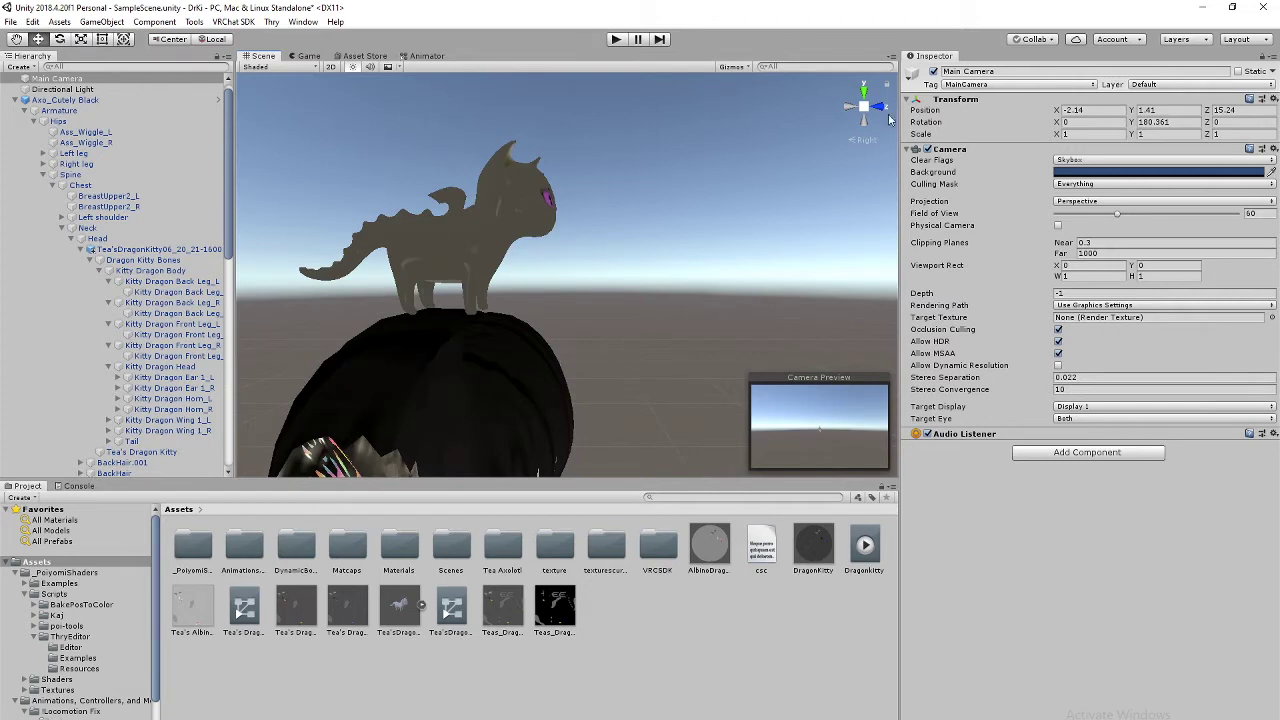
Step: Orbit, pan and zoom the Scene view to frame the kitty on the avatar's head
click(884, 110)
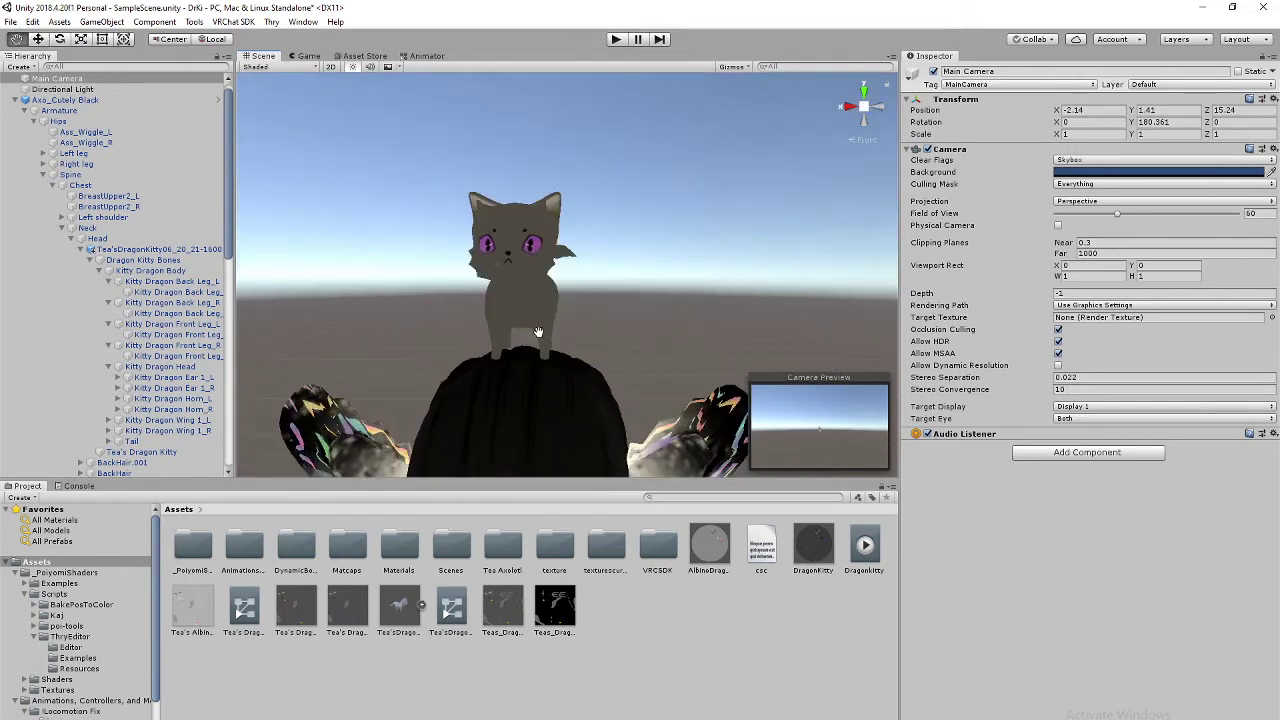
scroll(552, 344, up, 5)
scroll(552, 344, down, 5)
alt+drag(552, 344, 751, 313)
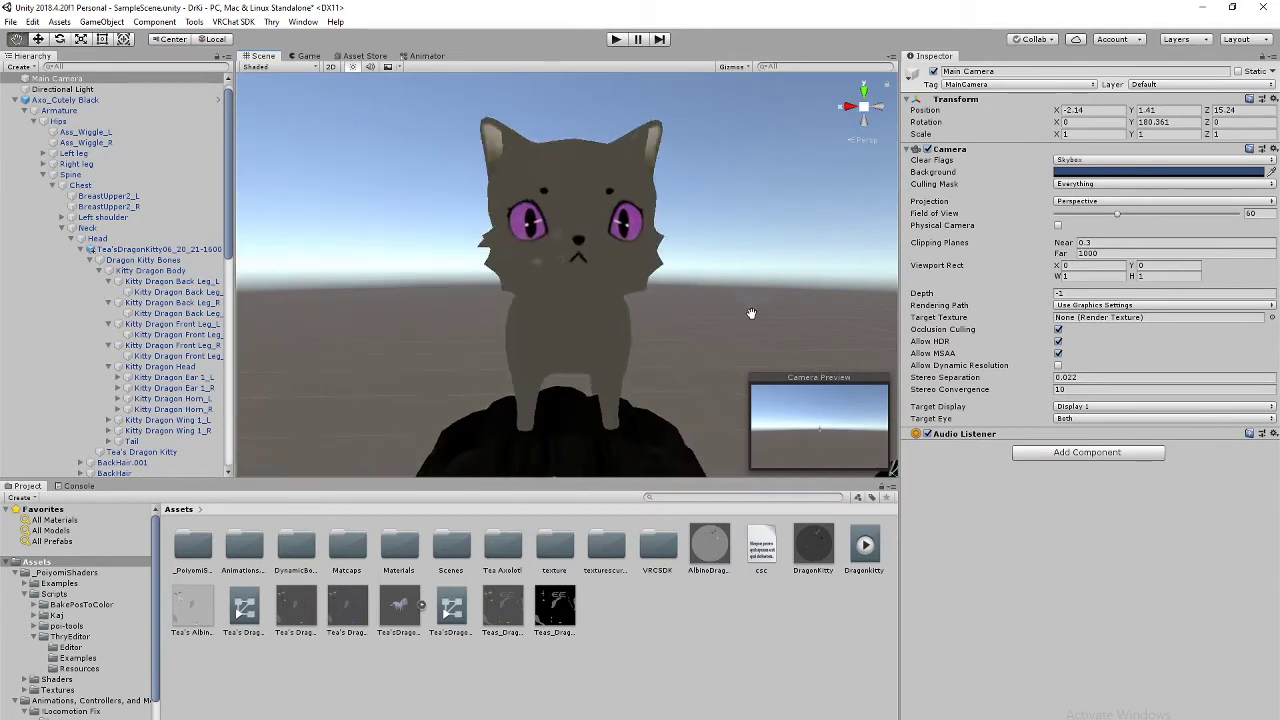
scroll(755, 322, up, 5)
scroll(687, 344, down, 5)
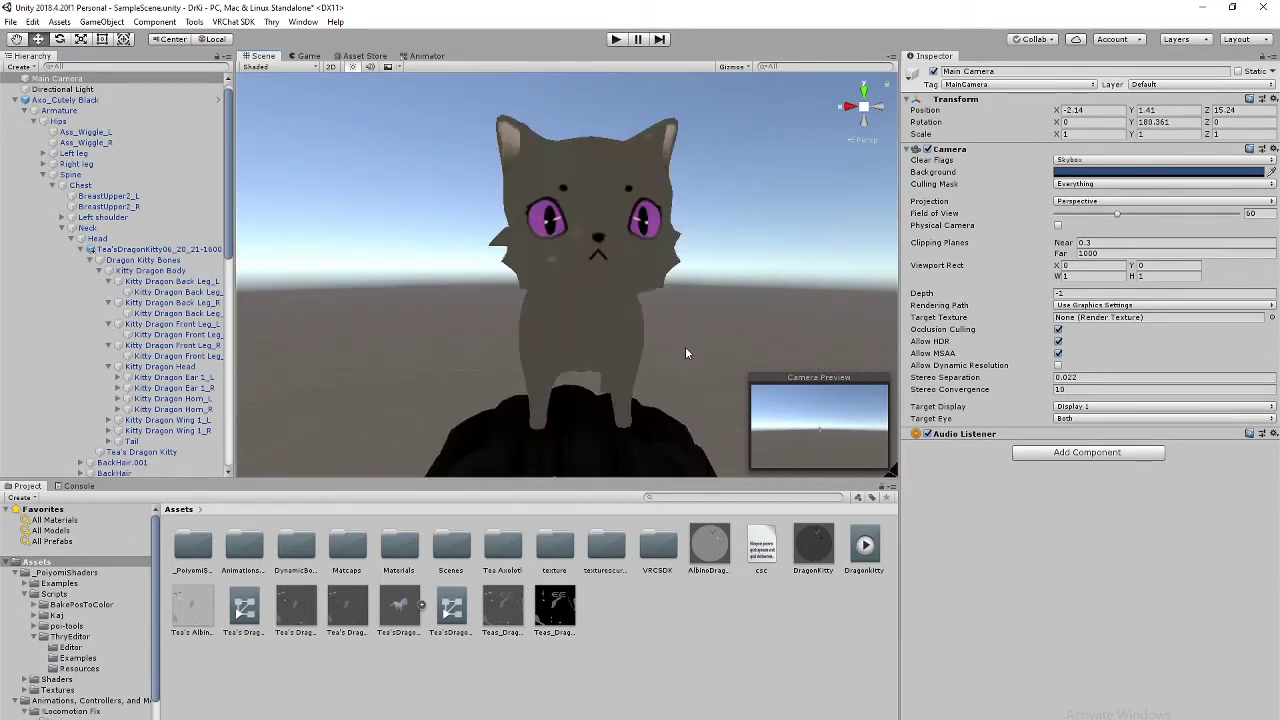
scroll(685, 349, up, 2)
scroll(685, 349, down, 2)
alt+drag(685, 349, 698, 284)
middle_drag(698, 284, 602, 290)
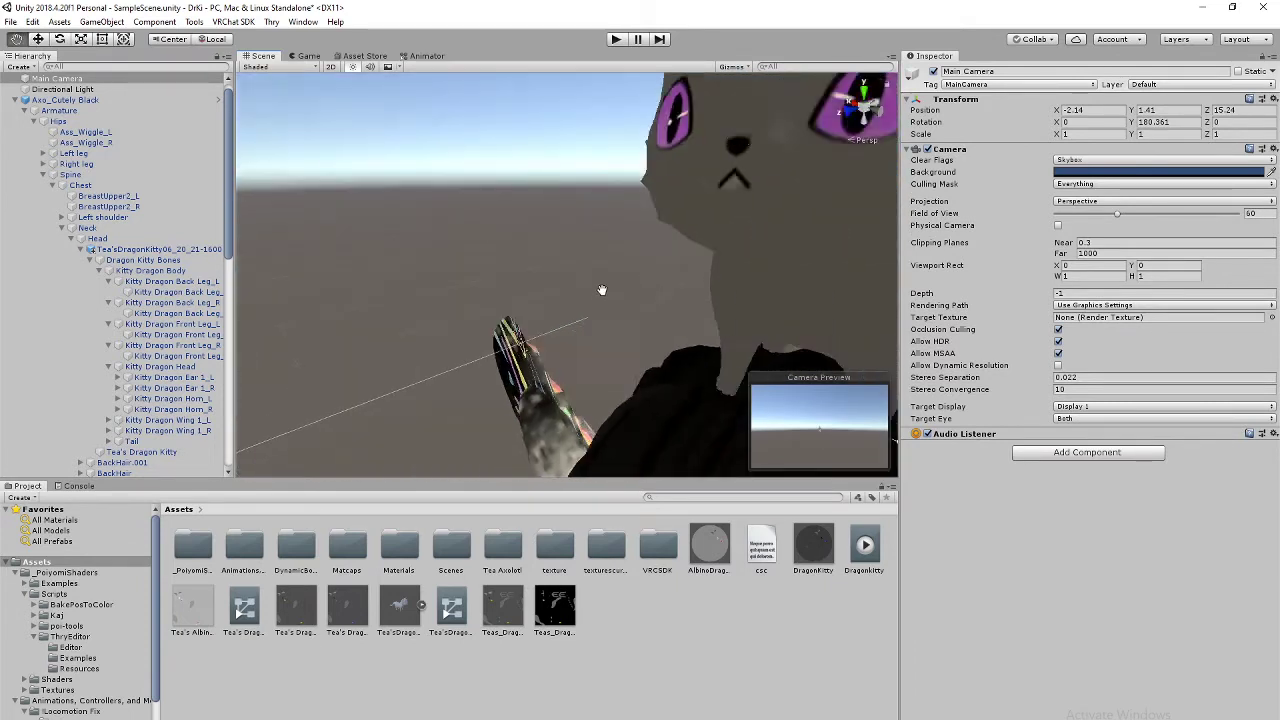
right_drag(690, 265, 794, 291)
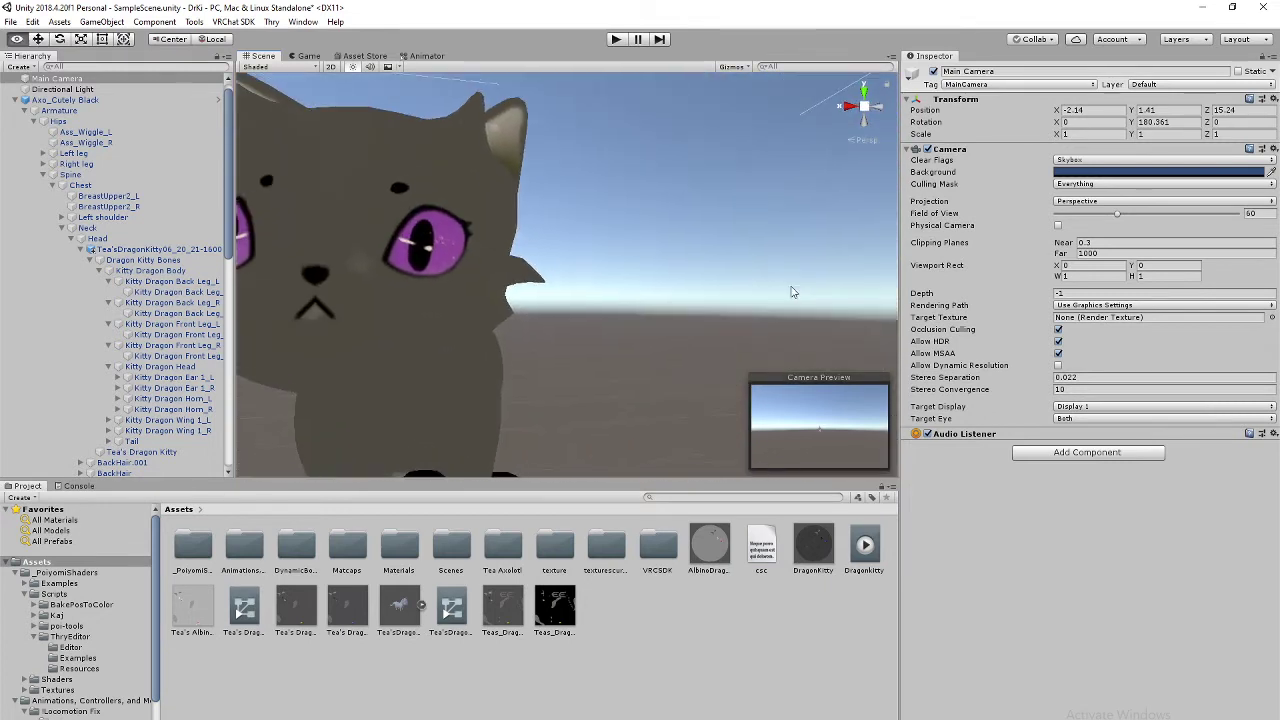
middle_drag(638, 321, 674, 307)
scroll(674, 308, down, 5)
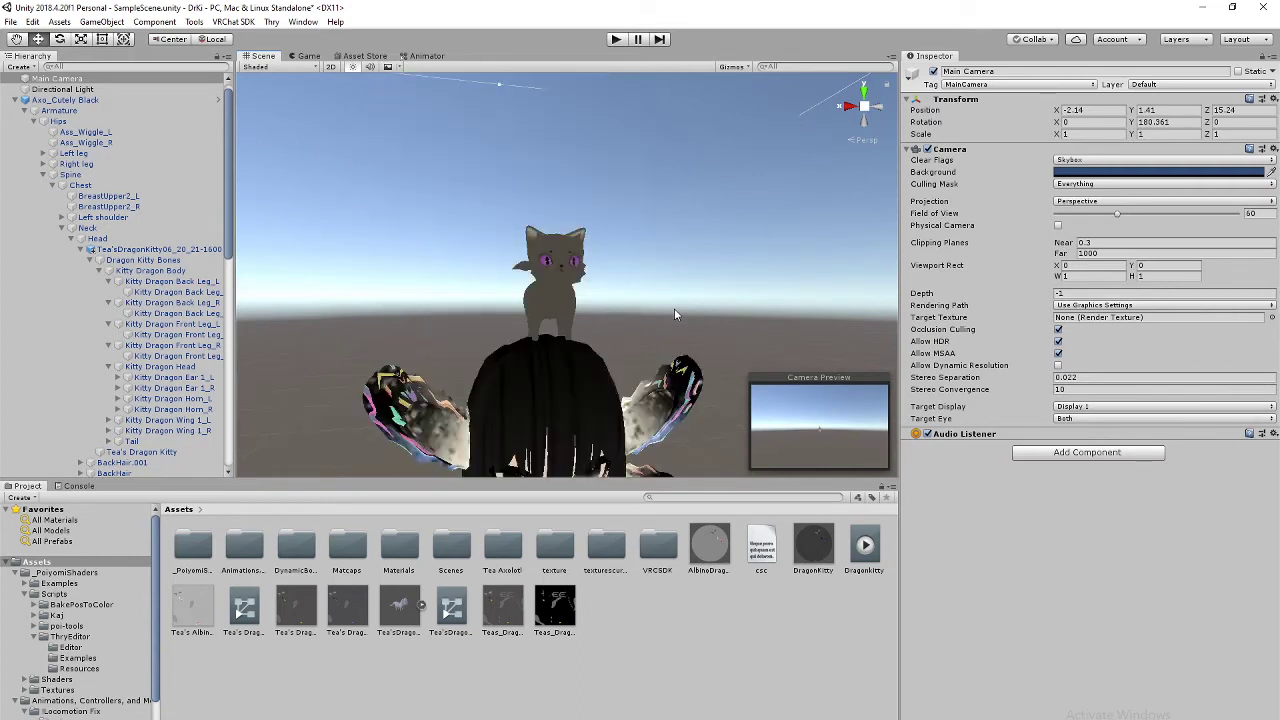
scroll(735, 290, up, 5)
scroll(730, 292, down, 5)
scroll(724, 305, up, 1)
right_drag(725, 310, 520, 353)
middle_drag(749, 300, 480, 322)
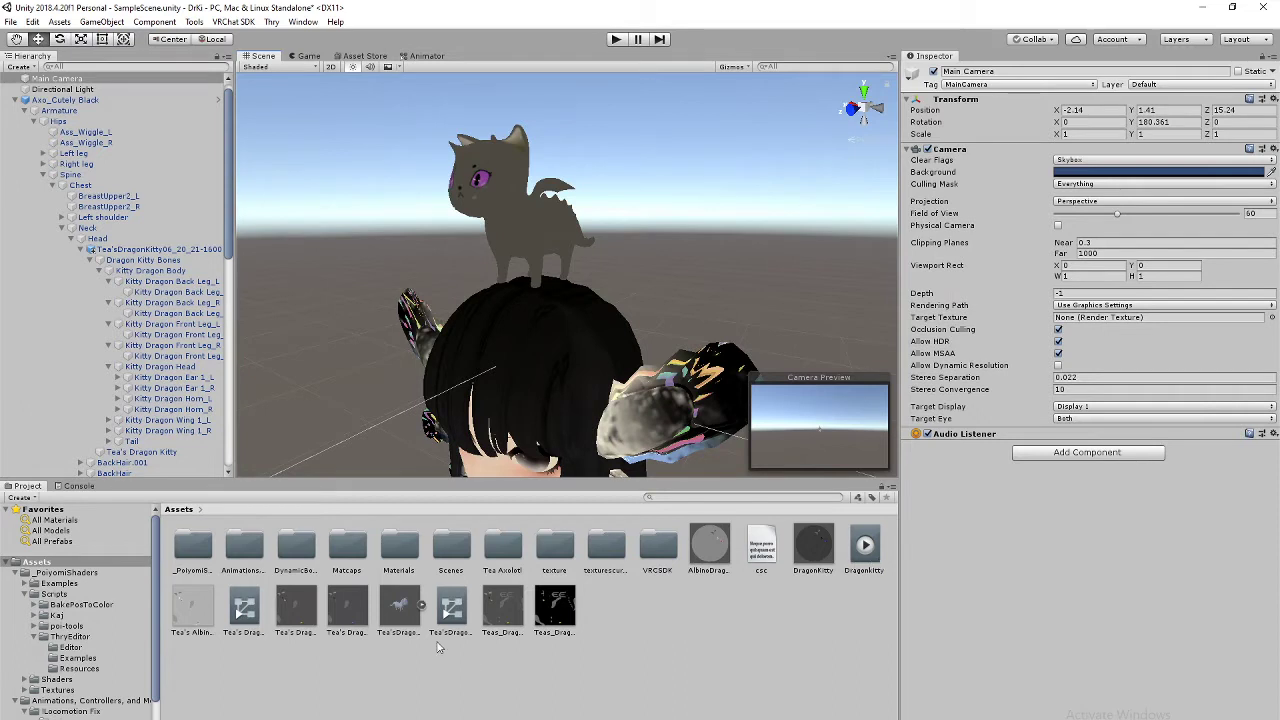
Step: Open the Tea's Dragon Kitty controller's graph and try assigning it or the DragonKitty clip to the kitty
click(245, 607)
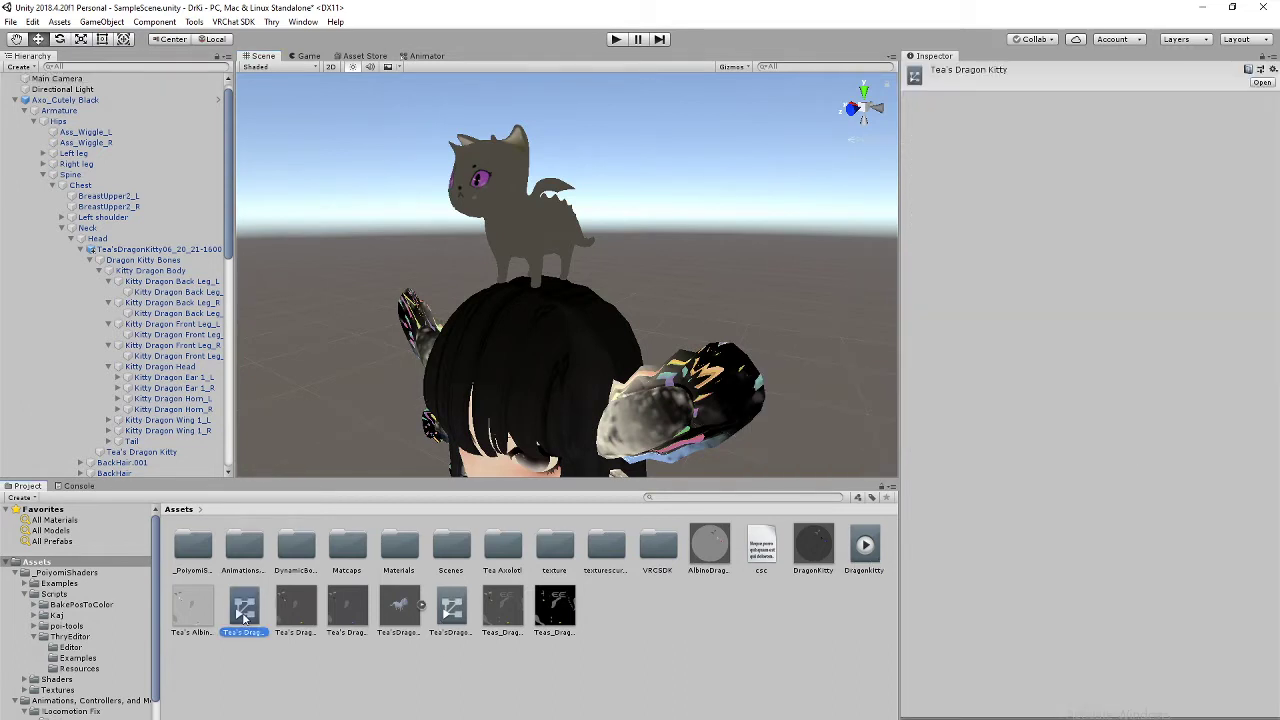
double_click(244, 615)
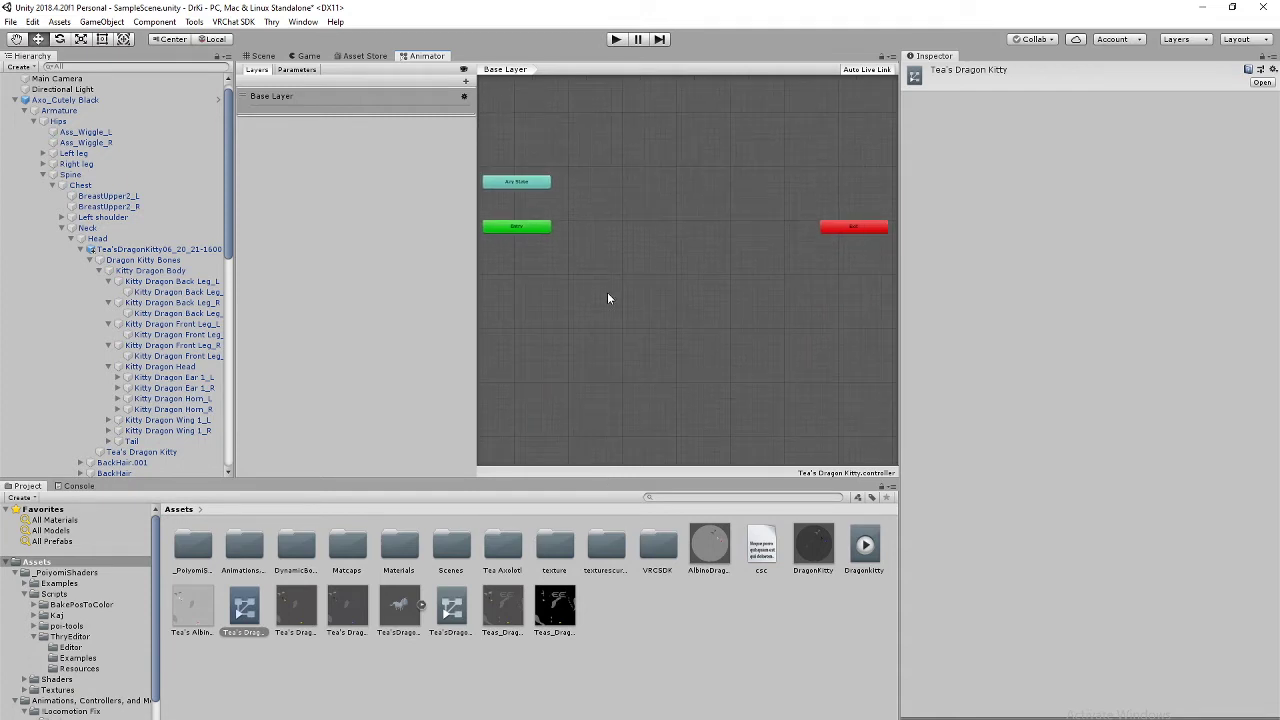
drag(236, 626, 150, 255)
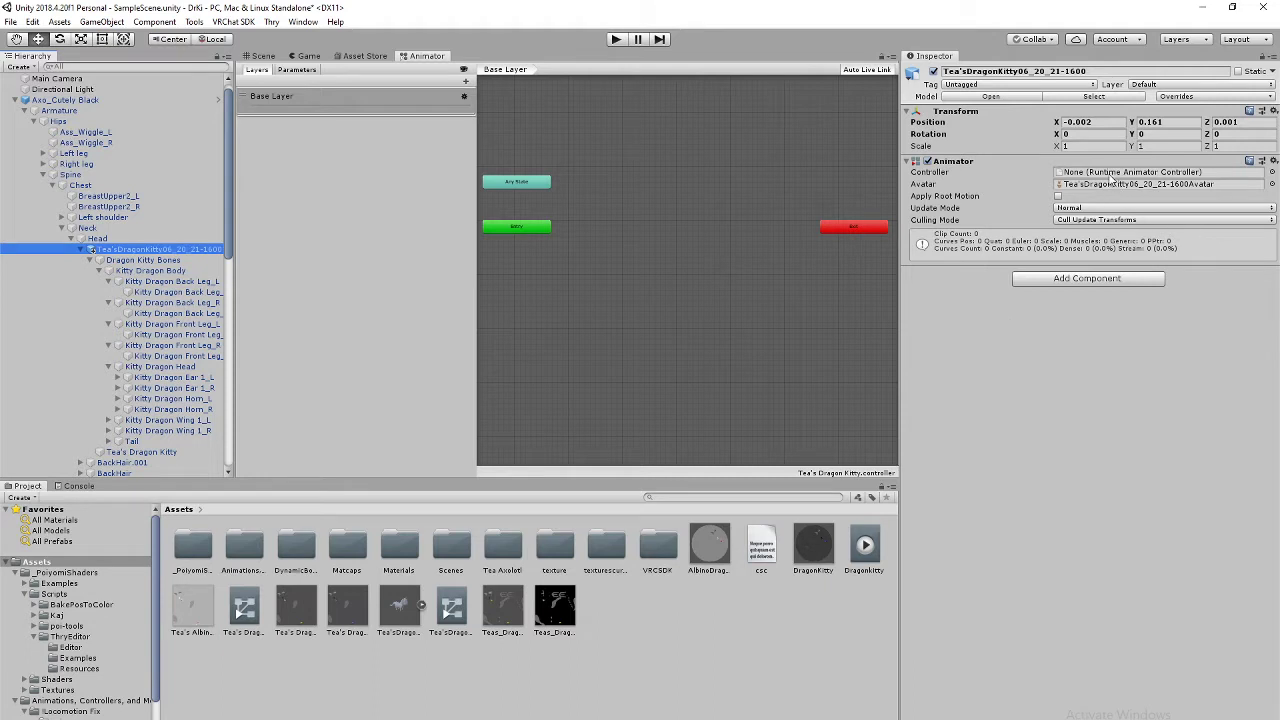
mouse_move(247, 608)
mouse_down()
mouse_move(520, 500)
mouse_move(835, 489)
mouse_move(315, 612)
mouse_move(250, 608)
mouse_up()
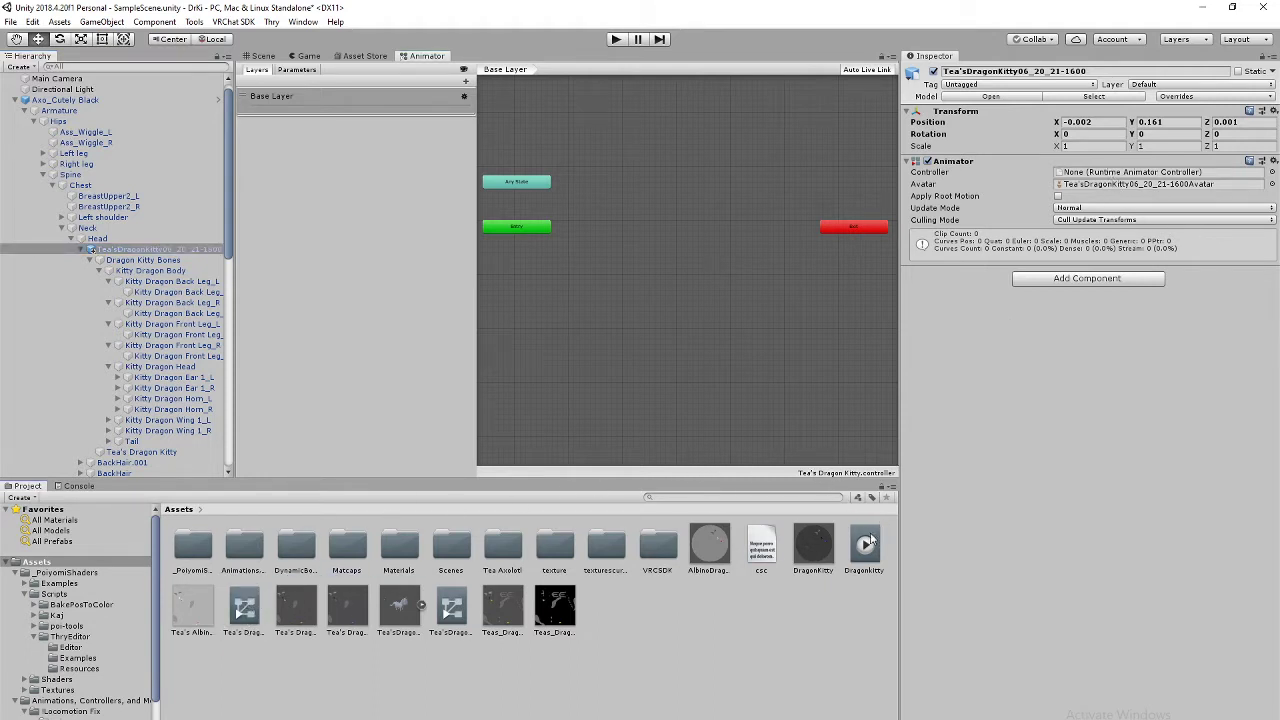
drag(870, 540, 1110, 172)
Step: Assign the Tea'sDragonKitty06_20_21-1600 controller to the kitty's Animator Controller field
click(262, 57)
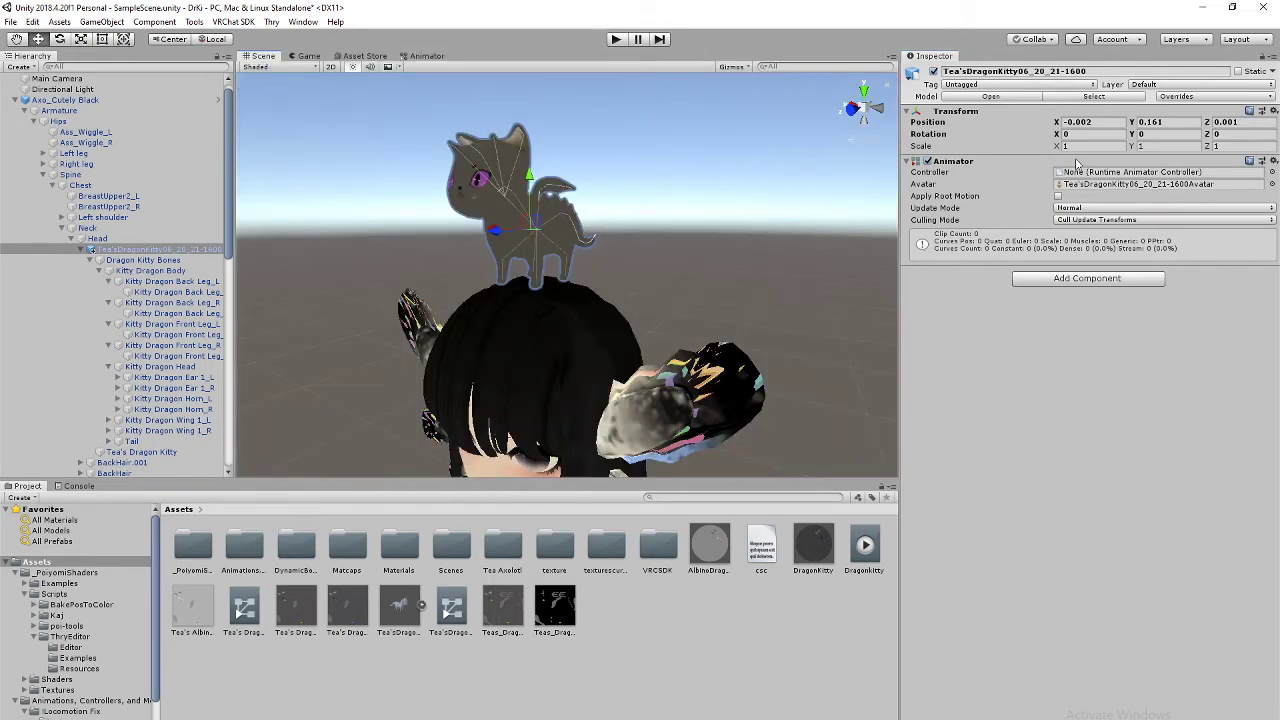
mouse_move(860, 549)
mouse_down()
mouse_move(1080, 171)
mouse_move(870, 551)
mouse_up()
drag(451, 607, 1076, 176)
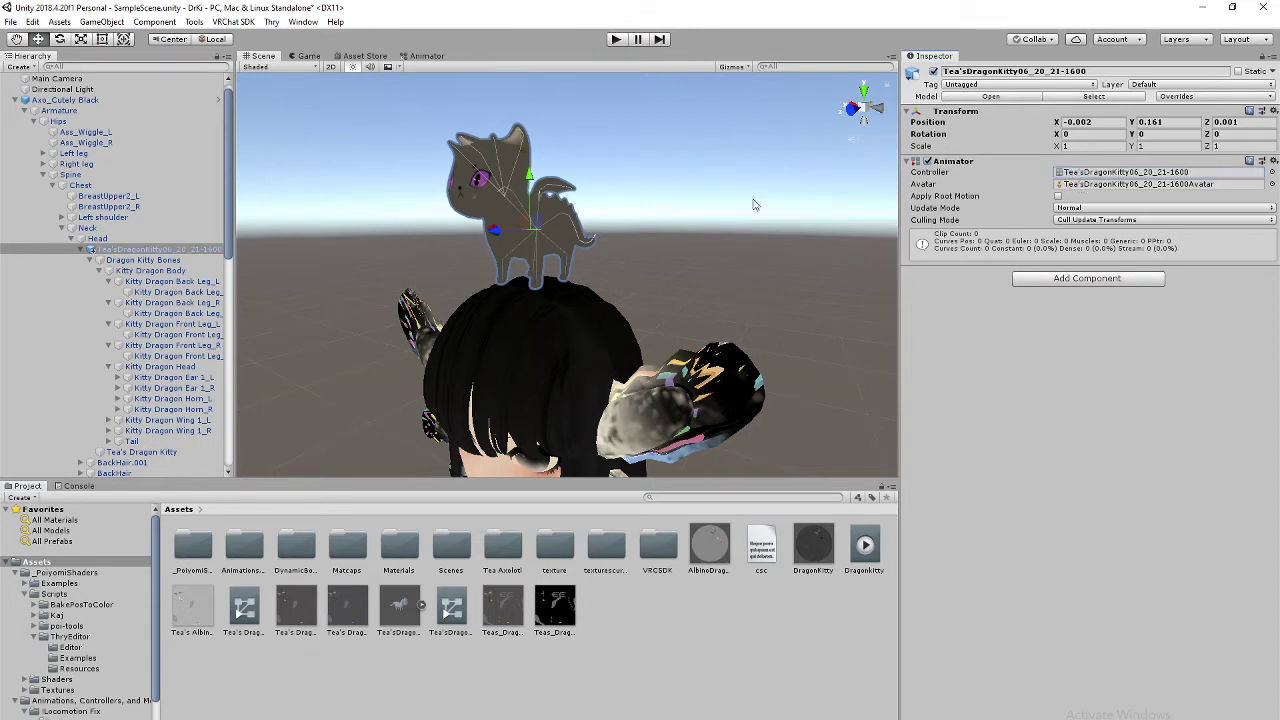
Step: Frame the kitty from the front and run a brief Play-mode test
click(853, 109)
middle_drag(770, 211, 704, 236)
scroll(704, 236, up, 8)
scroll(640, 120, down, 8)
click(617, 39)
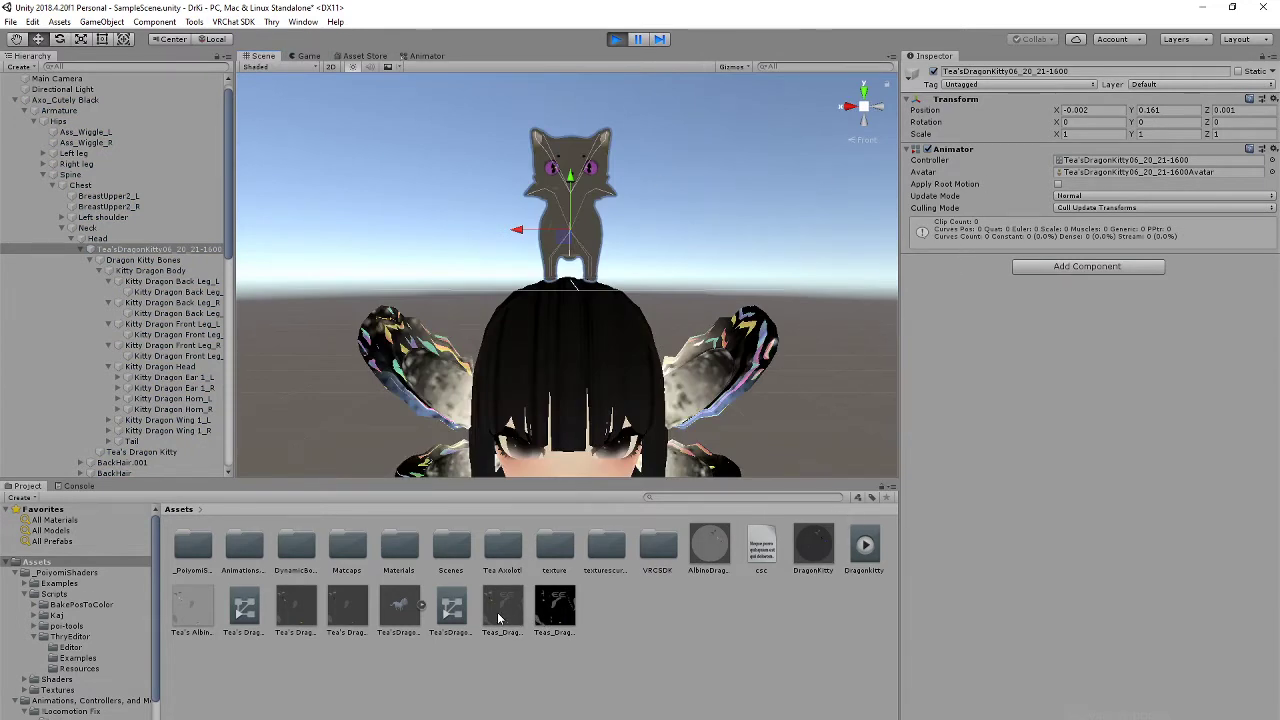
click(616, 40)
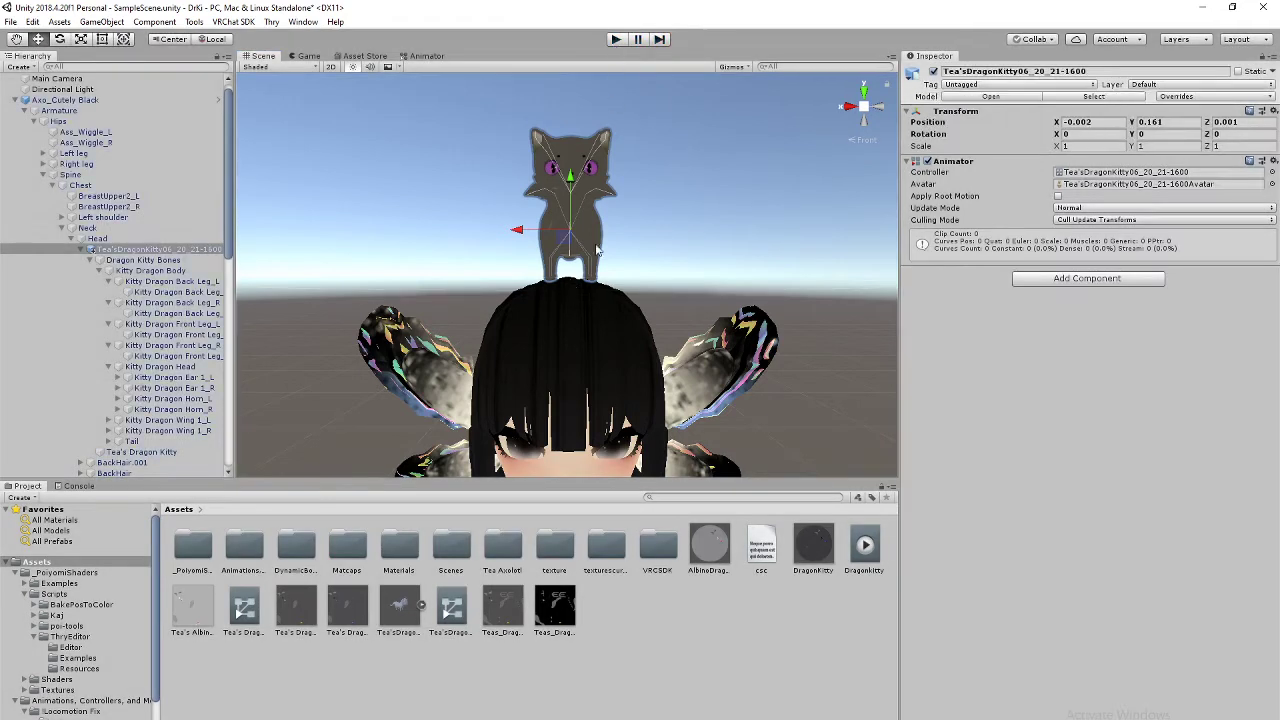
Step: Delete the DragonKitty clip and both kitty controller assets from the project
click(866, 548)
key(Delete)
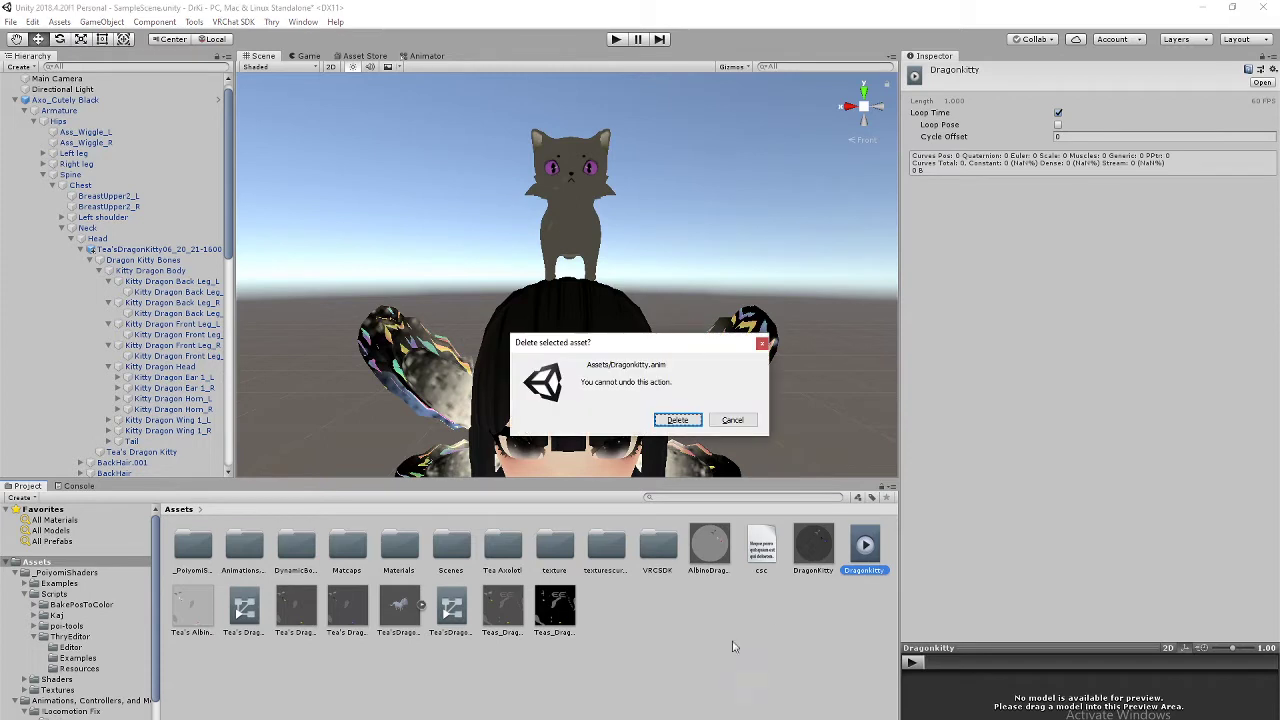
click(678, 420)
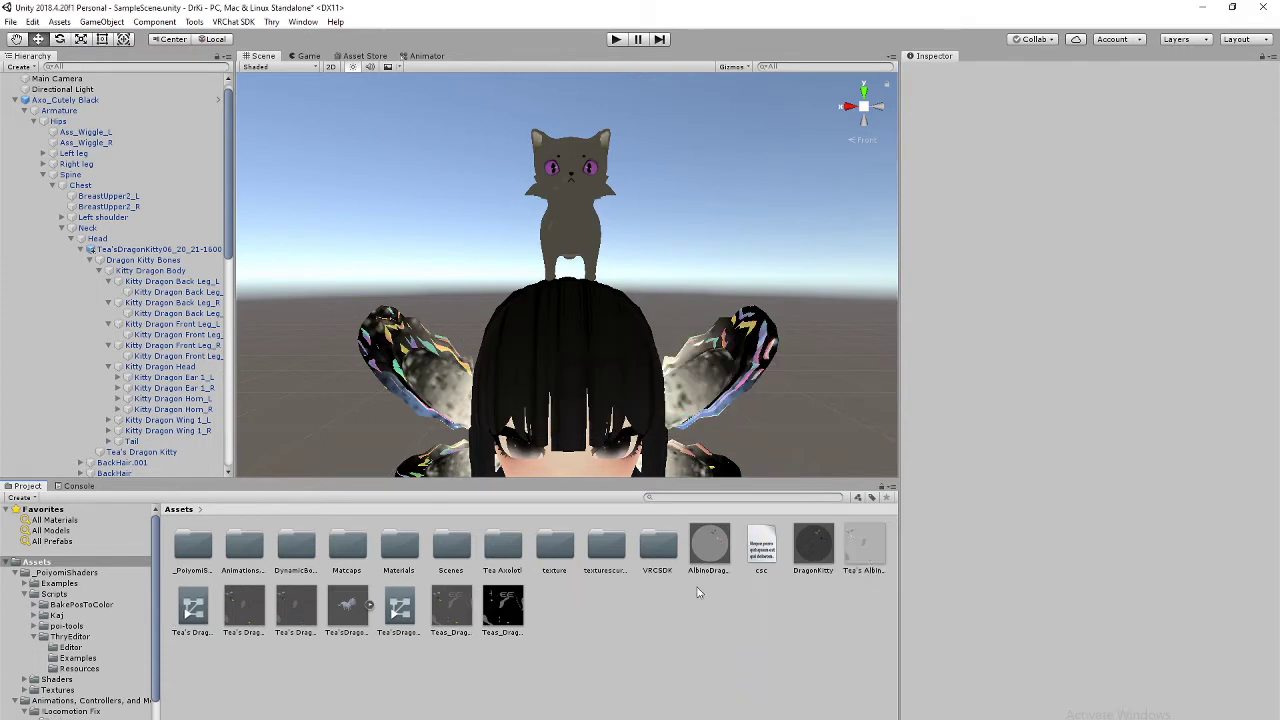
click(399, 607)
key(Delete)
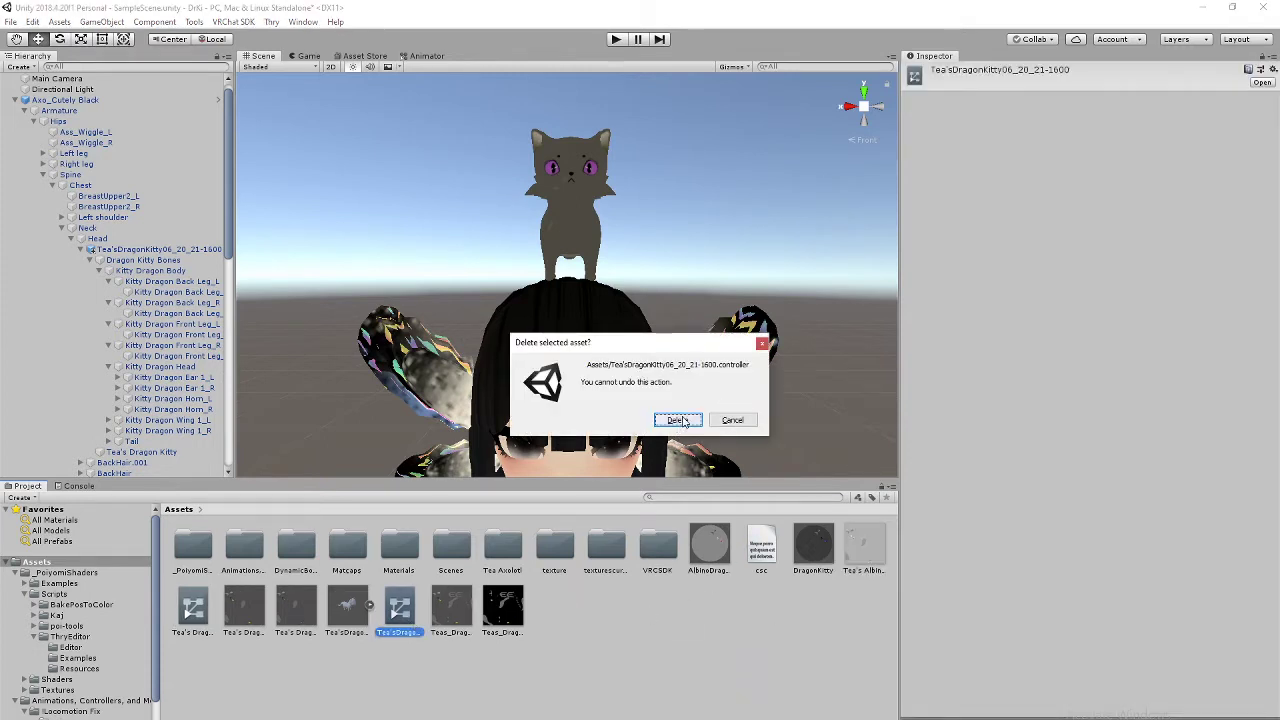
click(678, 420)
click(197, 625)
key(Delete)
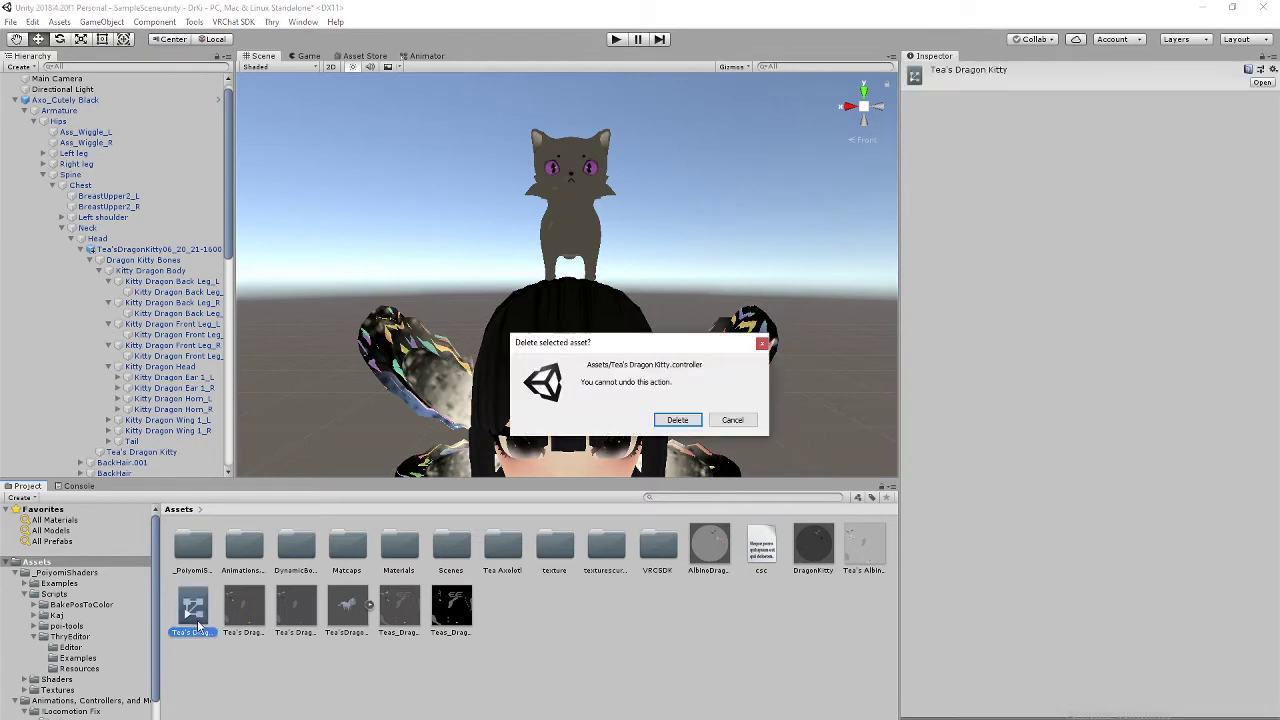
click(682, 424)
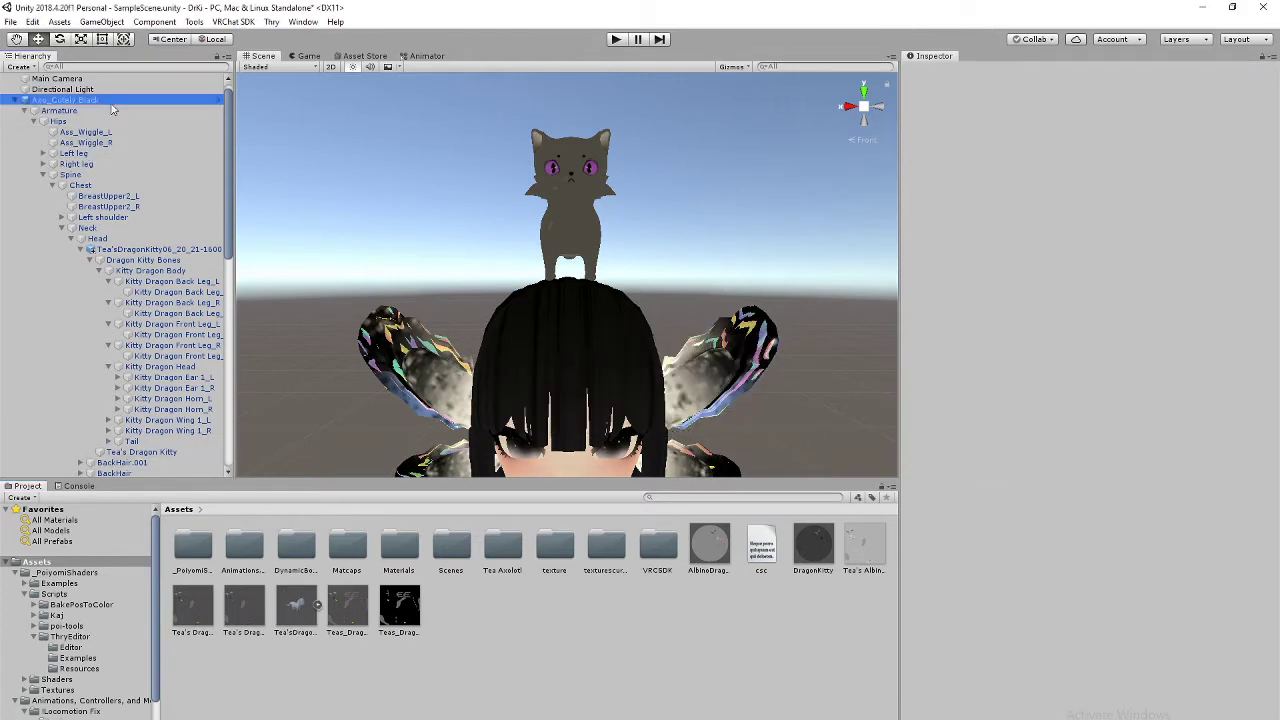
Step: Detach the Axo_Cutely Black avatar's blueprint ID
click(64, 100)
click(1035, 334)
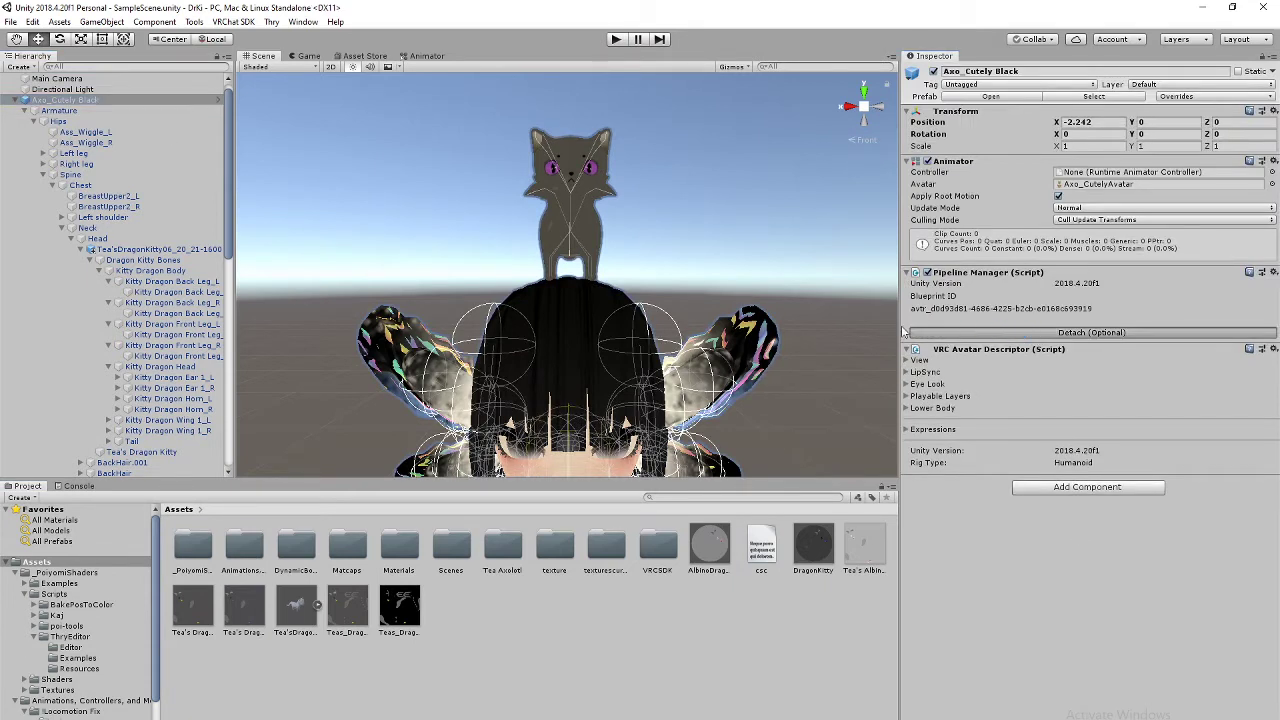
click(42, 250)
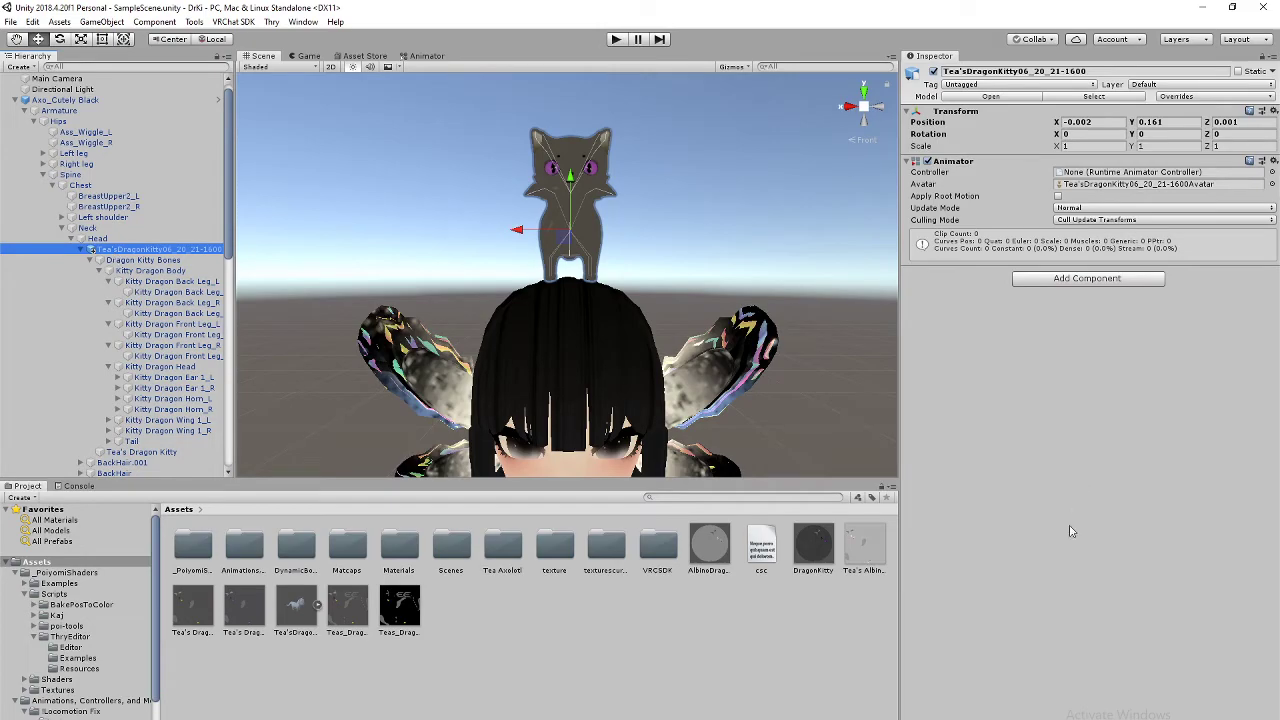
Step: Download the Dragonkitty.anim attachment from the Discord direct messages
click(1202, 7)
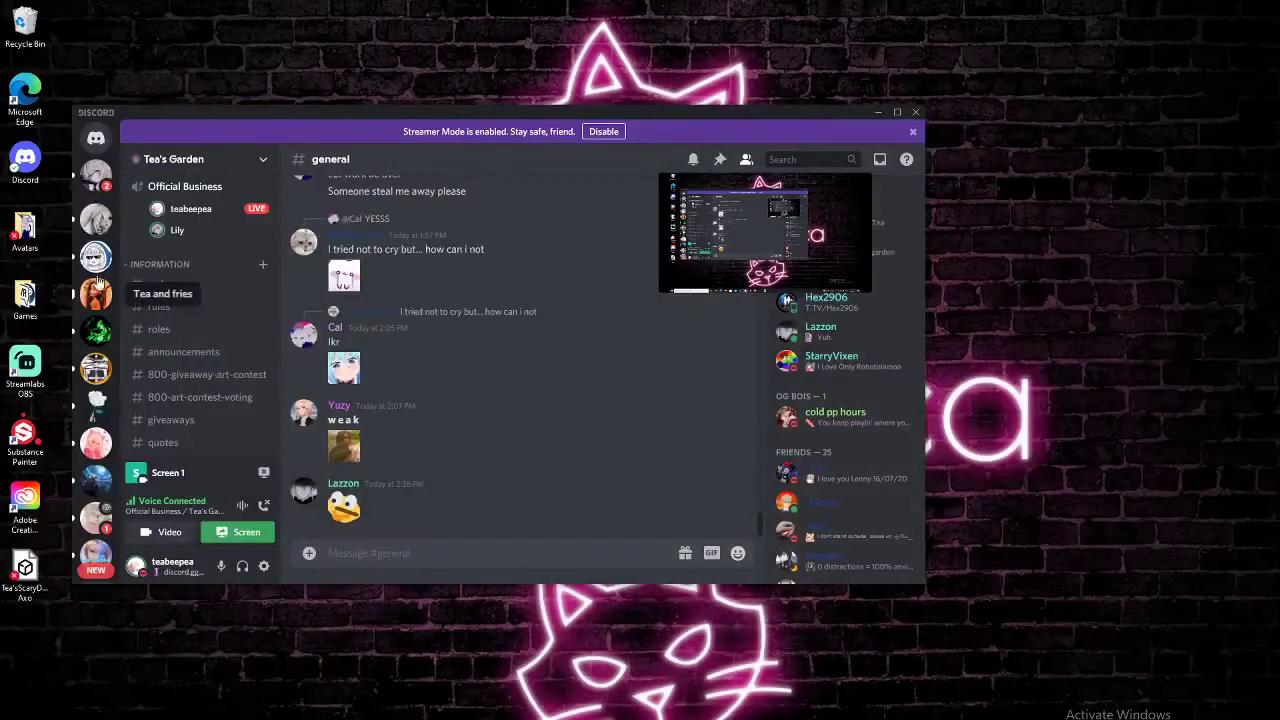
click(95, 175)
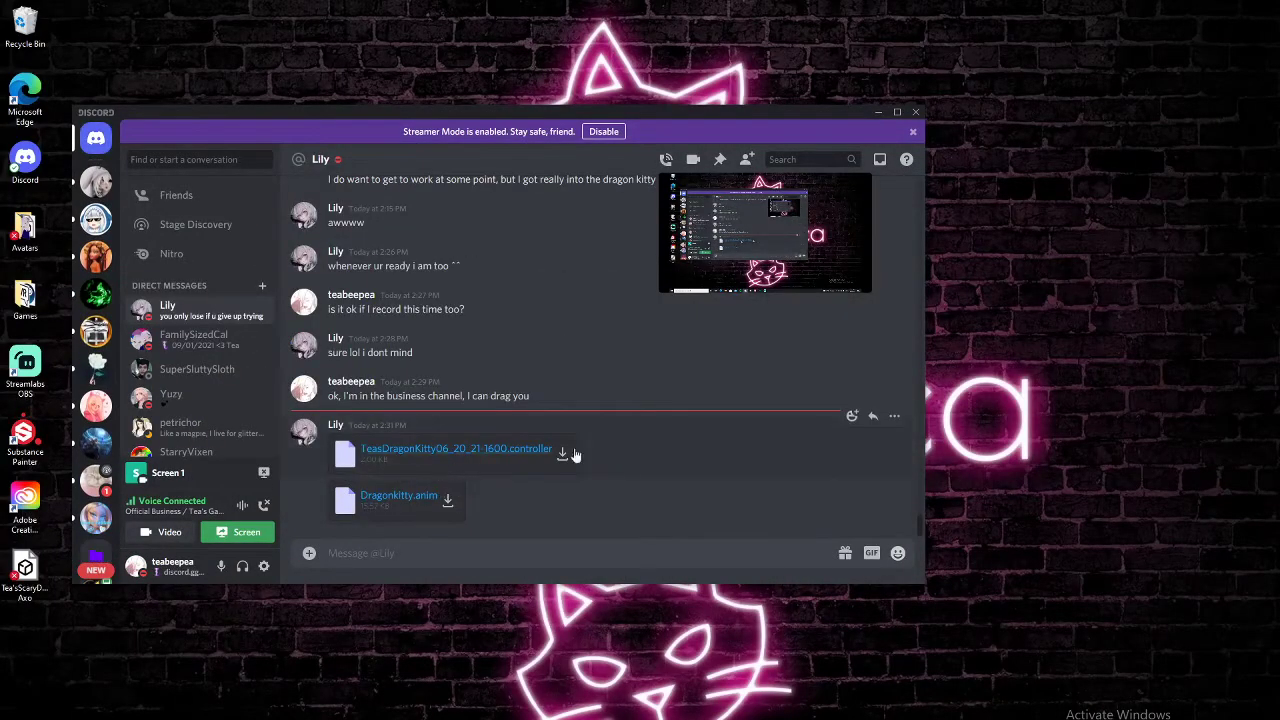
click(447, 499)
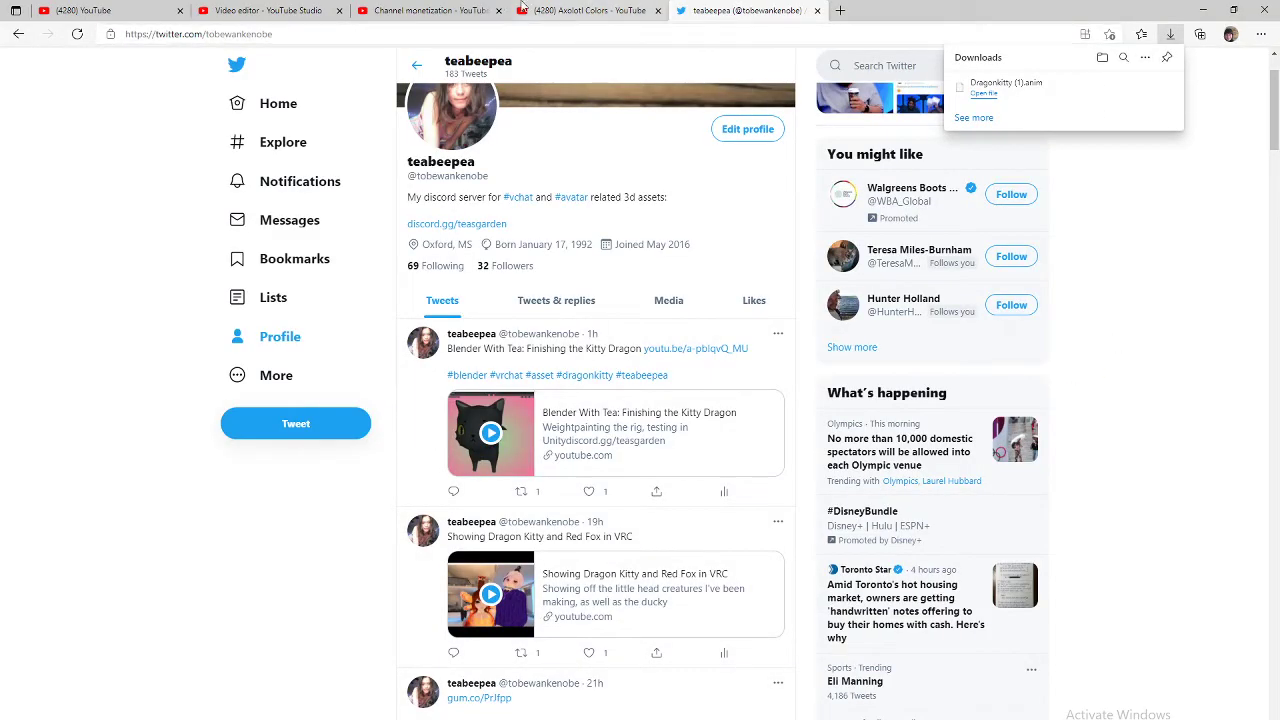
Step: Download the TeasDragonKitty06_20_21-1600.controller file from the Discord chat
click(840, 10)
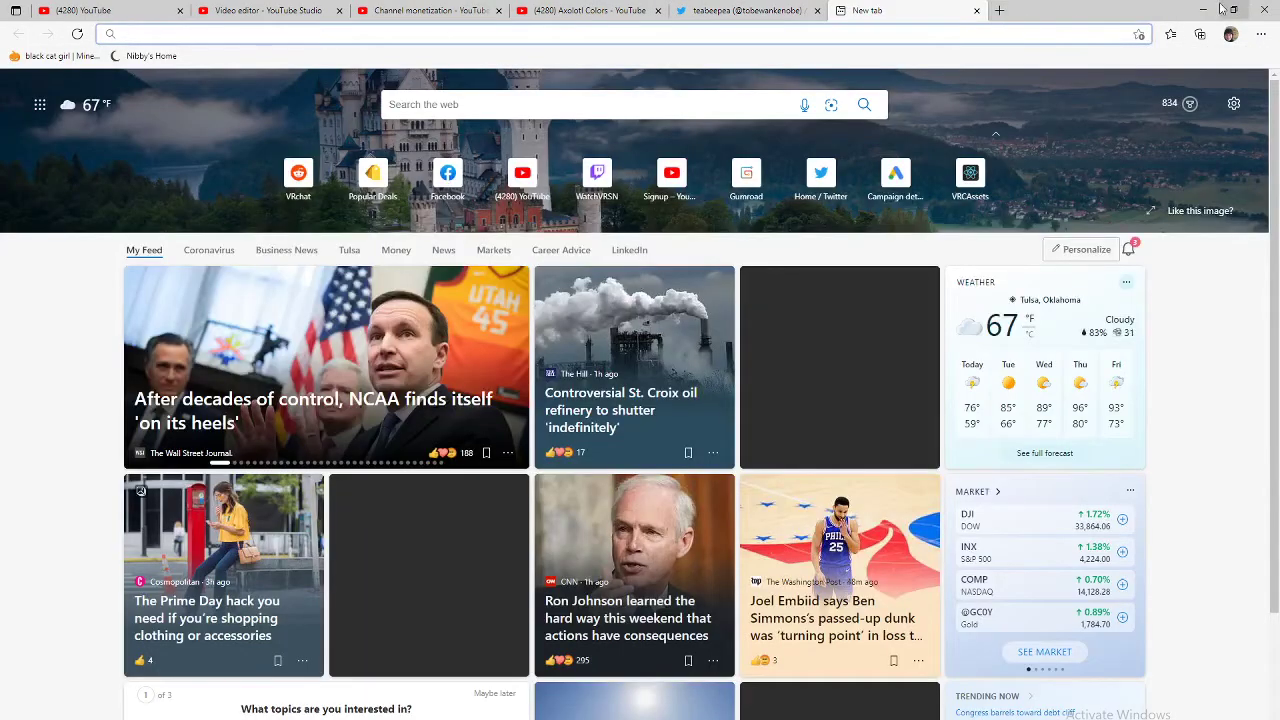
click(1205, 10)
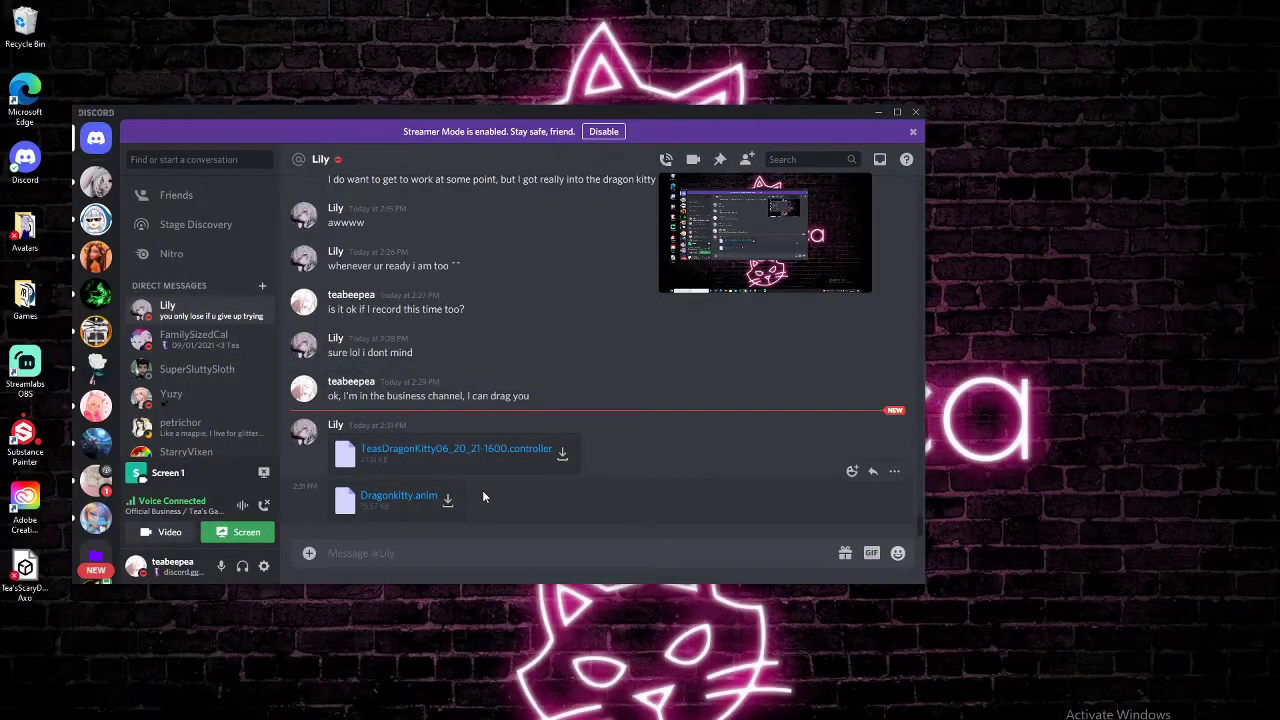
click(435, 719)
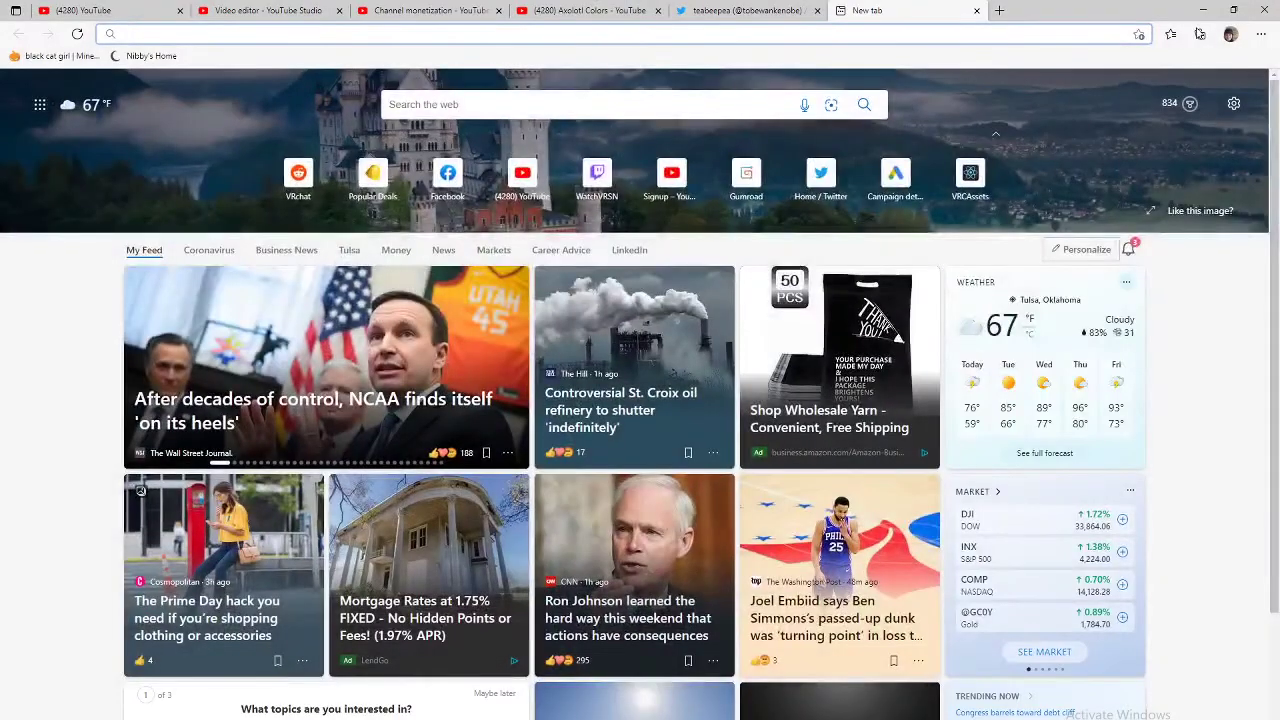
click(1261, 34)
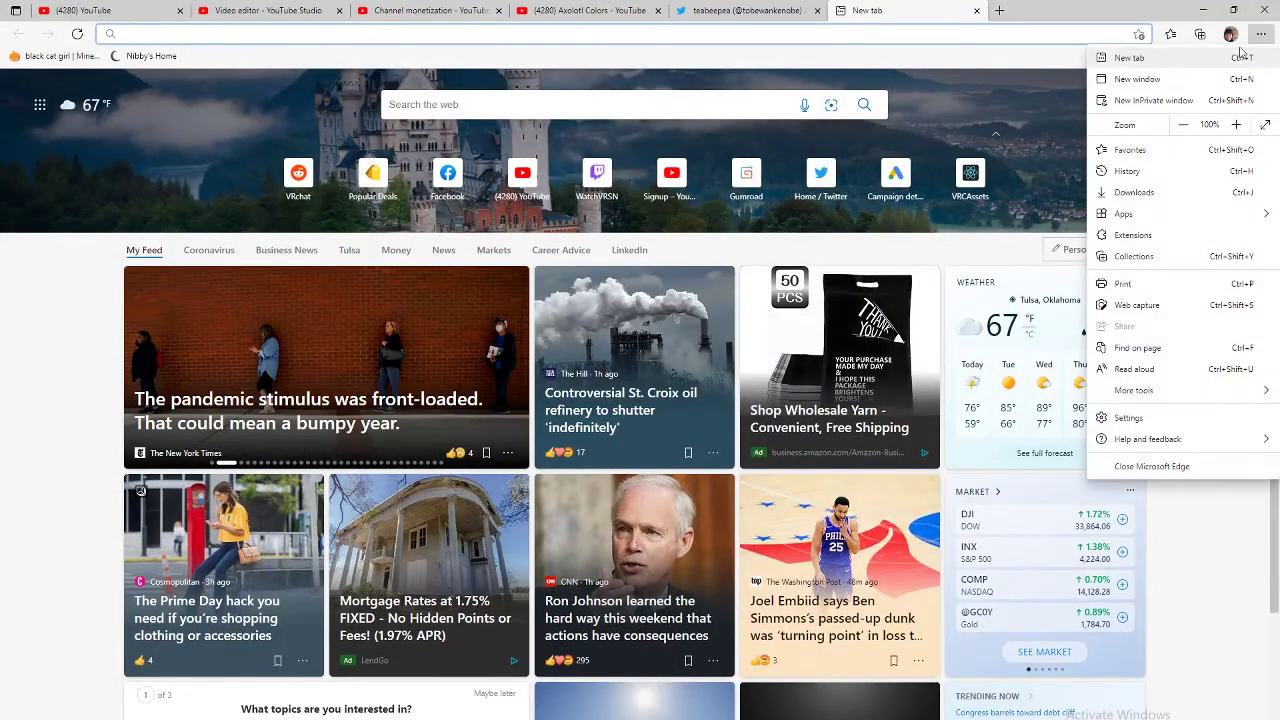
click(1152, 194)
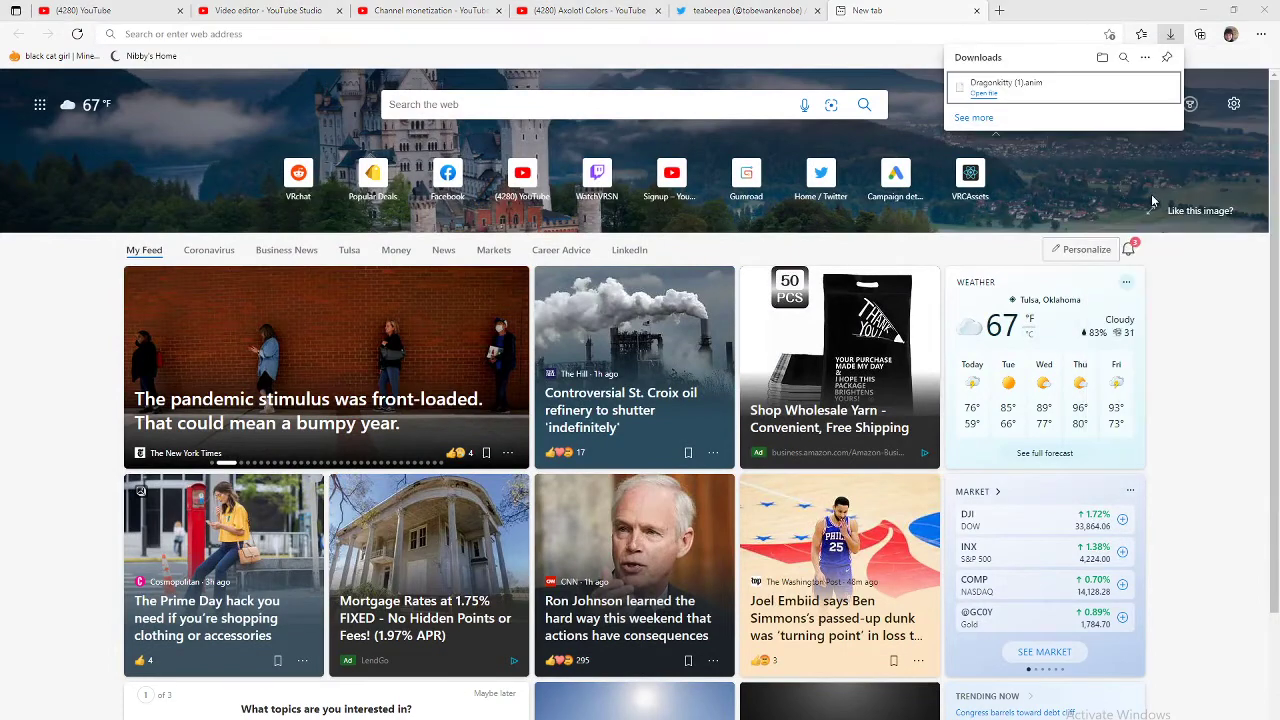
click(1203, 9)
click(562, 454)
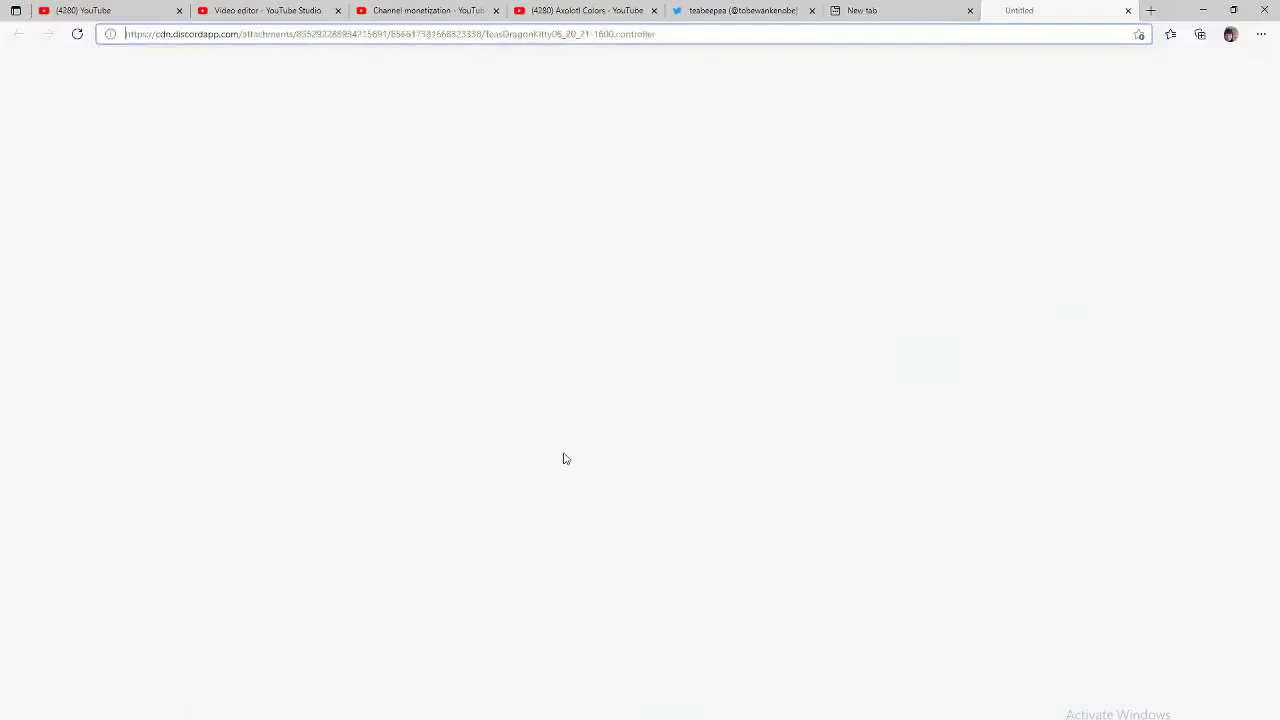
Step: Show Dragonkitty (1).anim in its folder from Edge's downloads list
click(1203, 9)
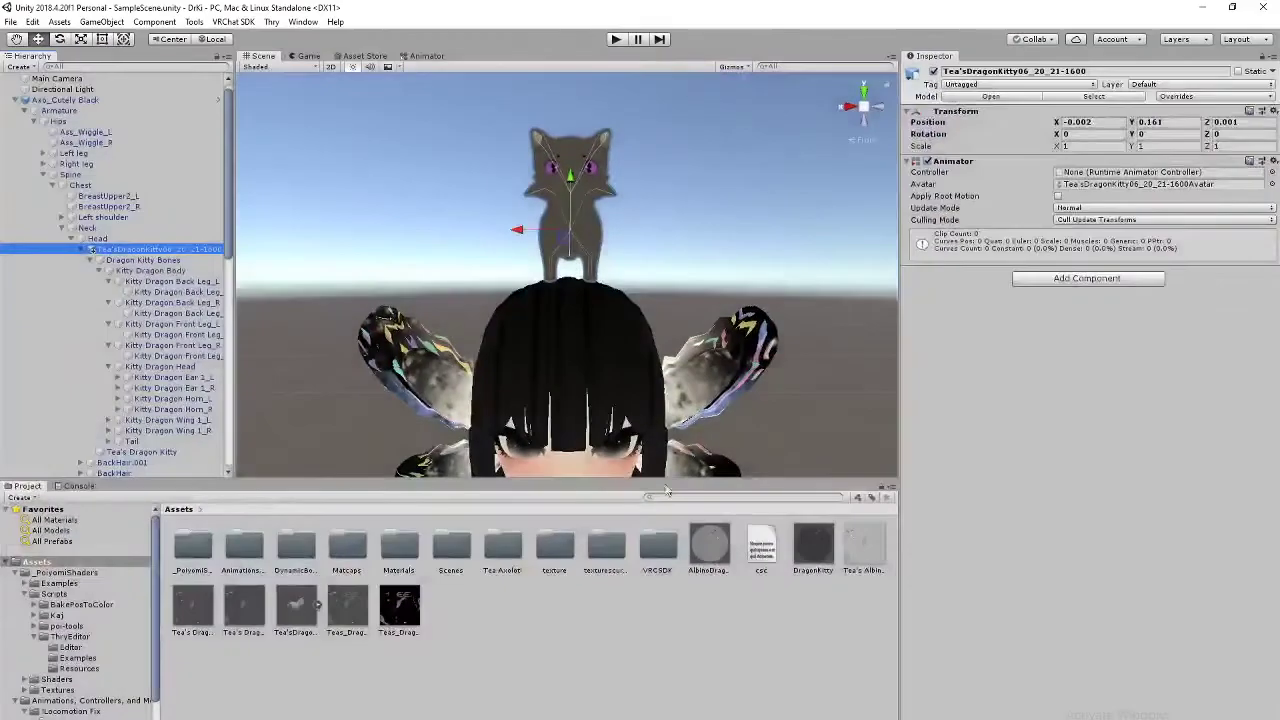
click(1232, 7)
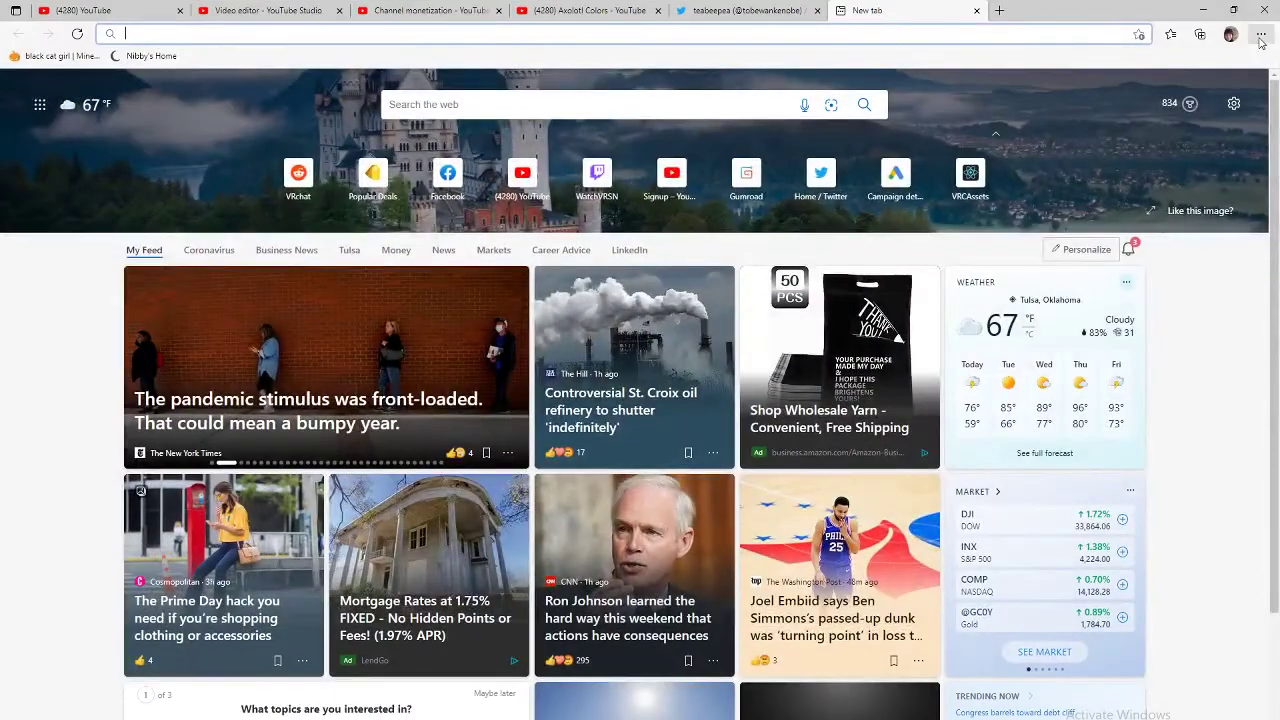
click(1261, 34)
click(1143, 192)
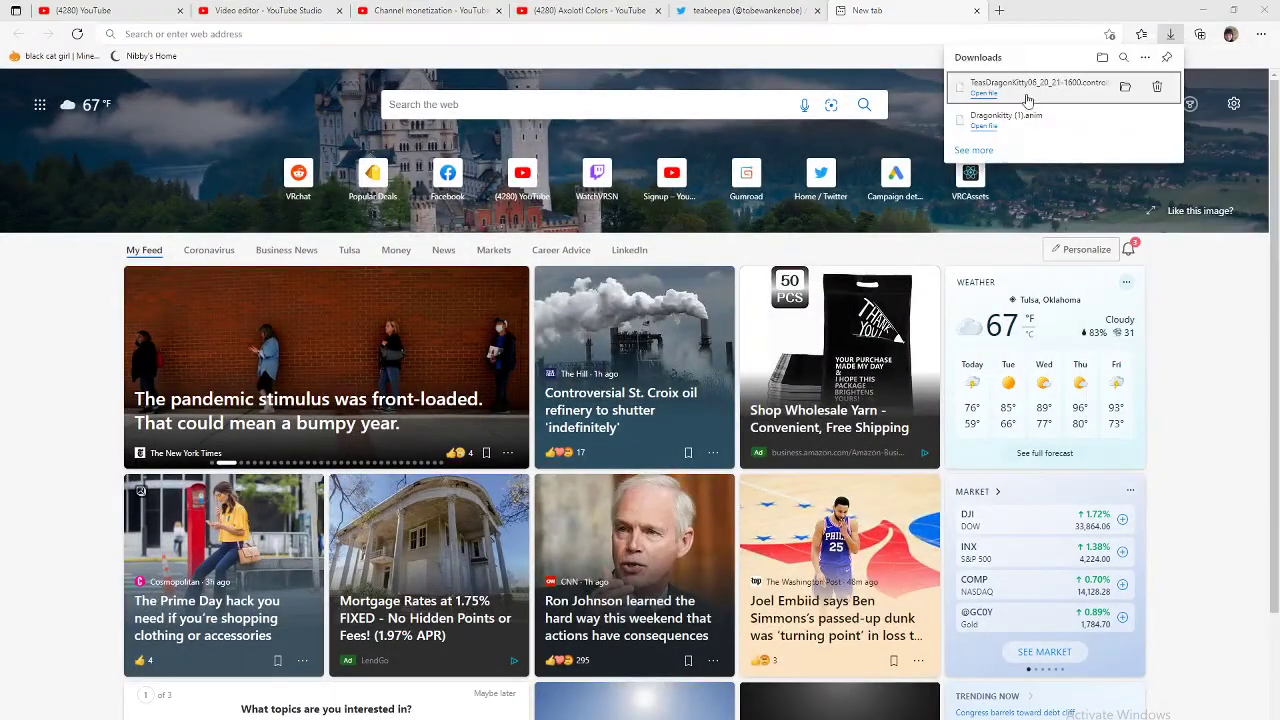
click(985, 126)
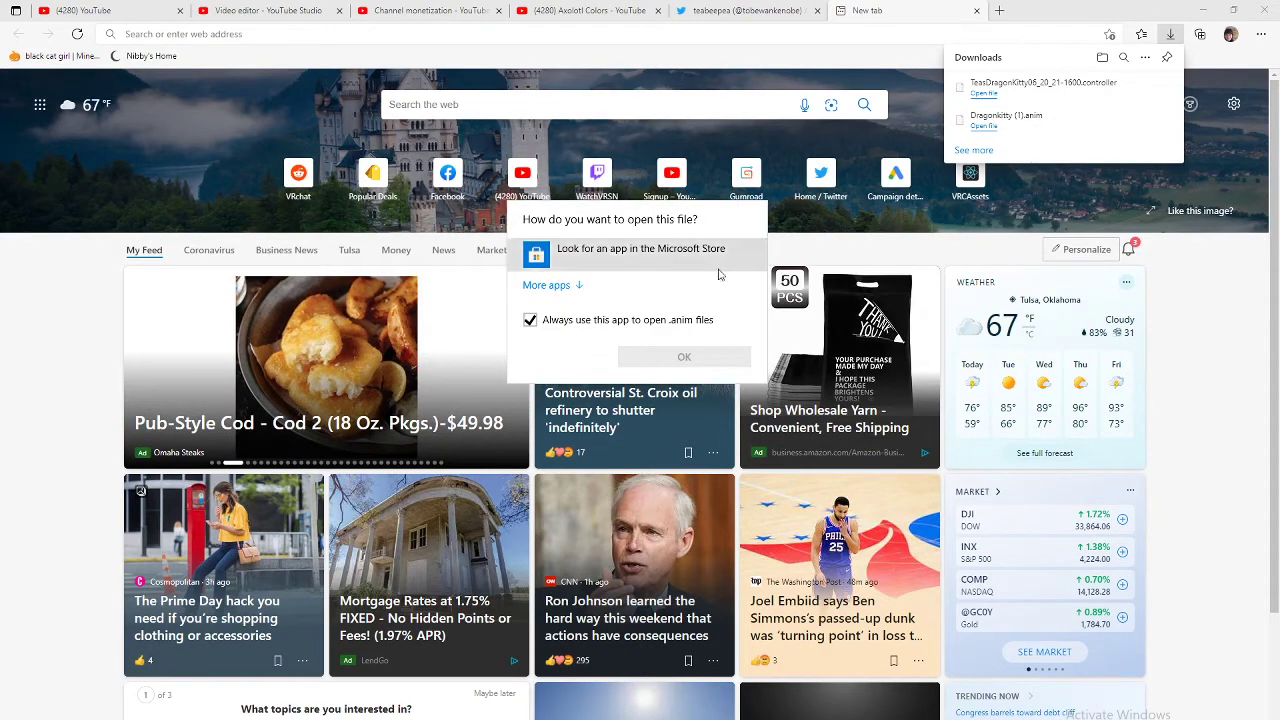
click(1244, 311)
right_click(996, 120)
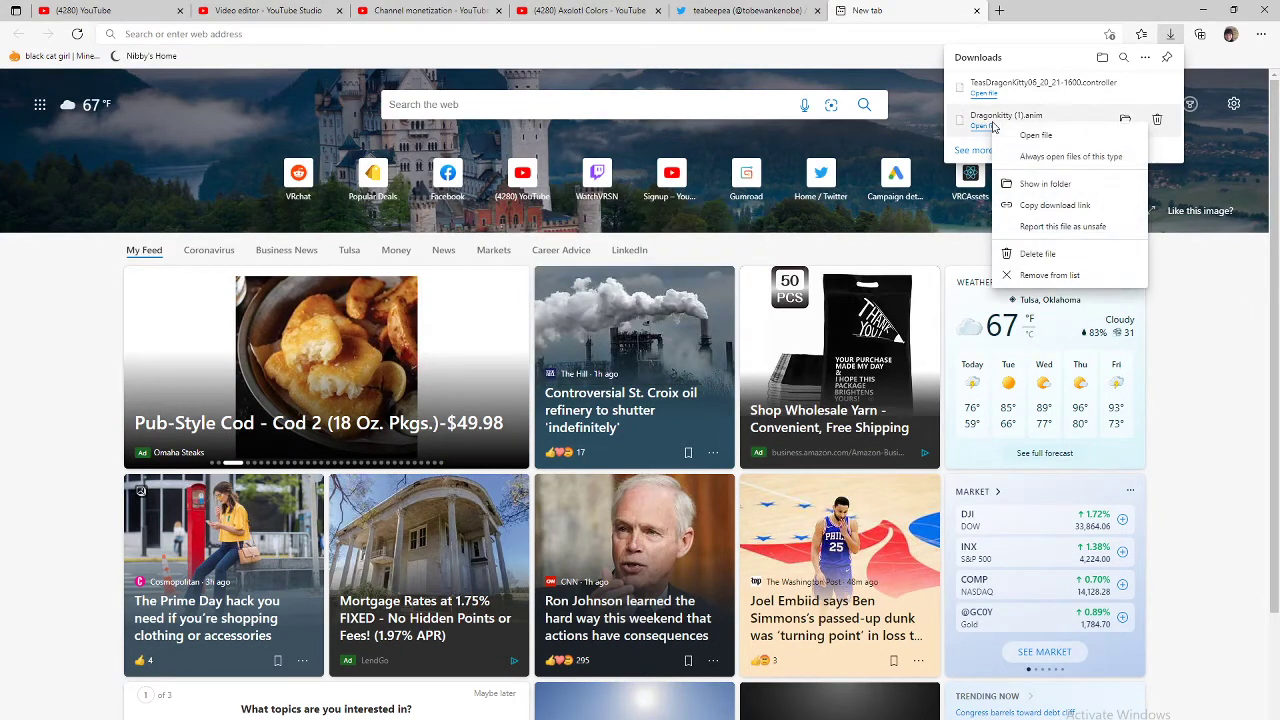
click(1044, 185)
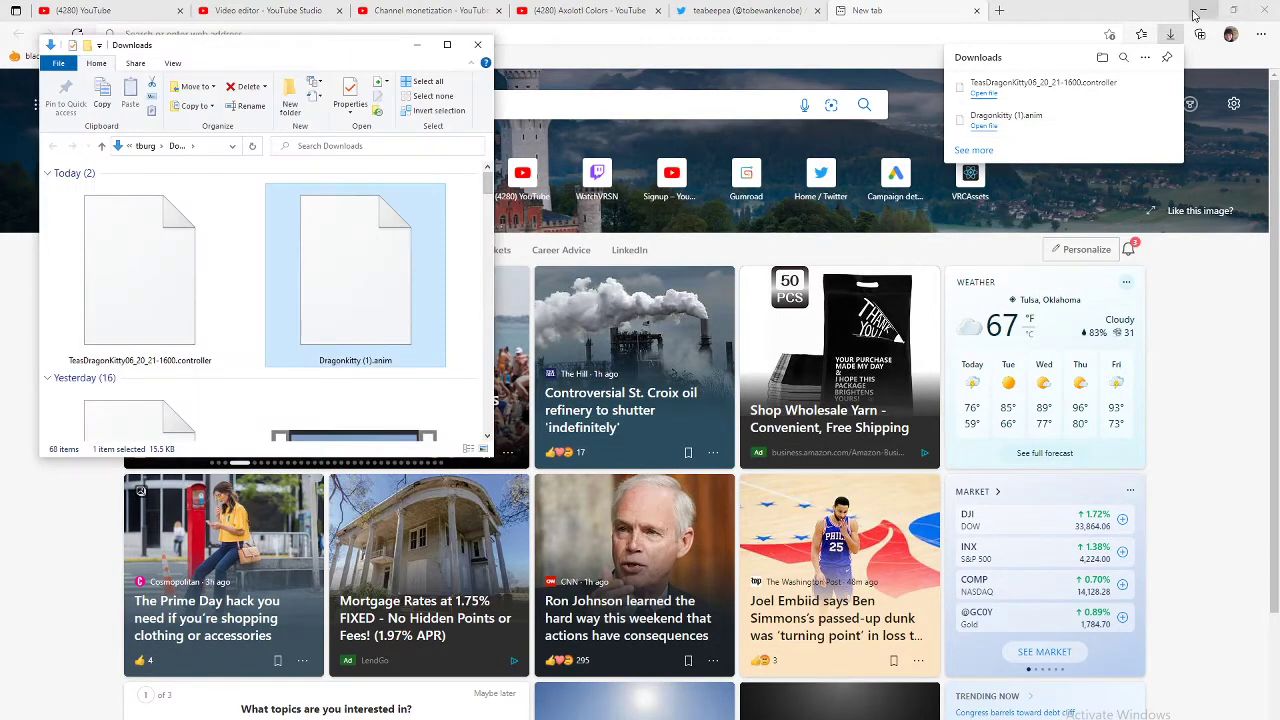
Step: Drag Dragonkitty (1).anim and the kitty .controller file into Unity's Assets, then close the Downloads folder
click(1224, 9)
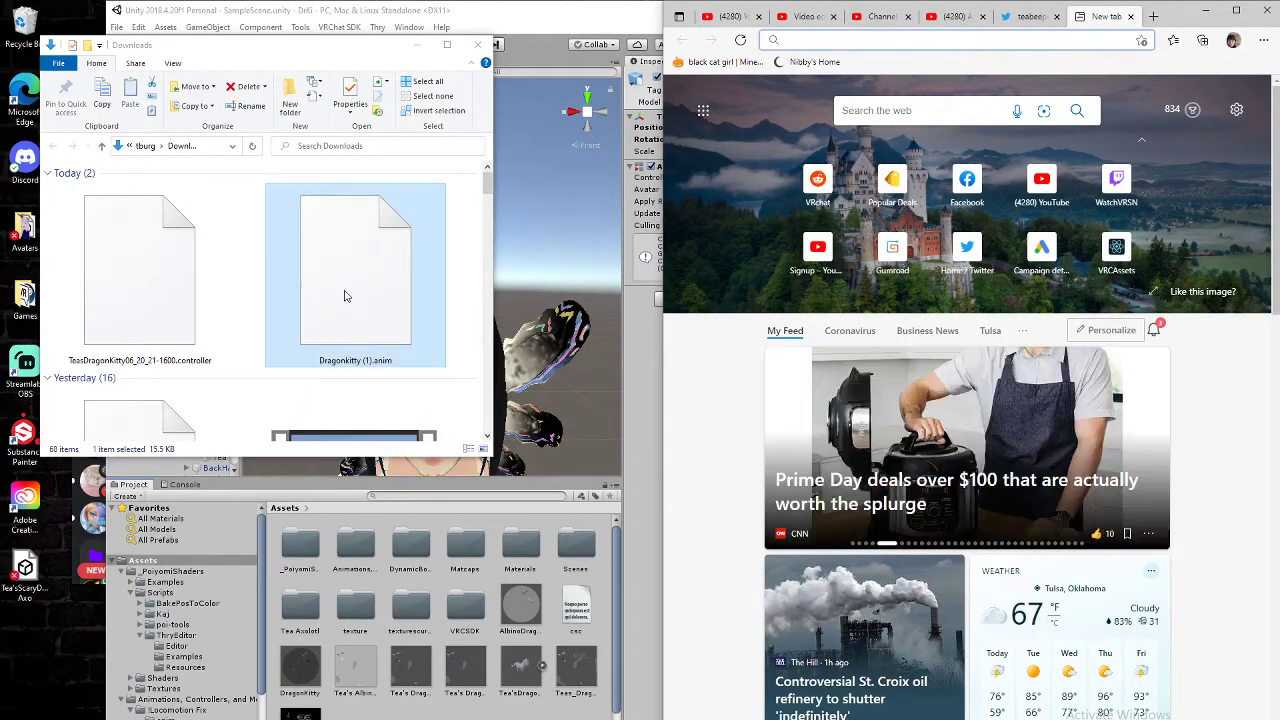
drag(346, 293, 378, 520)
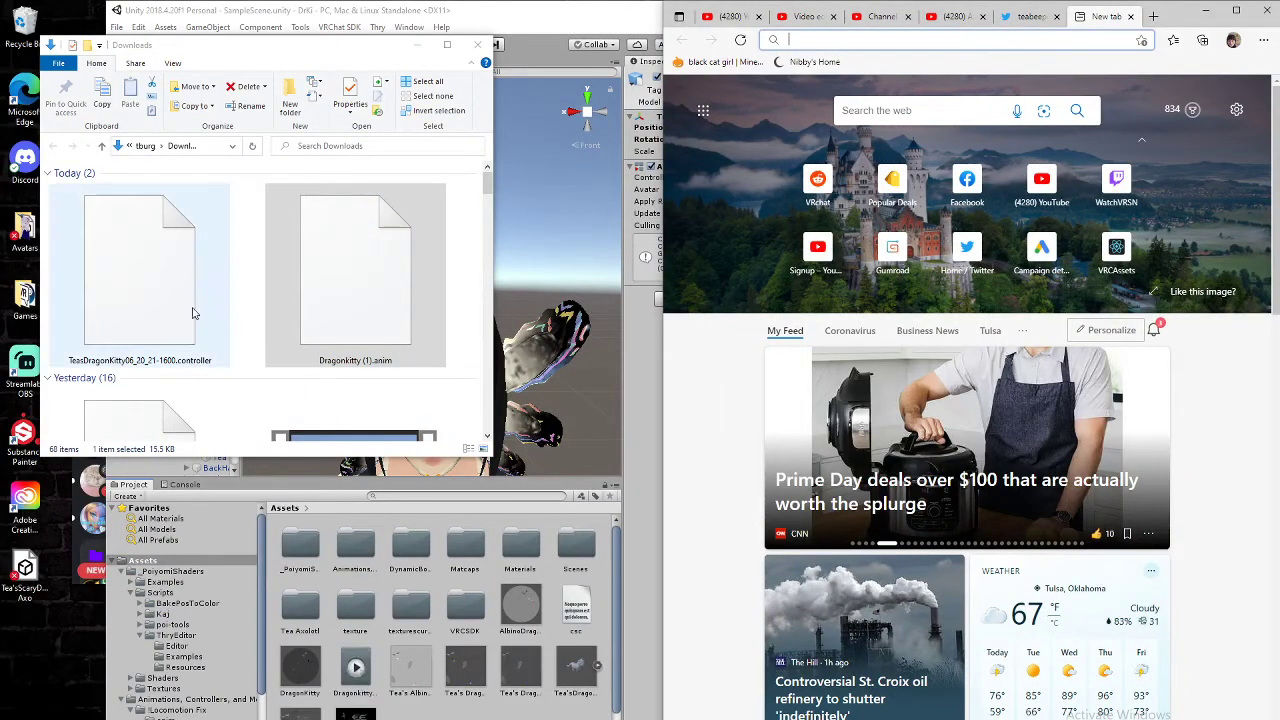
drag(160, 260, 440, 716)
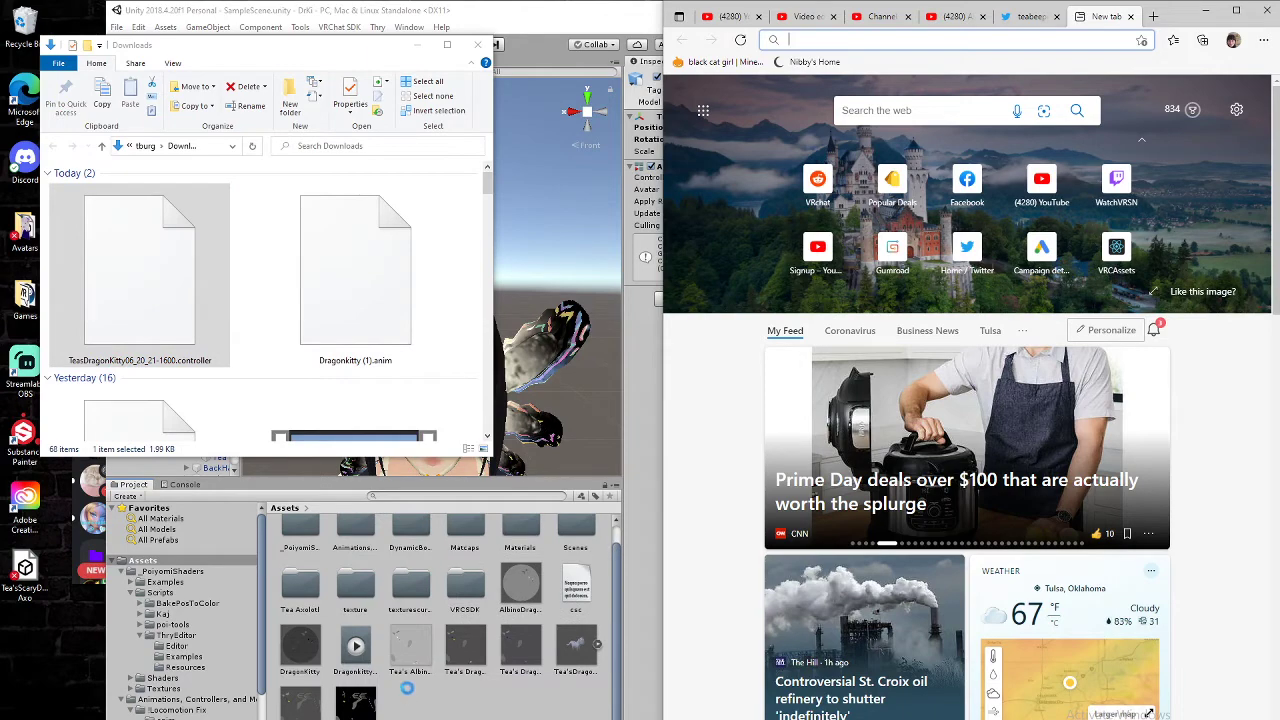
click(1208, 10)
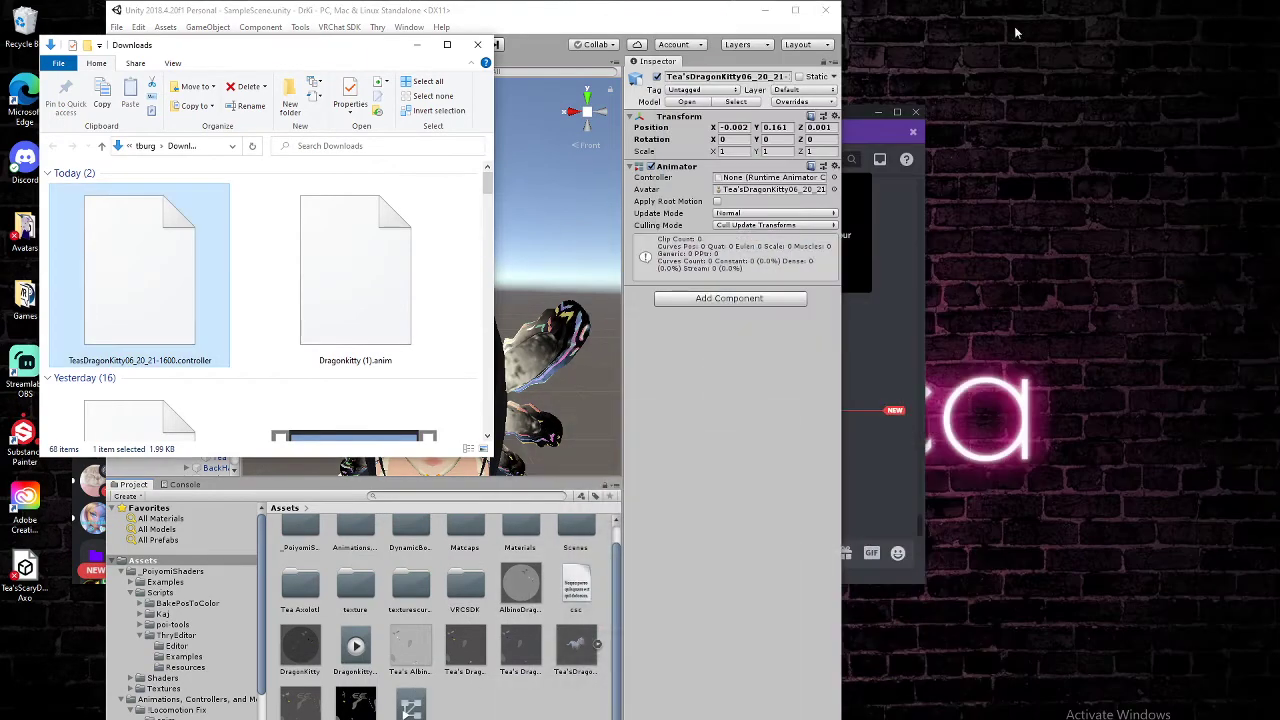
click(477, 45)
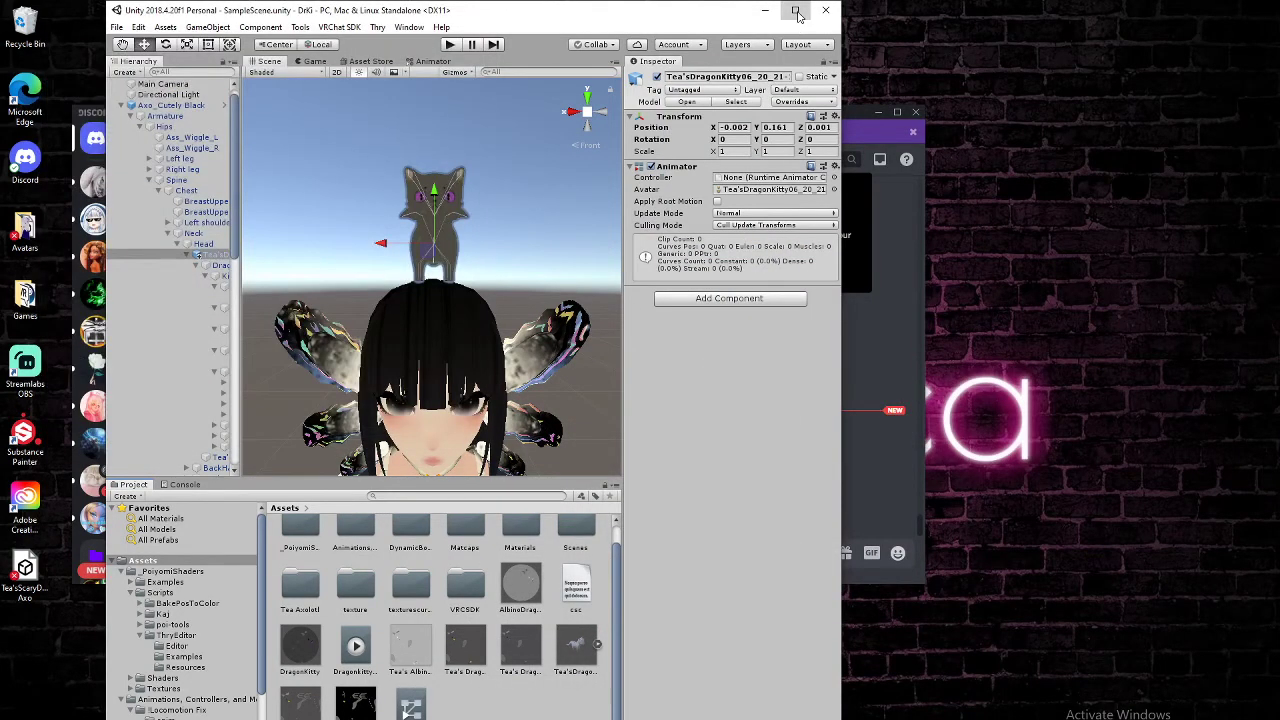
Step: Put the Dragonkitty (1) clip in the DragonKitty state's Motion field of the kitty controller
click(795, 10)
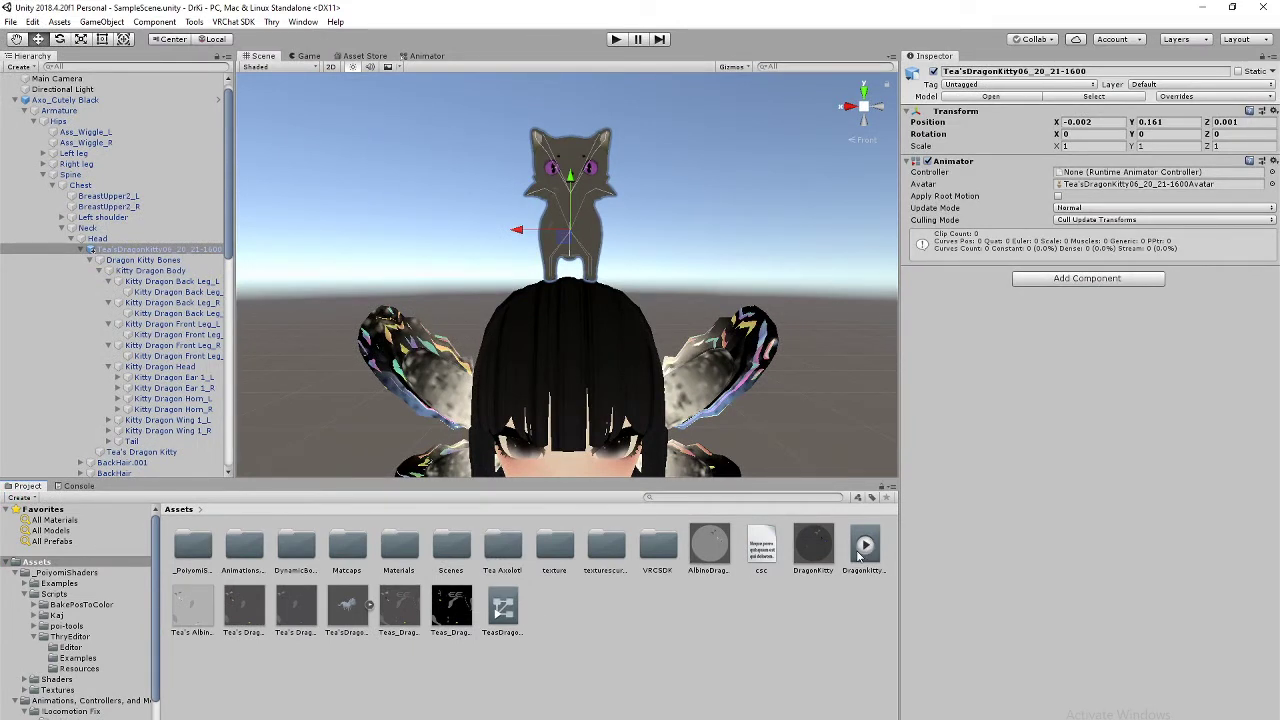
double_click(503, 609)
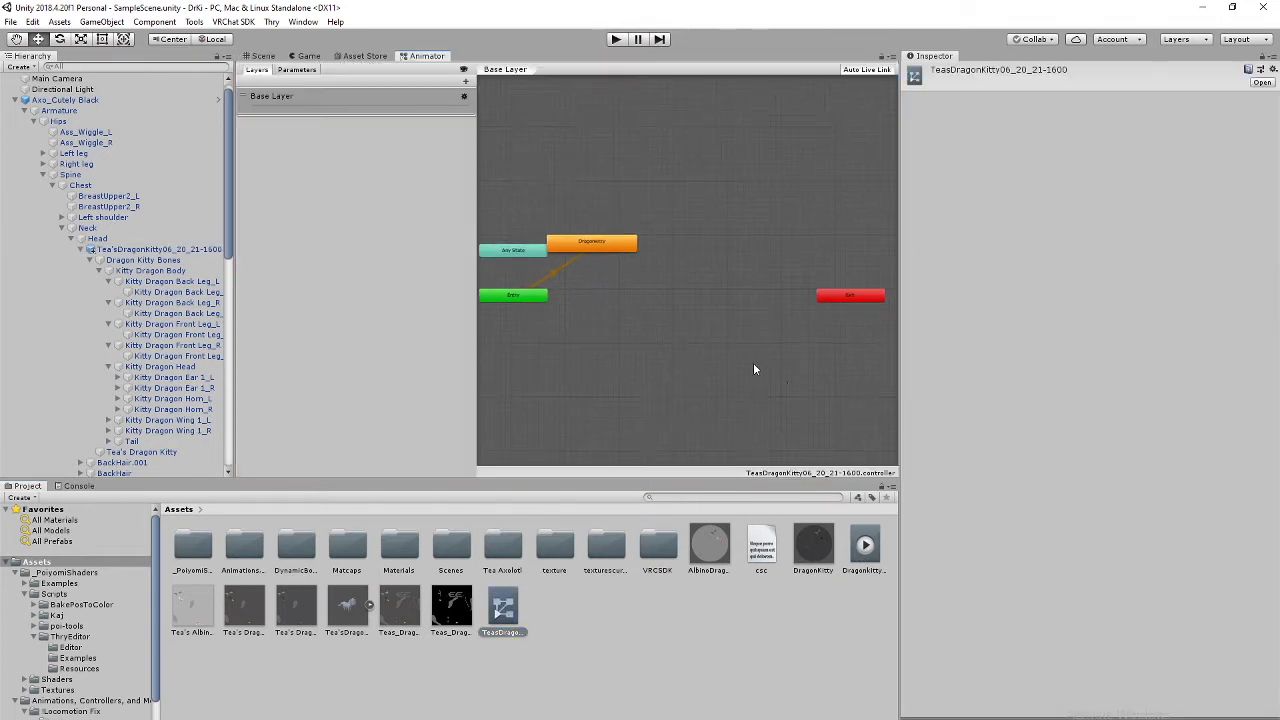
middle_drag(614, 309, 633, 327)
click(575, 252)
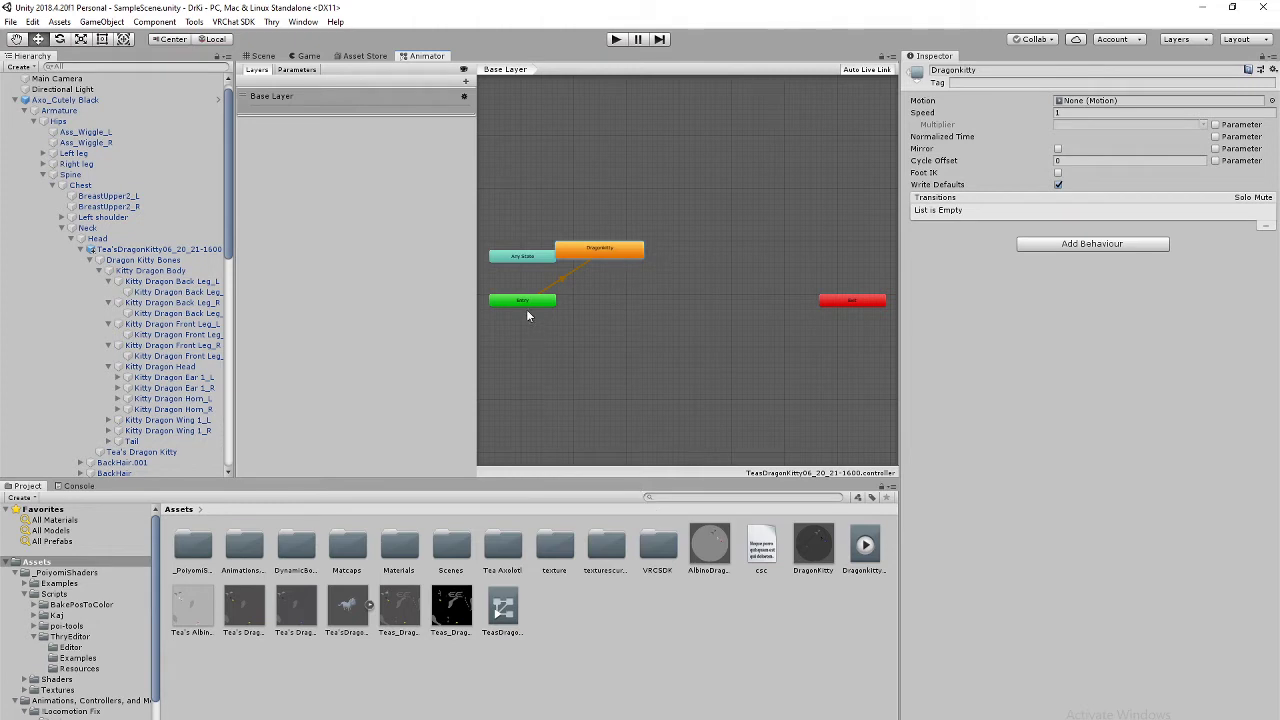
drag(864, 548, 1092, 106)
click(263, 57)
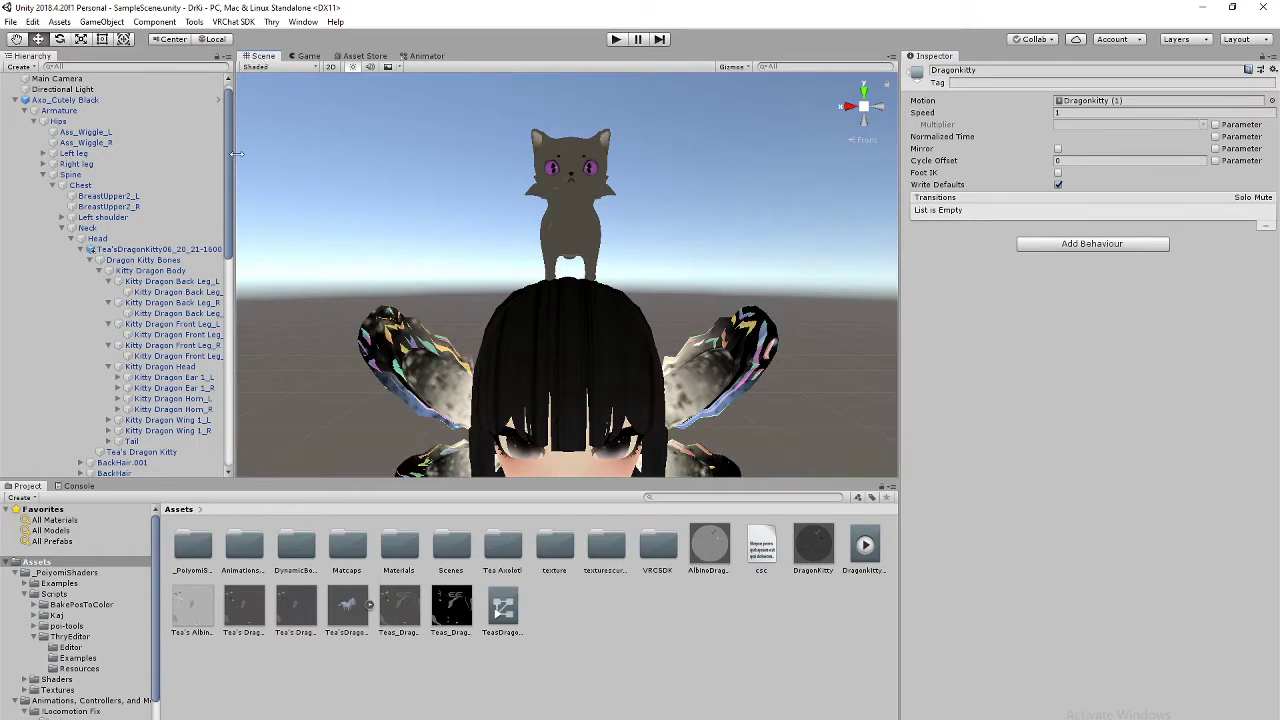
click(157, 250)
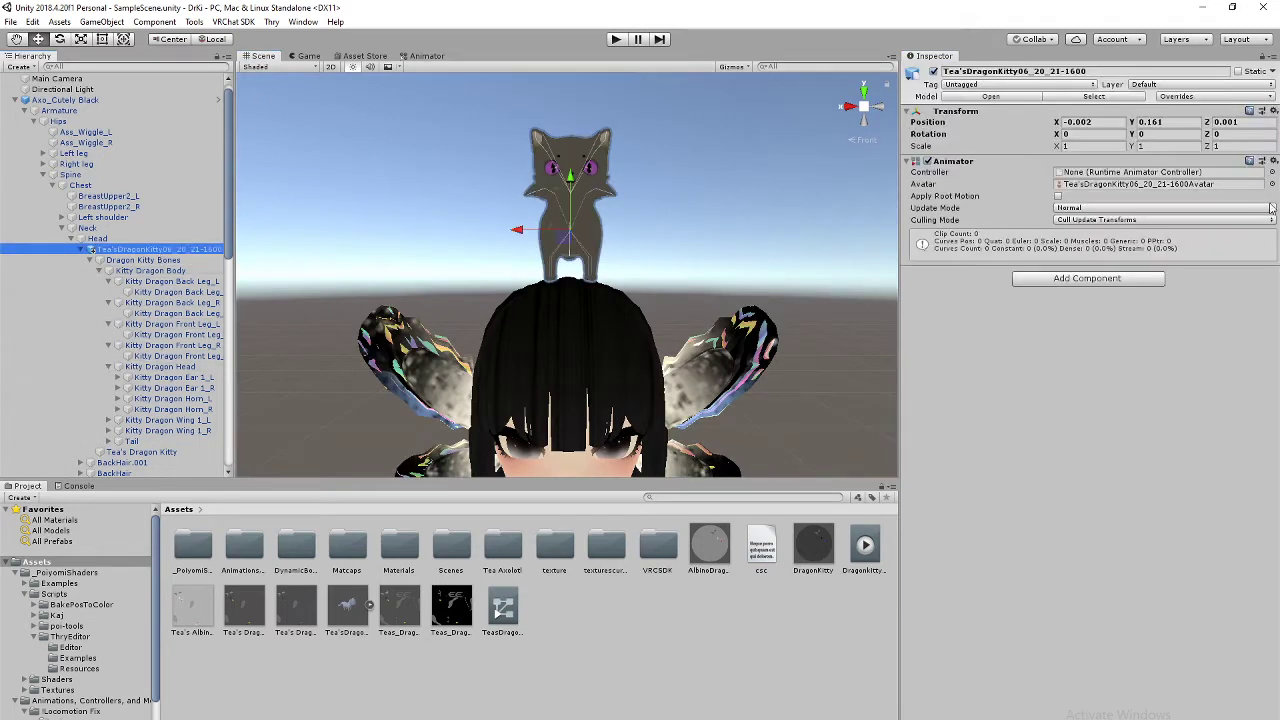
Step: Assign the TeasDragonKitty06_20_21-1600 controller to the kitty's Animator and preview it in Play mode
drag(503, 606, 1133, 177)
click(616, 40)
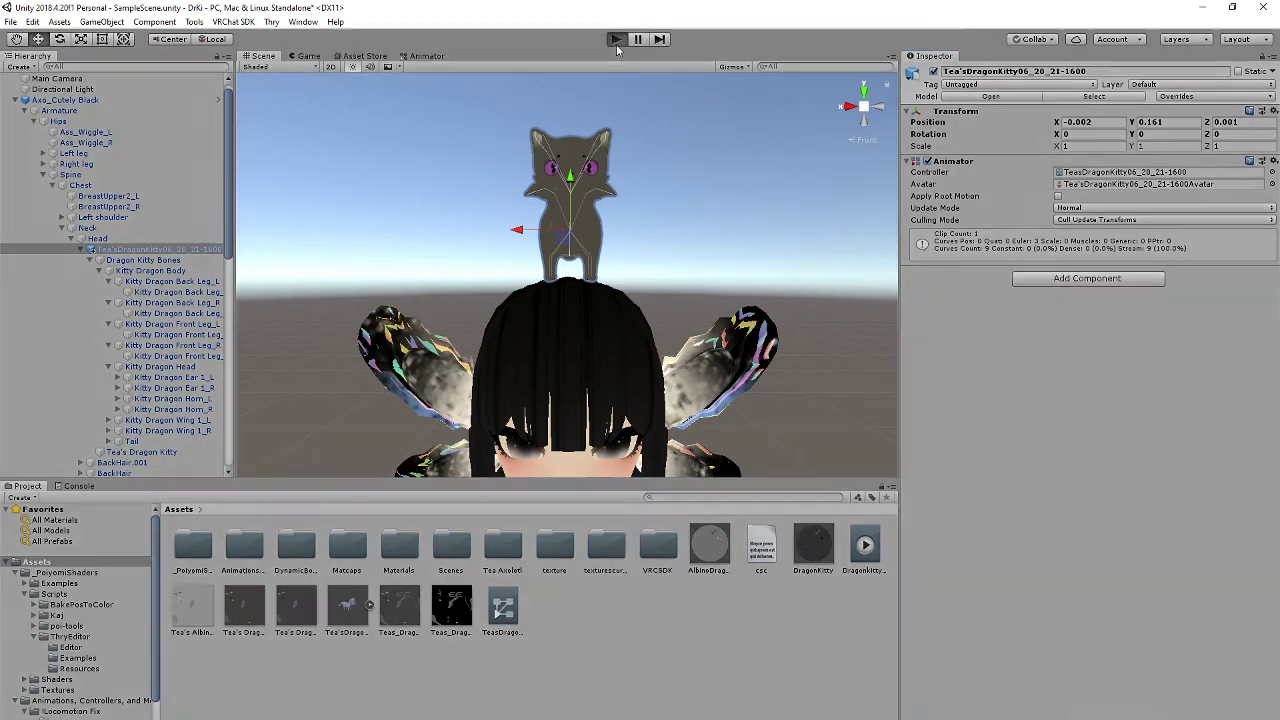
click(264, 57)
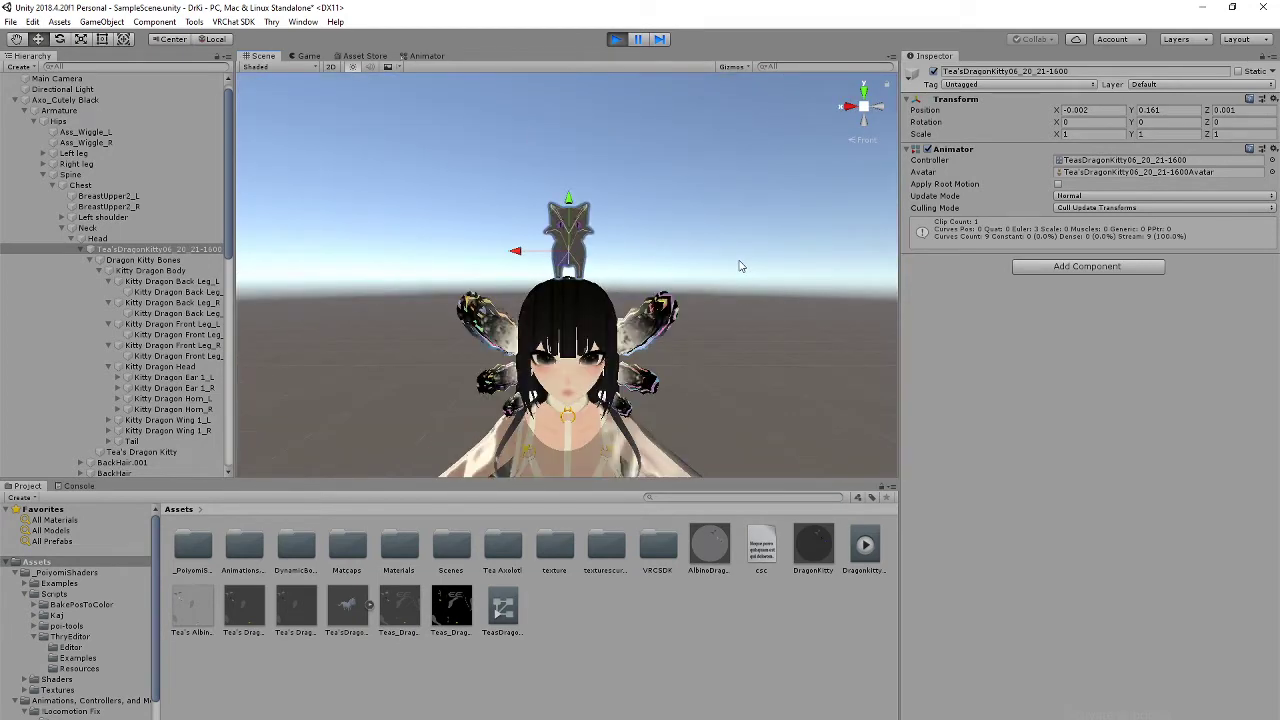
scroll(744, 274, down, 5)
right_drag(750, 314, 650, 368)
middle_drag(733, 311, 636, 380)
right_drag(712, 372, 560, 405)
middle_drag(735, 285, 634, 306)
scroll(632, 308, up, 4)
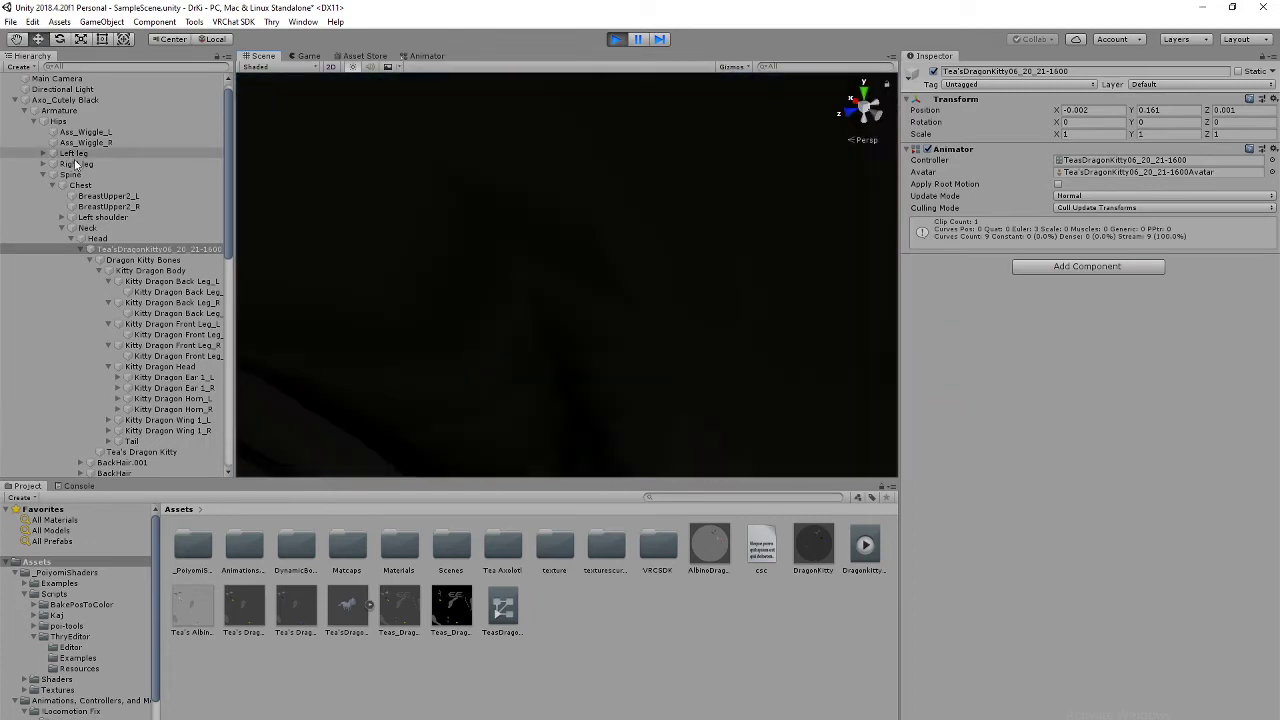
scroll(598, 320, down, 4)
scroll(600, 319, down, 5)
scroll(600, 319, up, 5)
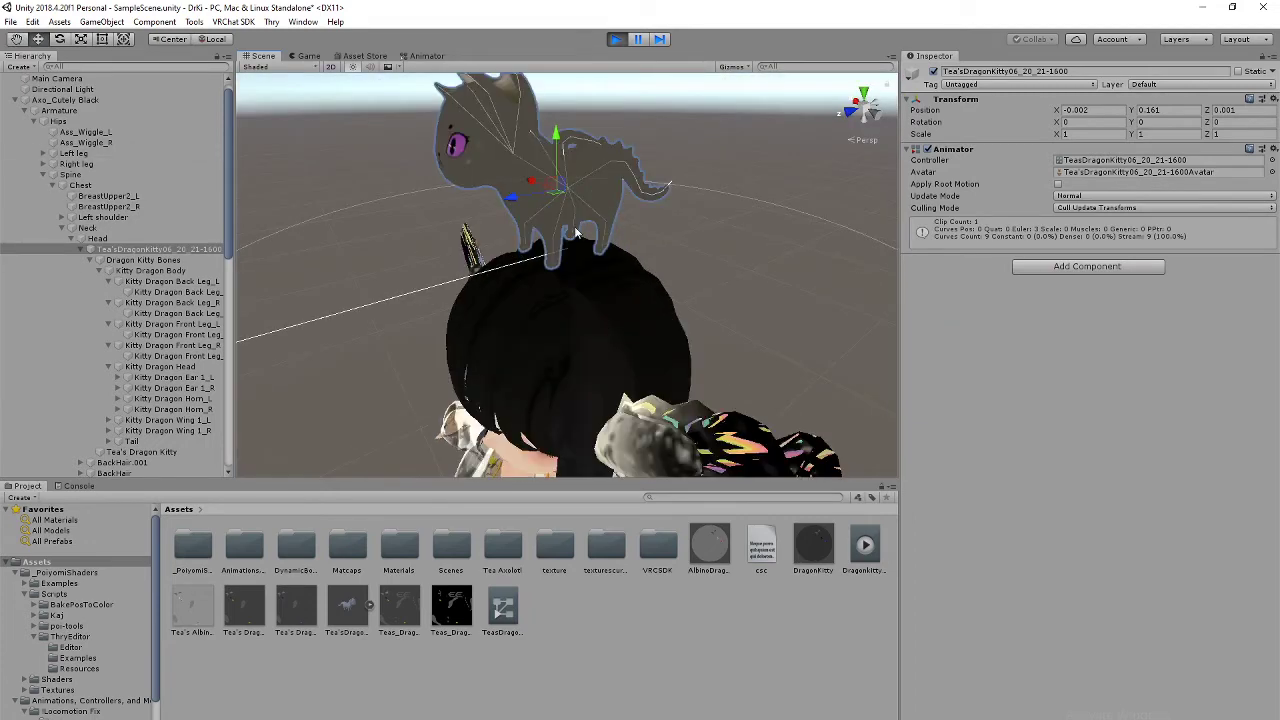
middle_drag(575, 227, 587, 266)
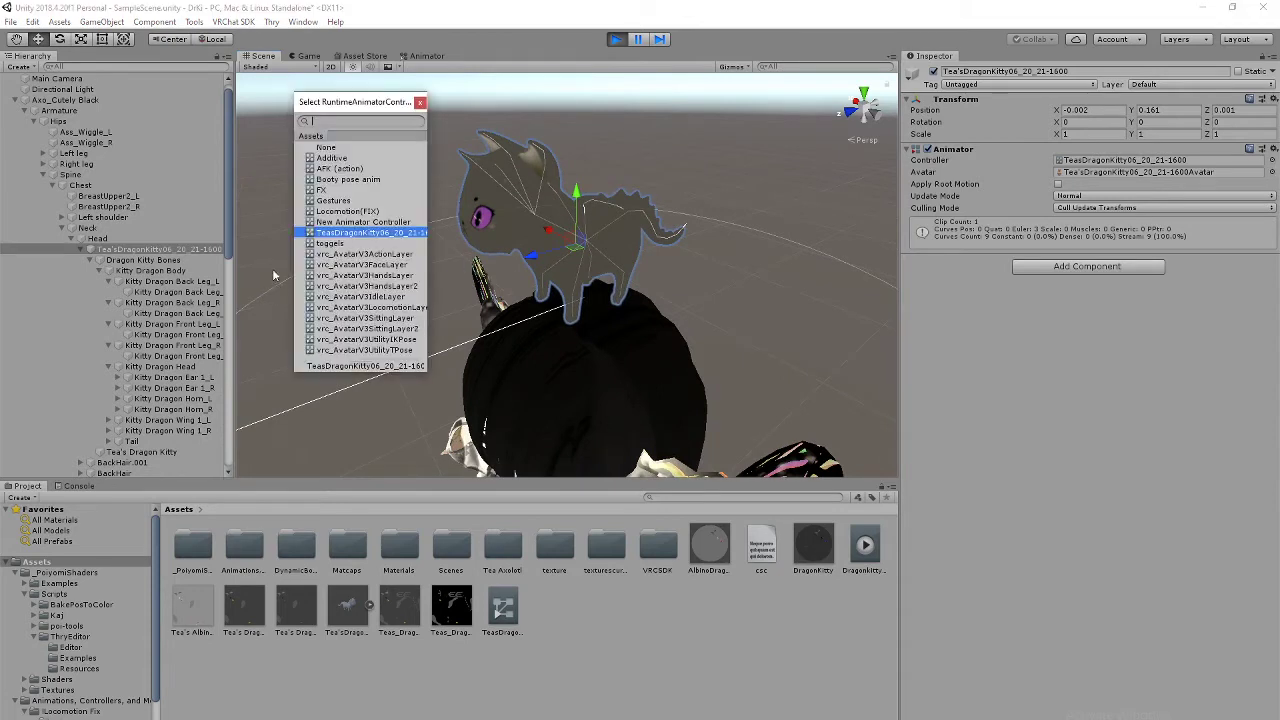
Step: Locate the kitty's assets in the project and select the Albino Dragon Kitty texture
click(420, 103)
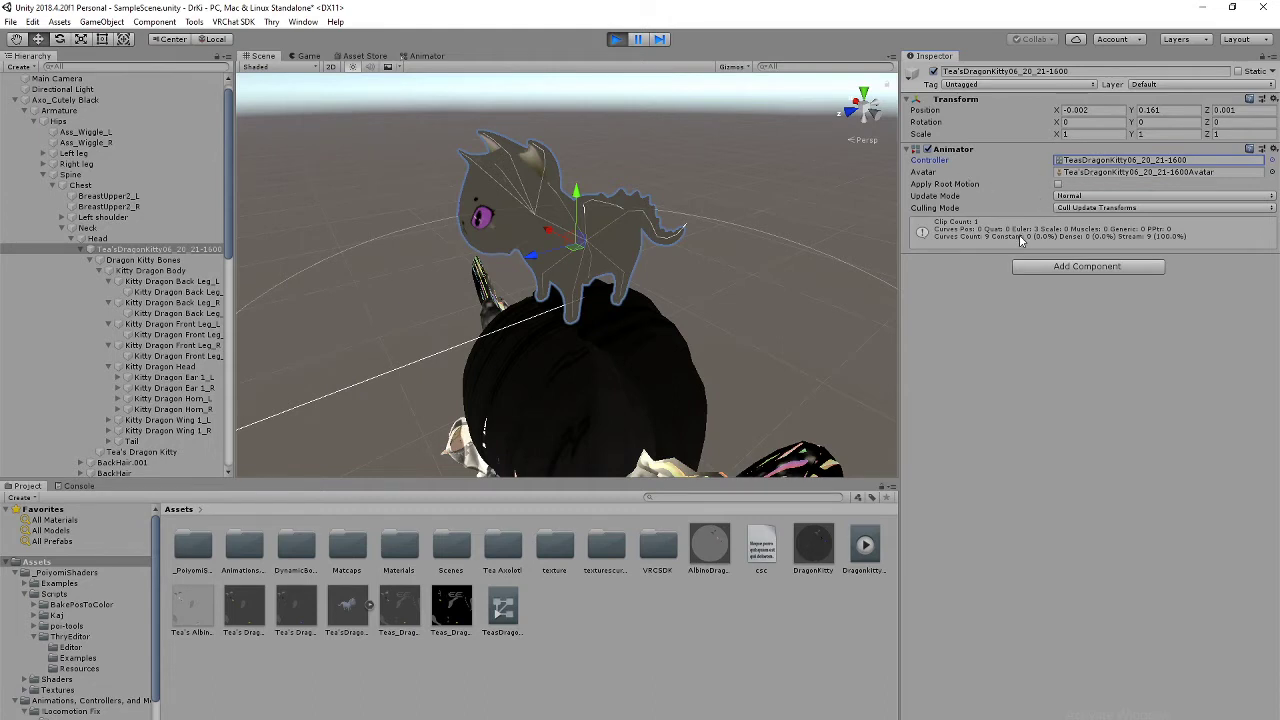
click(1146, 173)
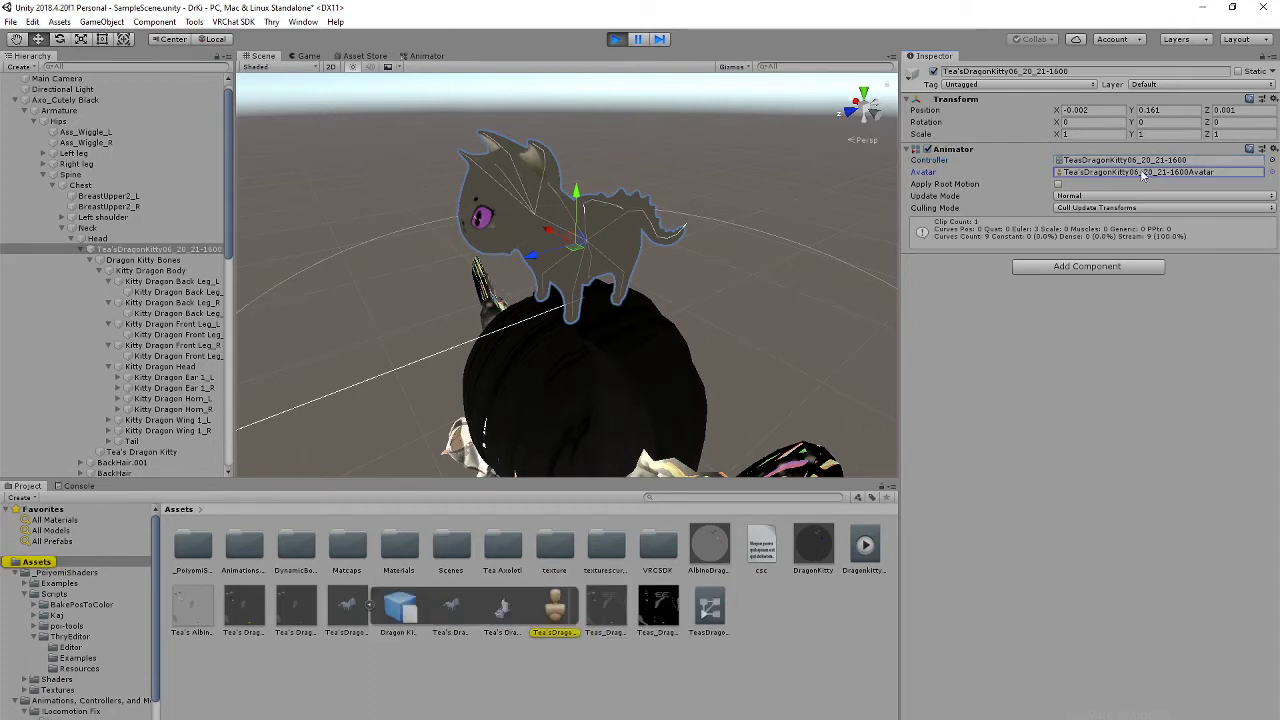
click(1138, 162)
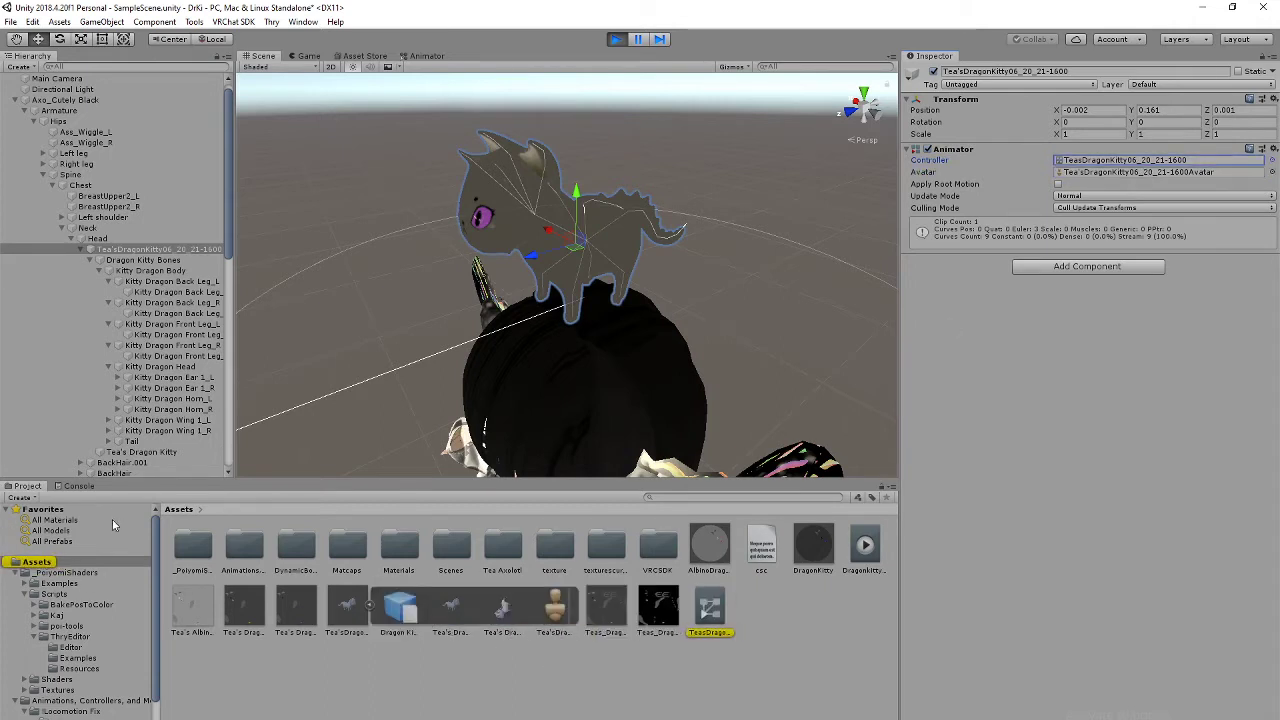
click(195, 612)
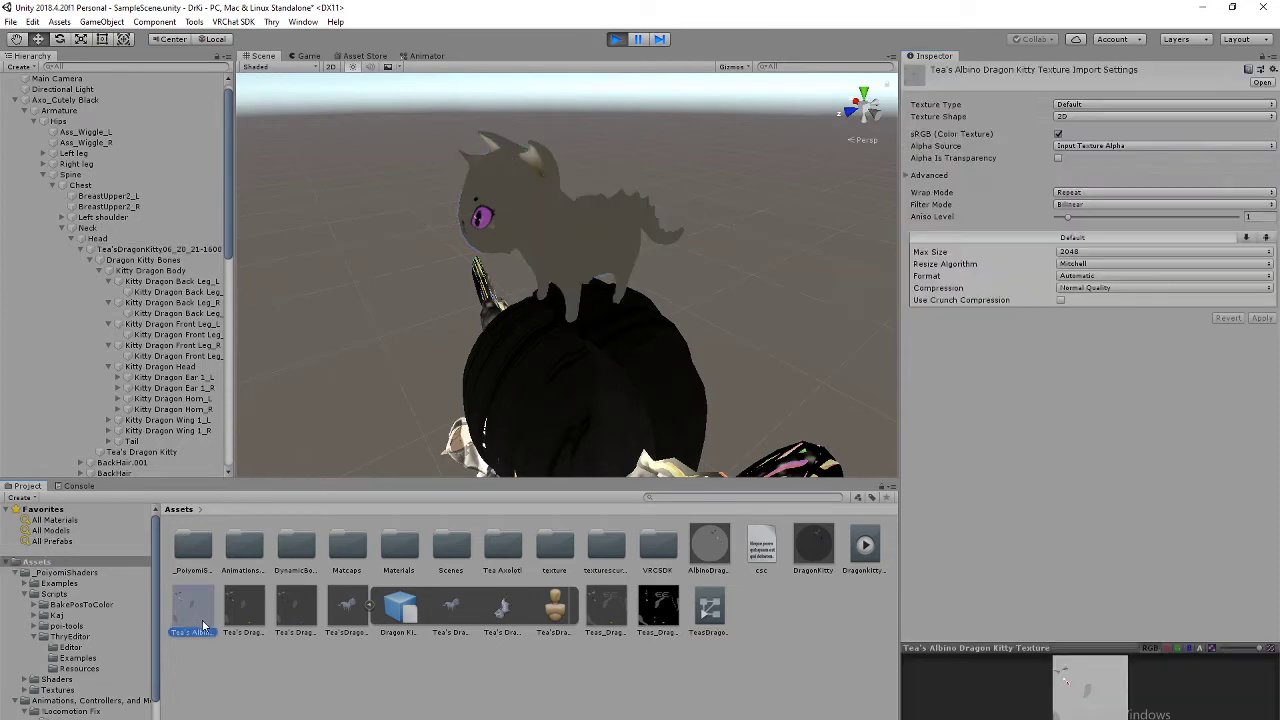
Step: Delete the DragonKitty (1) clip and the TeasDragonKitty controller from the project Assets
click(845, 113)
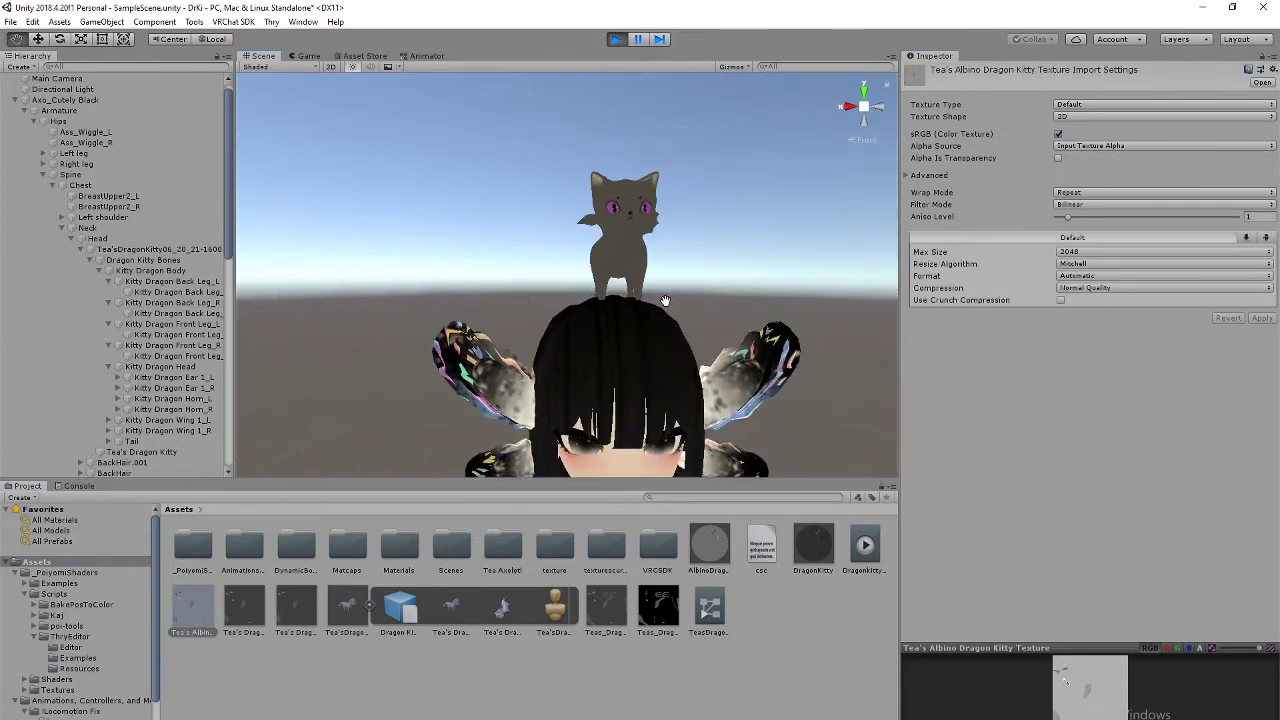
click(372, 607)
click(852, 553)
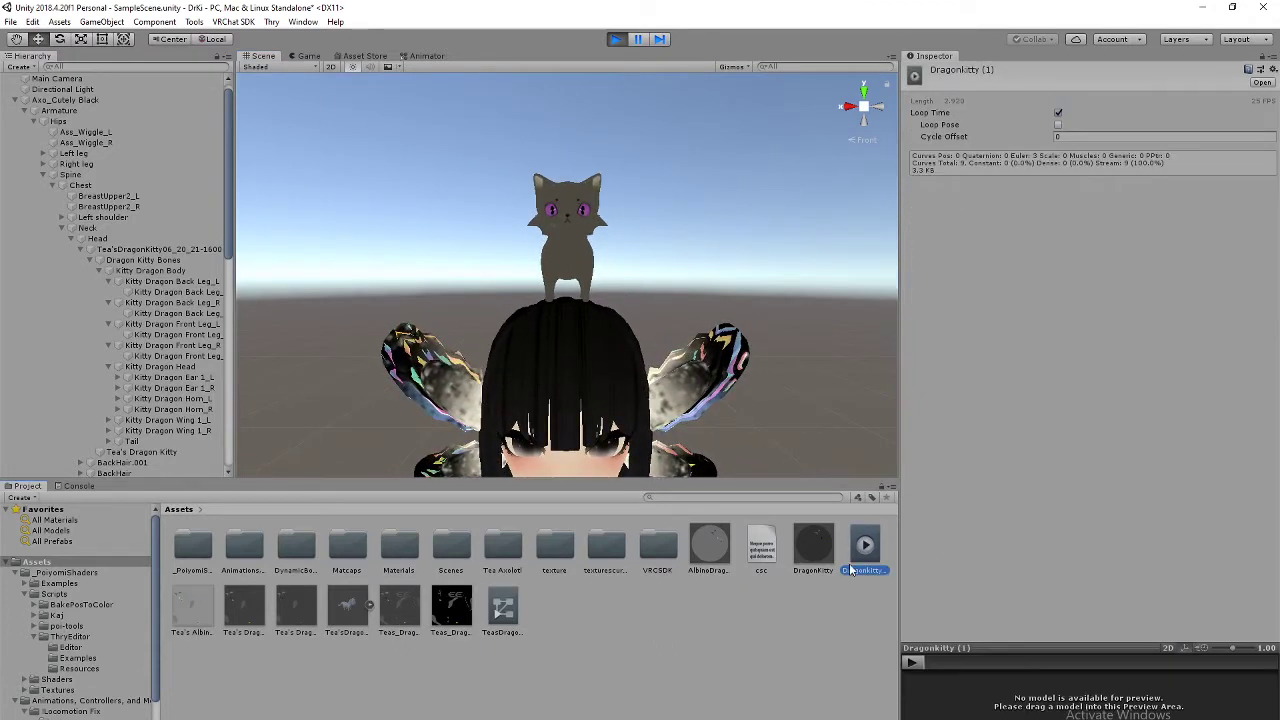
key(Delete)
click(679, 424)
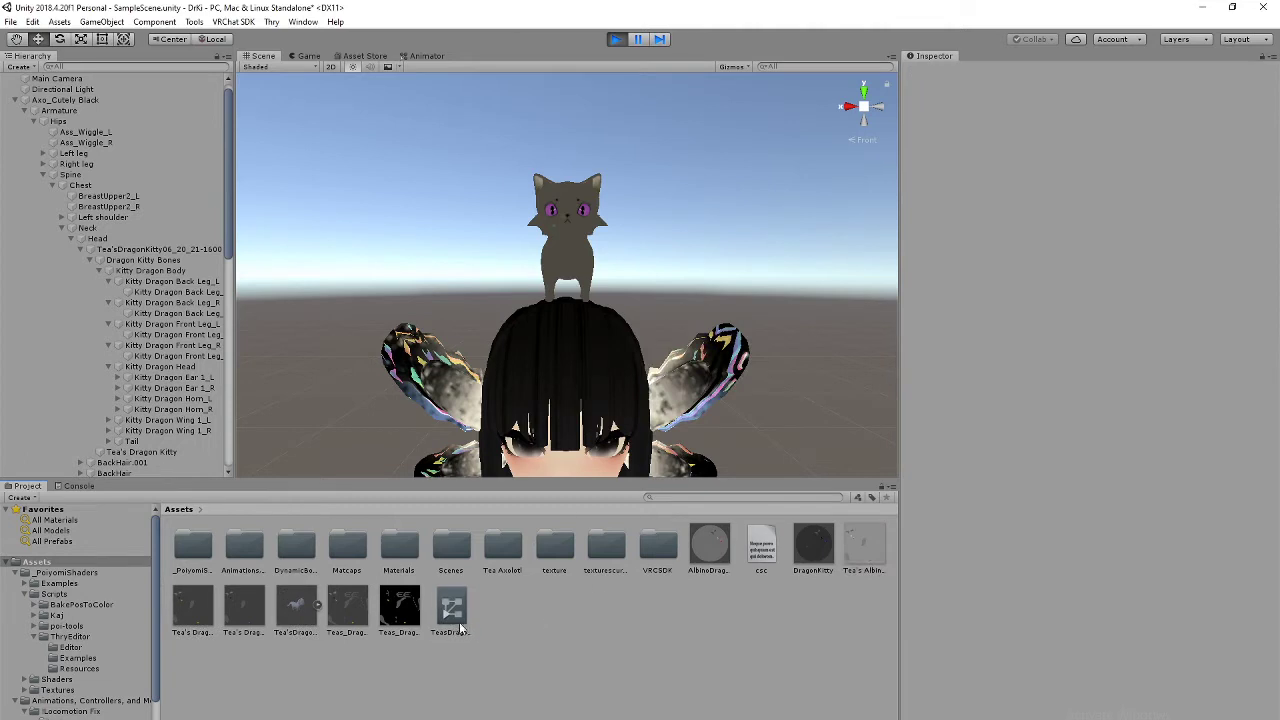
click(451, 605)
key(Delete)
click(678, 420)
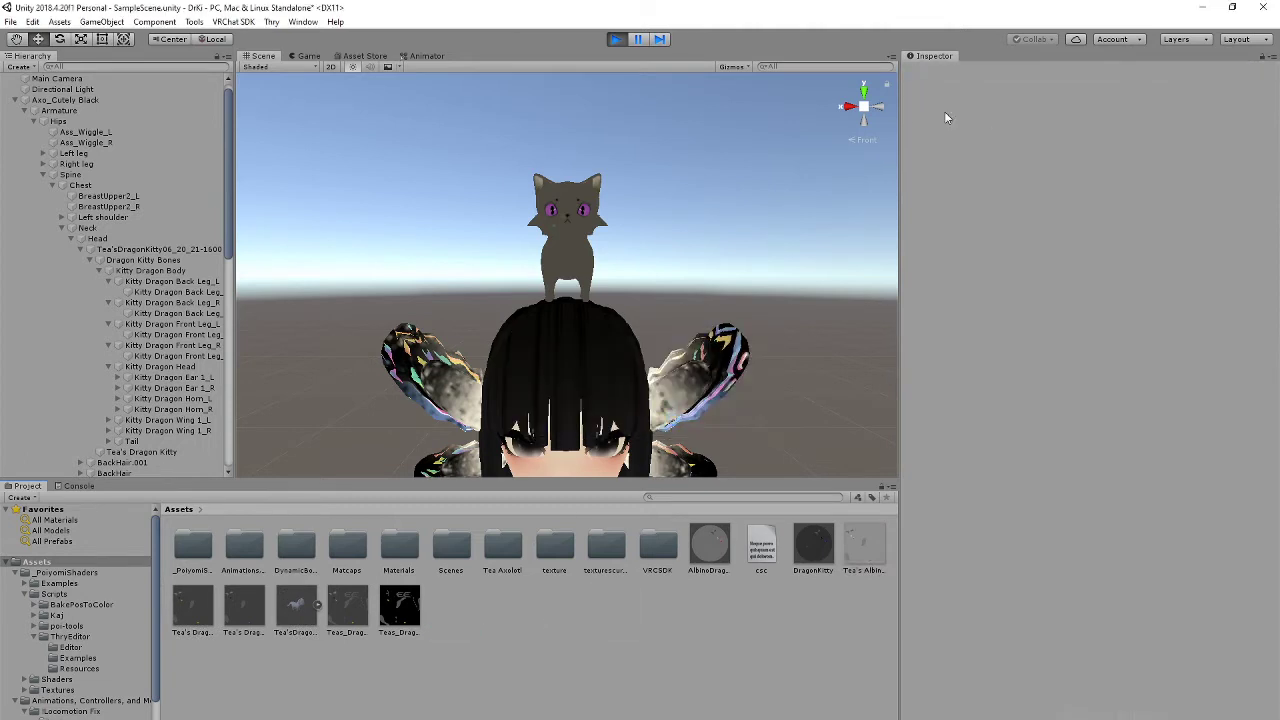
Step: Inspect the kitty on the avatar's head from side, front and angled views
click(876, 113)
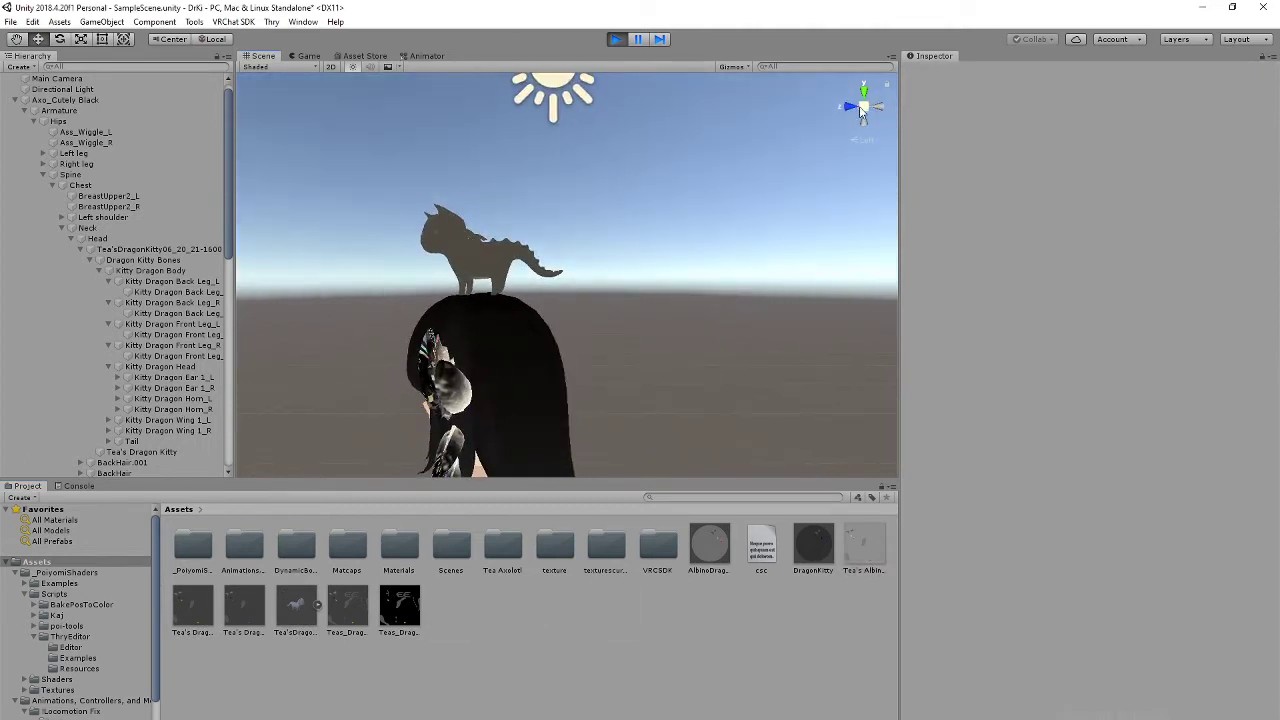
click(851, 109)
scroll(725, 307, up, 1)
scroll(725, 307, down, 1)
scroll(727, 307, up, 1)
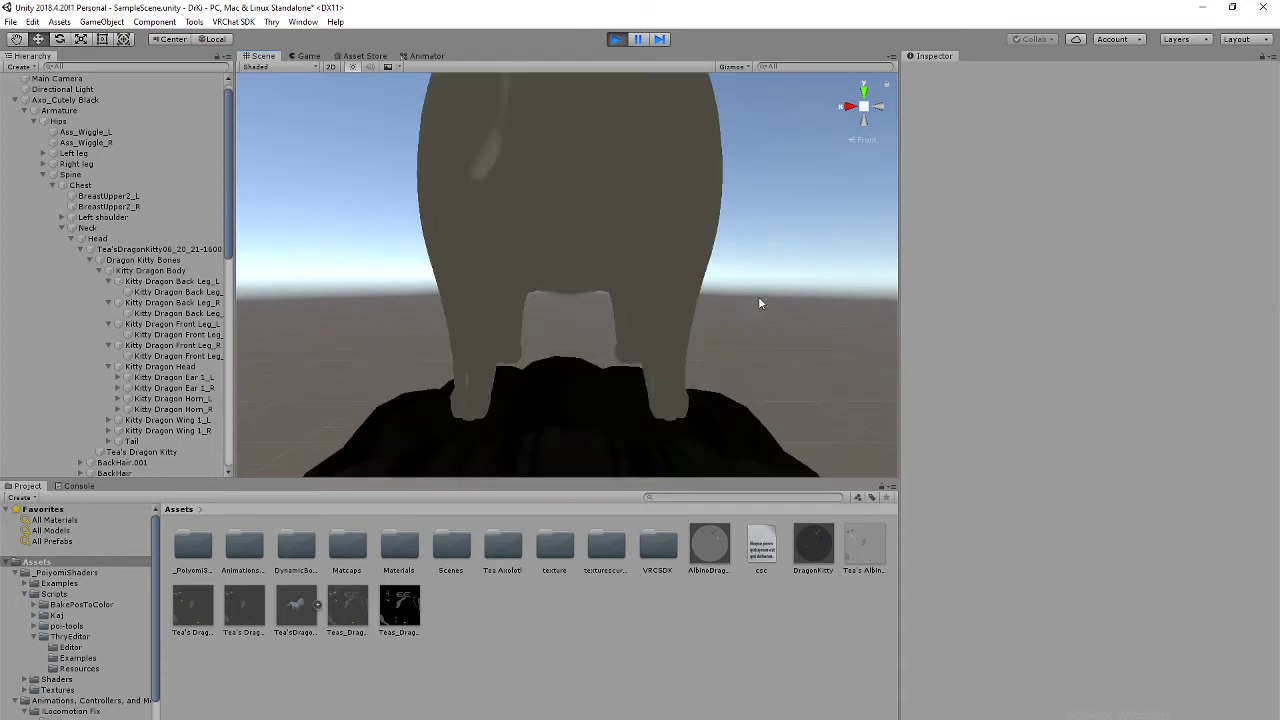
right_drag(759, 298, 731, 330)
scroll(732, 330, down, 1)
scroll(736, 332, up, 1)
scroll(752, 341, down, 1)
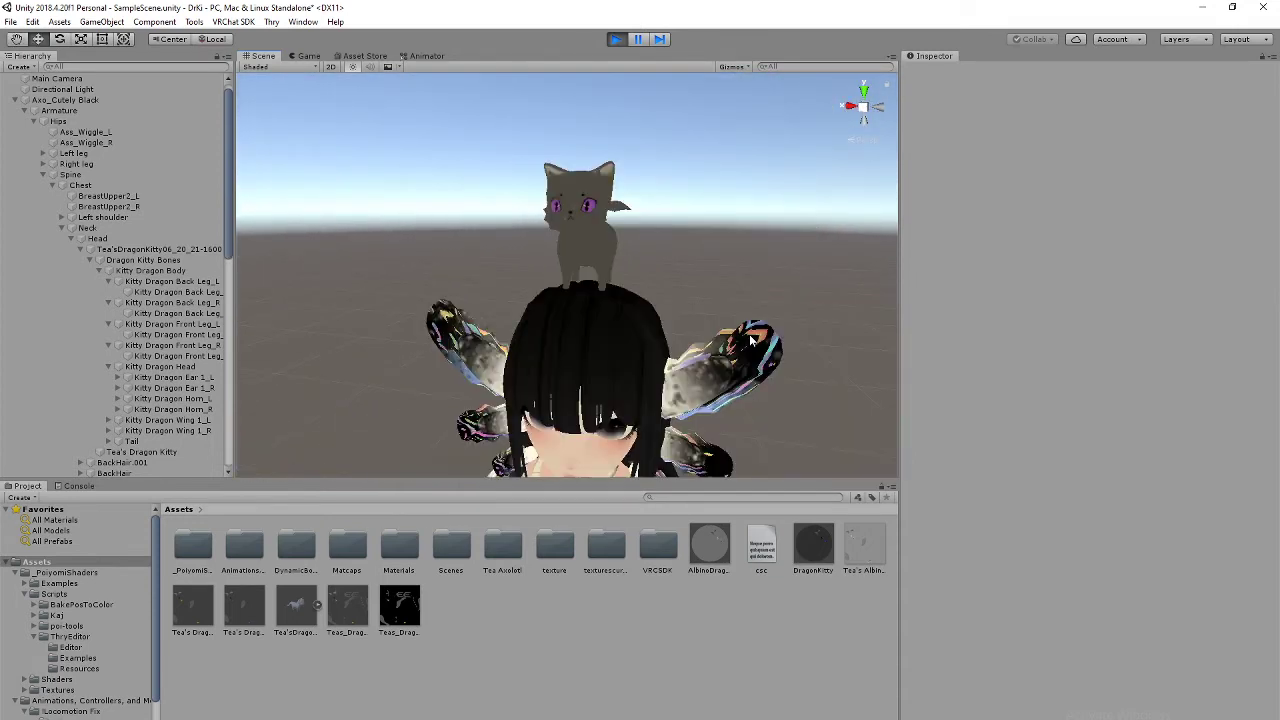
alt+drag(753, 341, 645, 278)
middle_drag(645, 278, 650, 340)
right_drag(620, 405, 740, 348)
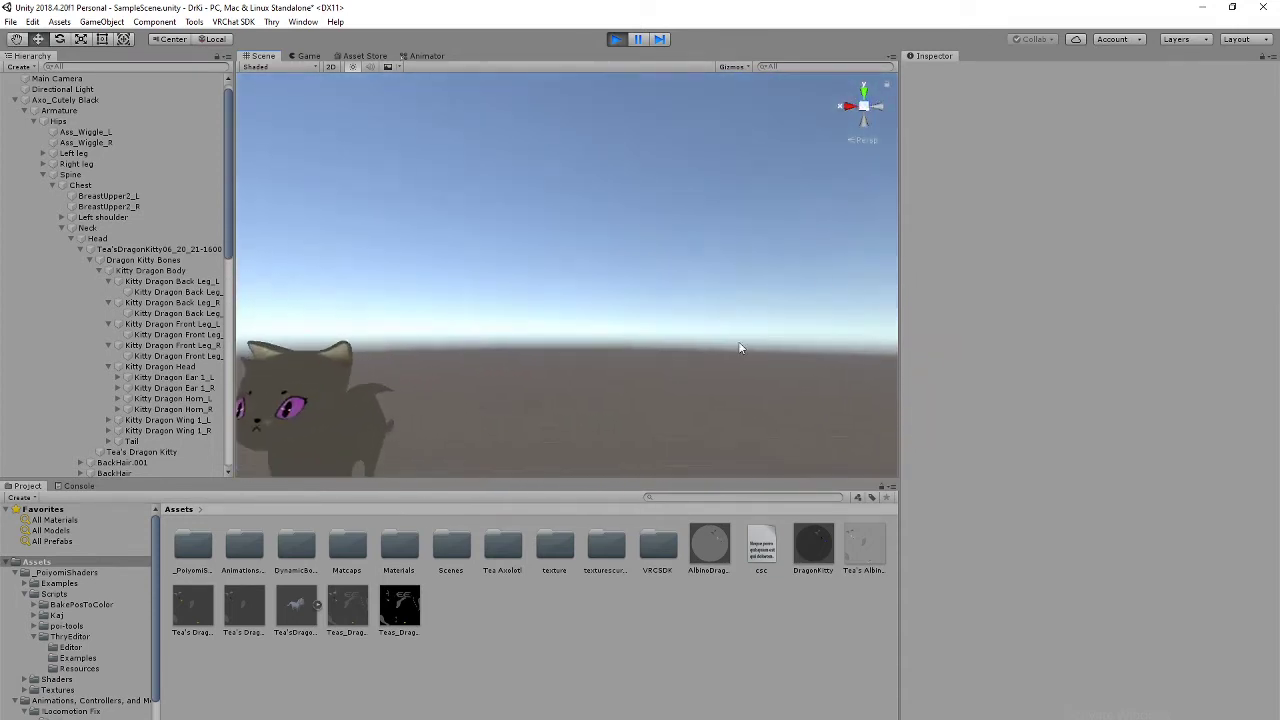
middle_drag(665, 390, 763, 338)
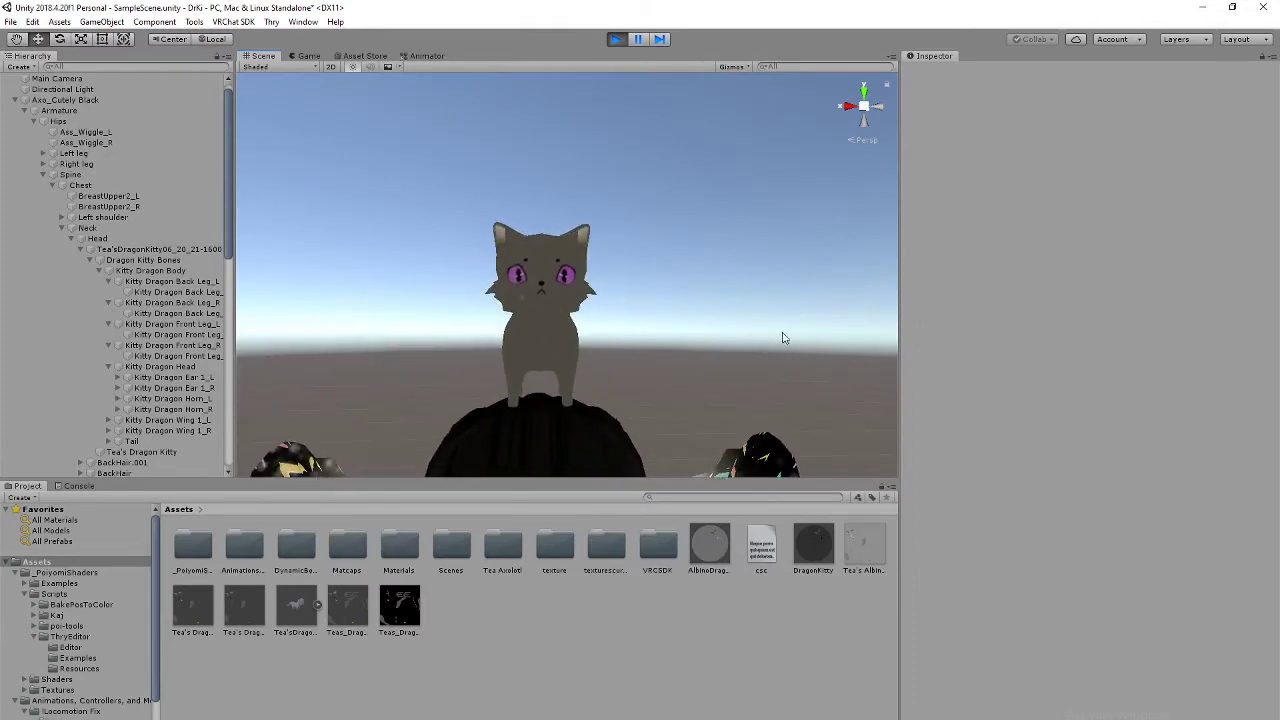
right_drag(800, 290, 775, 362)
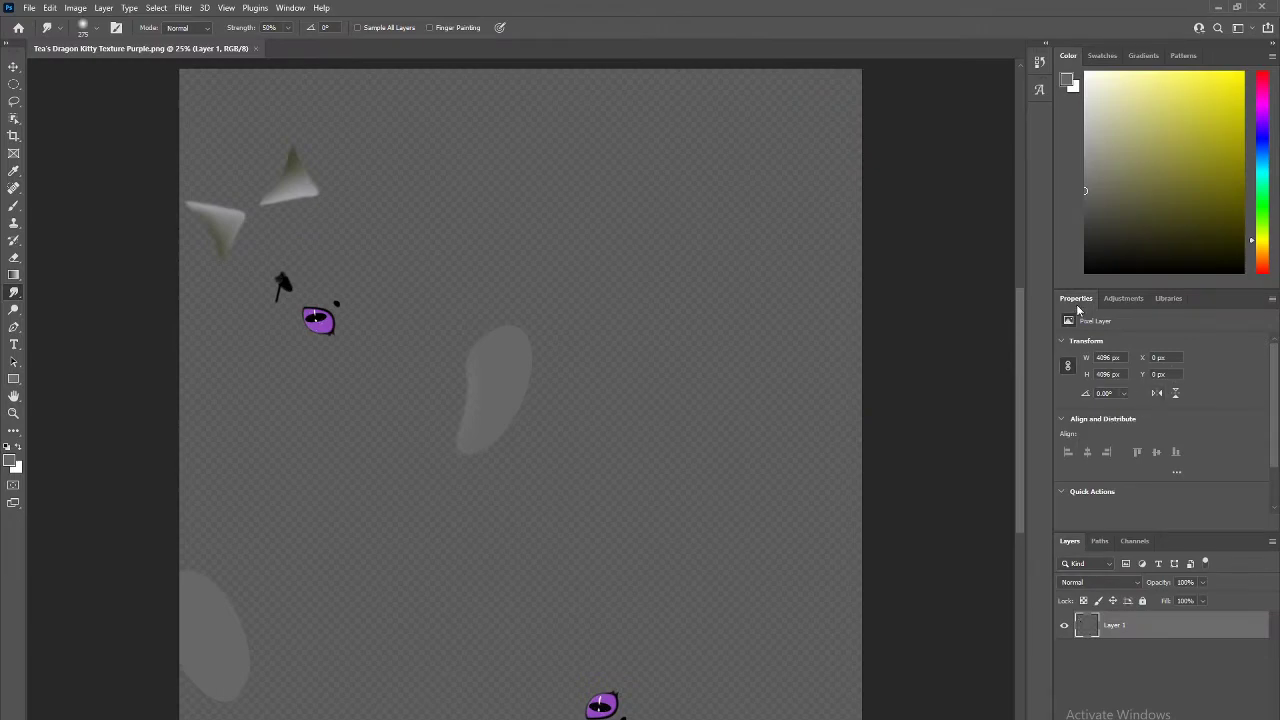
Step: Add a Hue/Saturation adjustment layer at hue -180 to turn the kitty's eyes green
click(1124, 298)
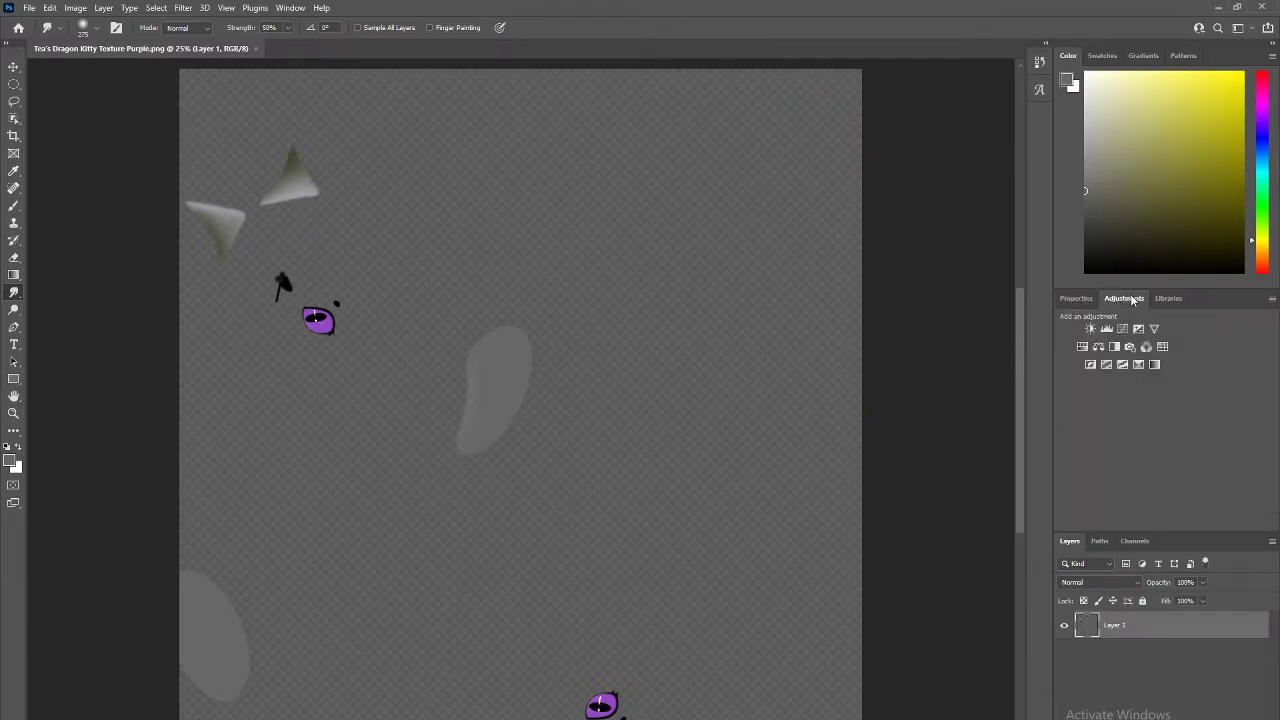
click(1083, 347)
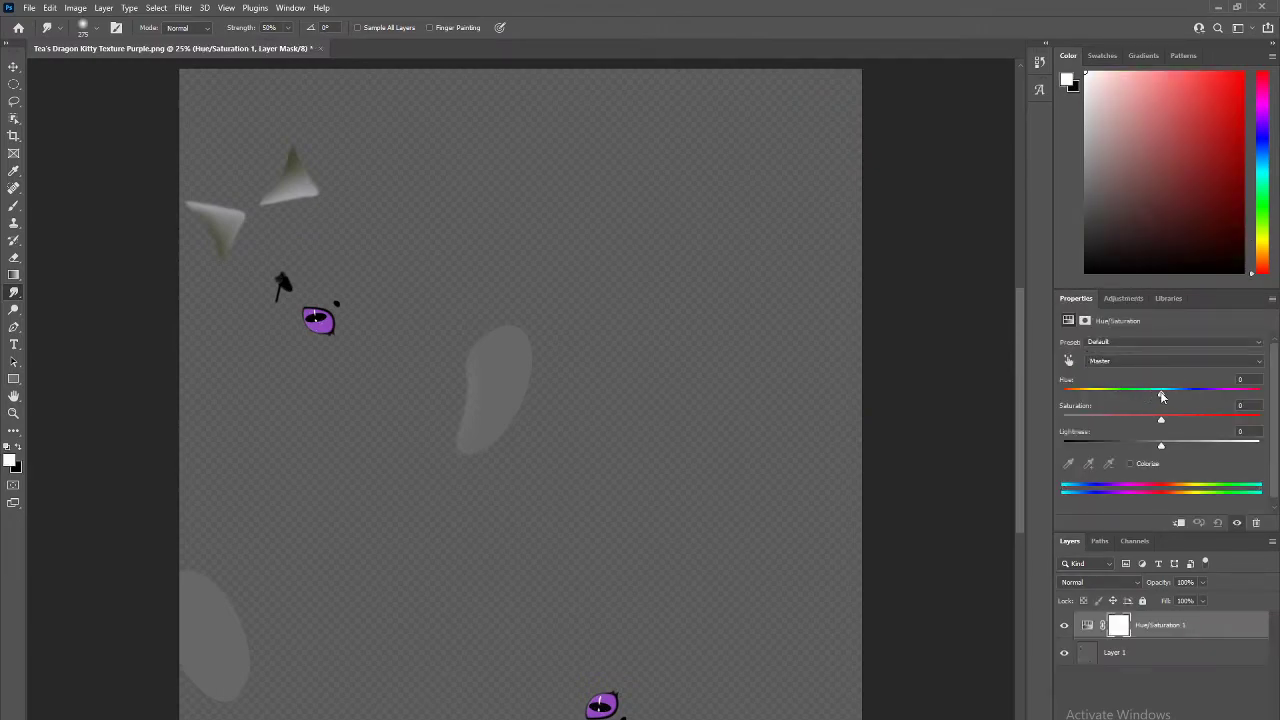
drag(1127, 397, 1089, 397)
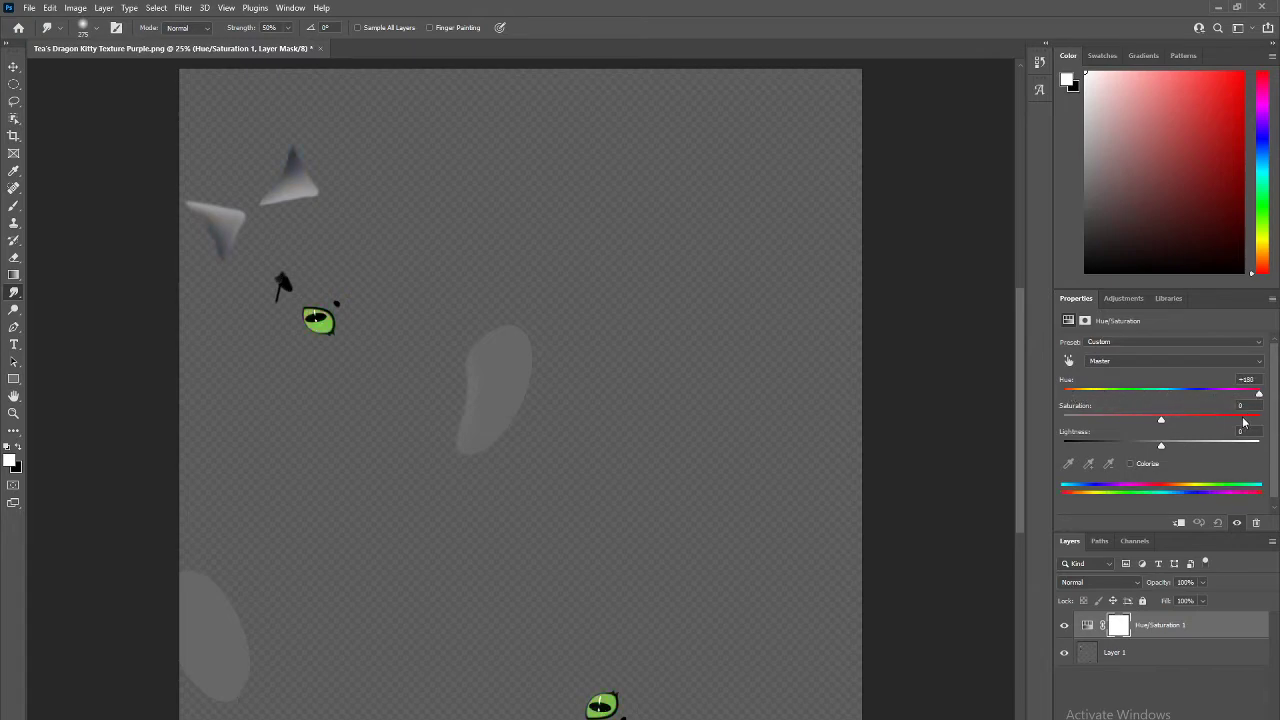
drag(1243, 422, 1025, 422)
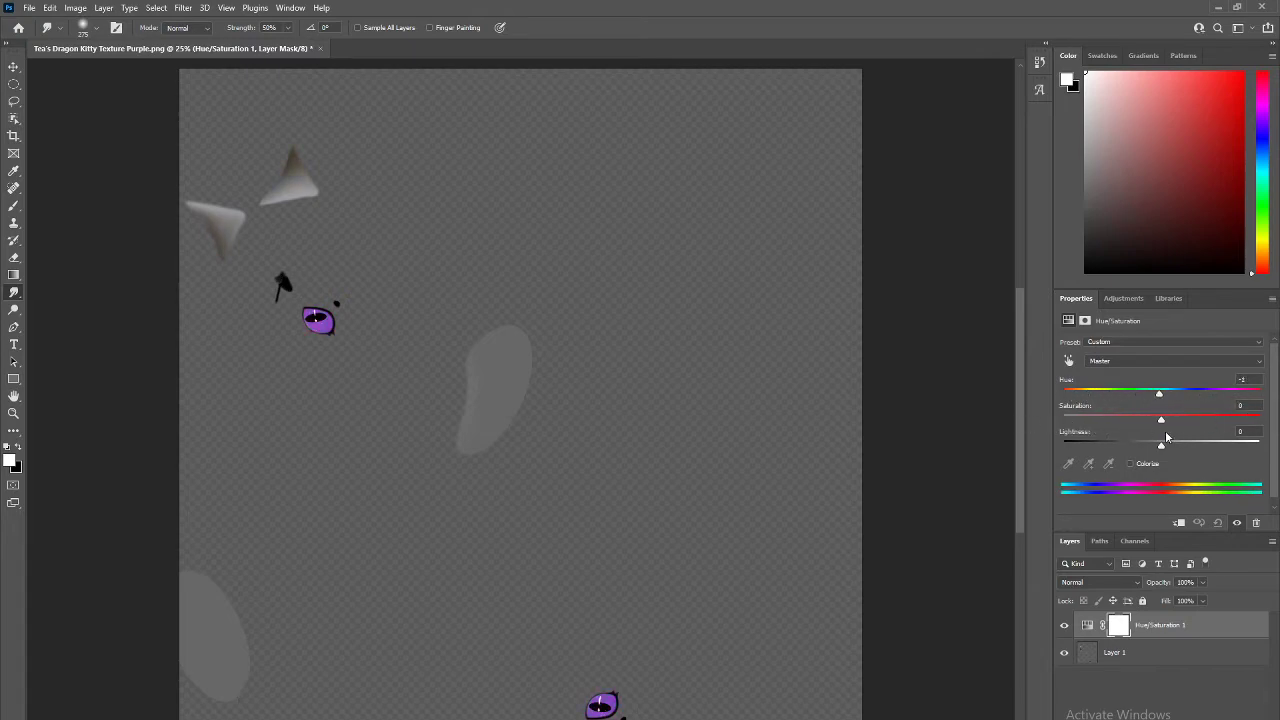
drag(1237, 442, 1131, 444)
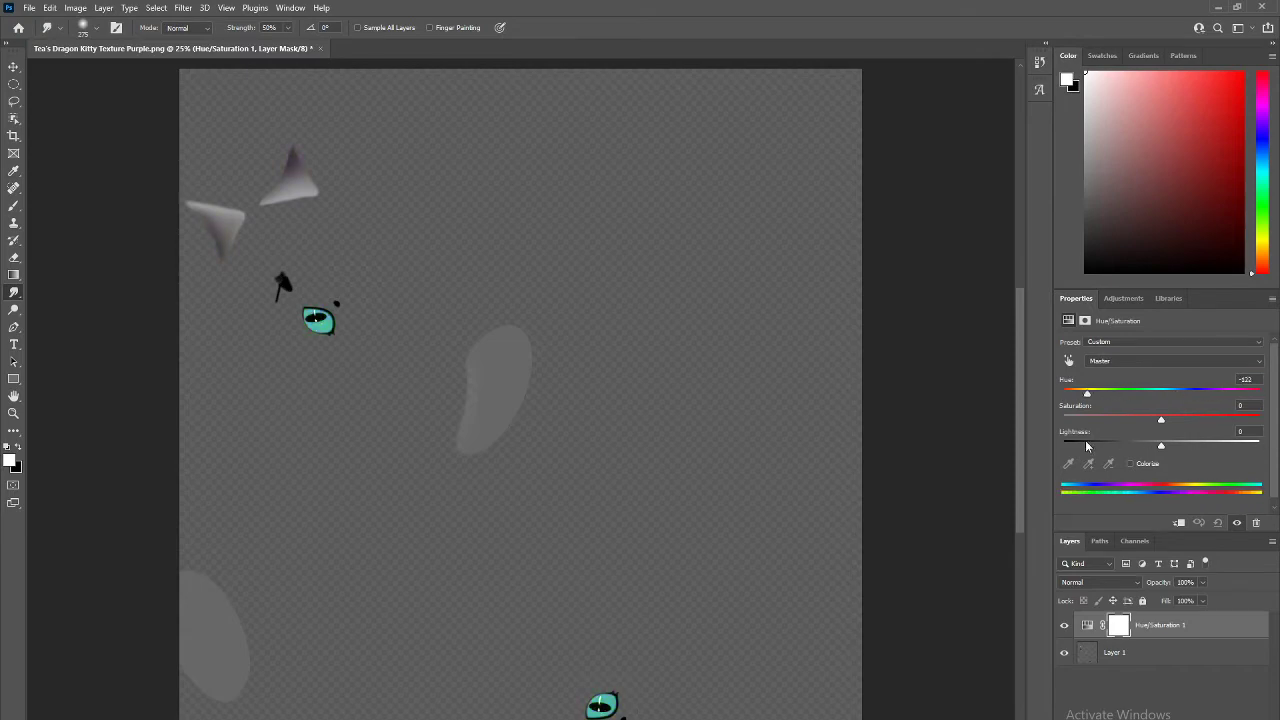
click(1218, 8)
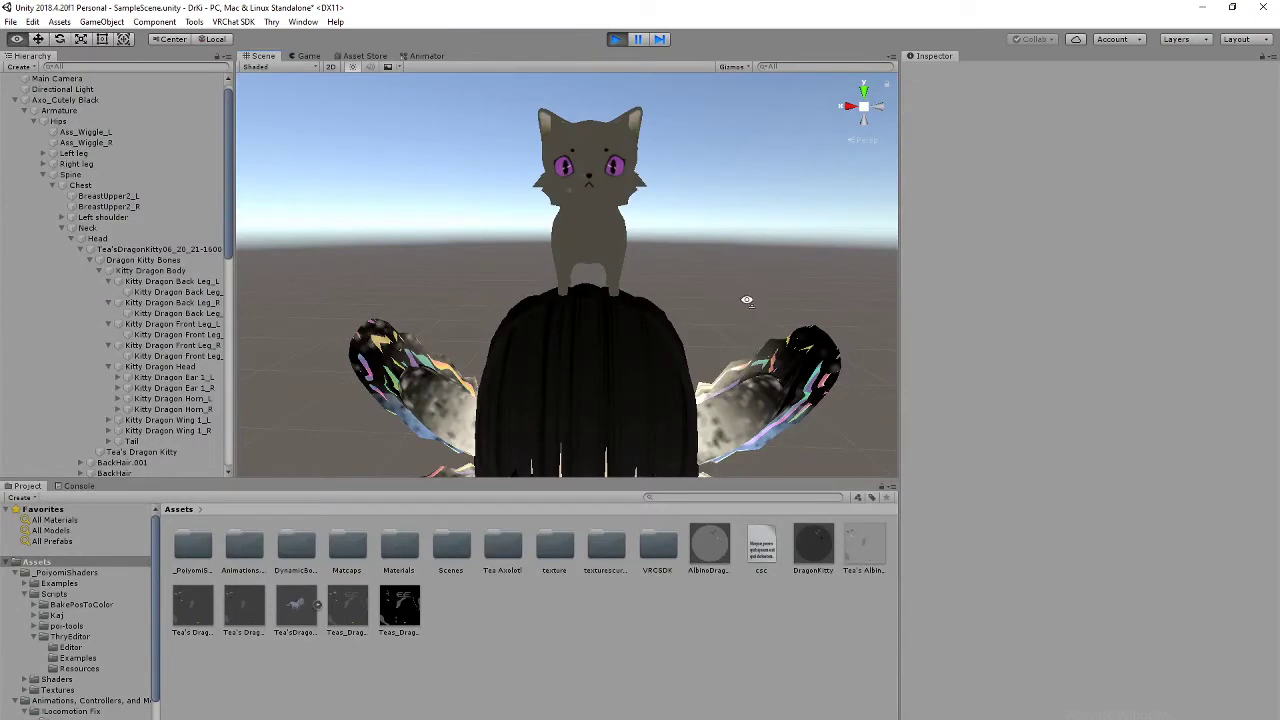
Step: Look around the kitty on the avatar's head, then switch to the Discord chat
right_drag(746, 300, 633, 401)
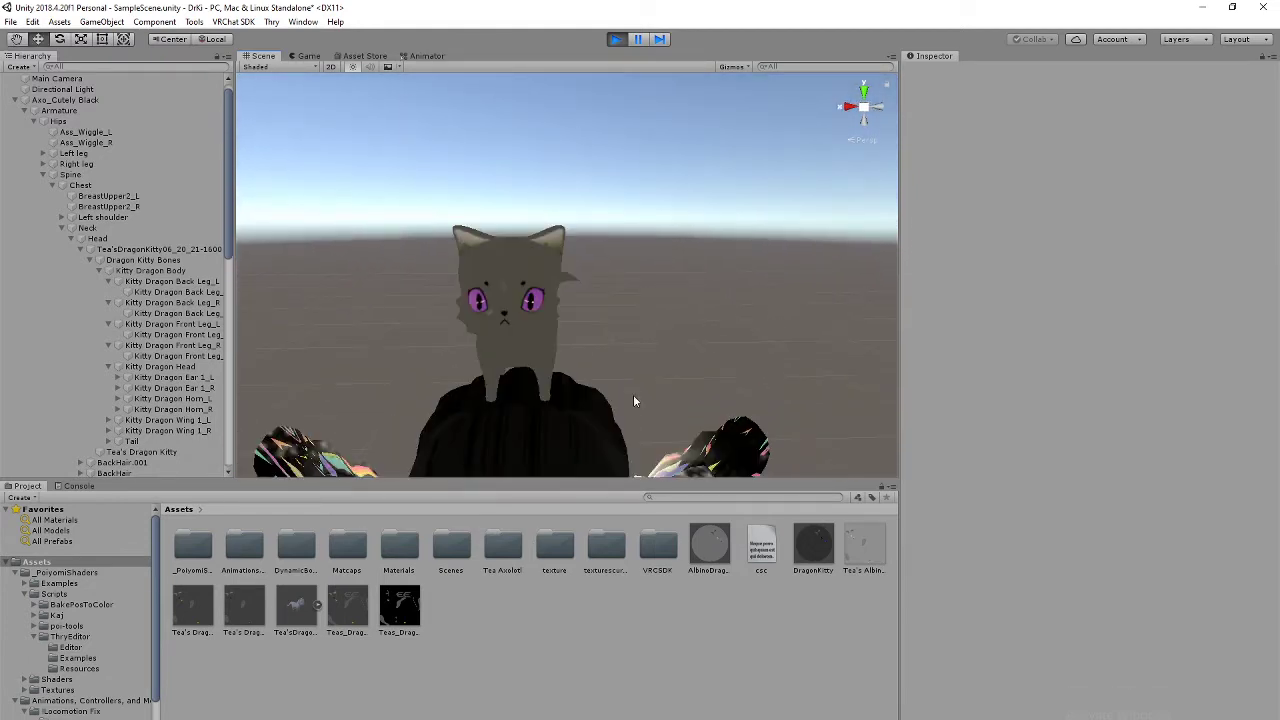
middle_drag(537, 349, 560, 304)
right_drag(678, 390, 668, 342)
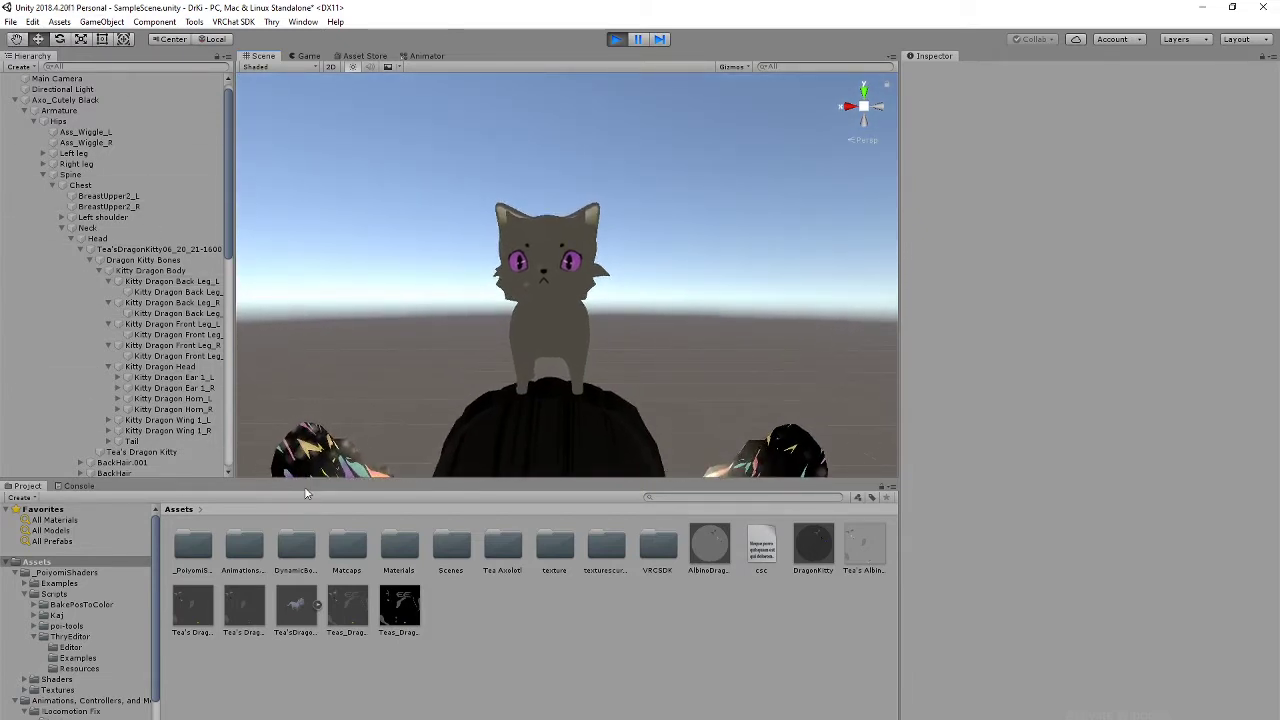
key(alt+Tab)
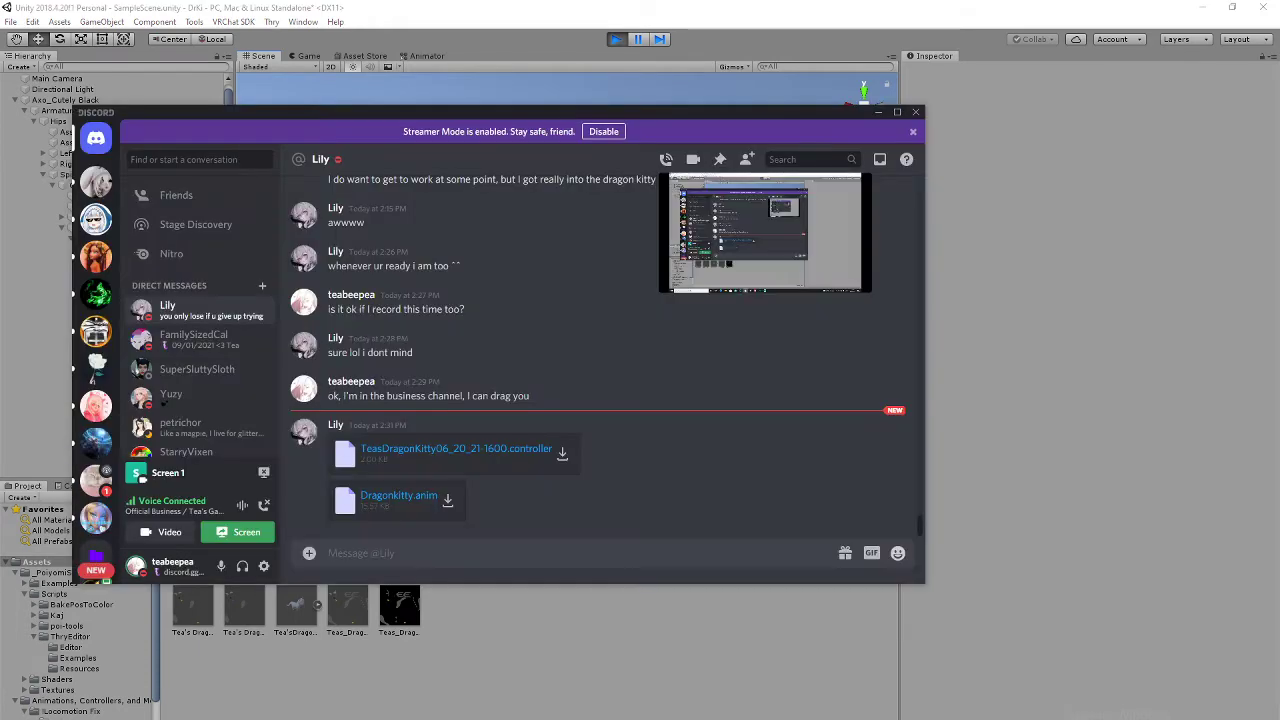
Step: Send Tea's Dragon Kitty Texture Purple image in the DM, then join the Official Business voice channel
click(309, 554)
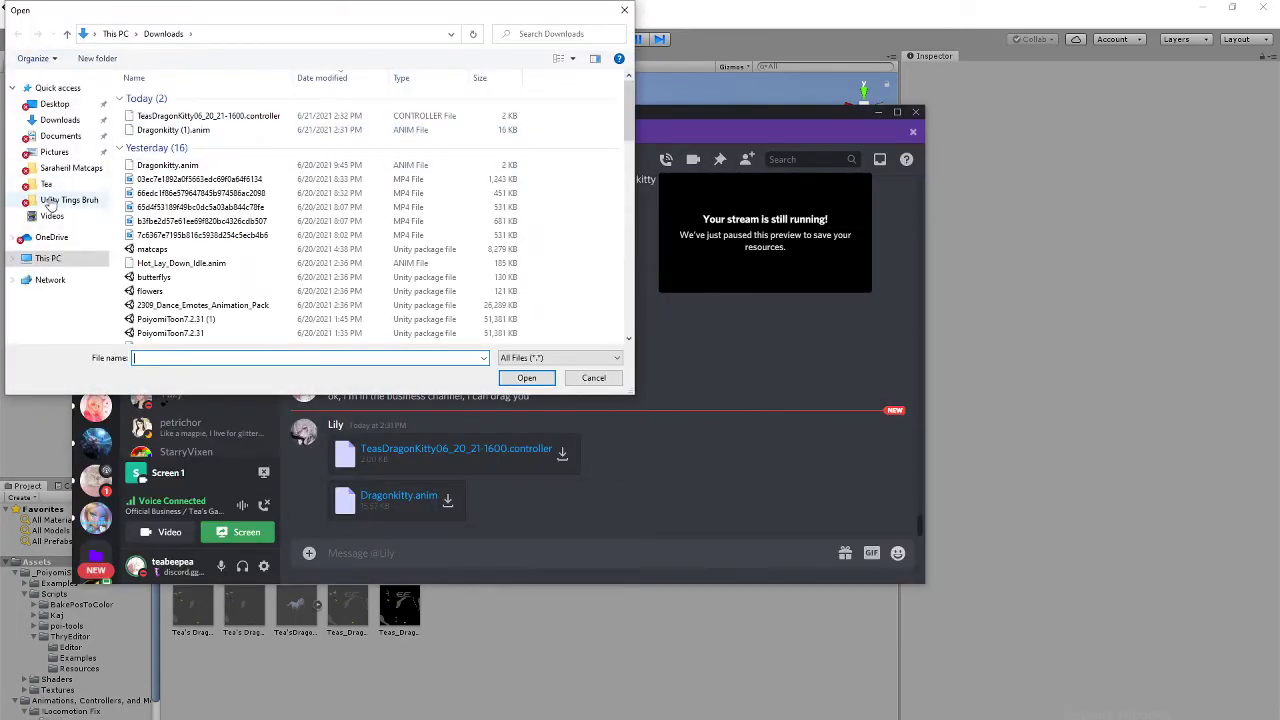
click(46, 184)
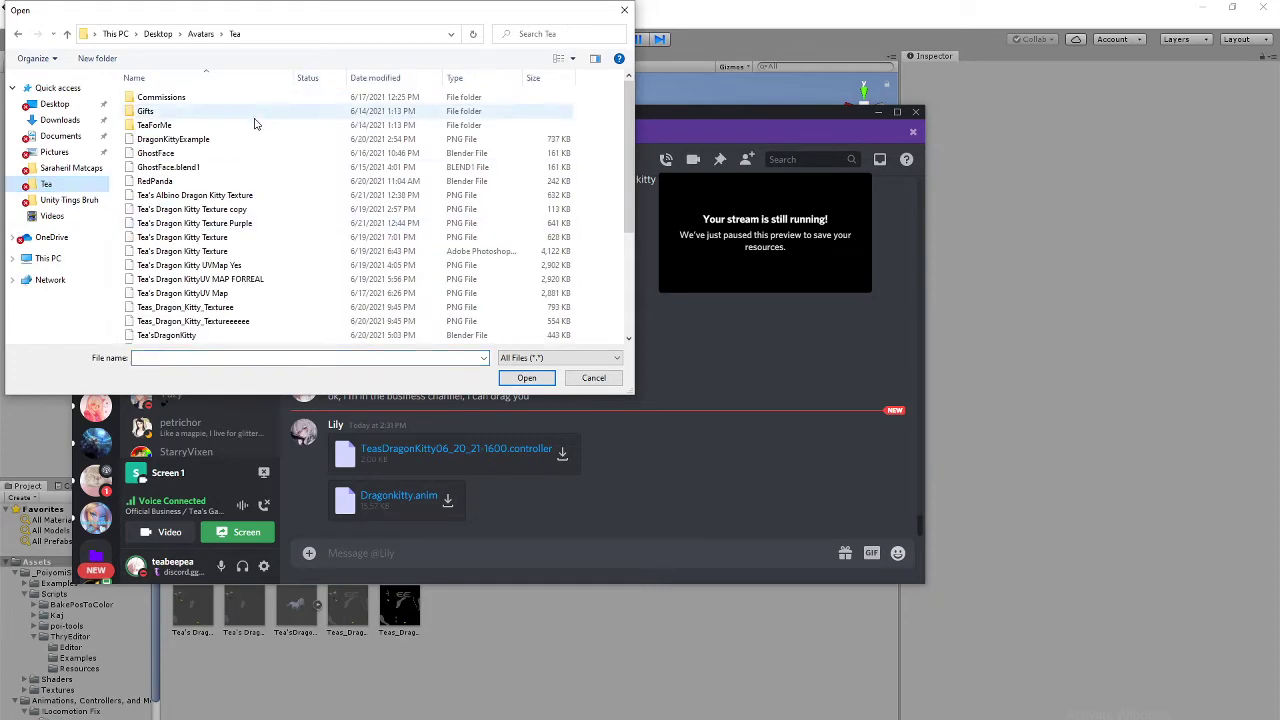
click(250, 225)
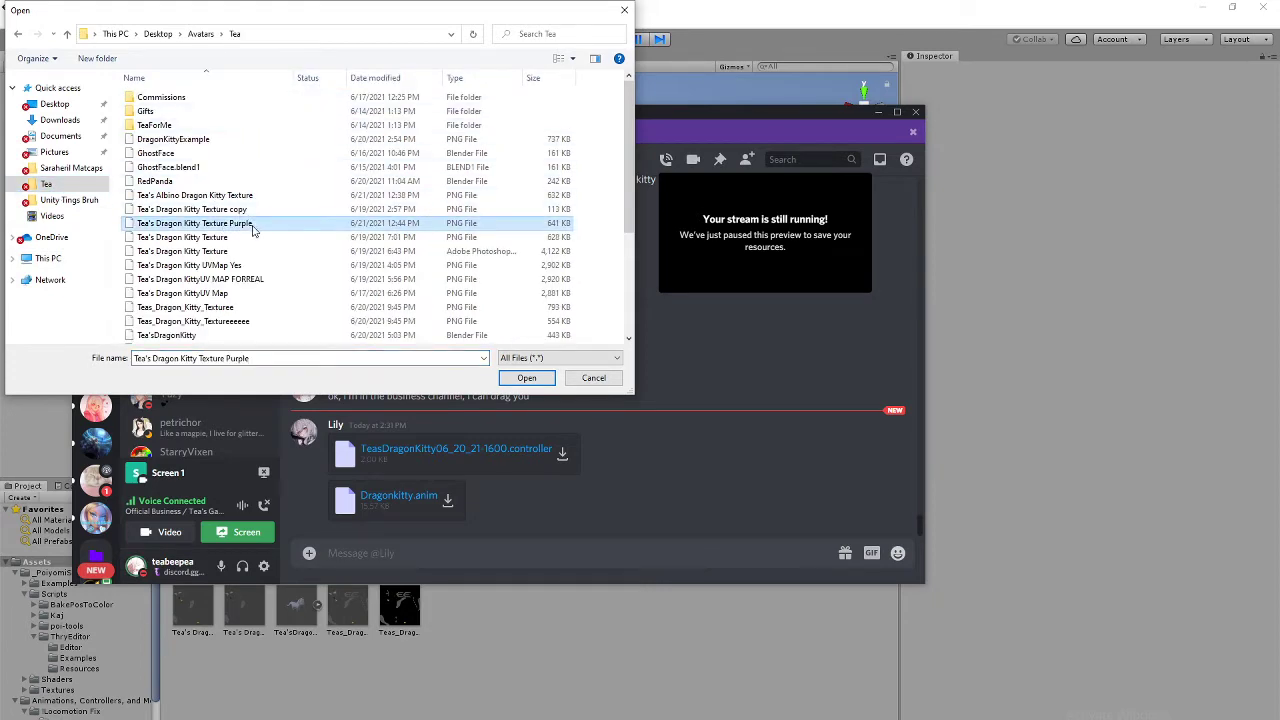
click(546, 382)
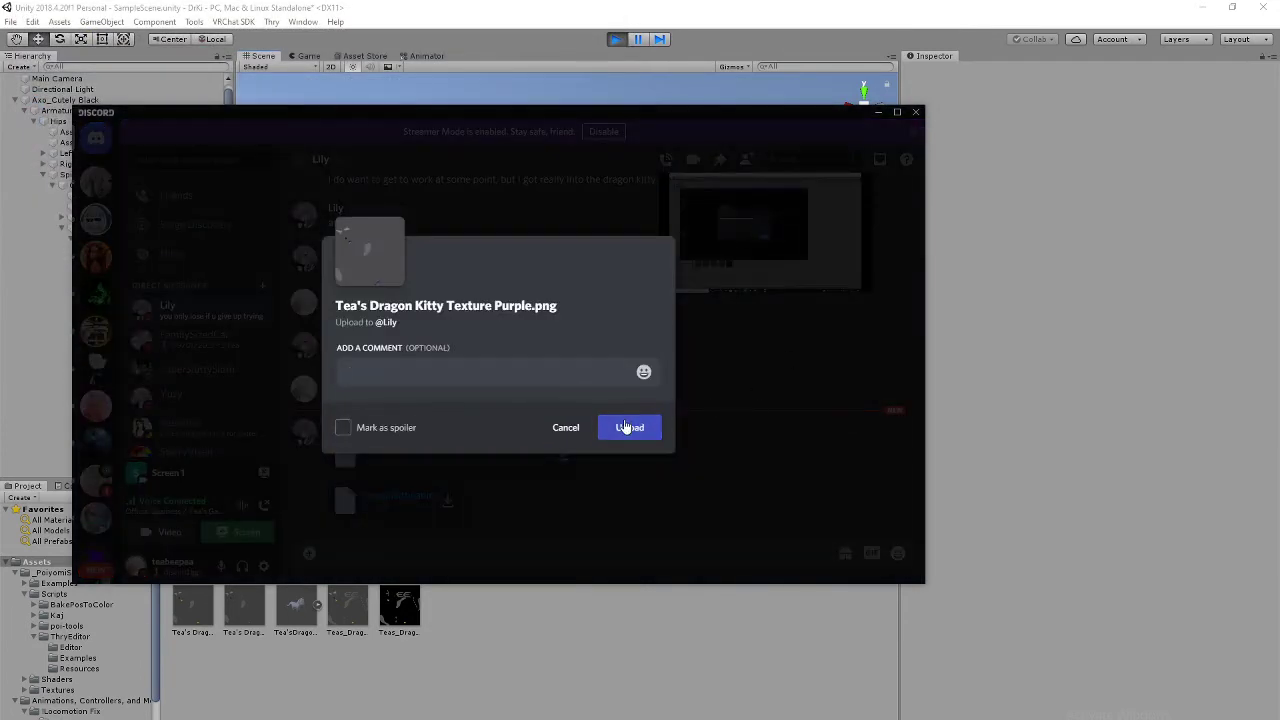
click(626, 427)
click(761, 245)
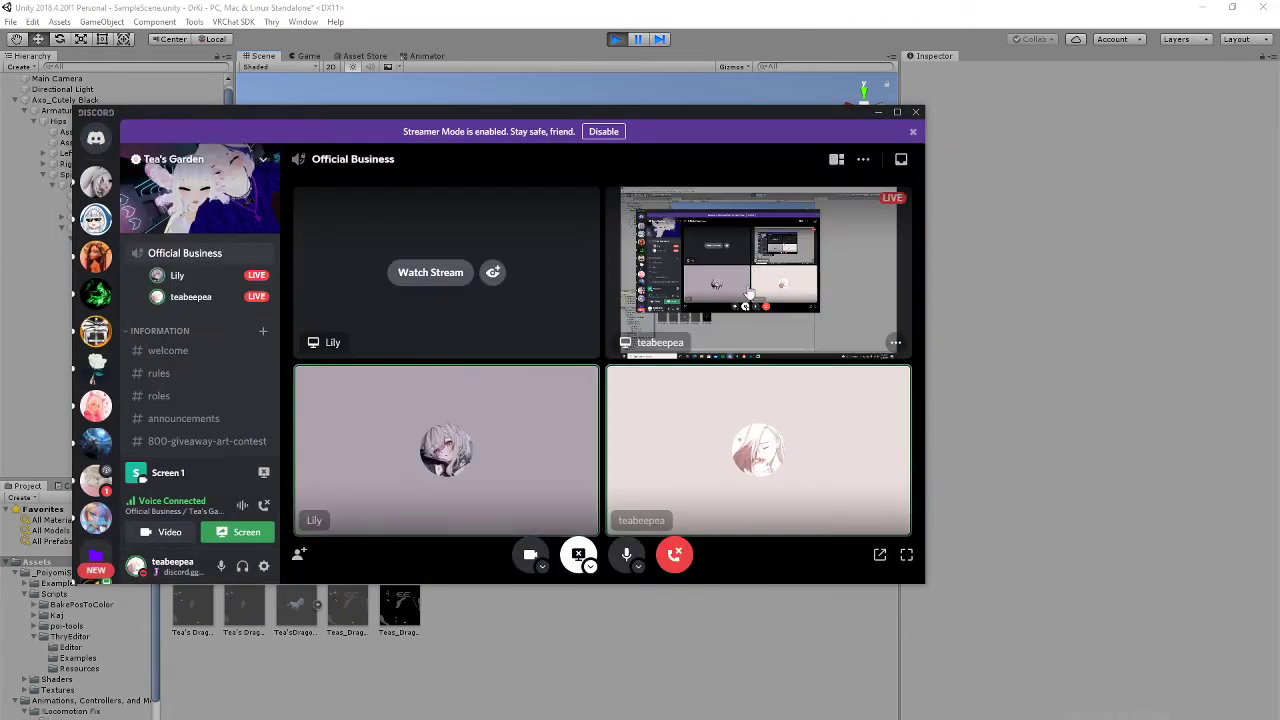
Step: Watch the other participant's Unity screen share full screen and expand the kitty's bone hierarchy
click(425, 279)
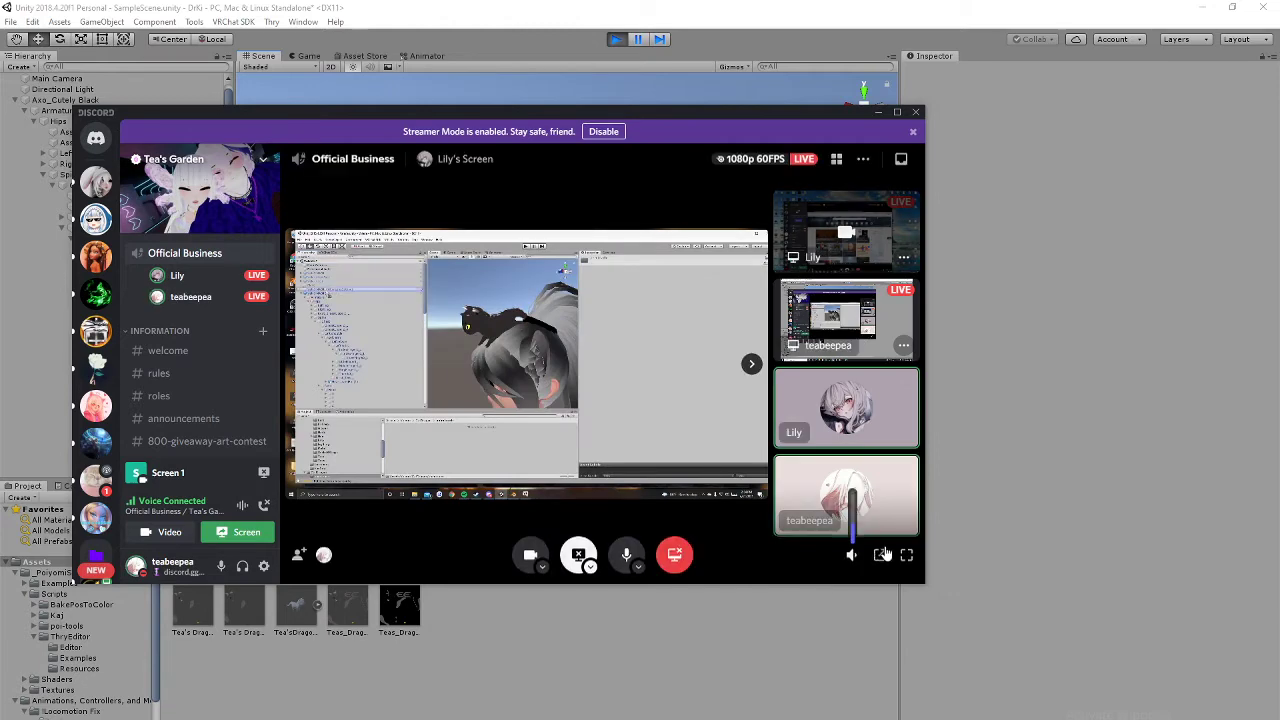
click(905, 556)
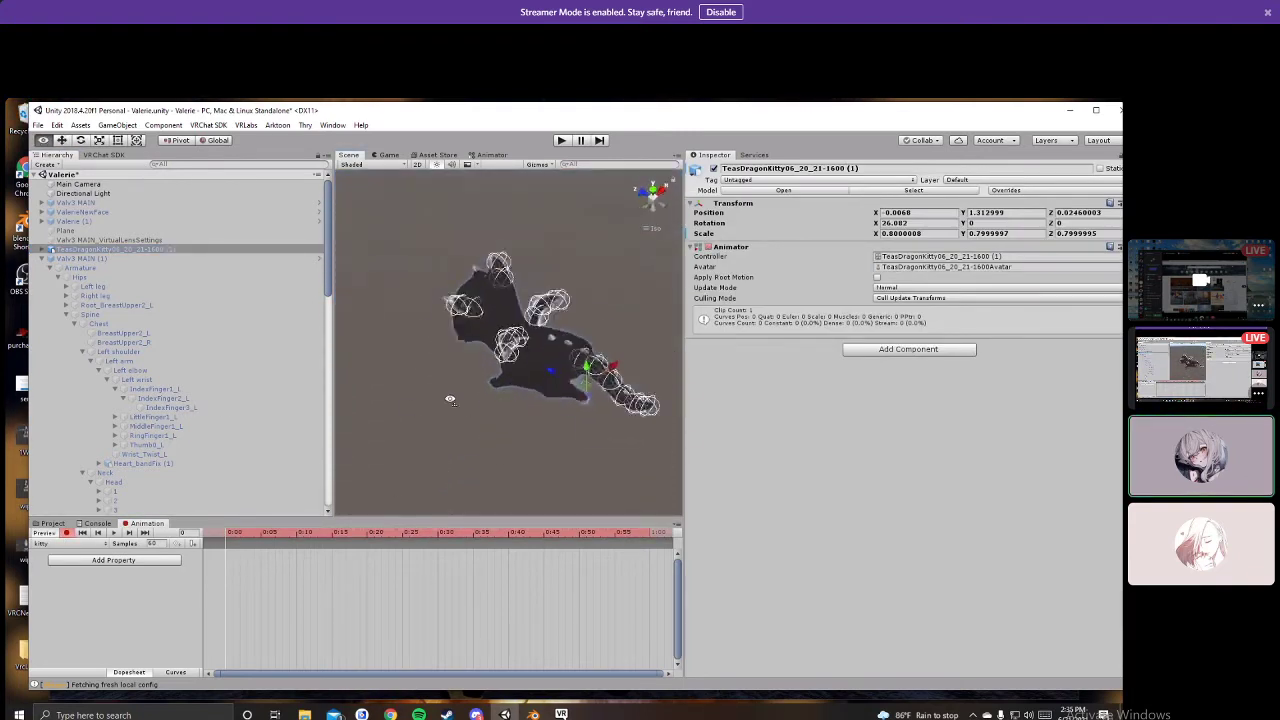
click(44, 250)
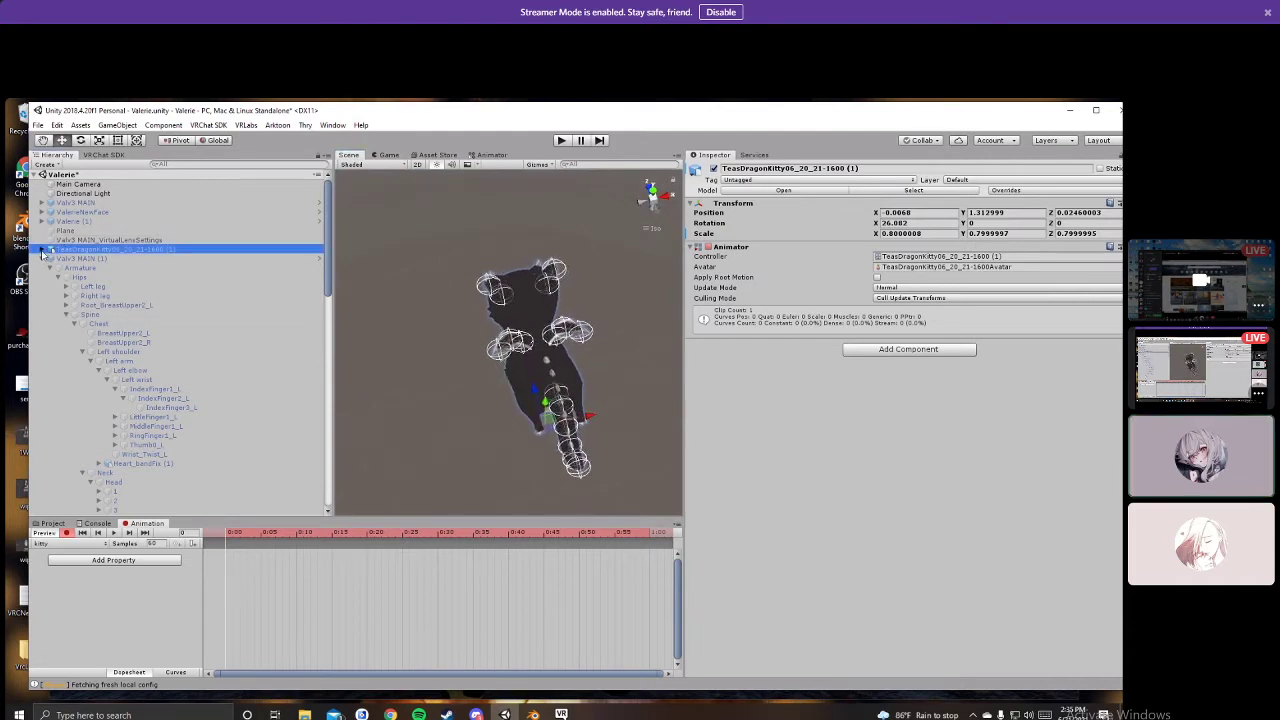
click(50, 259)
click(58, 268)
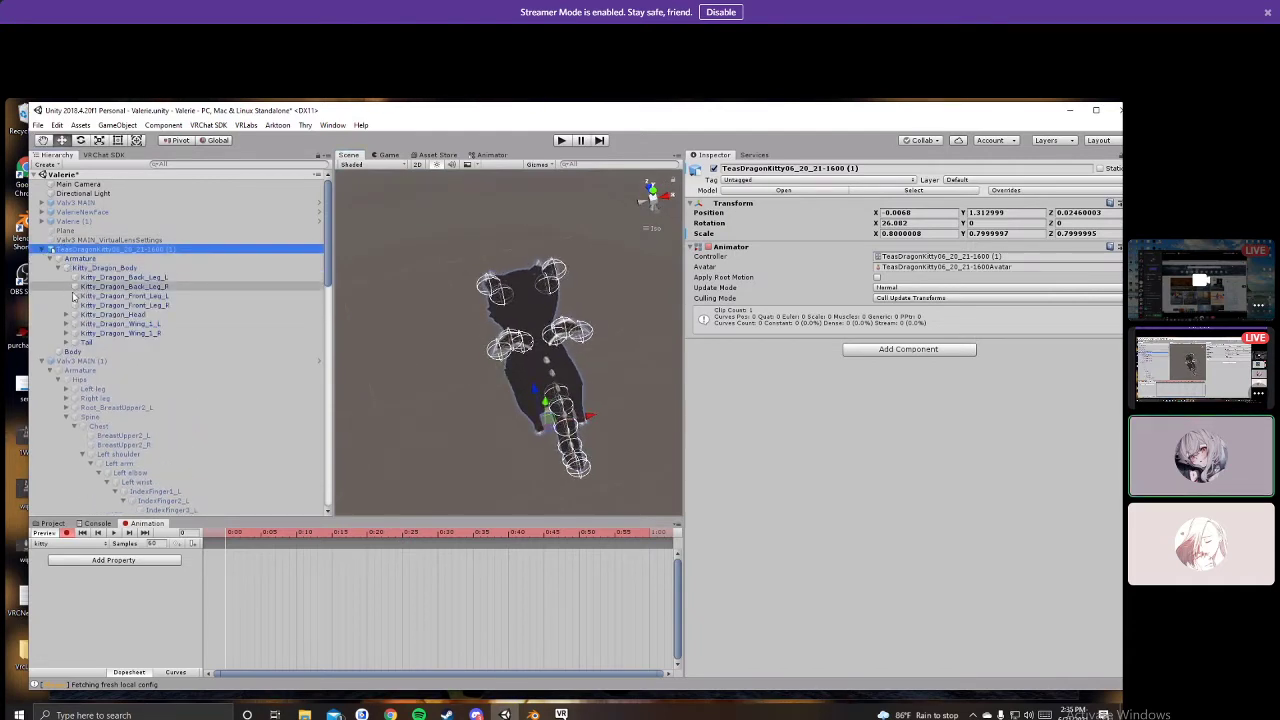
Step: Switch off the wing and tail bones' Dynamic Bones, then rotate the tail to key Tail Rotation
click(67, 533)
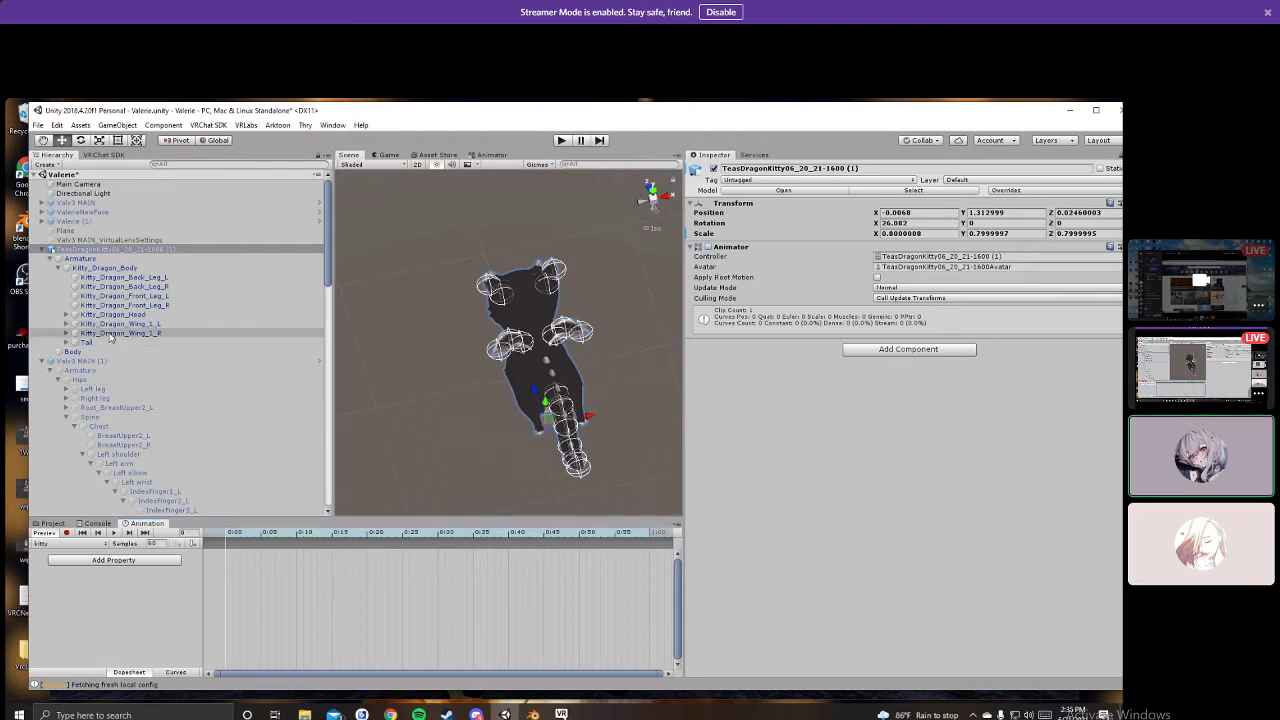
click(111, 335)
ctrl+click(113, 325)
ctrl+click(107, 343)
click(708, 236)
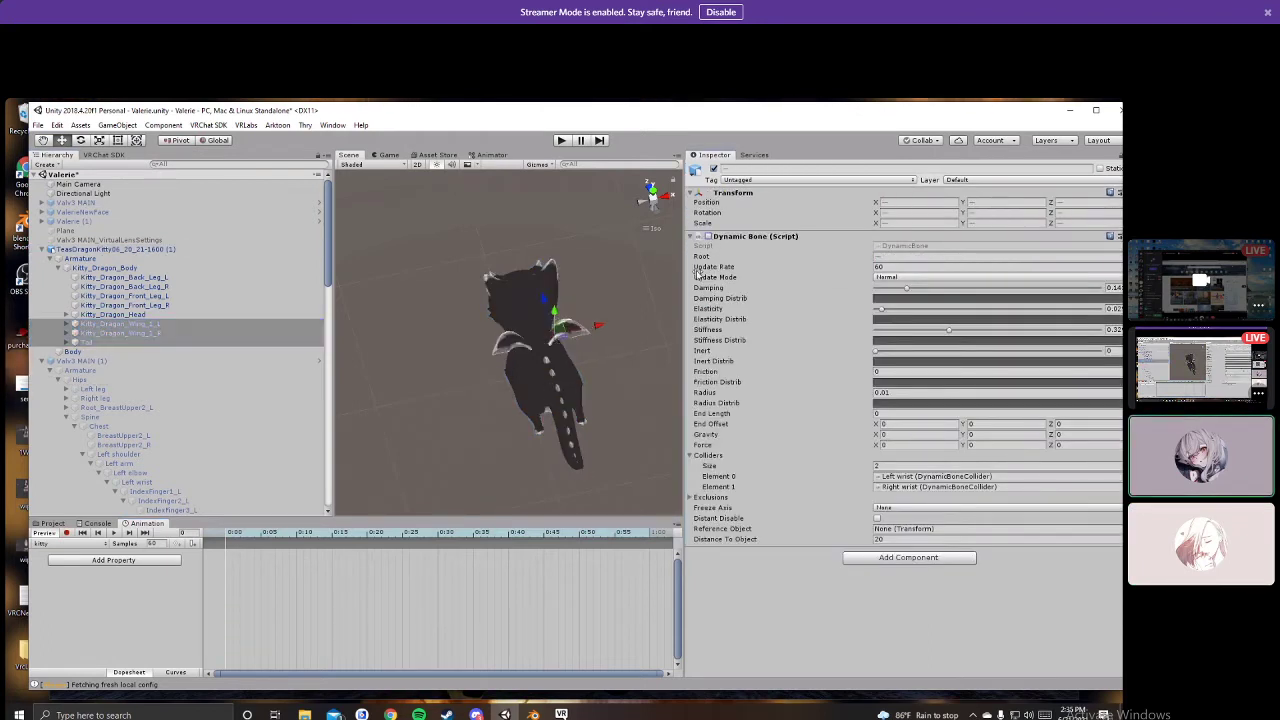
click(67, 533)
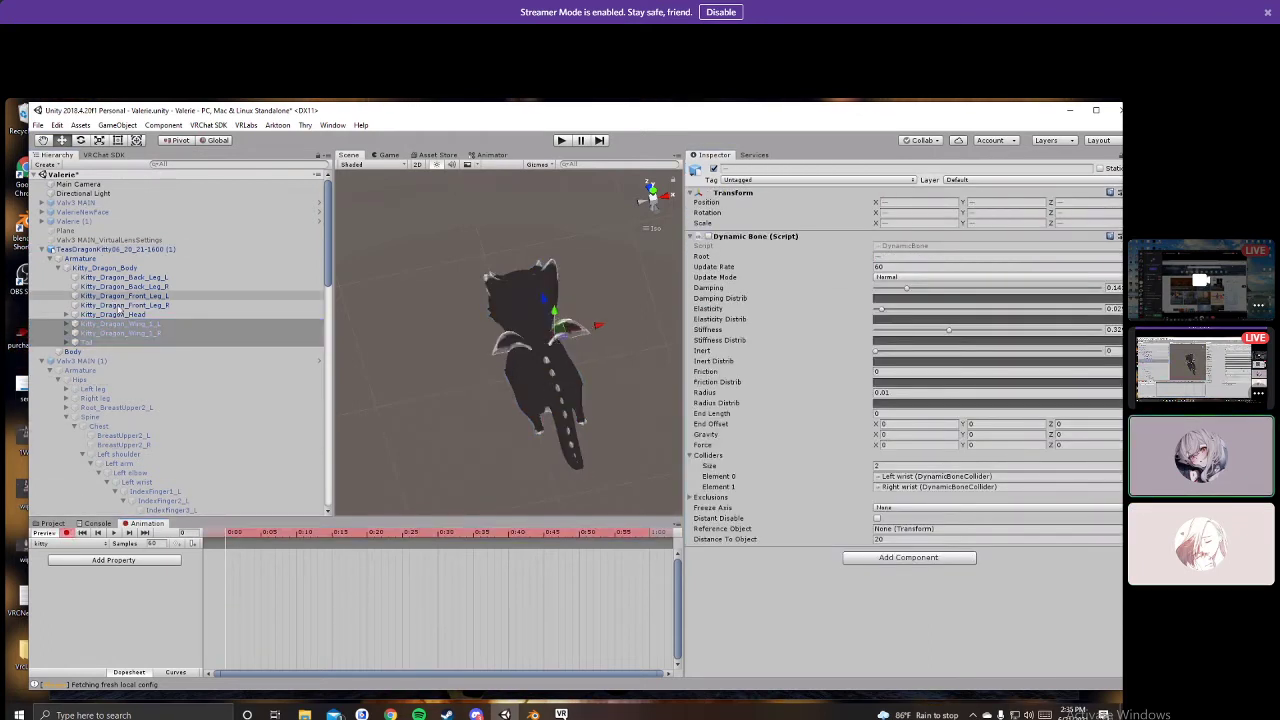
click(99, 325)
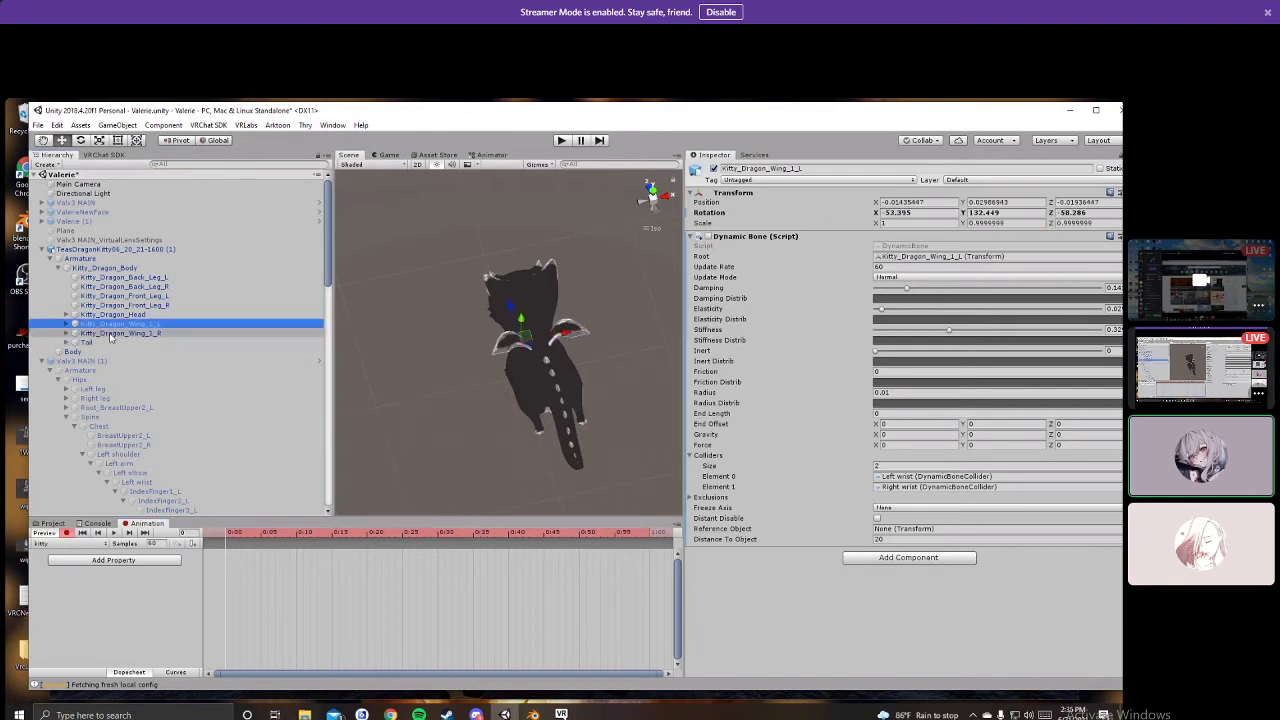
click(98, 343)
key(e)
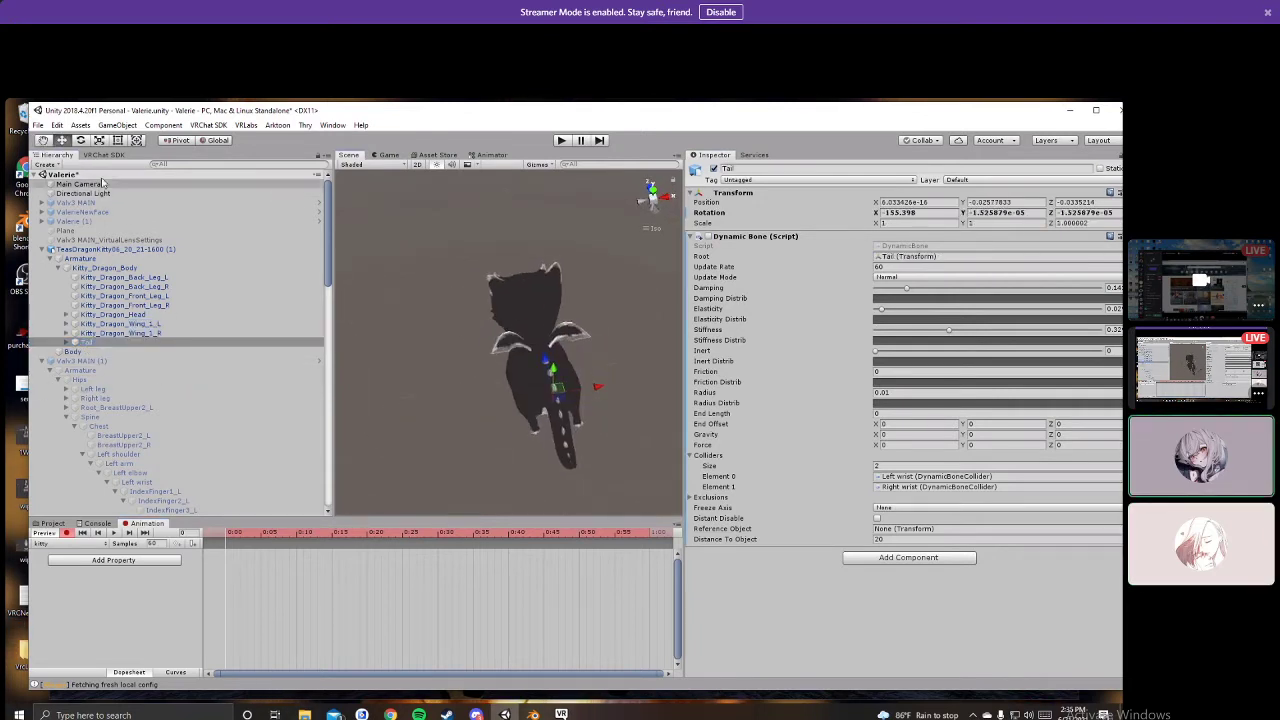
drag(533, 430, 644, 382)
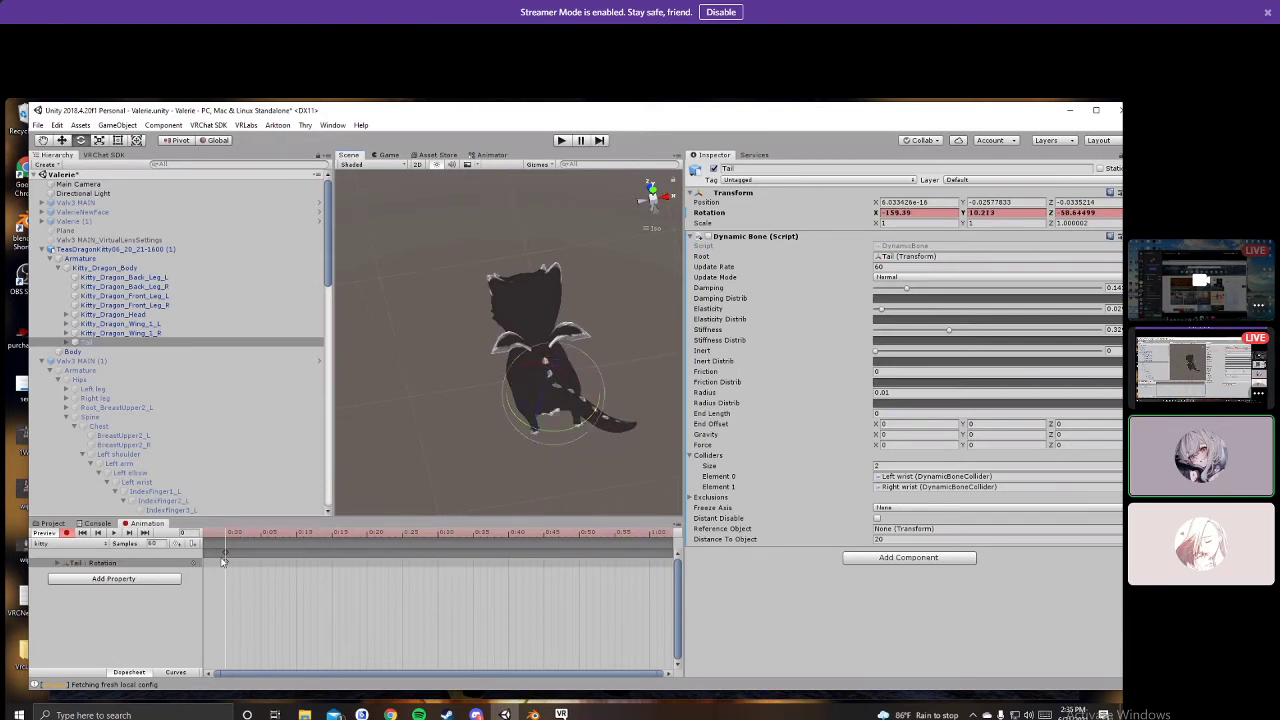
Step: Key a rotated tail at frame 25, paste the starting pose at frame 50, and preview the swing
click(402, 537)
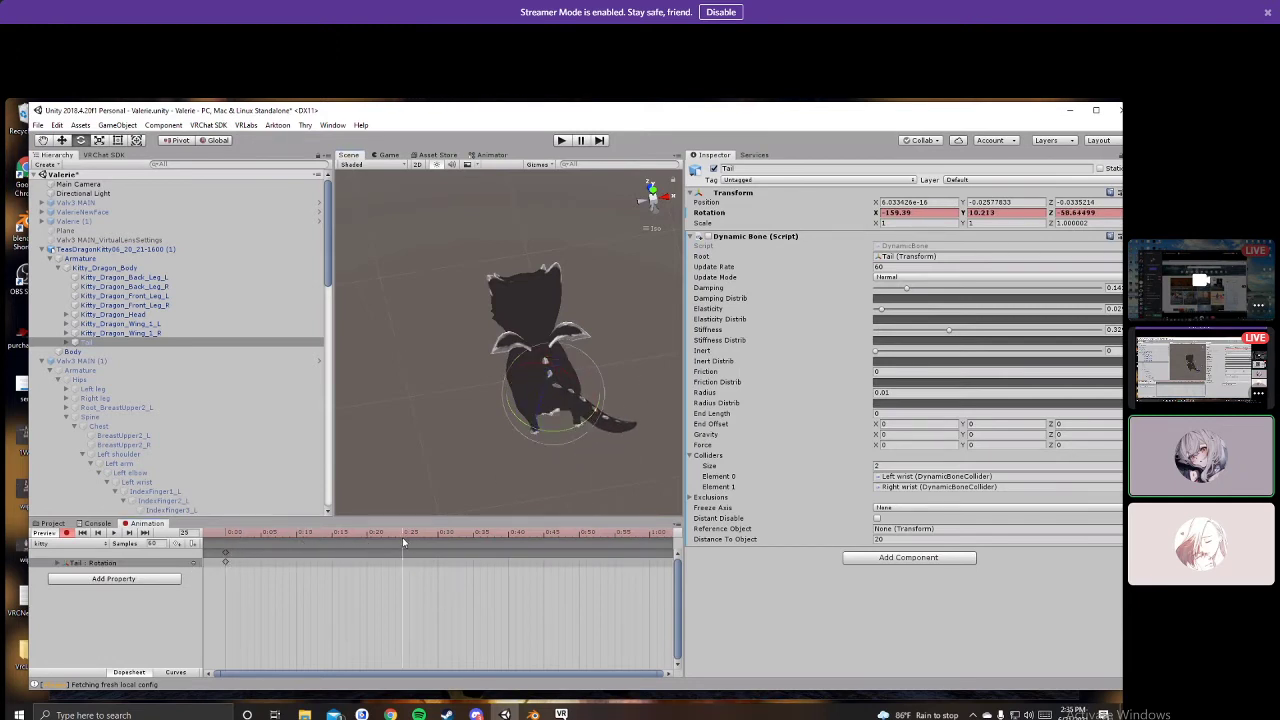
drag(585, 405, 392, 434)
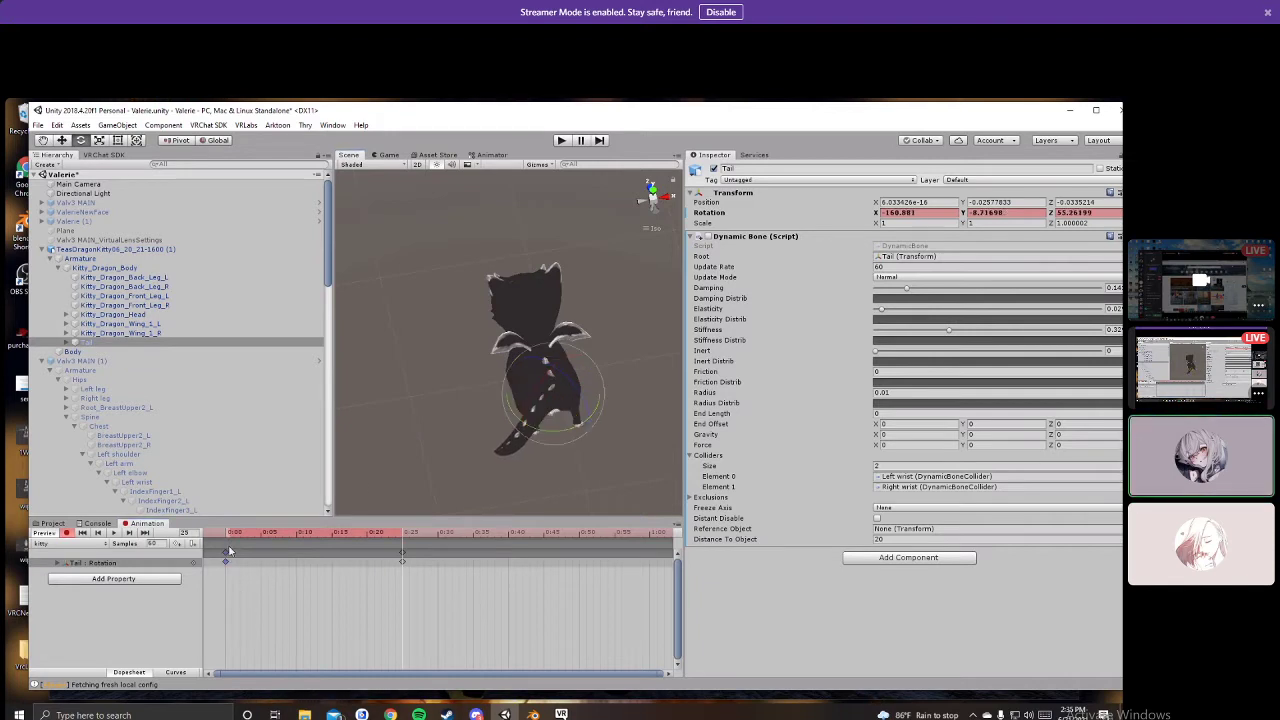
click(579, 540)
key(ctrl+v)
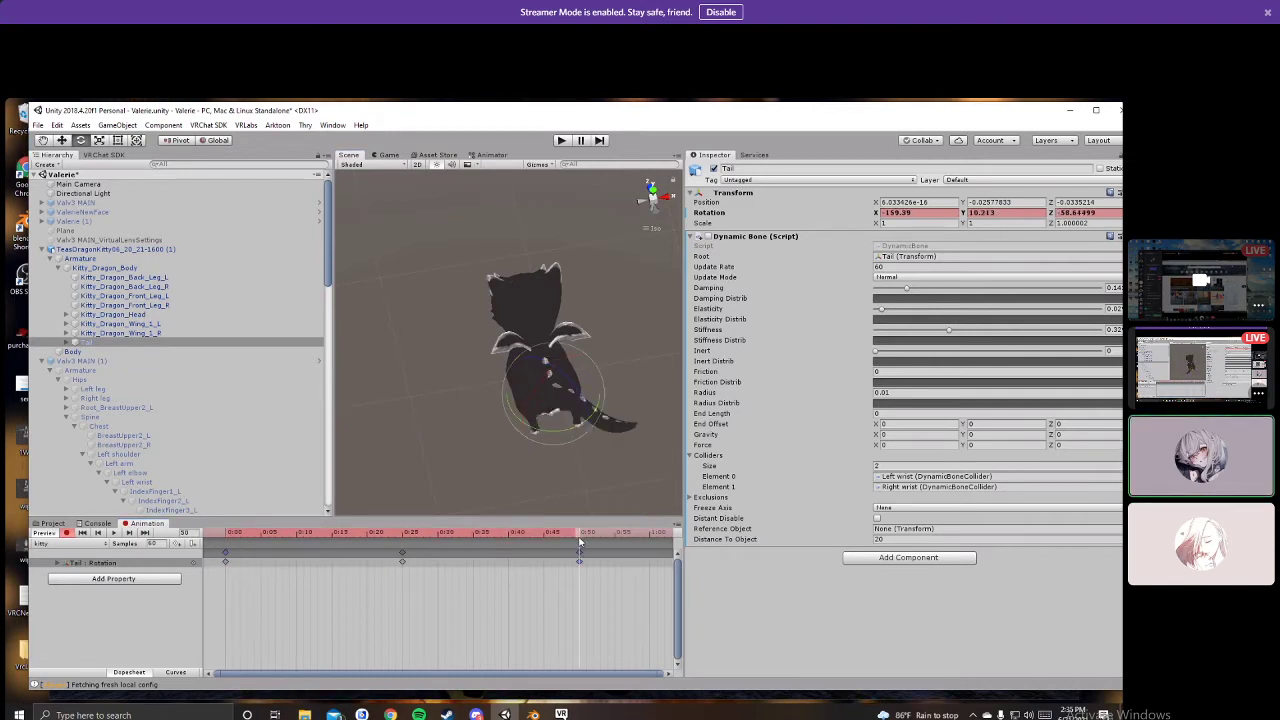
click(113, 533)
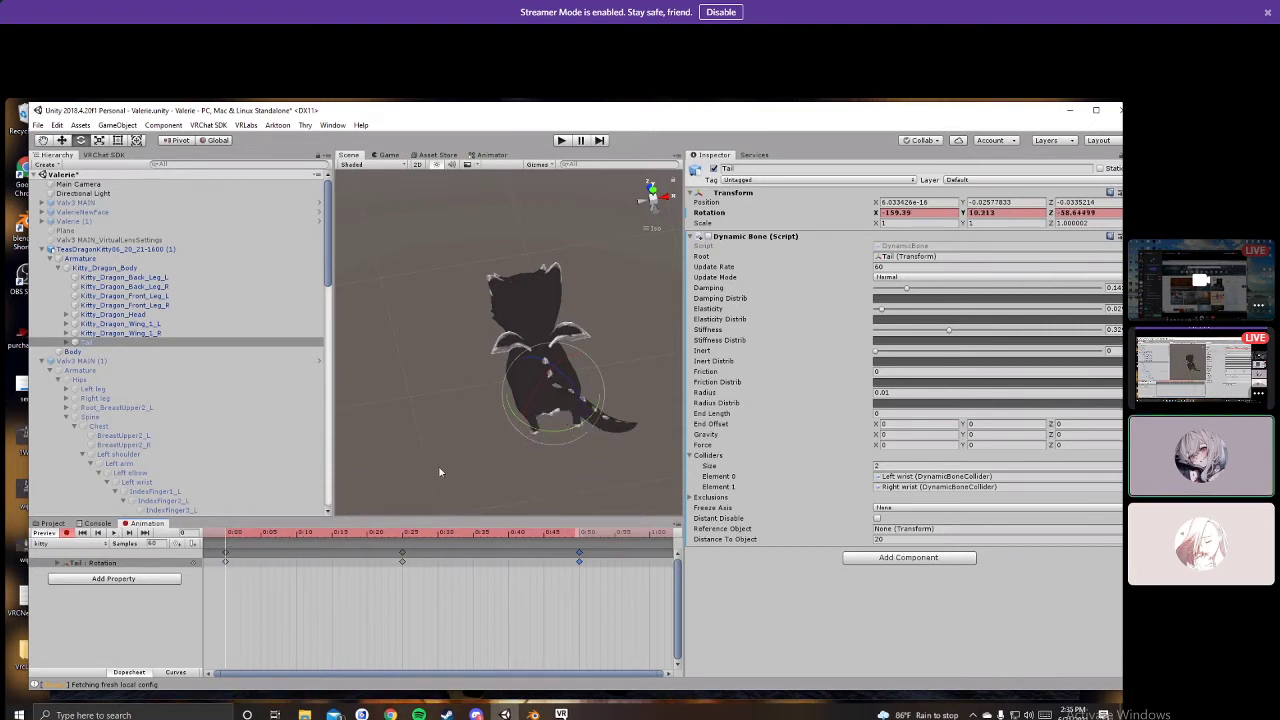
Step: Record rotated poses for the left and right wing bones at frames 0 and 13
click(118, 324)
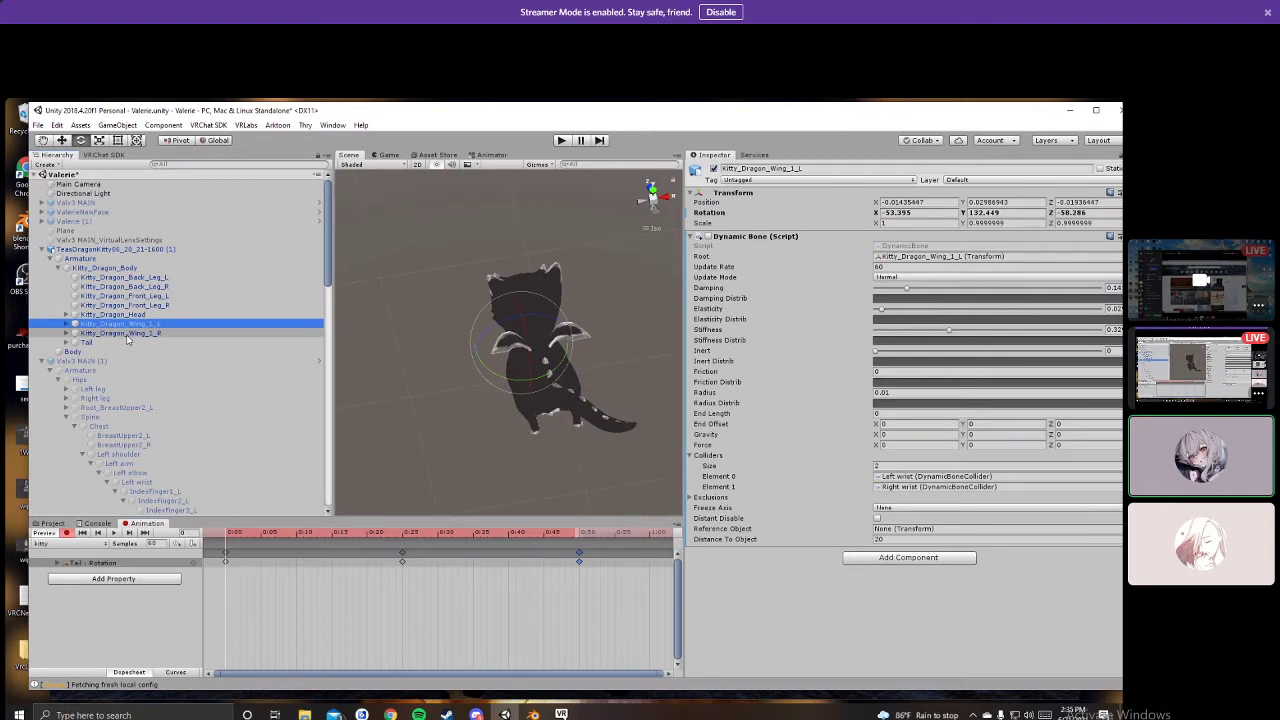
drag(524, 330, 497, 330)
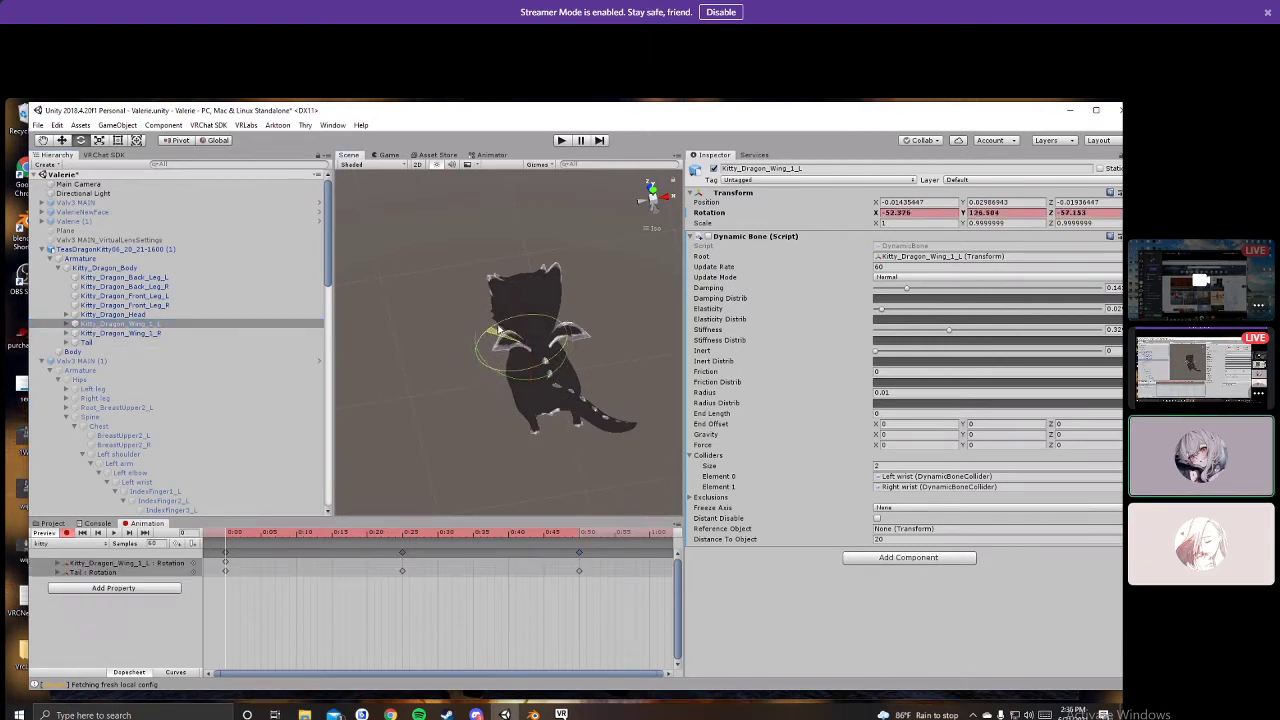
click(120, 333)
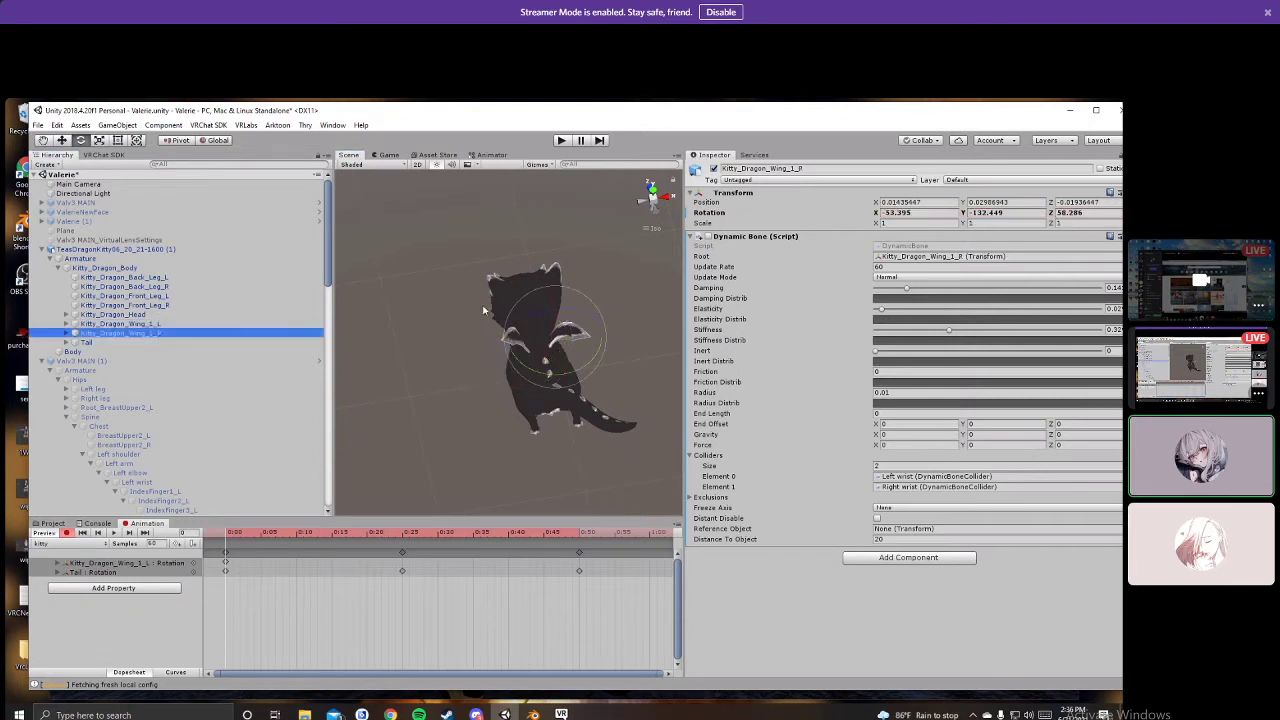
drag(576, 312, 527, 315)
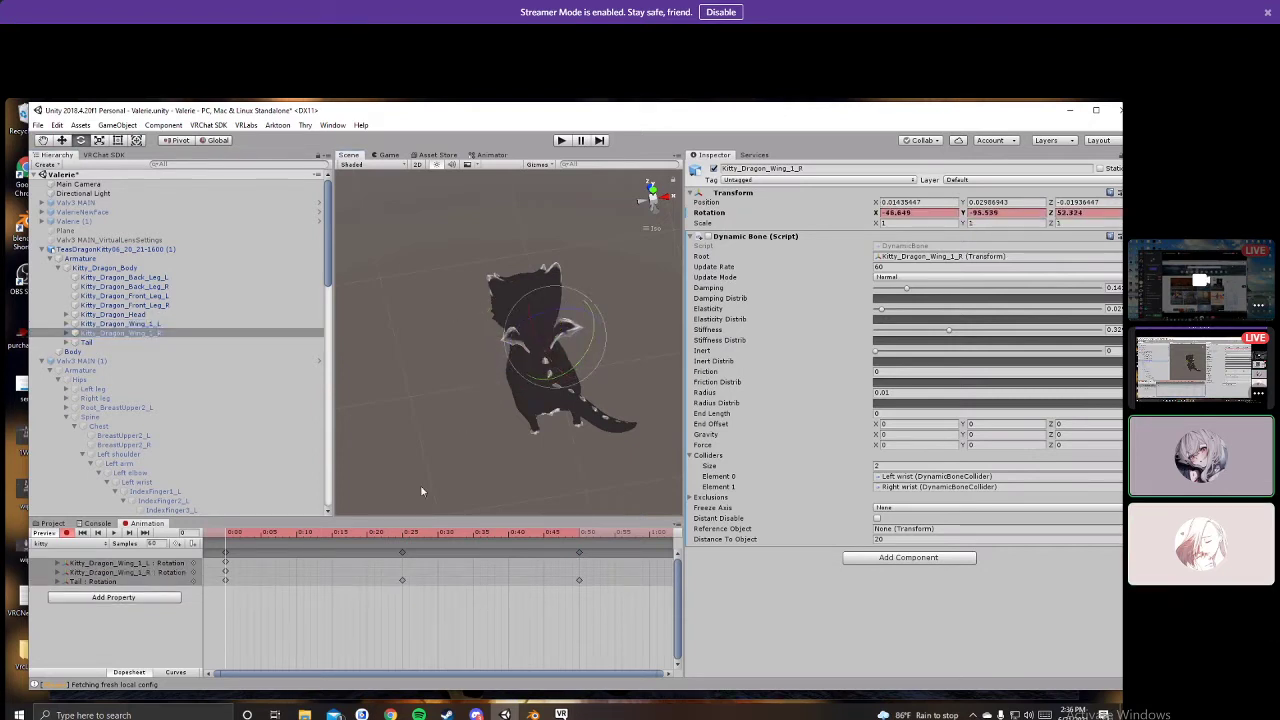
click(318, 538)
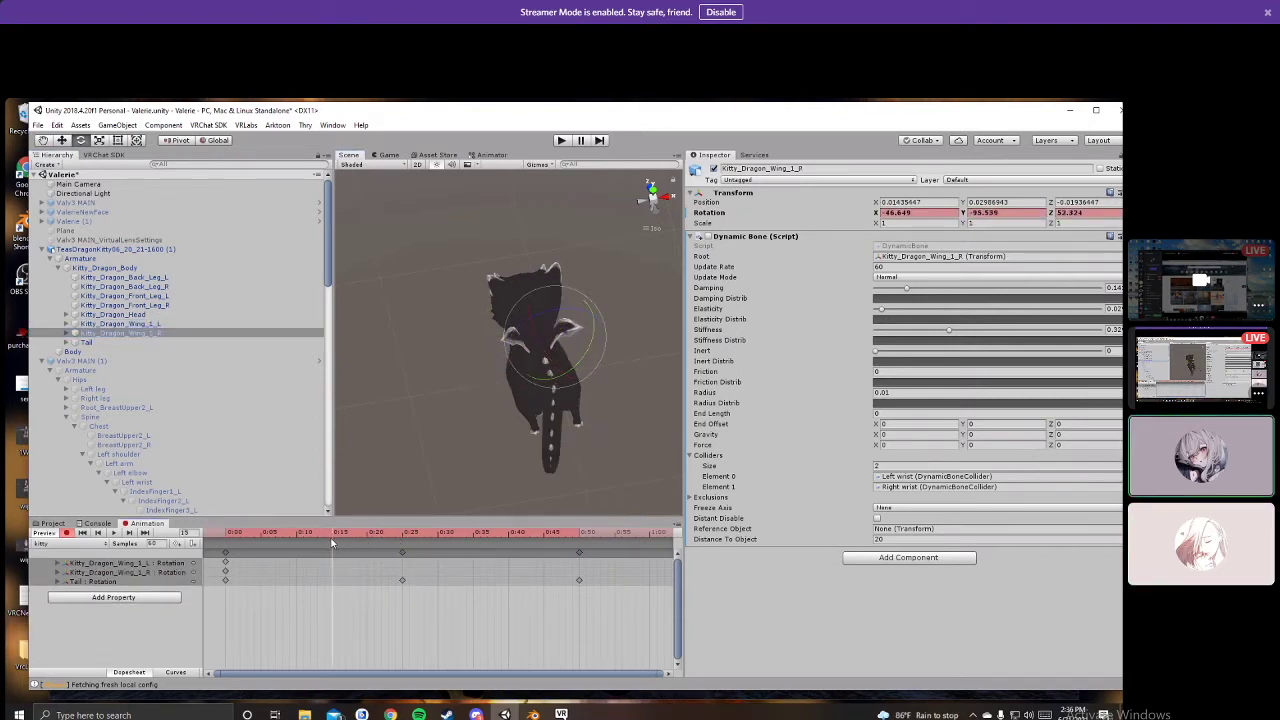
drag(546, 318, 694, 364)
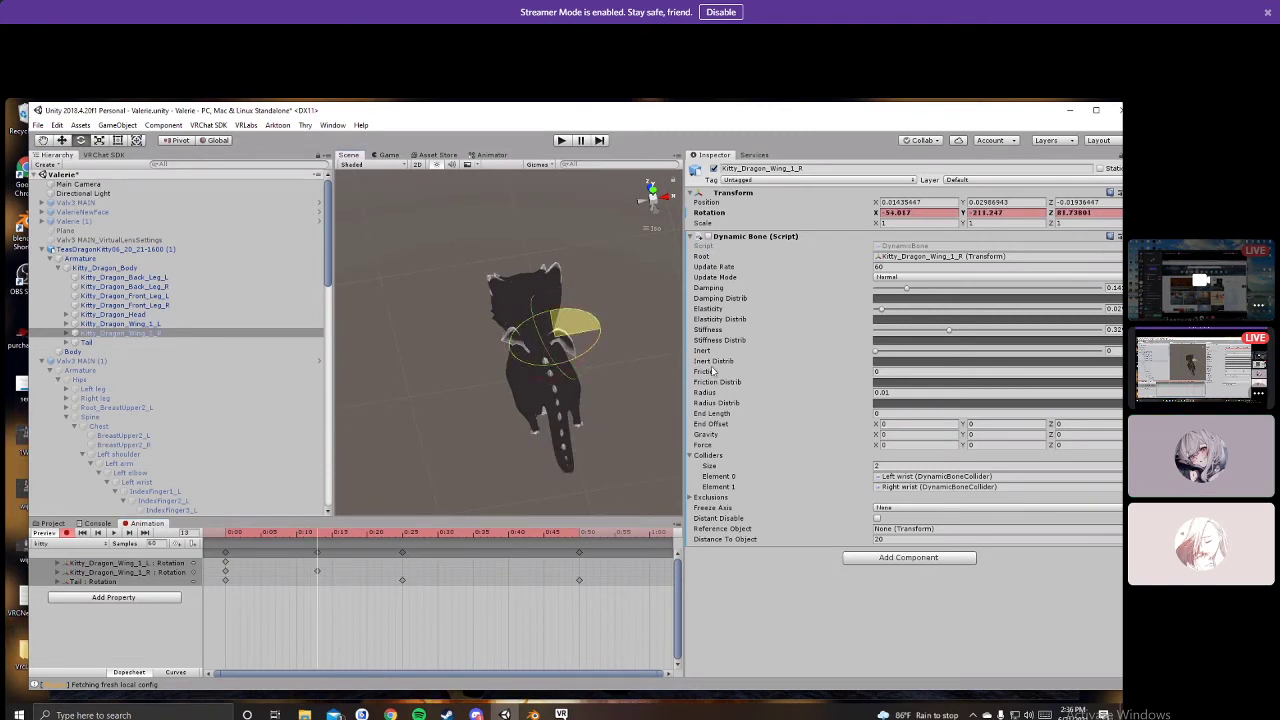
click(120, 324)
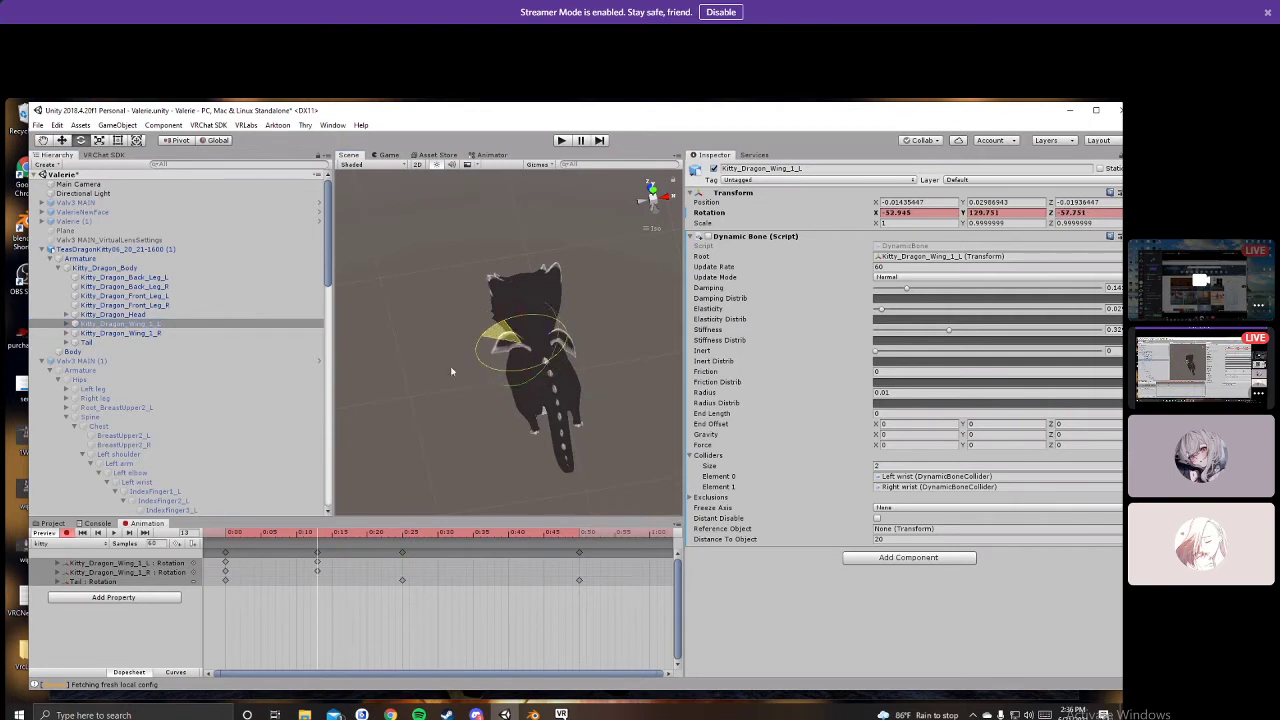
drag(403, 416, 368, 432)
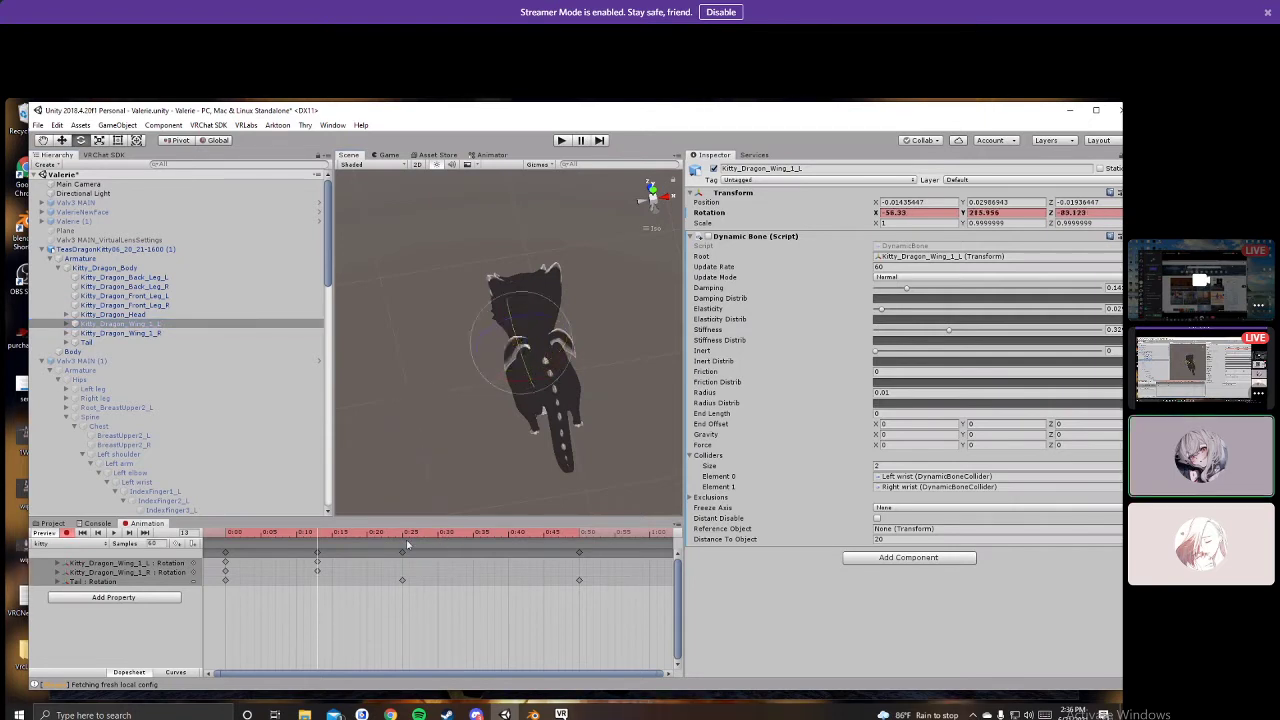
Step: Delete the left wing's frame-13 key and remove the right wing's rotation track
click(226, 554)
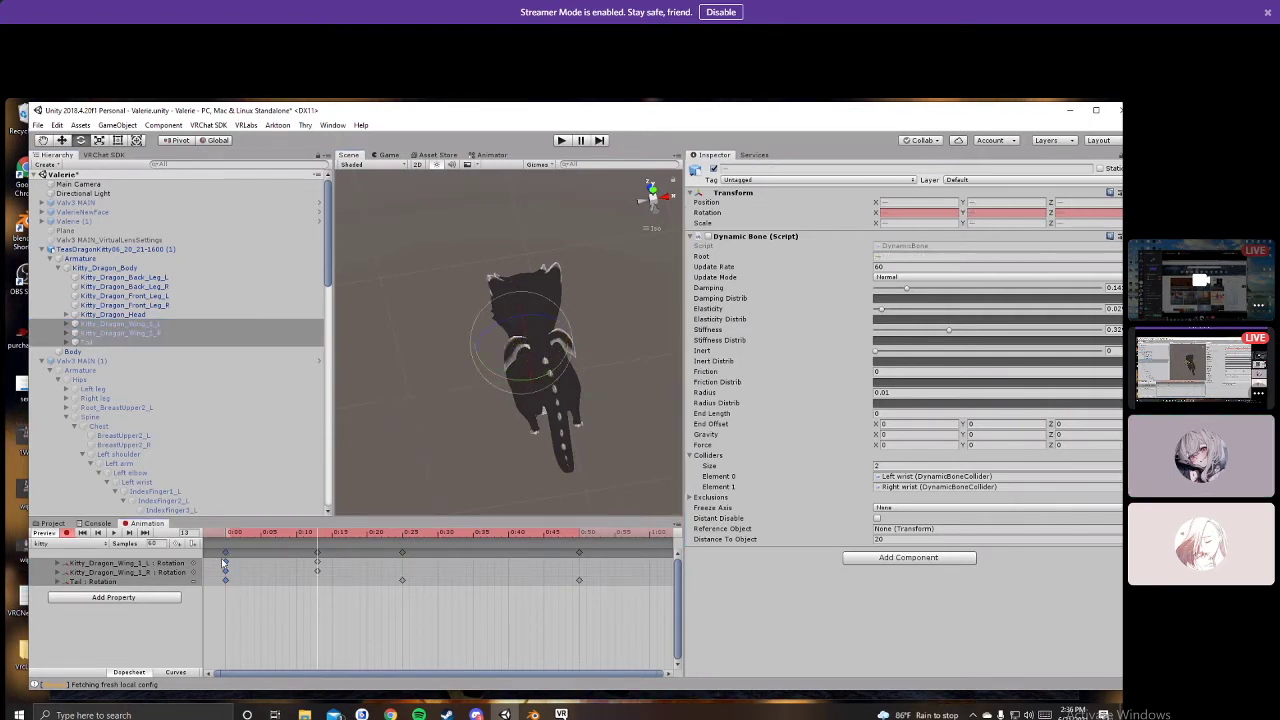
click(225, 534)
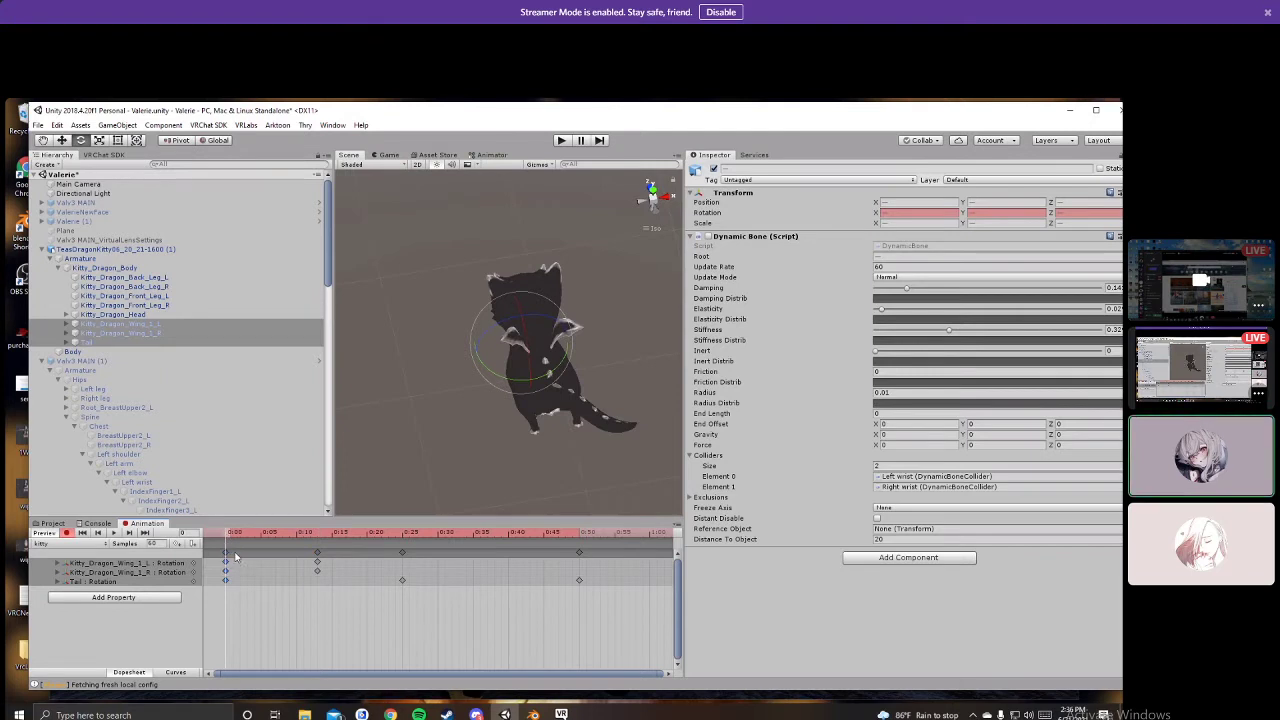
click(317, 562)
key(Delete)
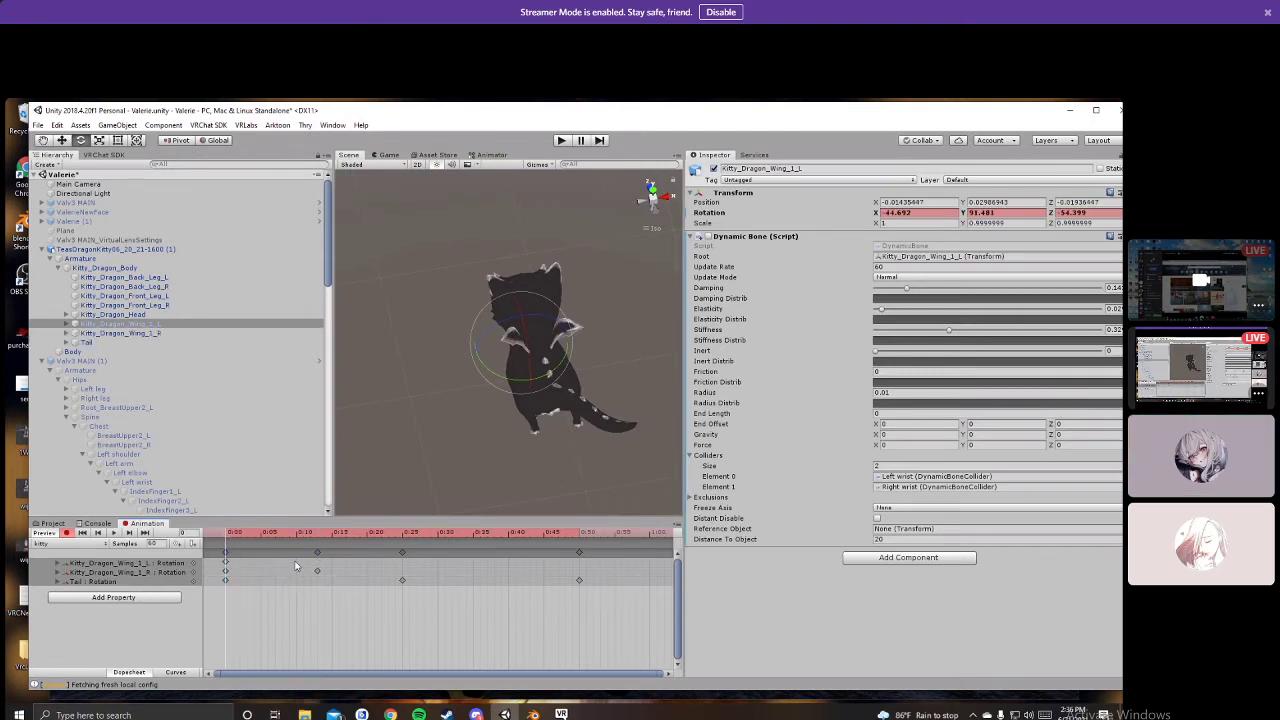
click(298, 570)
key(Delete)
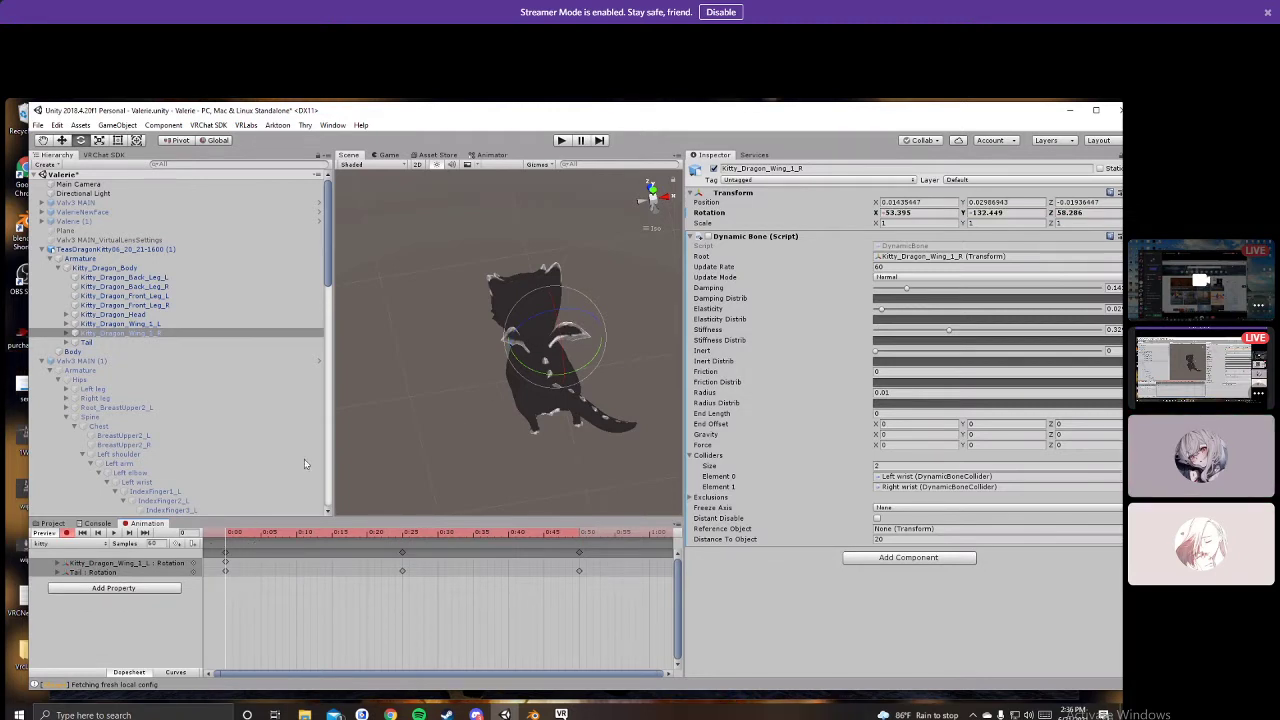
Step: Re-key the left wing's rotation, undoing a bad attempt and fine-tuning the pose
click(118, 323)
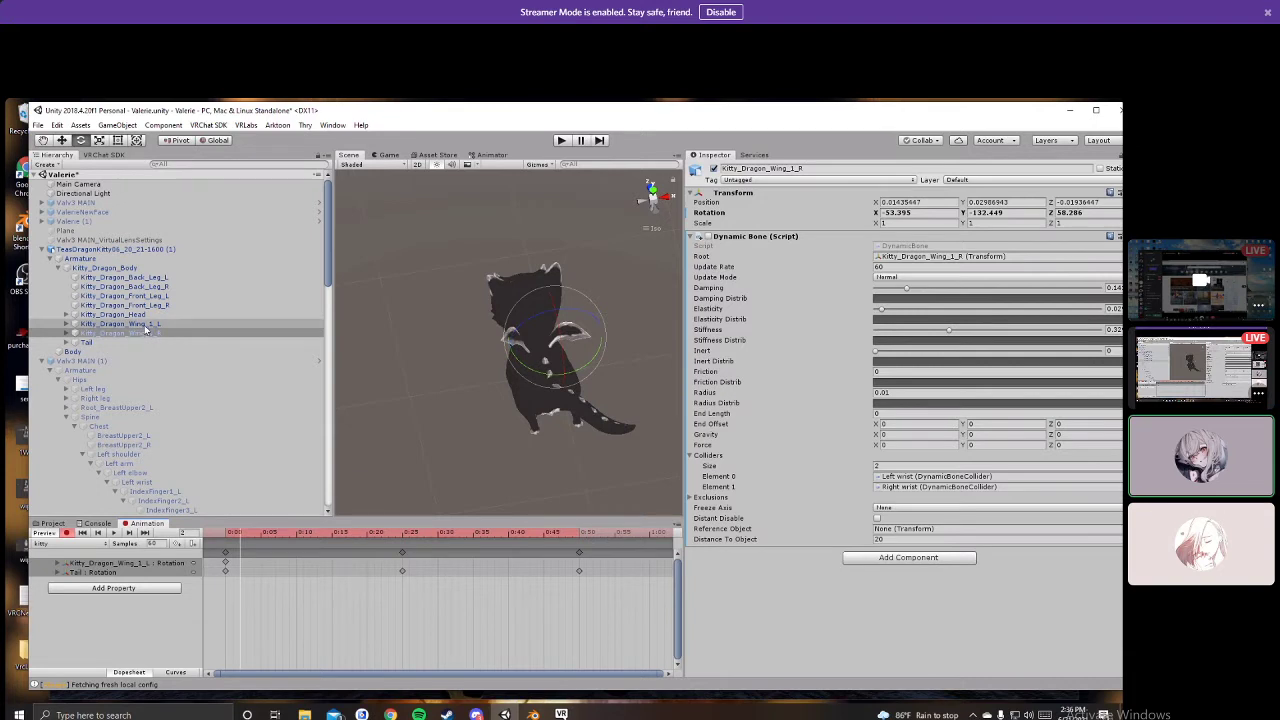
drag(540, 335, 294, 386)
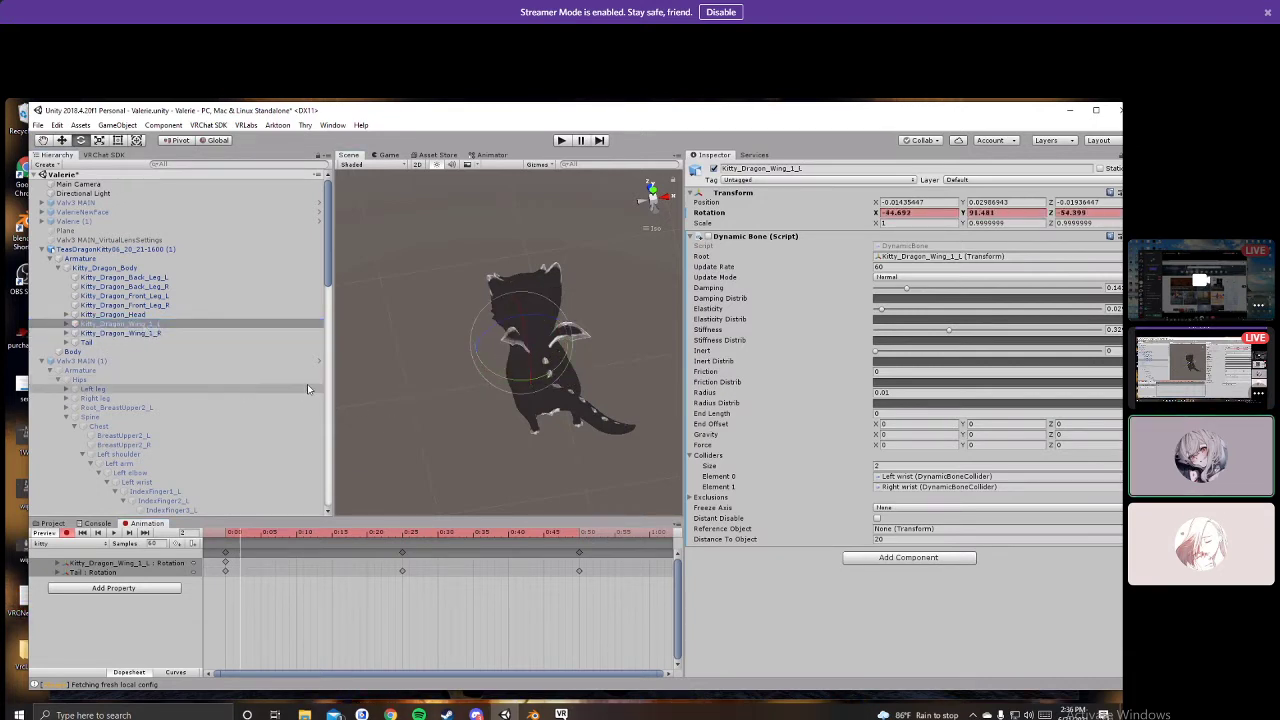
key(ctrl+z)
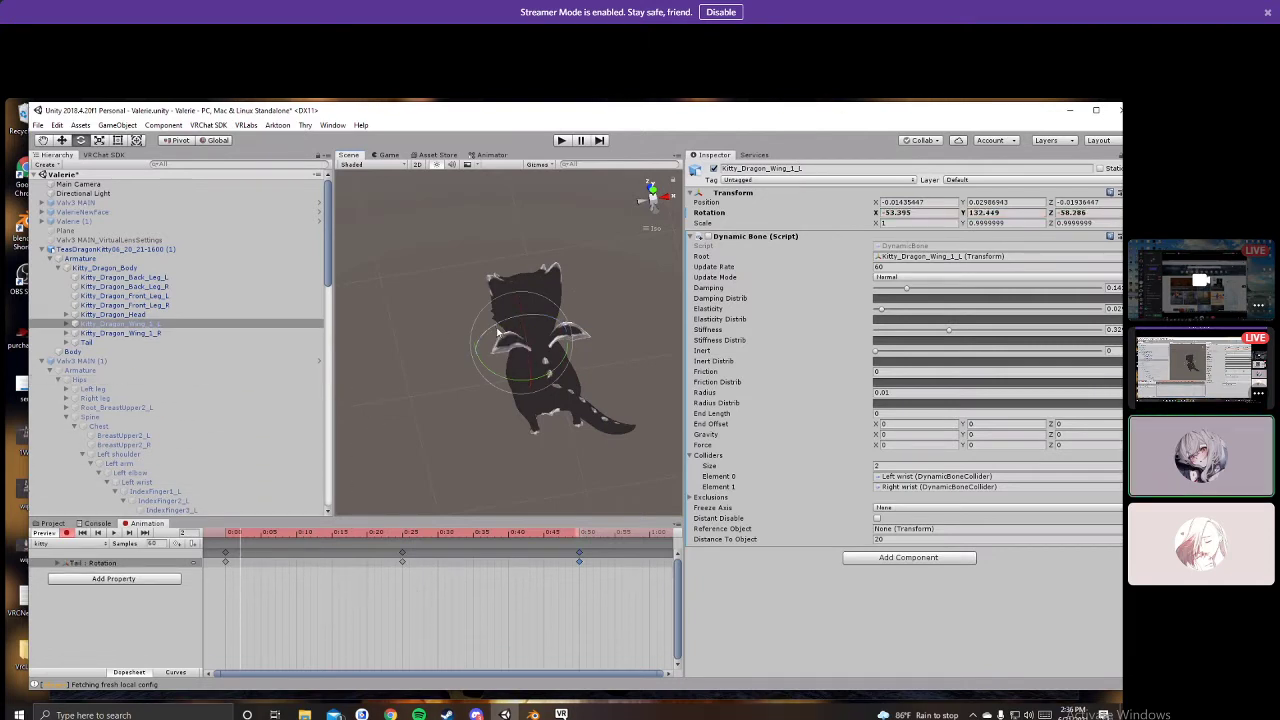
mouse_move(530, 330)
mouse_down()
mouse_move(505, 345)
mouse_move(540, 316)
mouse_move(574, 337)
mouse_move(509, 326)
mouse_up()
click(202, 332)
click(140, 324)
right_drag(509, 326, 705, 361)
alt+drag(572, 382, 517, 359)
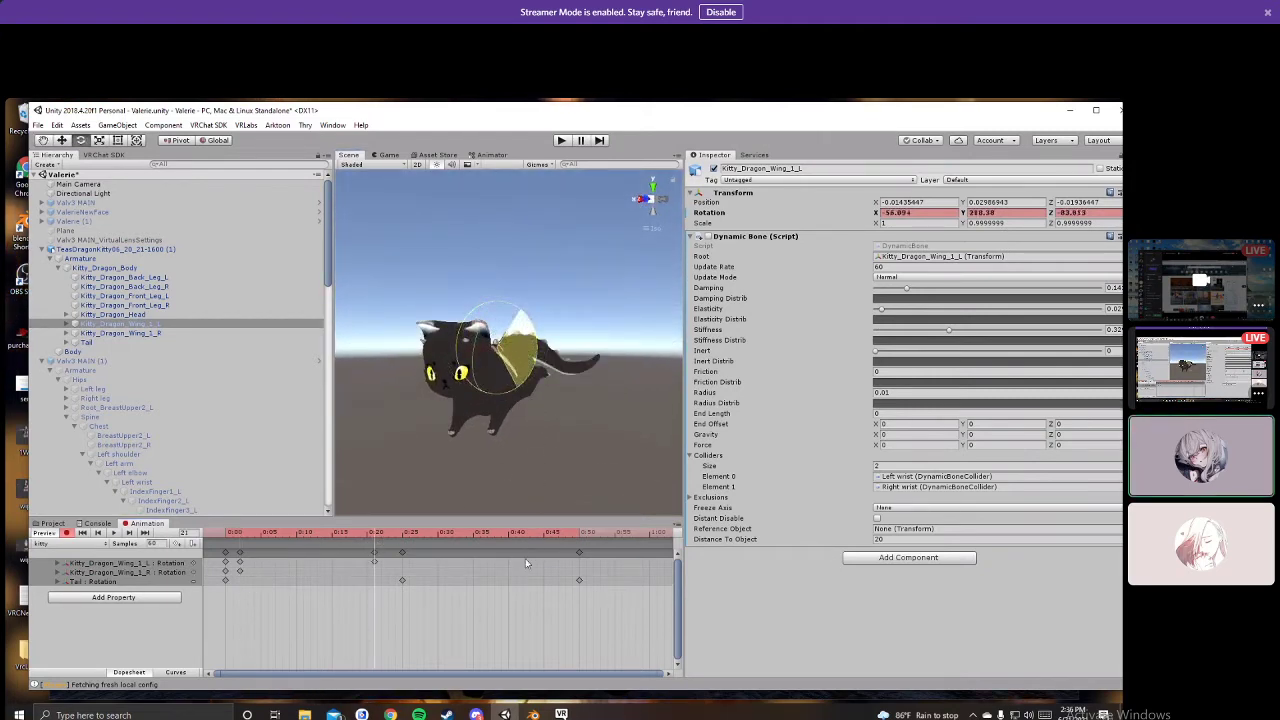
Step: Select the right wing bone and both wings' keys near frame 2
drag(525, 562, 527, 568)
alt+drag(598, 402, 375, 432)
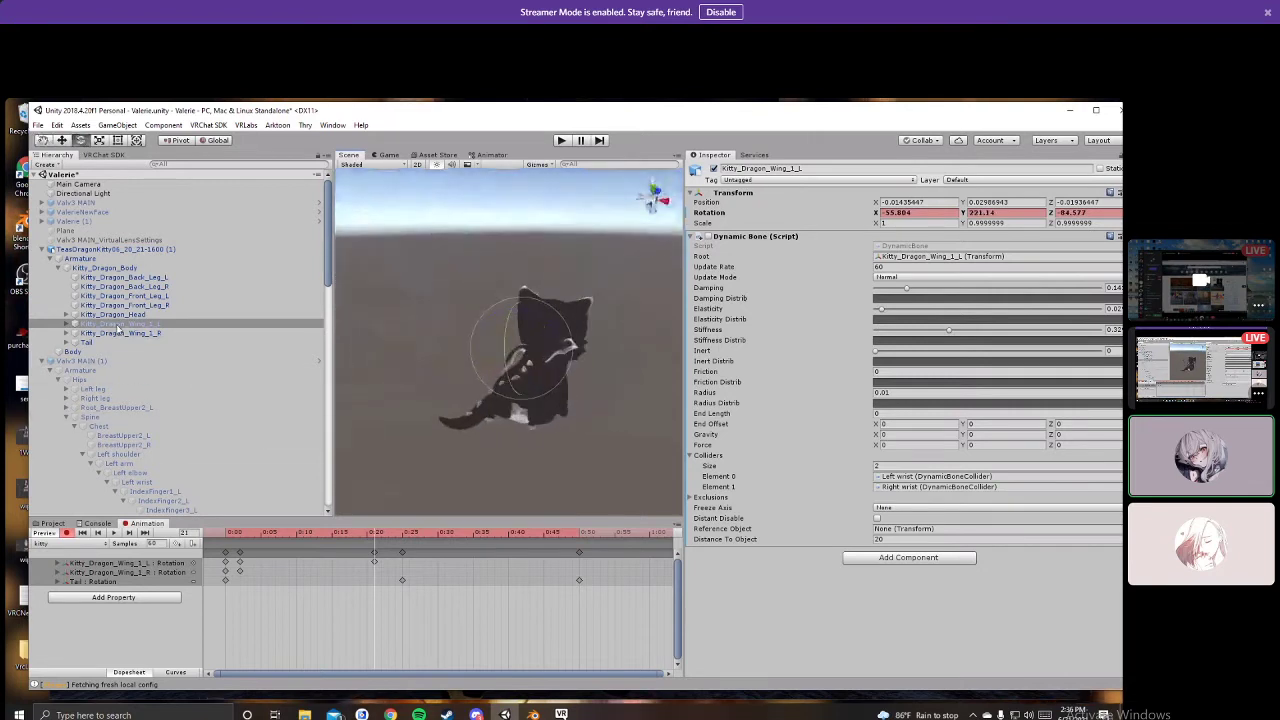
click(120, 333)
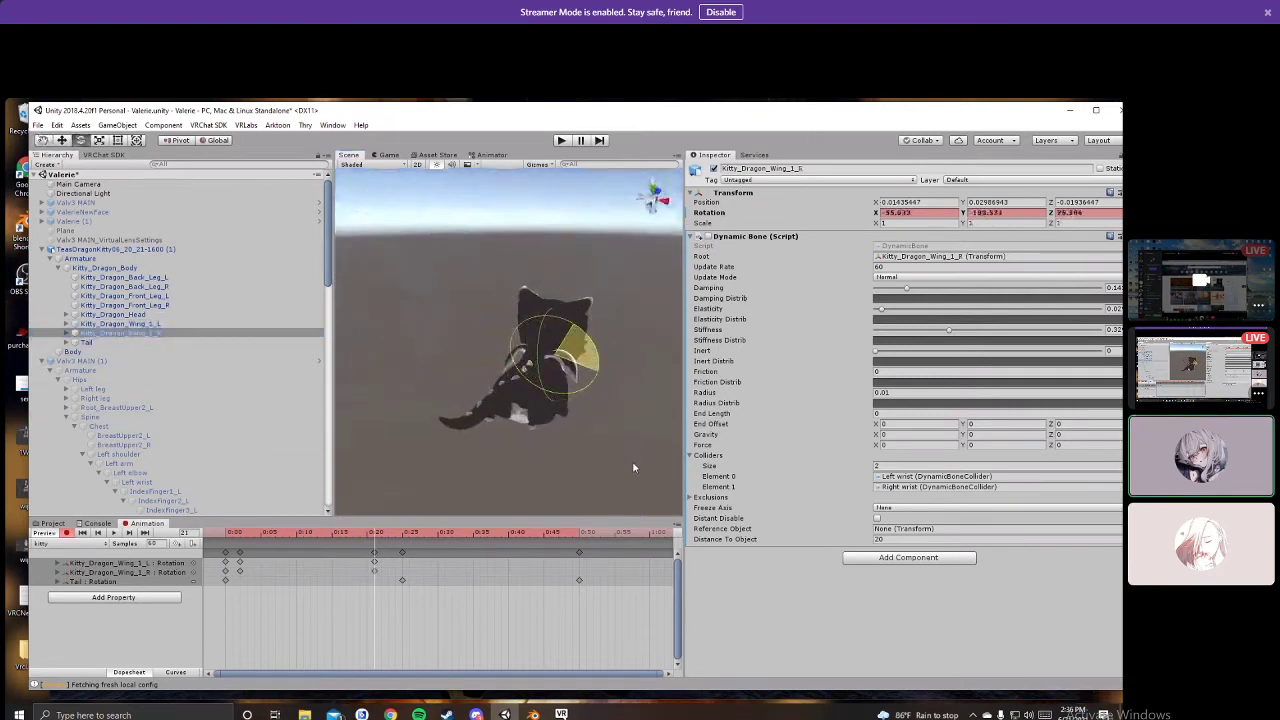
alt+drag(615, 442, 480, 455)
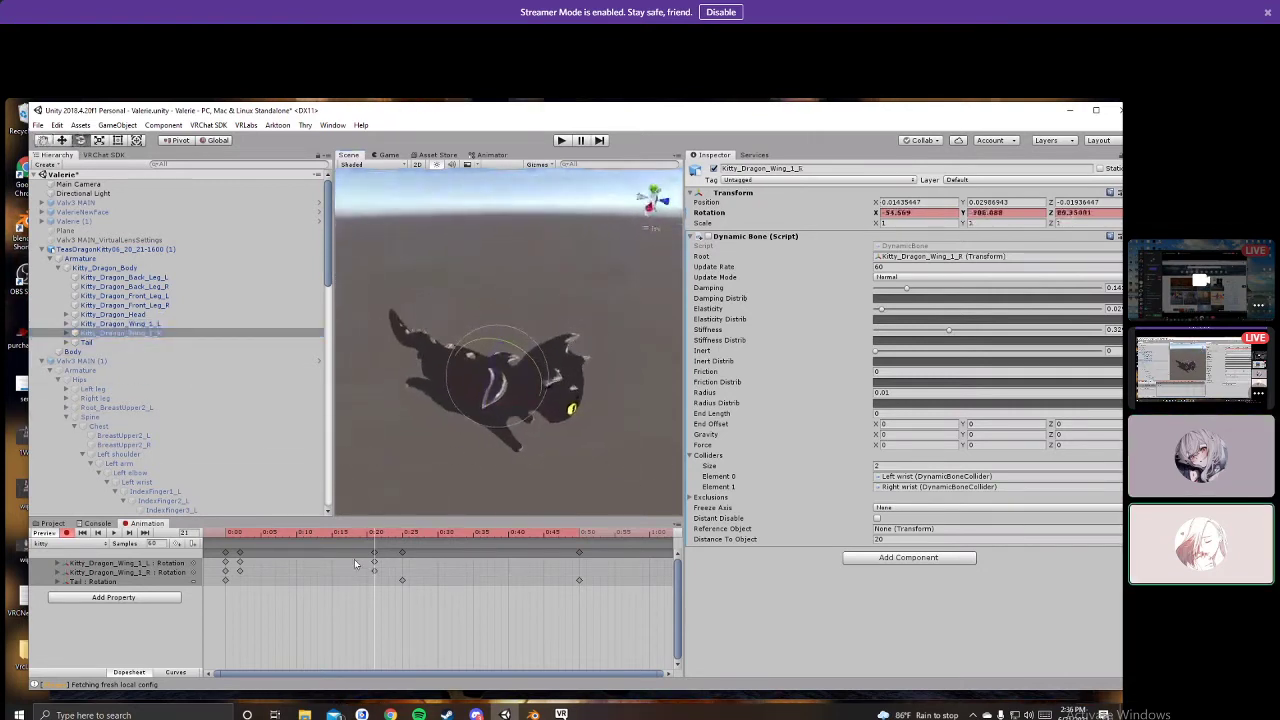
click(240, 553)
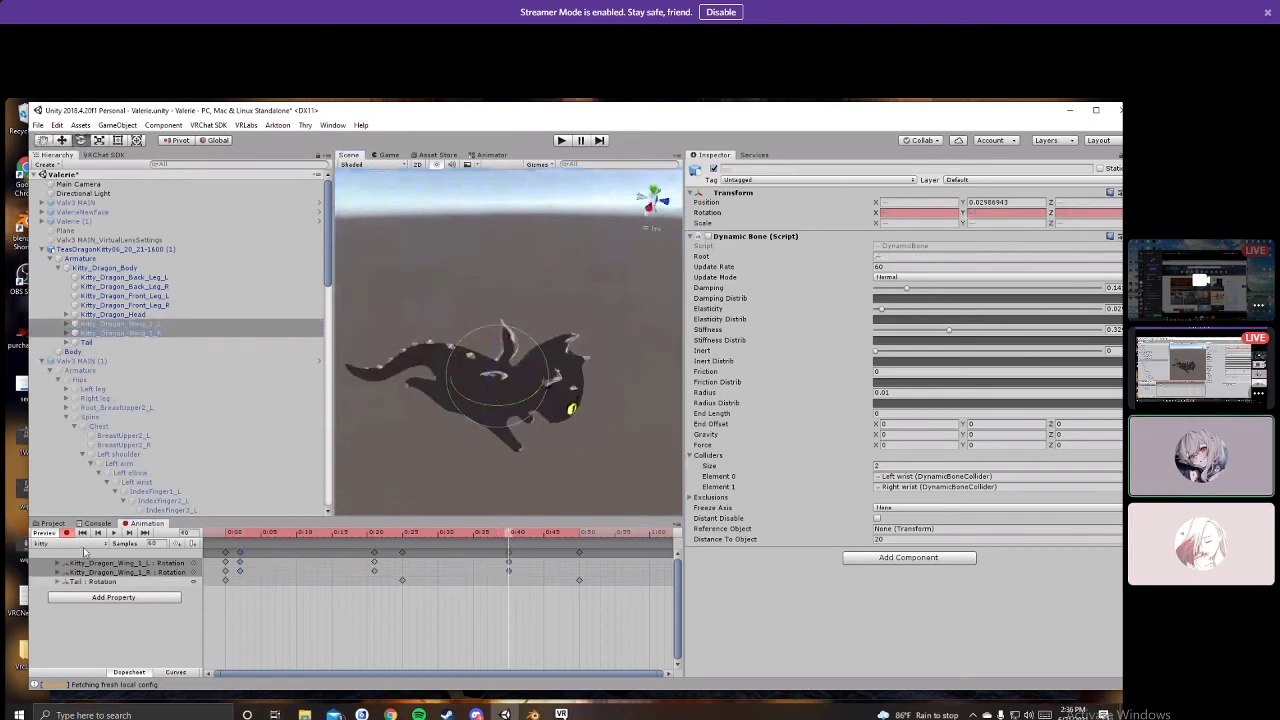
Step: Preview the kitty animation and change the clip's Samples rate
click(113, 533)
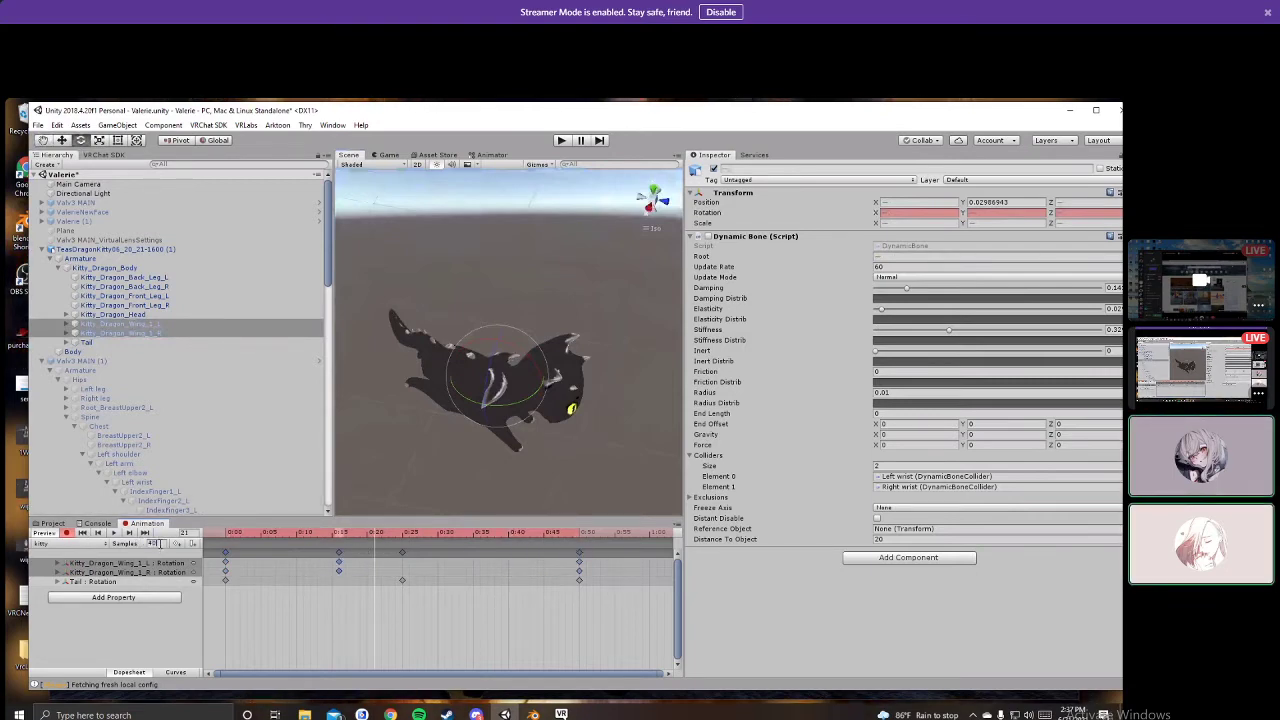
drag(158, 543, 161, 547)
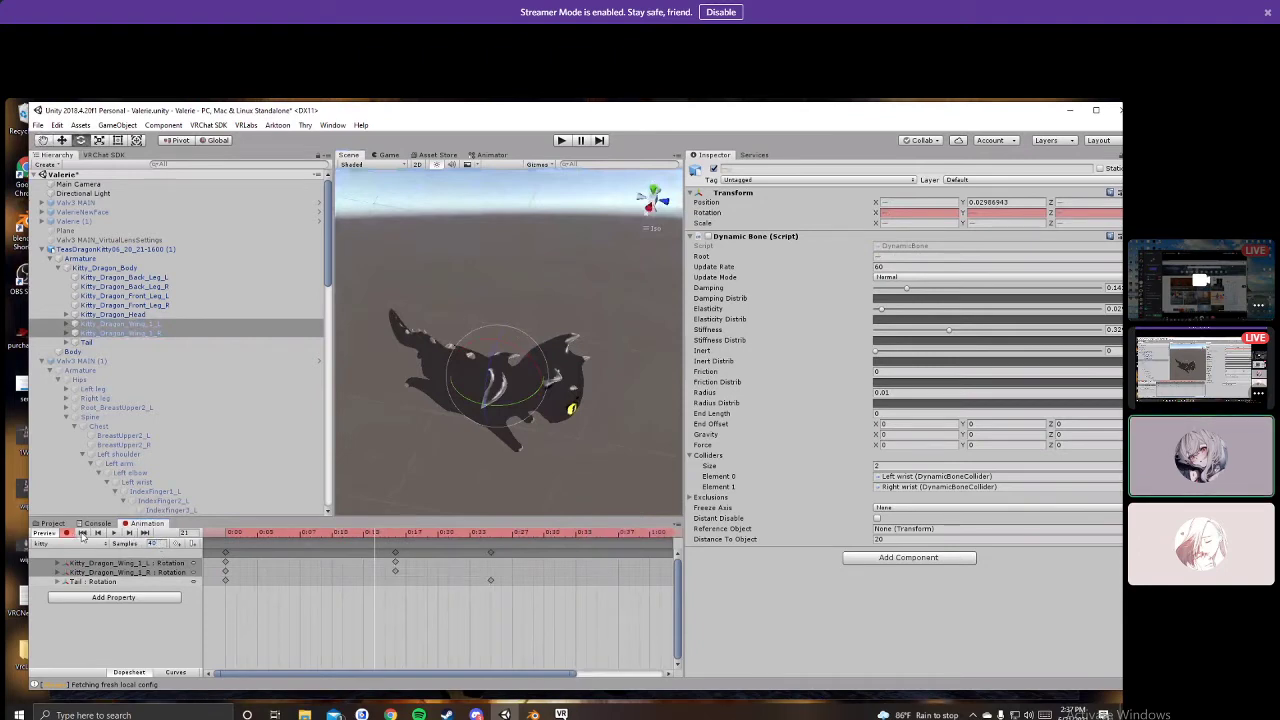
right_drag(583, 388, 495, 399)
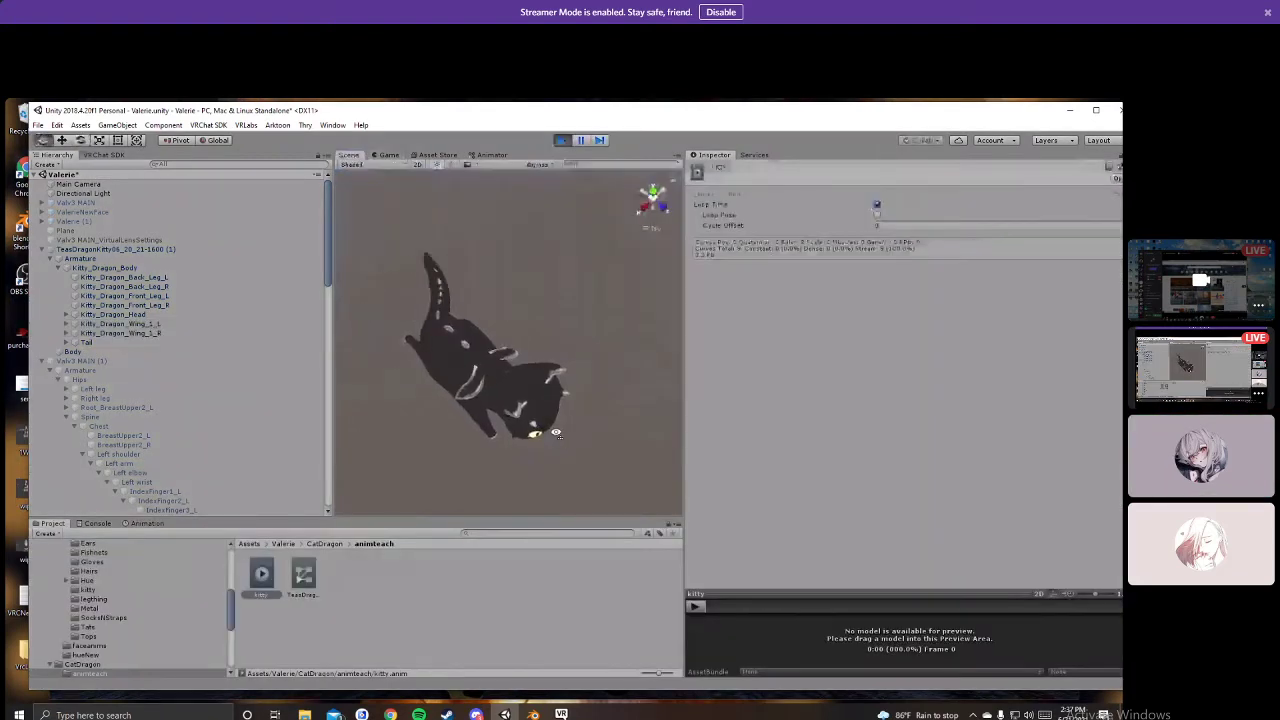
Step: Try the kitty toggles from the action menu in play mode, then return to the Unity editor
alt+drag(548, 385, 126, 278)
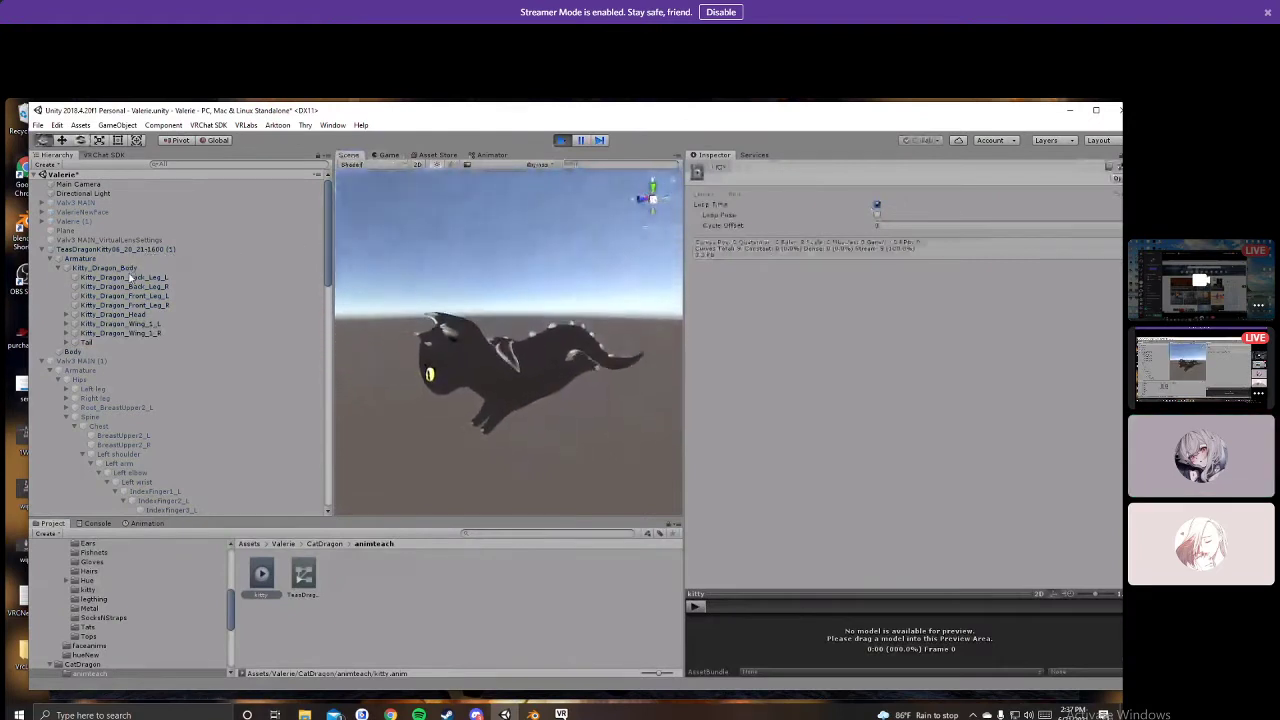
mouse_move(548, 431)
alt+mouse_down()
mouse_move(557, 401)
mouse_move(569, 431)
mouse_move(524, 401)
mouse_move(553, 416)
alt+mouse_up()
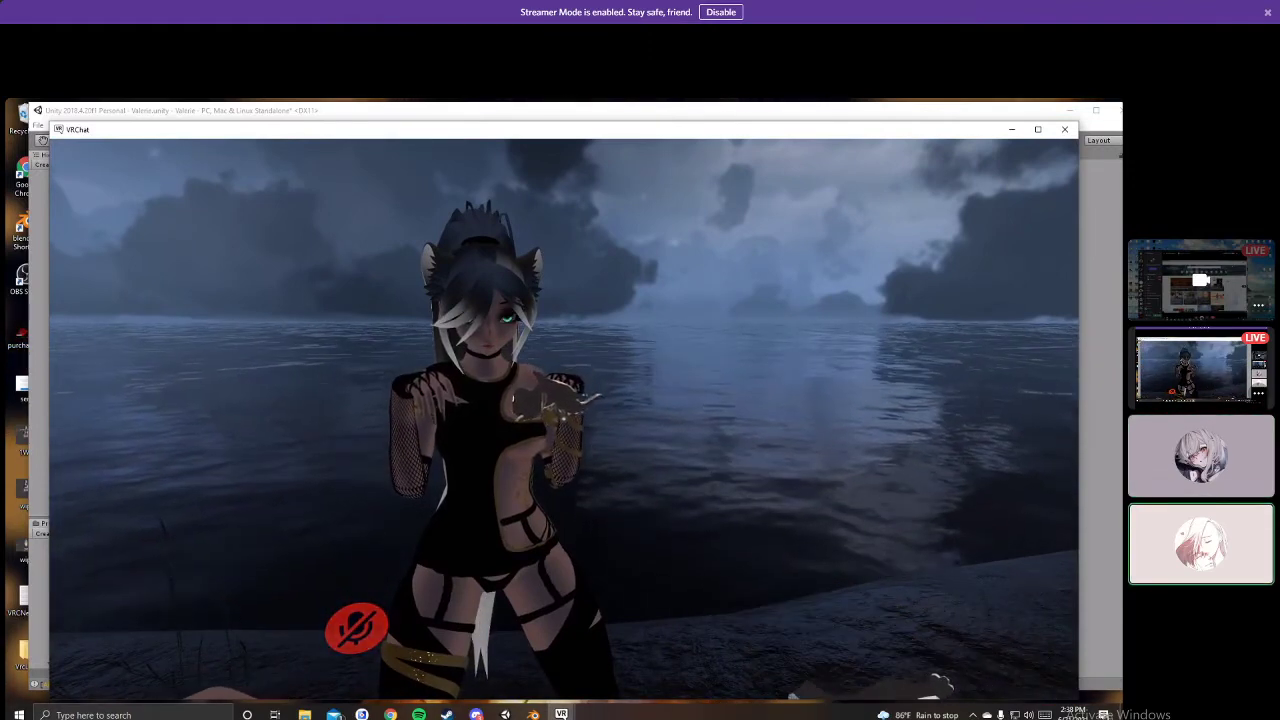
key(r)
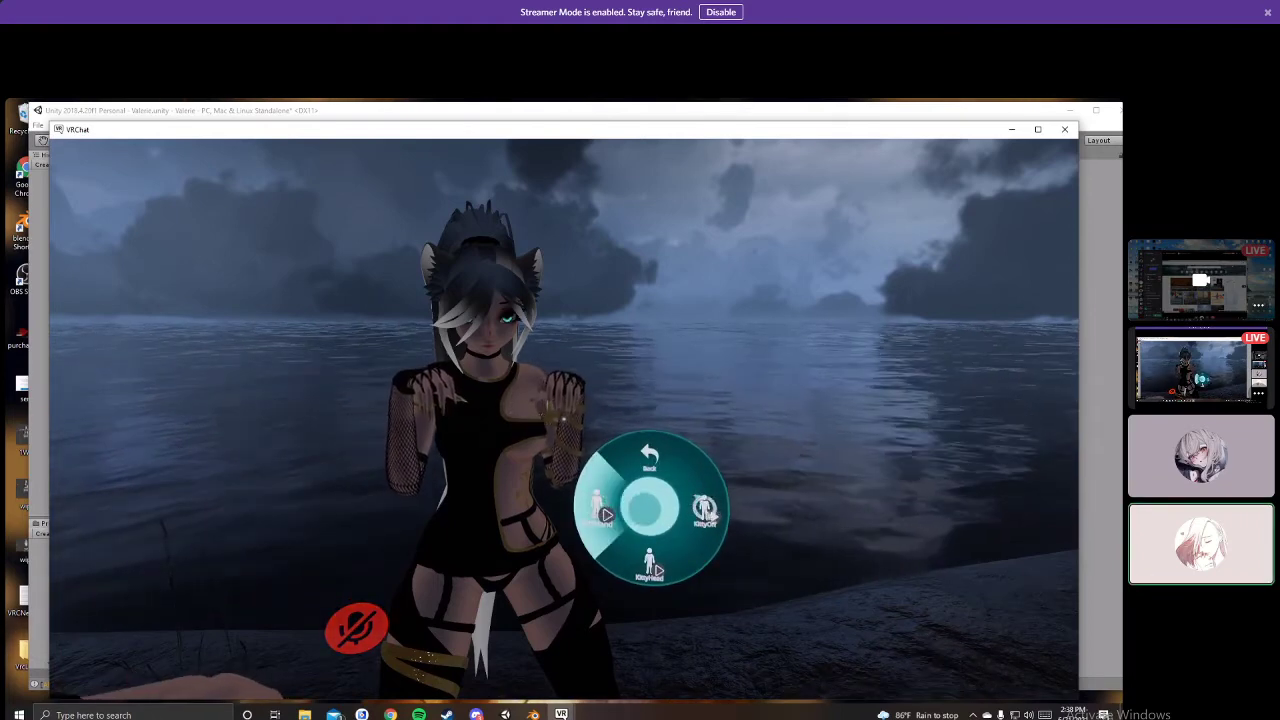
key(alt+Tab)
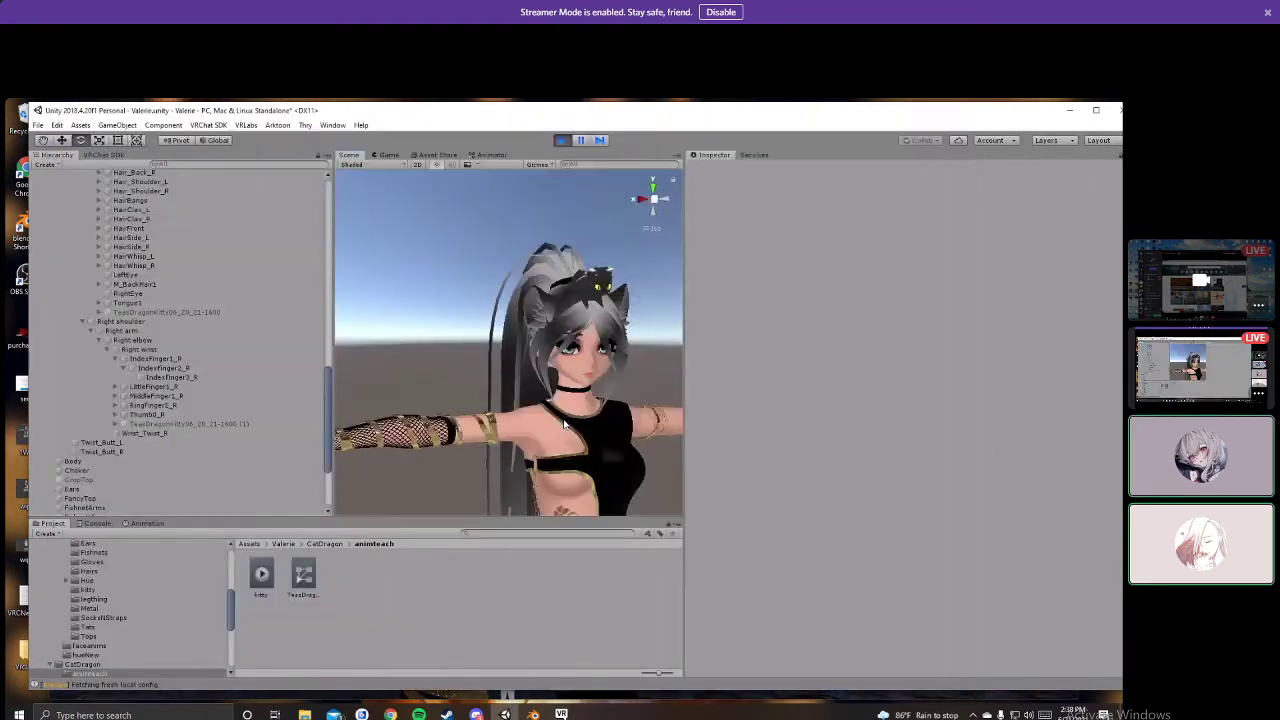
Step: Exit play mode and re-enable the Valv3 MAIN (1) avatar
click(563, 140)
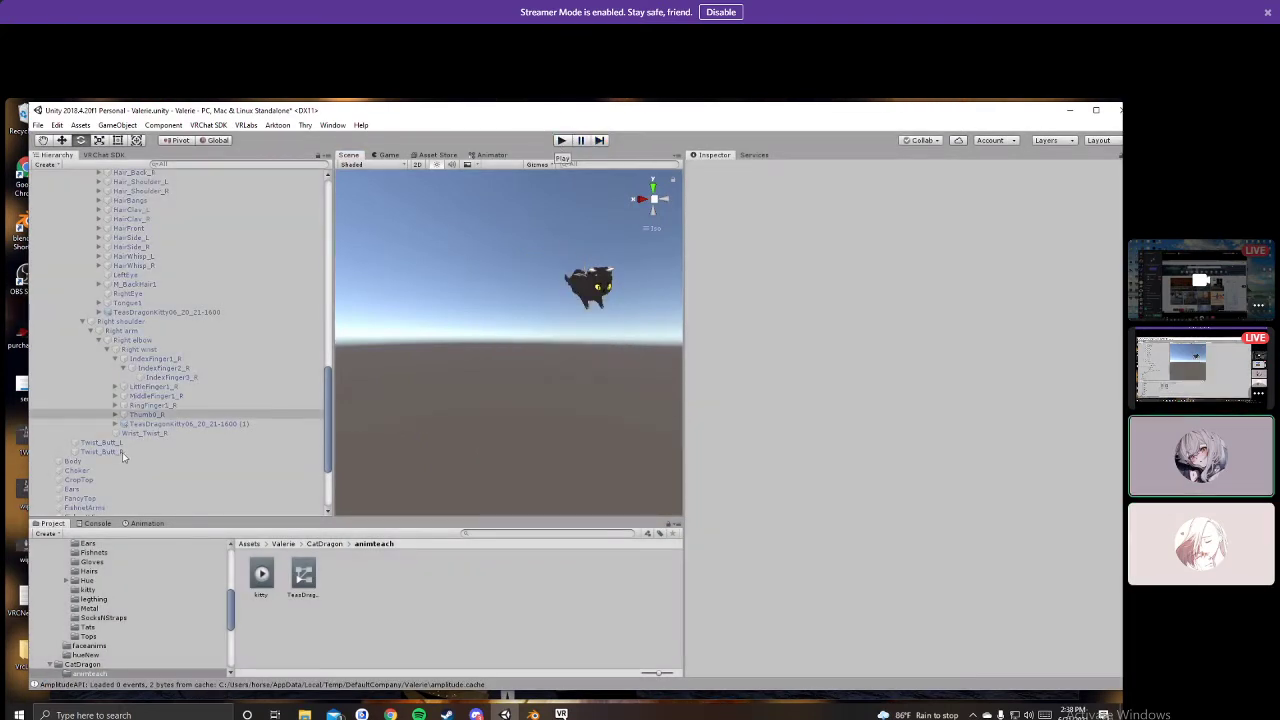
scroll(120, 440, up, 10)
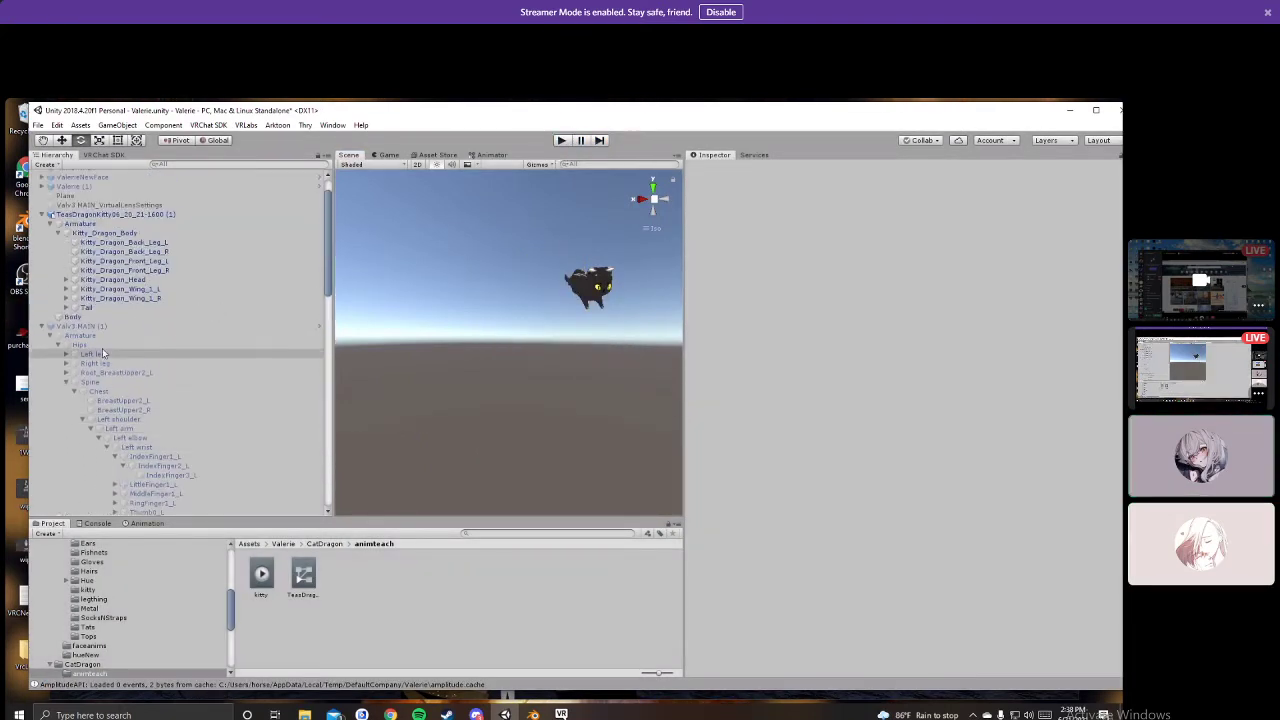
click(85, 326)
click(713, 168)
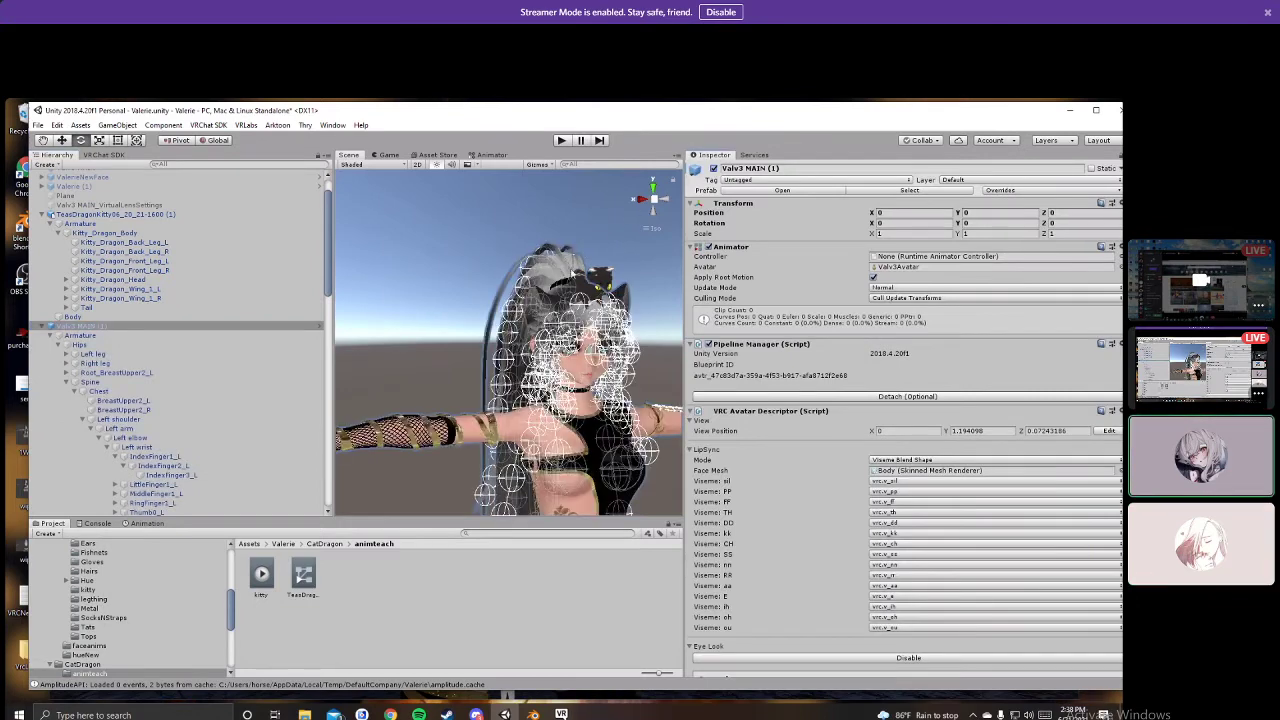
right_drag(573, 272, 353, 360)
click(405, 330)
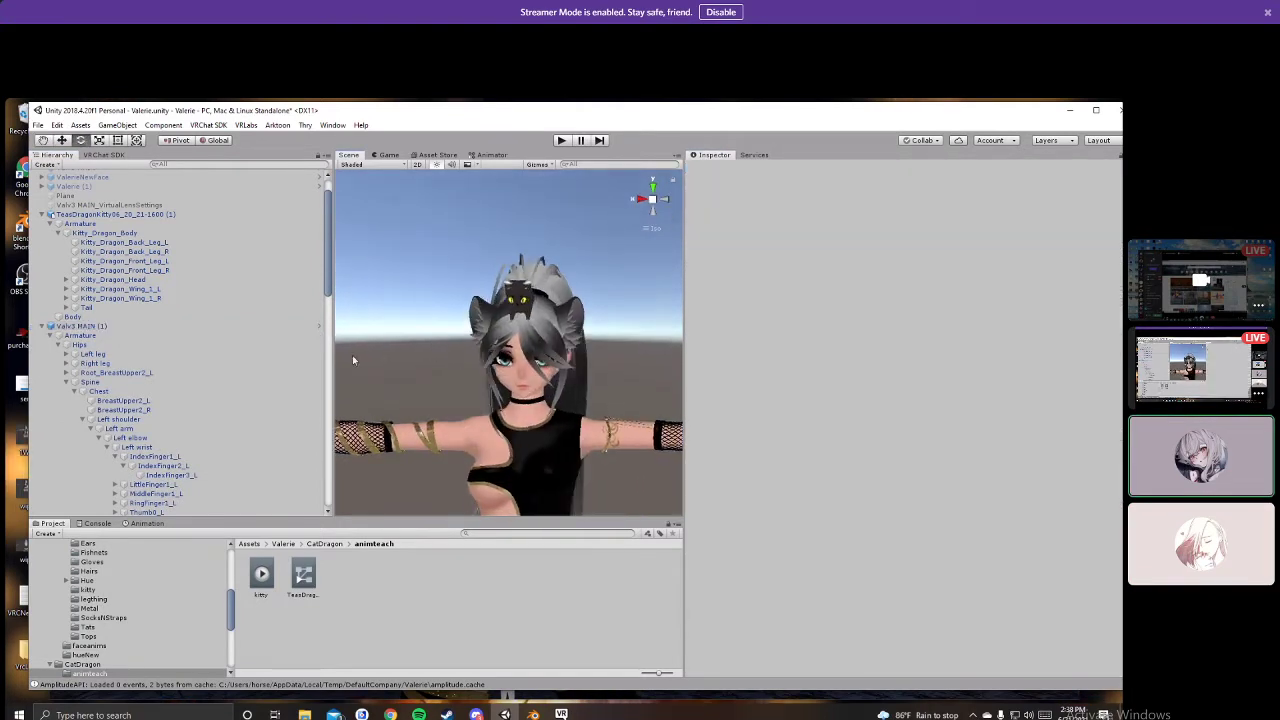
Step: Enable the head kitty TeasDragonKitty06_20_21-1600 so the cat appears on the avatar's head
click(110, 214)
scroll(113, 362, down, 5)
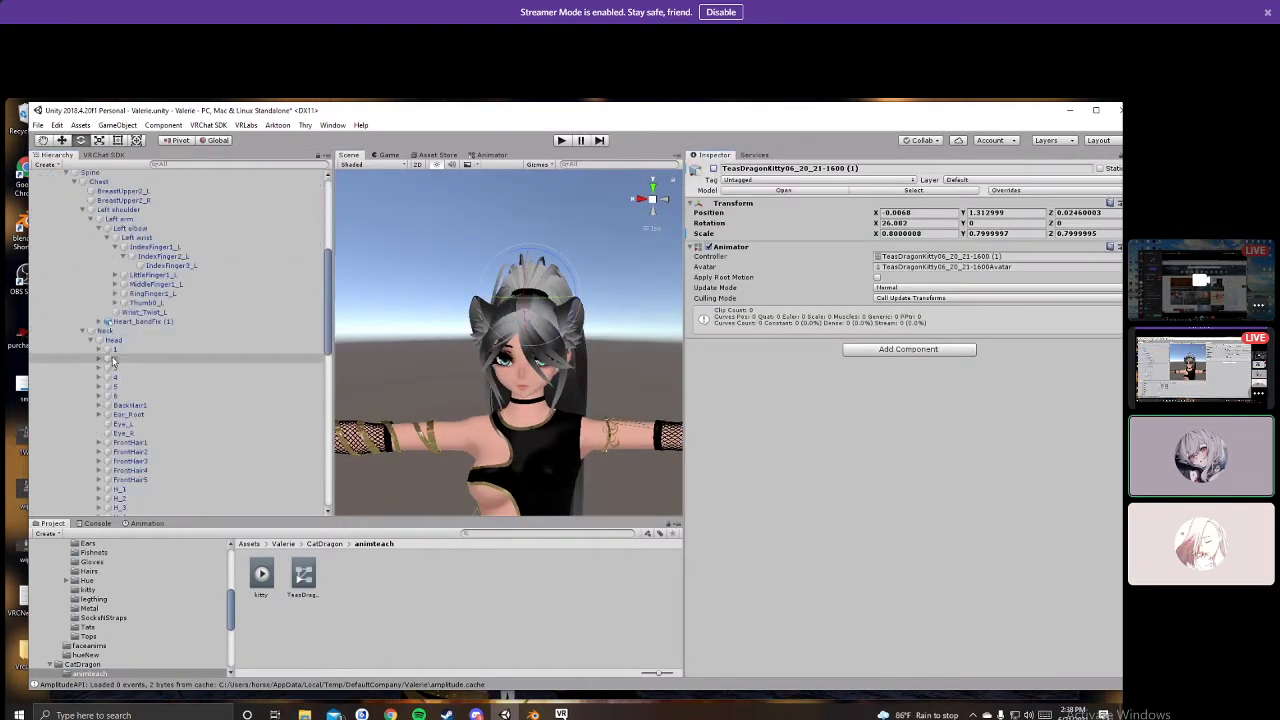
scroll(113, 362, up, 1)
scroll(115, 368, down, 12)
click(182, 347)
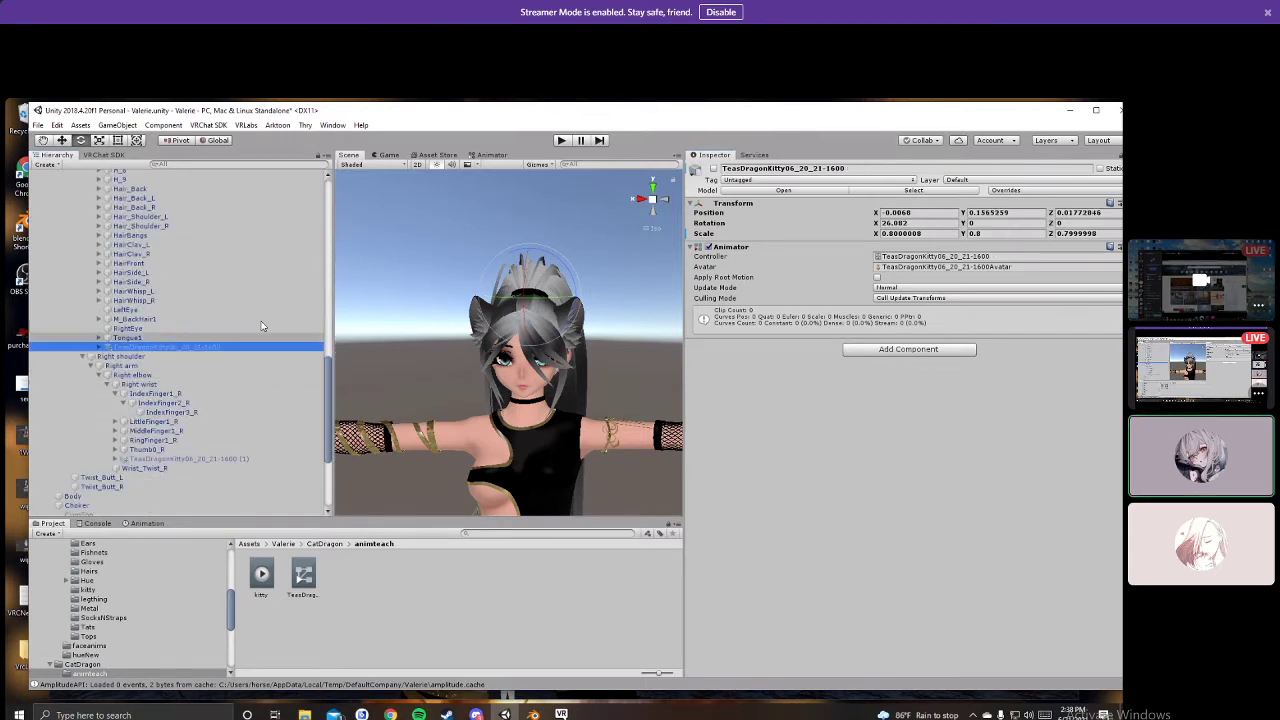
click(715, 170)
click(383, 366)
right_drag(383, 366, 496, 322)
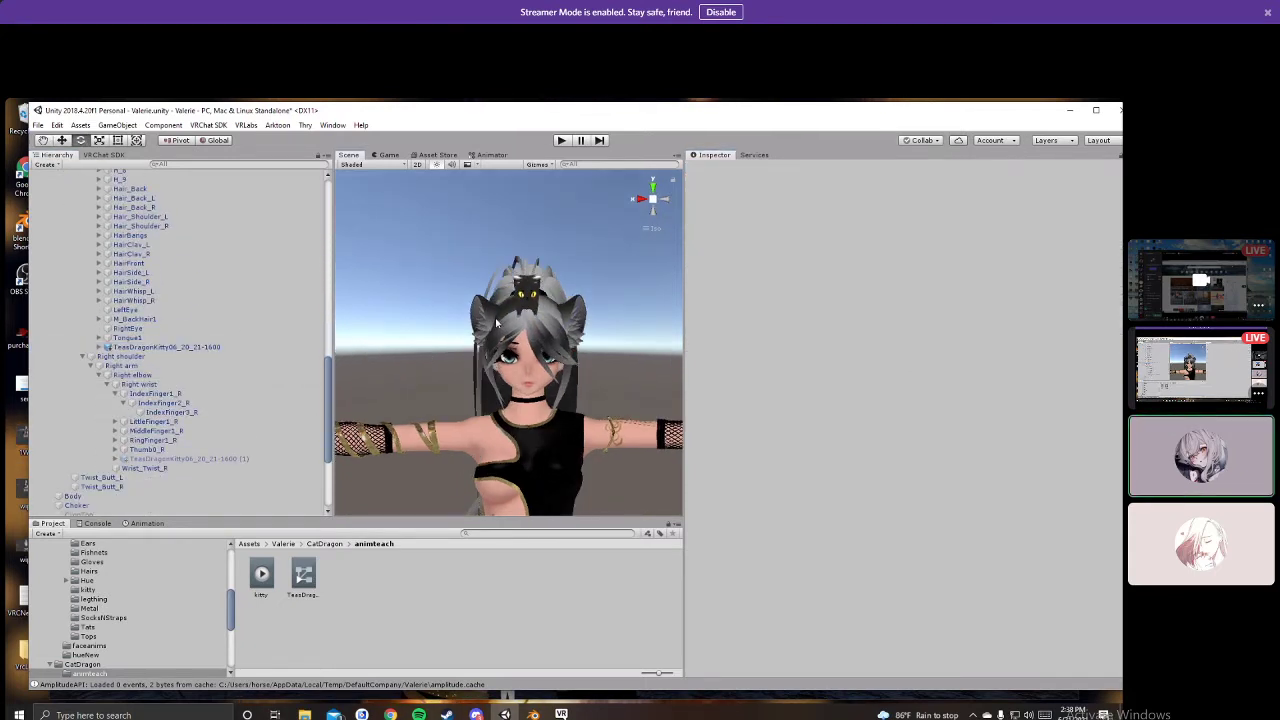
Step: Enable the hand kitty copy TeasDragonKitty06_20_21-1600 (1) and view it on the right hand
click(189, 460)
click(715, 170)
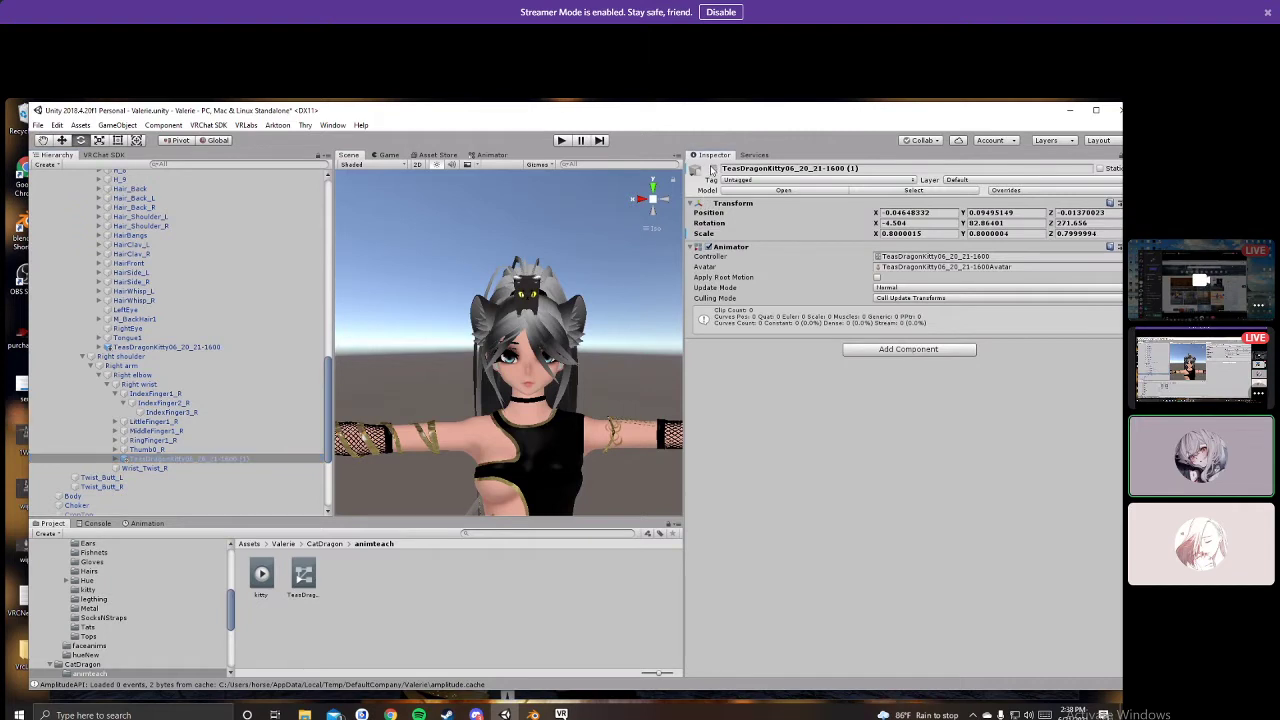
click(406, 346)
middle_drag(406, 346, 631, 294)
scroll(631, 294, up, 3)
right_drag(520, 408, 370, 383)
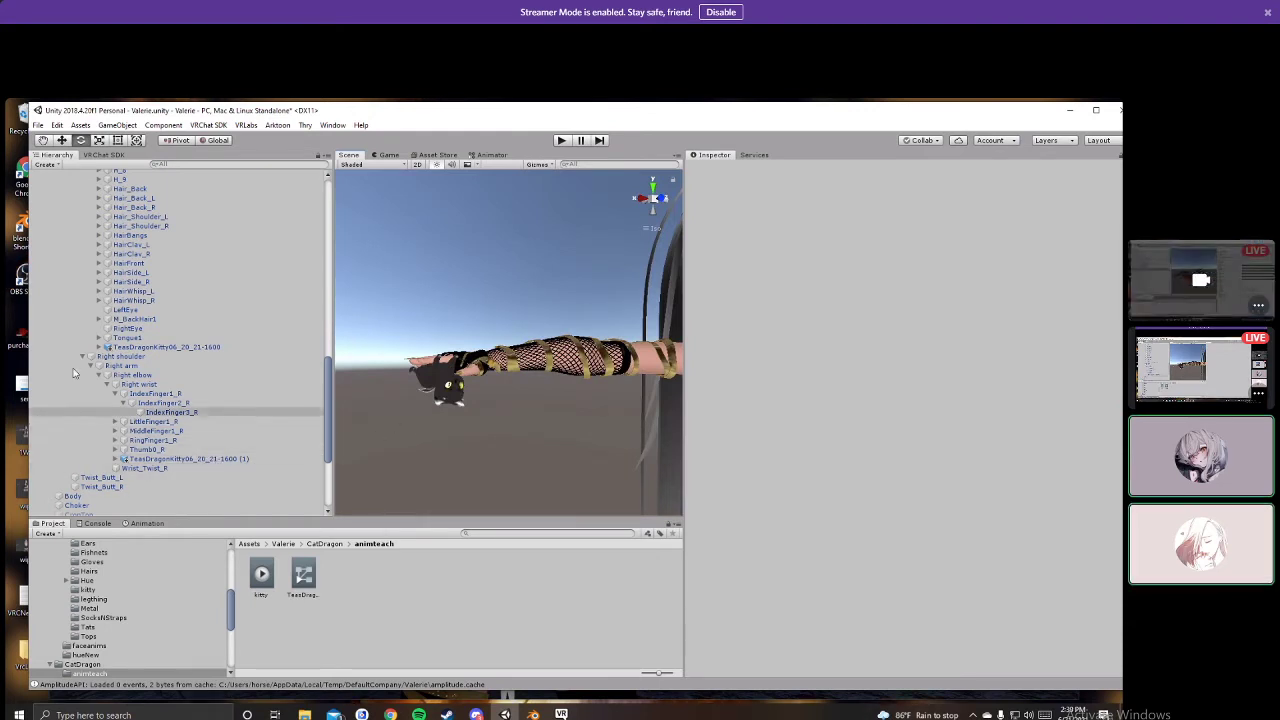
Step: Create New Folder 1 inside the Valerie folder and open it
scroll(194, 329, up, 10)
scroll(98, 611, up, 5)
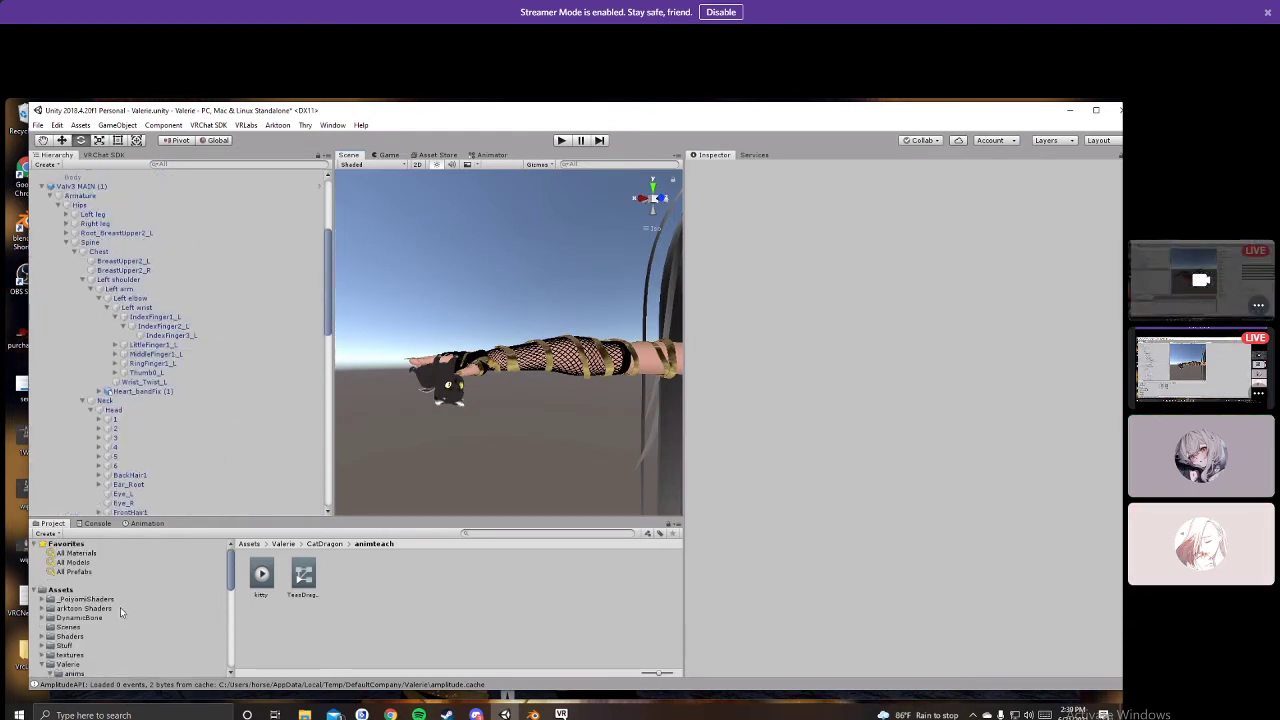
click(62, 590)
scroll(103, 628, down, 5)
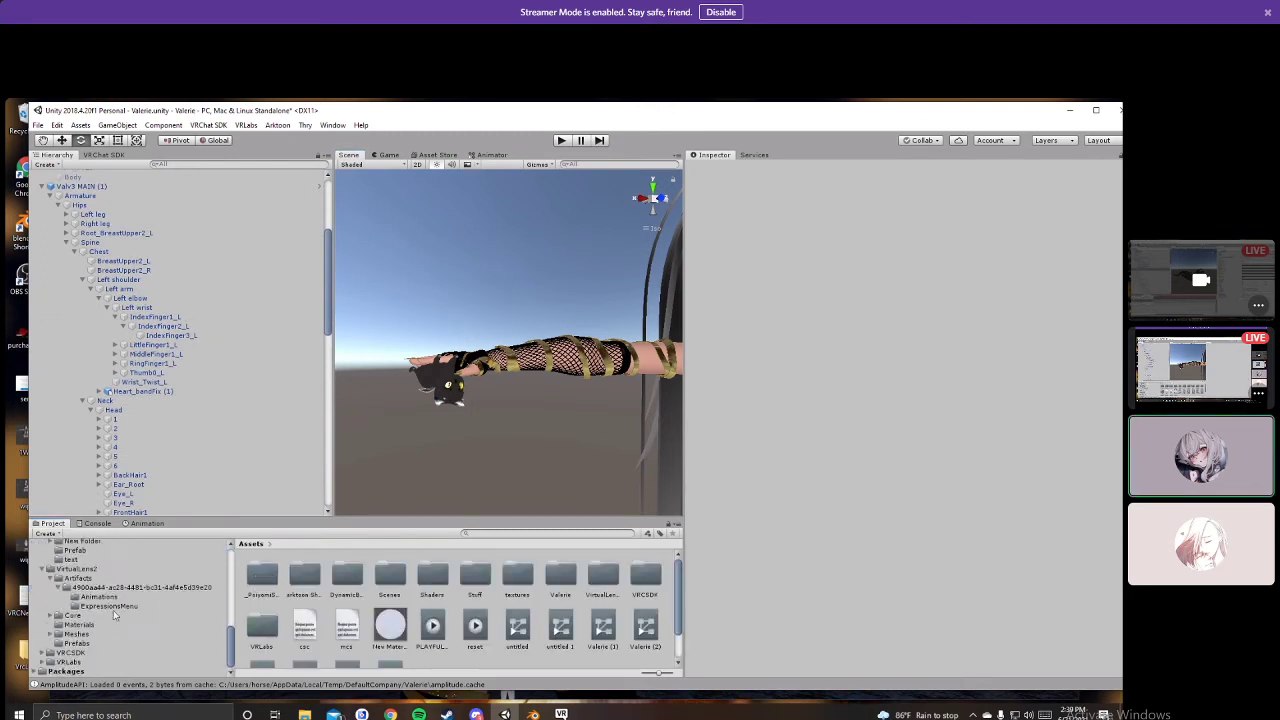
scroll(103, 628, up, 5)
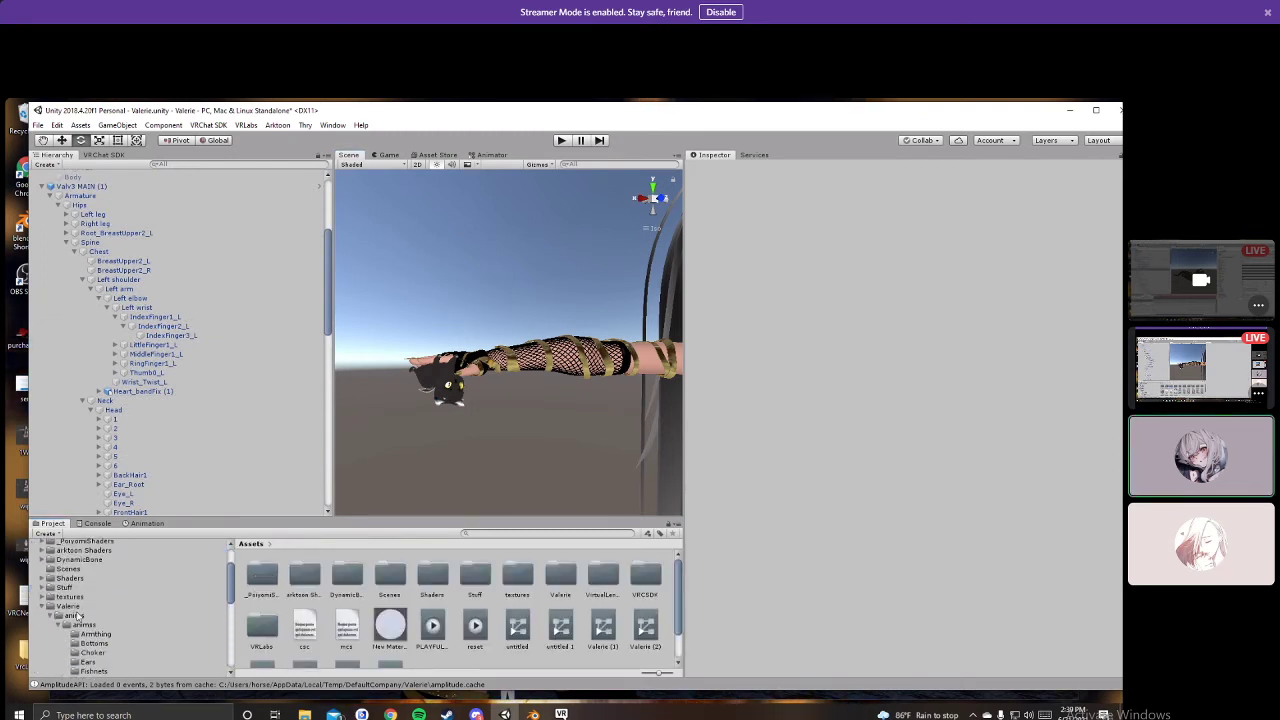
click(70, 607)
right_click(340, 638)
mouse_move(420, 361)
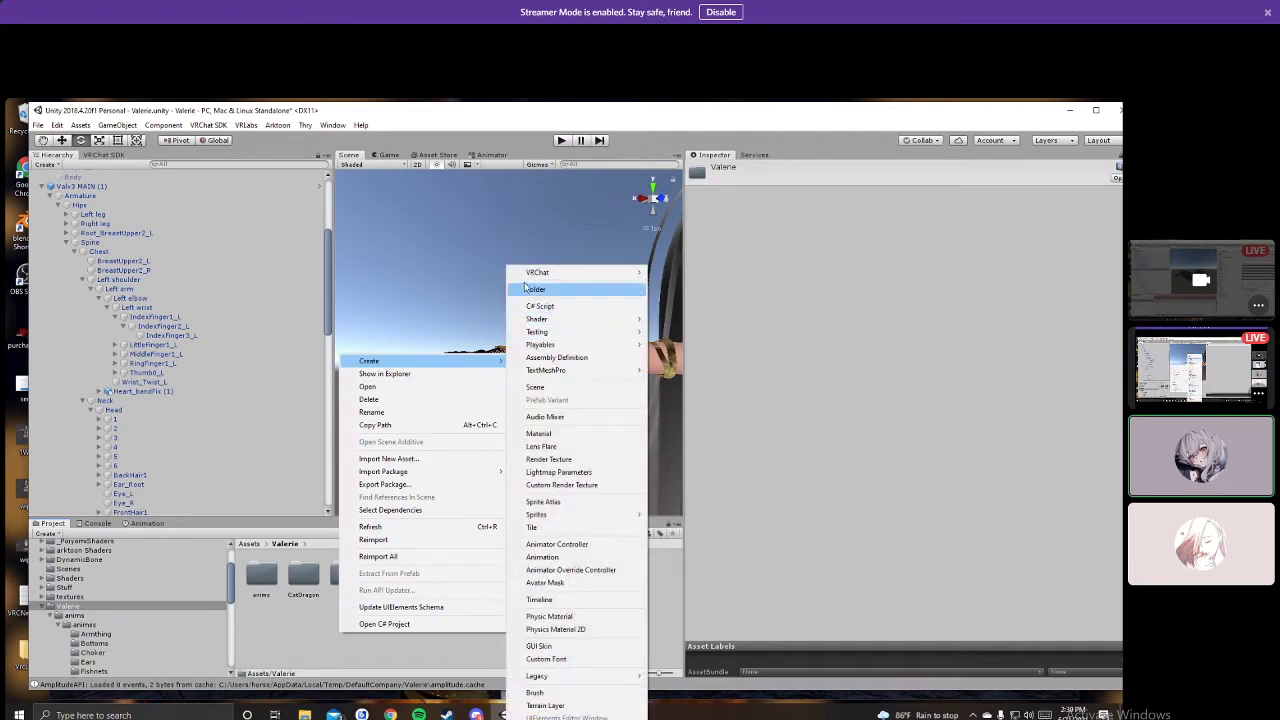
click(535, 289)
double_click(469, 572)
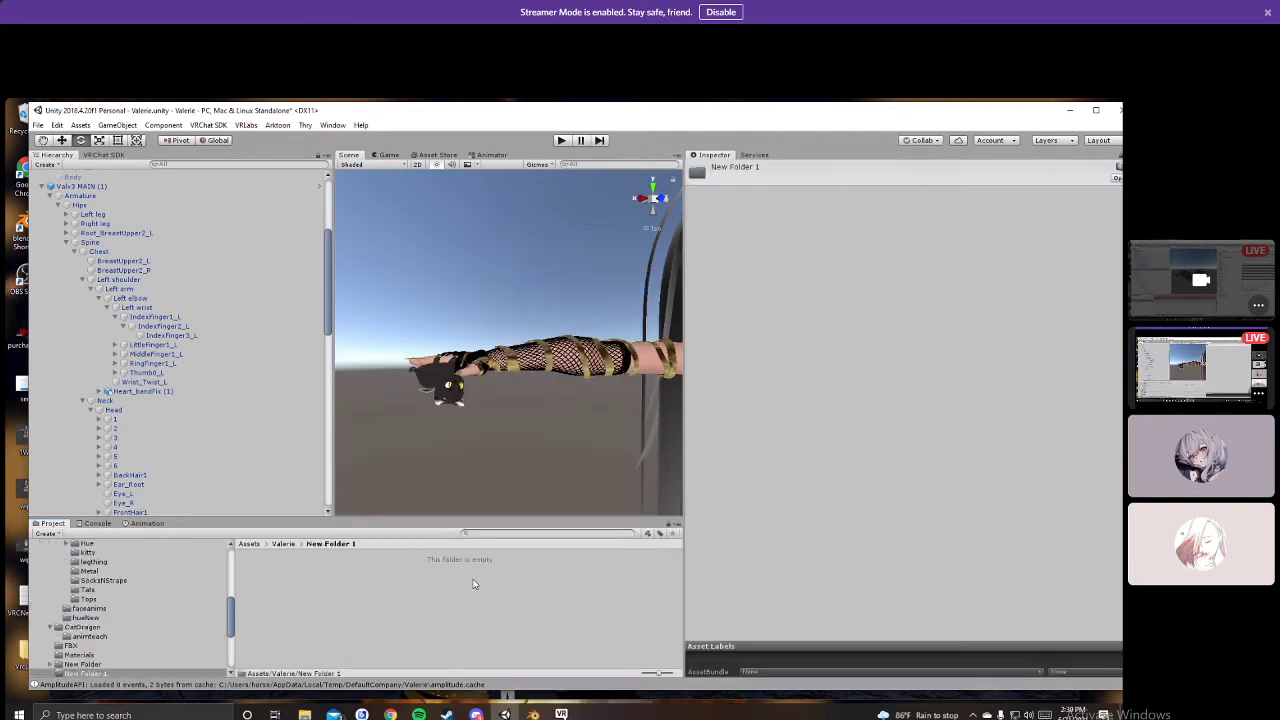
Step: Create a new animation clip in the folder and name it Kittyof
right_click(272, 598)
mouse_move(360, 318)
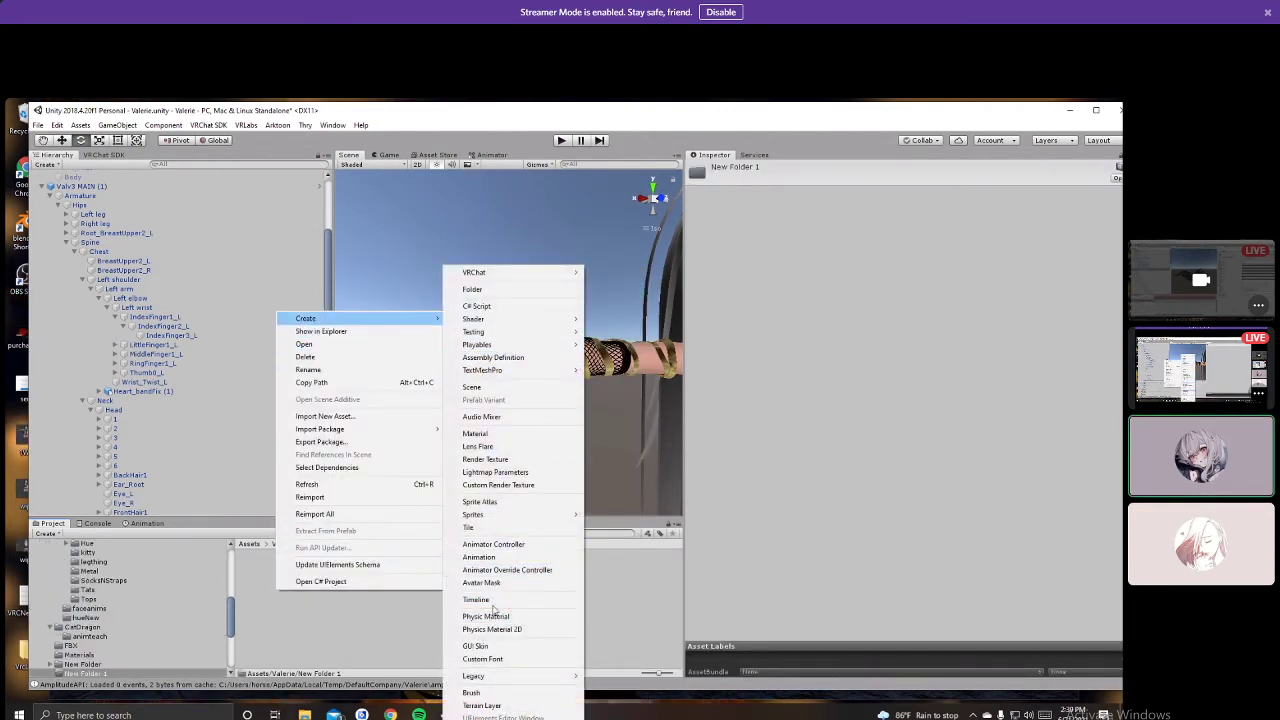
click(478, 557)
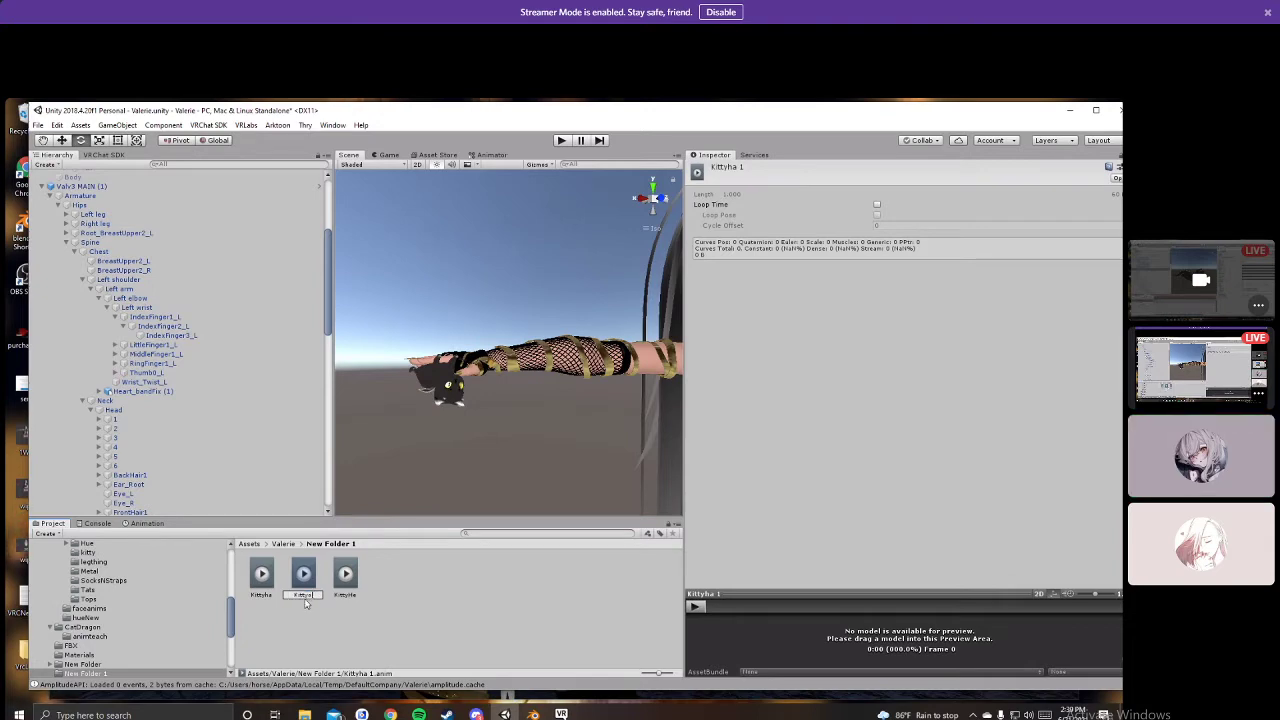
key(Return)
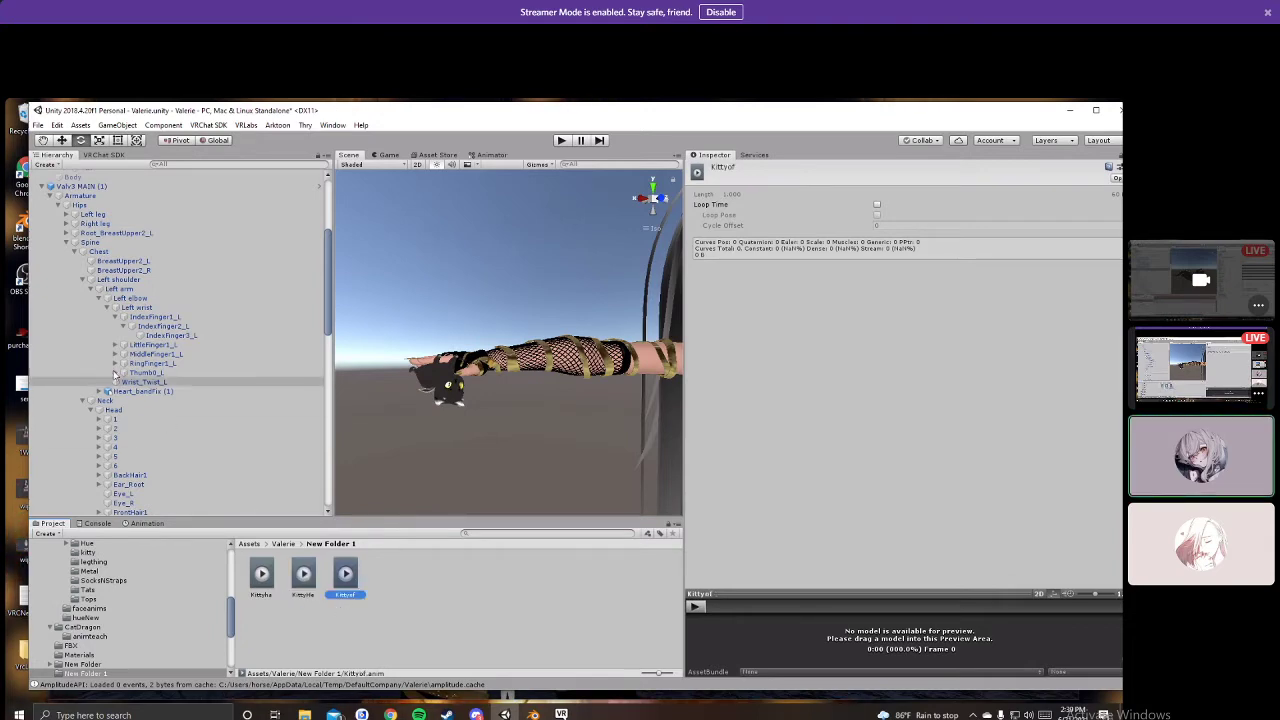
scroll(140, 360, up, 5)
click(117, 362)
Step: Duplicate Valv3 MAIN (1) and expand Valv3 MAIN (2)'s armature down to the Head bones
key(ctrl+d)
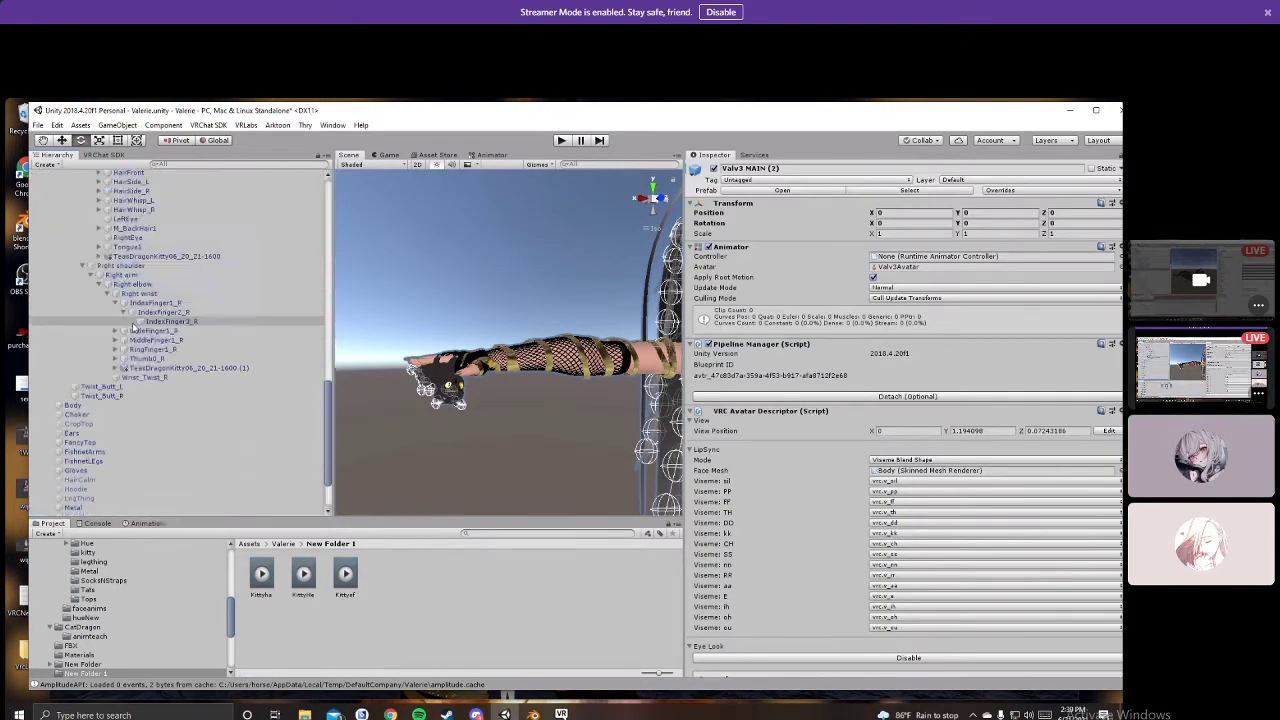
click(100, 340)
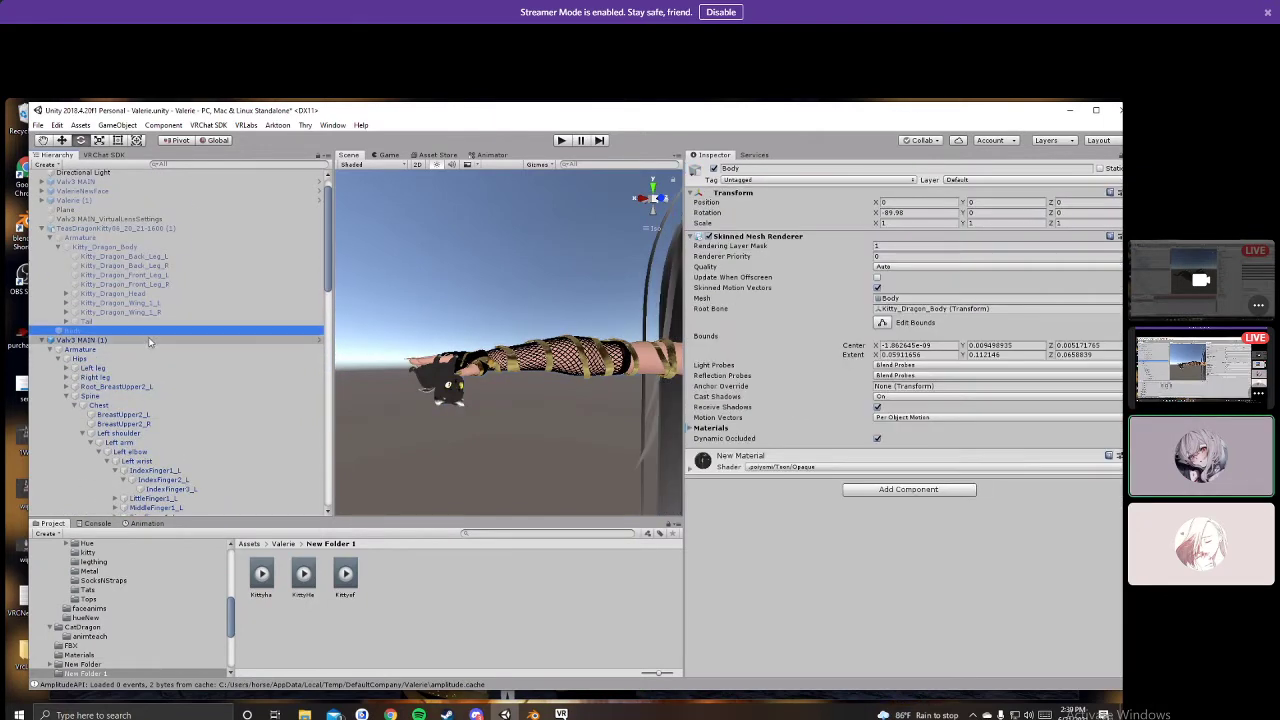
scroll(173, 418, down, 15)
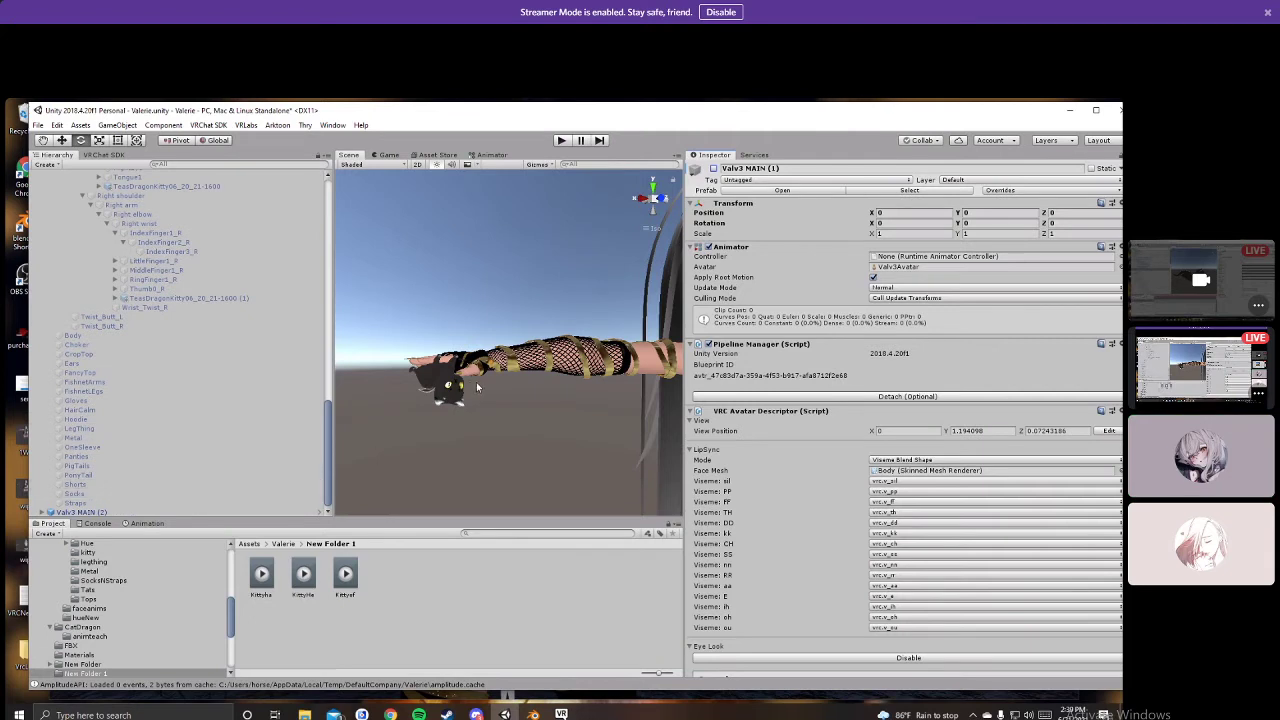
click(42, 512)
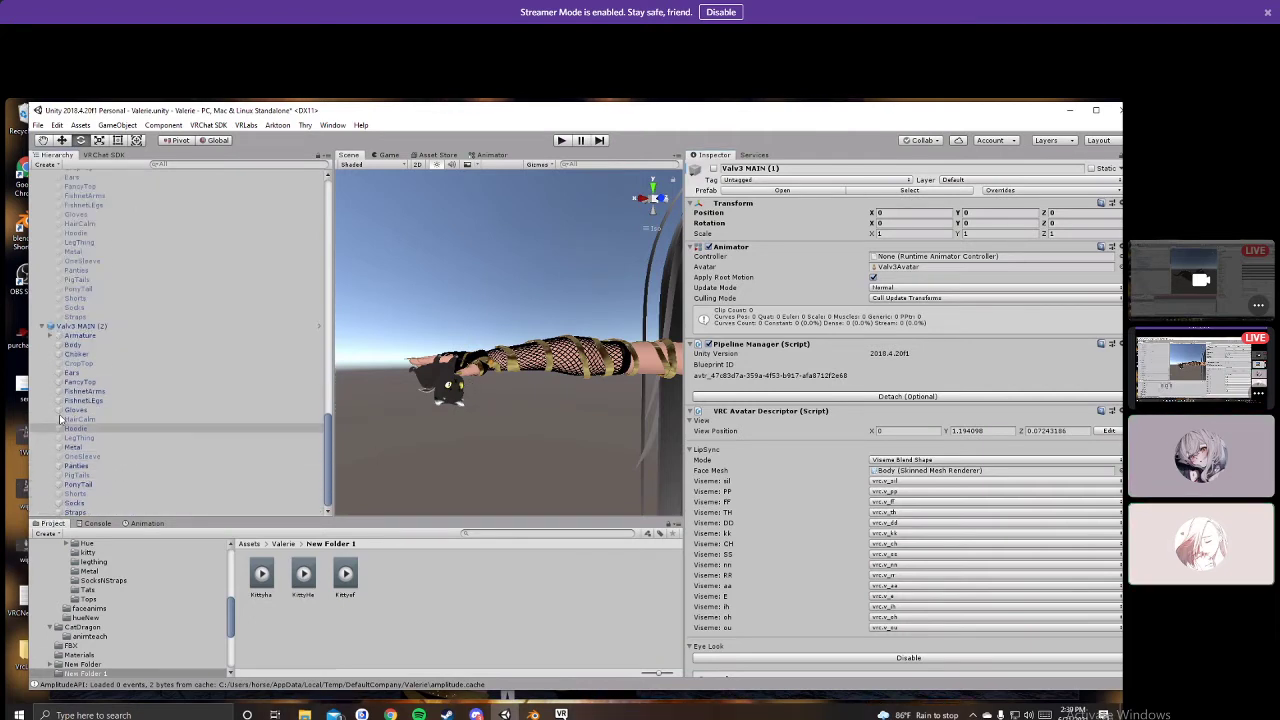
click(50, 336)
click(58, 336)
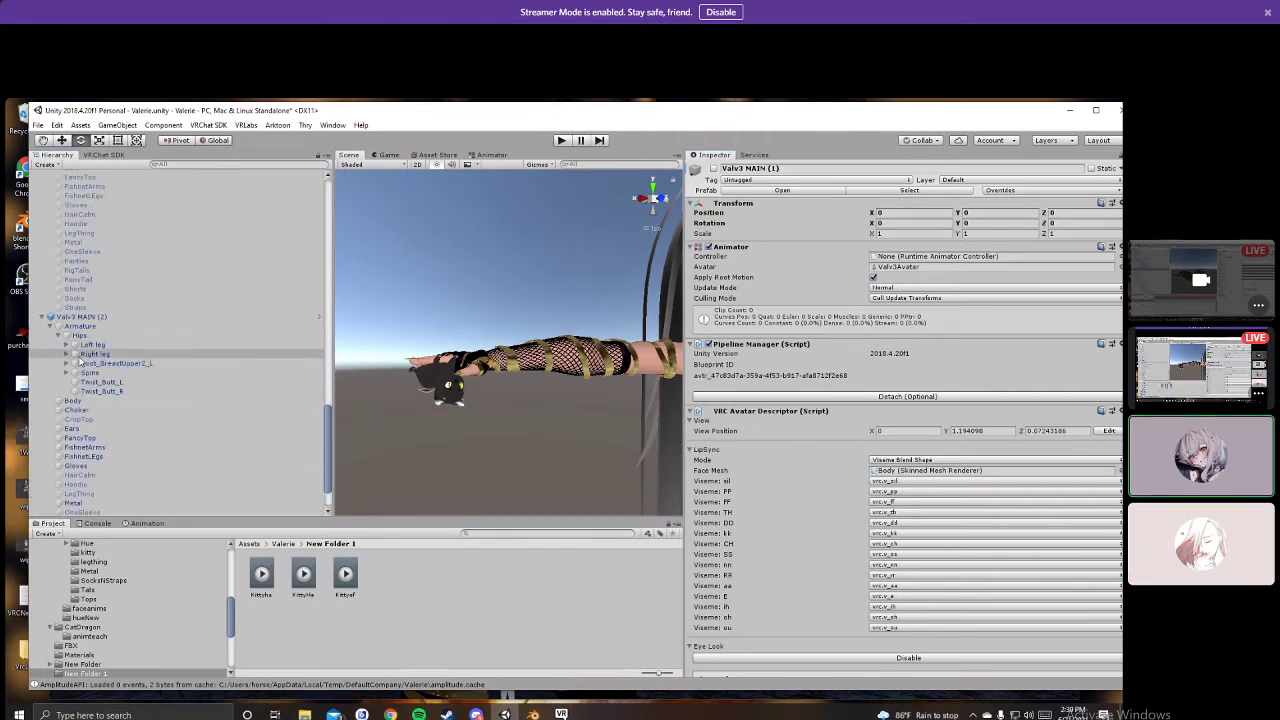
click(66, 372)
click(74, 382)
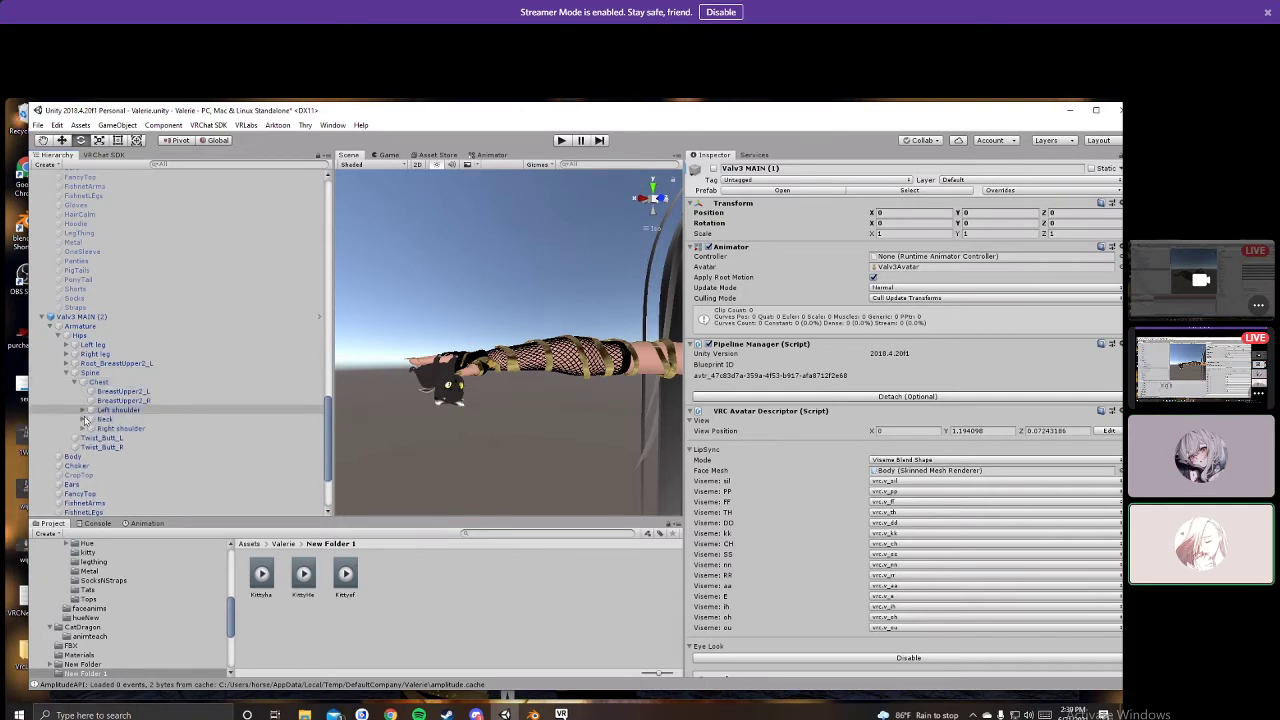
click(83, 419)
click(90, 429)
Step: Expand the right arm down to the wrist and frame the hand kitty in the scene
scroll(88, 433, down, 6)
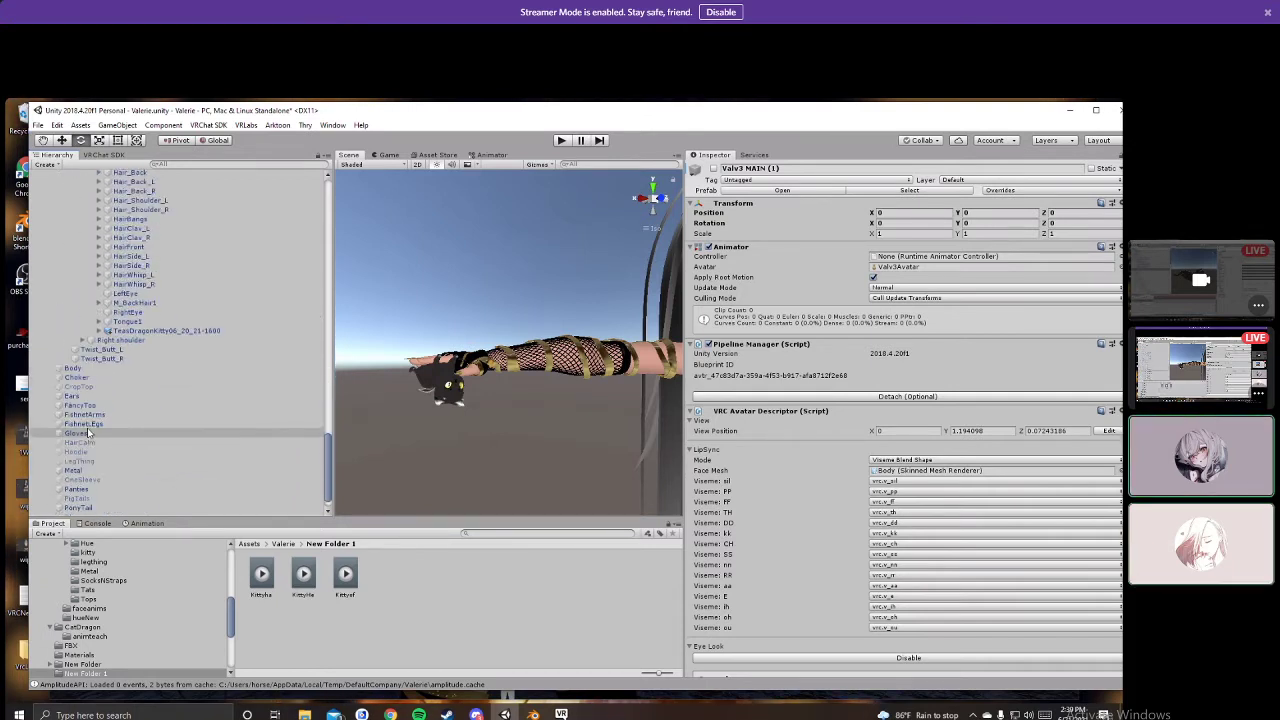
scroll(88, 433, down, 1)
click(83, 317)
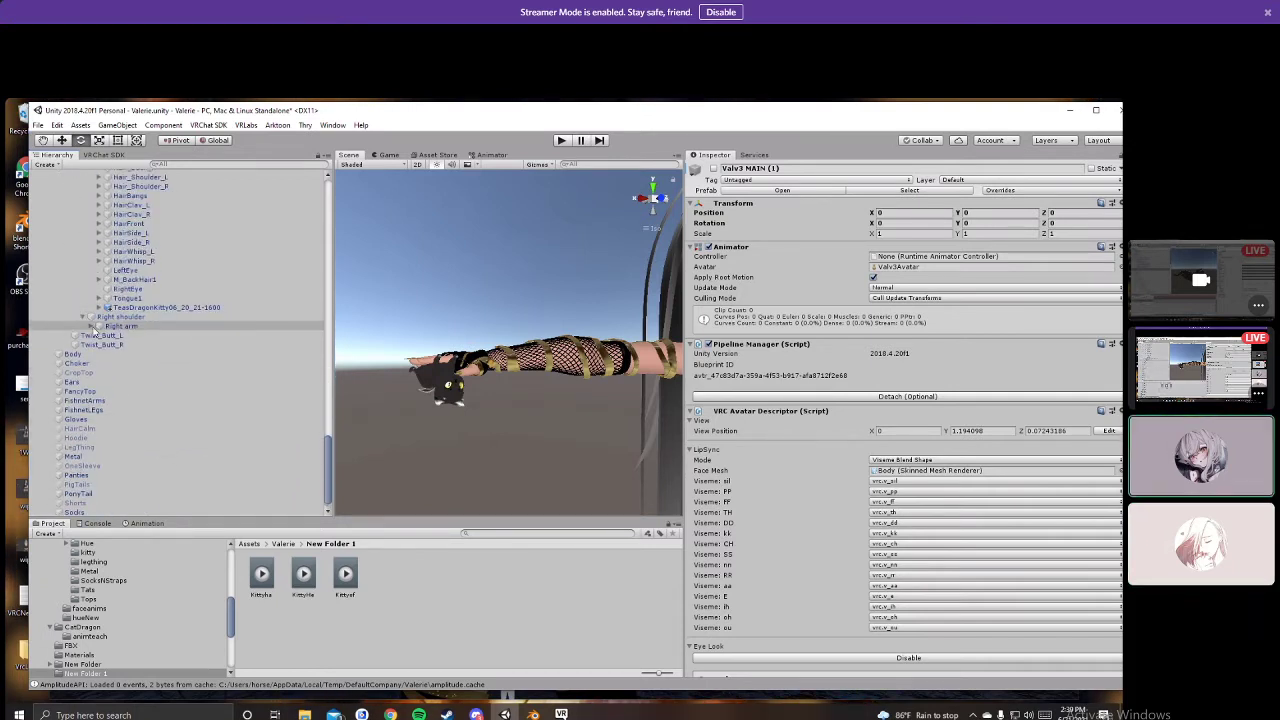
click(90, 326)
click(99, 335)
click(107, 344)
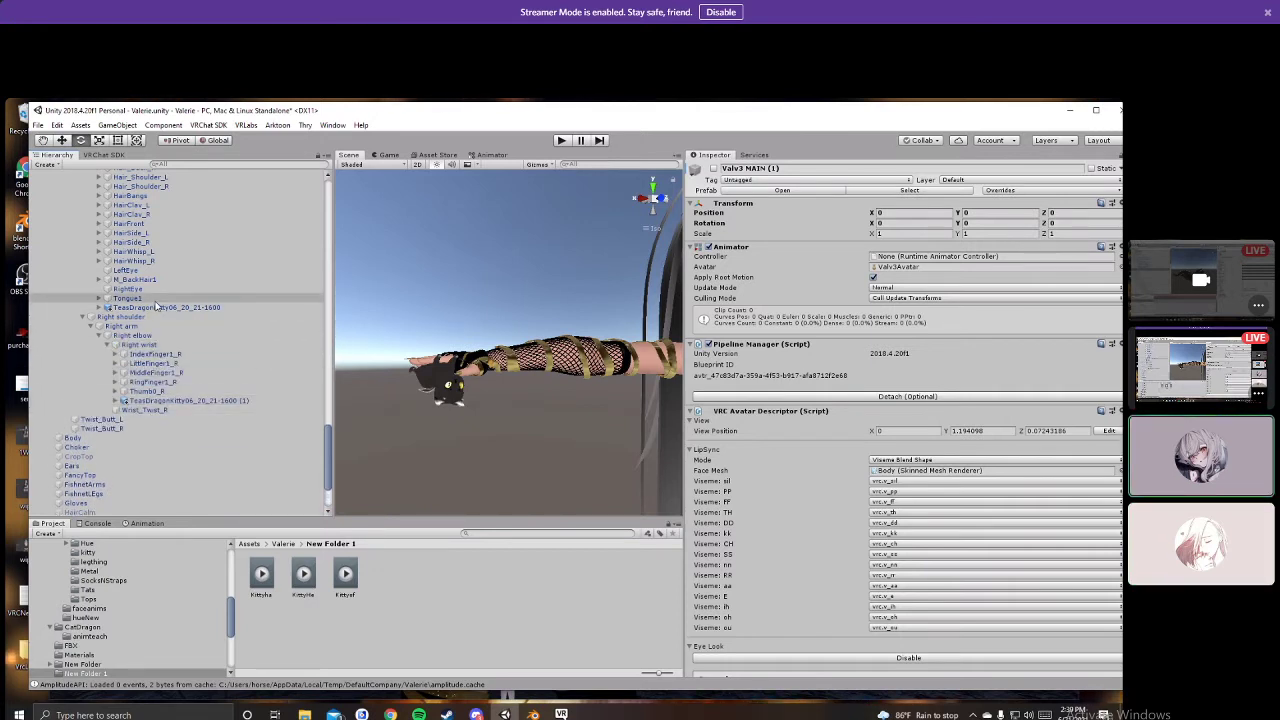
key(f)
middle_drag(450, 400, 545, 335)
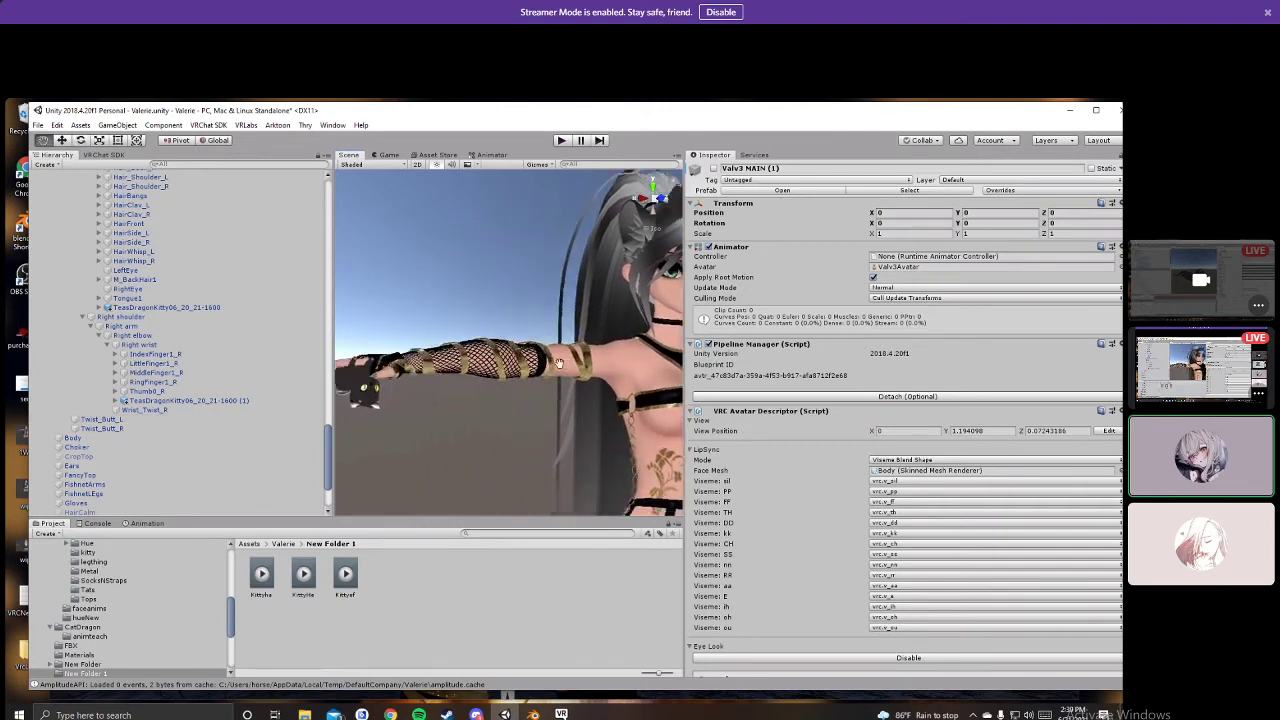
right_drag(545, 335, 465, 380)
middle_drag(465, 380, 508, 371)
right_drag(508, 371, 515, 366)
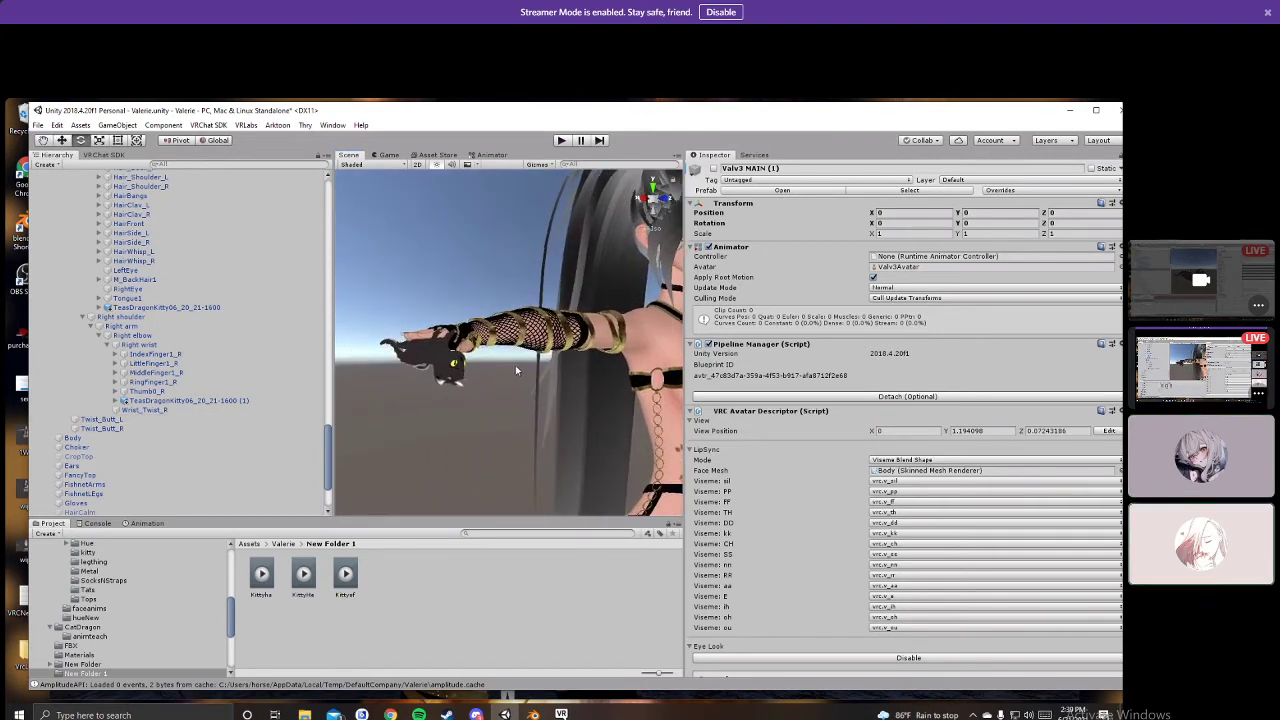
middle_drag(515, 366, 528, 386)
scroll(163, 380, up, 12)
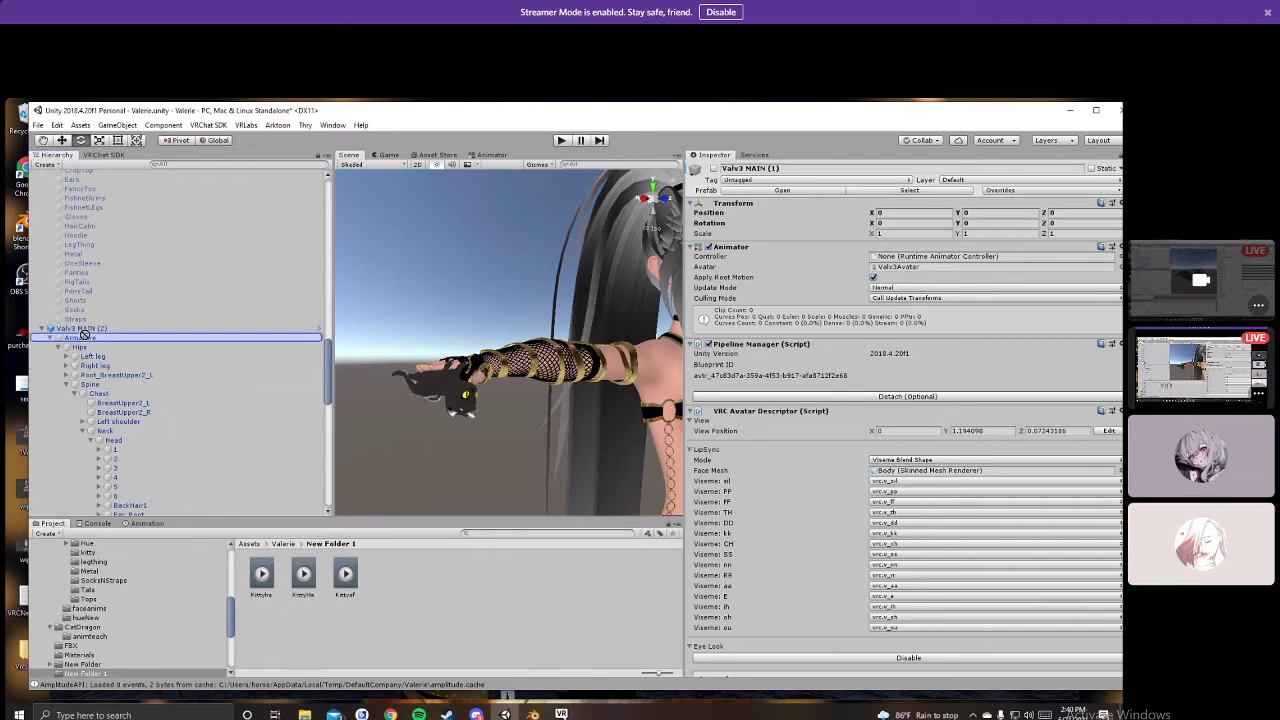
Step: Drag three kitty clips onto Valv3 MAIN (2) to generate its animator controller
drag(178, 456, 112, 311)
drag(303, 575, 91, 292)
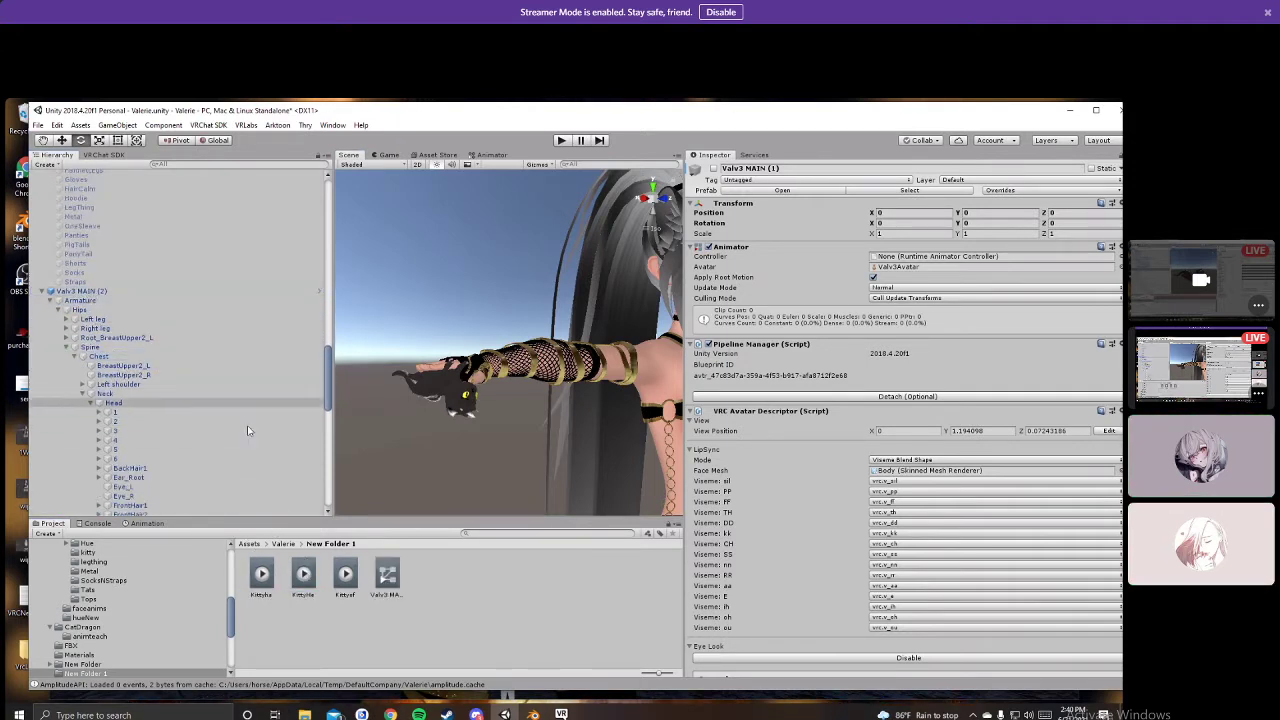
drag(345, 575, 106, 292)
Step: Open the Animation window for Valv3 MAIN (2), briefly toggling recording, then return to Project
click(147, 523)
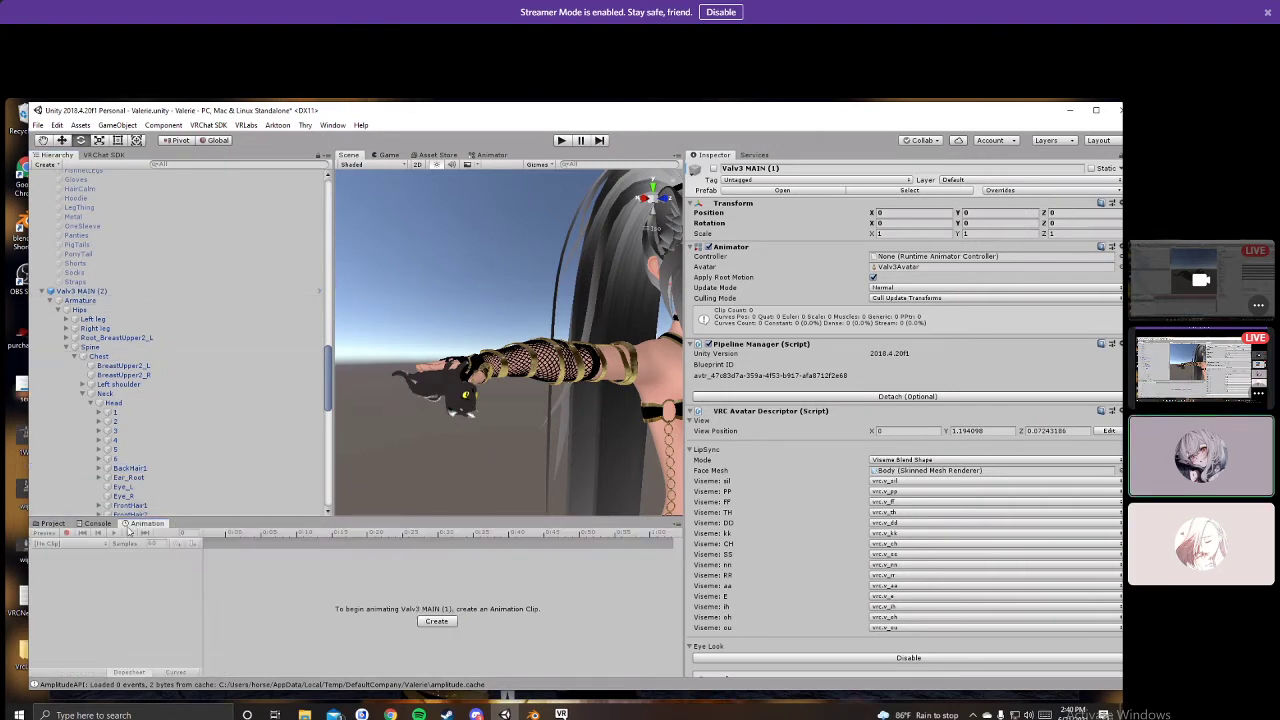
click(81, 291)
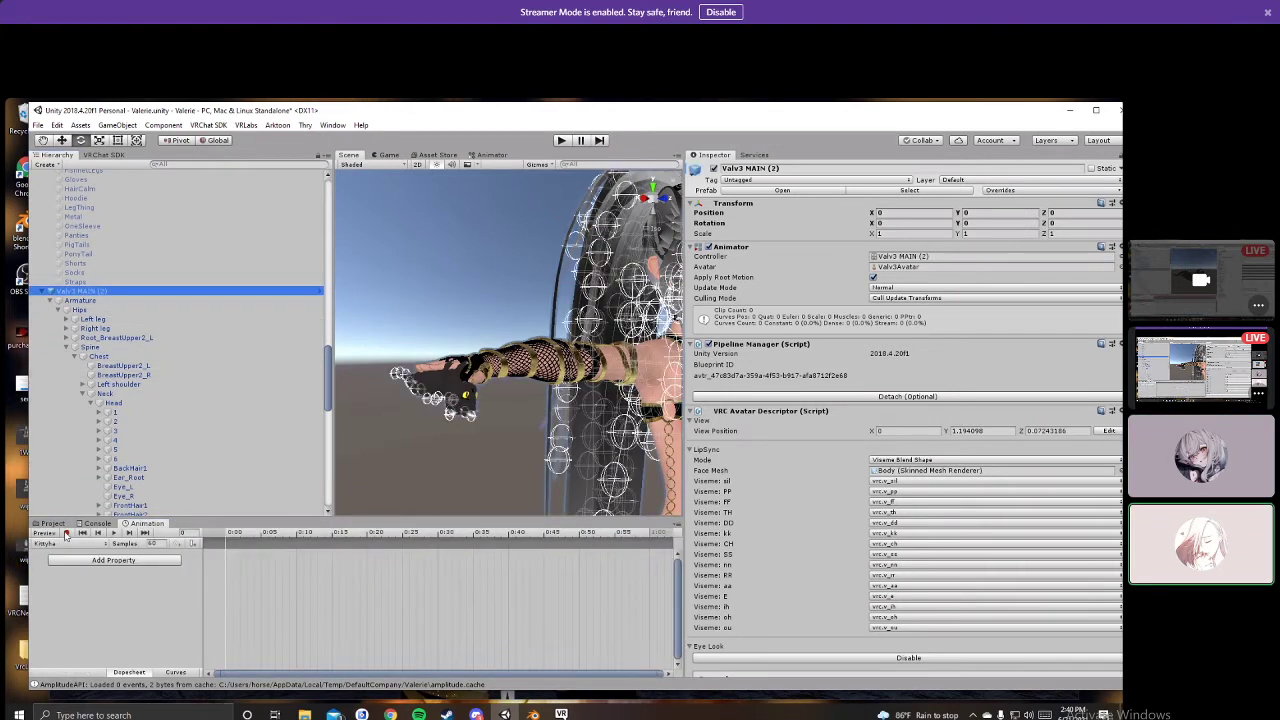
click(67, 533)
click(97, 523)
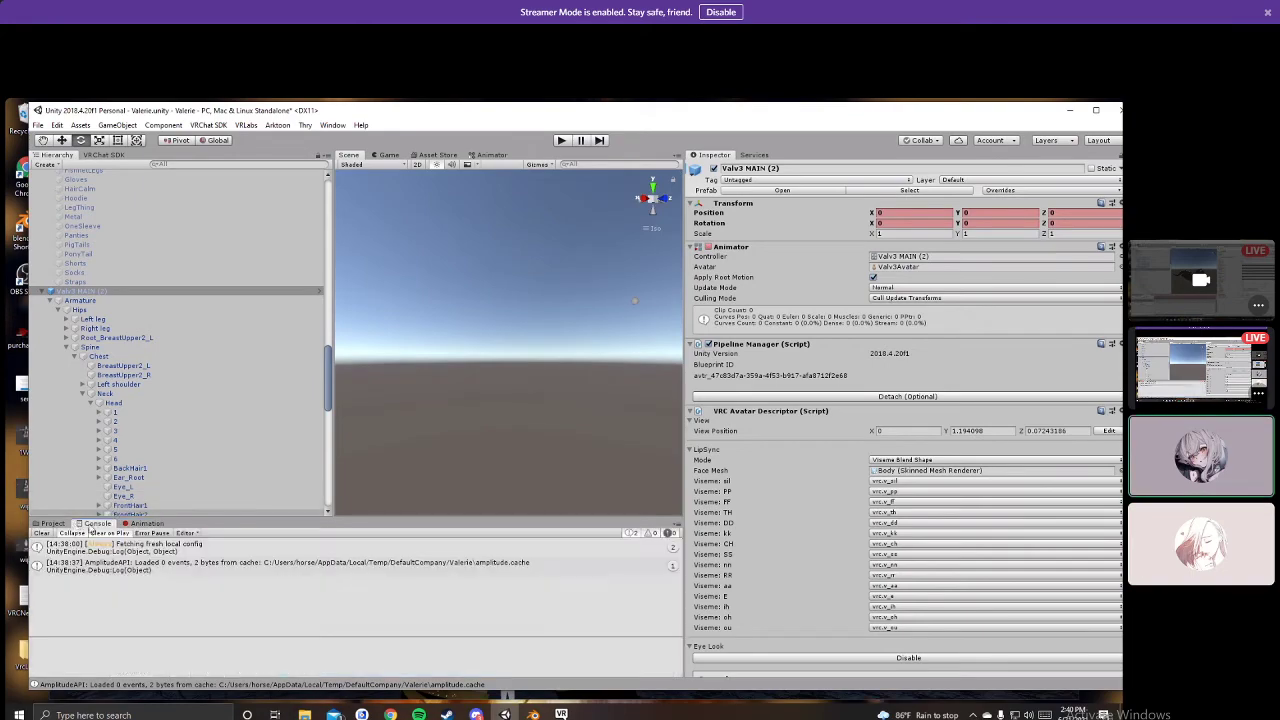
click(52, 523)
Step: Orbit and pan the Scene view around the avatar's head, torso and hand to locate the dragon kitty props
middle_drag(483, 350, 513, 271)
scroll(513, 271, up, 5)
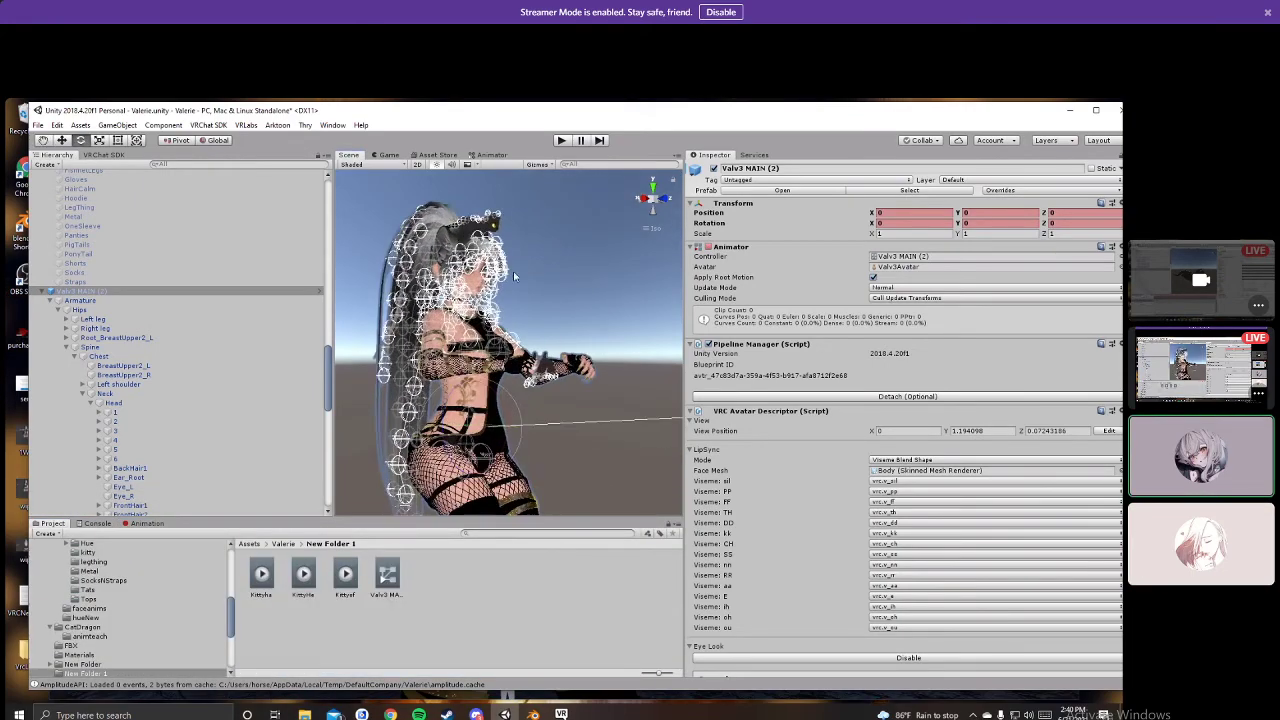
right_drag(513, 300, 474, 360)
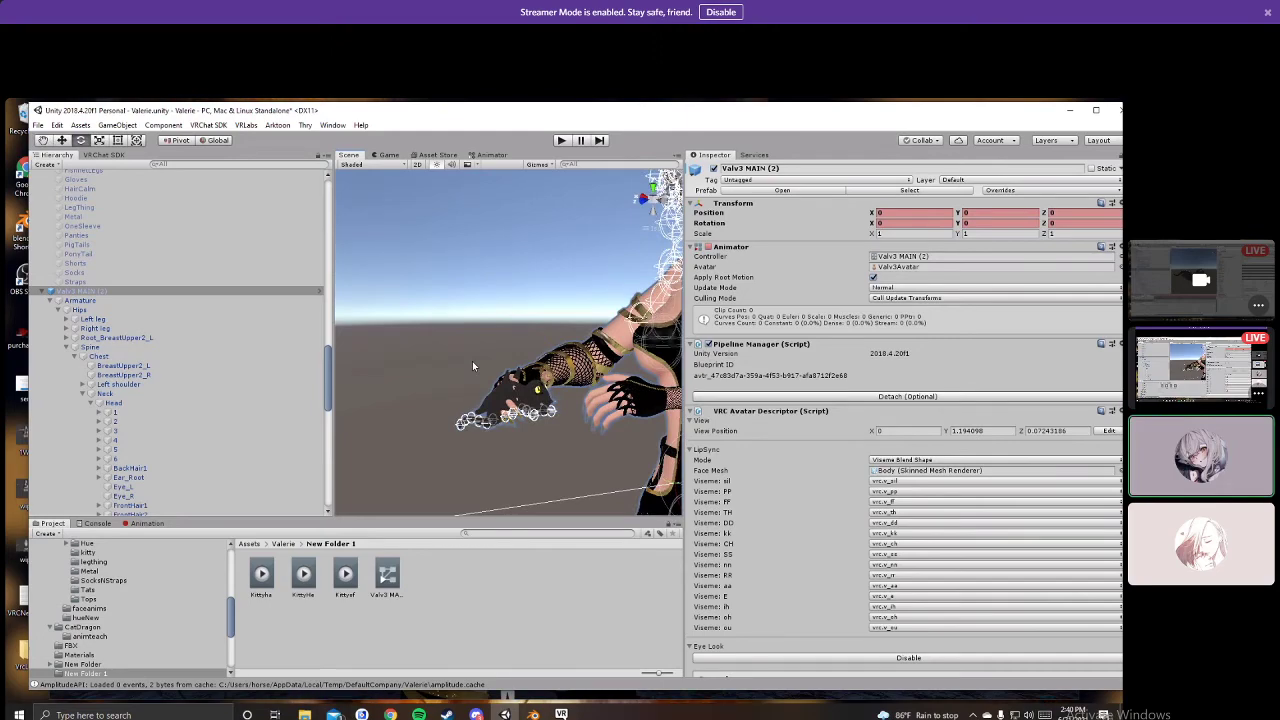
middle_drag(484, 351, 352, 426)
right_drag(352, 426, 530, 328)
middle_drag(530, 328, 512, 375)
middle_drag(521, 420, 531, 242)
right_drag(531, 242, 359, 447)
middle_drag(341, 479, 434, 417)
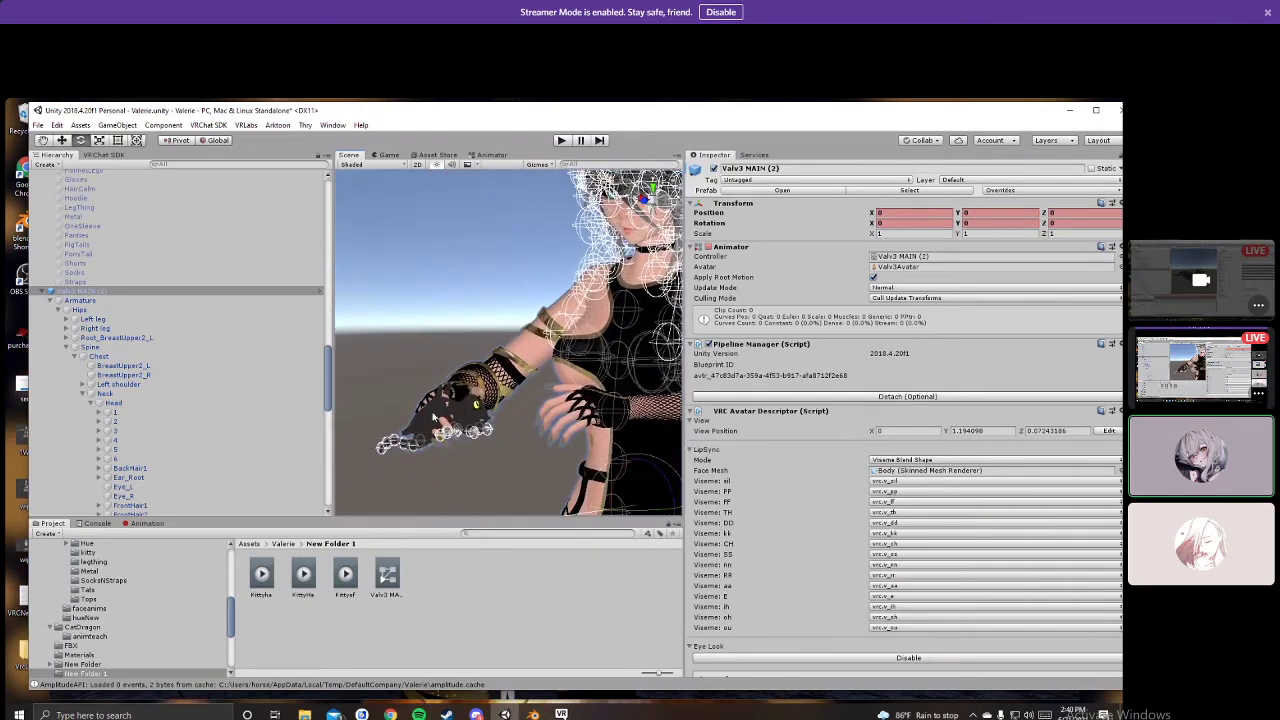
mouse_move(443, 365)
middle_down()
mouse_move(449, 431)
mouse_move(426, 347)
middle_up()
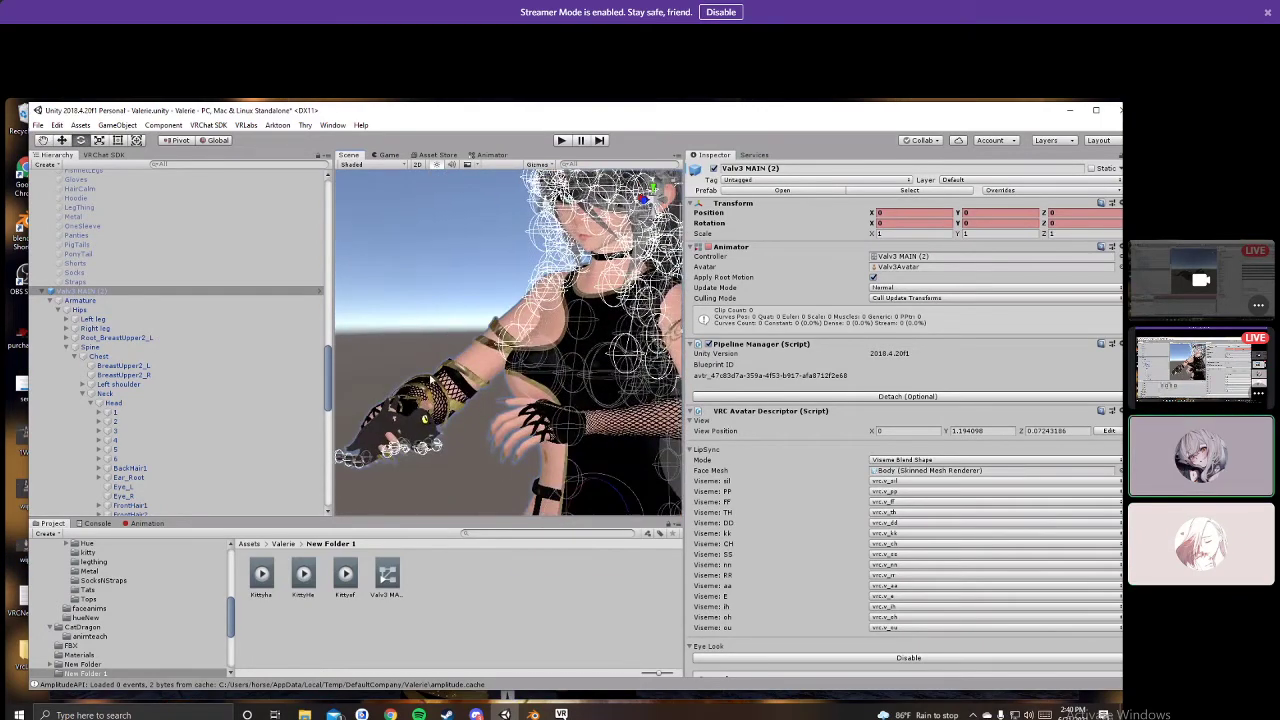
middle_drag(455, 404, 477, 249)
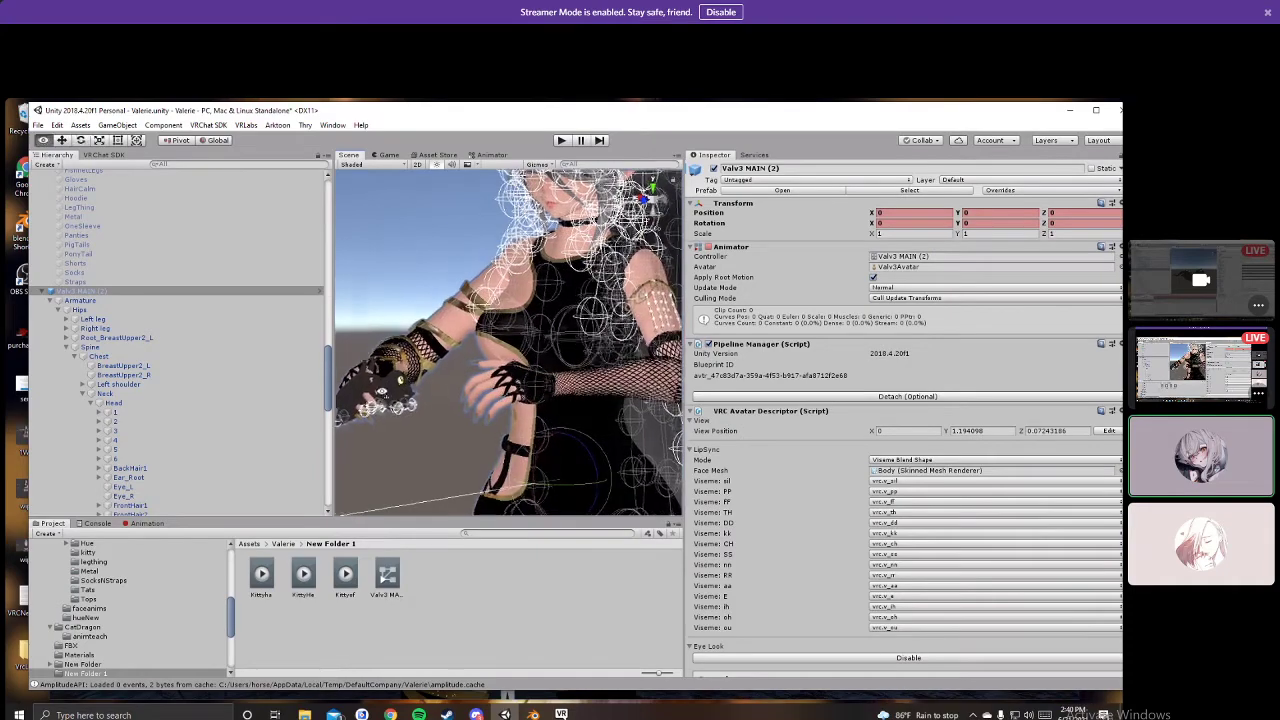
alt+drag(372, 330, 375, 390)
middle_drag(500, 270, 520, 385)
alt+drag(520, 385, 580, 360)
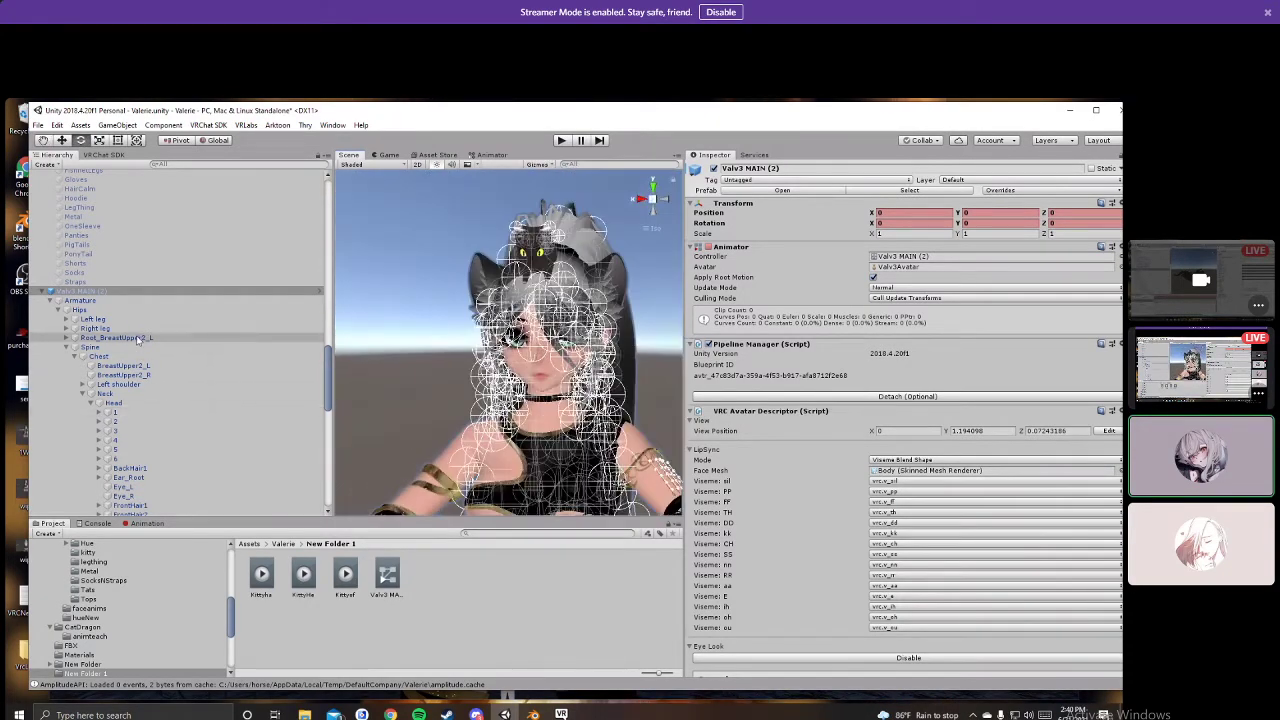
click(149, 523)
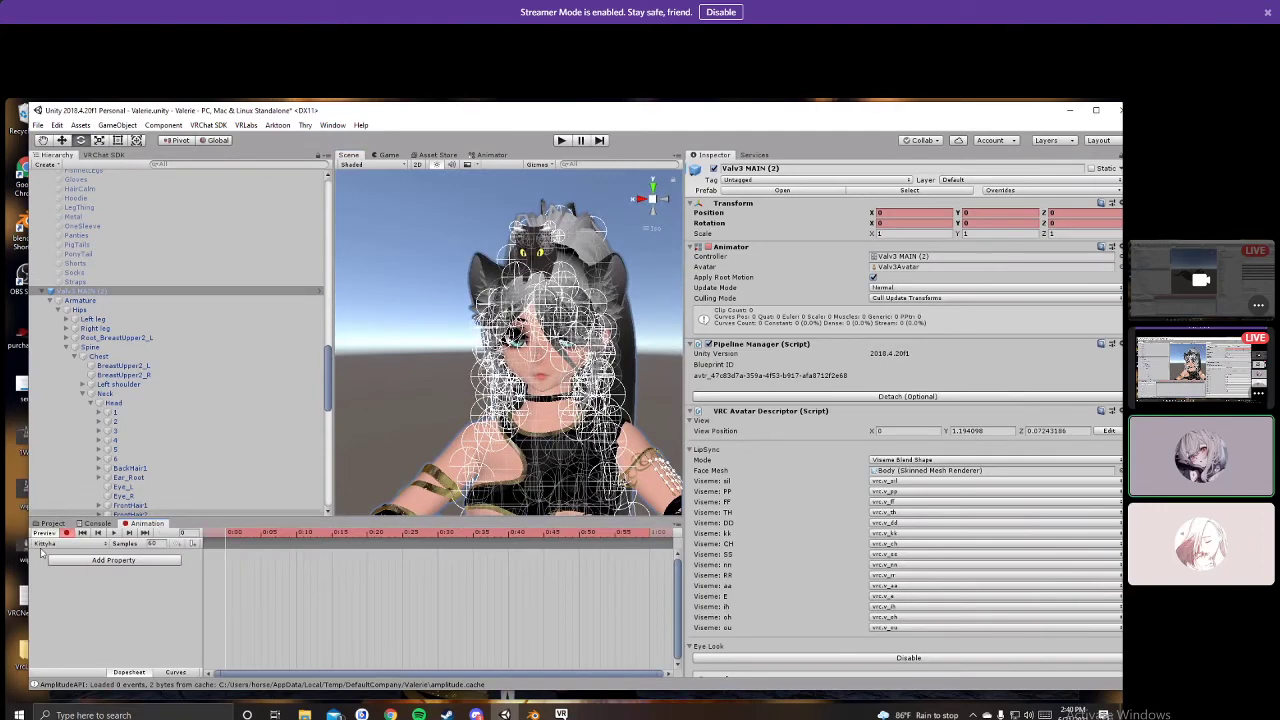
Step: Remove the Animator component from the first TeasDragonKitty06_20_21-1600 prop
scroll(118, 440, down, 4)
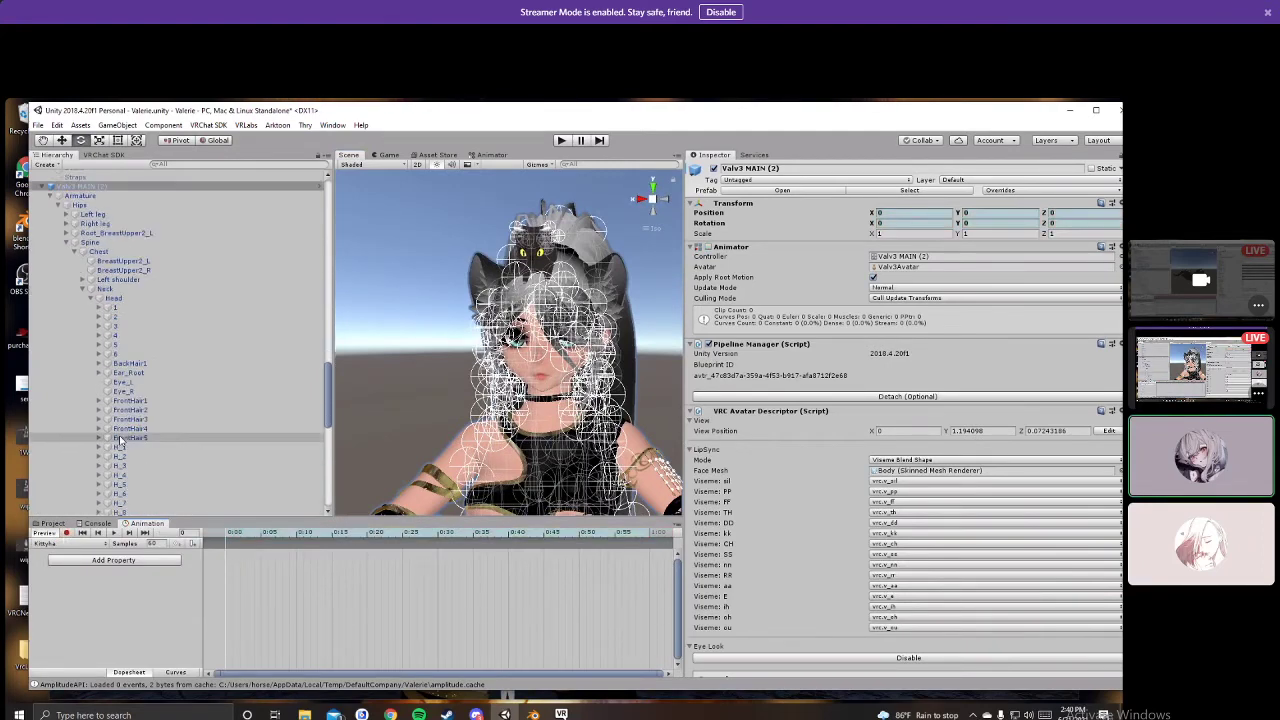
scroll(118, 440, down, 12)
double_click(160, 340)
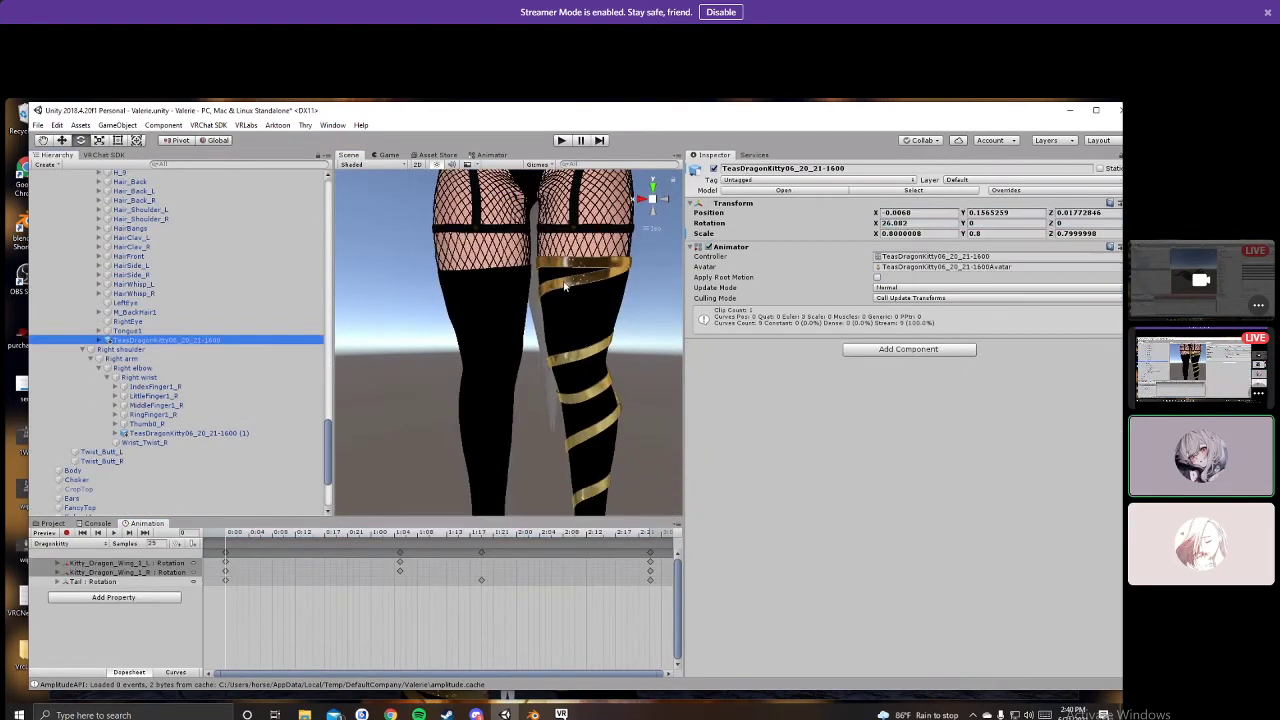
right_click(749, 247)
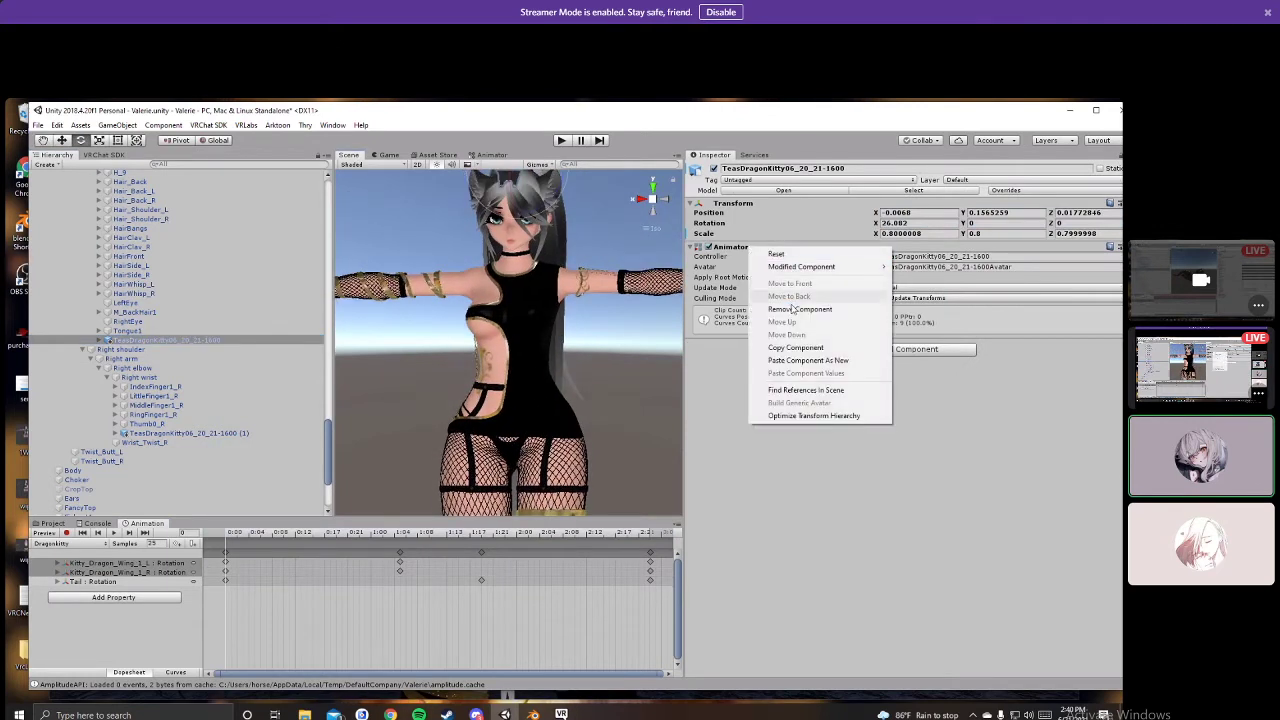
click(792, 310)
click(52, 523)
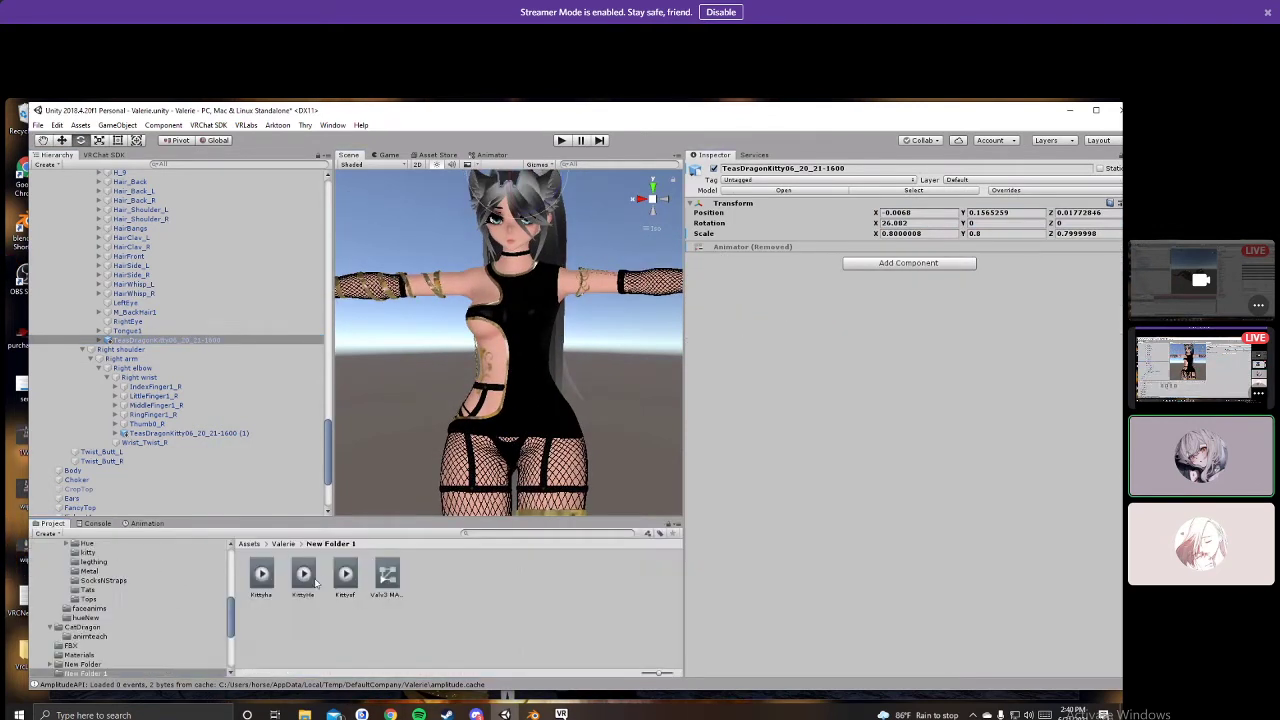
Step: Remove the Animator component from the second dragon kitty prop
scroll(150, 448, down, 1)
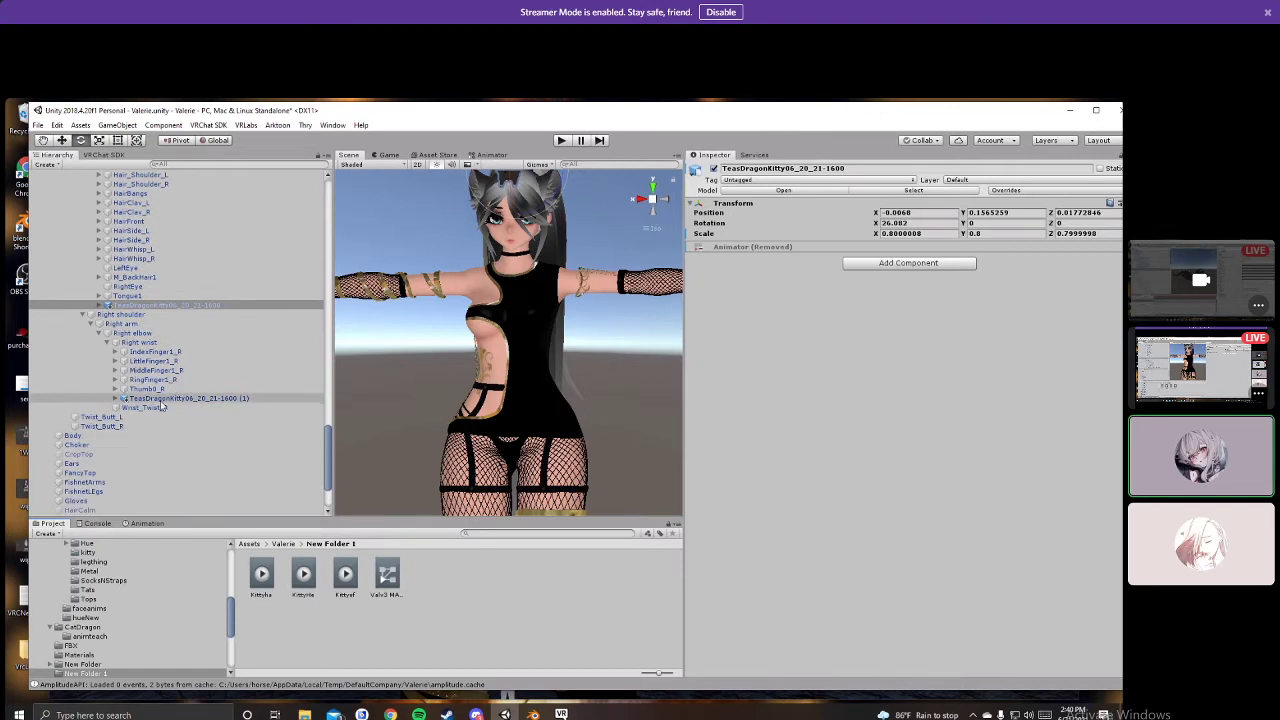
click(161, 400)
right_click(766, 247)
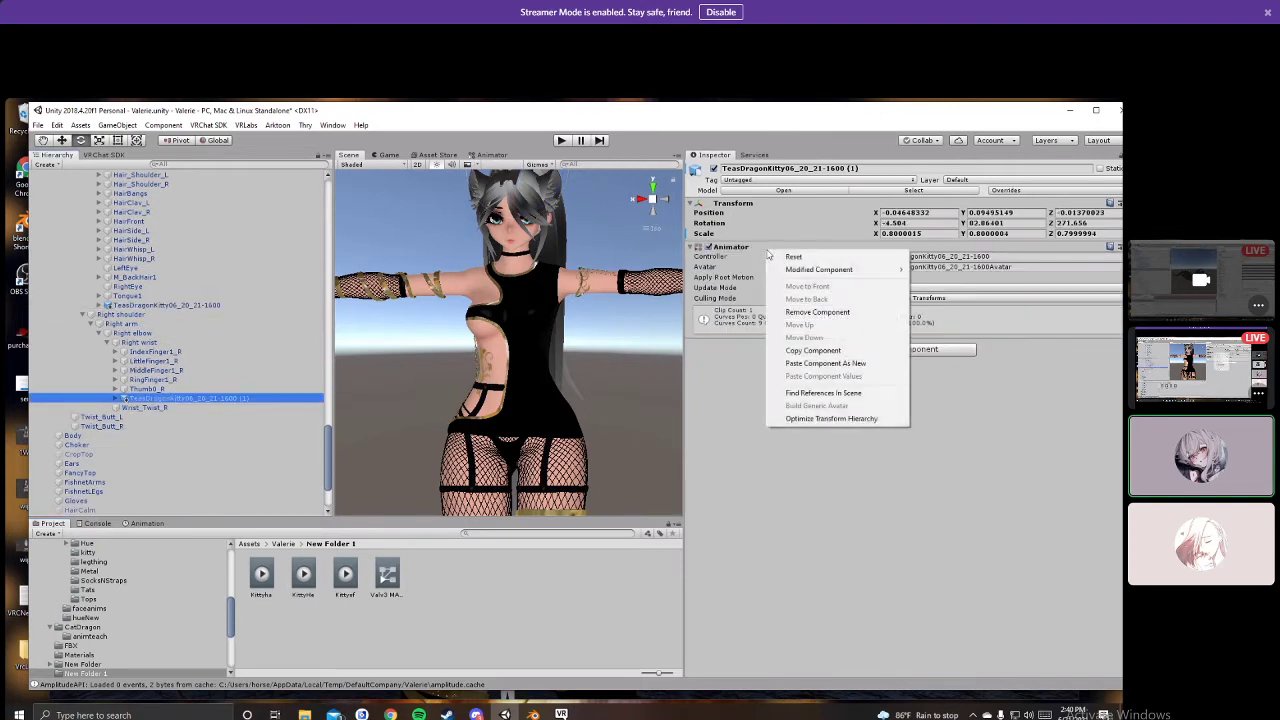
click(812, 312)
click(146, 523)
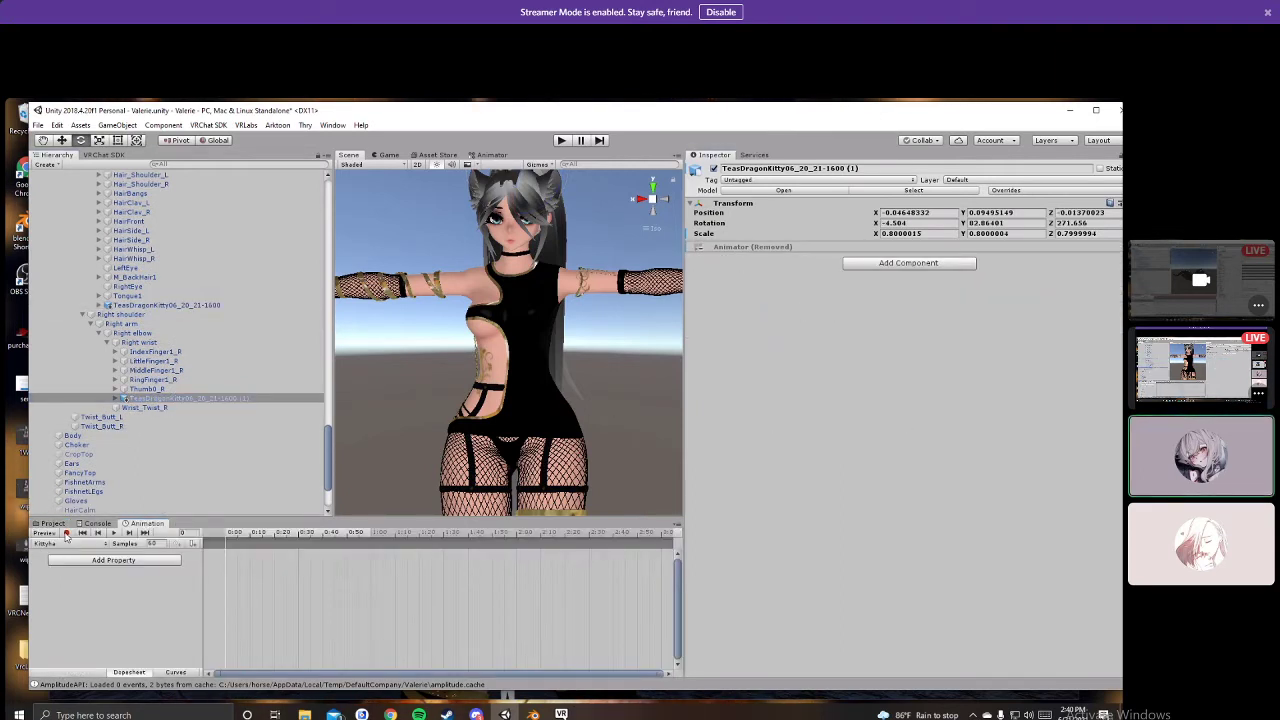
Step: With recording on in Kittyha, switch off the head and hand dragon kitty props
scroll(118, 442, up, 2)
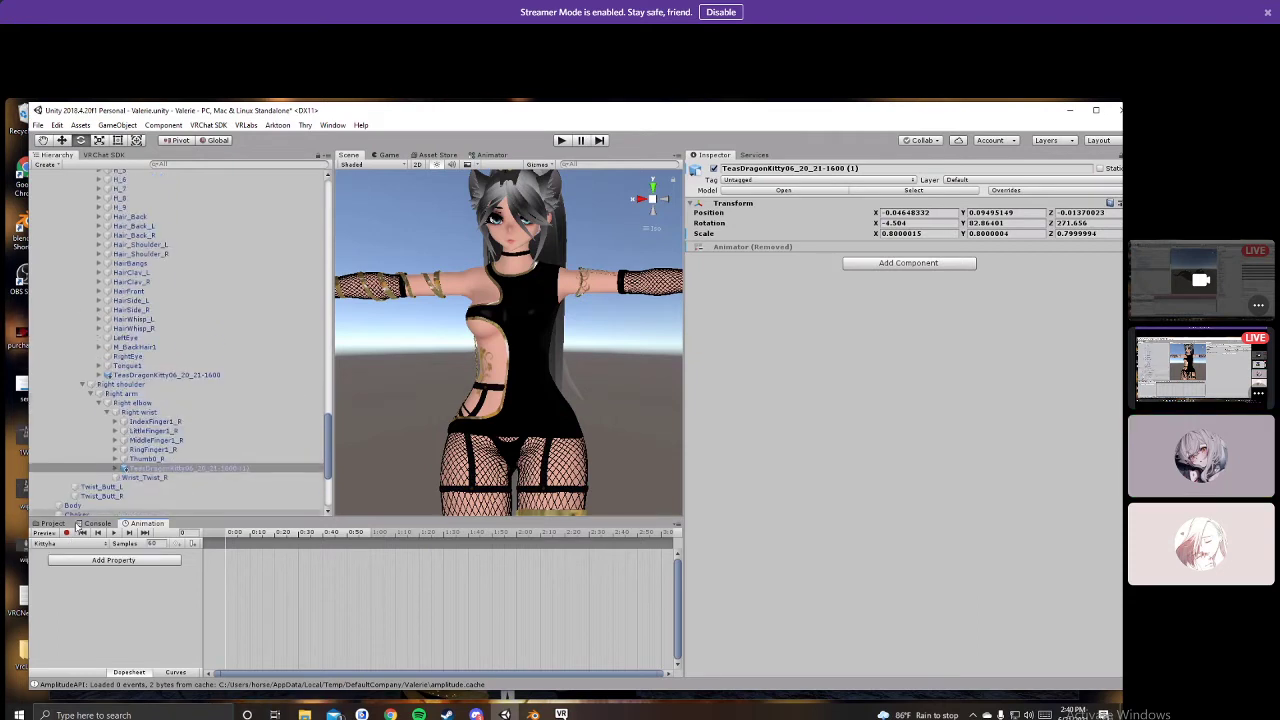
double_click(215, 373)
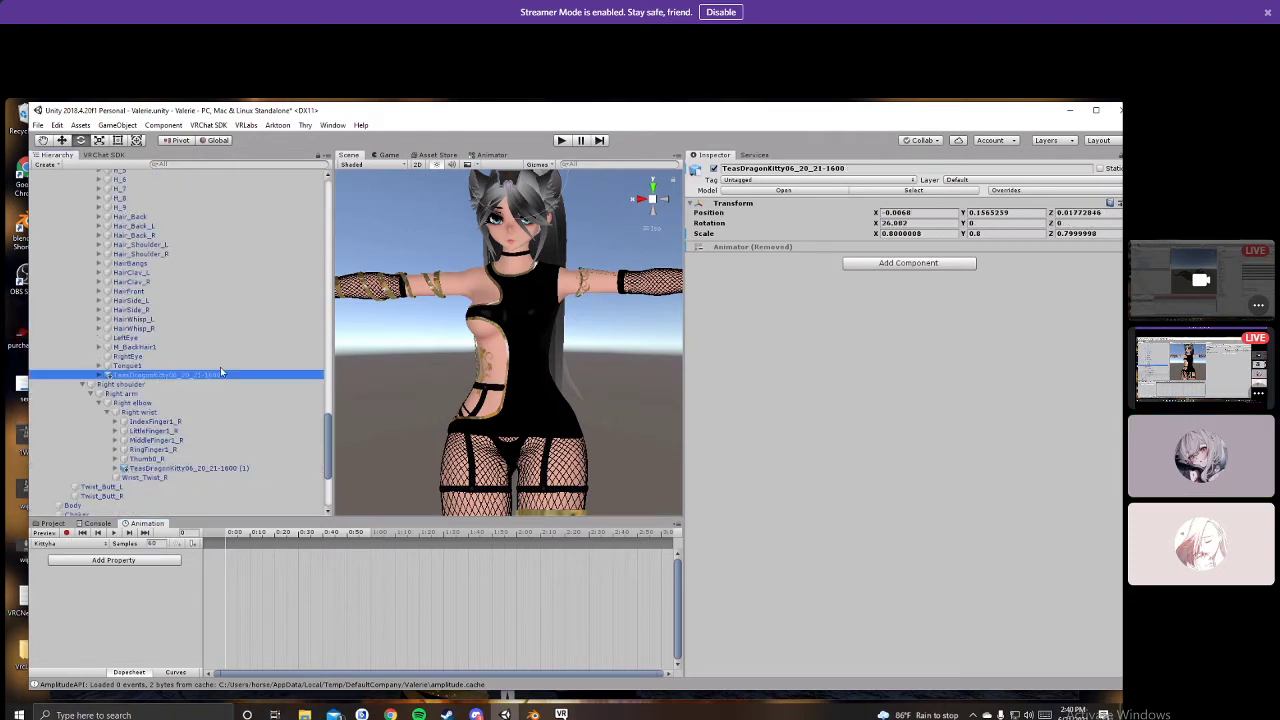
click(714, 169)
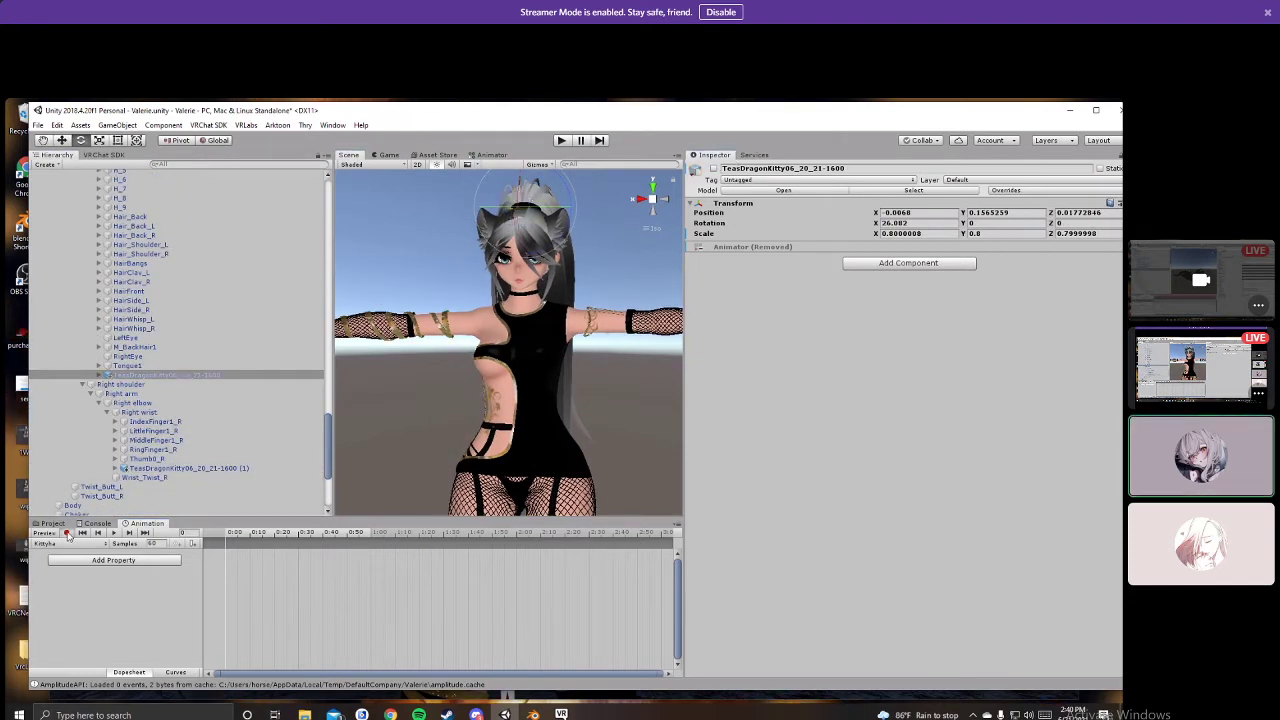
click(67, 533)
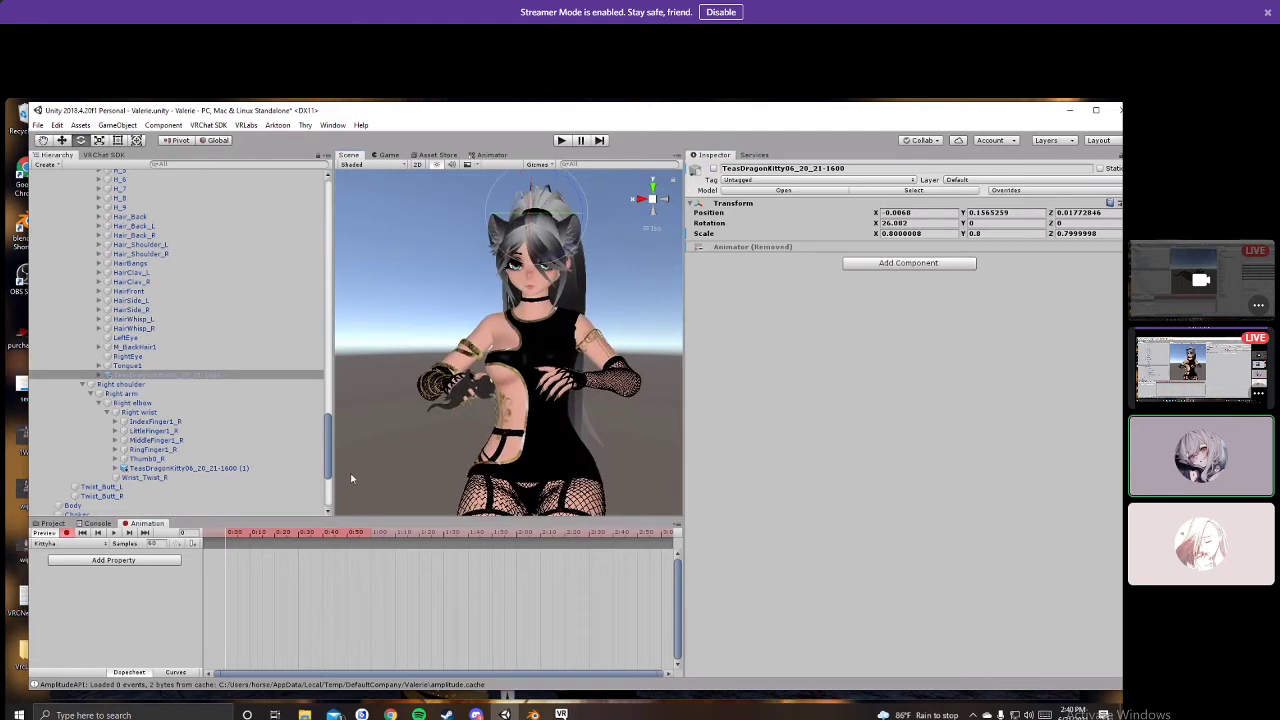
click(185, 468)
click(713, 170)
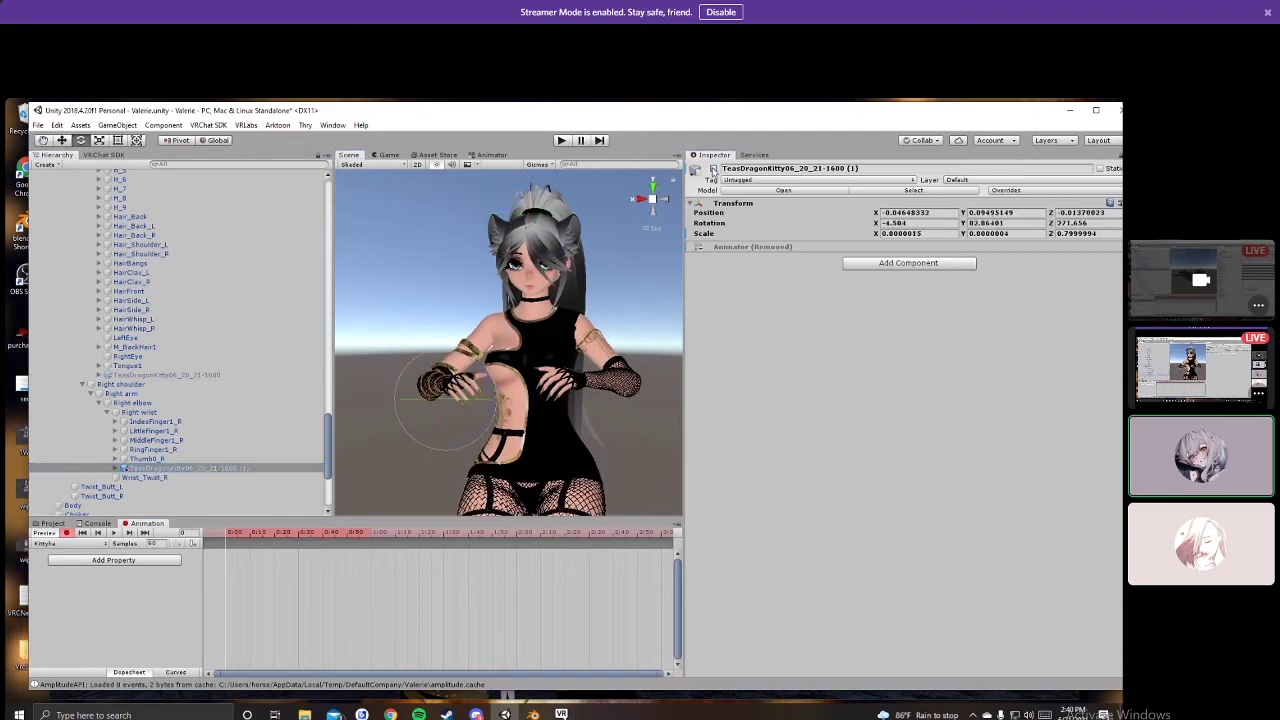
Step: Turn the head's dragon kitty back on, select the keyframes and move the playhead to frame 1
click(165, 374)
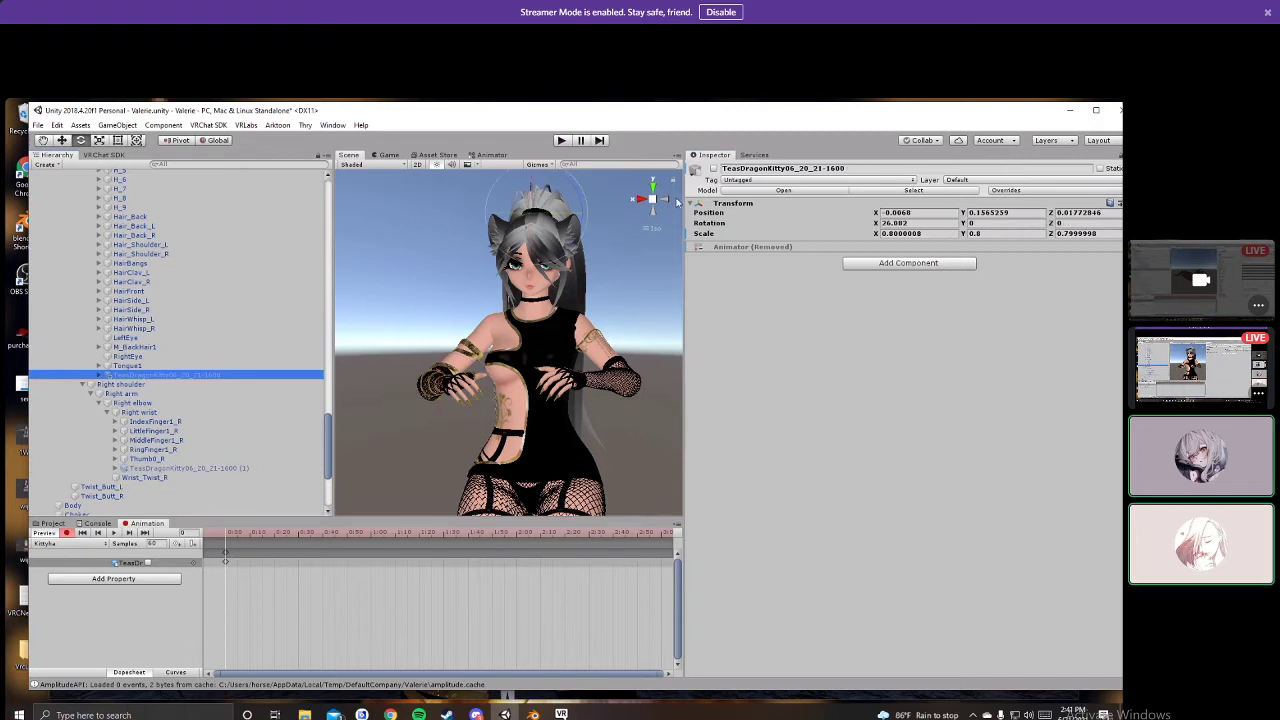
click(713, 169)
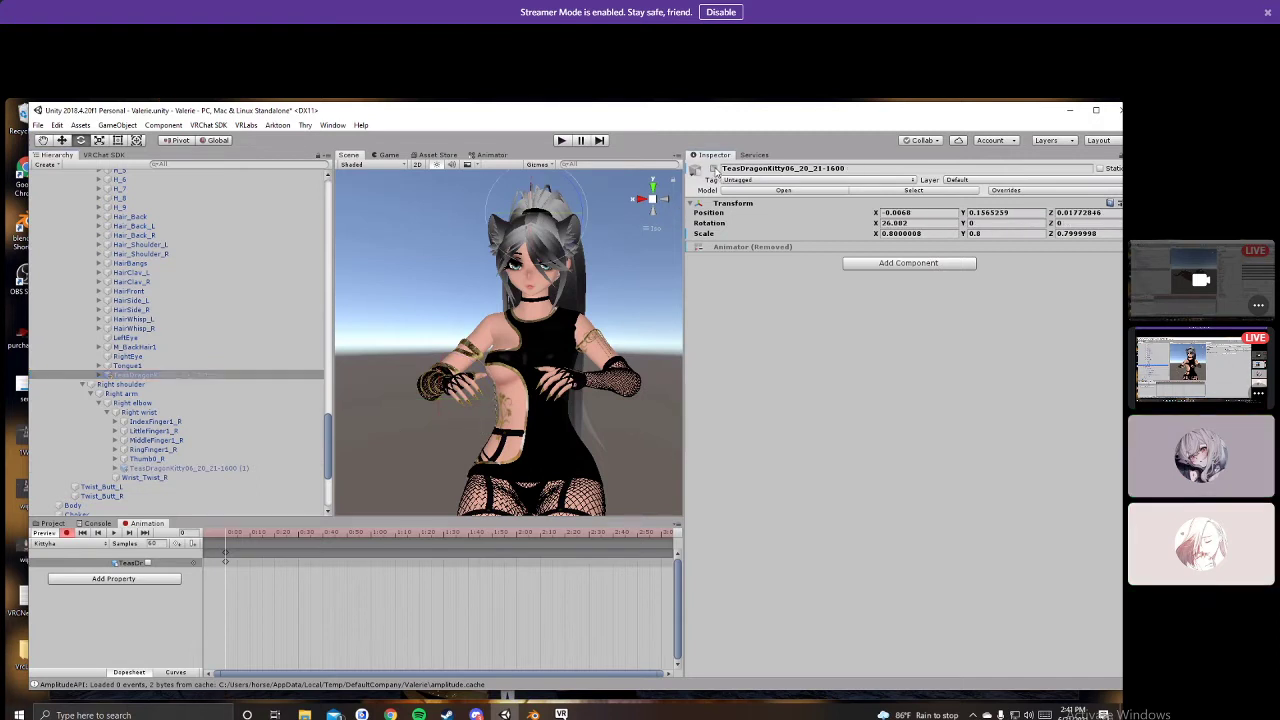
click(226, 553)
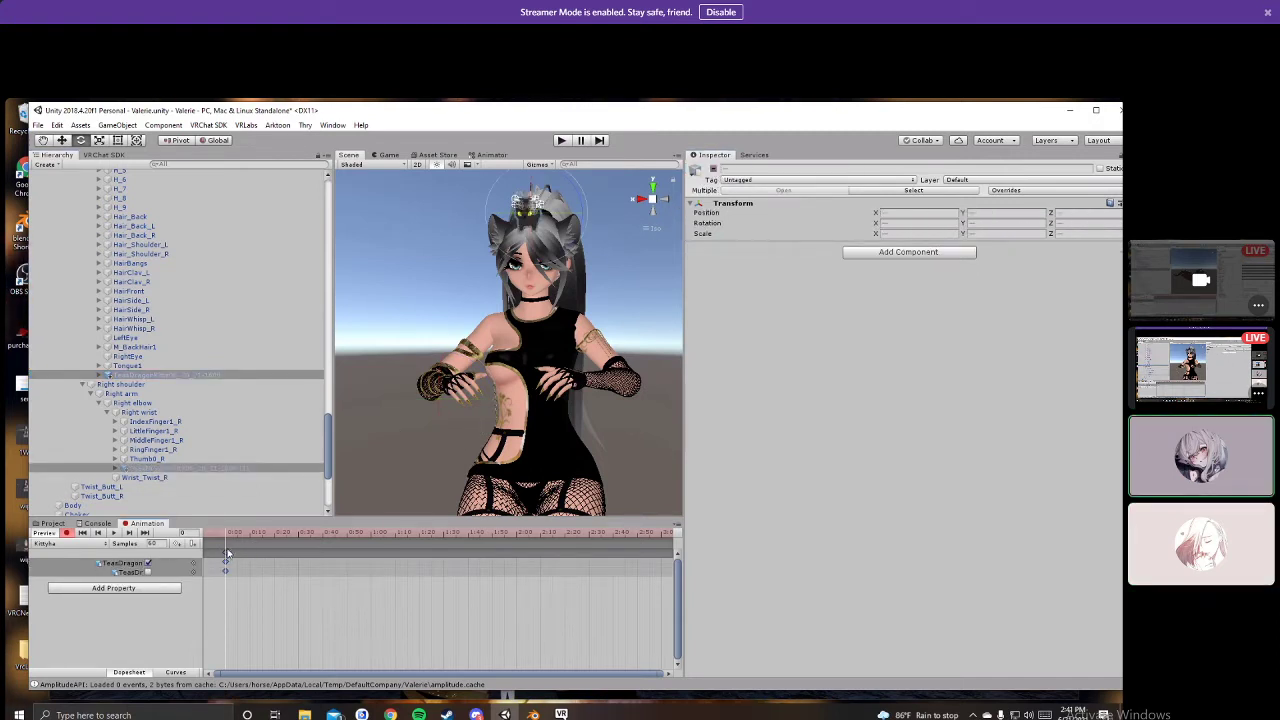
scroll(230, 552, up, 3)
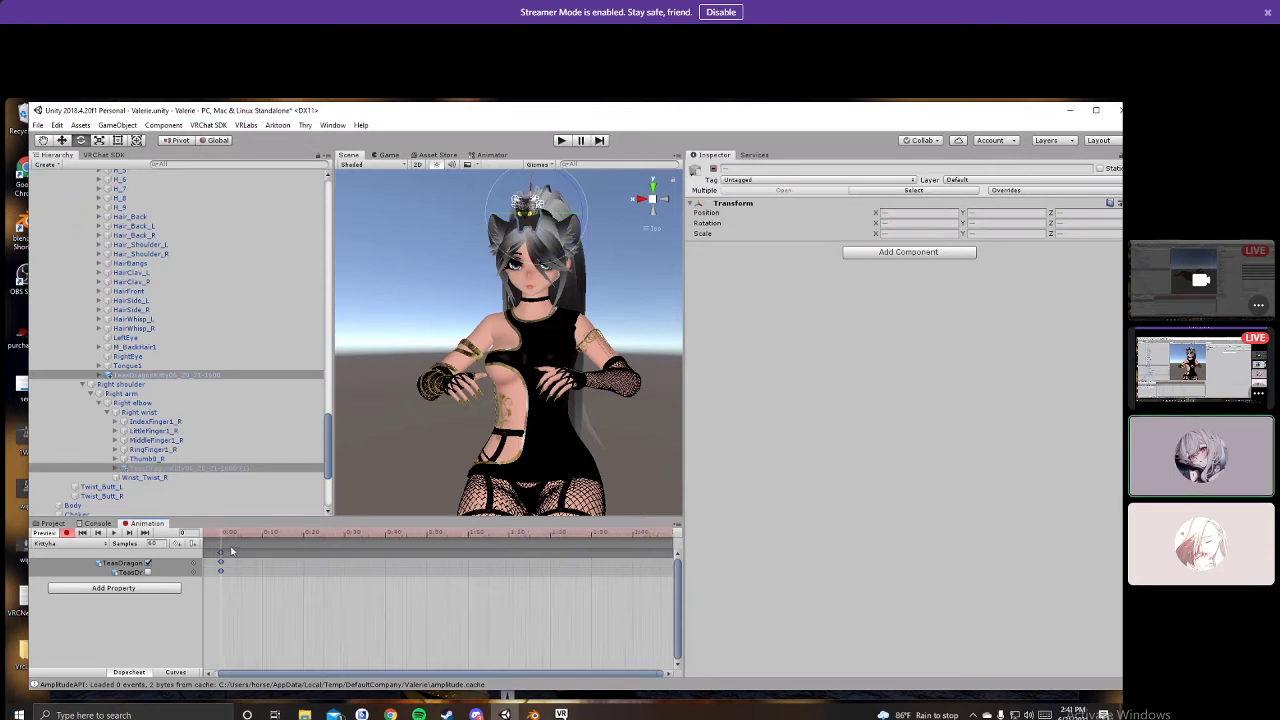
click(226, 538)
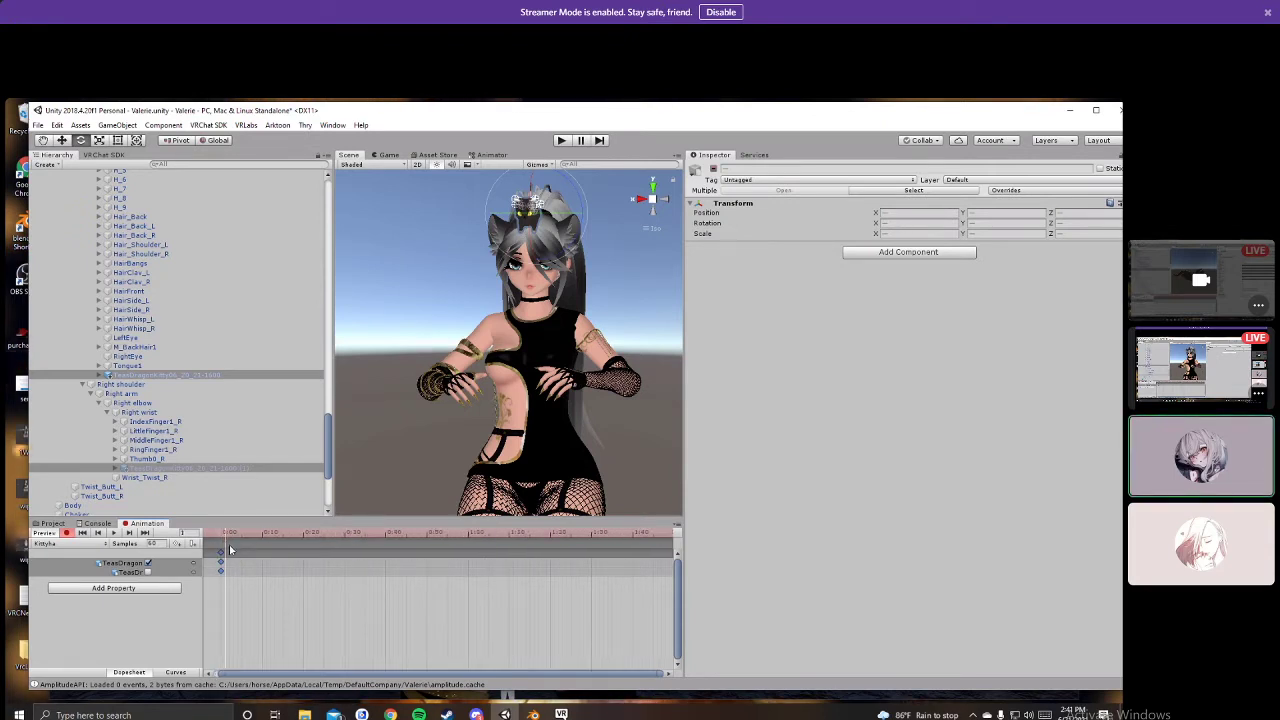
scroll(254, 640, up, 2)
scroll(240, 620, up, 2)
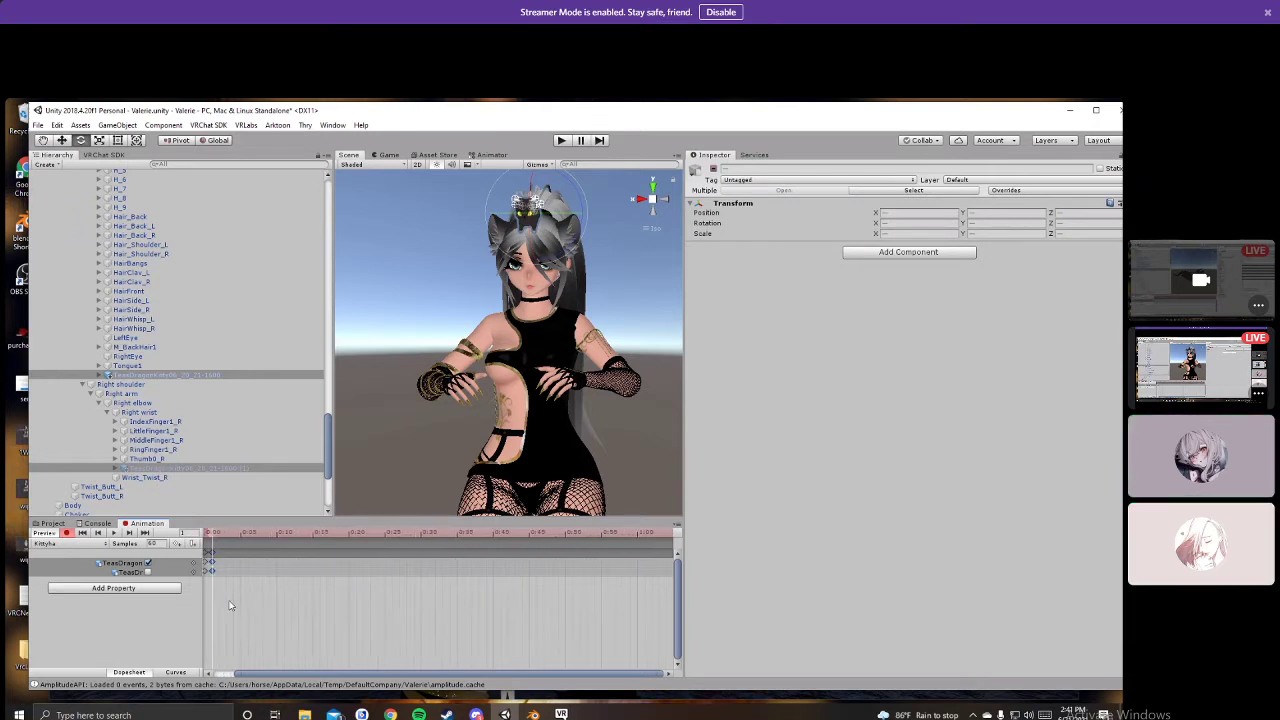
click(85, 546)
Step: Review the Kitty clips and drag Kittyhe onto a Hierarchy object, creating the Valv3 MAIN (2) animator controller
click(75, 566)
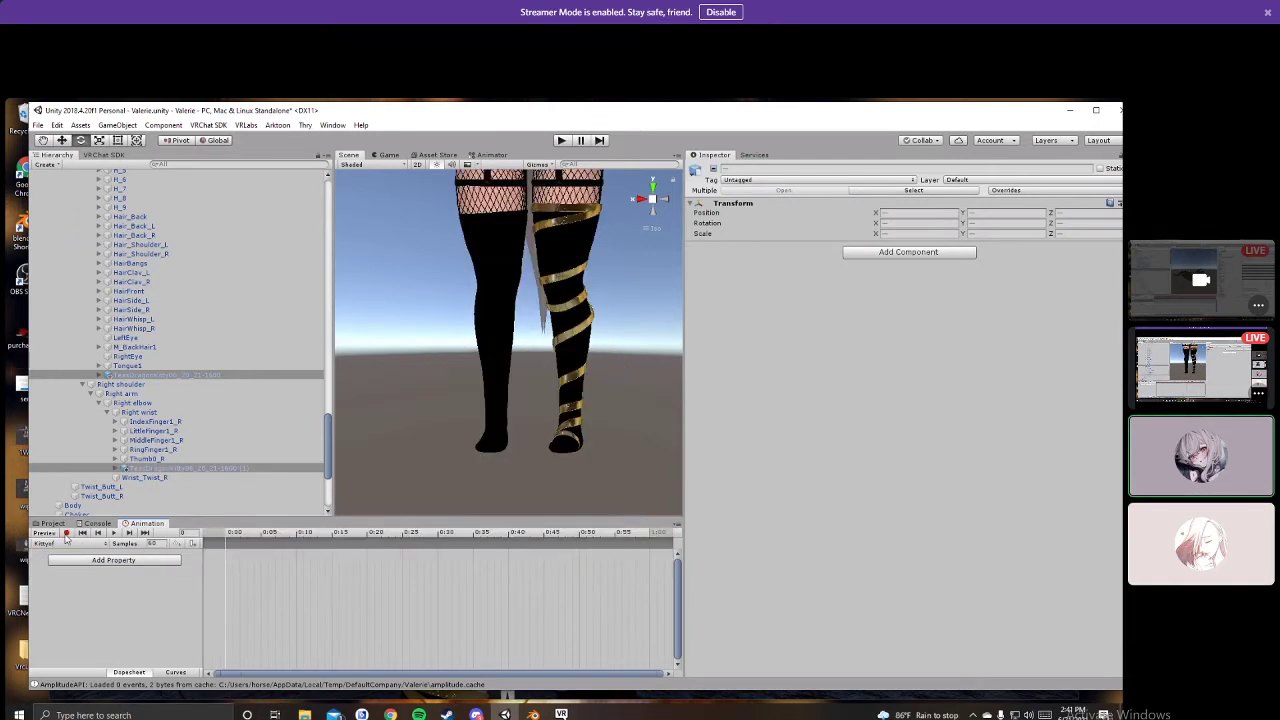
click(52, 523)
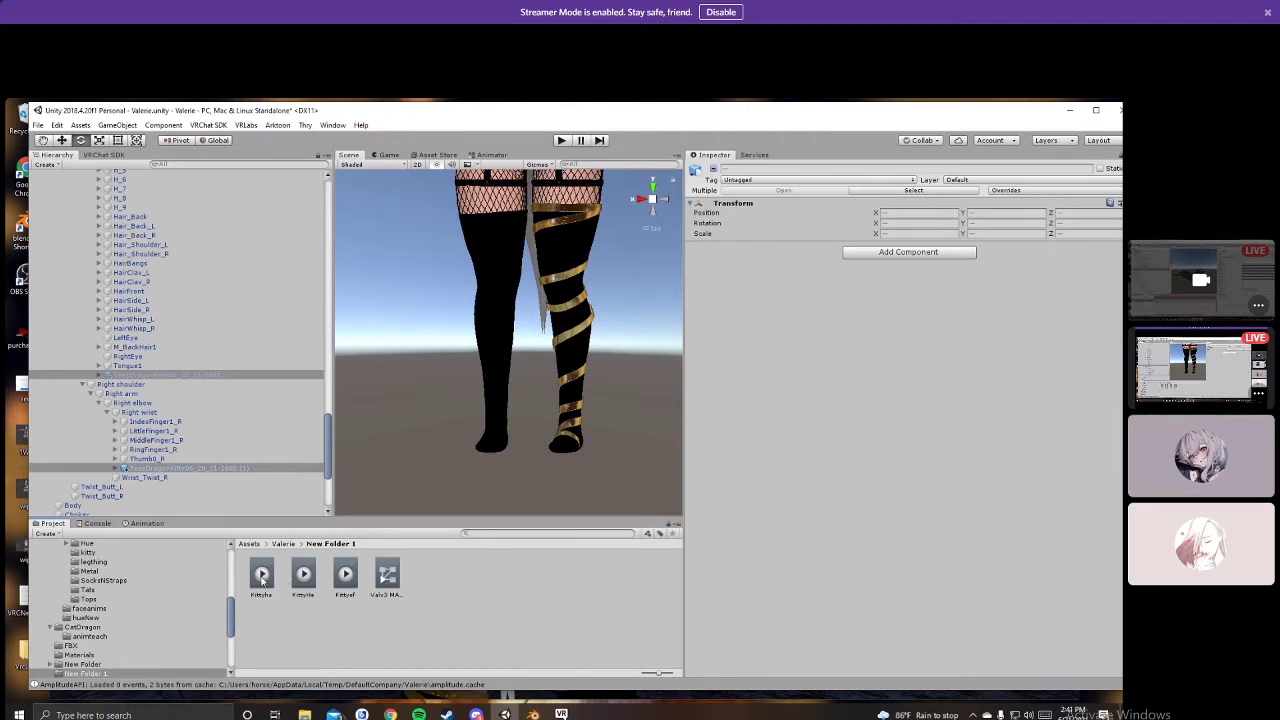
click(147, 523)
click(47, 543)
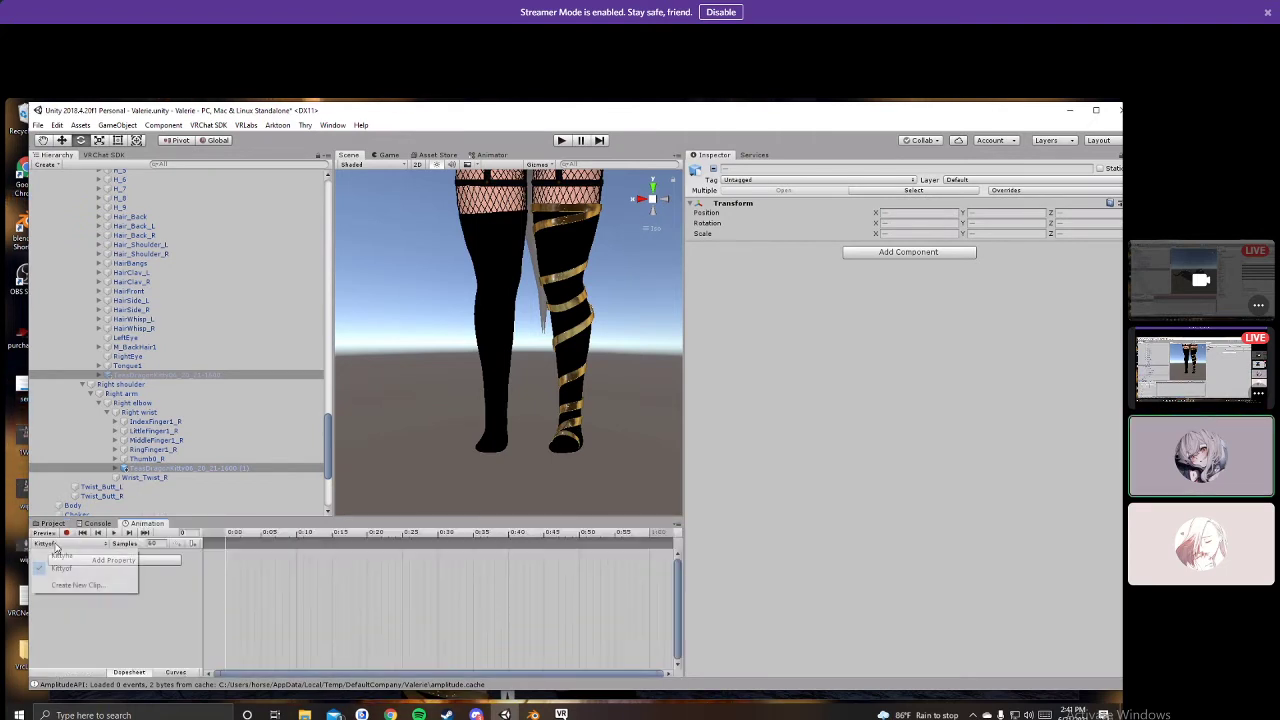
click(54, 528)
click(54, 526)
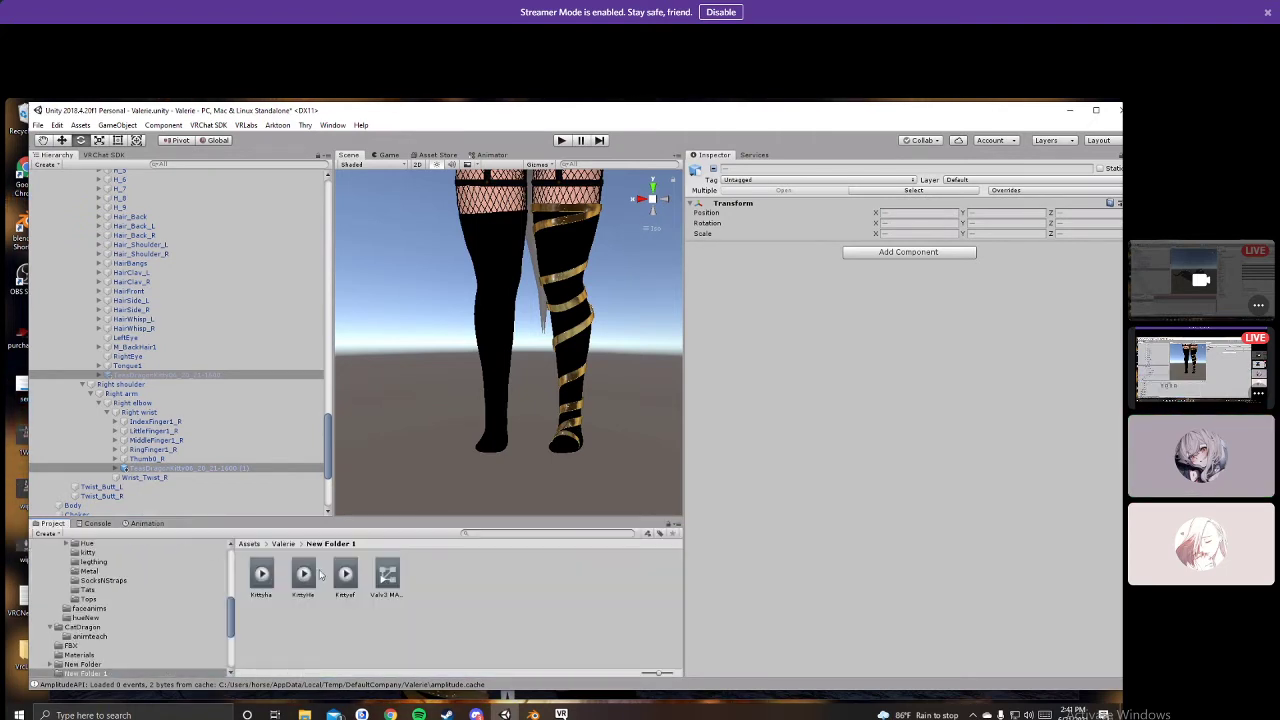
drag(320, 573, 148, 357)
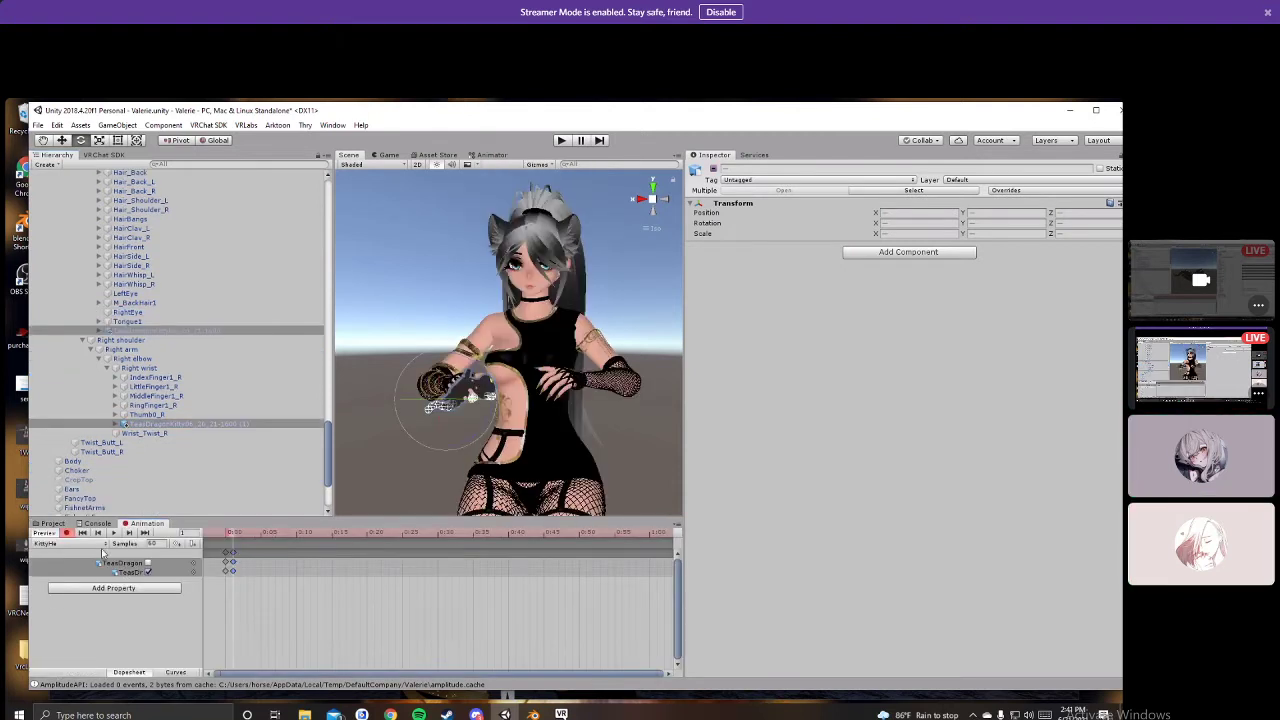
click(85, 544)
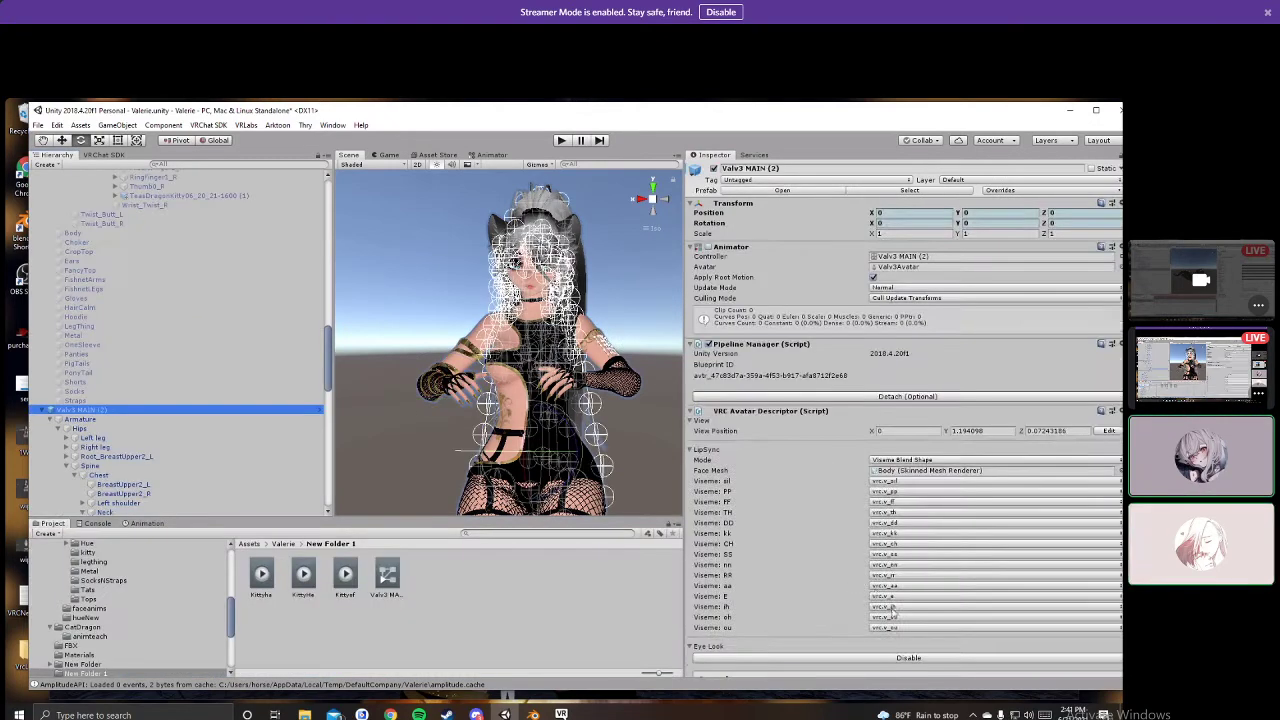
Step: Open the avatar's FXVal 3 FX controller in the Animator and show its parameters
scroll(880, 548, down, 10)
double_click(828, 546)
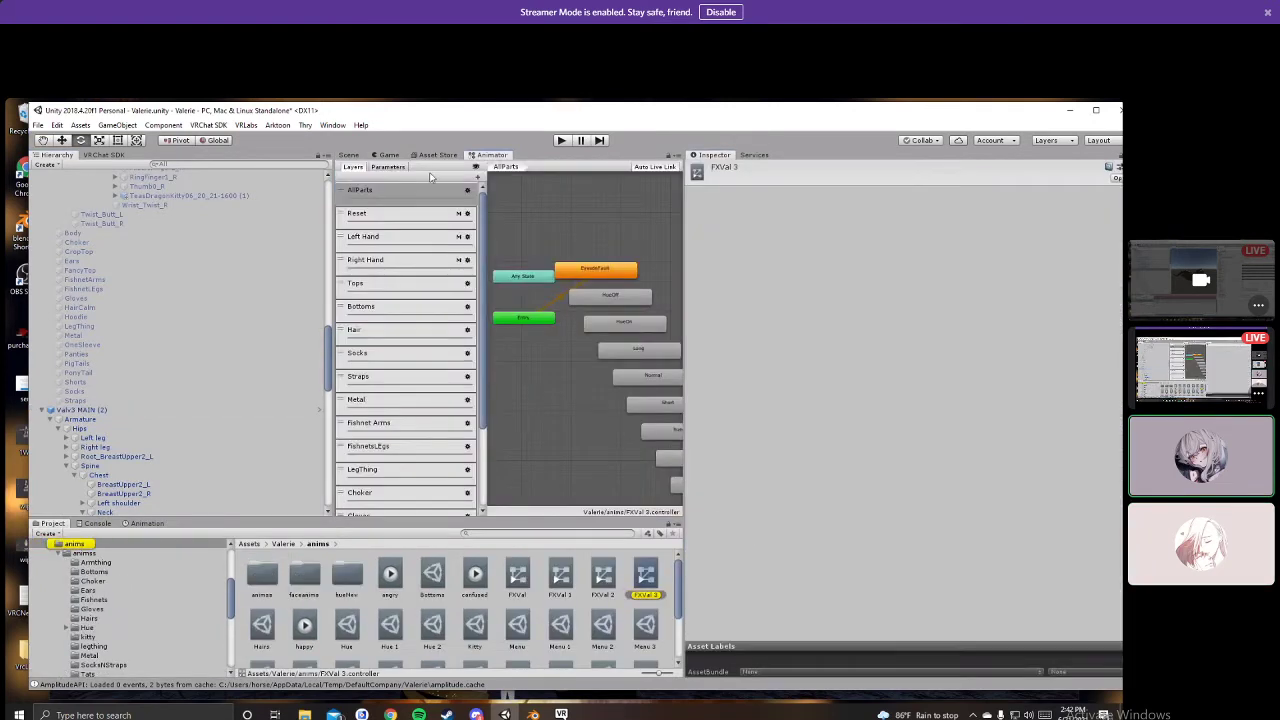
click(388, 166)
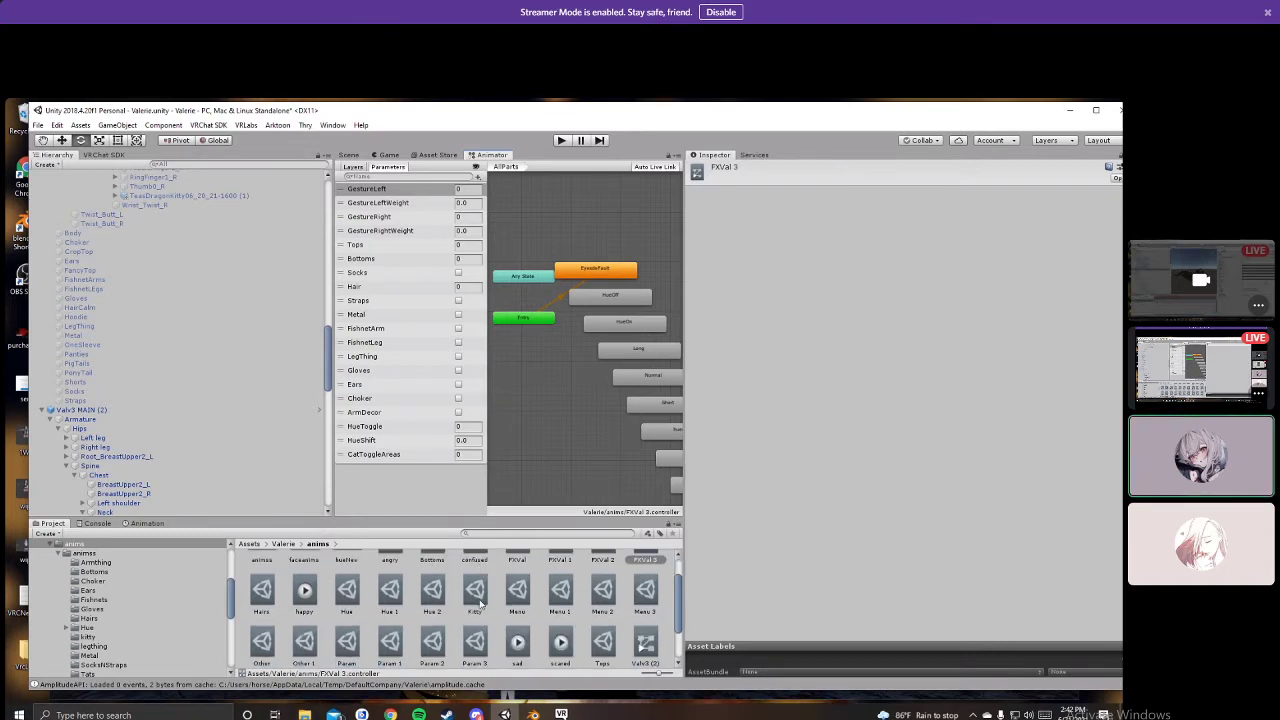
Step: Locate the Param 3 expression parameters from the avatar descriptor and compare them with FXVal 3
scroll(410, 583, down, 2)
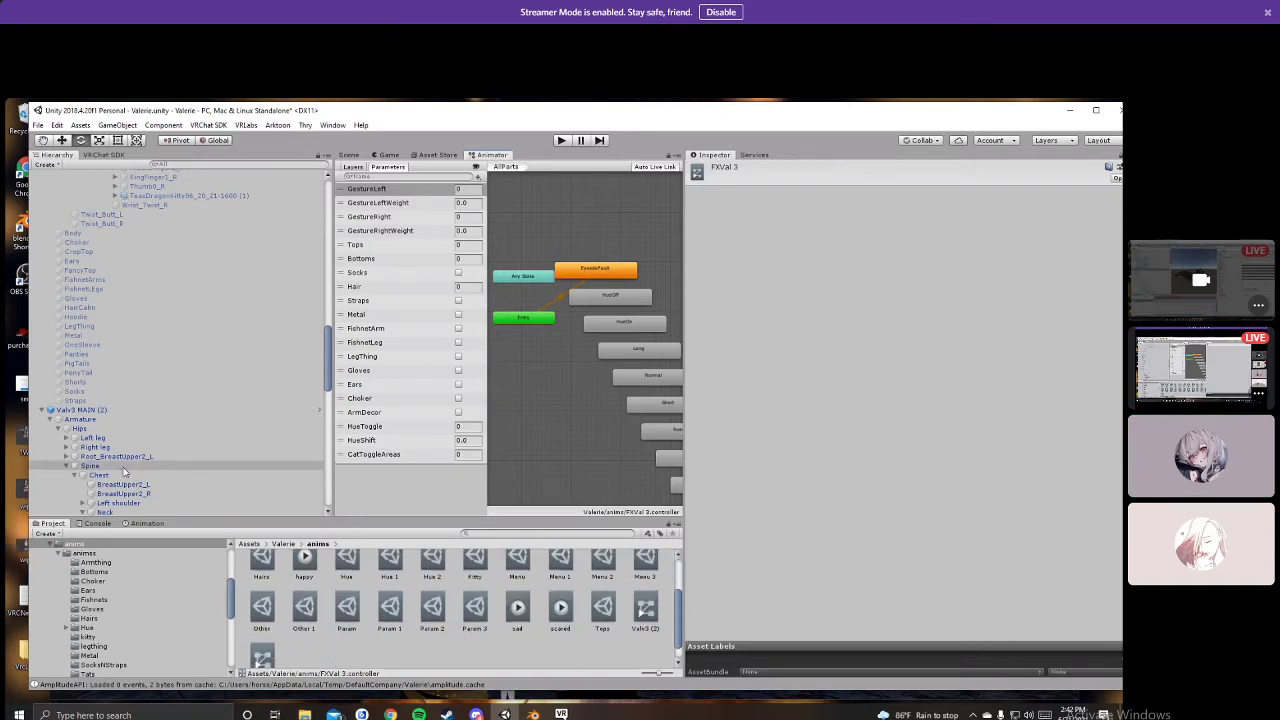
click(80, 410)
scroll(897, 540, down, 5)
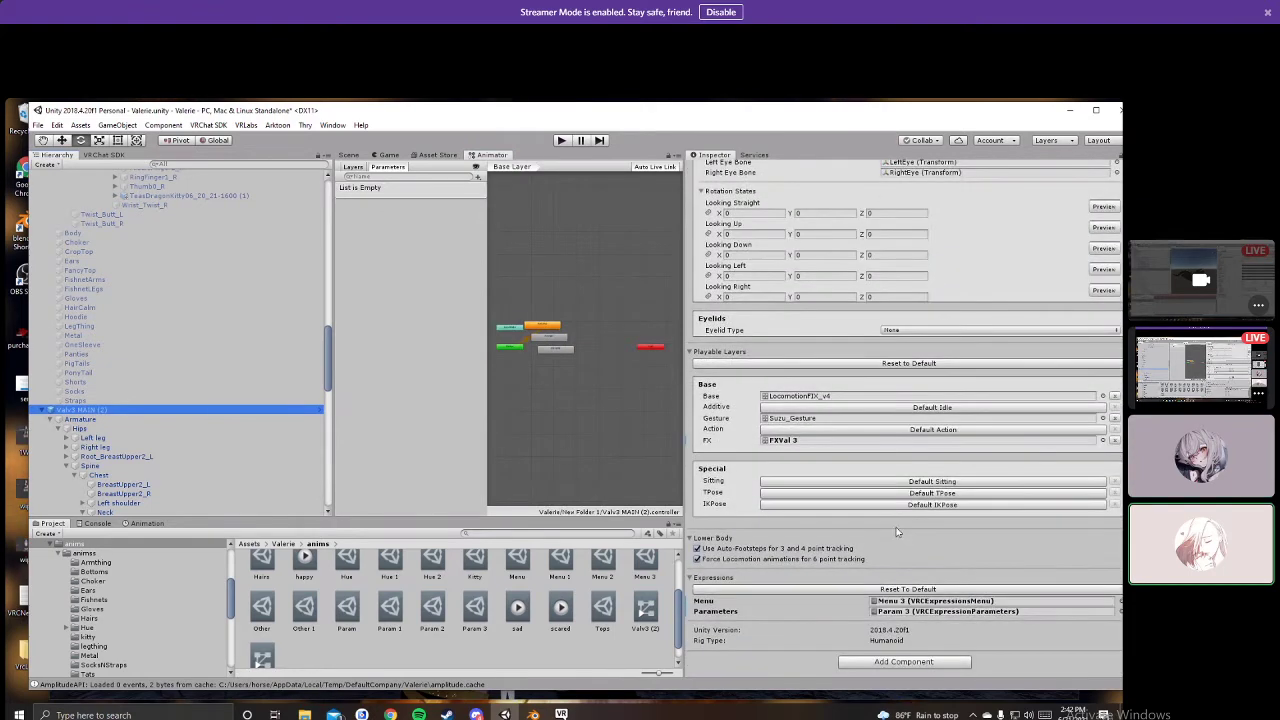
click(880, 611)
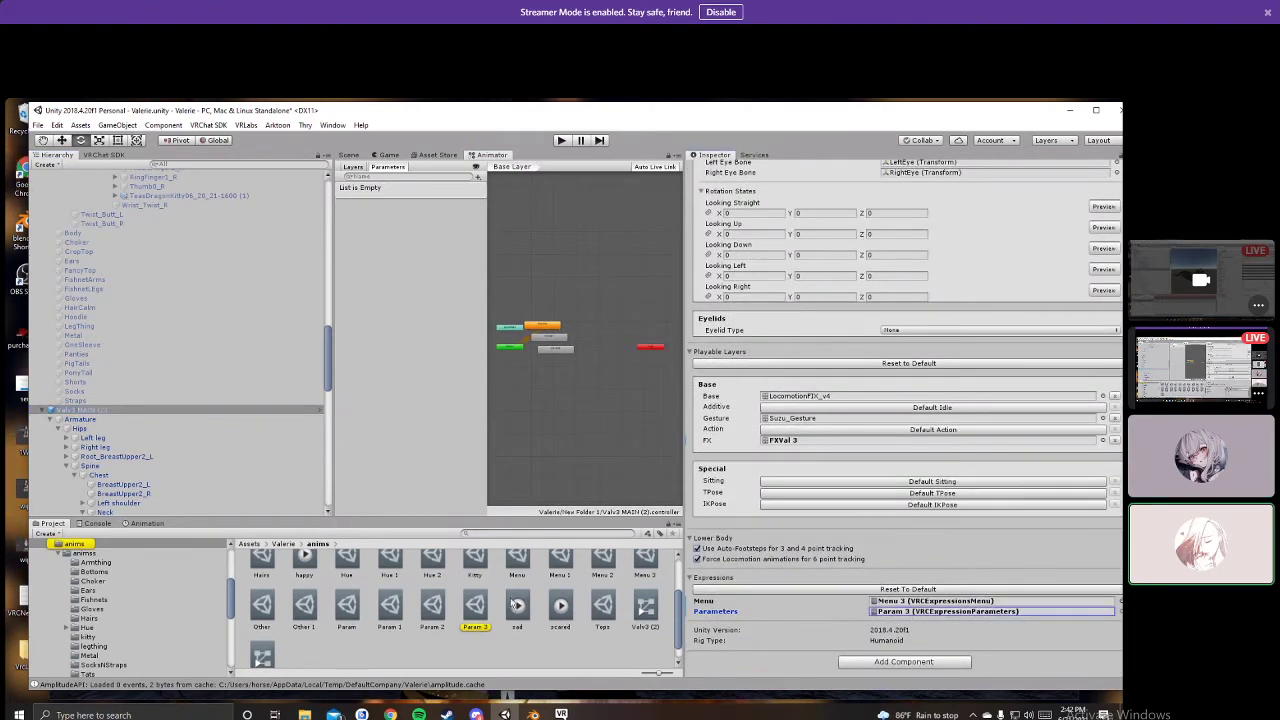
click(475, 606)
scroll(490, 606, up, 3)
click(645, 580)
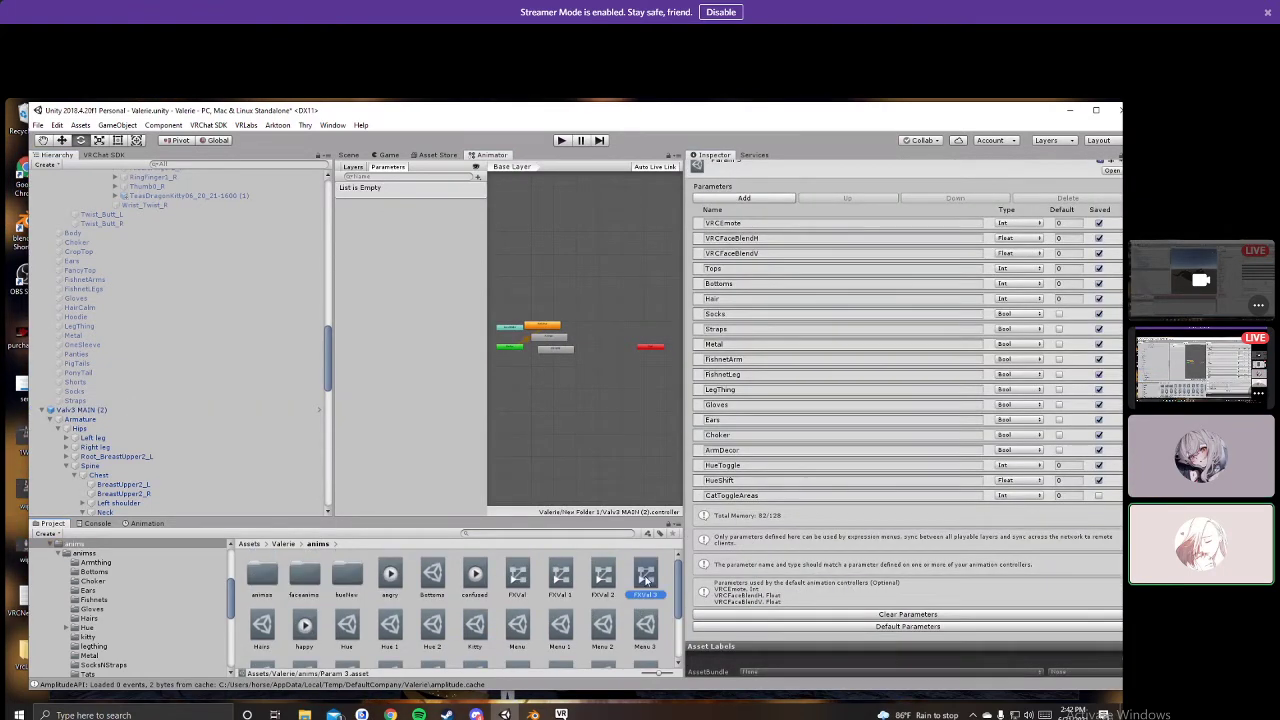
scroll(491, 599, down, 2)
click(484, 597)
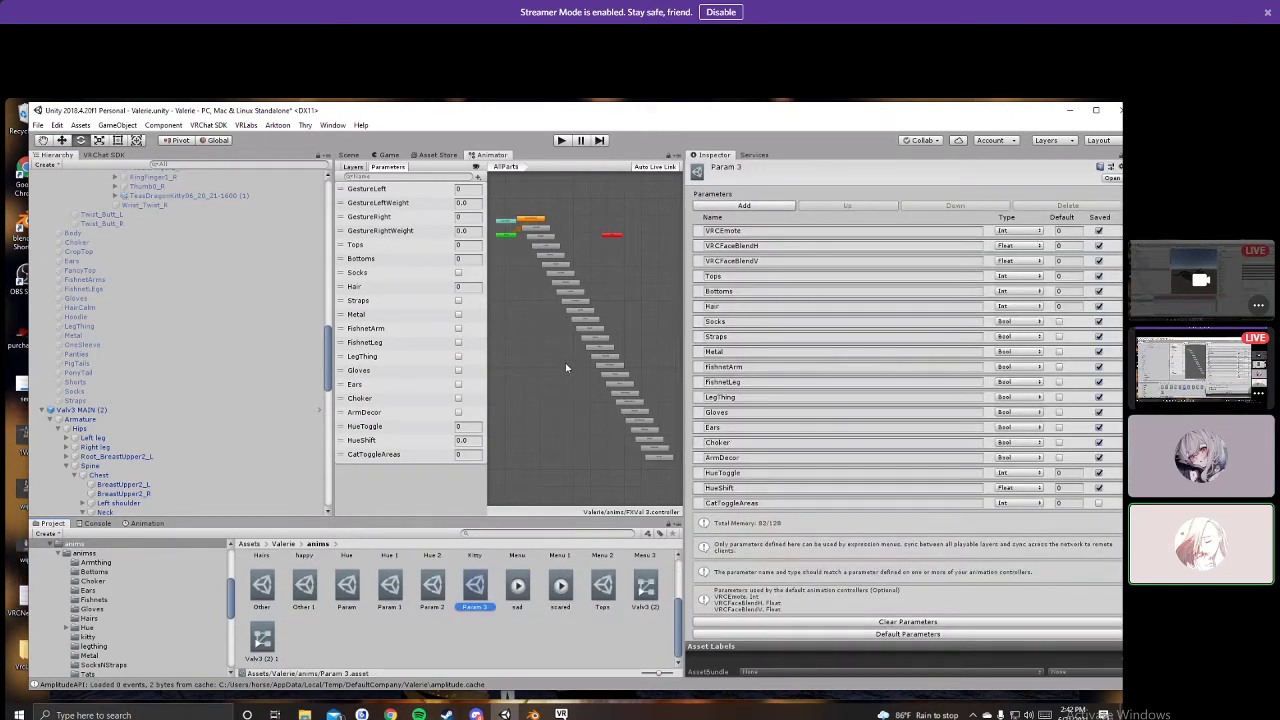
scroll(564, 348, up, 1)
middle_drag(563, 342, 543, 367)
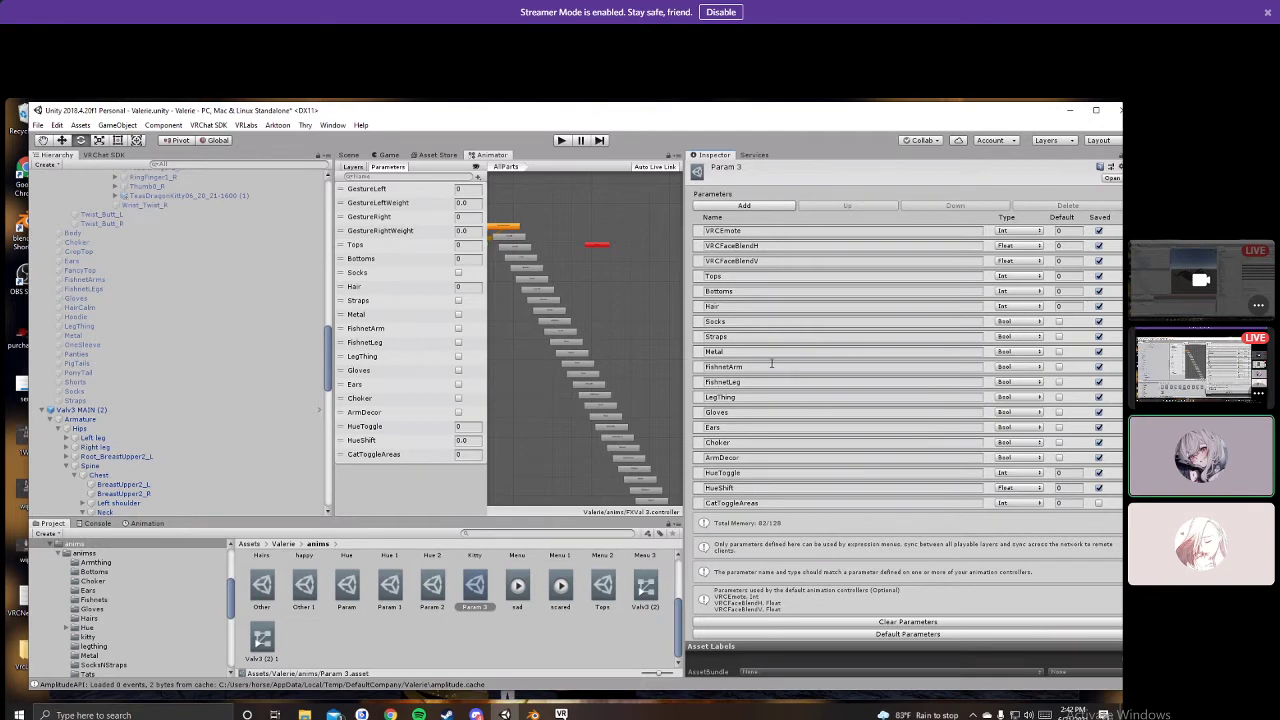
click(355, 168)
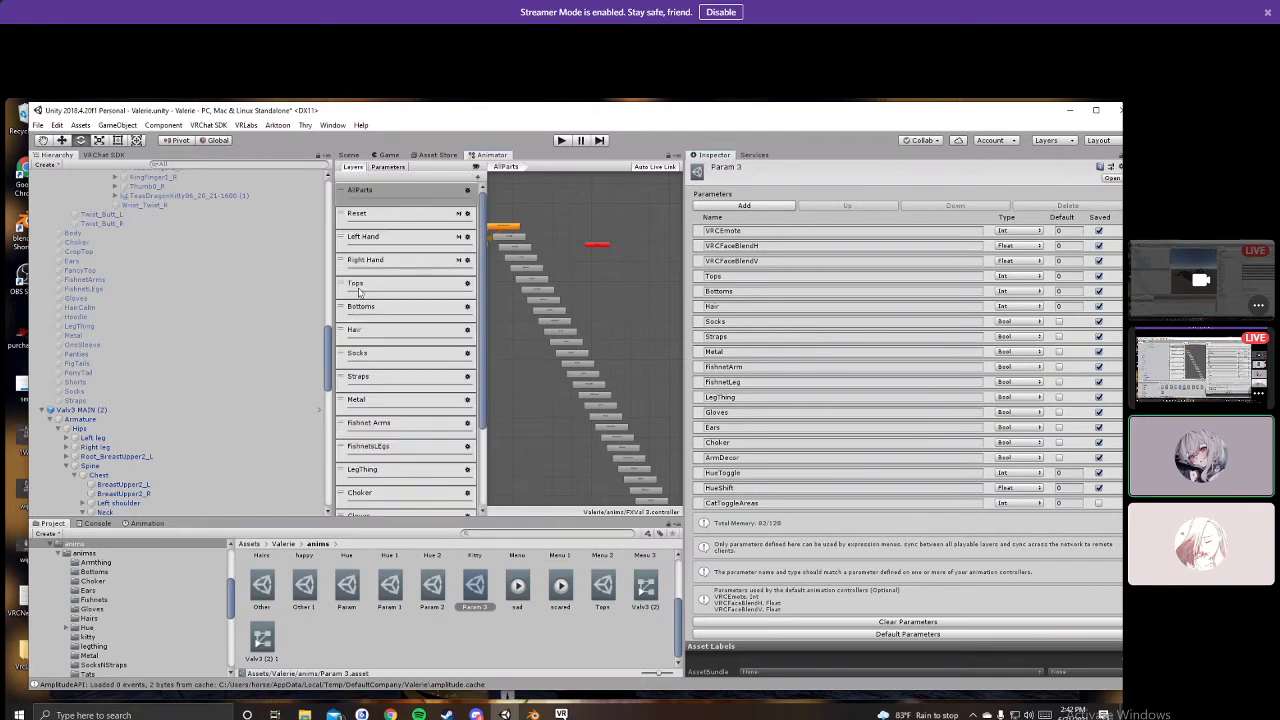
Step: Inspect the Socks layer's SocksON→SocksOff transition and CatToggleAreas parameter, then open the KittyAnims layer
click(369, 357)
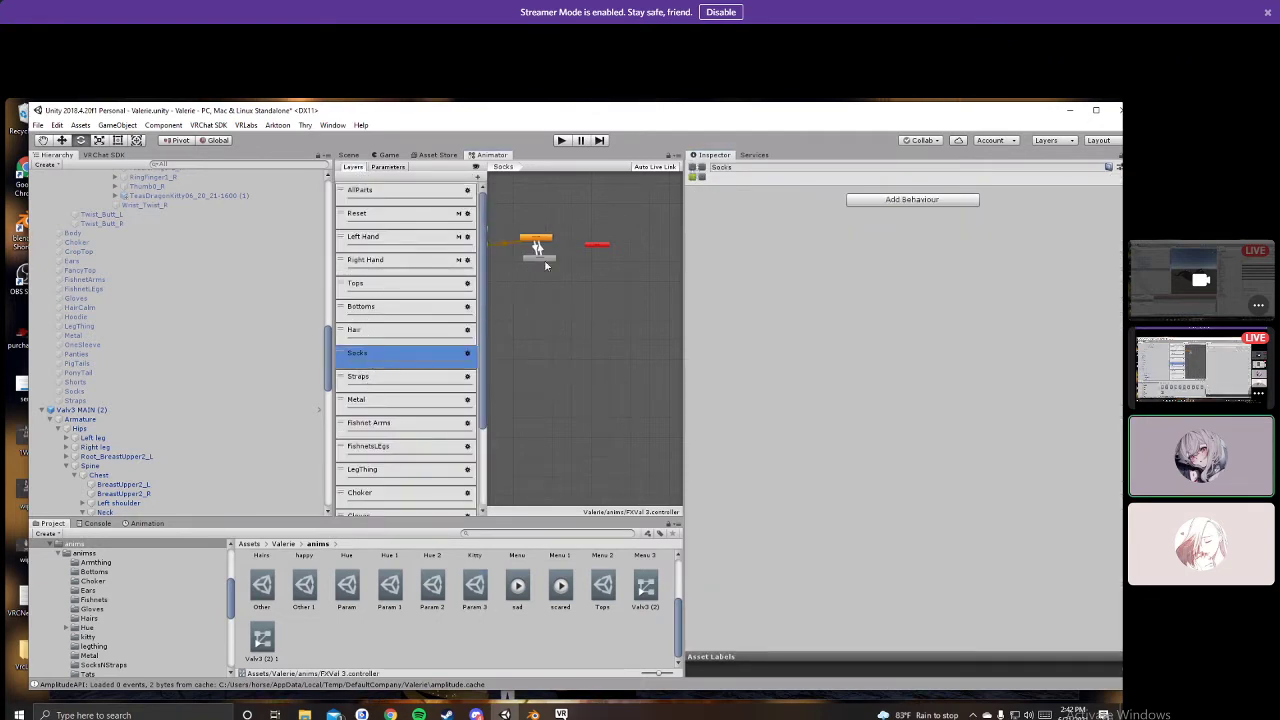
scroll(545, 265, up, 6)
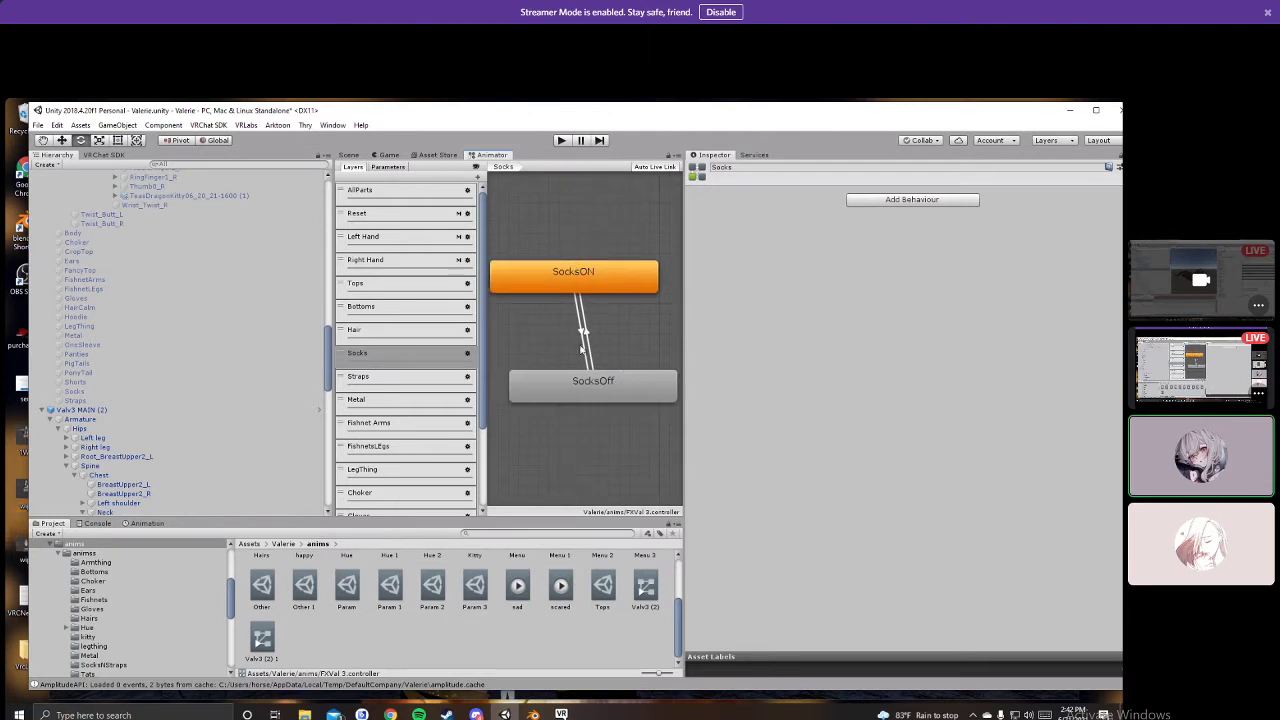
click(586, 342)
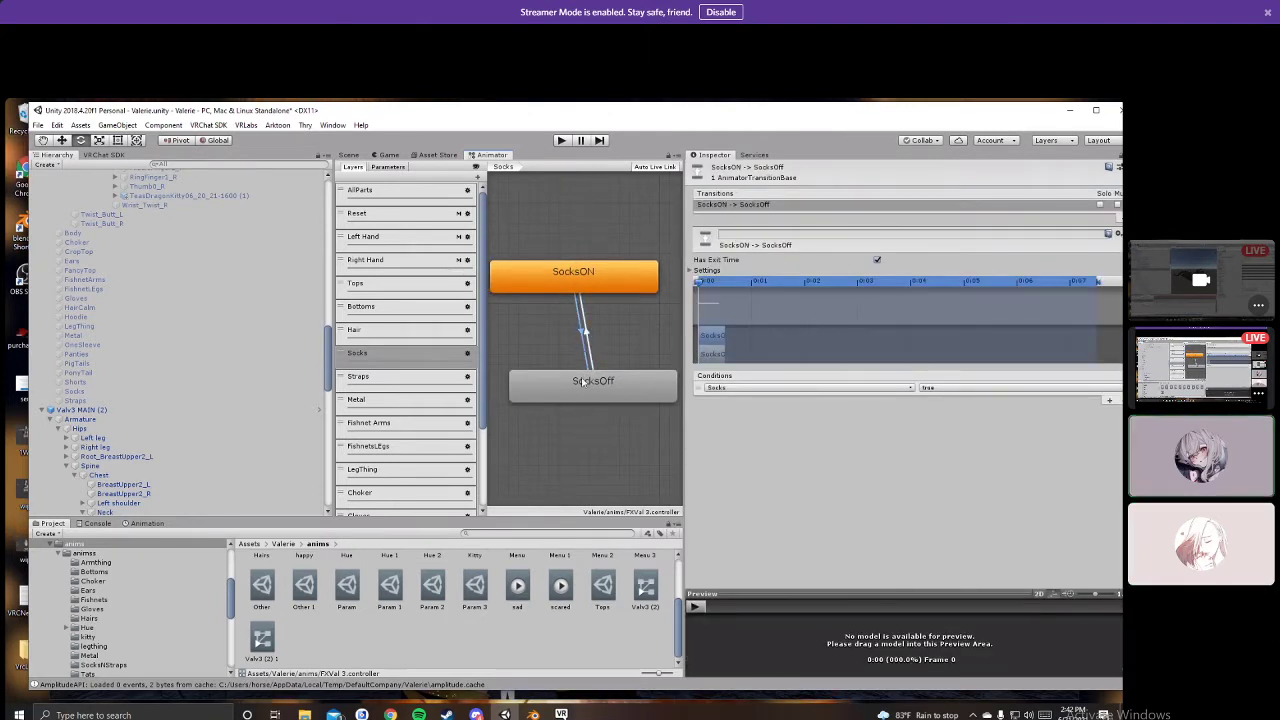
click(389, 167)
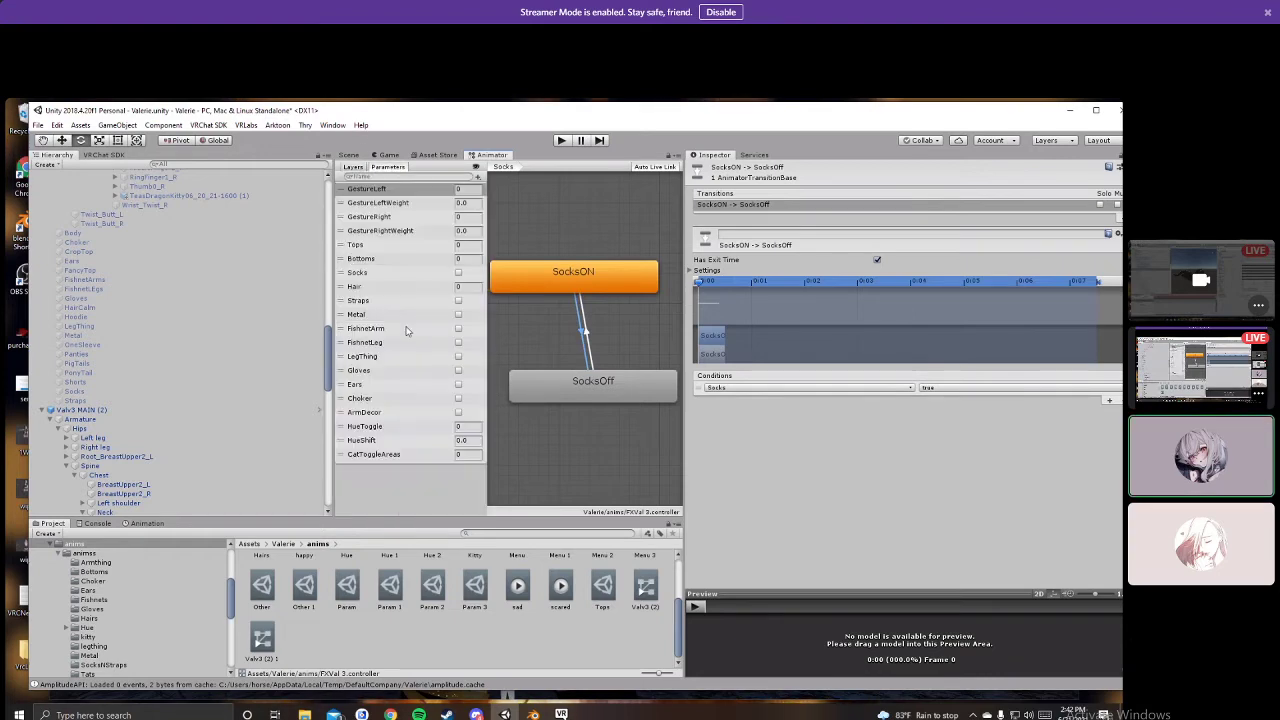
click(476, 608)
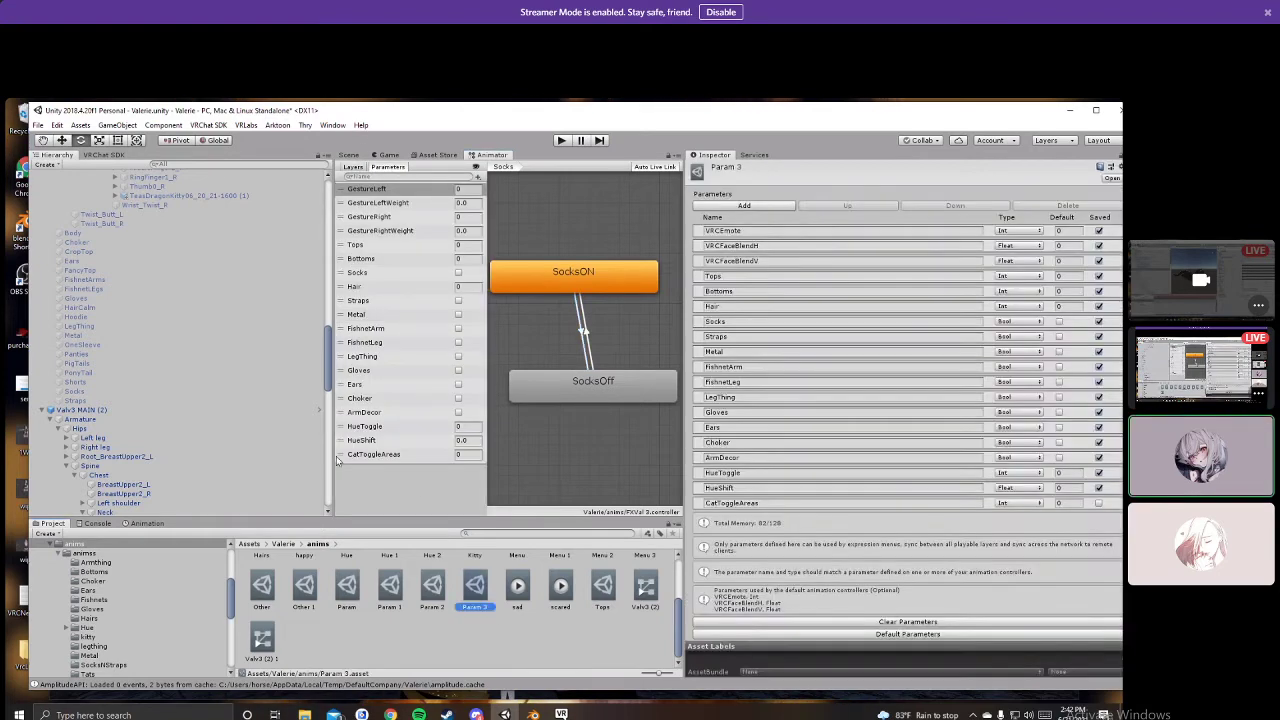
click(370, 456)
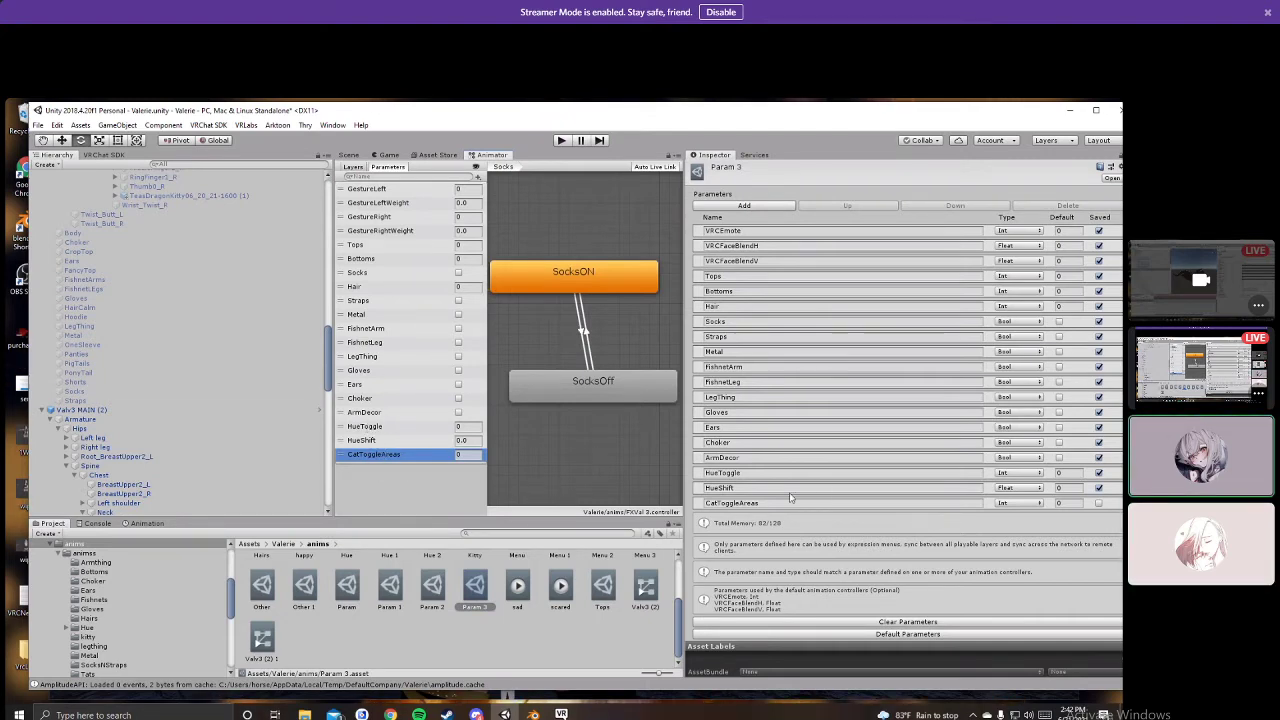
click(351, 169)
scroll(424, 432, down, 3)
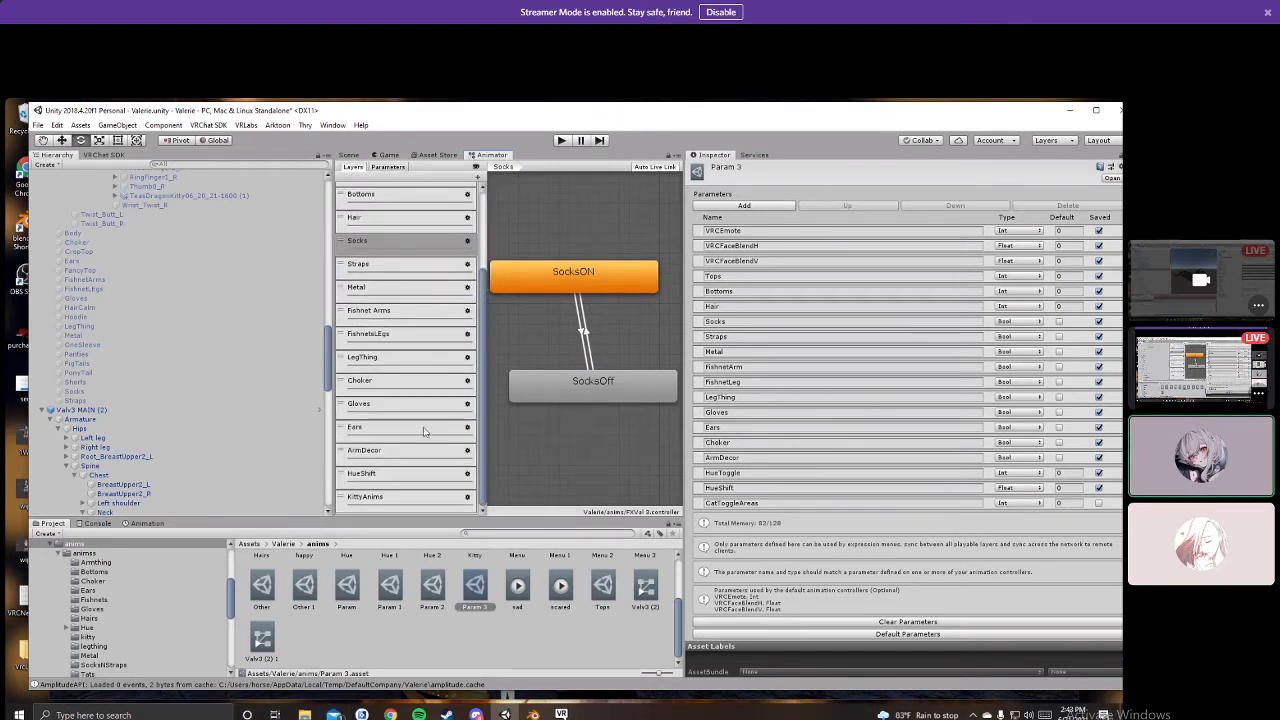
click(368, 497)
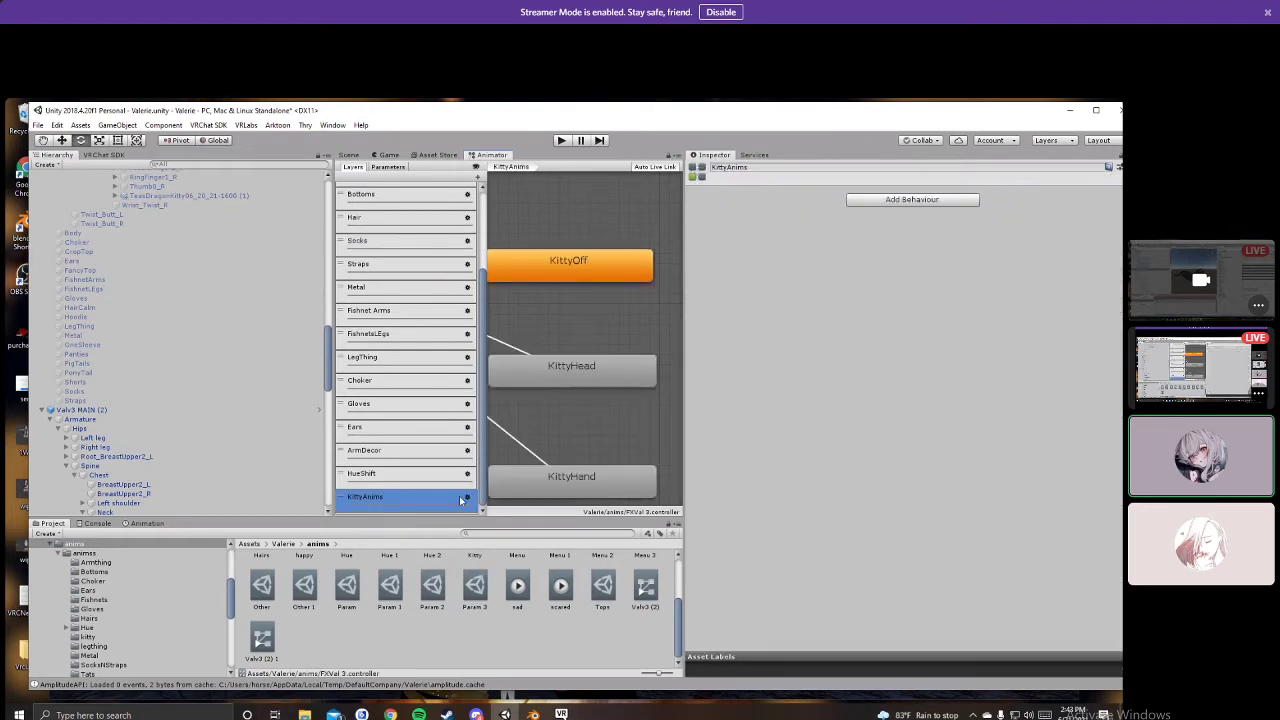
Step: Arrange the KittyHead and KittyHand states beneath KittyOff in the KittyAnims layer
click(467, 497)
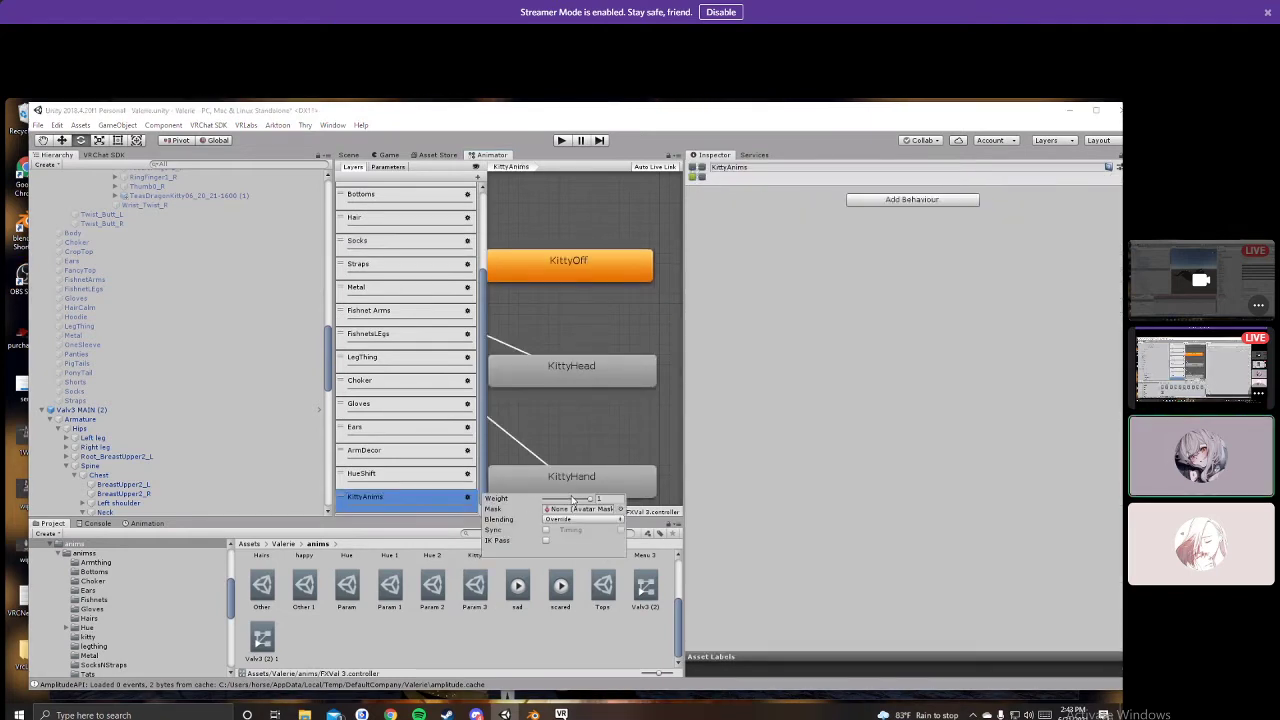
click(583, 342)
scroll(590, 335, down, 4)
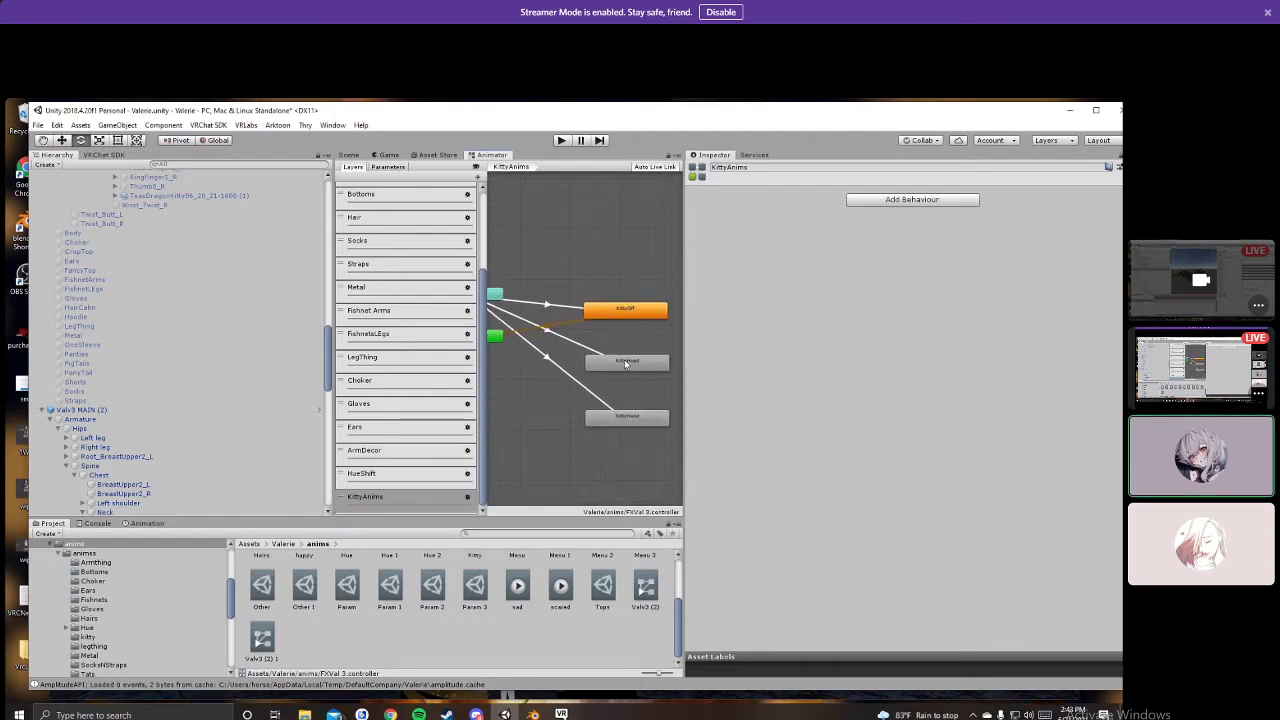
drag(626, 363, 629, 334)
drag(627, 419, 616, 359)
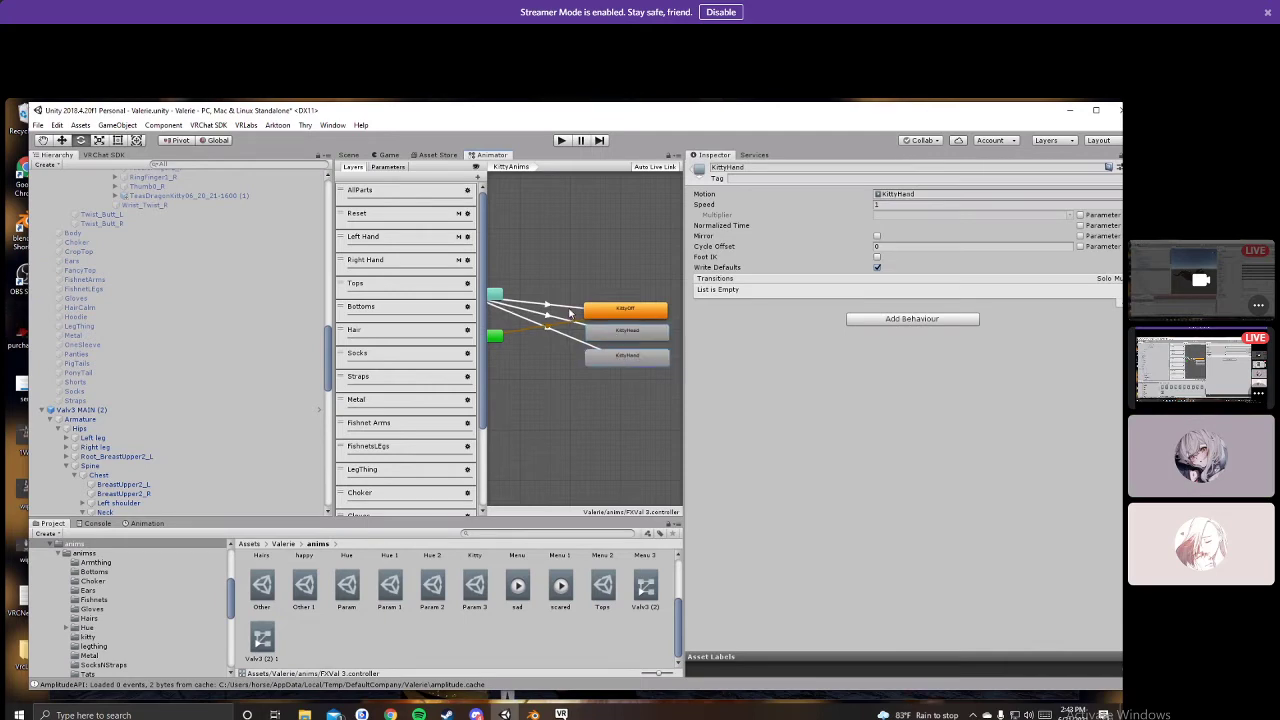
Step: Confirm the AnyState→KittyOff condition as CatToggleAreas Equals, then view the Kitty expression menu
click(537, 303)
click(782, 406)
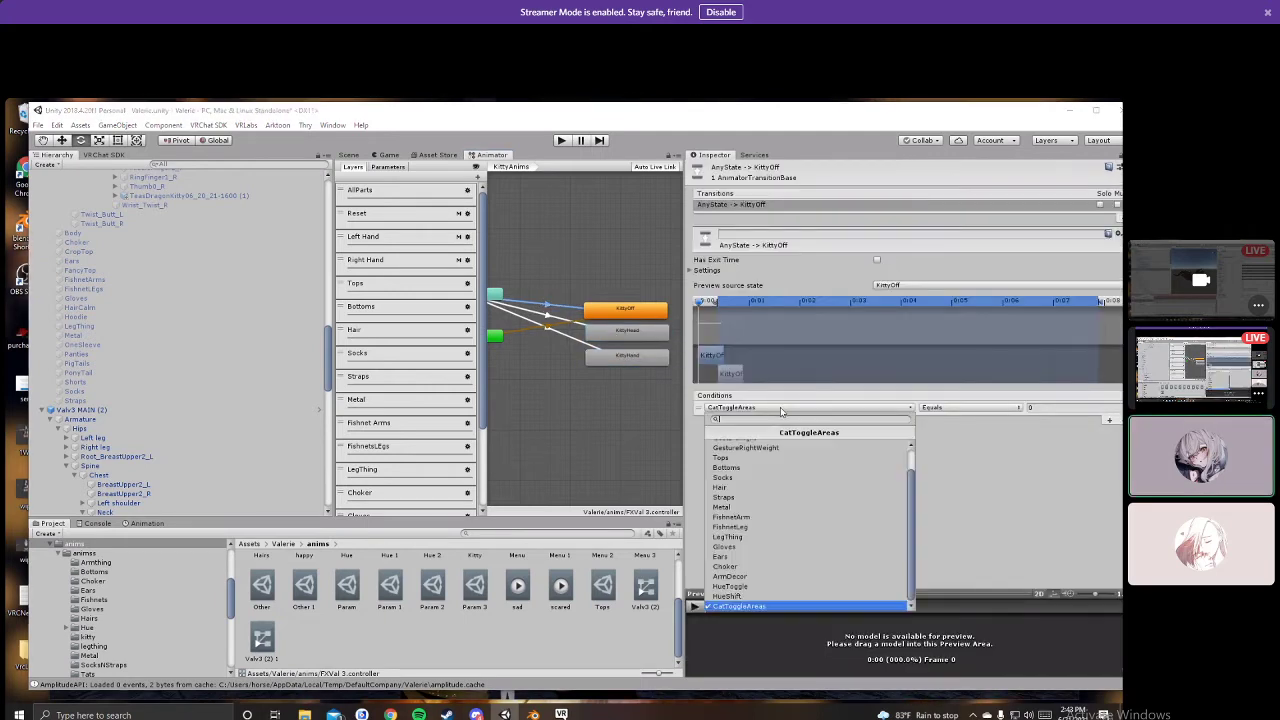
click(771, 608)
click(982, 408)
click(1044, 443)
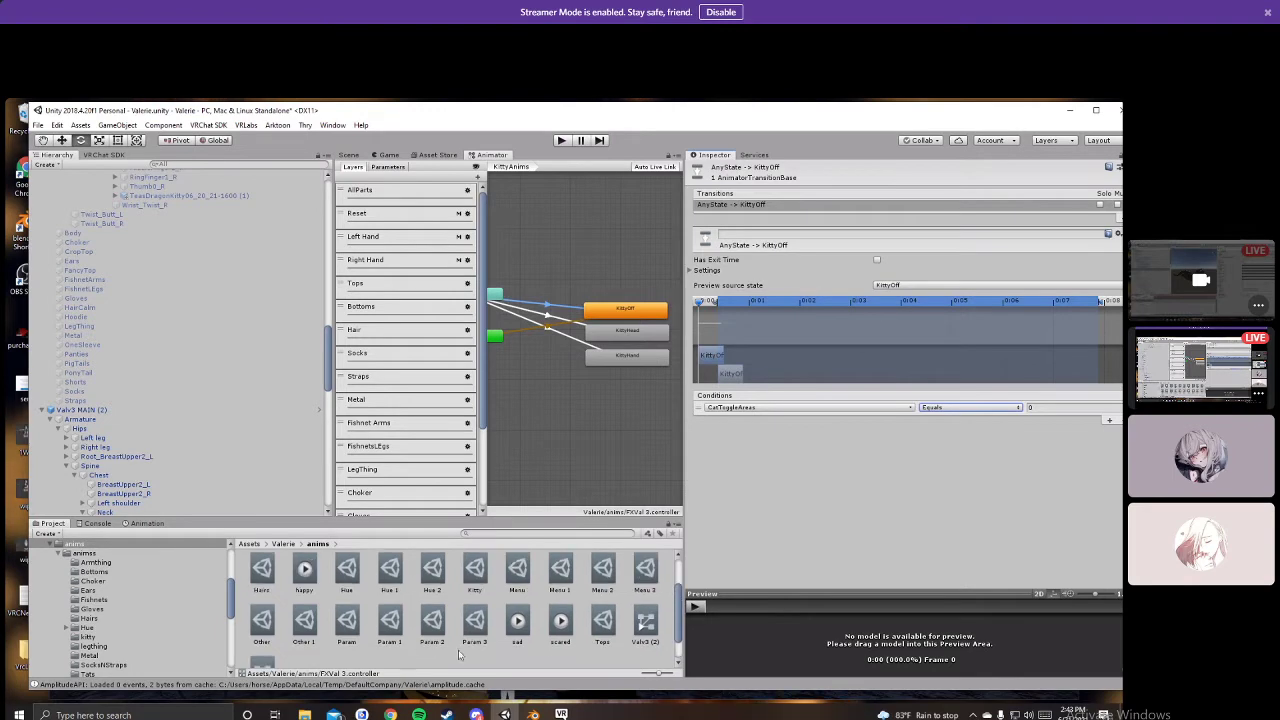
scroll(395, 630, up, 2)
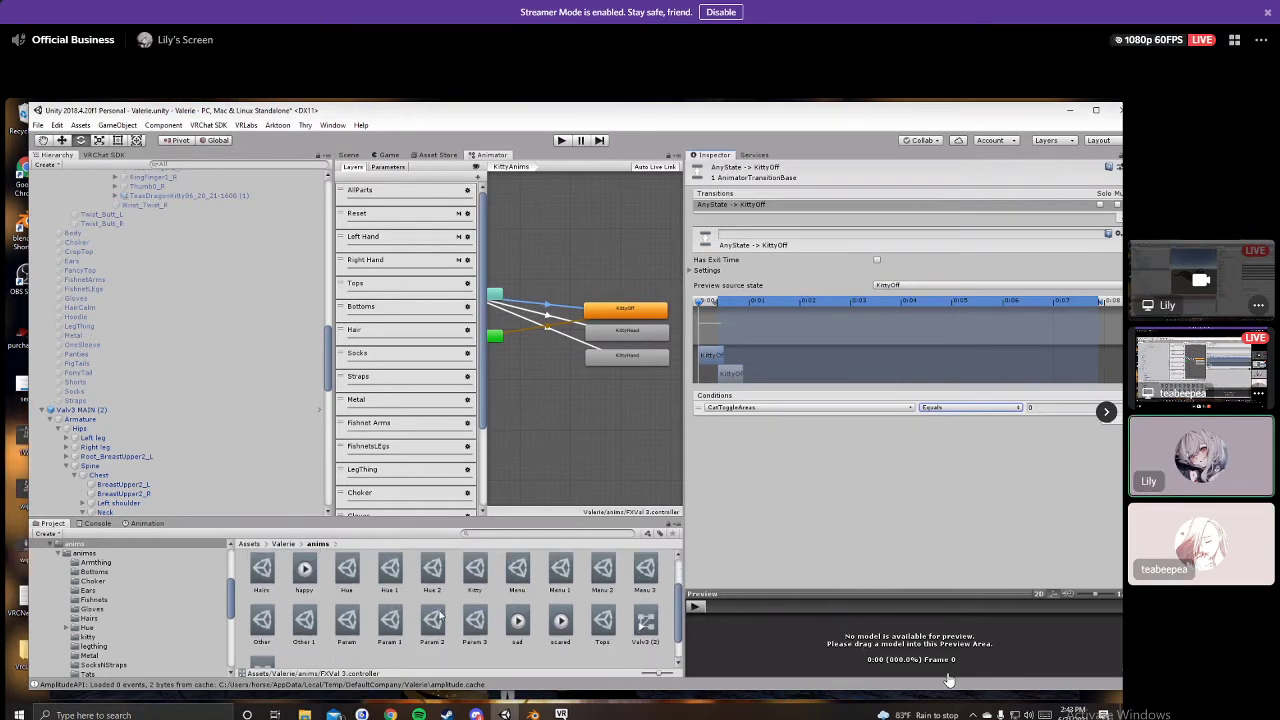
click(475, 572)
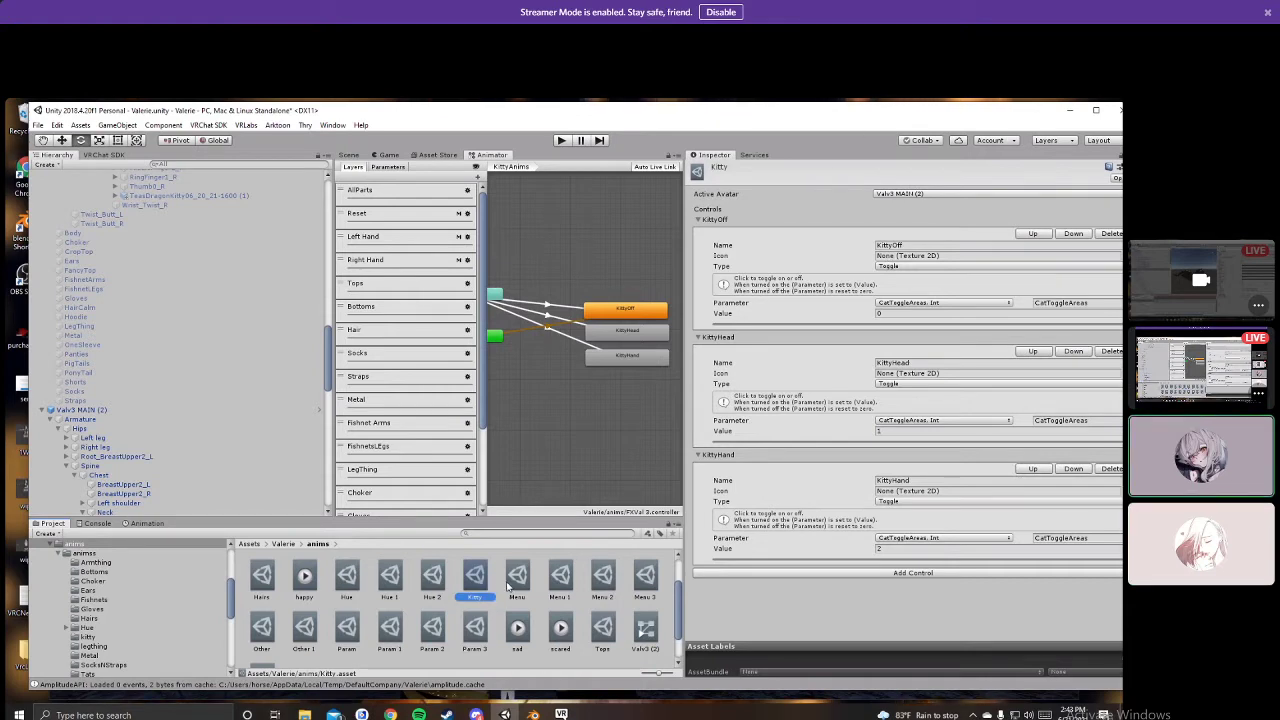
Step: Compare the Menu 3 and Kitty expression menus with the AnyState→KittyOff transition condition
click(636, 585)
scroll(765, 578, down, 5)
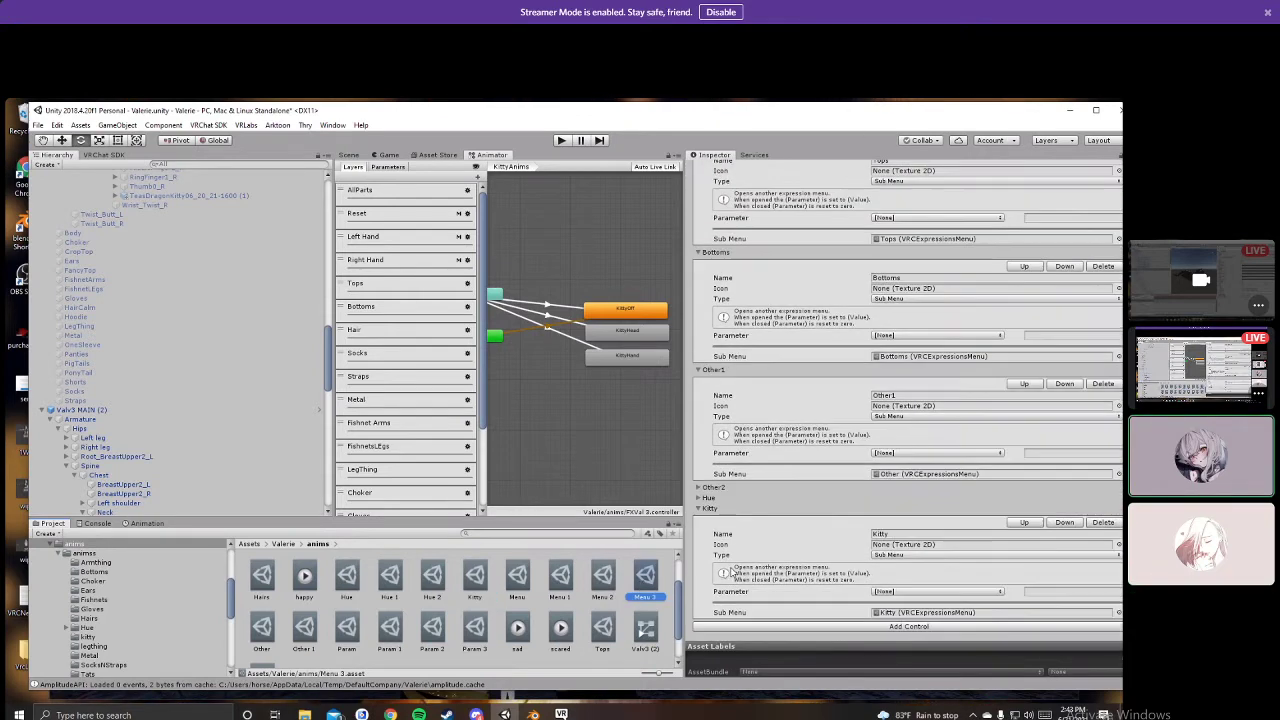
click(475, 577)
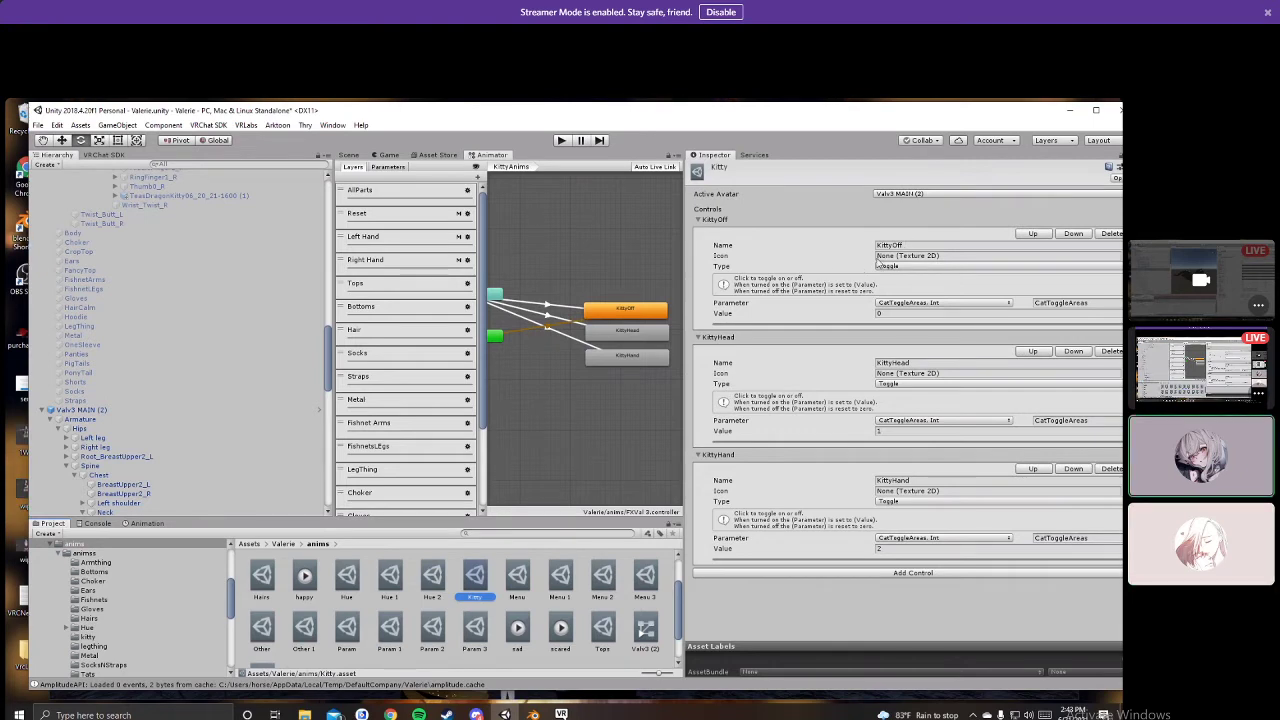
click(579, 310)
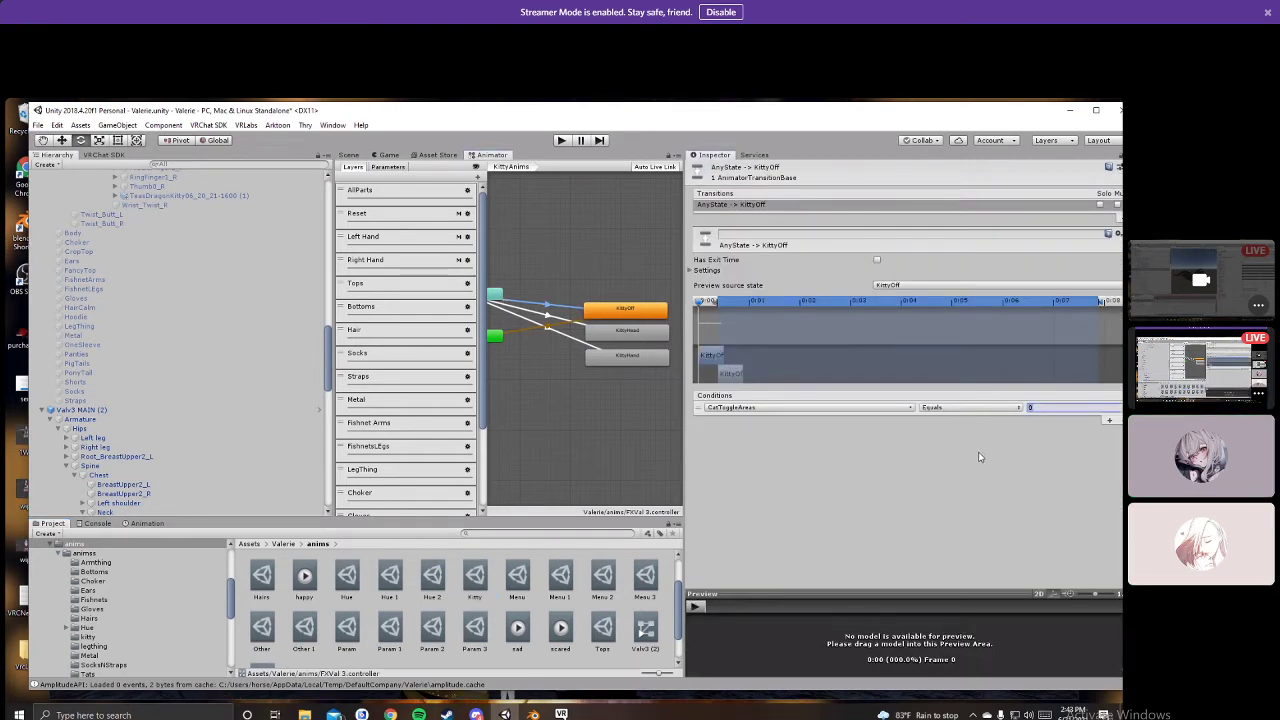
click(474, 576)
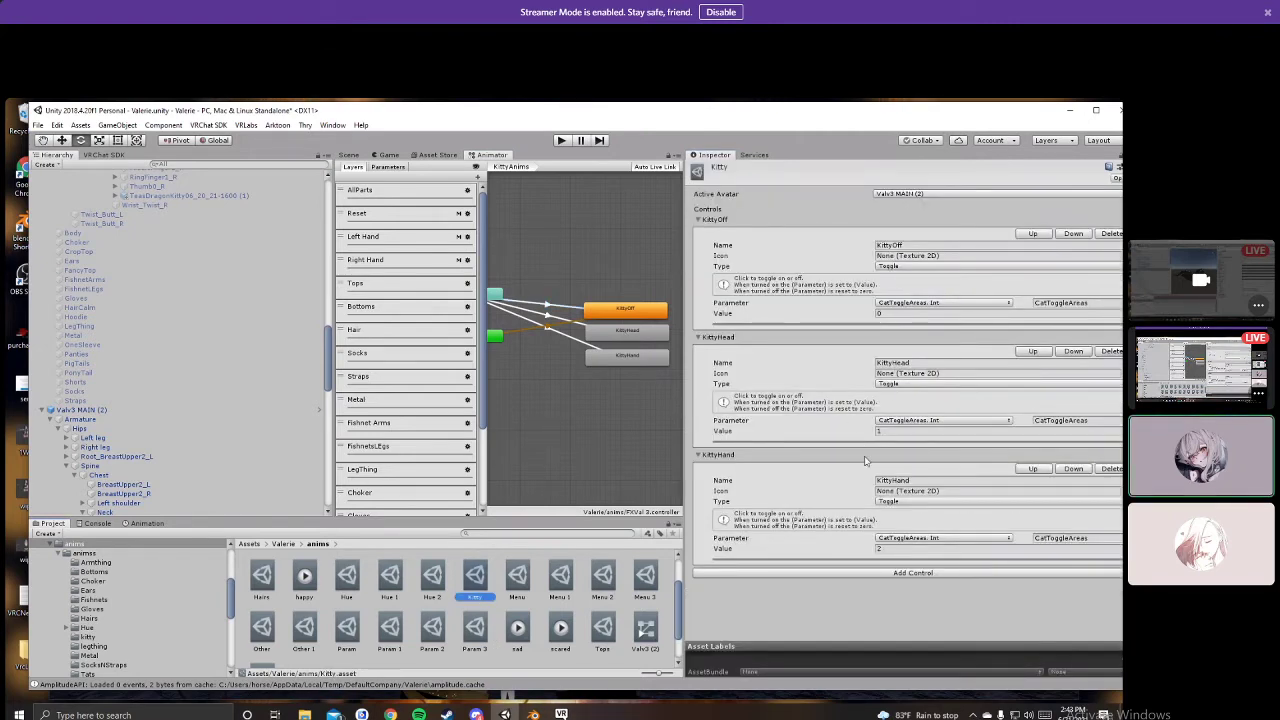
Step: Check the AnyState transitions to KittyHead and KittyHand, requiring CatToggleAreas 1 and 2
click(576, 329)
click(572, 321)
click(568, 307)
click(566, 321)
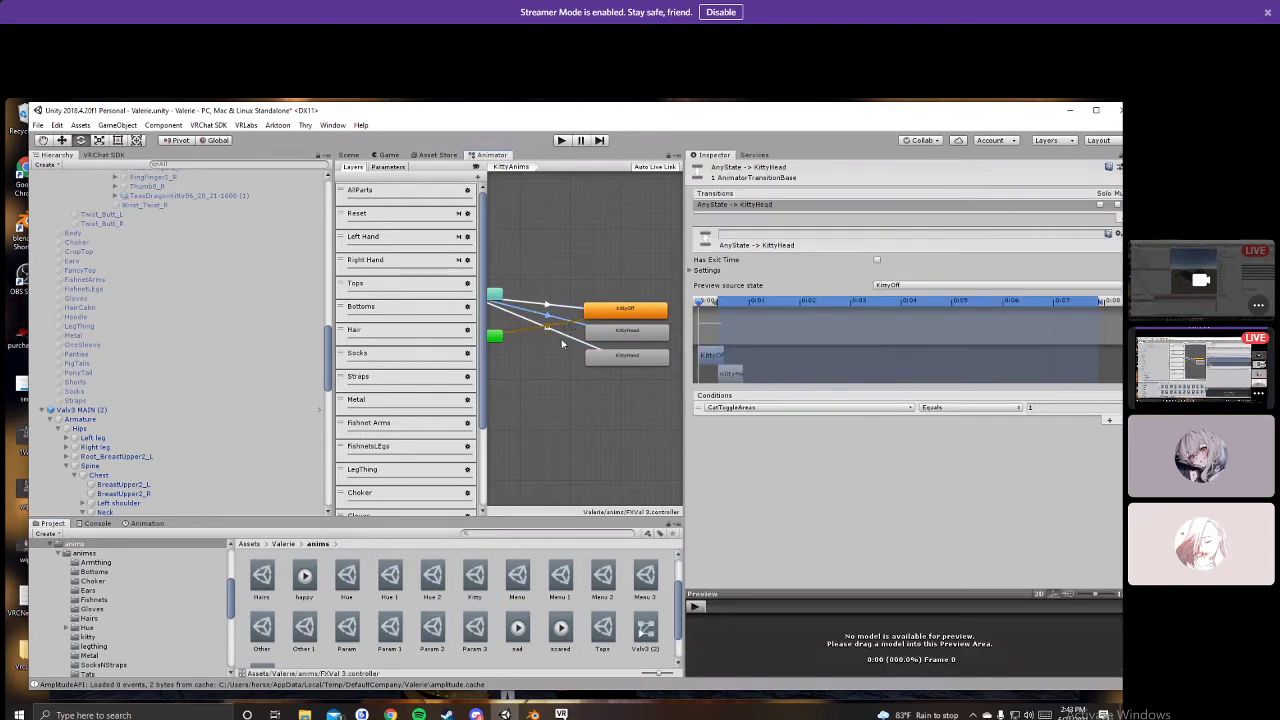
click(565, 339)
scroll(558, 610, down, 2)
mouse_move(561, 714)
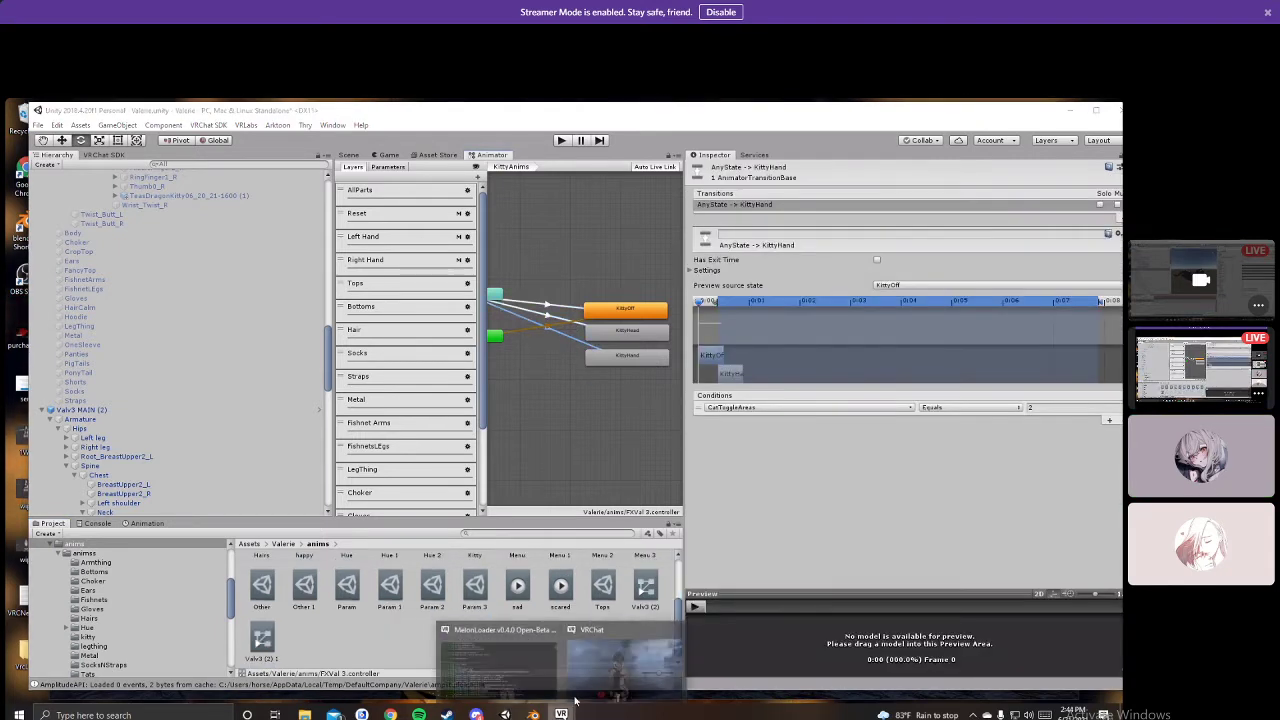
click(622, 664)
Step: Test the kitty toggles in VRChat's action menu, then exit Discord's full-screen stream view
key(r)
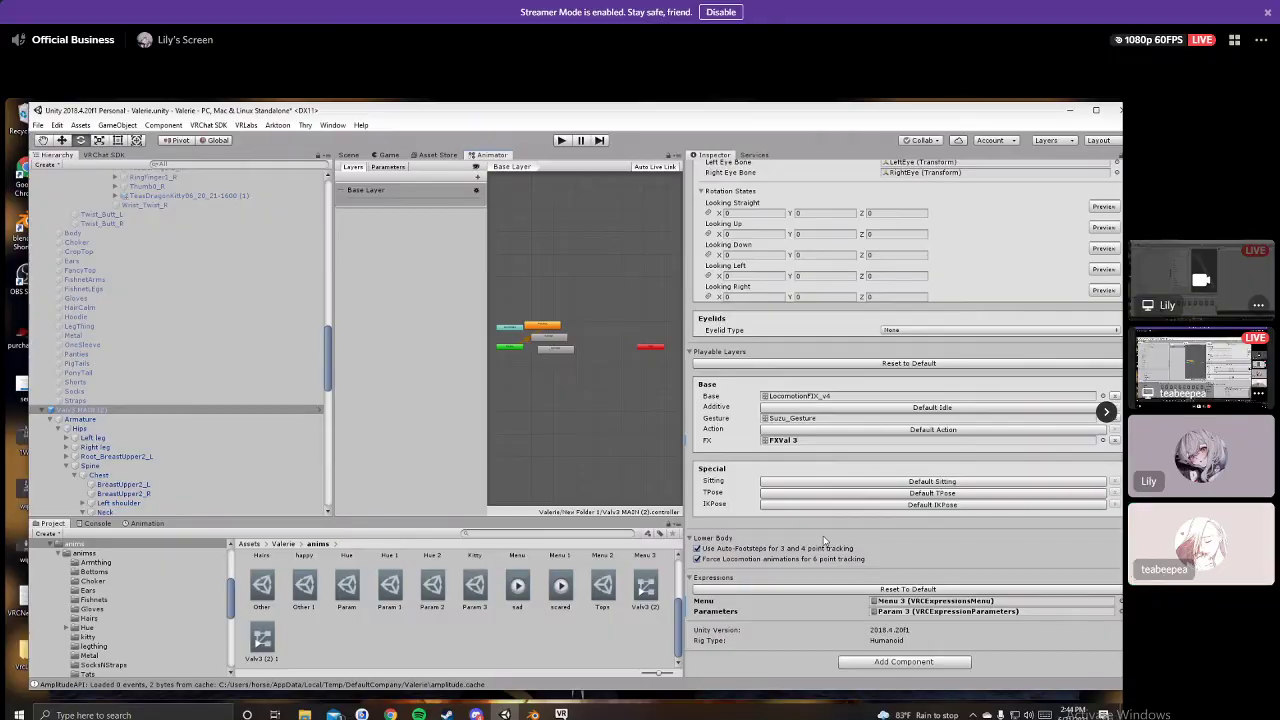
key(Escape)
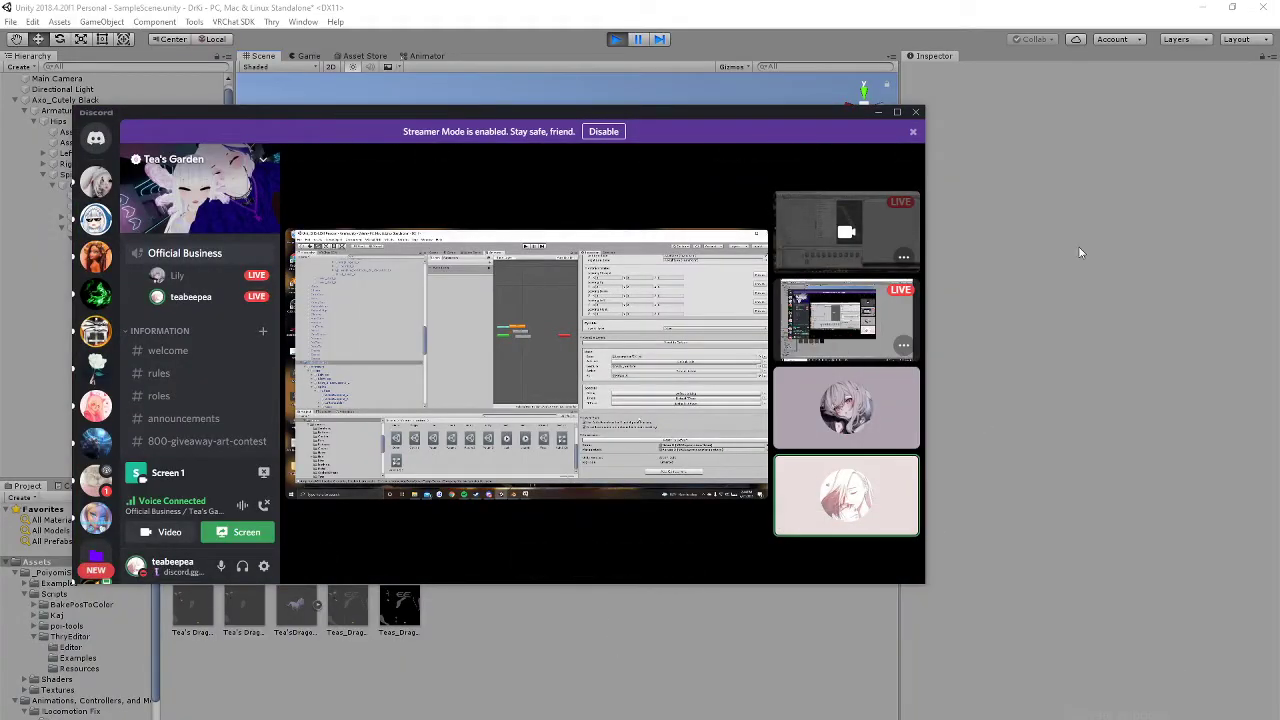
Step: Hide the Discord call and zoom the Scene view in on the cat atop the avatar's head
click(877, 114)
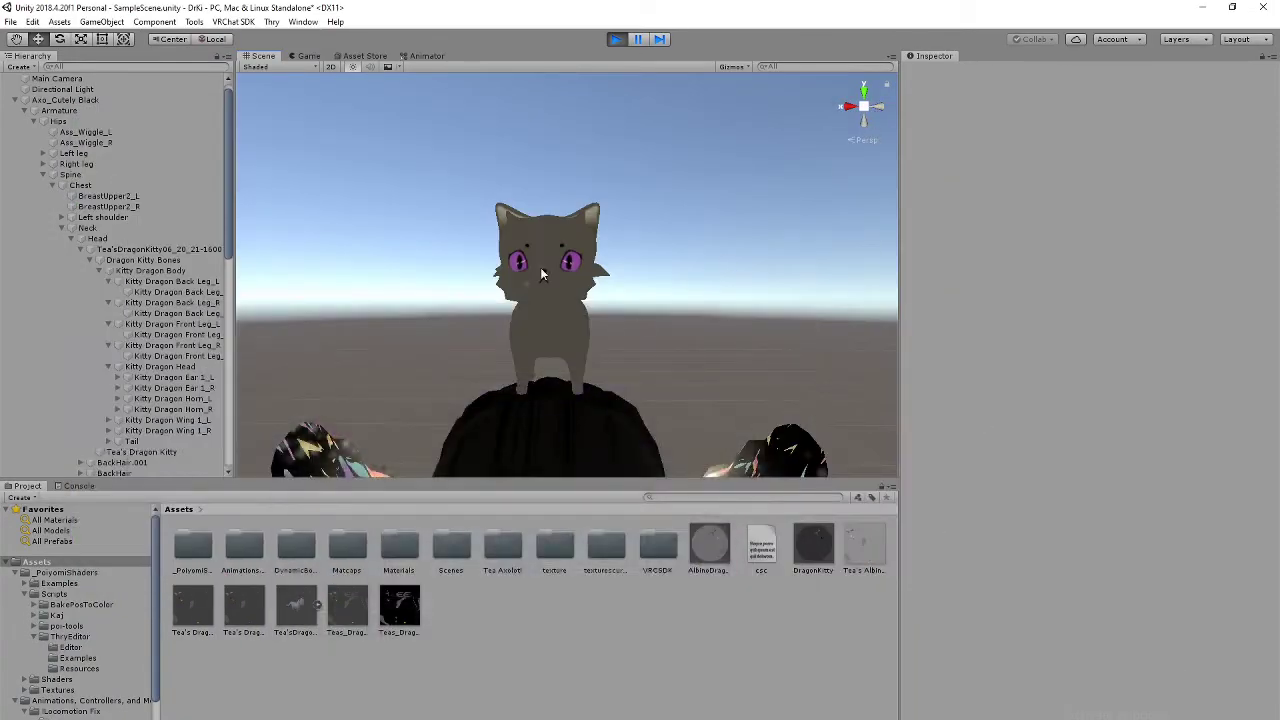
middle_drag(628, 247, 625, 283)
scroll(732, 265, up, 1)
right_drag(732, 265, 600, 255)
scroll(718, 283, down, 2)
scroll(719, 283, up, 1)
middle_drag(735, 340, 663, 226)
scroll(663, 226, up, 1)
right_drag(845, 240, 690, 268)
middle_drag(840, 270, 679, 246)
scroll(680, 247, down, 1)
scroll(640, 360, up, 3)
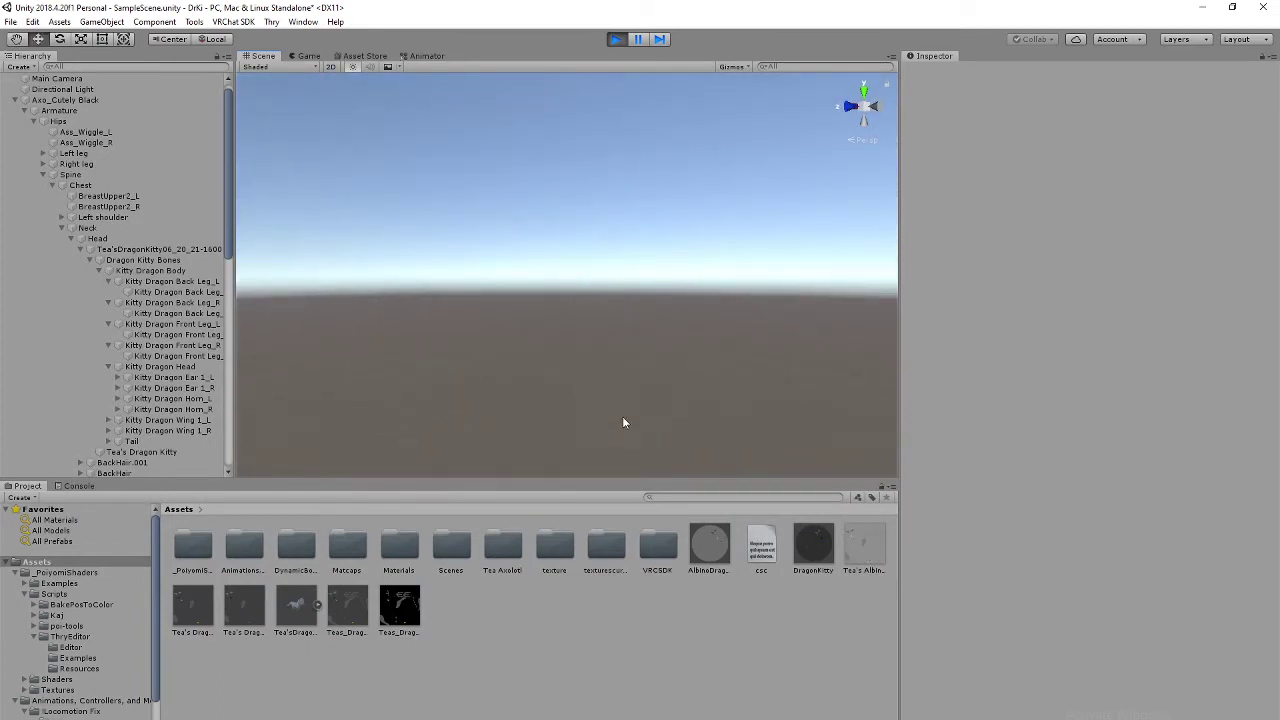
scroll(621, 410, down, 4)
scroll(616, 388, up, 1)
middle_drag(579, 248, 584, 305)
Step: Create a new animation clip in Assets named kitty
right_click(563, 636)
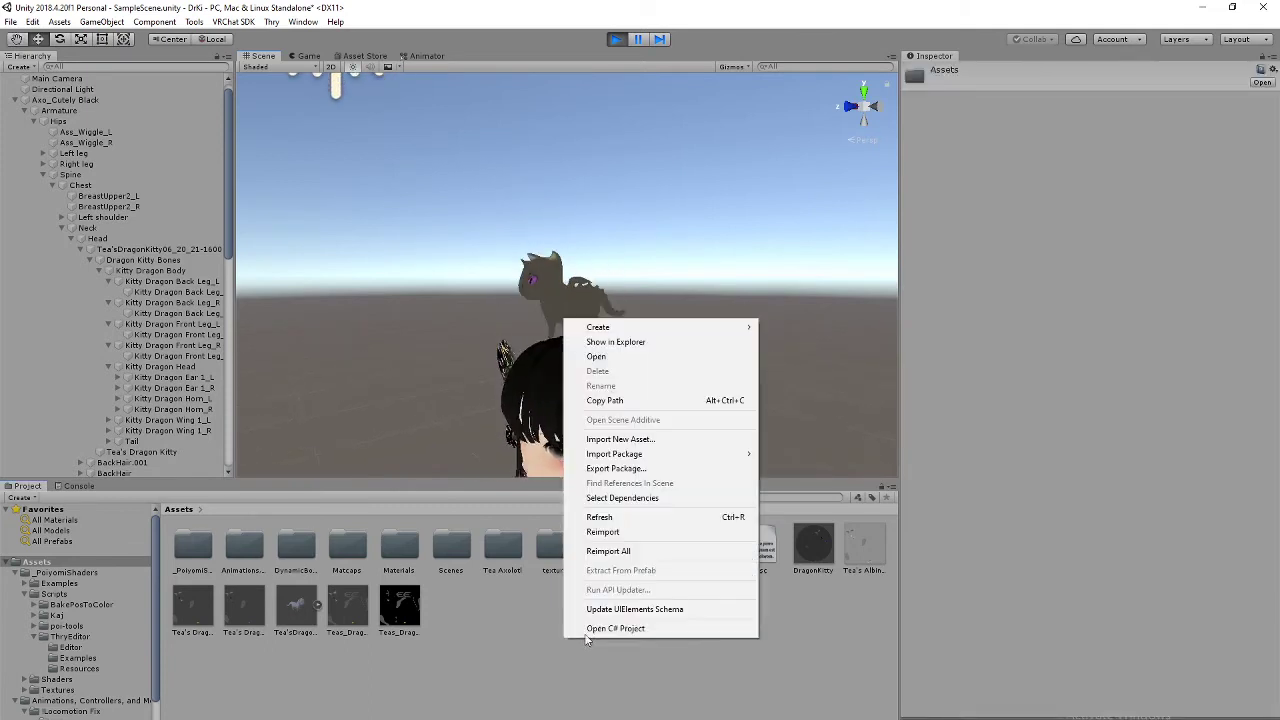
mouse_move(642, 328)
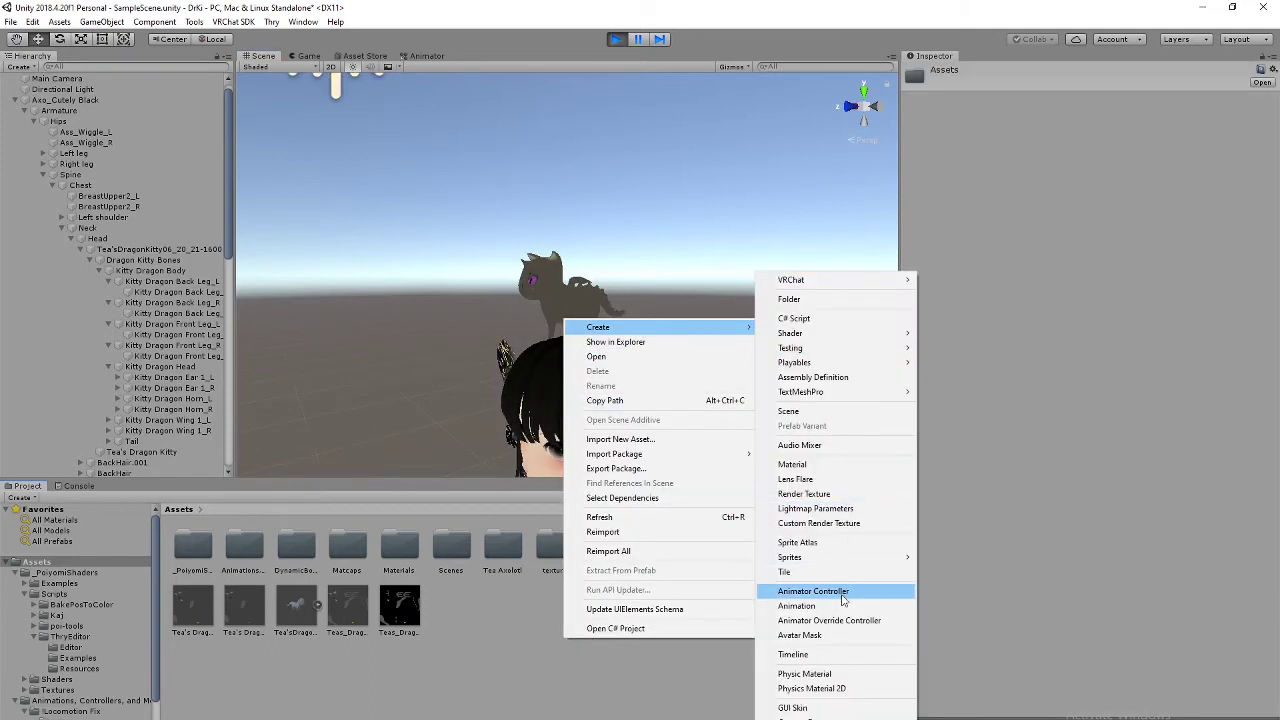
click(797, 606)
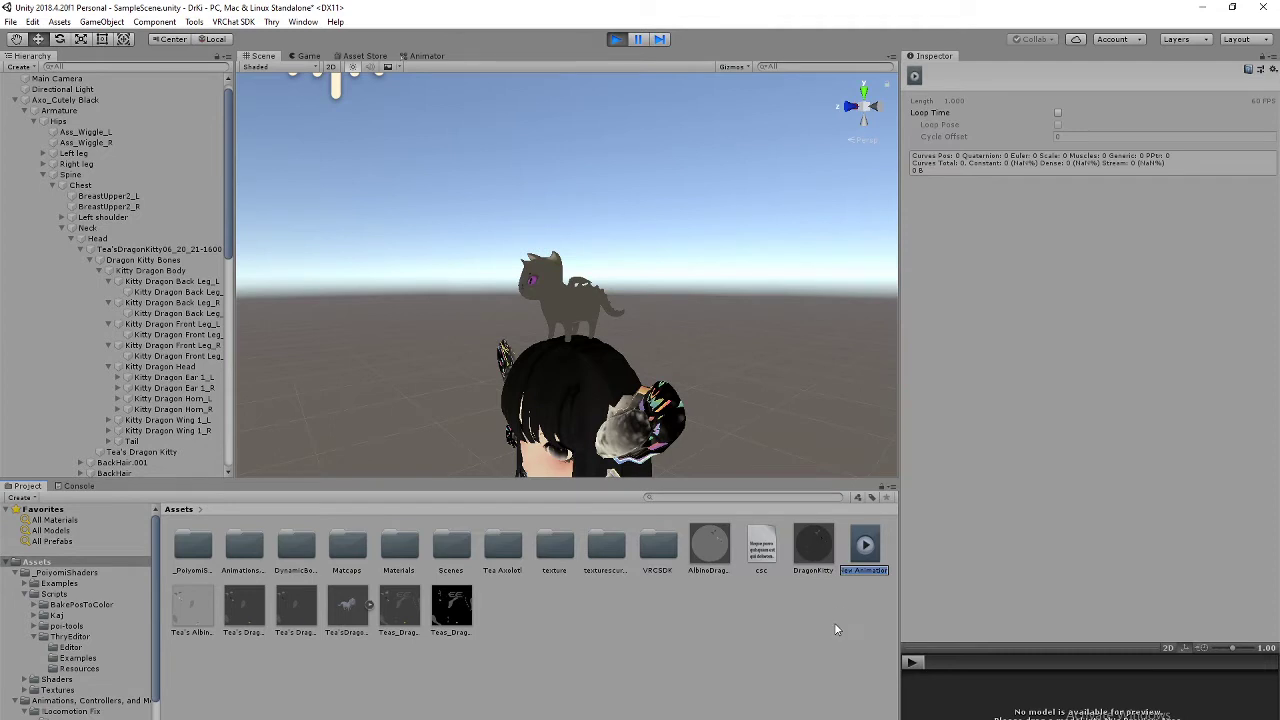
text(kitty)
key(Return)
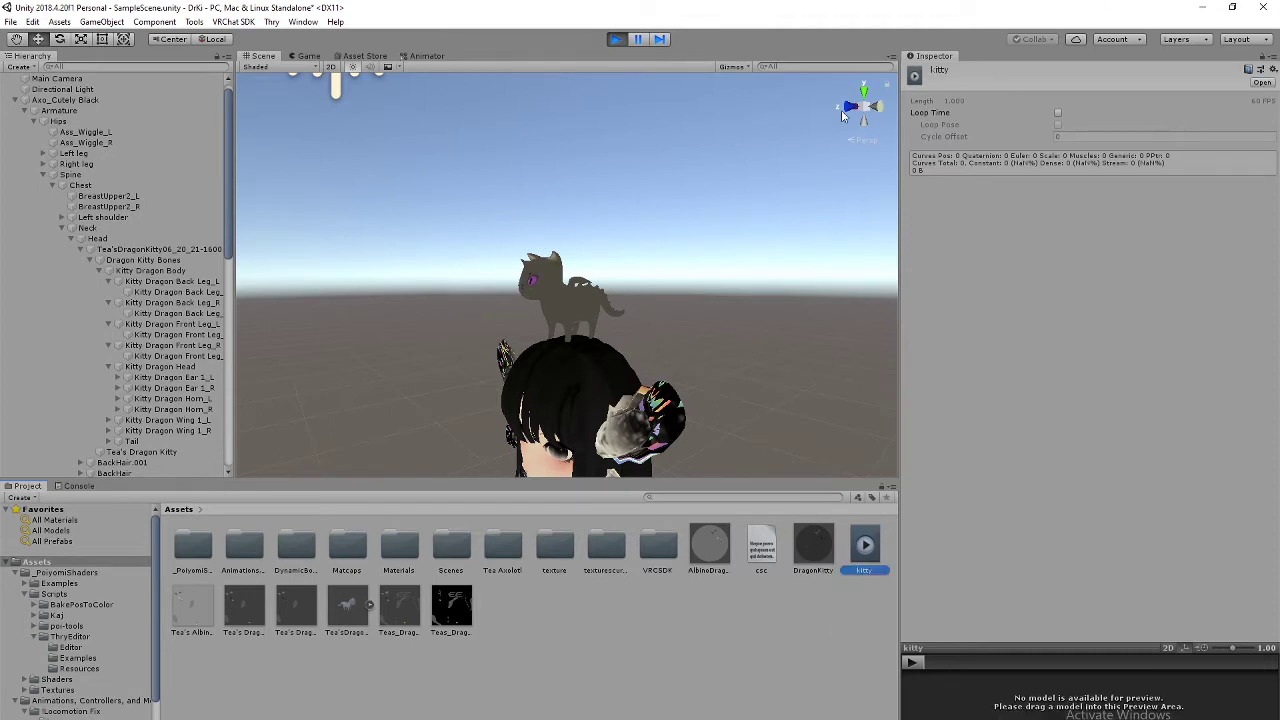
Step: Stop play mode and orbit around the kitty on the avatar's head
scroll(622, 307, down, 5)
scroll(622, 307, up, 3)
right_drag(622, 307, 700, 325)
click(615, 39)
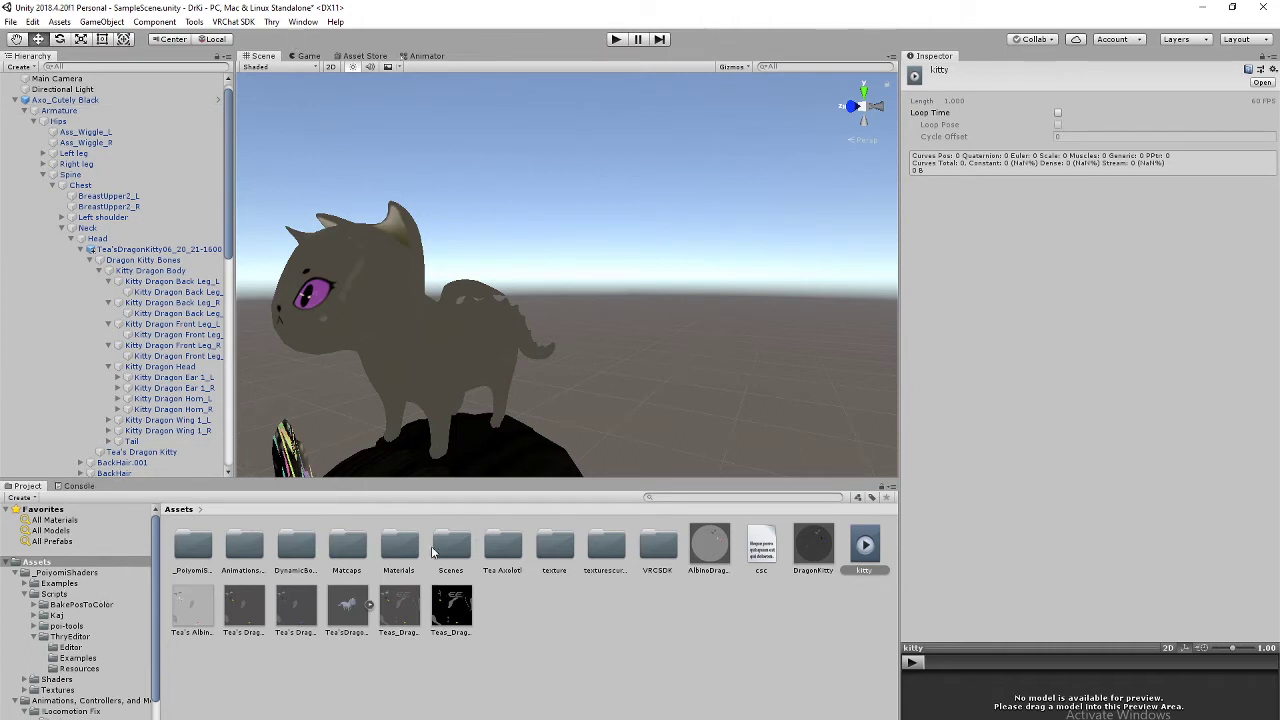
alt+drag(491, 252, 610, 200)
middle_drag(610, 200, 650, 258)
alt+drag(650, 258, 718, 369)
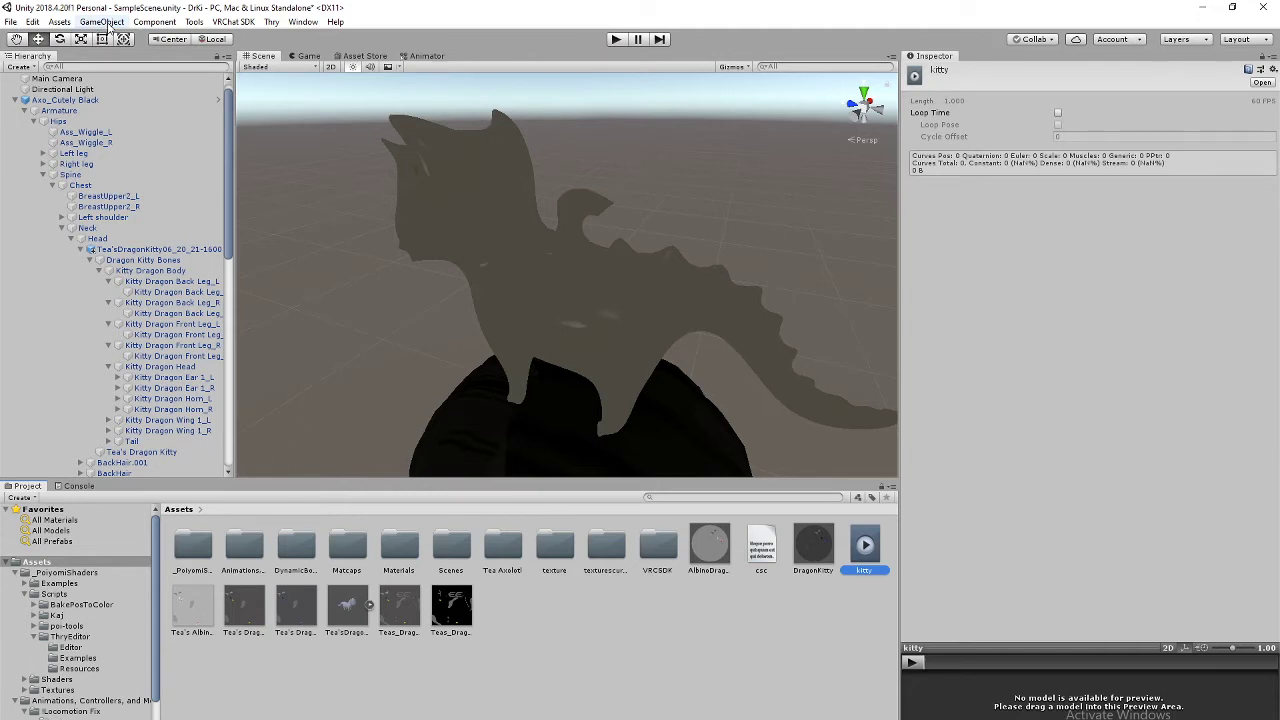
click(20, 498)
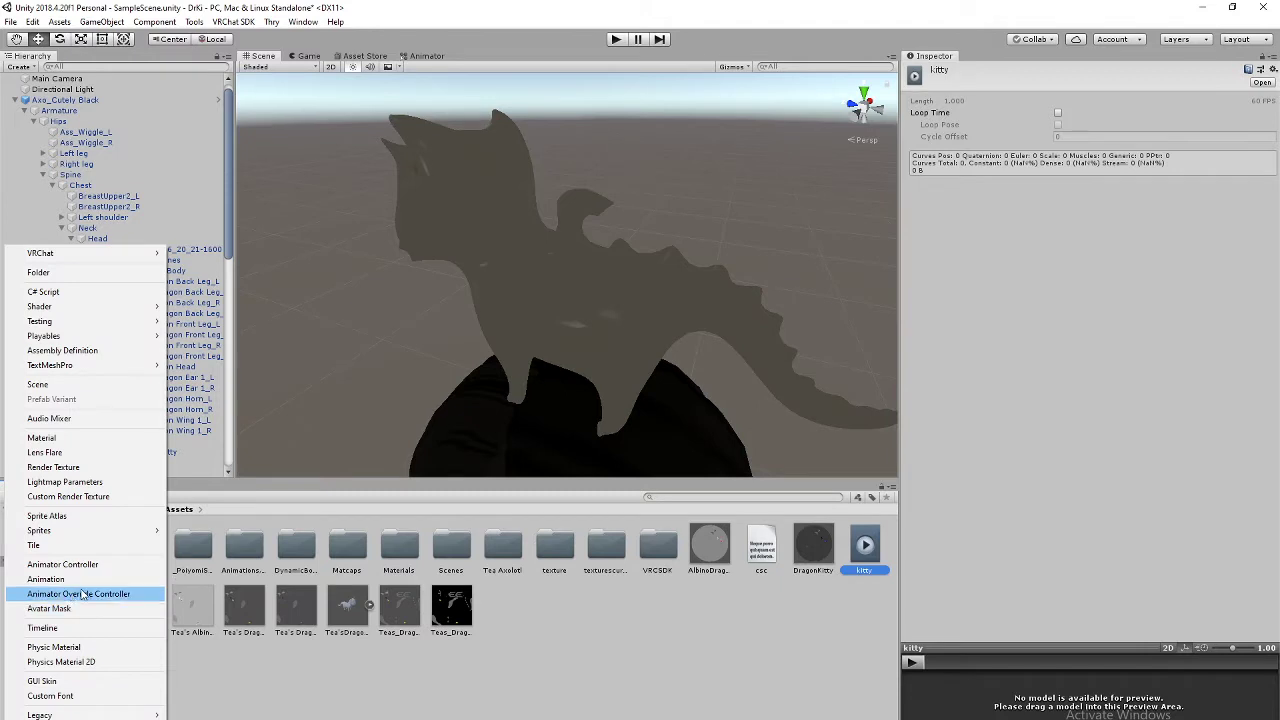
click(277, 703)
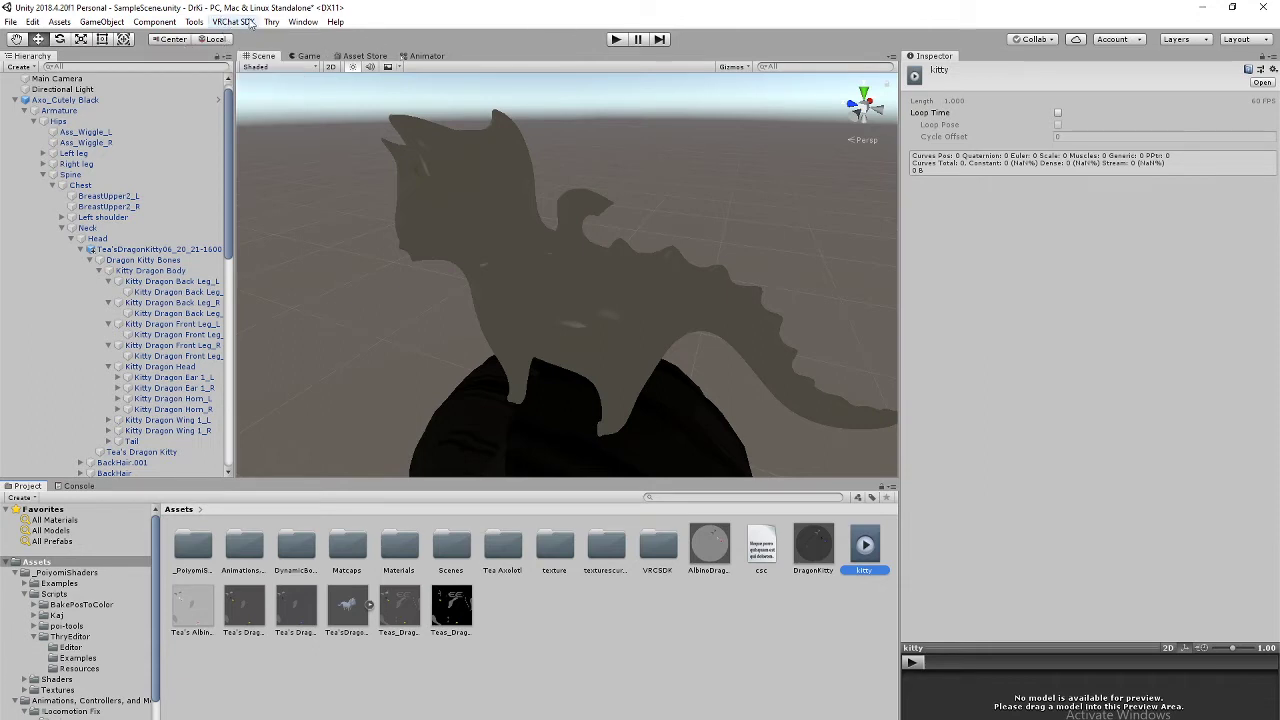
Step: Open the Animation editor and dock it beside the project browser
click(292, 24)
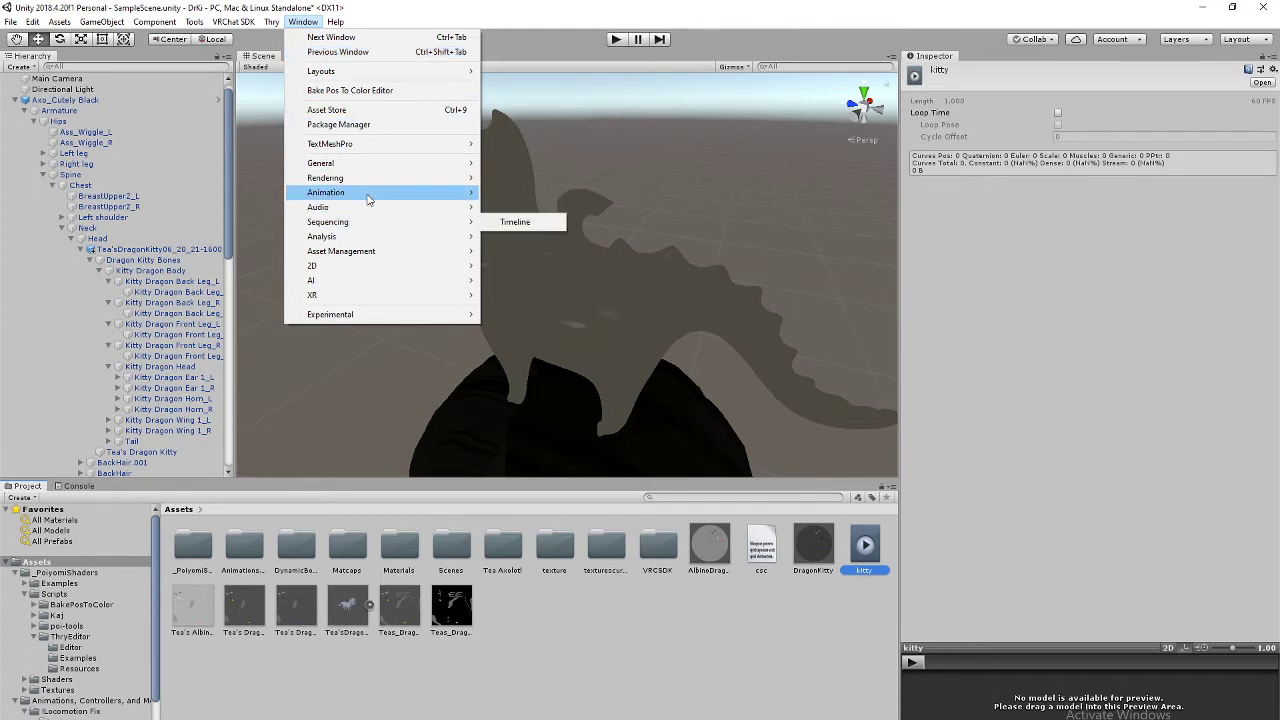
mouse_move(368, 197)
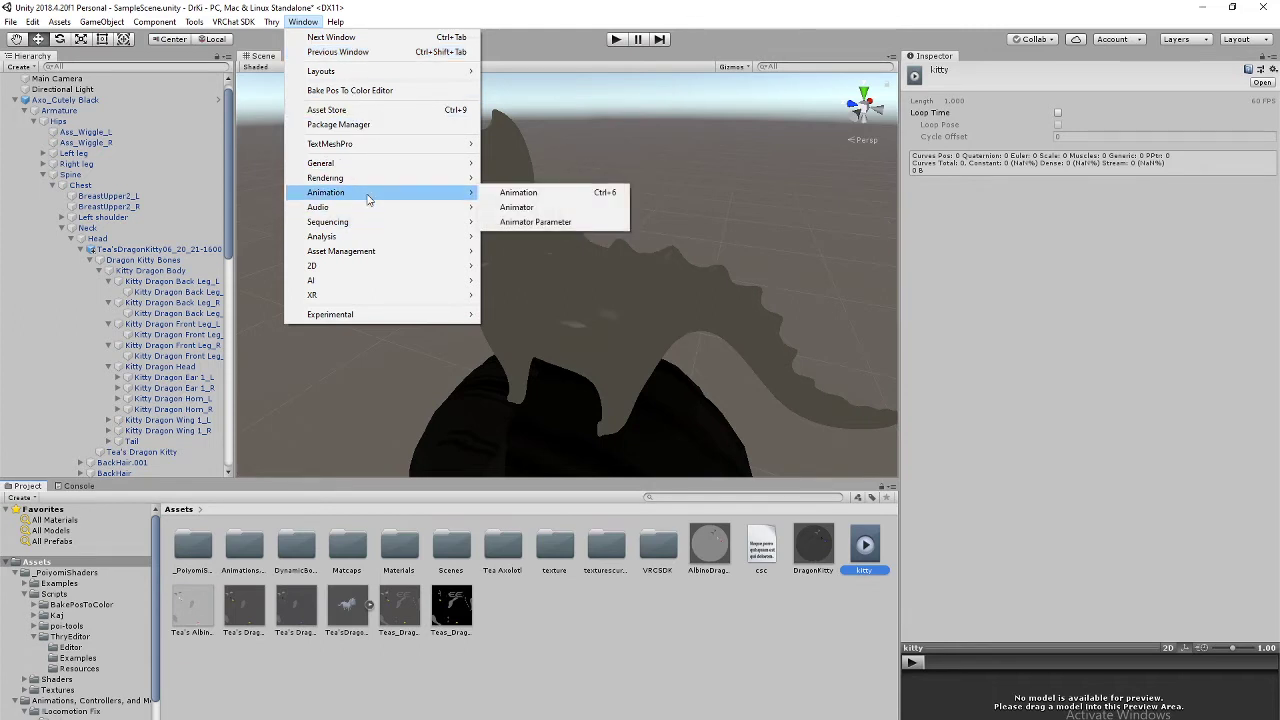
click(518, 192)
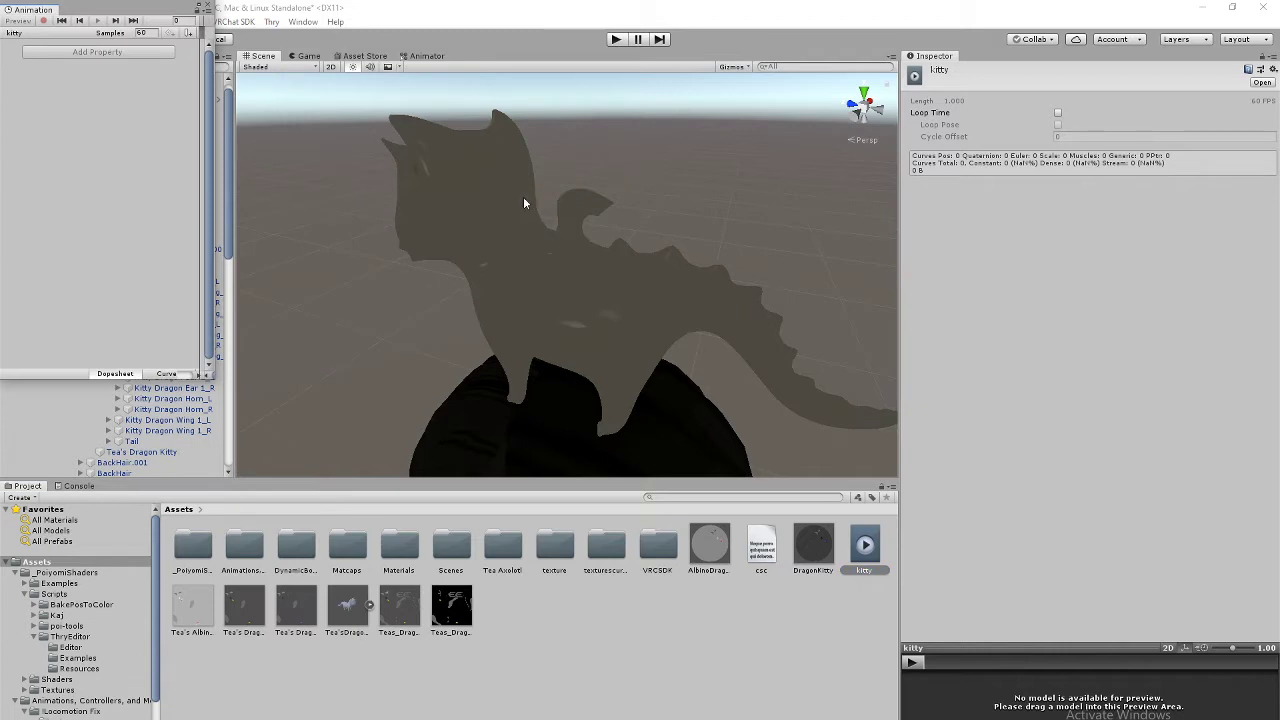
drag(55, 9, 113, 497)
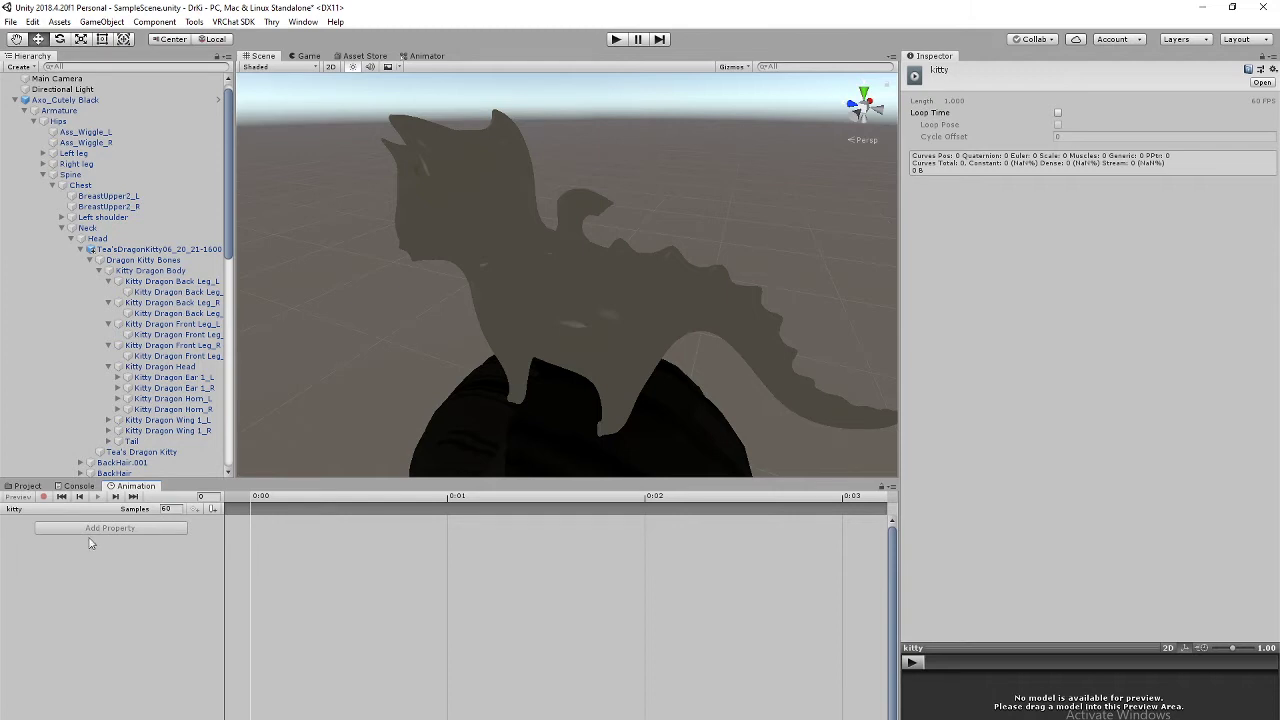
Step: Select the dragon kitty model in the Scene view as the object to animate
click(27, 486)
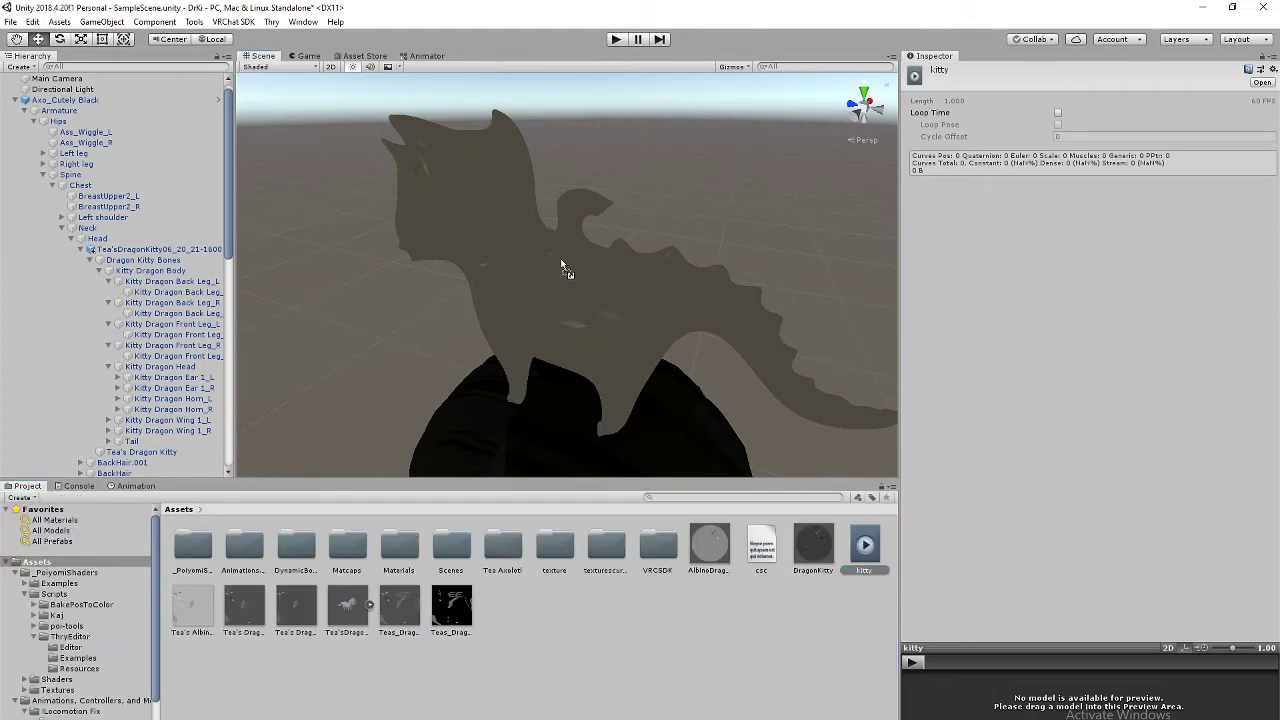
click(135, 486)
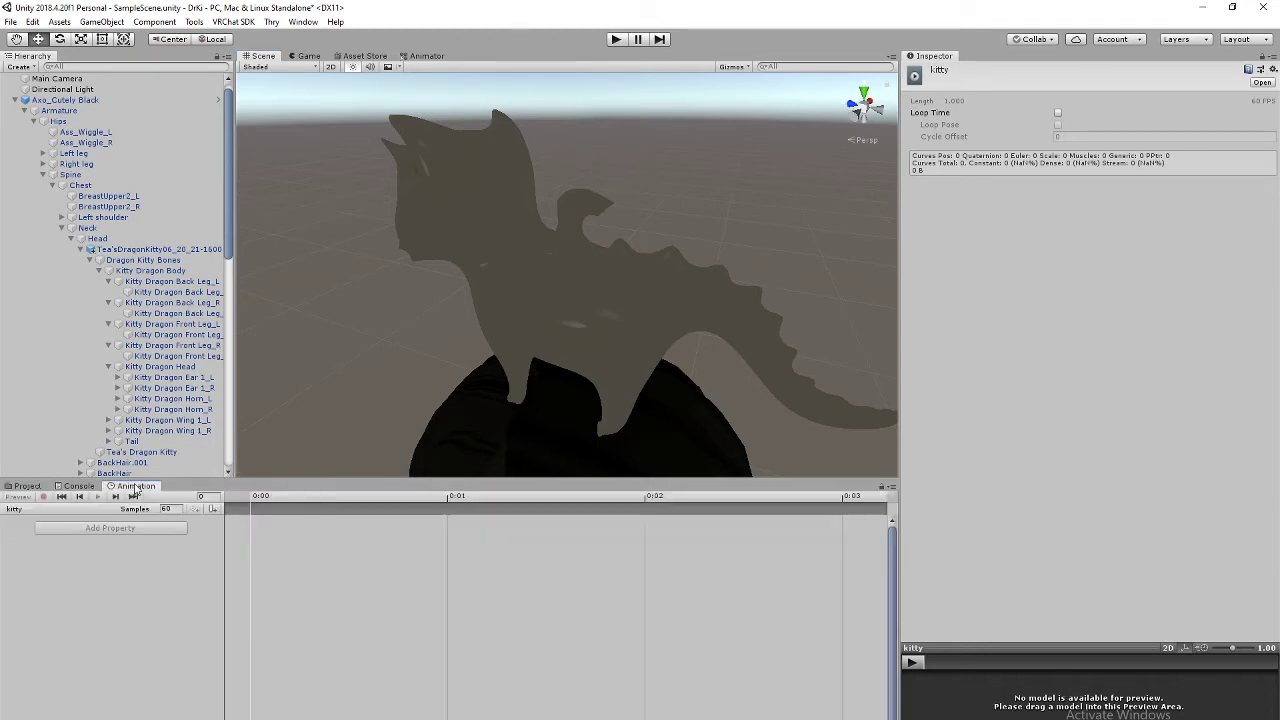
click(40, 487)
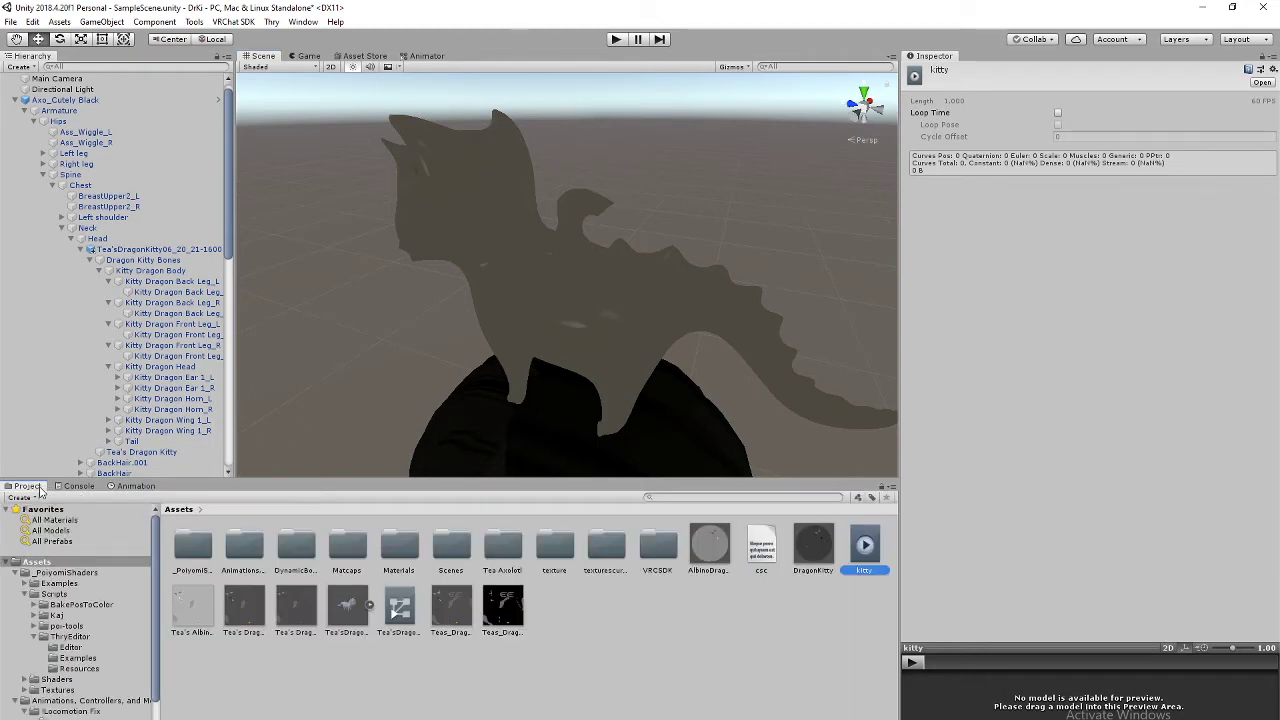
click(567, 275)
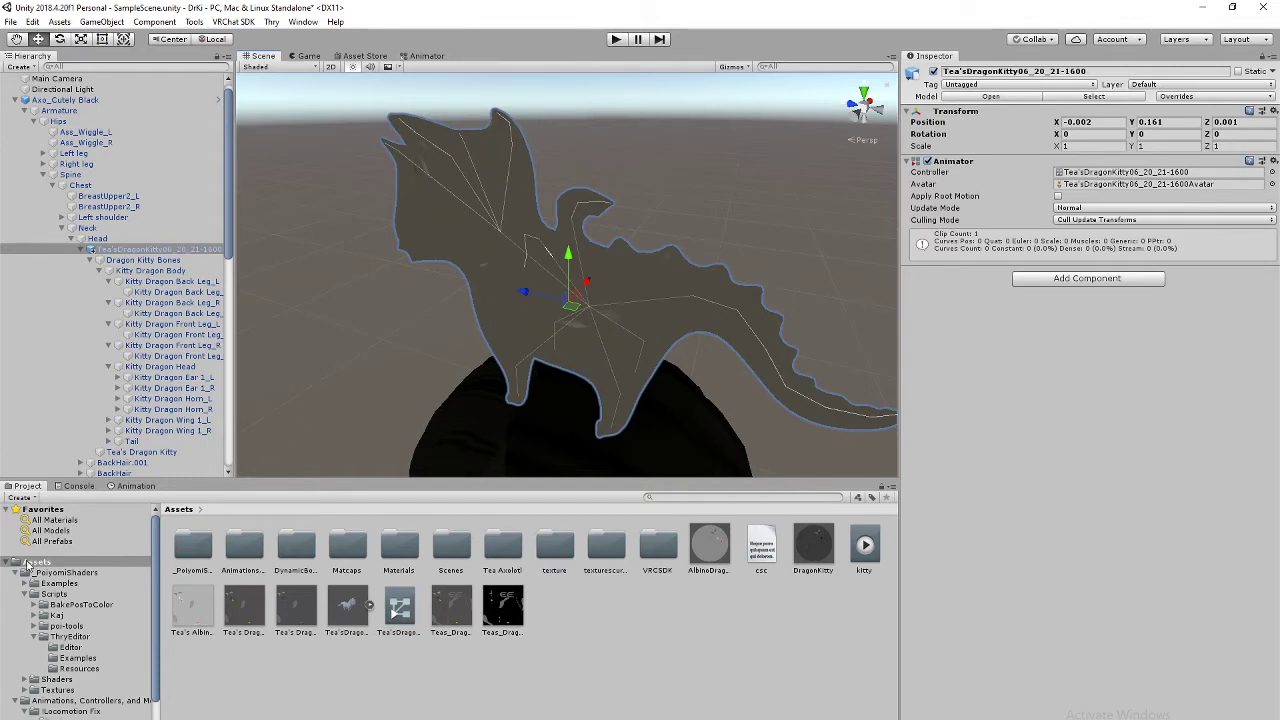
Step: Toggle keyframe recording on and off for the kitty clip while switching to Top view
click(134, 486)
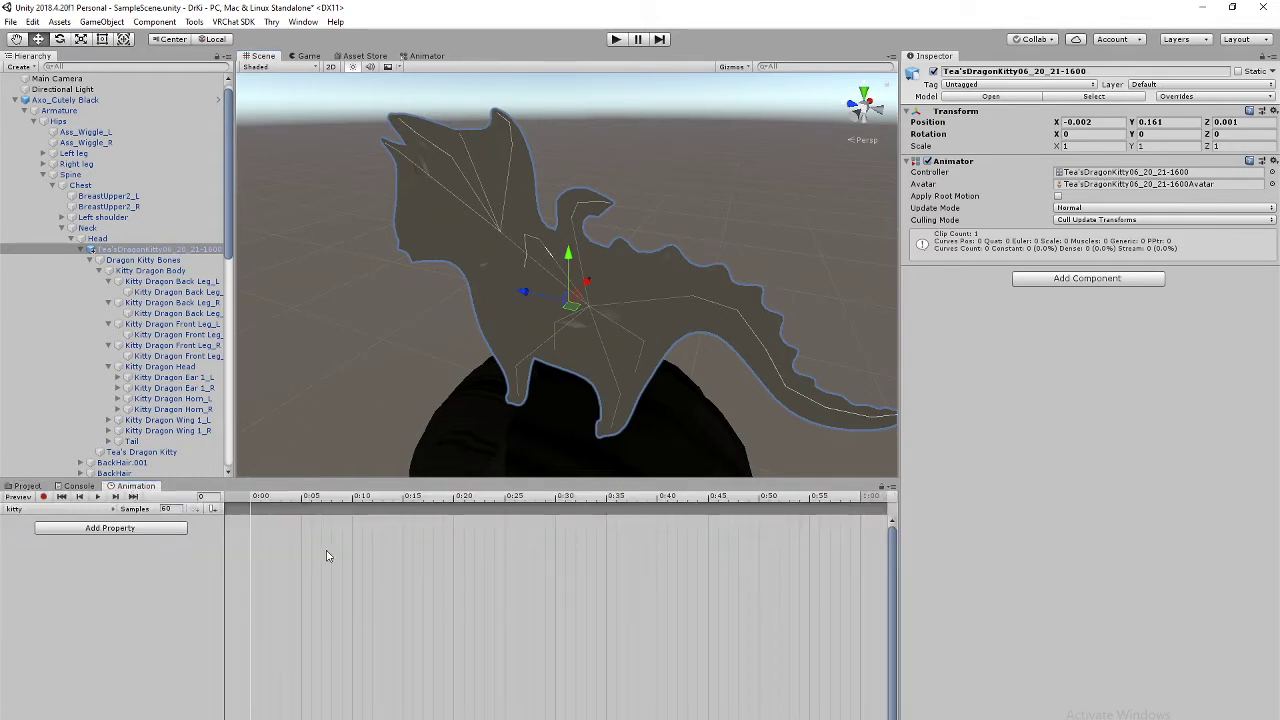
click(43, 497)
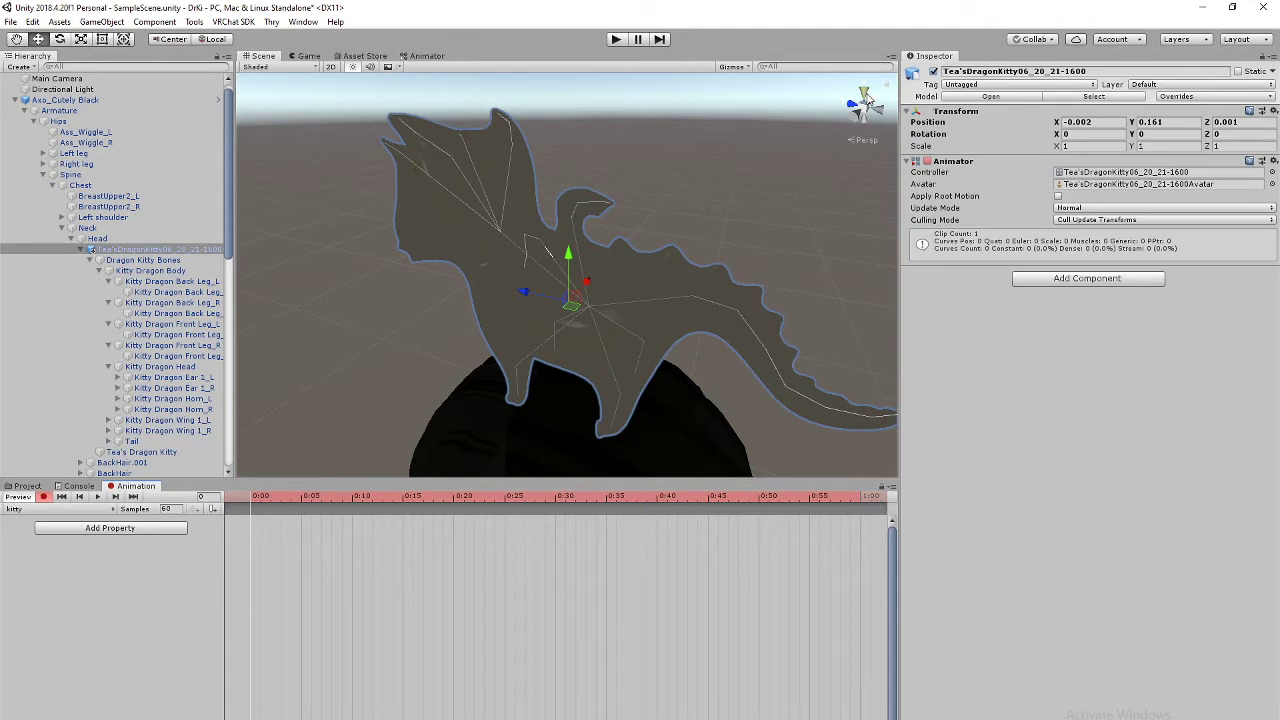
click(865, 96)
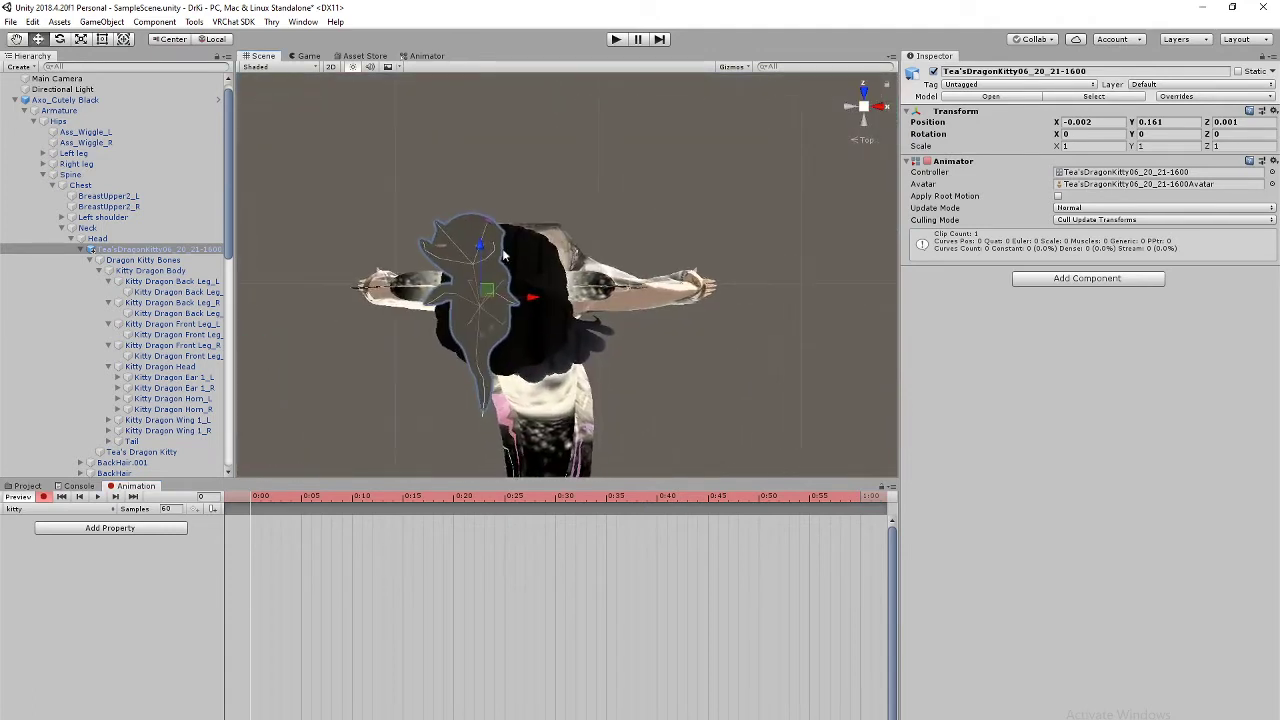
click(43, 497)
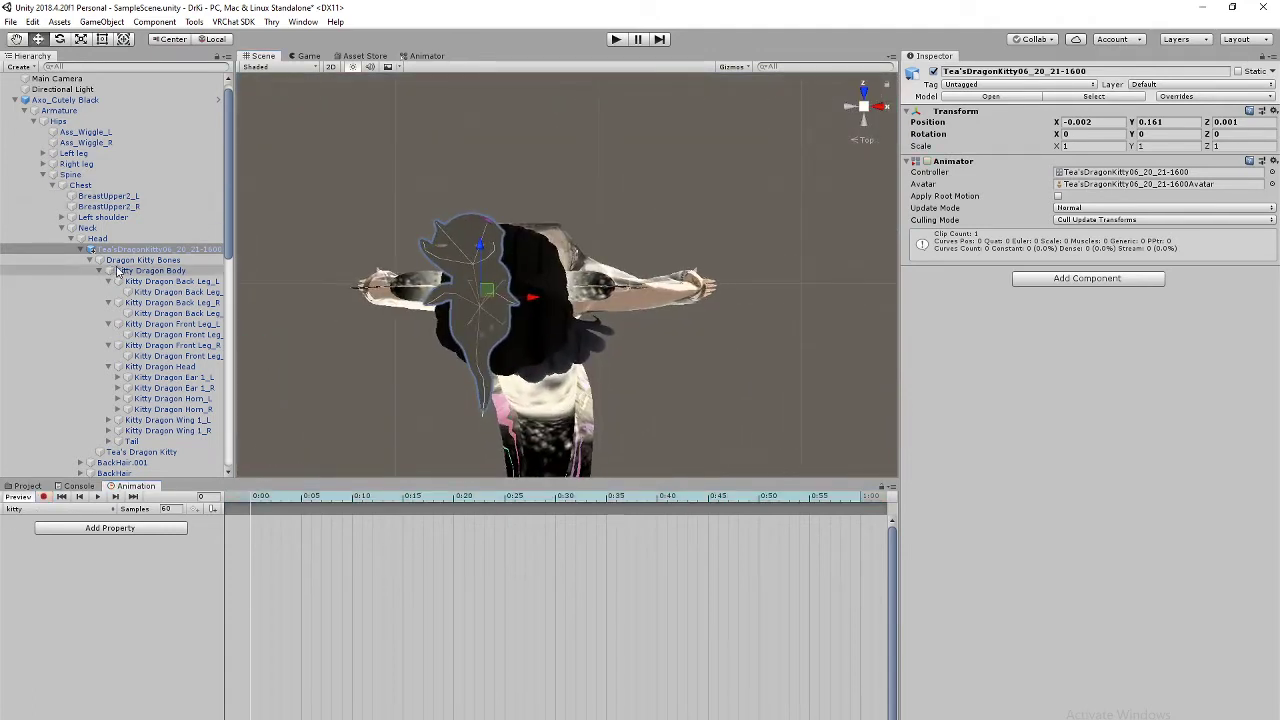
Step: Pan and orbit the Scene view into perspective on the kitty atop the avatar's head
scroll(188, 400, down, 2)
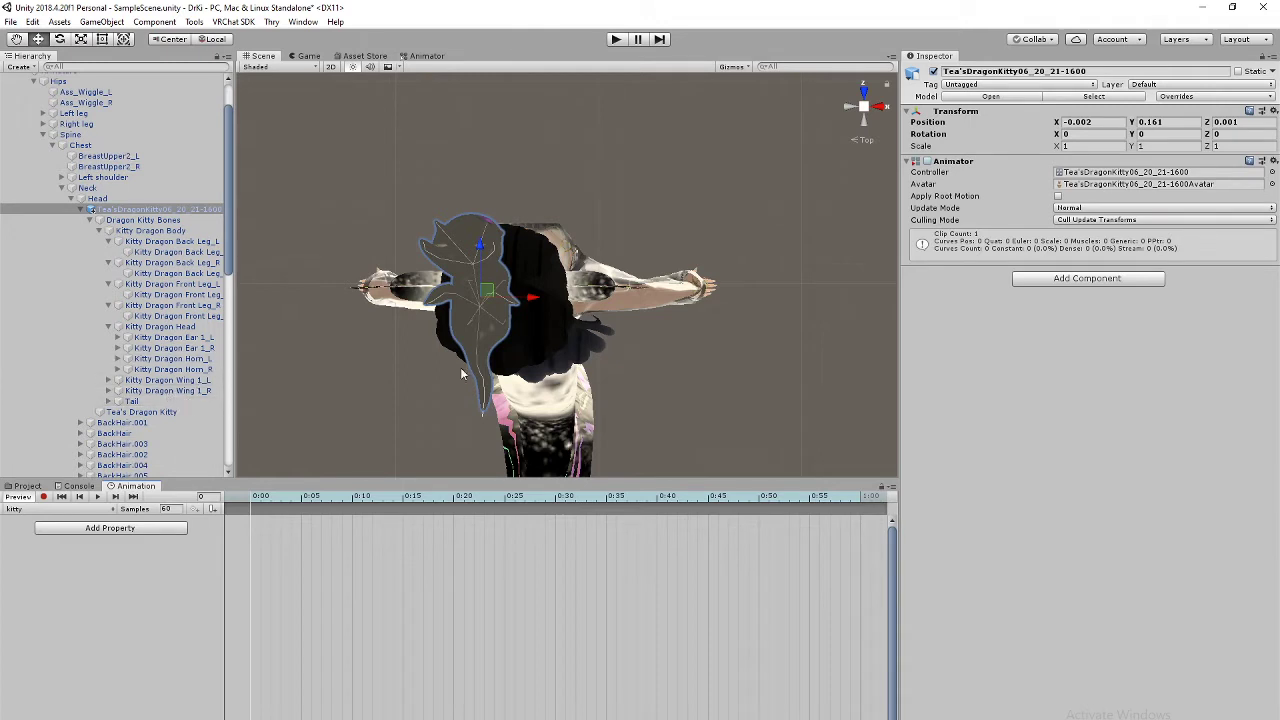
middle_drag(553, 387, 601, 333)
alt+drag(590, 376, 362, 325)
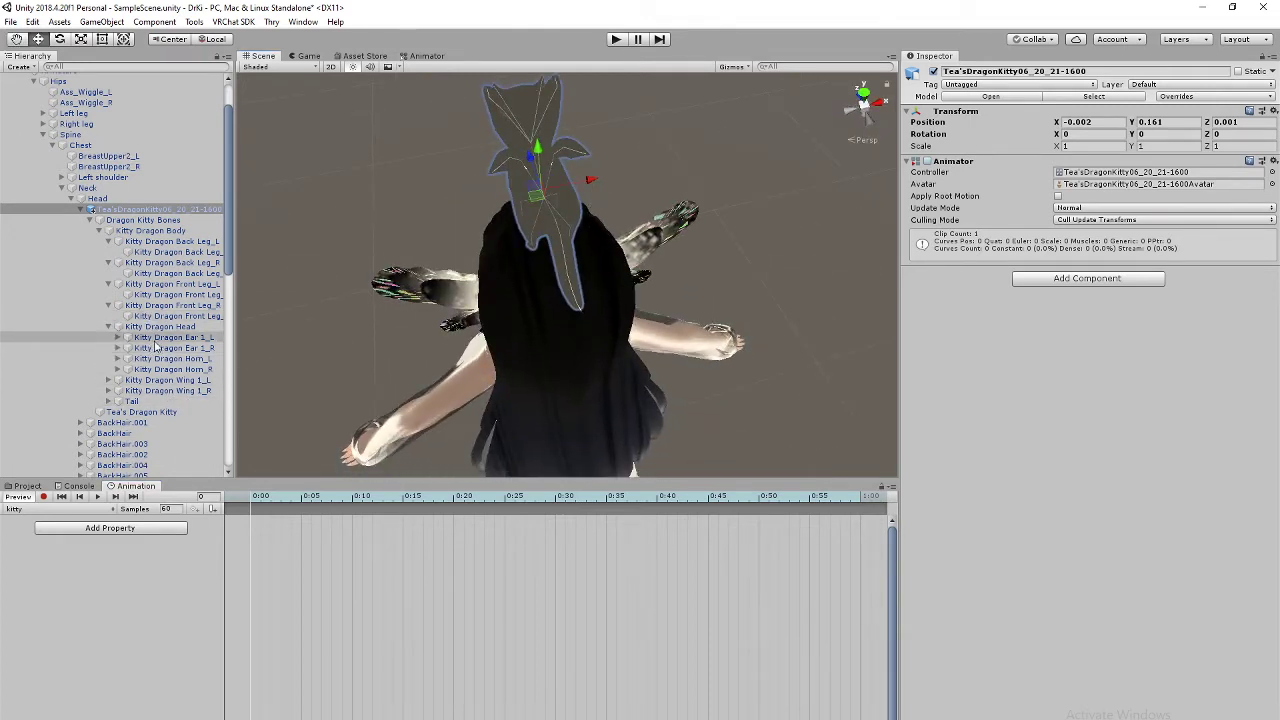
Step: Expand the kitty's Tail bone in the Hierarchy down to Tail.005_end
click(148, 402)
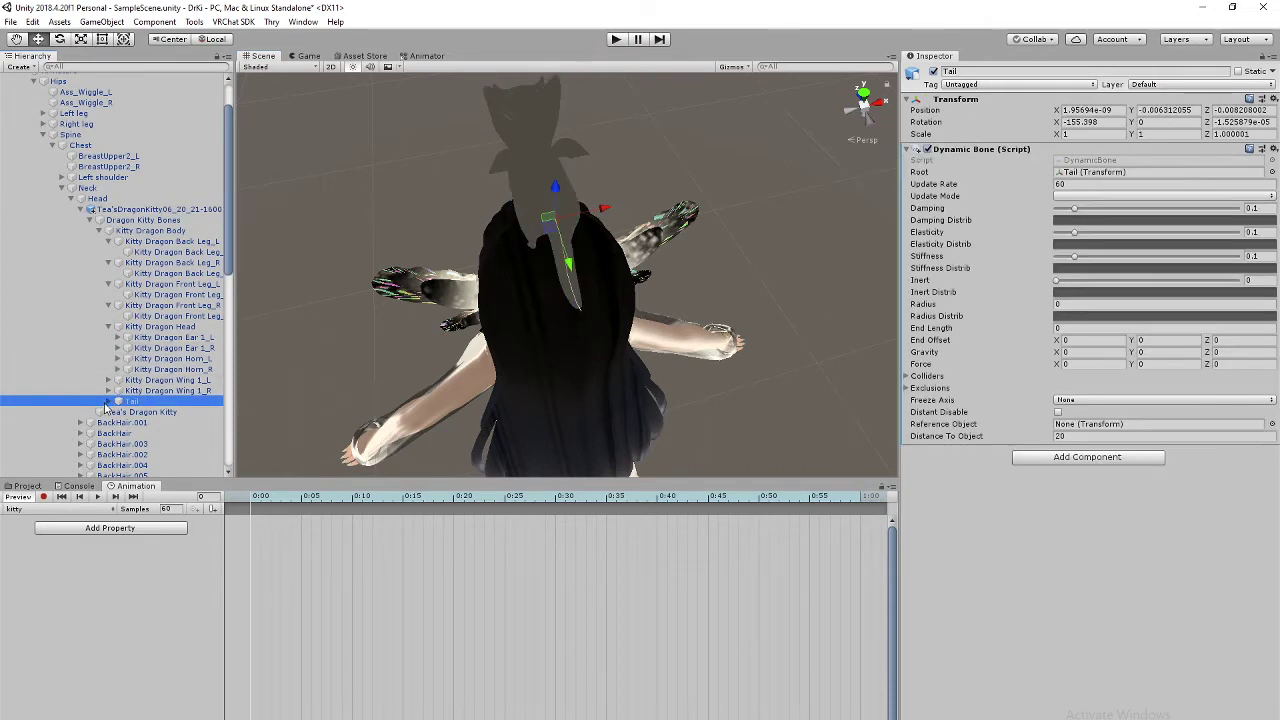
right_click(170, 409)
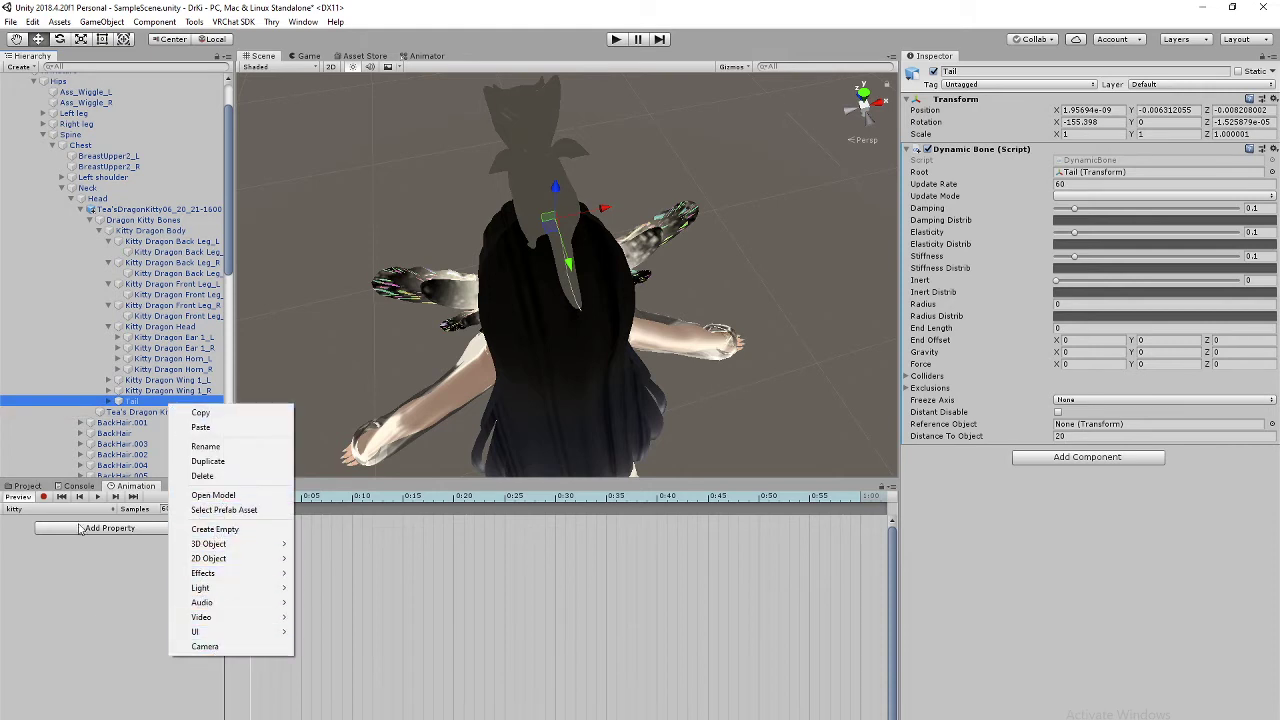
click(108, 402)
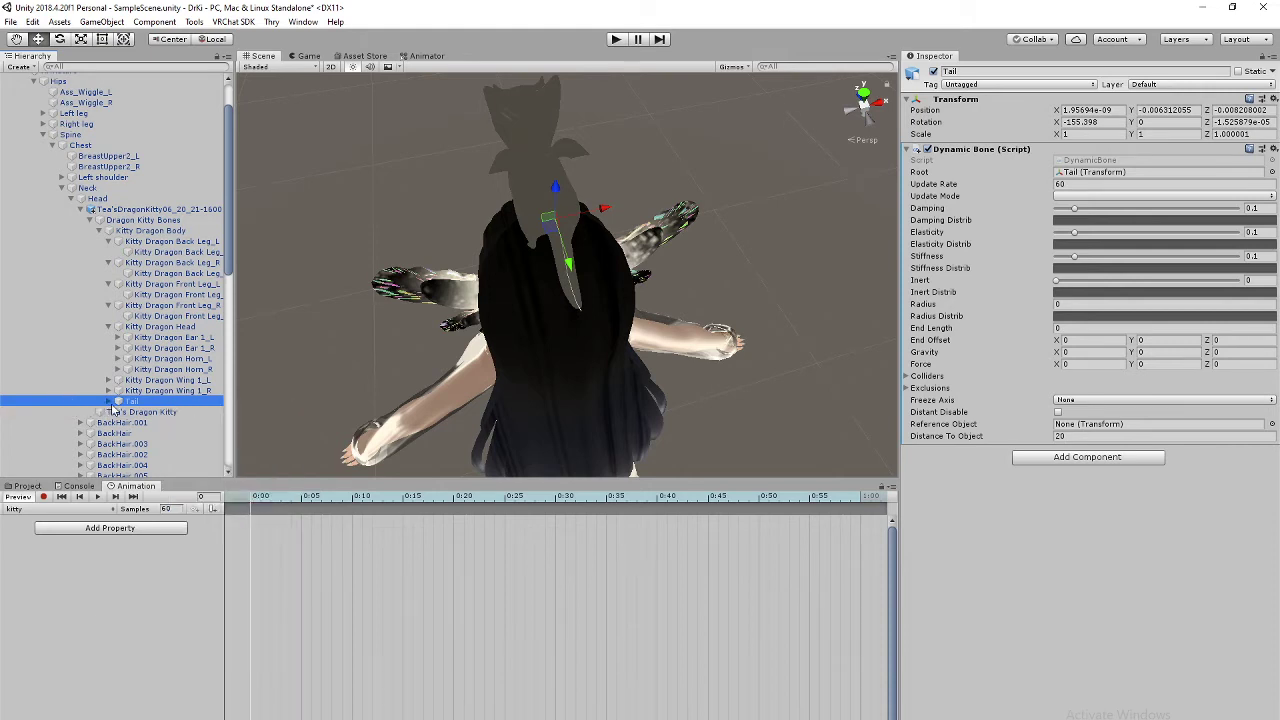
click(108, 402)
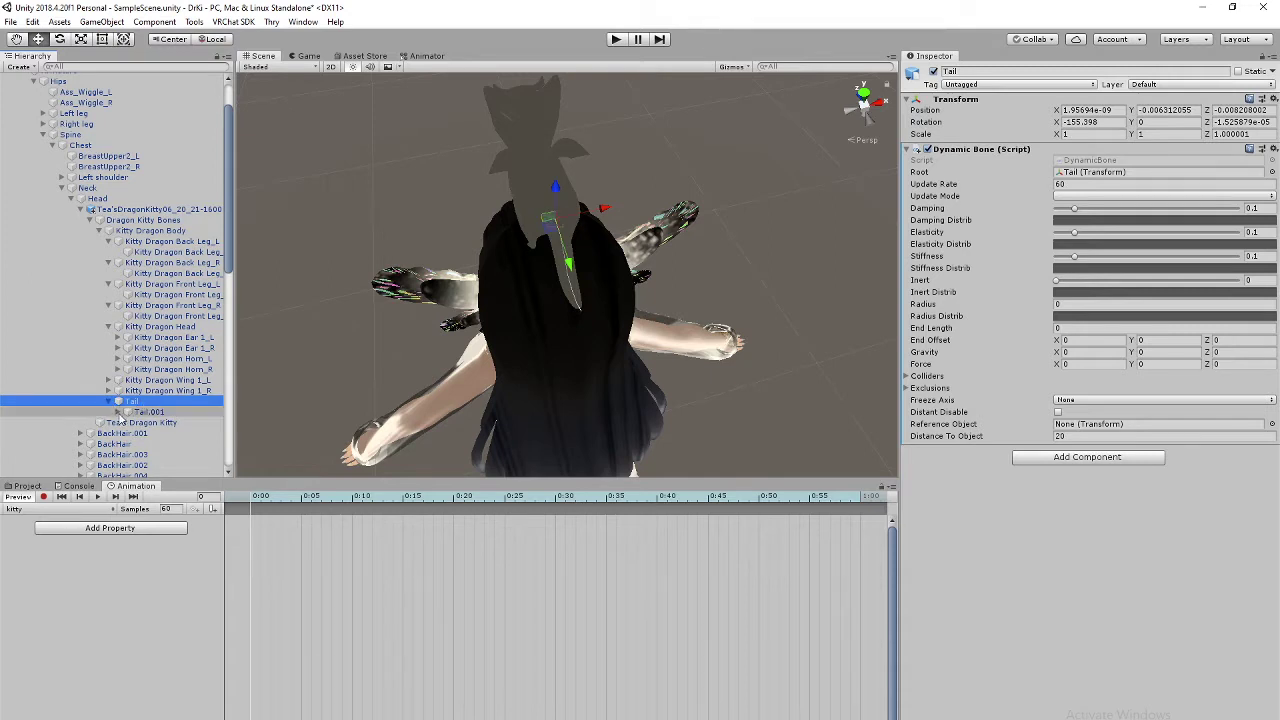
click(118, 413)
click(127, 423)
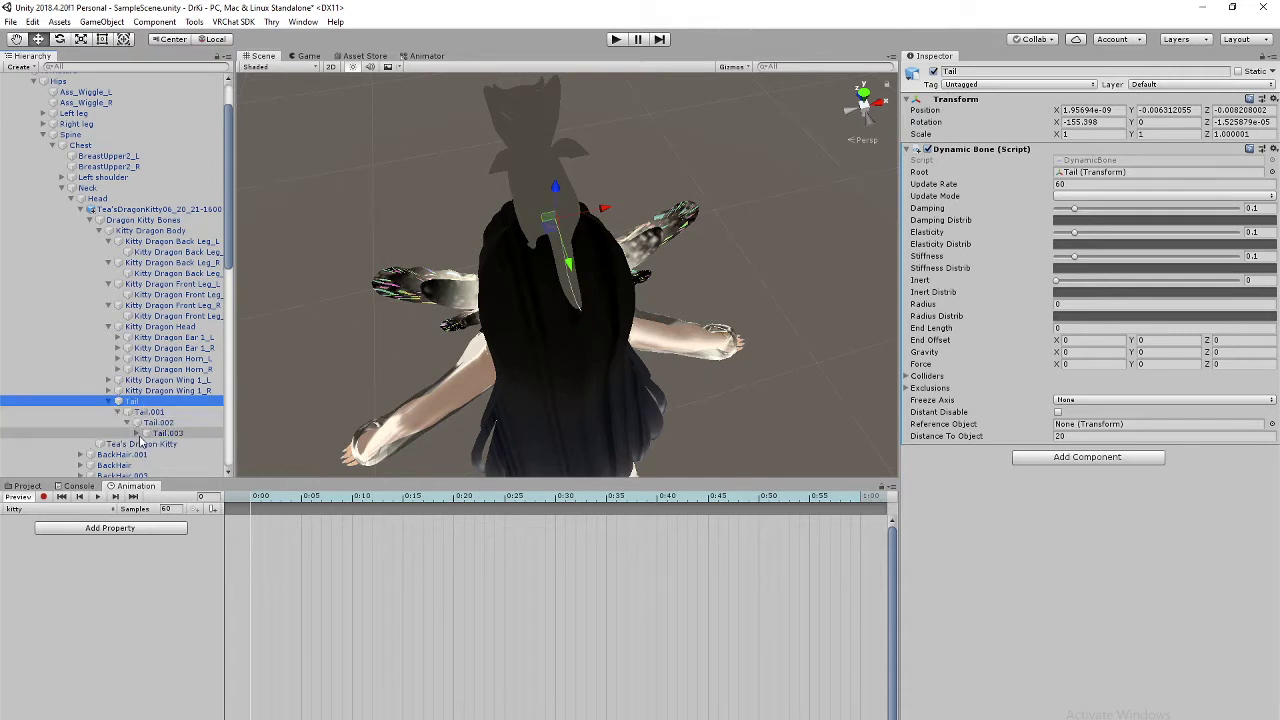
click(137, 434)
click(147, 445)
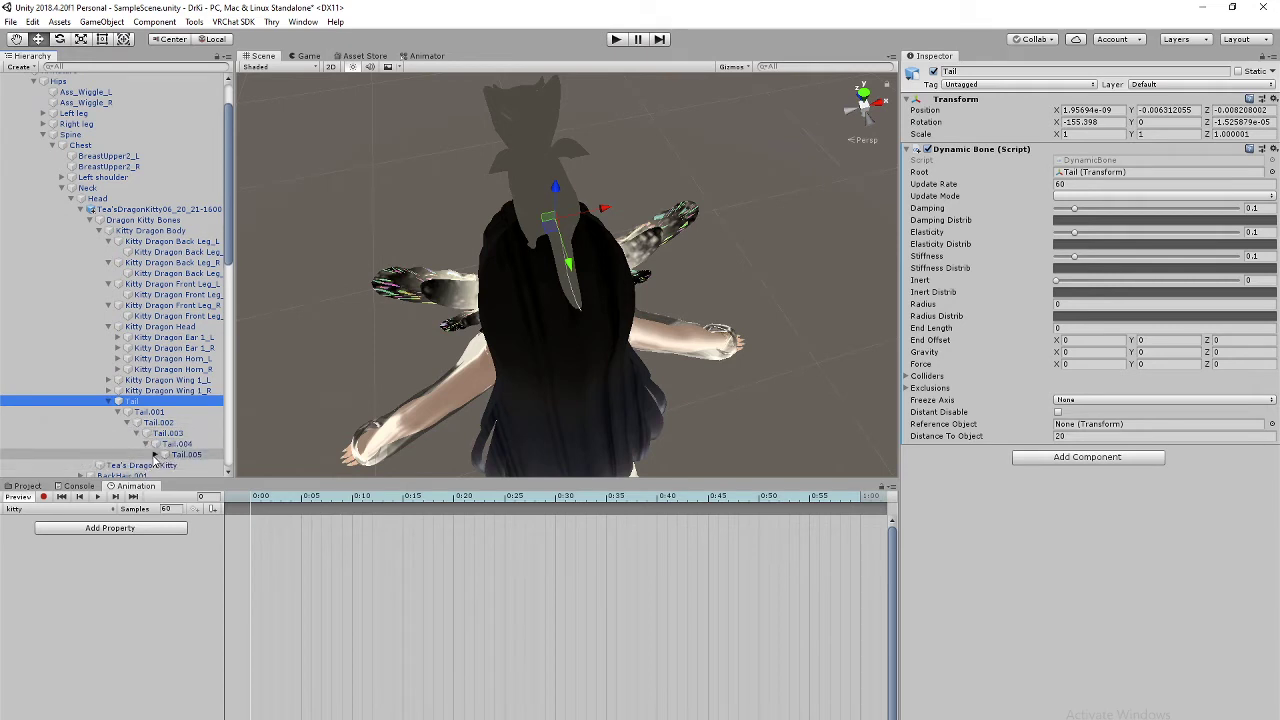
click(156, 456)
Step: Reframe the Scene view on the dragon kitty using the left, back and top views
scroll(186, 435, down, 1)
click(850, 111)
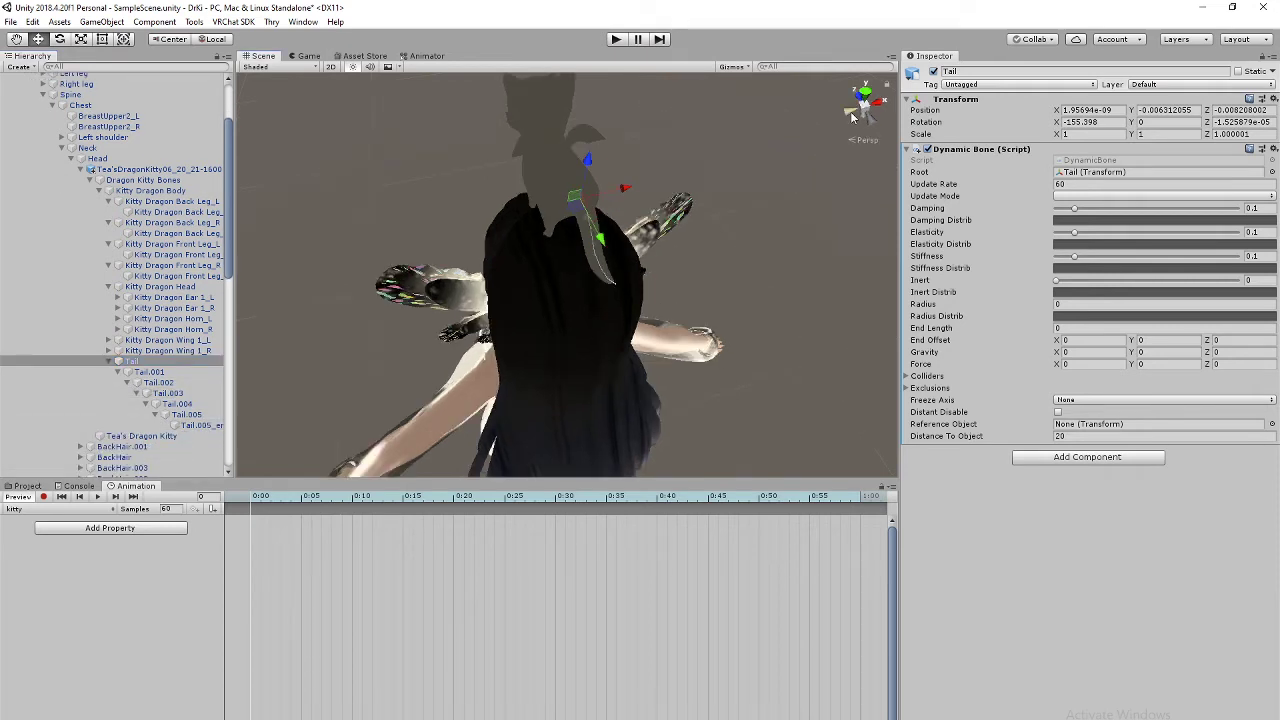
middle_drag(706, 140, 671, 277)
right_drag(722, 240, 629, 371)
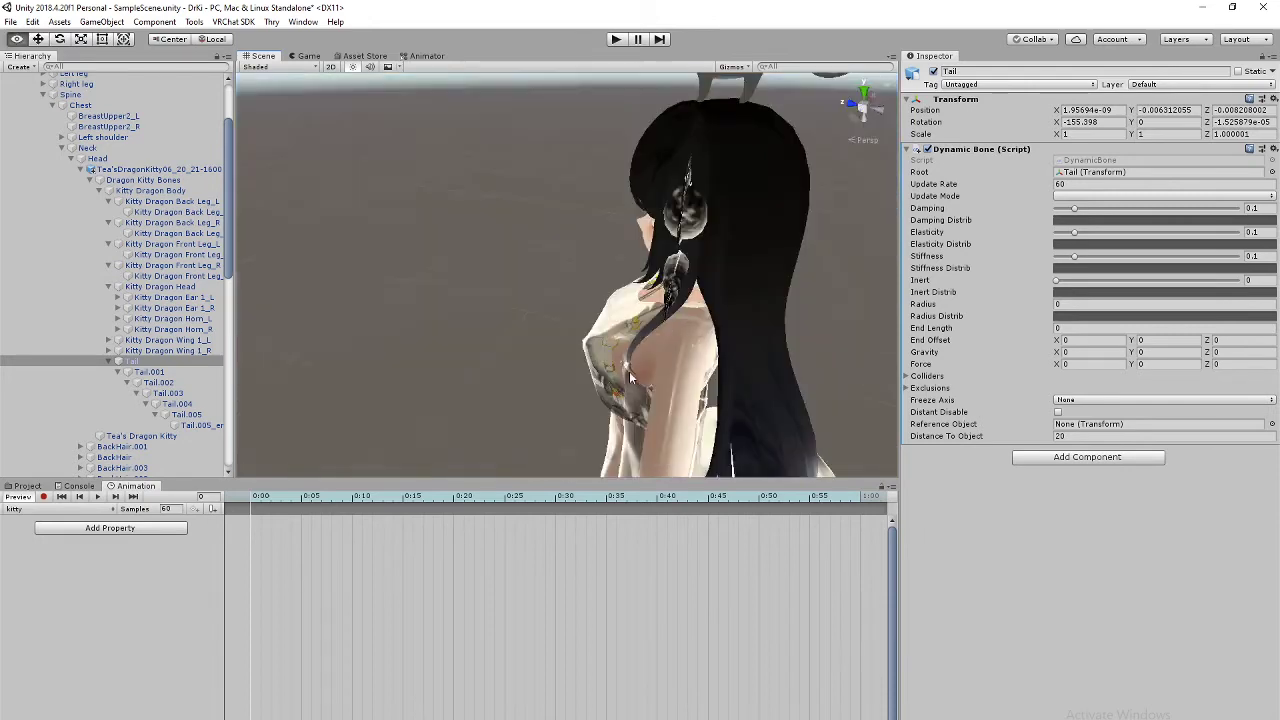
middle_drag(700, 215, 590, 388)
right_drag(690, 205, 550, 310)
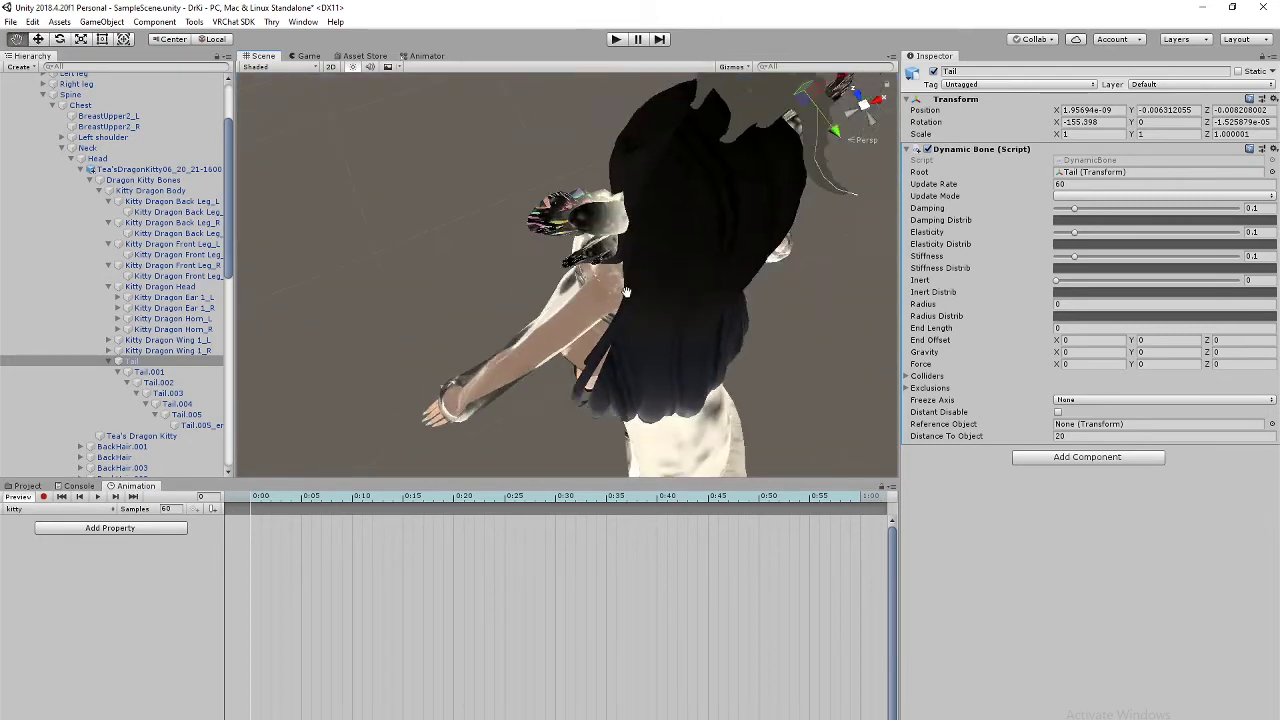
middle_drag(650, 270, 534, 381)
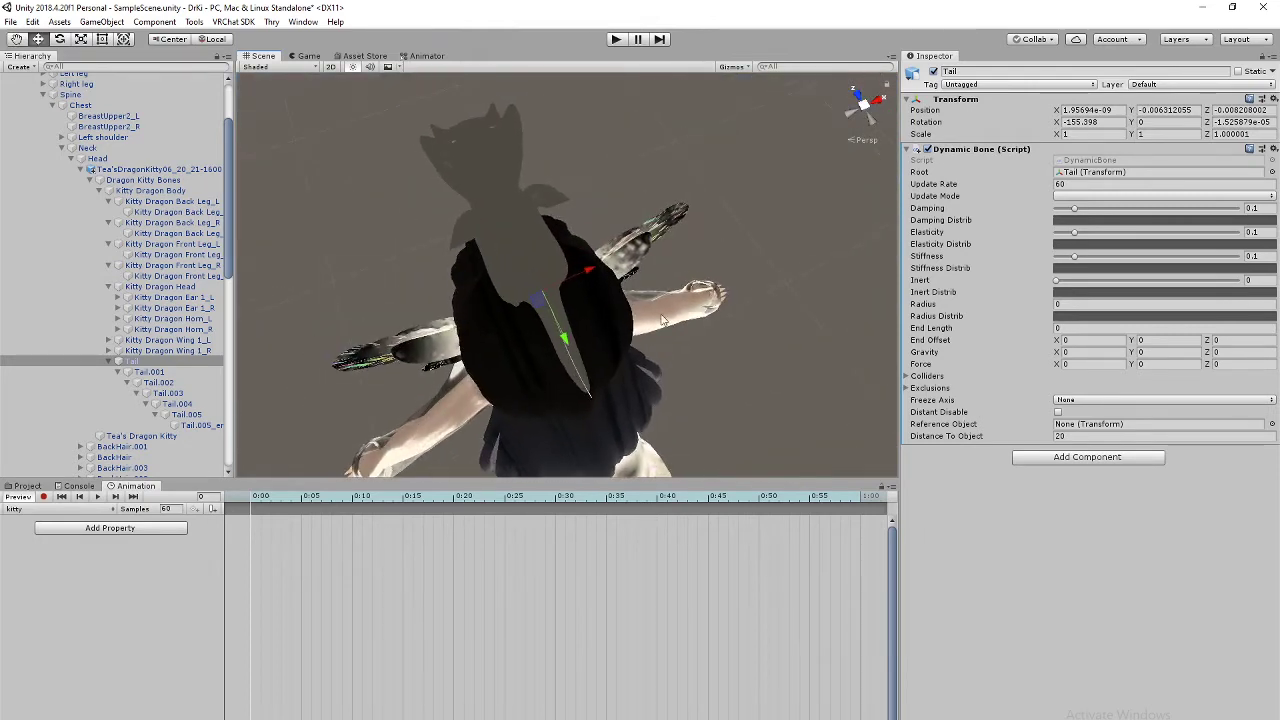
click(870, 117)
click(865, 89)
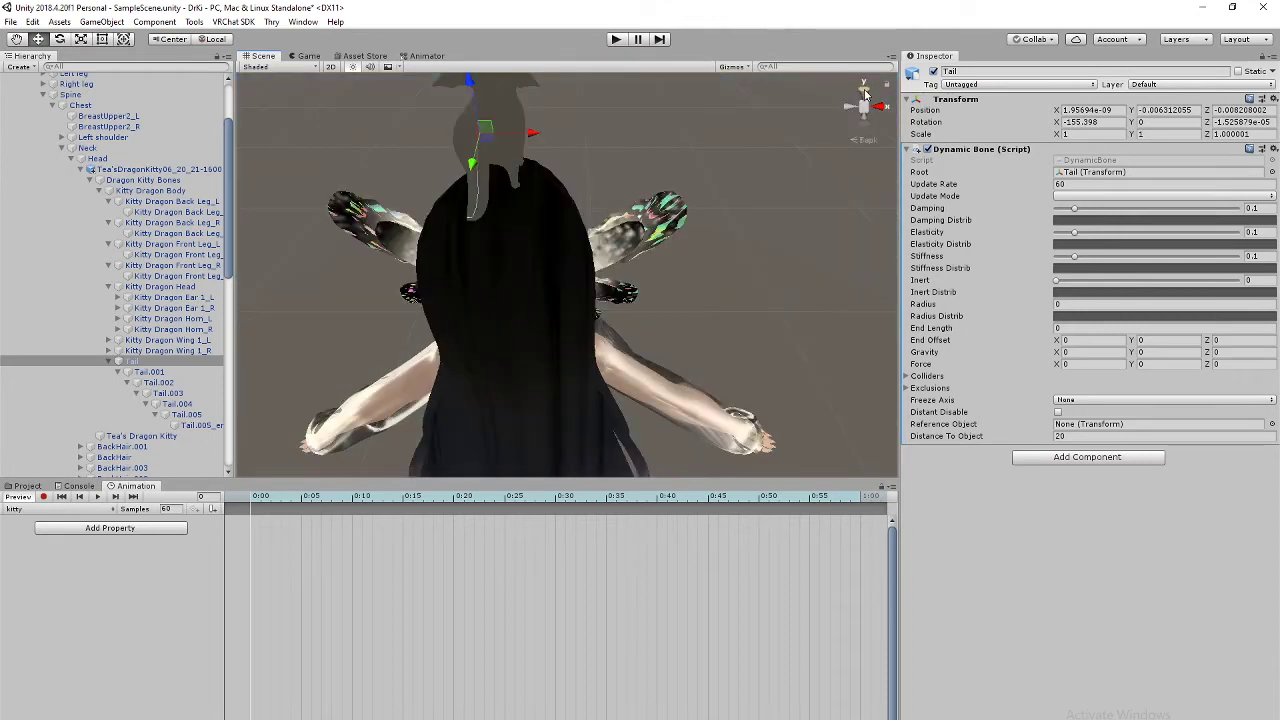
middle_drag(549, 312, 612, 226)
middle_drag(625, 288, 618, 254)
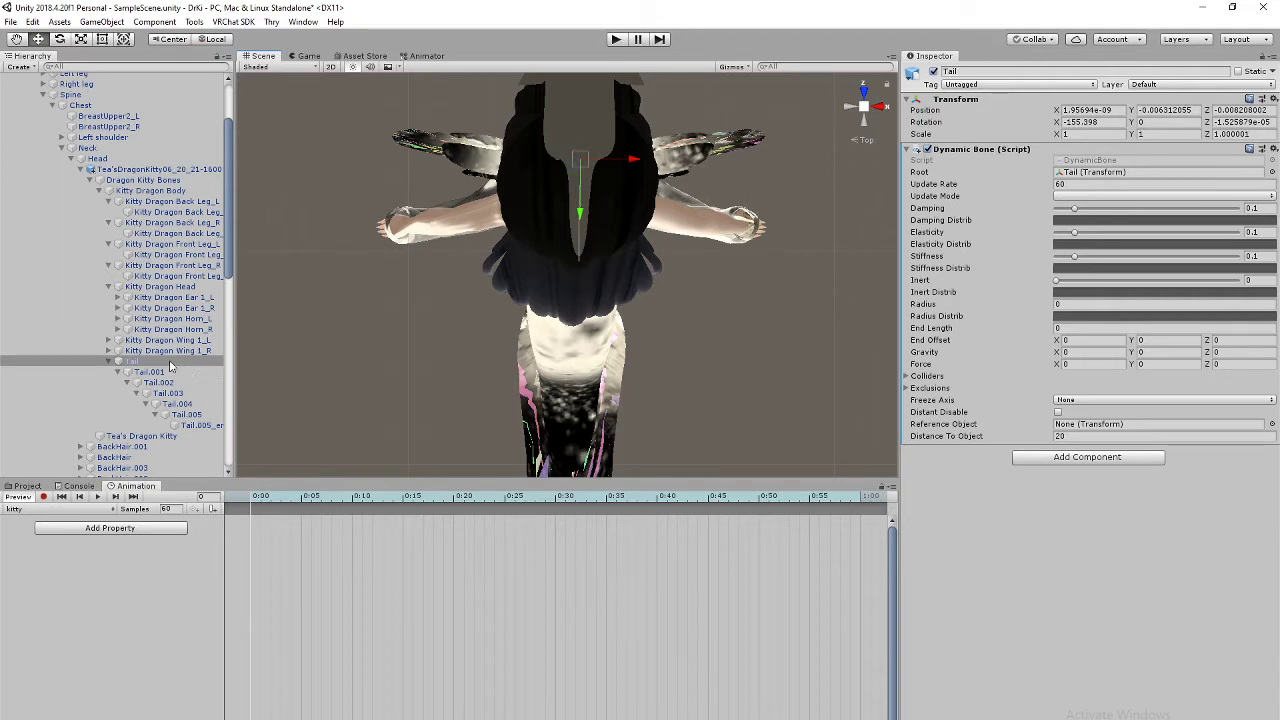
Step: Select Tail through Tail.005_end, untick Dynamic Bone, then reselect Tail to check it
shift+click(205, 425)
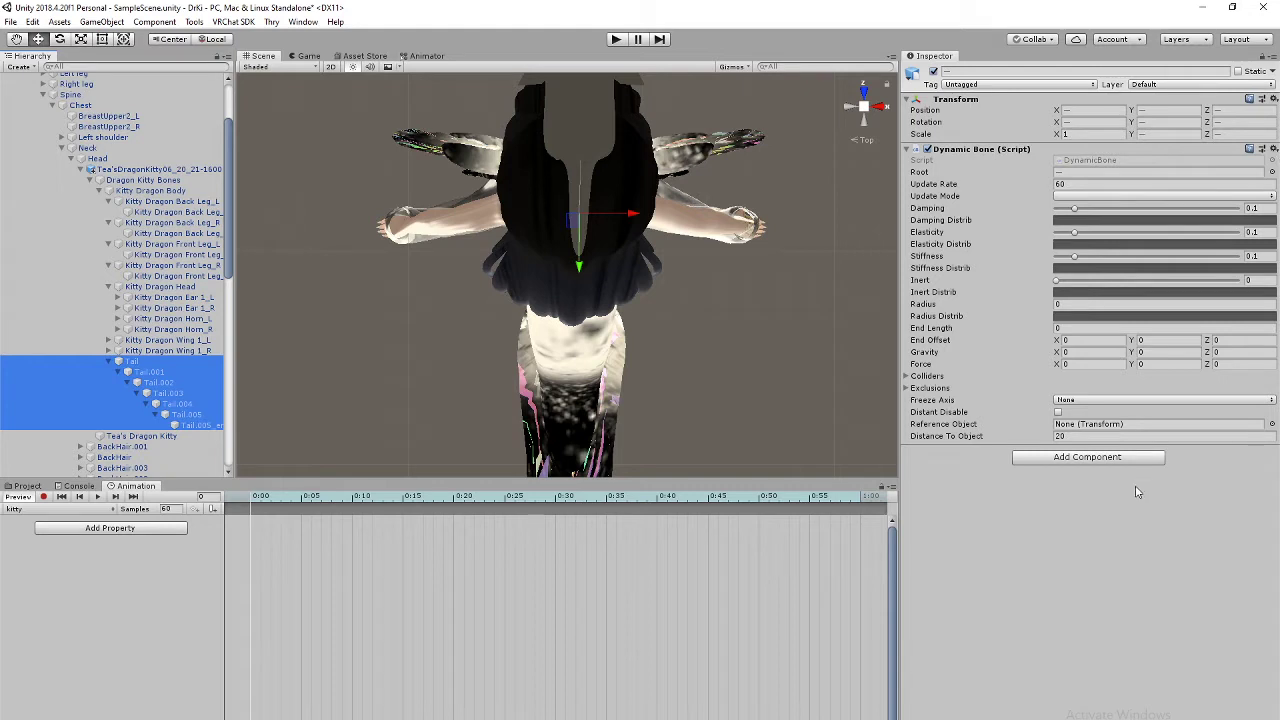
click(927, 150)
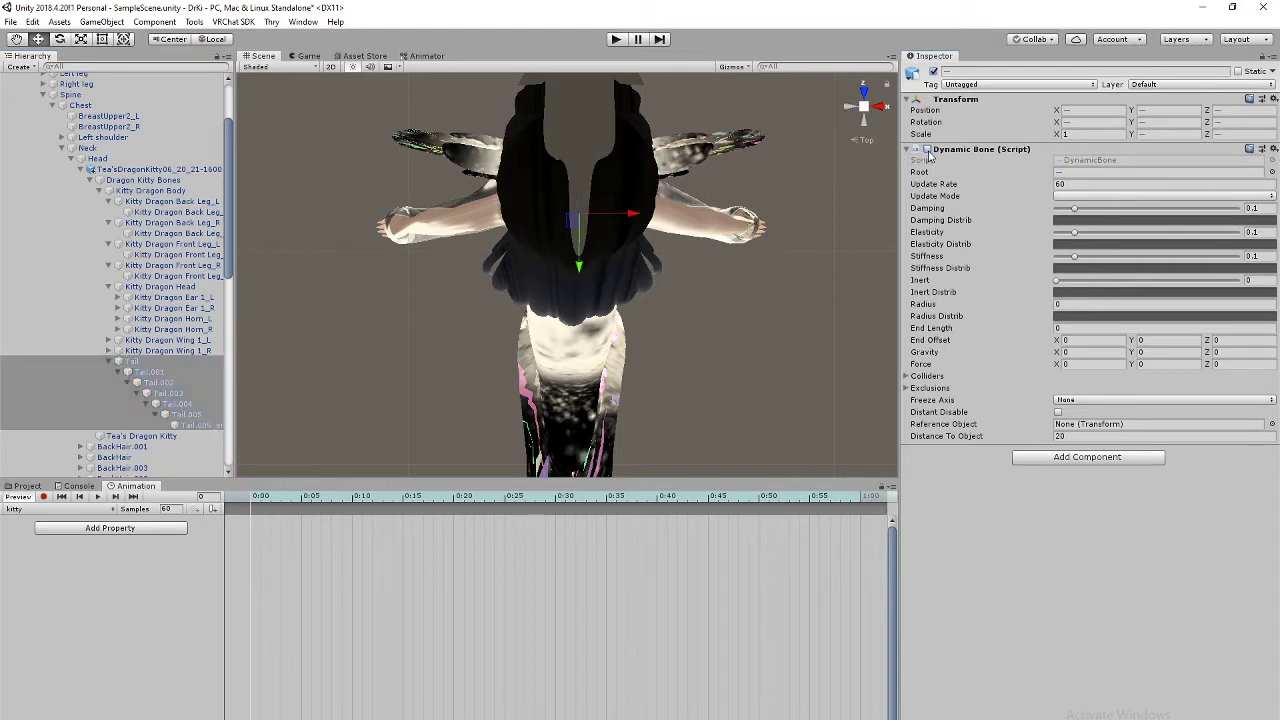
click(155, 362)
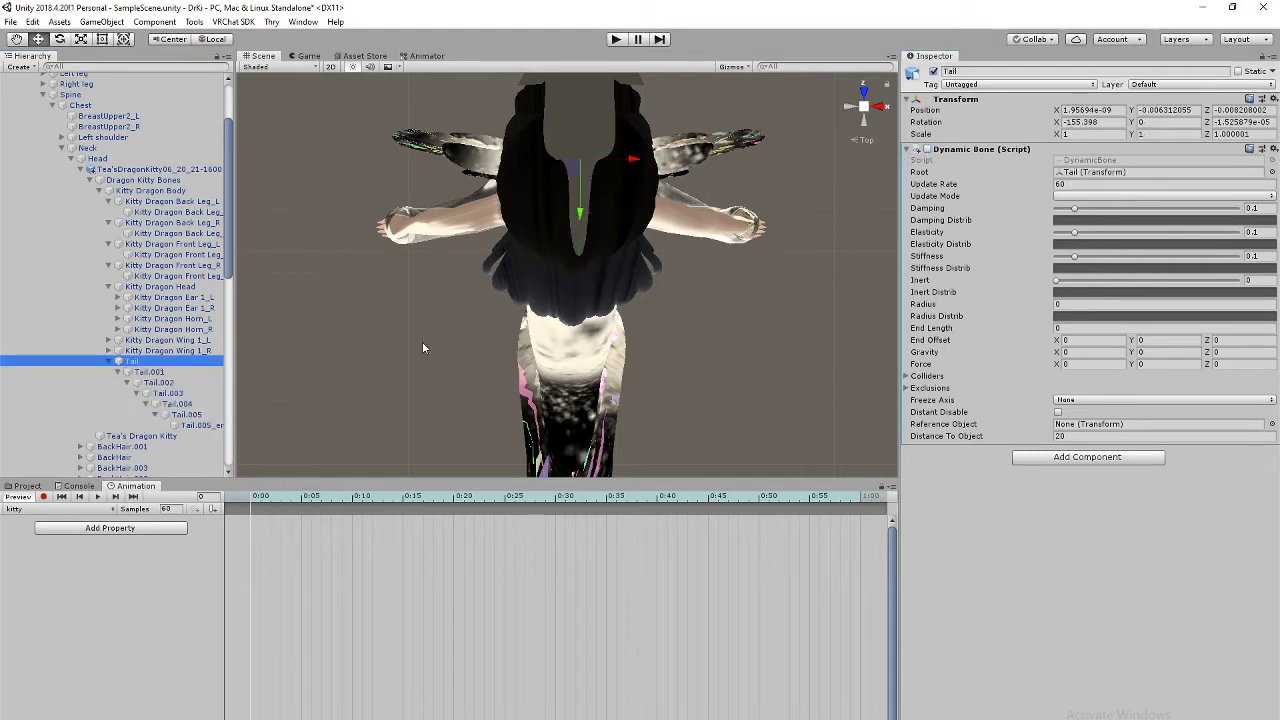
middle_drag(581, 160, 582, 395)
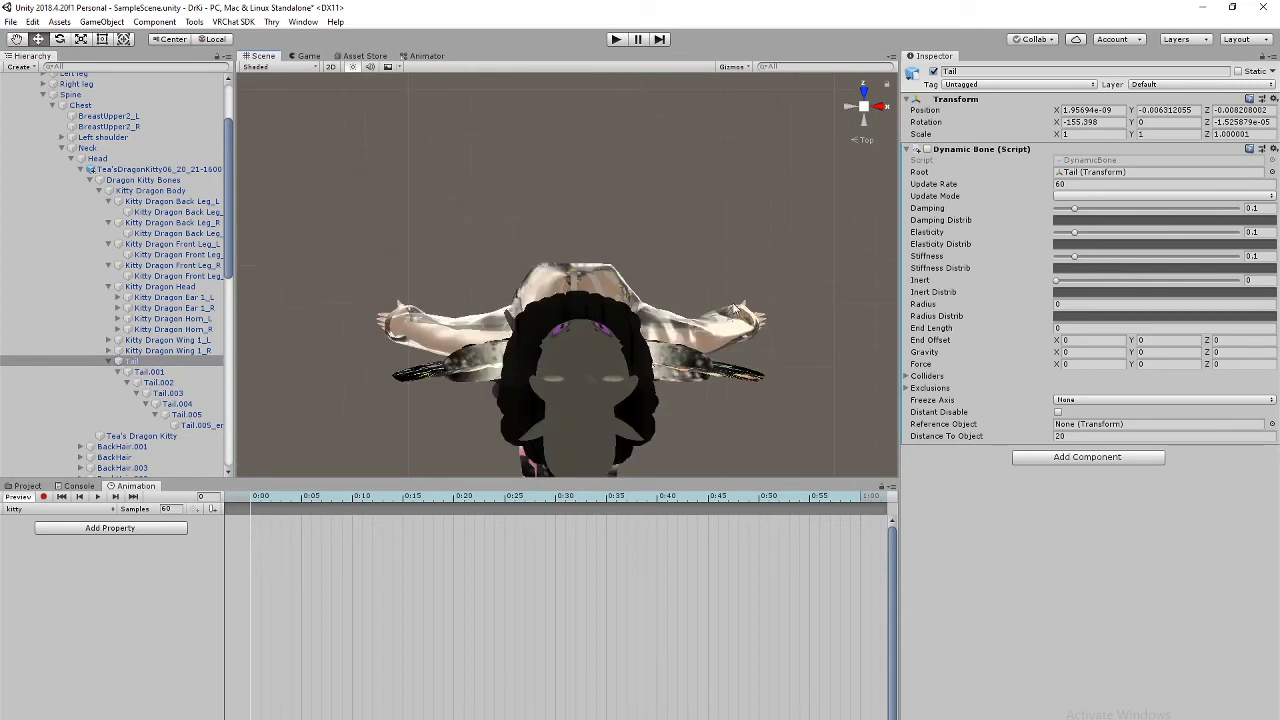
middle_drag(733, 304, 731, 282)
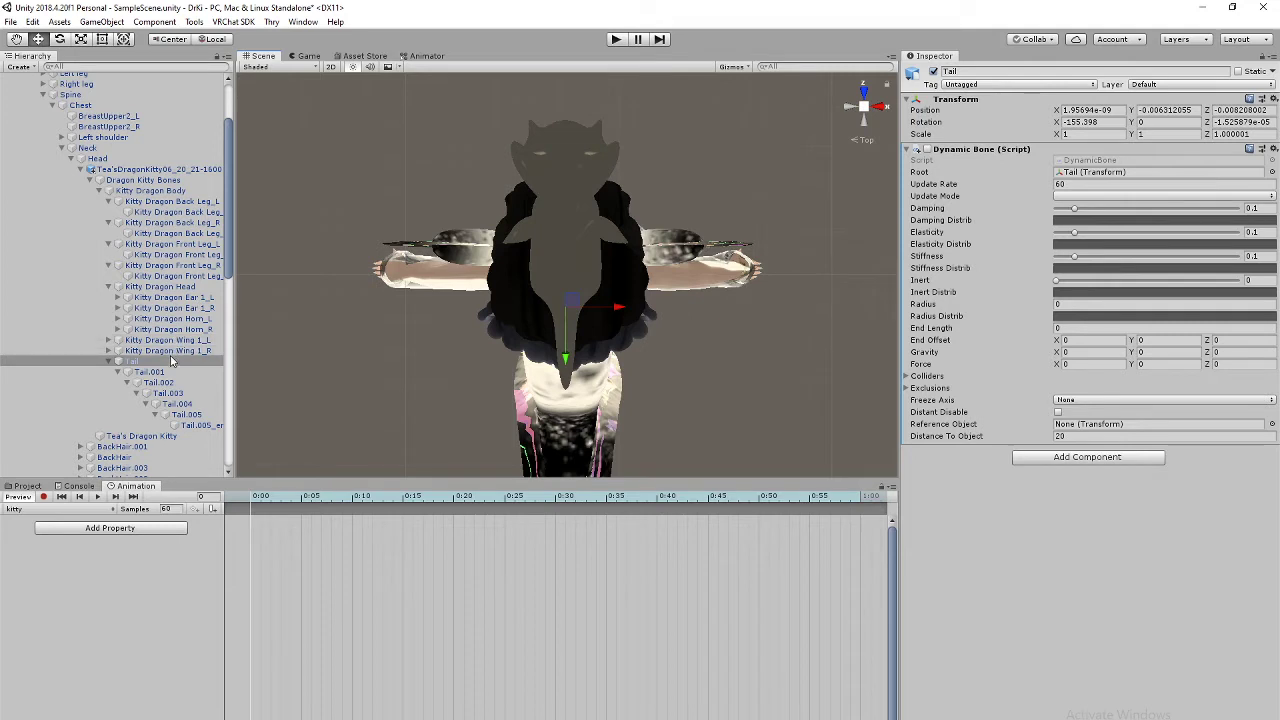
Step: Expand Kitty Dragon Wing 1_L and select its whole bone chain
click(112, 342)
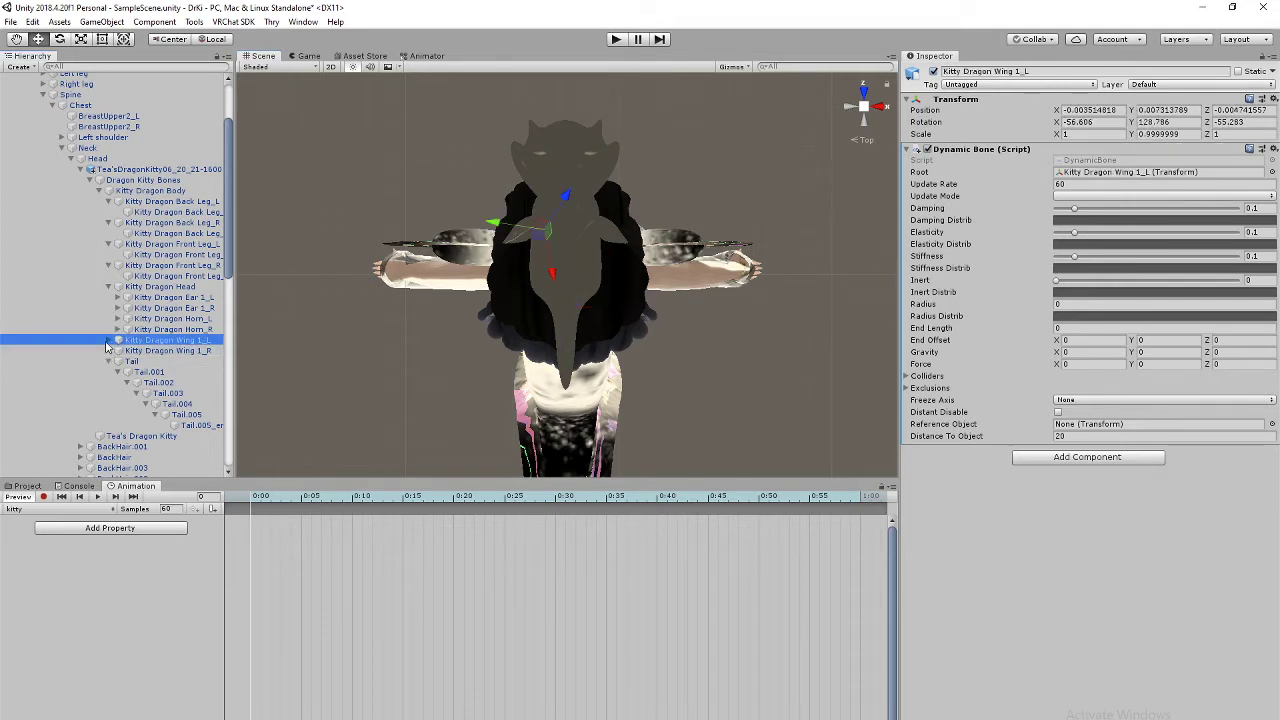
click(109, 340)
click(118, 351)
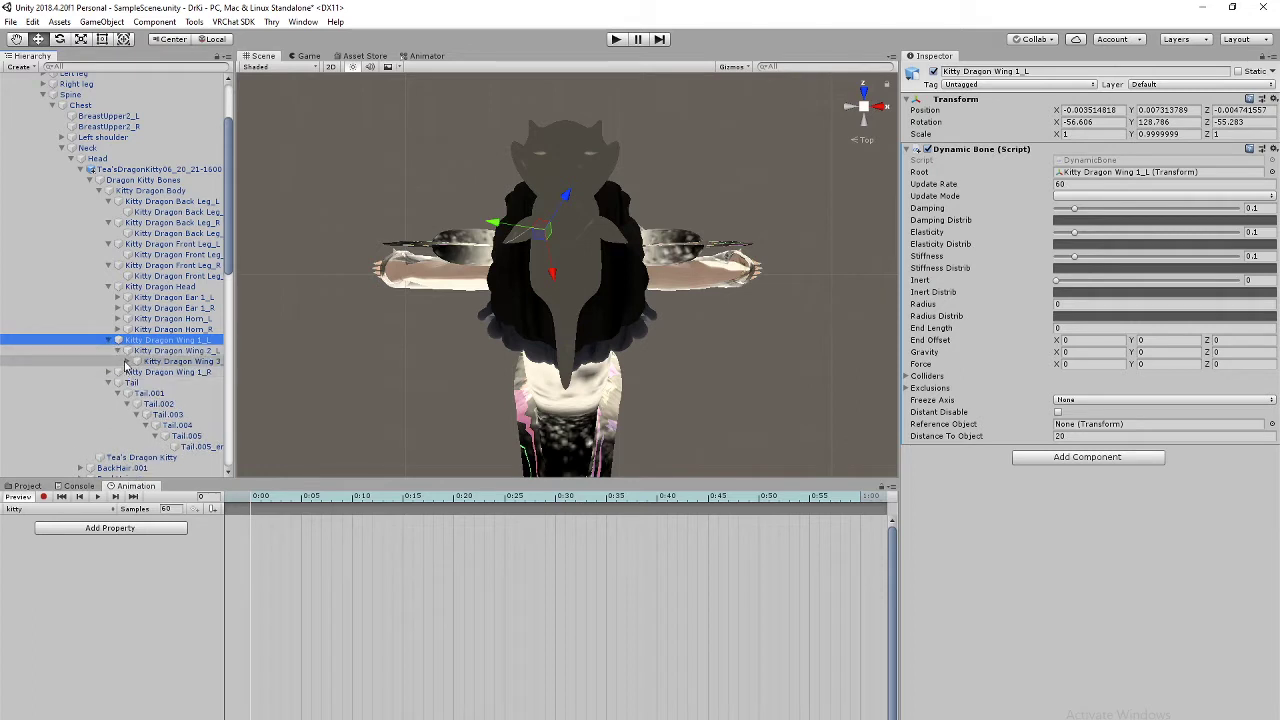
click(127, 361)
shift+click(180, 373)
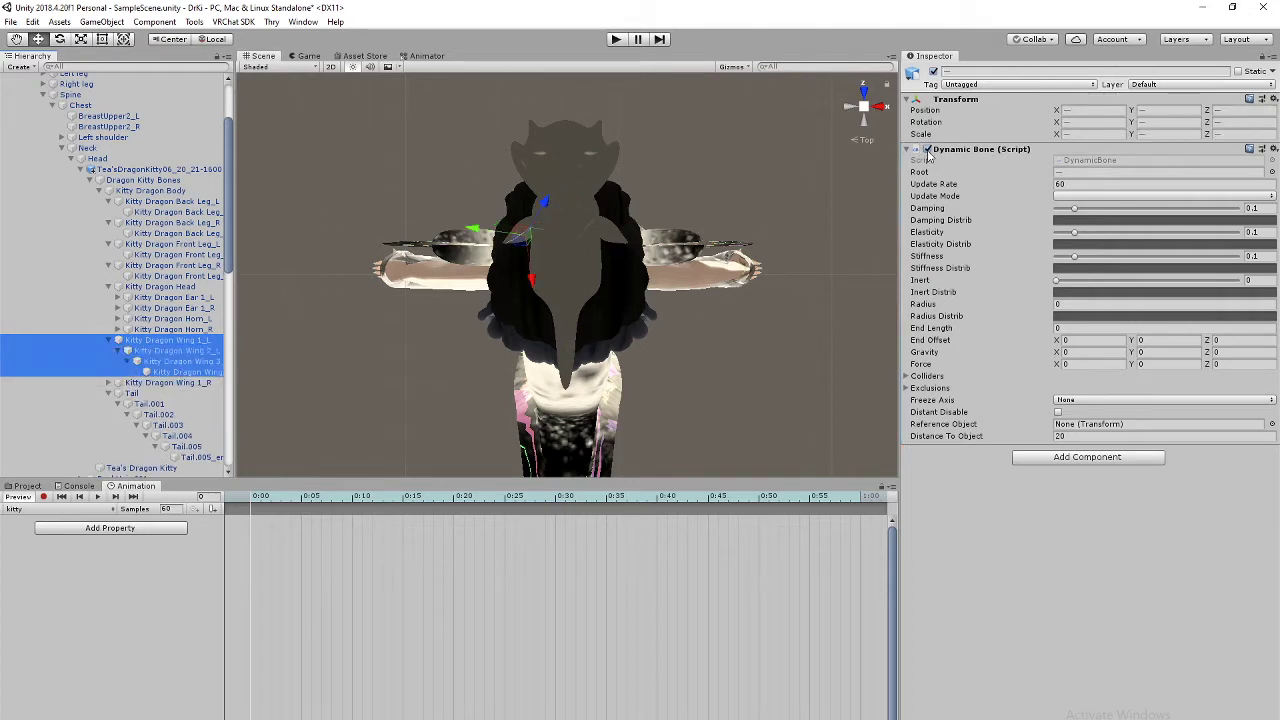
Step: Select the Wing 1_R bone chain, untick its Dynamic Bone, then reselect Tail
click(109, 382)
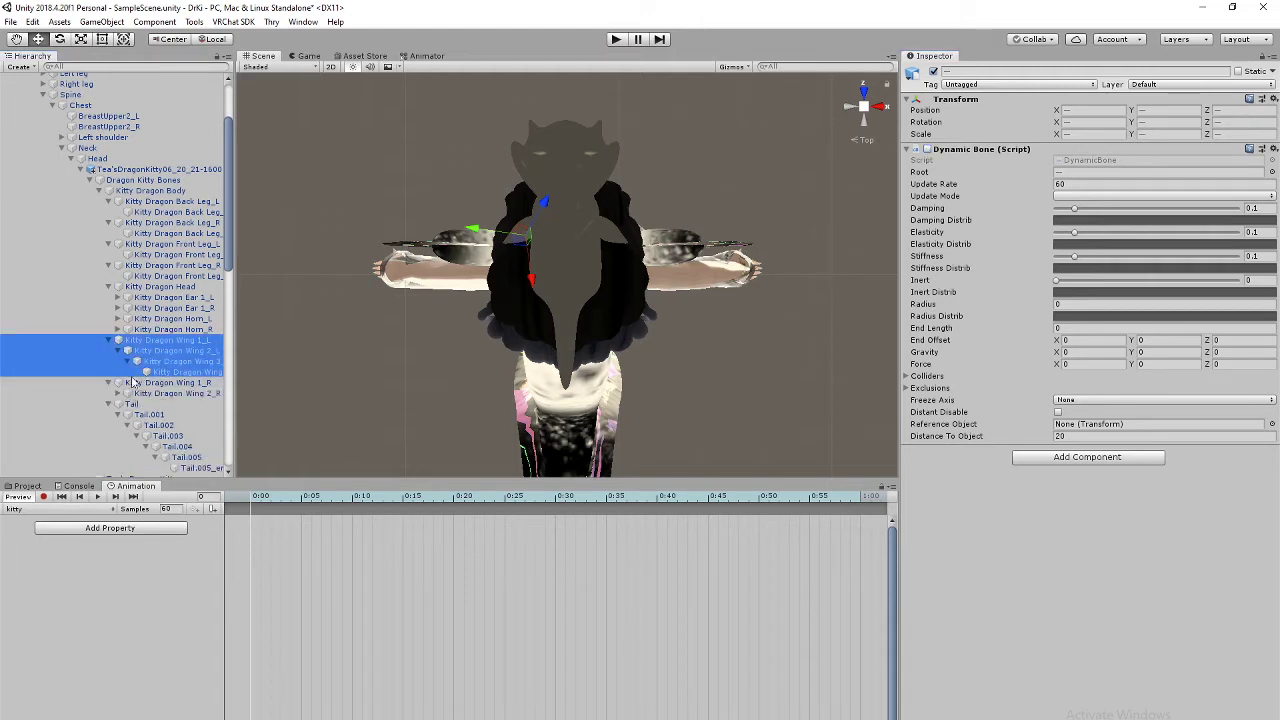
click(118, 393)
click(127, 404)
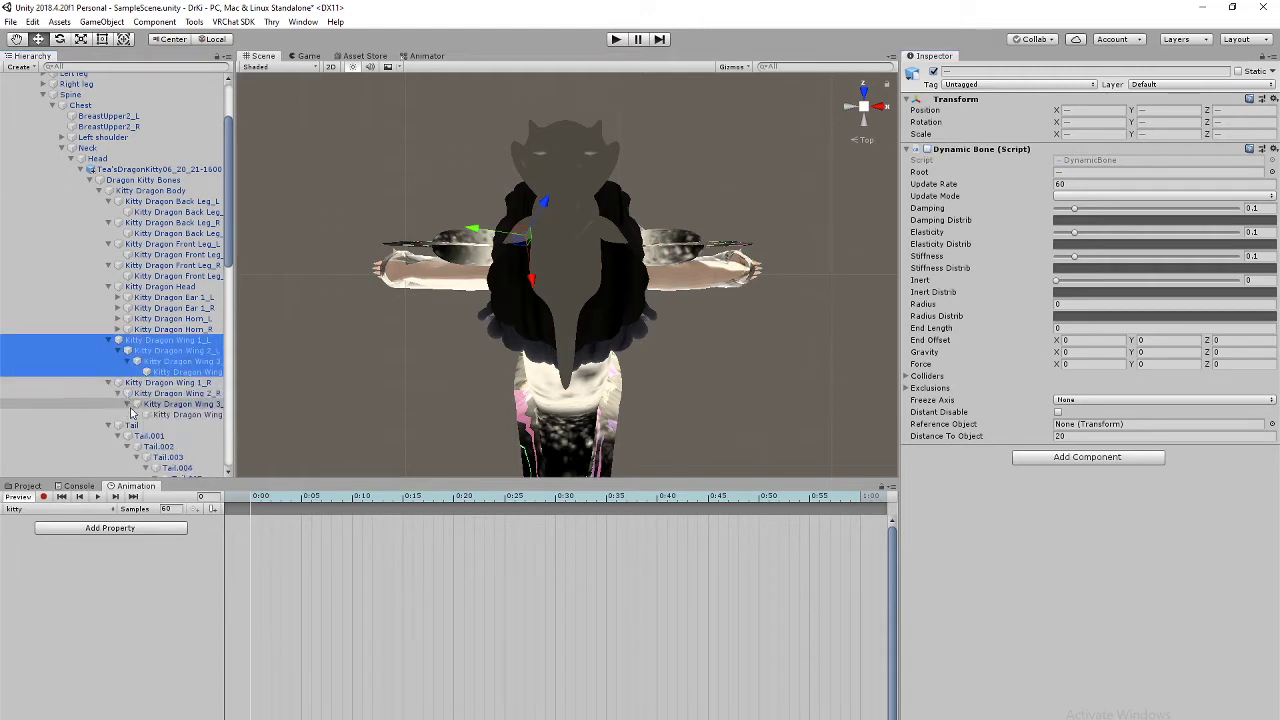
click(186, 383)
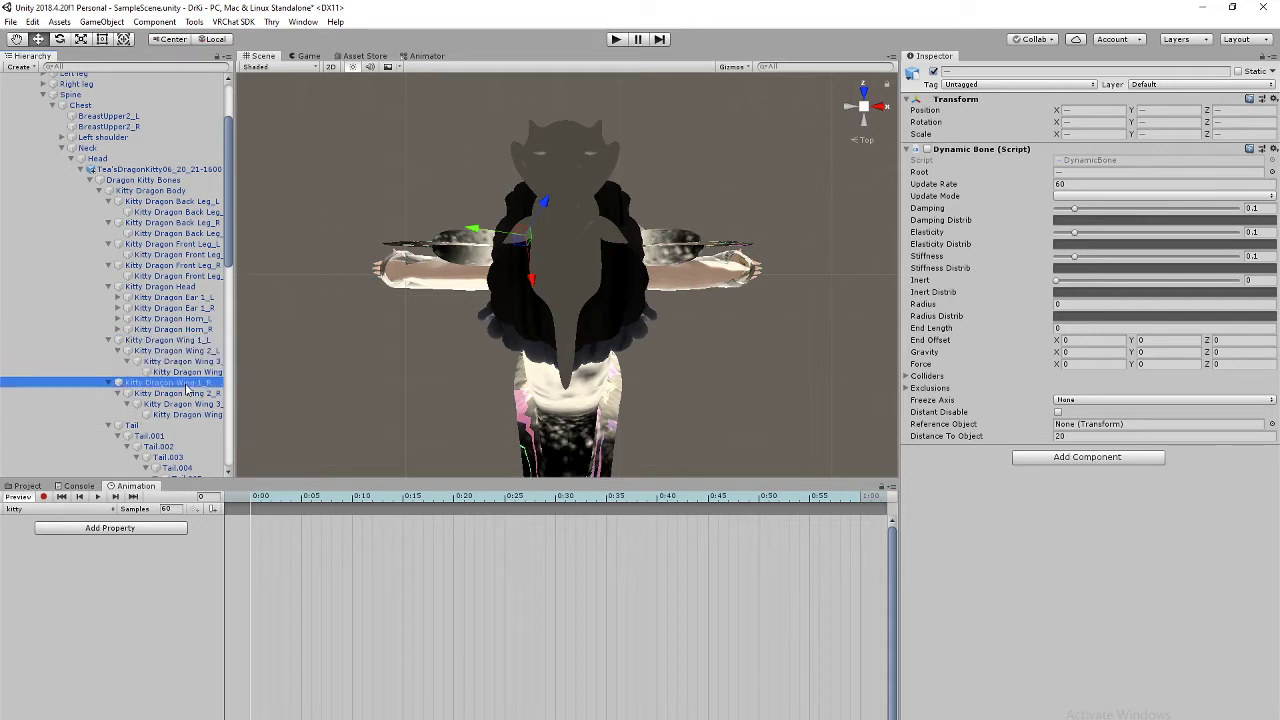
shift+click(188, 415)
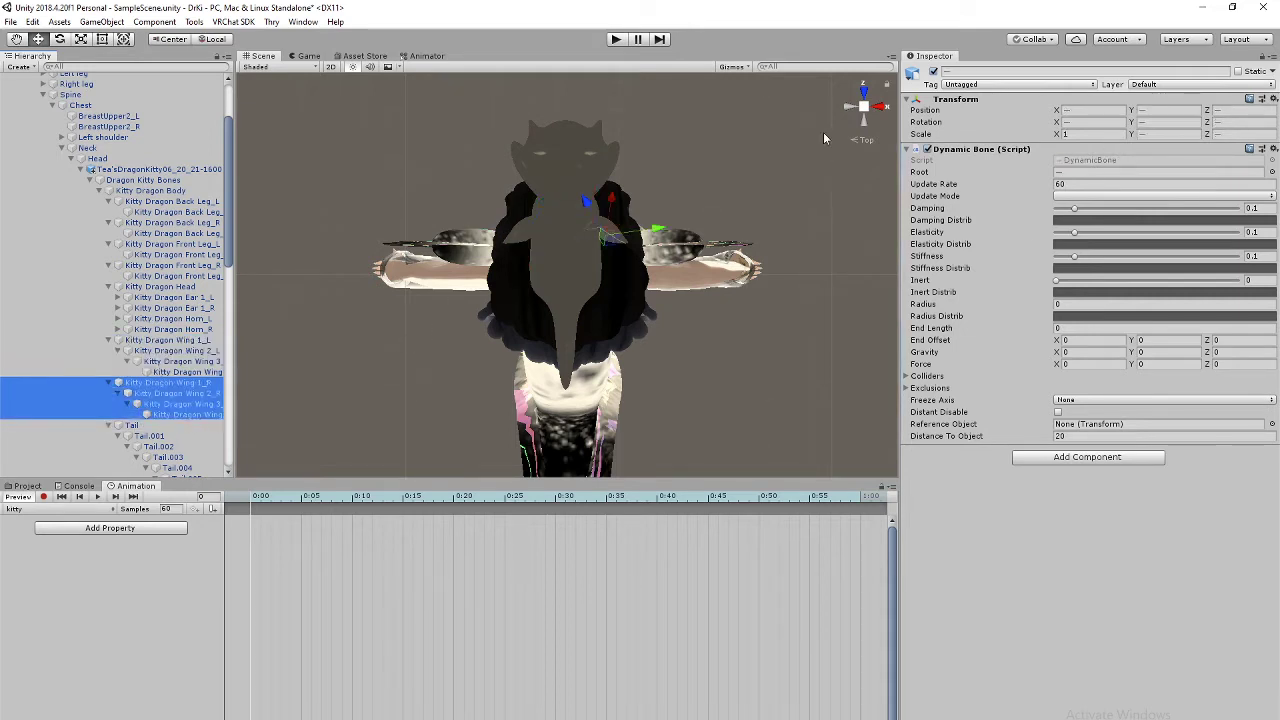
click(927, 149)
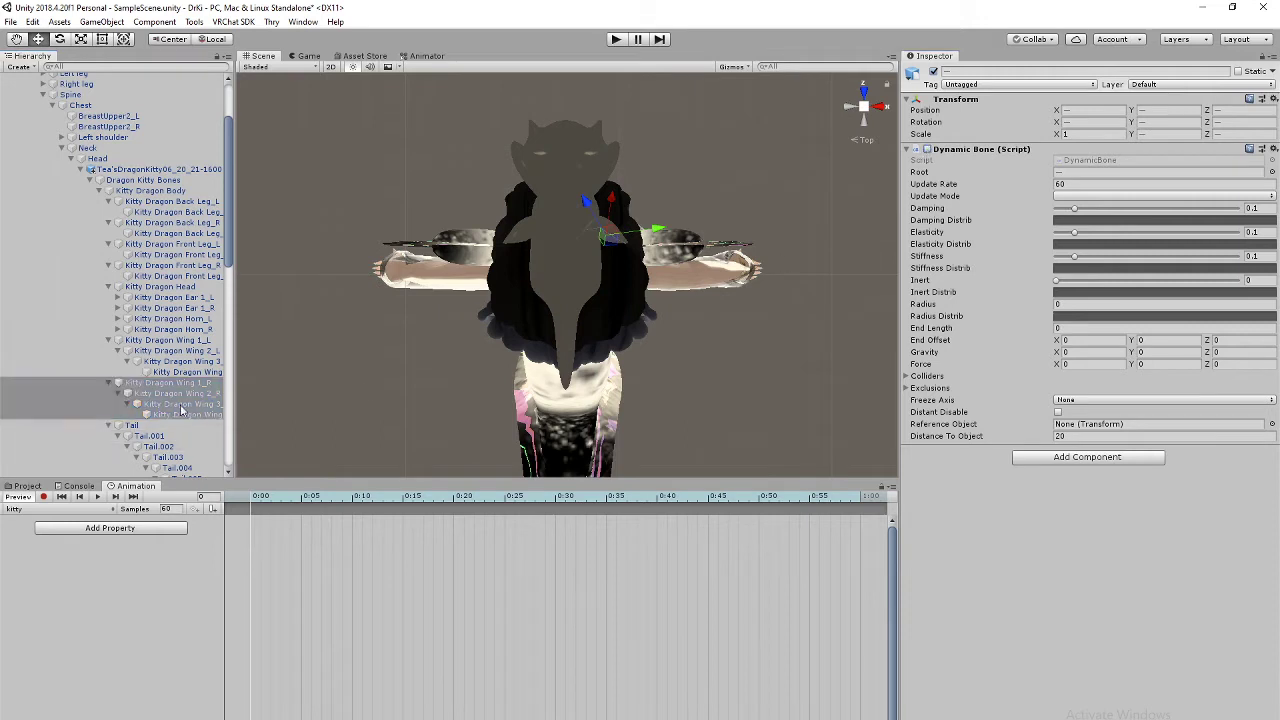
scroll(172, 372, down, 3)
click(160, 304)
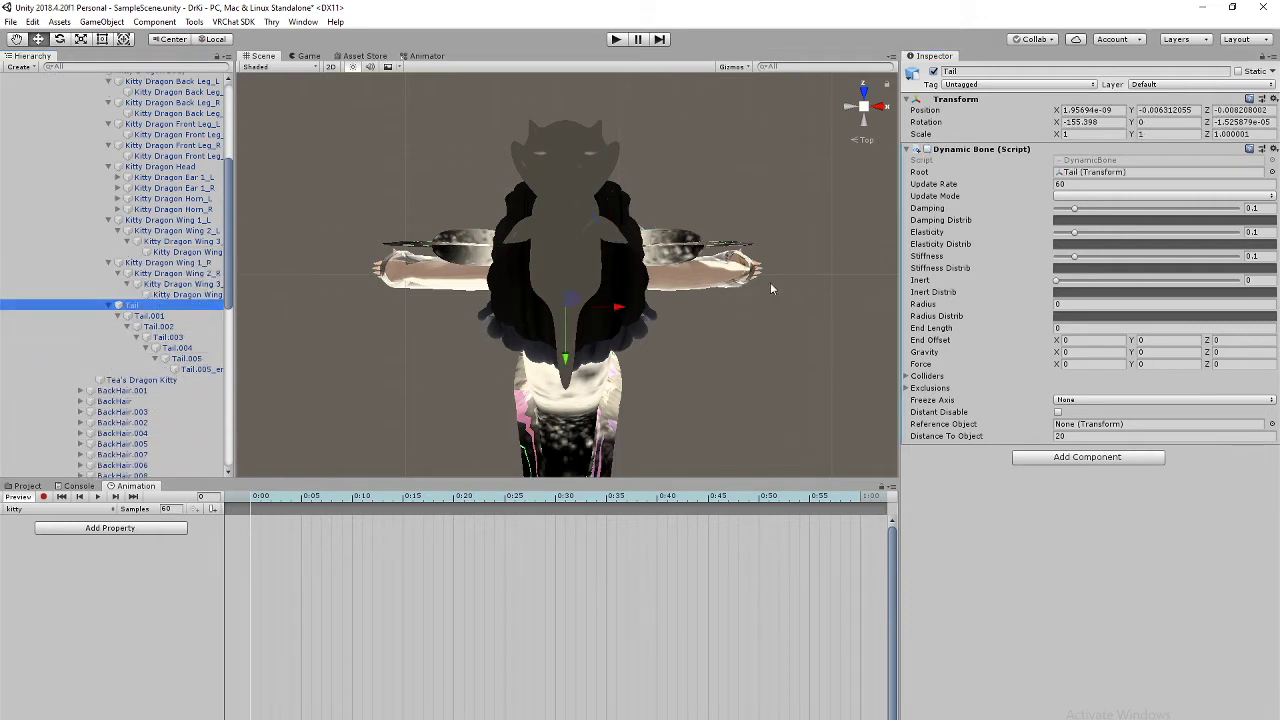
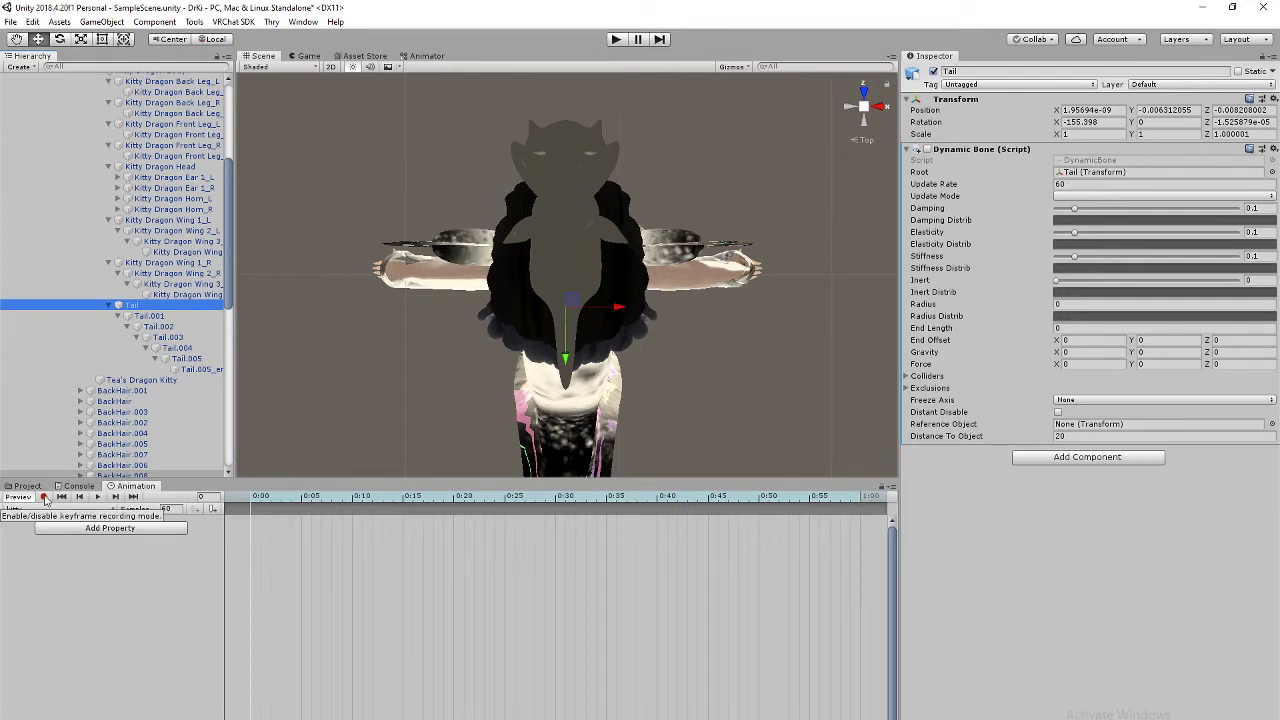
Step: With recording on, rotate Tail into its start pose at 0:00 and the opposite side at 0:20
click(60, 39)
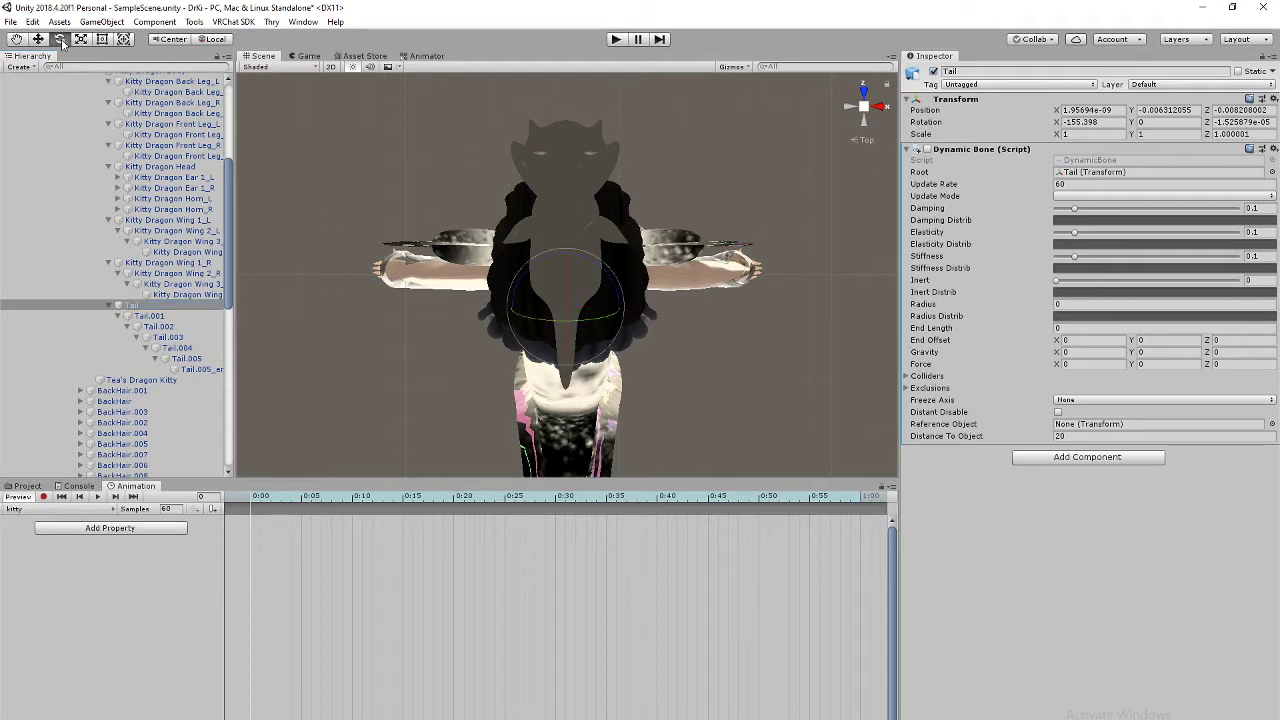
click(43, 497)
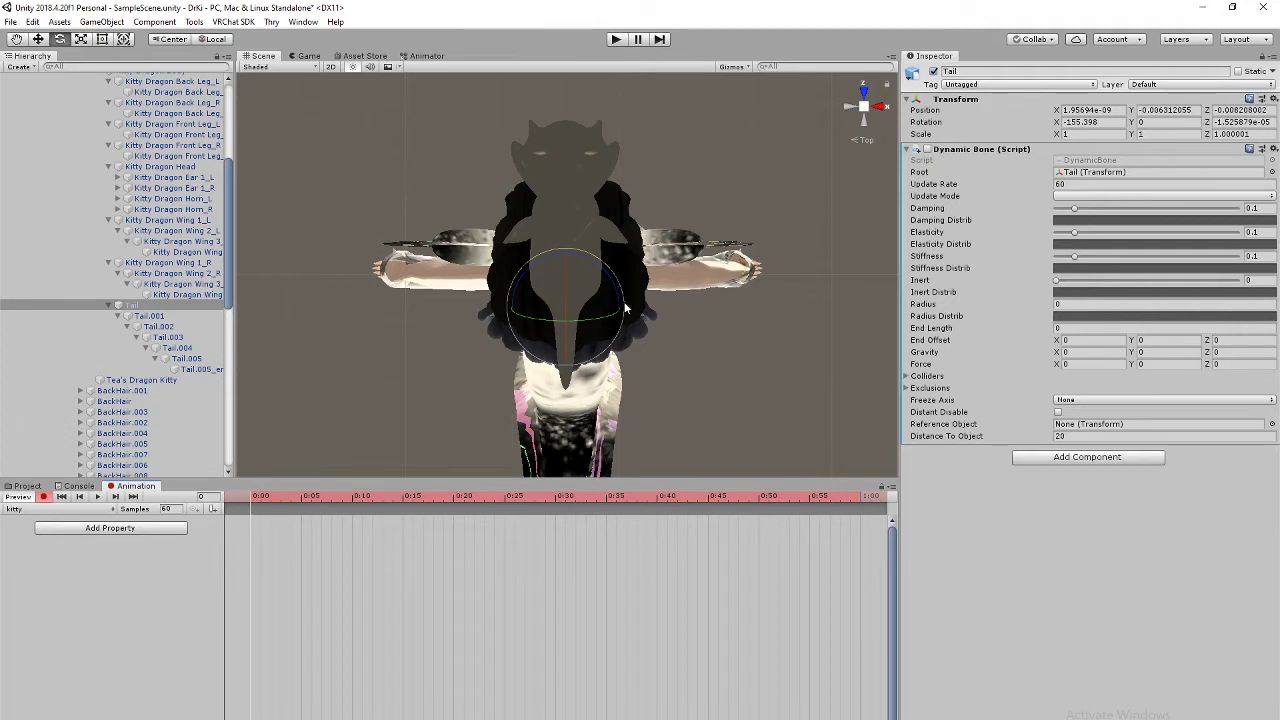
drag(625, 308, 601, 237)
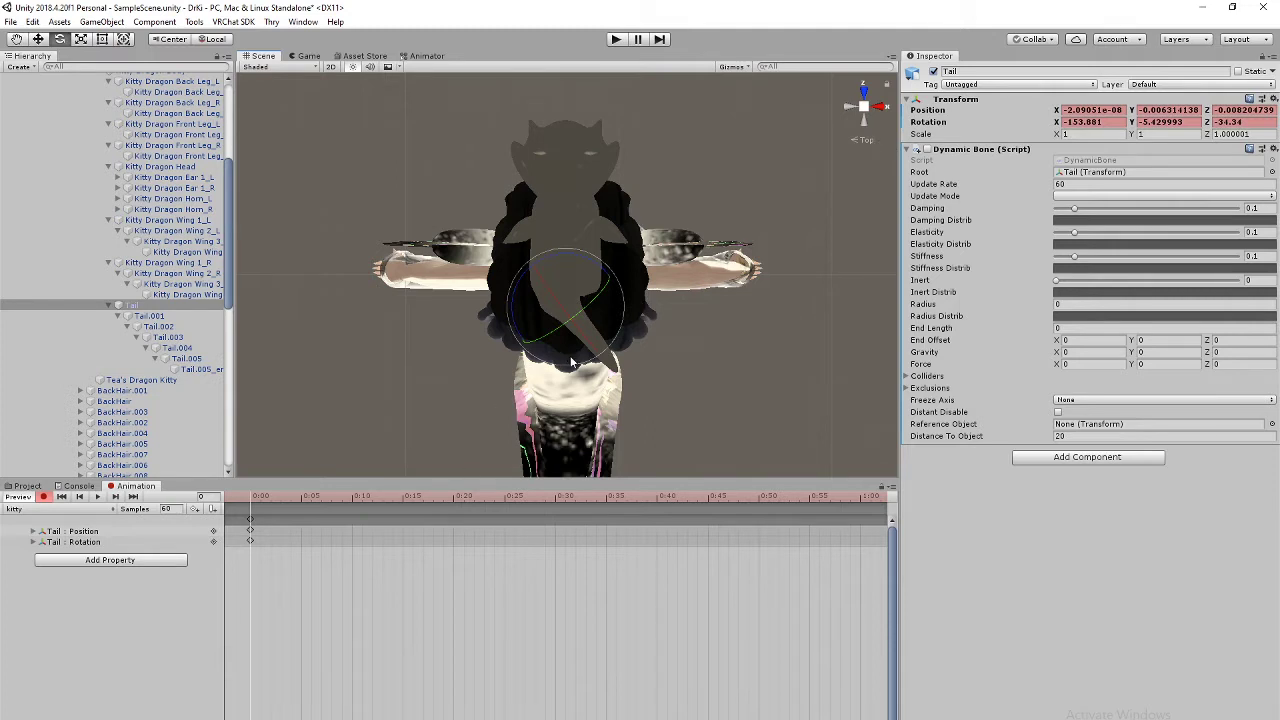
click(433, 496)
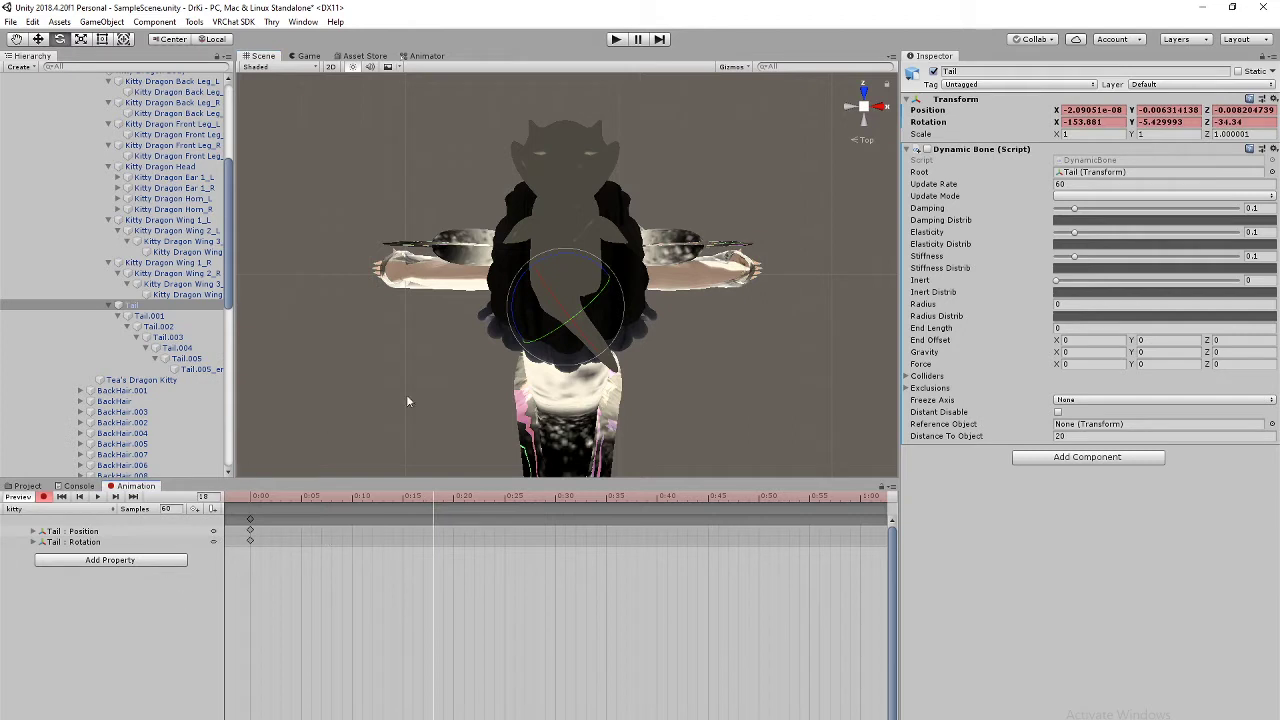
click(452, 501)
drag(624, 305, 478, 444)
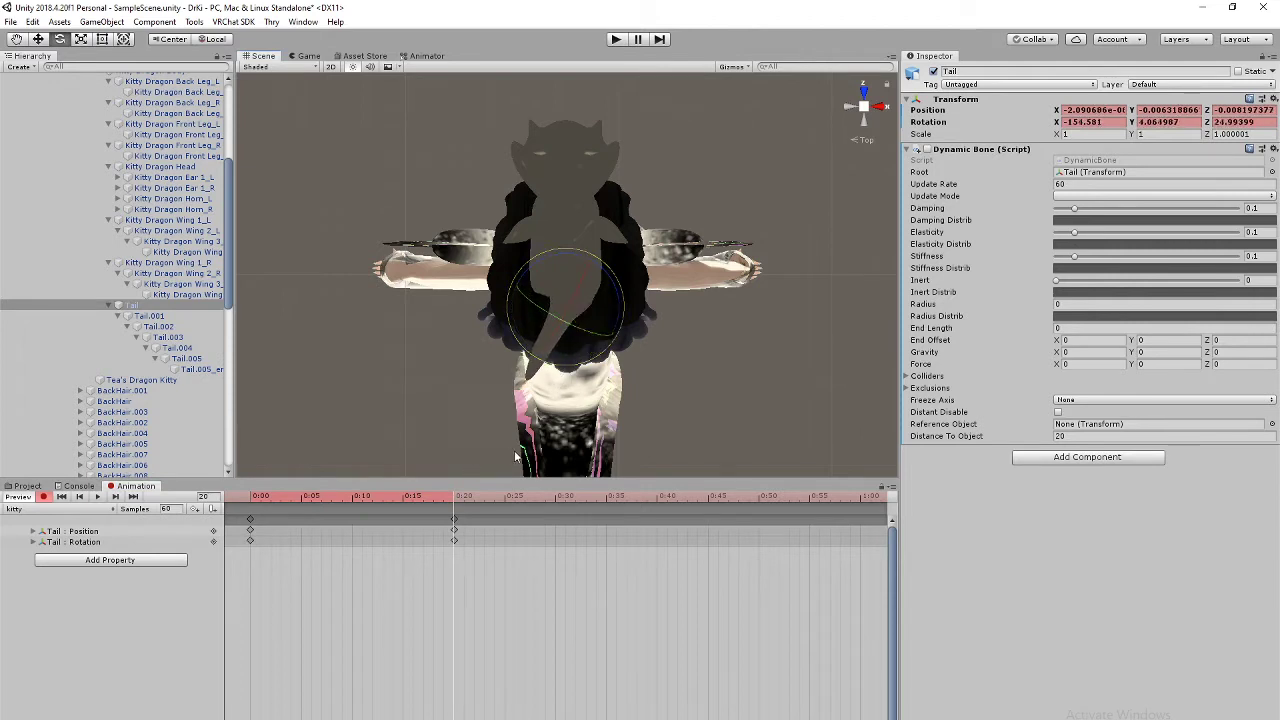
Step: Paste the 0:00 Tail keys at 0:40 and play the looping swing
click(250, 521)
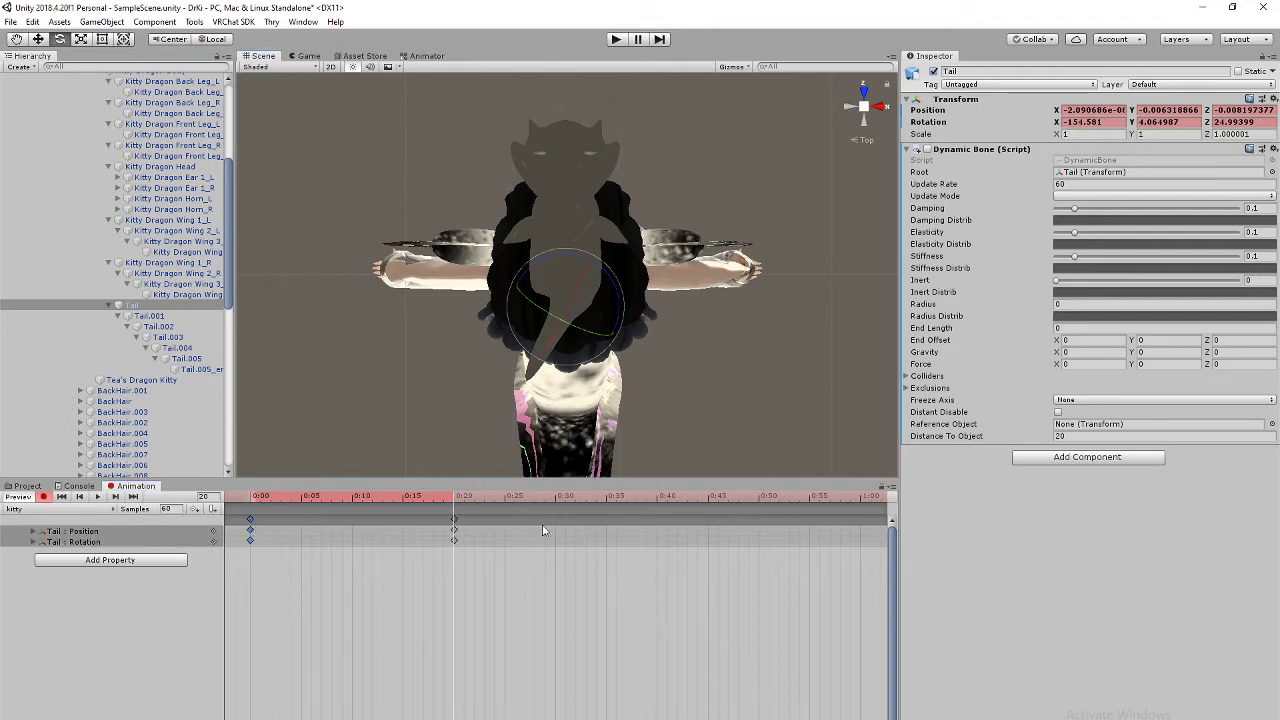
click(657, 500)
key(ctrl+v)
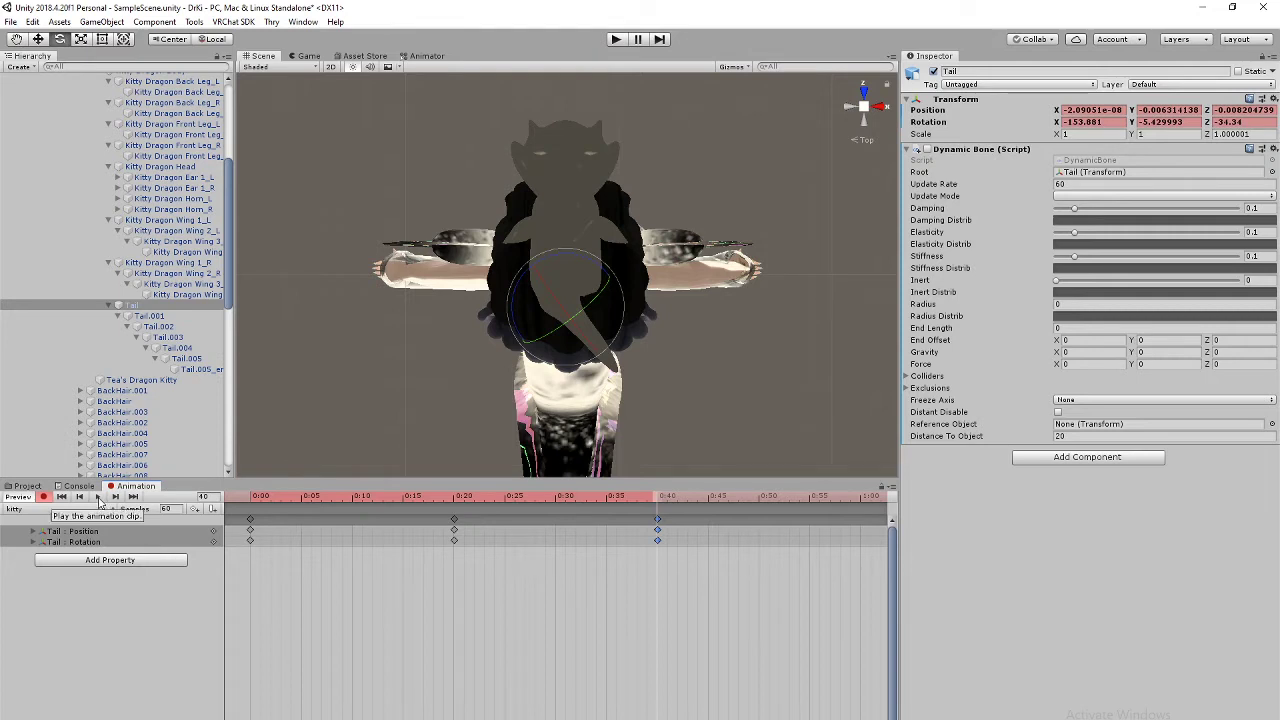
click(98, 497)
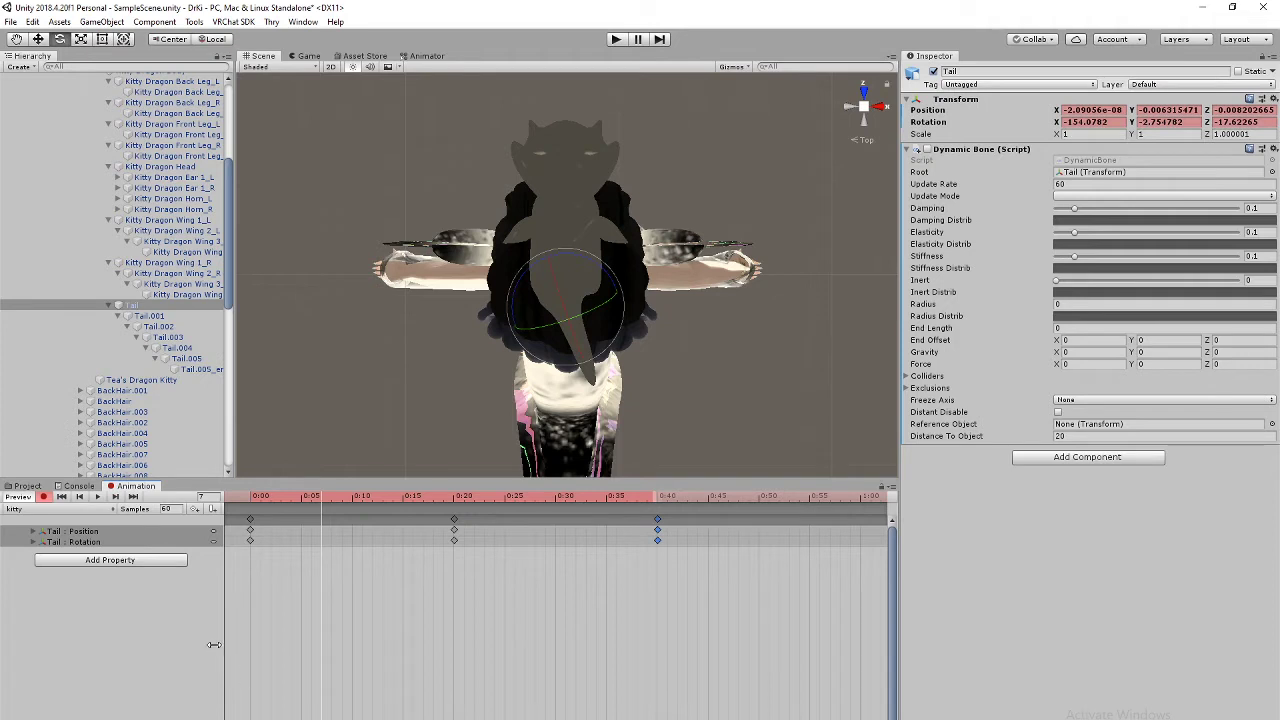
click(98, 497)
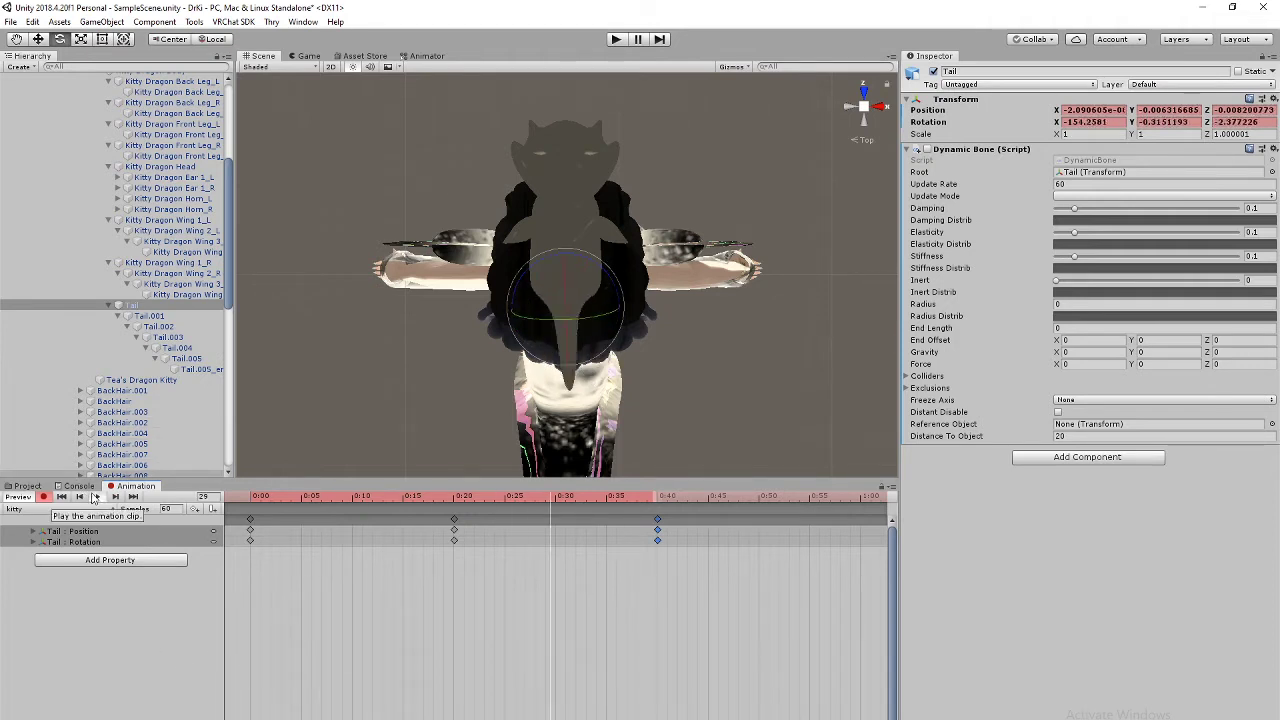
click(863, 121)
middle_drag(583, 80, 583, 172)
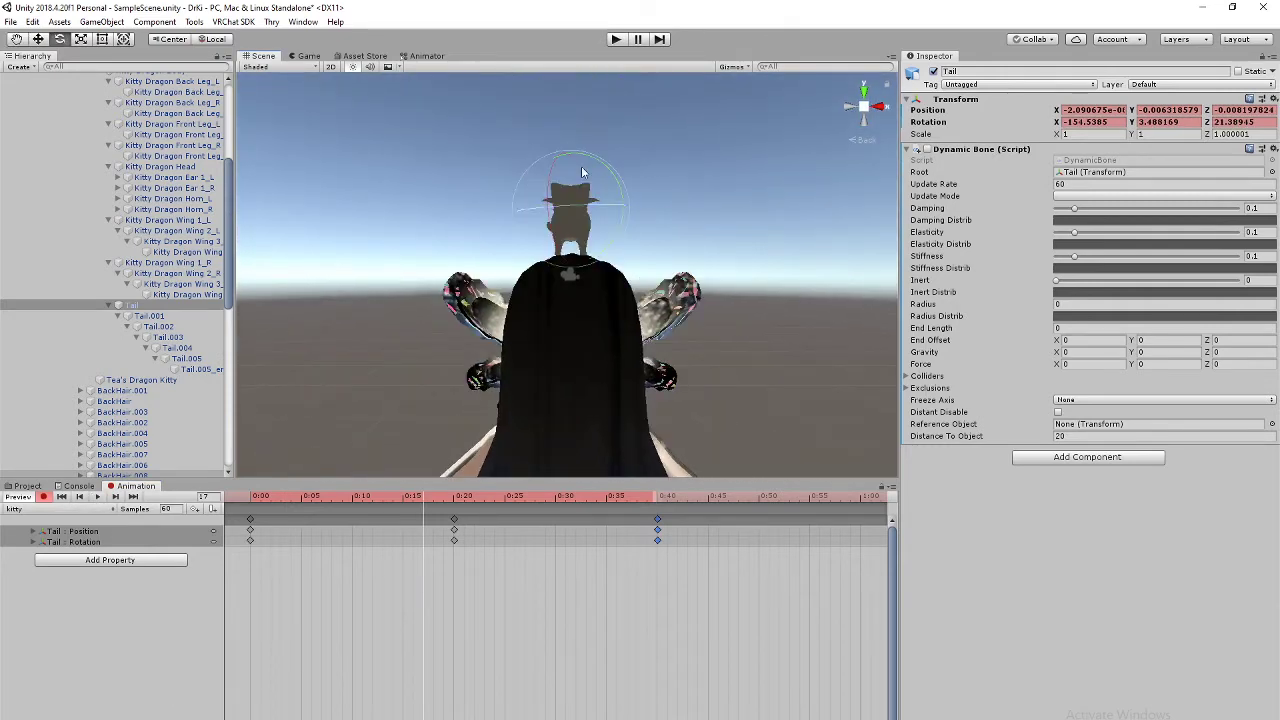
right_drag(583, 172, 678, 256)
middle_drag(411, 145, 516, 340)
right_drag(516, 340, 450, 348)
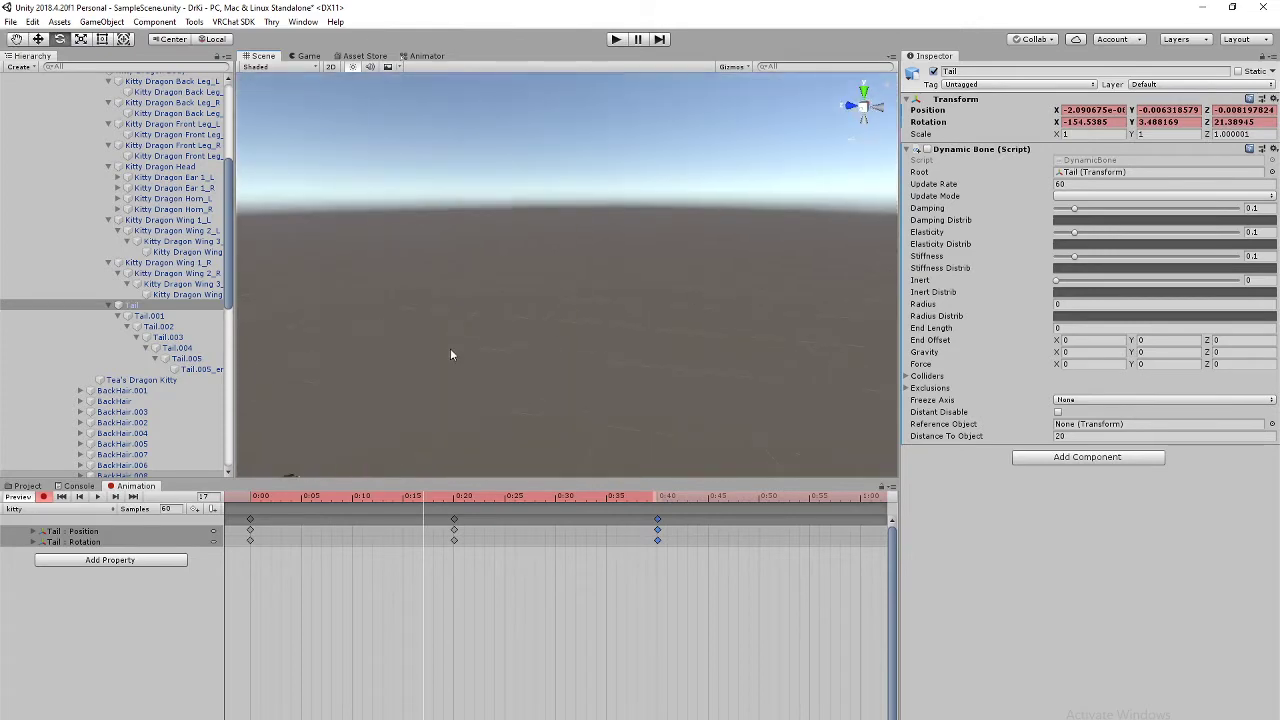
middle_drag(450, 354, 637, 237)
right_drag(637, 237, 632, 318)
middle_drag(632, 318, 678, 238)
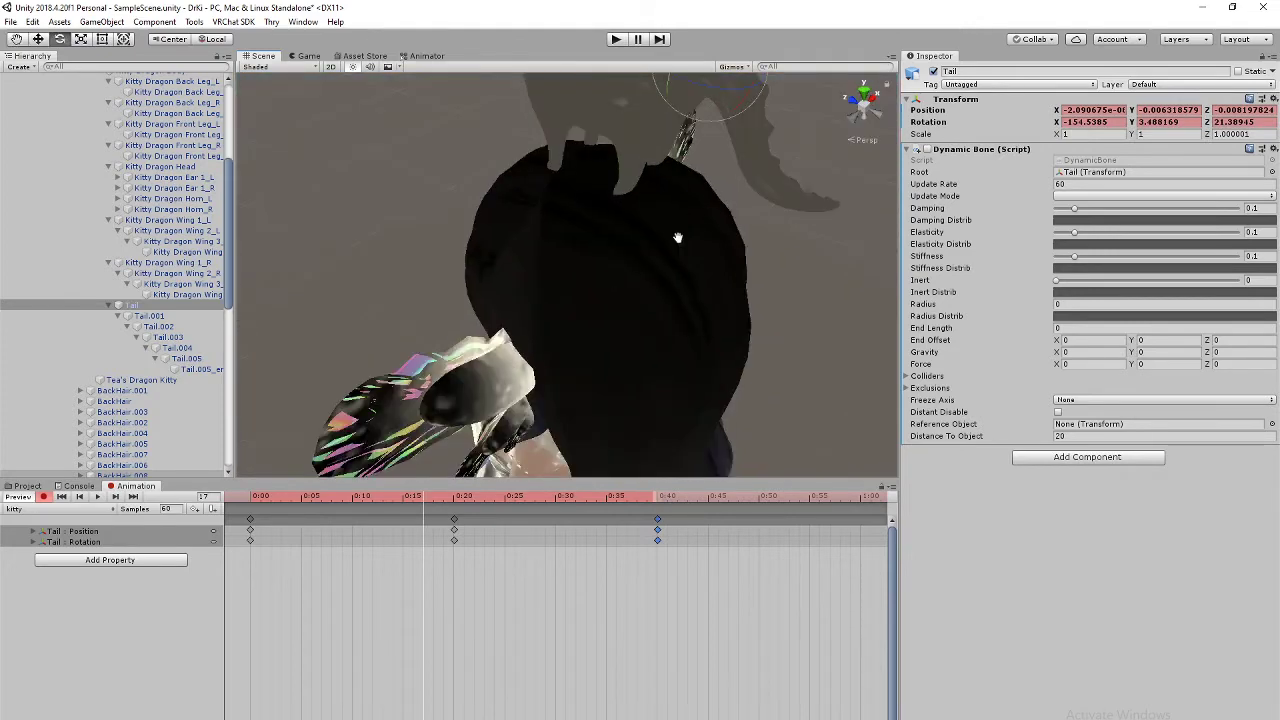
right_drag(678, 238, 640, 261)
scroll(640, 261, up, 5)
middle_drag(640, 261, 543, 323)
scroll(624, 262, down, 10)
scroll(619, 266, up, 1)
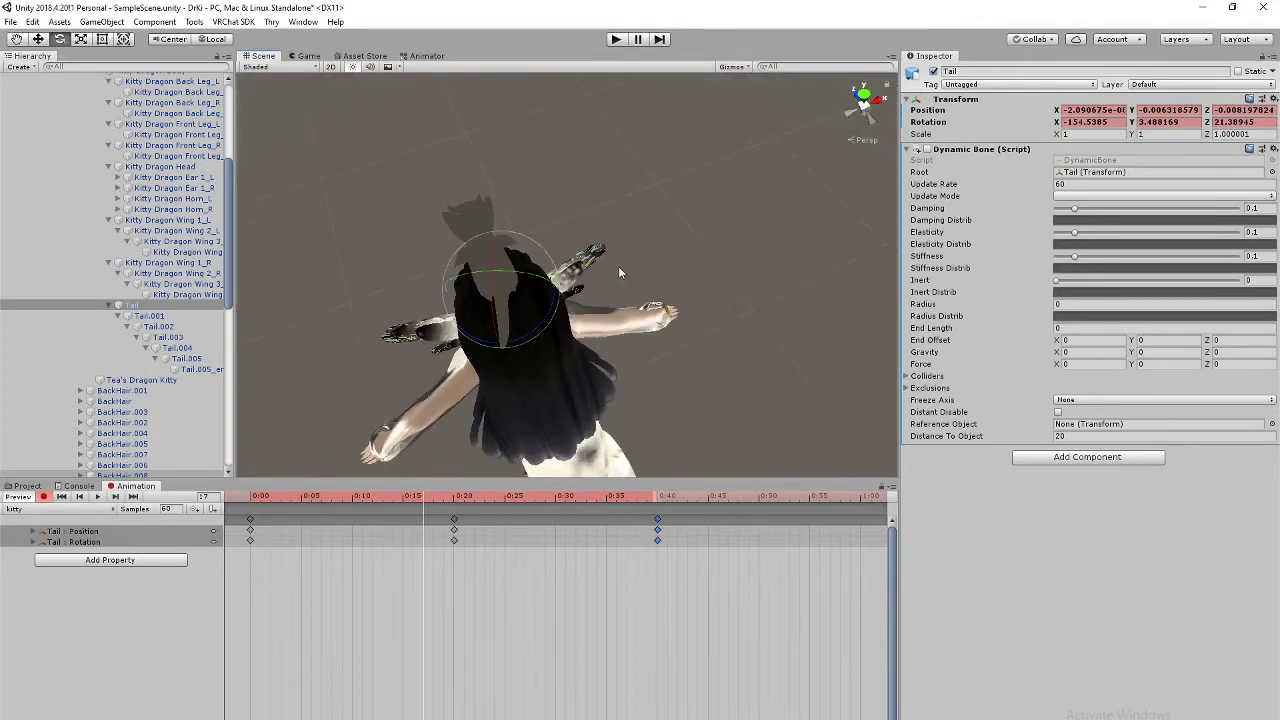
scroll(618, 266, up, 1)
scroll(616, 270, down, 1)
middle_drag(540, 320, 655, 301)
right_drag(742, 218, 655, 275)
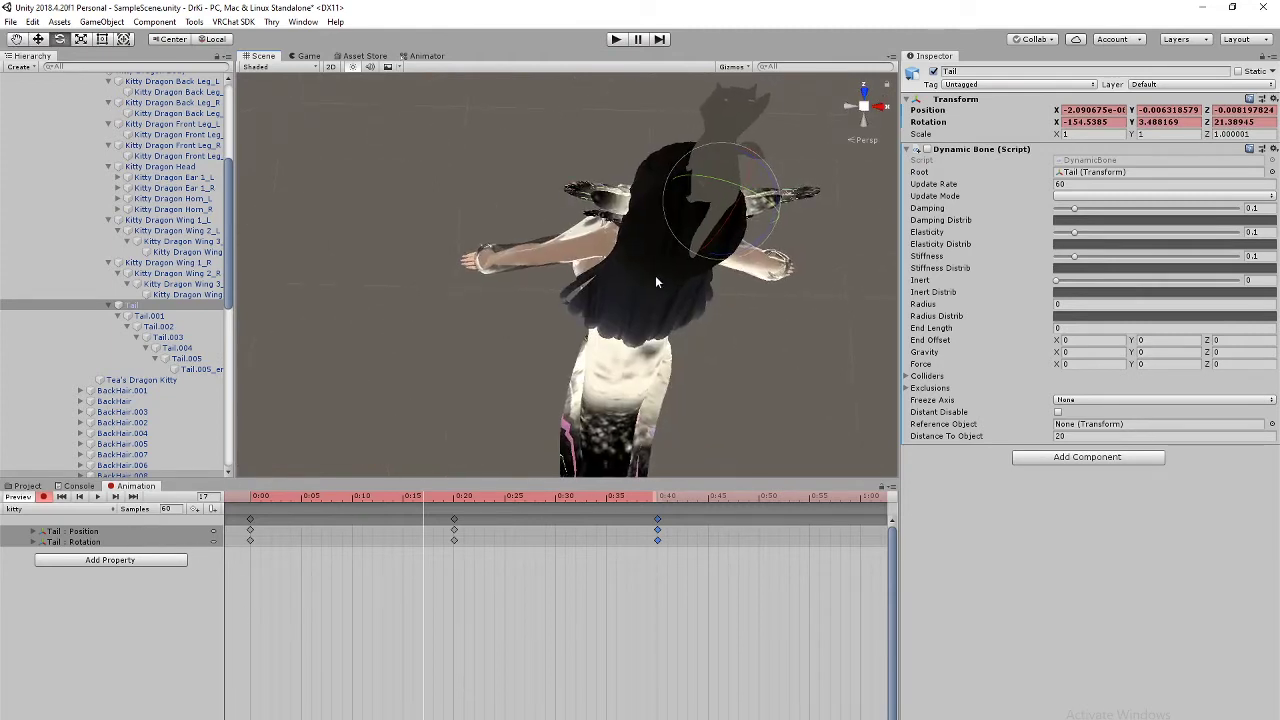
middle_drag(655, 275, 571, 295)
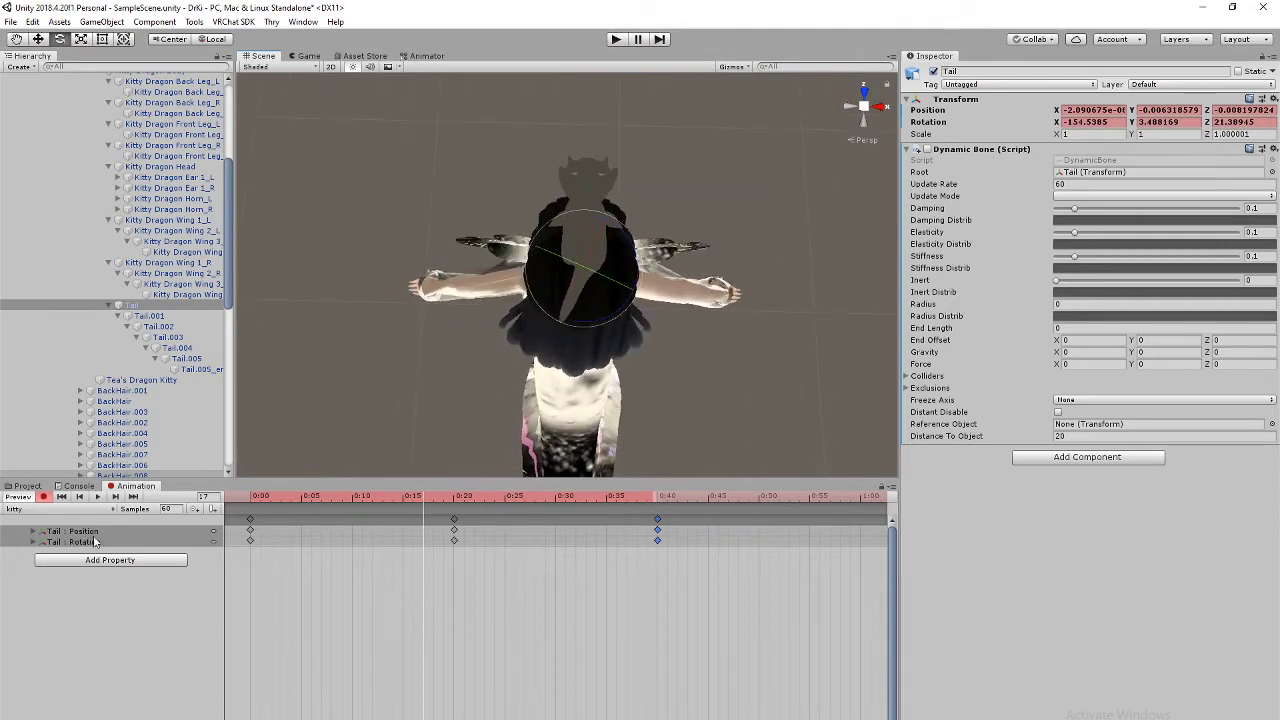
middle_drag(563, 243, 589, 289)
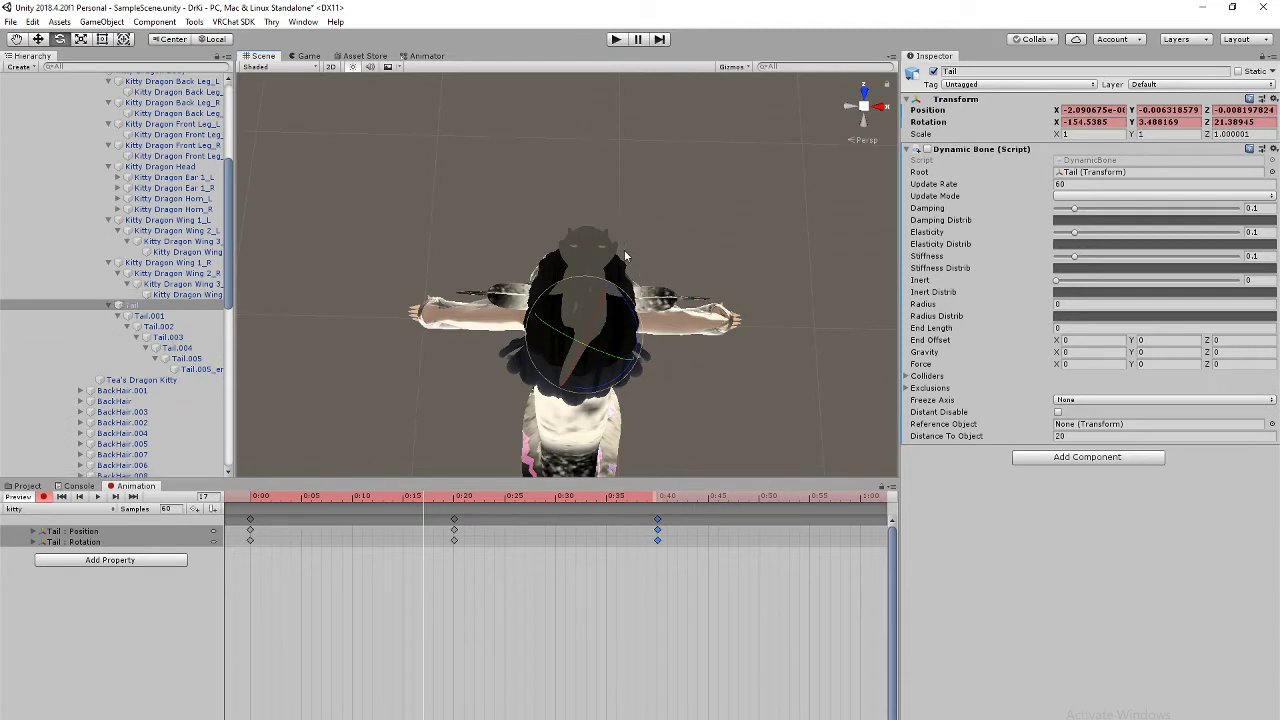
alt+drag(628, 256, 628, 368)
scroll(628, 368, up, 4)
scroll(627, 363, up, 1)
scroll(627, 363, down, 4)
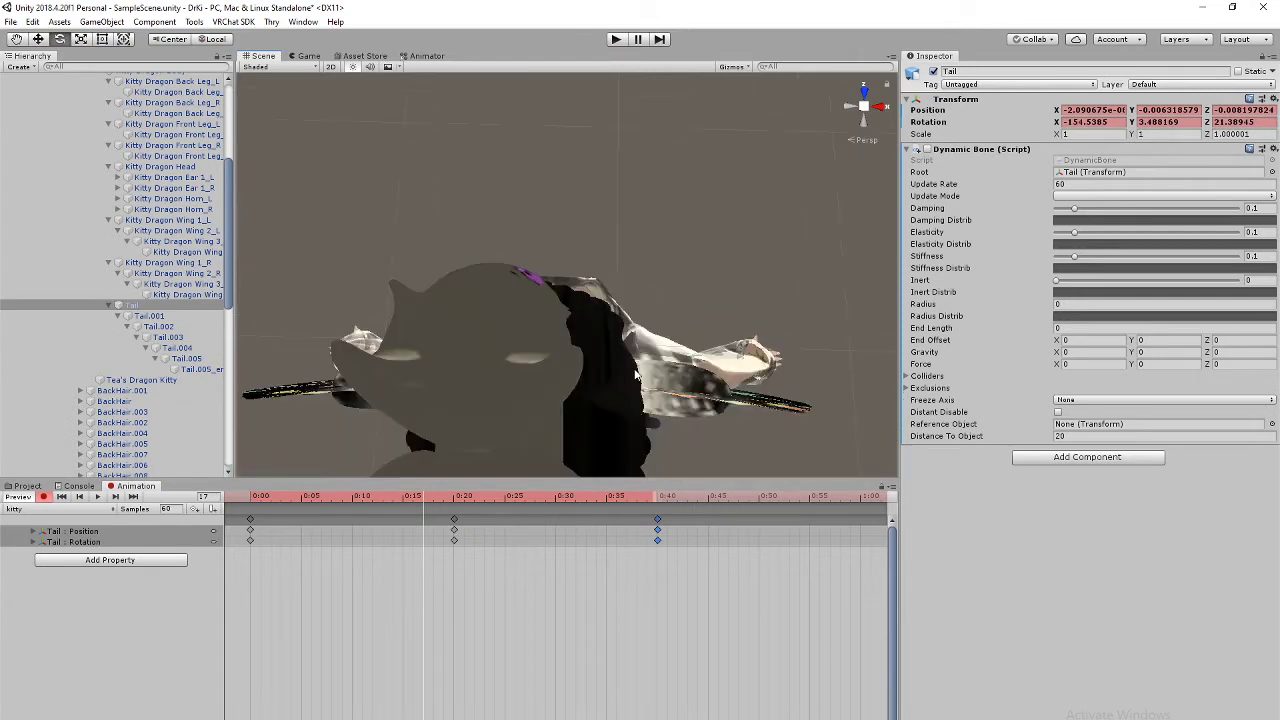
right_drag(627, 363, 611, 386)
alt+drag(611, 386, 523, 246)
middle_drag(663, 212, 590, 247)
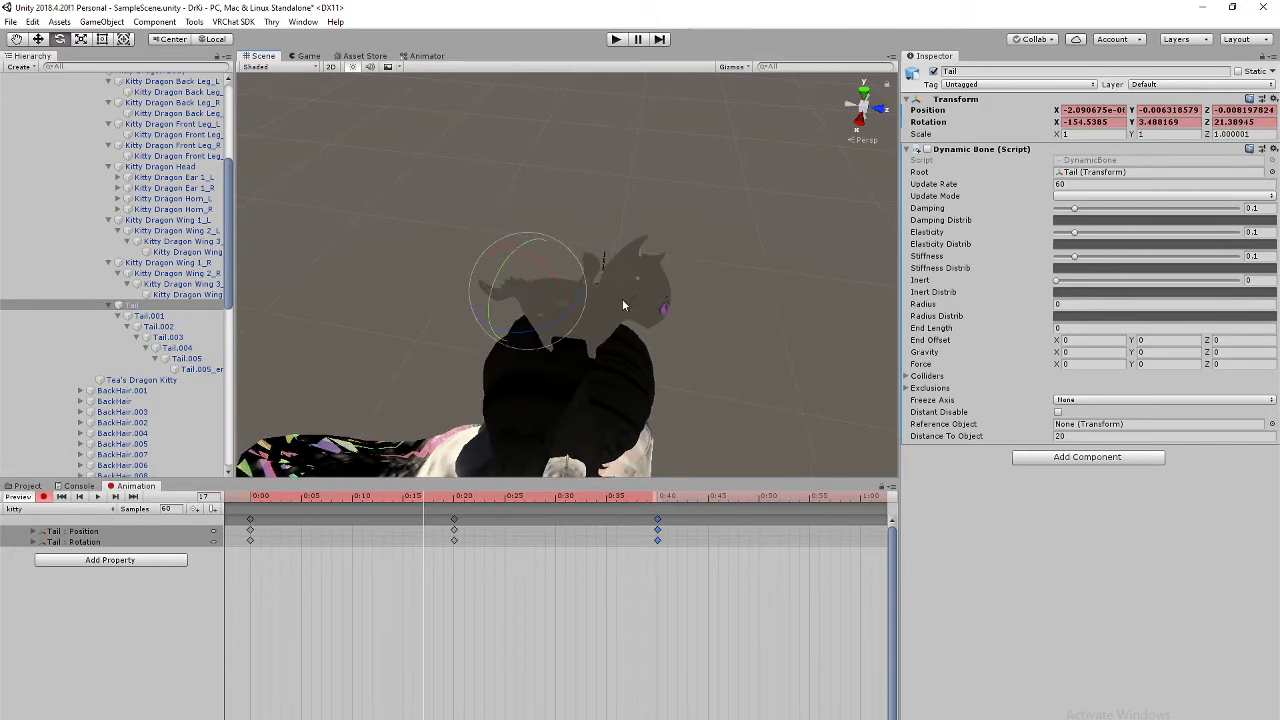
alt+drag(623, 298, 730, 230)
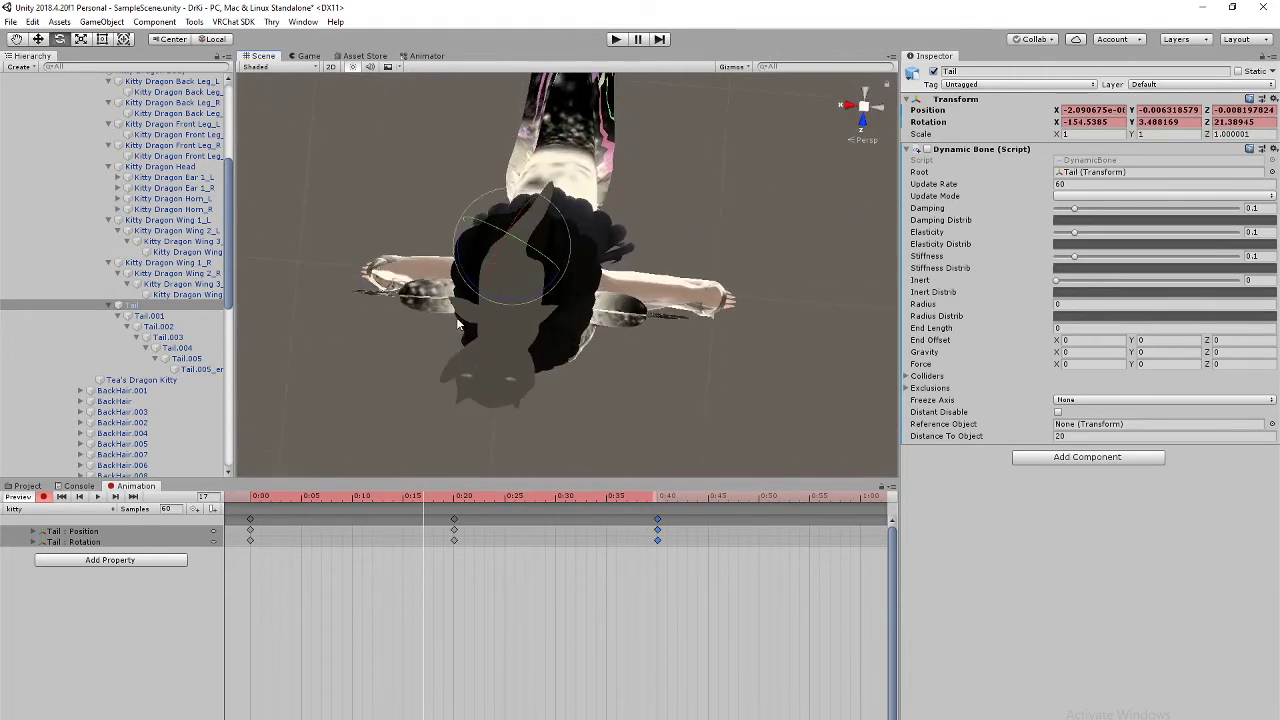
alt+drag(672, 355, 740, 351)
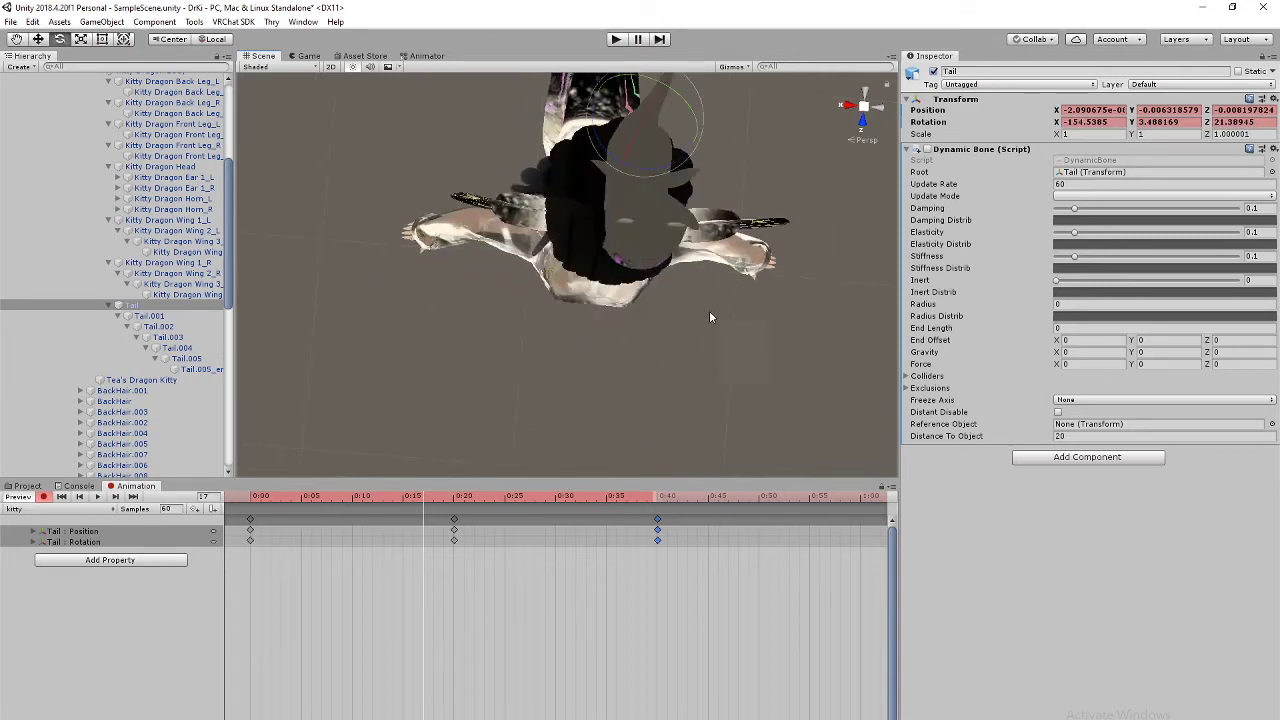
alt+drag(709, 310, 651, 277)
middle_drag(651, 277, 652, 272)
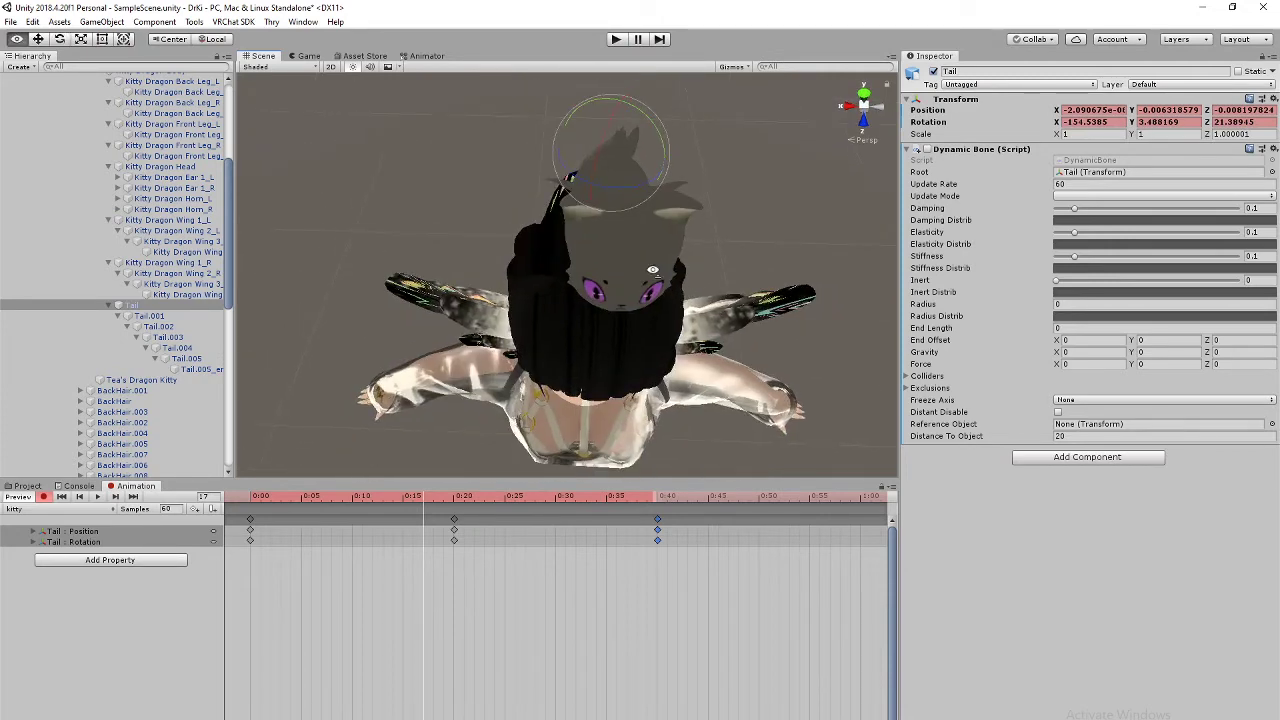
alt+drag(652, 272, 771, 323)
middle_drag(771, 323, 706, 301)
right_drag(754, 314, 640, 345)
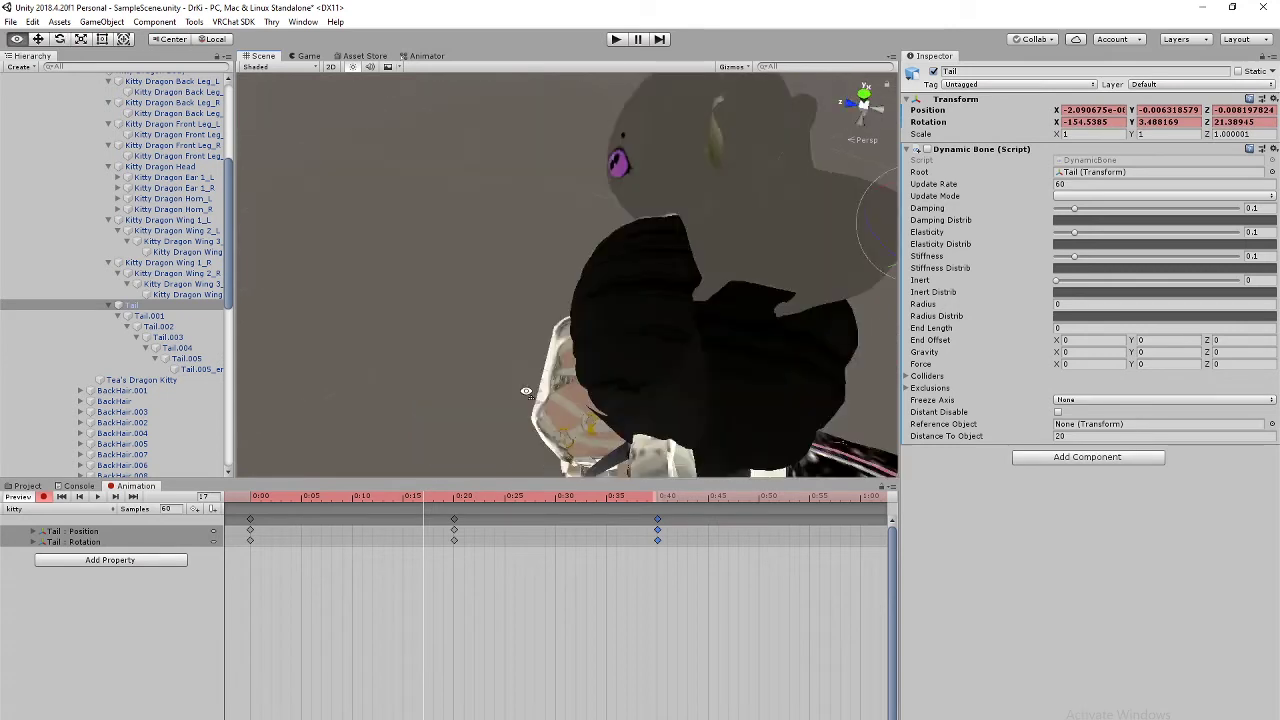
middle_drag(745, 340, 557, 351)
right_drag(557, 351, 470, 340)
middle_drag(740, 325, 703, 329)
right_drag(703, 329, 793, 345)
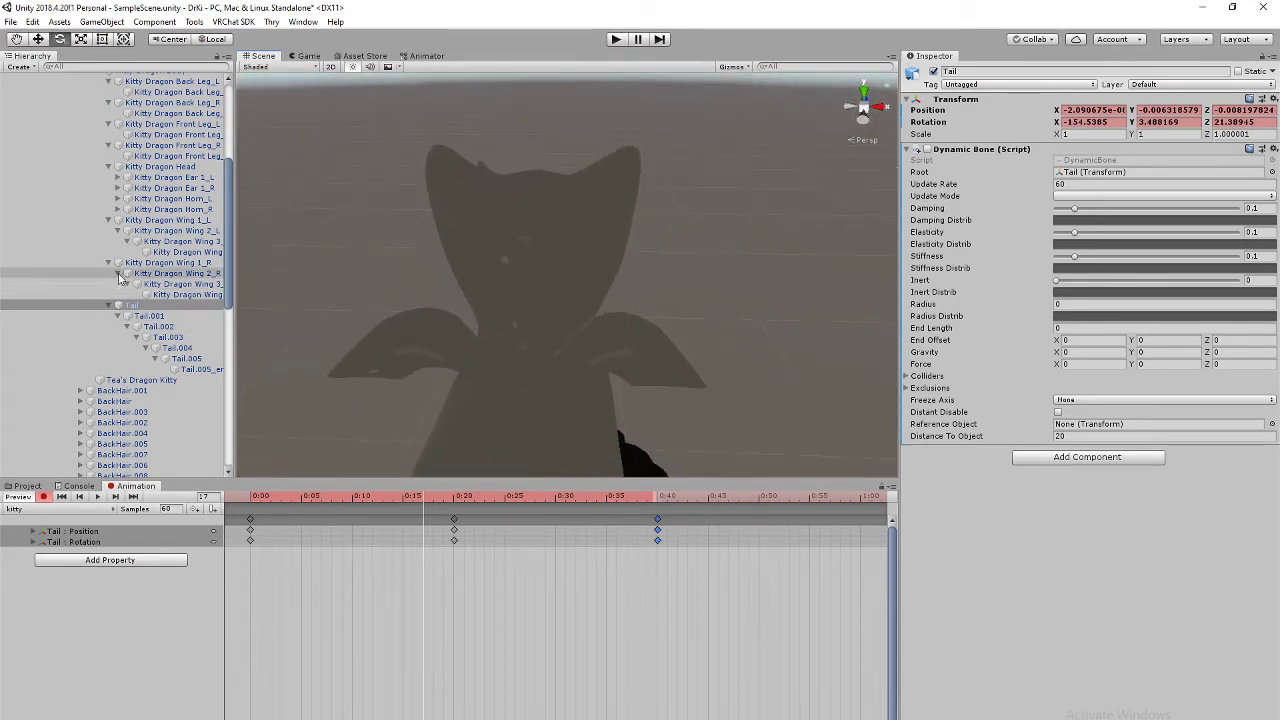
Step: Select Kitty Dragon Wing 1_R with the playhead back at frame 0, viewing the kitty from behind
click(150, 263)
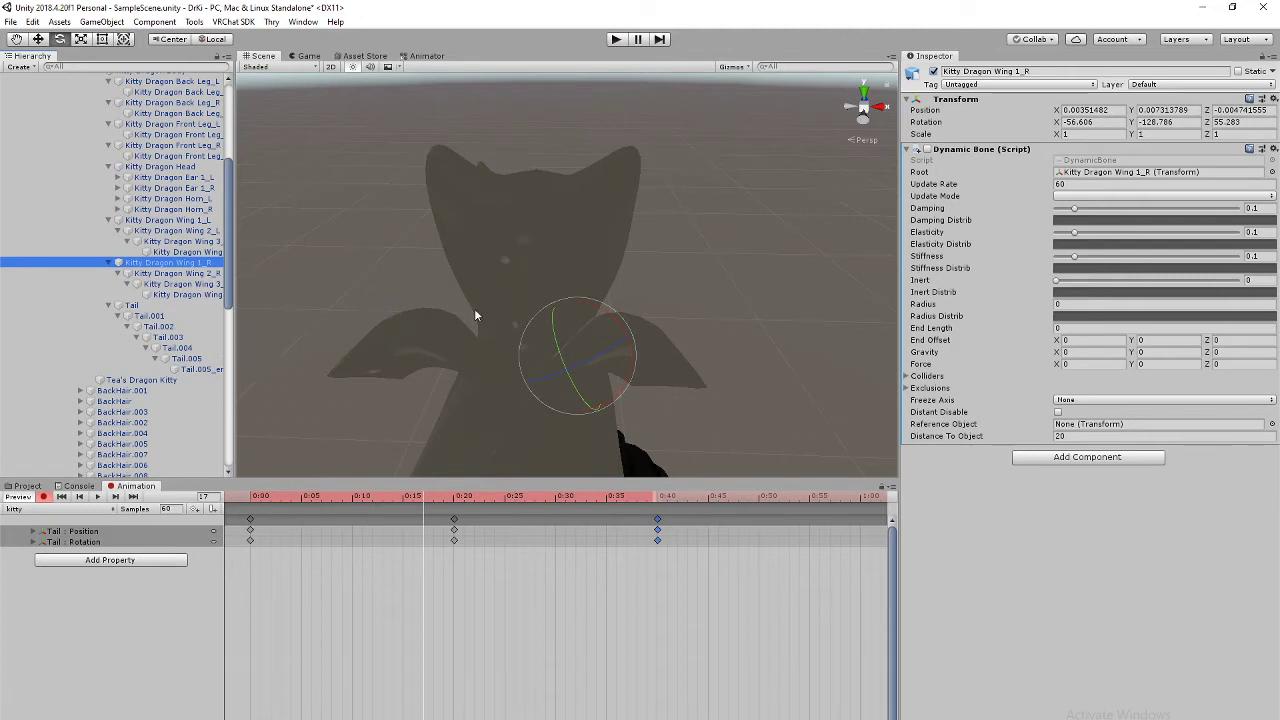
click(251, 522)
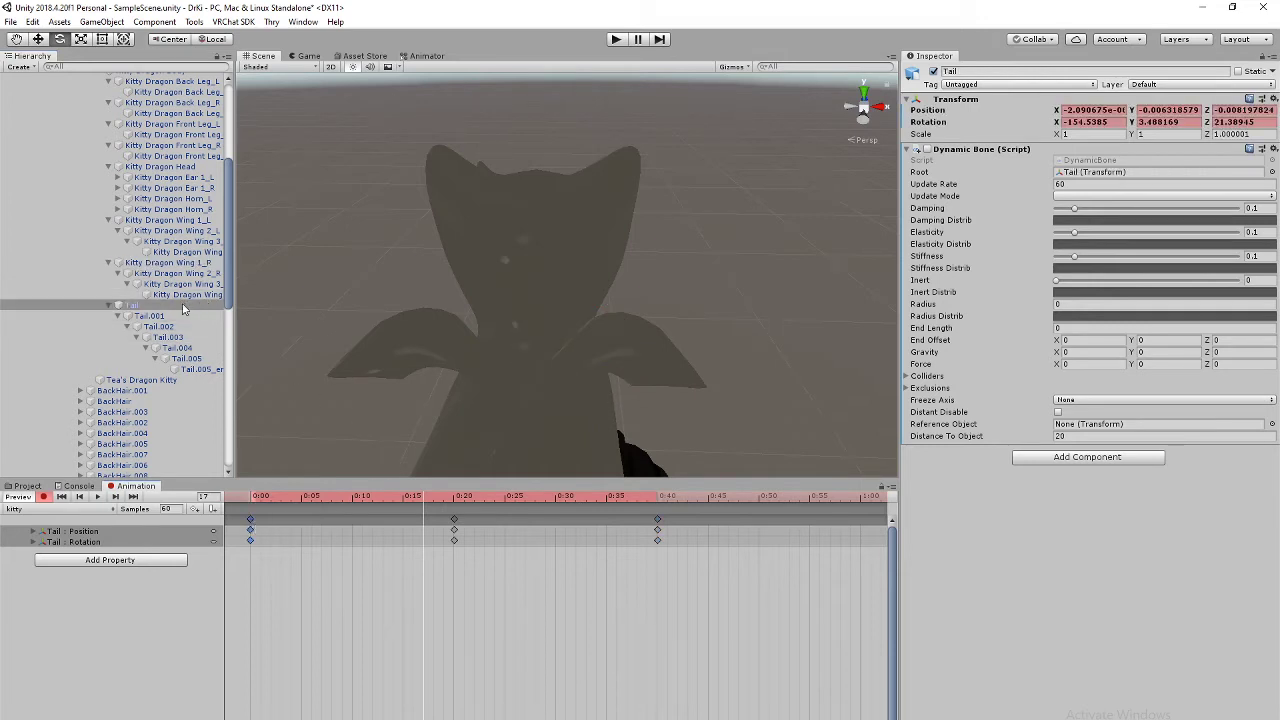
click(176, 266)
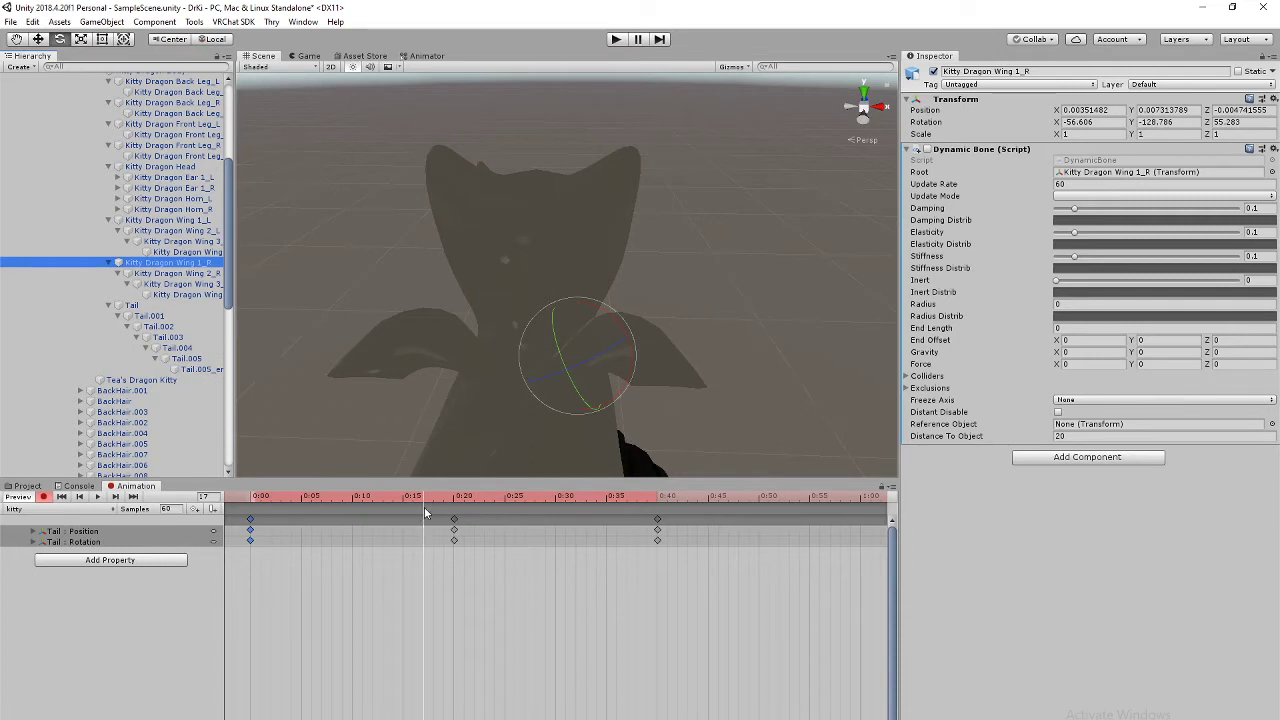
drag(424, 507, 251, 500)
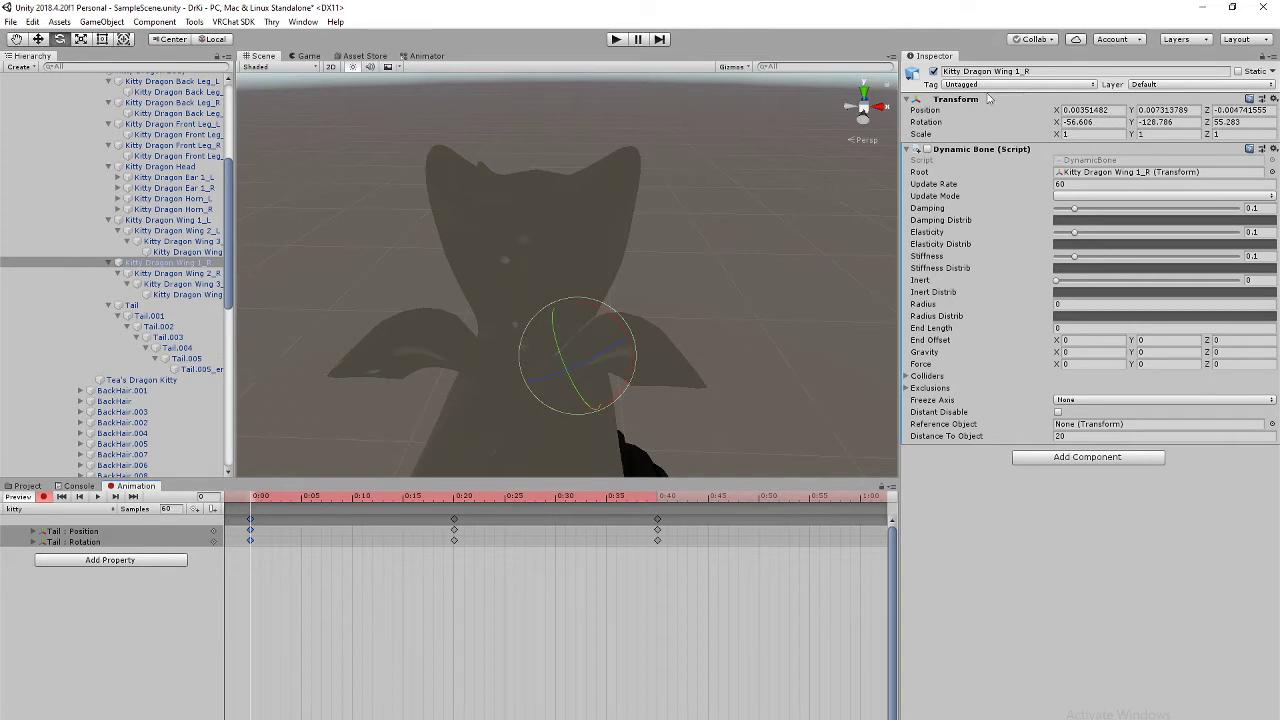
click(864, 121)
scroll(682, 318, down, 5)
middle_drag(682, 322, 693, 354)
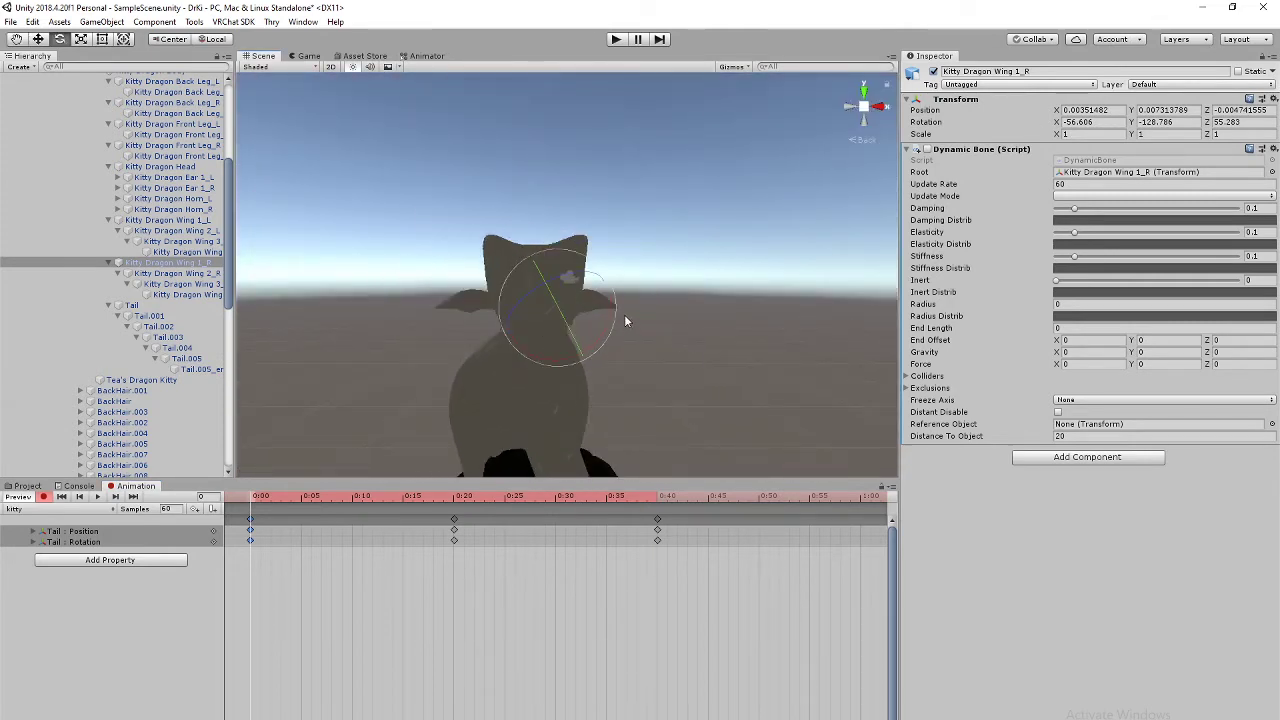
Step: Rotate the right wing, undo the extra turn, and key a new wing pose at 0:20
drag(616, 310, 608, 366)
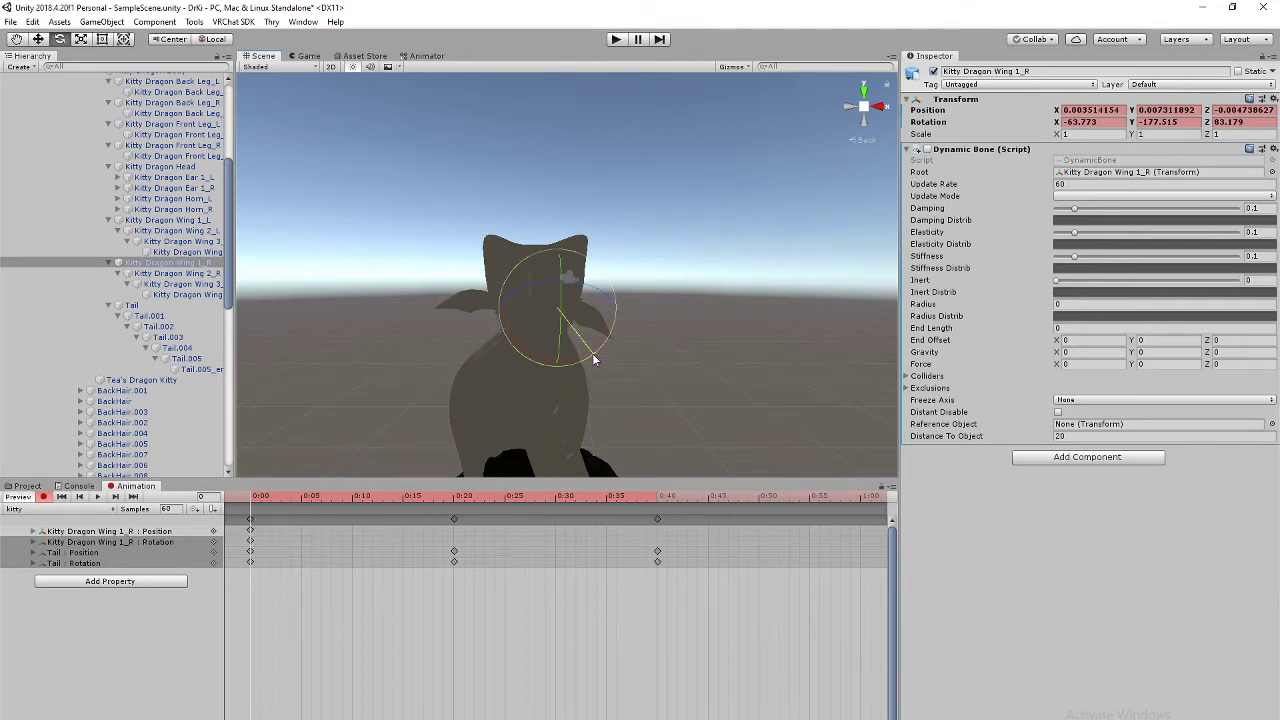
drag(592, 353, 631, 258)
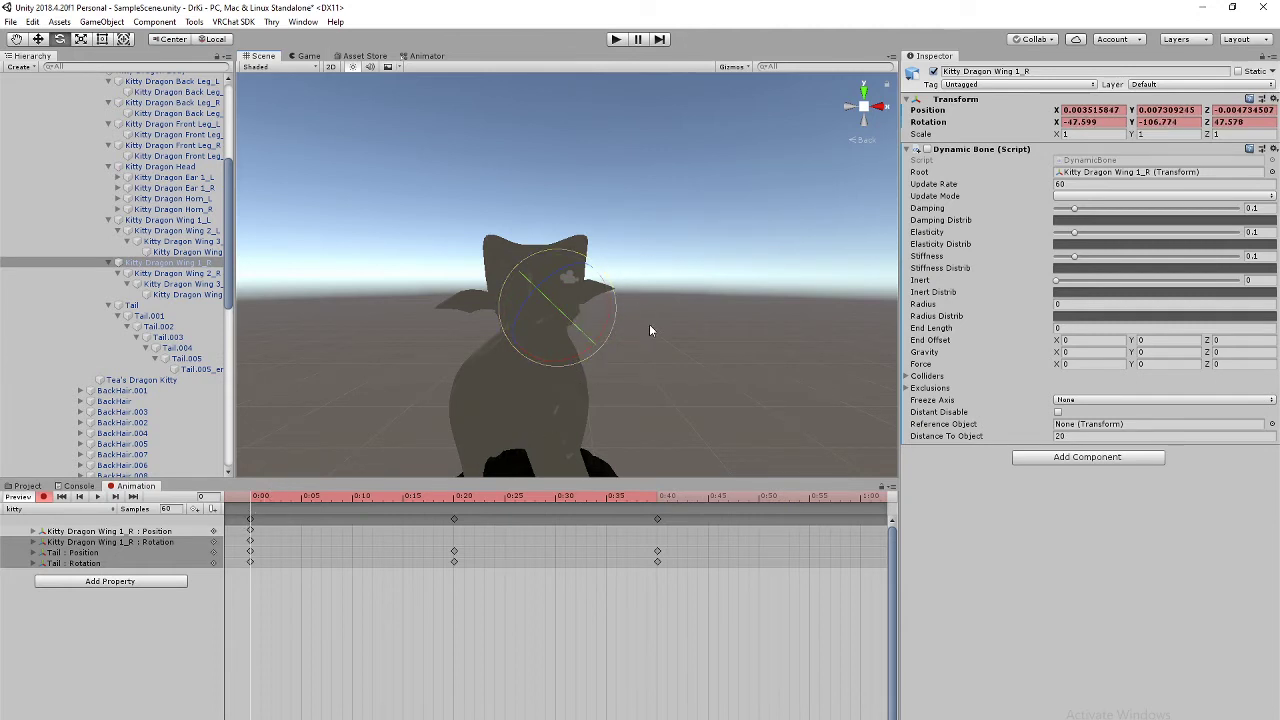
key(ctrl+z)
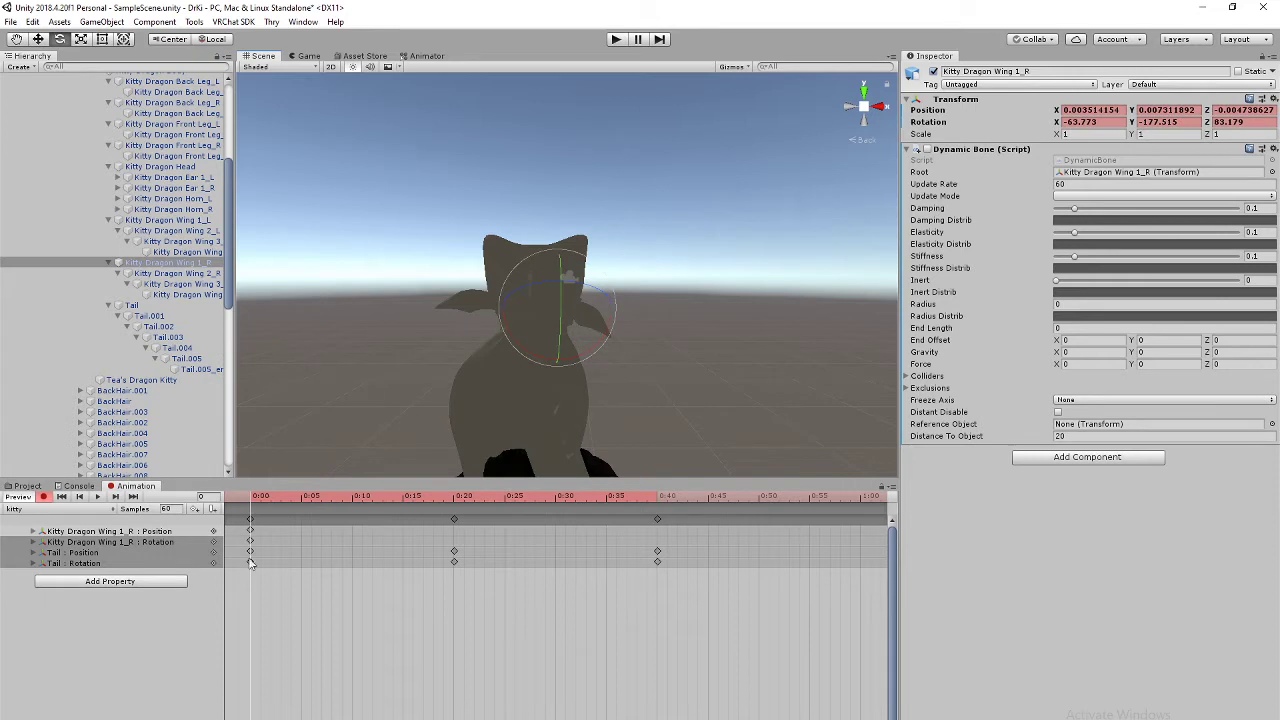
click(455, 500)
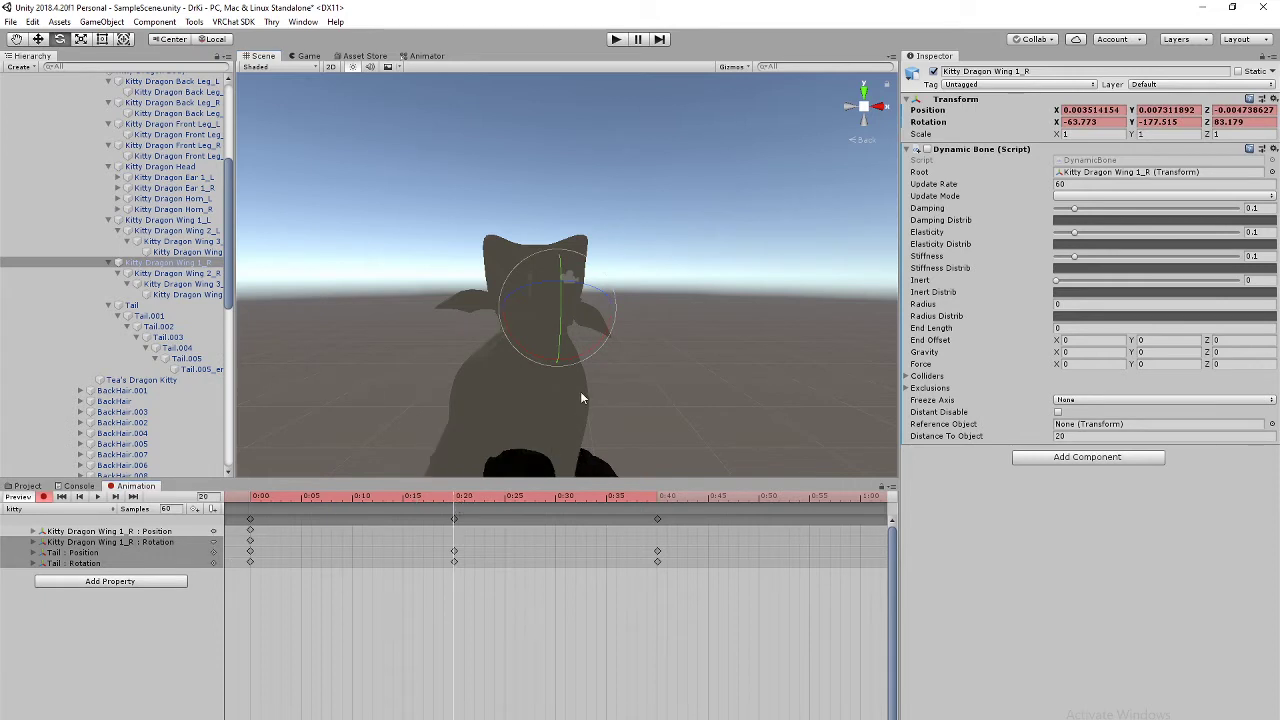
mouse_move(593, 354)
mouse_down()
mouse_move(638, 293)
mouse_move(578, 355)
mouse_up()
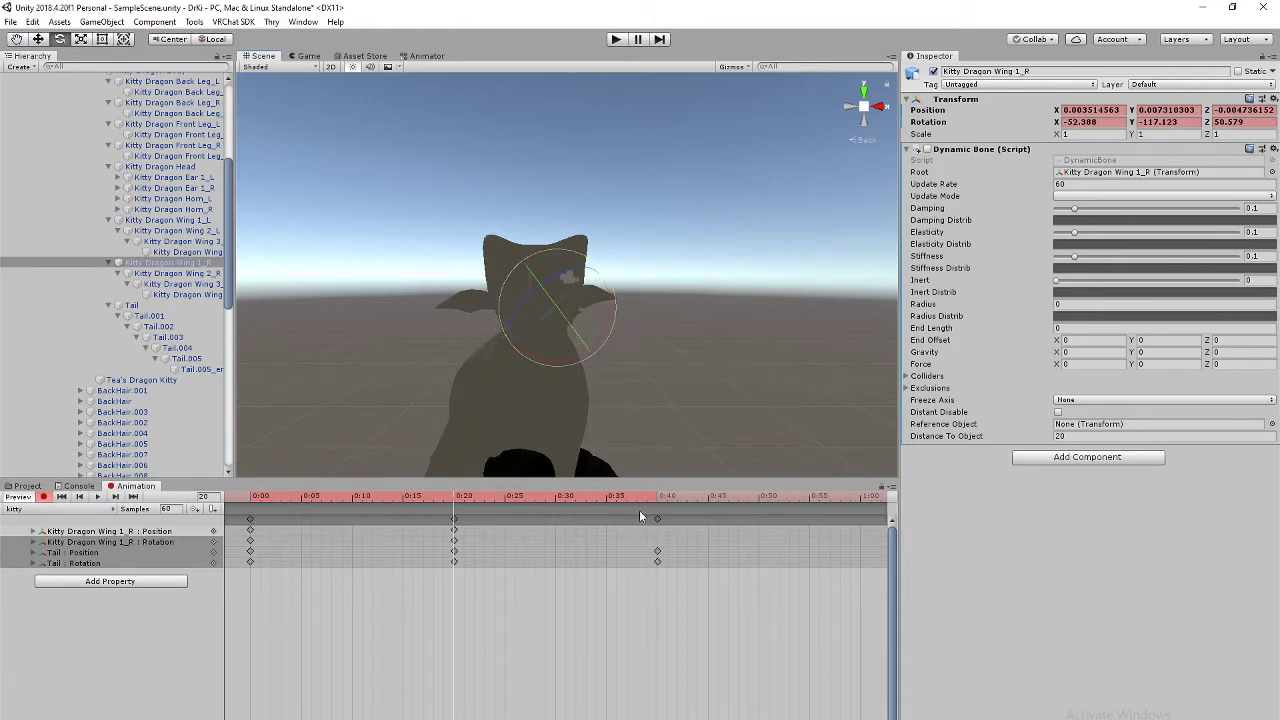
Step: Paste the 0:00 starting keys at 0:40 to close the loop
click(250, 519)
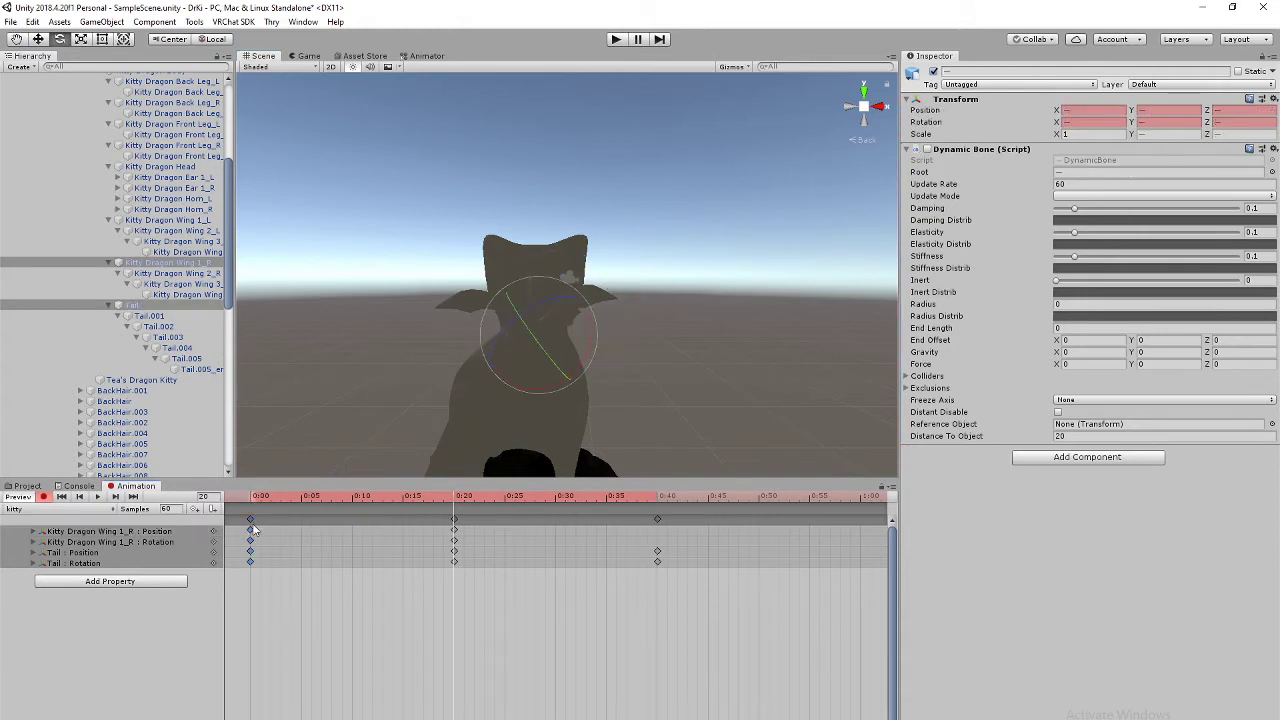
click(656, 497)
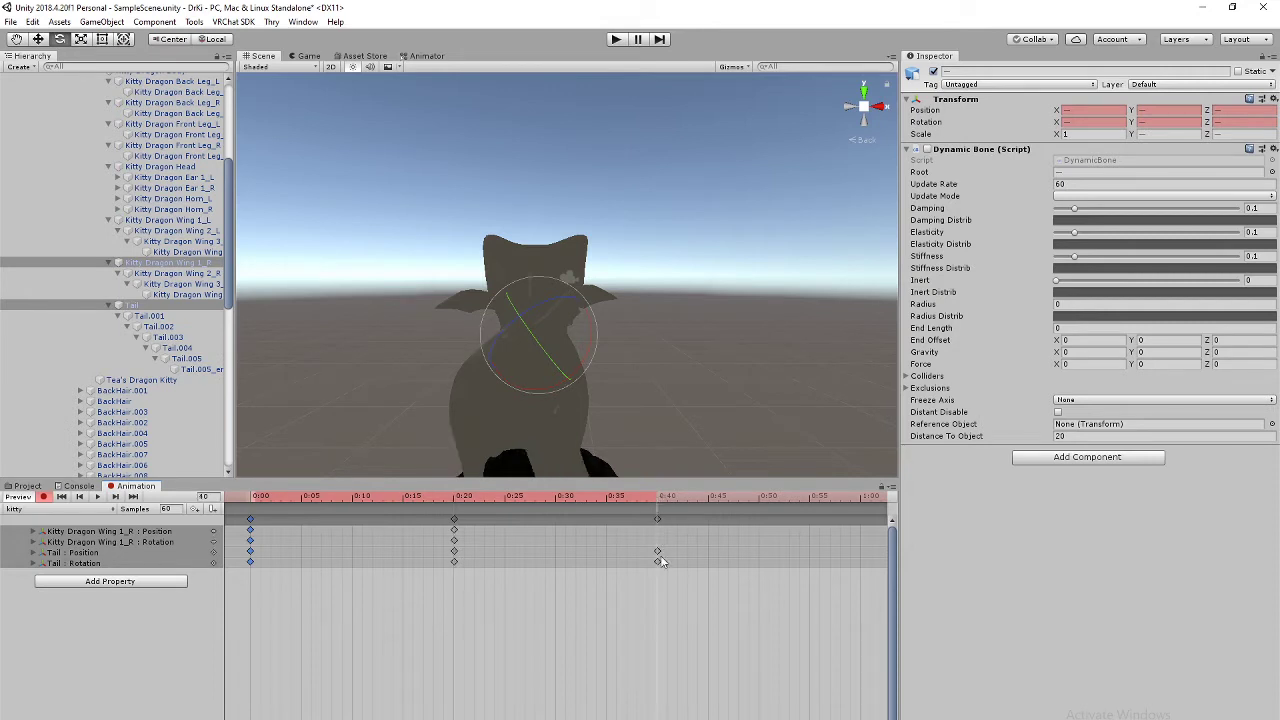
key(ctrl+v)
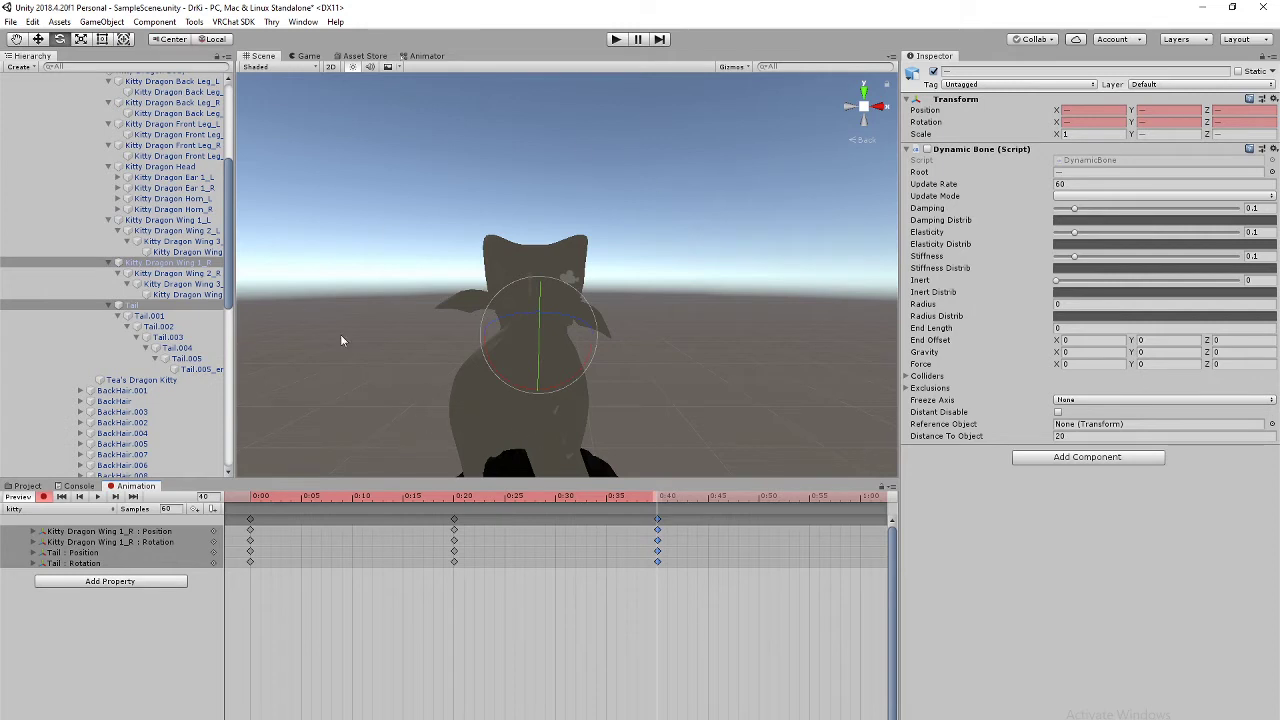
Step: Orbit to the kitty on the avatar's head and preview the wing-and-tail animation
scroll(436, 394, down, 6)
alt+drag(706, 277, 620, 371)
middle_drag(620, 371, 628, 273)
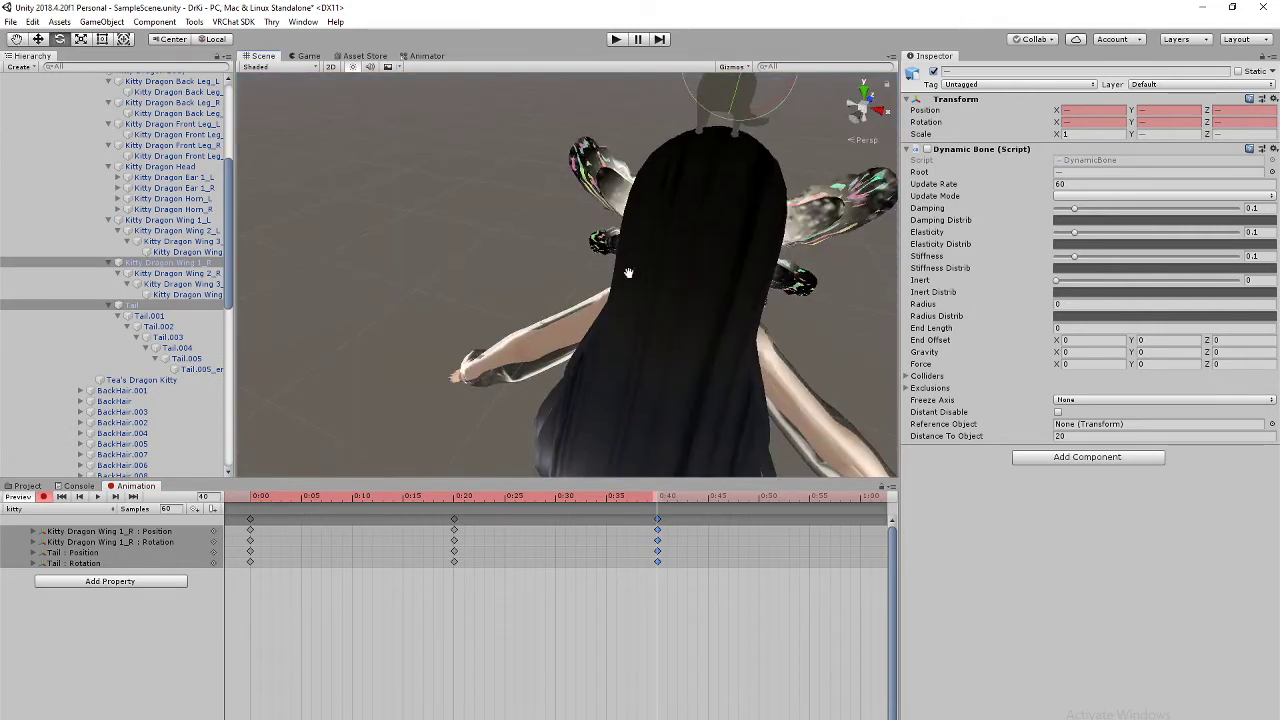
alt+drag(628, 273, 581, 265)
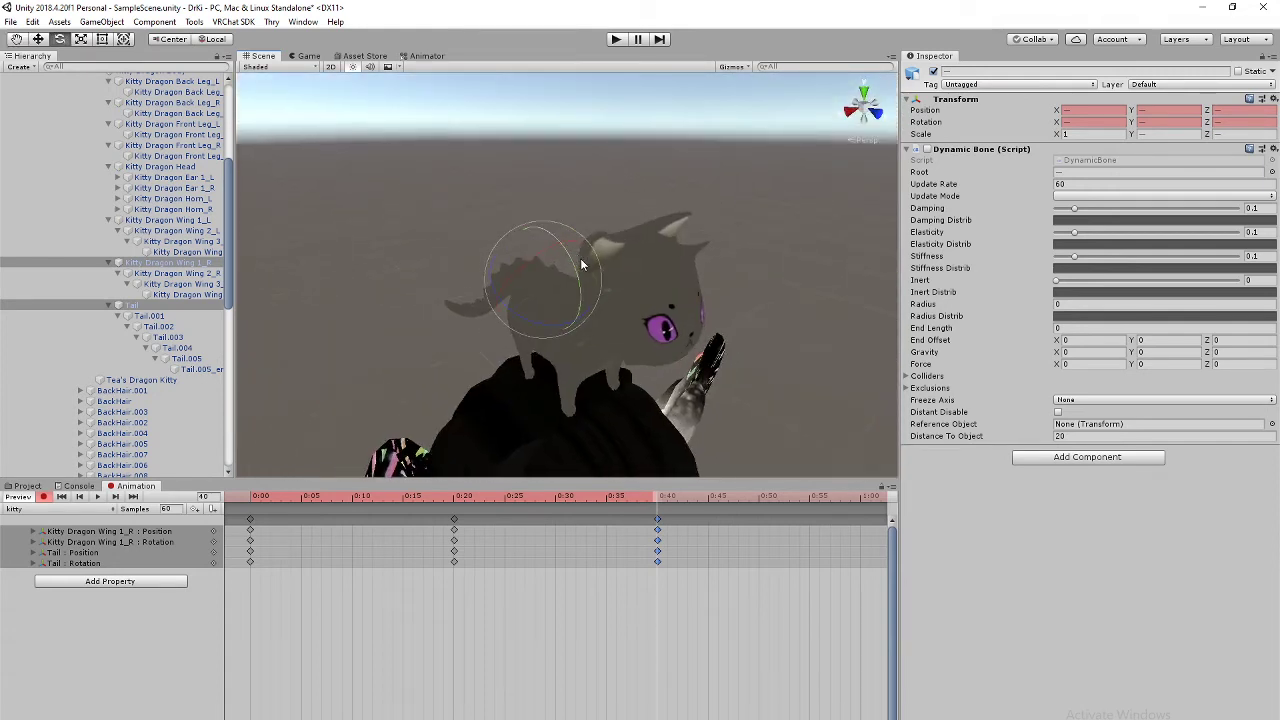
right_drag(582, 263, 600, 203)
middle_drag(600, 203, 606, 251)
scroll(607, 256, up, 4)
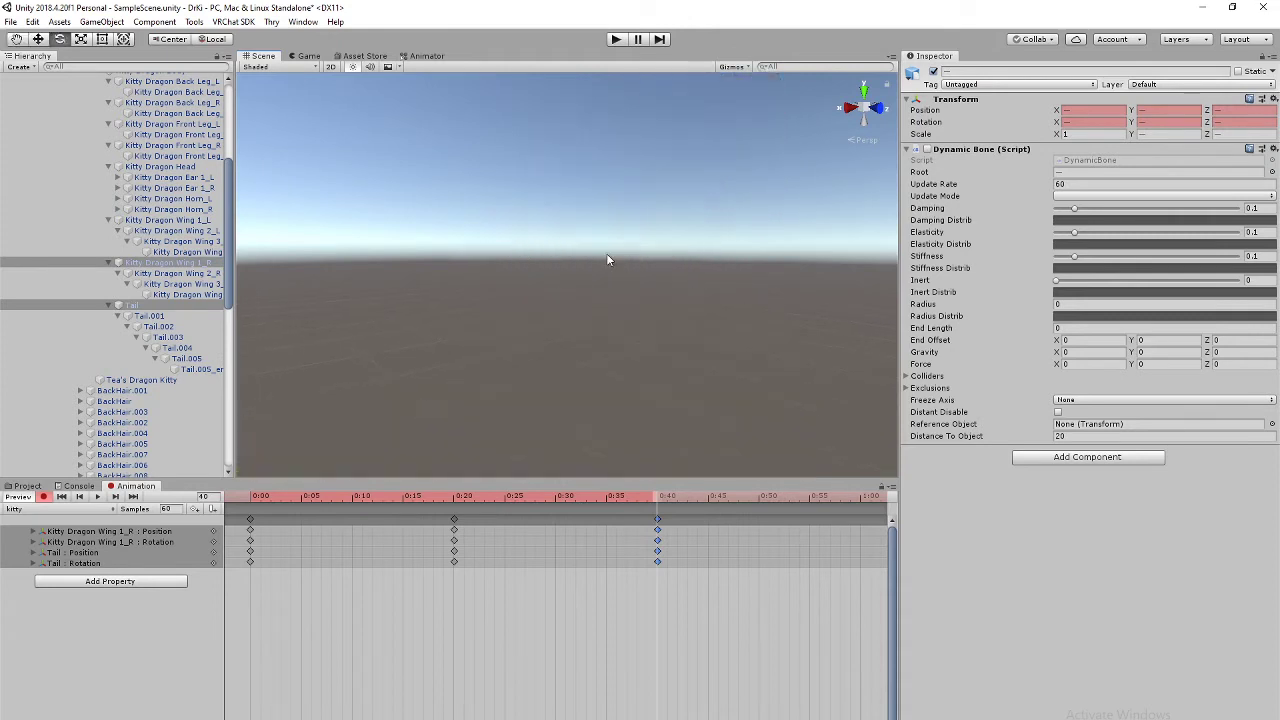
right_drag(606, 260, 634, 203)
scroll(629, 262, down, 5)
middle_drag(636, 261, 632, 322)
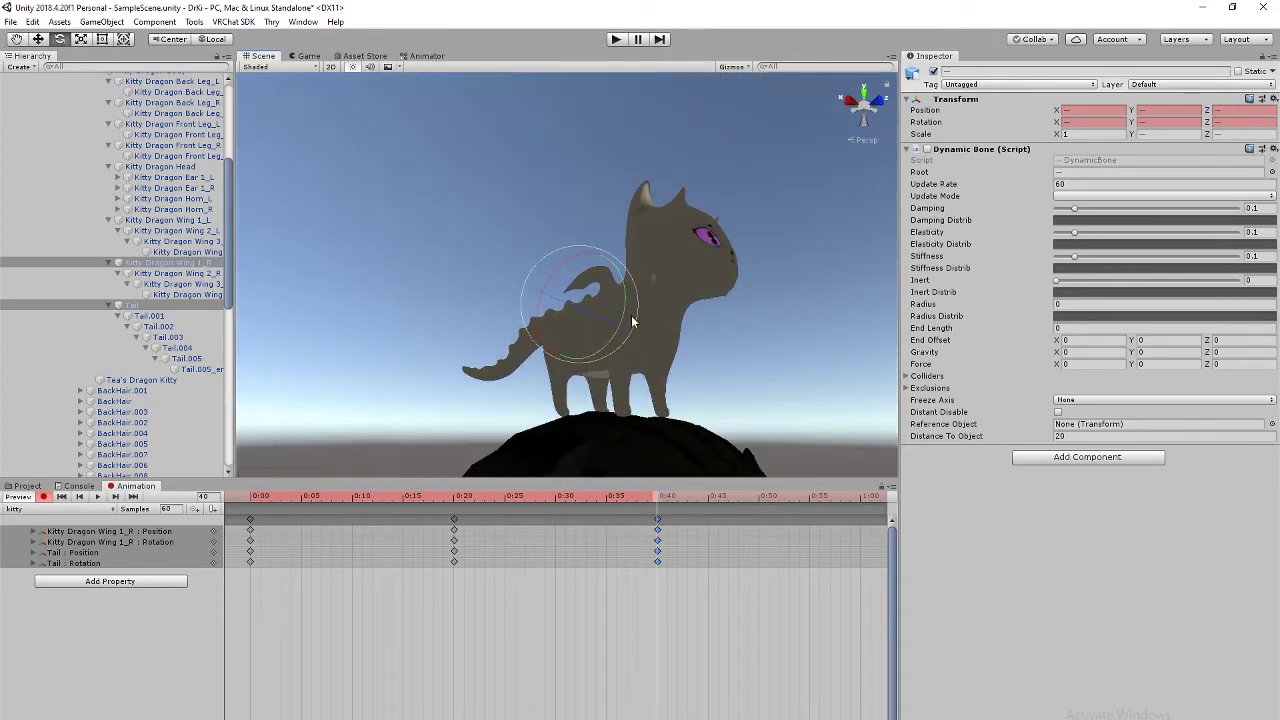
right_drag(629, 309, 624, 379)
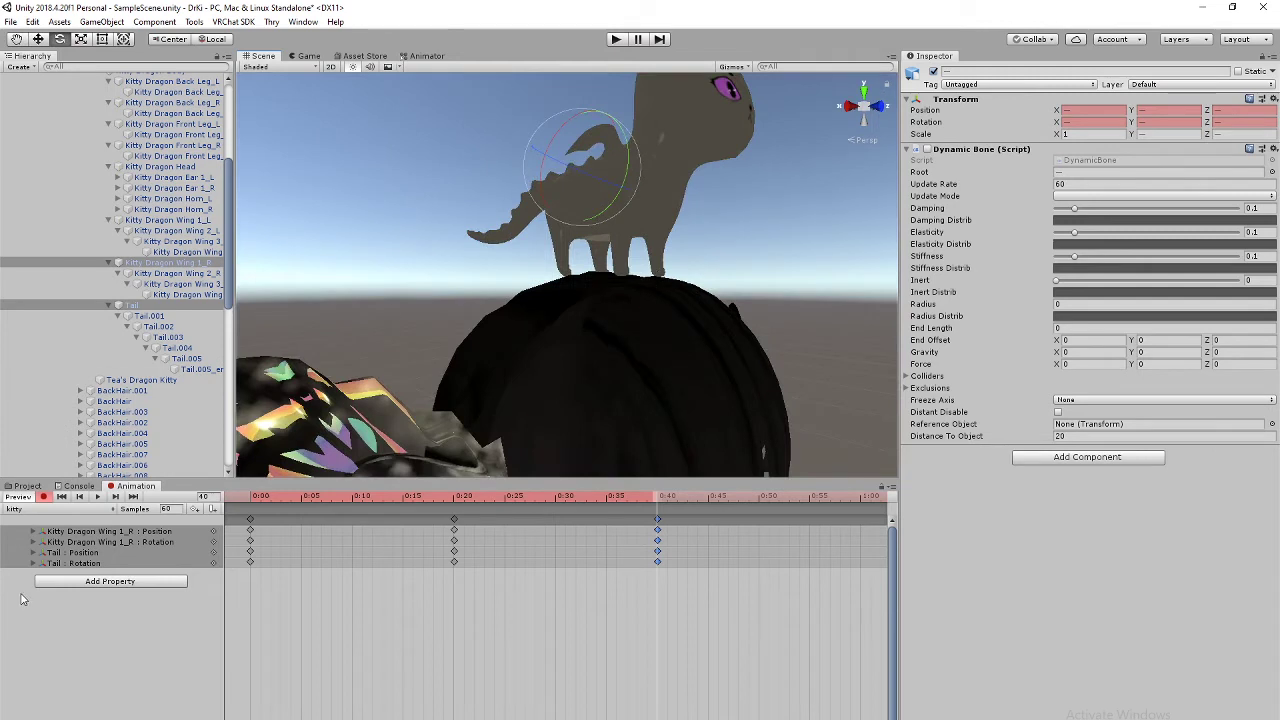
click(97, 497)
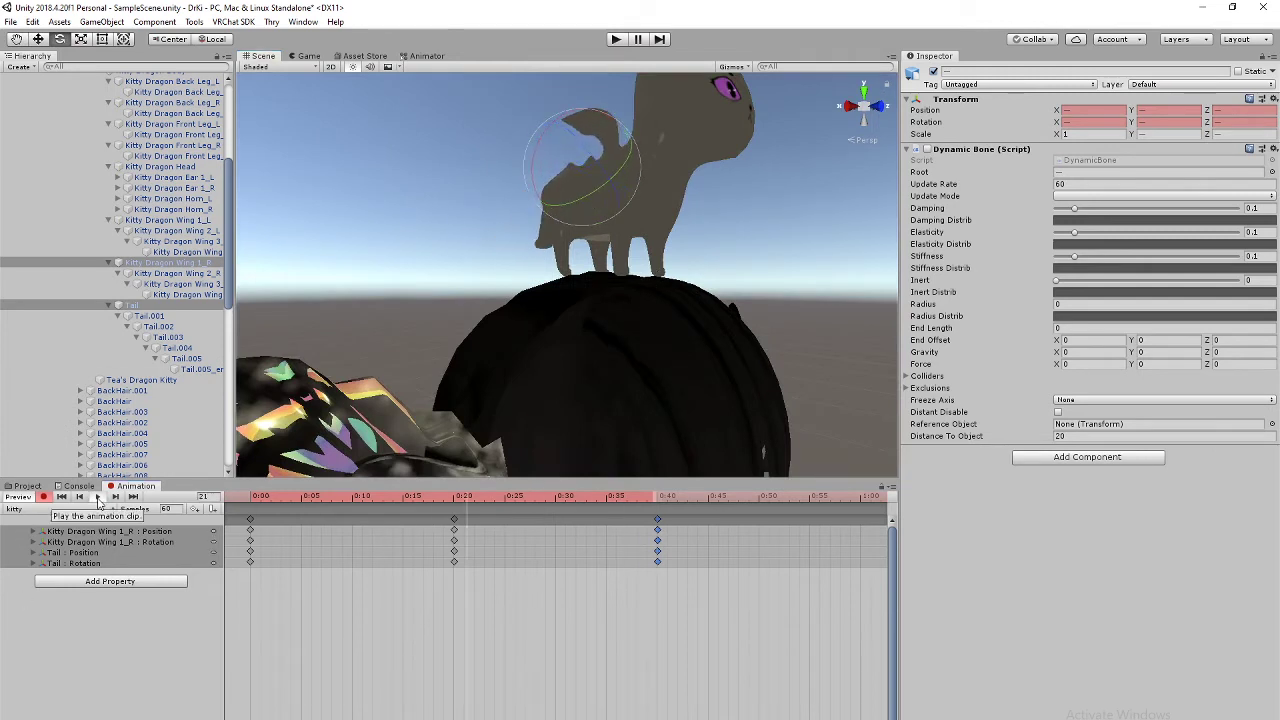
click(98, 498)
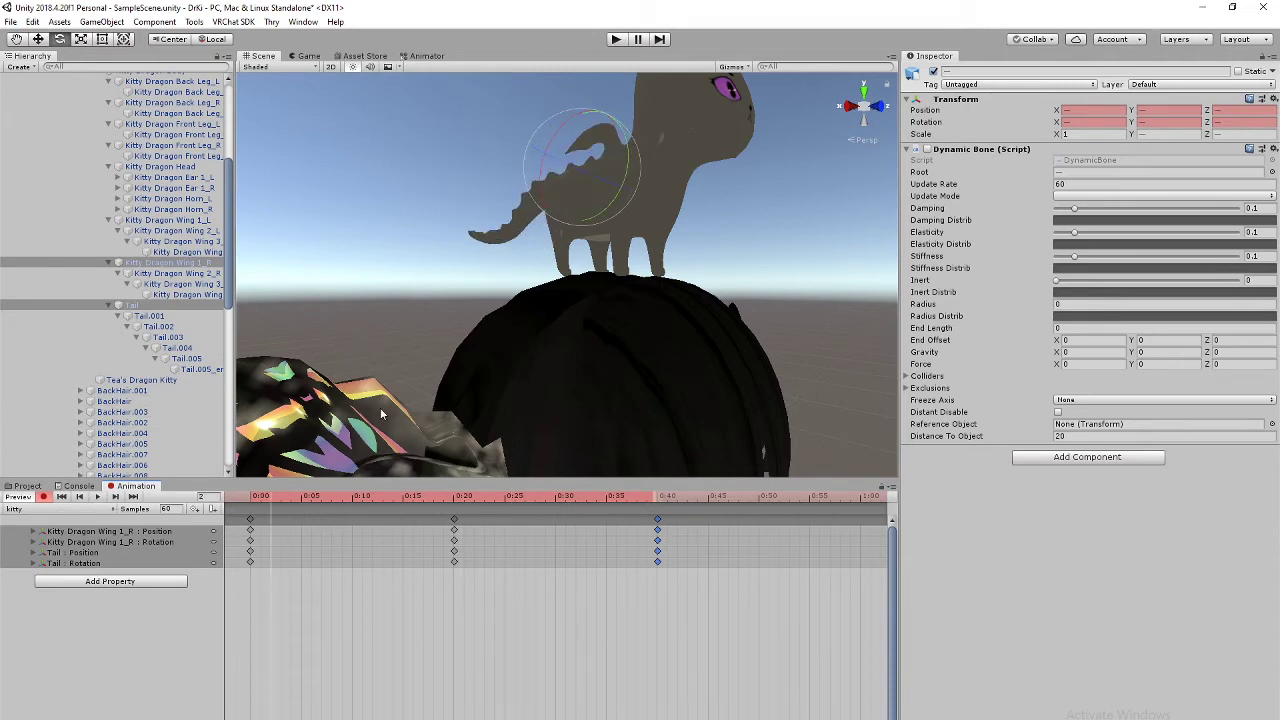
Step: Change the clip's Samples from 60 to 30 and preview the slower loop
middle_drag(597, 222, 480, 462)
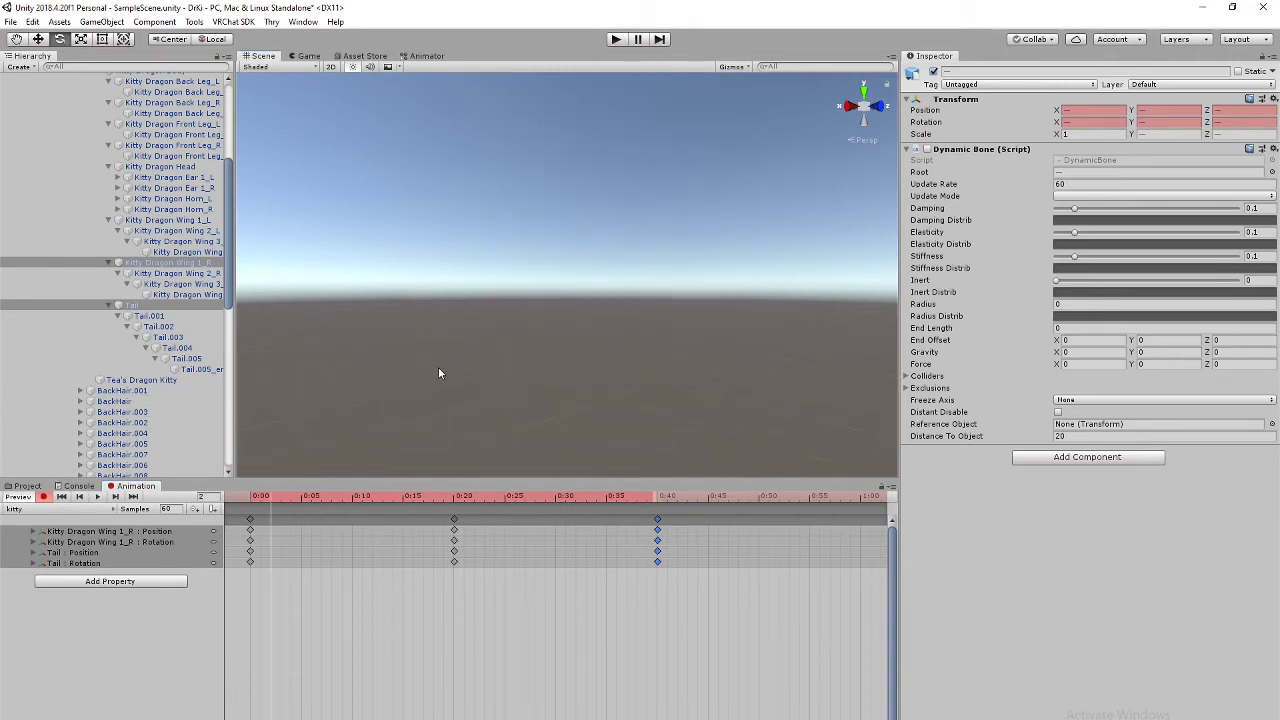
key(f)
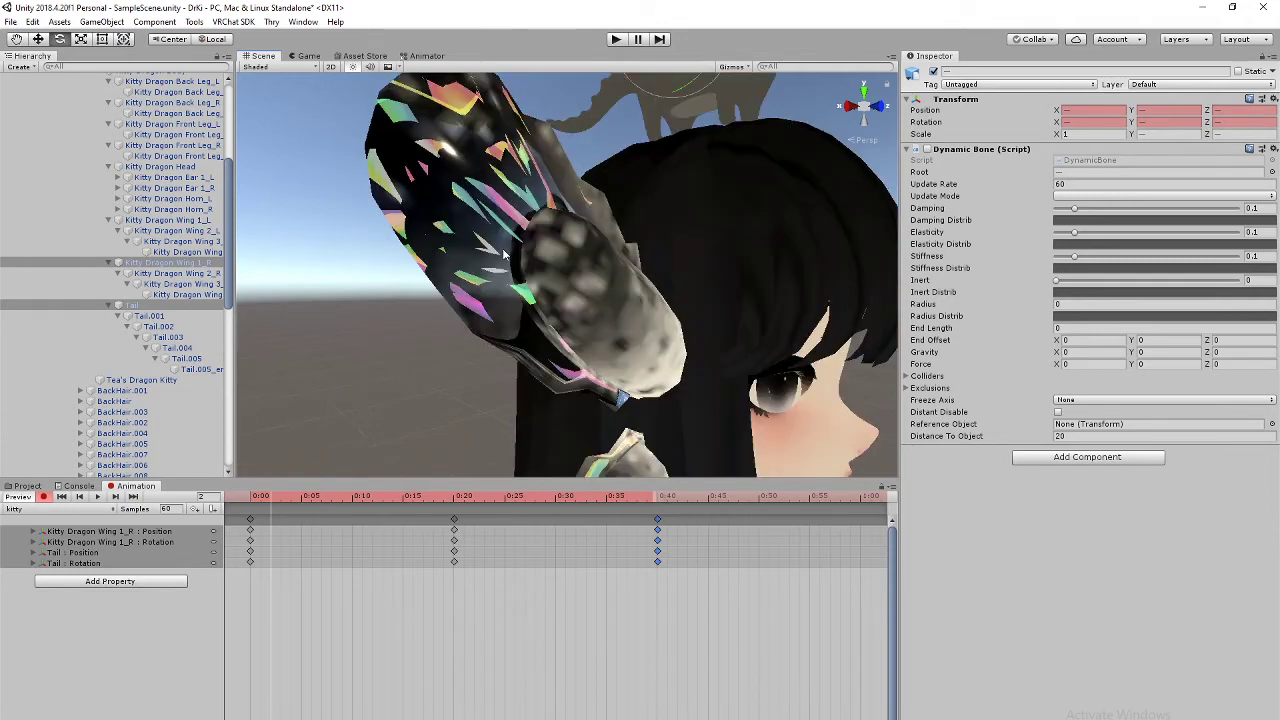
middle_drag(504, 254, 471, 300)
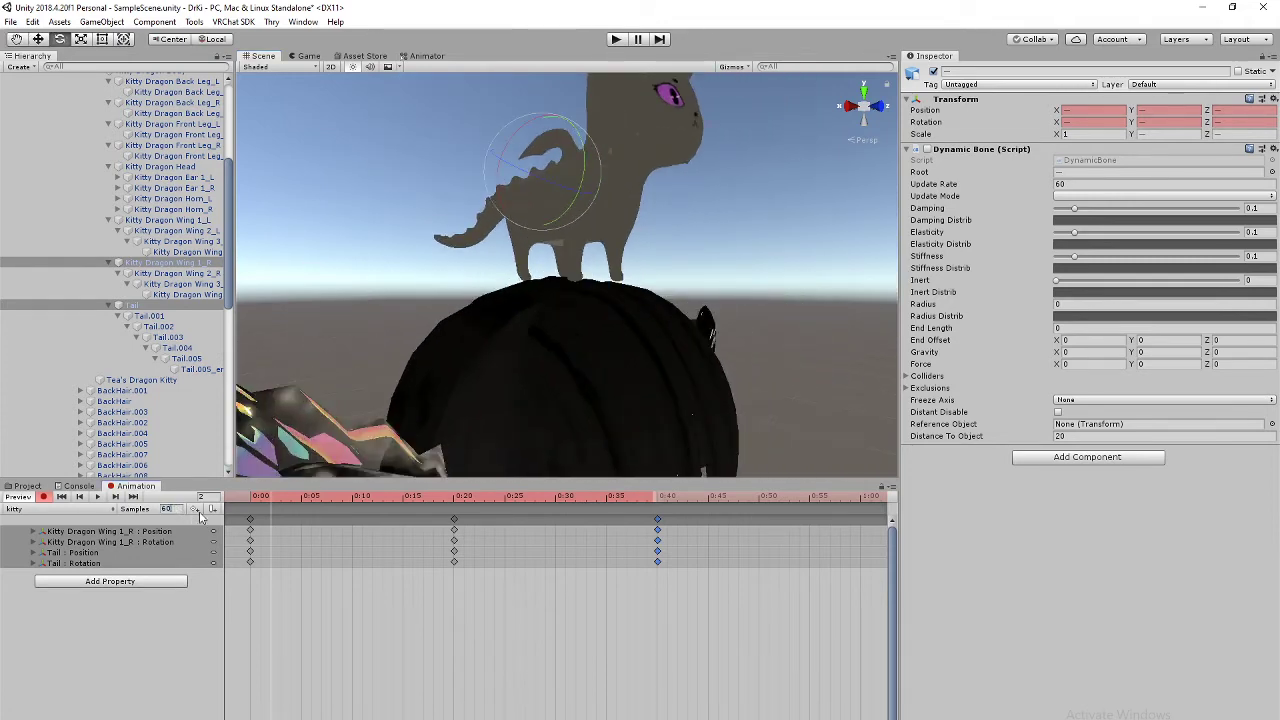
click(166, 509)
click(97, 496)
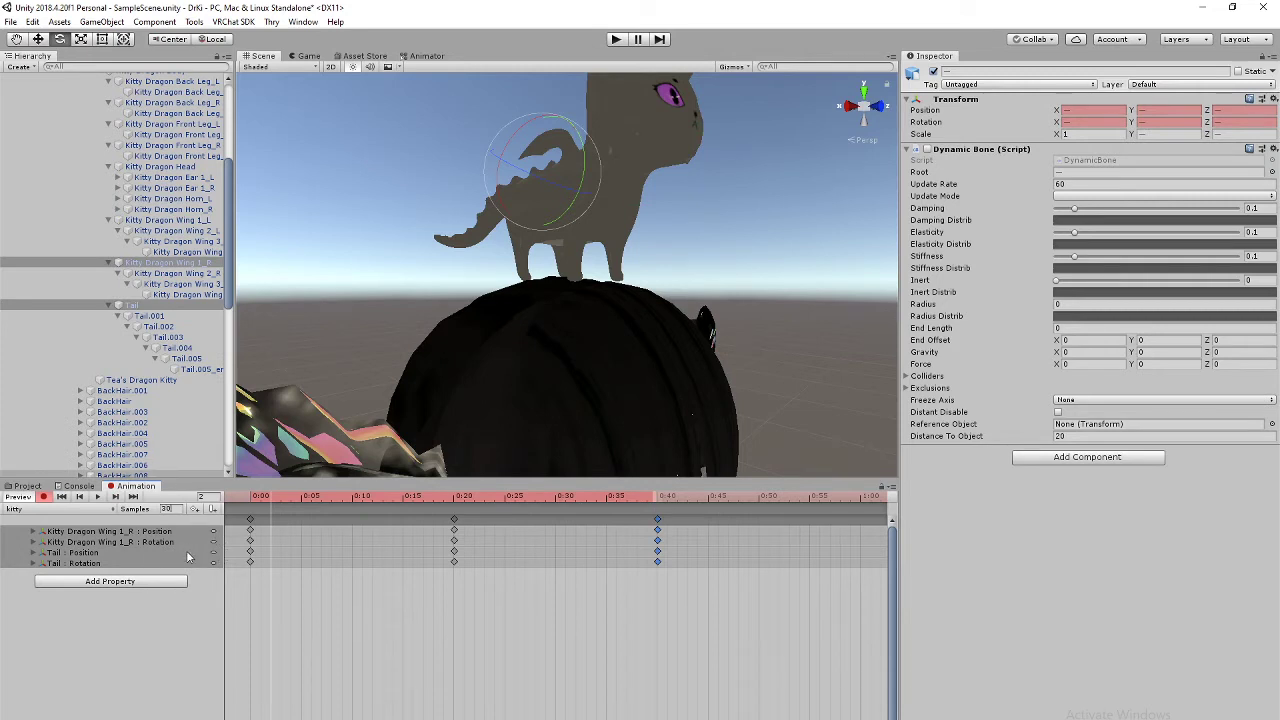
click(38, 634)
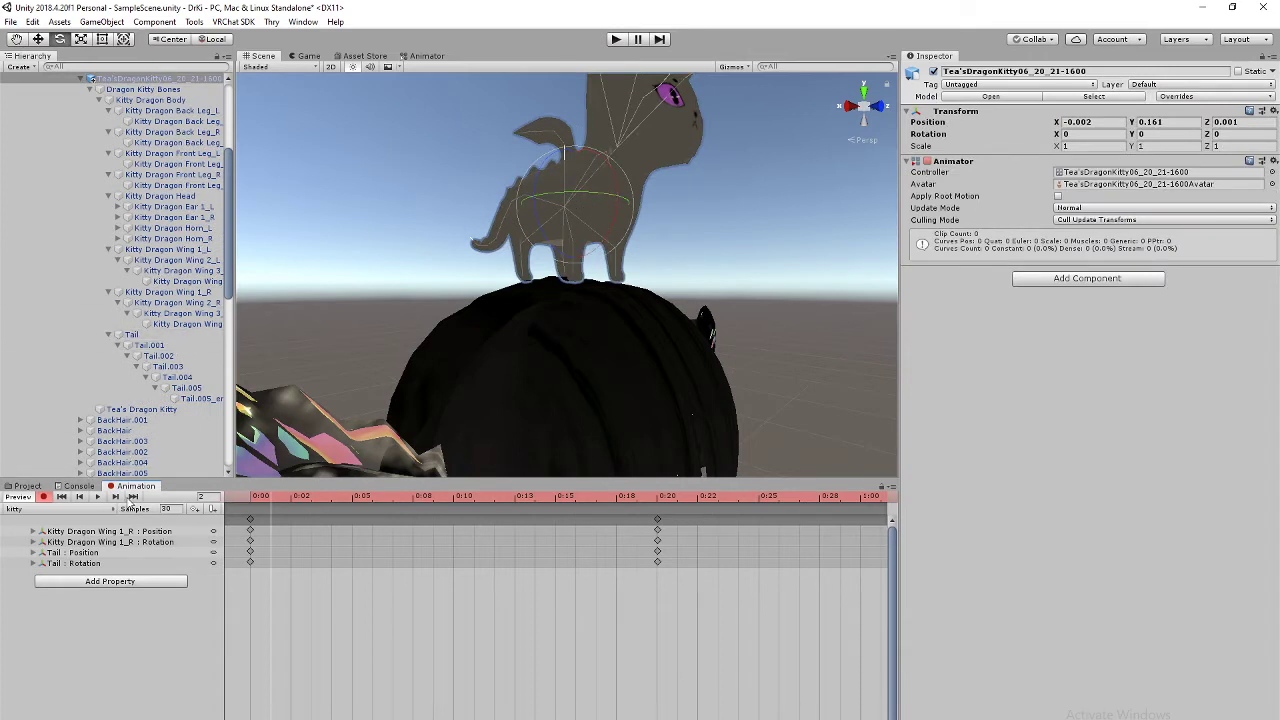
Step: Set the clip's Samples to 40 and play the retimed animation
click(98, 497)
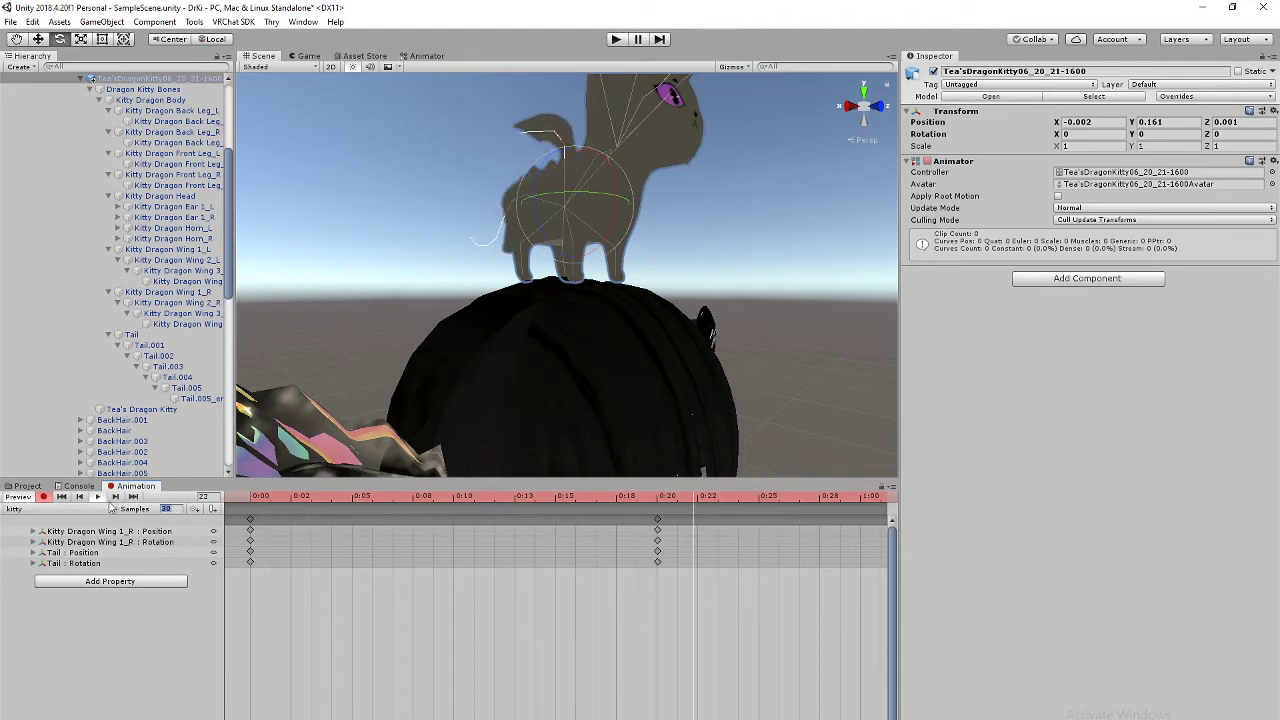
click(98, 498)
click(175, 509)
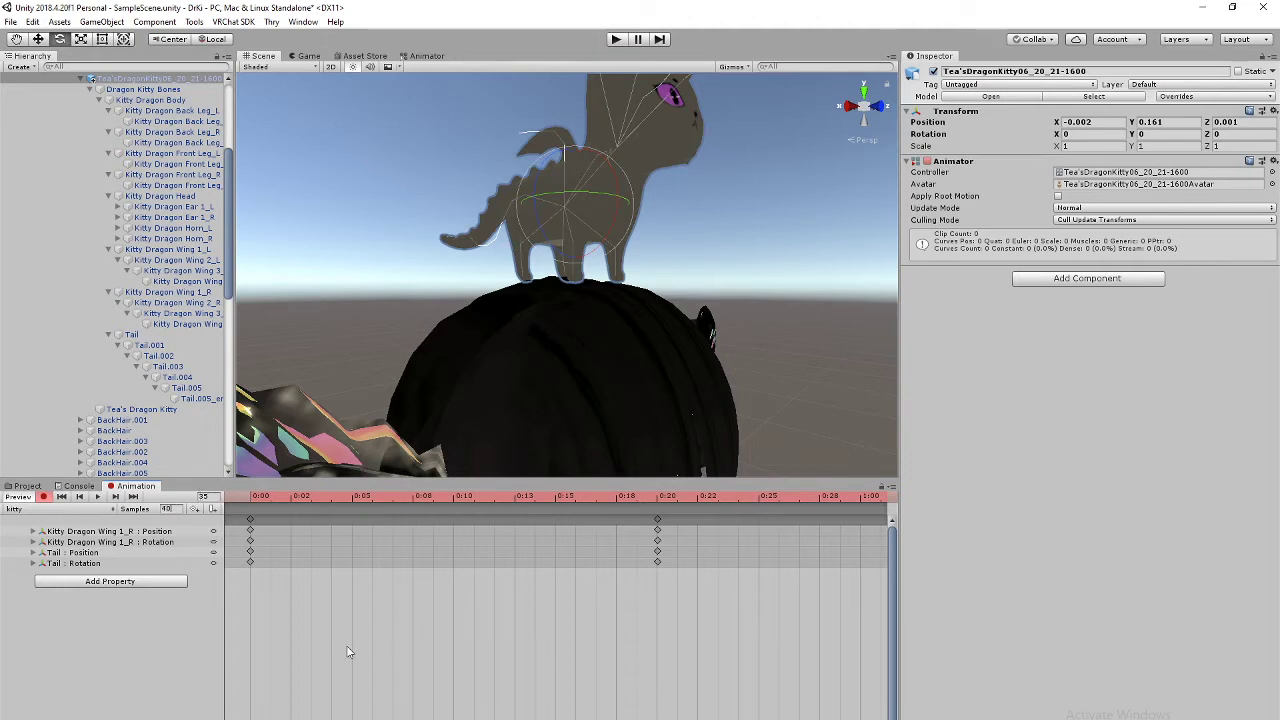
text(40)
key(Return)
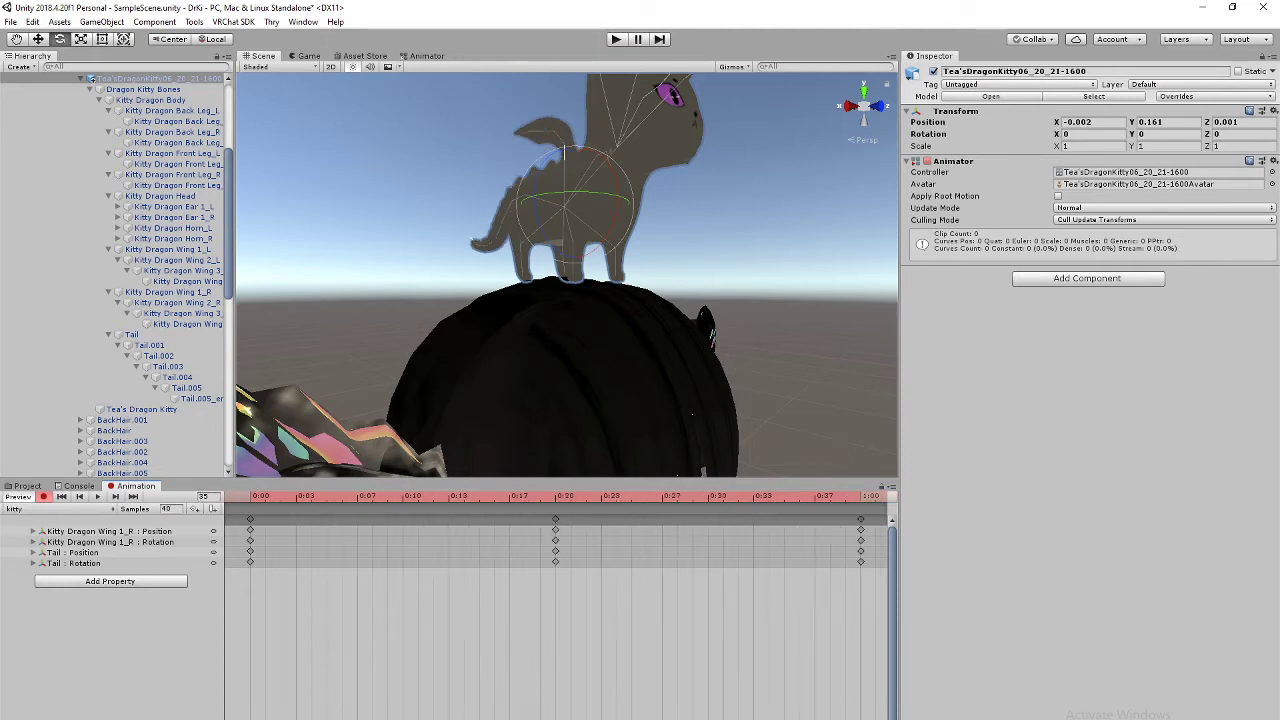
click(97, 500)
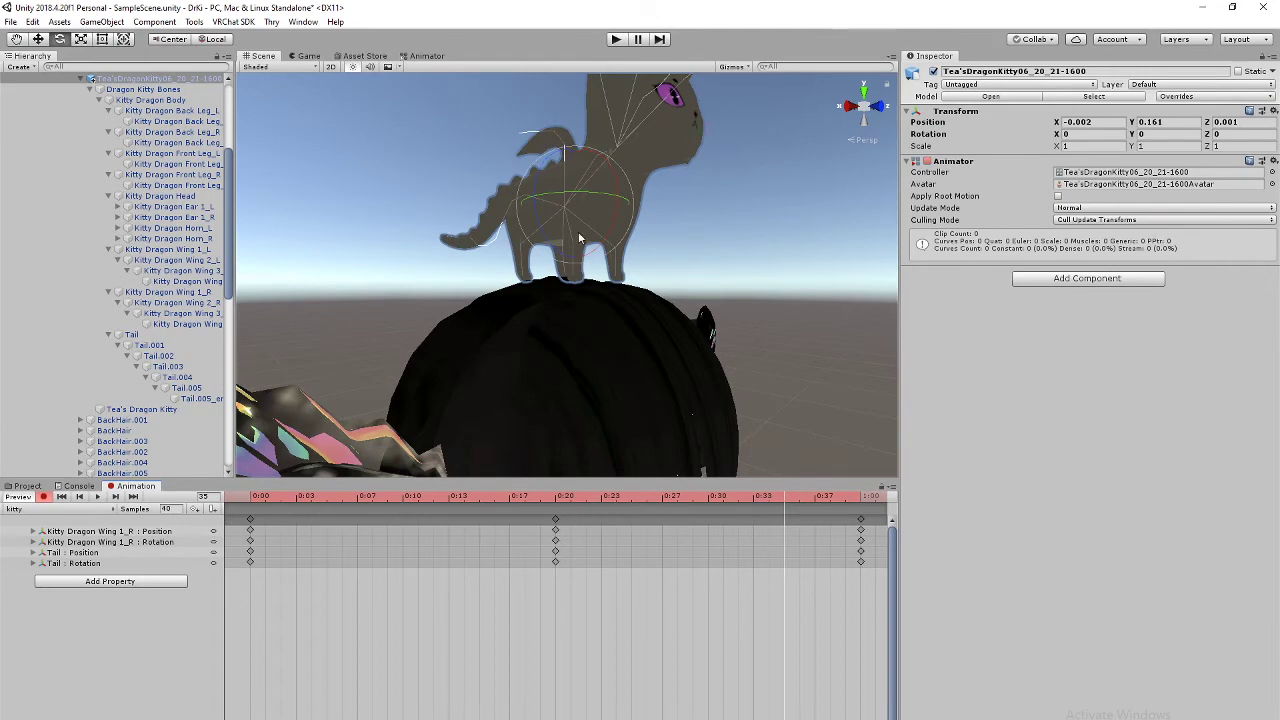
Step: Orbit around the kitty, frame it close up, and replay the preview
middle_drag(580, 238, 512, 366)
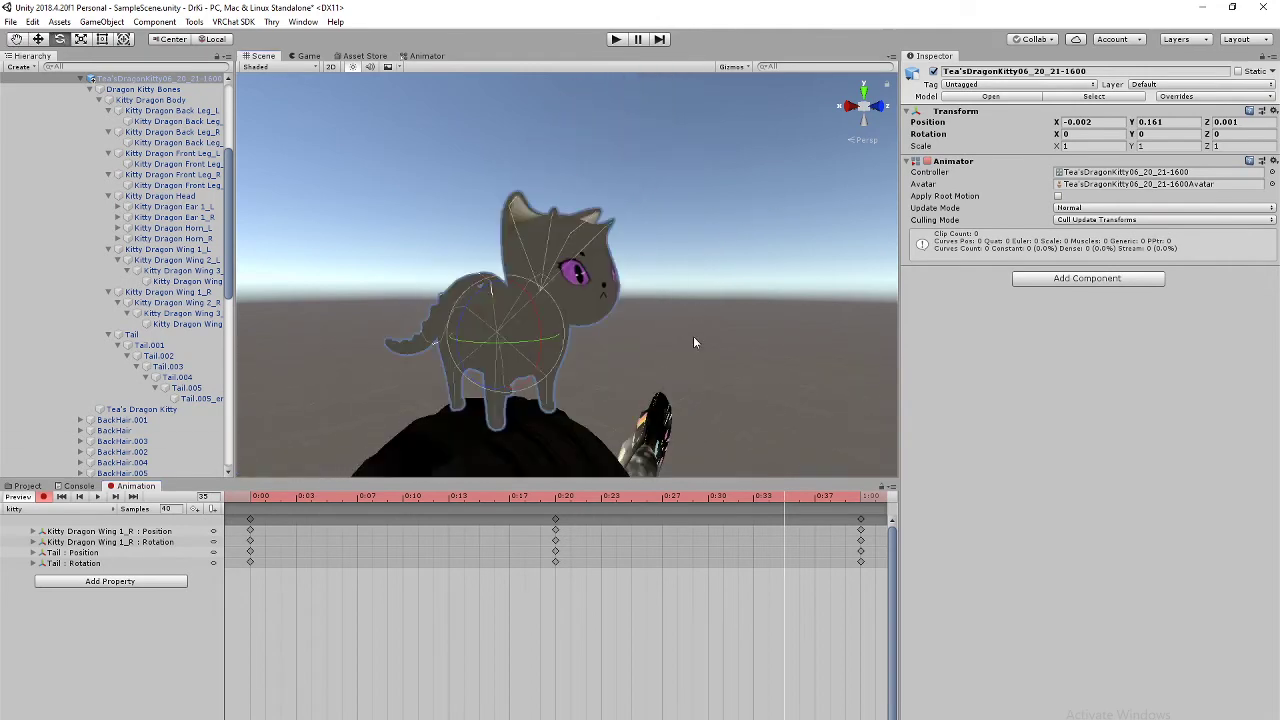
alt+drag(694, 342, 706, 189)
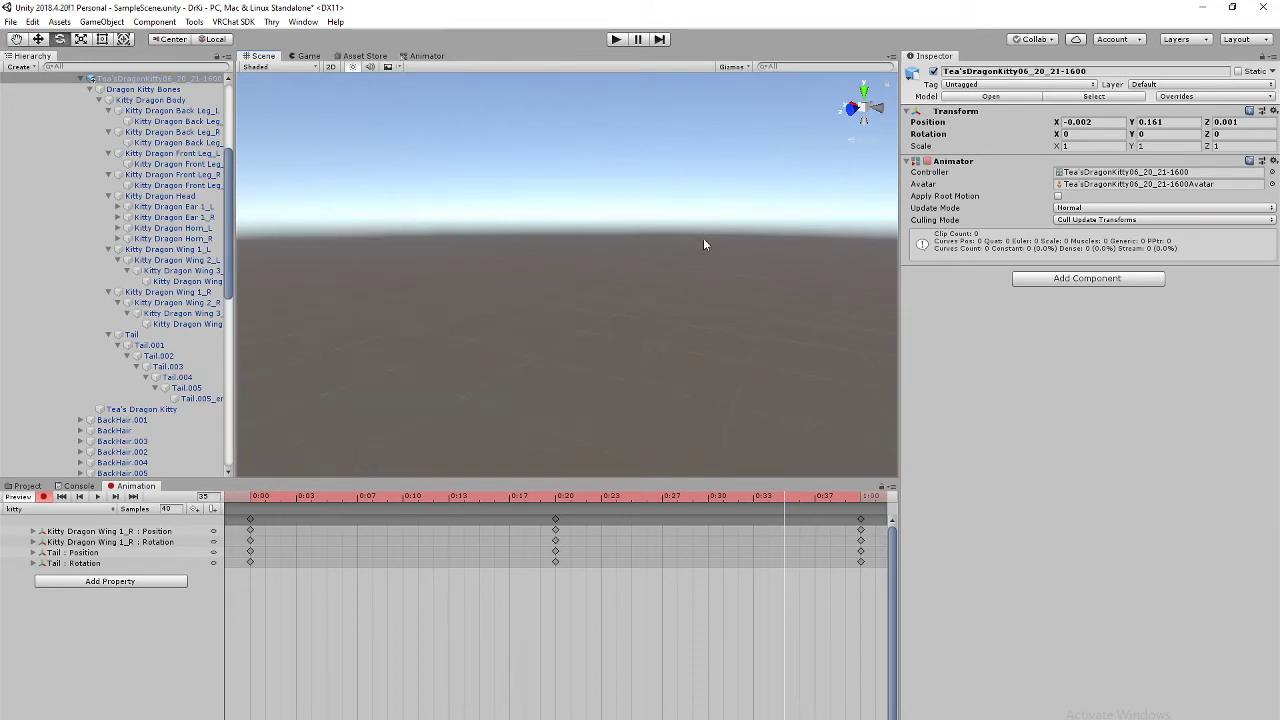
alt+drag(703, 244, 606, 355)
mouse_move(460, 312)
middle_down()
mouse_move(448, 283)
mouse_move(477, 329)
mouse_move(467, 305)
mouse_move(465, 336)
middle_up()
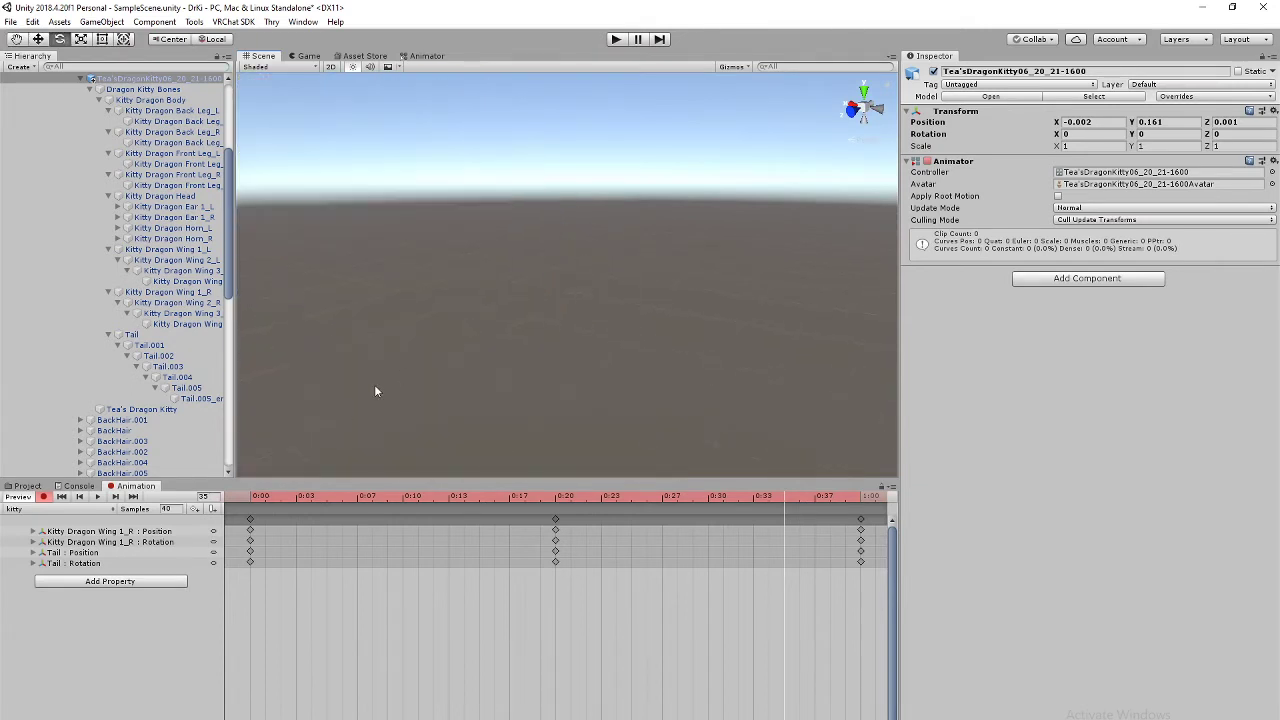
key(f)
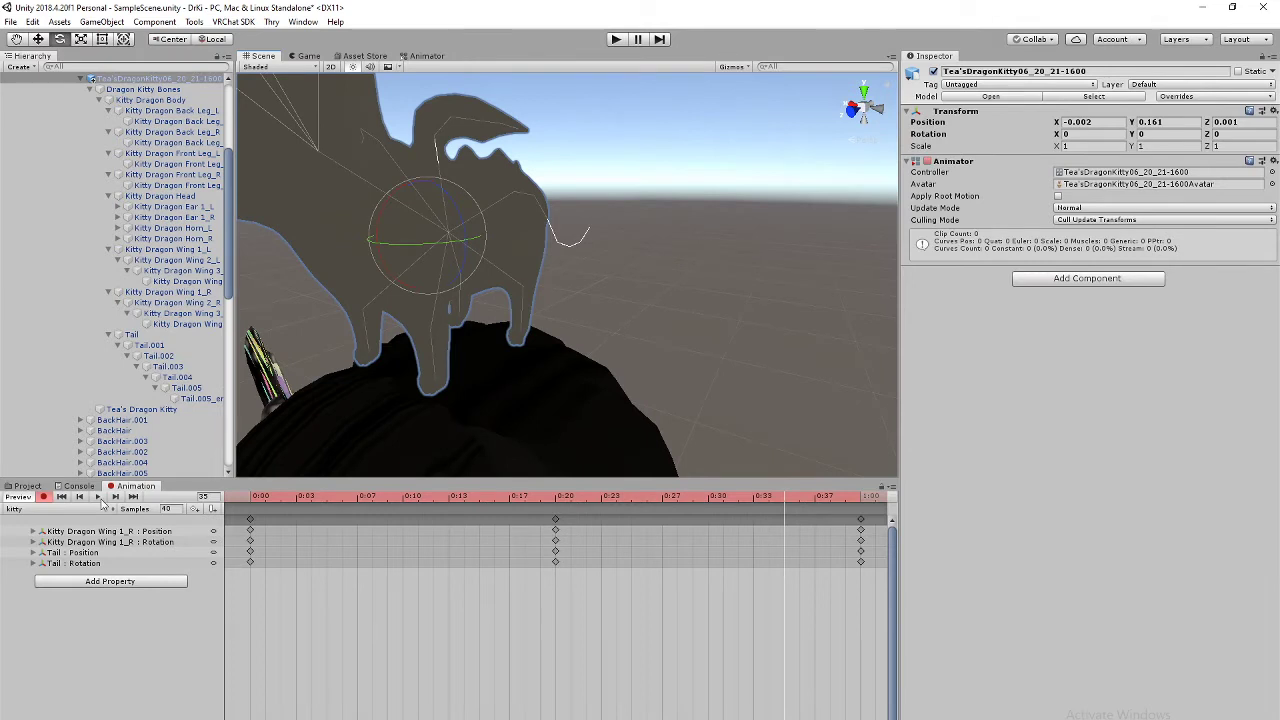
click(98, 496)
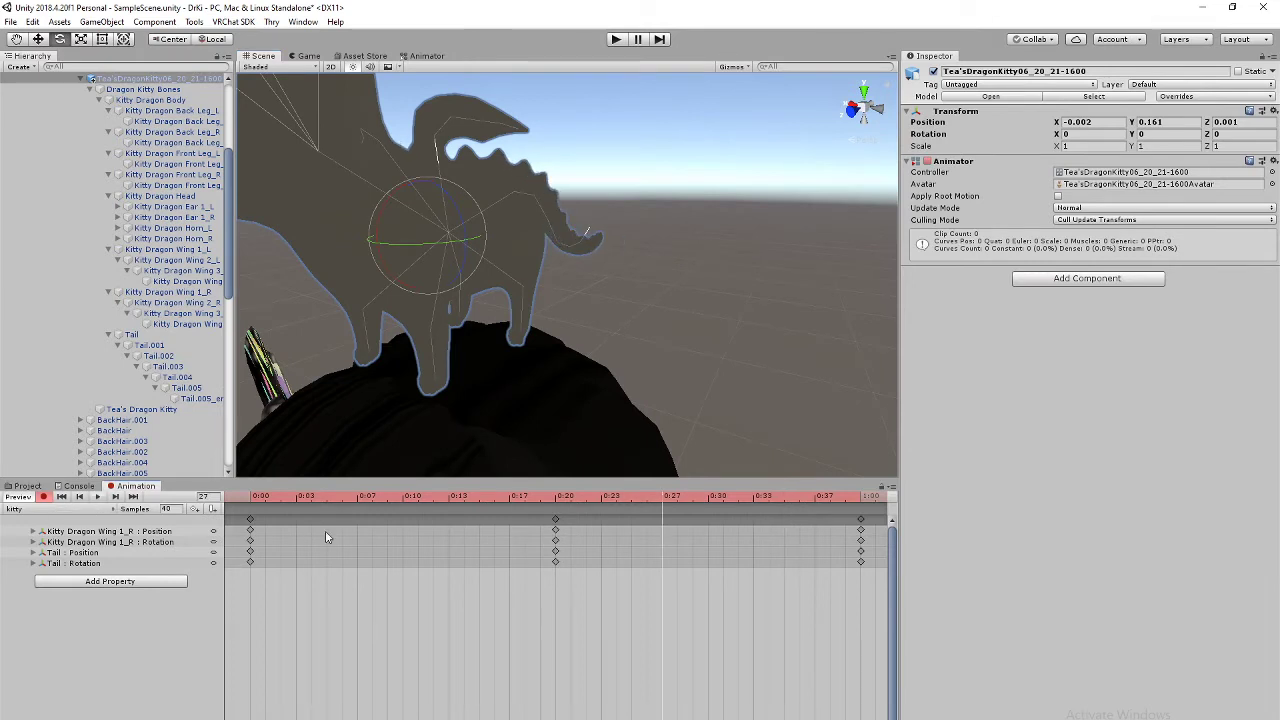
Step: Select Kitty Dragon Wing 1_L at 0:00 and view the kitty from behind
click(255, 497)
middle_drag(644, 194, 658, 215)
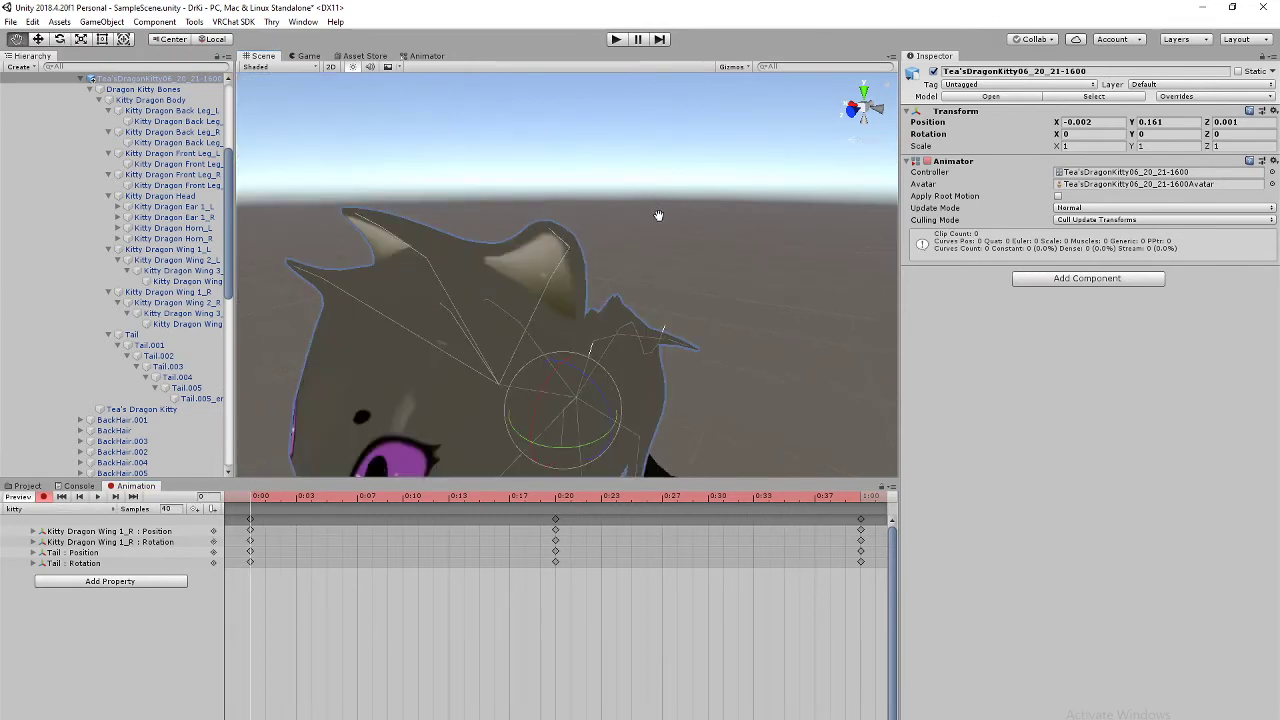
click(171, 250)
middle_drag(692, 261, 672, 242)
click(886, 114)
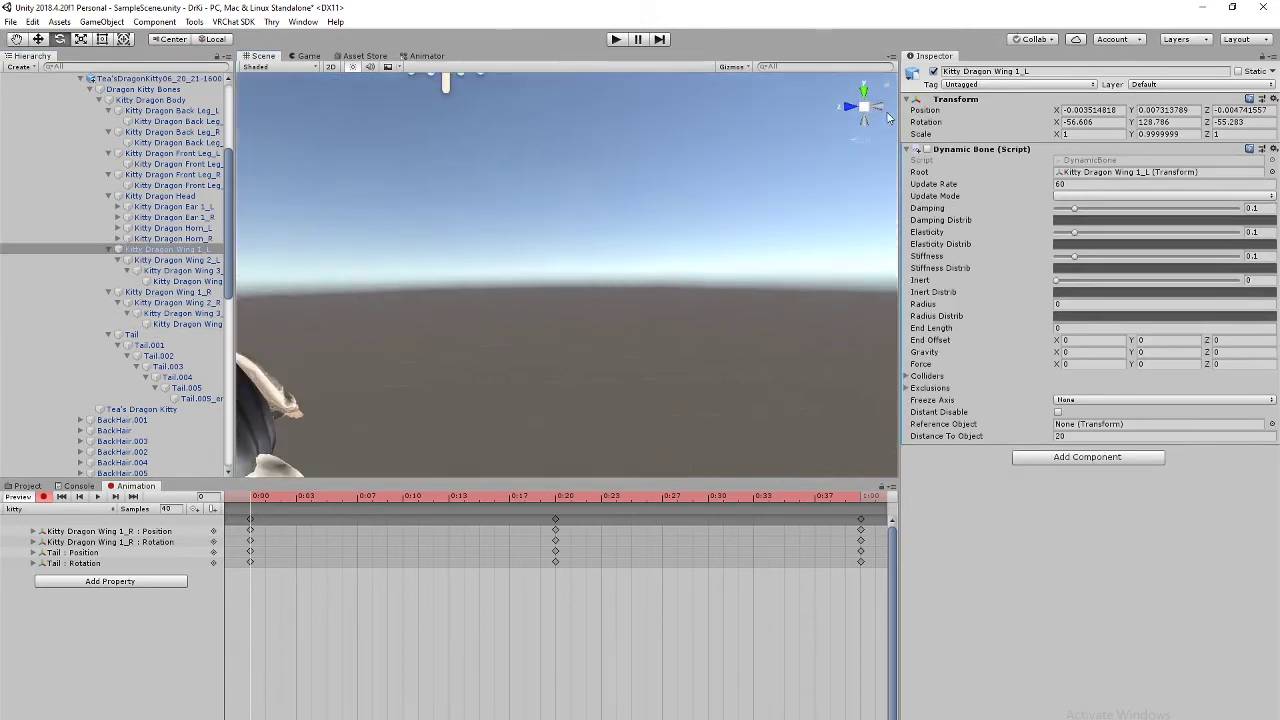
scroll(576, 284, up, 3)
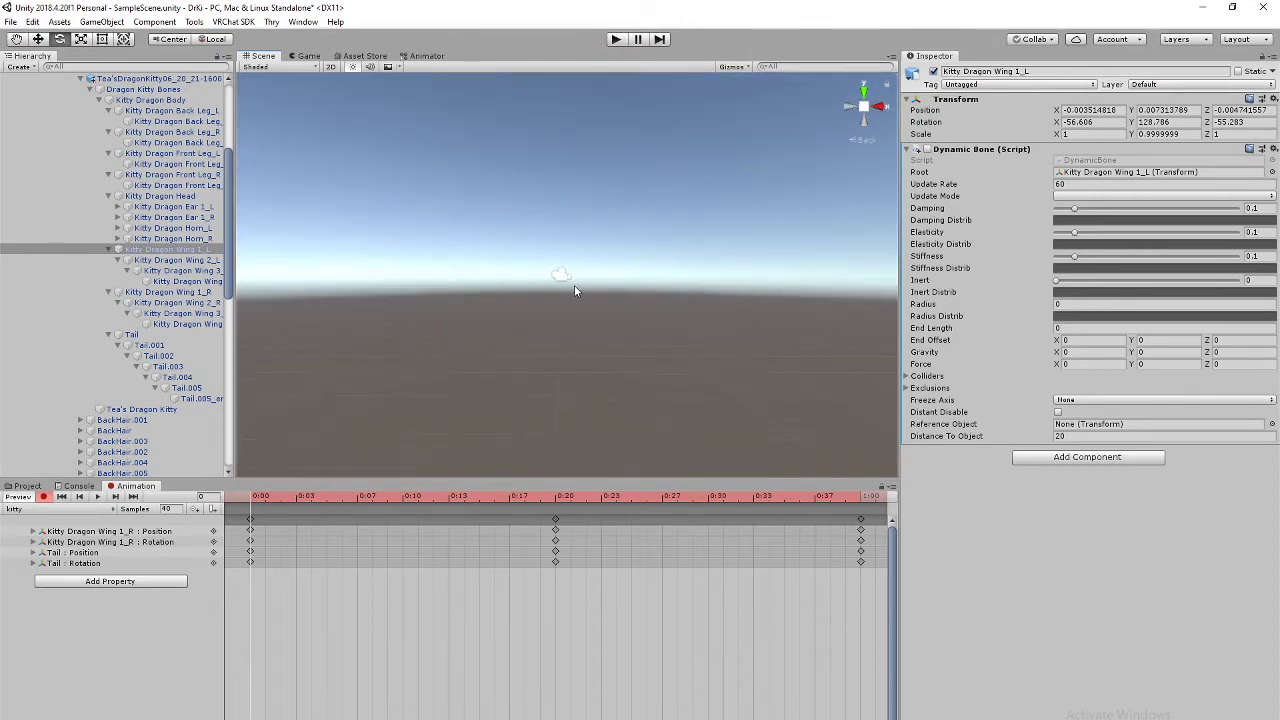
scroll(572, 285, down, 2)
middle_drag(620, 306, 854, 401)
scroll(654, 384, up, 3)
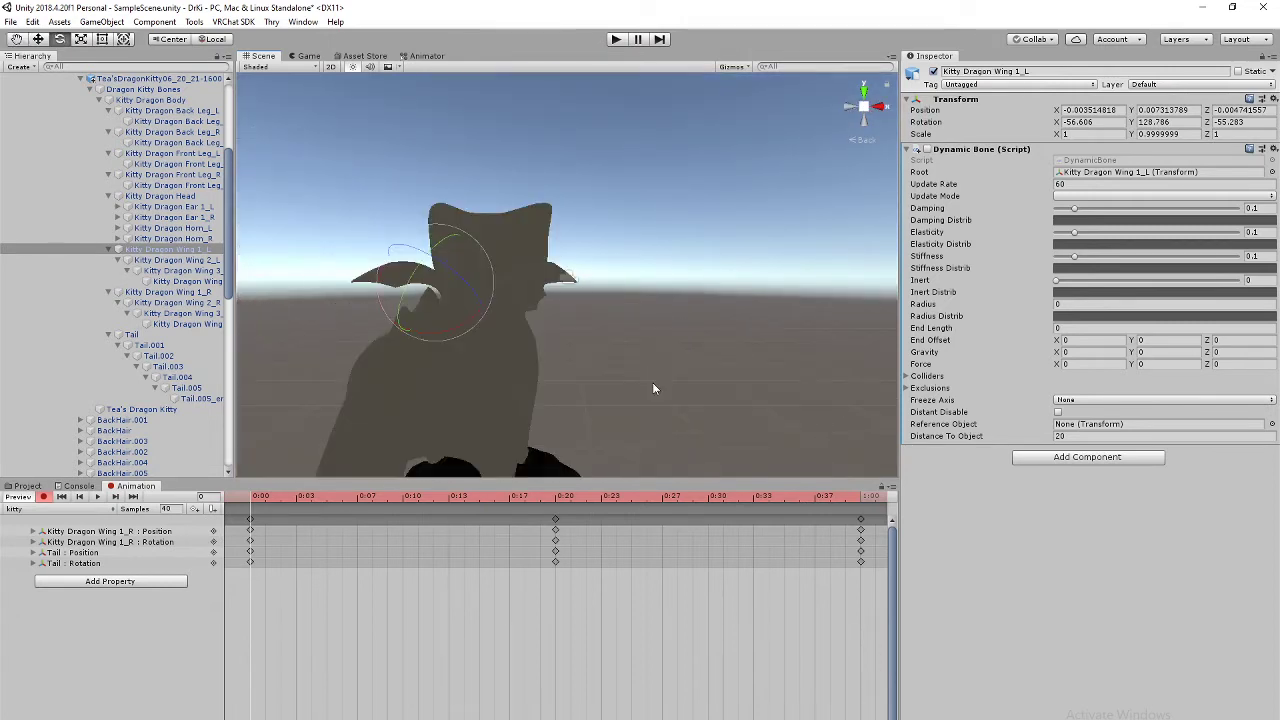
middle_drag(520, 360, 695, 349)
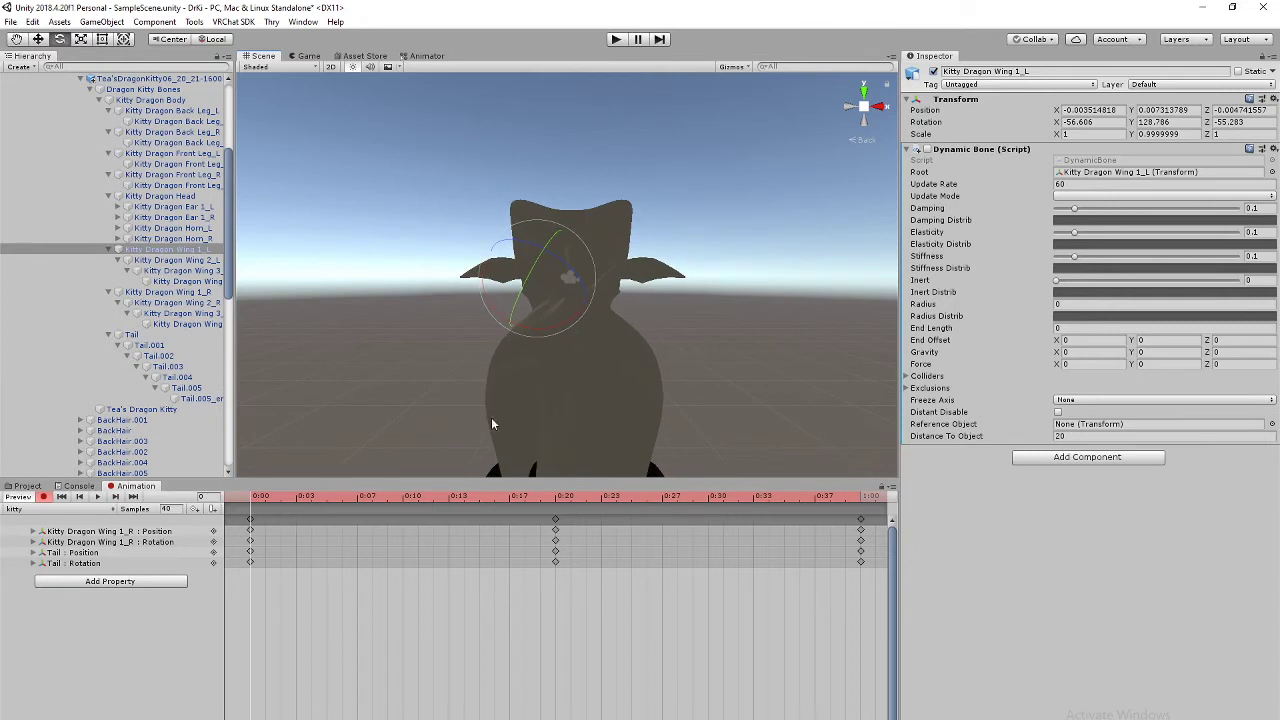
Step: Rotate the left wing into poses at 0:00 and 0:20, then select the 0:00 key column
drag(481, 265, 486, 327)
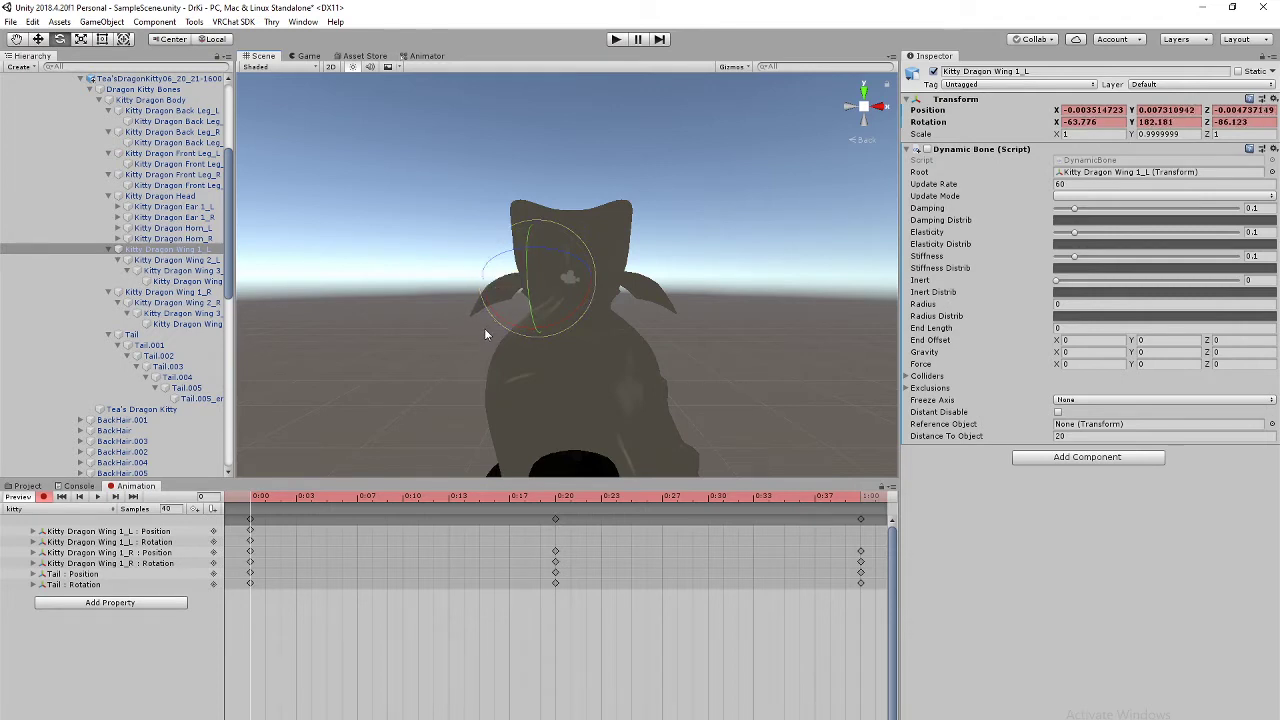
click(556, 503)
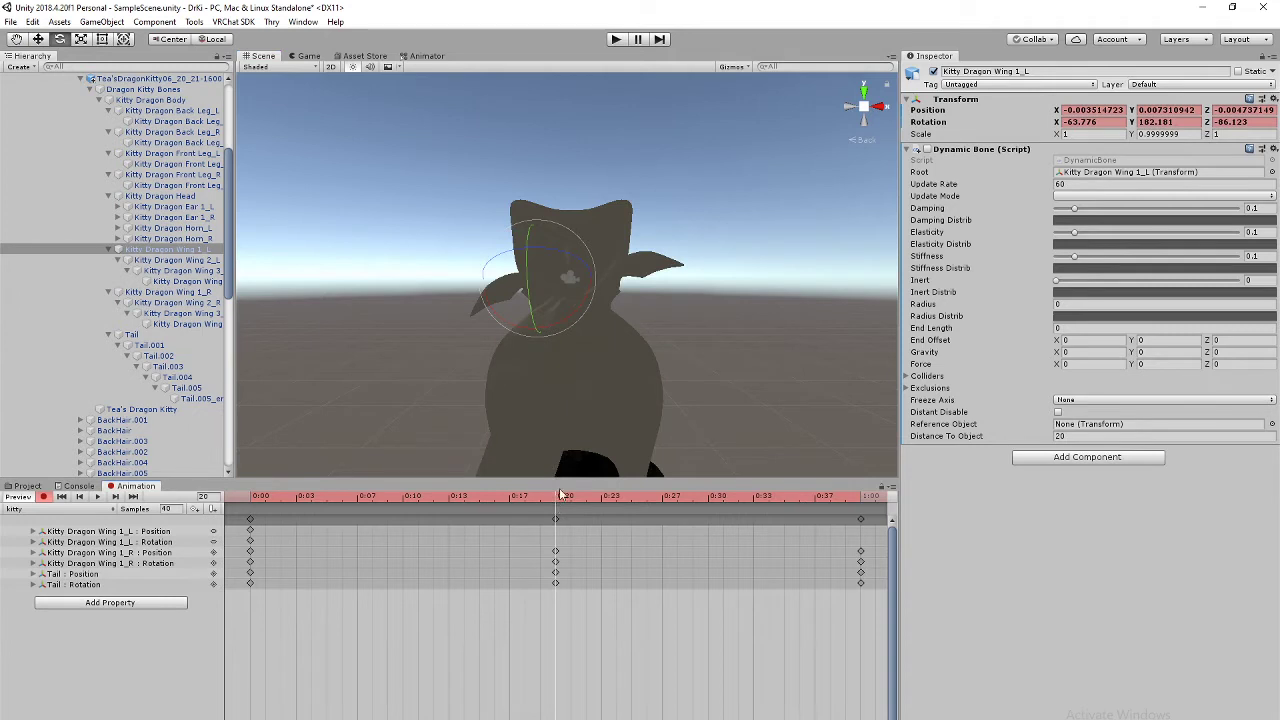
drag(589, 248, 591, 337)
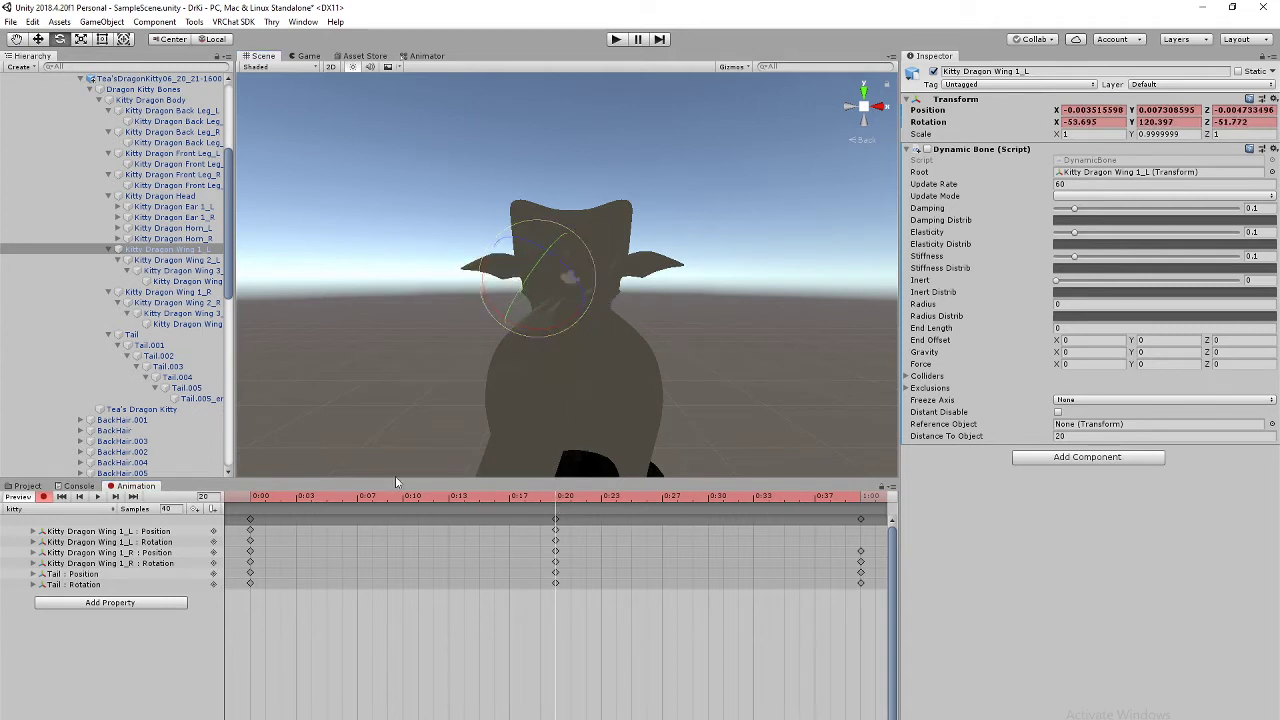
click(252, 497)
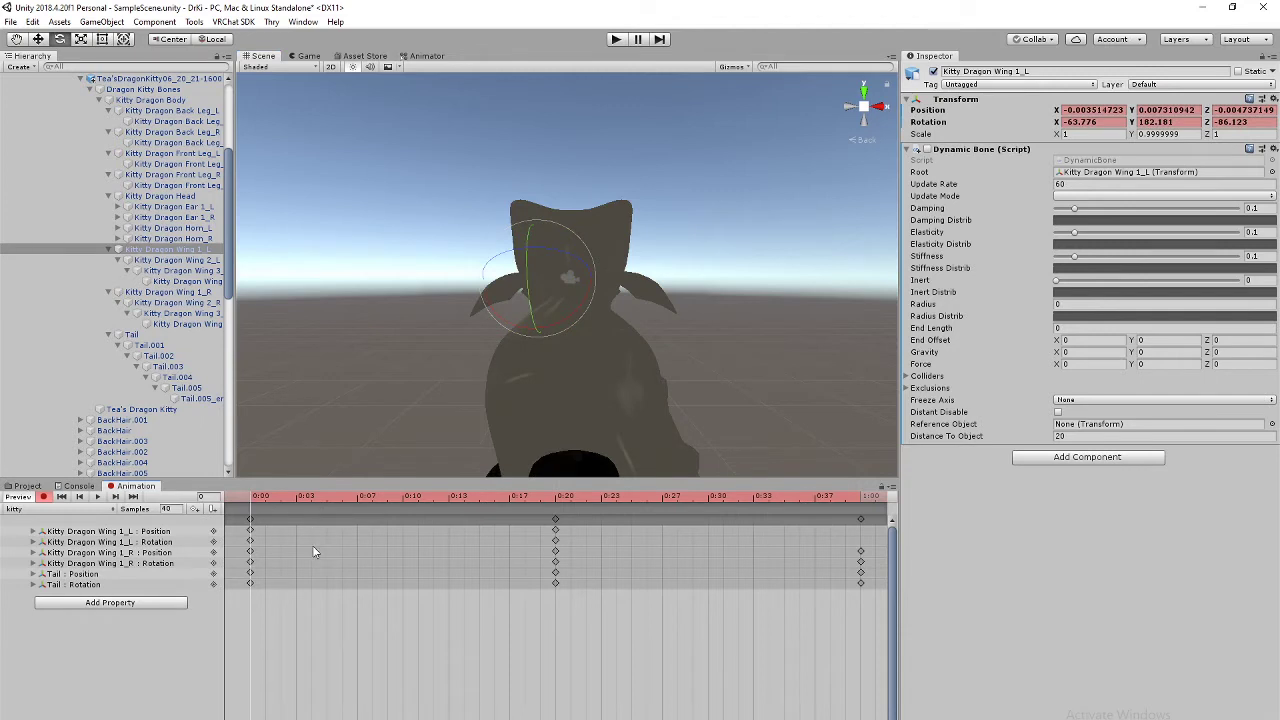
click(251, 519)
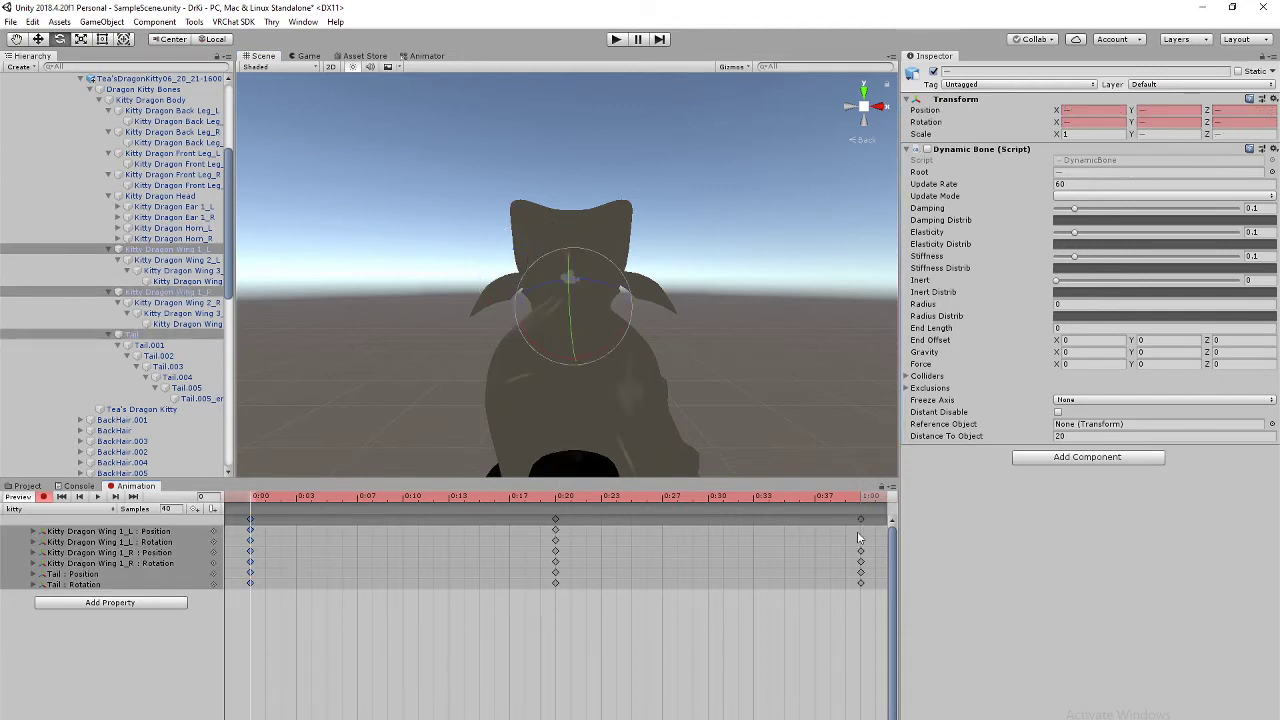
Step: Delete Wing 1_L's 1:00 keys and box-select the right wing and Tail keys at 1:00
key(Delete)
scroll(745, 660, down, 5)
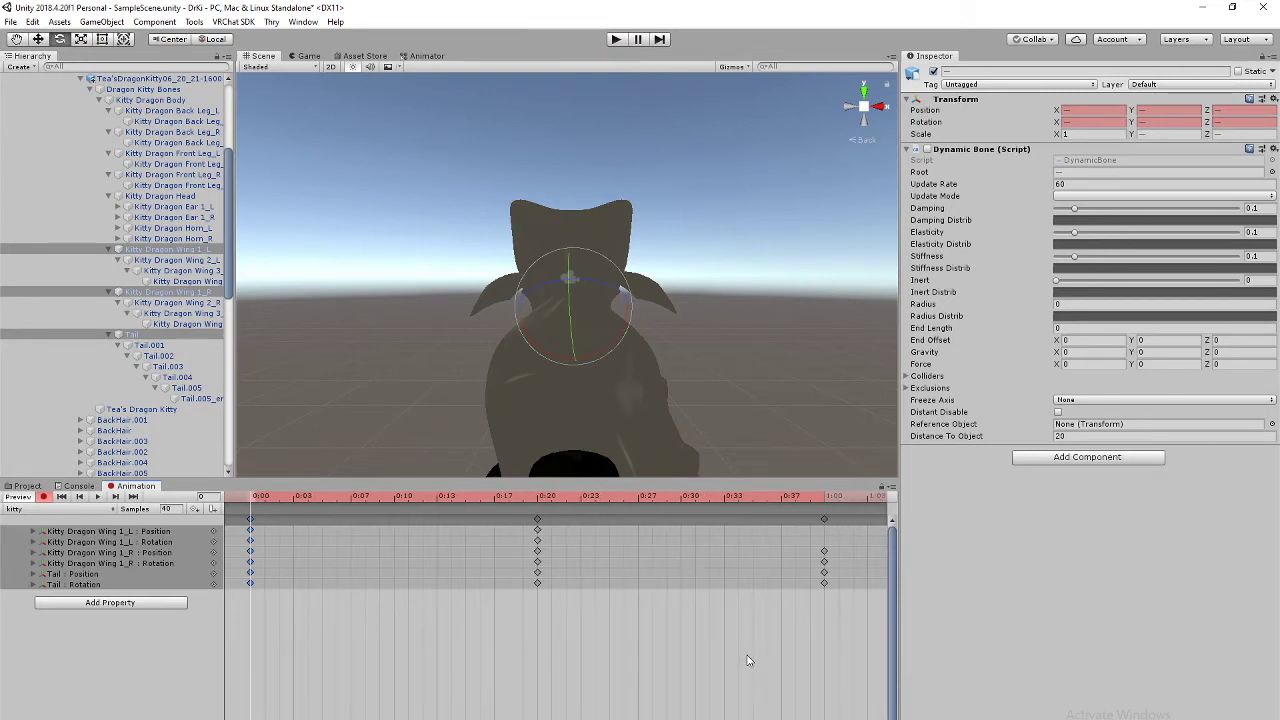
scroll(745, 663, up, 1)
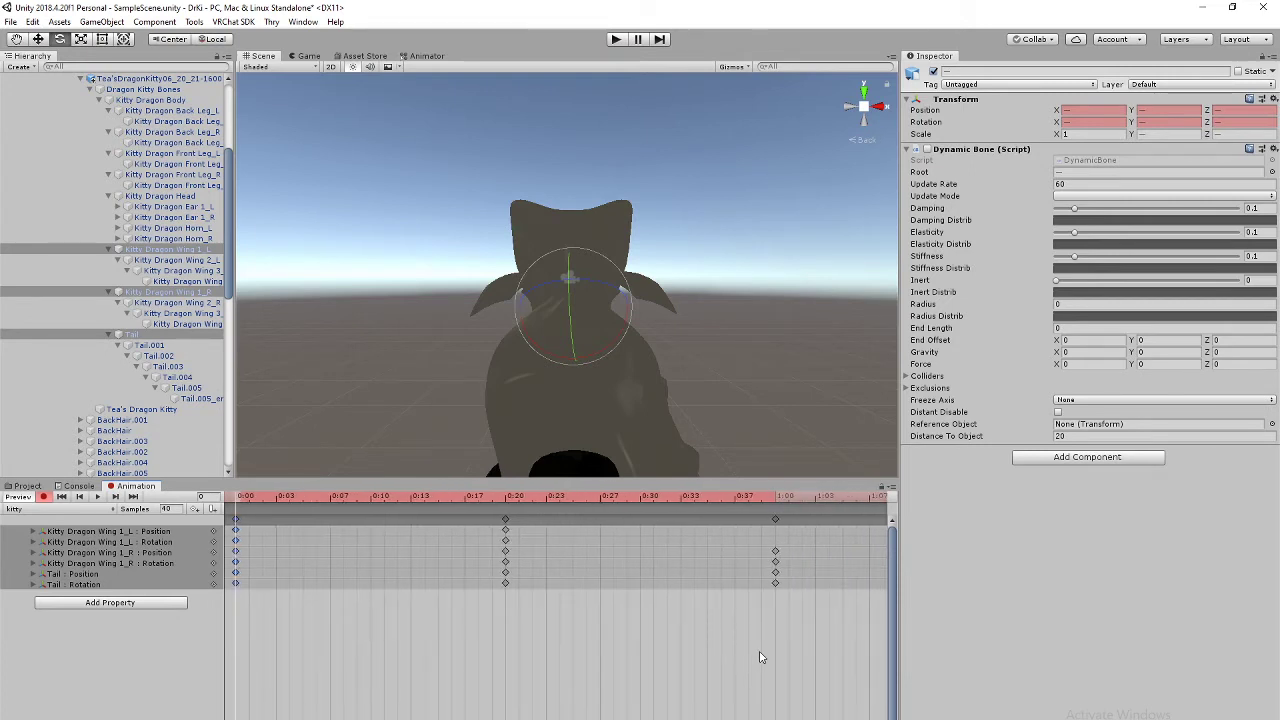
drag(780, 545, 768, 592)
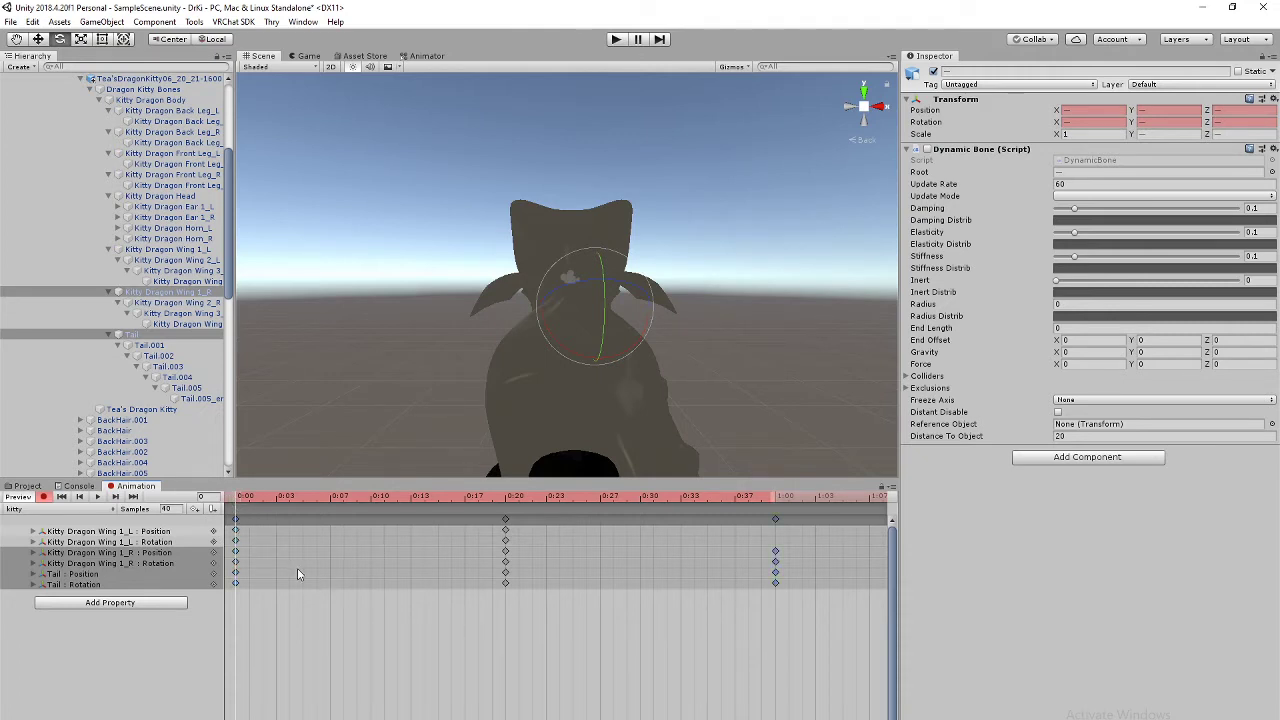
Step: Undo the earlier Wing 1_L keyframes and preview the remaining animation
key(ctrl+z)
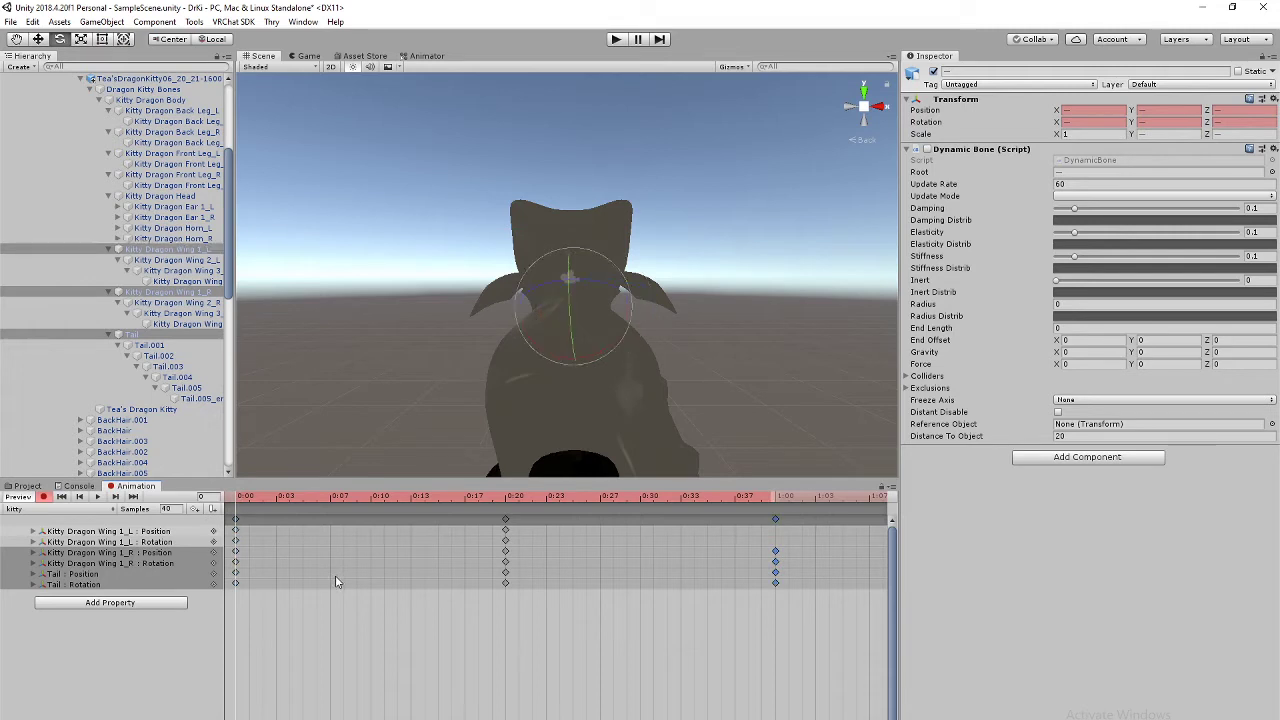
key(ctrl+z)
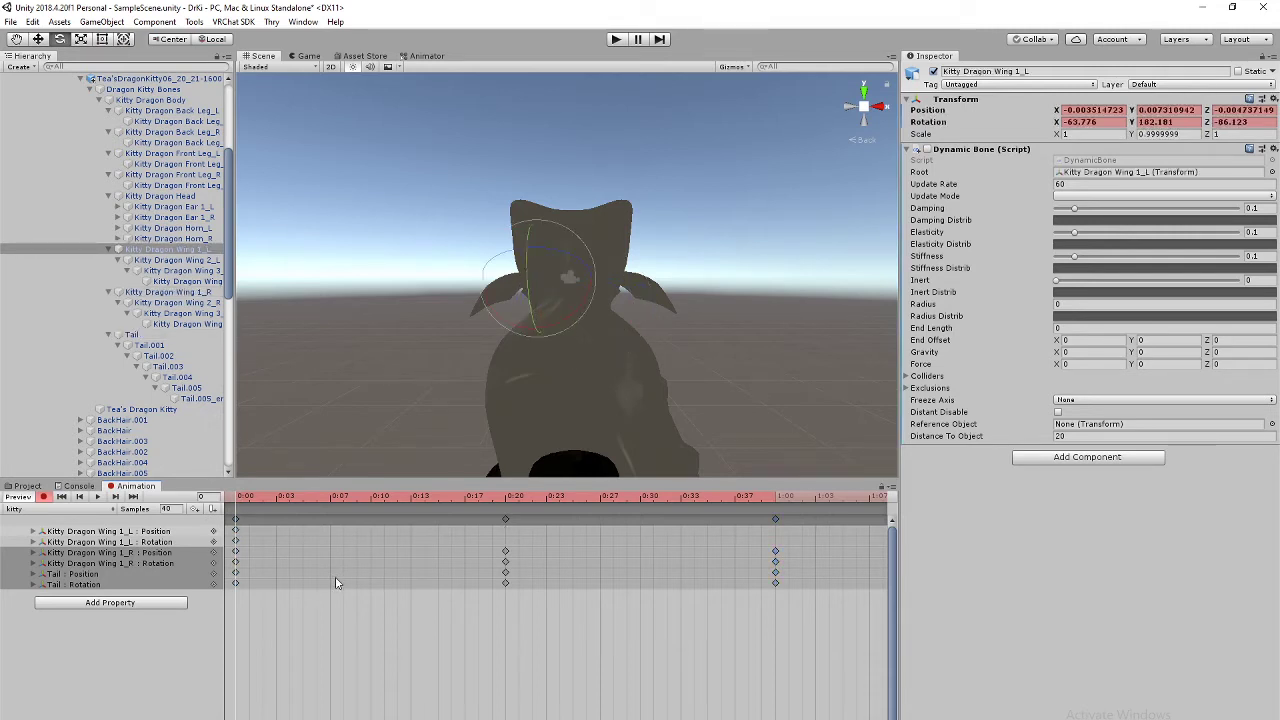
key(ctrl+z)
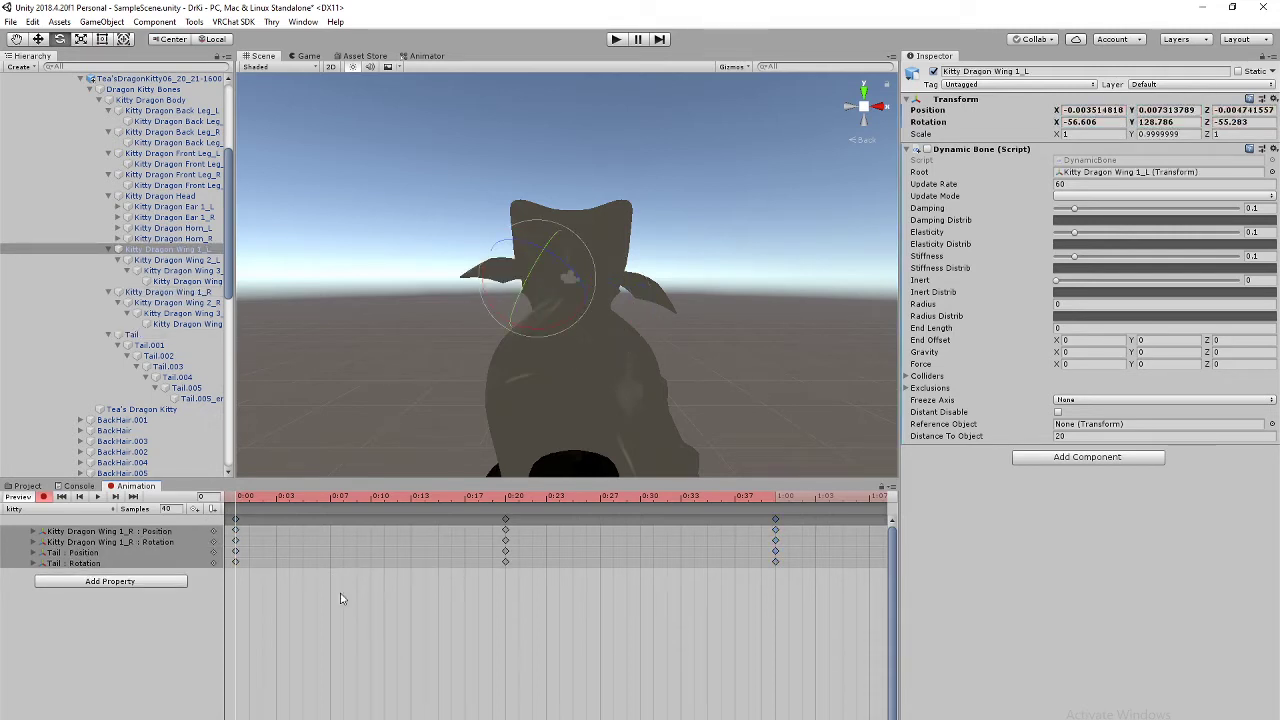
scroll(562, 372, down, 1)
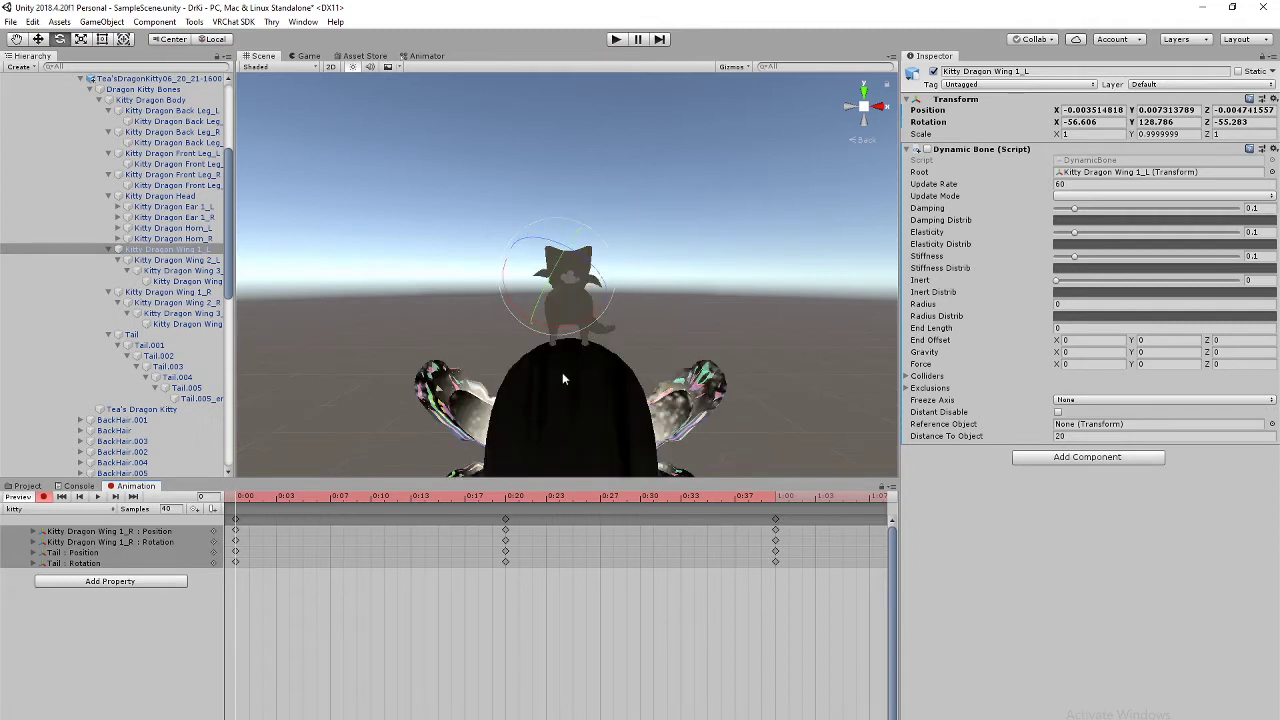
scroll(564, 374, up, 2)
scroll(570, 376, down, 2)
scroll(570, 376, up, 1)
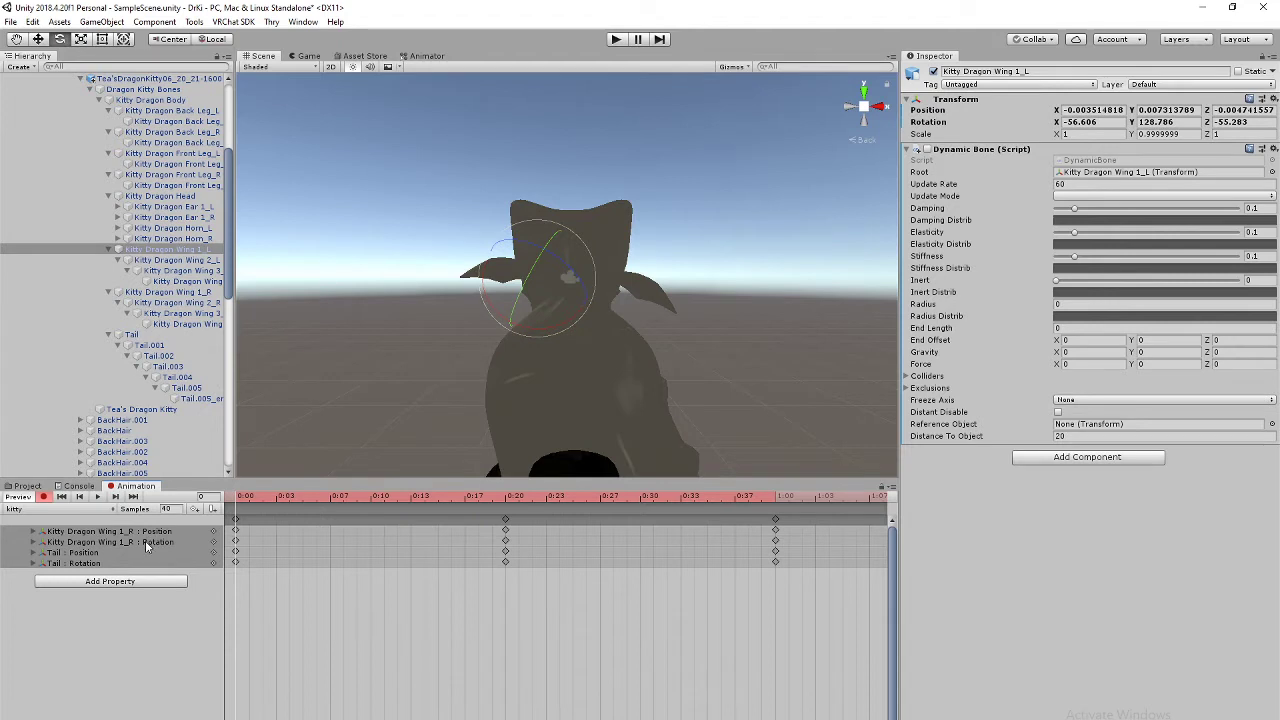
click(97, 497)
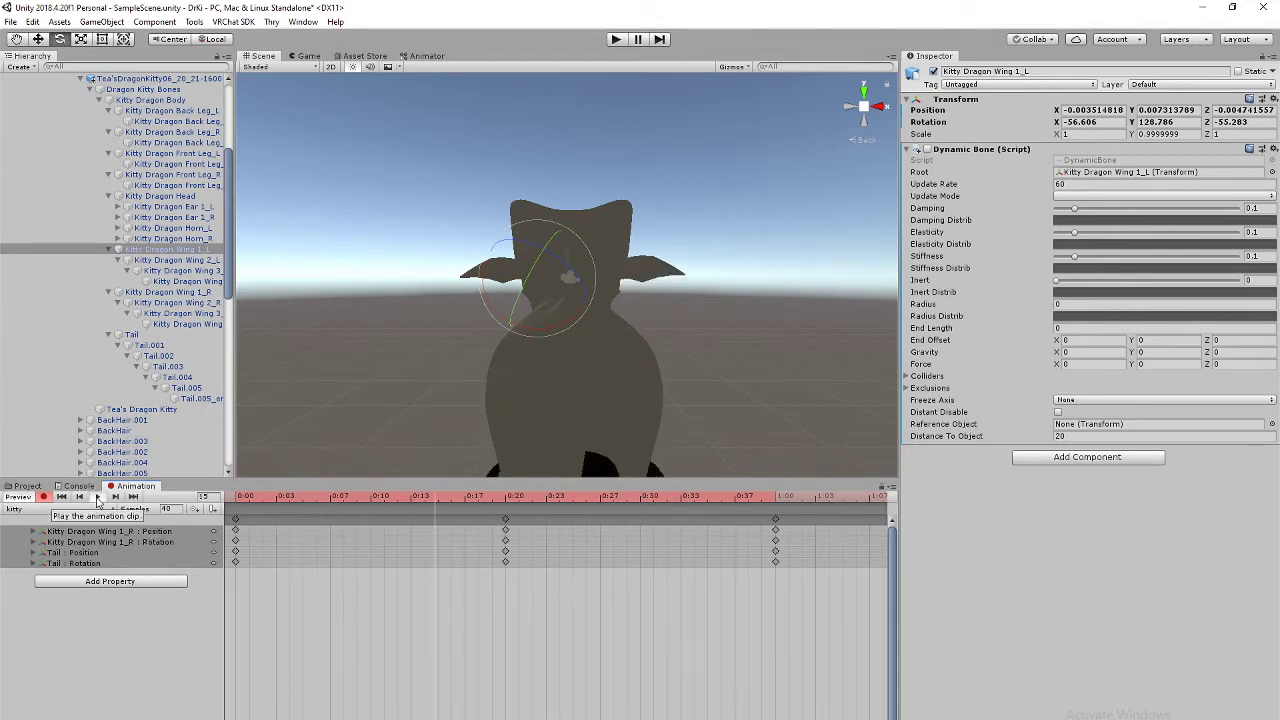
Step: Record fresh Wing 1_L rotations at 0:00 and 0:20, then select the 0:00 key column
click(178, 250)
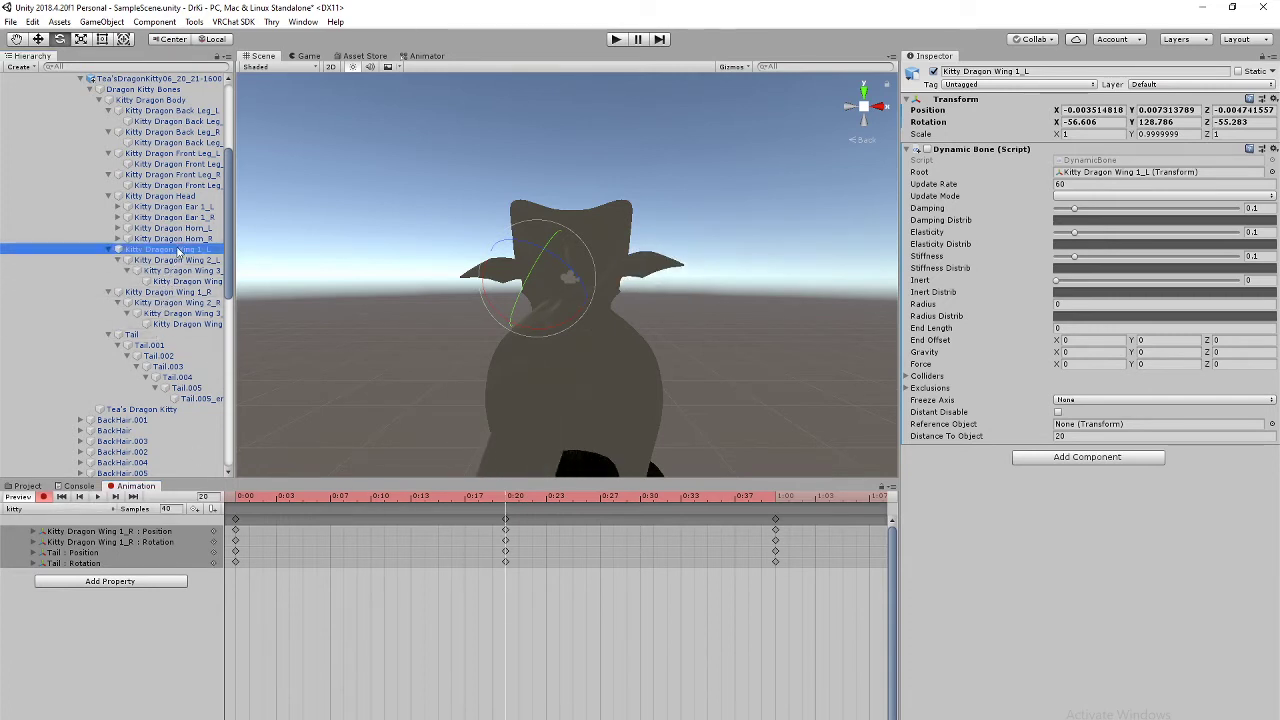
click(236, 497)
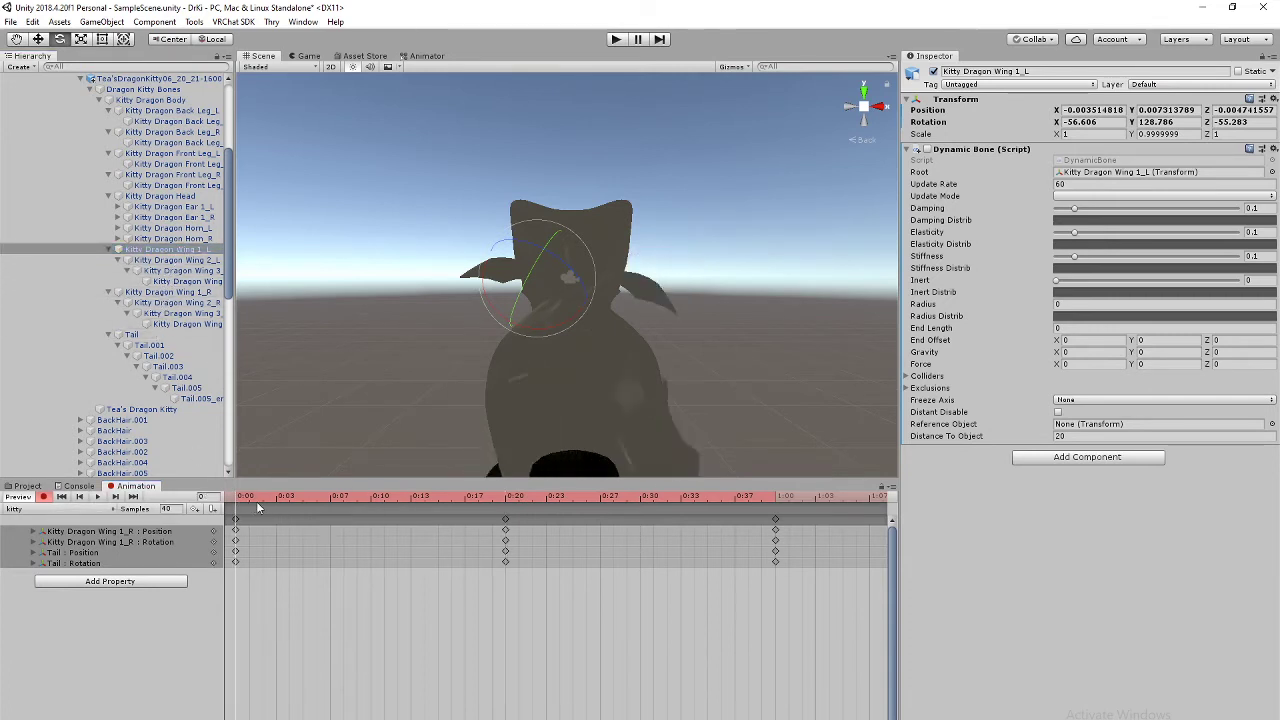
drag(591, 307, 603, 257)
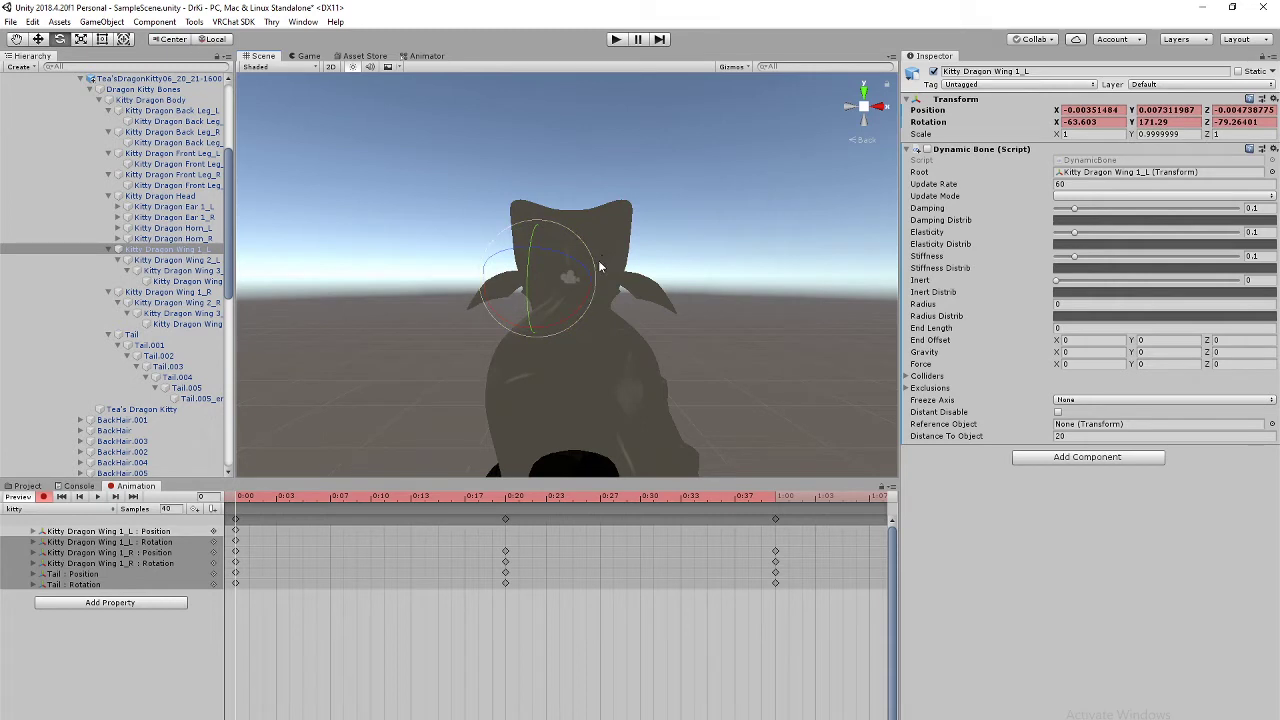
click(506, 500)
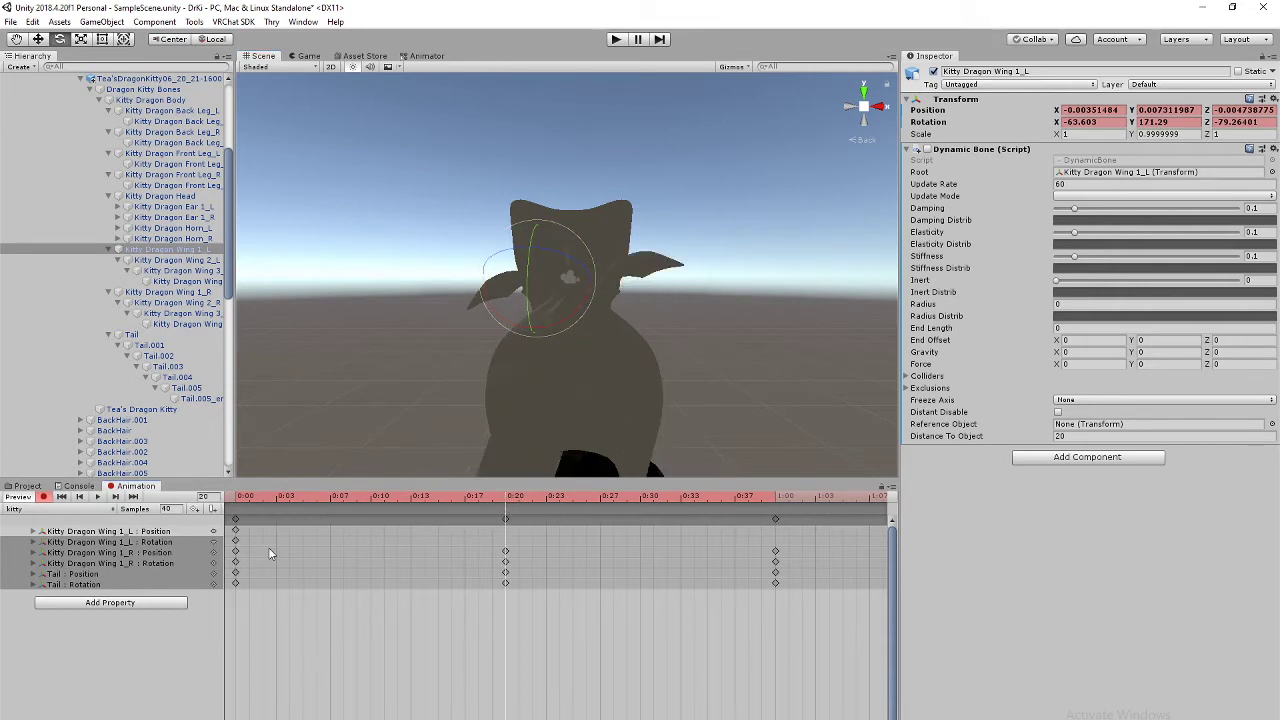
drag(597, 296, 559, 348)
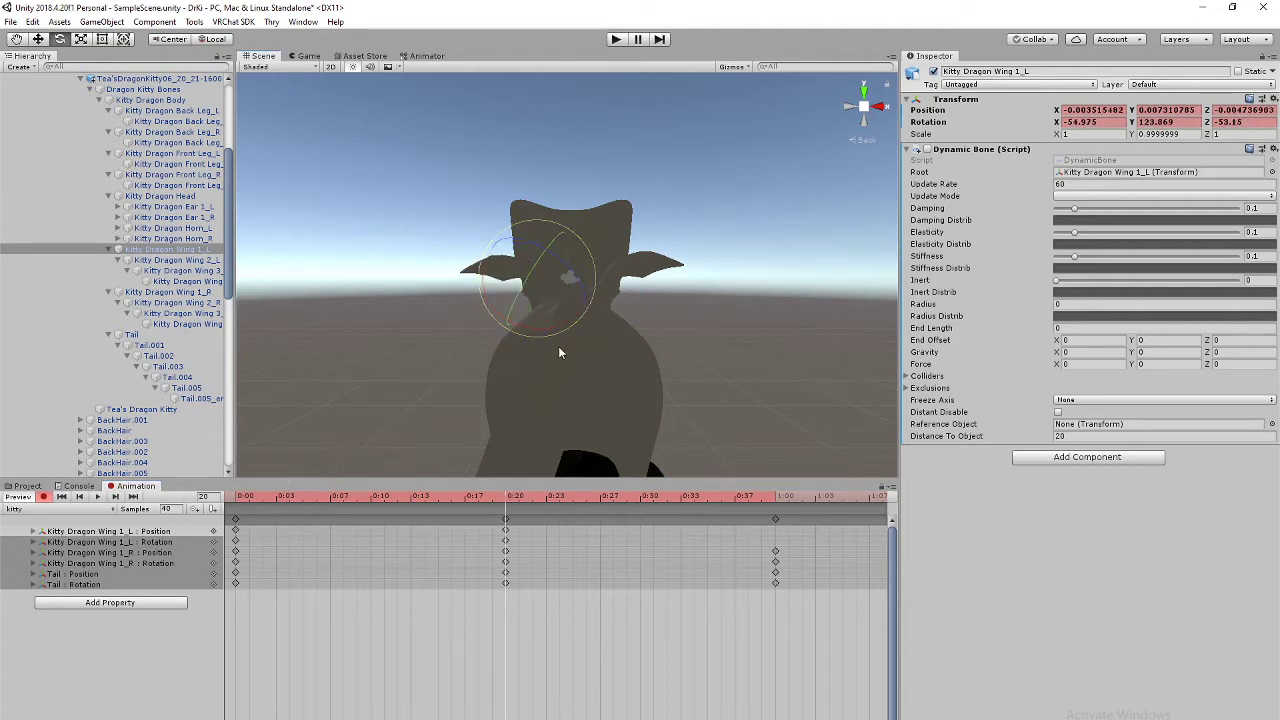
click(236, 520)
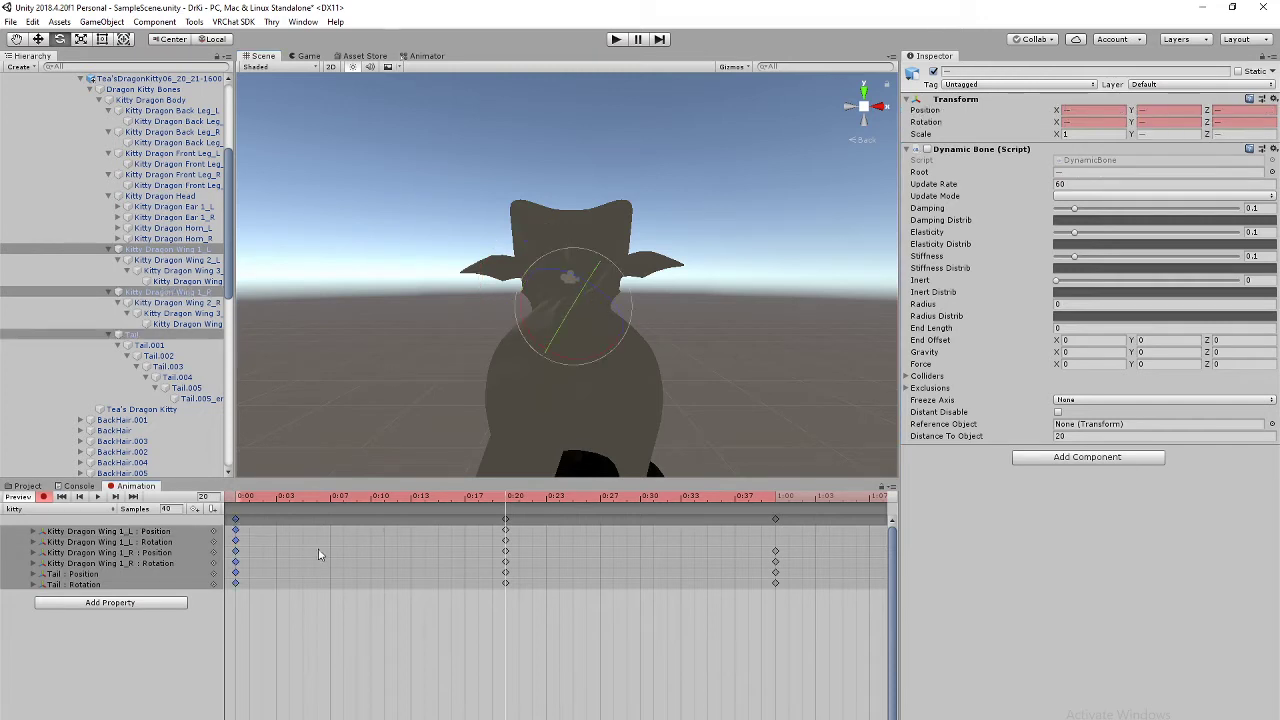
Step: Paste the copied Wing 1_L keys at 1:00 (frame 40)
click(775, 520)
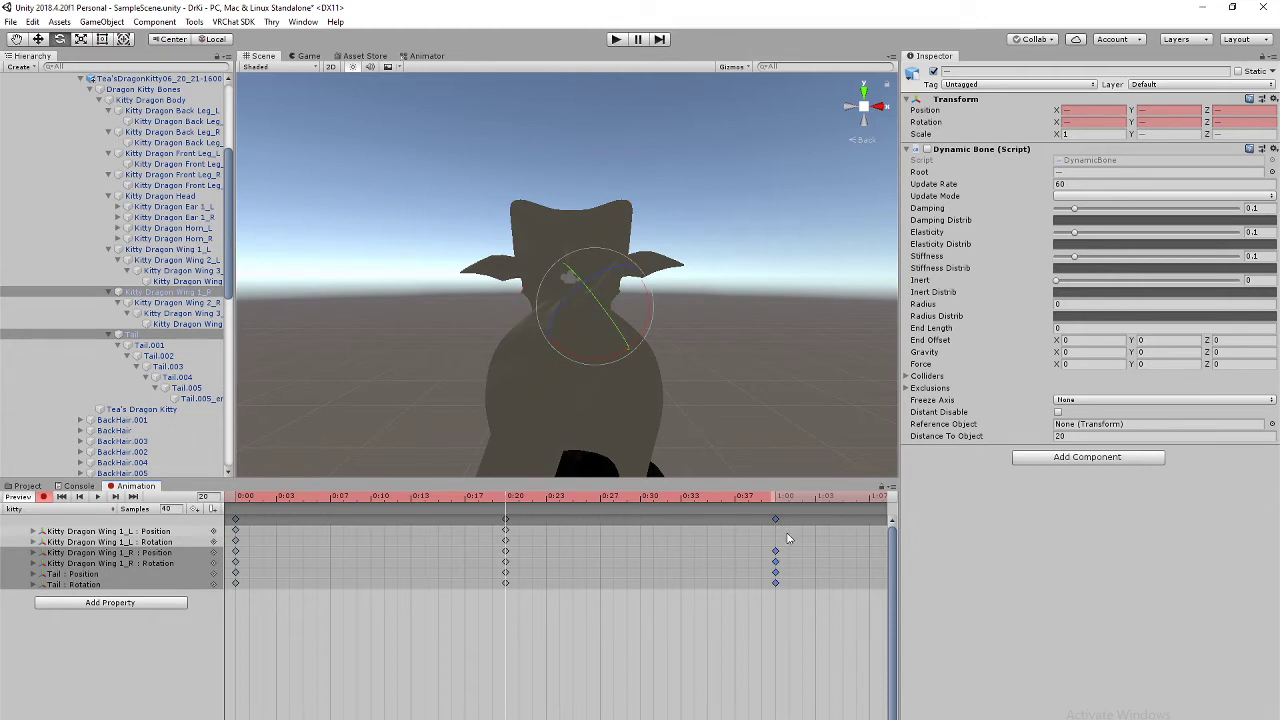
key(ctrl+z)
key(ctrl+z)
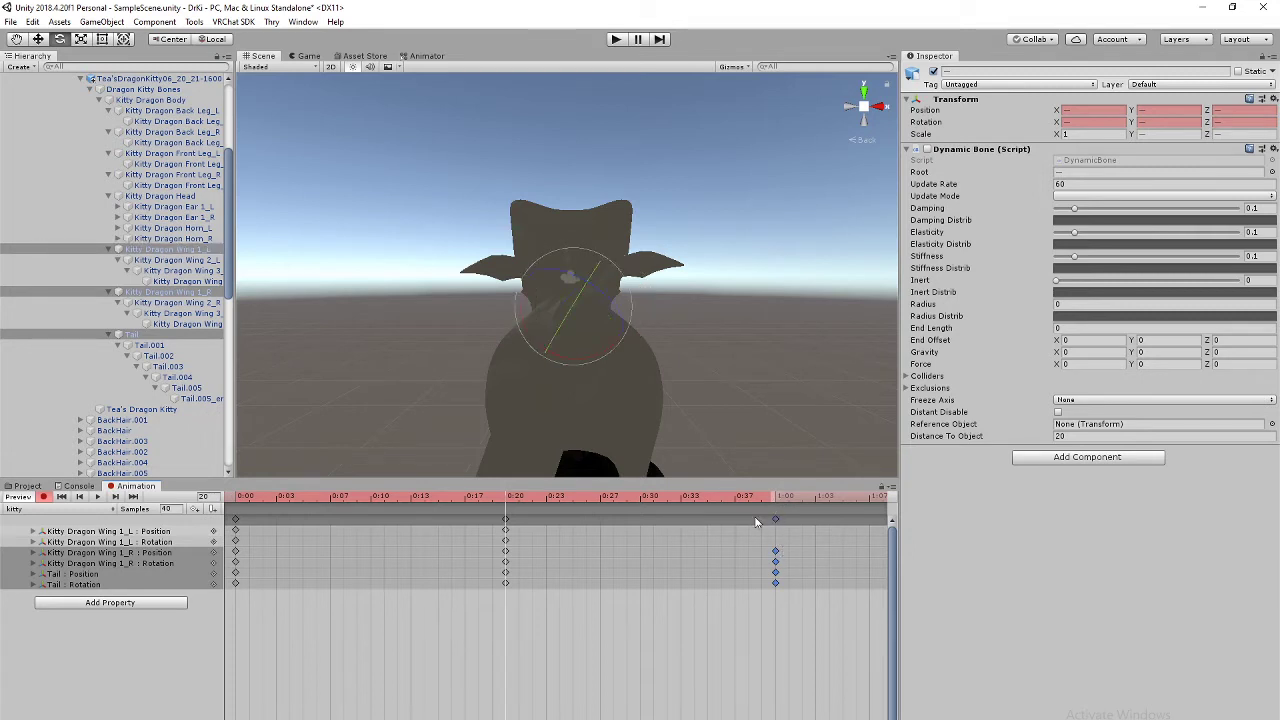
drag(514, 499, 770, 508)
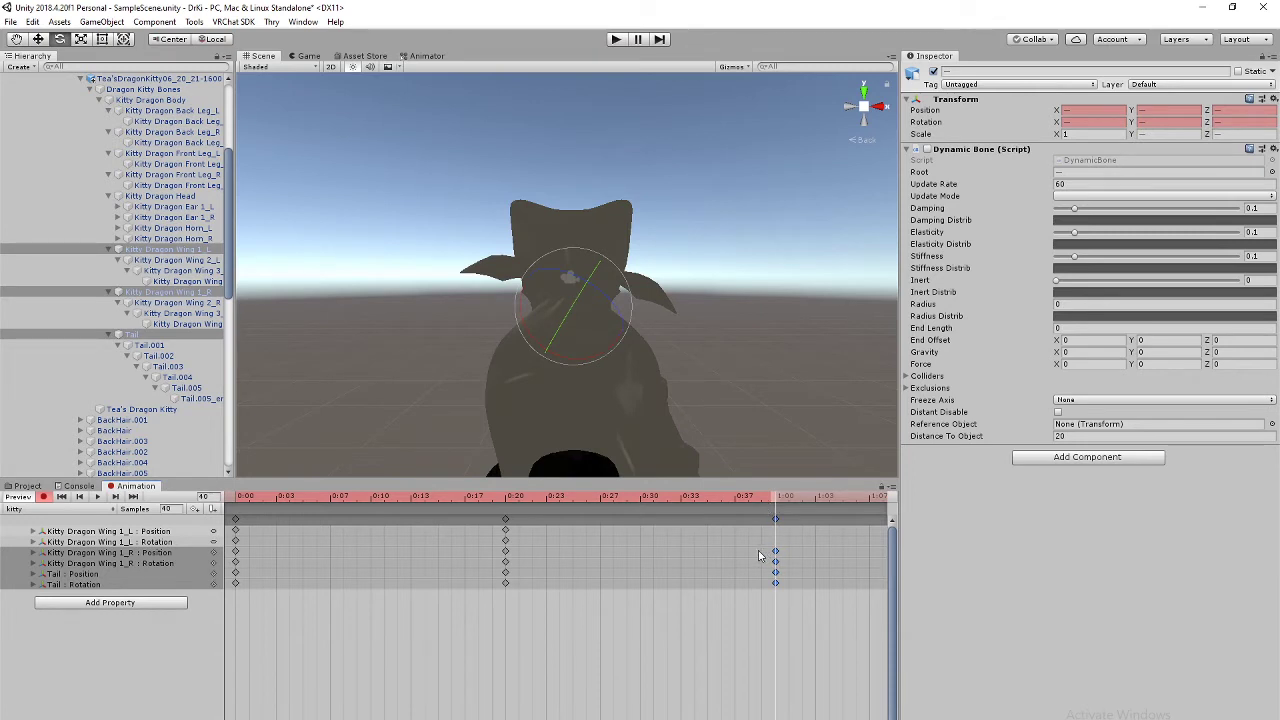
key(ctrl+v)
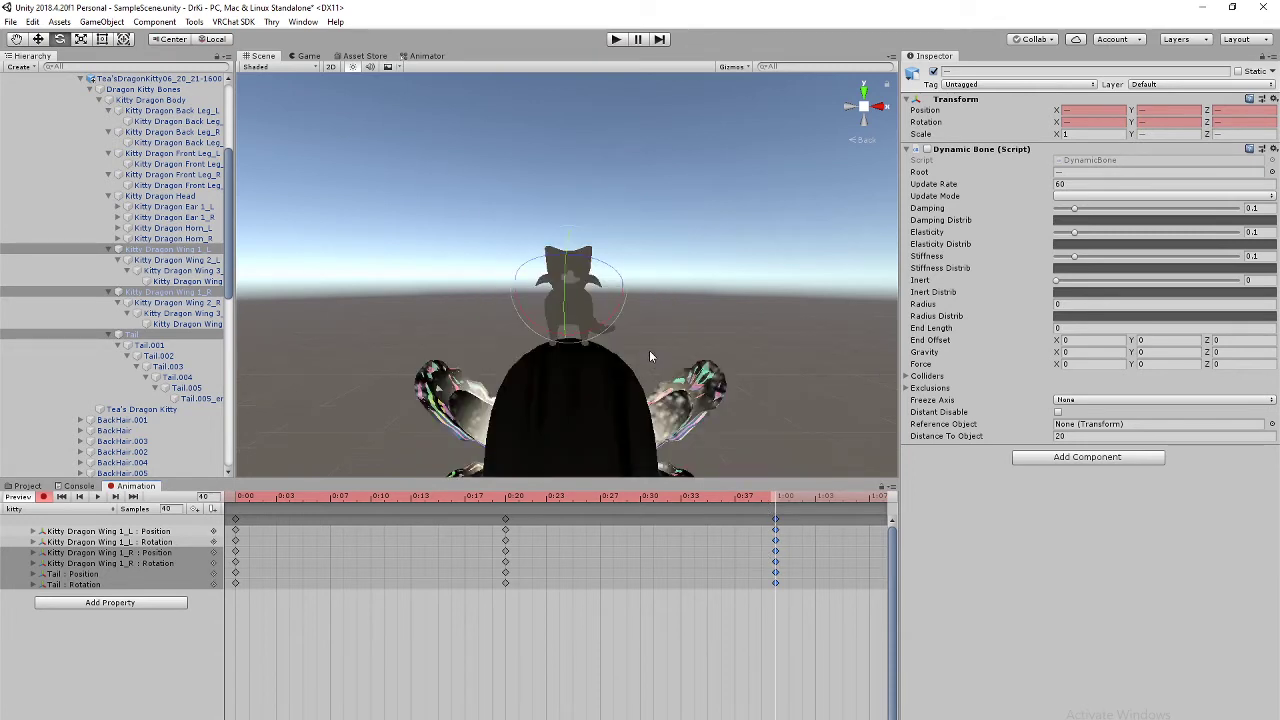
Step: Orbit and pan around the avatar, then frame the selected kitty bones
alt+drag(656, 312, 669, 397)
right_drag(669, 397, 680, 430)
middle_drag(594, 196, 658, 343)
scroll(651, 251, down, 5)
key(f)
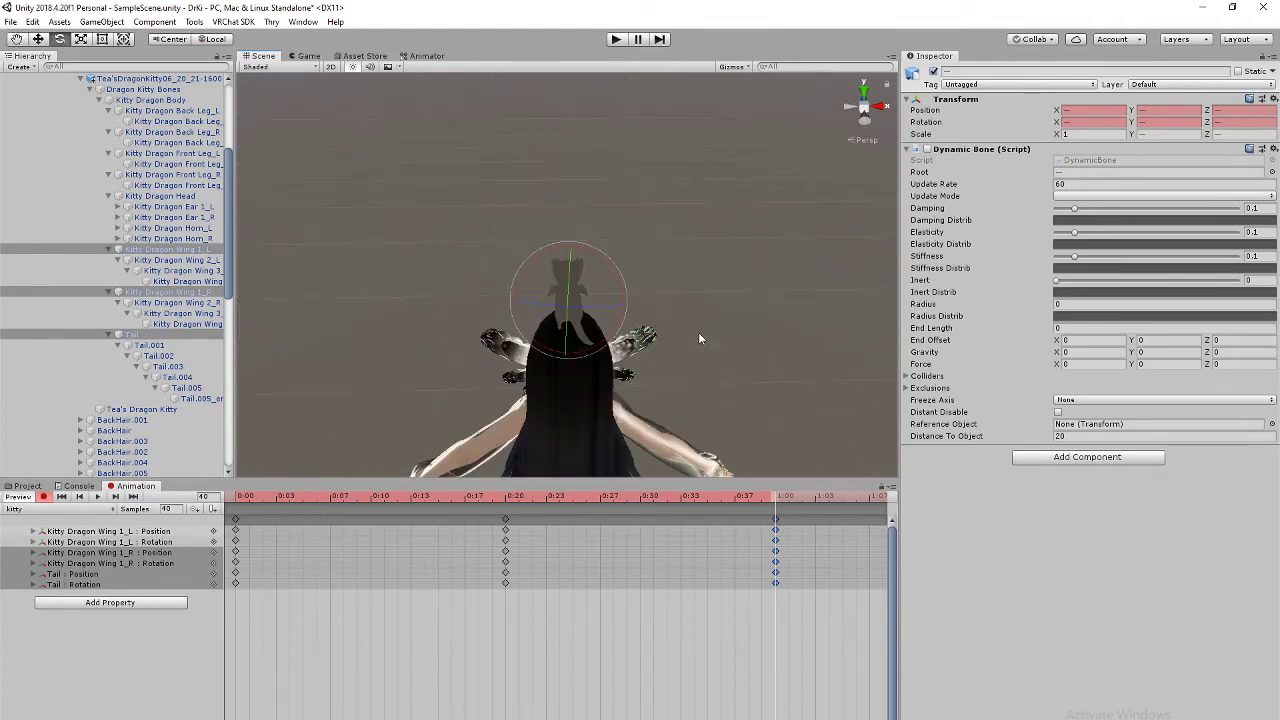
Step: View the avatar from directly above, then tilt and zoom toward the kitty on its head
click(861, 105)
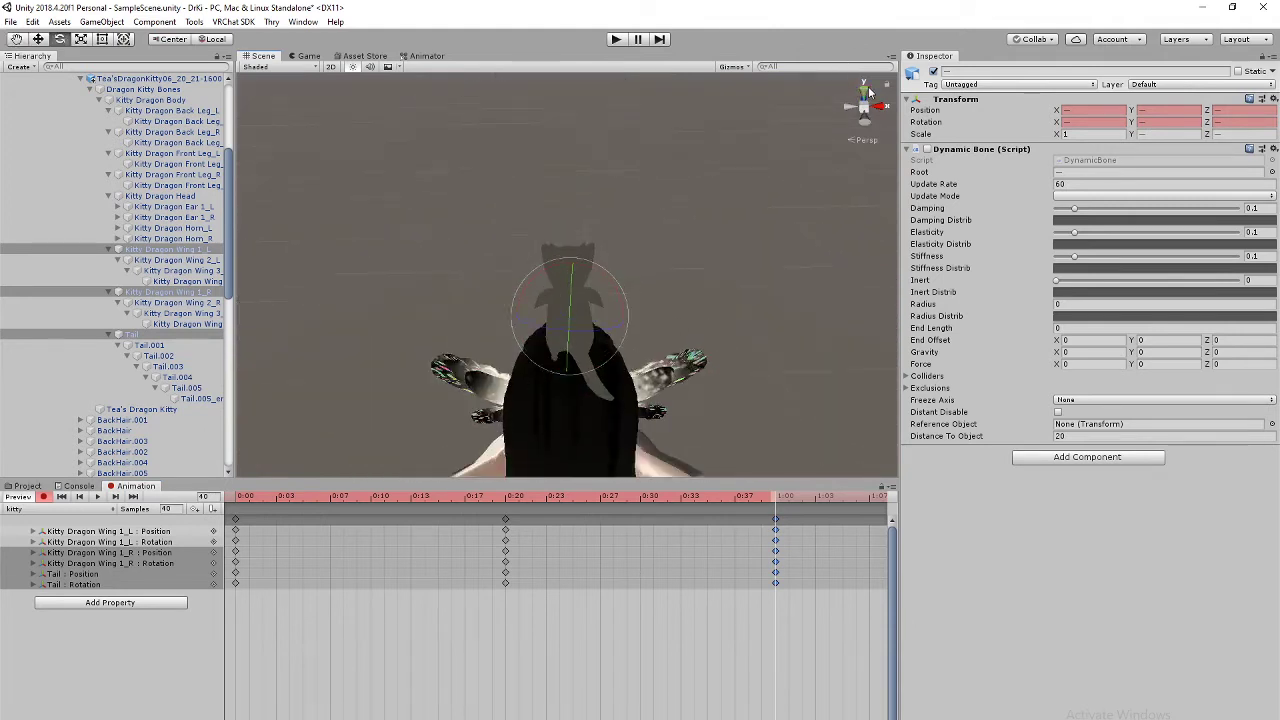
middle_drag(718, 339, 728, 331)
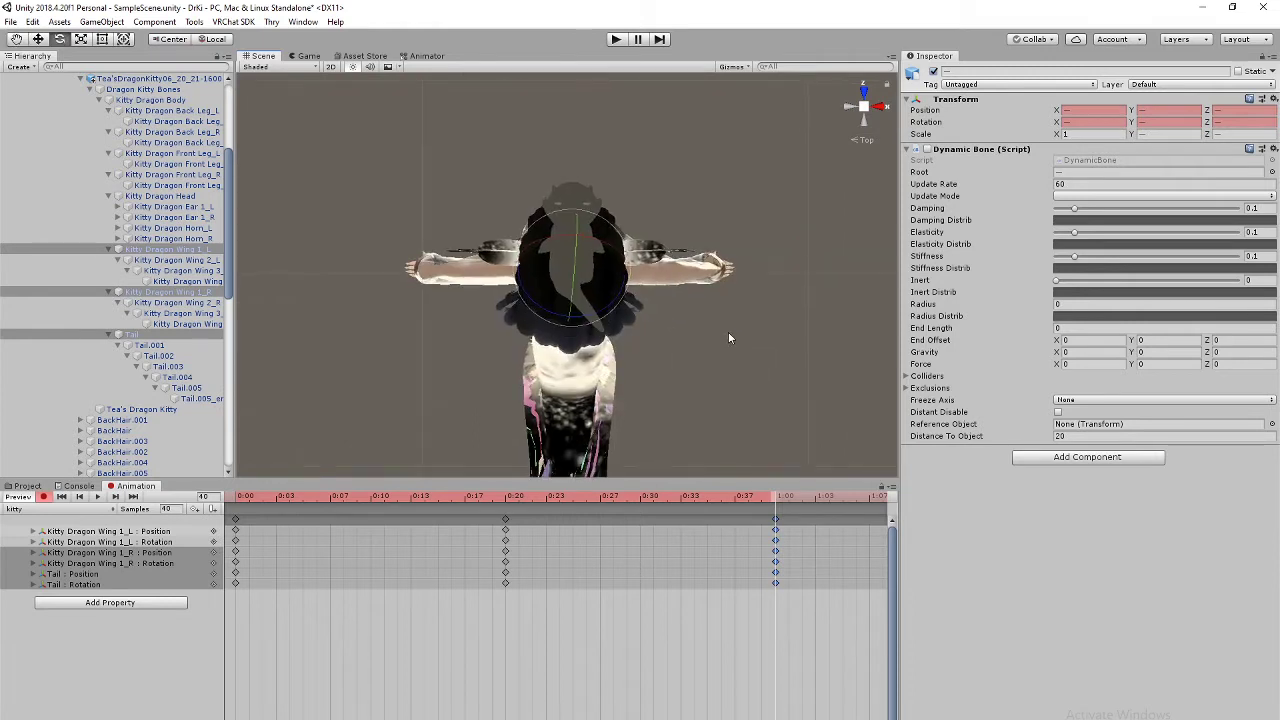
scroll(731, 335, up, 4)
right_drag(731, 335, 746, 258)
scroll(747, 268, down, 4)
scroll(742, 274, up, 4)
middle_drag(735, 281, 704, 699)
scroll(655, 647, up, 1)
scroll(743, 325, down, 2)
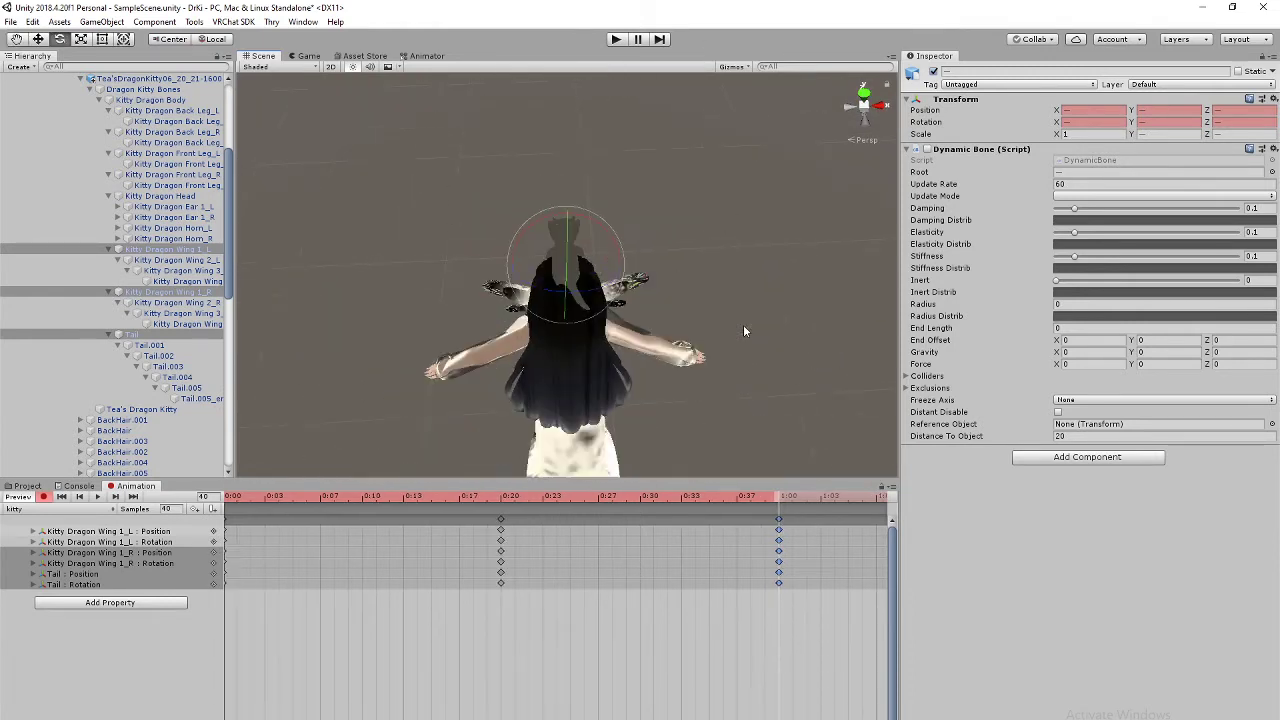
scroll(693, 438, up, 2)
scroll(674, 640, down, 3)
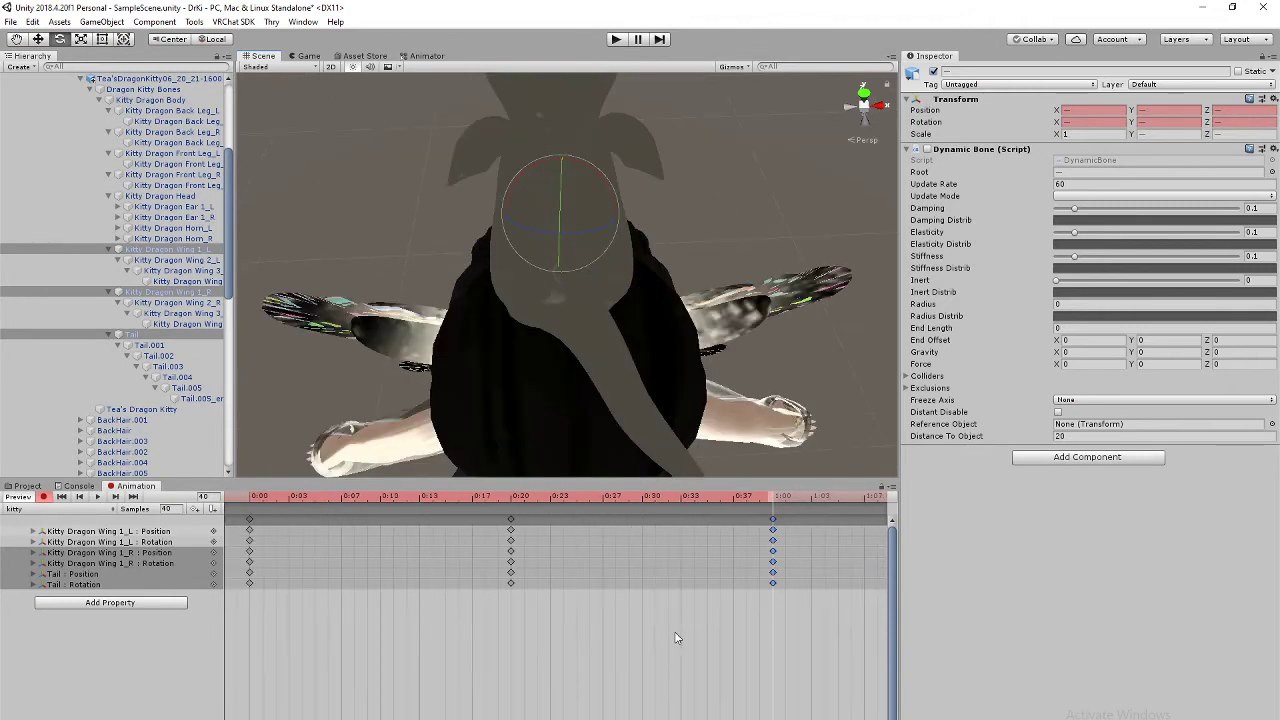
scroll(674, 647, up, 1)
scroll(675, 645, down, 1)
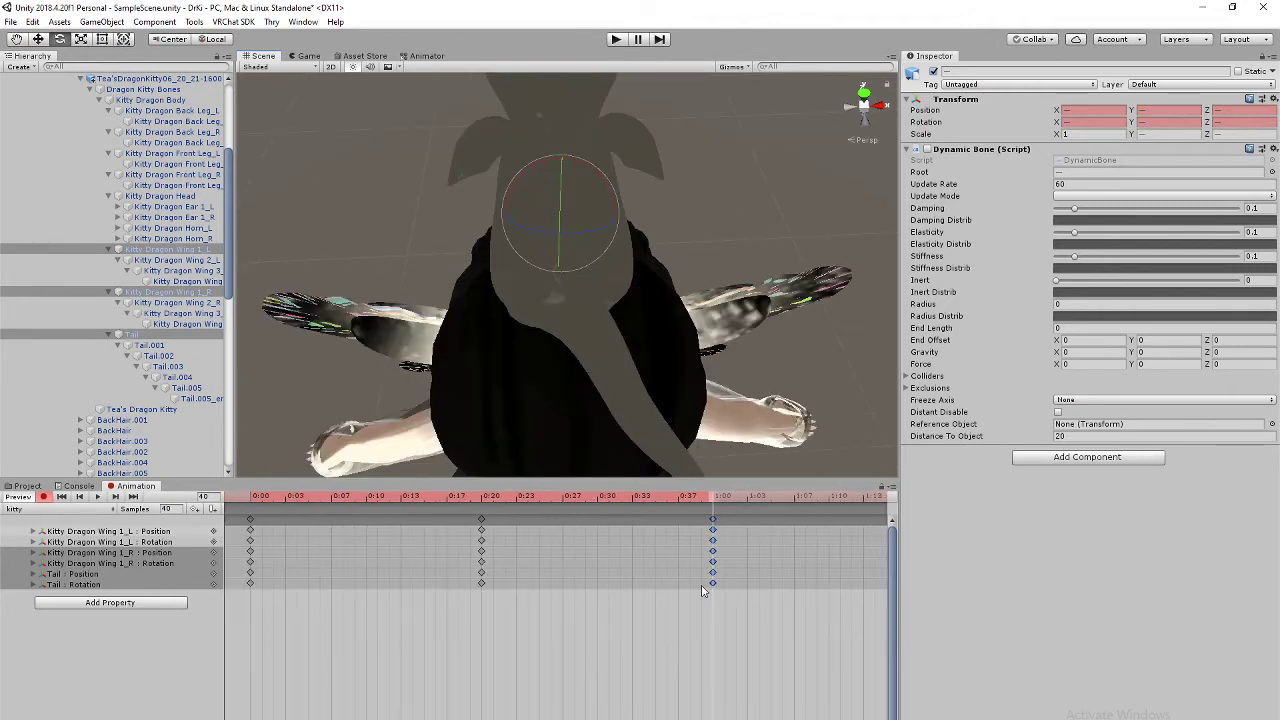
Step: Swing around to the kitty's other side and settle on a side-on view of it
right_drag(766, 462, 500, 385)
scroll(590, 325, down, 5)
scroll(651, 370, up, 5)
scroll(651, 365, up, 3)
scroll(648, 365, down, 6)
scroll(648, 365, up, 5)
scroll(648, 365, down, 5)
middle_drag(725, 370, 619, 331)
scroll(619, 331, up, 2)
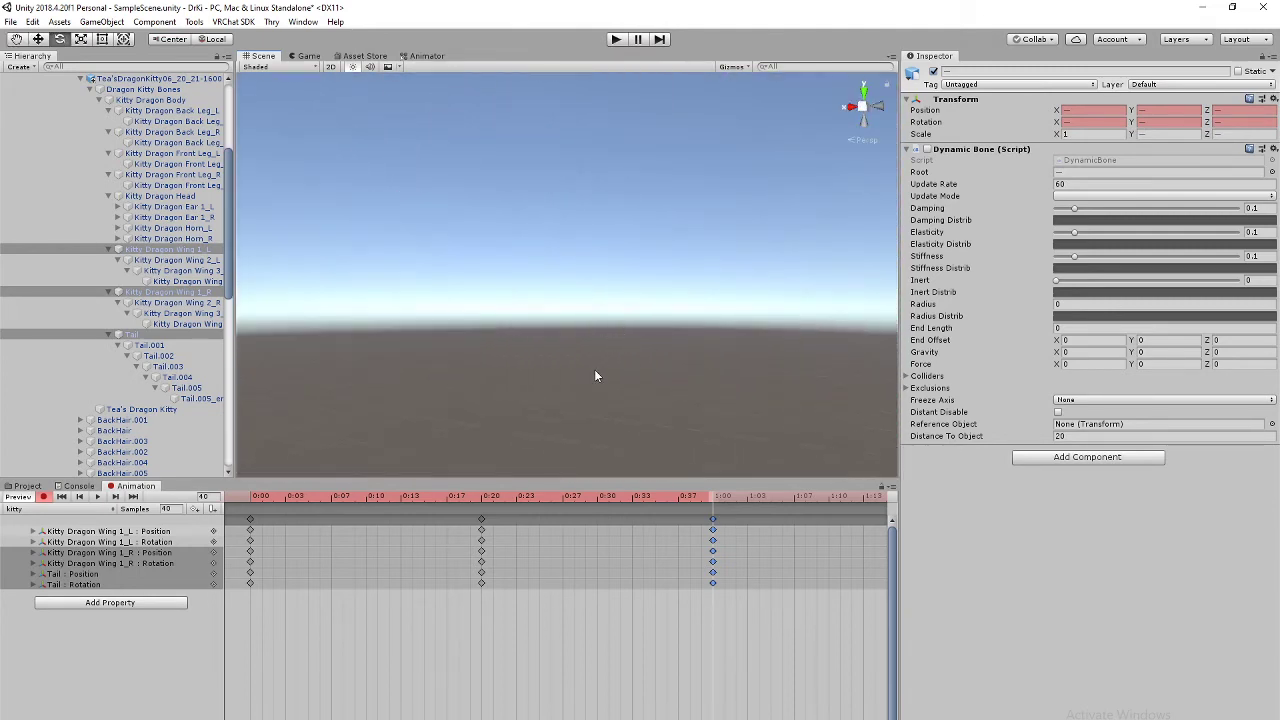
scroll(597, 375, down, 4)
right_drag(598, 375, 530, 220)
scroll(657, 410, down, 2)
middle_drag(657, 410, 625, 337)
scroll(625, 337, down, 1)
right_drag(625, 337, 508, 418)
middle_drag(797, 202, 748, 282)
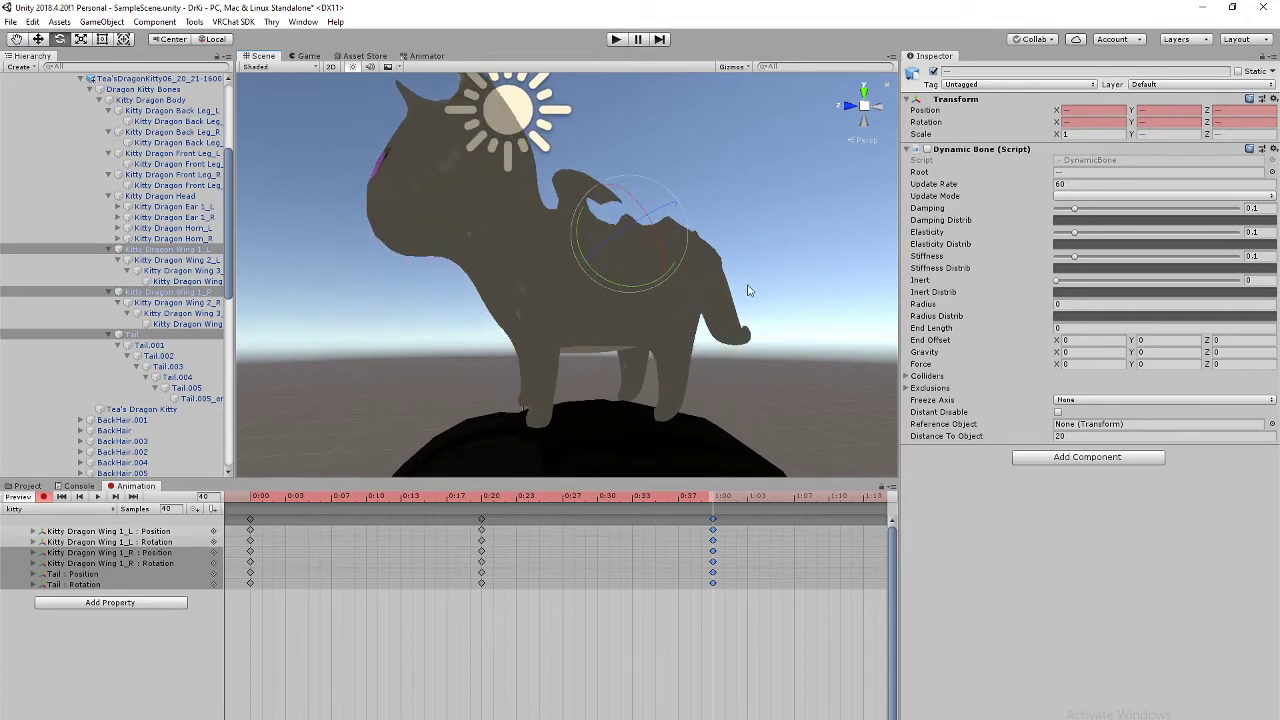
Step: Play the wing and tail animation and watch it loop from several angles
click(98, 498)
right_drag(725, 305, 697, 400)
middle_drag(872, 245, 756, 358)
right_drag(776, 235, 627, 372)
middle_drag(784, 273, 630, 328)
scroll(681, 331, up, 1)
right_drag(681, 331, 697, 286)
scroll(670, 306, down, 1)
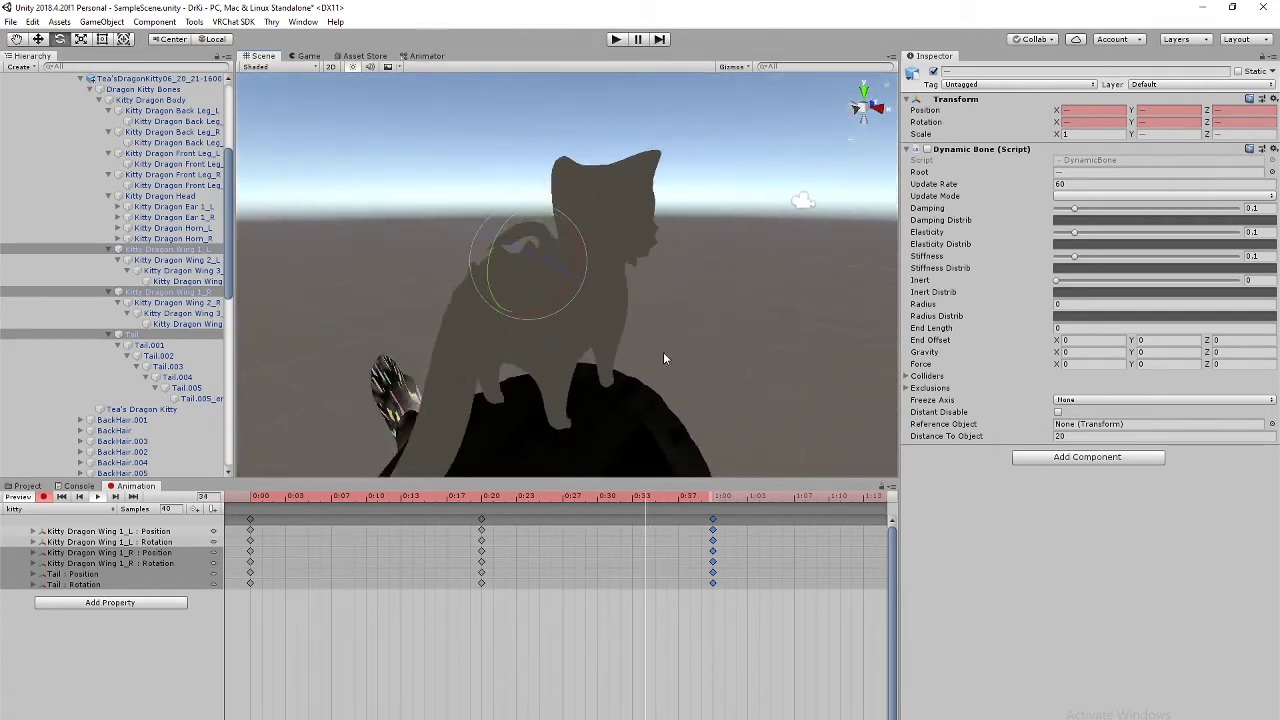
scroll(663, 358, up, 1)
right_drag(663, 358, 803, 269)
scroll(698, 348, down, 1)
scroll(698, 349, up, 1)
scroll(698, 349, down, 1)
middle_drag(745, 334, 683, 345)
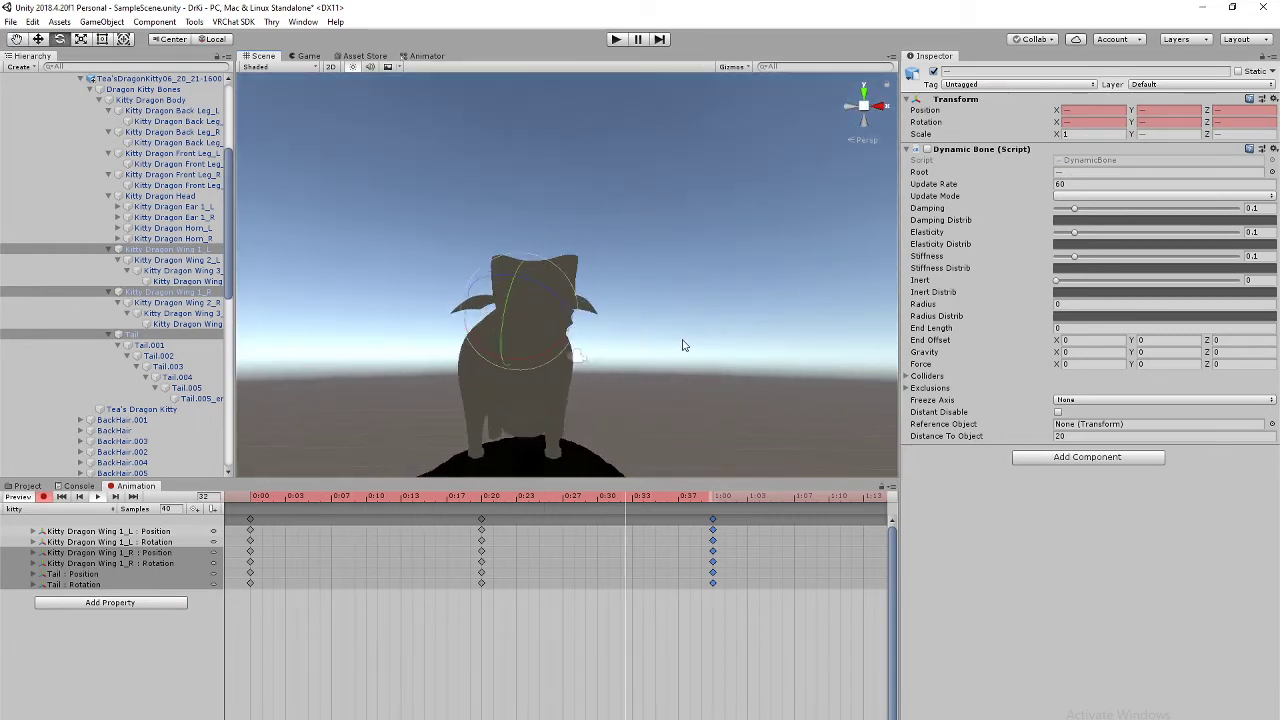
Step: Toggle the Dynamic Bone checkbox and delete the stray Dynamic Bone.Enabled keyframes
click(927, 149)
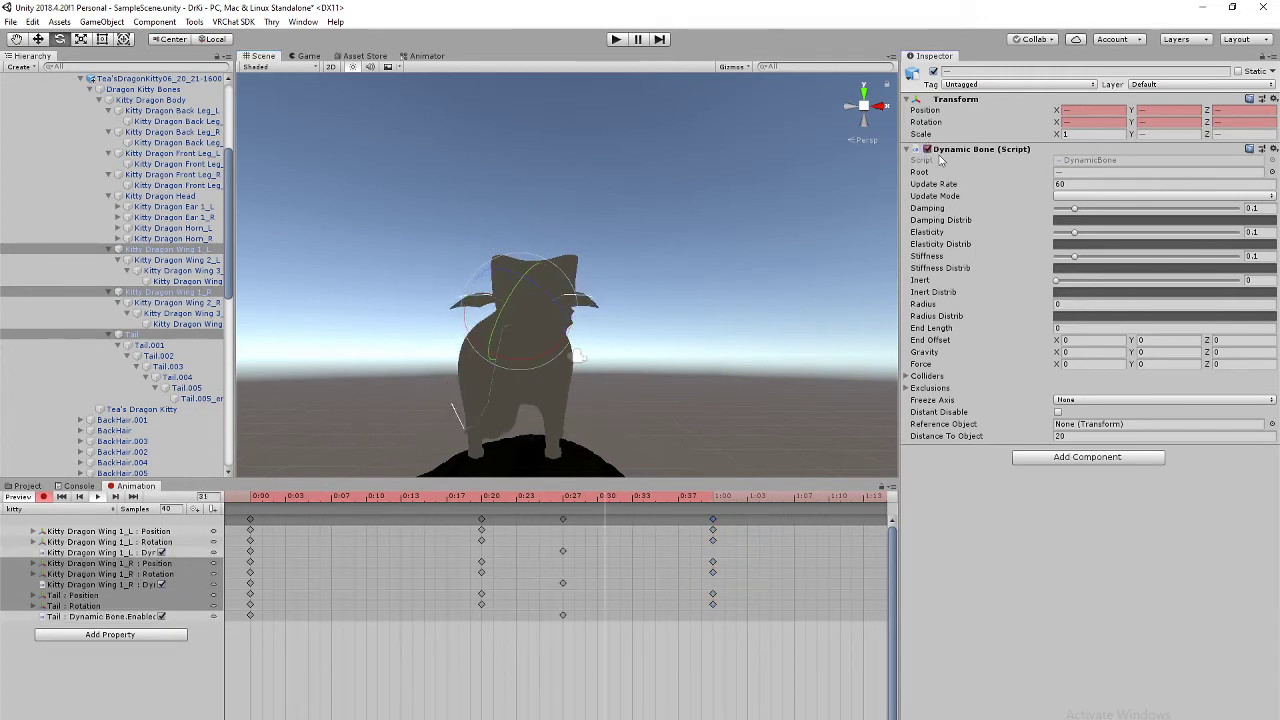
click(927, 149)
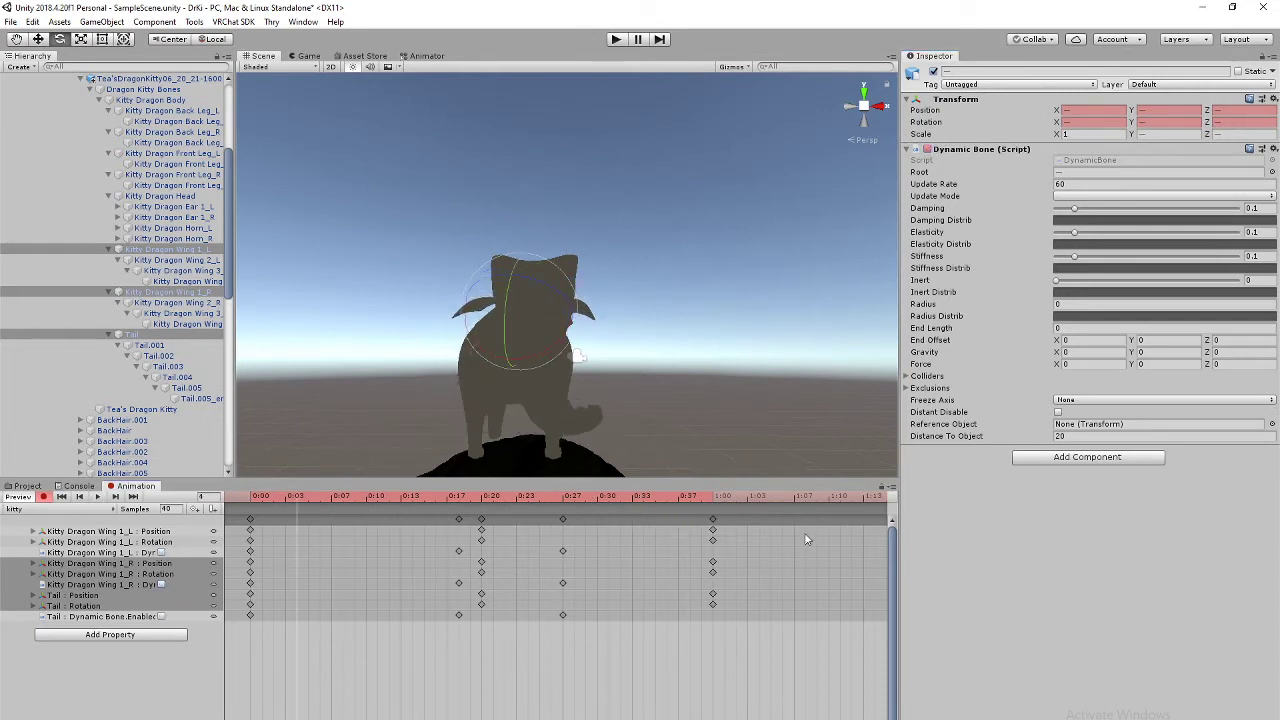
key(Delete)
key(Delete)
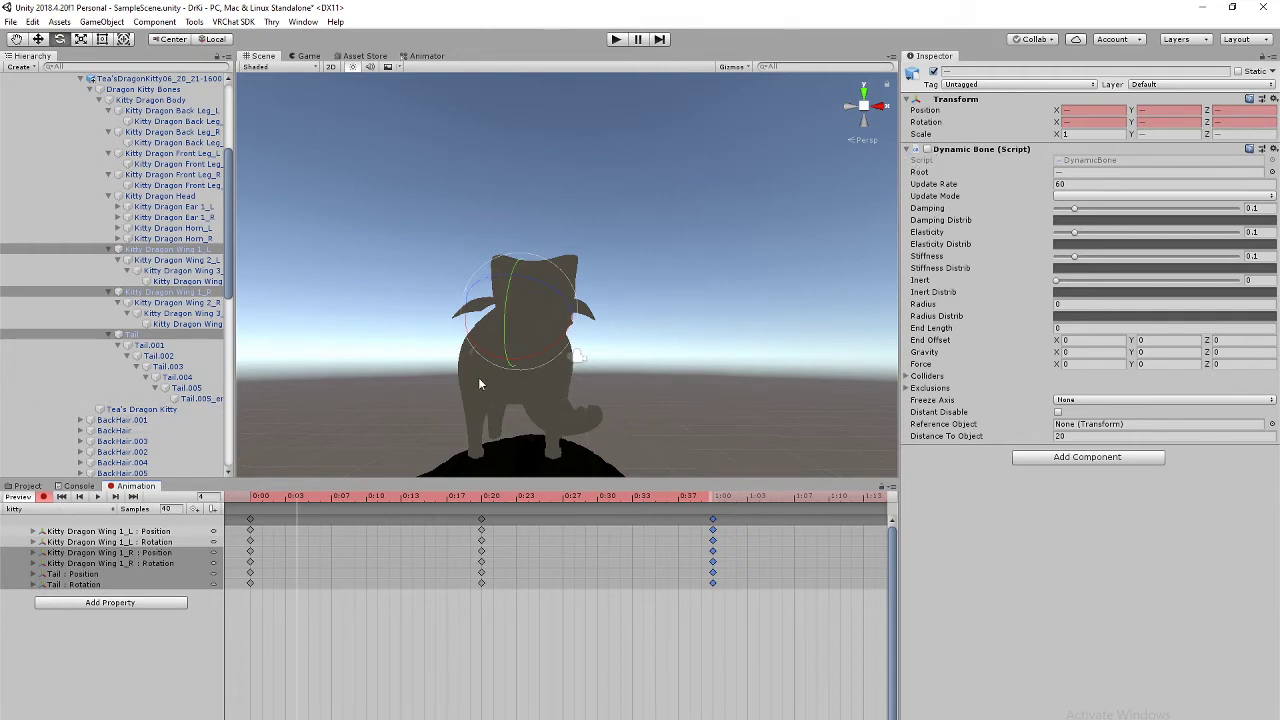
Step: Exit record mode and enable the Dynamic Bone component for the wings and tail
click(44, 497)
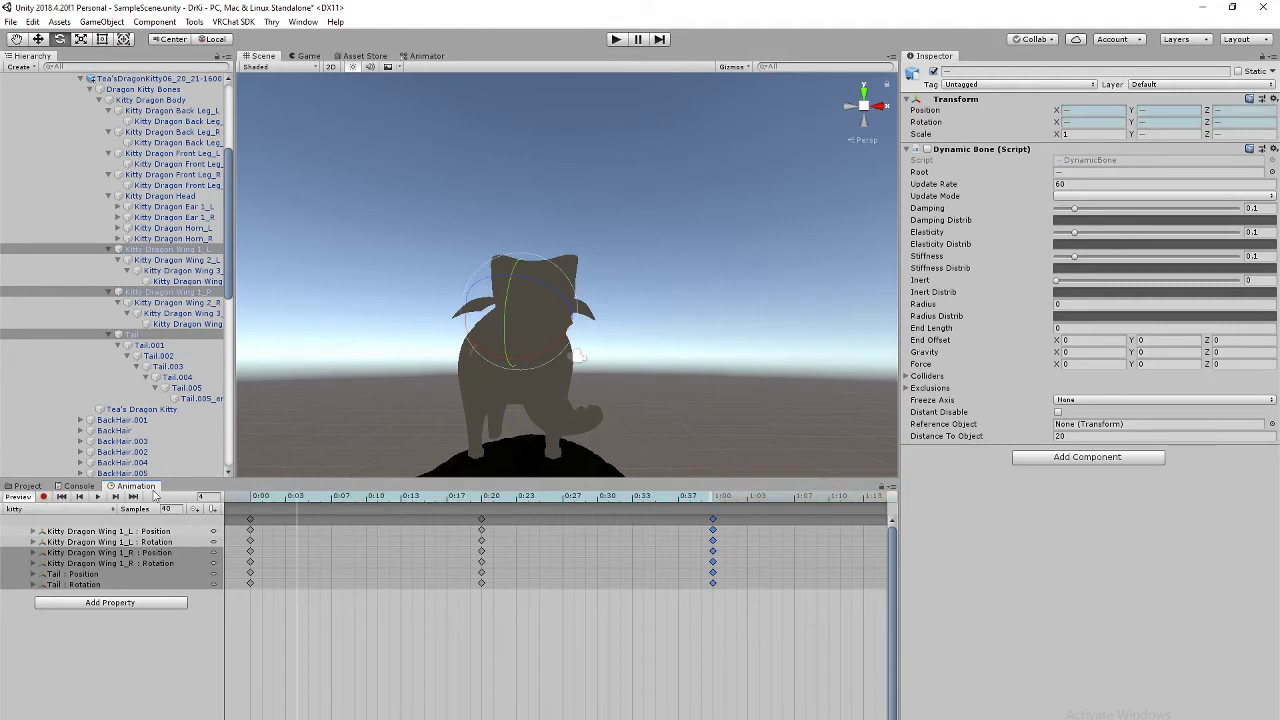
click(928, 149)
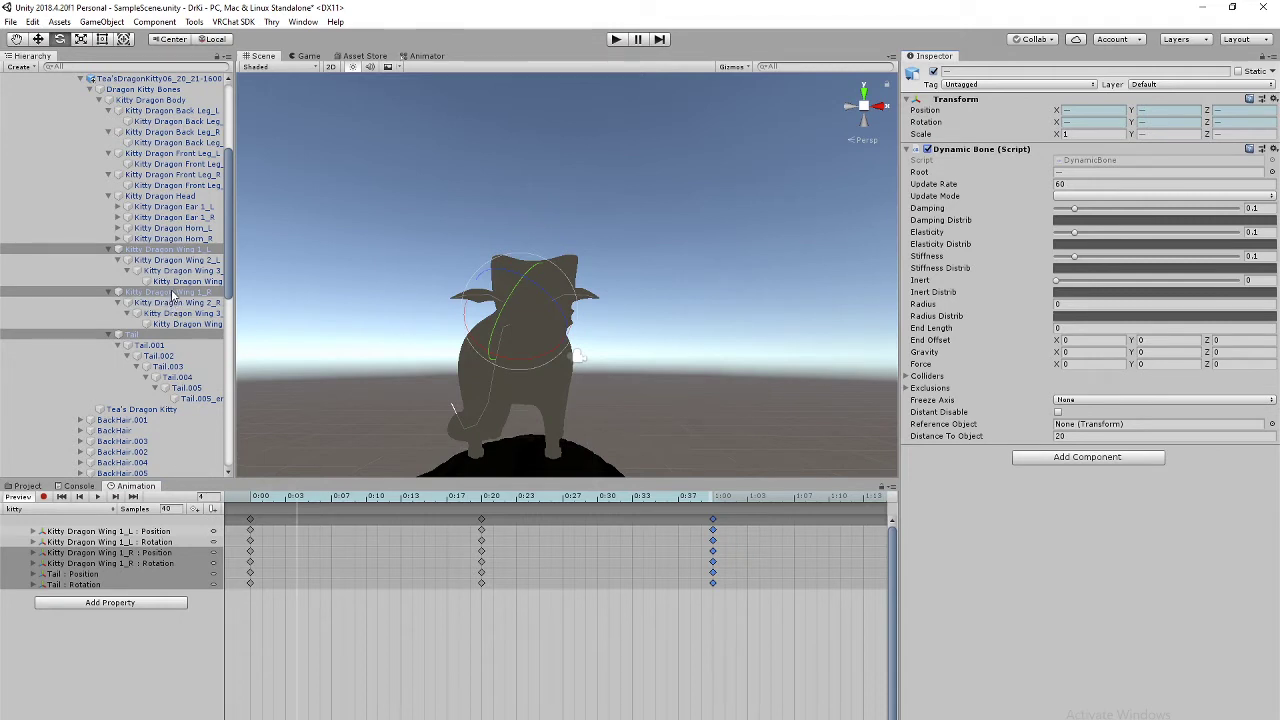
middle_drag(689, 225, 696, 303)
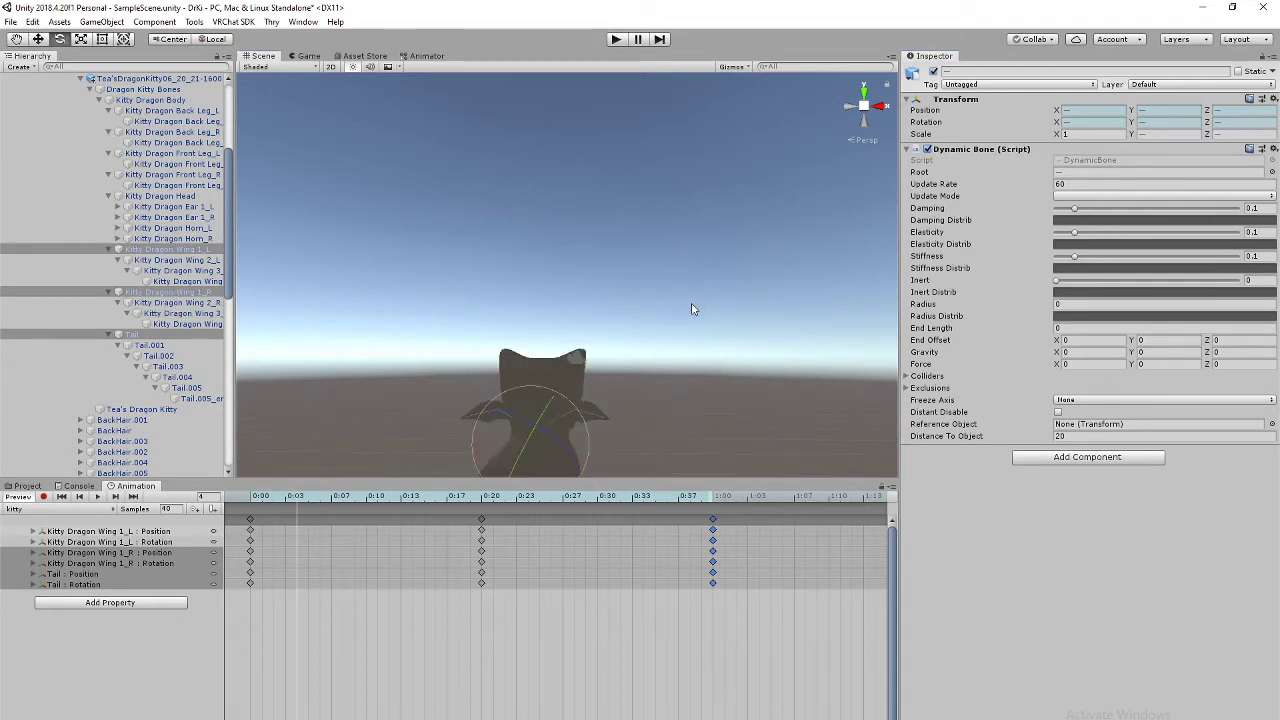
right_drag(715, 264, 932, 184)
middle_drag(834, 236, 717, 301)
Step: Select Wing 1_L through Tail.005_end and enable Dynamic Bone on them all
click(193, 250)
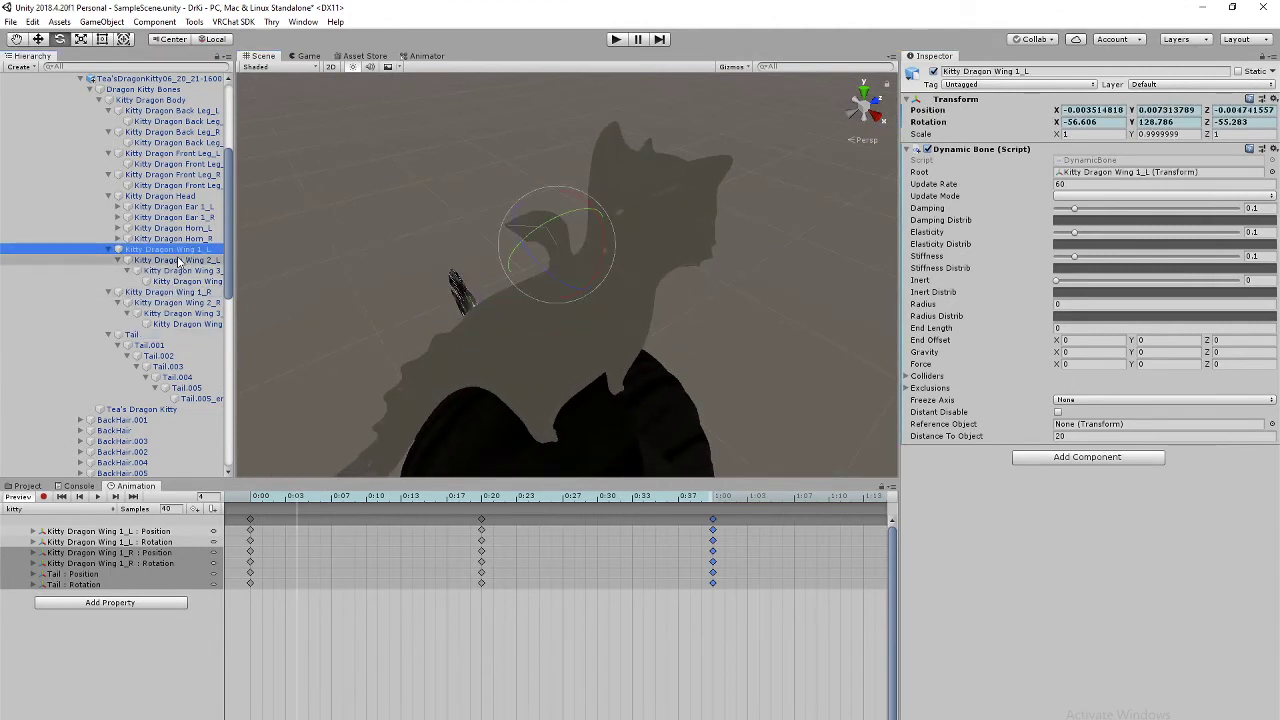
click(180, 259)
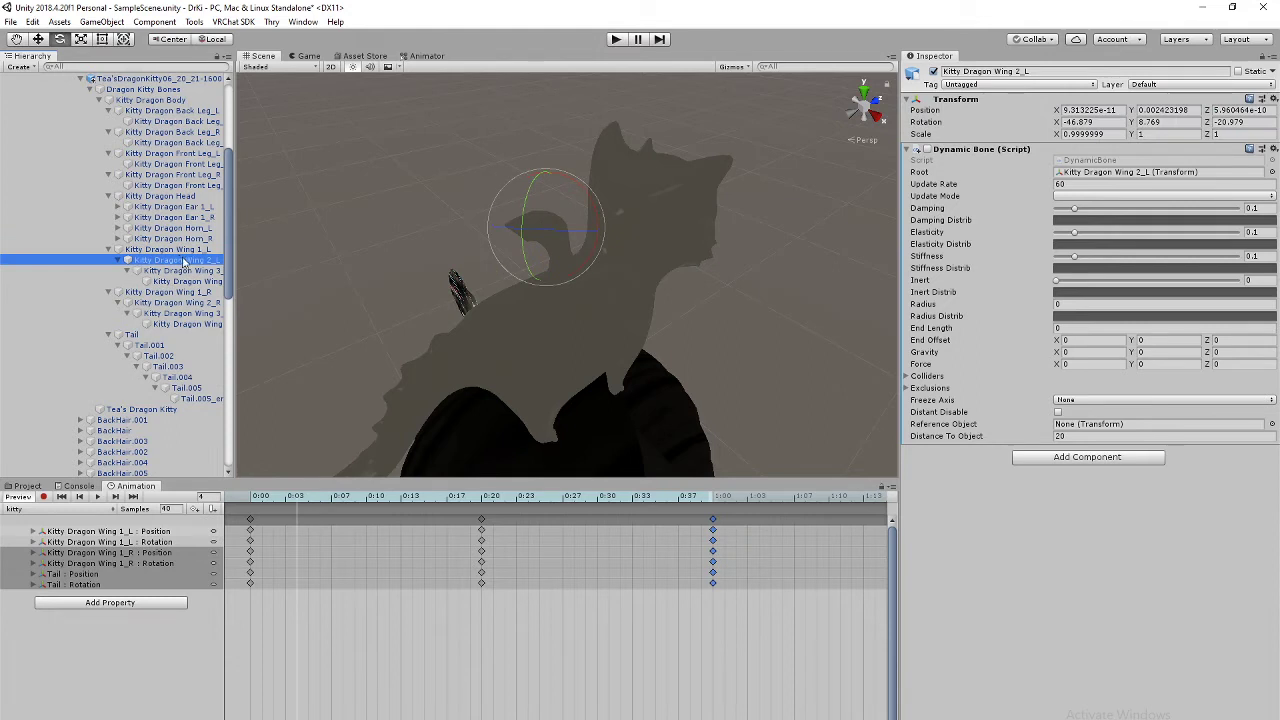
click(174, 250)
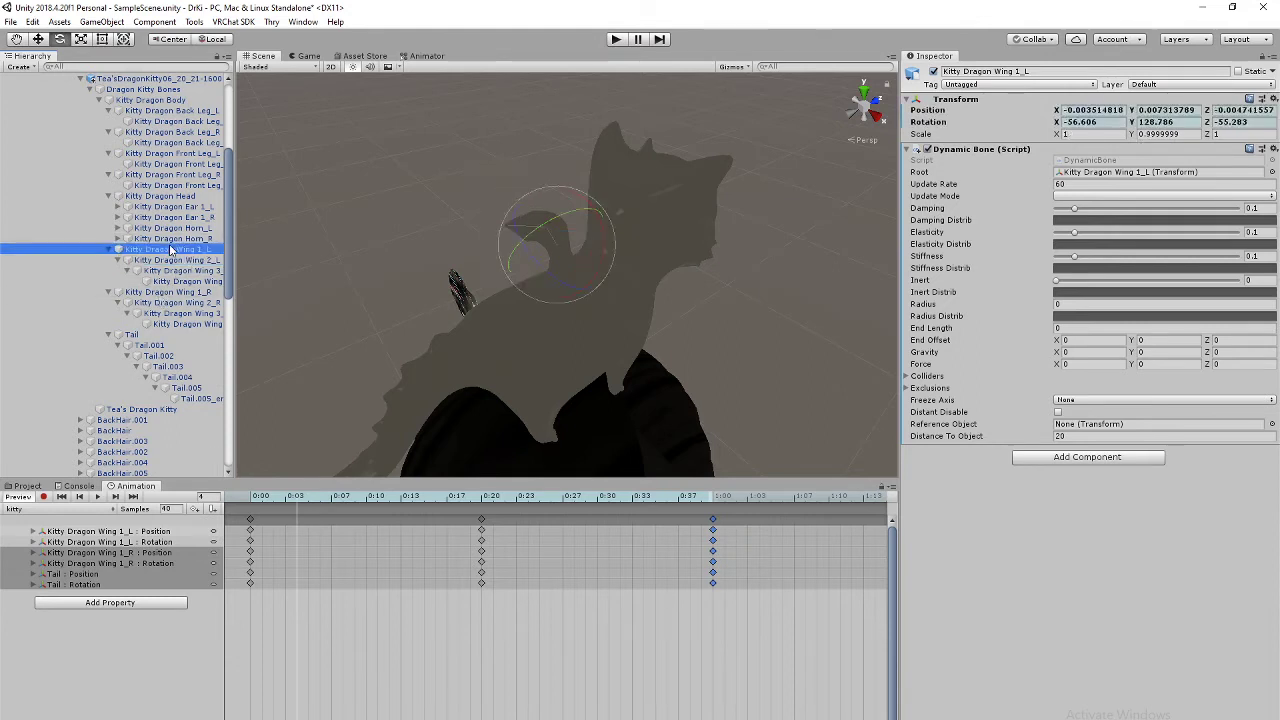
shift+click(199, 399)
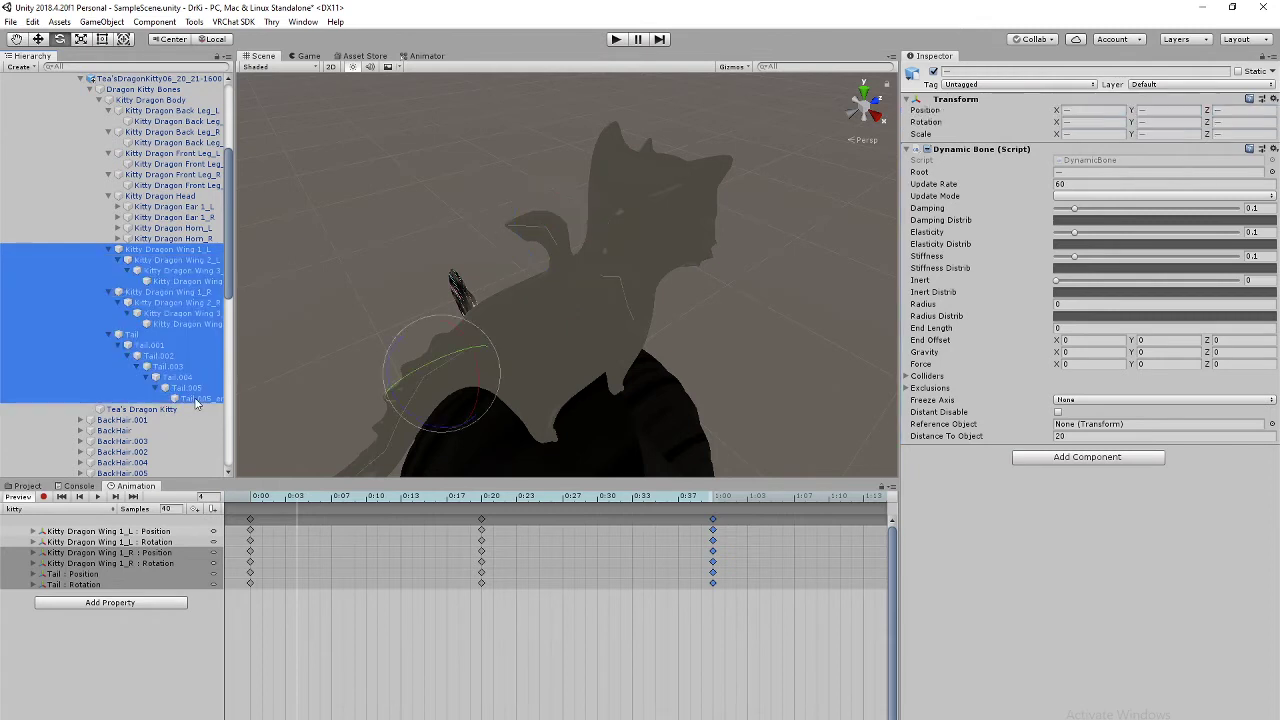
click(928, 150)
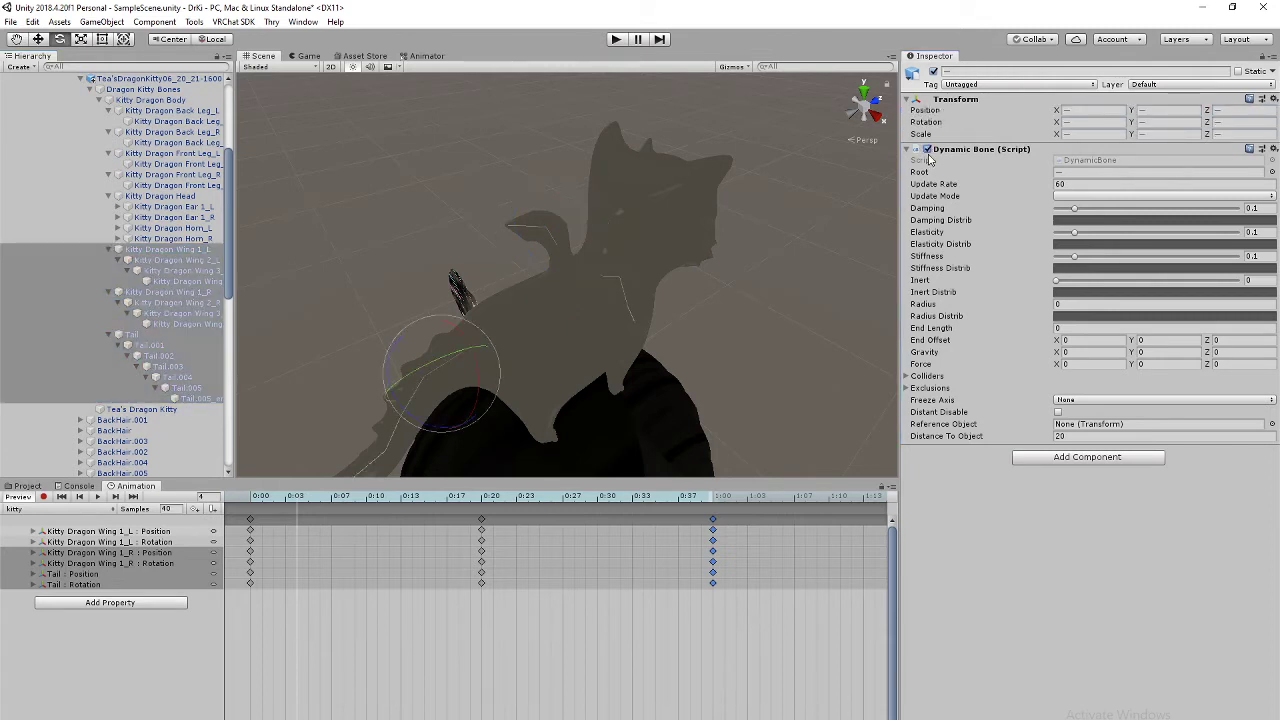
Step: Check the Dynamic Bone setting on each left and right wing bone
click(195, 250)
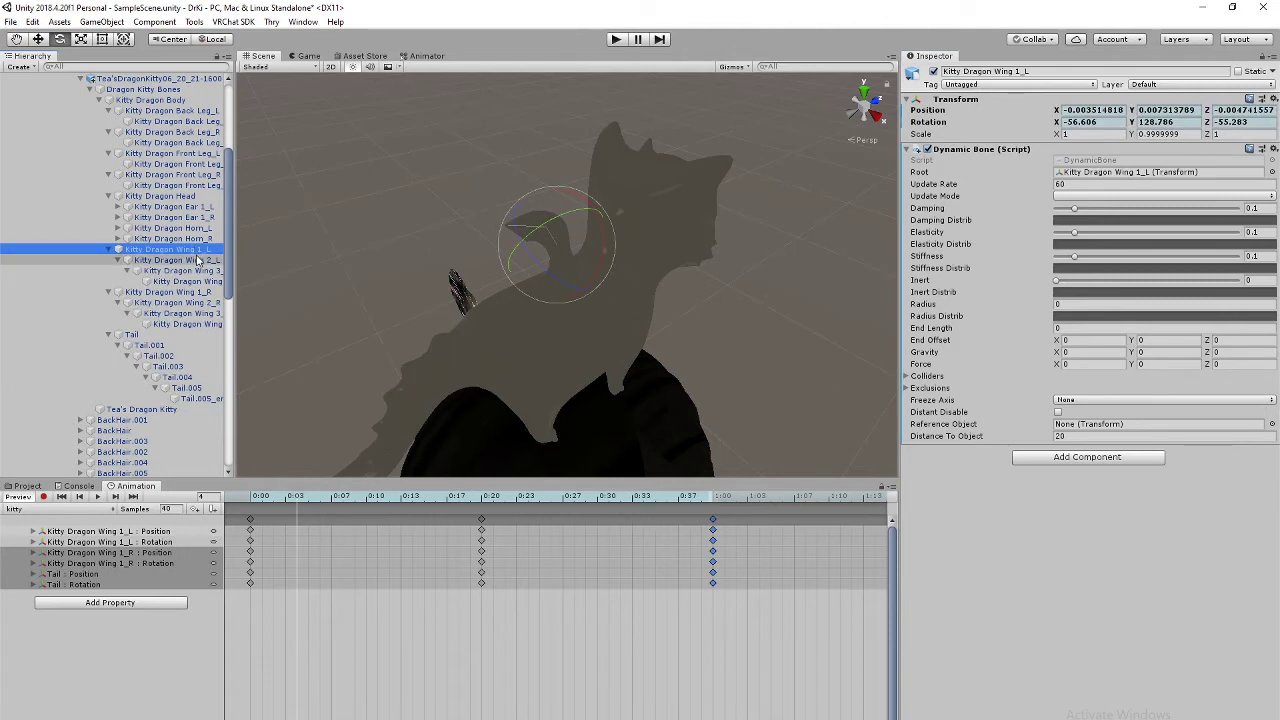
click(195, 261)
click(196, 271)
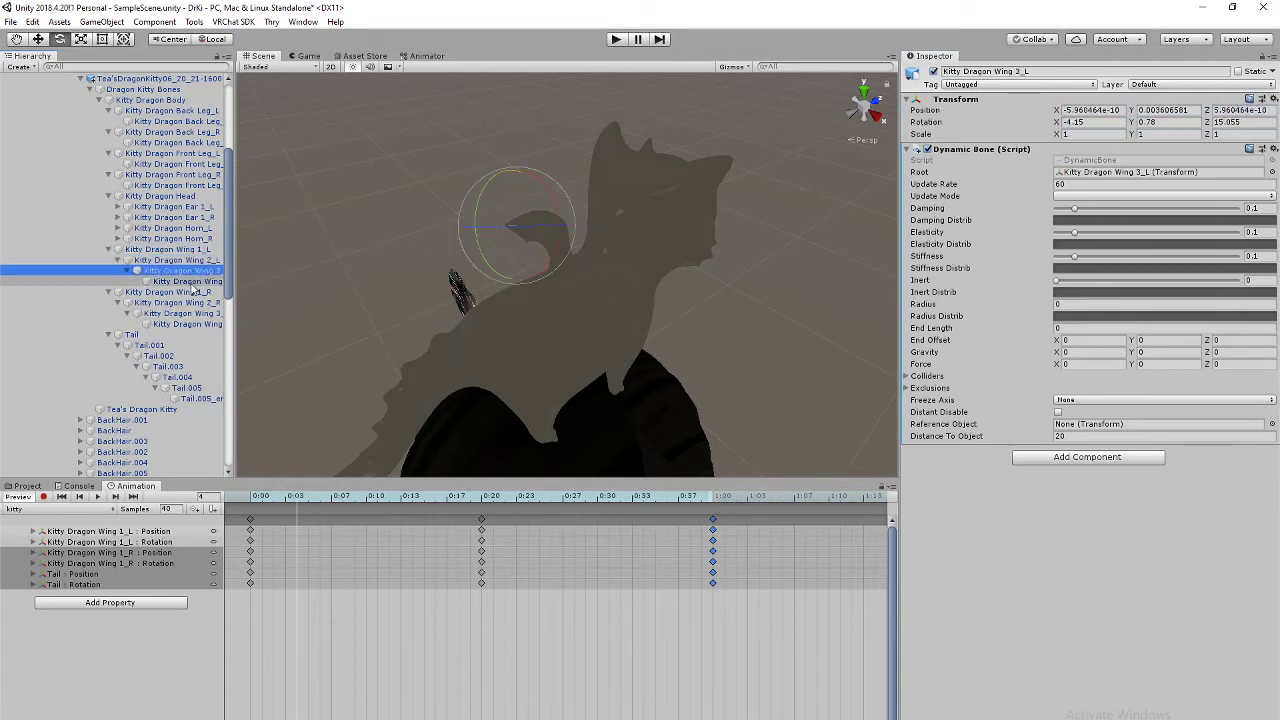
click(193, 281)
click(190, 291)
click(185, 302)
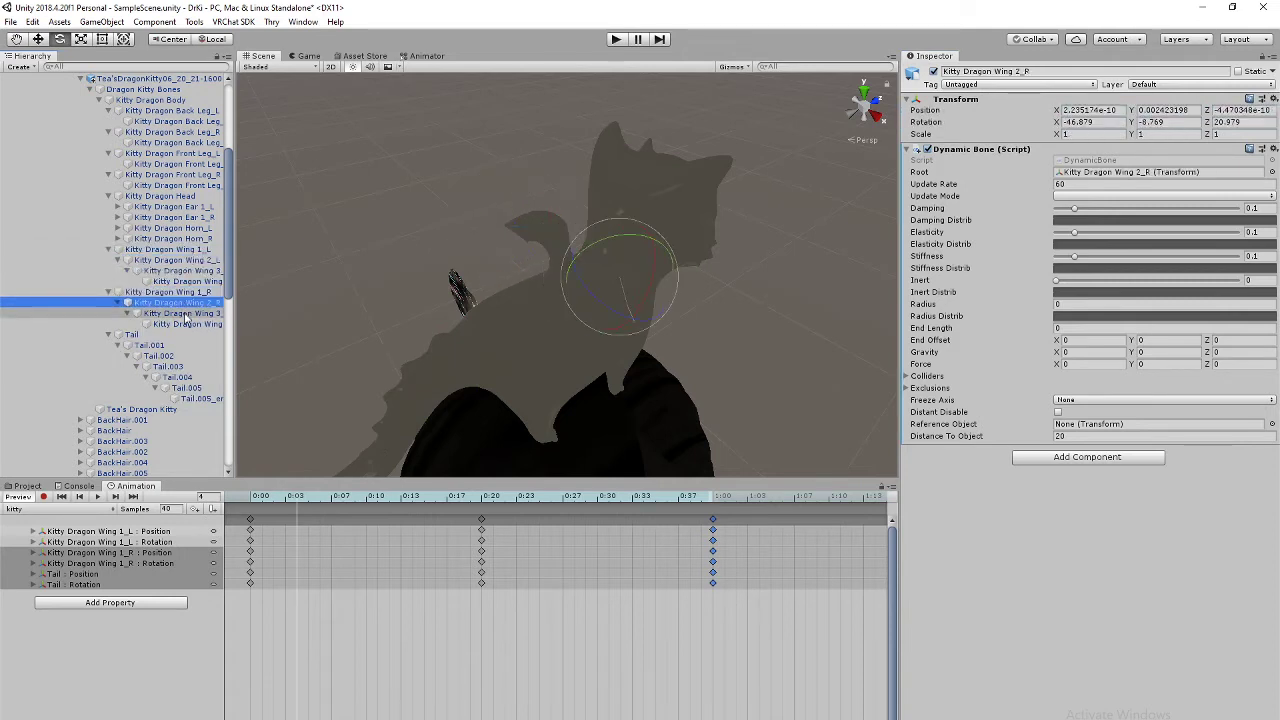
click(185, 313)
click(180, 324)
Step: Check Tail through Tail.005_end, then play the scene and show the Console
click(160, 334)
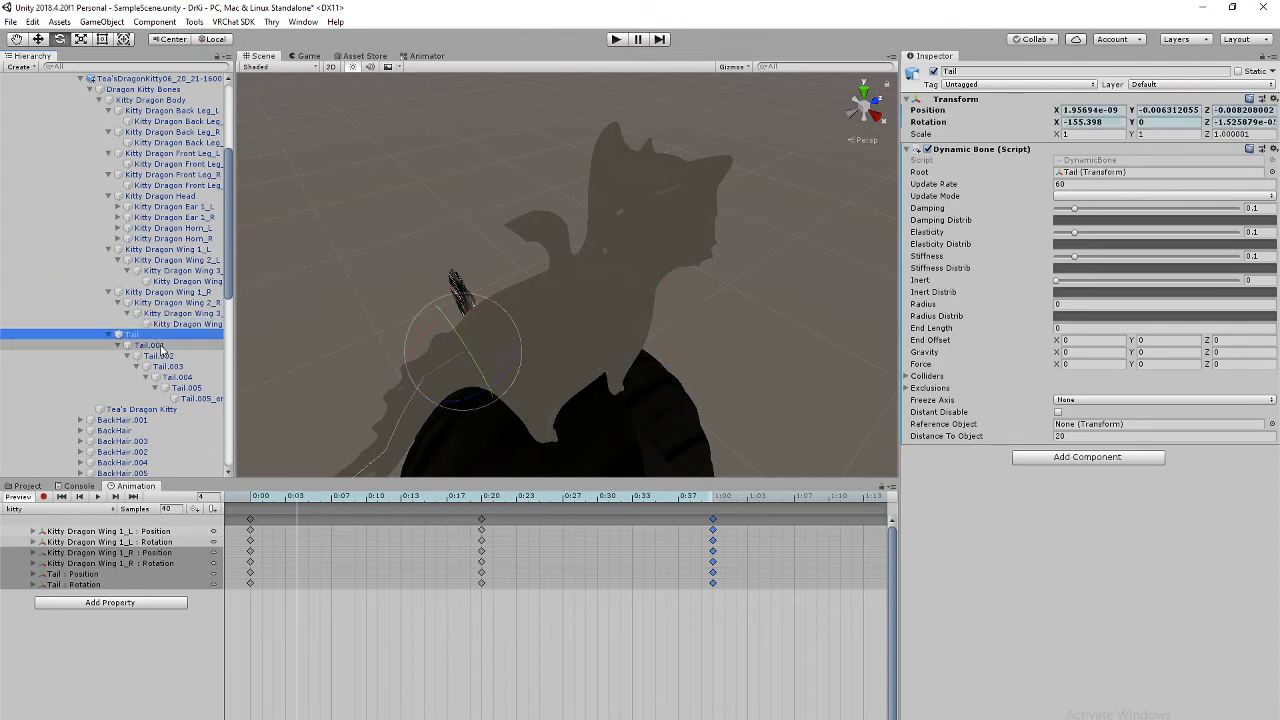
click(160, 345)
click(170, 356)
click(182, 368)
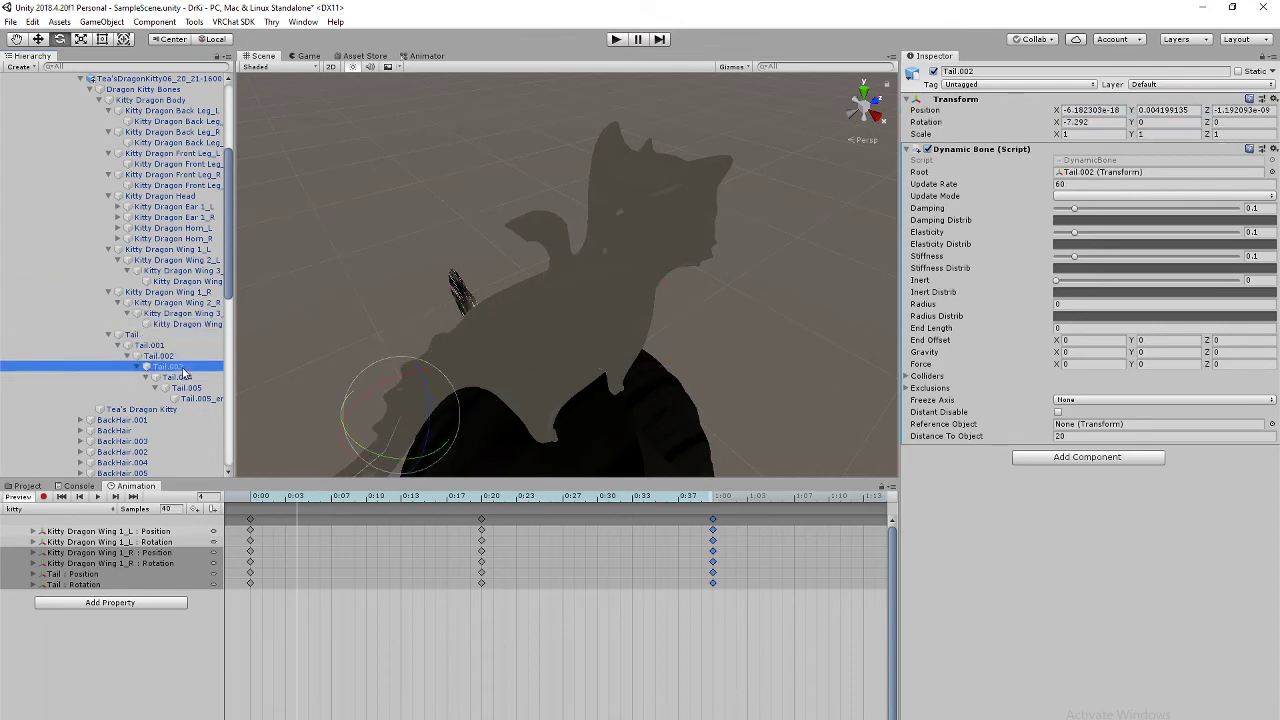
click(188, 377)
click(196, 388)
click(205, 398)
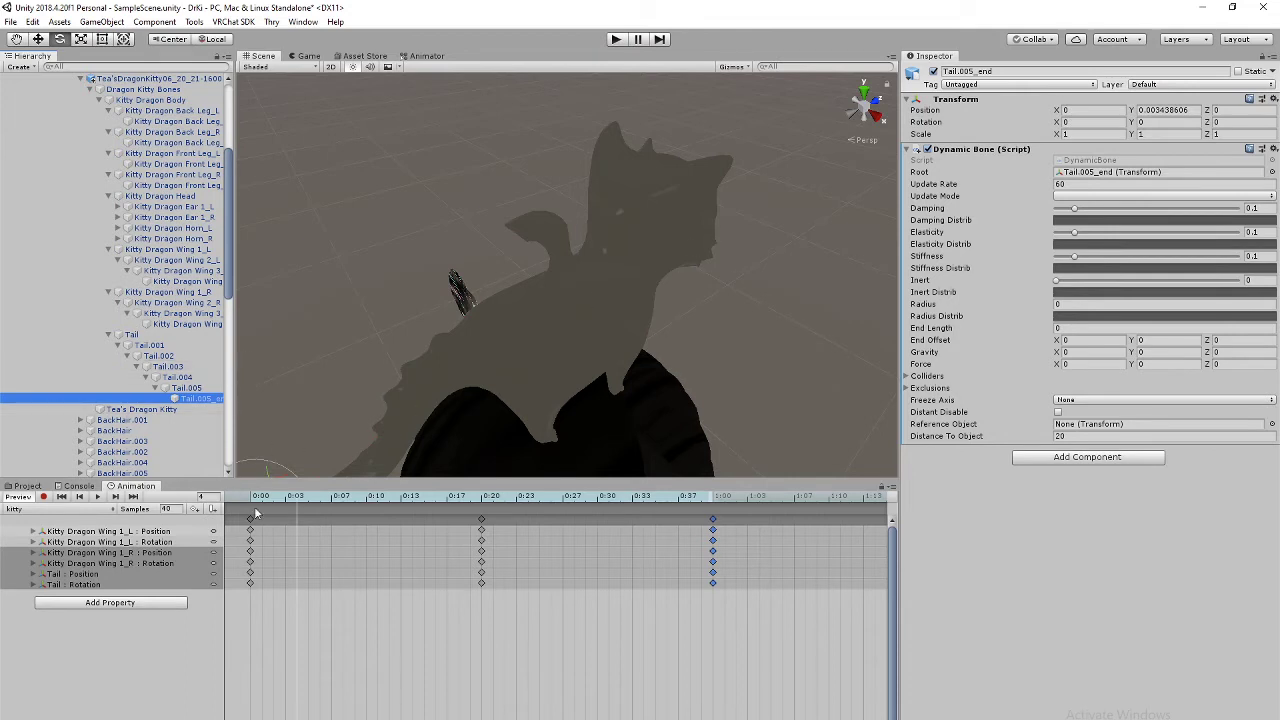
click(97, 496)
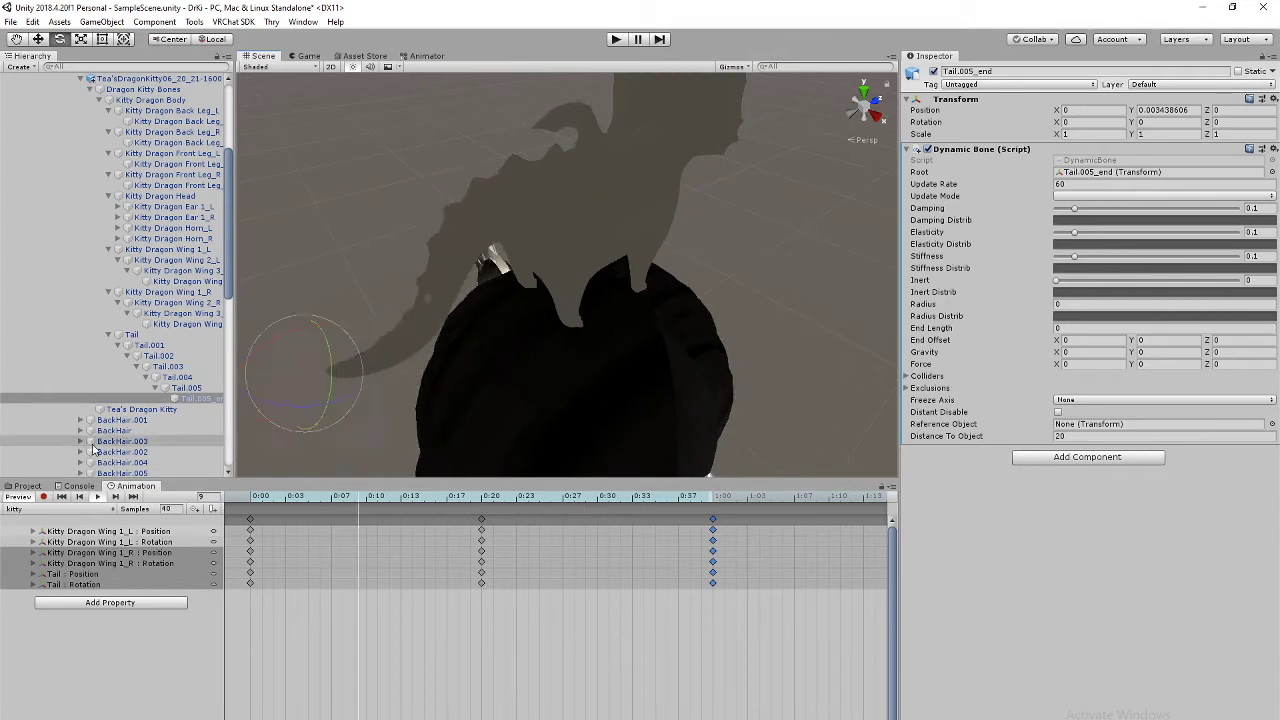
click(96, 488)
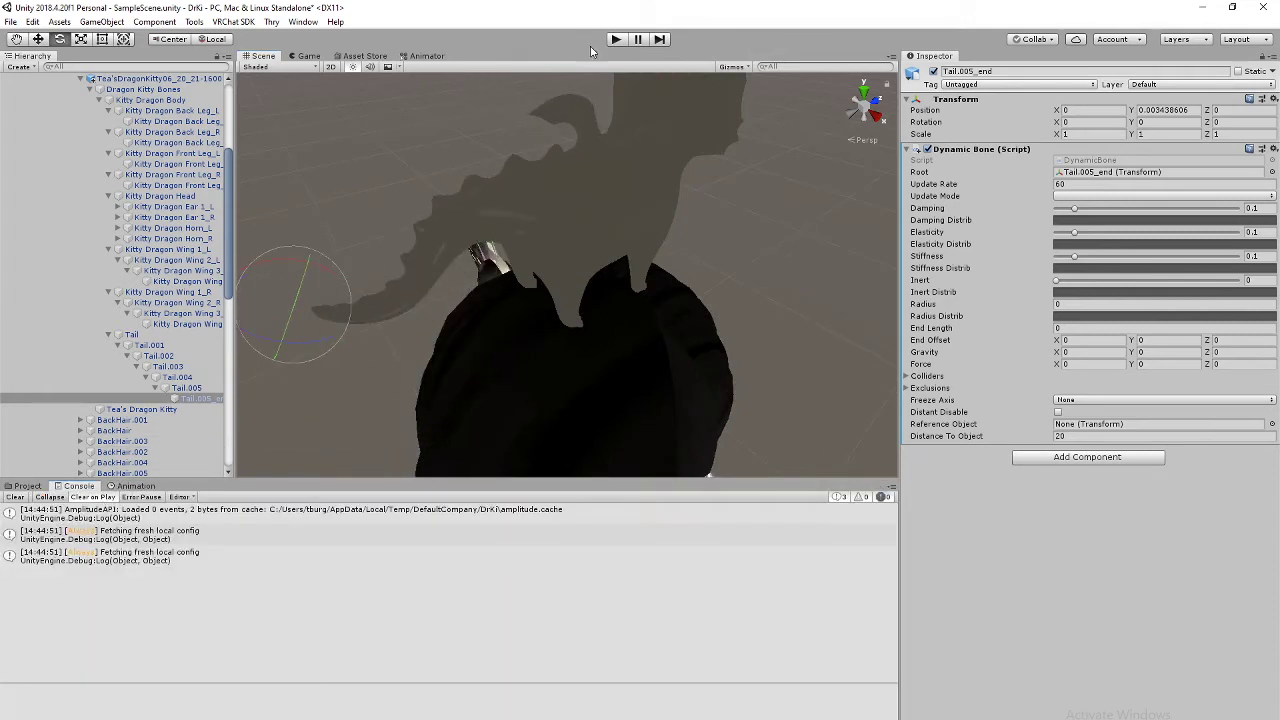
click(616, 40)
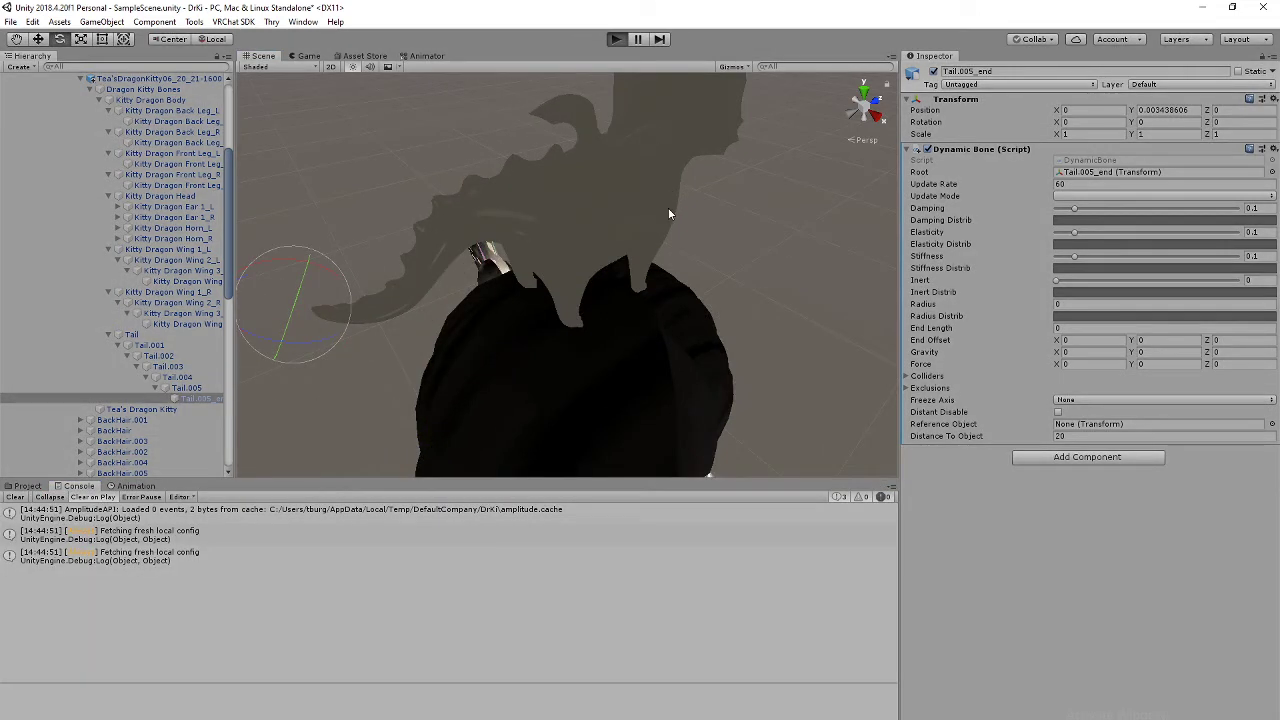
click(266, 56)
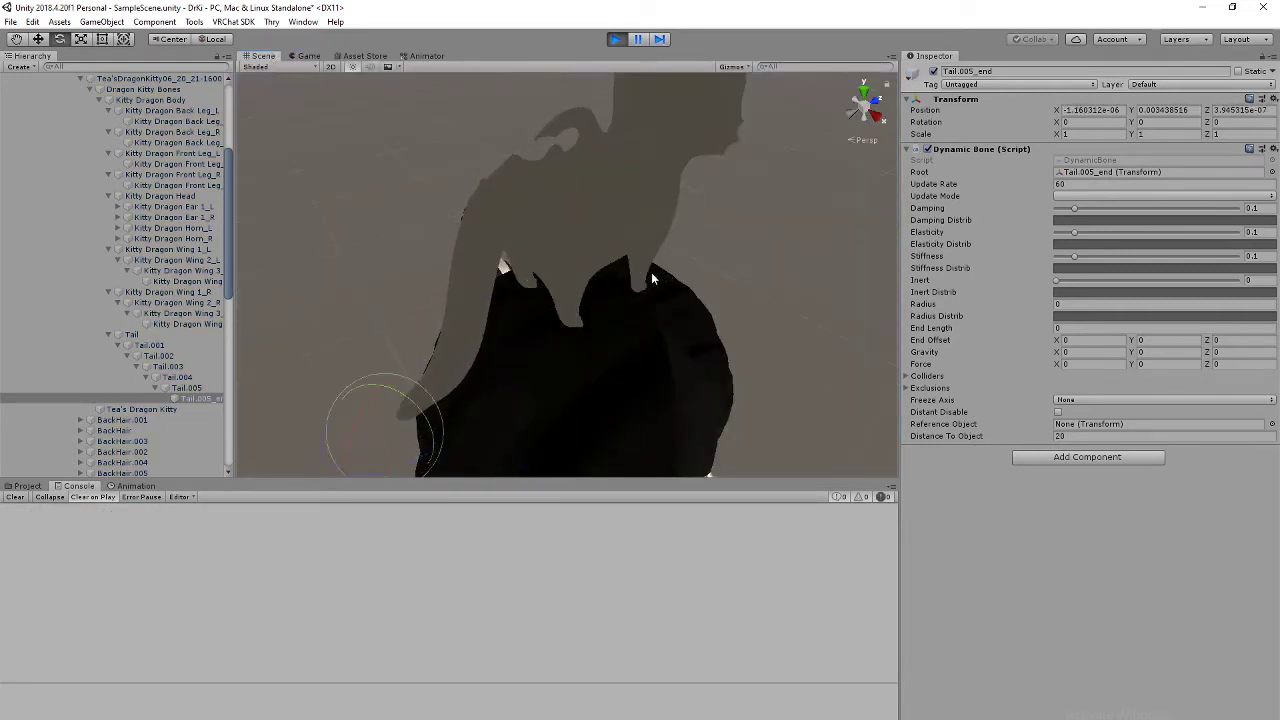
middle_drag(663, 202, 655, 227)
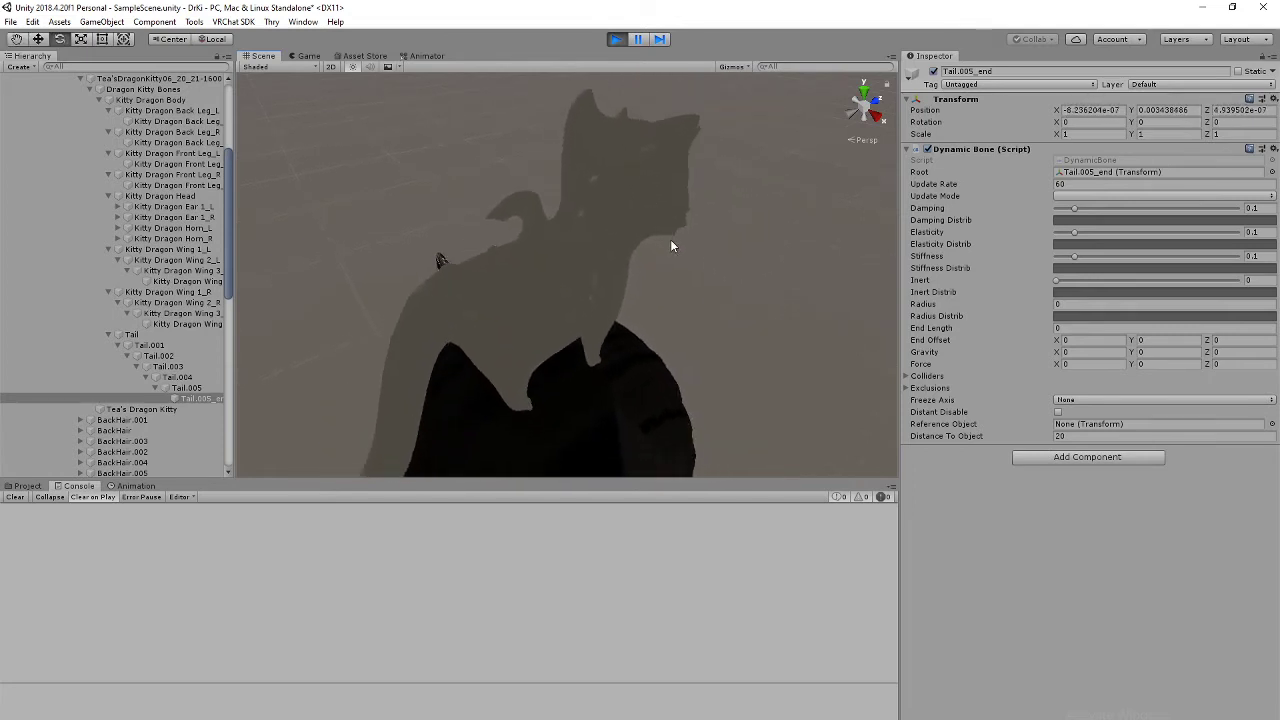
click(613, 40)
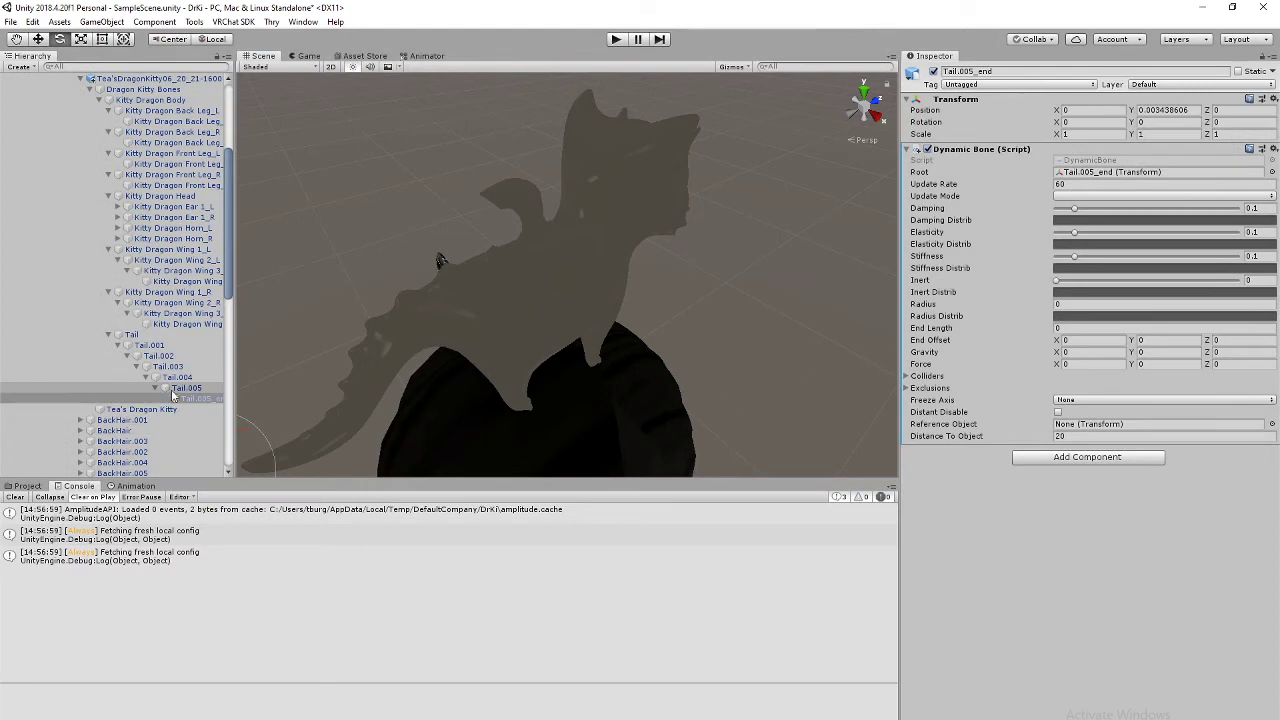
Step: Remove Dynamic Bone from Tail.005_end, then from Tail.001 through Tail.005 together
click(1273, 149)
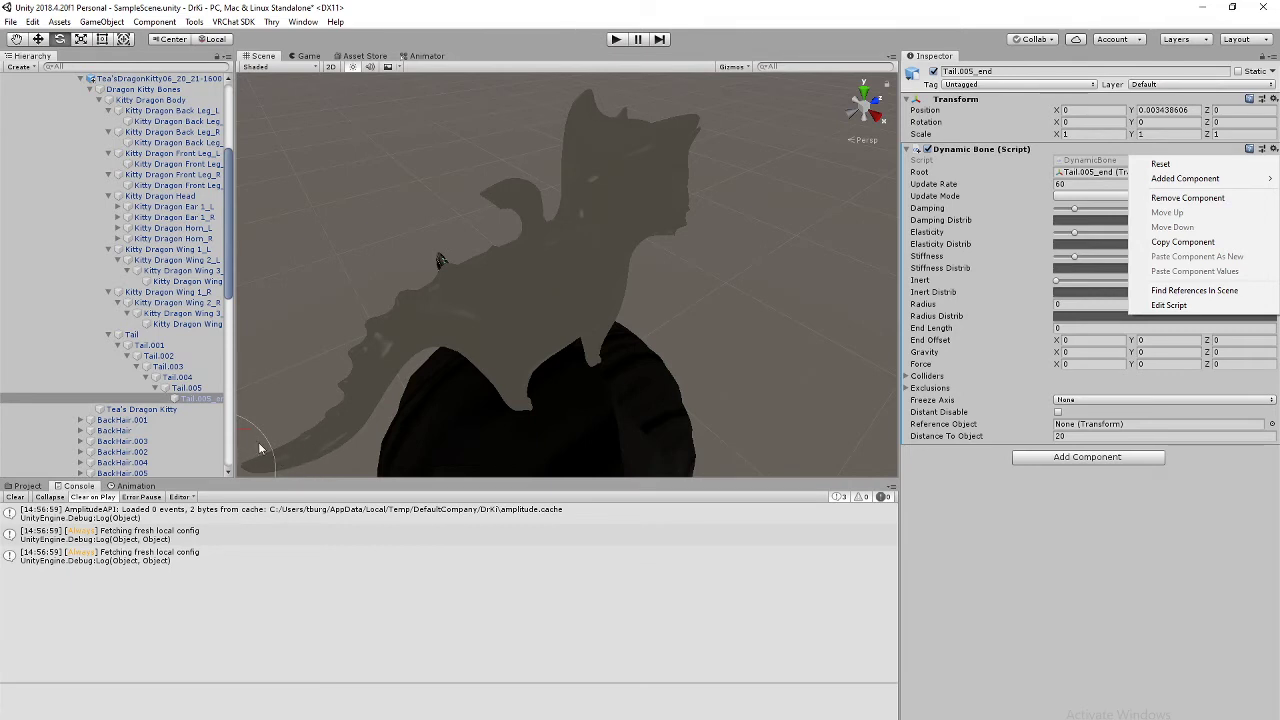
click(1213, 199)
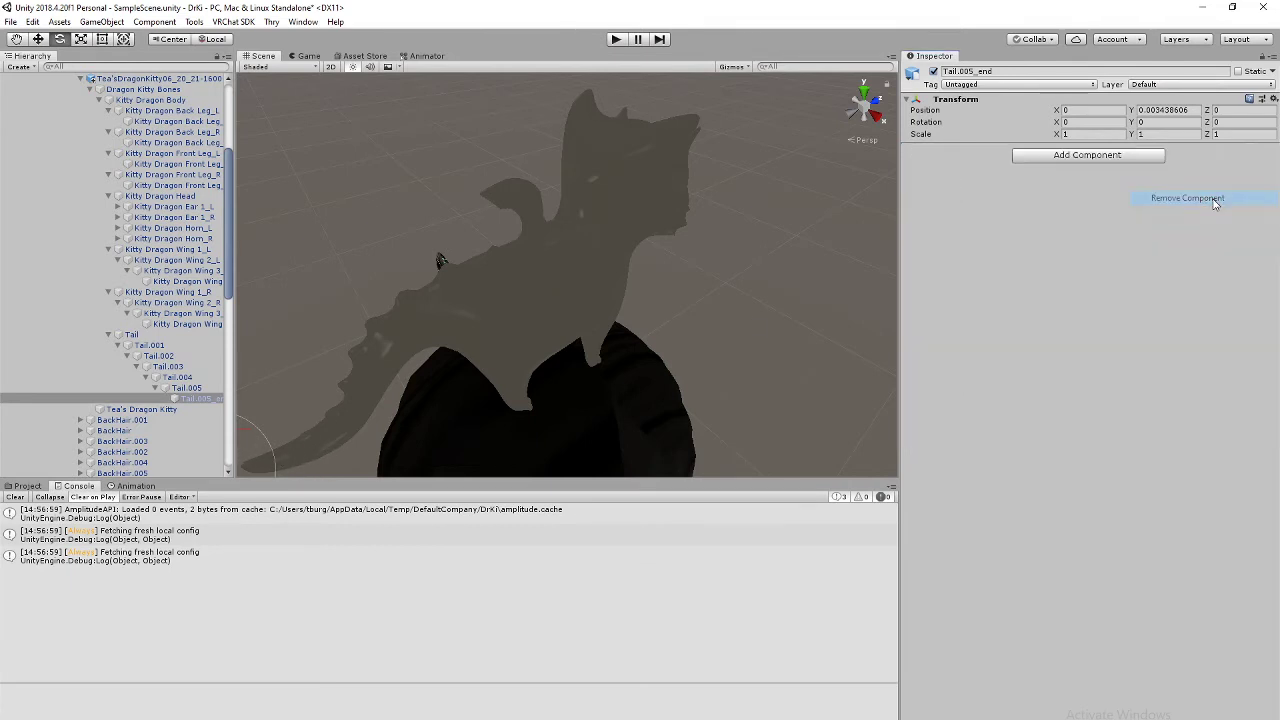
click(189, 389)
drag(184, 390, 155, 337)
shift+click(156, 336)
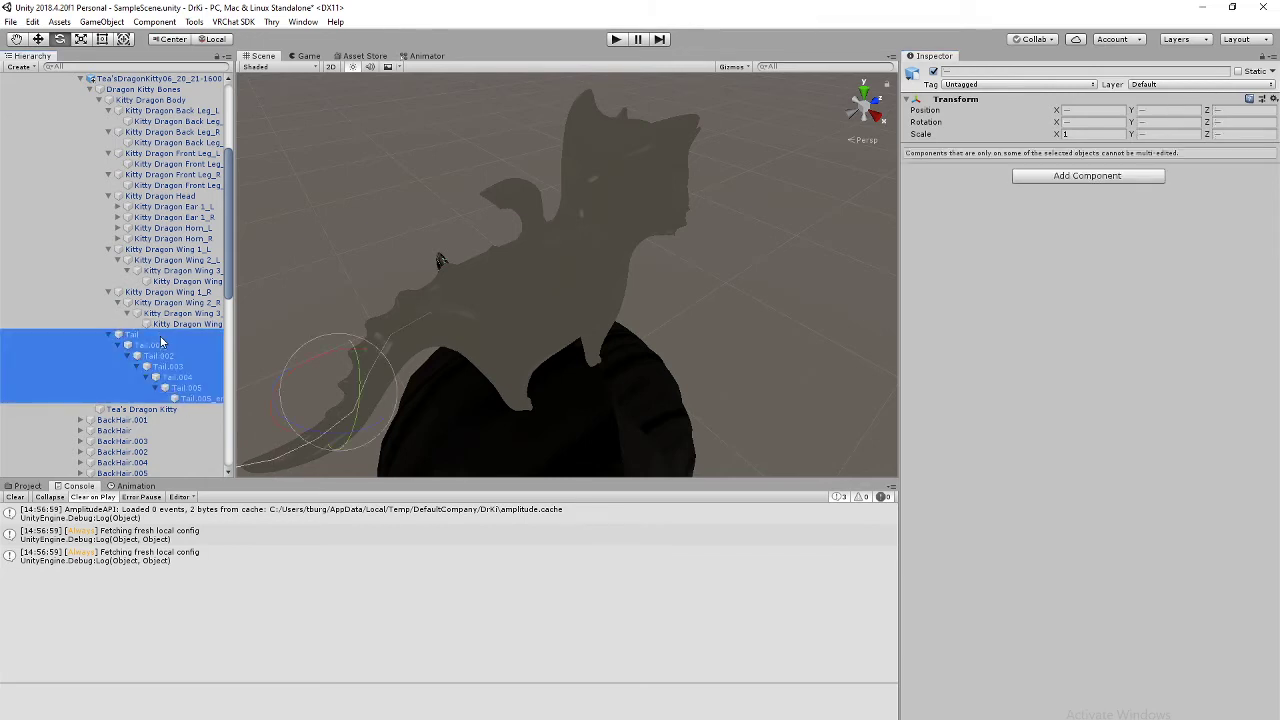
click(156, 335)
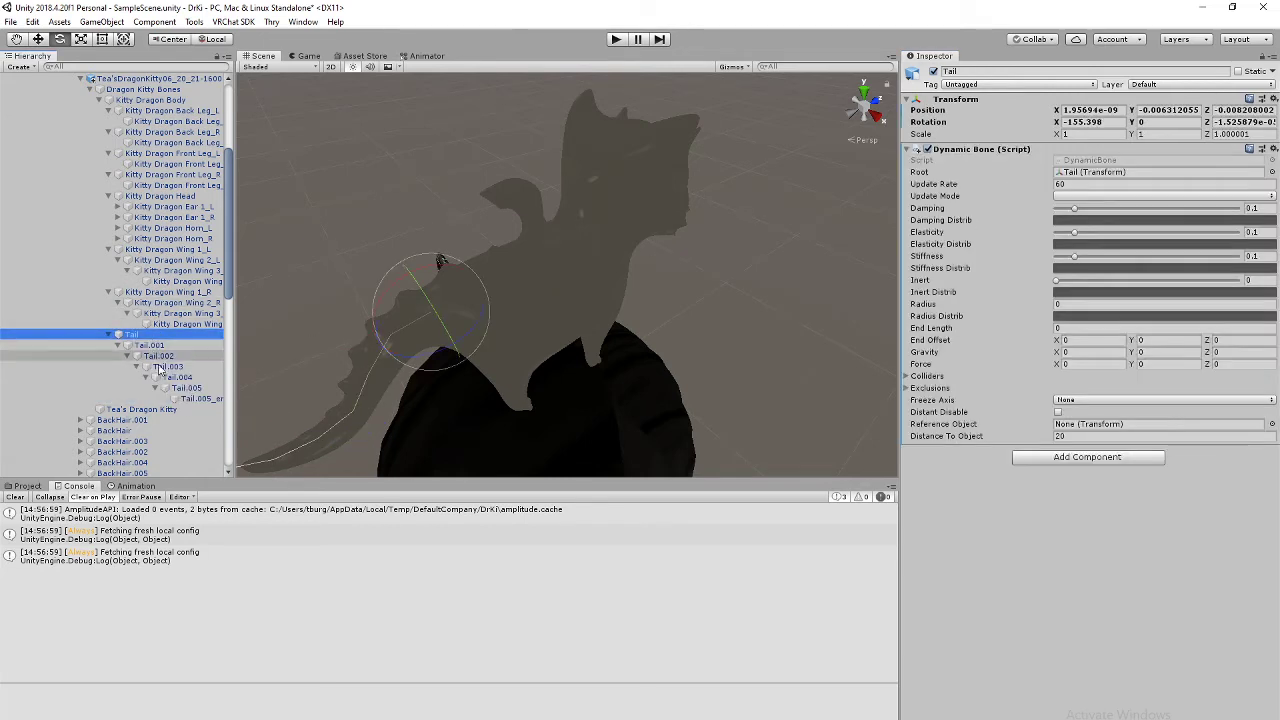
shift+click(184, 388)
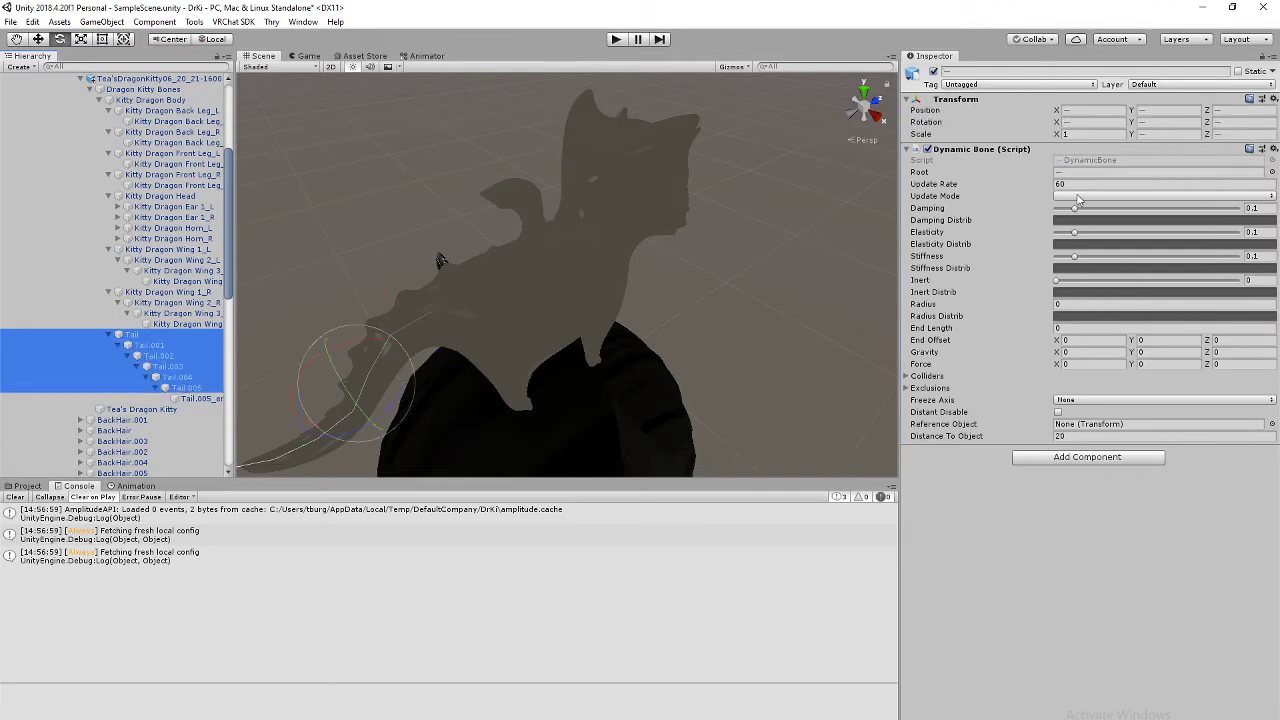
click(155, 356)
click(167, 347)
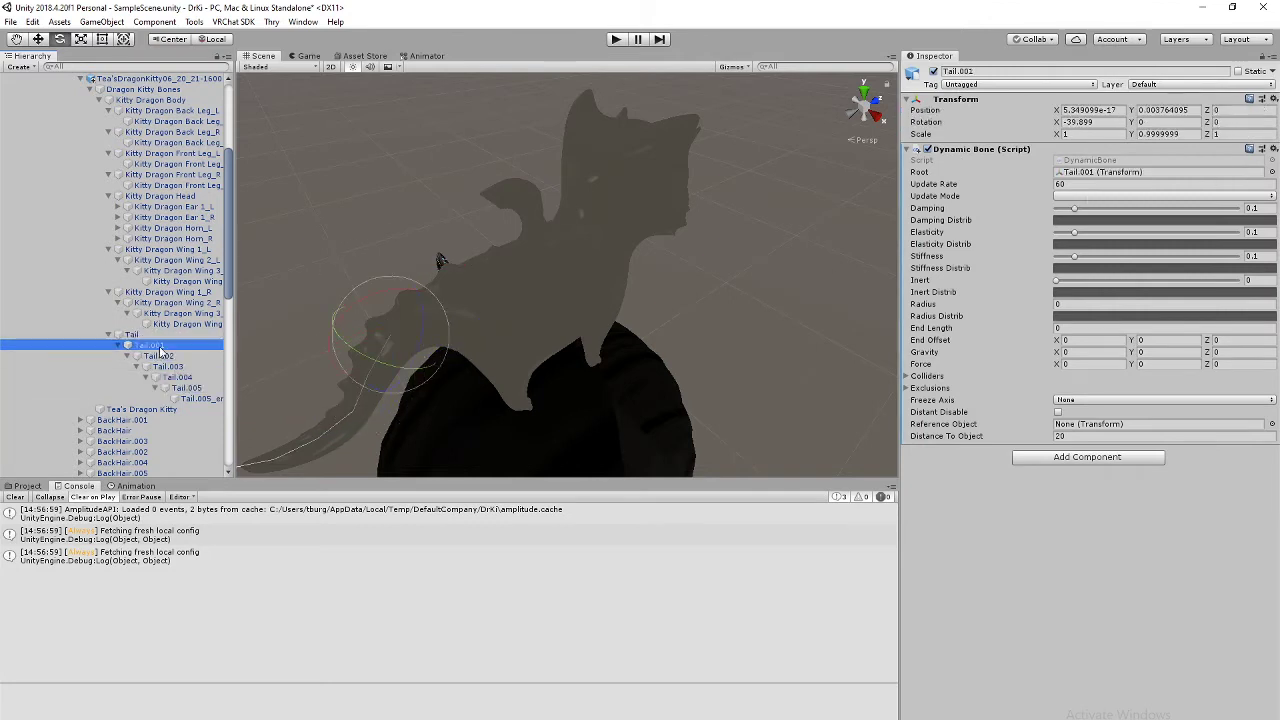
drag(167, 352, 188, 396)
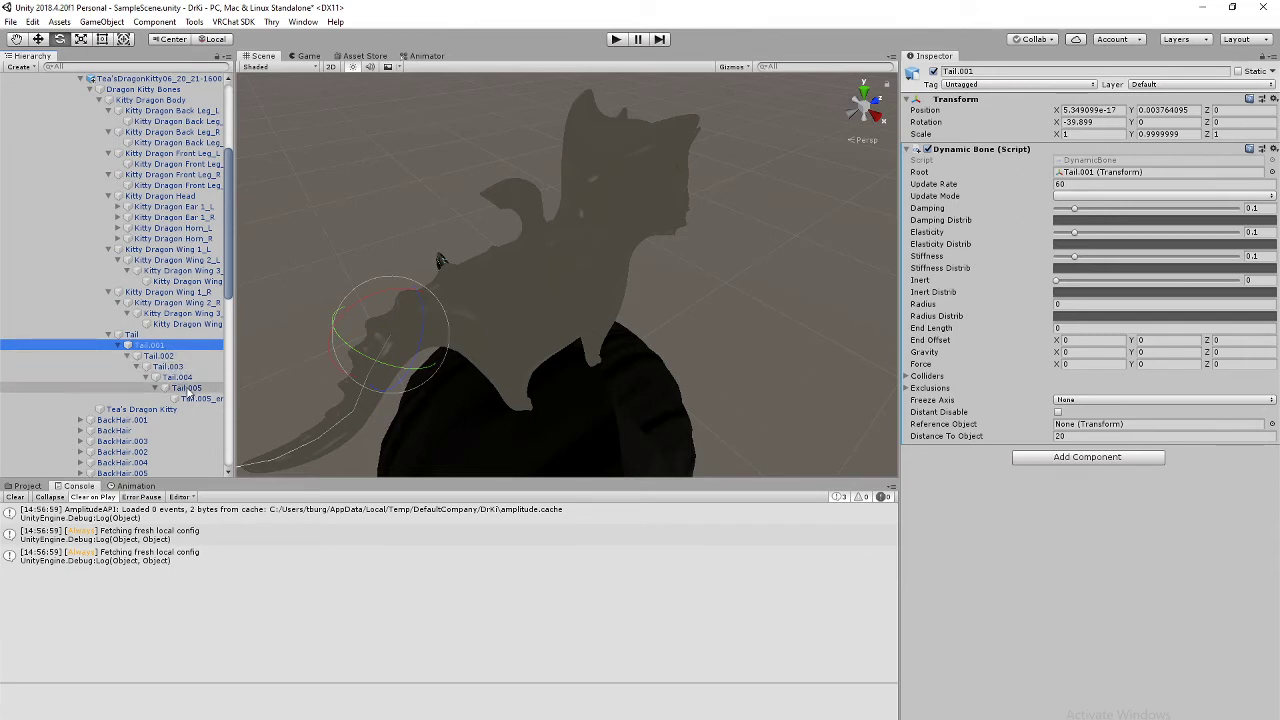
shift+click(190, 388)
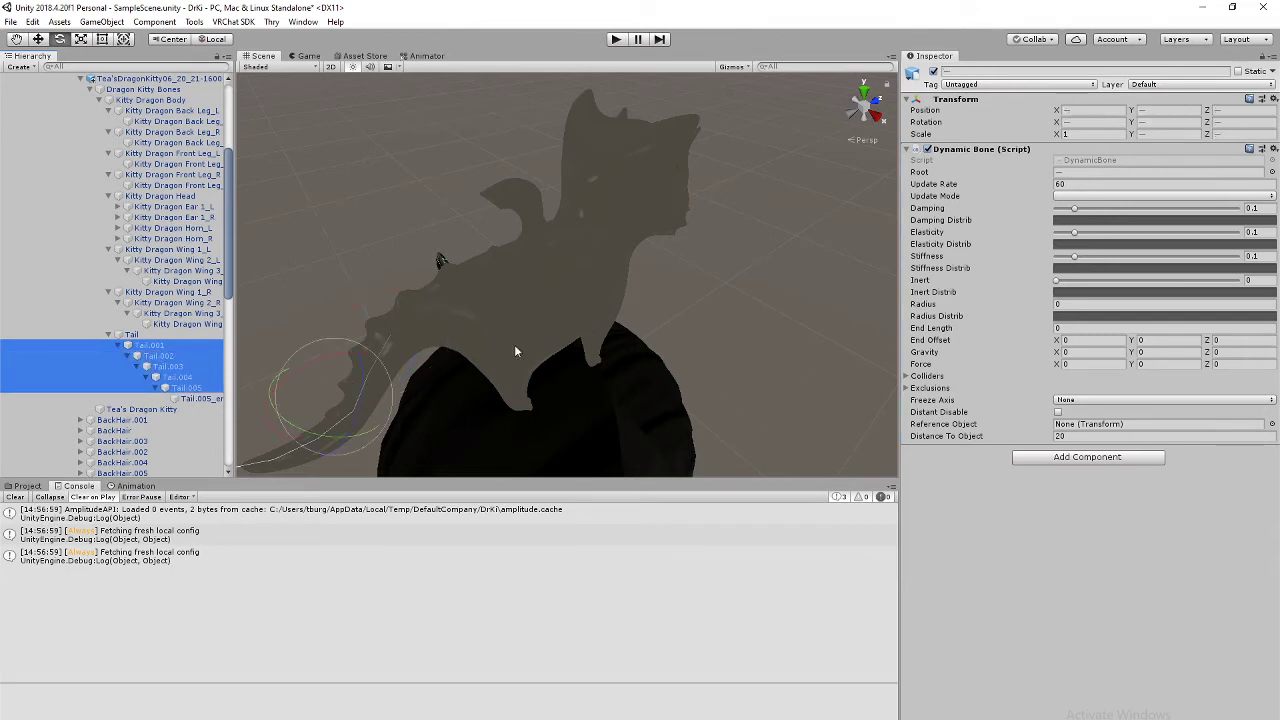
click(1273, 148)
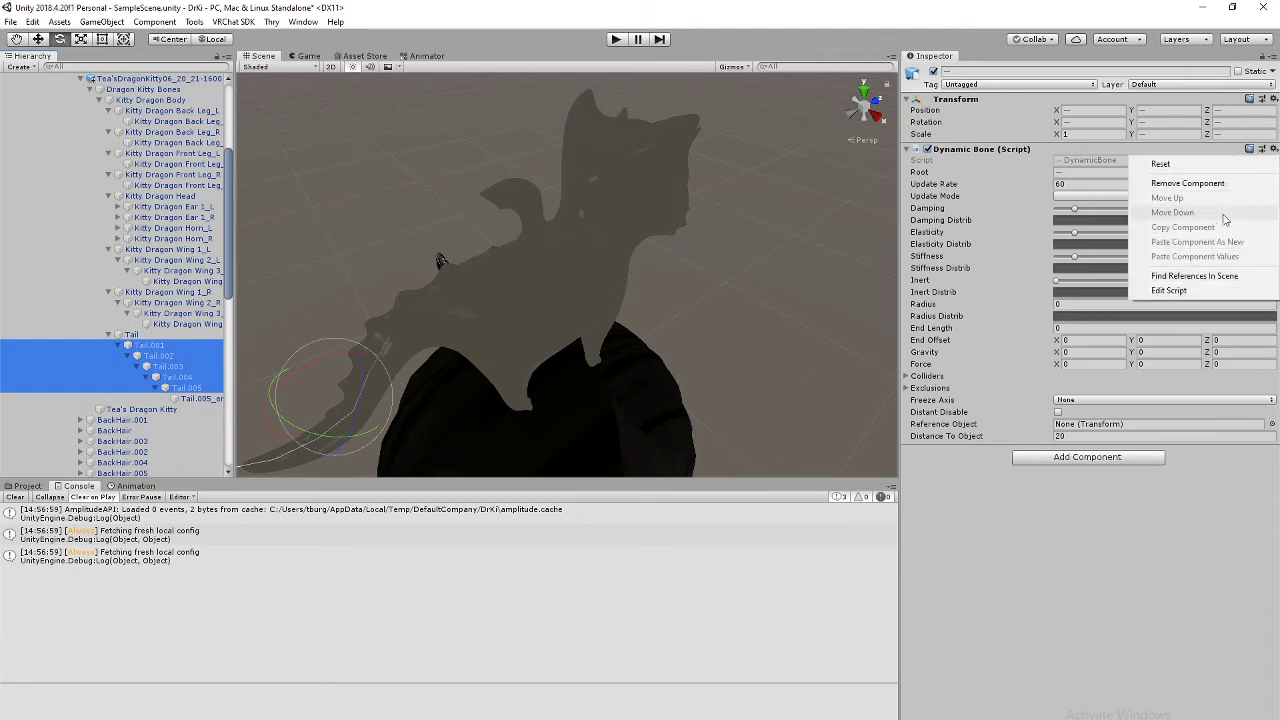
click(1215, 185)
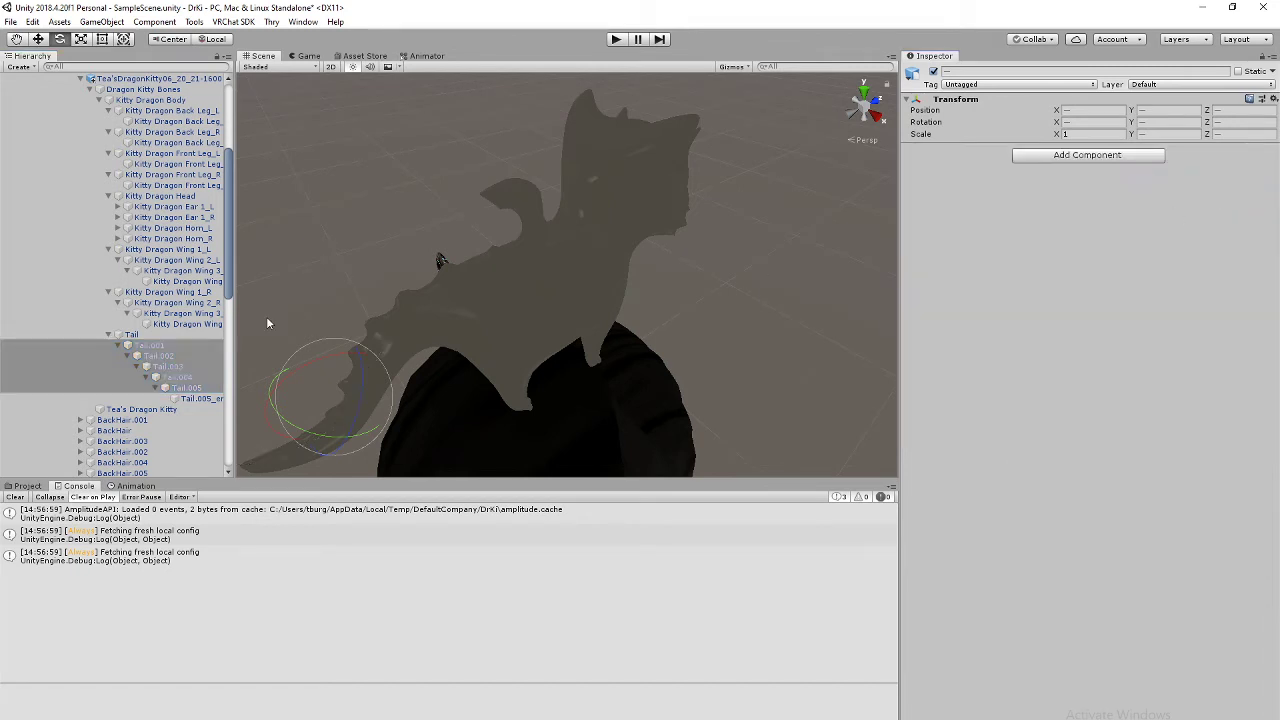
Step: Verify the child tail bones lost Dynamic Bone while the Tail bone keeps it
click(188, 389)
click(185, 367)
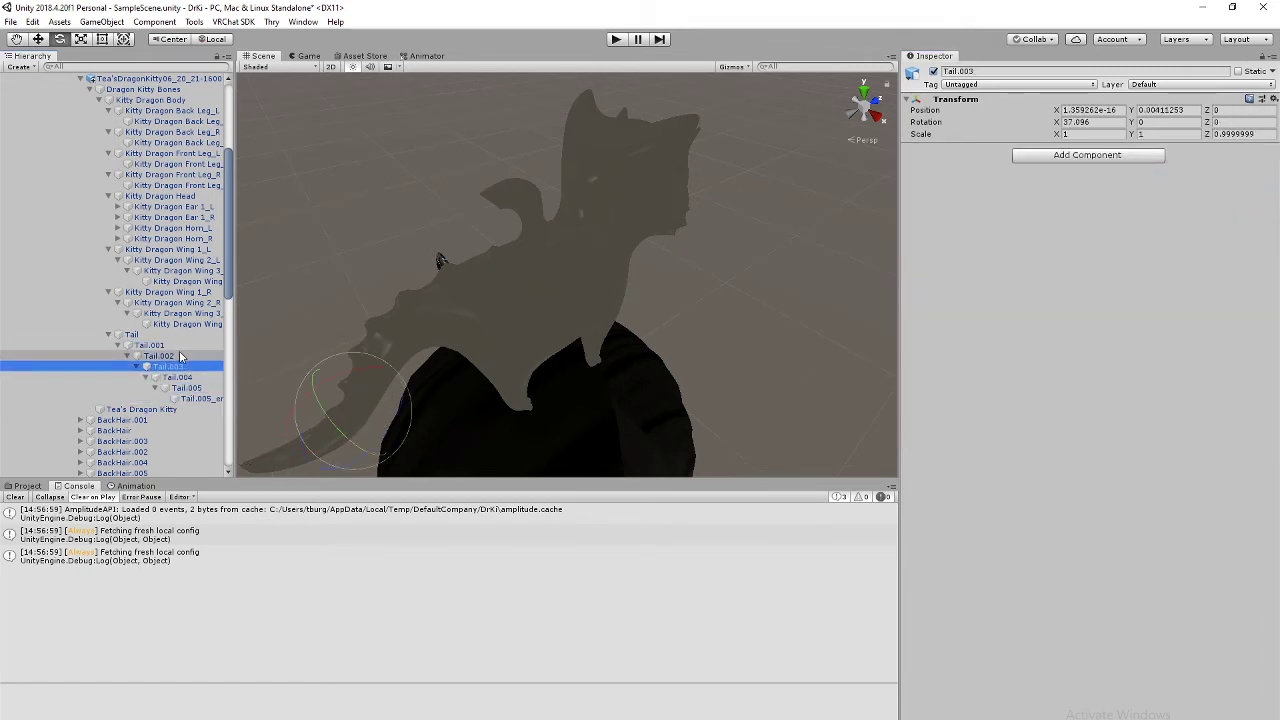
click(180, 346)
click(181, 367)
click(186, 388)
click(182, 347)
click(175, 336)
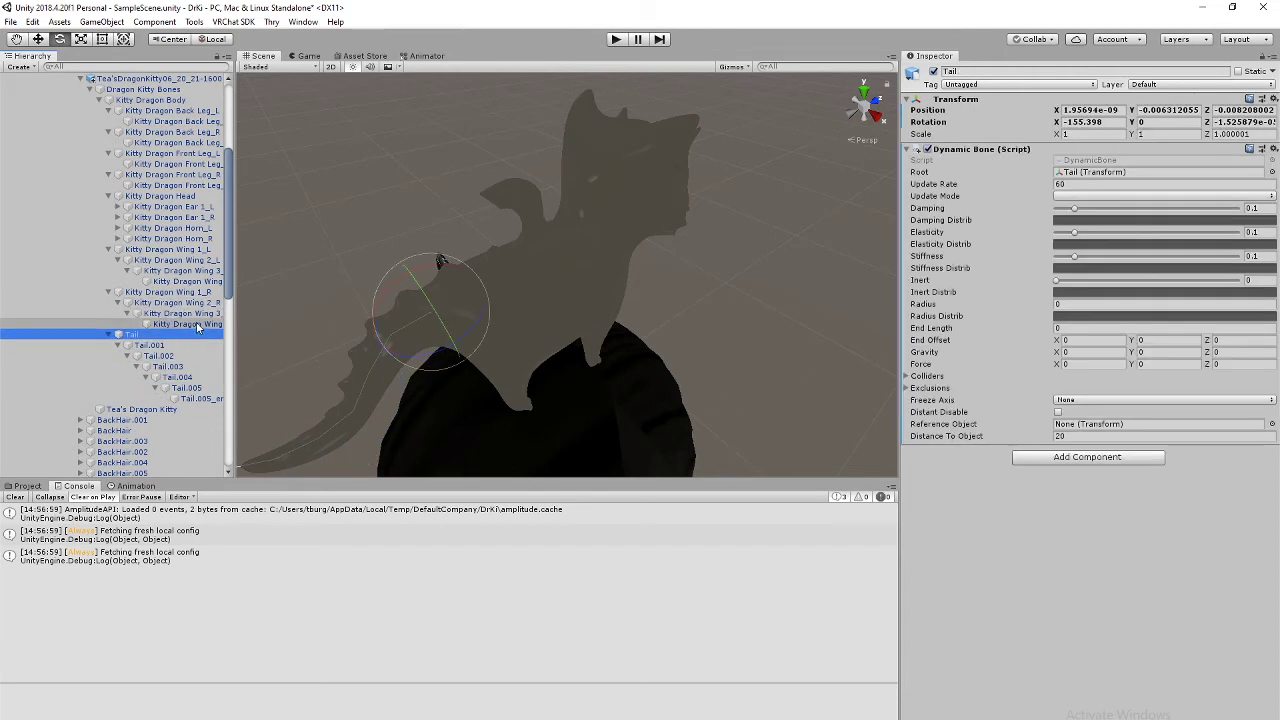
Step: Remove Dynamic Bone from the right wing's child bones, Wing 2_R through 3_R_end
click(187, 323)
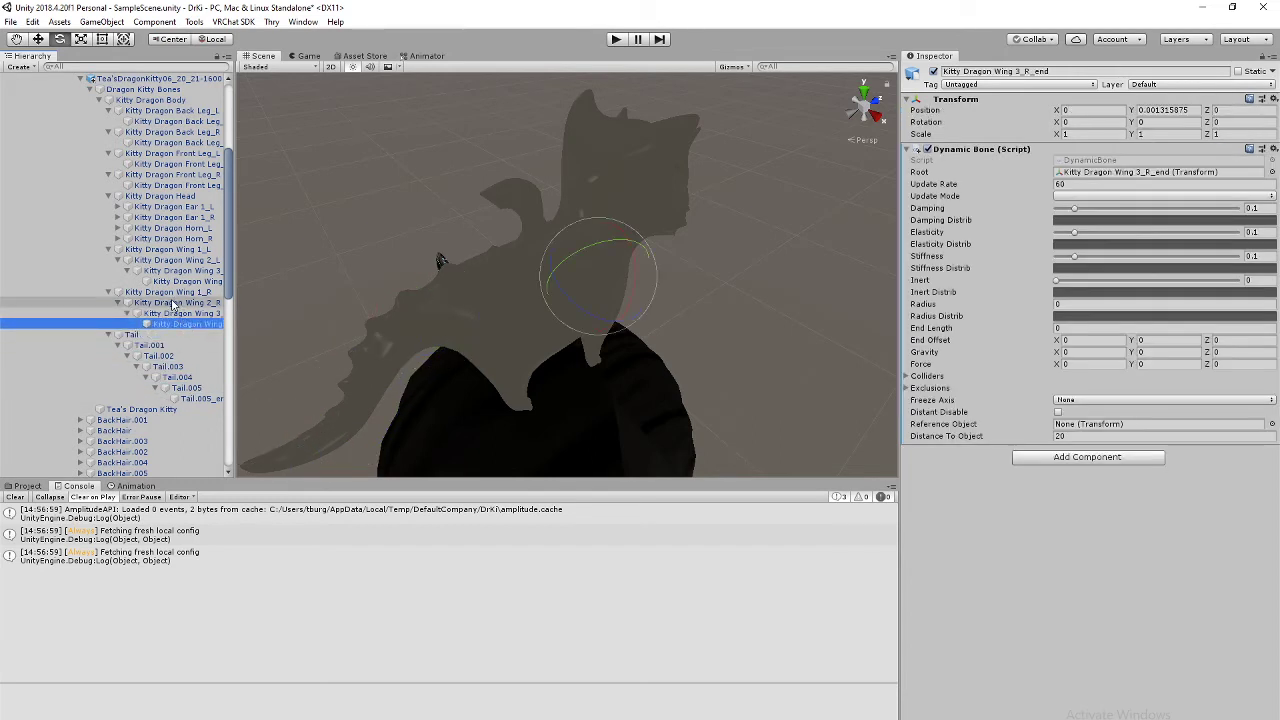
shift+click(173, 303)
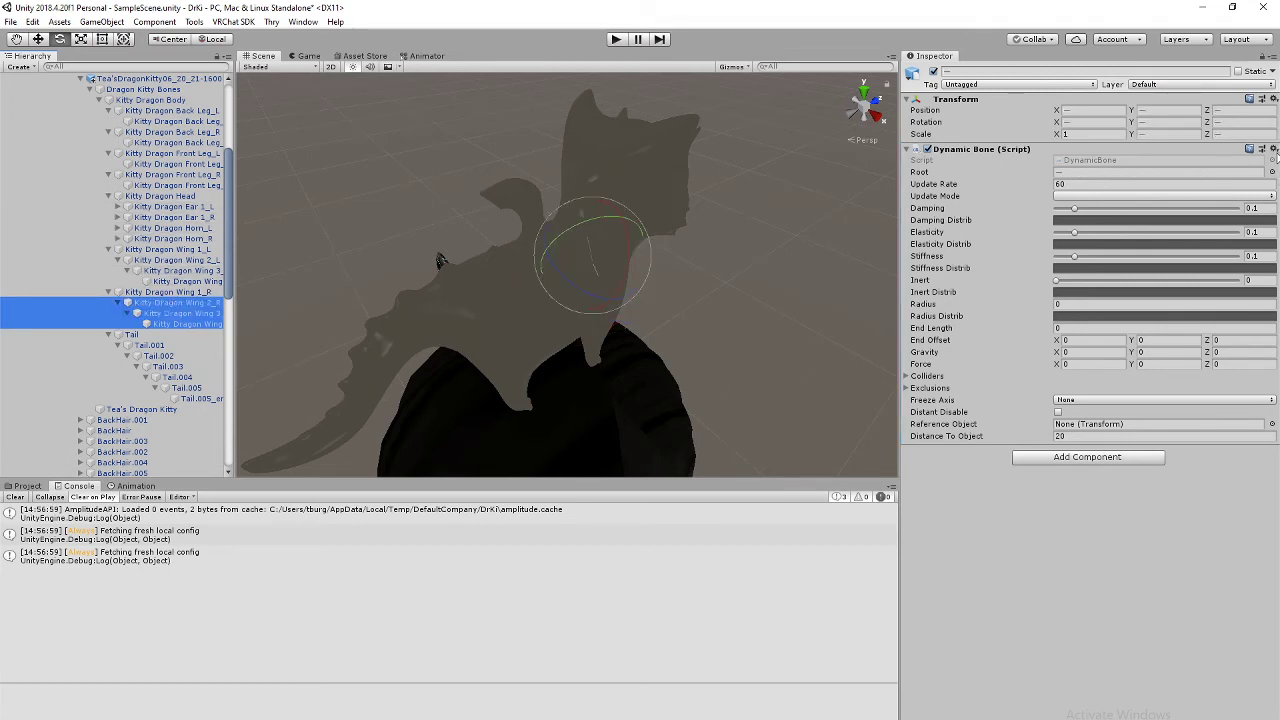
click(1274, 149)
click(1212, 182)
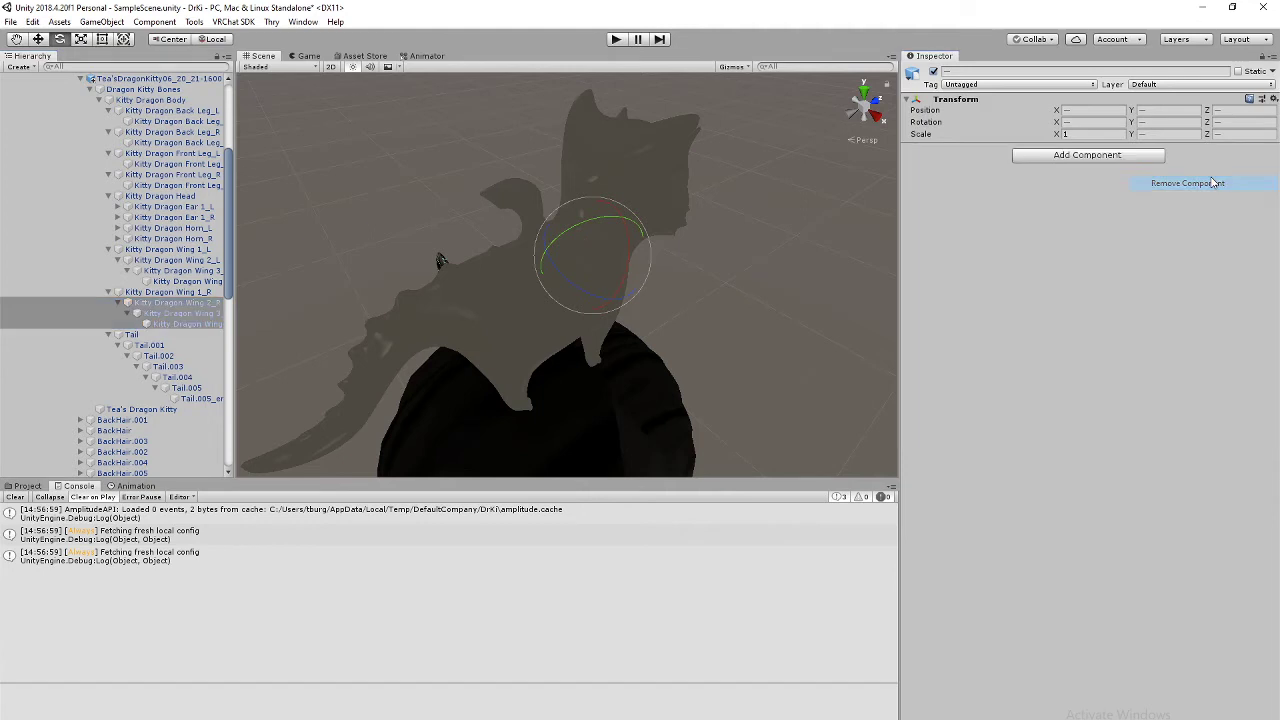
Step: Remove Dynamic Bone from the left wing's child bones, Wing 2_L through 3_L_end
click(180, 281)
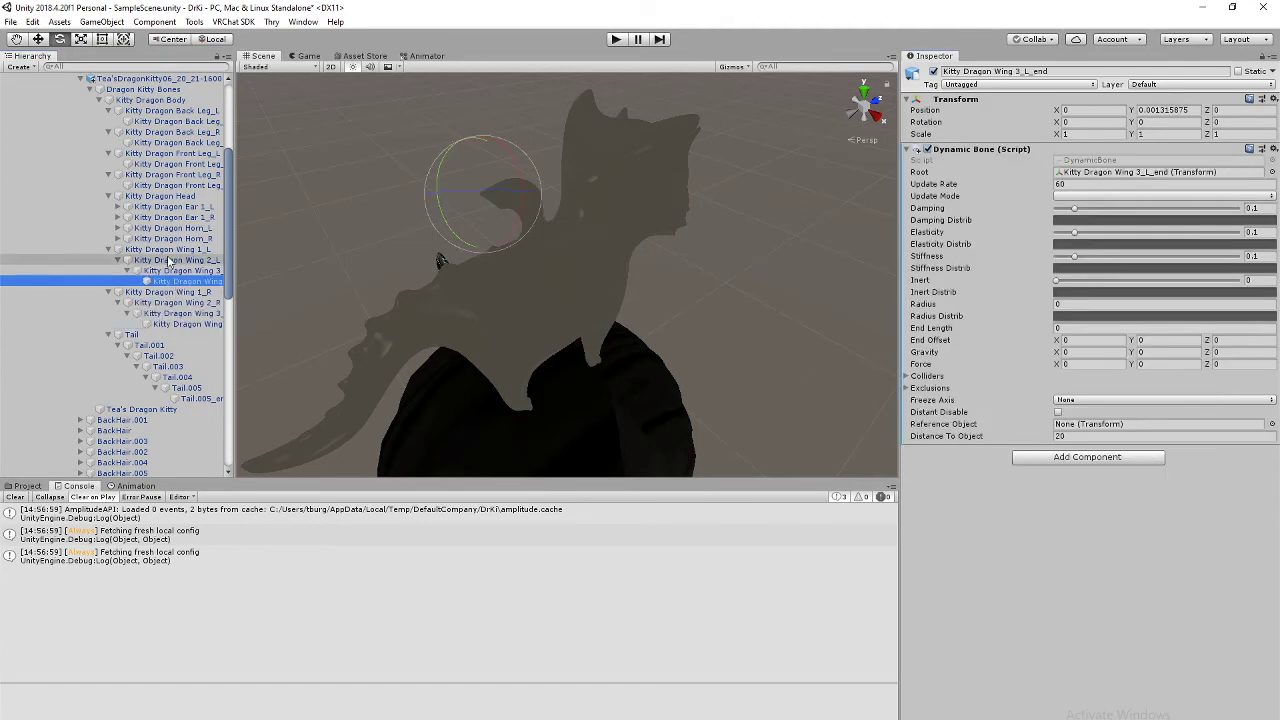
shift+click(170, 261)
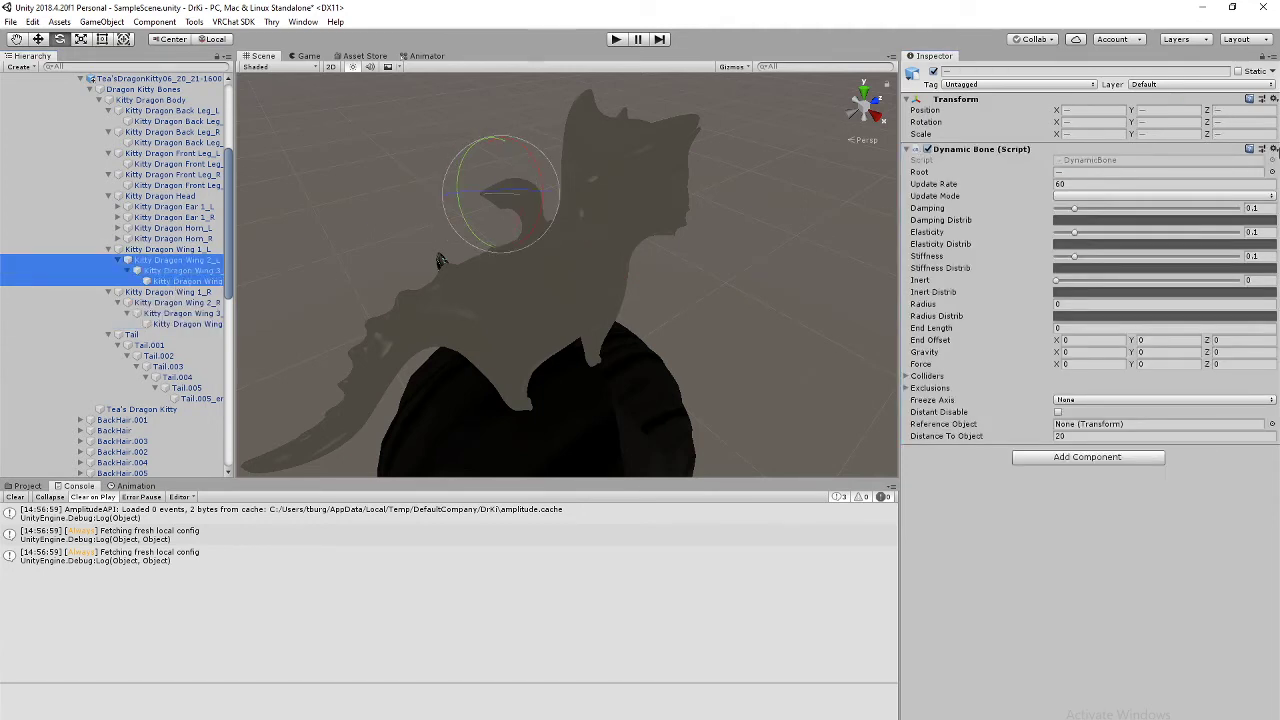
click(1274, 149)
click(1212, 183)
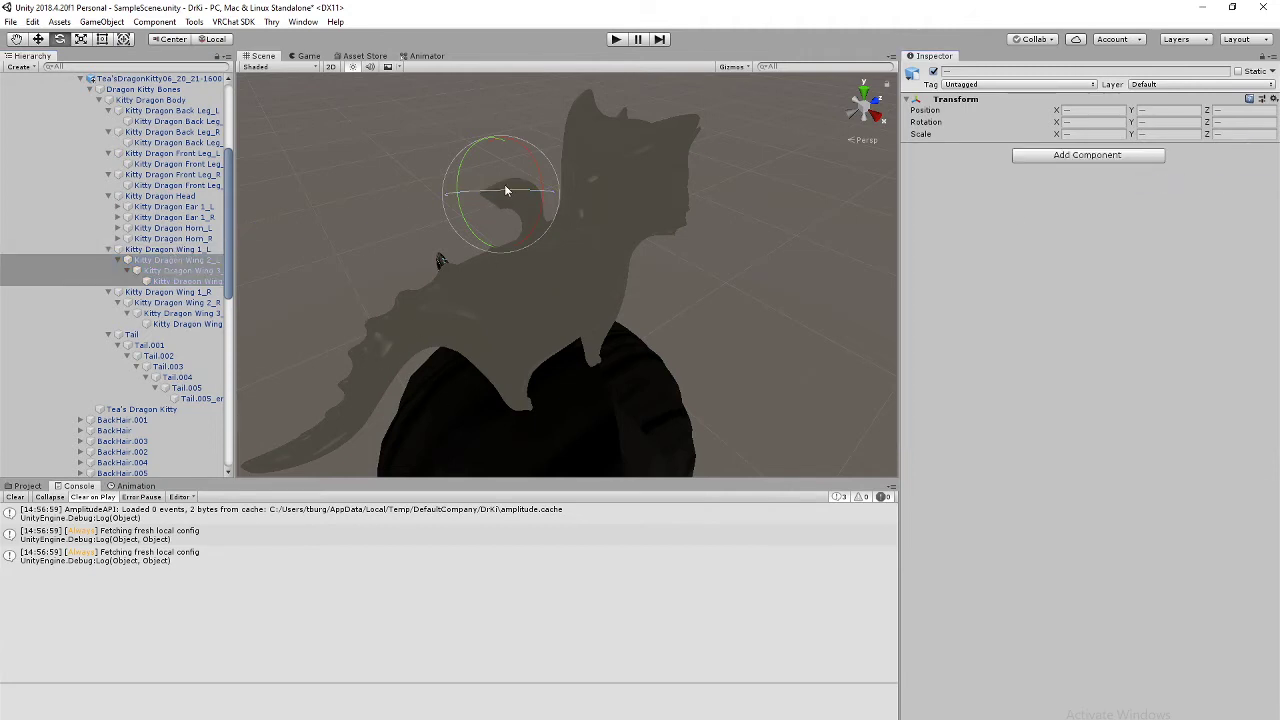
Step: Move from a front view to an overhead side view of the kitty, then enter Play mode
click(876, 110)
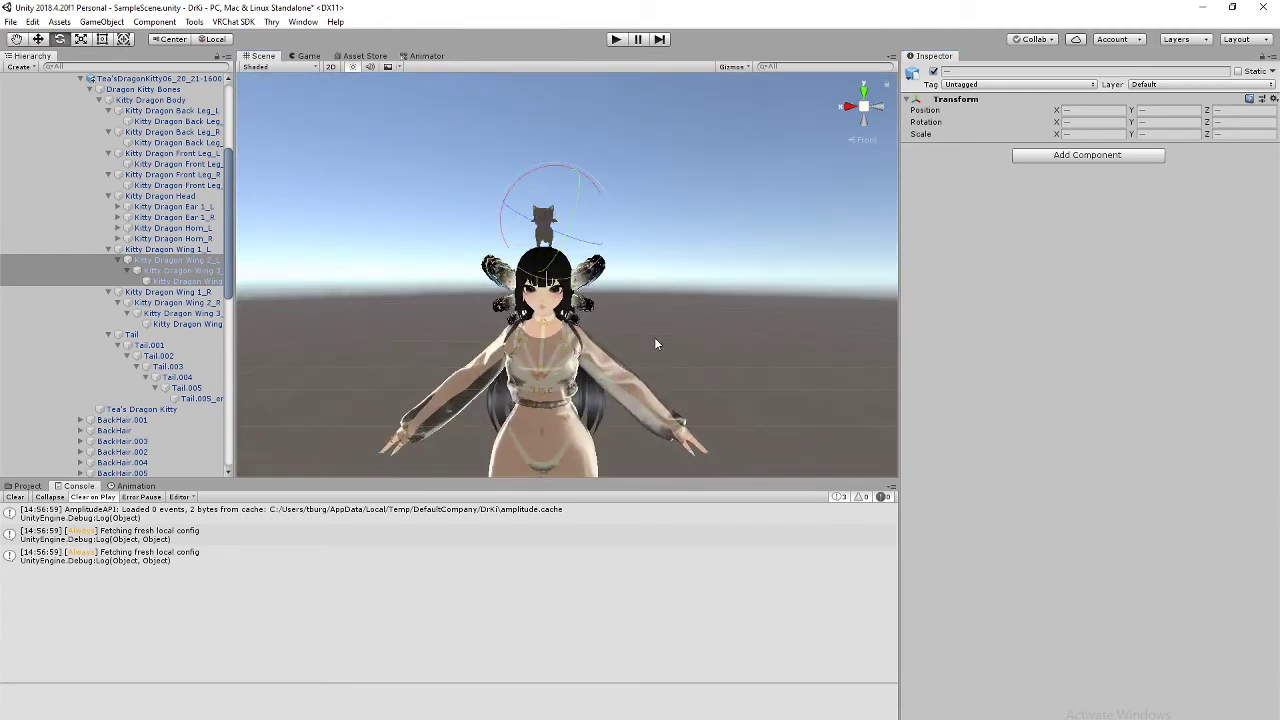
scroll(654, 336, up, 8)
scroll(654, 334, down, 1)
middle_drag(563, 220, 656, 535)
right_drag(740, 125, 650, 450)
middle_drag(676, 230, 504, 588)
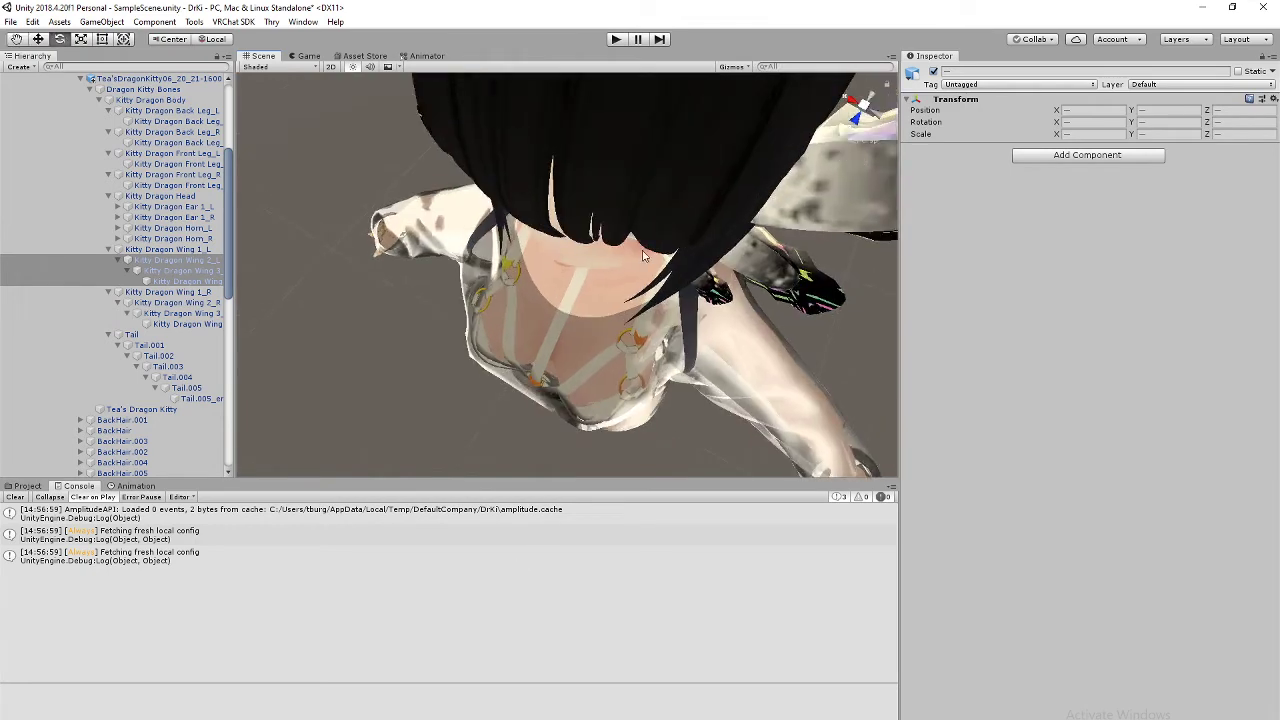
scroll(645, 258, down, 5)
alt+drag(648, 262, 545, 180)
scroll(560, 220, up, 3)
middle_drag(600, 262, 439, 326)
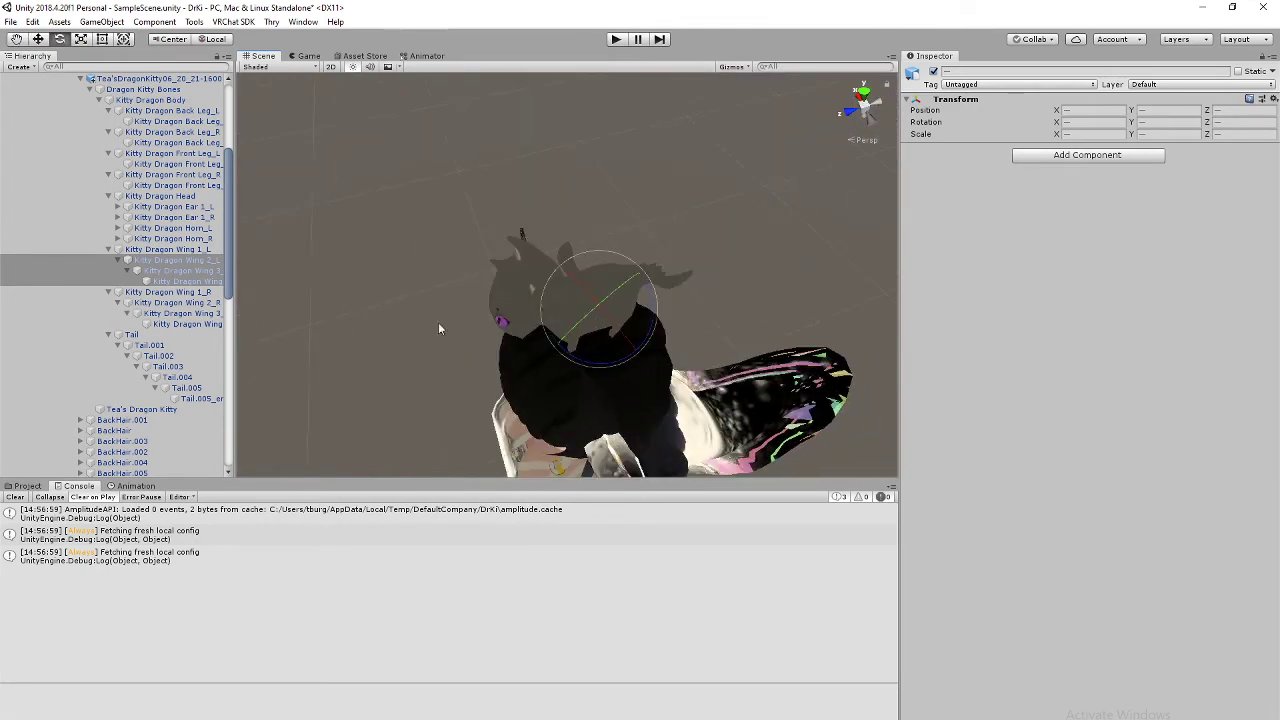
click(617, 40)
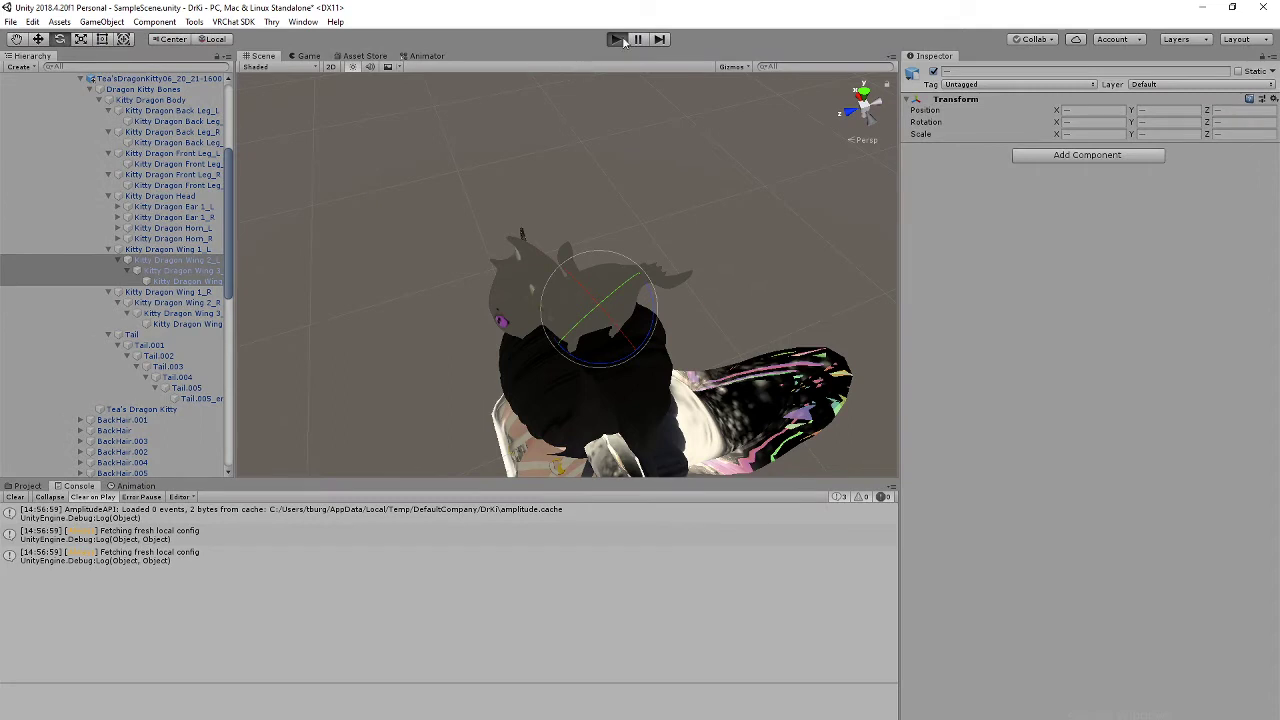
Step: Exit Play mode, select the kitty animation clip in Assets, and enable Loop Time
click(617, 40)
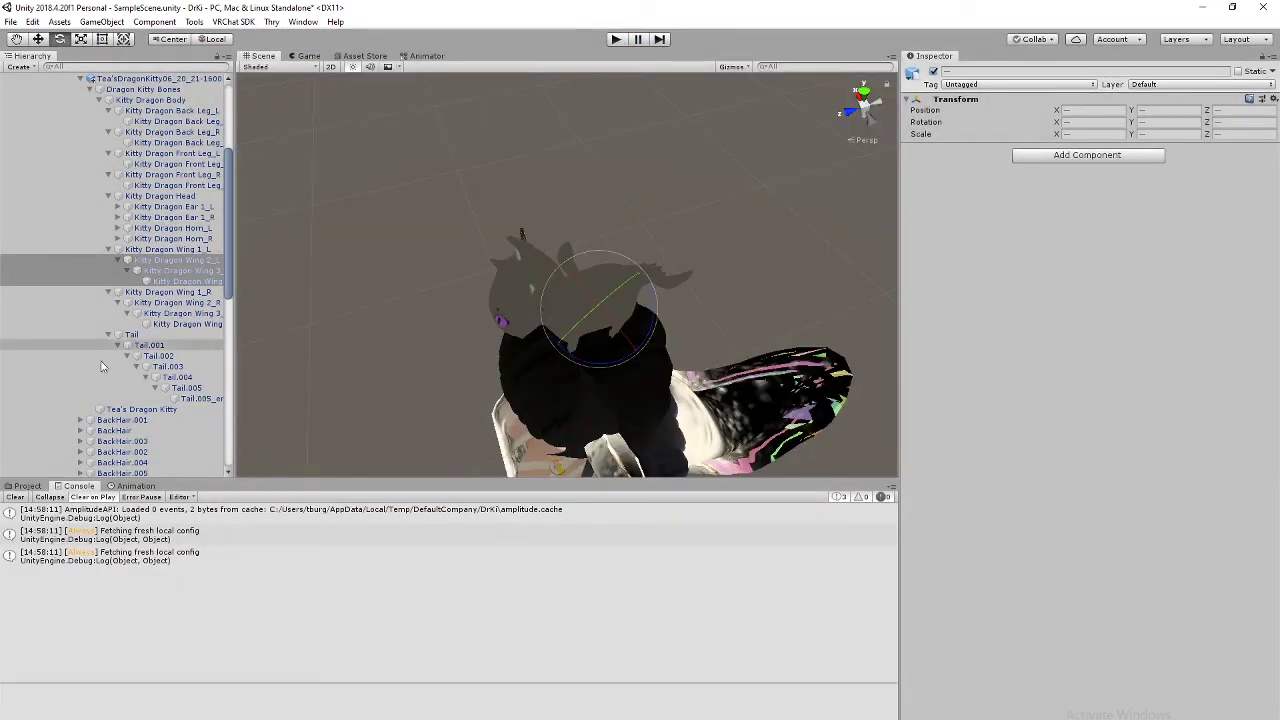
click(25, 486)
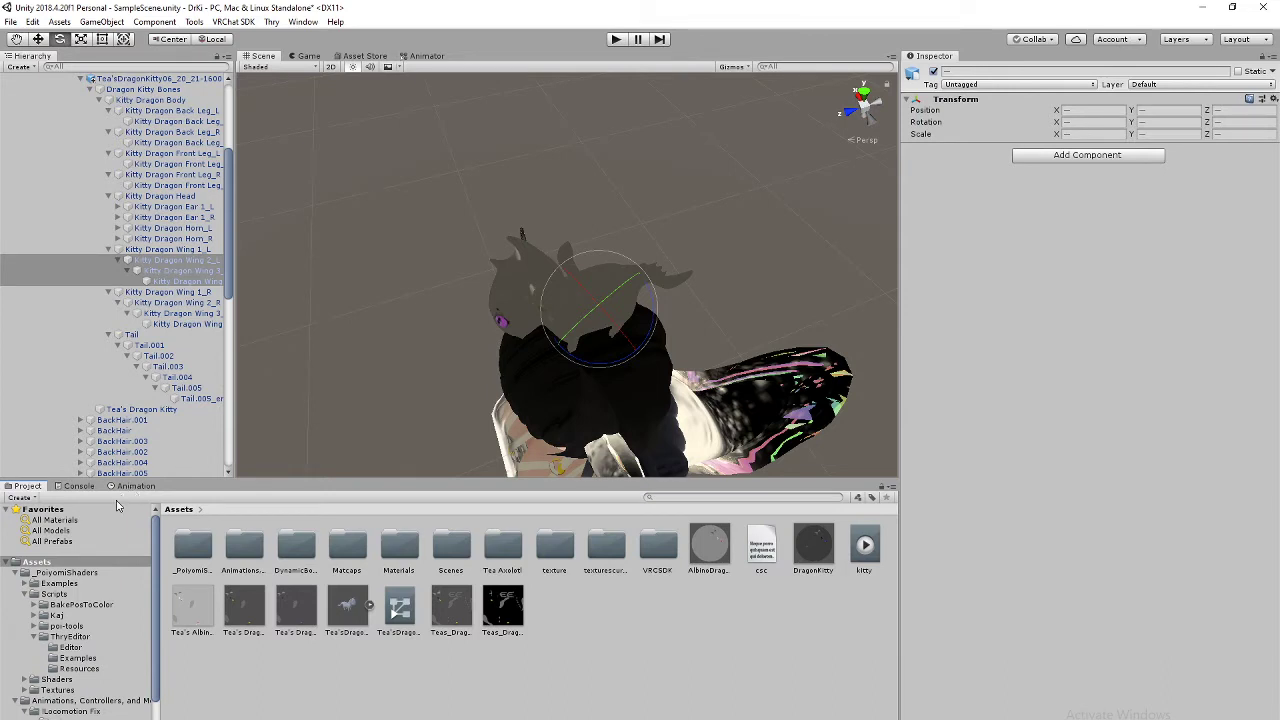
click(866, 548)
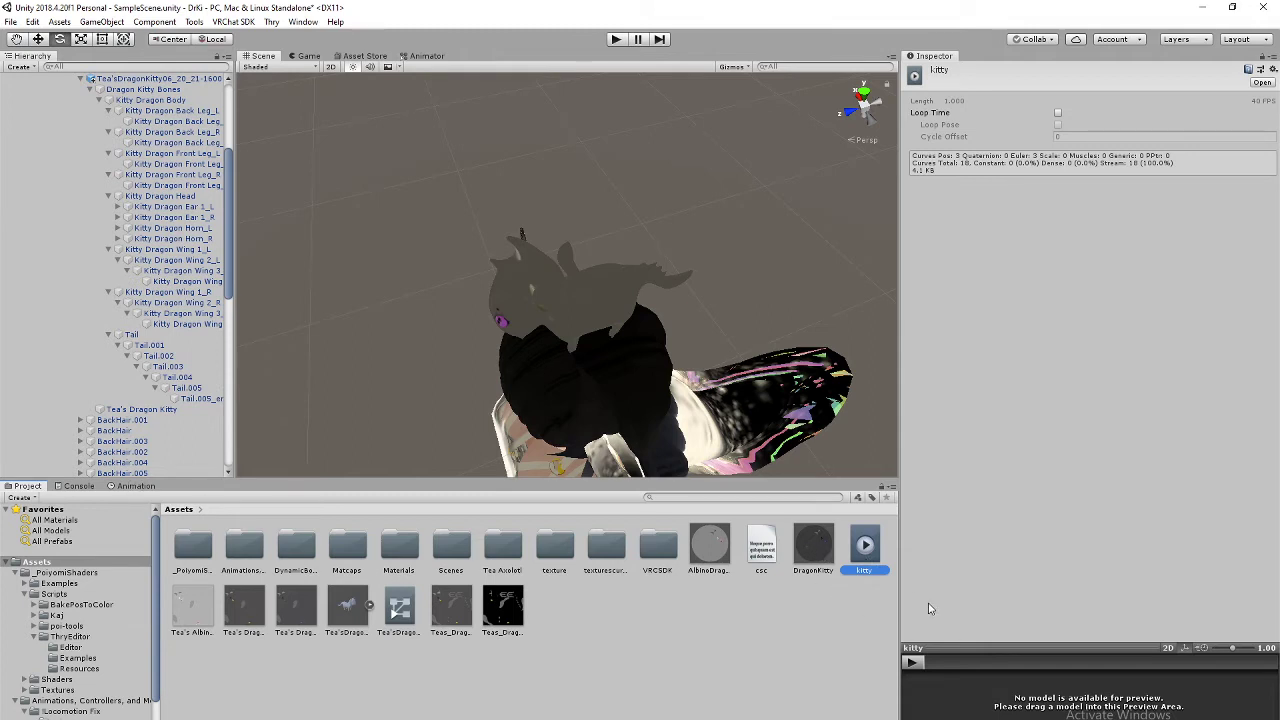
right_click(868, 550)
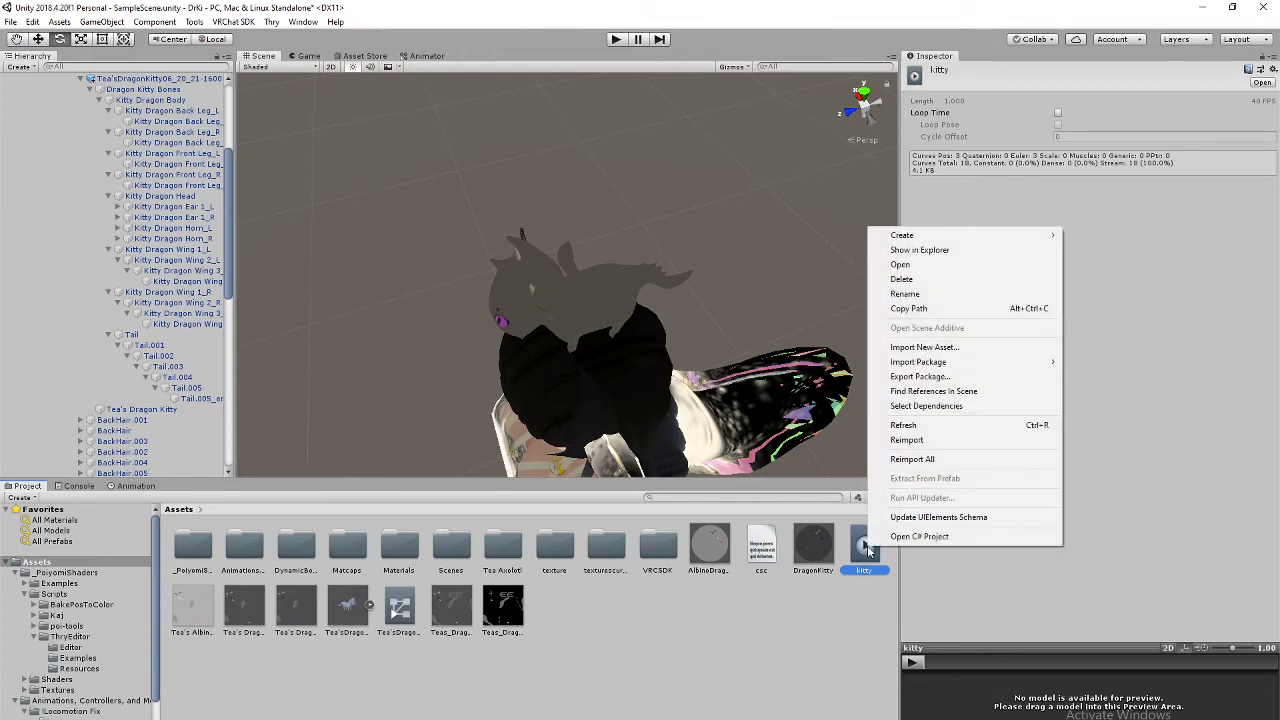
click(1058, 265)
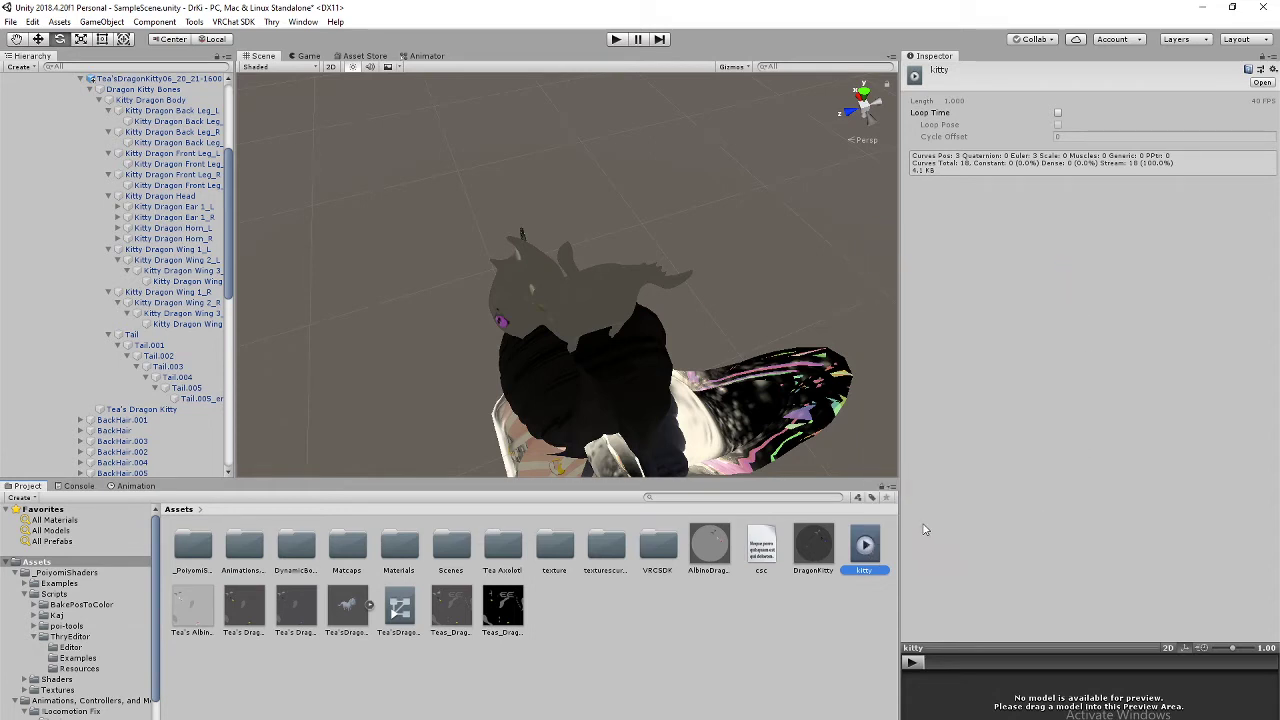
right_click(868, 556)
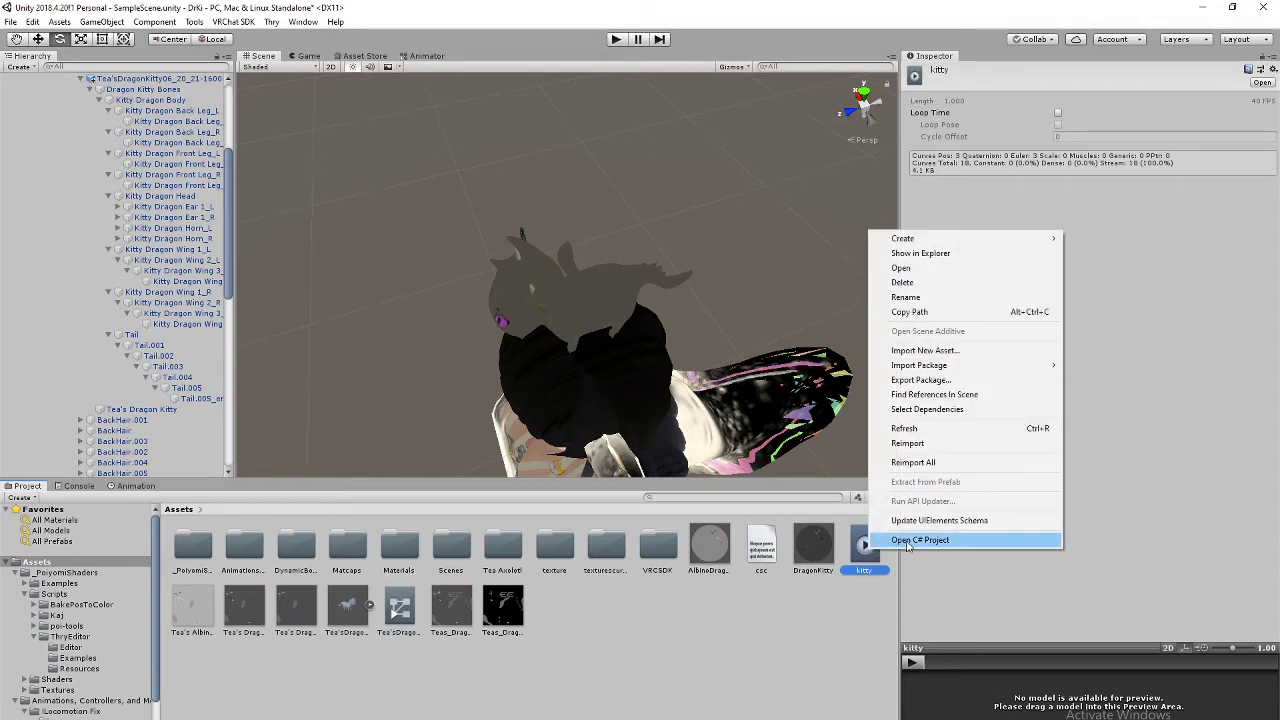
click(1177, 438)
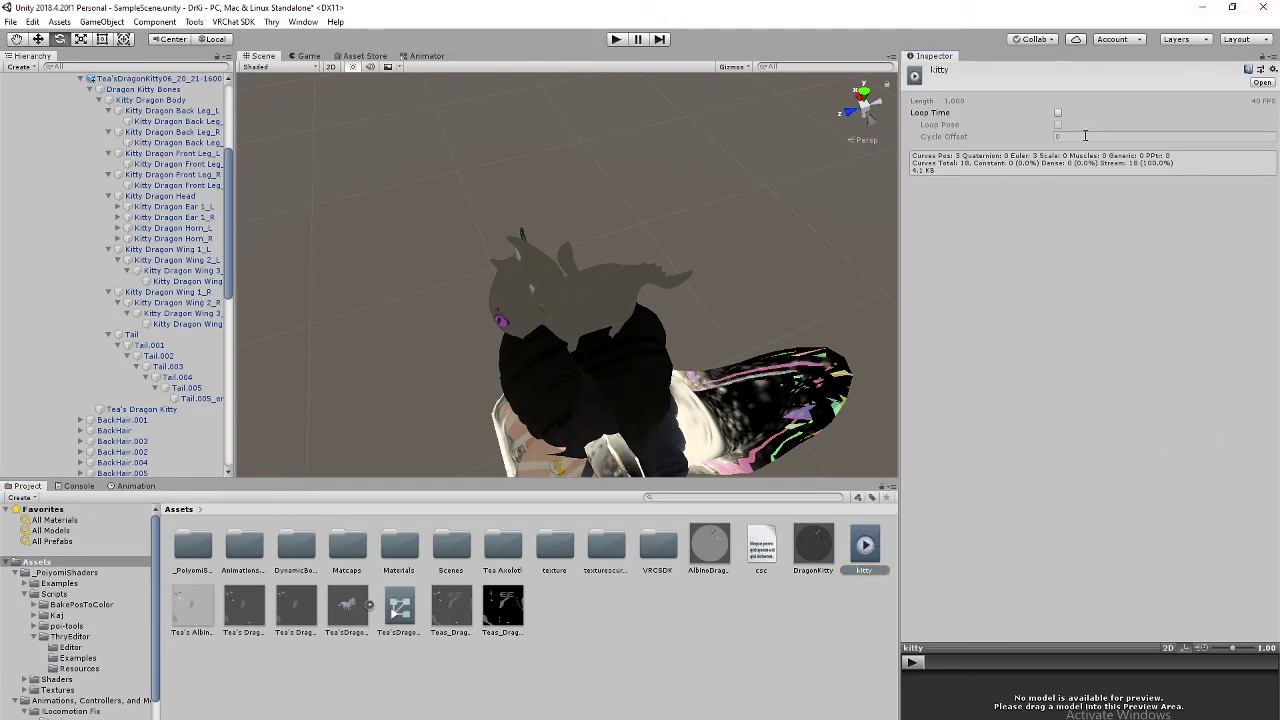
click(1058, 114)
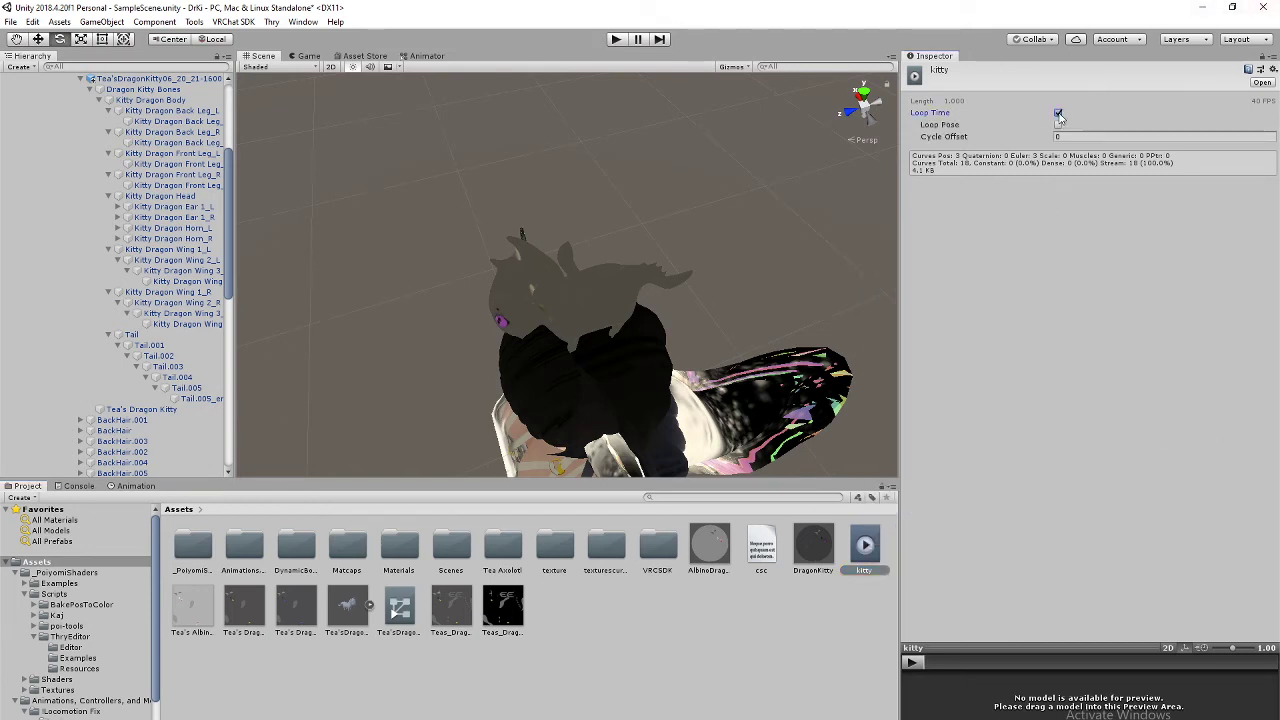
Step: Enter Play mode and orbit the Scene view around the looping kitty on the avatar's head
click(617, 39)
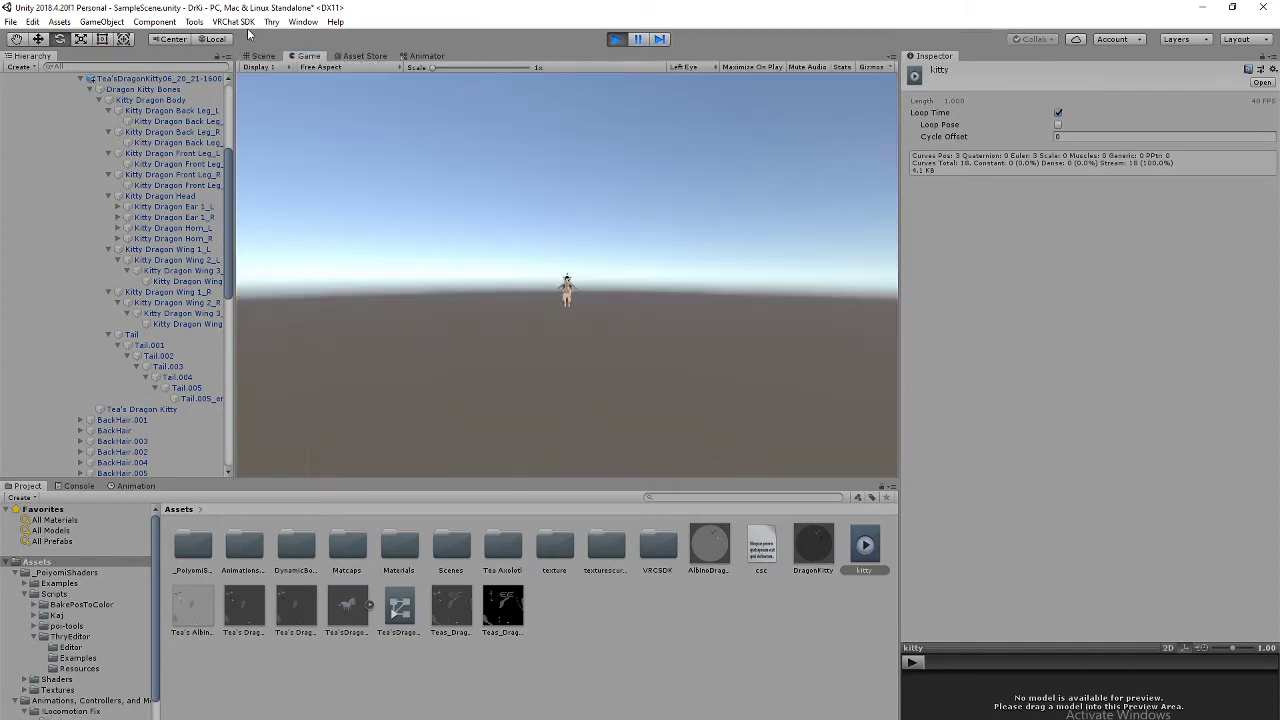
click(269, 56)
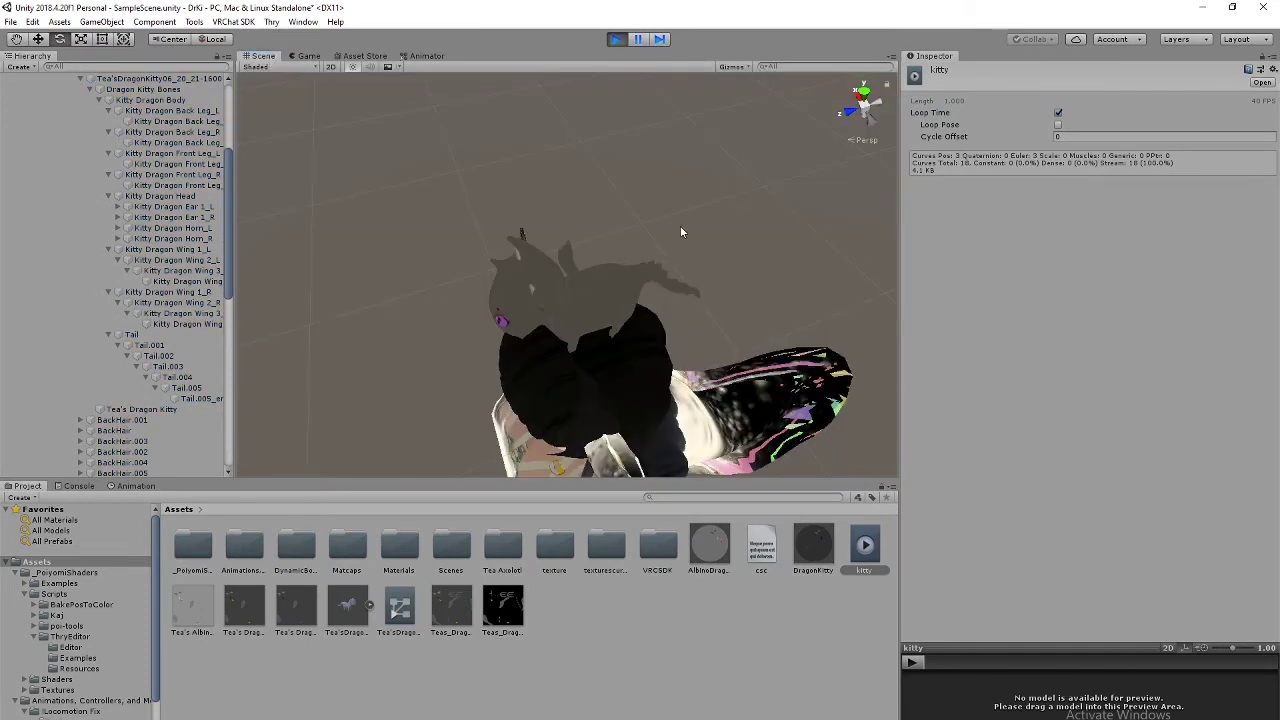
right_drag(734, 339, 792, 327)
middle_drag(793, 327, 615, 292)
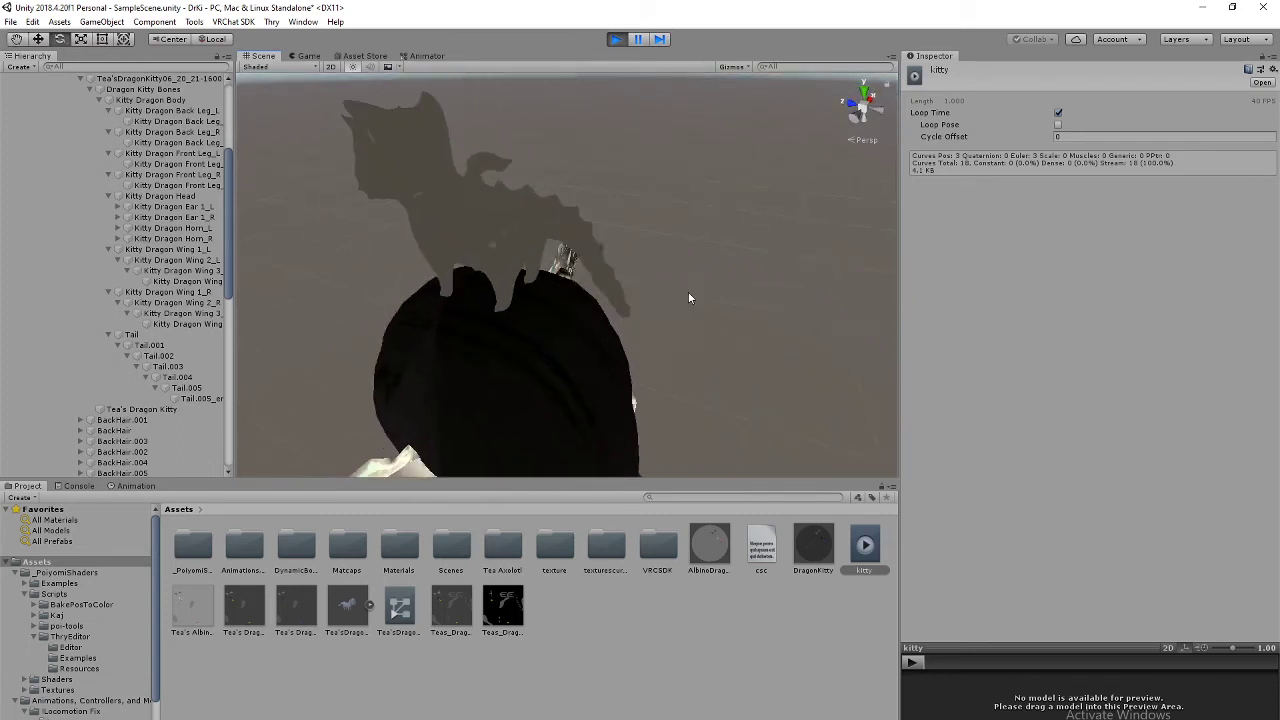
alt+drag(688, 293, 766, 294)
middle_drag(768, 296, 641, 300)
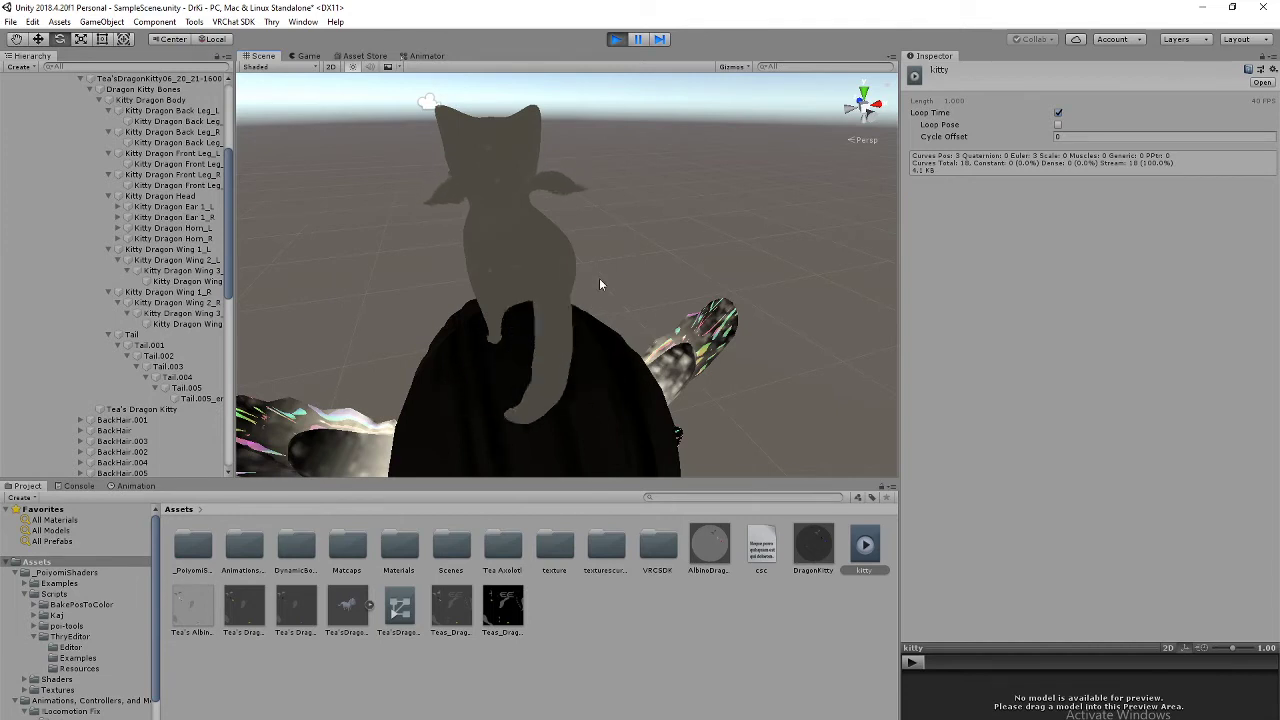
scroll(707, 177, up, 3)
scroll(660, 294, down, 3)
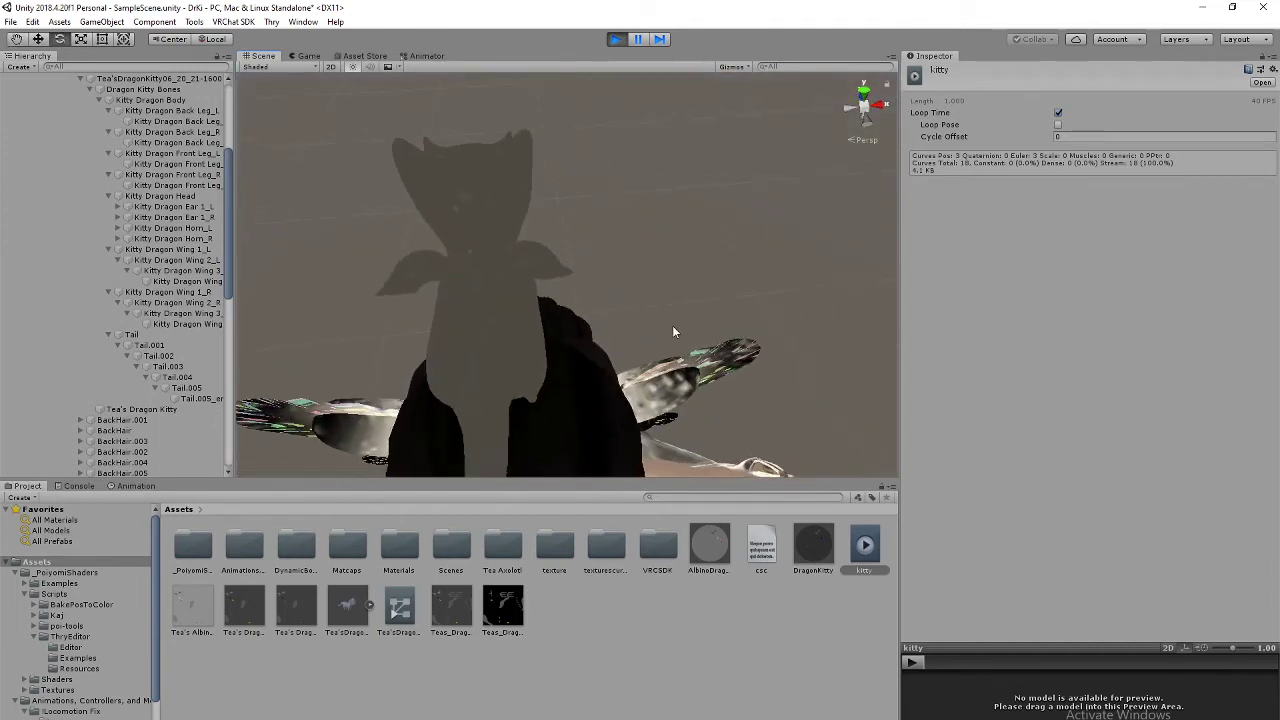
alt+drag(671, 334, 534, 291)
scroll(655, 306, down, 5)
middle_drag(850, 300, 500, 315)
right_drag(700, 345, 574, 309)
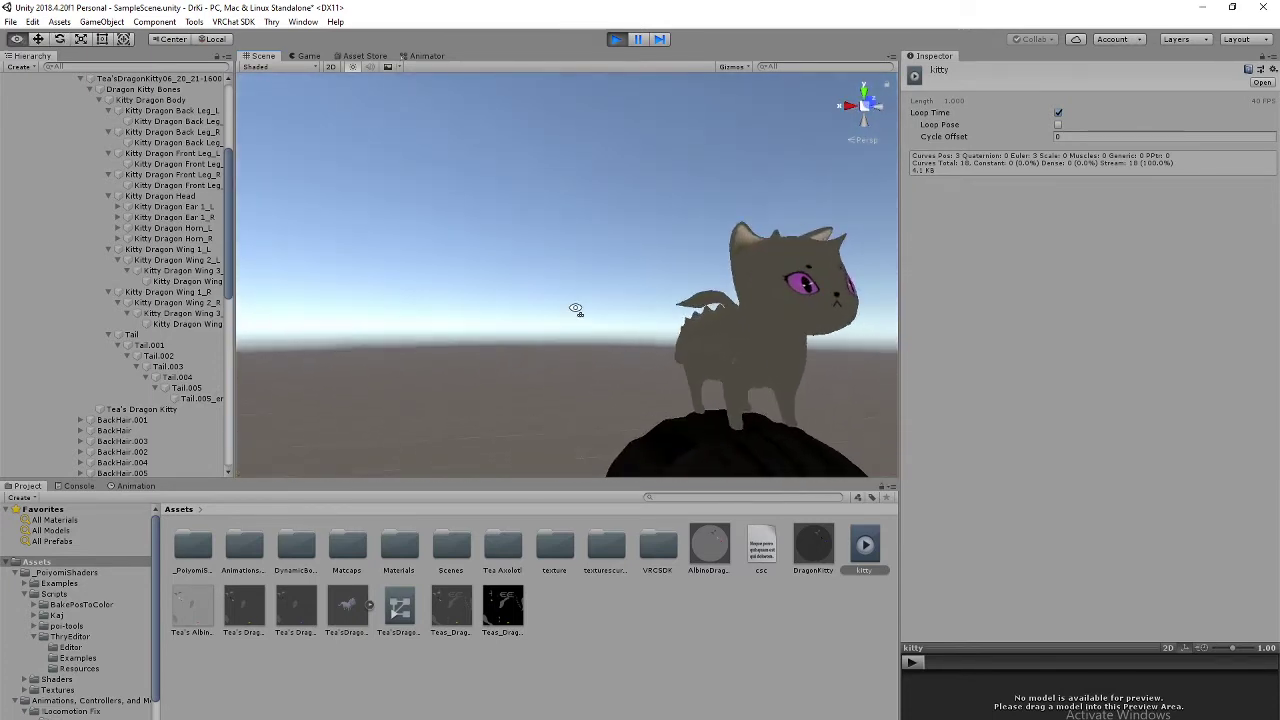
middle_drag(765, 405, 635, 371)
right_drag(715, 378, 586, 355)
middle_drag(765, 405, 666, 399)
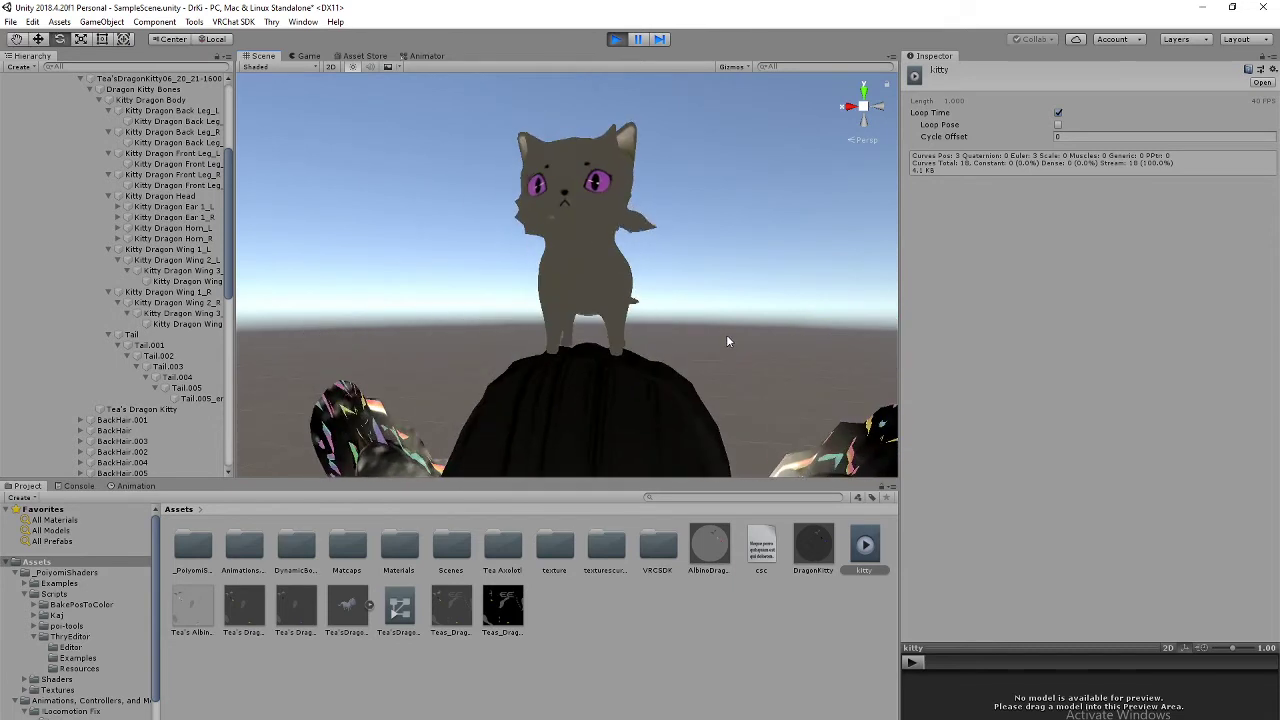
right_drag(734, 243, 728, 282)
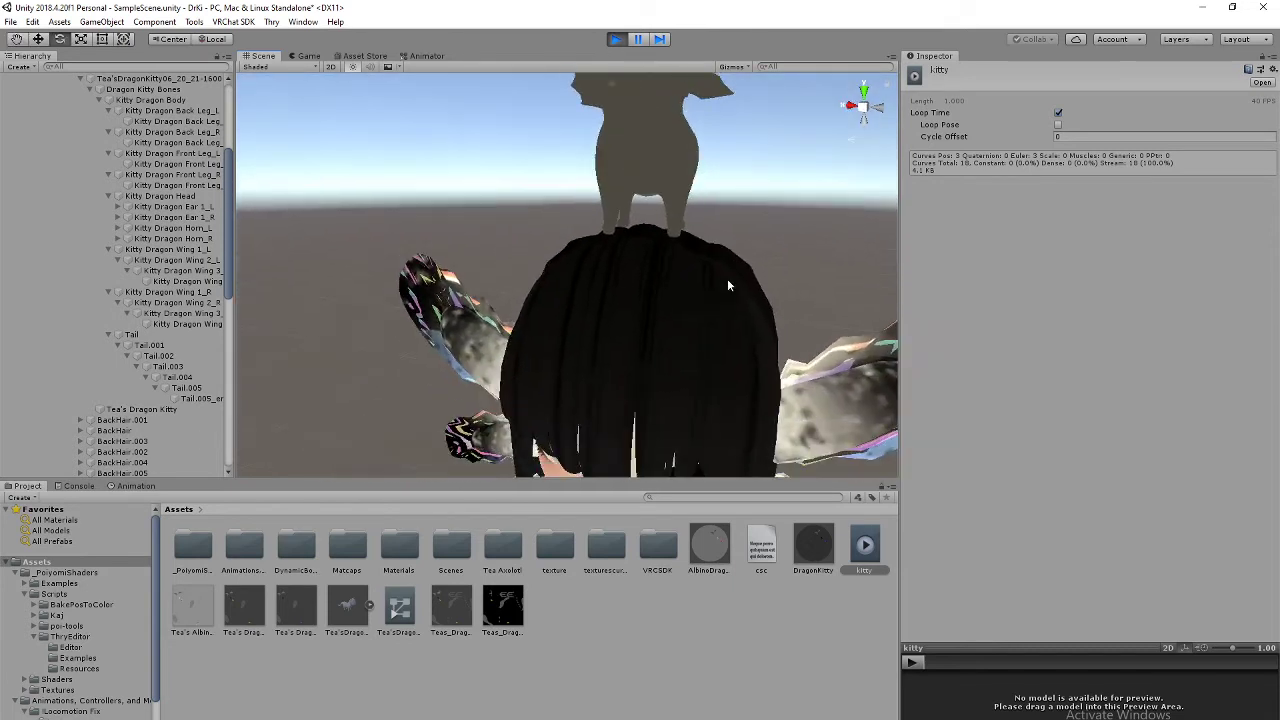
middle_drag(728, 282, 667, 322)
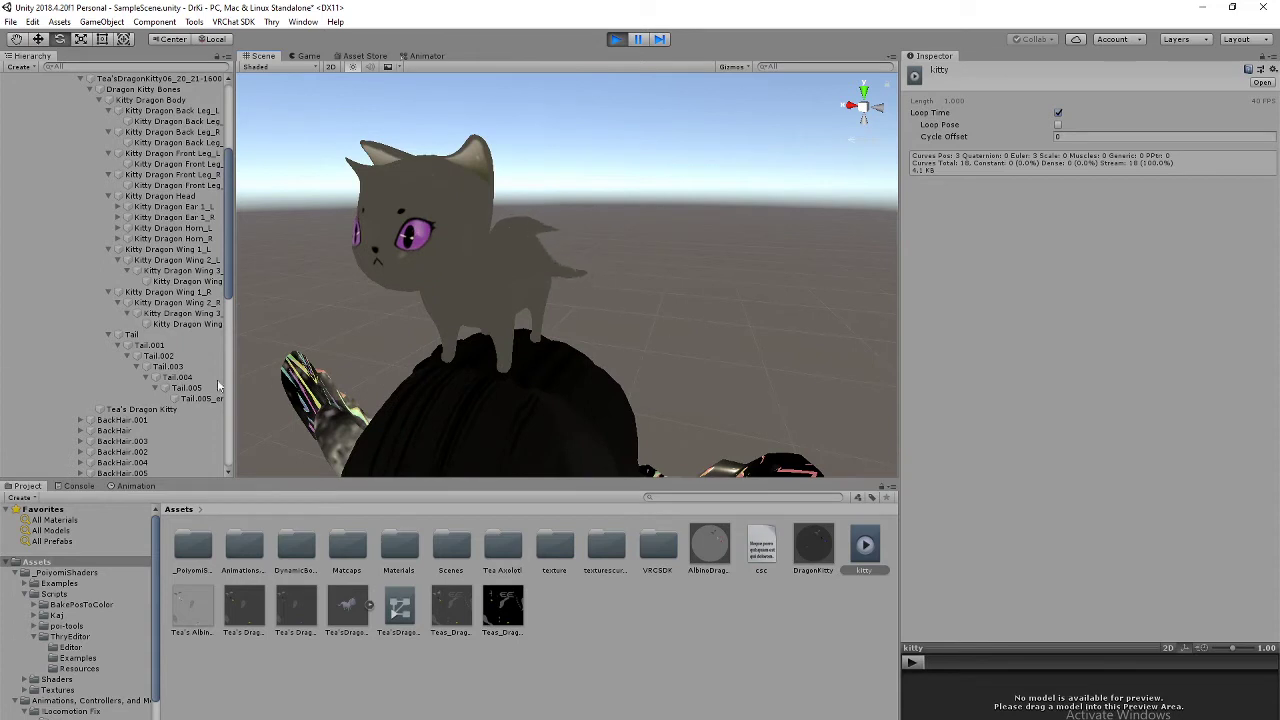
Step: Collapse the kitty's Tail, Wing, Head and Leg bone foldouts, then stop Play mode
click(108, 334)
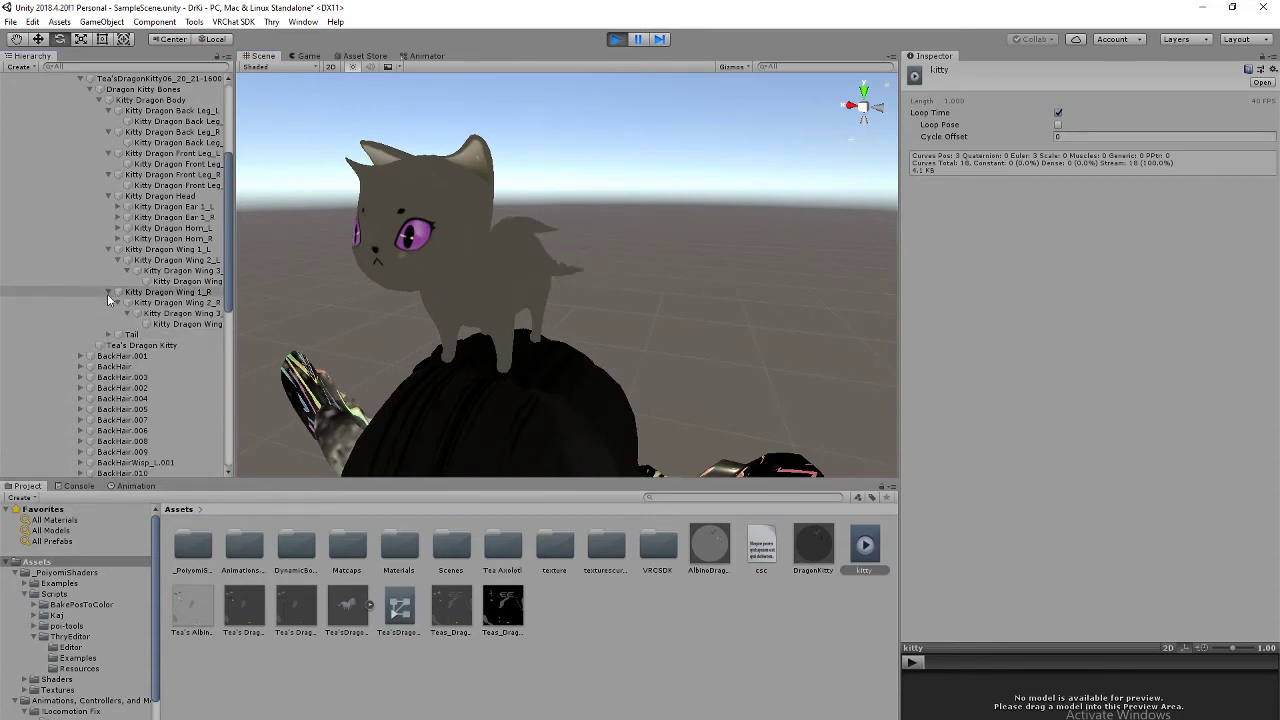
click(108, 291)
click(108, 249)
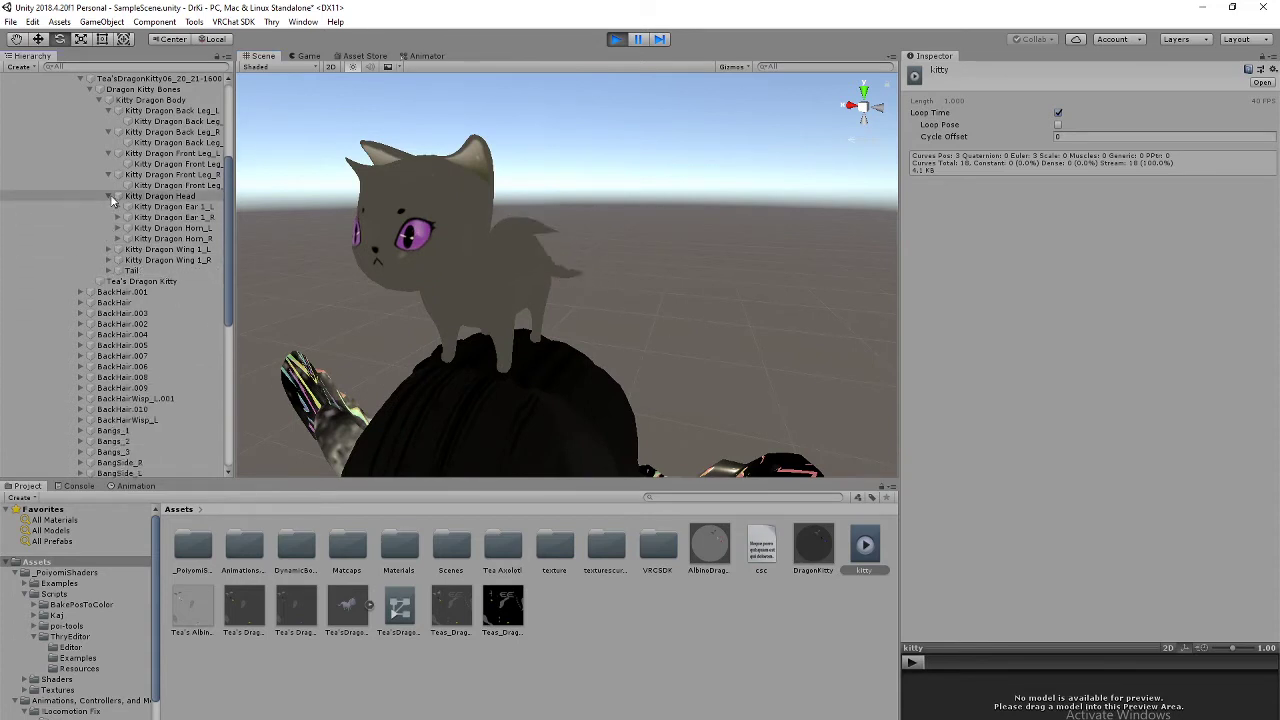
click(108, 196)
click(108, 174)
click(108, 153)
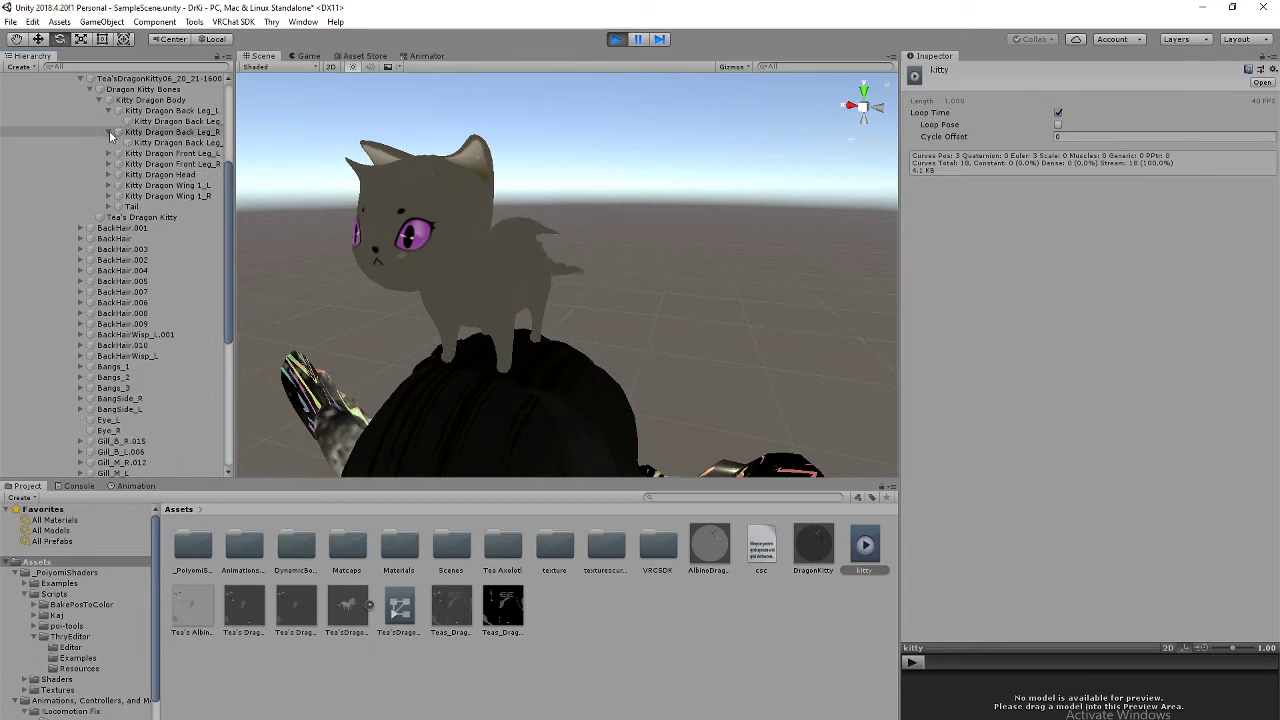
click(108, 131)
click(108, 110)
scroll(110, 150, up, 5)
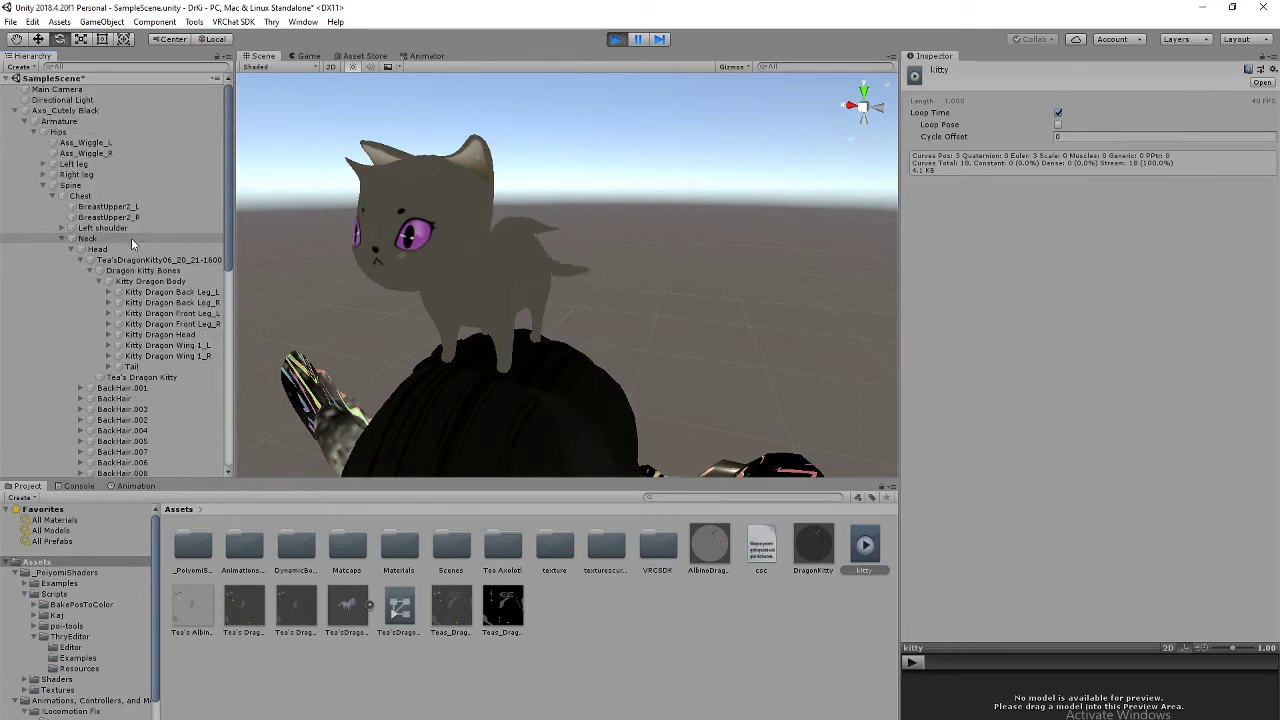
click(617, 38)
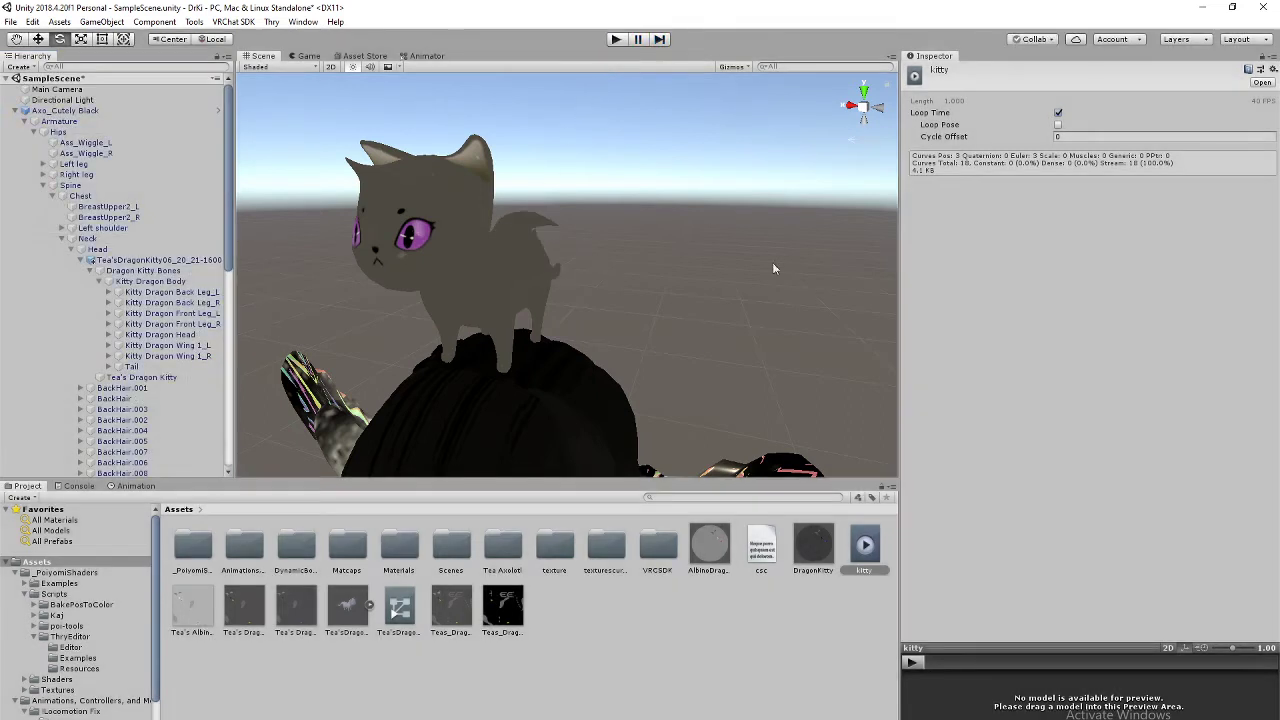
Step: Frame the avatar from the front, select the dragon kitty and duplicate it with Ctrl+D
click(850, 107)
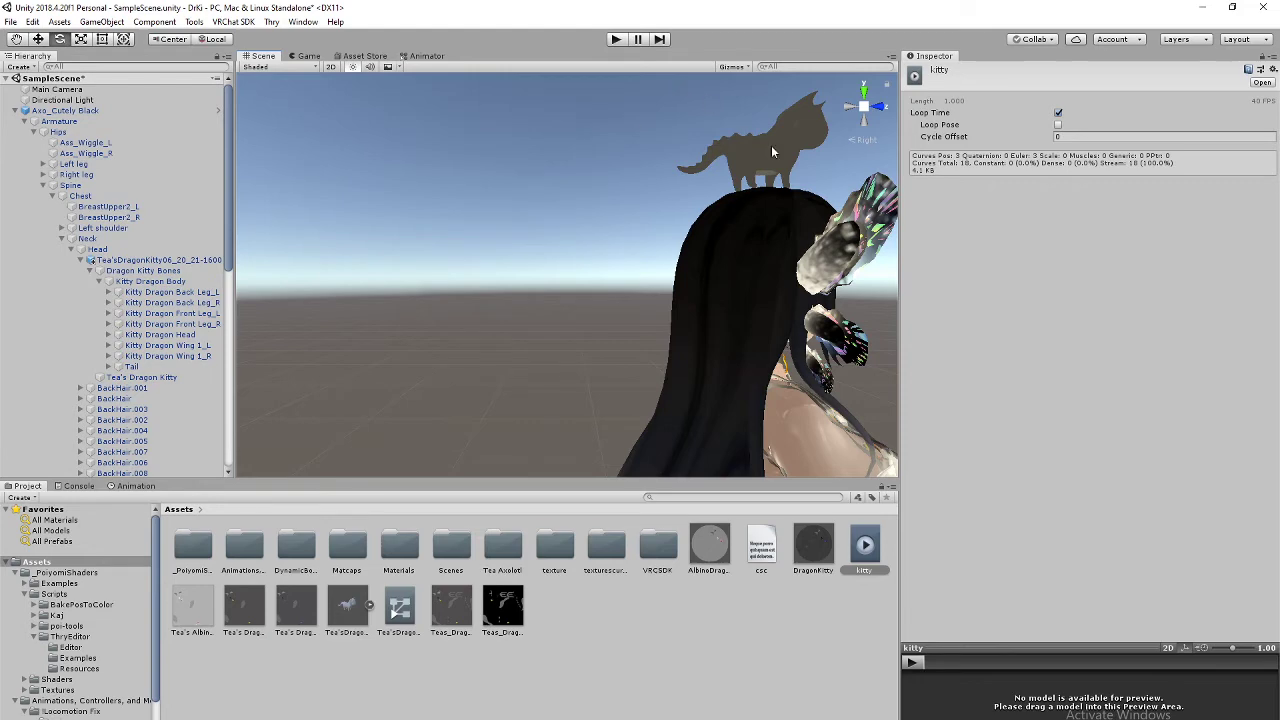
click(772, 150)
middle_drag(581, 251, 474, 266)
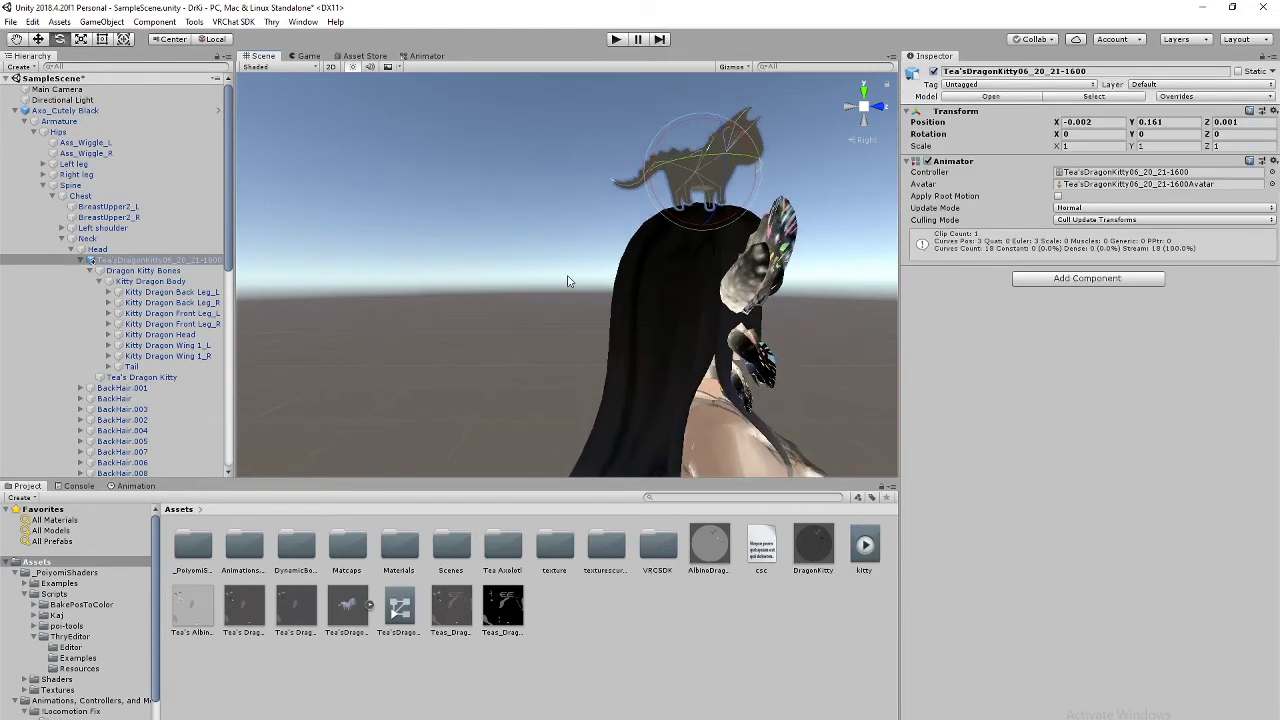
click(880, 106)
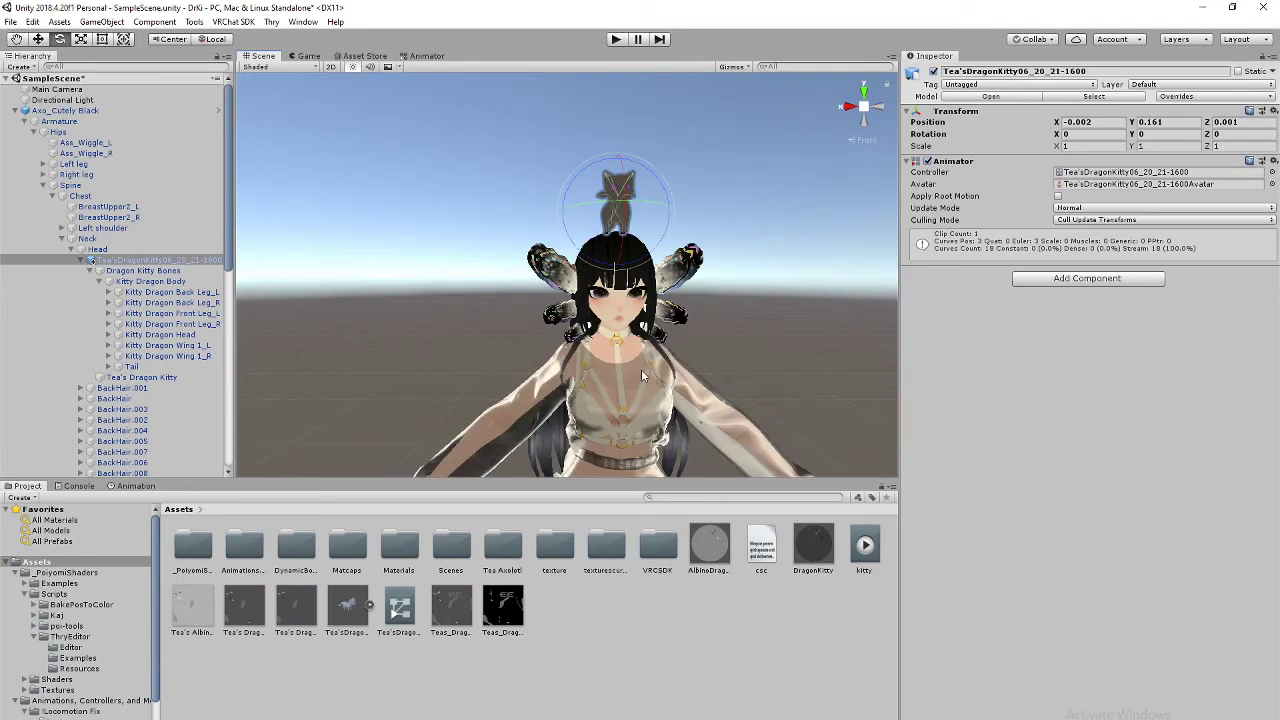
middle_drag(608, 391, 594, 319)
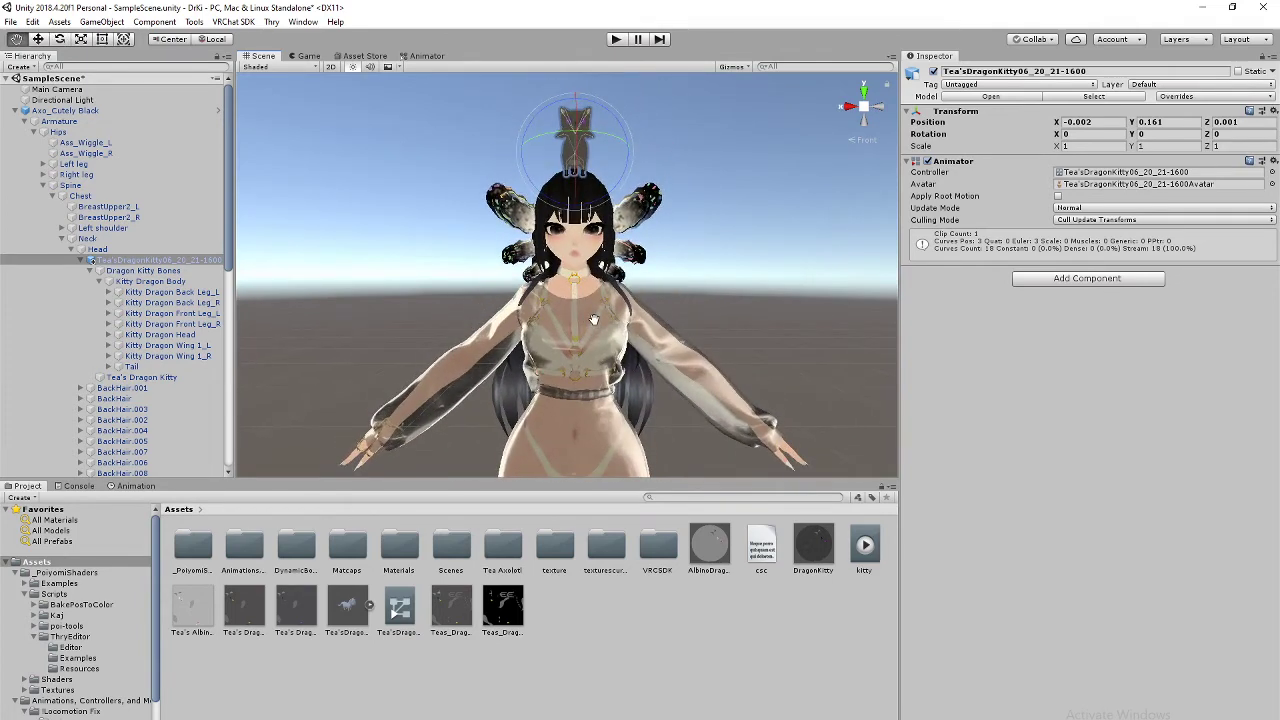
scroll(615, 335, up, 3)
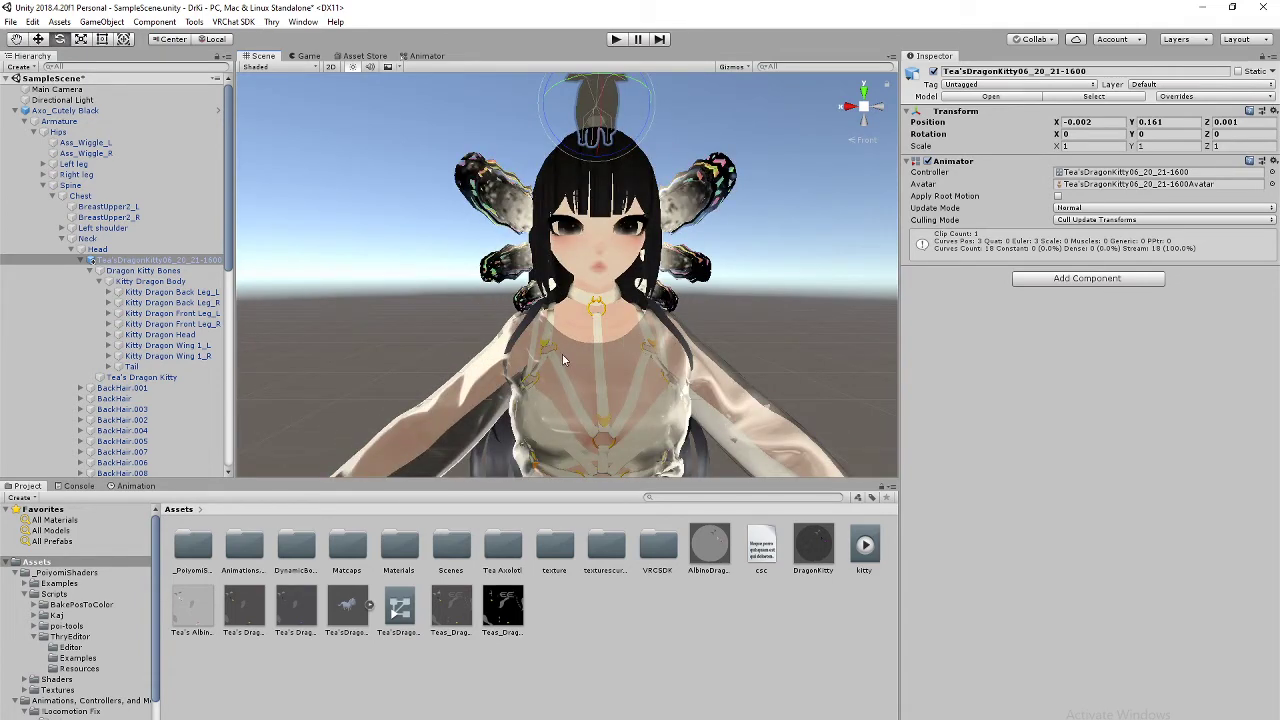
scroll(624, 334, down, 5)
scroll(184, 293, down, 3)
scroll(184, 293, down, 10)
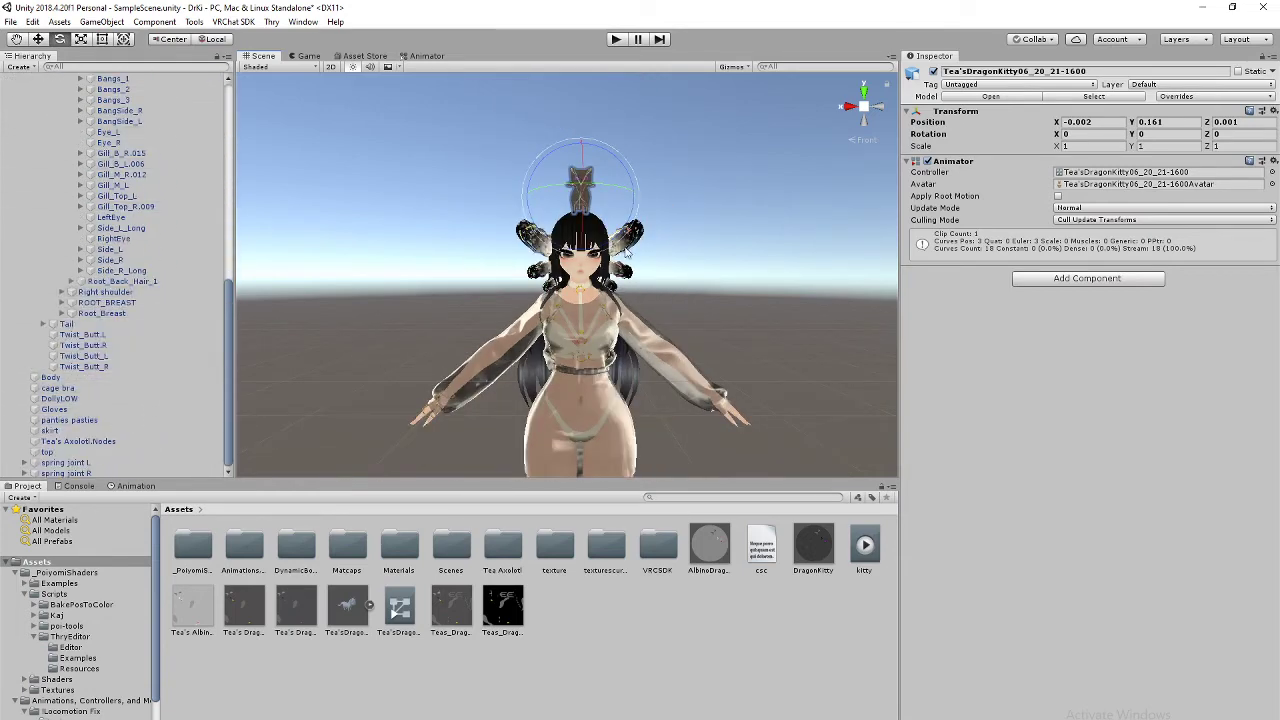
key(ctrl+d)
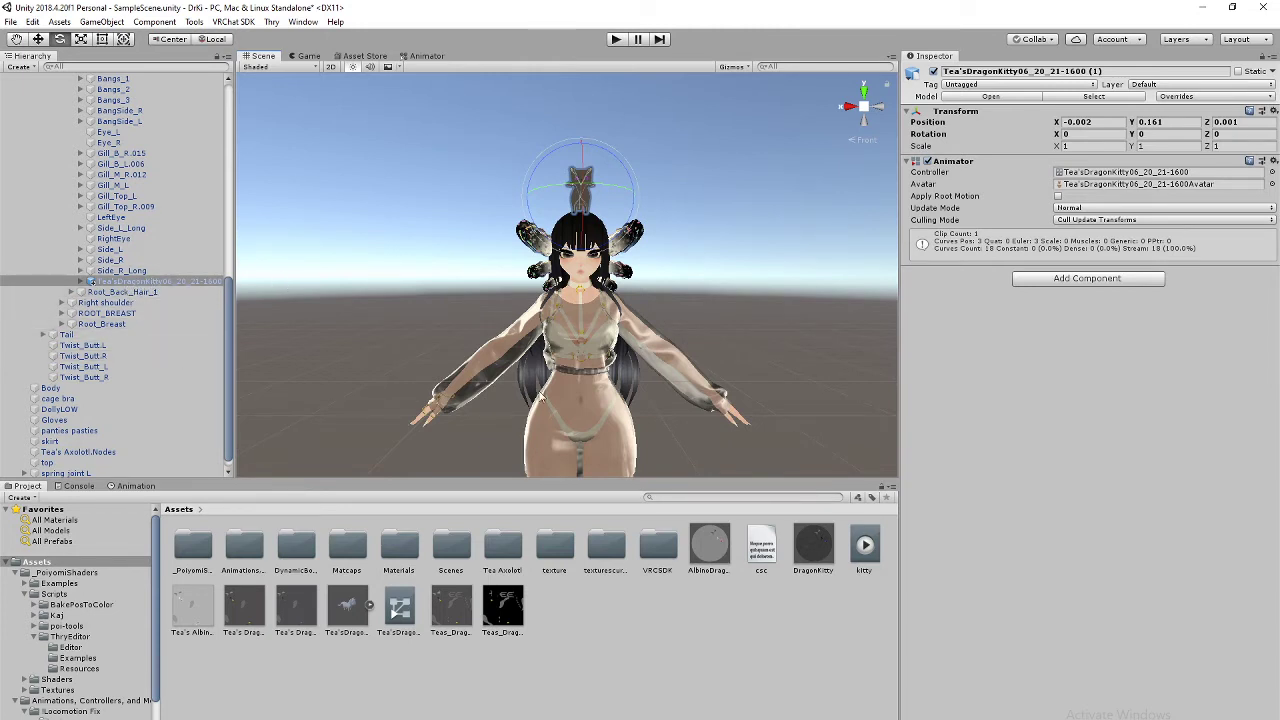
scroll(145, 338, up, 2)
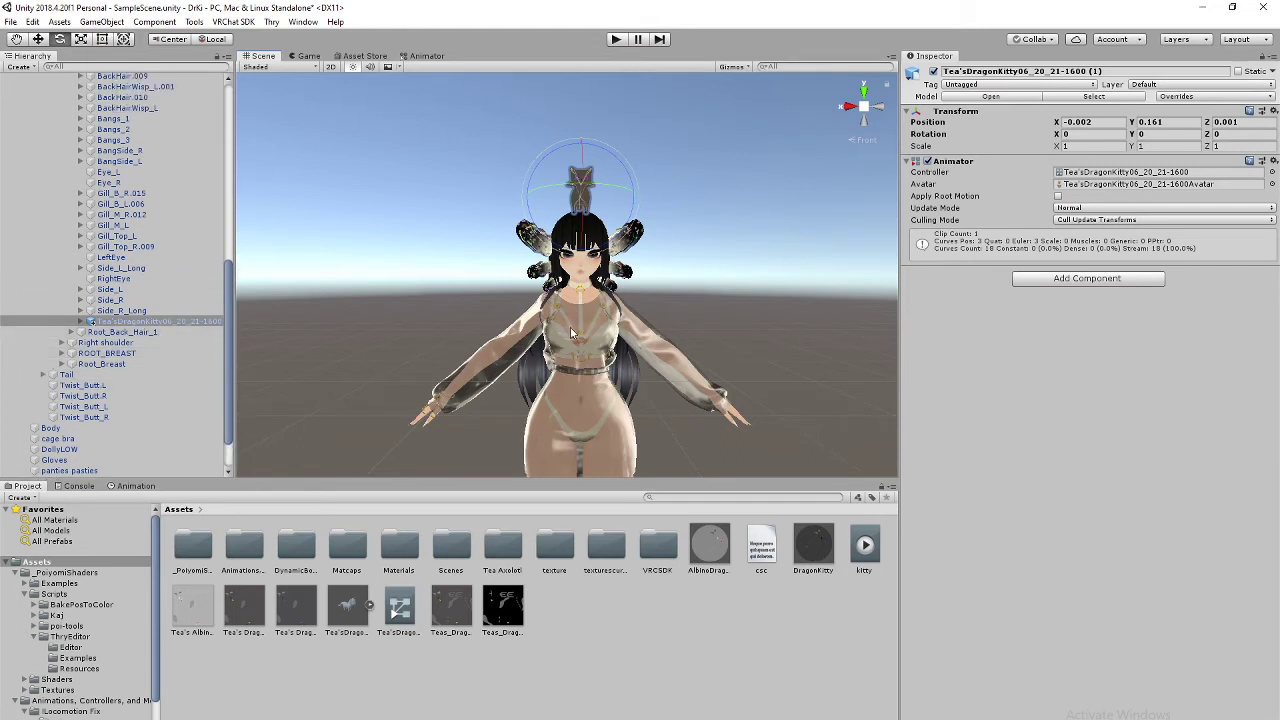
Step: Select the kitty copy and expand the right arm's bone chain down to Right wrist
click(150, 322)
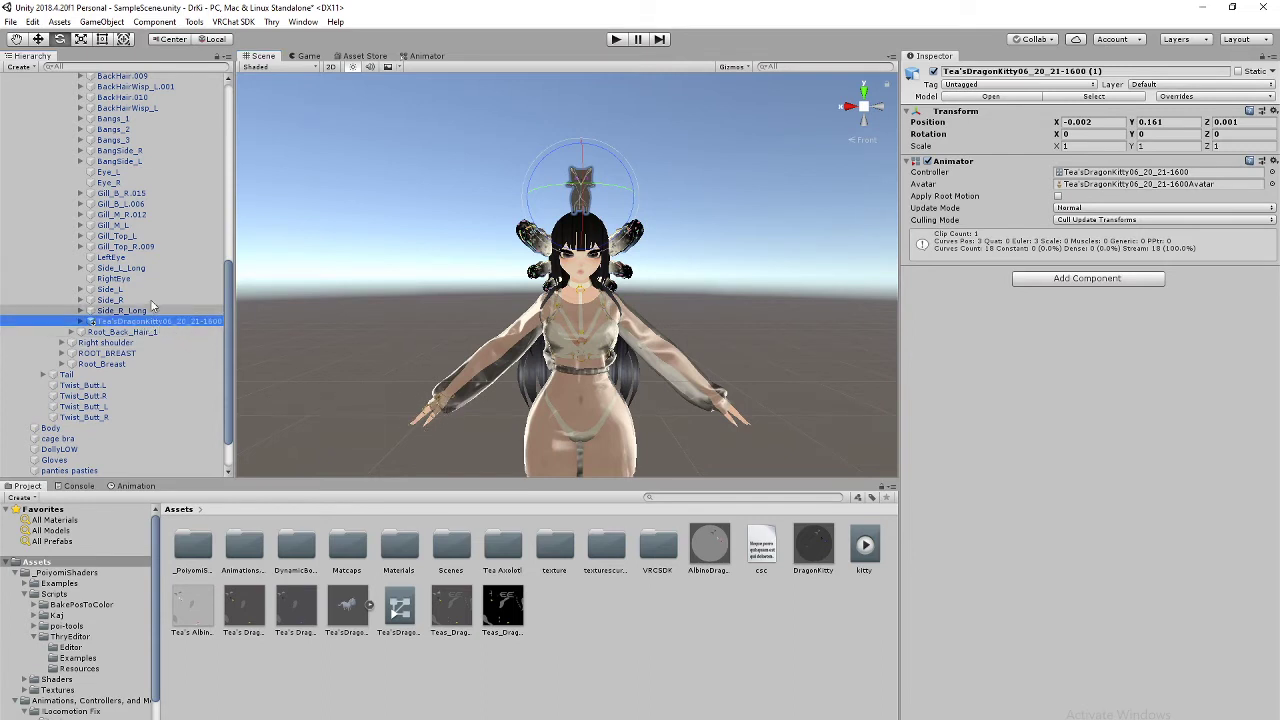
scroll(165, 270, up, 2)
scroll(197, 375, up, 8)
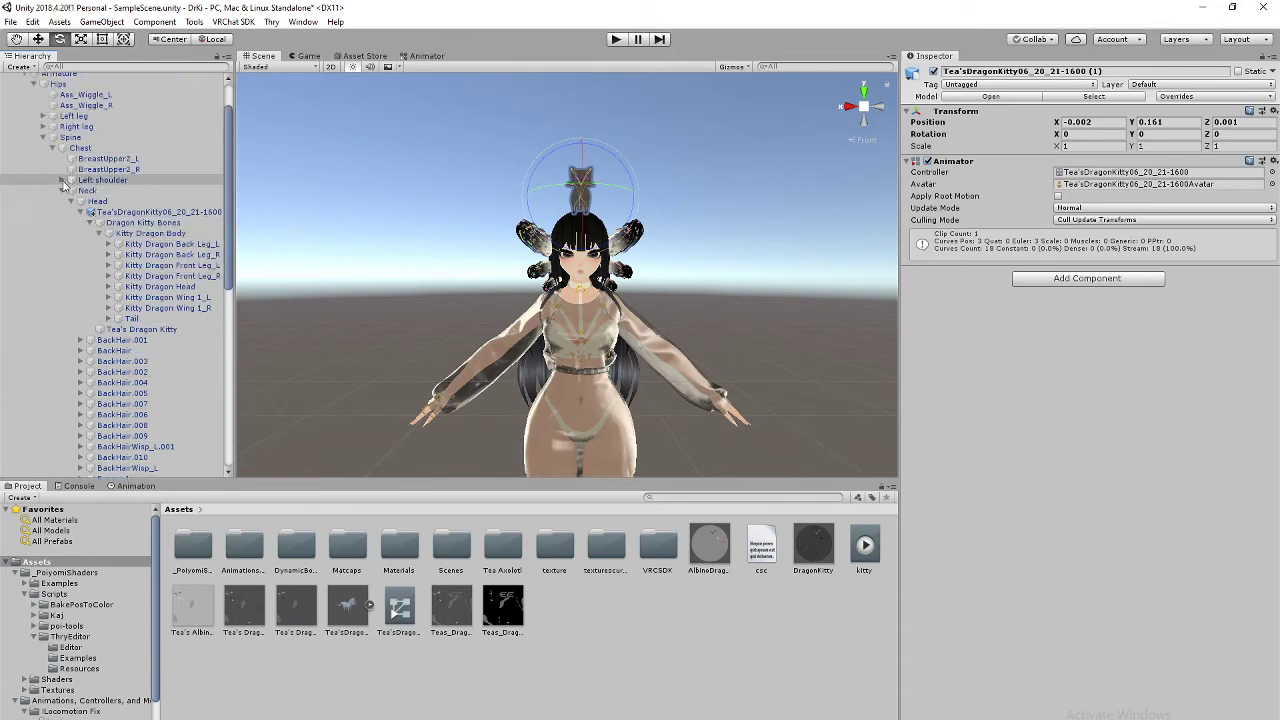
click(61, 191)
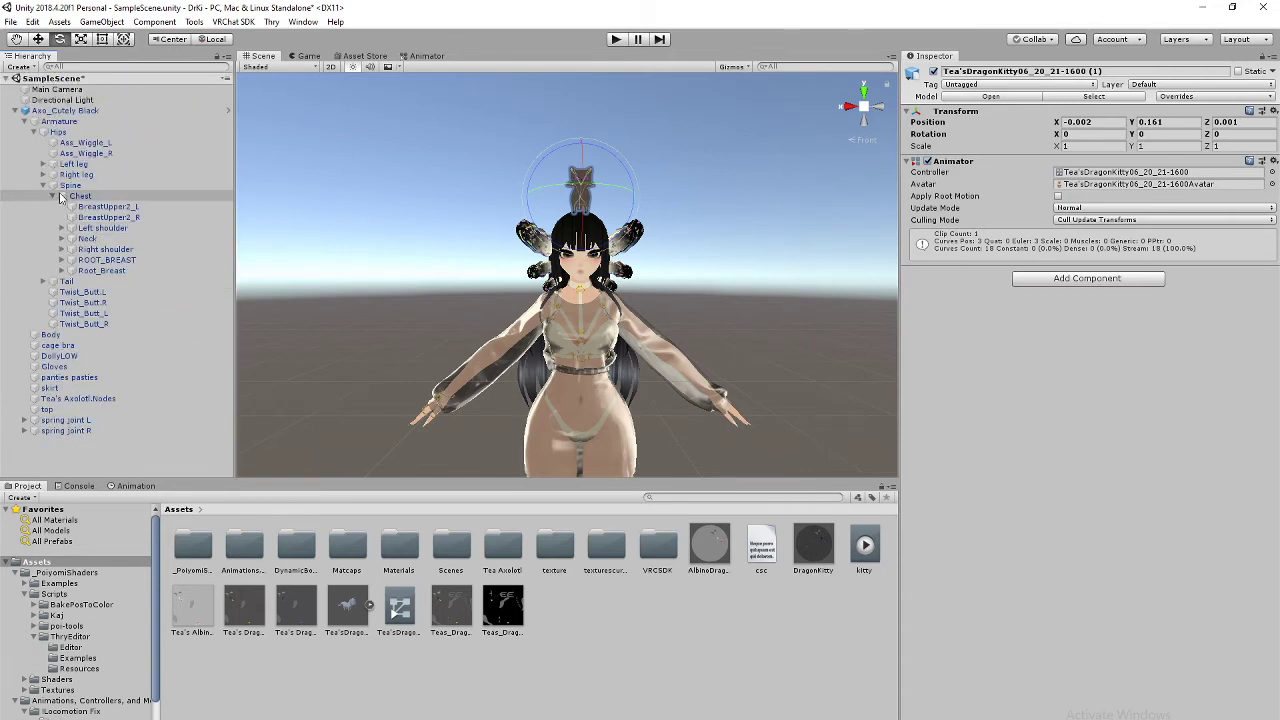
click(61, 250)
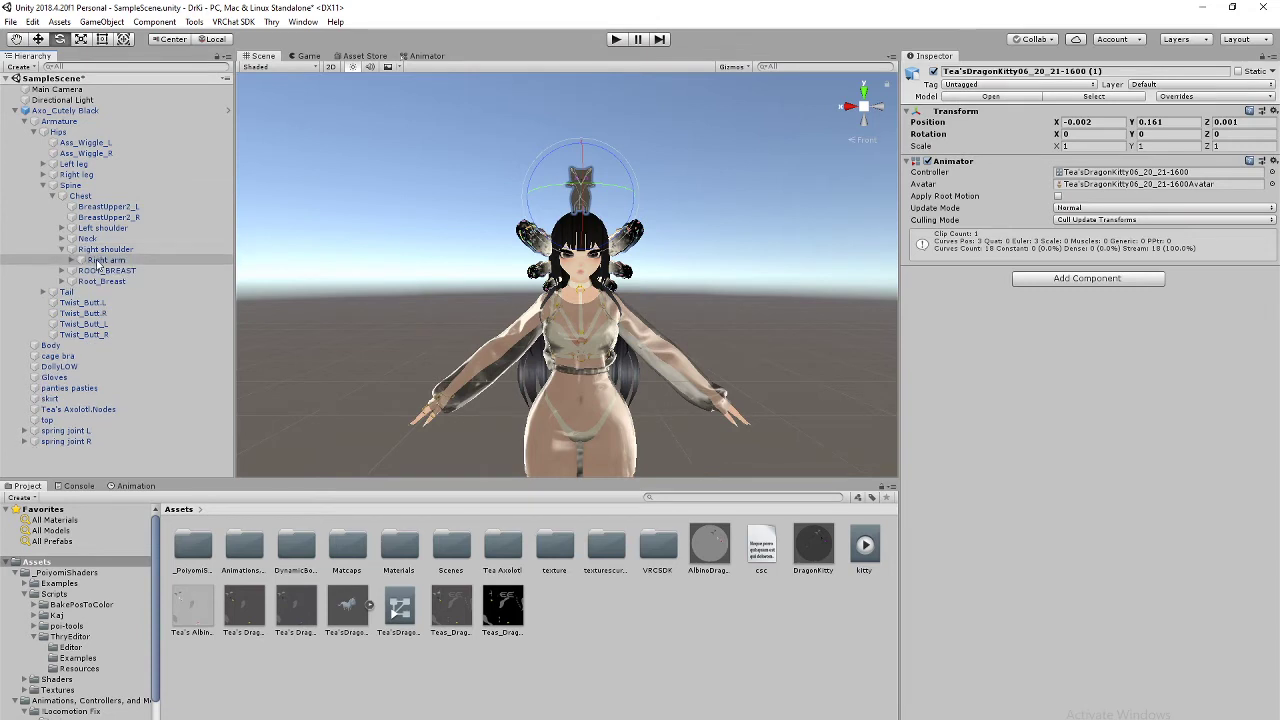
click(72, 260)
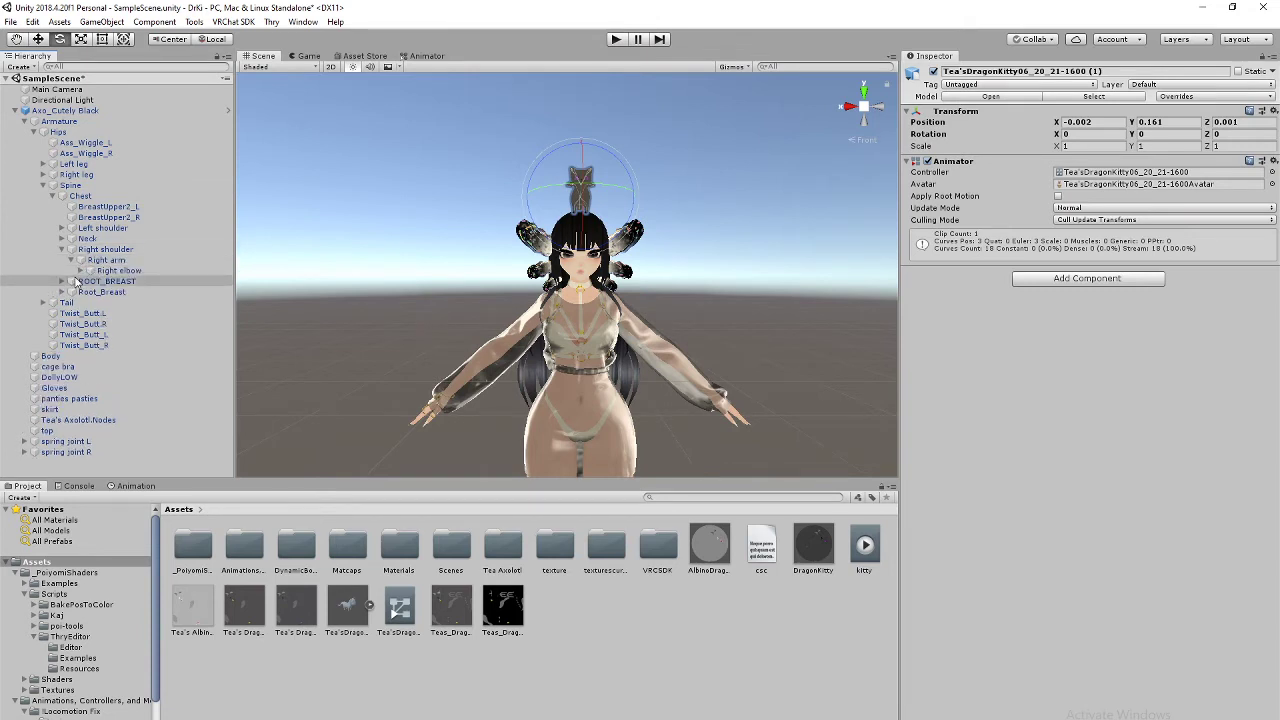
click(80, 270)
click(90, 281)
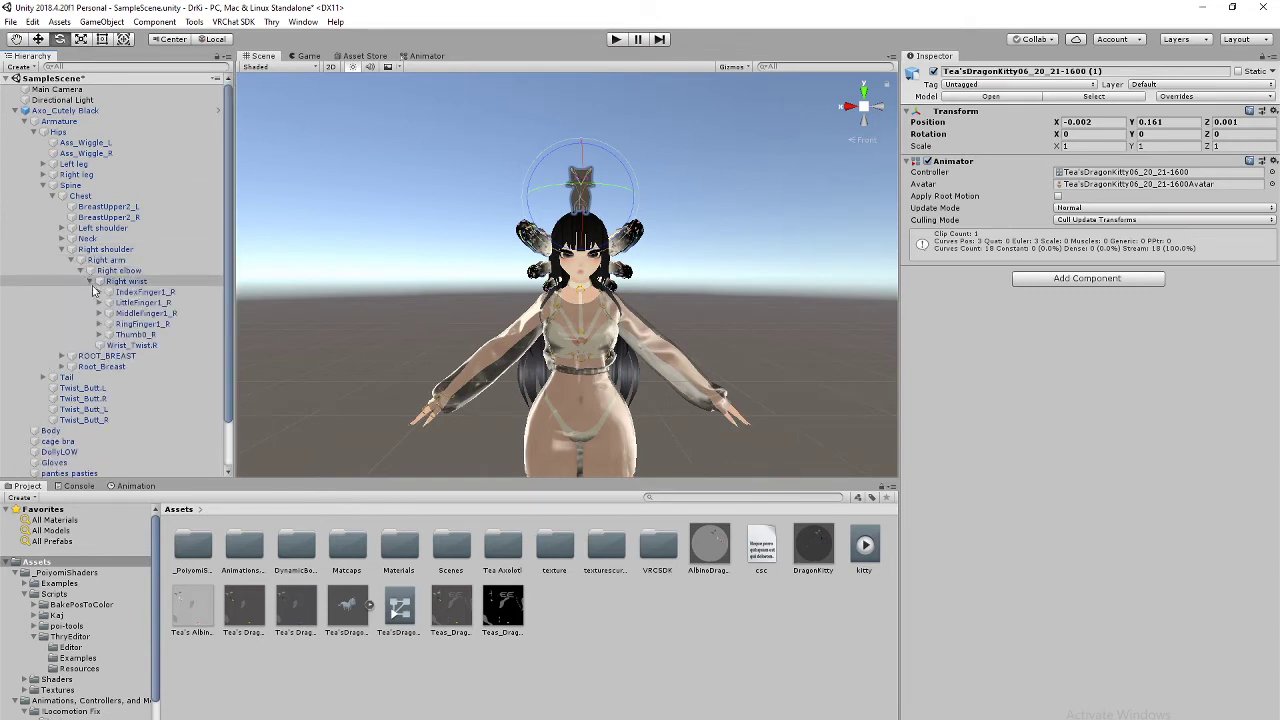
click(62, 228)
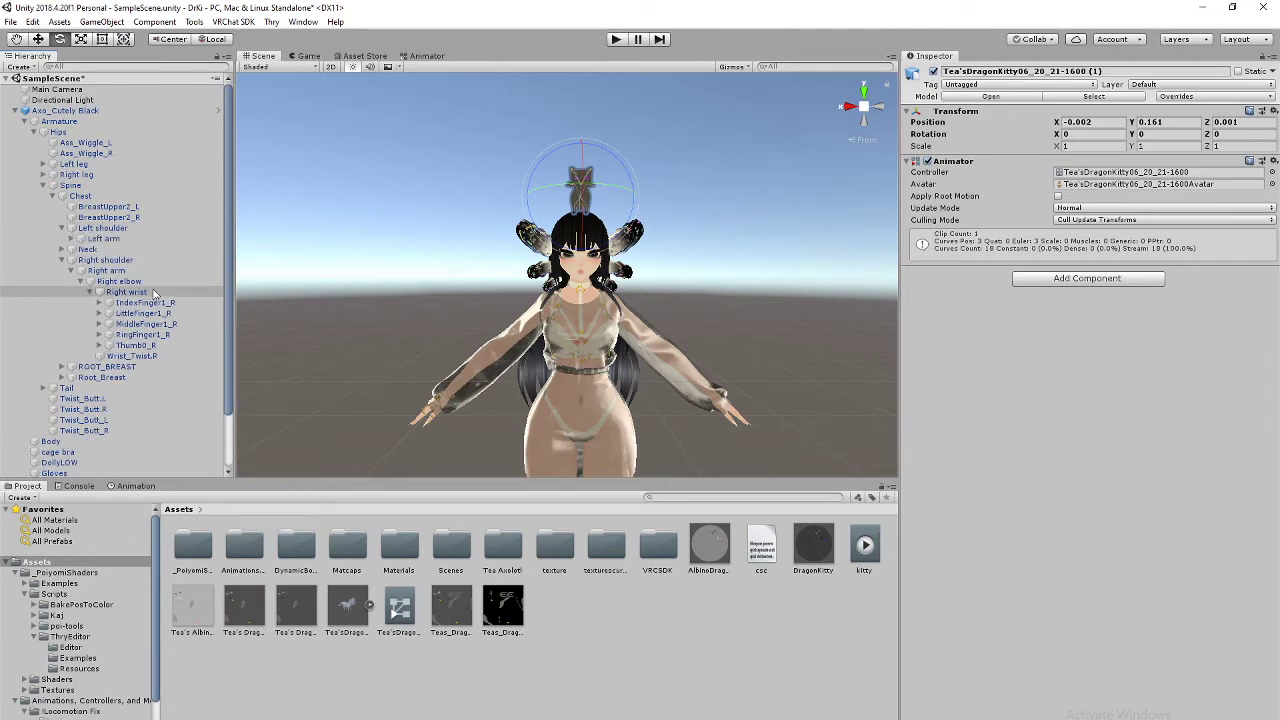
click(72, 239)
click(80, 249)
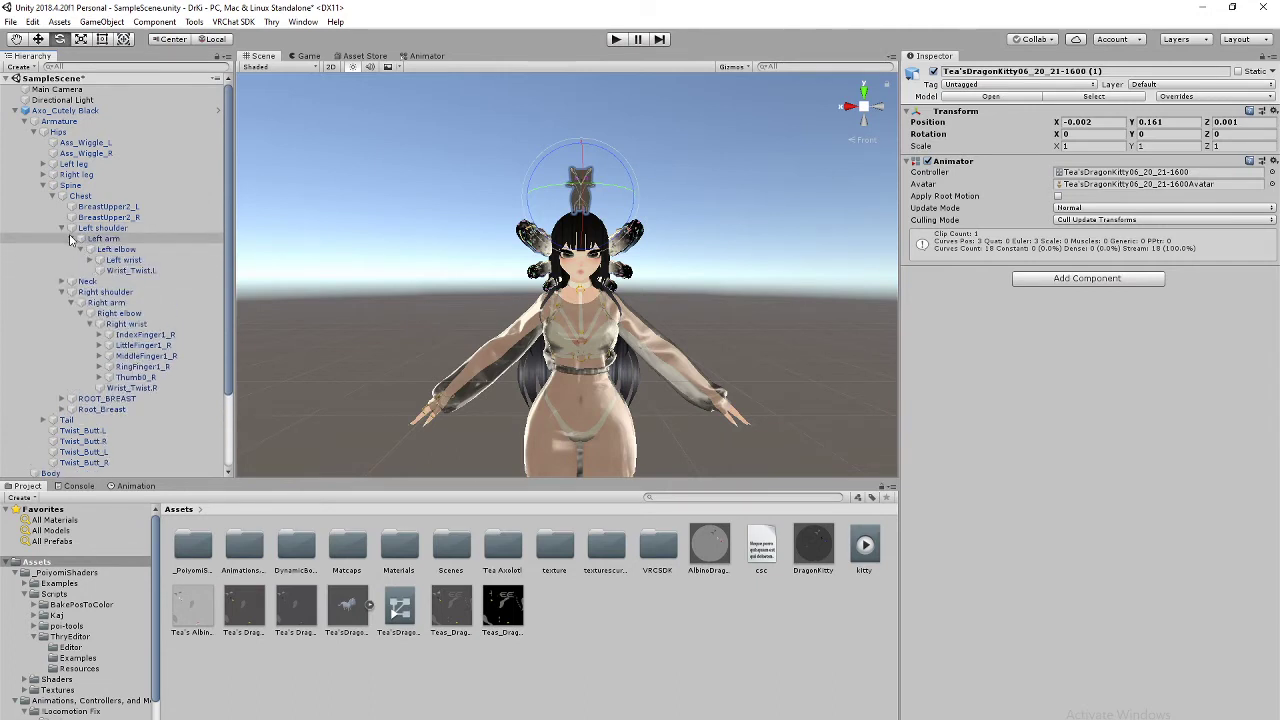
click(62, 228)
click(62, 239)
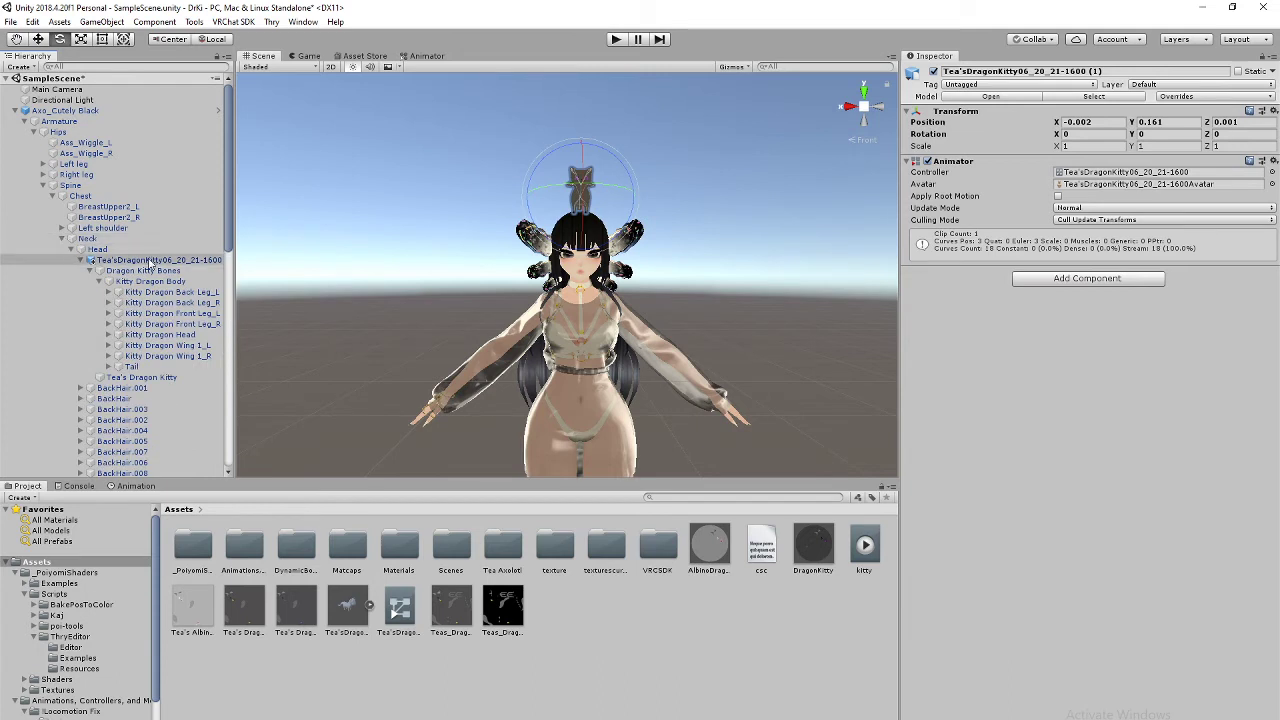
scroll(148, 352, down, 13)
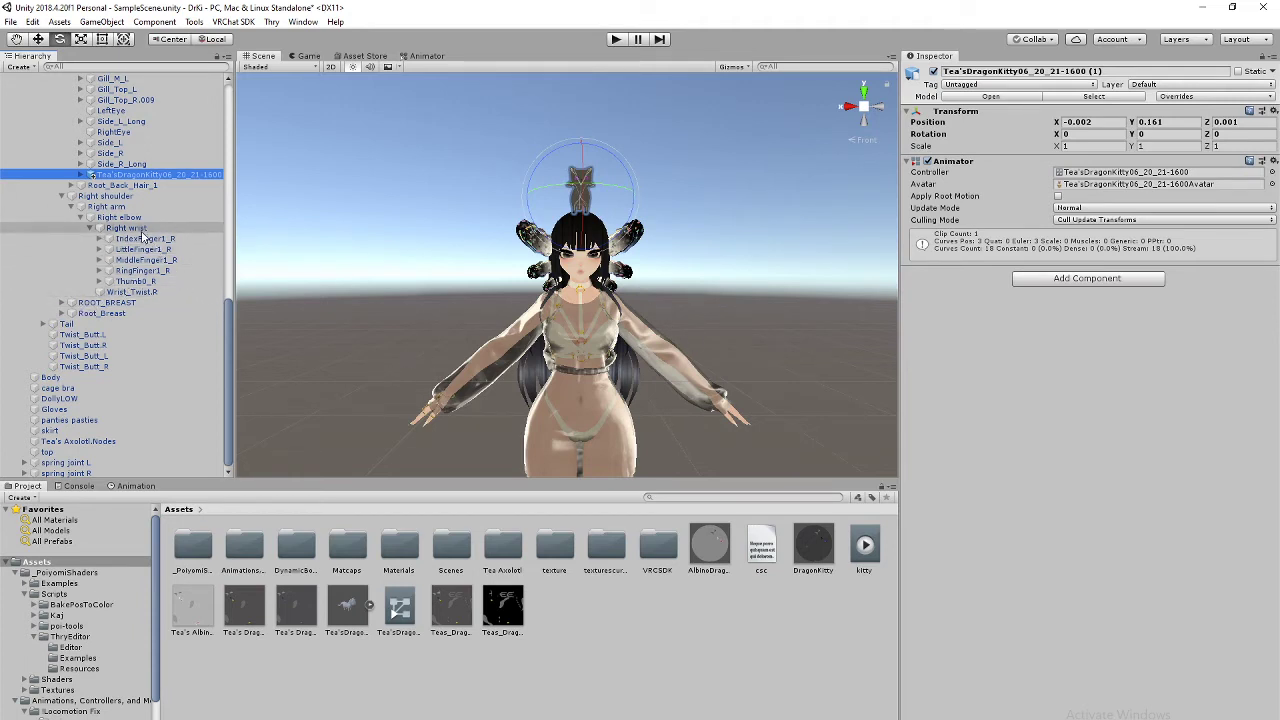
Step: Parent the kitty copy under the Right wrist bone and frame it at the right hand
drag(168, 175, 160, 229)
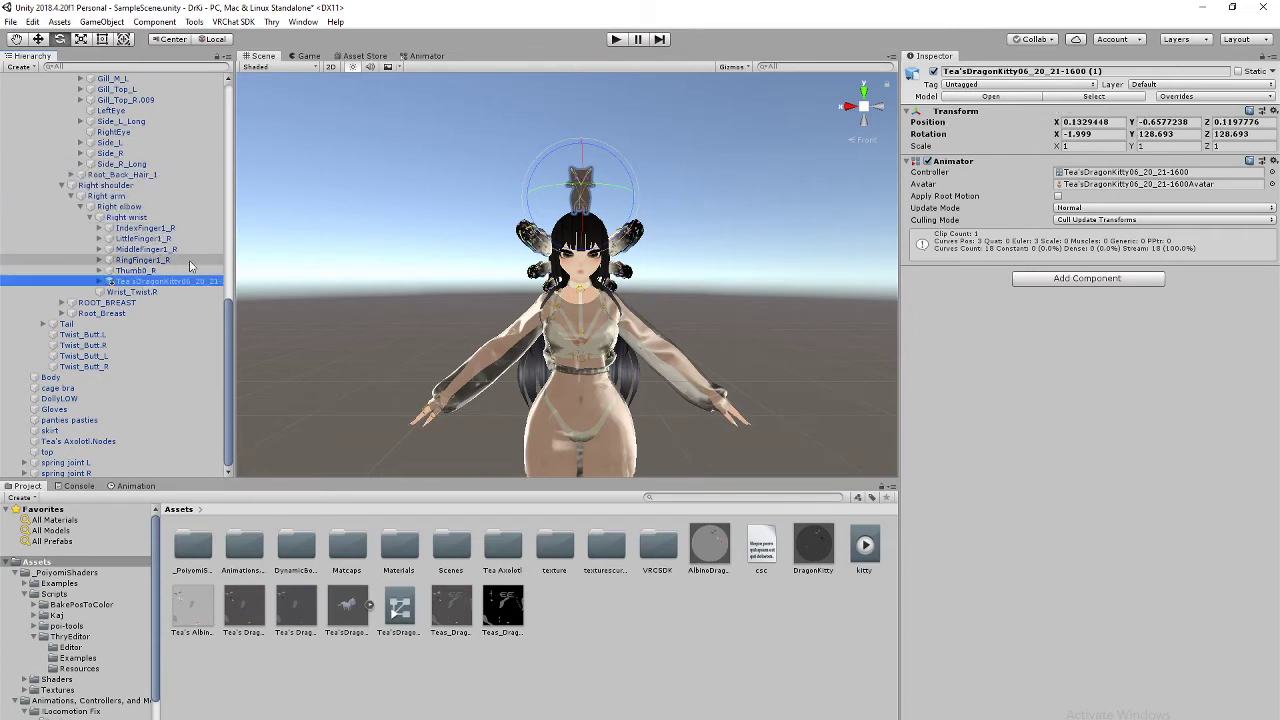
click(104, 22)
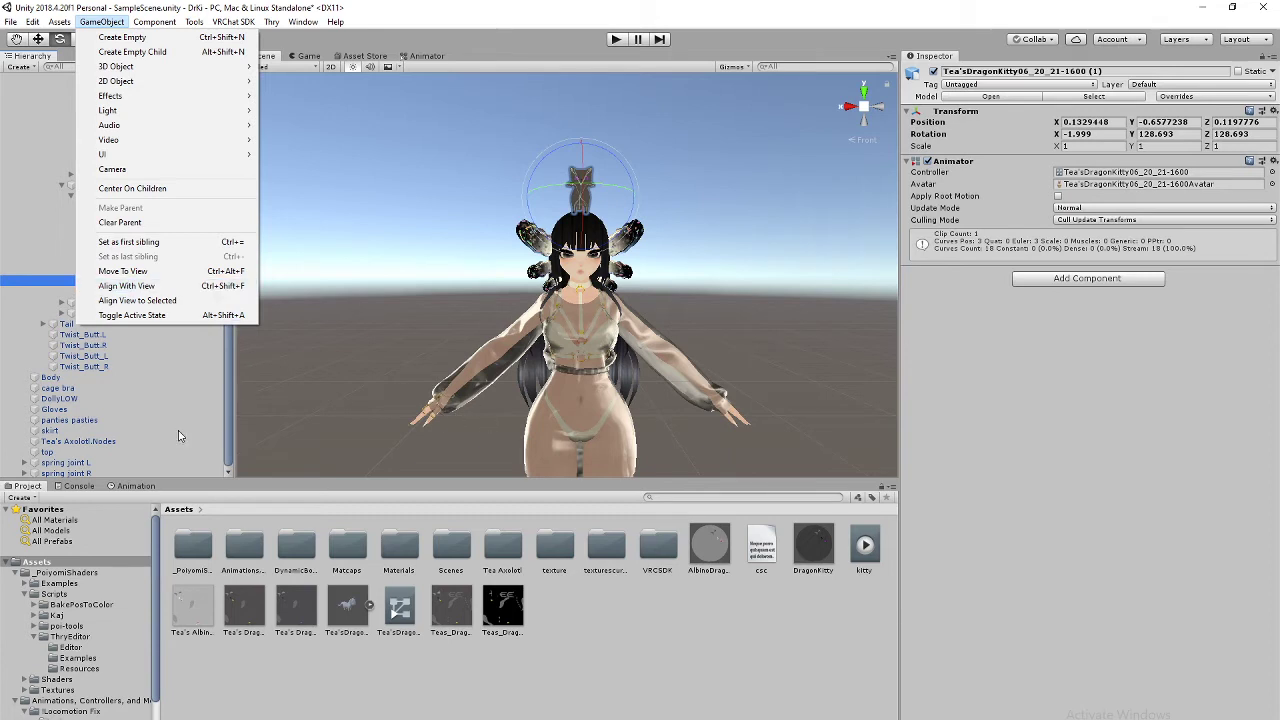
click(210, 368)
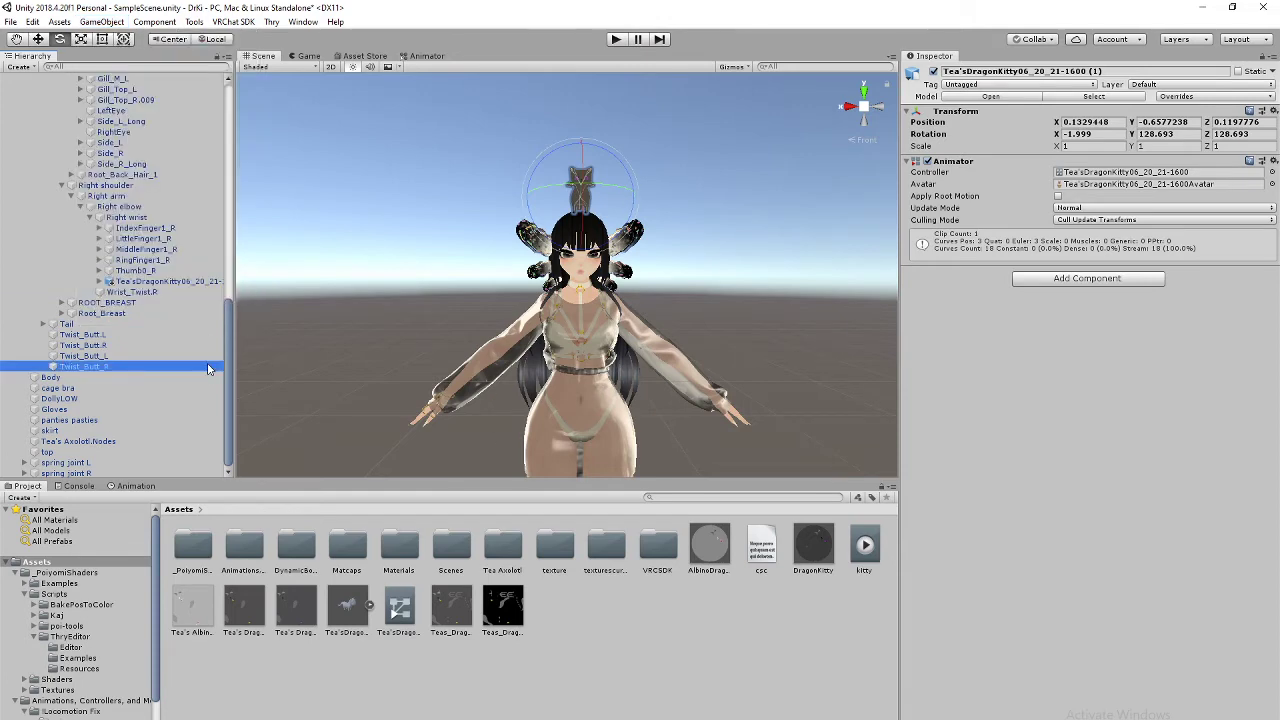
click(170, 283)
middle_drag(433, 380, 428, 238)
scroll(402, 309, up, 10)
key(f)
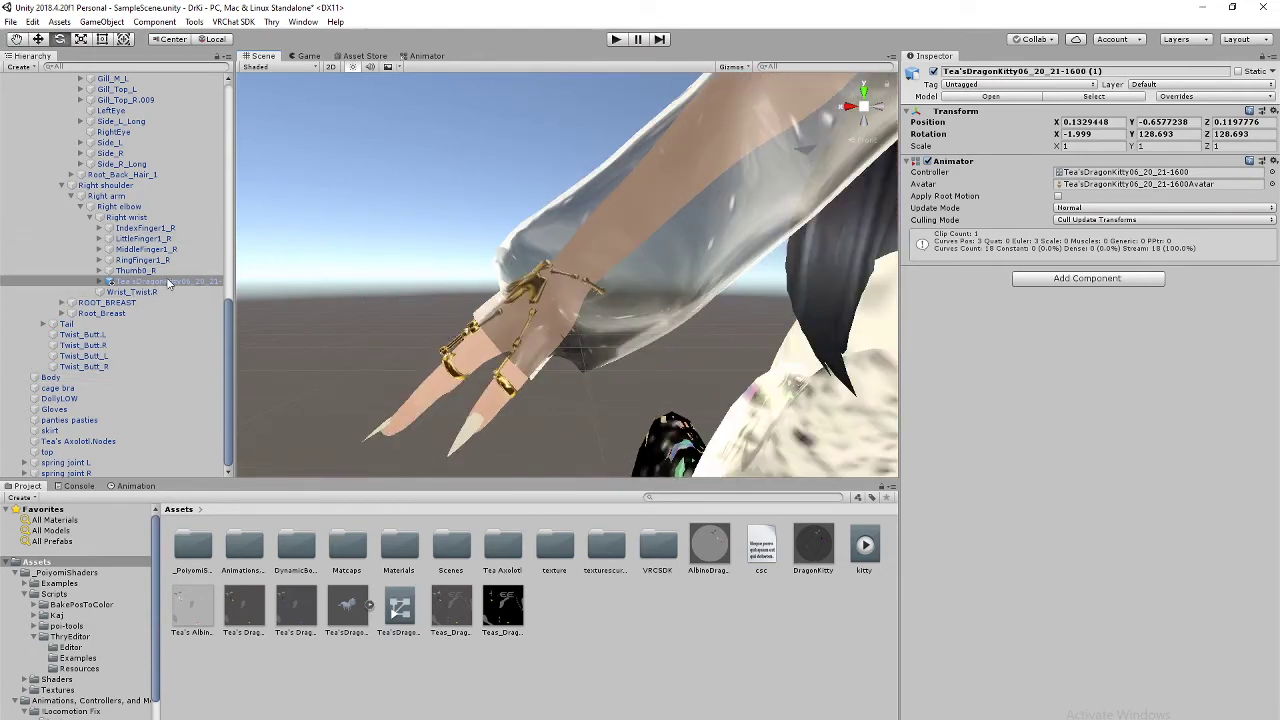
scroll(545, 289, down, 3)
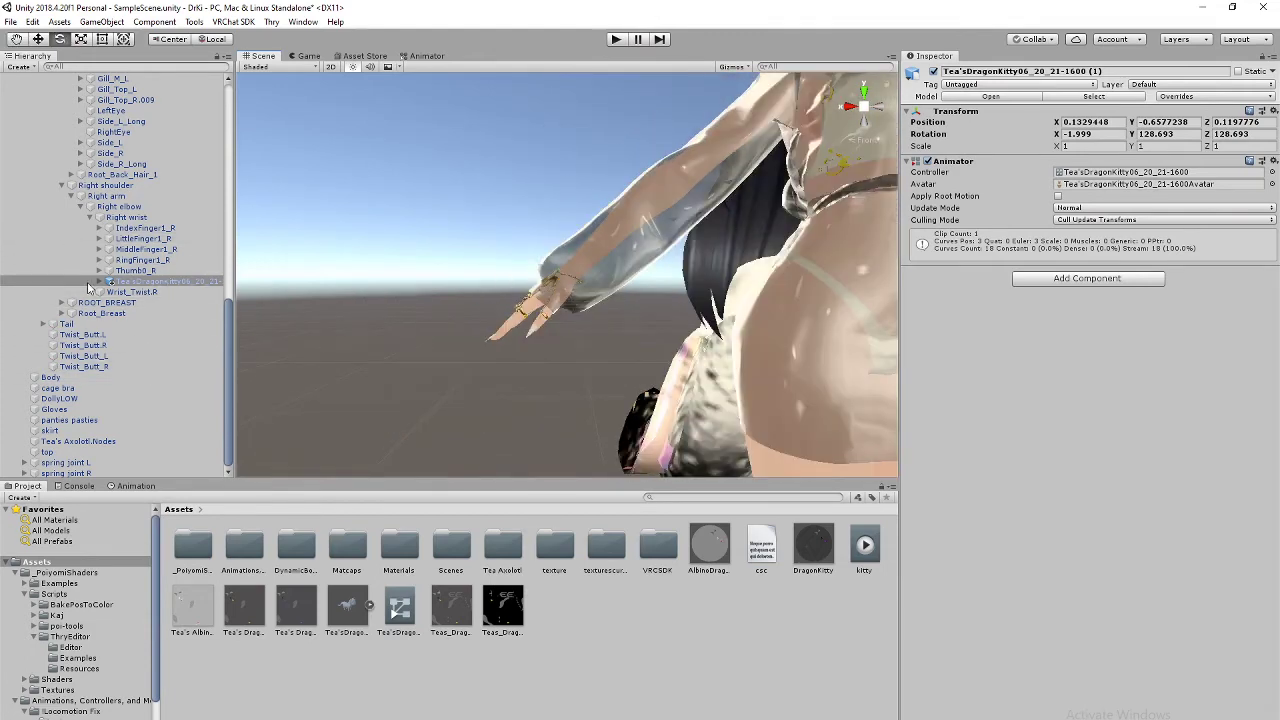
middle_drag(629, 232, 550, 335)
scroll(550, 335, down, 5)
scroll(687, 199, up, 4)
scroll(687, 199, down, 4)
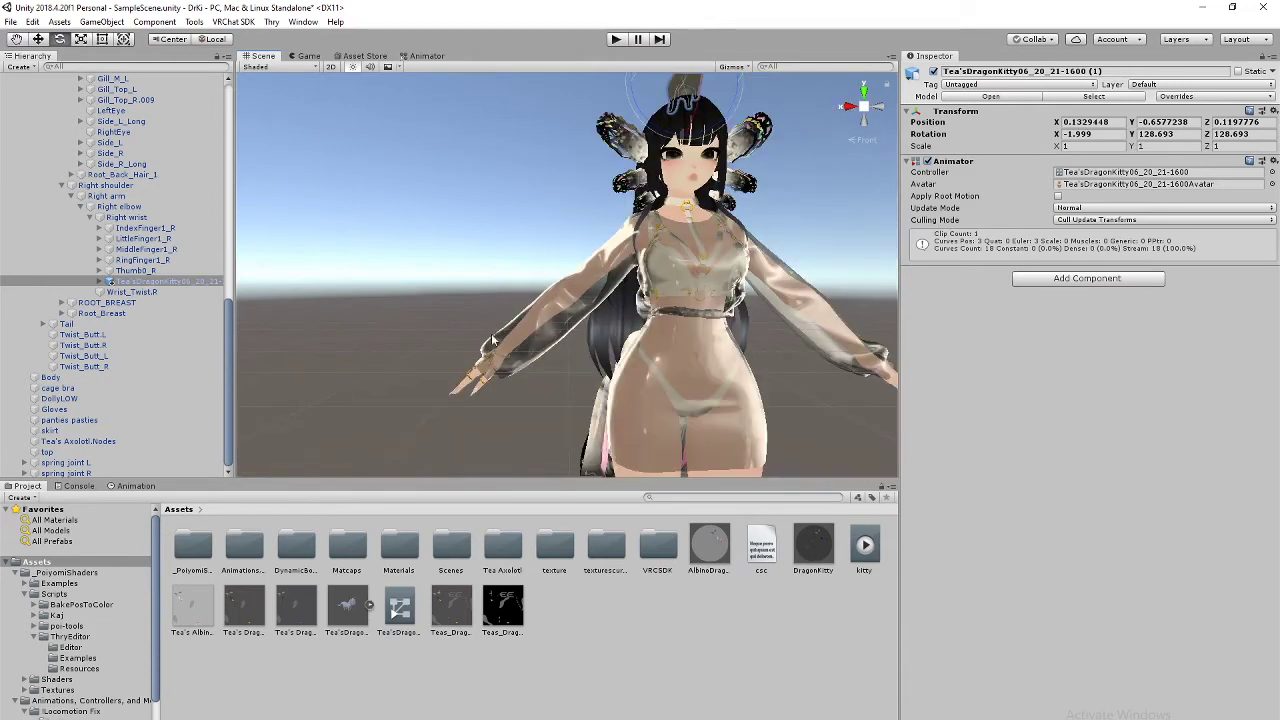
drag(684, 104, 655, 127)
key(ctrl+z)
scroll(659, 251, down, 3)
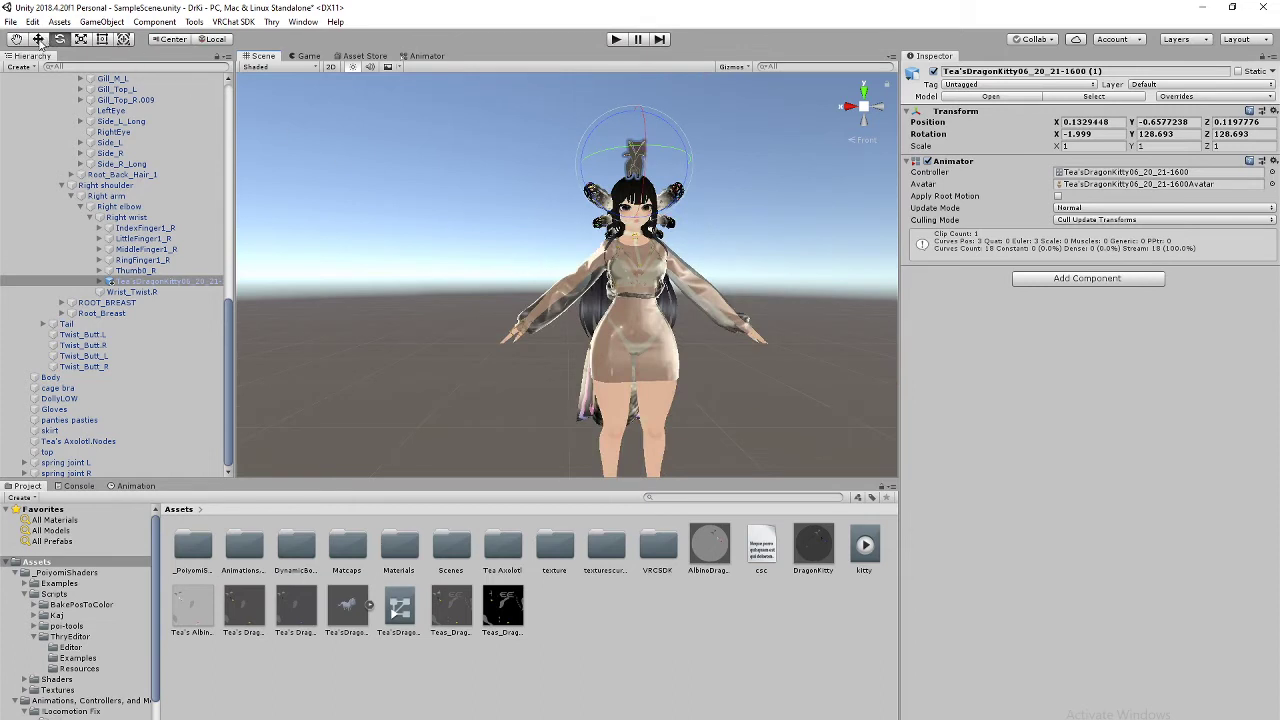
Step: With the Move tool, place the kitty copy beside the right hand, with both kitties in view
click(40, 41)
drag(631, 172, 514, 340)
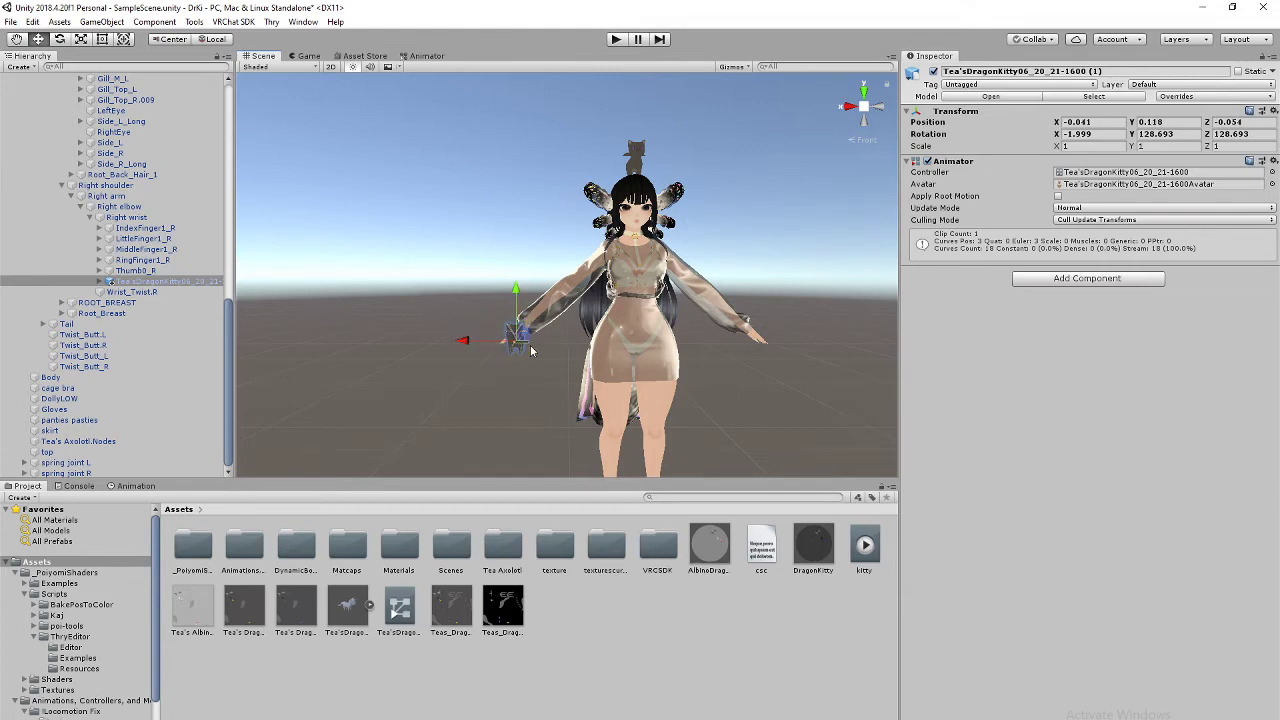
scroll(553, 341, up, 3)
key(f)
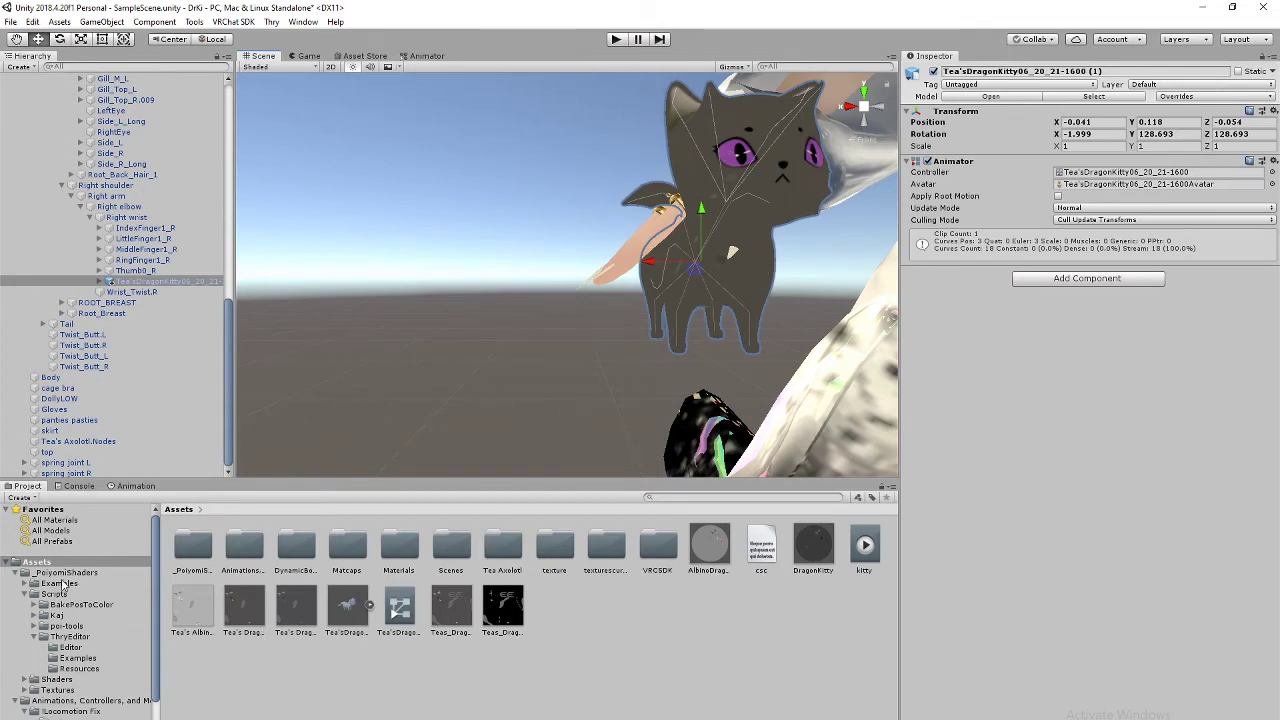
scroll(698, 252, down, 10)
scroll(665, 210, down, 5)
middle_drag(665, 210, 611, 343)
scroll(611, 344, up, 4)
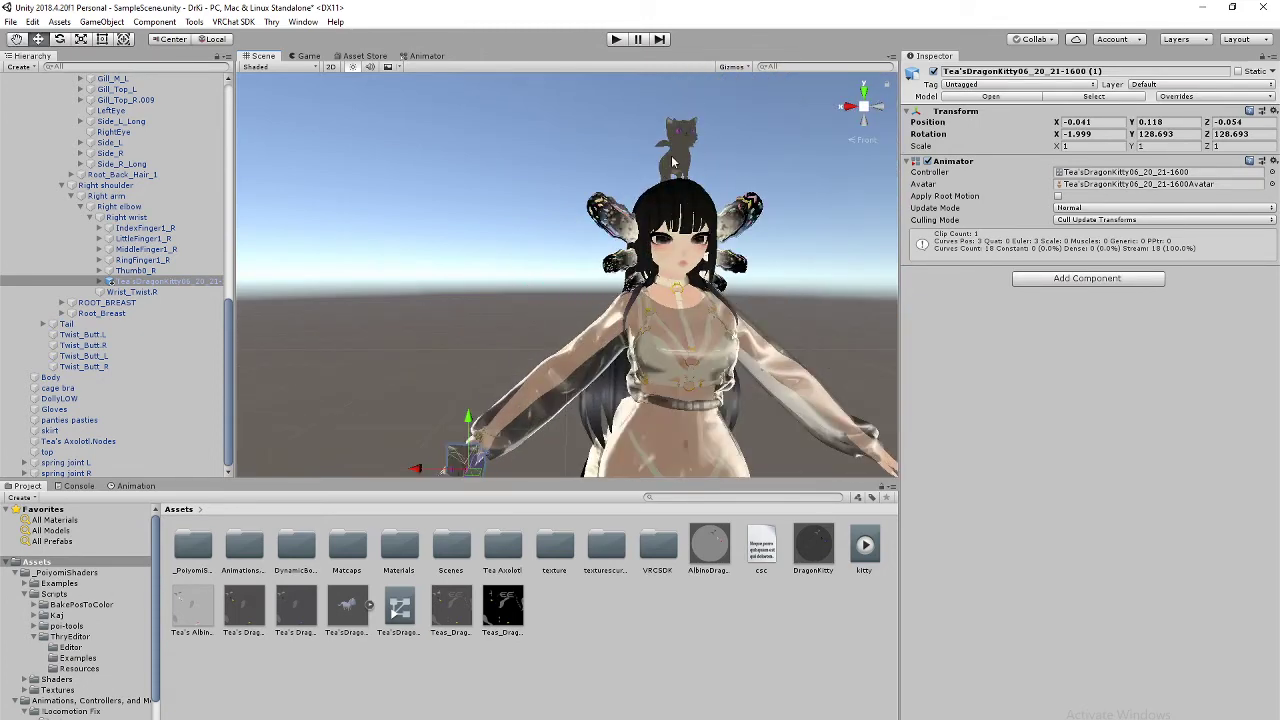
middle_drag(530, 427, 525, 401)
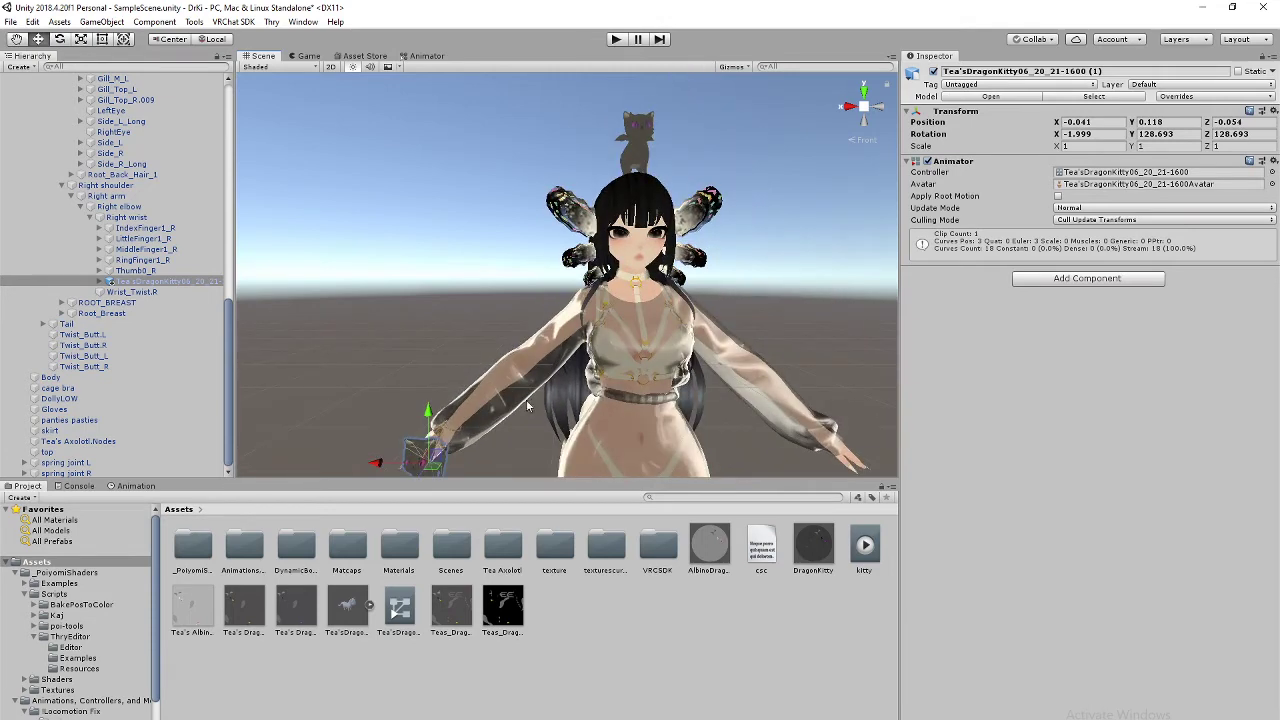
middle_drag(587, 331, 625, 314)
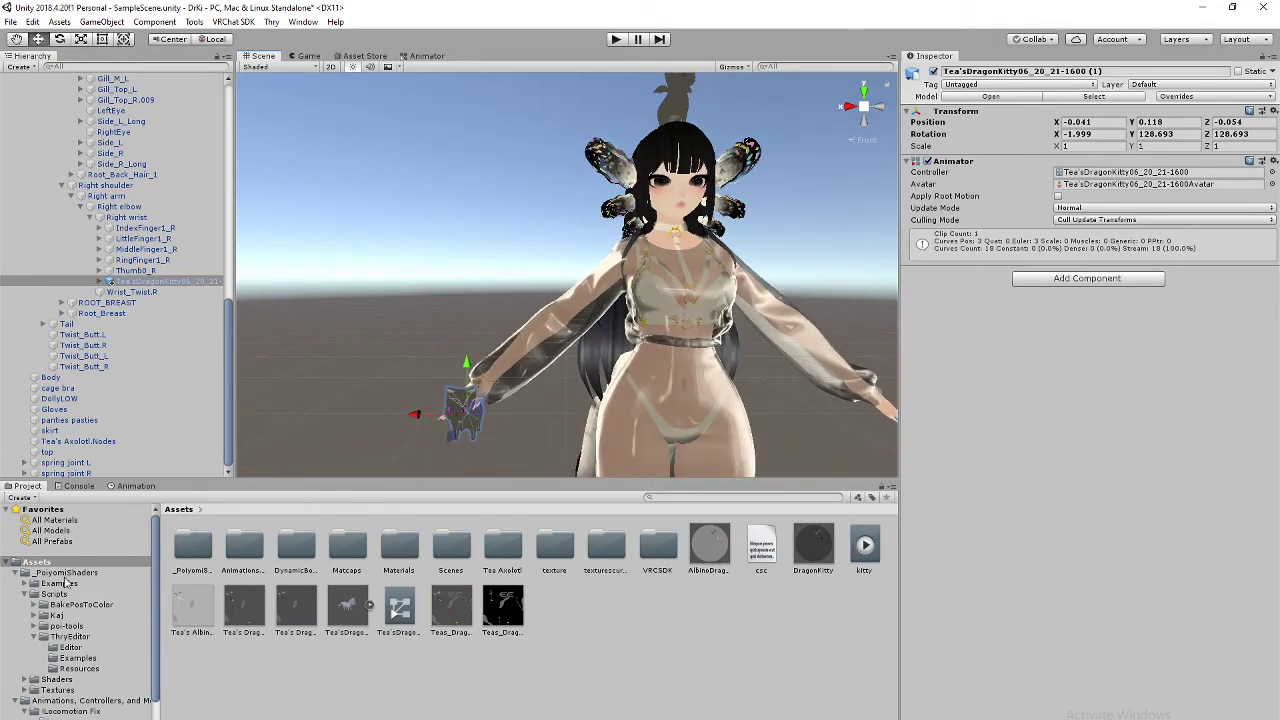
scroll(772, 319, down, 5)
middle_drag(702, 302, 686, 327)
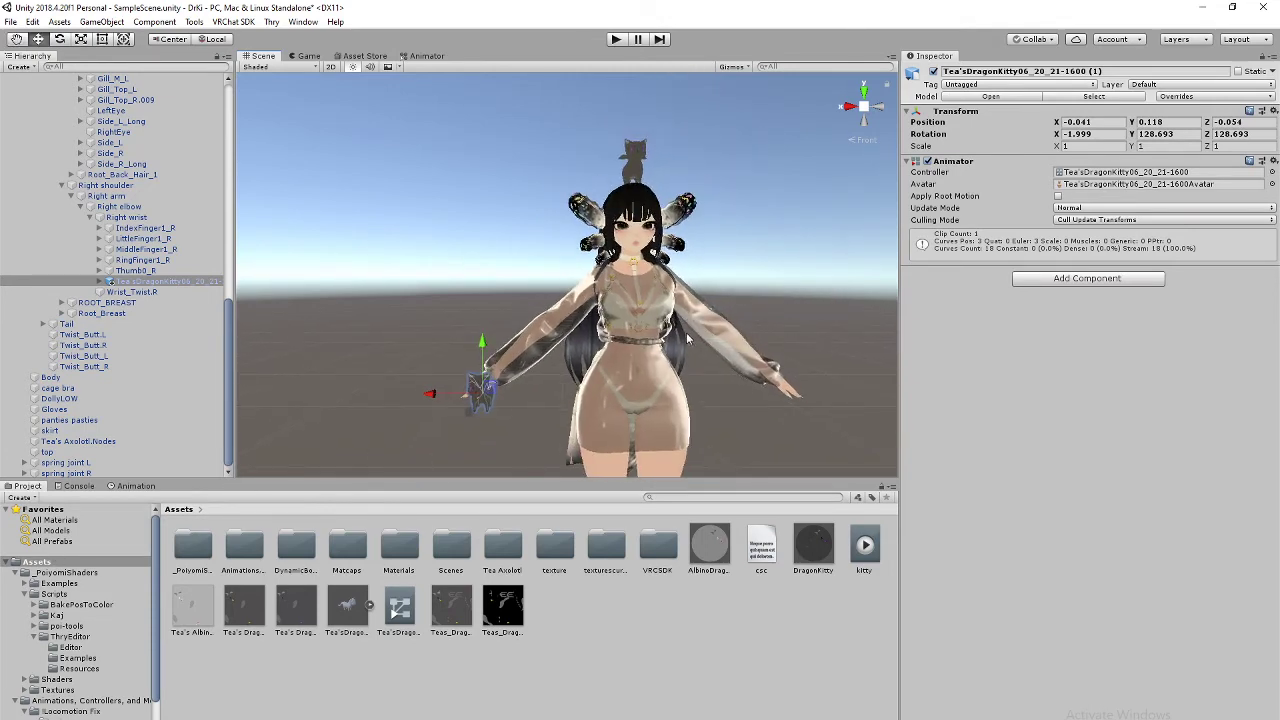
scroll(686, 332, up, 5)
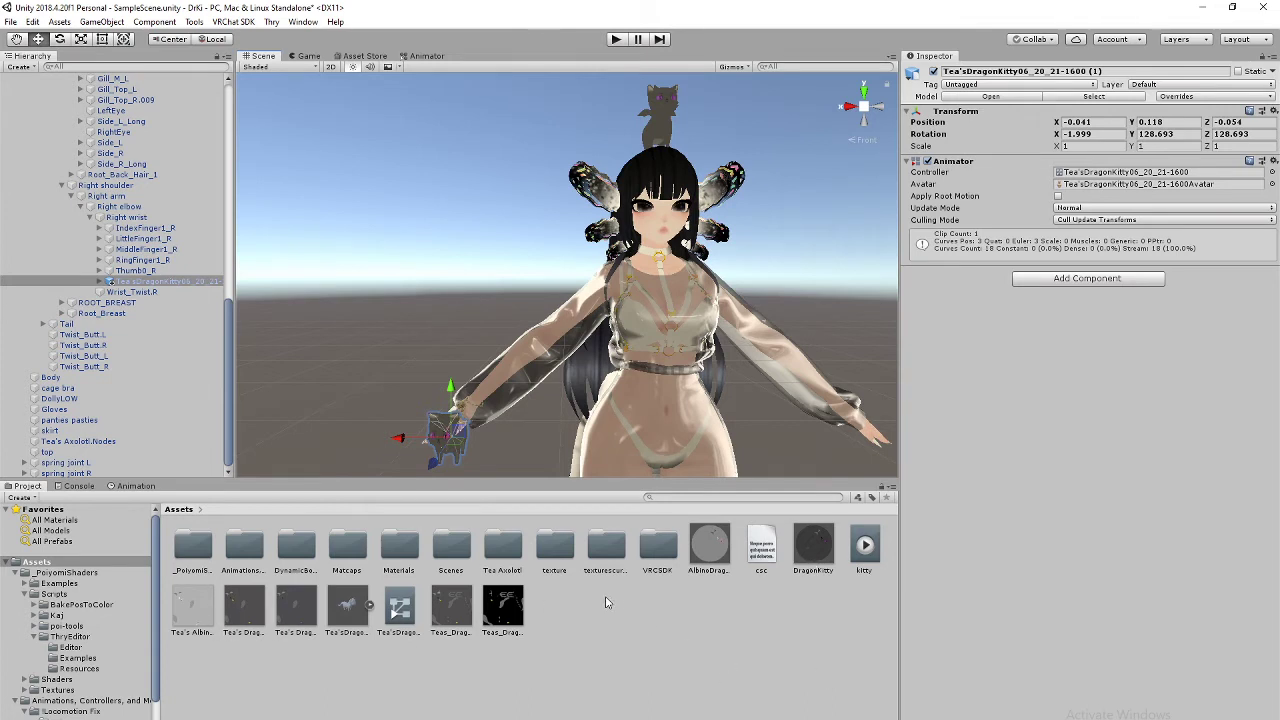
Step: Select the DragonKitty material asset and try dragging it toward the scene
click(820, 550)
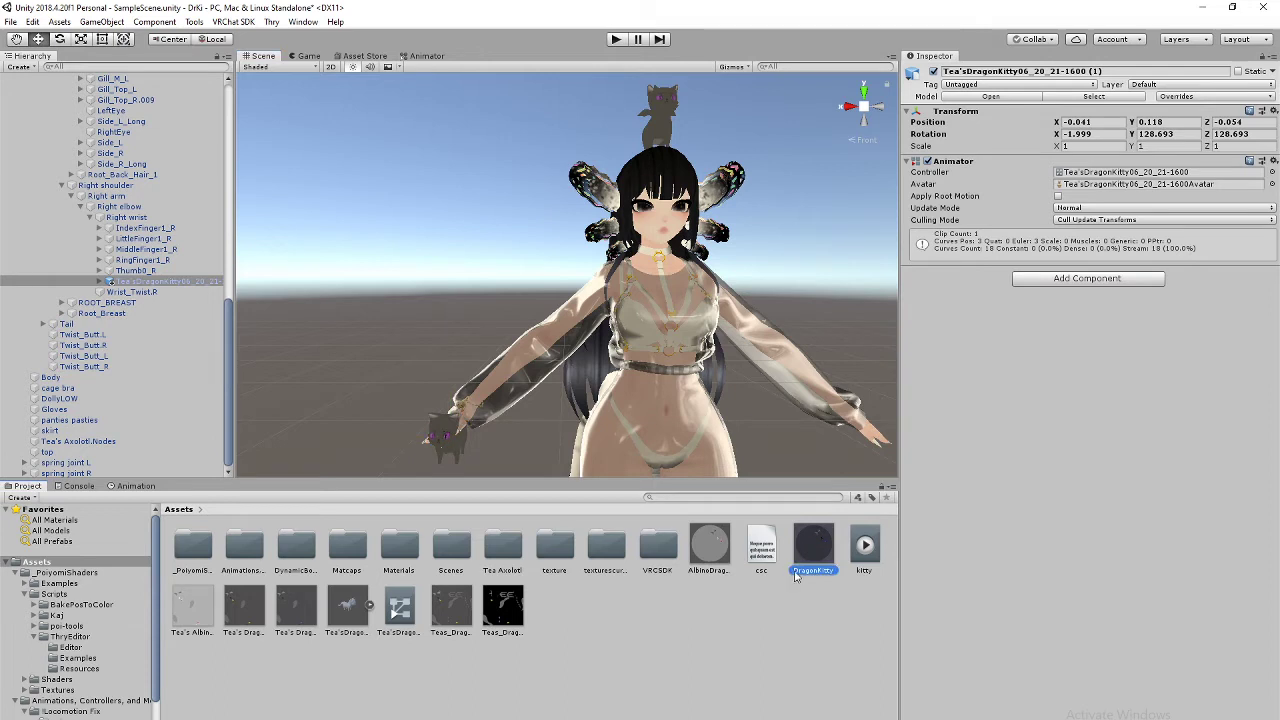
right_click(796, 577)
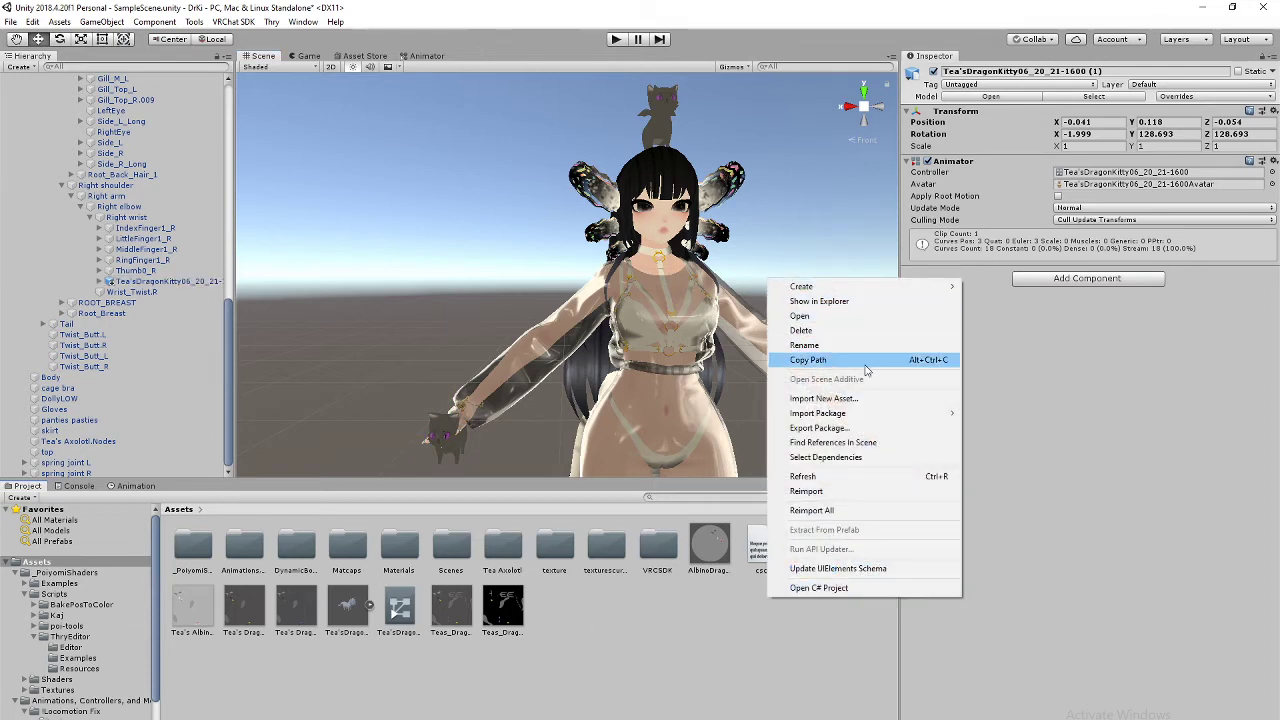
click(754, 657)
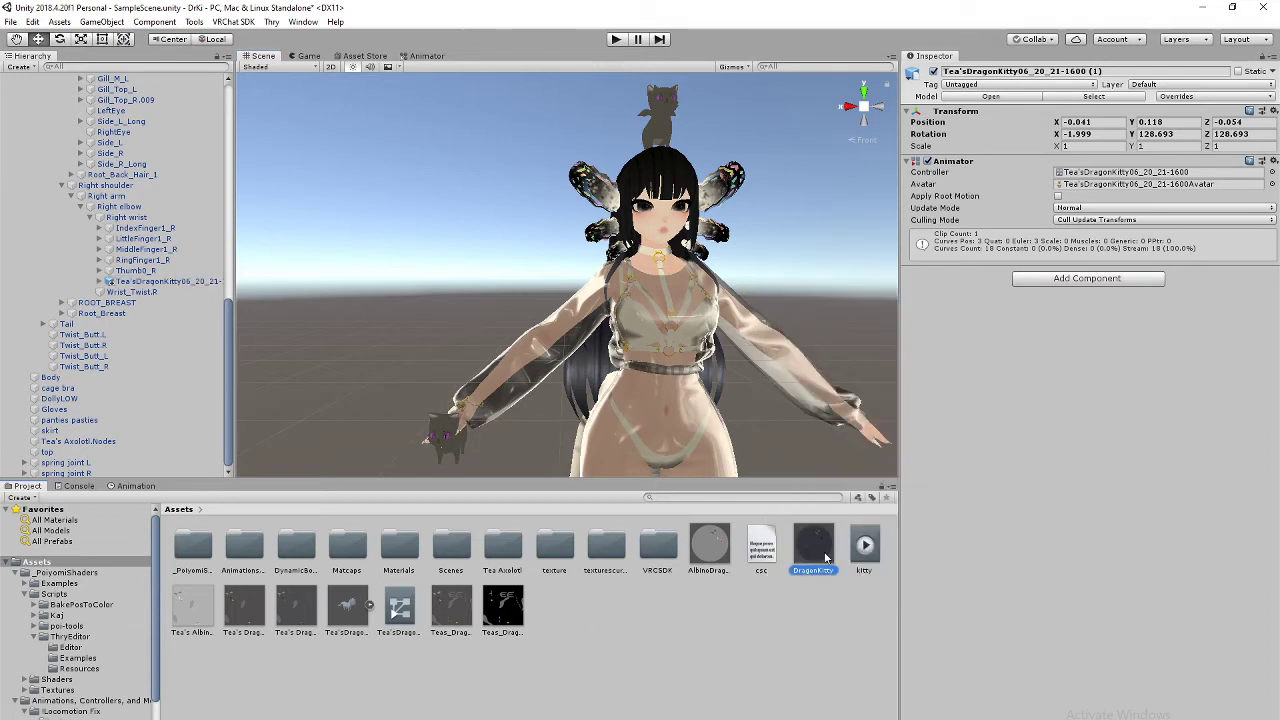
key(d)
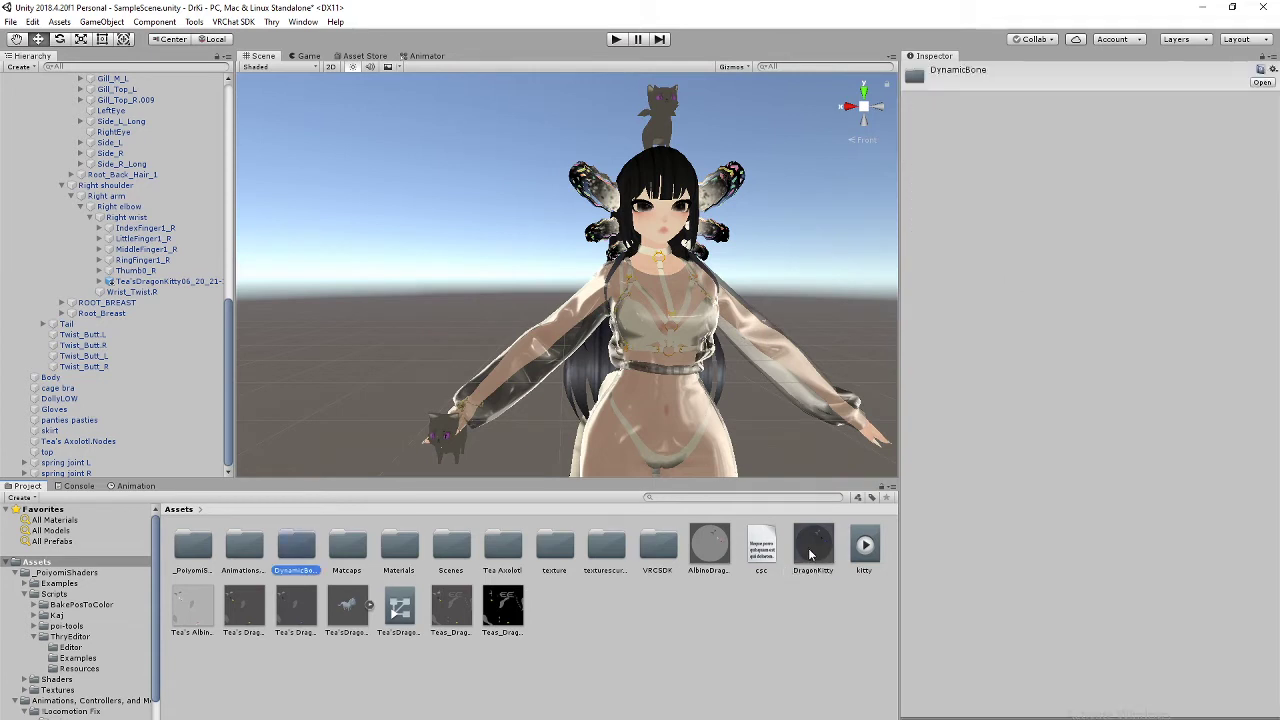
drag(810, 550, 652, 623)
Step: Move the wrist kitty back snugly to the right hand, then reselect the DragonKitty material
click(440, 436)
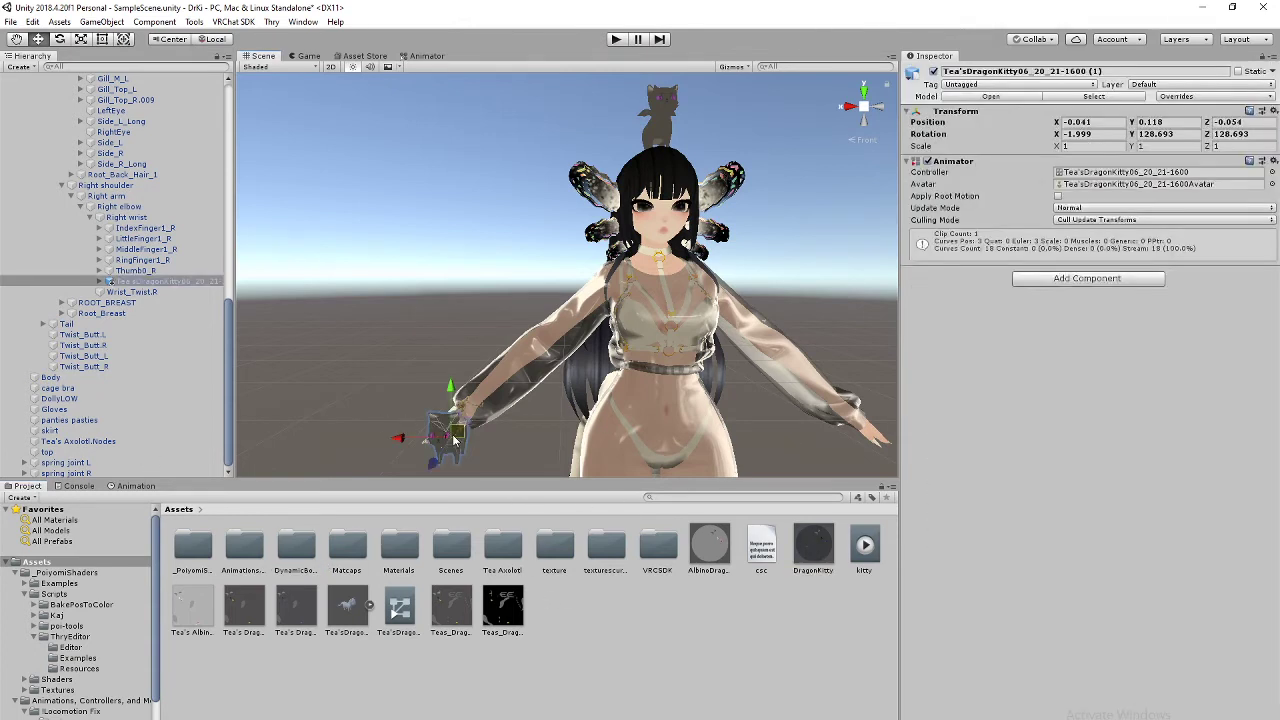
key(ctrl+z)
key(ctrl+z)
key(ctrl+z)
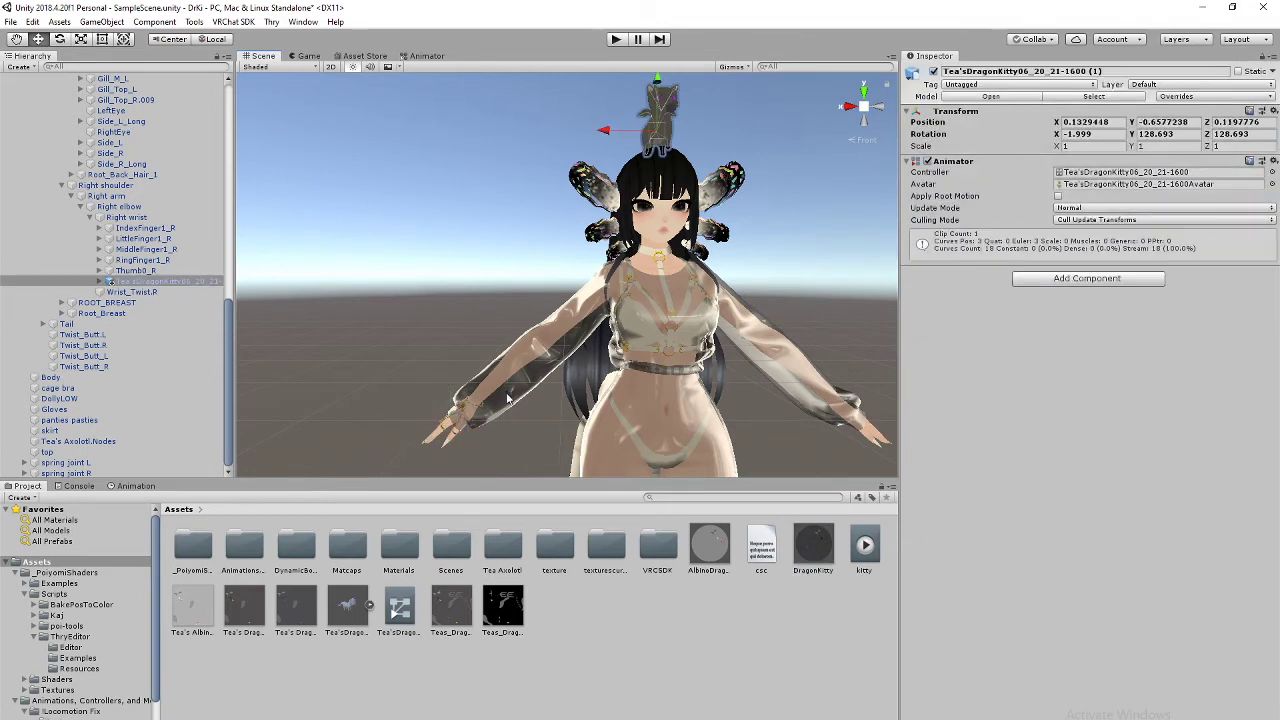
drag(666, 108, 446, 446)
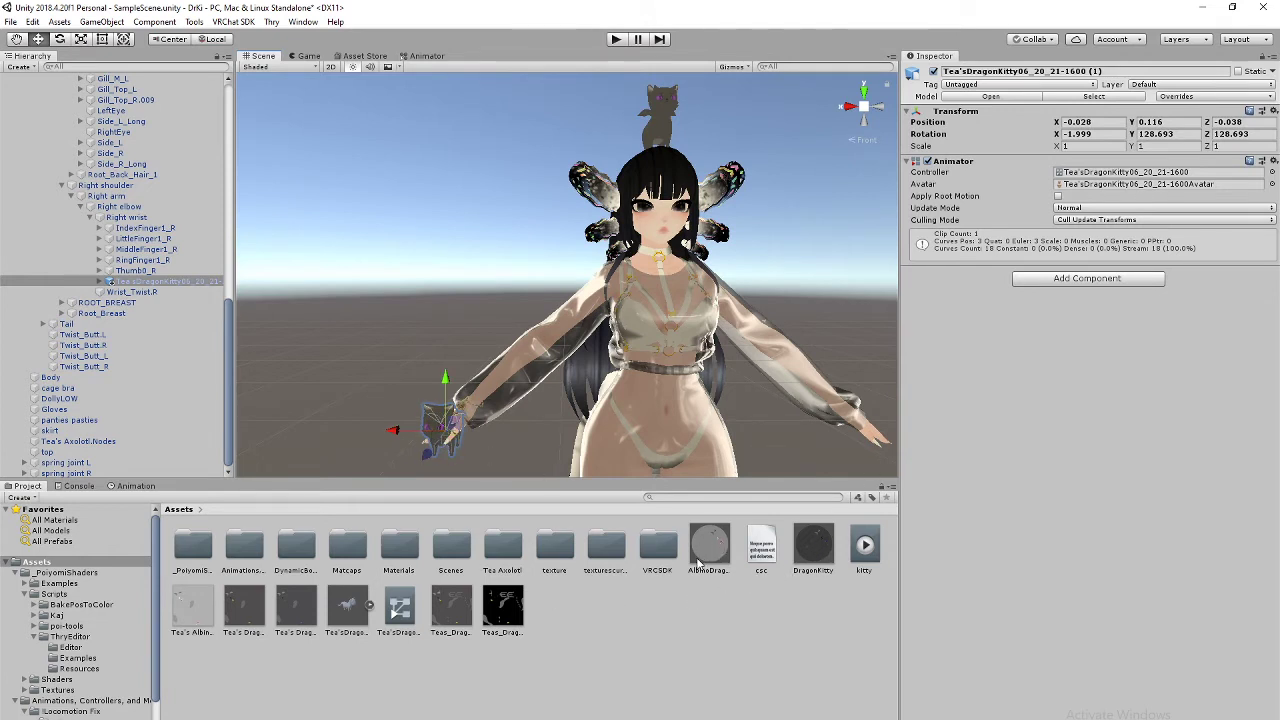
click(811, 562)
right_click(813, 555)
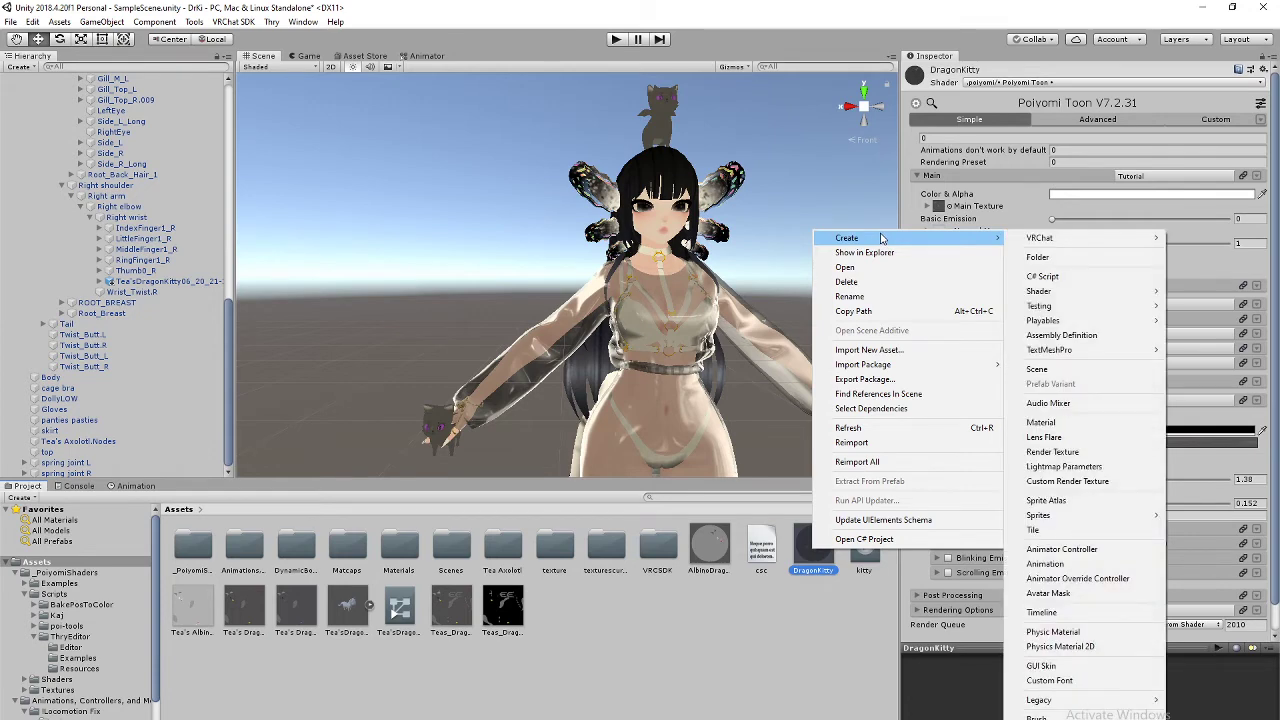
Step: Open the AlbinoDragonKitty material's Main settings and drag the material onto the wrist kitty
click(870, 350)
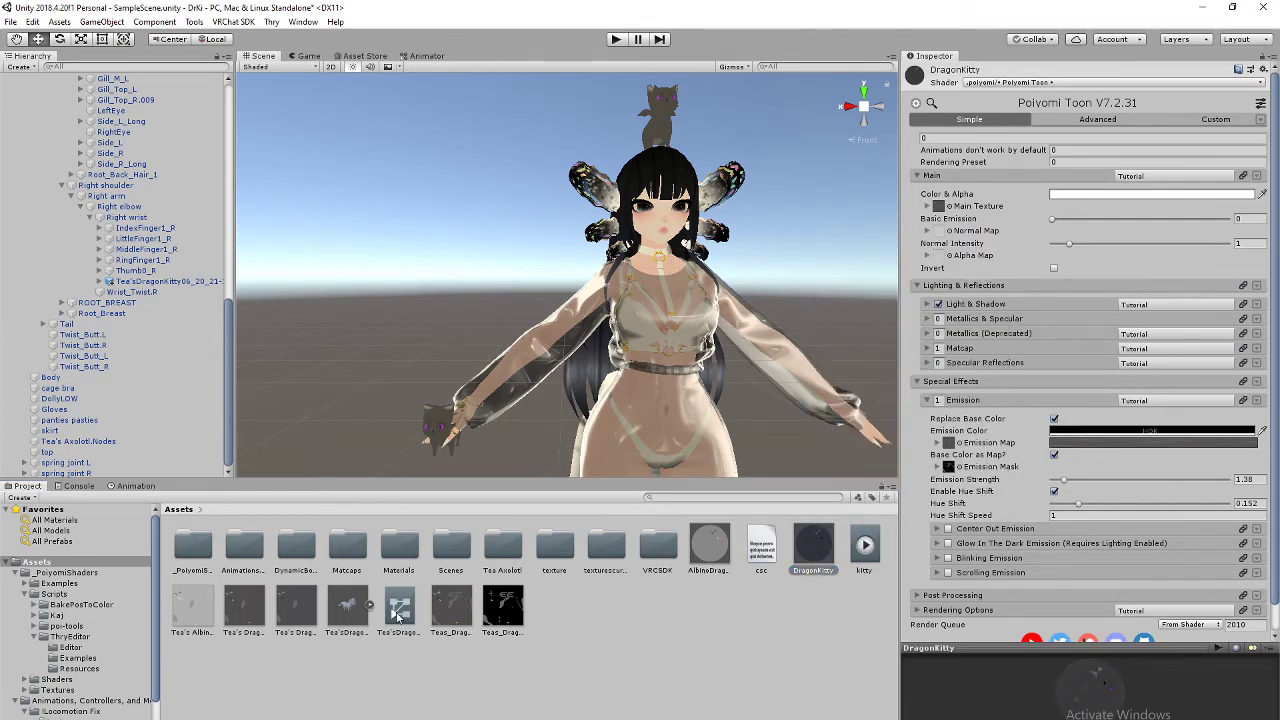
click(707, 543)
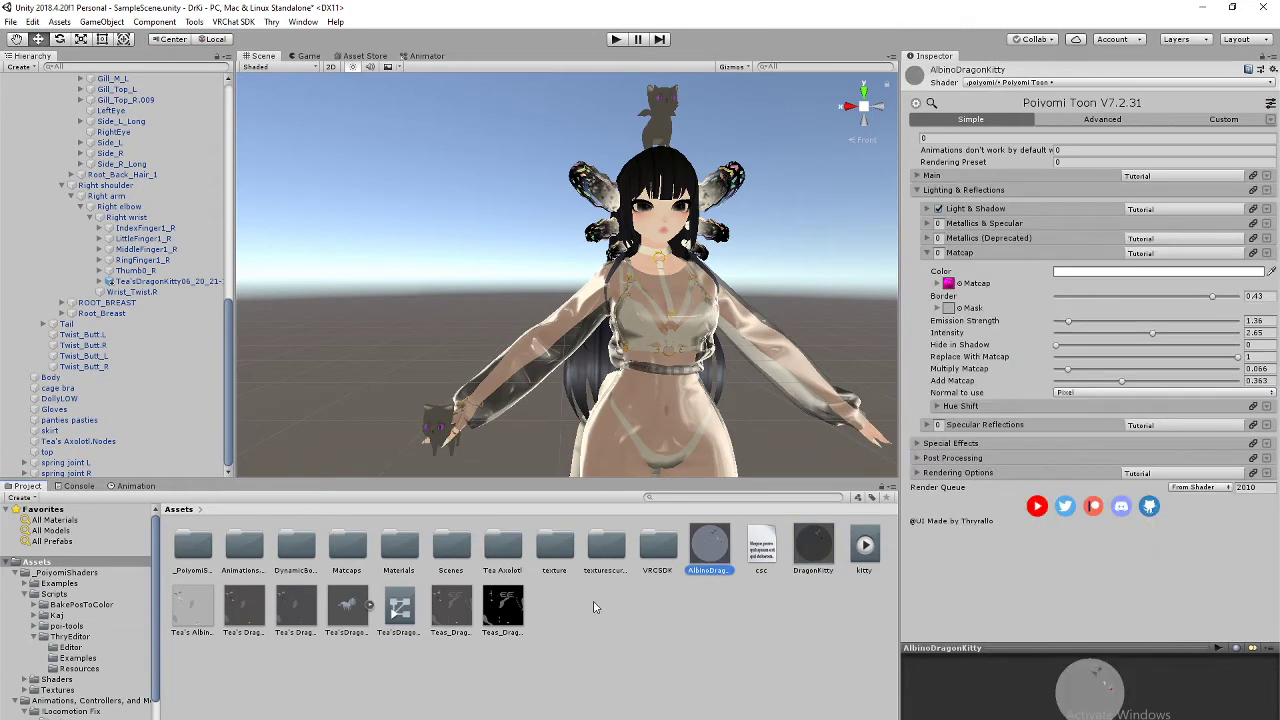
click(918, 174)
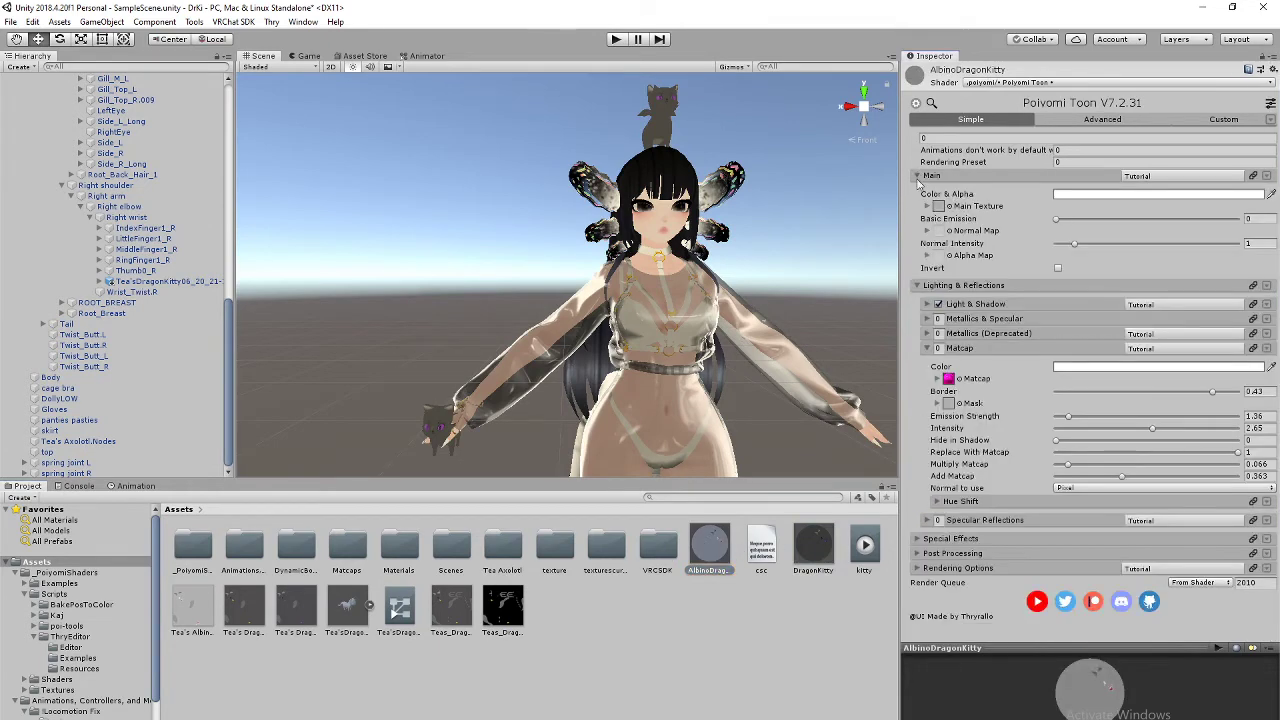
middle_drag(624, 422, 759, 334)
scroll(759, 334, up, 3)
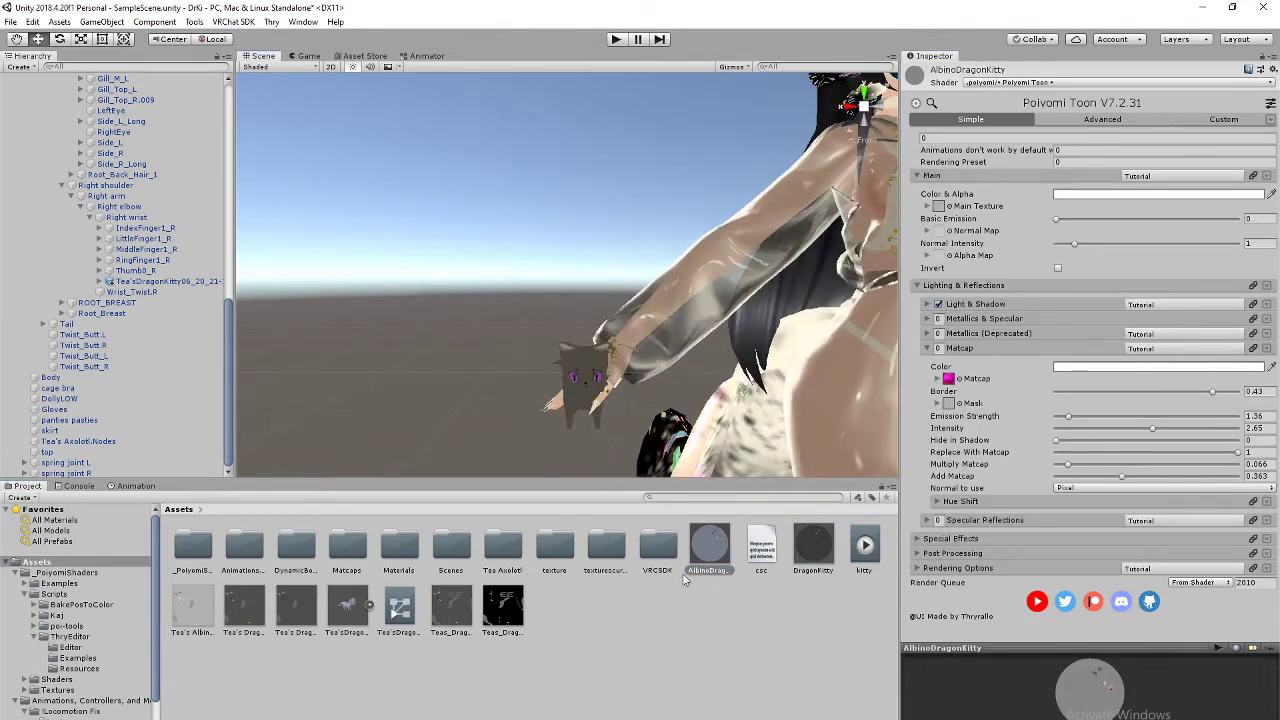
drag(708, 551, 582, 390)
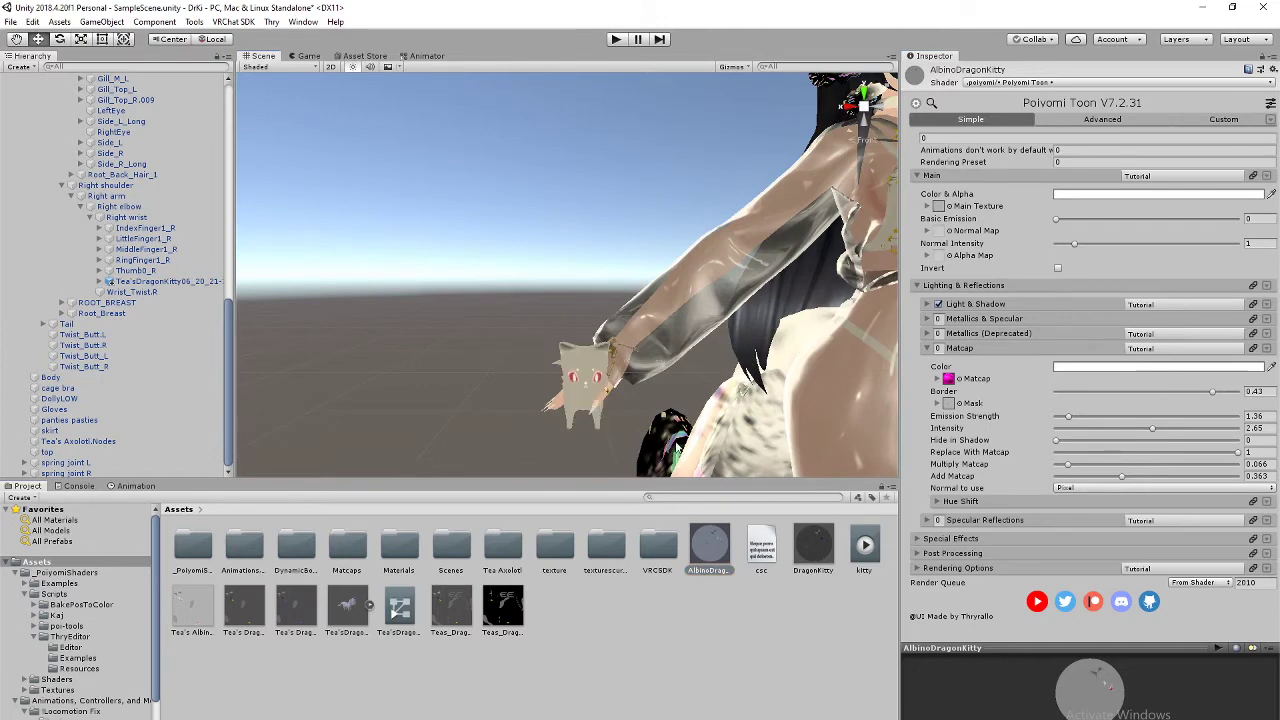
drag(677, 448, 571, 392)
click(665, 404)
Step: Inspect the albino wrist kitty up close, then pull back to show the whole avatar
right_drag(670, 390, 623, 333)
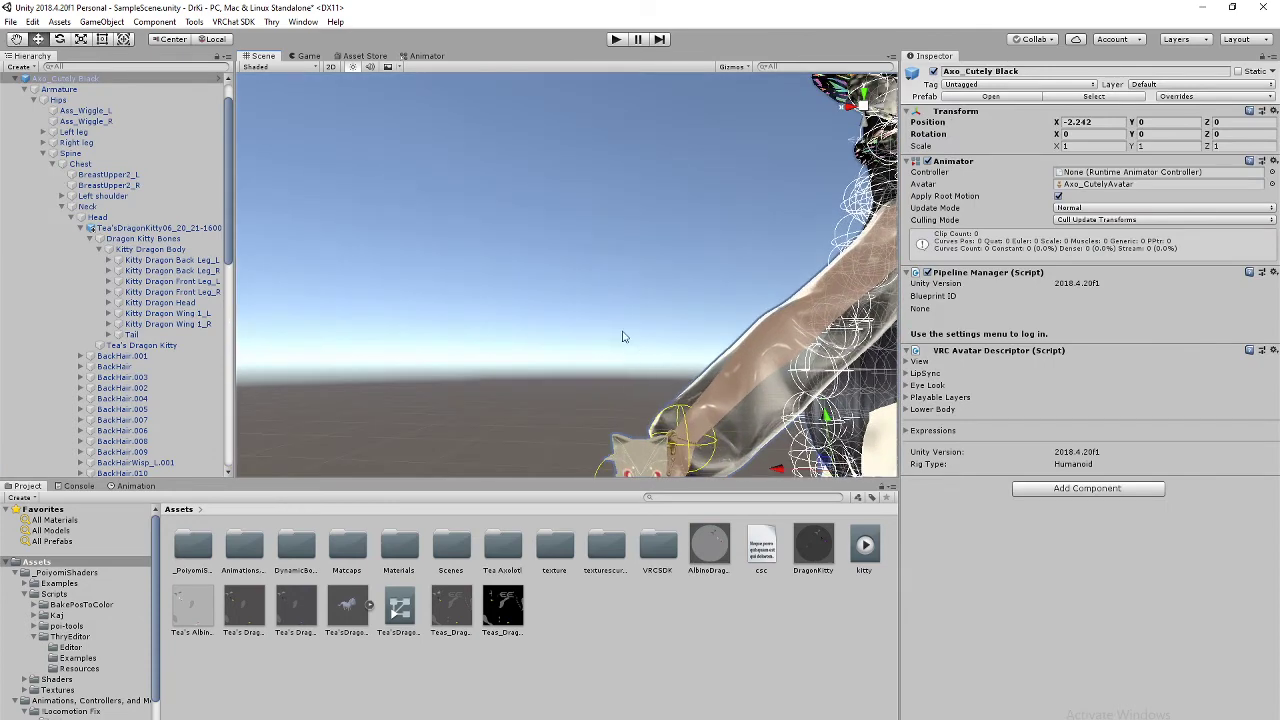
middle_drag(677, 394, 597, 289)
scroll(597, 289, up, 5)
click(597, 289)
middle_drag(661, 384, 698, 284)
right_drag(657, 333, 548, 306)
middle_drag(548, 306, 610, 348)
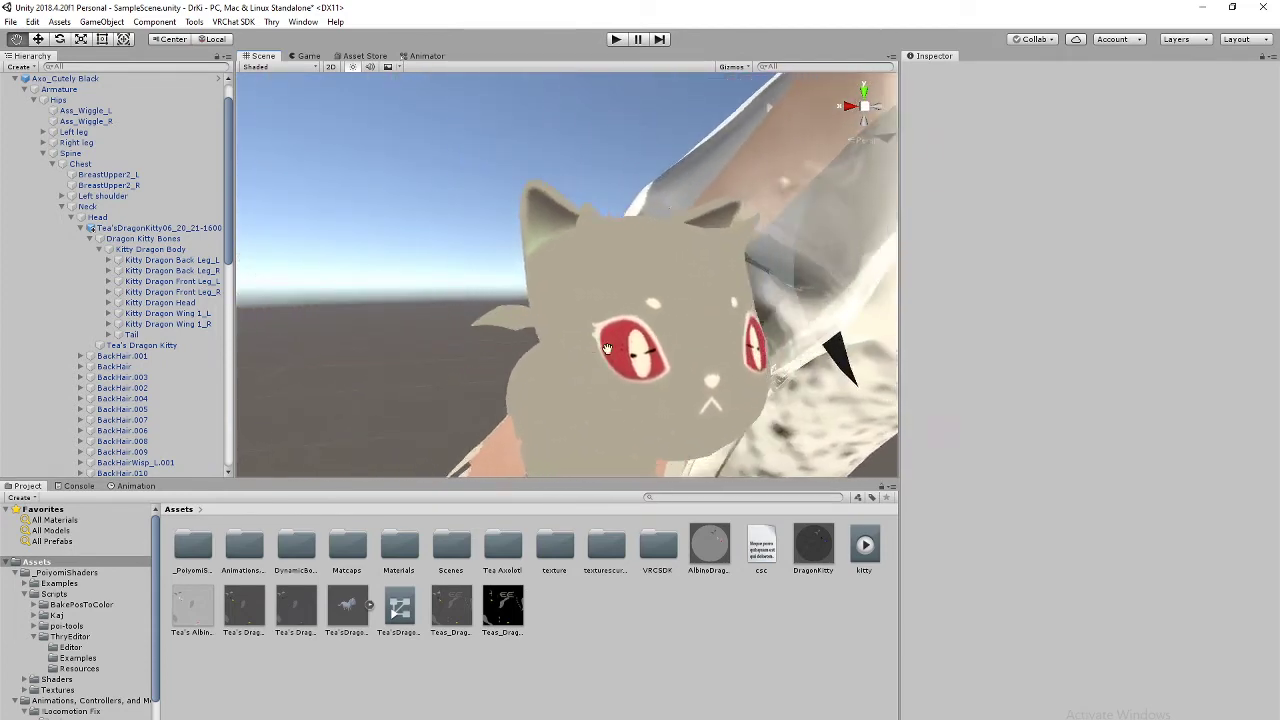
scroll(594, 332, down, 8)
right_drag(648, 332, 560, 425)
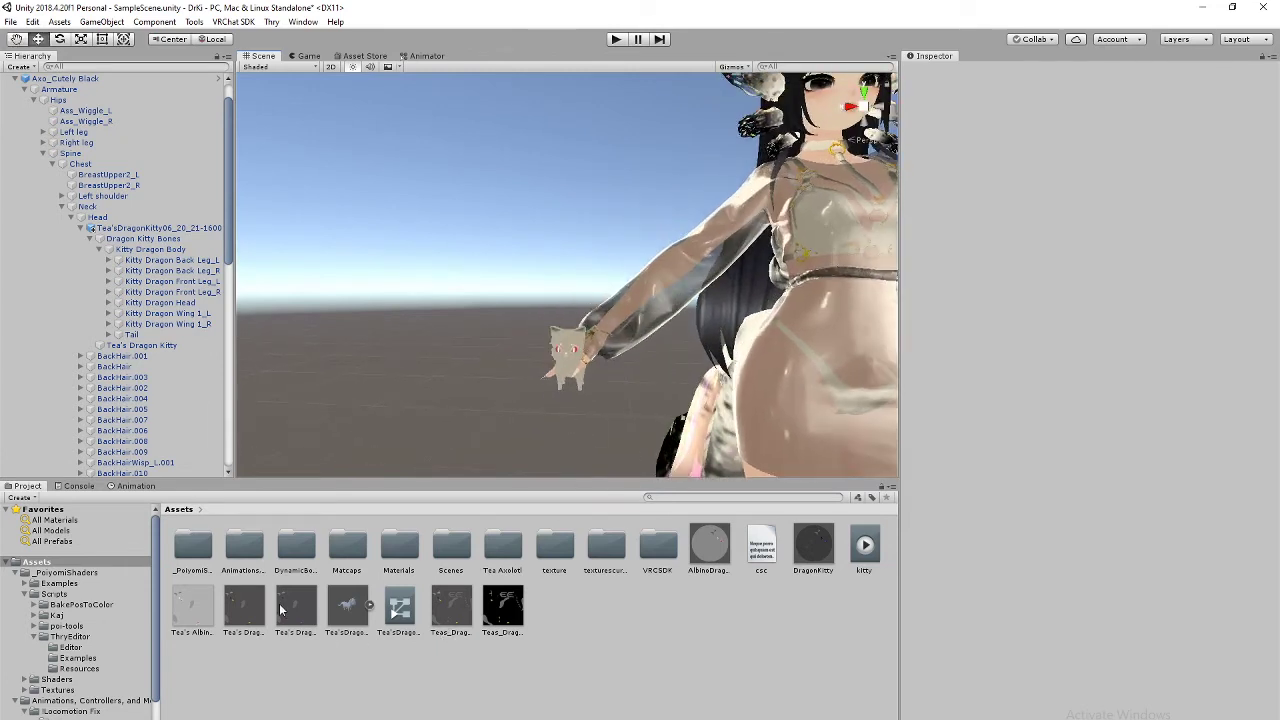
mouse_move(249, 619)
mouse_down()
mouse_move(500, 562)
mouse_move(708, 563)
mouse_move(256, 608)
mouse_up()
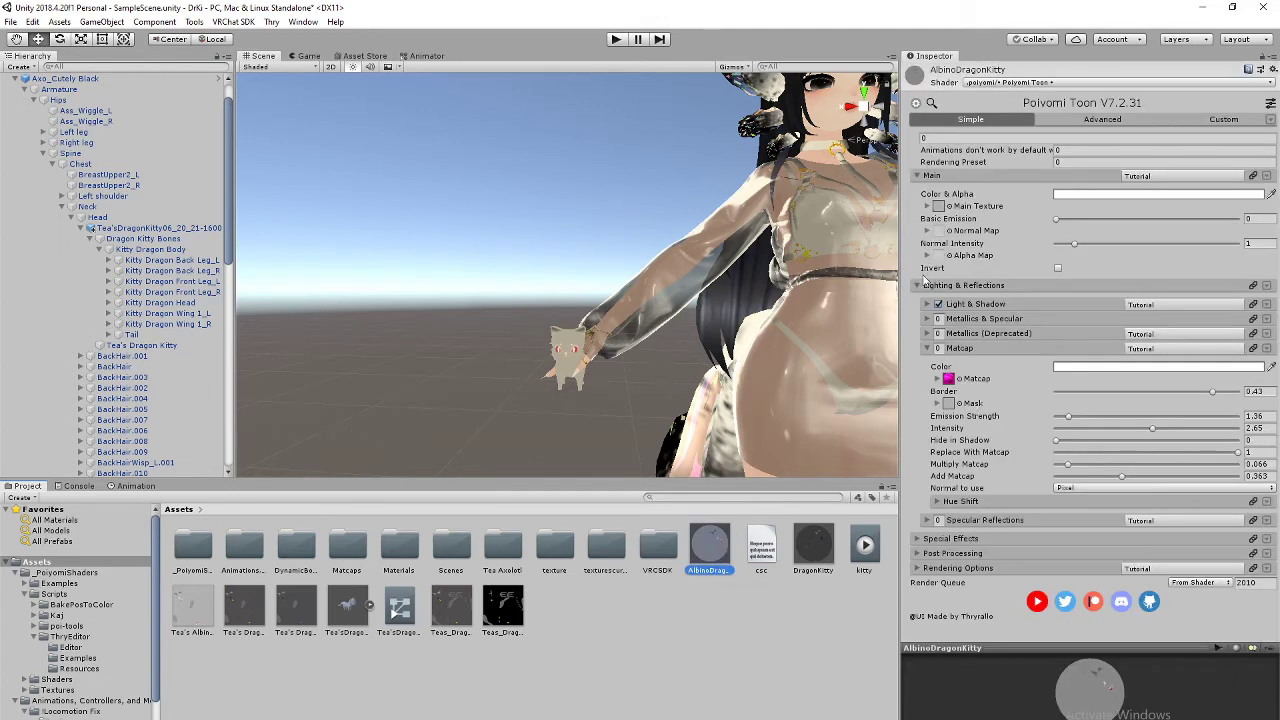
Step: Drag a Tea's Dragon Kitty texture into the AlbinoDragonKitty material's Main Texture slot
click(254, 619)
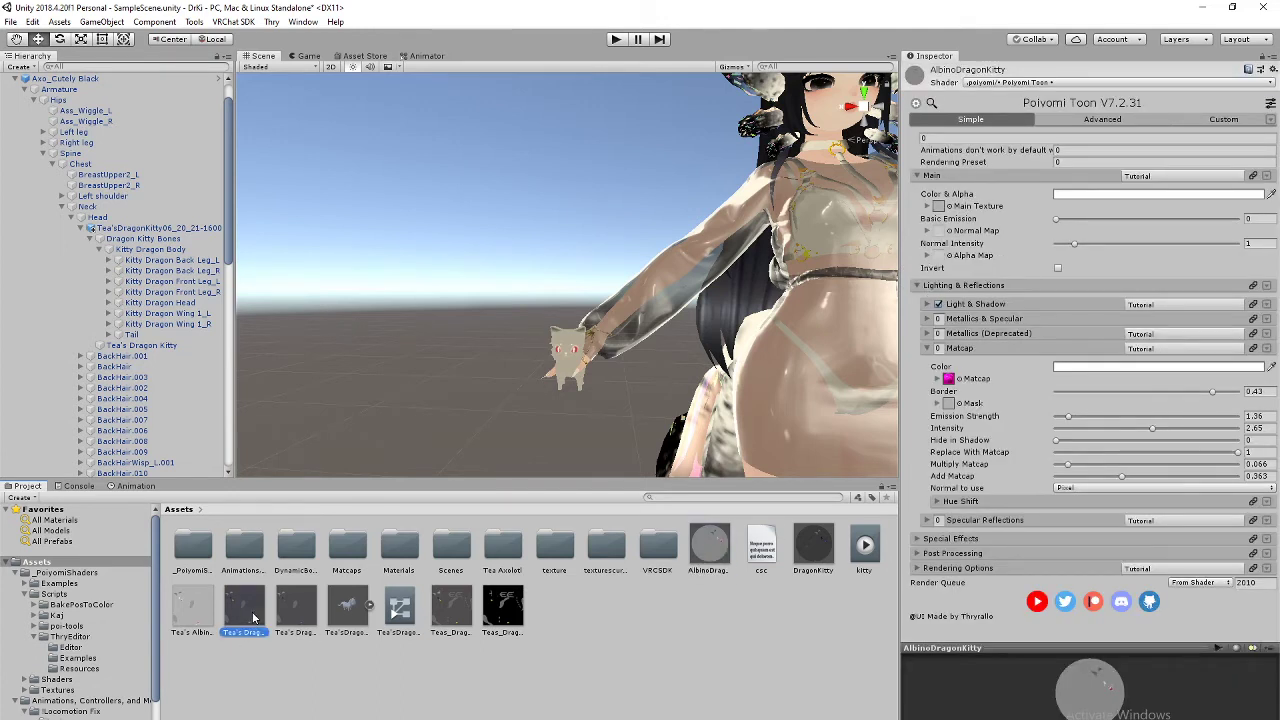
click(297, 622)
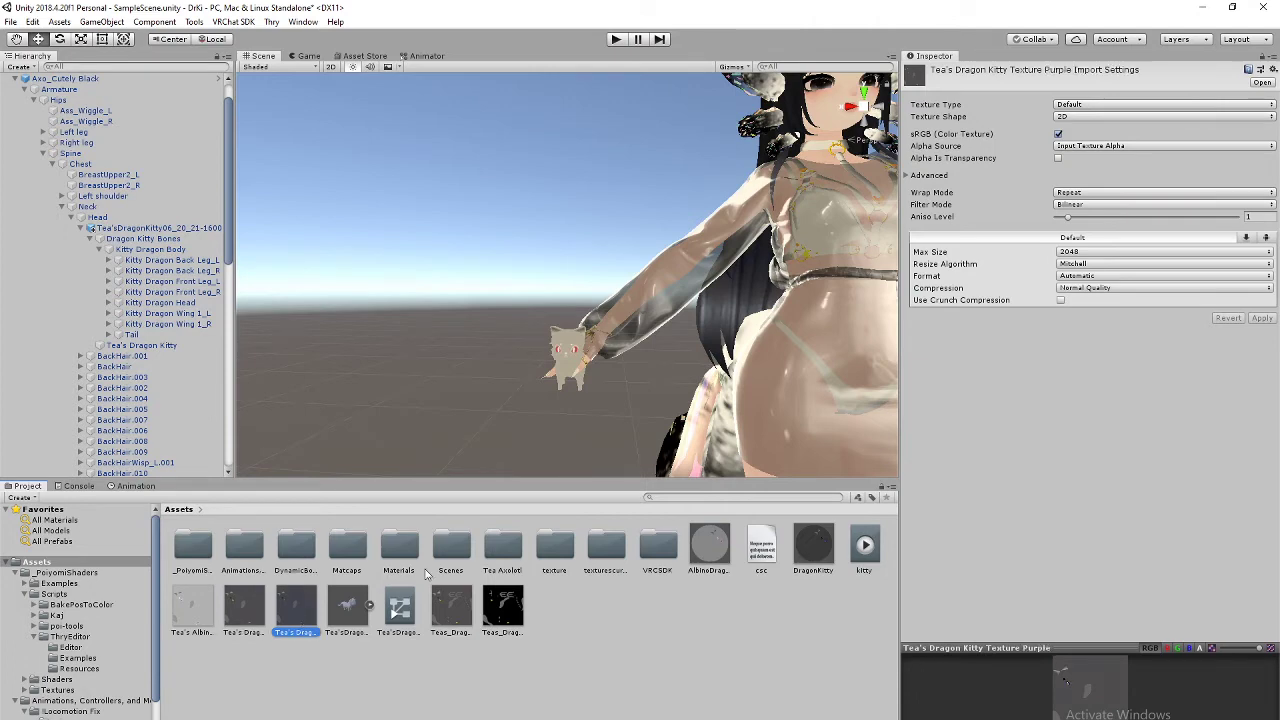
click(572, 370)
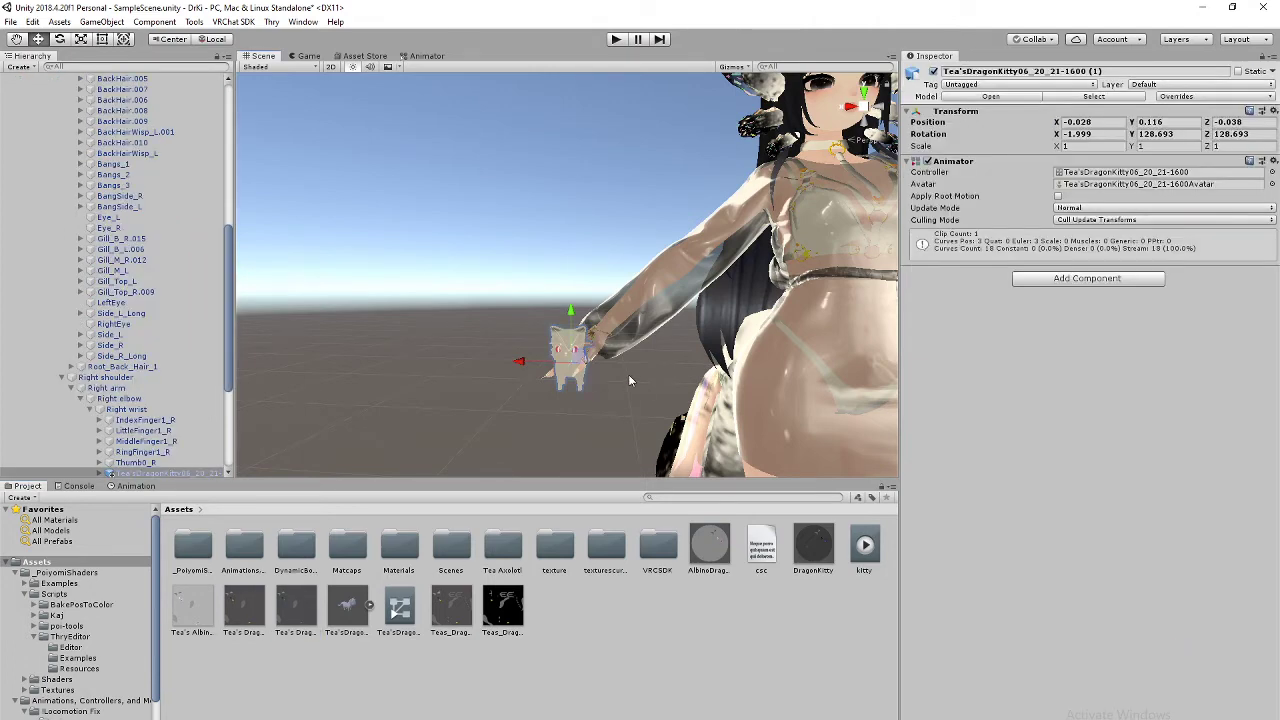
click(699, 553)
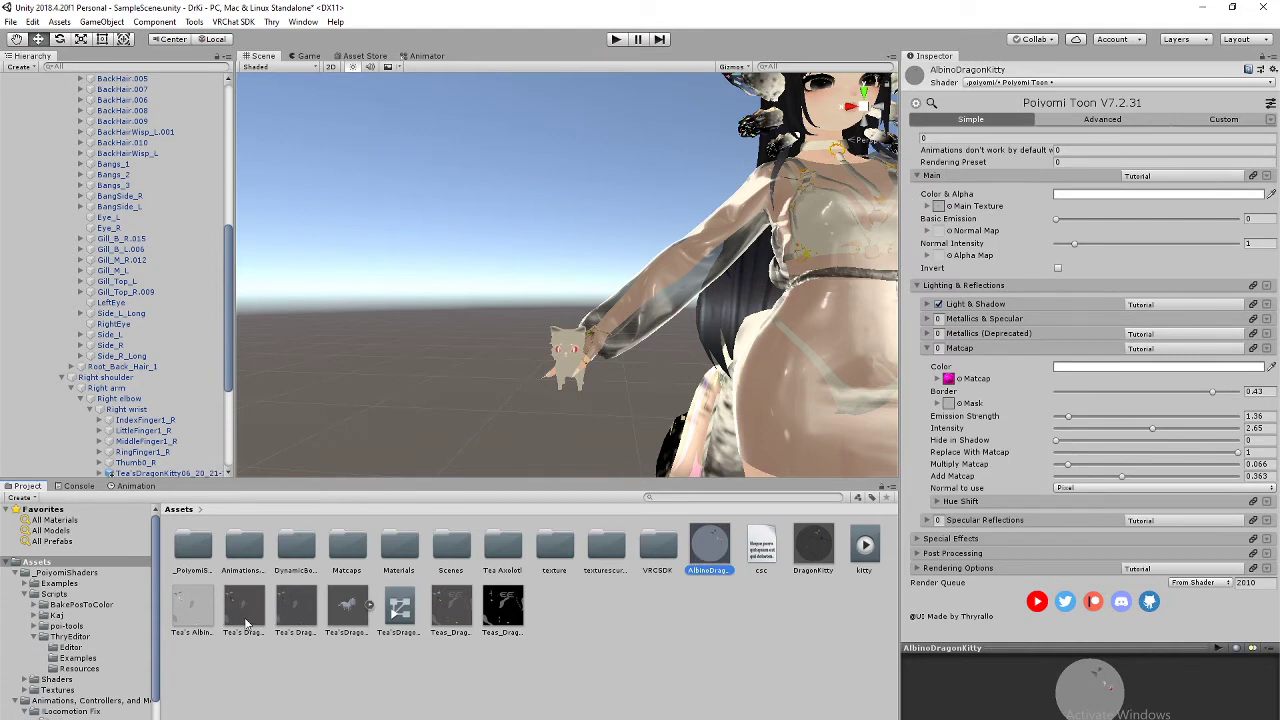
drag(247, 624, 938, 218)
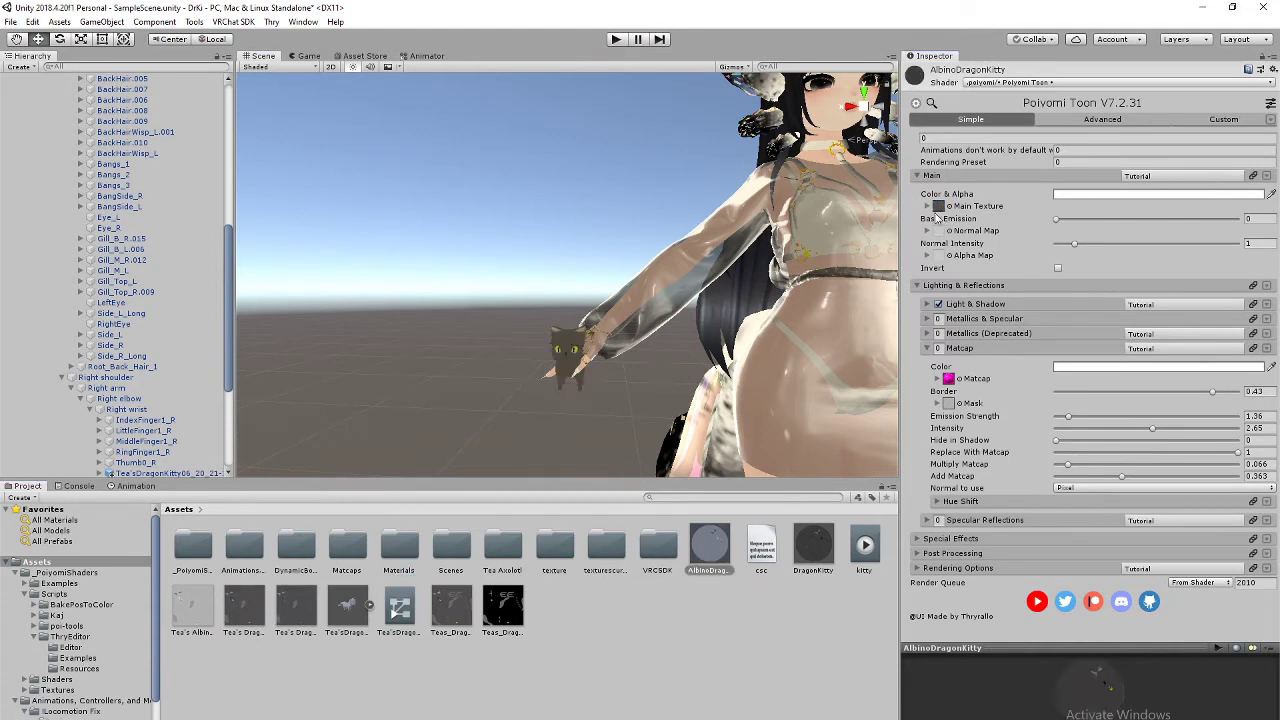
scroll(648, 298, down, 3)
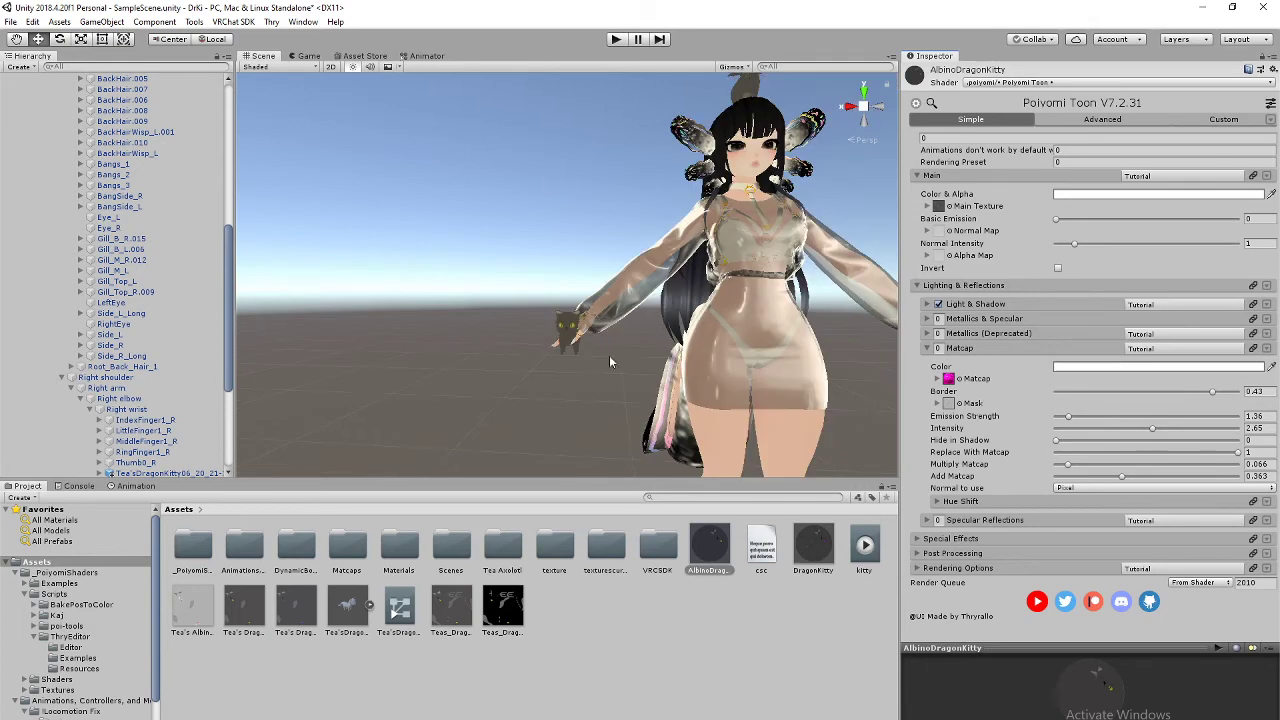
middle_drag(609, 355, 592, 402)
scroll(601, 413, up, 3)
scroll(601, 413, up, 3)
scroll(606, 414, down, 3)
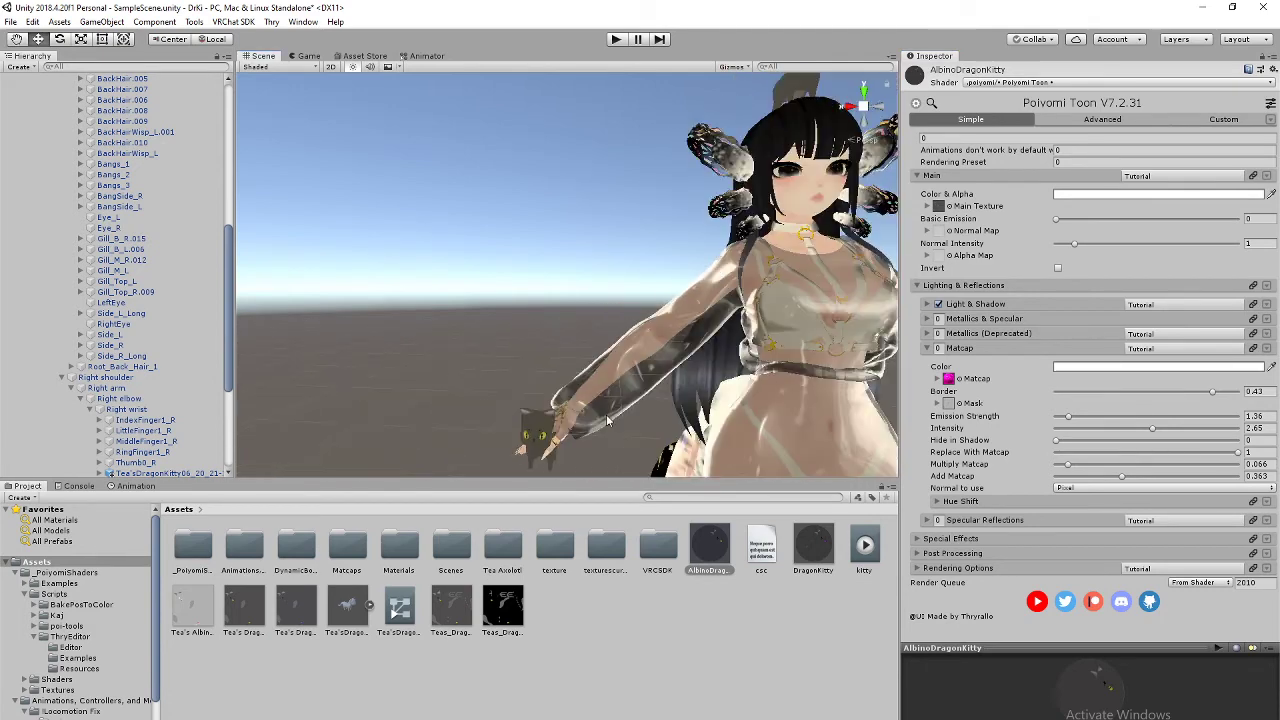
scroll(606, 414, up, 3)
scroll(640, 360, down, 3)
middle_drag(650, 350, 644, 287)
scroll(734, 346, up, 3)
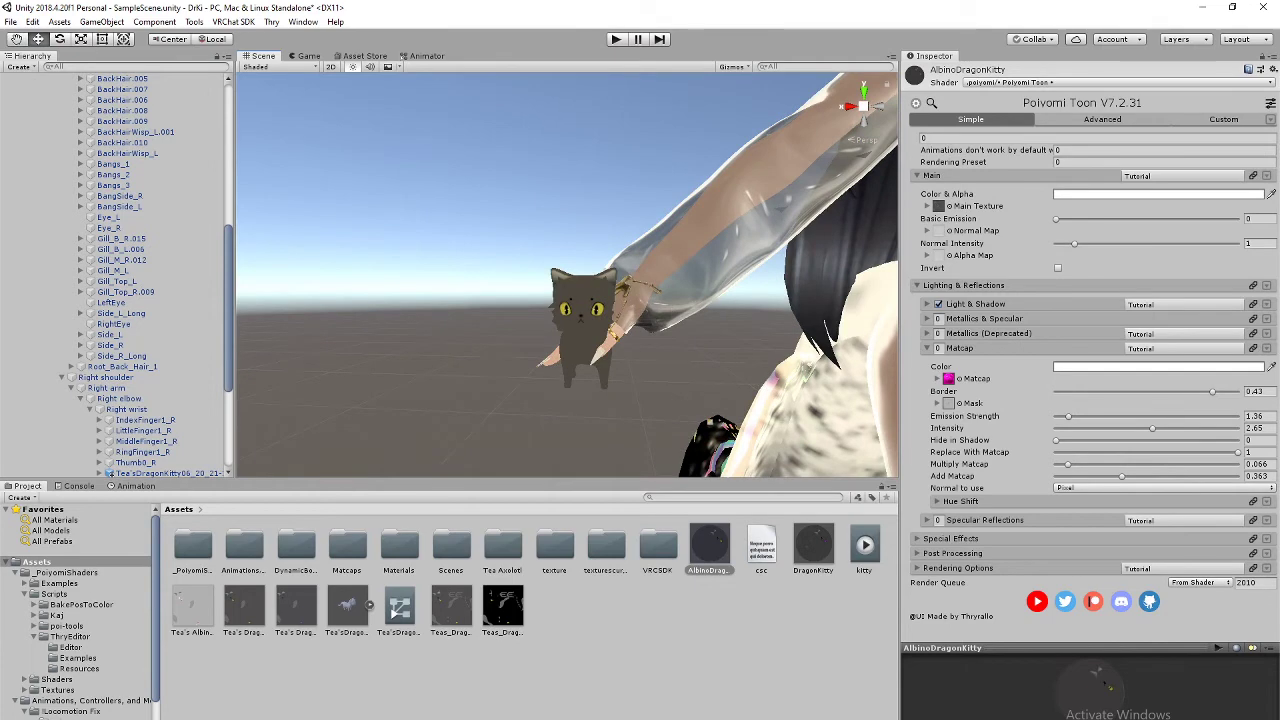
Step: In Discord, open the shared texture image at full size in the browser
key(alt+Tab)
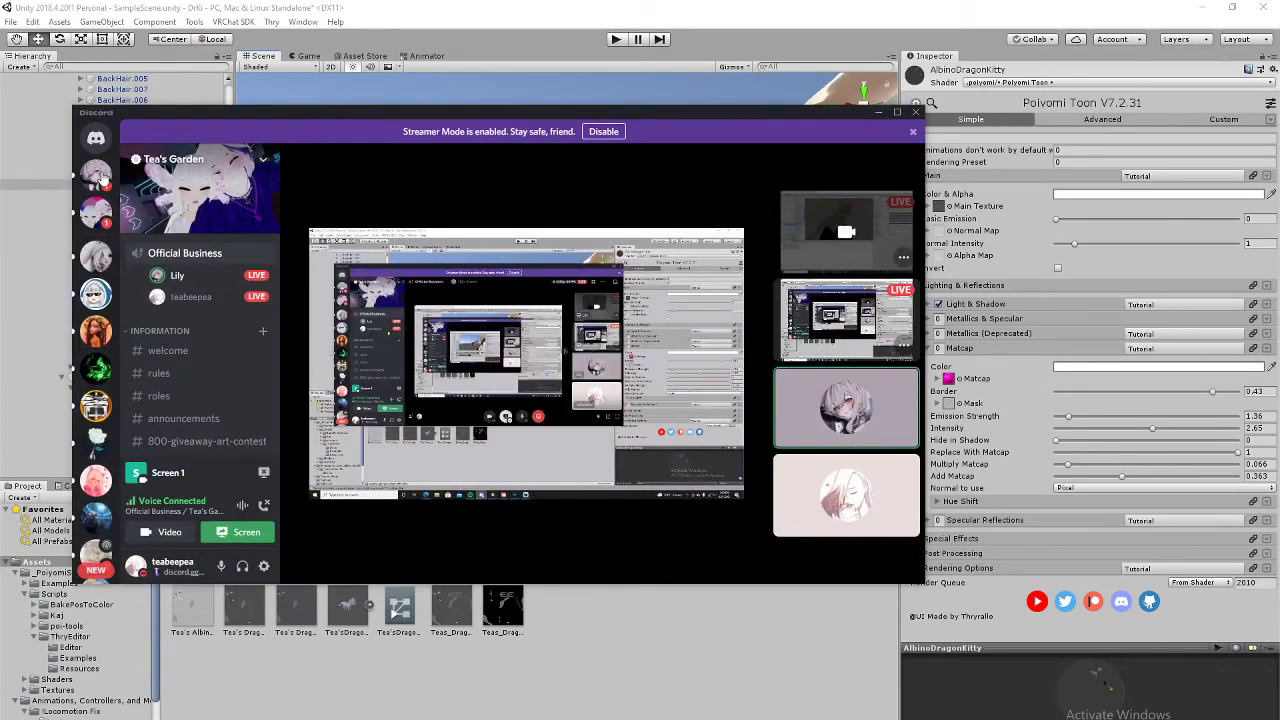
click(110, 182)
click(451, 443)
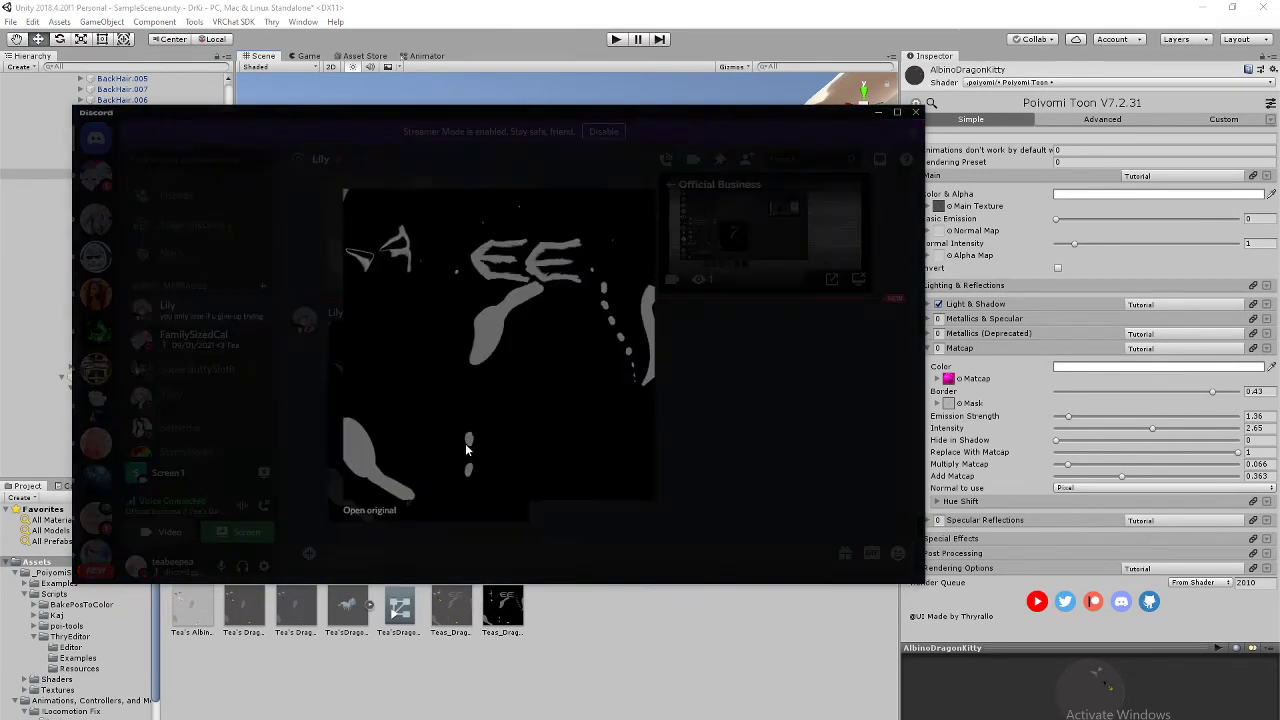
click(352, 511)
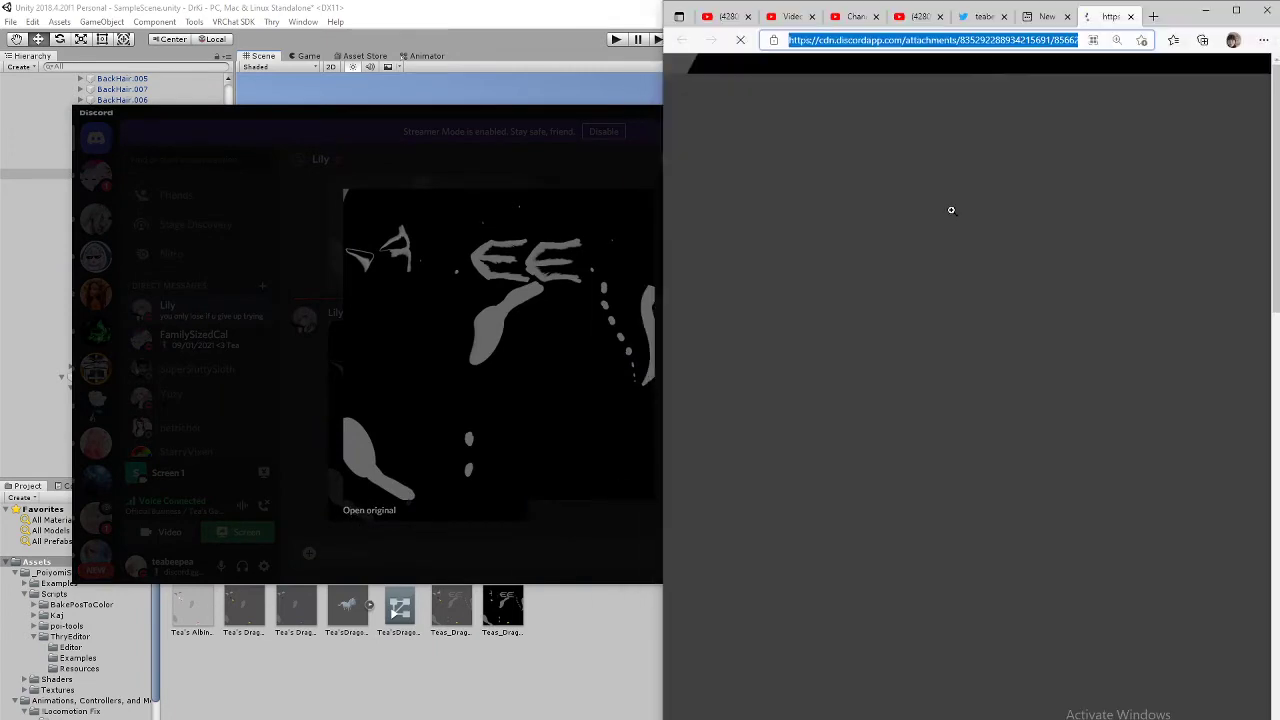
Step: Save the image as Teas_Dragon_Kitty_Textureee.png in Desktop\Avatars\Tea and minimize Edge
right_click(962, 377)
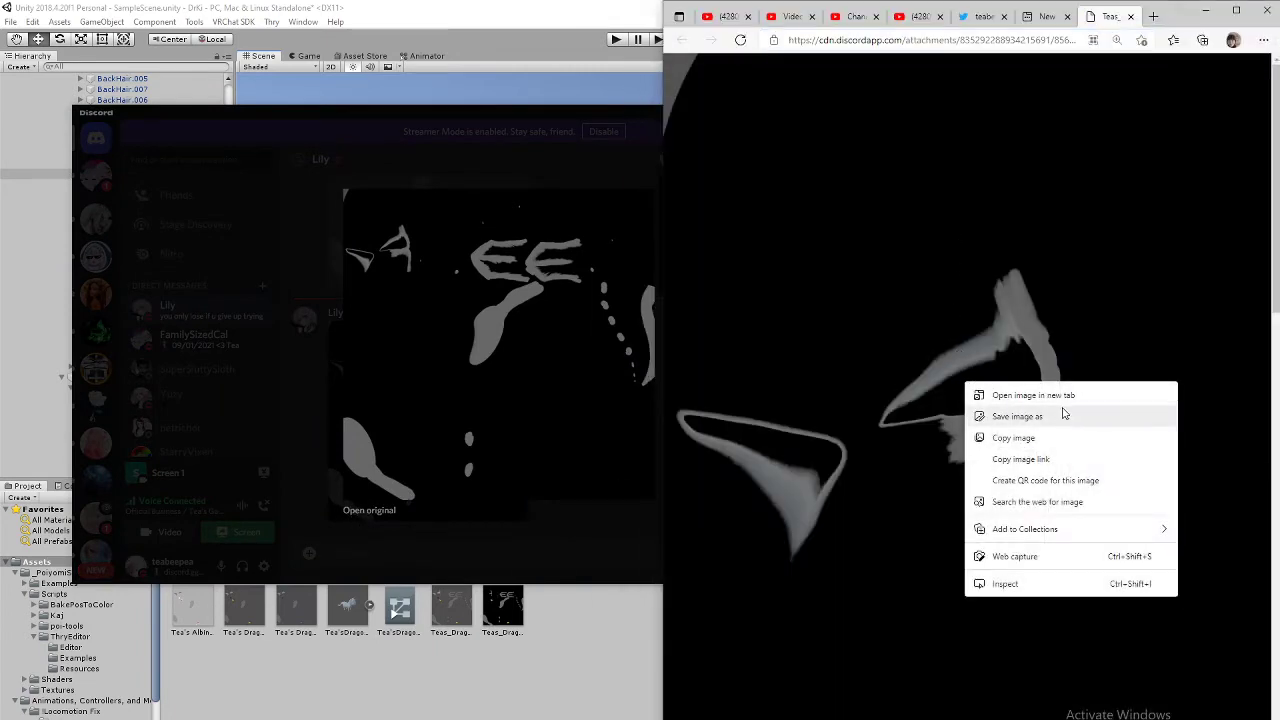
click(1054, 417)
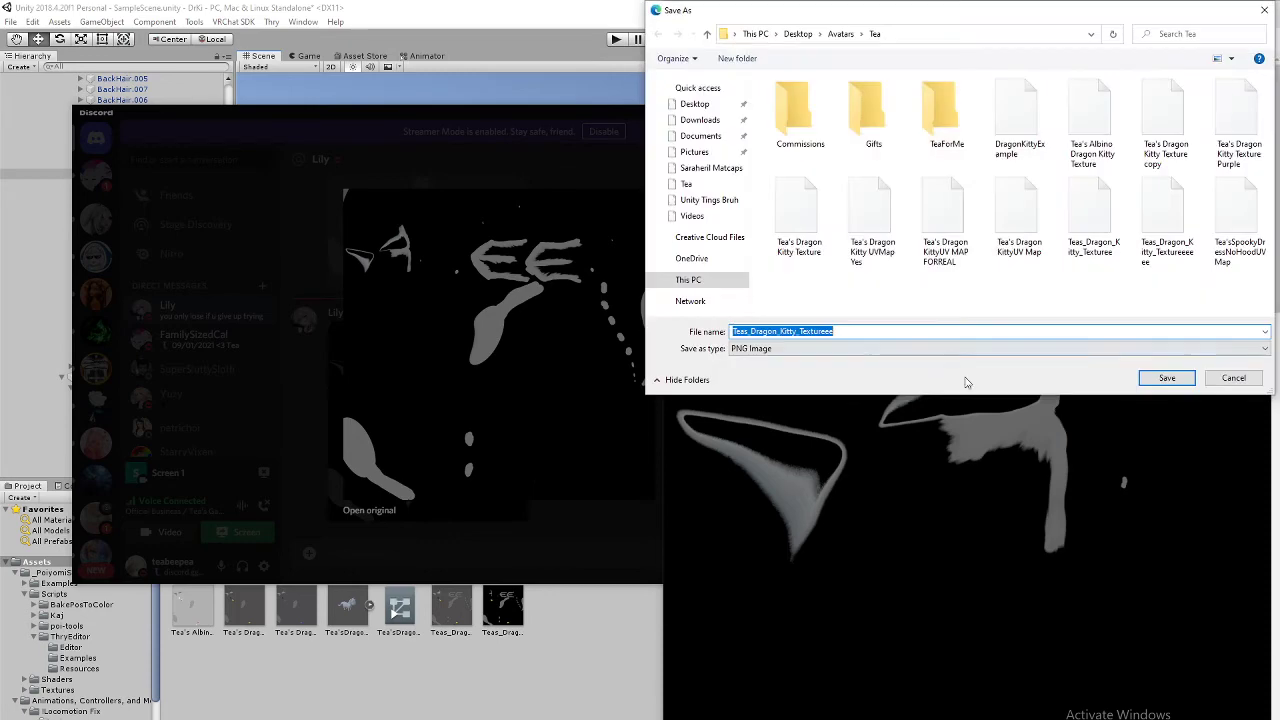
click(1165, 378)
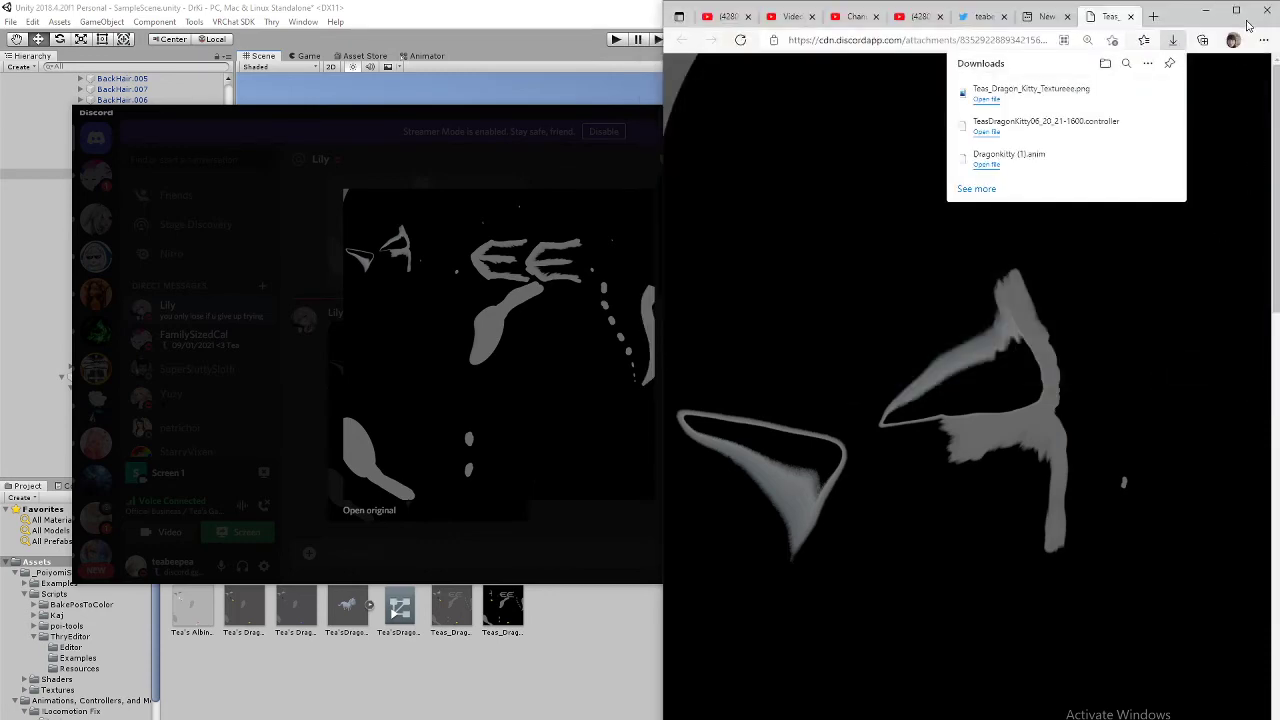
click(1205, 12)
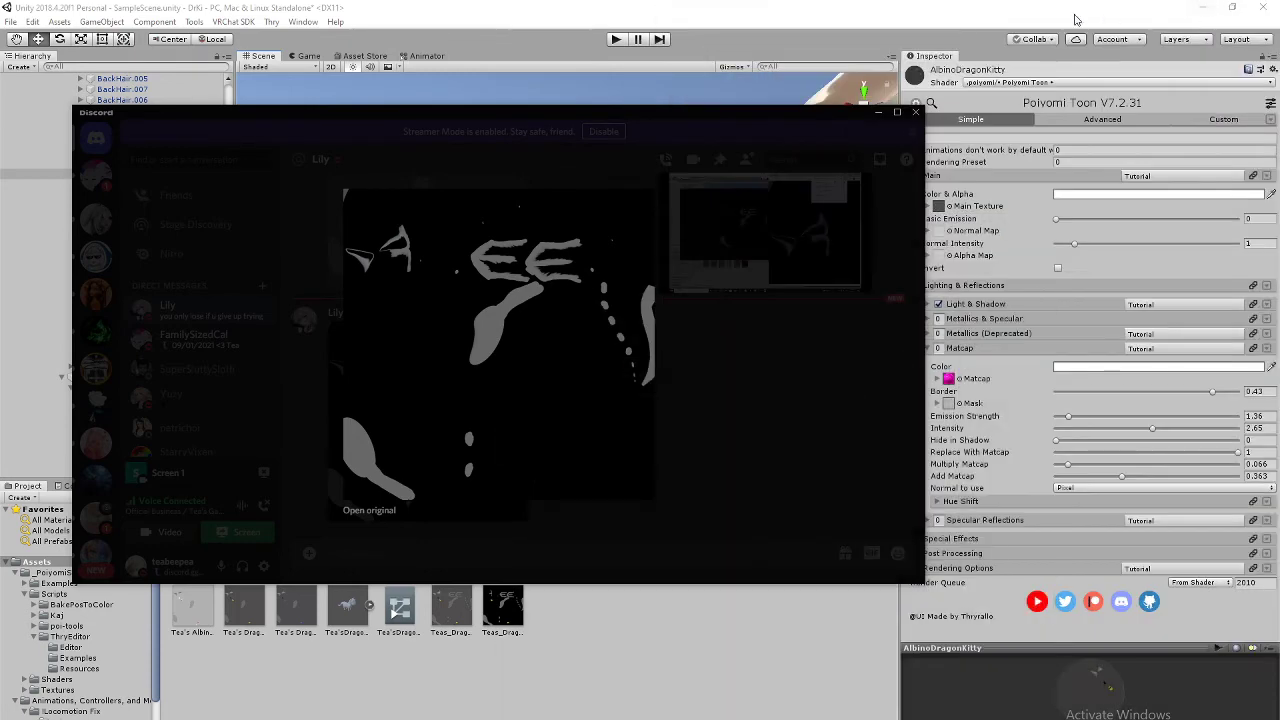
Step: Dismiss Discord and bring the kitty on the avatar's right wrist into view
click(886, 113)
scroll(733, 344, down, 10)
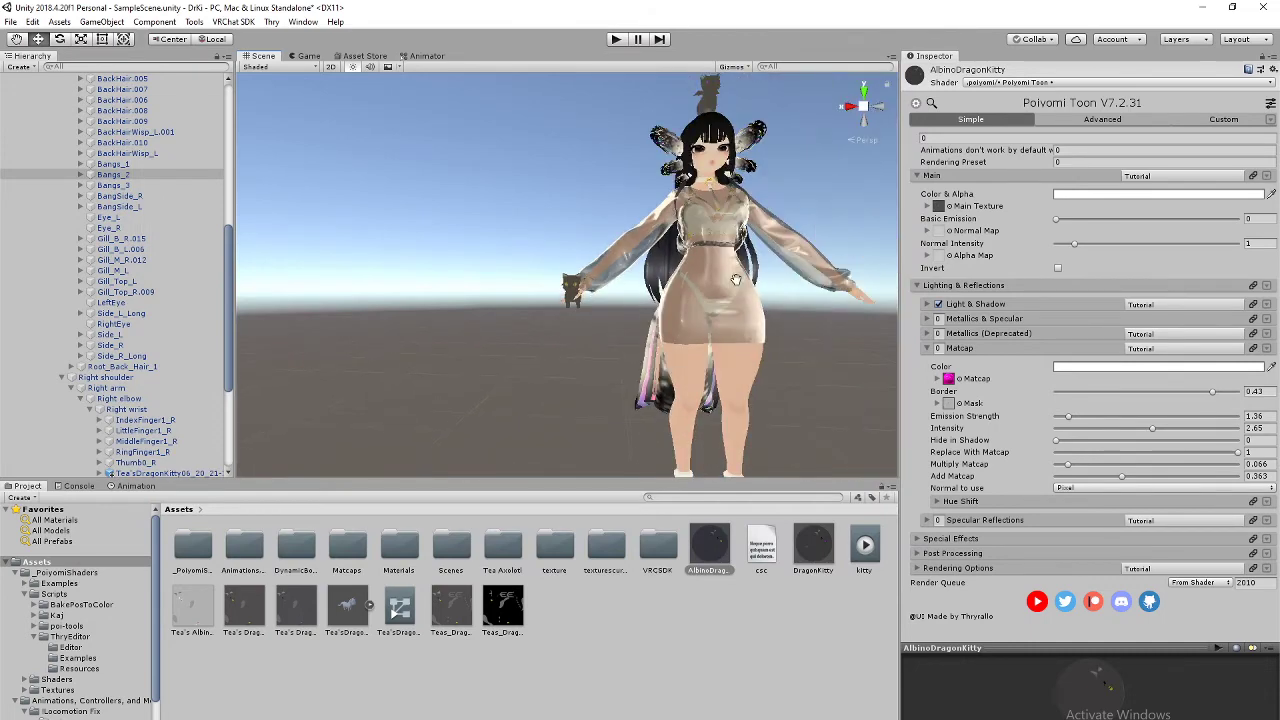
scroll(698, 327, up, 10)
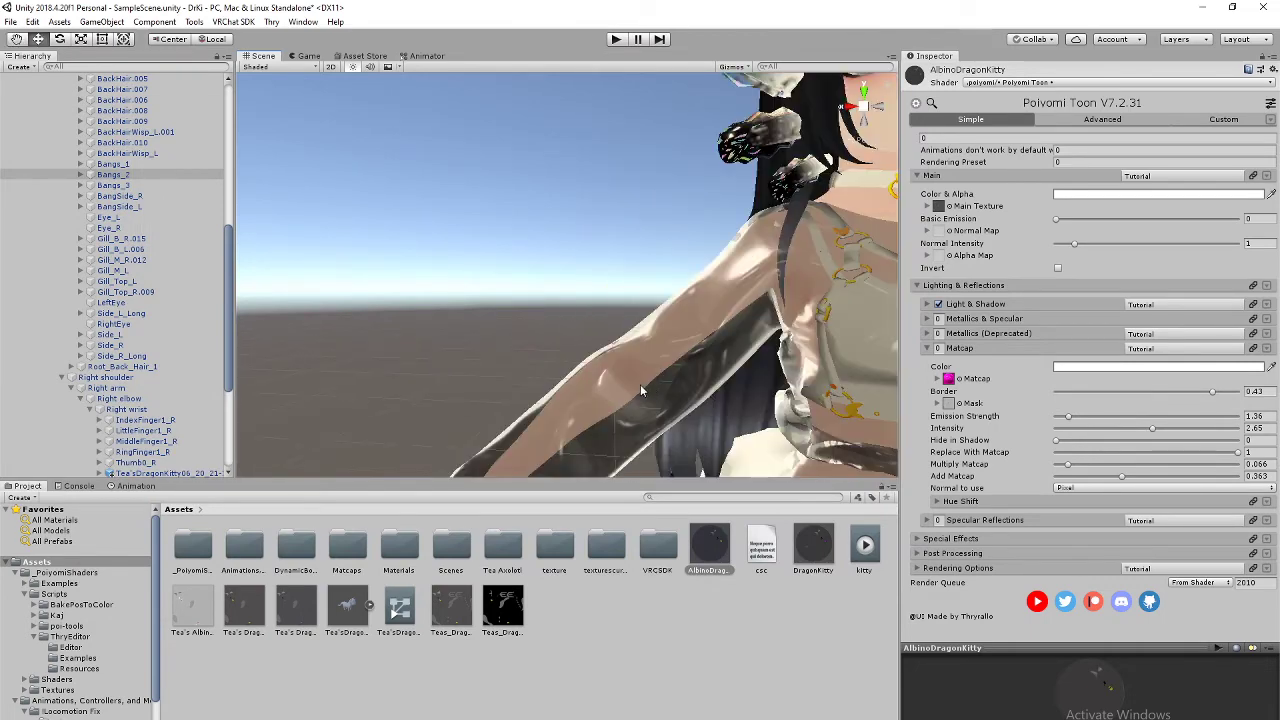
middle_drag(713, 316, 766, 243)
Step: Zoom and pan to frame the dark-textured kitty's face beside the right hand
scroll(690, 355, up, 1)
scroll(701, 362, down, 1)
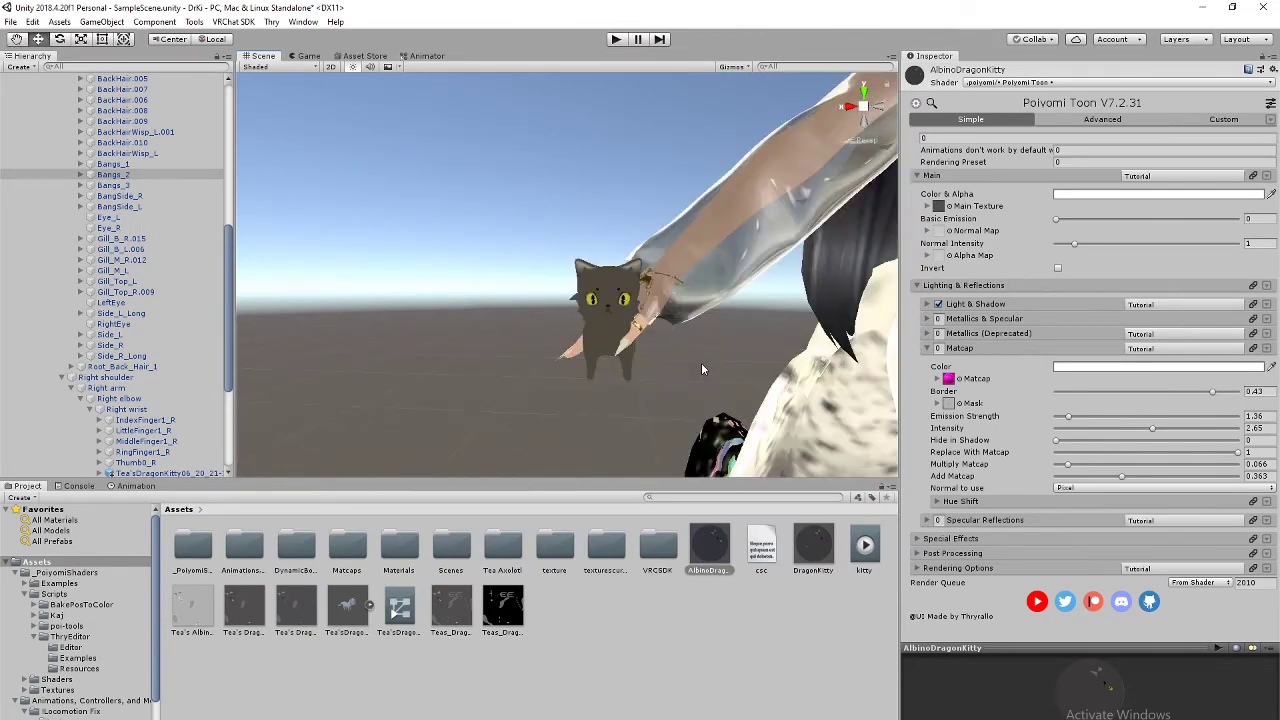
scroll(708, 359, up, 1)
middle_drag(708, 357, 683, 328)
scroll(690, 339, down, 1)
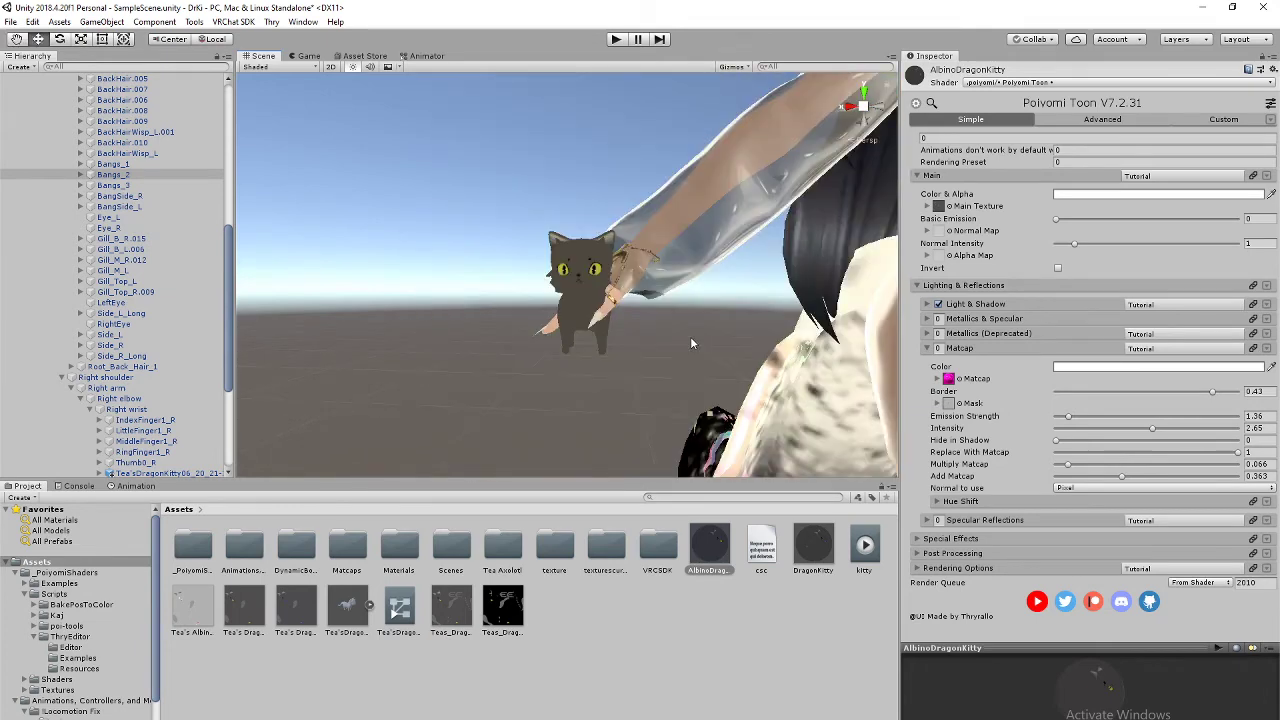
scroll(640, 330, up, 1)
scroll(632, 329, down, 3)
middle_drag(590, 302, 654, 409)
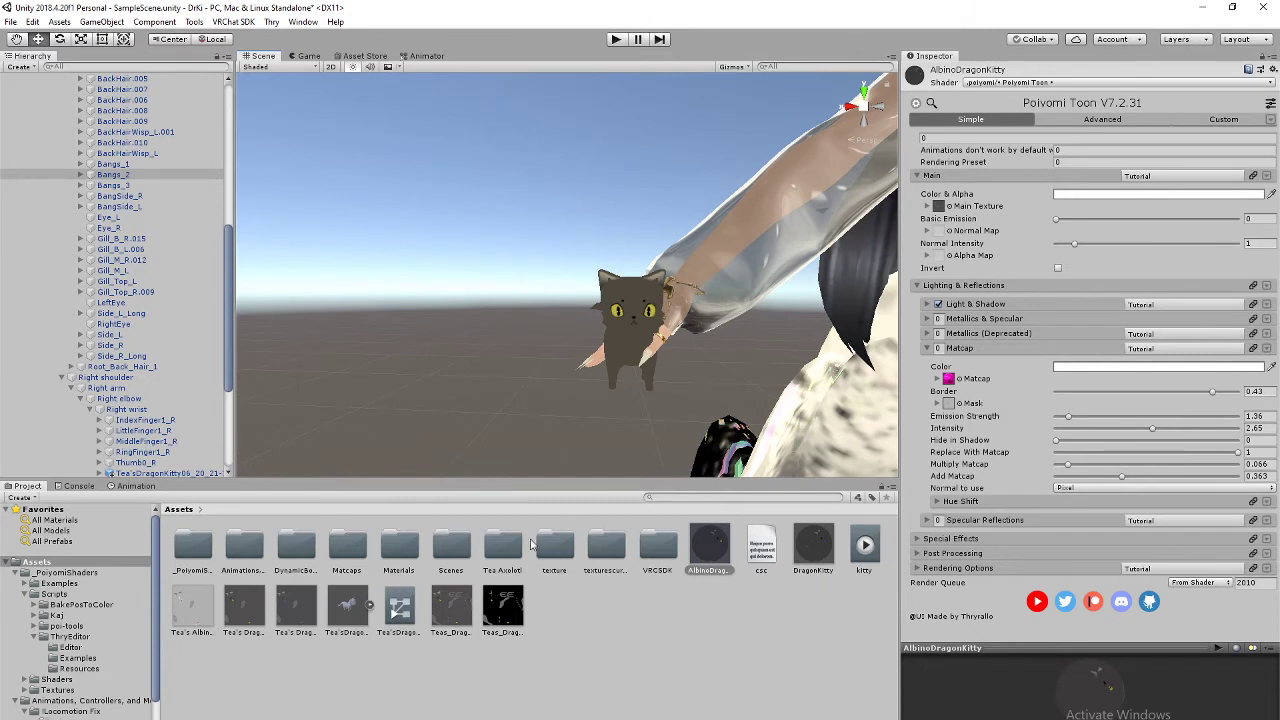
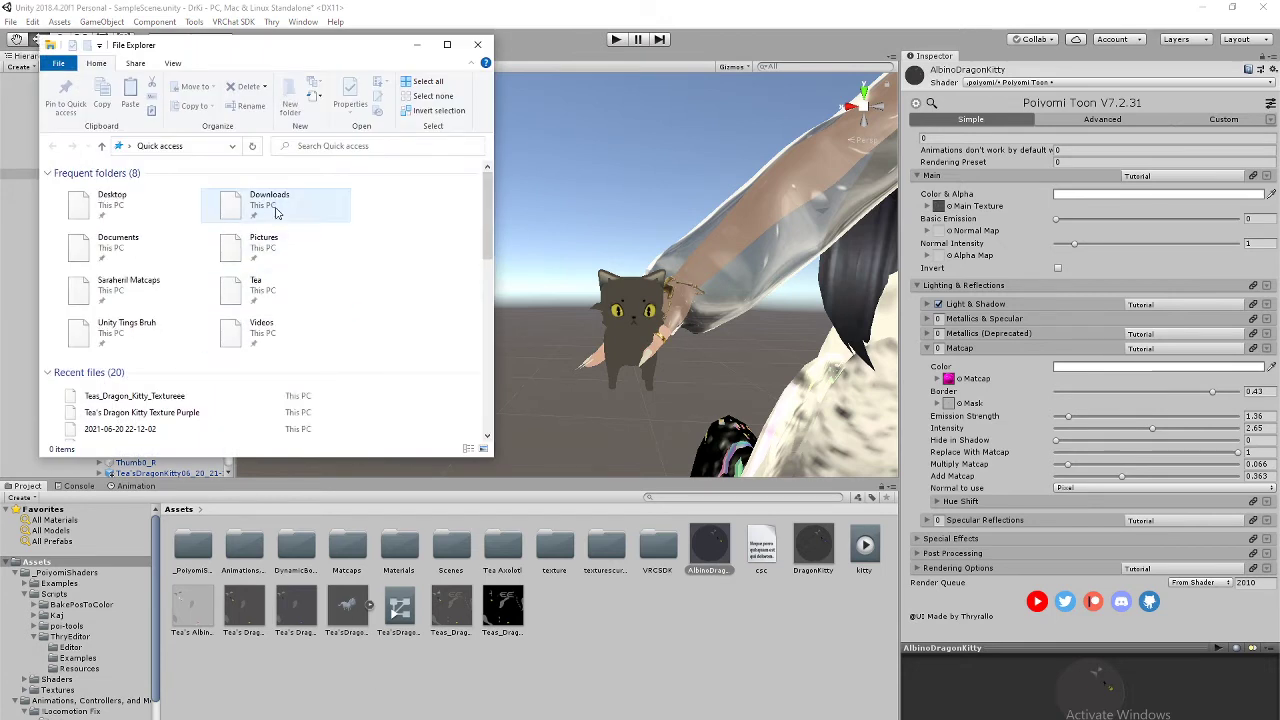
Step: Close the Downloads Explorer window and switch back to Edge showing the kitty texture
double_click(272, 205)
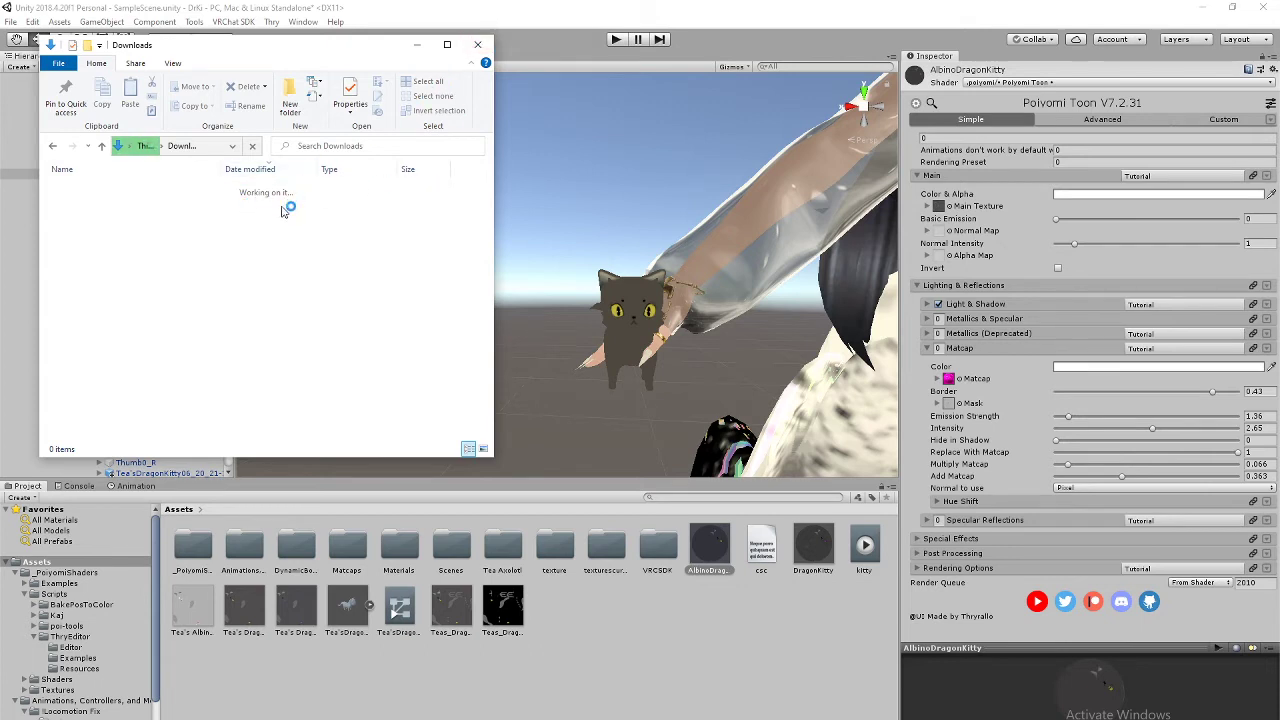
click(478, 44)
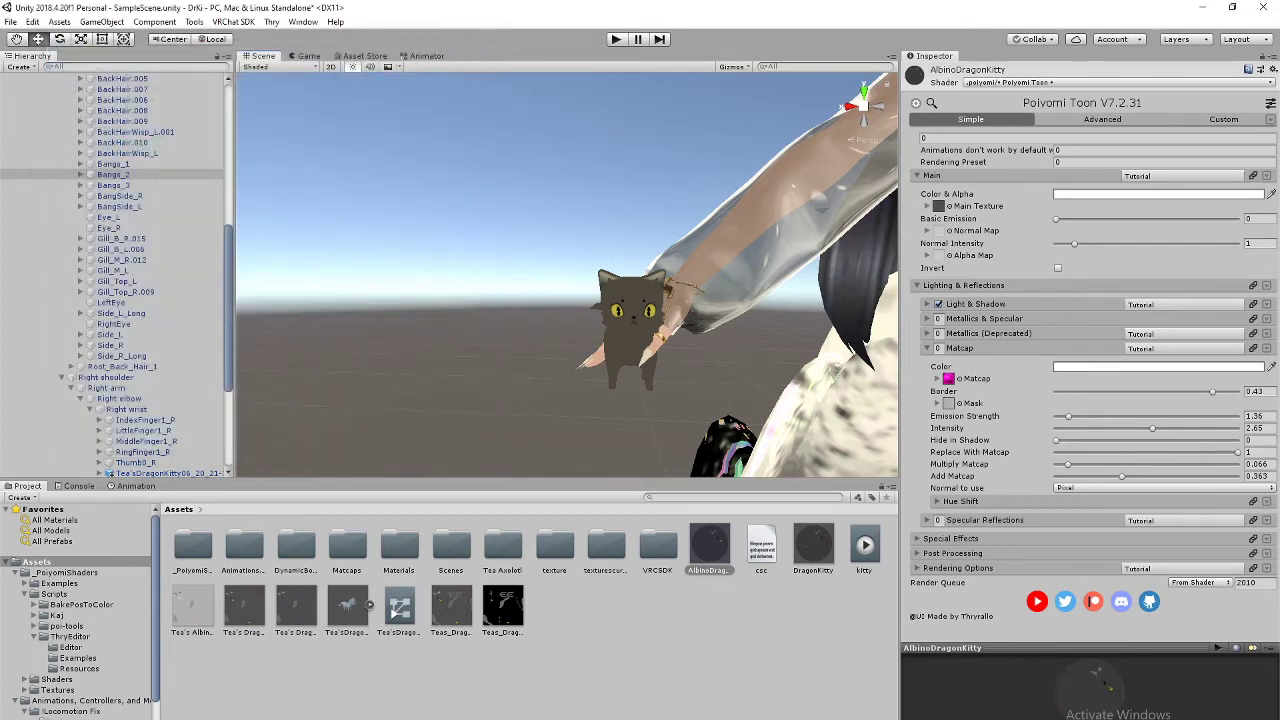
key(alt+Tab)
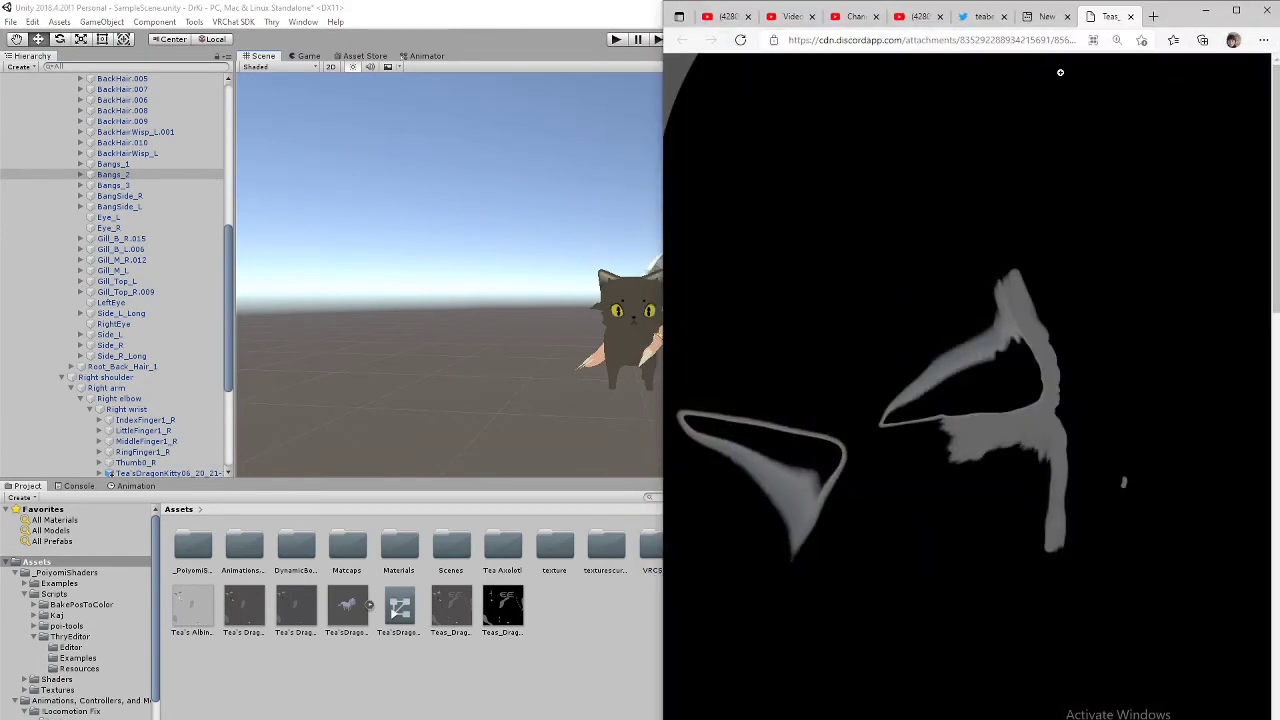
Step: From Edge's Downloads list, show Teas_Dragon_Kitty_Textureee.png in its Avatars › Tea folder
click(1206, 10)
click(1204, 10)
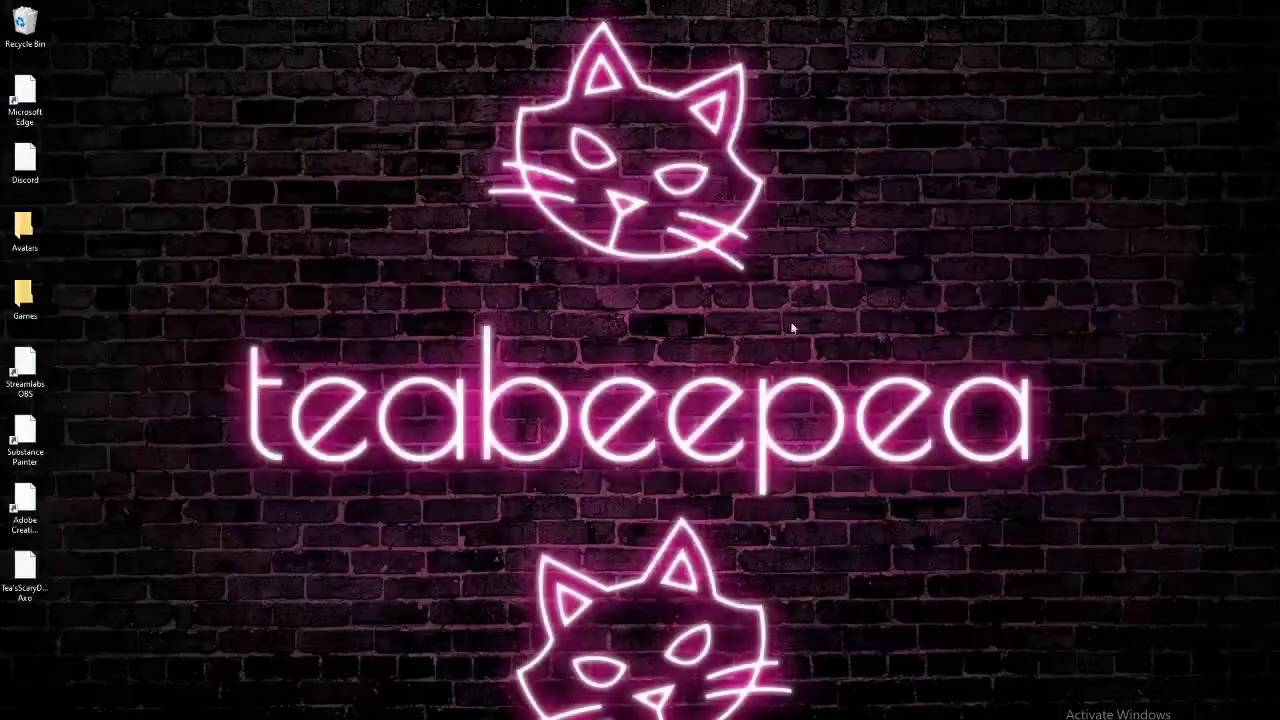
key(alt+Tab)
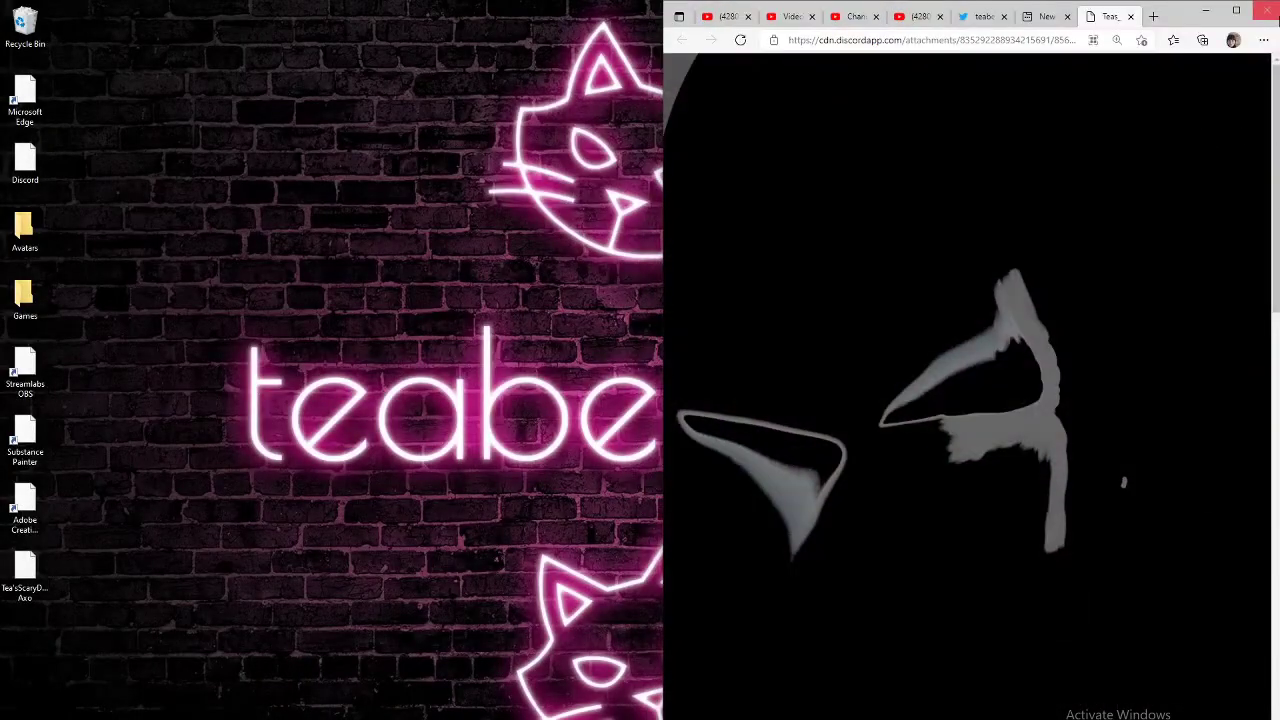
click(1264, 40)
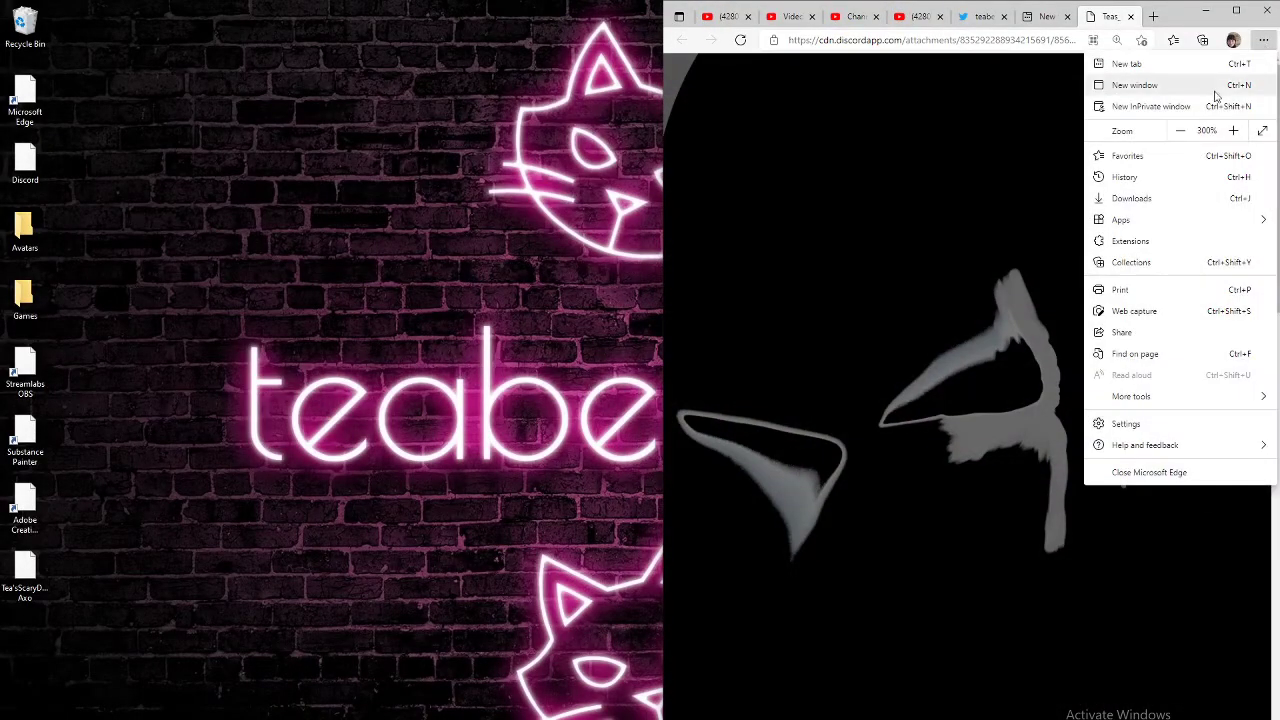
click(1146, 197)
right_click(980, 105)
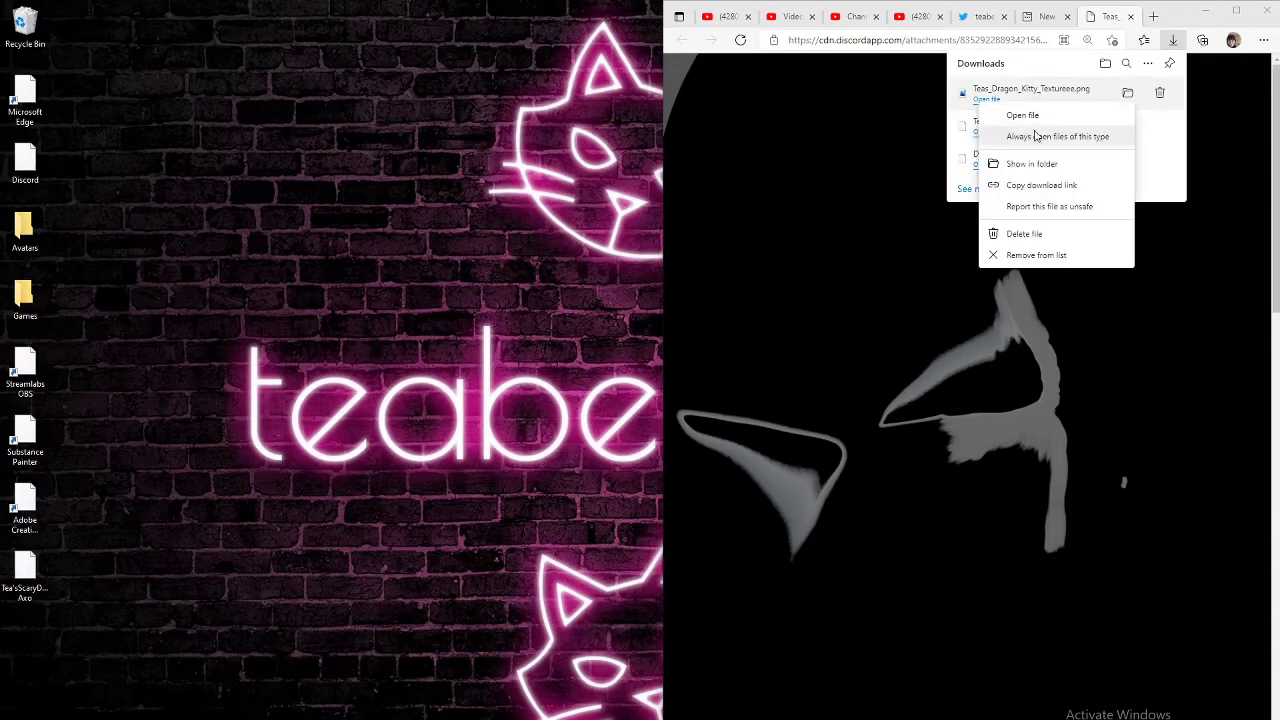
click(1031, 164)
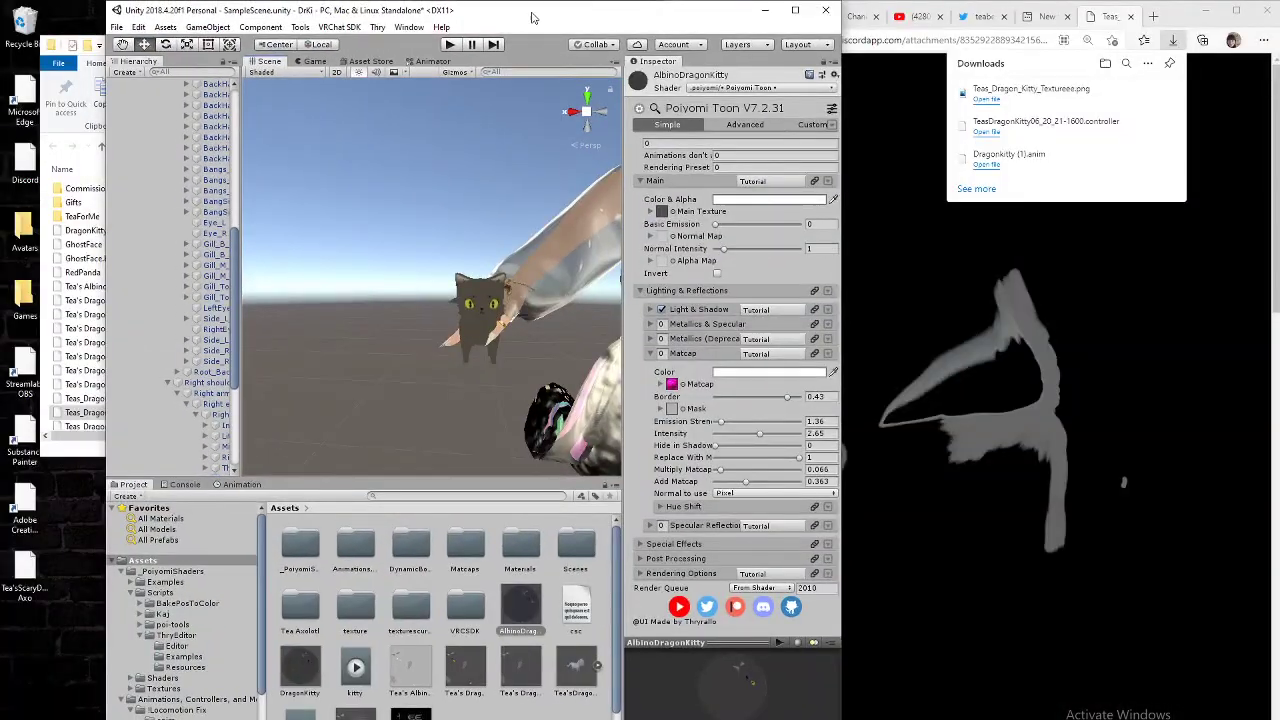
Step: Drag the kitty texture from the Tea folder into Unity's Assets panel and maximize Unity
drag(532, 18, 836, 30)
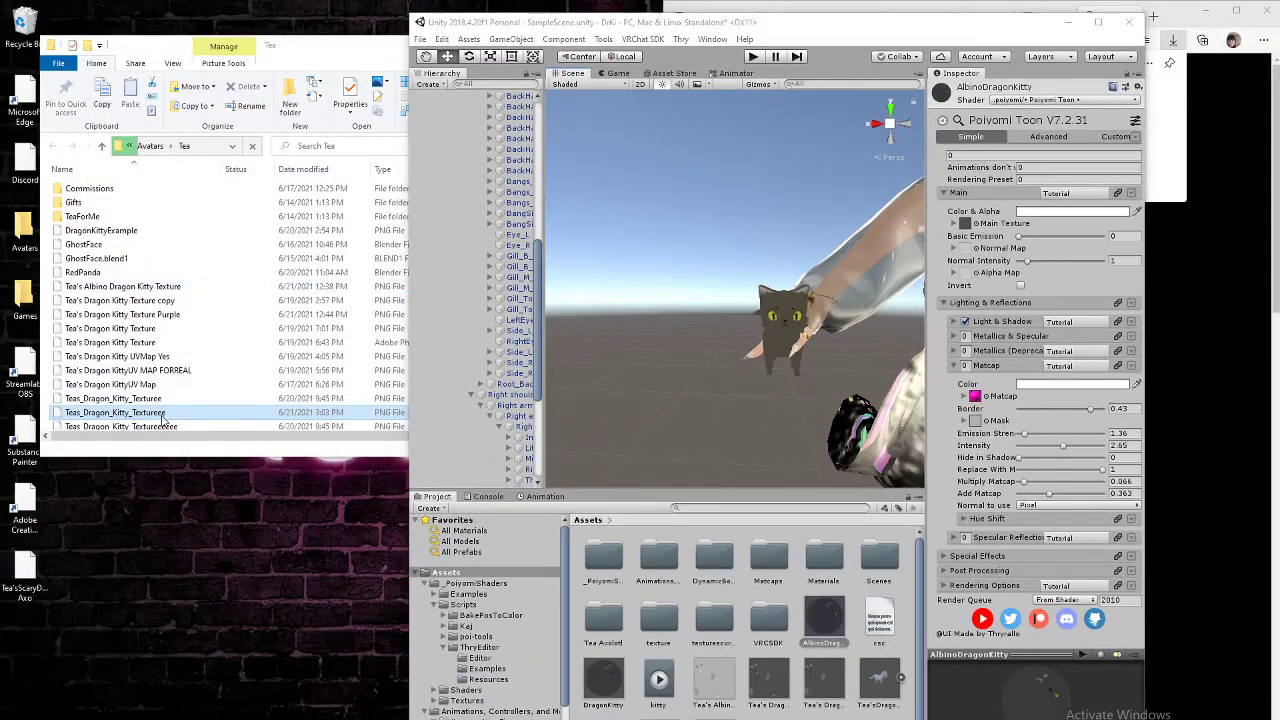
drag(163, 420, 760, 700)
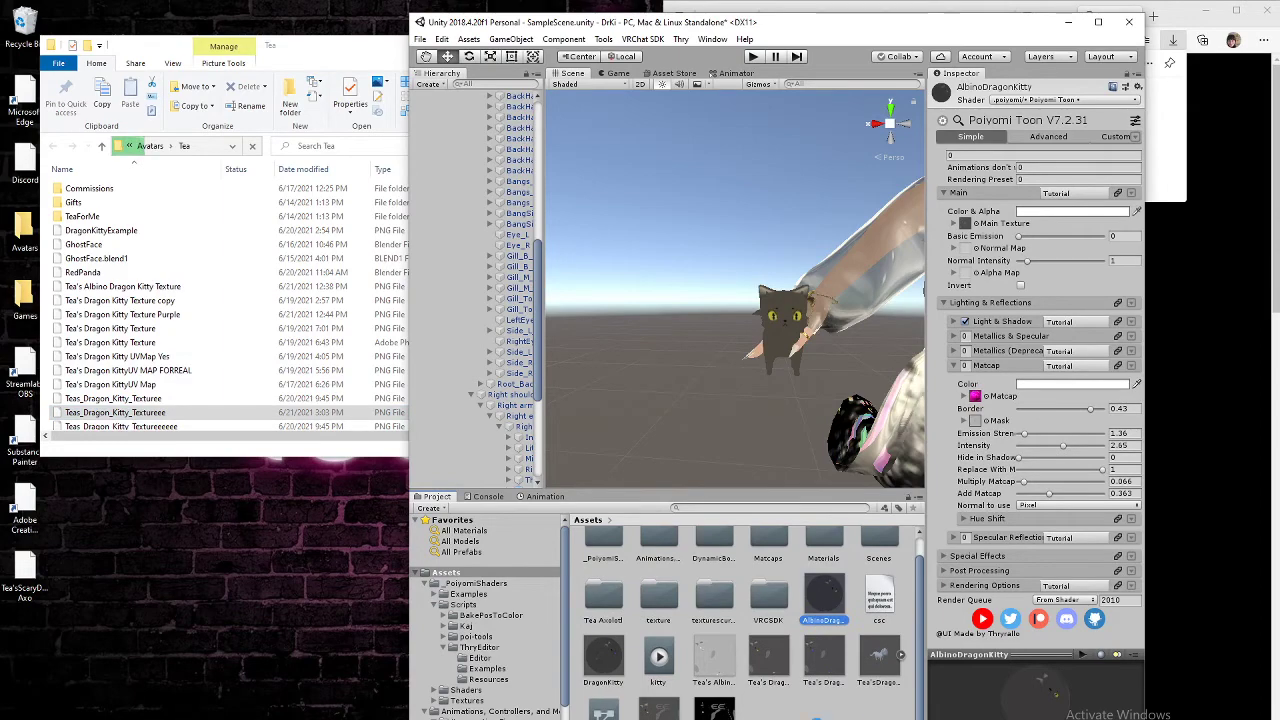
click(1097, 22)
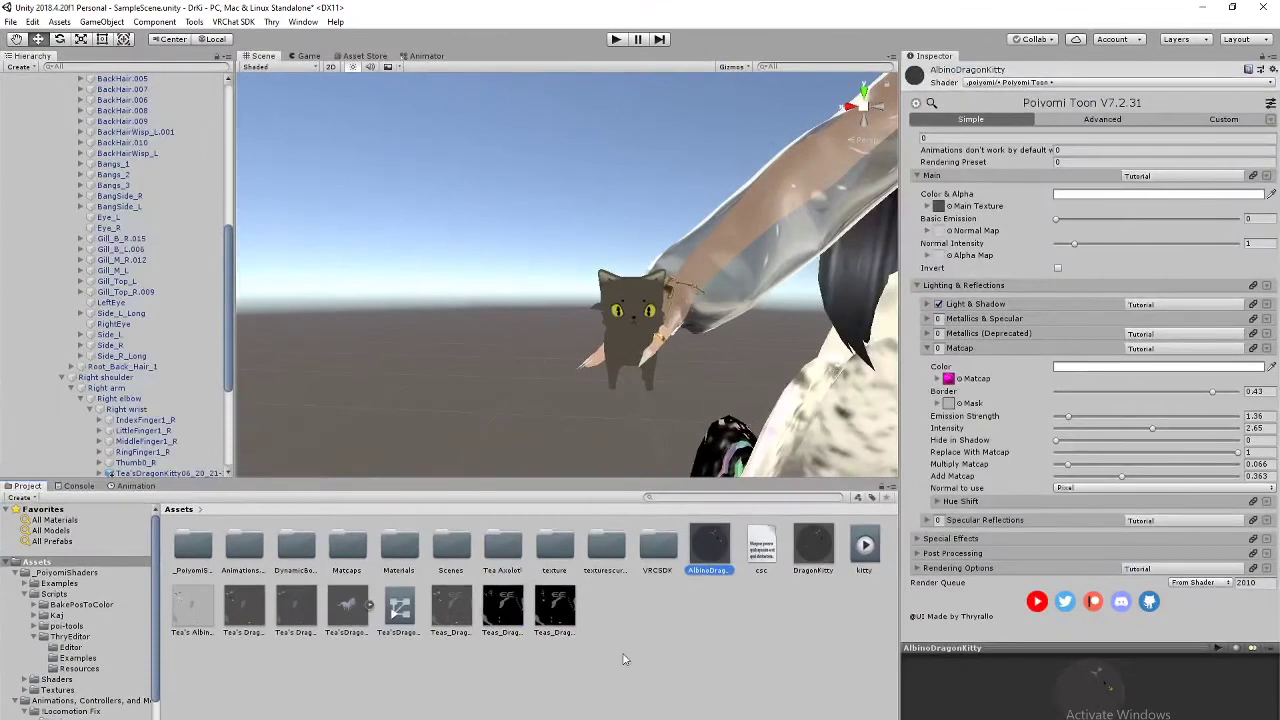
Step: Delete the duplicate kitty texture asset from Assets, confirming the deletion
click(553, 612)
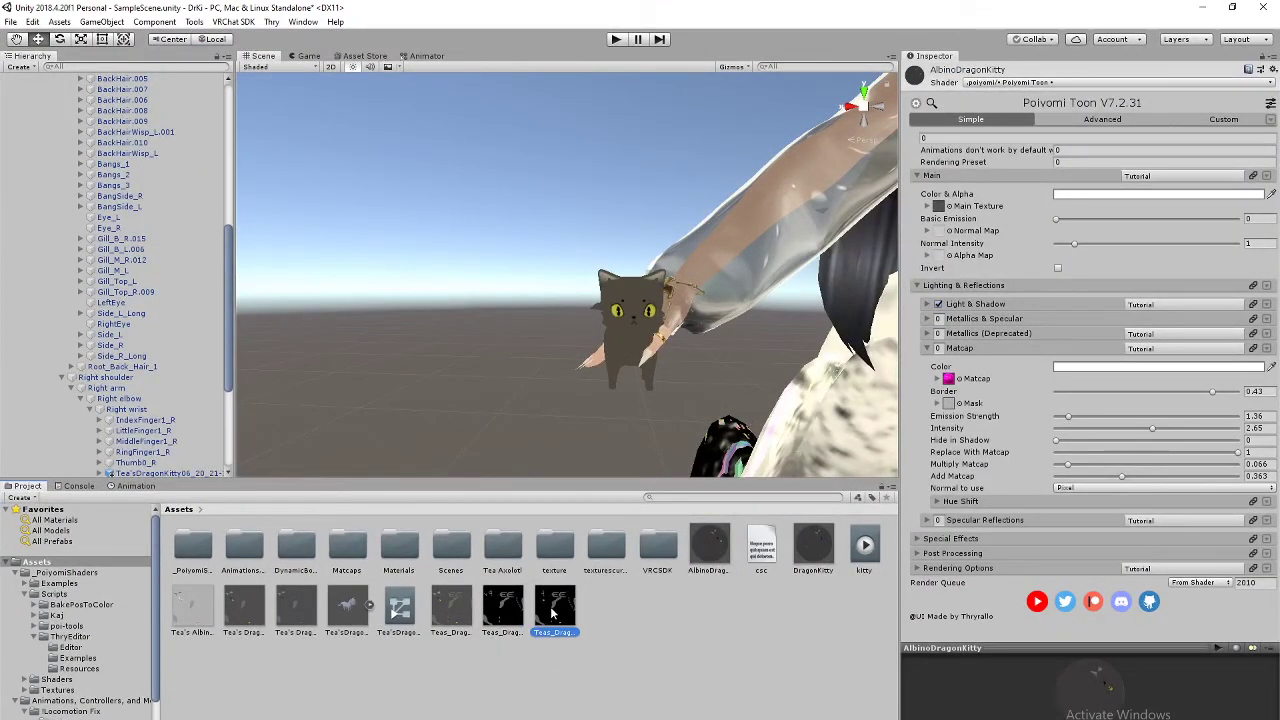
key(Delete)
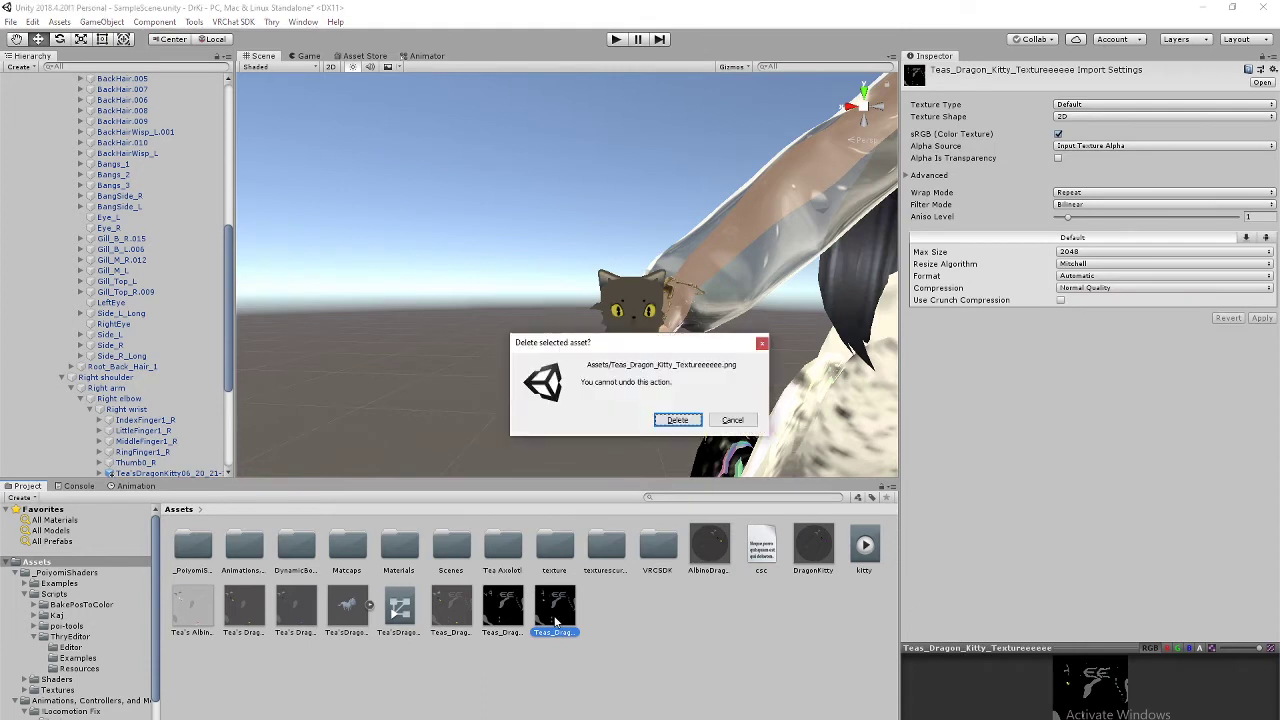
click(677, 420)
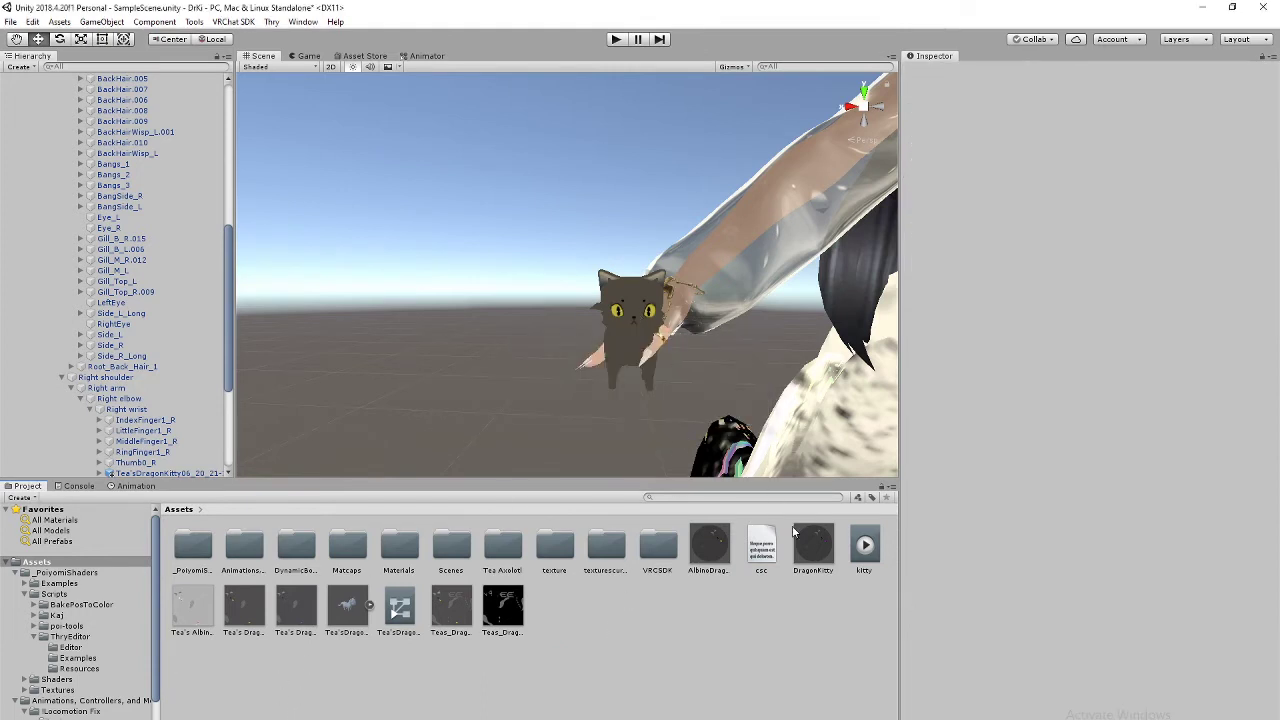
Step: Apply the DragonKitty material to the wrist kitty and orbit around the avatar to inspect it
drag(824, 552, 634, 338)
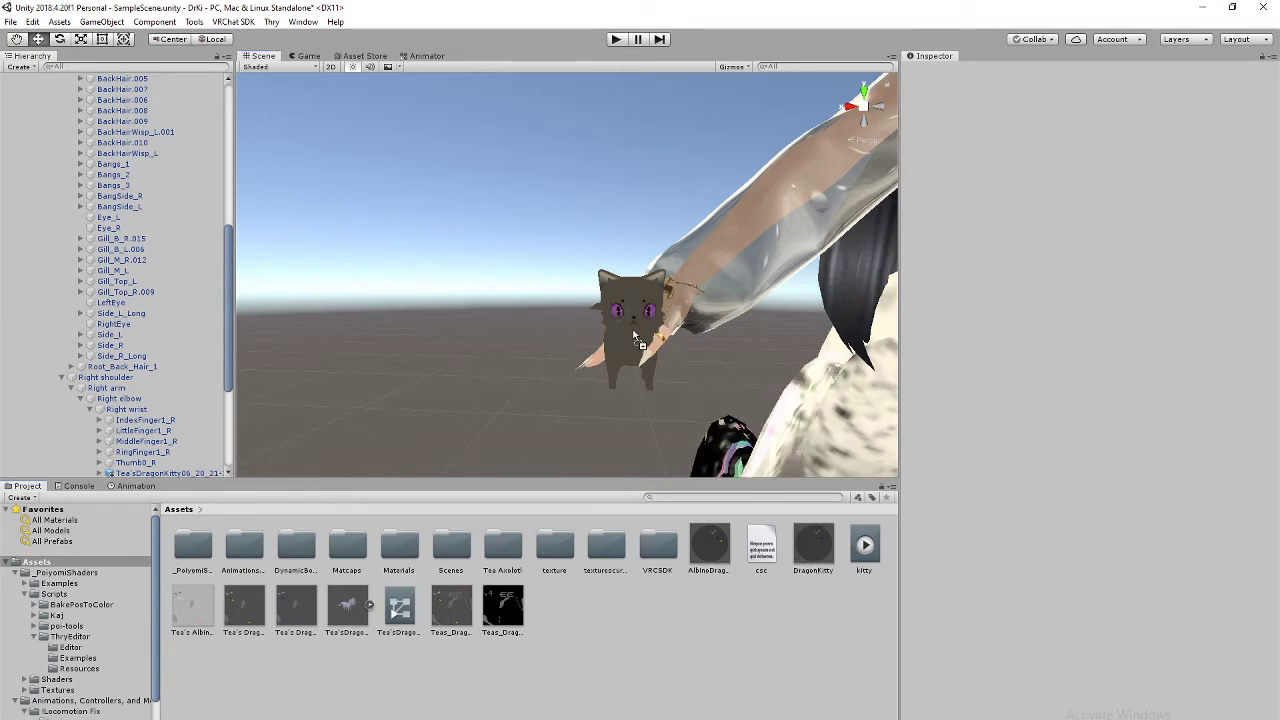
middle_drag(694, 357, 653, 384)
scroll(589, 375, down, 10)
scroll(552, 379, up, 10)
alt+drag(652, 388, 697, 333)
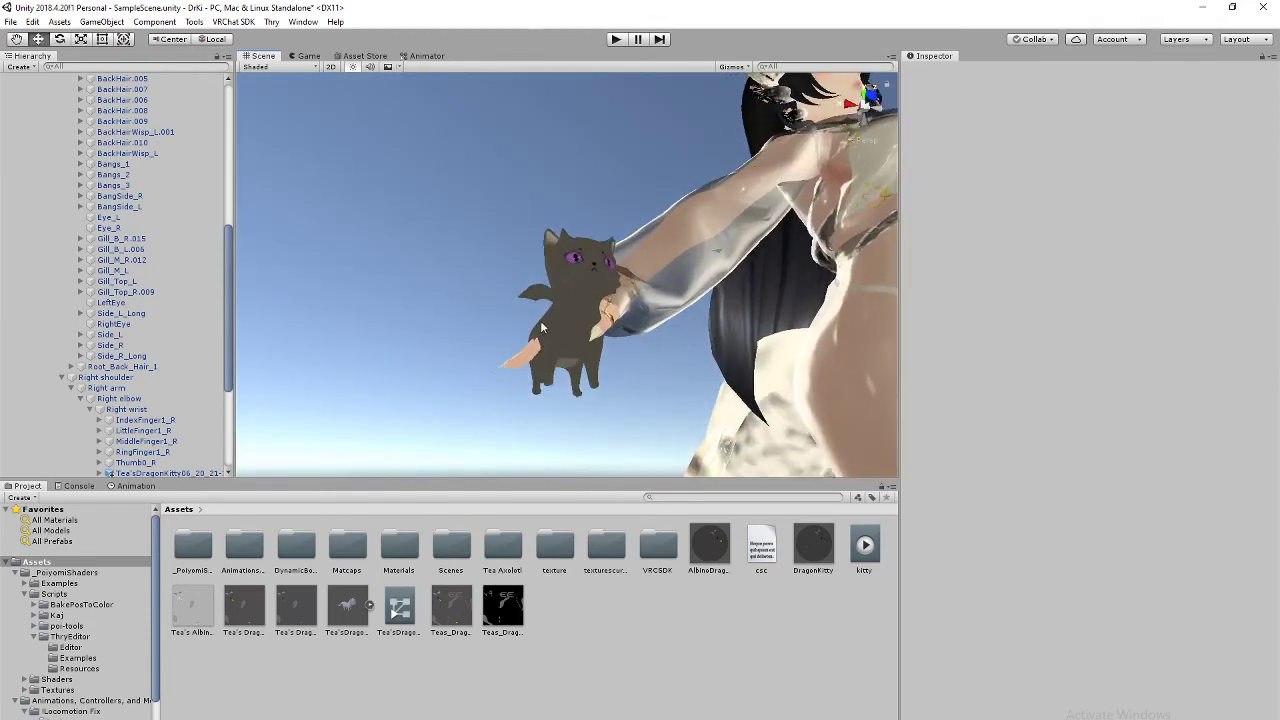
alt+drag(540, 320, 539, 358)
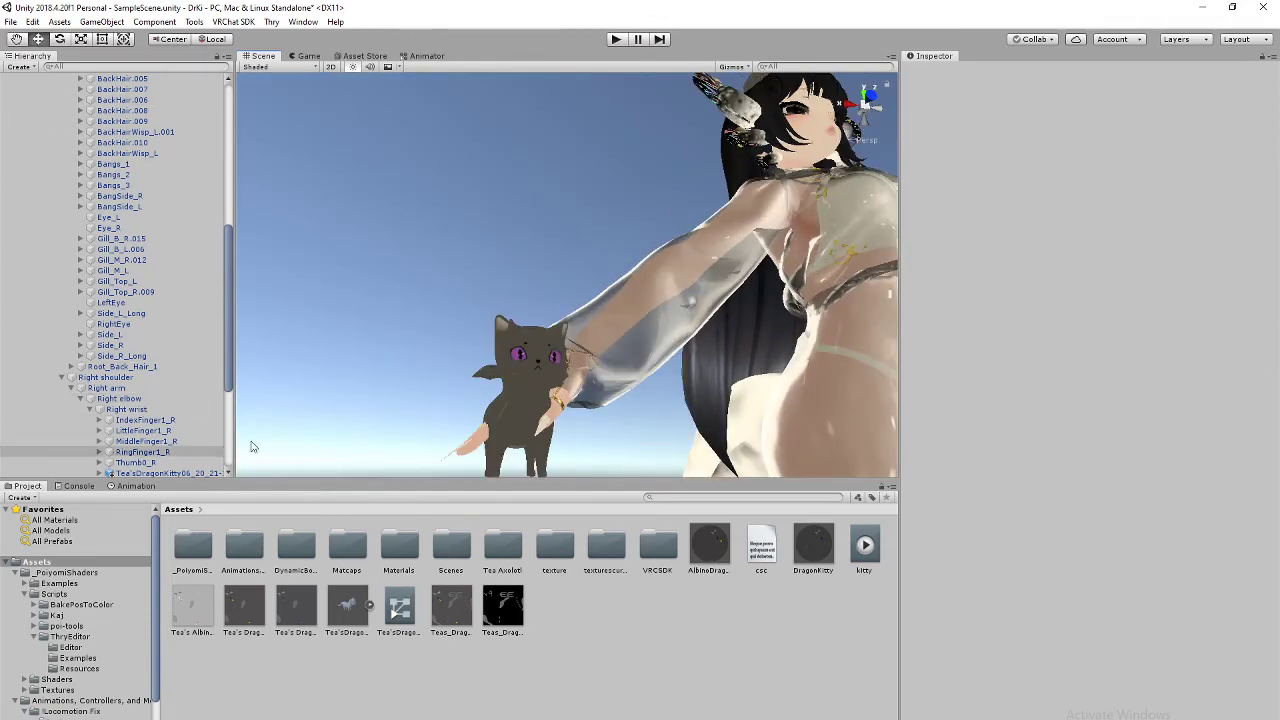
alt+drag(575, 300, 704, 314)
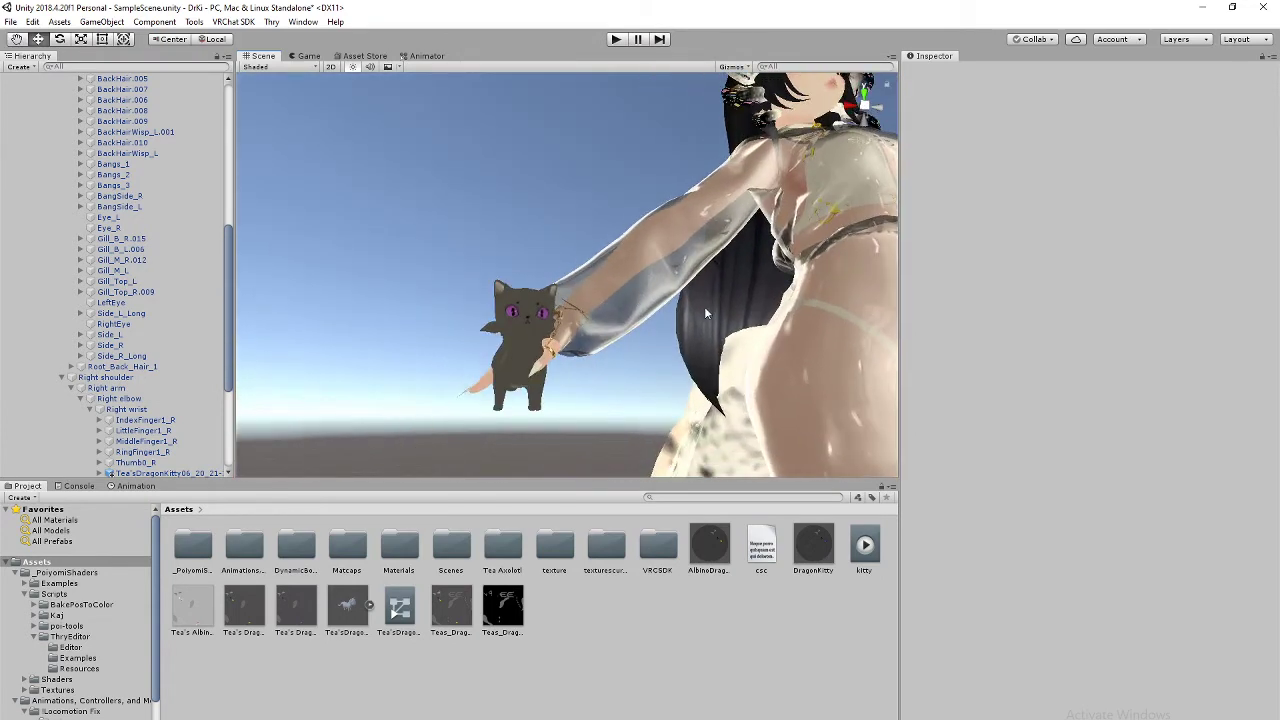
Step: Reapply the AlbinoDragonKitty material to the wrist kitty, restoring its yellow eyes
click(511, 355)
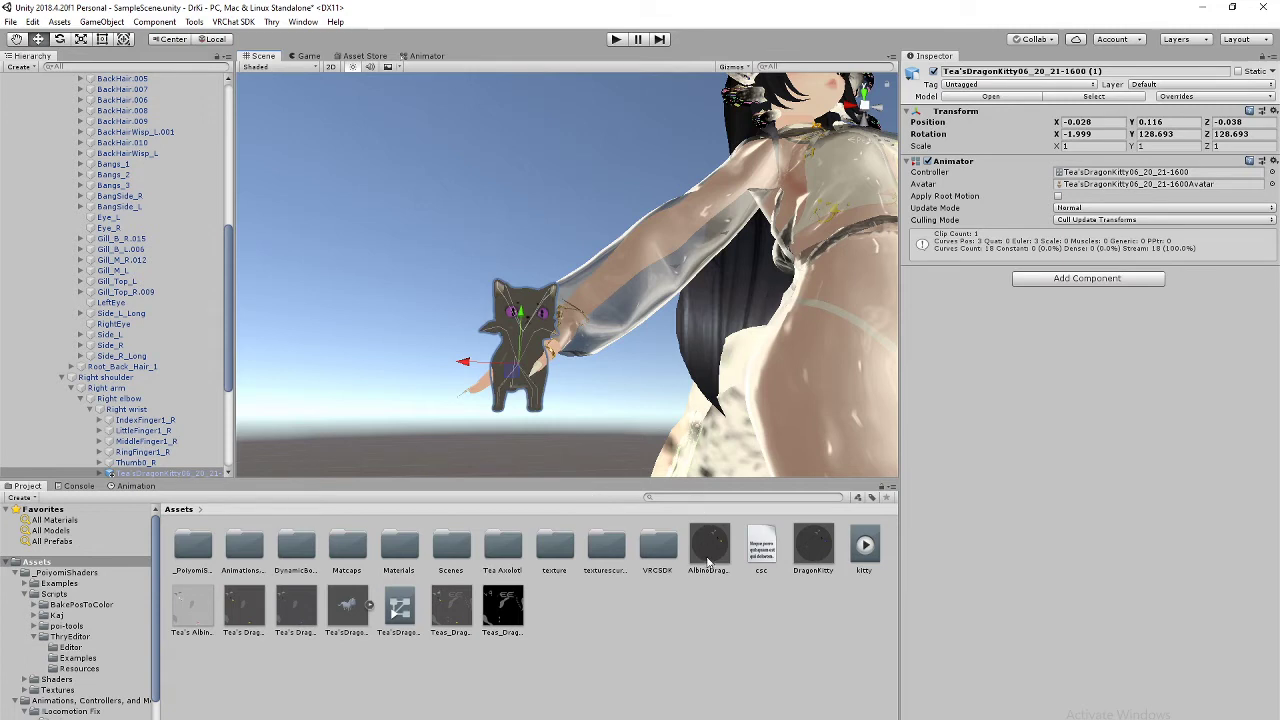
drag(708, 562, 514, 344)
middle_drag(598, 386, 594, 414)
right_drag(600, 374, 556, 474)
middle_drag(650, 327, 620, 377)
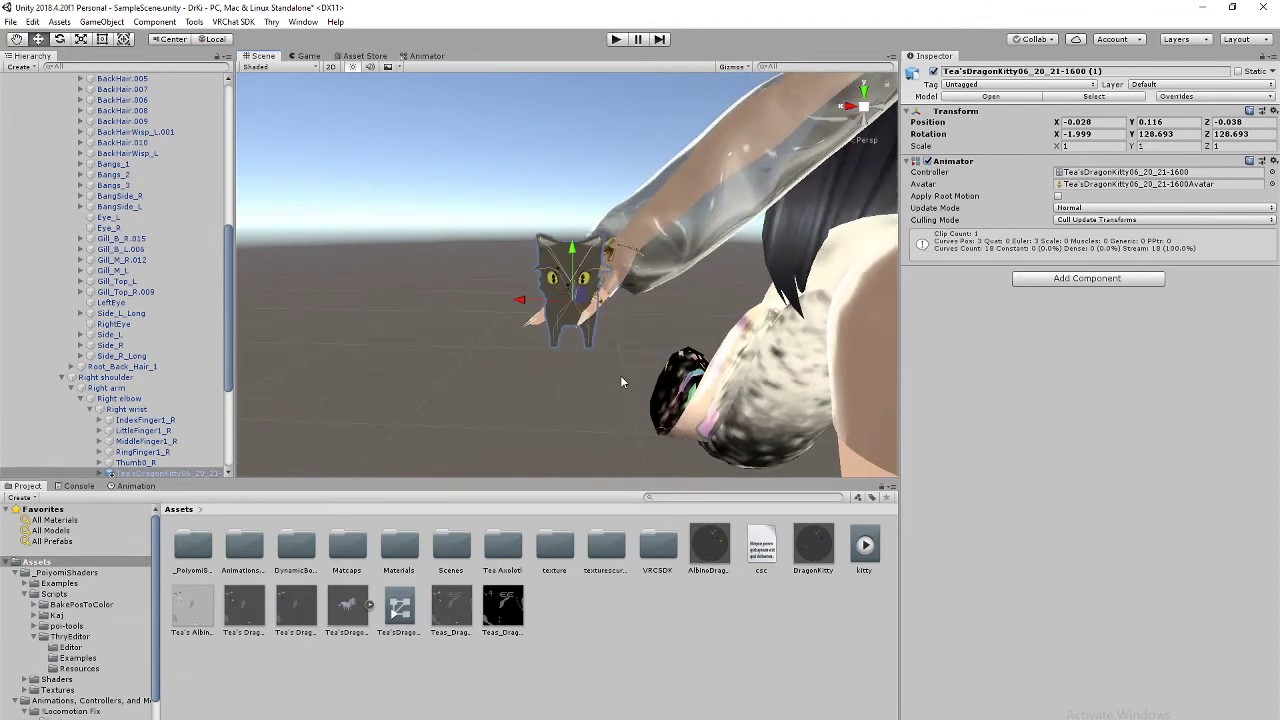
scroll(624, 360, up, 5)
scroll(624, 360, down, 5)
Step: Import Teas_Dragon_Kitty_Textureeeee.png from the Tea folder into Unity's Assets
key(alt+Tab)
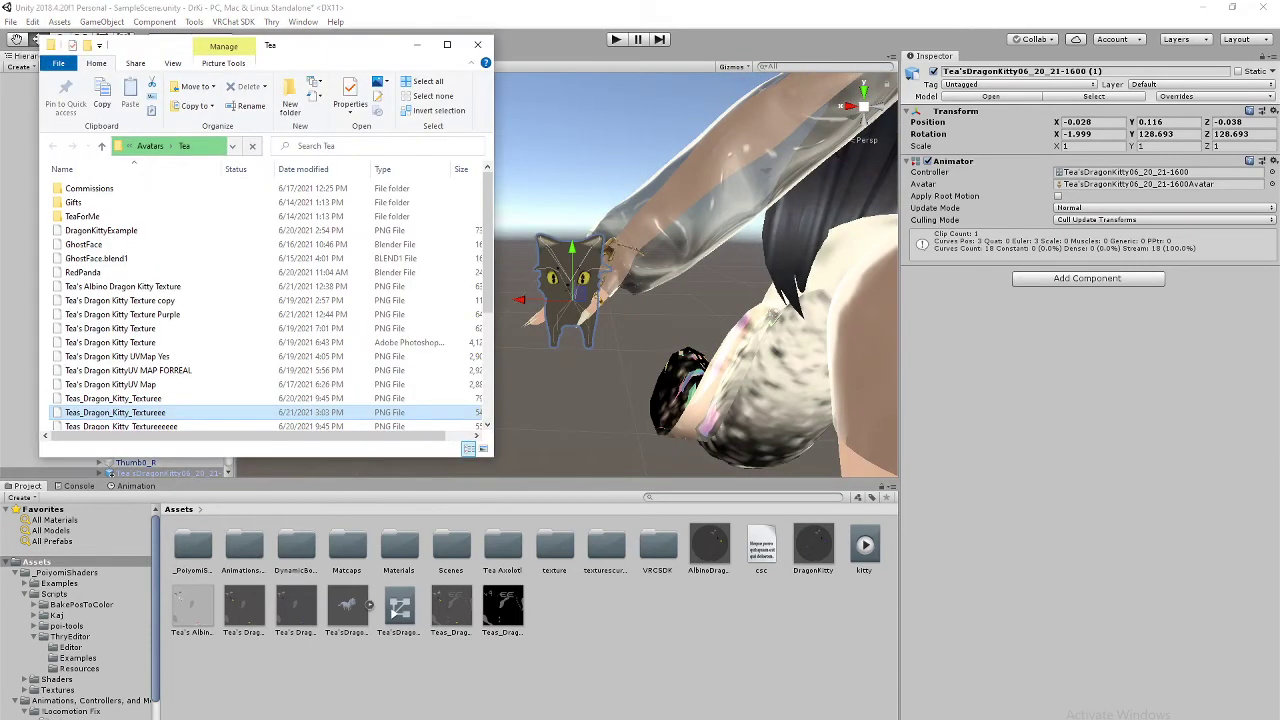
click(192, 426)
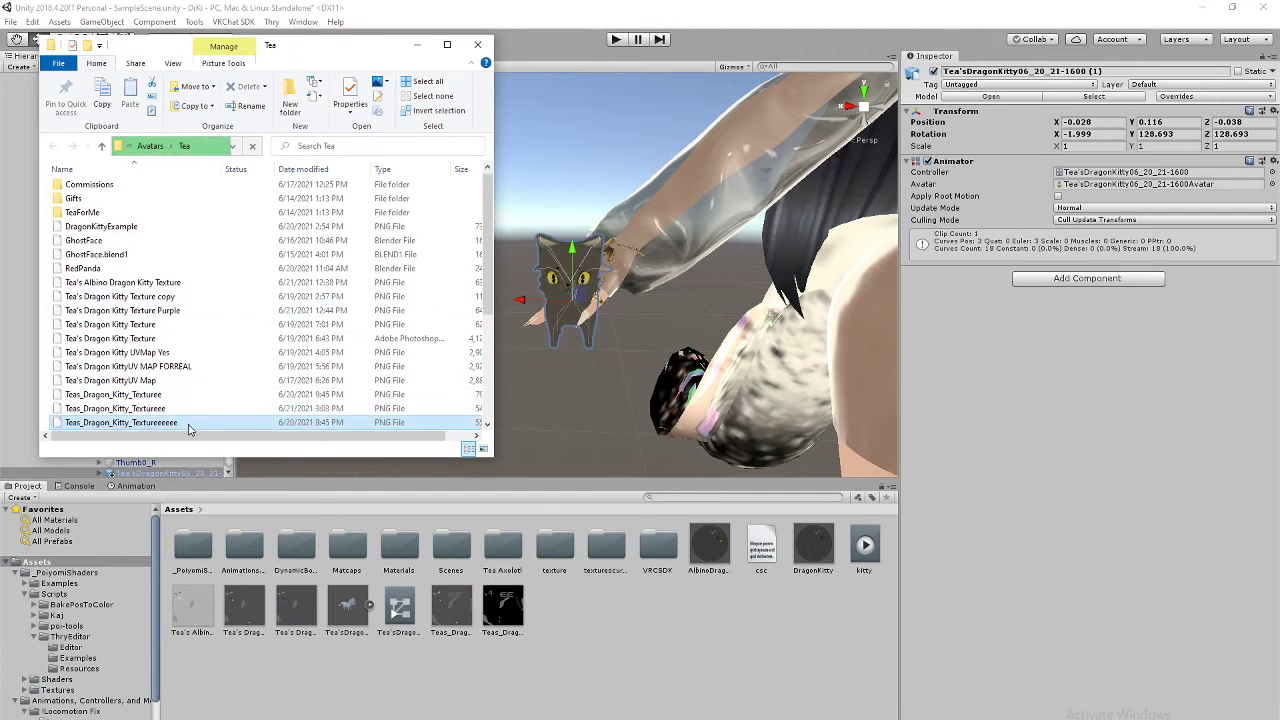
drag(190, 428, 622, 635)
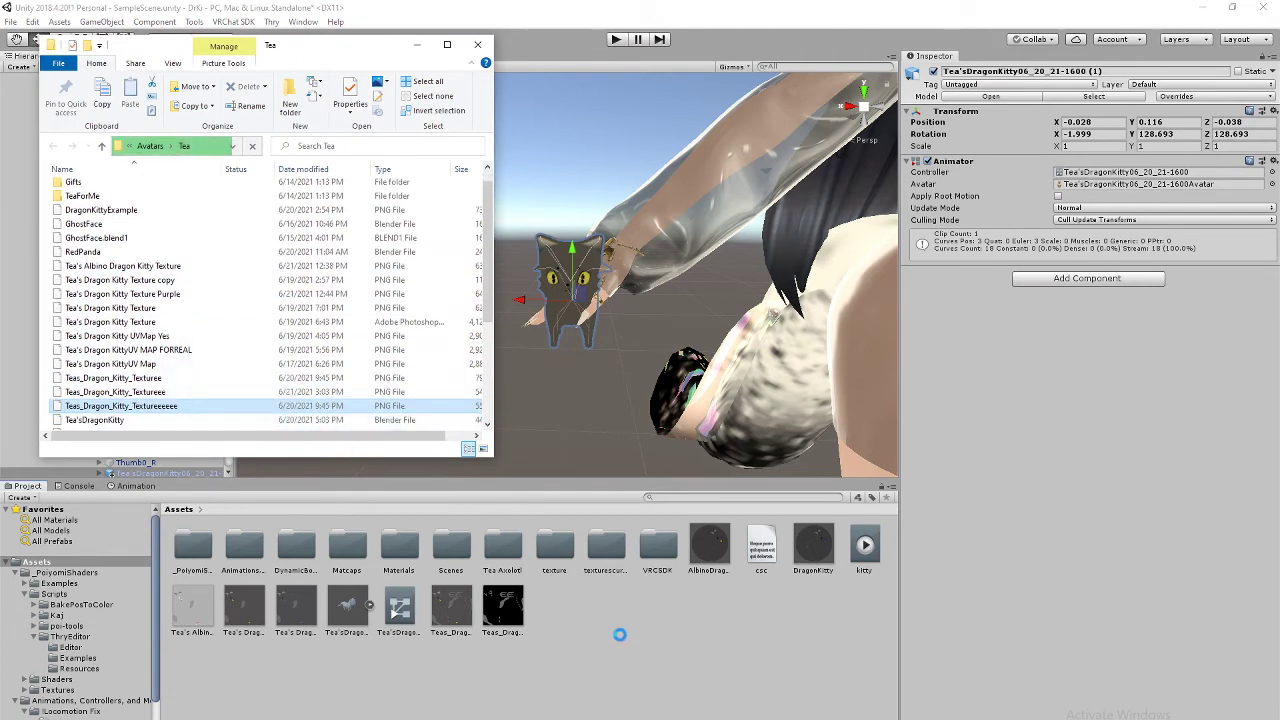
click(417, 44)
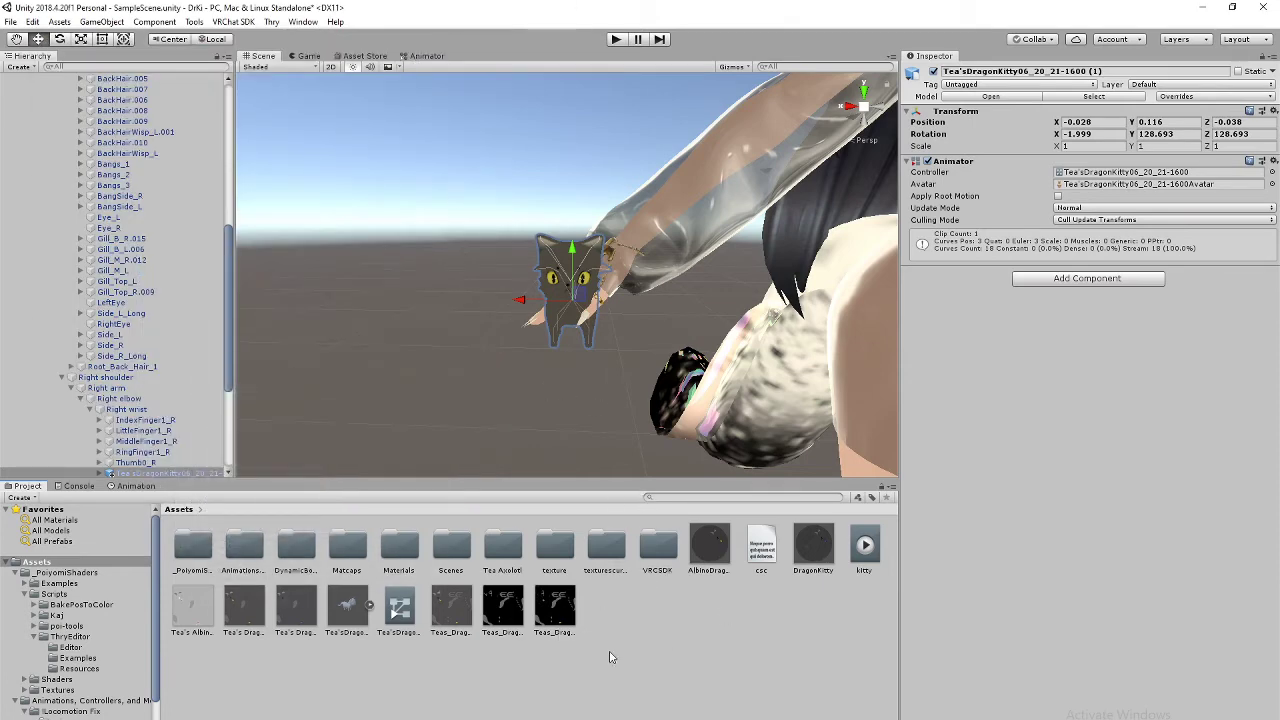
right_click(647, 621)
click(444, 617)
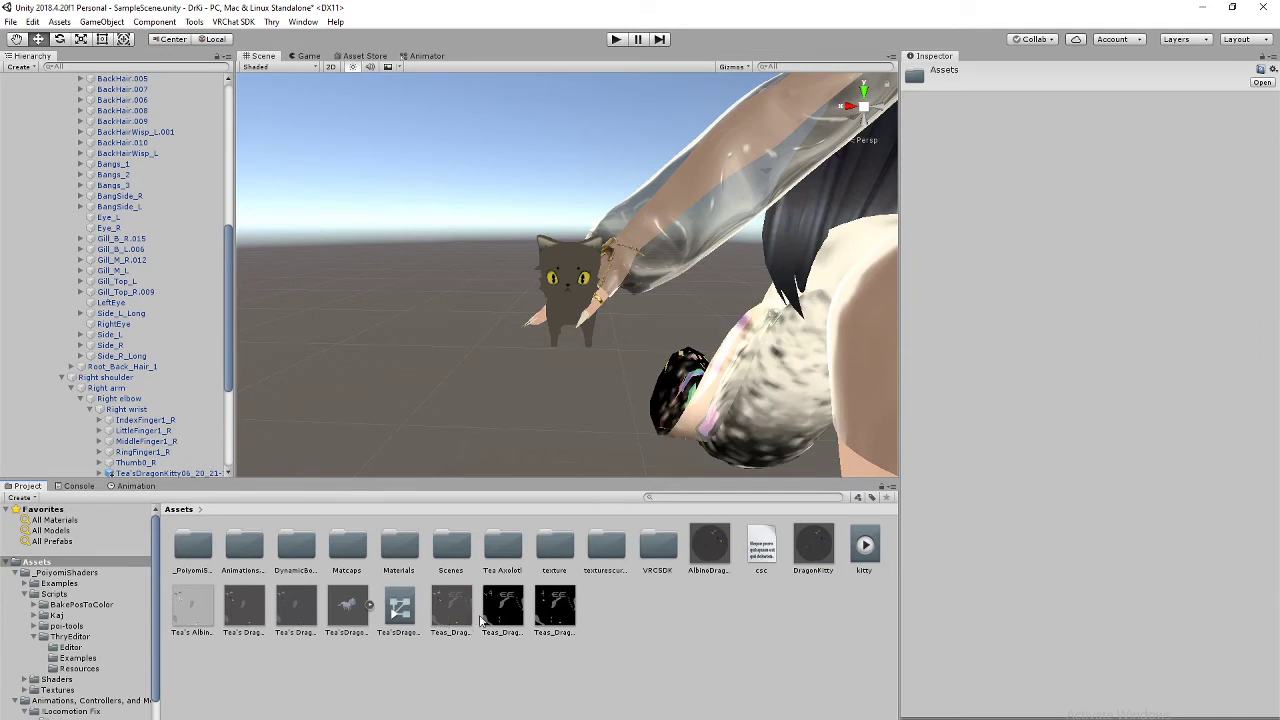
scroll(627, 311, down, 5)
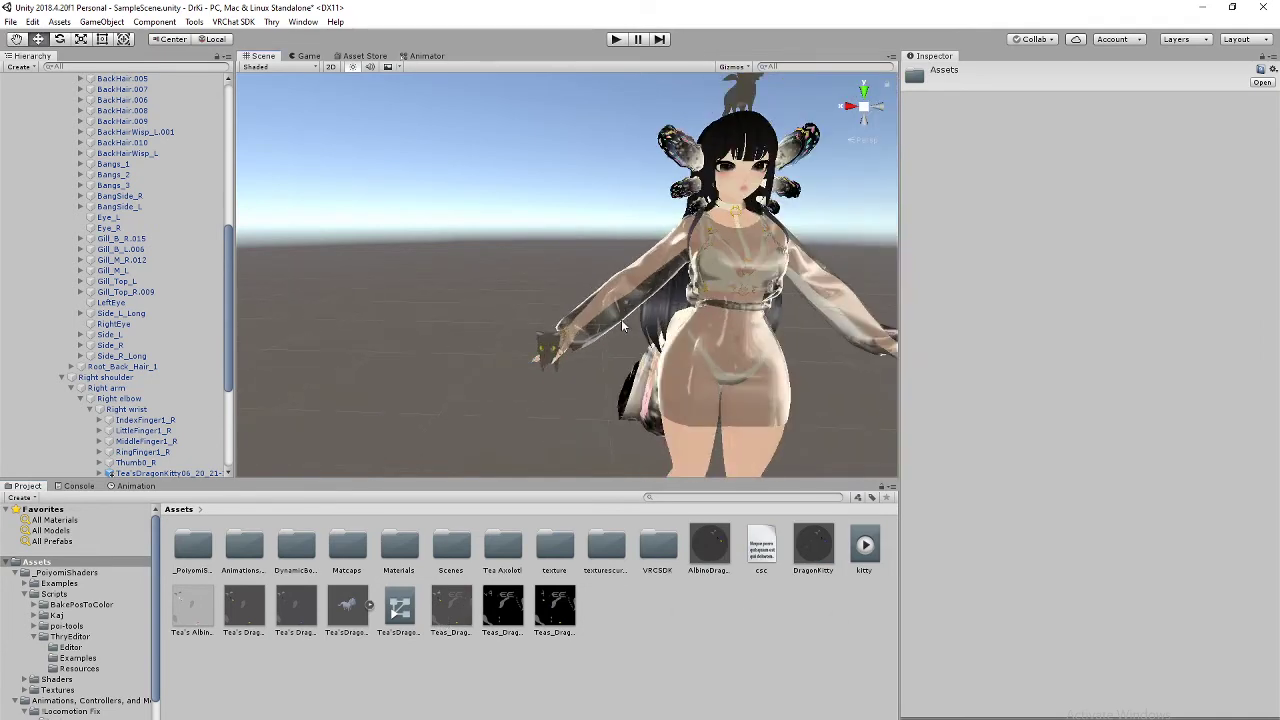
middle_drag(621, 319, 607, 365)
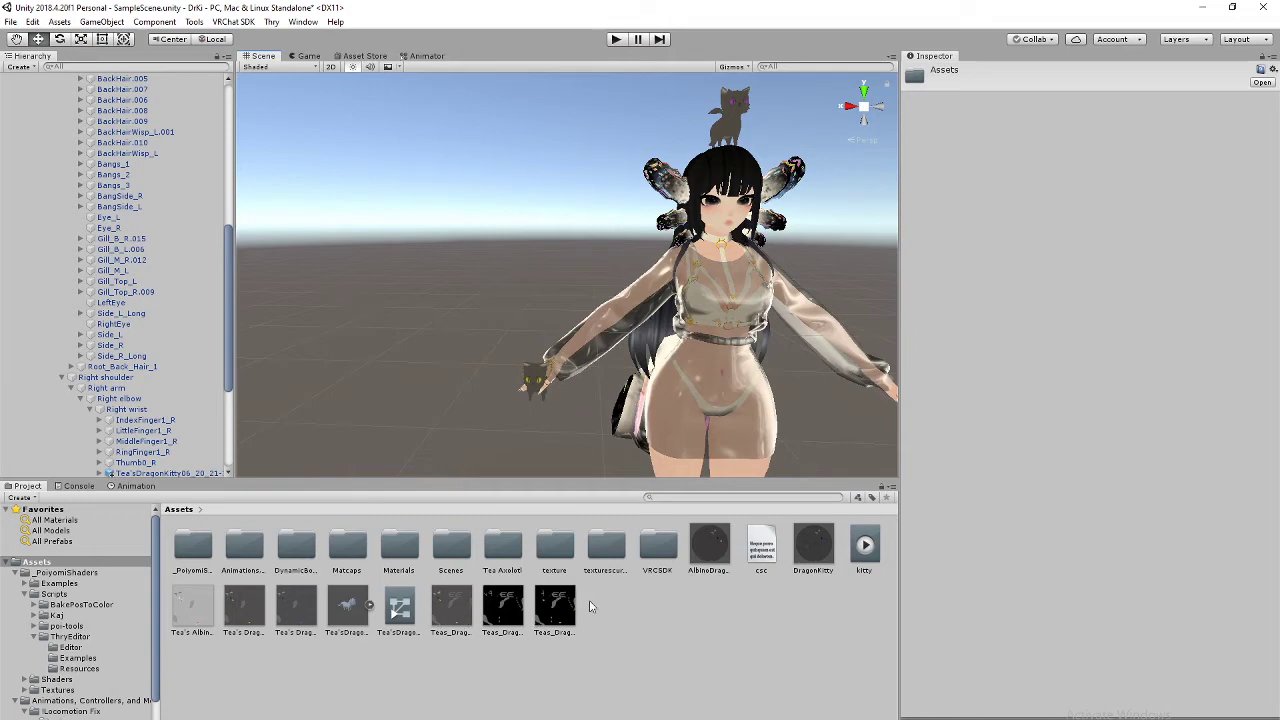
scroll(577, 387, up, 5)
middle_drag(580, 402, 623, 244)
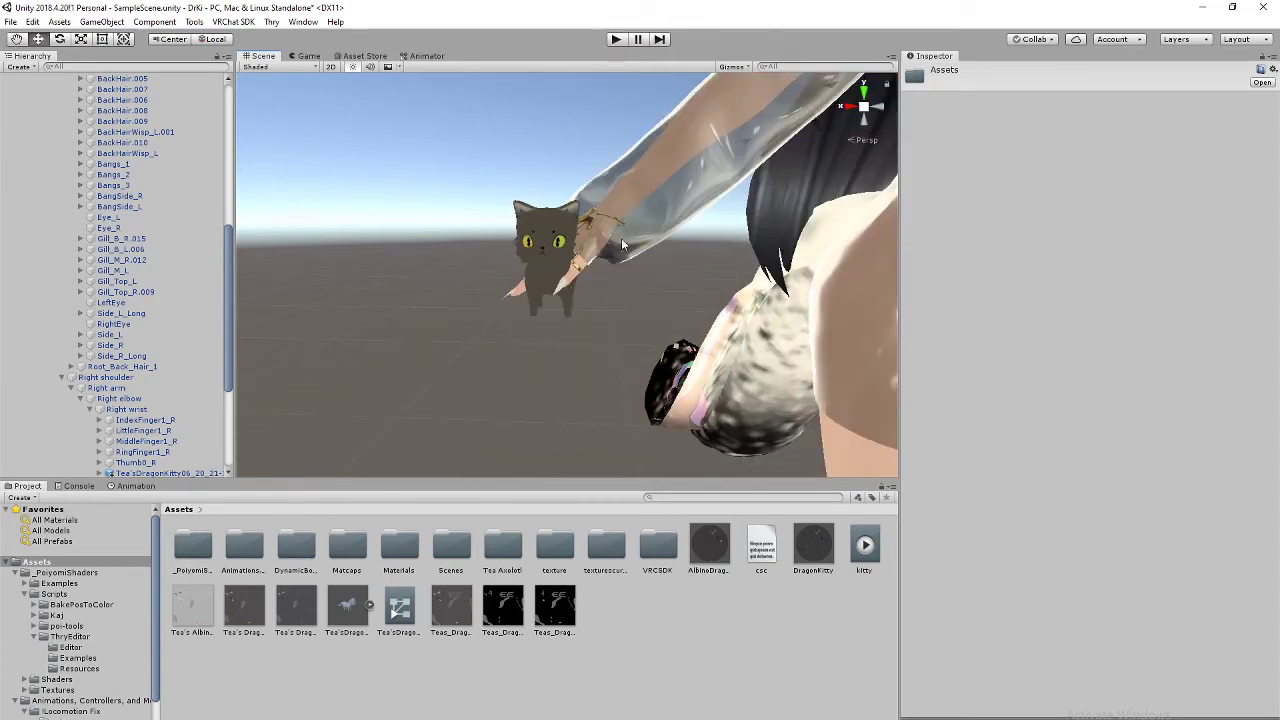
scroll(608, 312, up, 5)
scroll(608, 311, down, 5)
scroll(608, 311, up, 5)
right_drag(608, 311, 751, 114)
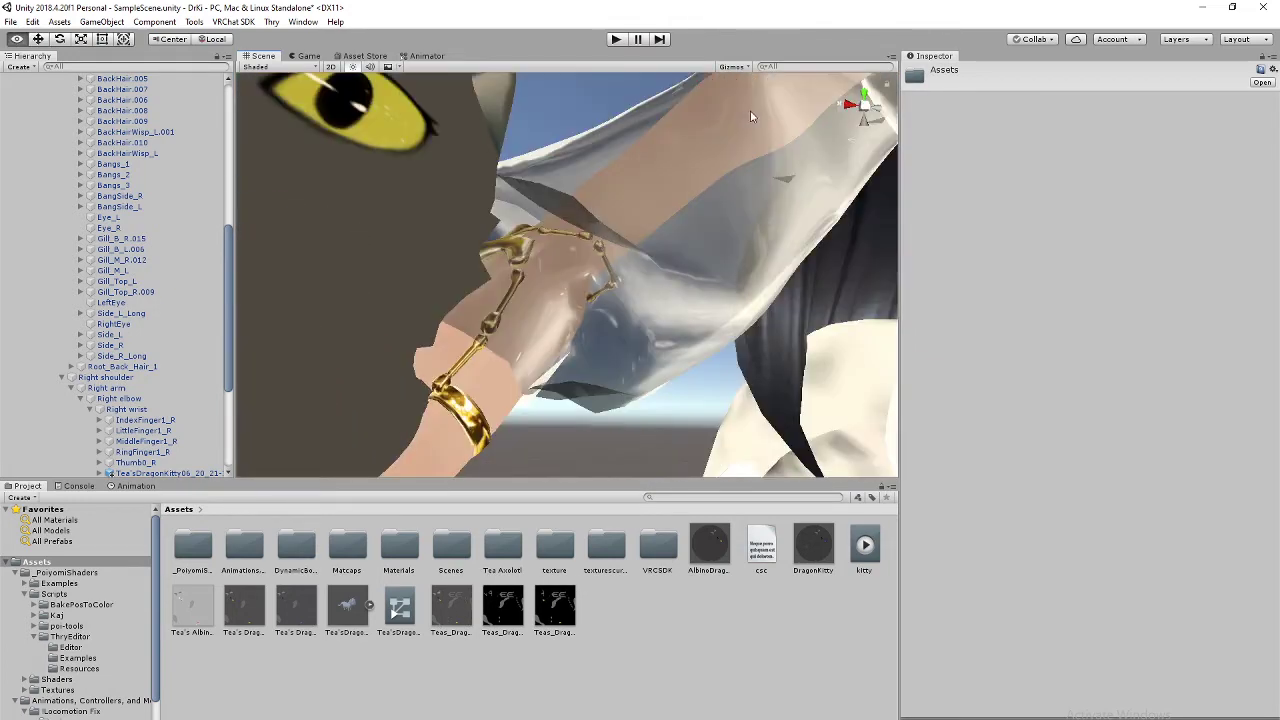
middle_drag(610, 130, 627, 266)
right_drag(628, 265, 520, 368)
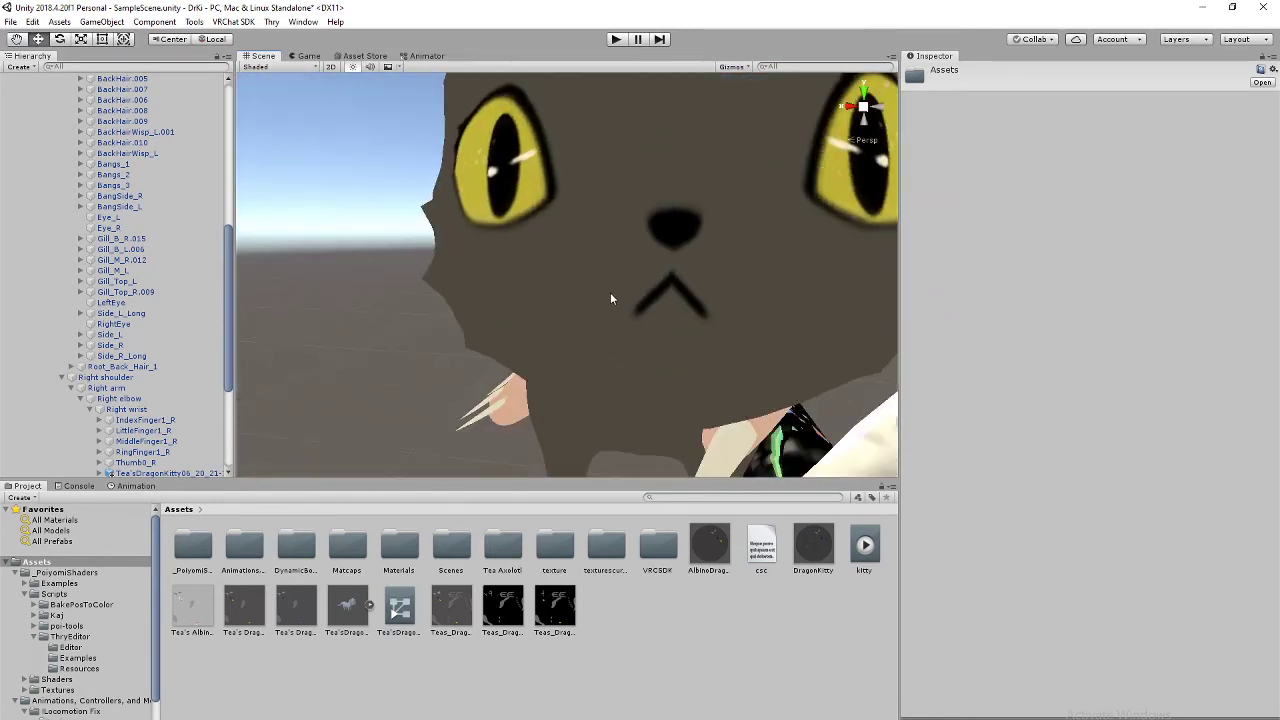
right_drag(612, 298, 665, 330)
mouse_move(612, 228)
middle_down()
mouse_move(609, 251)
mouse_move(603, 235)
mouse_move(623, 224)
mouse_move(611, 243)
middle_up()
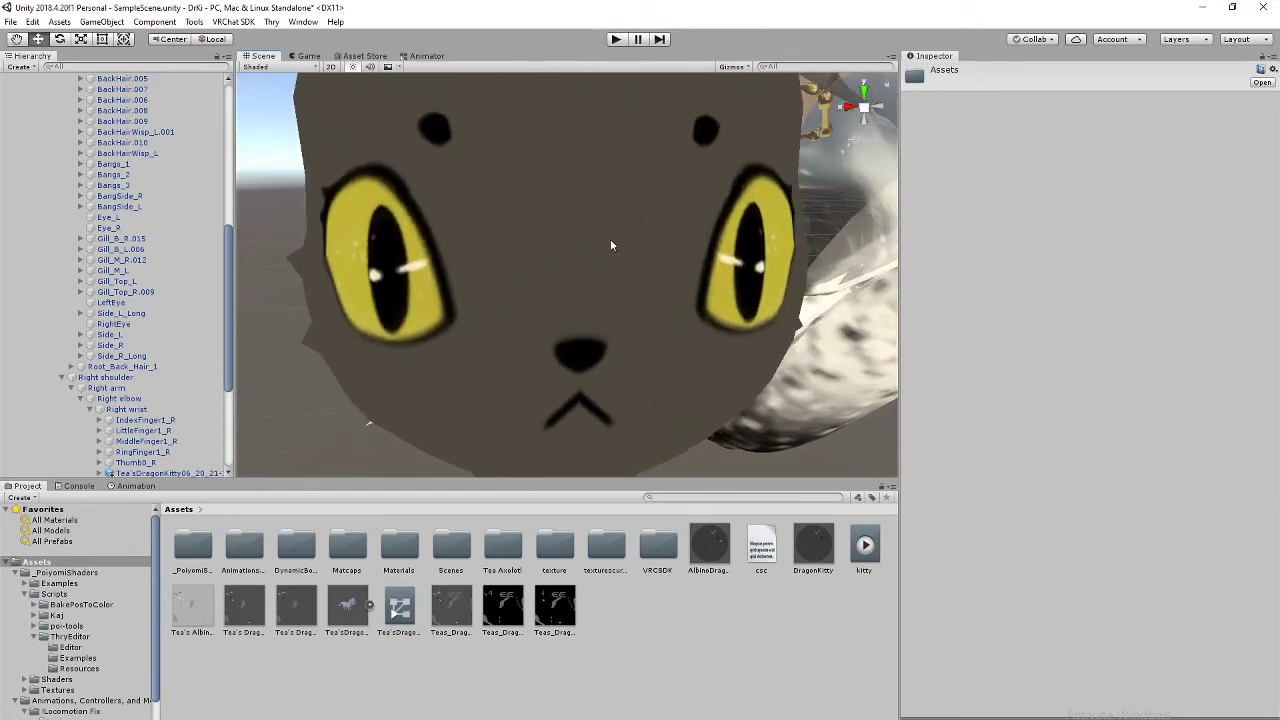
scroll(610, 244, down, 3)
right_drag(649, 315, 623, 246)
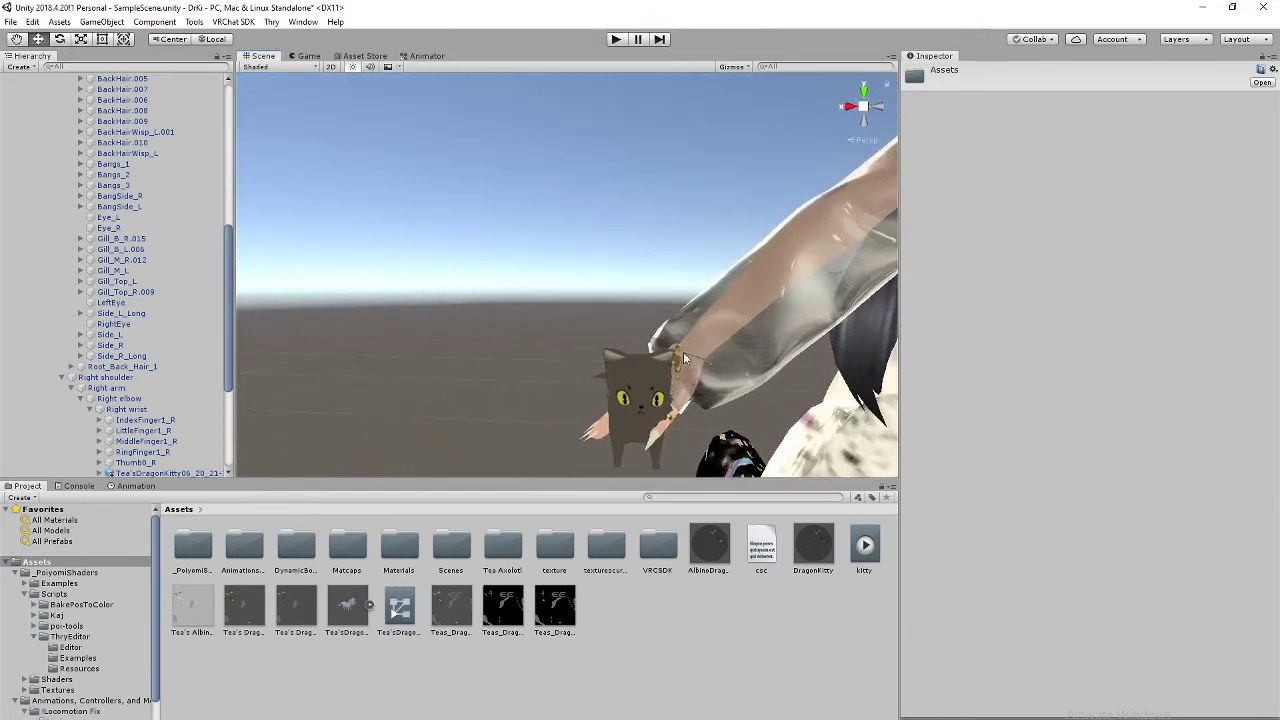
middle_drag(683, 357, 648, 306)
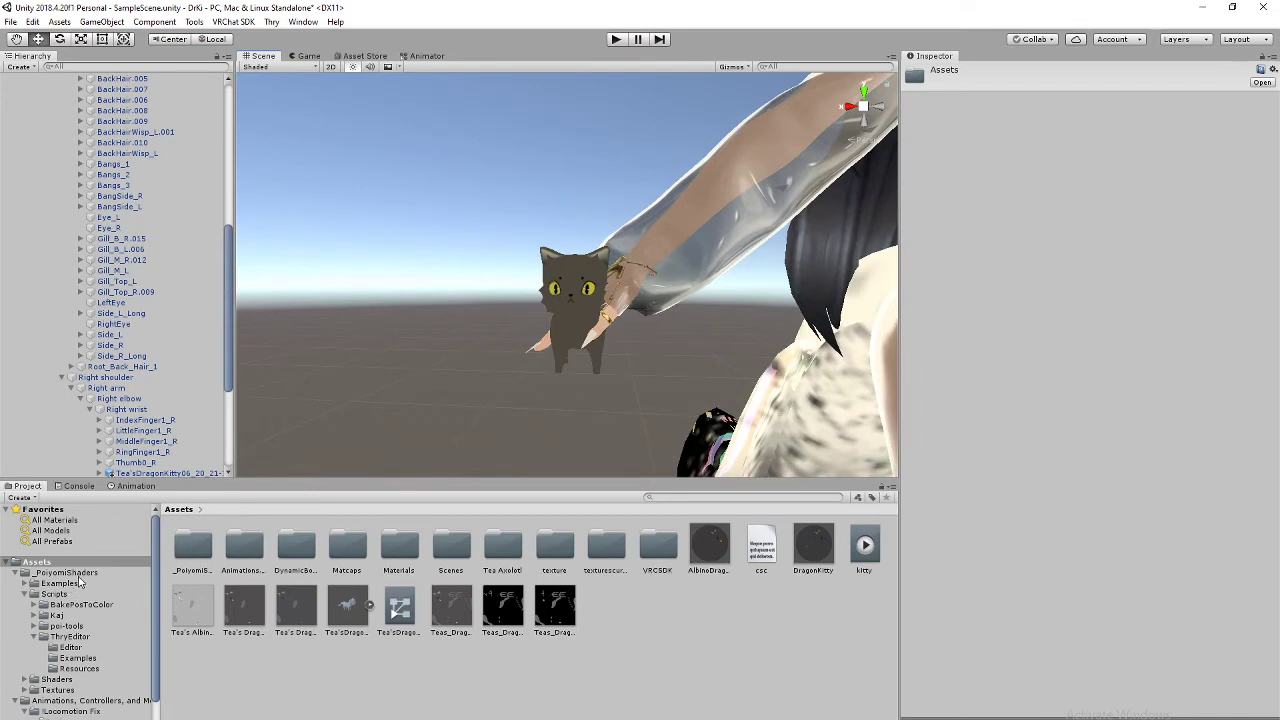
right_drag(434, 366, 675, 335)
middle_drag(529, 355, 620, 348)
scroll(687, 340, down, 3)
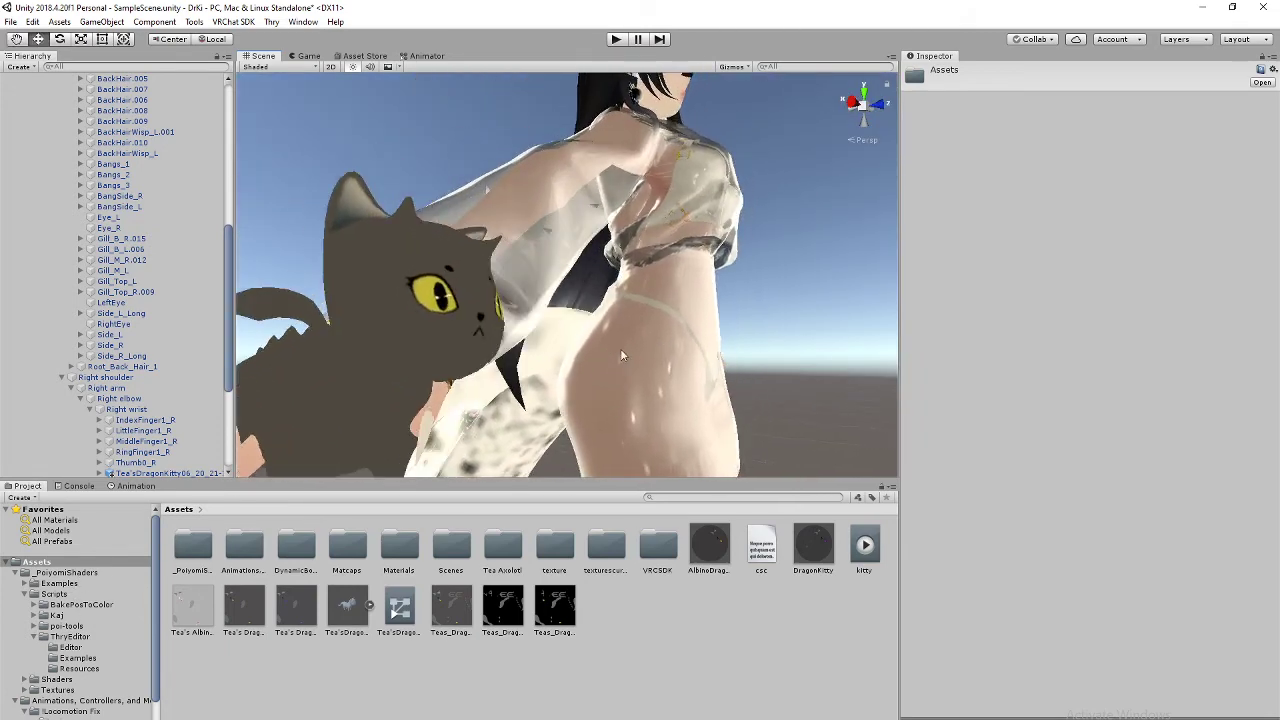
click(877, 105)
middle_drag(350, 372, 685, 287)
scroll(685, 287, up, 5)
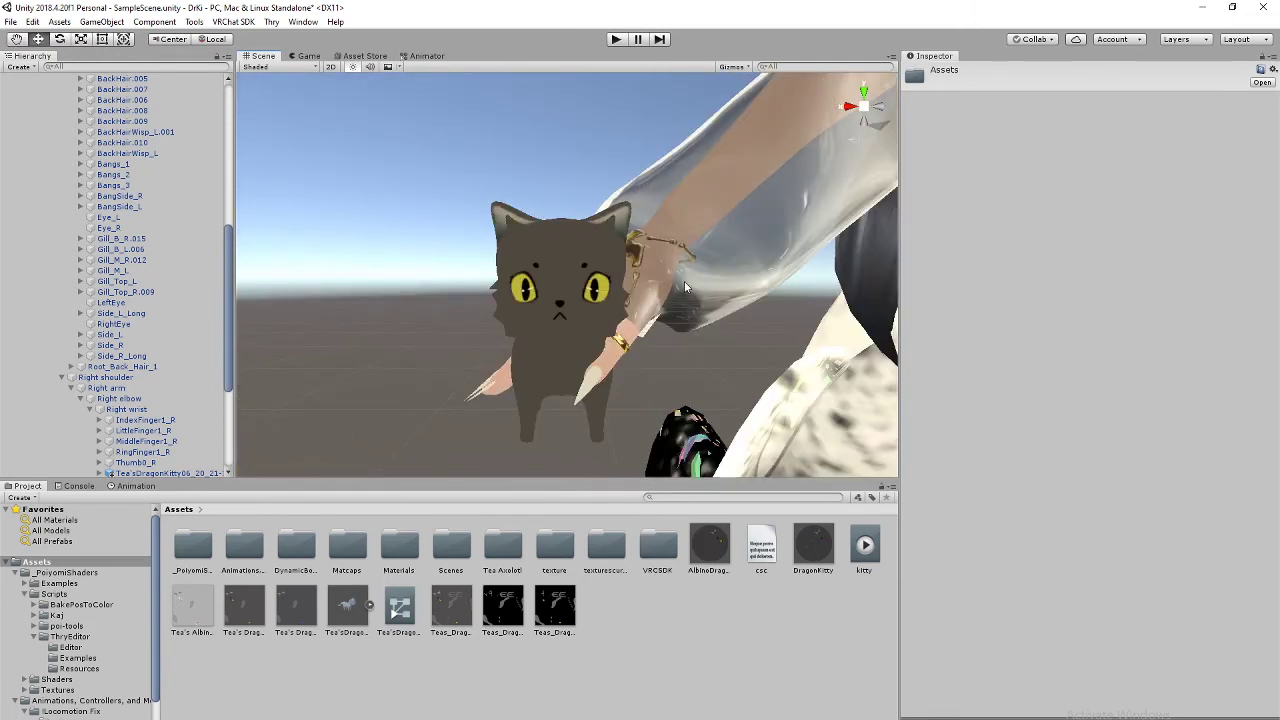
key(r)
scroll(110, 405, down, 2)
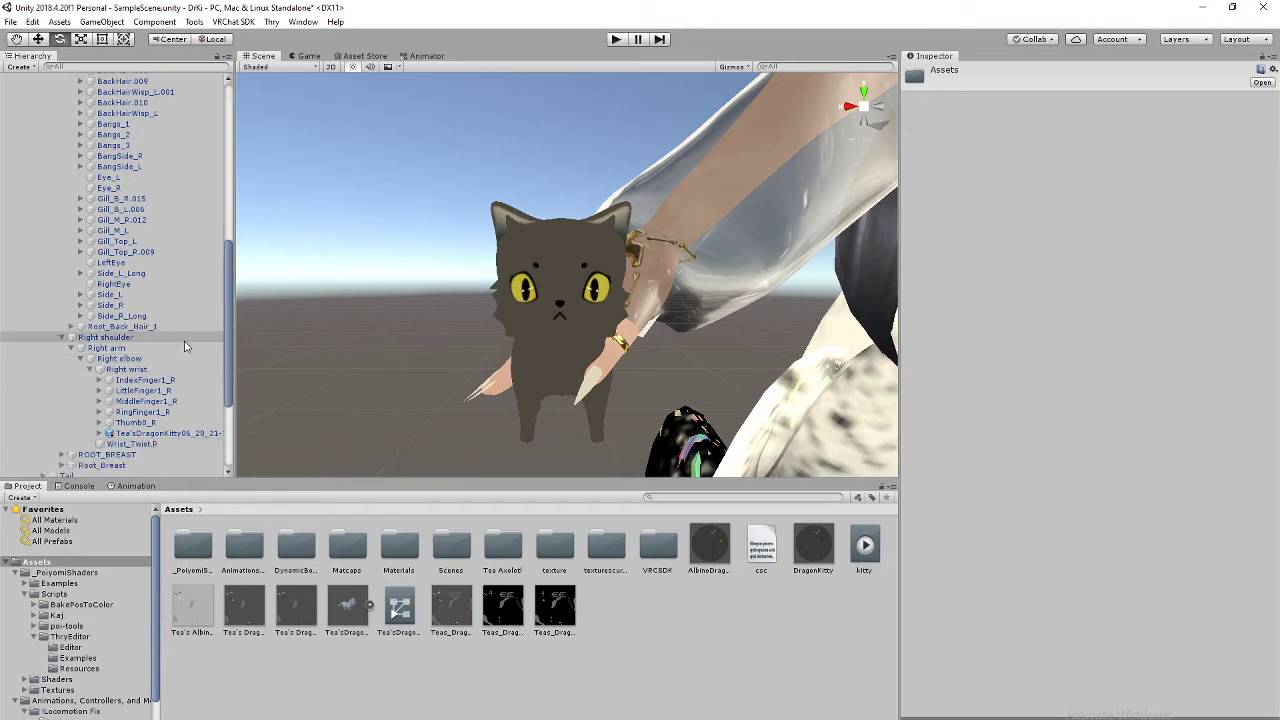
Step: Select Tea'sDragonKitty, rotate it on the wrist and move it down onto the hand
click(172, 434)
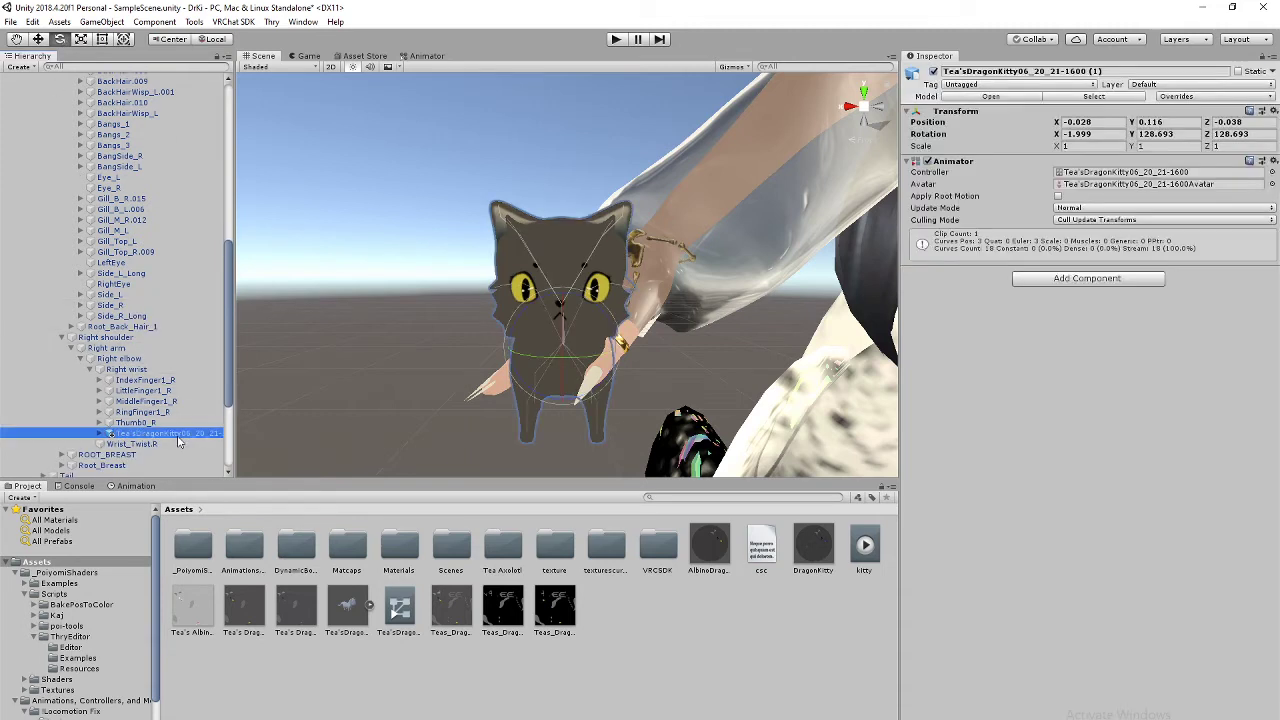
drag(580, 330, 695, 611)
middle_drag(674, 275, 669, 237)
scroll(669, 237, down, 5)
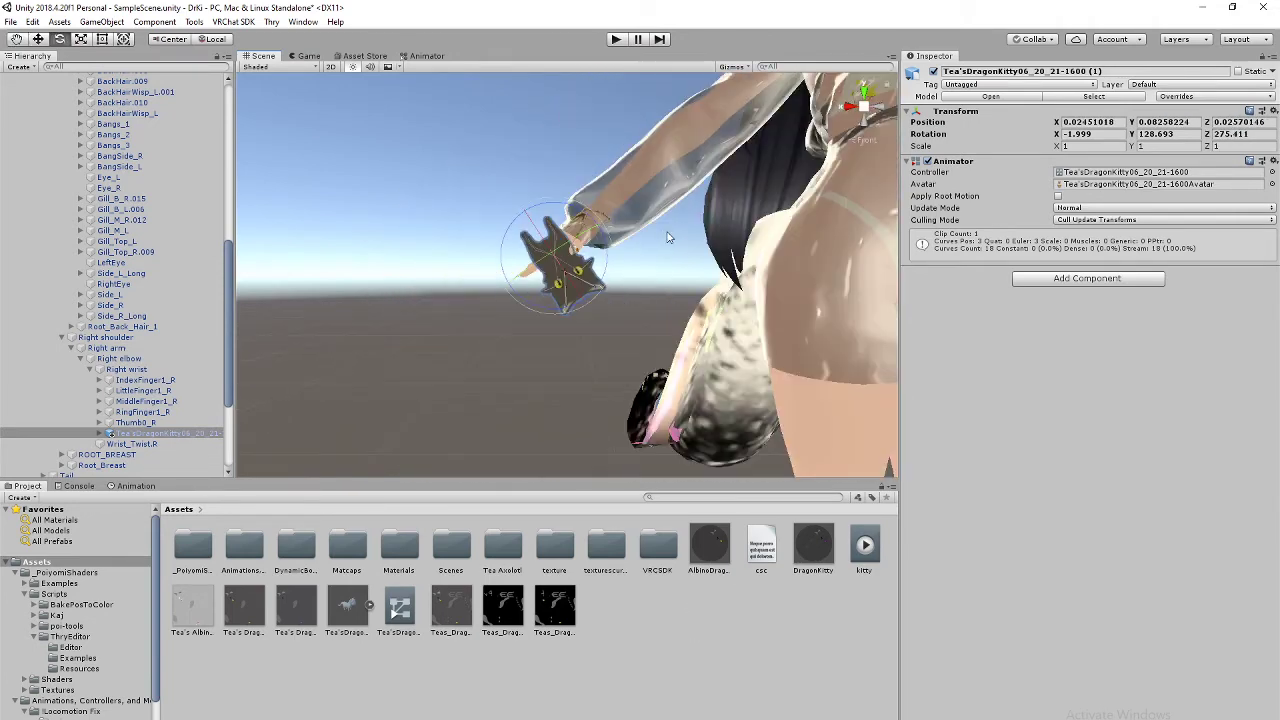
click(40, 39)
drag(578, 303, 600, 337)
Step: View the hand front-on and tilt the kitty slightly against it
click(855, 104)
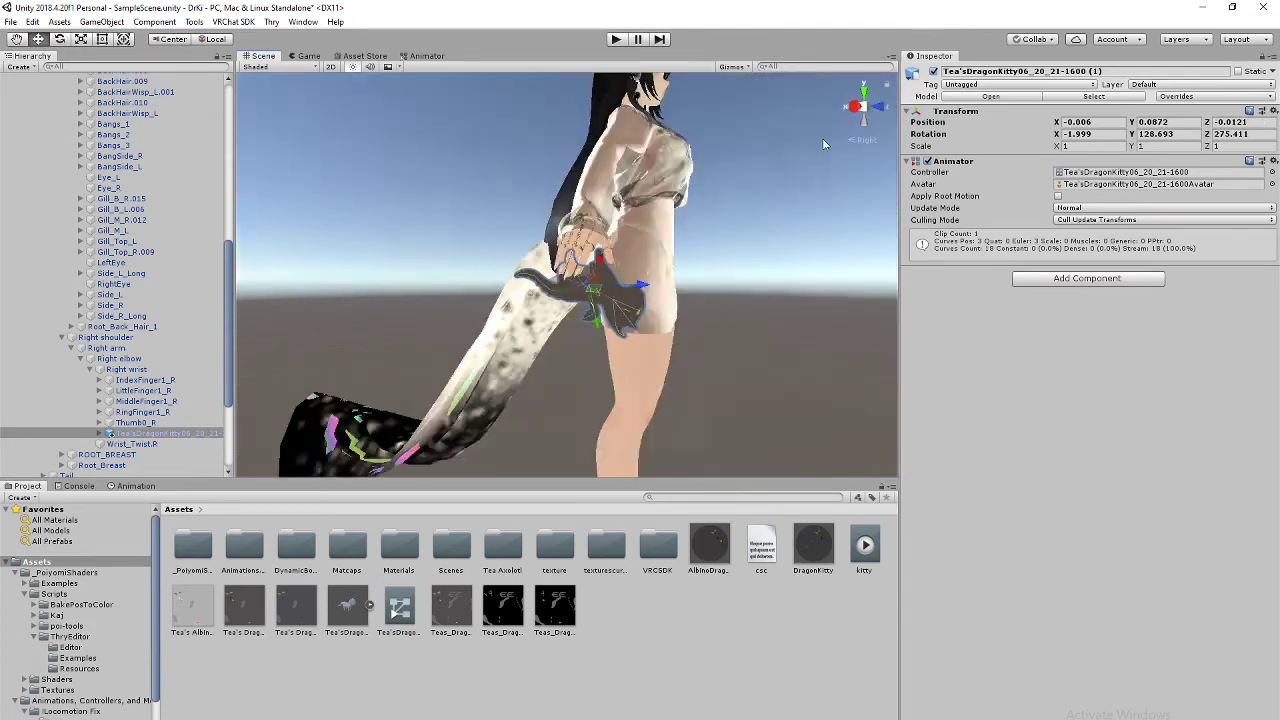
middle_drag(760, 288, 754, 227)
right_drag(748, 287, 715, 145)
middle_drag(738, 326, 677, 144)
right_drag(677, 144, 676, 337)
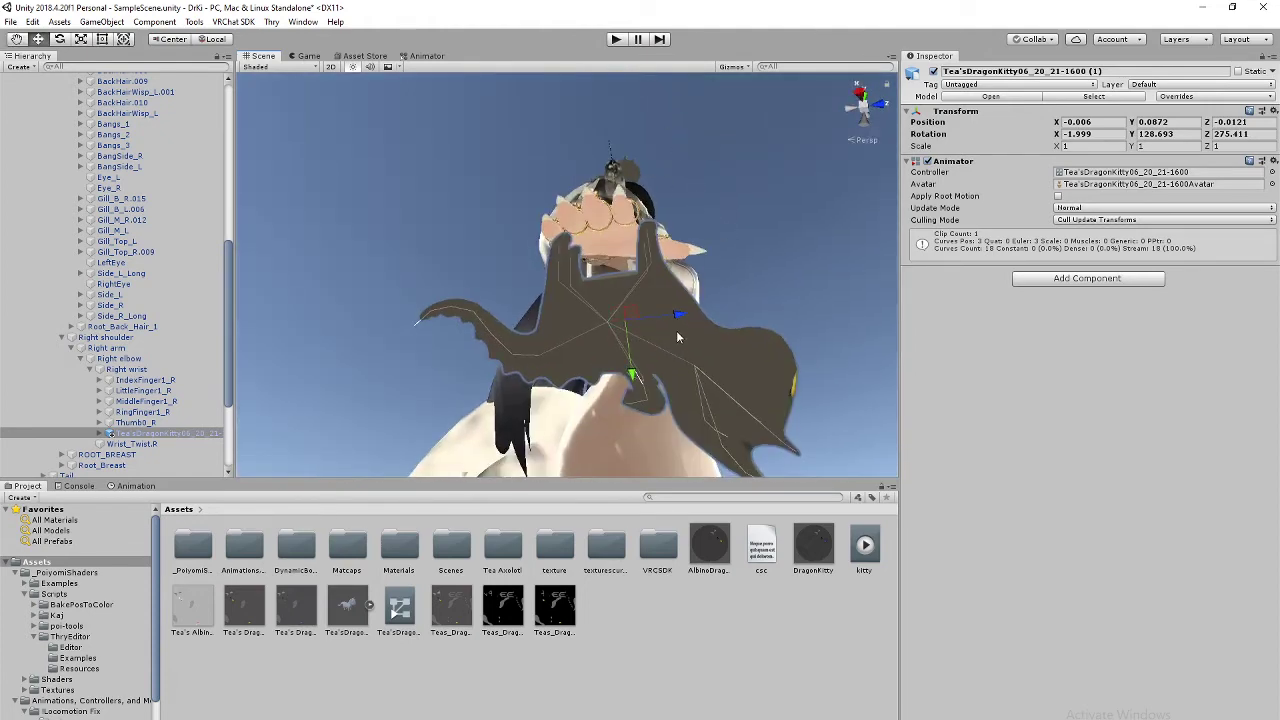
click(62, 40)
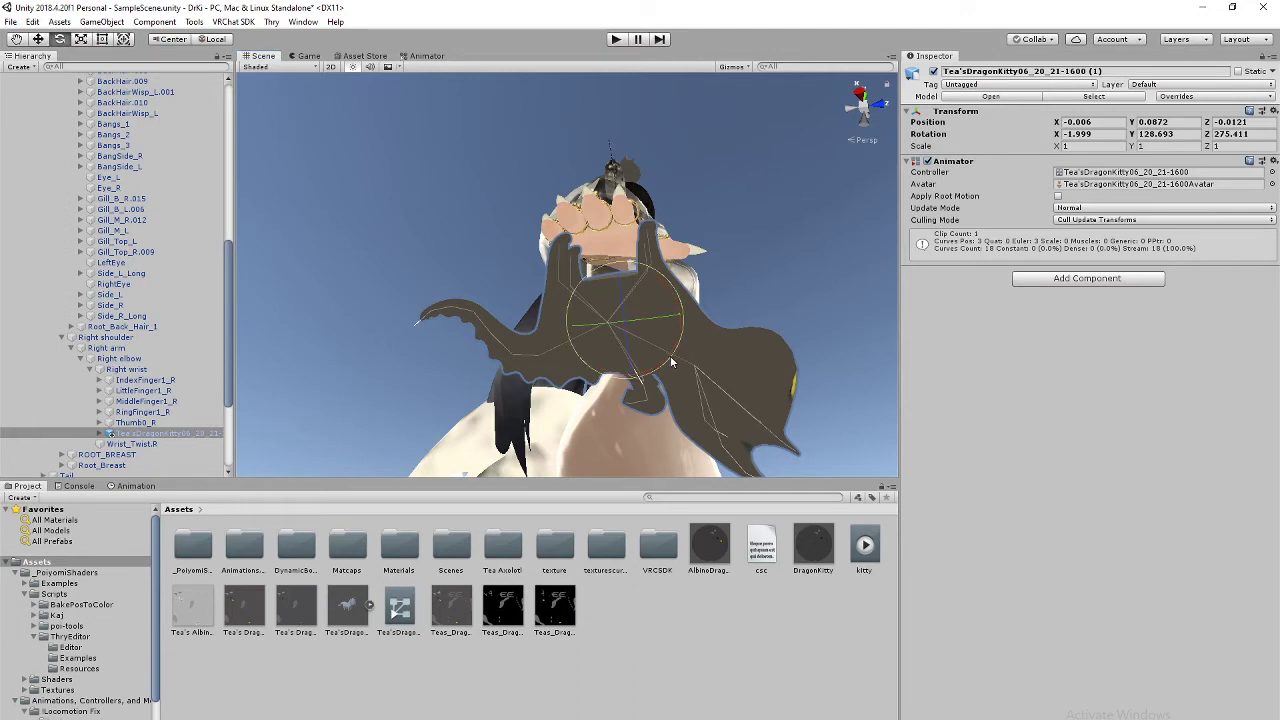
drag(671, 364, 688, 357)
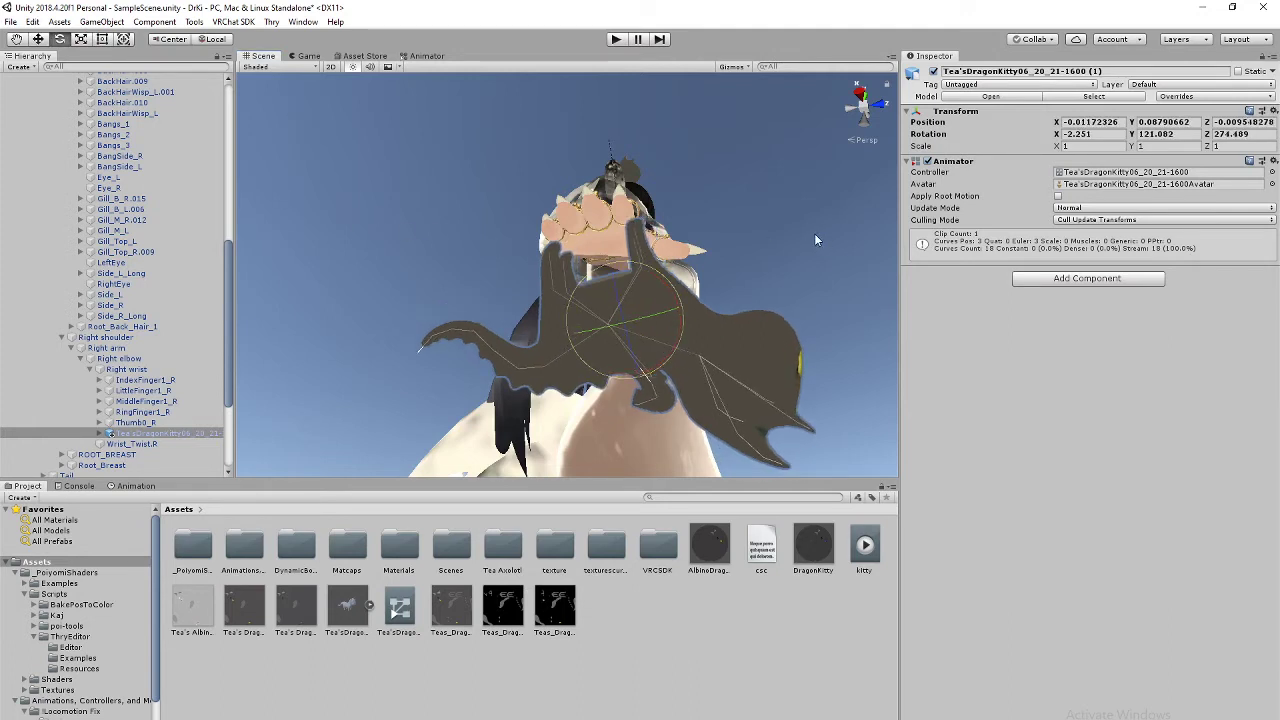
Step: From below, tilt the kitty flatter onto the hand, reaching rotation 7.18, 124.20, 269.05
click(38, 39)
click(869, 122)
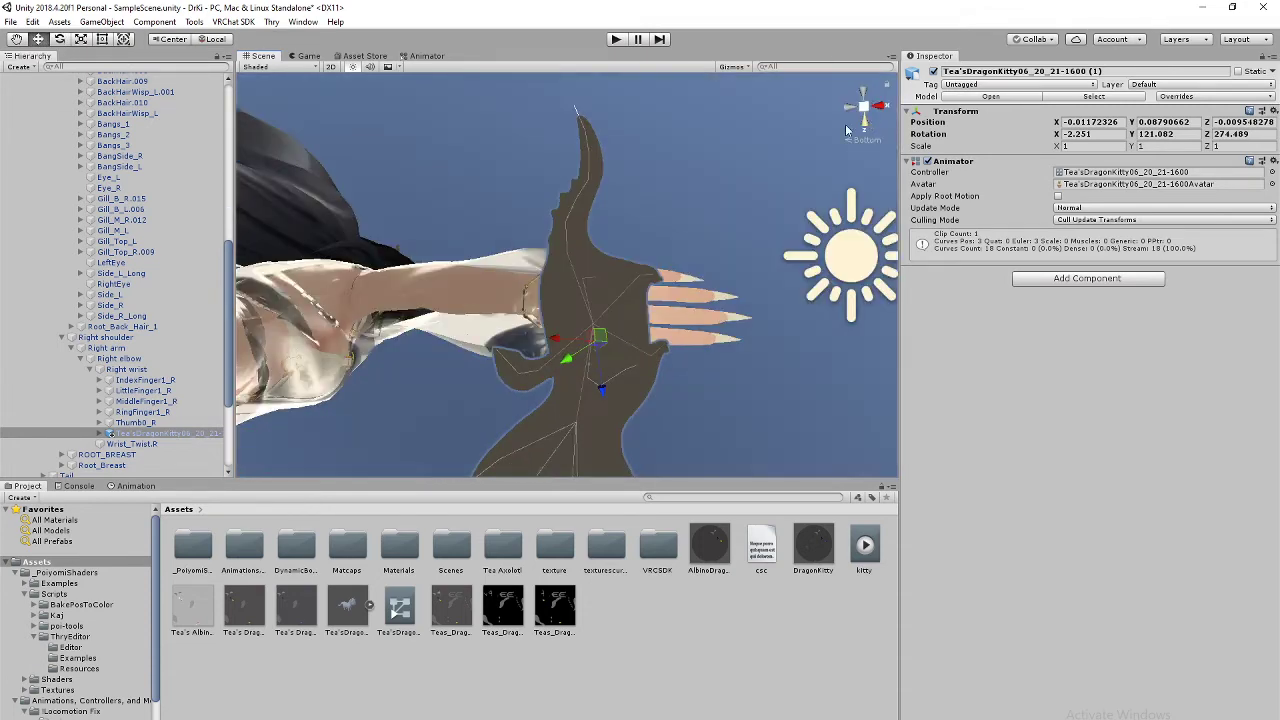
click(865, 122)
right_drag(824, 214, 732, 244)
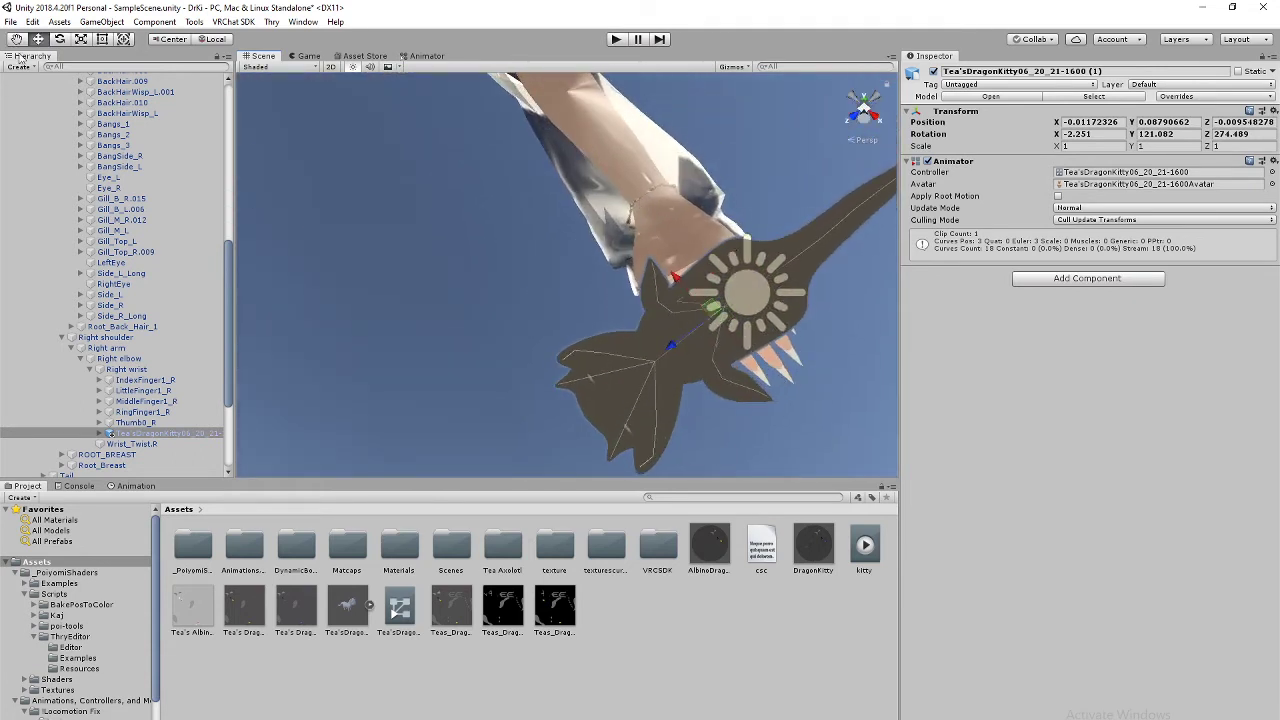
click(59, 40)
drag(727, 255, 746, 282)
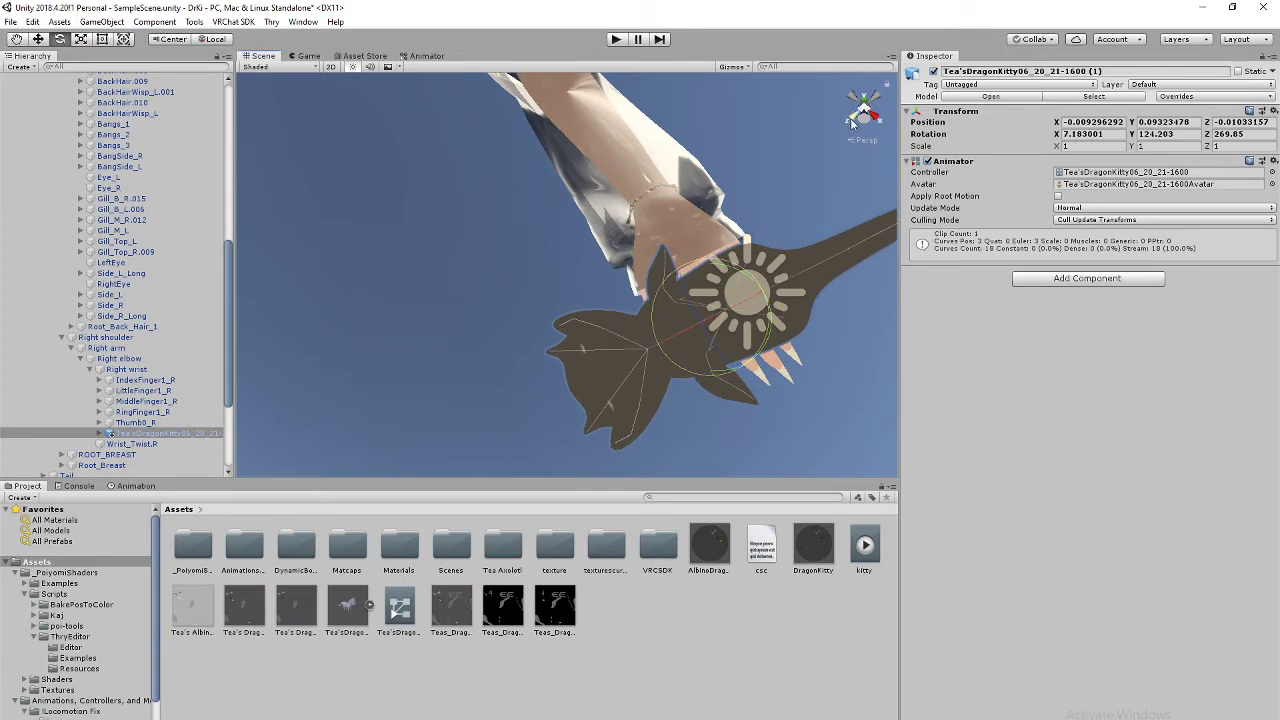
Step: Orbit and zoom around the kitty and hand to check how it sits
click(852, 122)
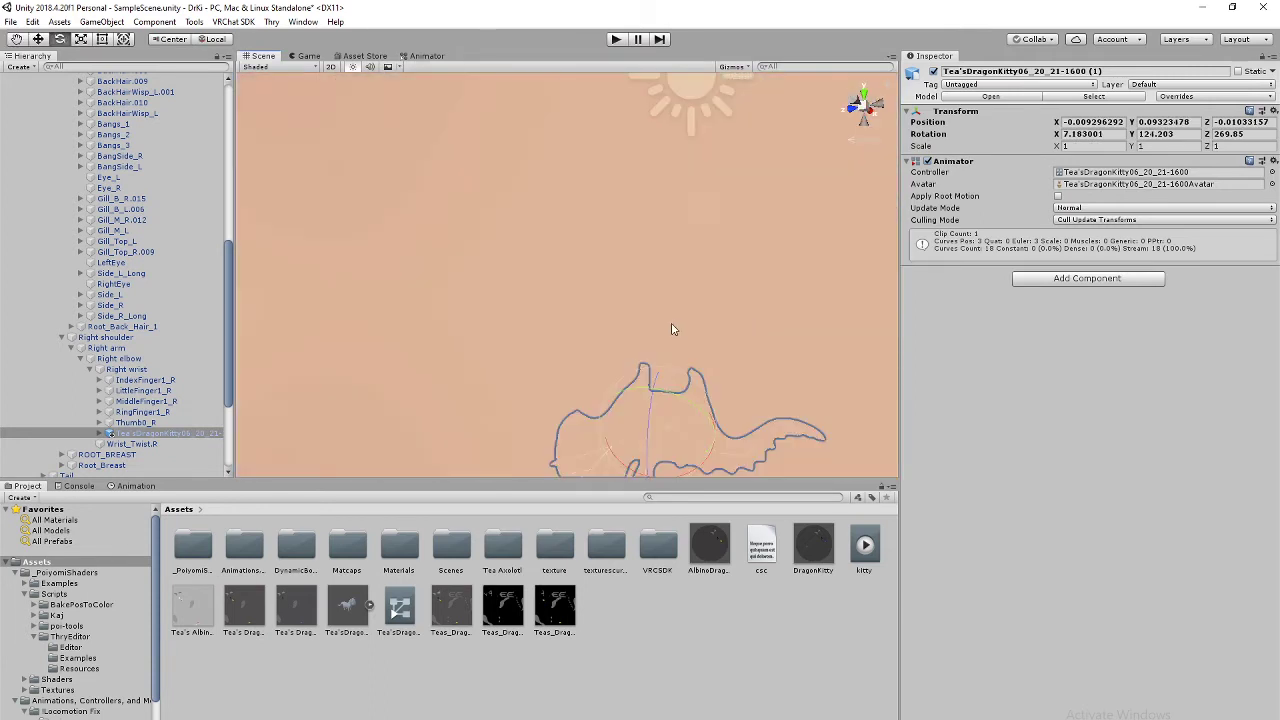
middle_drag(672, 329, 726, 246)
right_drag(726, 246, 612, 256)
scroll(612, 256, down, 3)
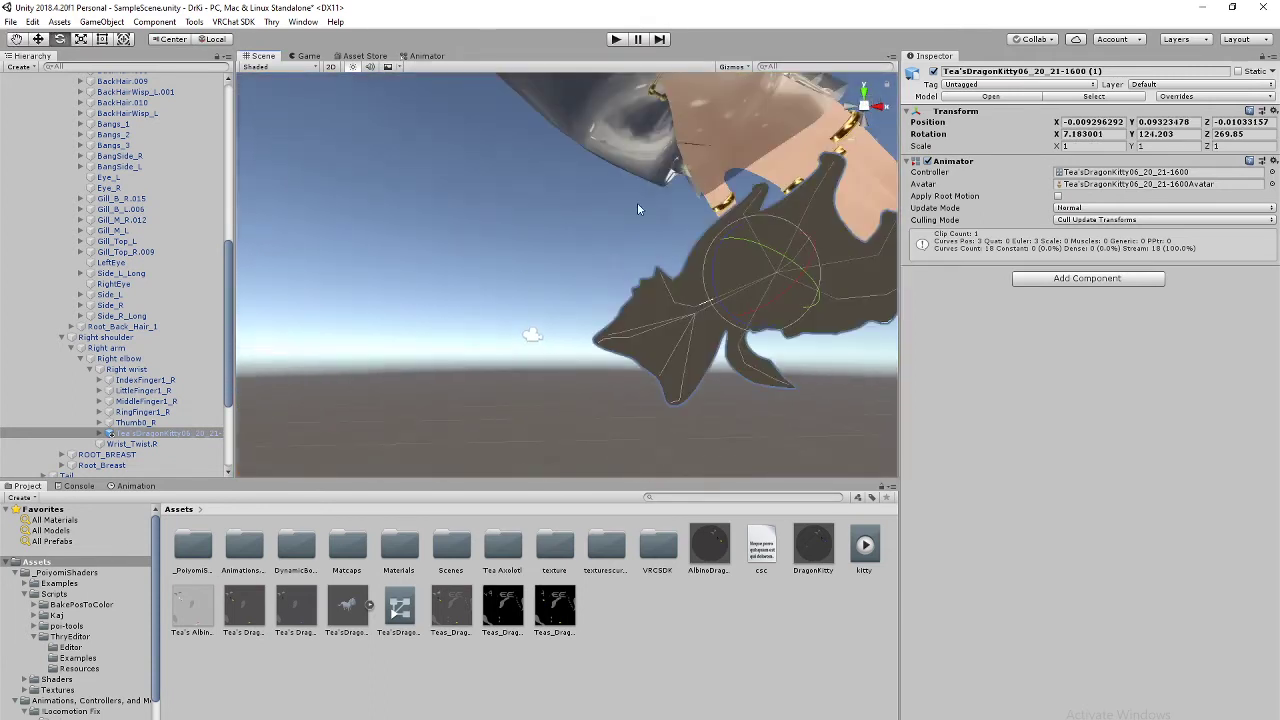
right_drag(640, 209, 686, 223)
middle_drag(686, 223, 514, 286)
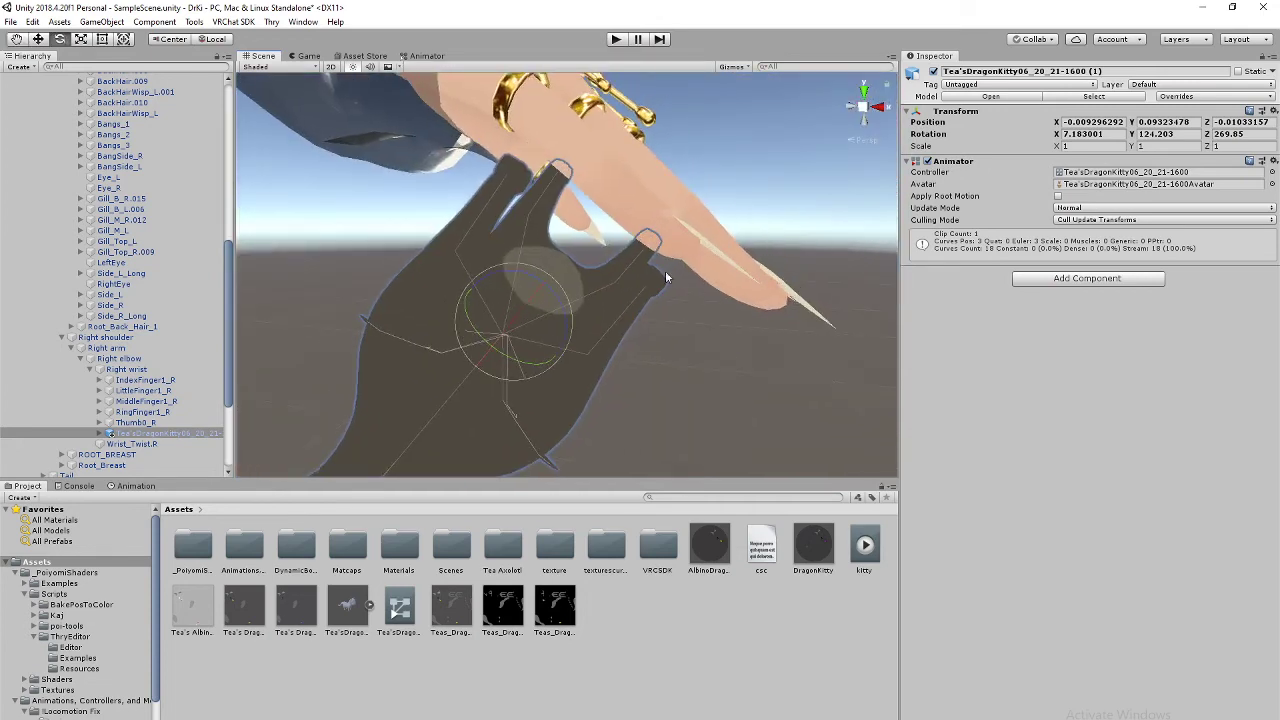
right_drag(667, 277, 660, 170)
mouse_move(697, 314)
middle_down()
mouse_move(654, 240)
mouse_move(686, 291)
middle_up()
right_drag(686, 291, 425, 198)
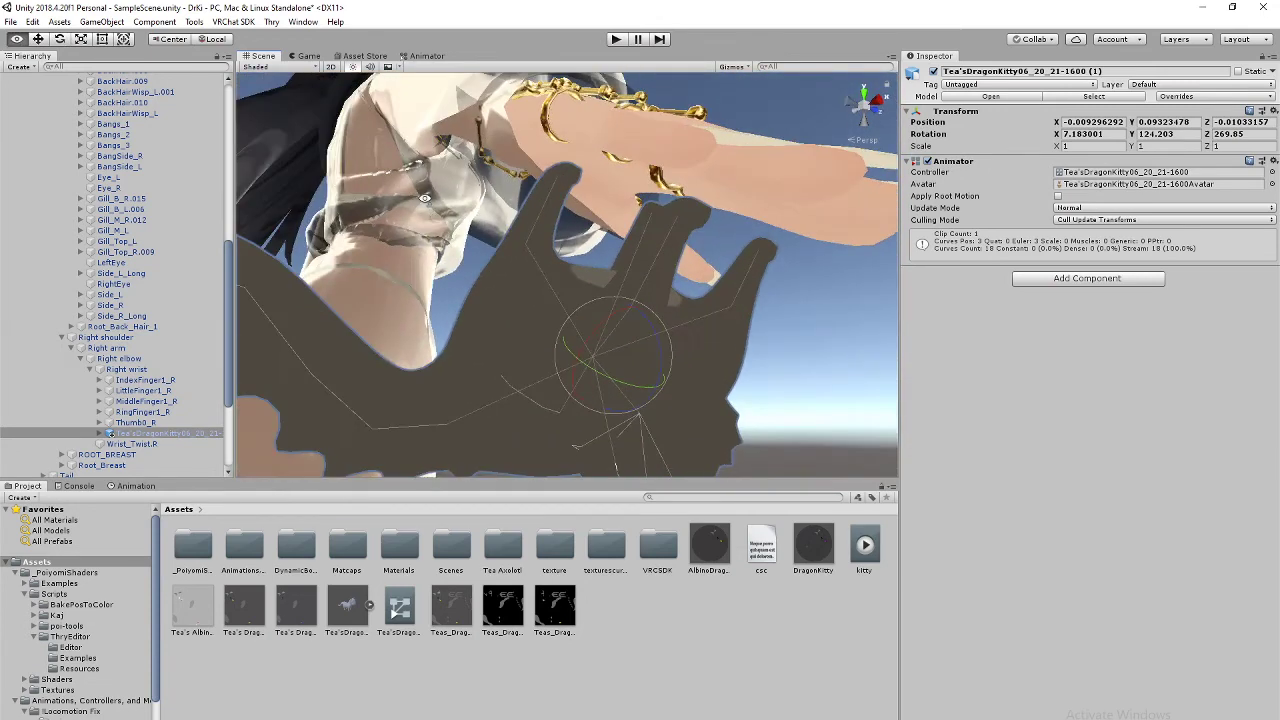
middle_drag(425, 198, 740, 240)
right_drag(740, 240, 706, 249)
middle_drag(706, 249, 696, 236)
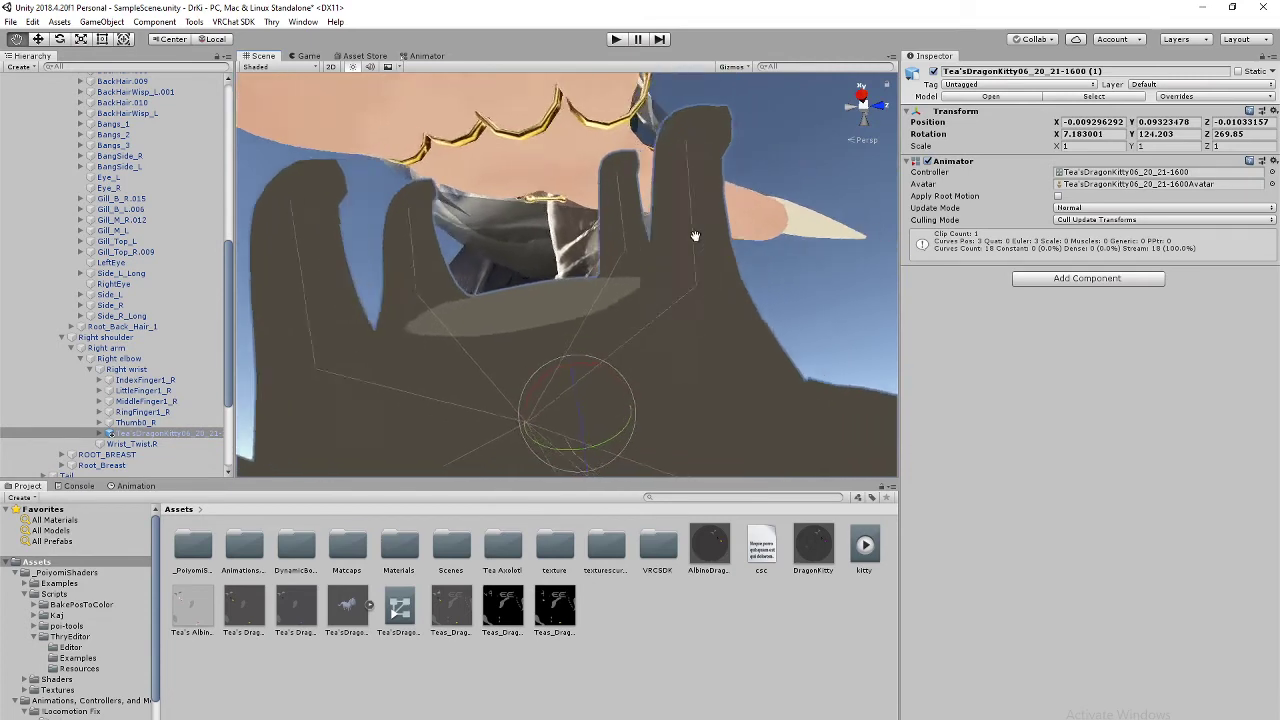
right_drag(696, 236, 423, 323)
middle_drag(692, 207, 639, 244)
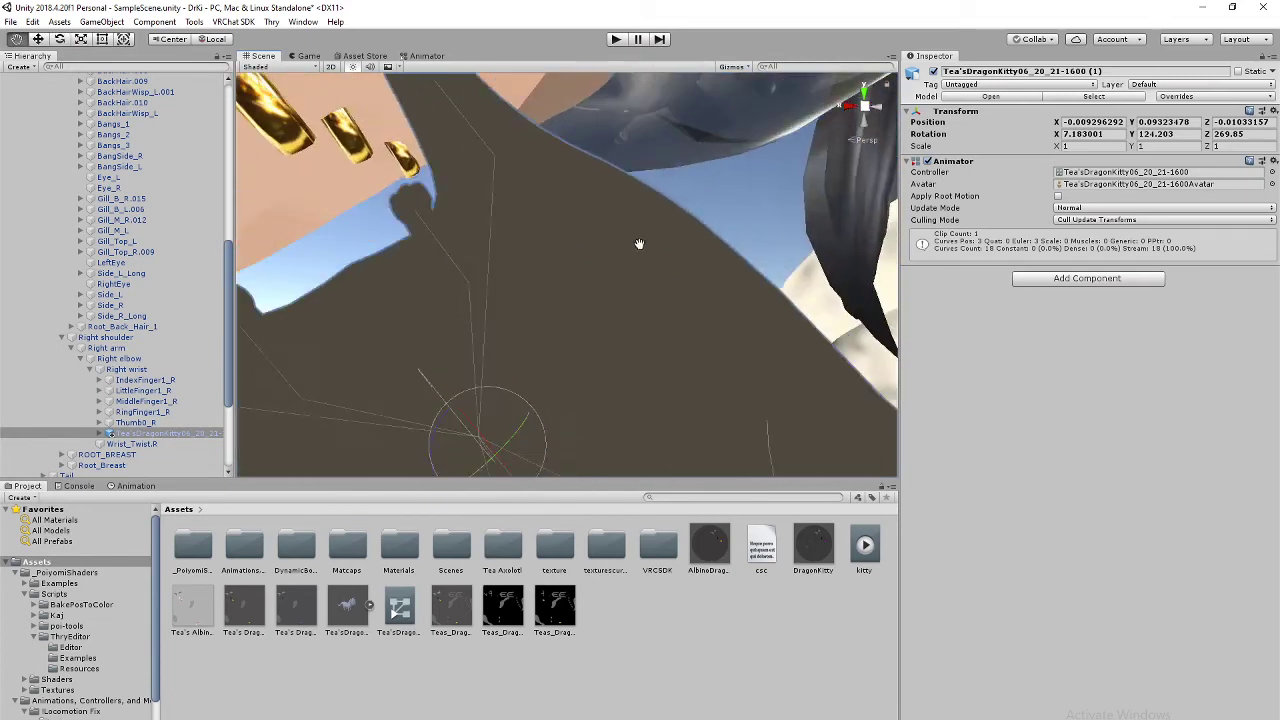
scroll(640, 245, down, 5)
scroll(643, 248, up, 5)
scroll(650, 263, down, 5)
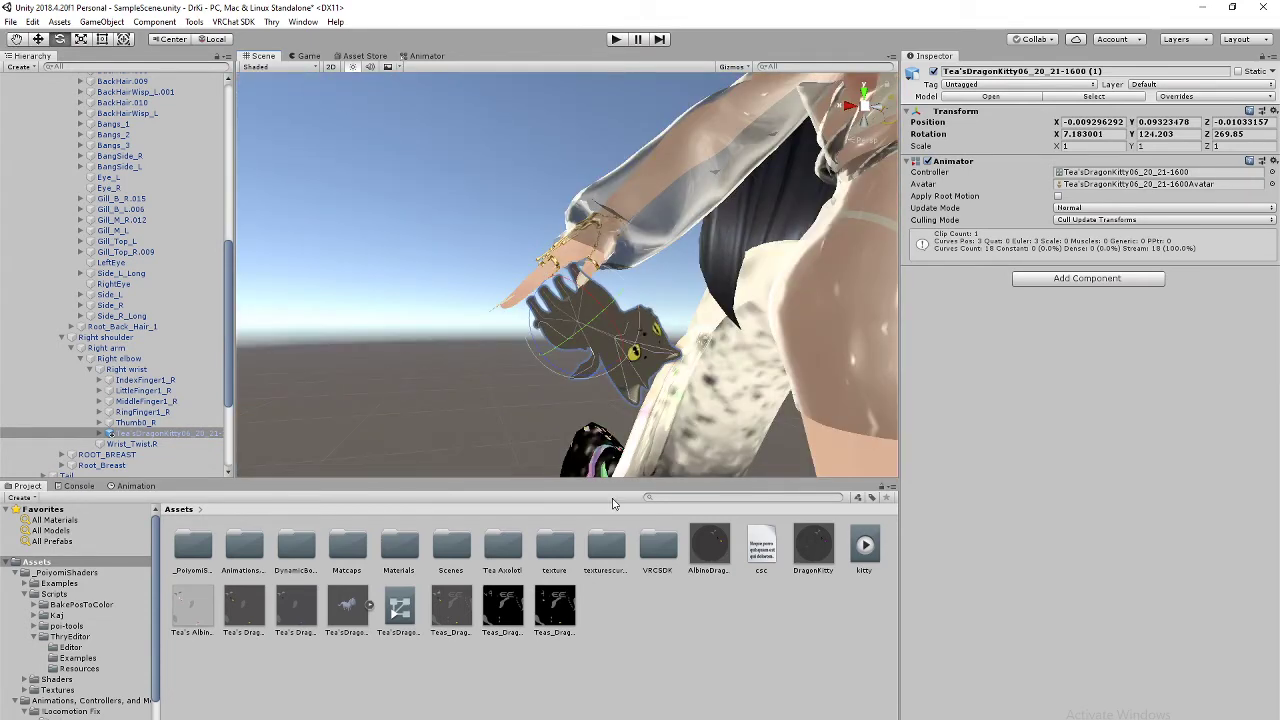
Step: Select the AlbinoDragonKitty material and drop a texture into its main texture slot
click(710, 560)
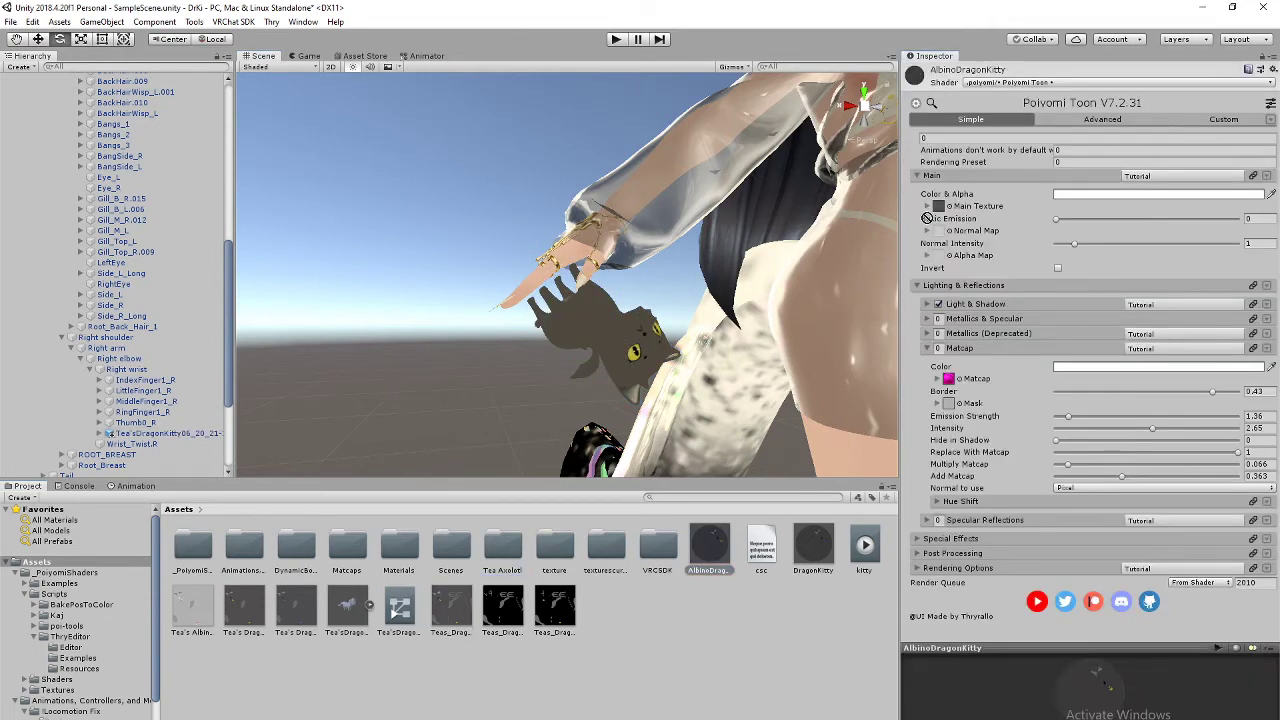
drag(927, 218, 939, 207)
right_drag(700, 459, 671, 288)
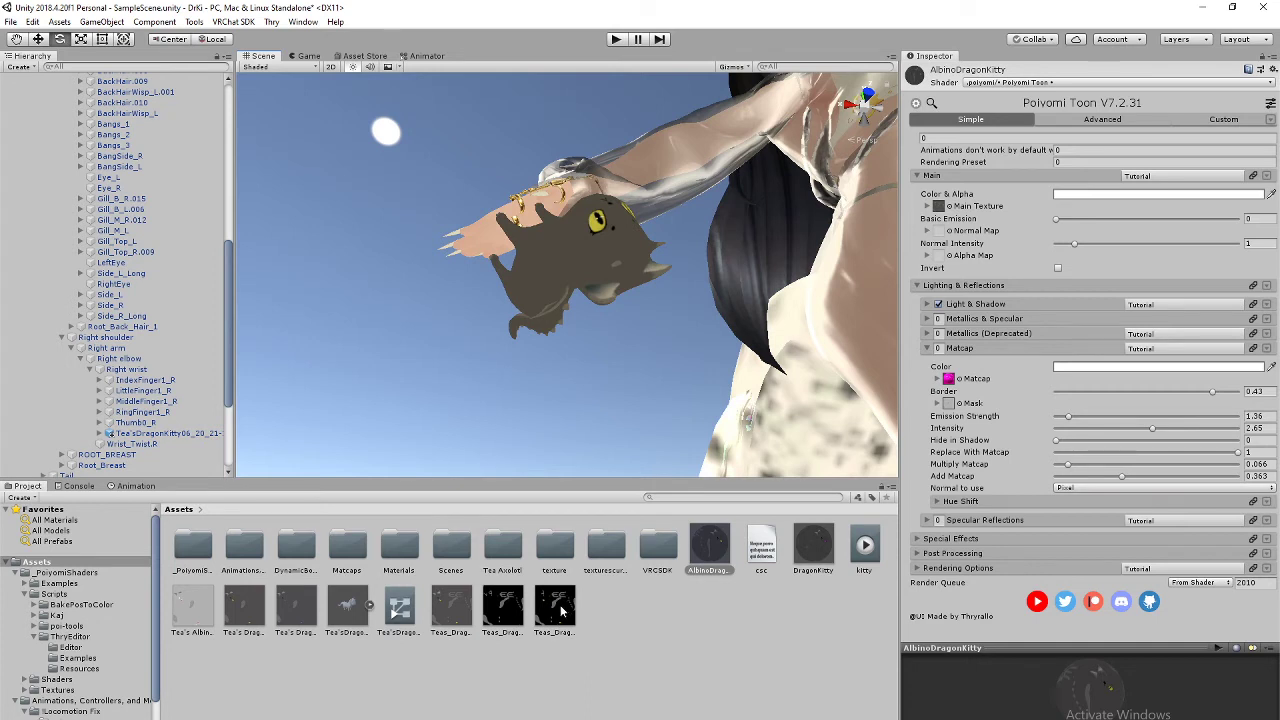
Step: Expand the material's special effects settings and turn emission on
click(917, 539)
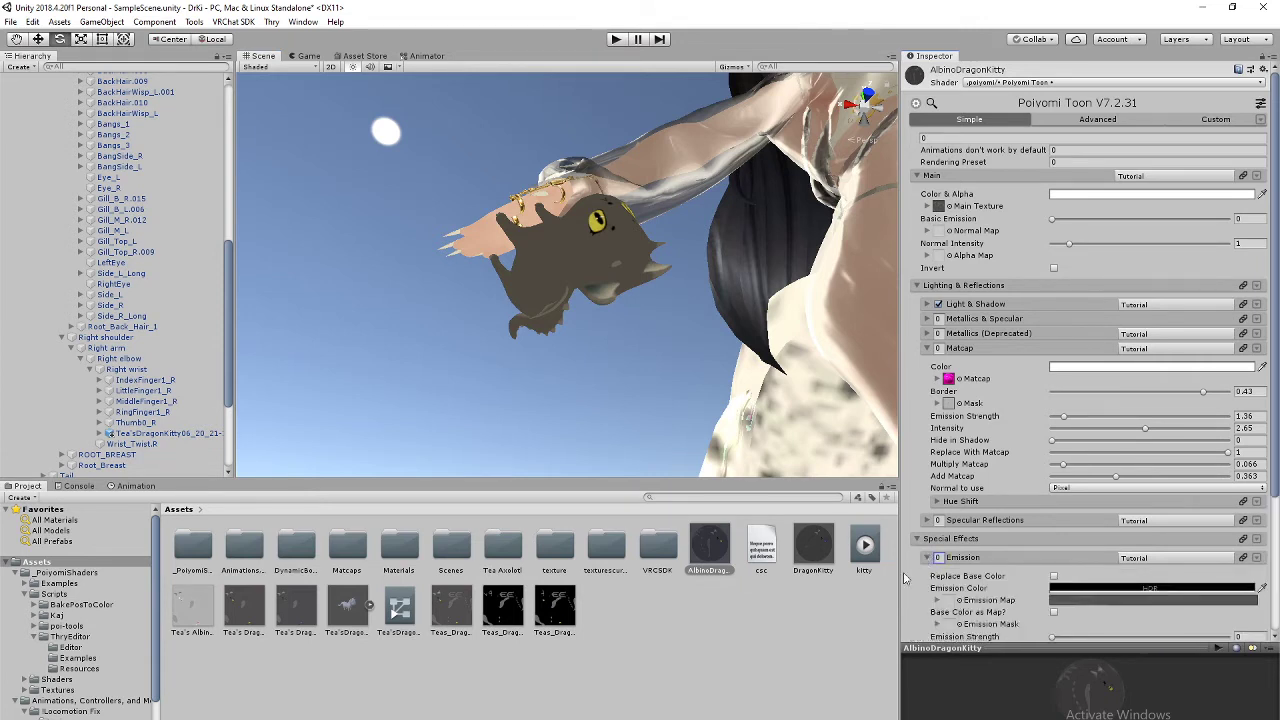
scroll(960, 600, down, 2)
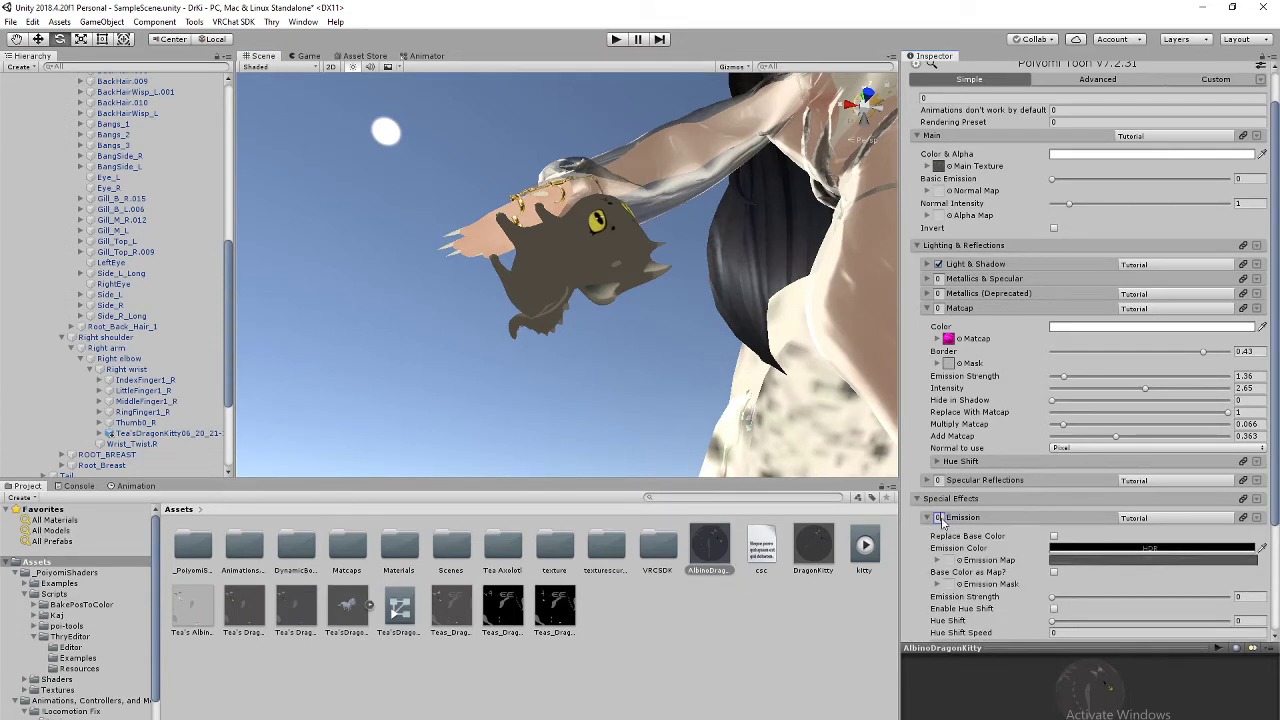
click(939, 518)
scroll(1030, 546, down, 3)
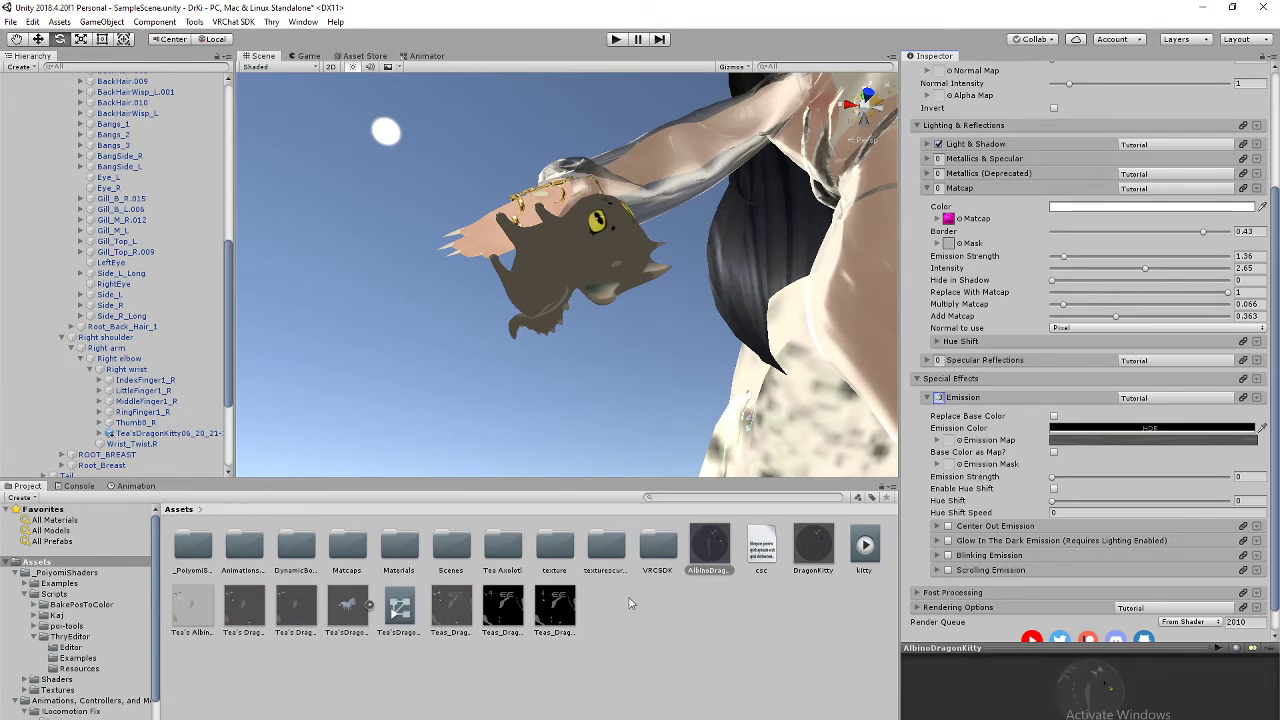
click(942, 398)
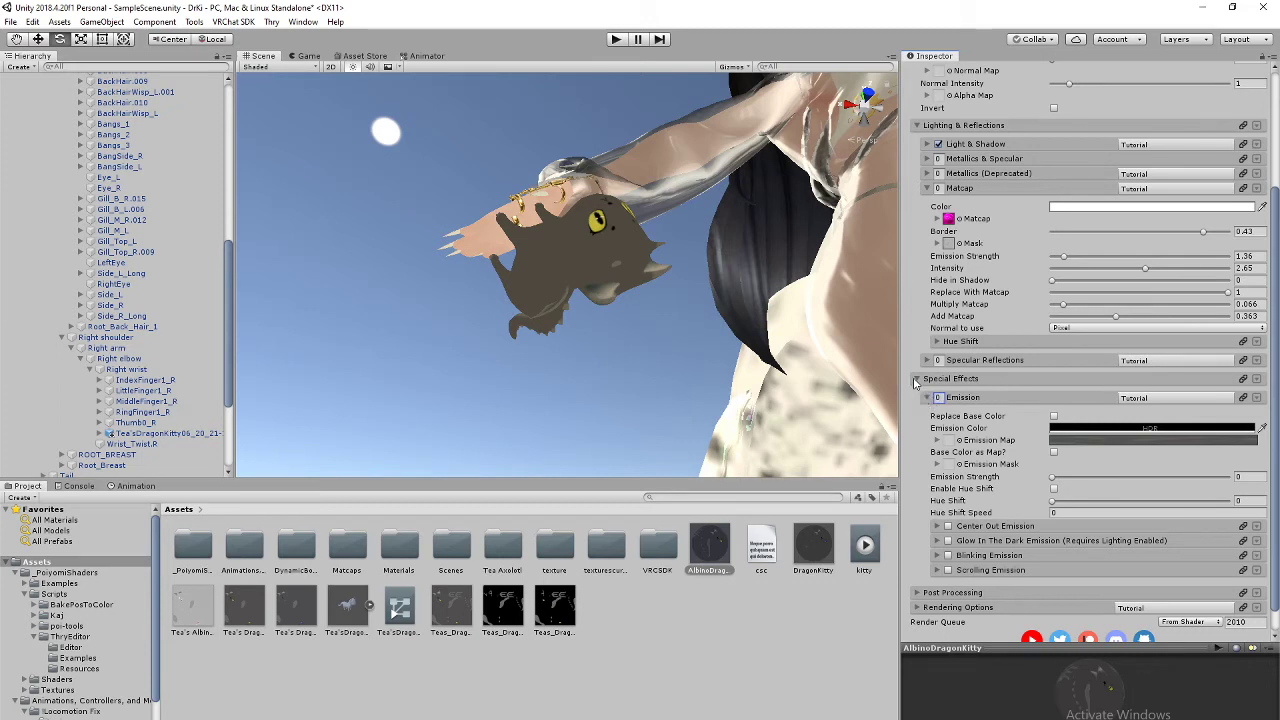
Step: Assign the Teas_Drag dragon kitty texture to the Normal Map slot
click(916, 379)
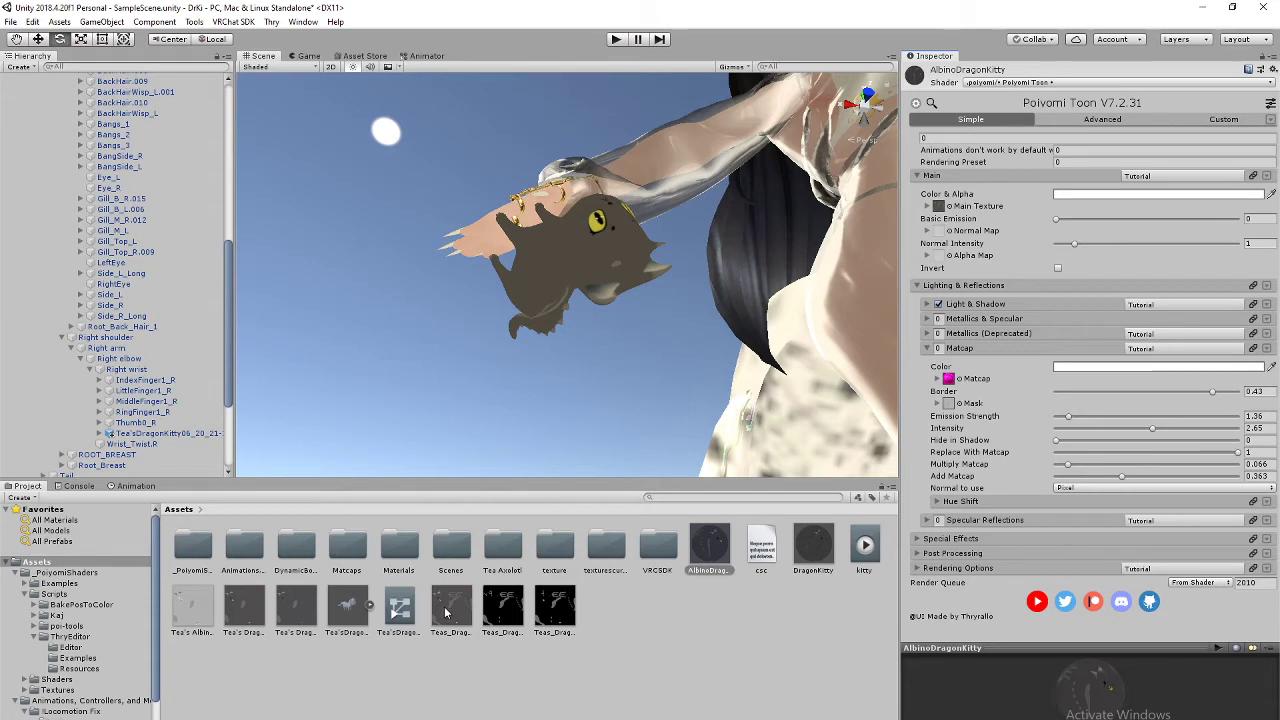
mouse_move(446, 608)
mouse_down()
mouse_move(675, 410)
mouse_move(741, 381)
mouse_move(435, 603)
mouse_up()
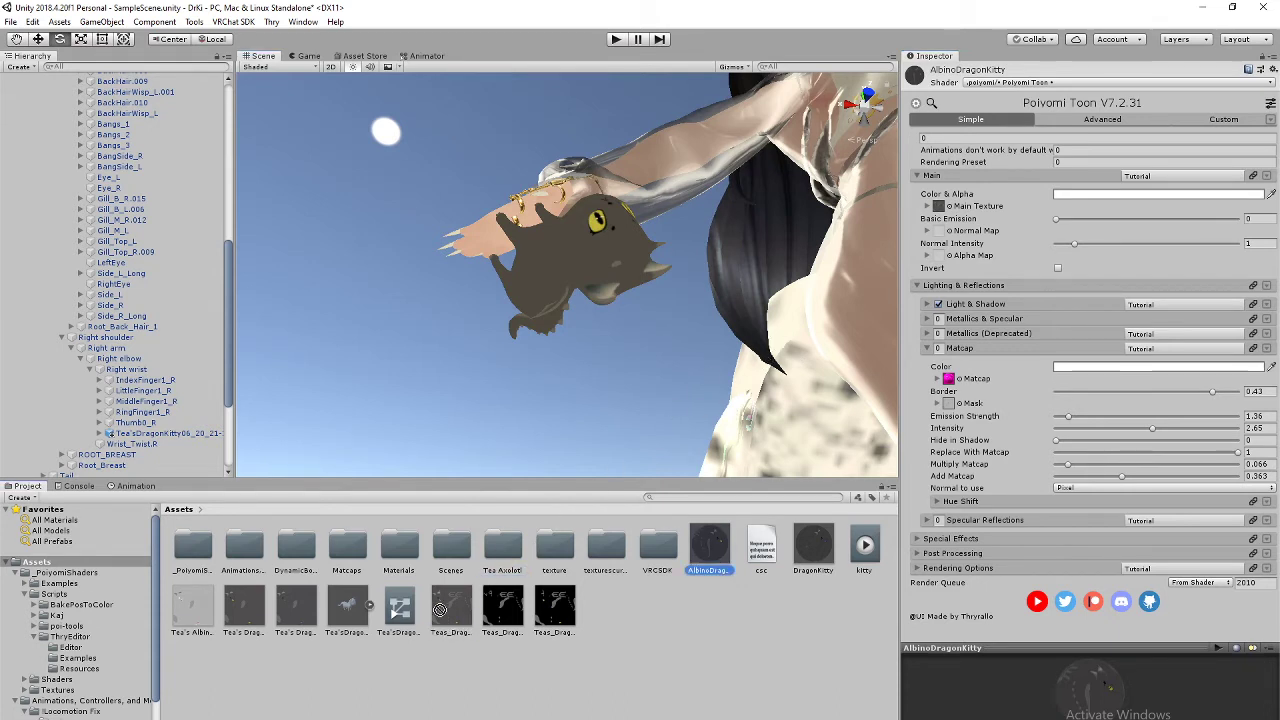
drag(538, 619, 938, 234)
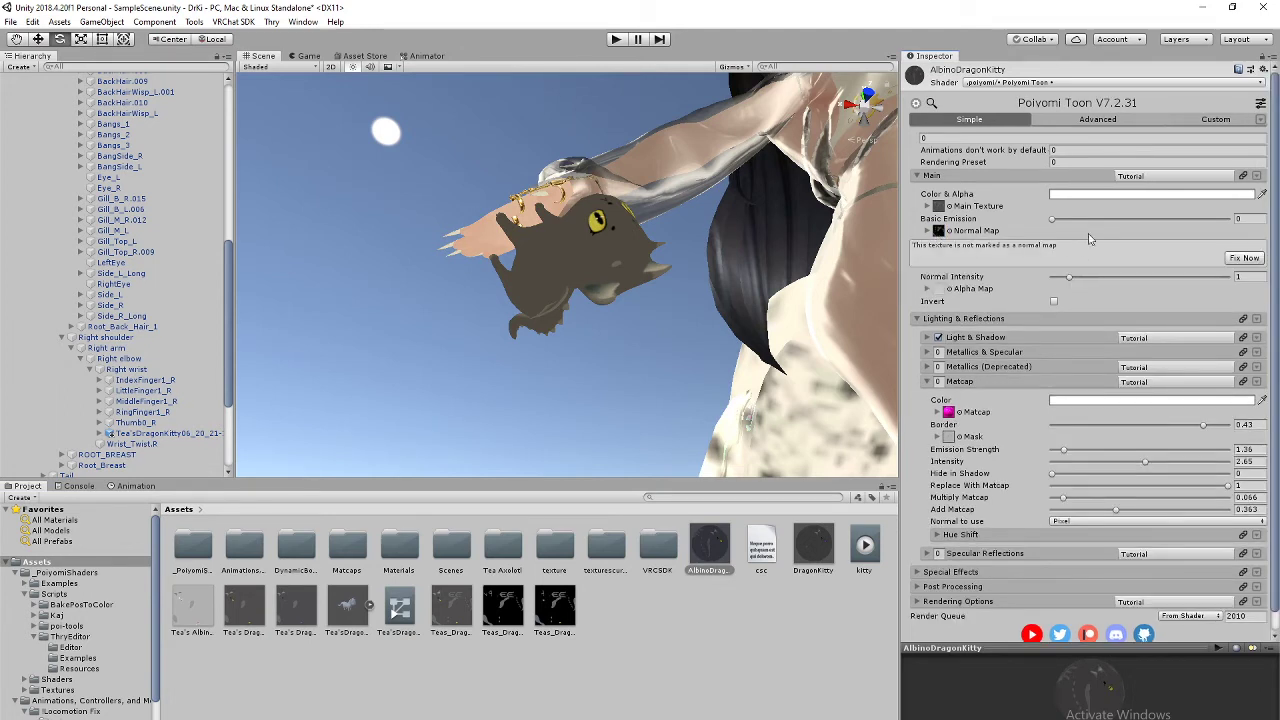
Step: Set Basic Emission to 1 and tint the main Color & Alpha light grey D9D9D9
click(1251, 218)
text(1)
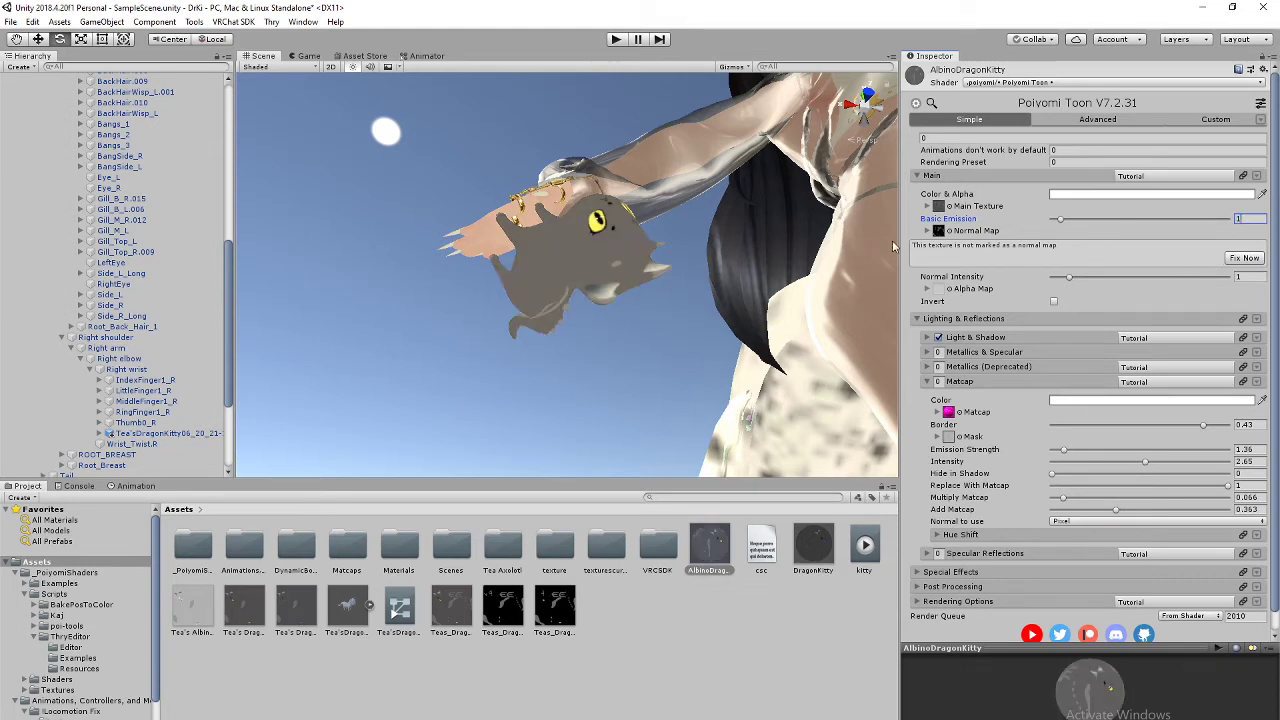
click(1076, 196)
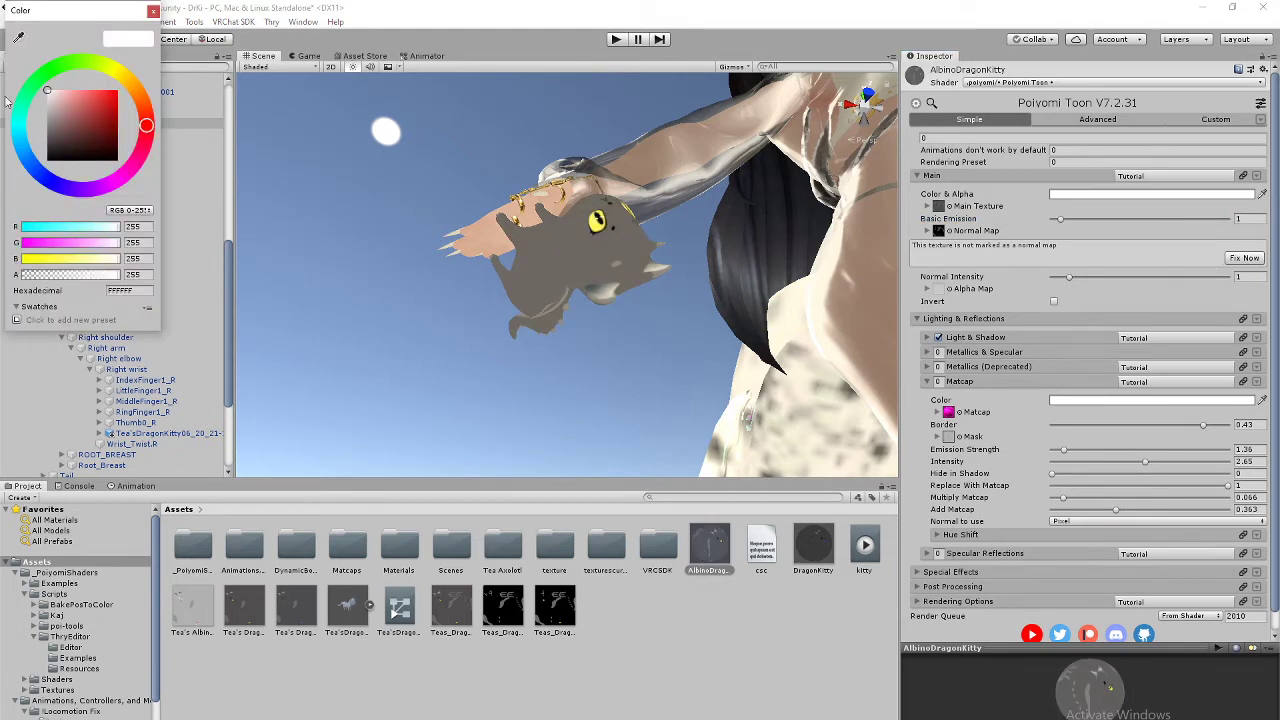
mouse_move(52, 101)
mouse_down()
mouse_move(47, 127)
mouse_move(47, 101)
mouse_up()
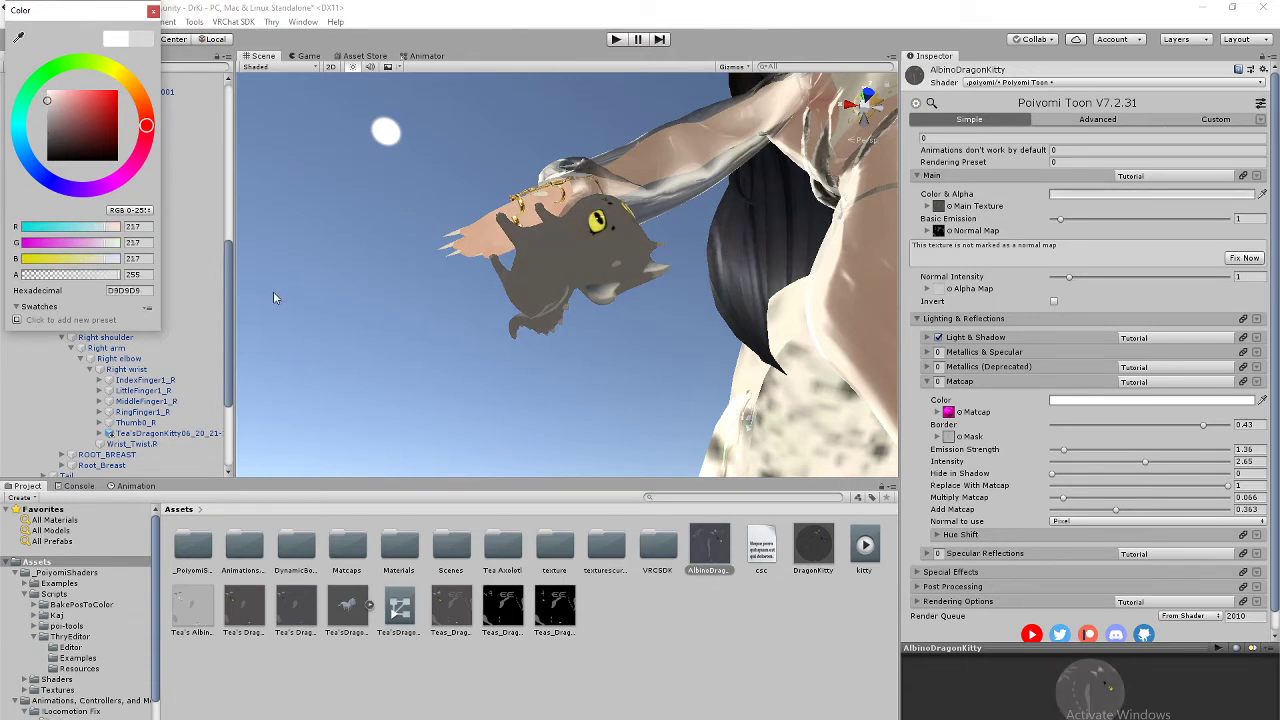
click(153, 11)
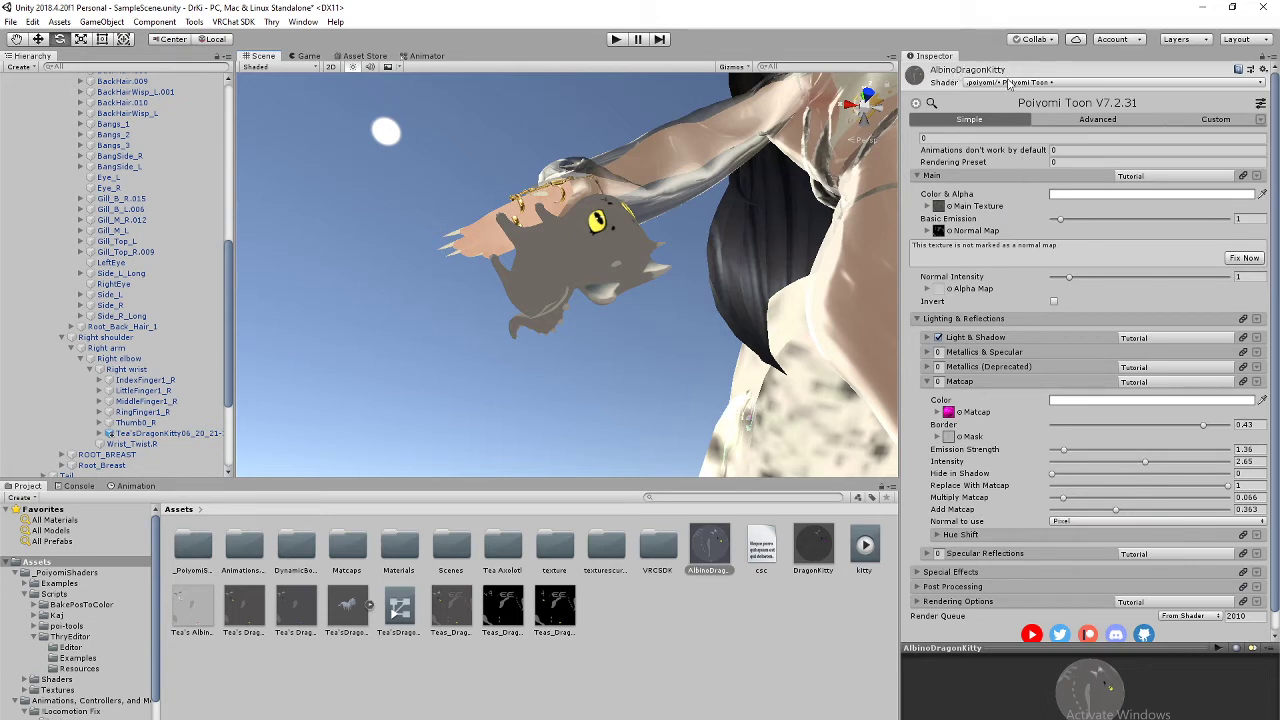
Step: Show the Advanced options, expand Details and try a kitty texture in the detail mask
click(1083, 120)
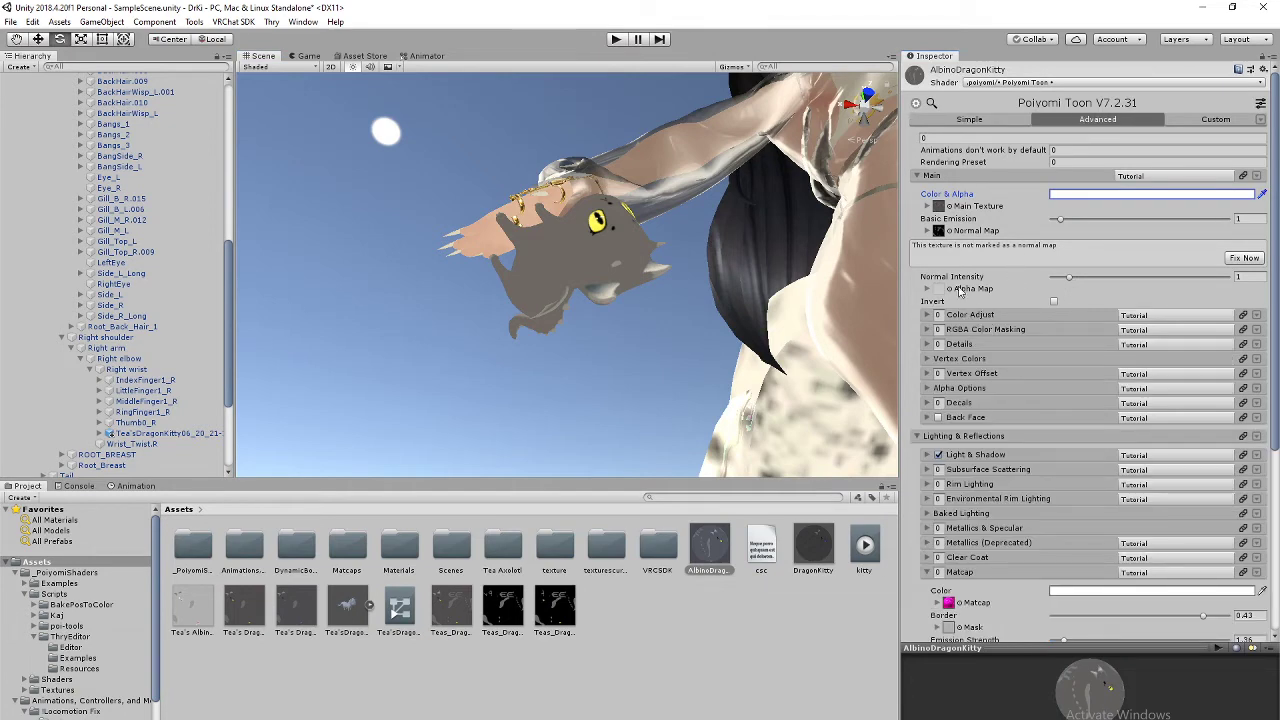
click(926, 345)
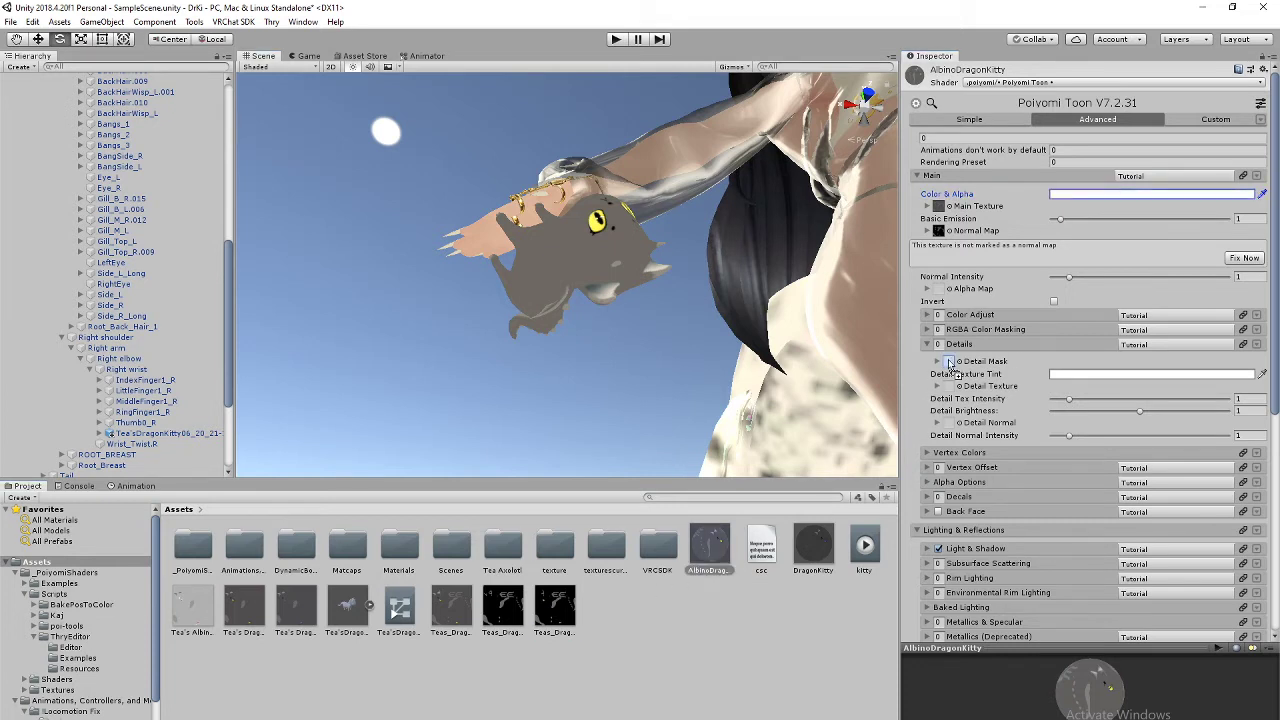
drag(949, 361, 948, 362)
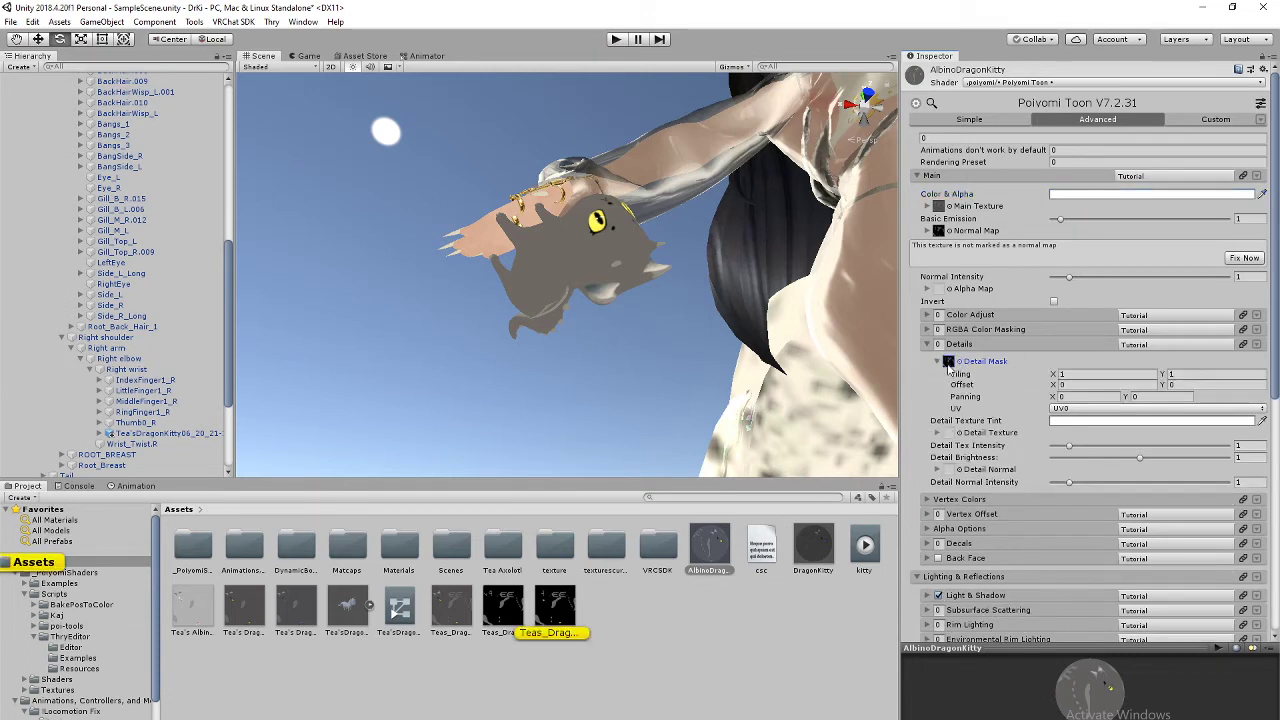
click(949, 364)
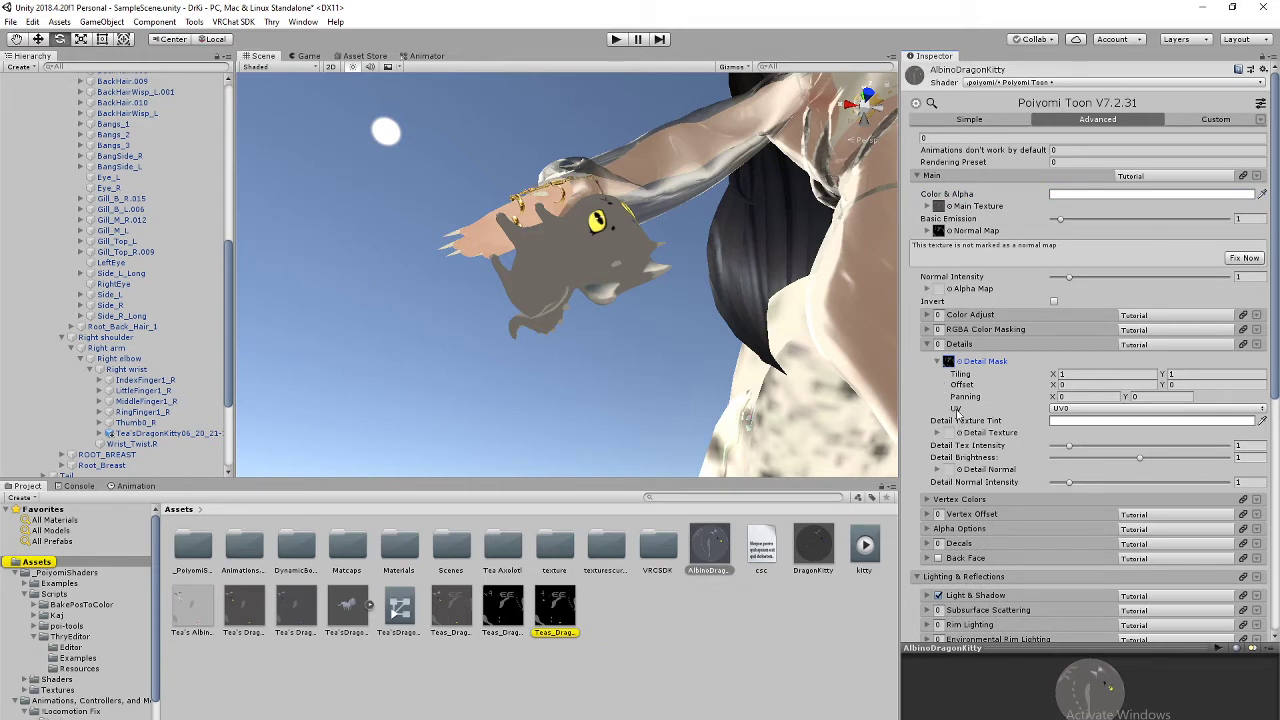
click(962, 364)
click(952, 345)
Step: Drag the last dragon kitty texture into the material's Detail Texture slot
click(567, 617)
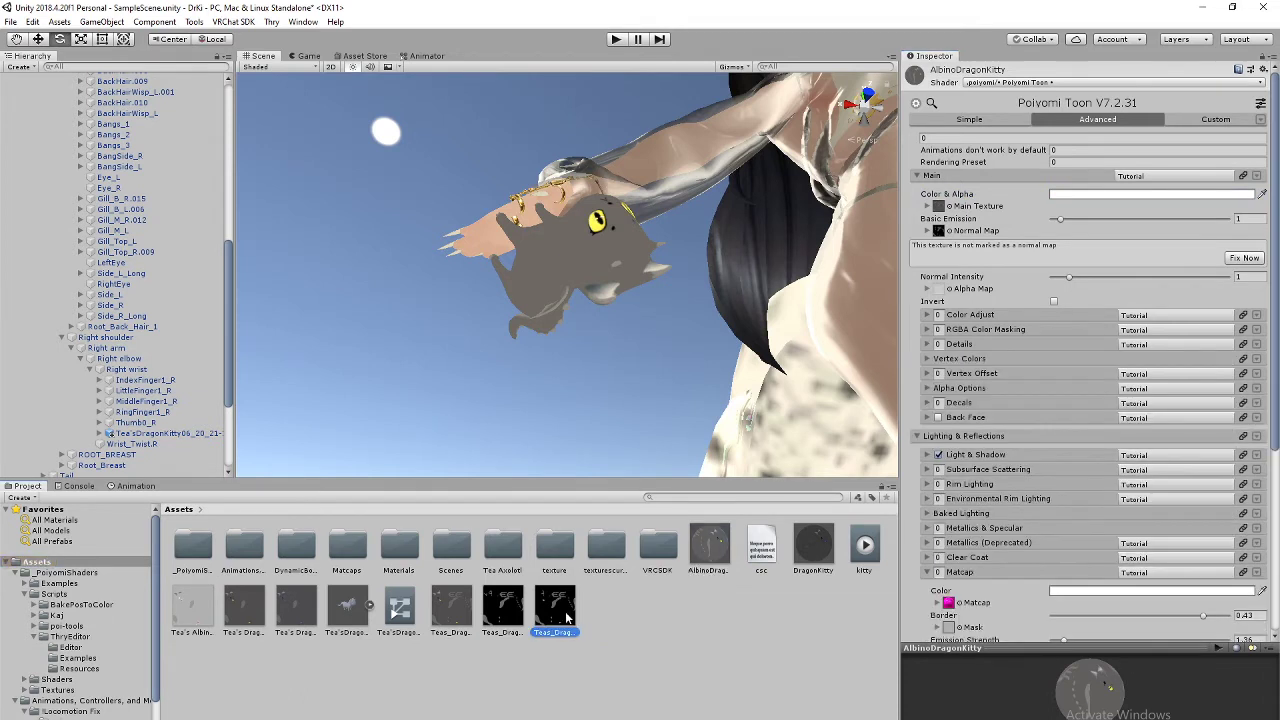
click(711, 547)
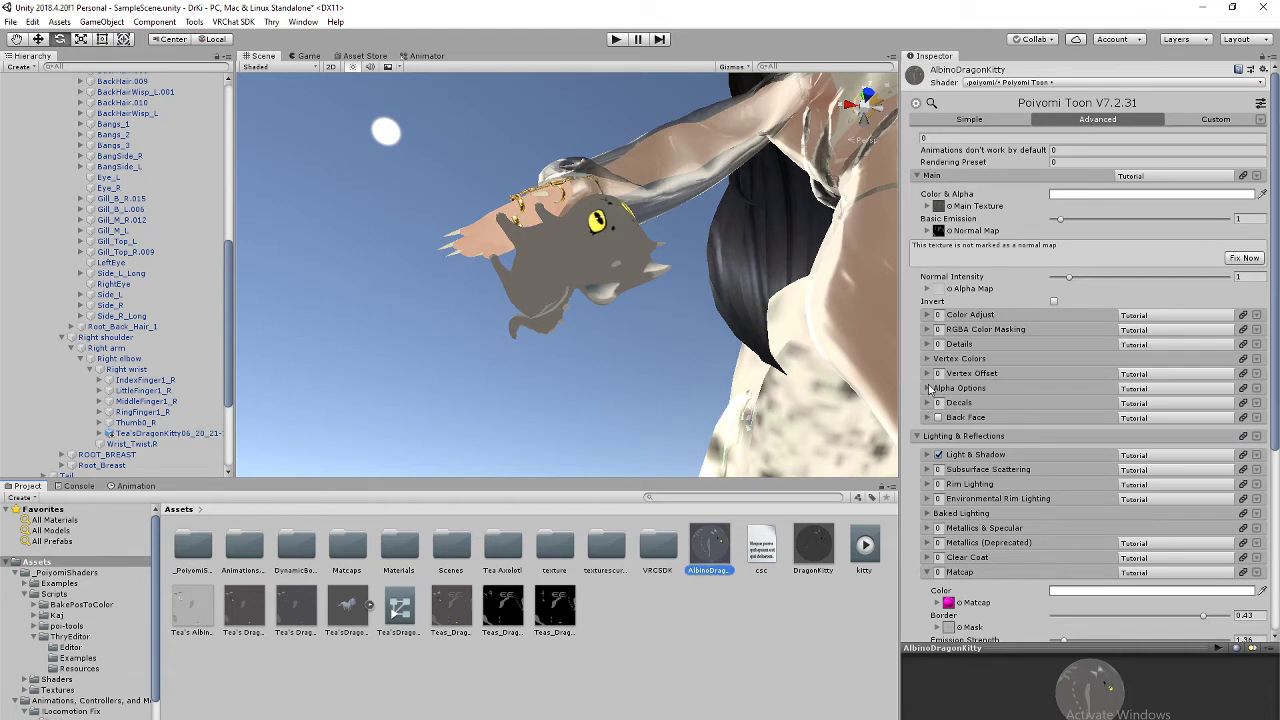
click(925, 344)
click(564, 608)
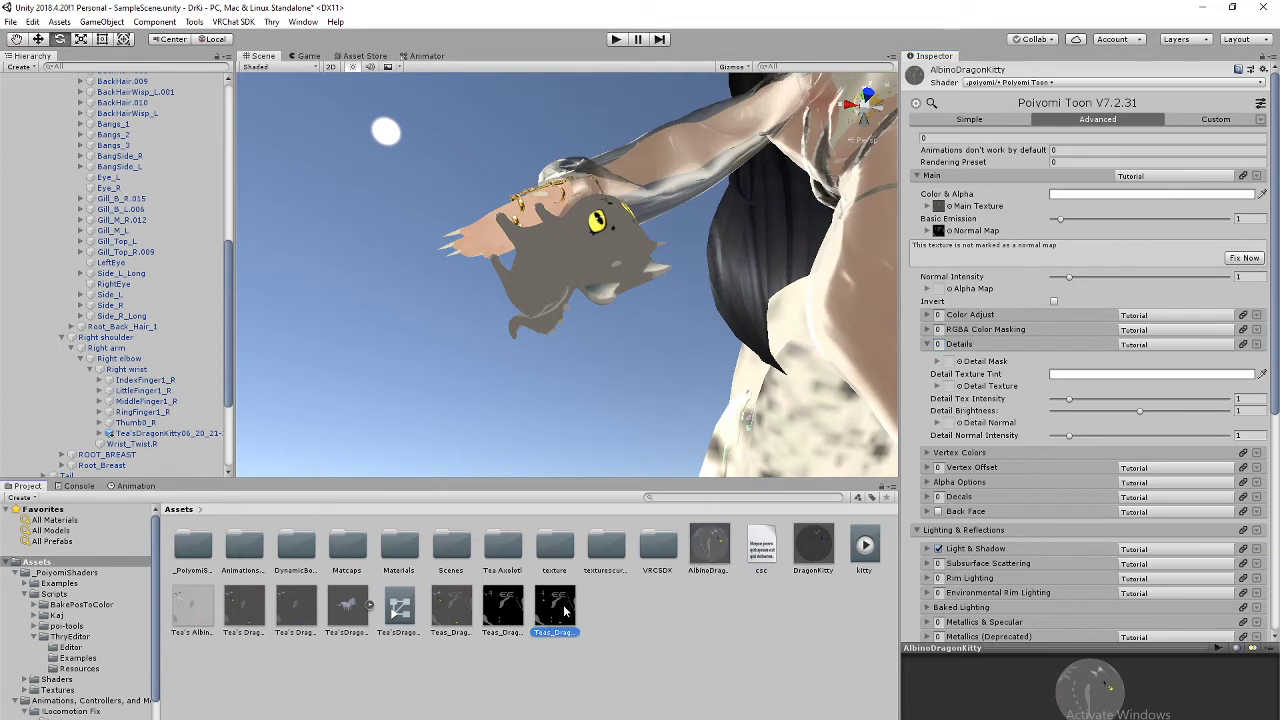
drag(564, 608, 950, 386)
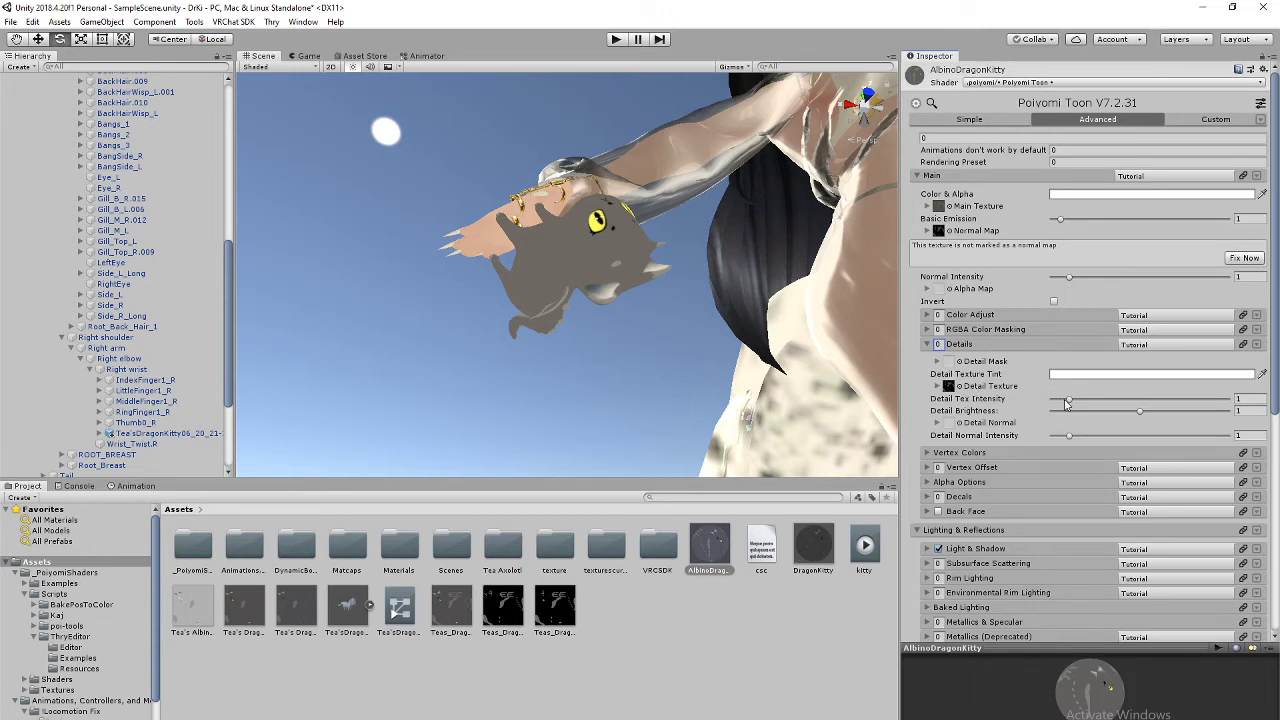
Step: Set Detail Tex Intensity to 1 and the Details value to 1
drag(1069, 401, 1100, 402)
text(1)
click(939, 344)
text(1)
Step: Preview higher Detail Tex Intensity and Brightness on the wrist kitty, then revert intensity to 1
right_drag(771, 287, 748, 385)
middle_drag(712, 275, 739, 379)
right_drag(747, 281, 748, 300)
middle_drag(748, 300, 695, 313)
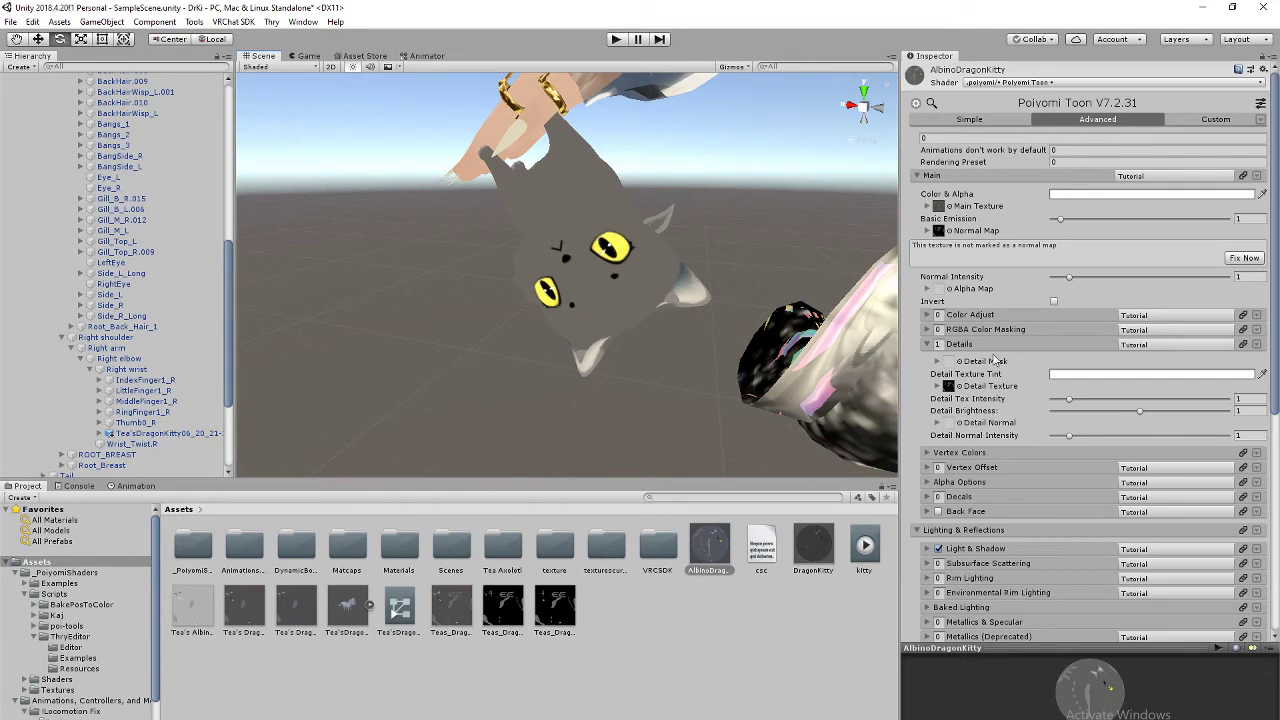
right_drag(678, 333, 760, 310)
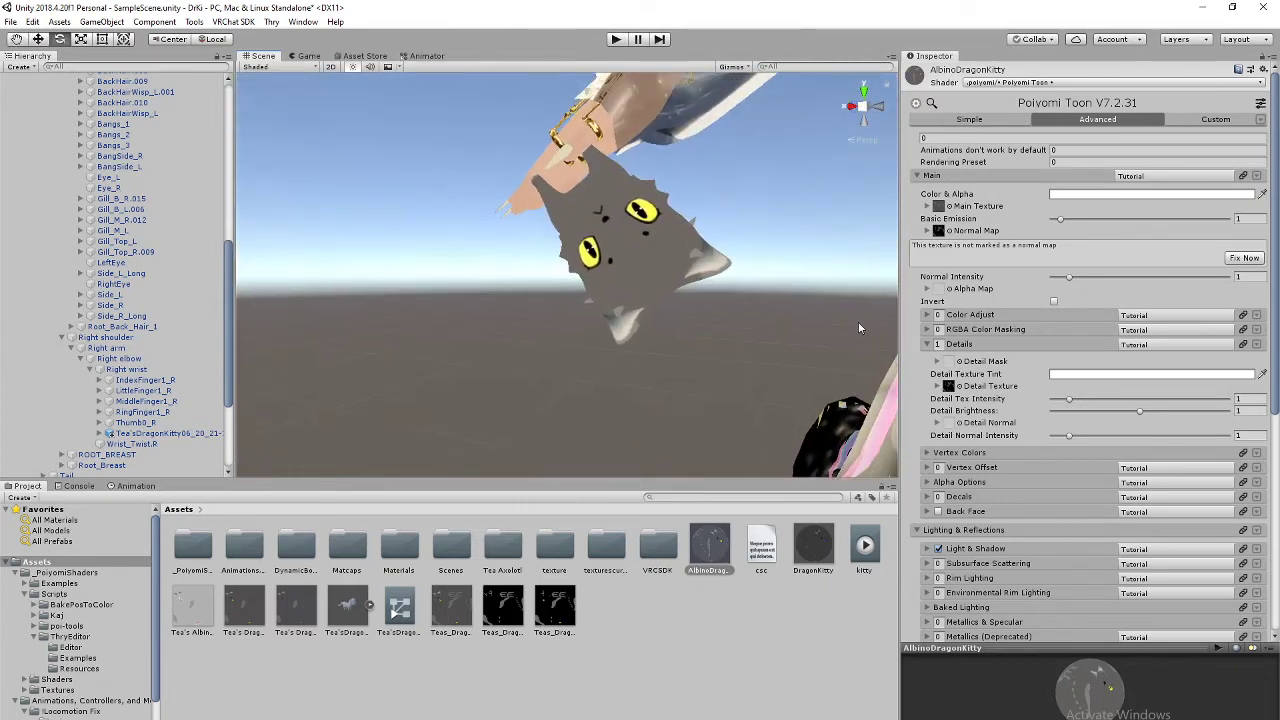
click(1072, 400)
drag(1078, 403, 1103, 412)
text(1)
mouse_move(1140, 411)
mouse_down()
mouse_move(1212, 420)
mouse_move(1064, 423)
mouse_move(1205, 429)
mouse_move(1133, 424)
mouse_up()
key(ctrl+z)
Step: Clear the Normal Map texture, then test a lower detail intensity and undo it
right_drag(698, 268, 806, 315)
middle_drag(698, 270, 719, 304)
right_drag(719, 304, 875, 276)
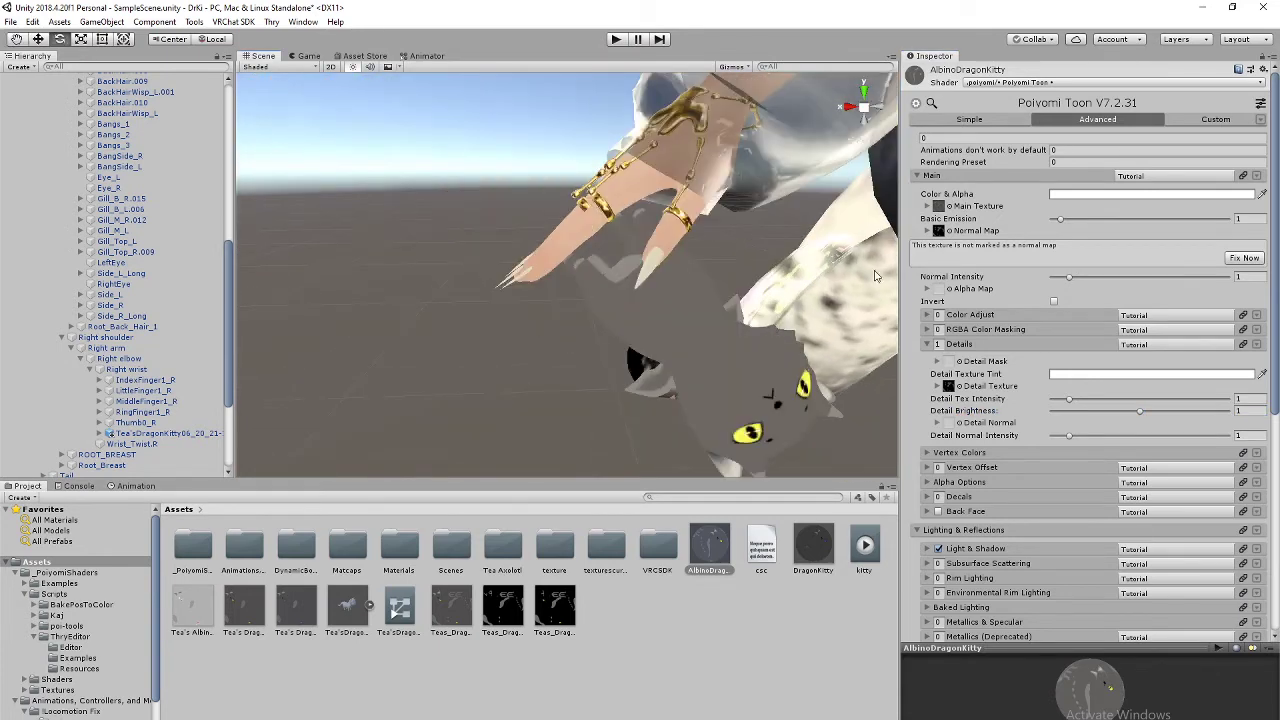
click(937, 232)
key(Delete)
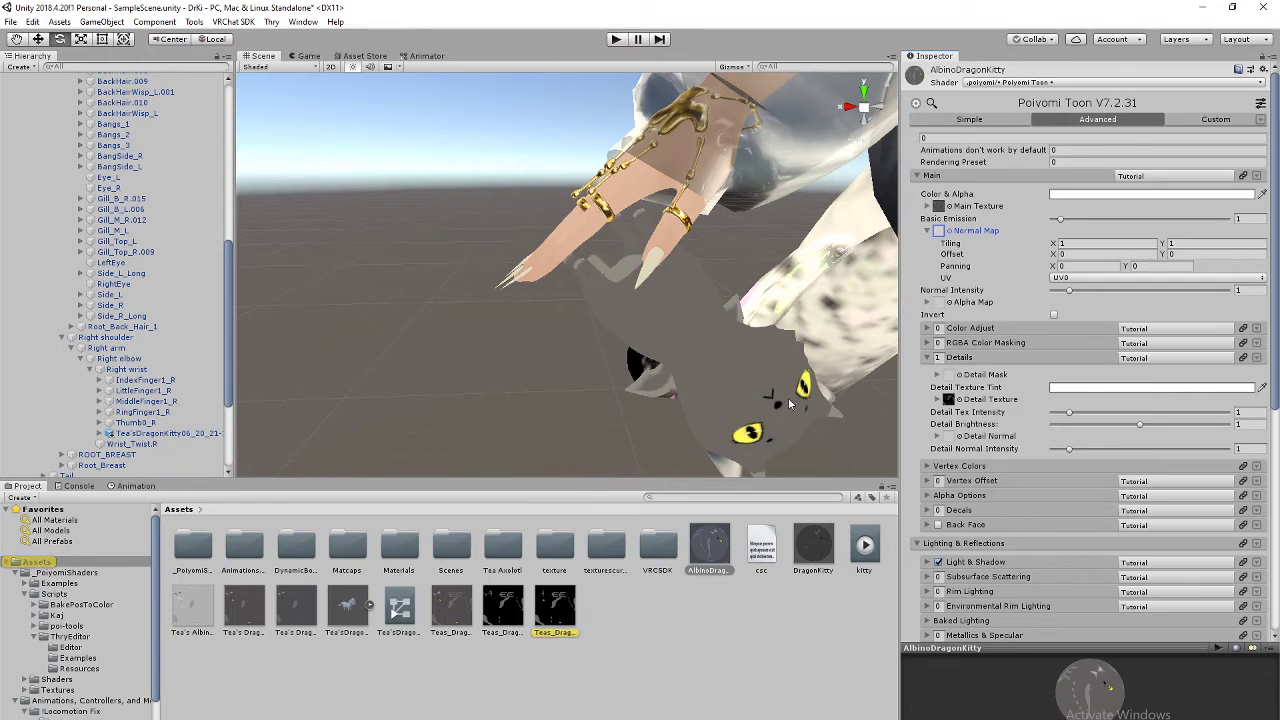
middle_drag(784, 401, 793, 340)
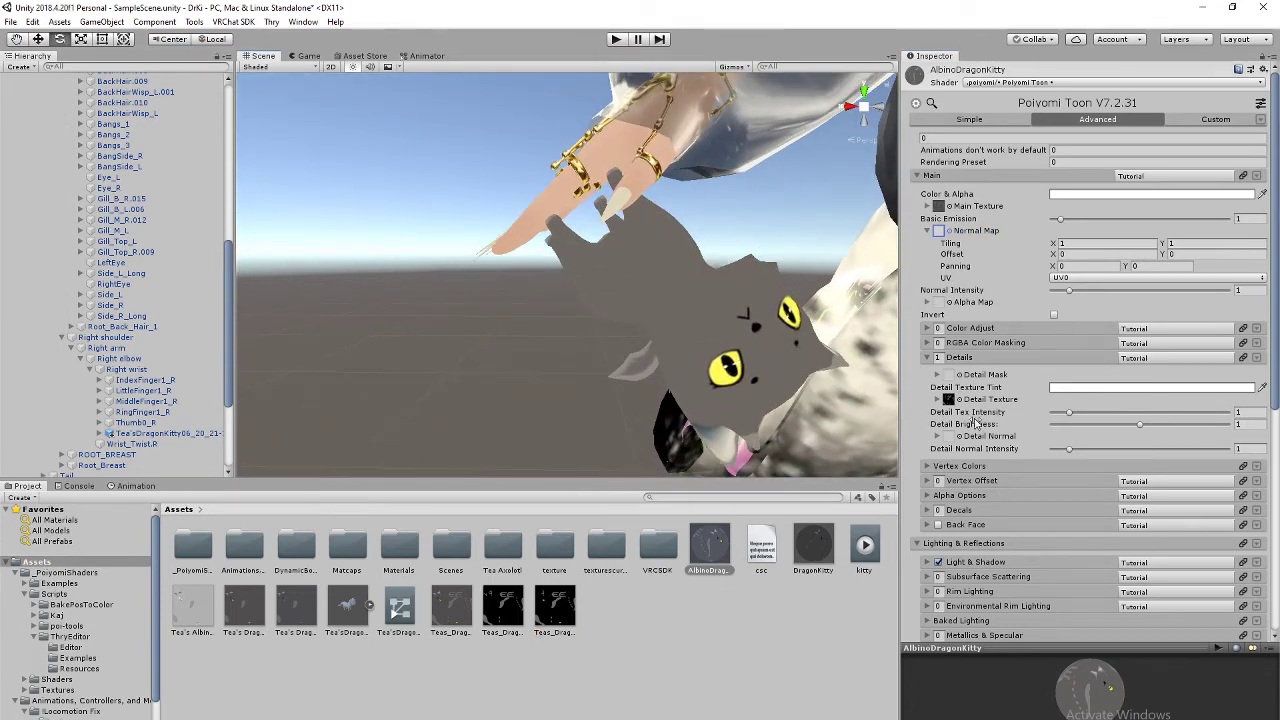
drag(1069, 414, 1066, 414)
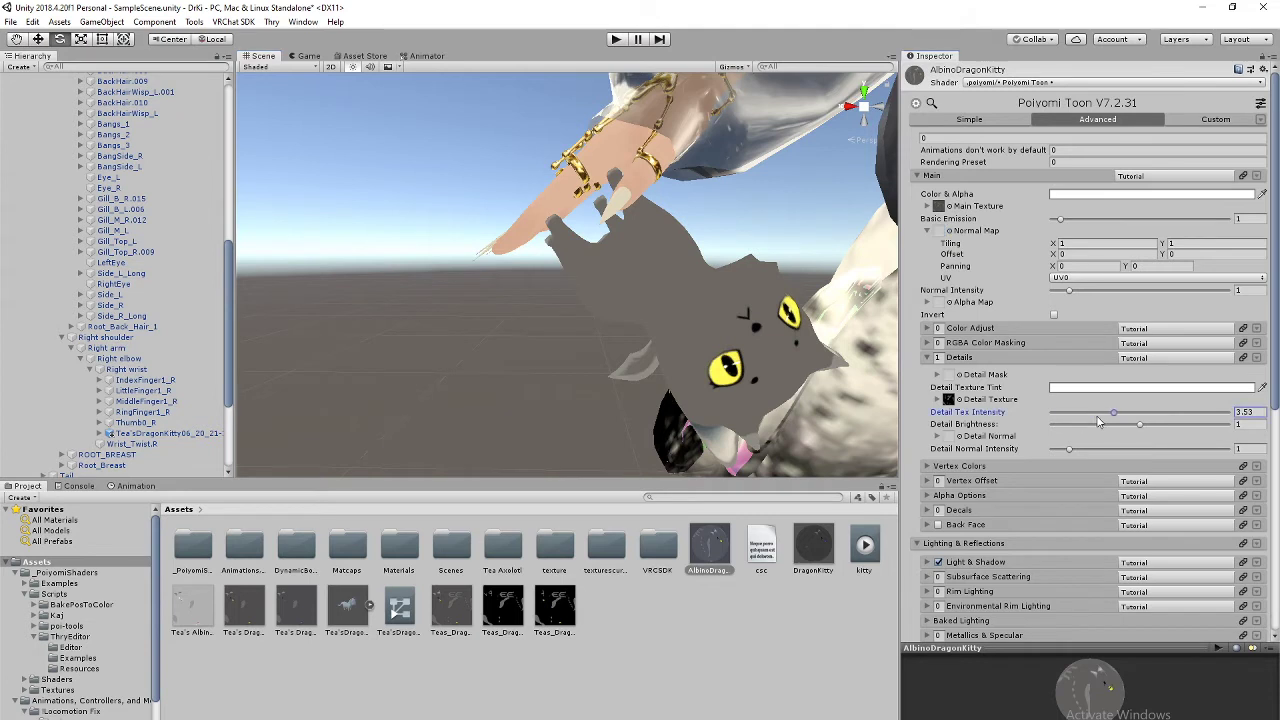
click(1064, 421)
key(ctrl+z)
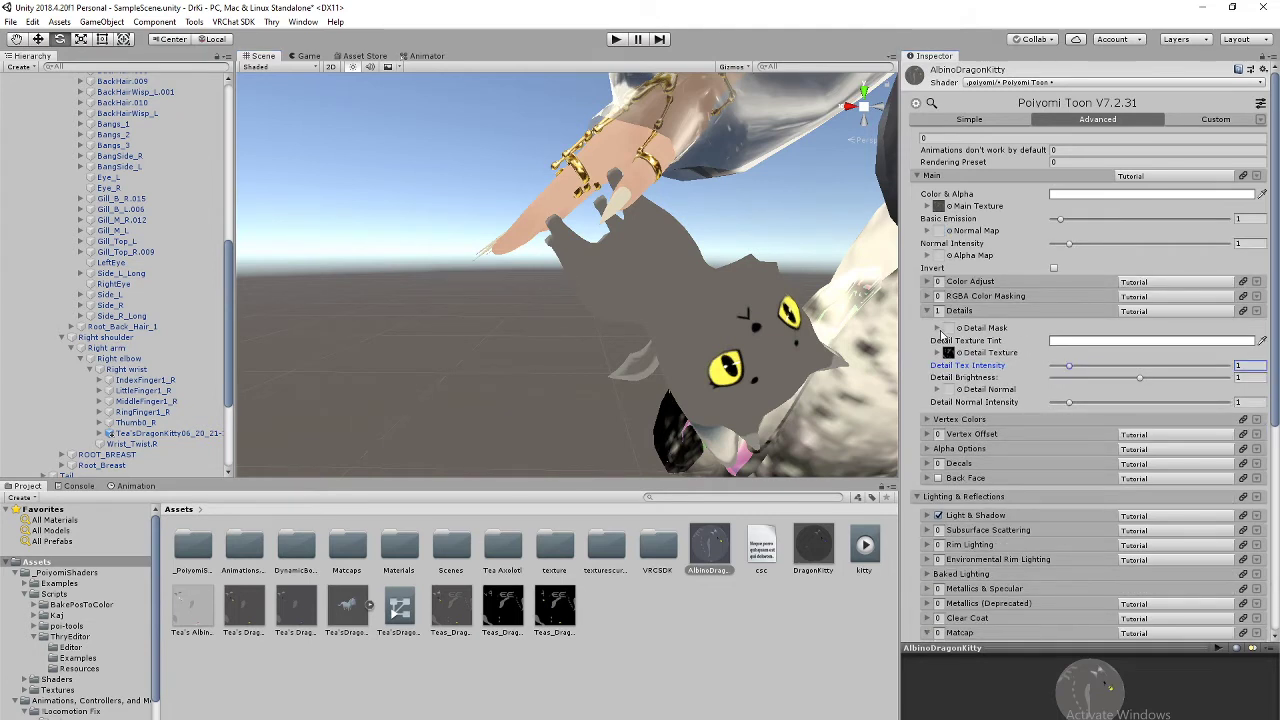
click(939, 311)
text(2)
mouse_move(1076, 374)
mouse_down()
mouse_move(1097, 374)
mouse_move(1074, 374)
mouse_up()
key(ctrl+z)
scroll(1009, 464, down, 3)
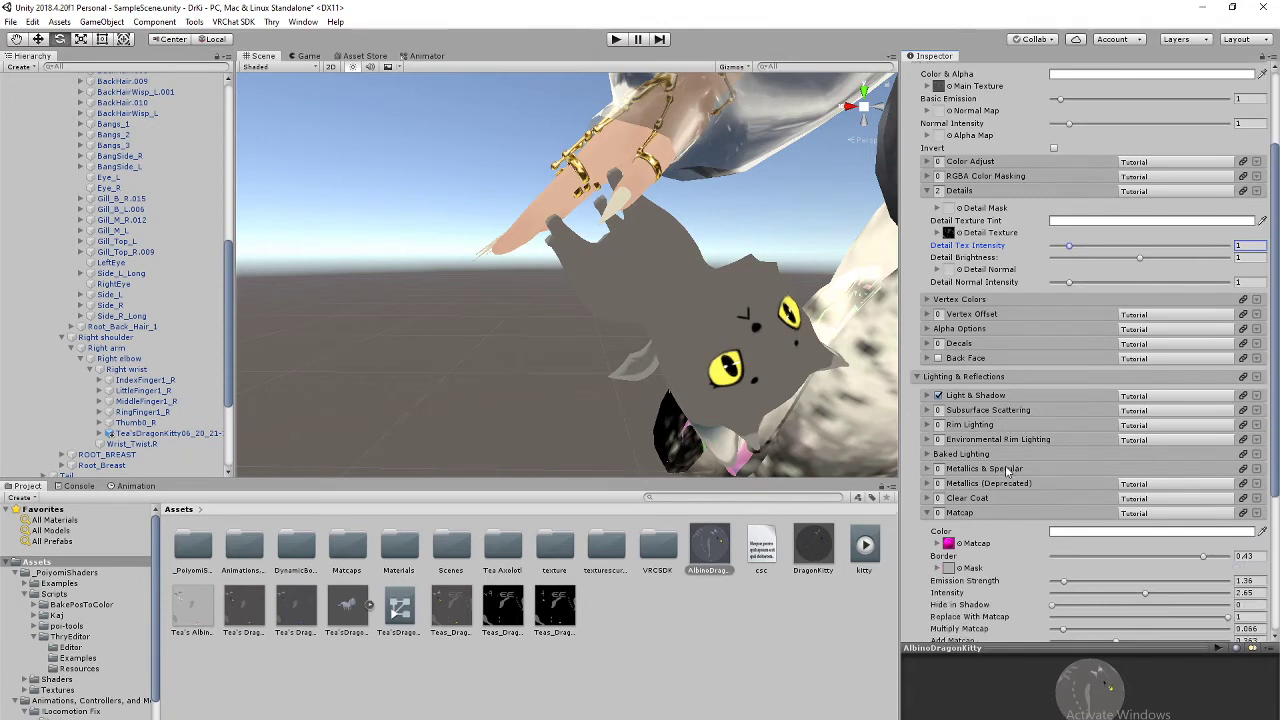
scroll(1009, 464, down, 2)
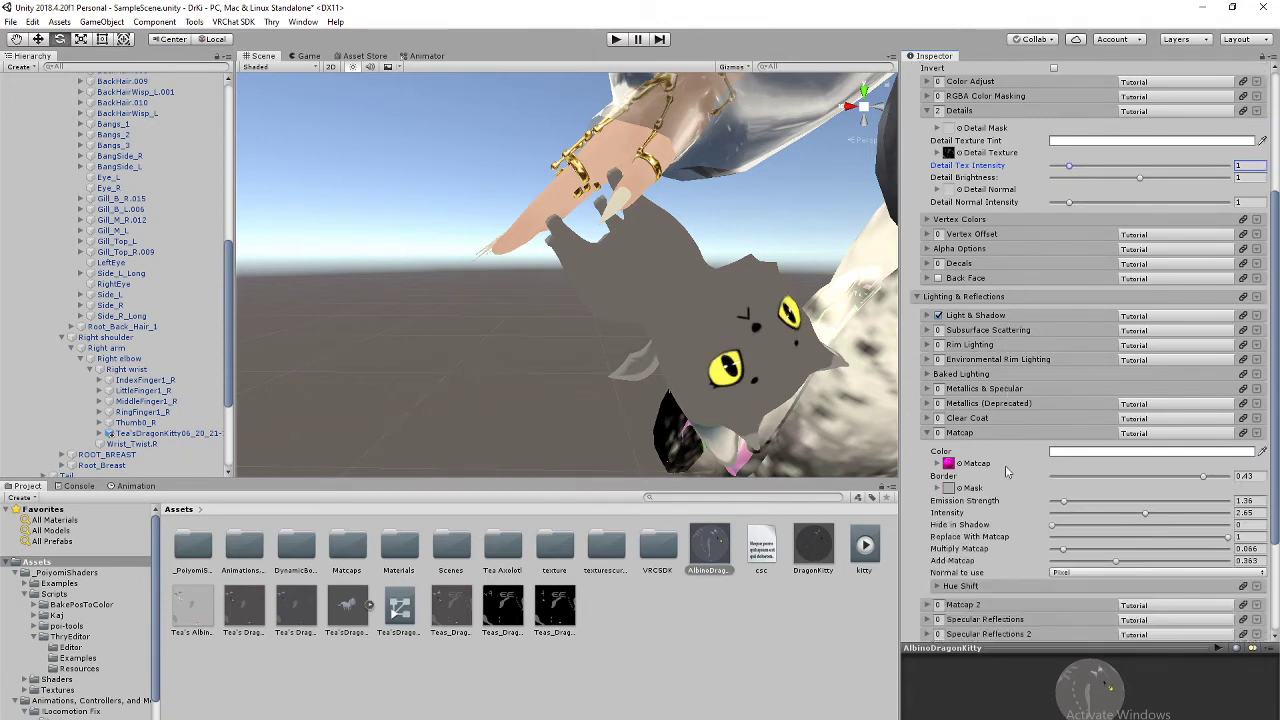
click(940, 434)
text(1)
mouse_move(1064, 502)
mouse_down()
mouse_move(1078, 500)
mouse_move(1064, 500)
mouse_up()
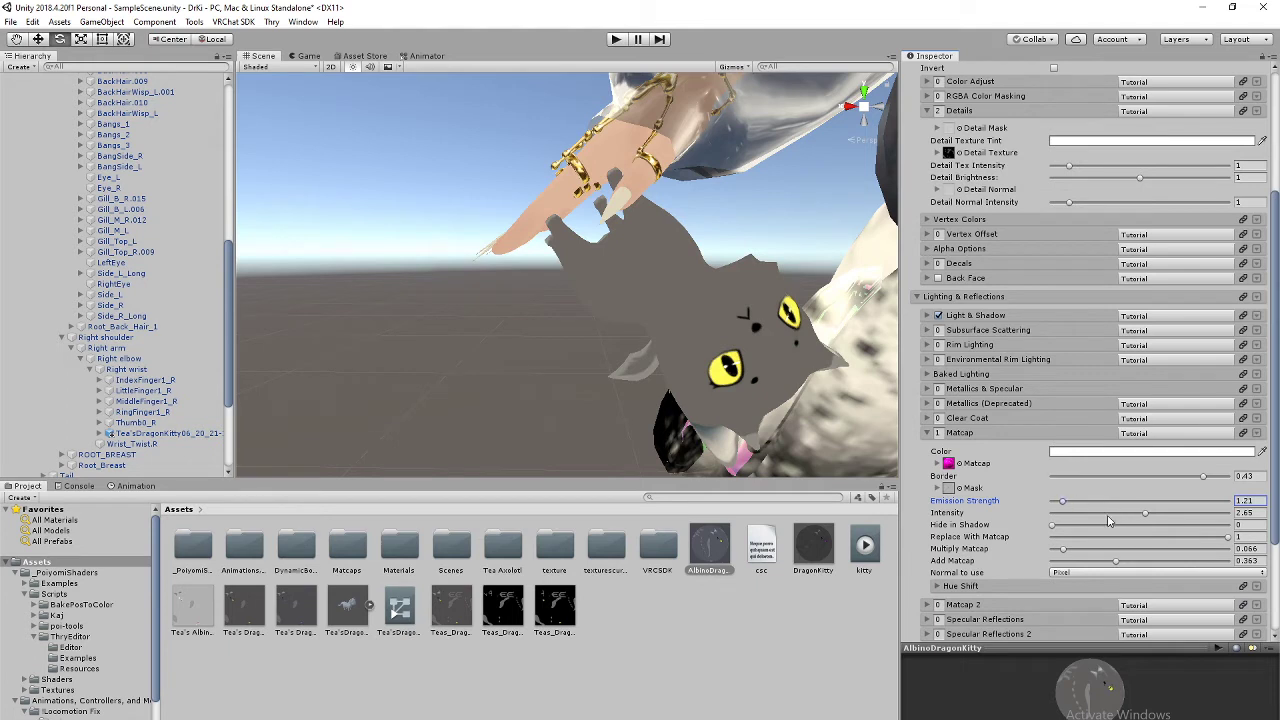
scroll(1005, 512, down, 2)
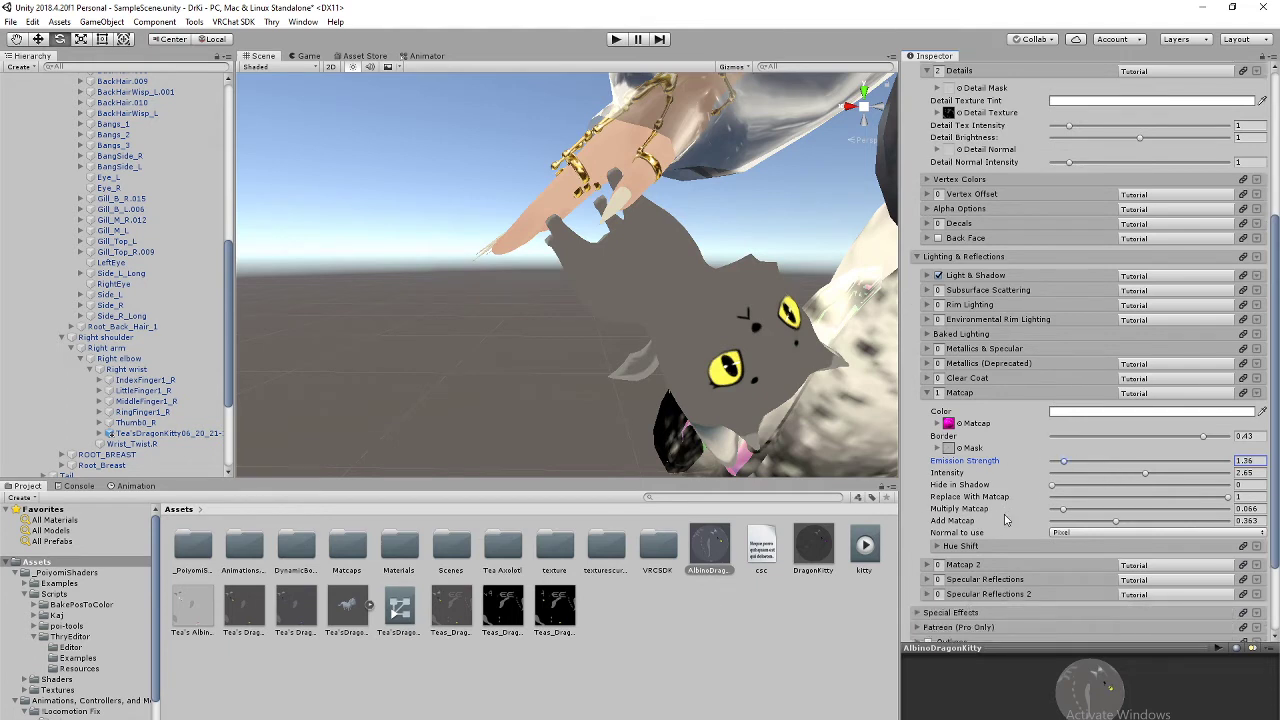
scroll(995, 535, down, 2)
click(916, 532)
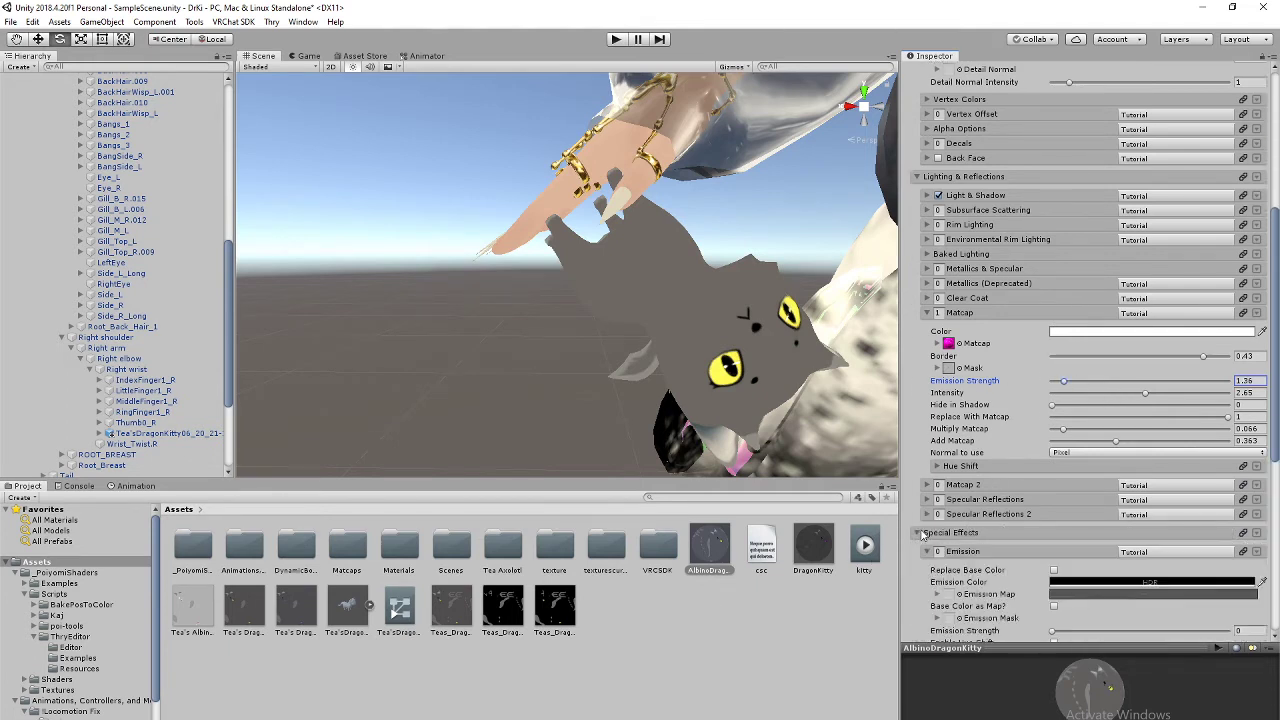
scroll(930, 540, down, 5)
scroll(939, 544, down, 1)
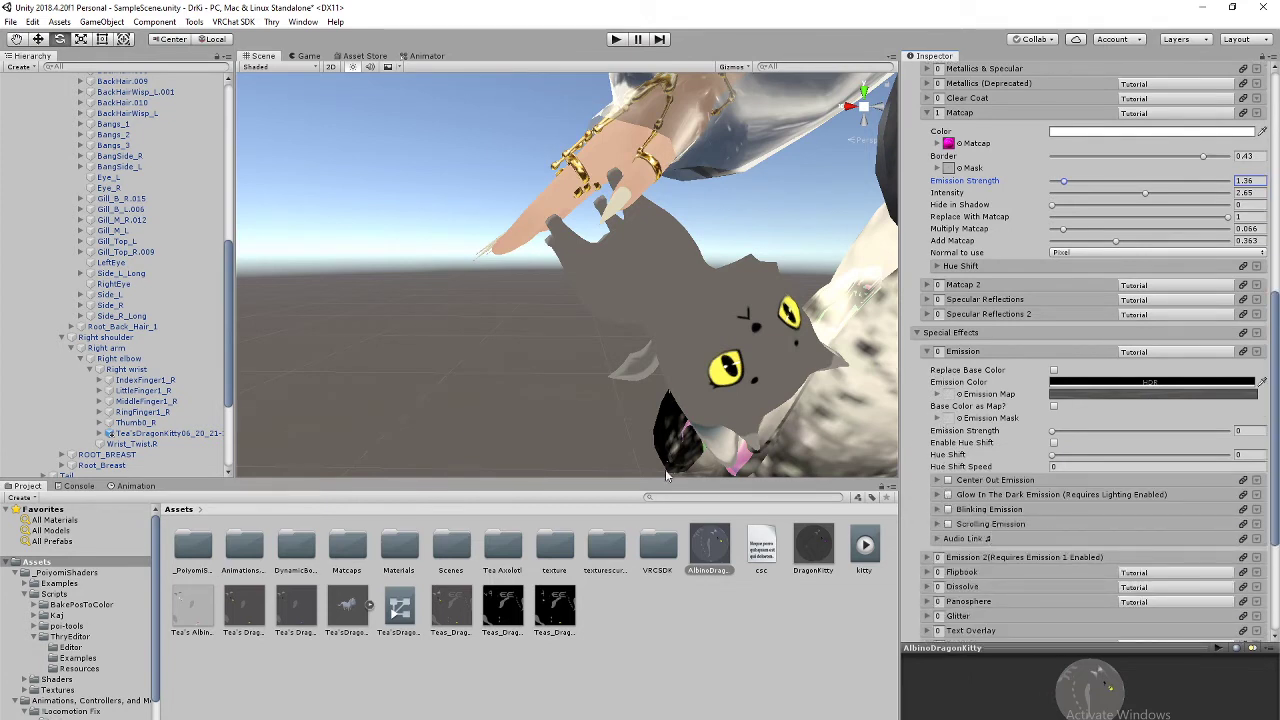
right_drag(797, 200, 742, 329)
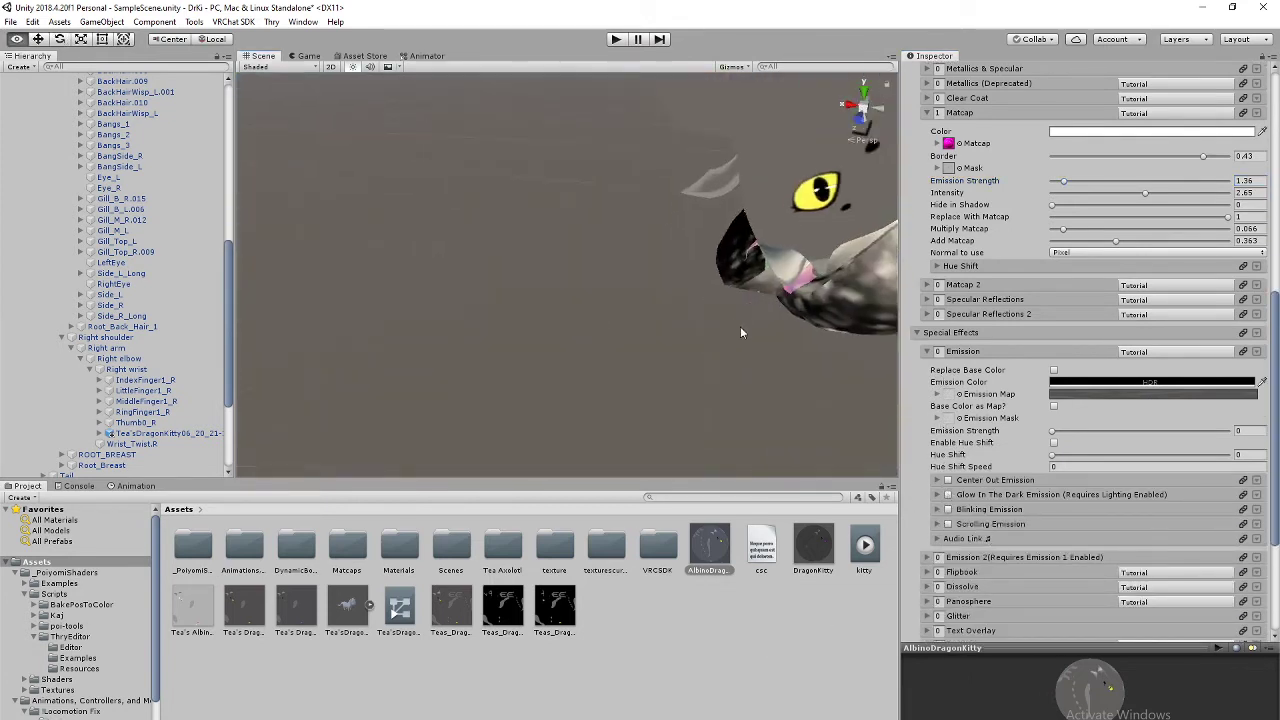
middle_drag(742, 329, 688, 375)
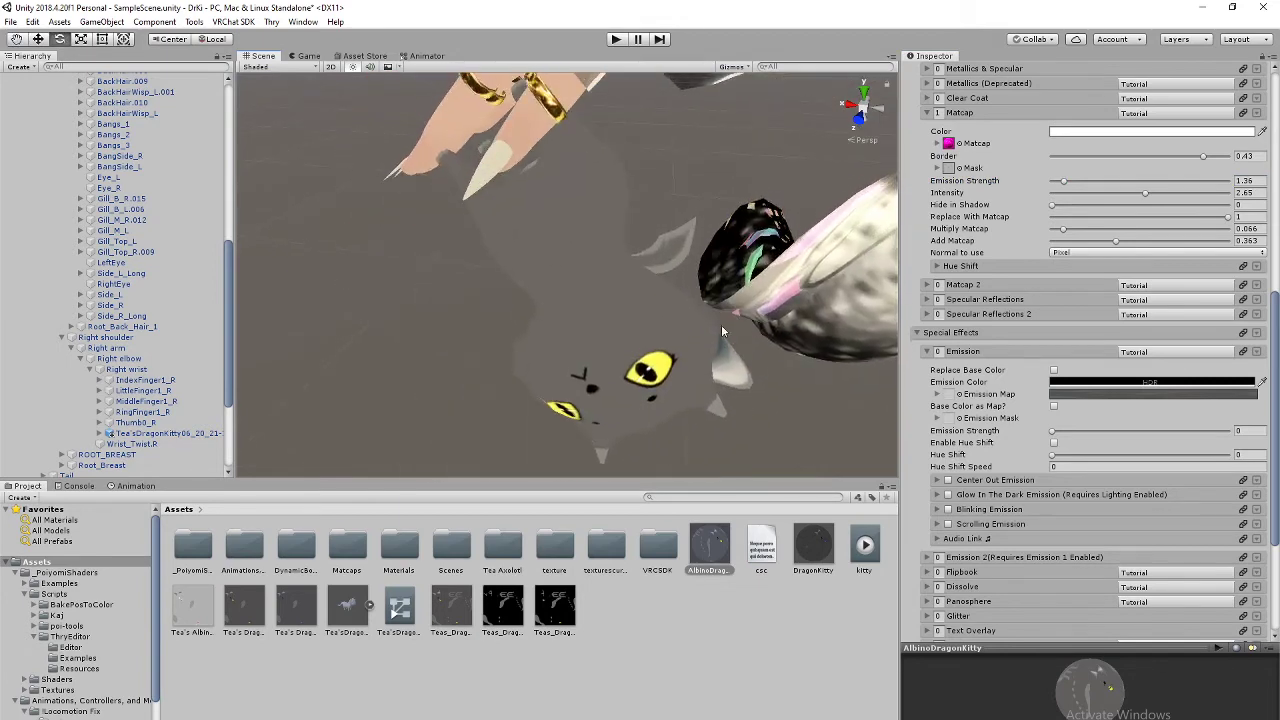
scroll(704, 378, down, 3)
scroll(705, 382, up, 4)
right_drag(705, 382, 717, 260)
scroll(684, 360, down, 5)
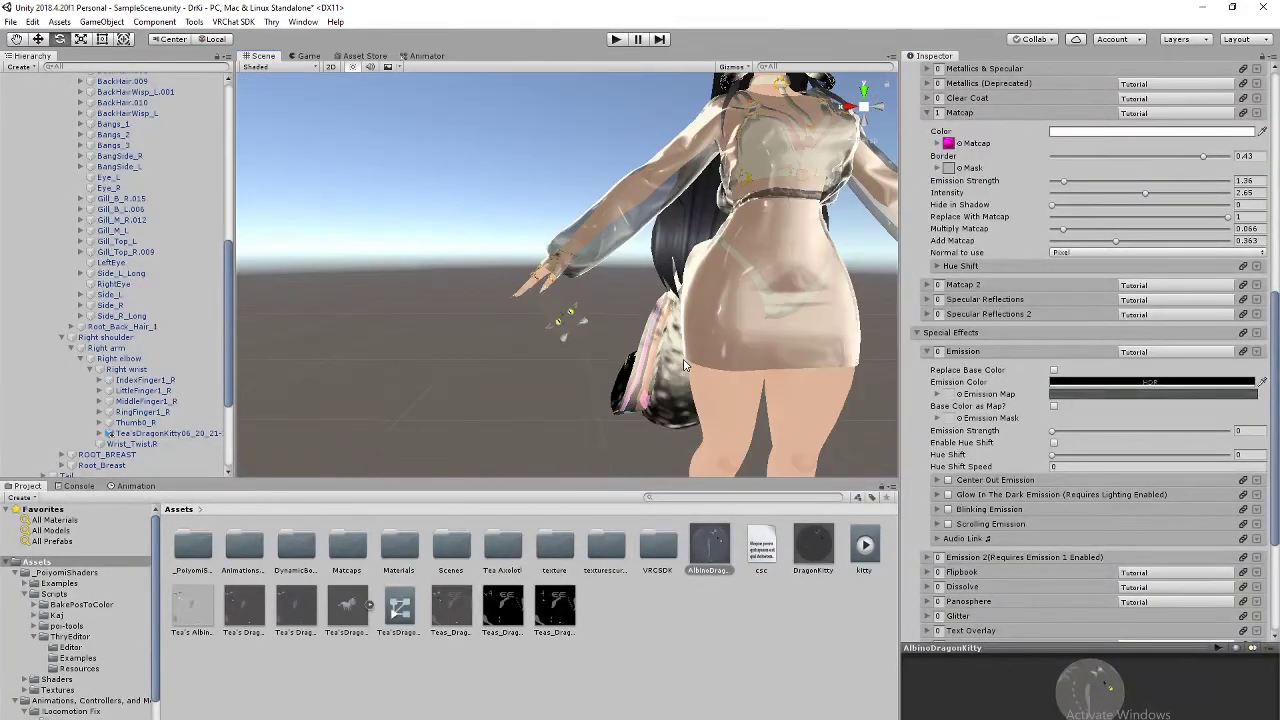
middle_drag(684, 360, 737, 341)
alt+drag(724, 366, 550, 337)
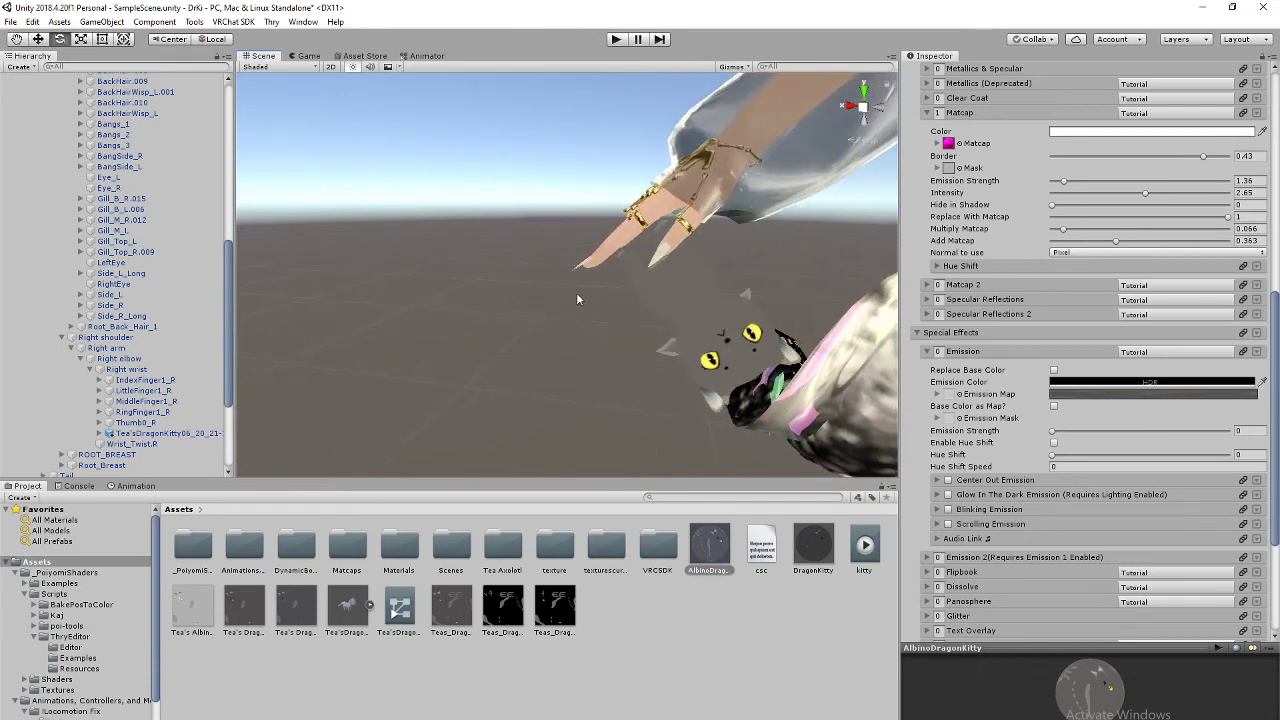
click(38, 39)
Step: Select Tea'sDragonKitty and slide it sideways along the avatar's right wrist
click(160, 433)
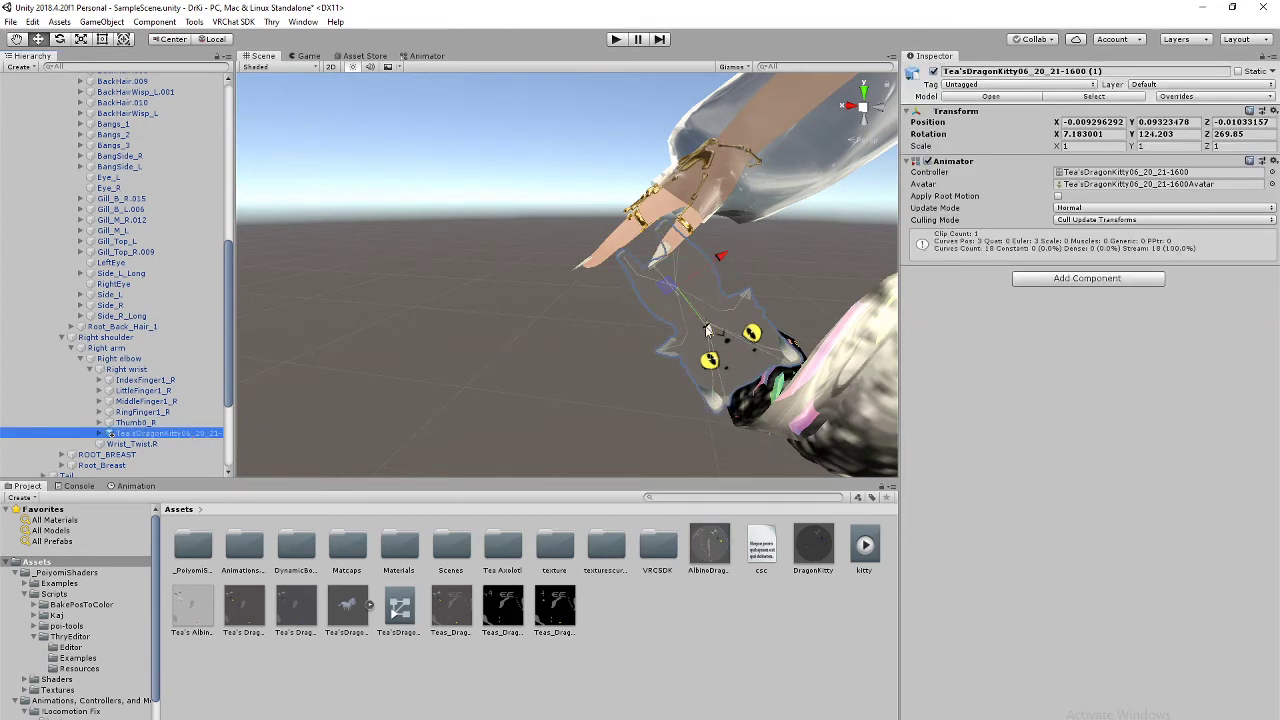
drag(707, 330, 705, 327)
right_drag(690, 380, 700, 351)
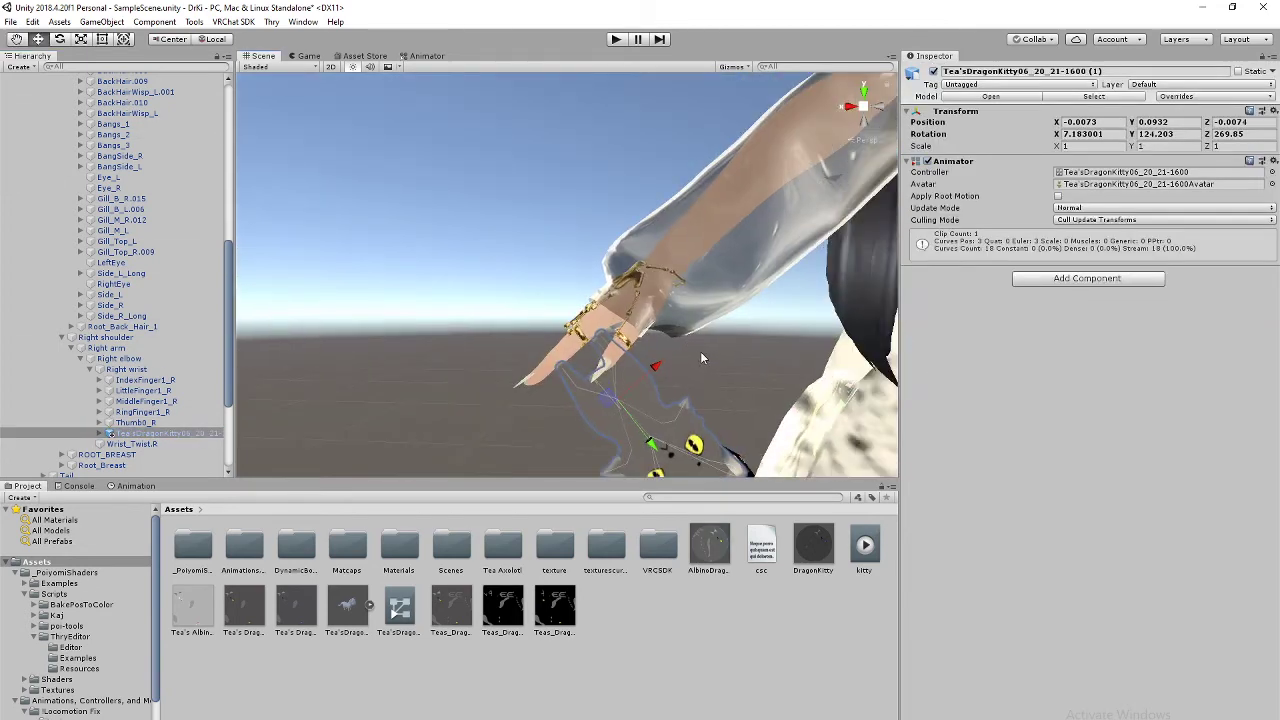
middle_drag(700, 351, 722, 310)
right_drag(721, 305, 740, 312)
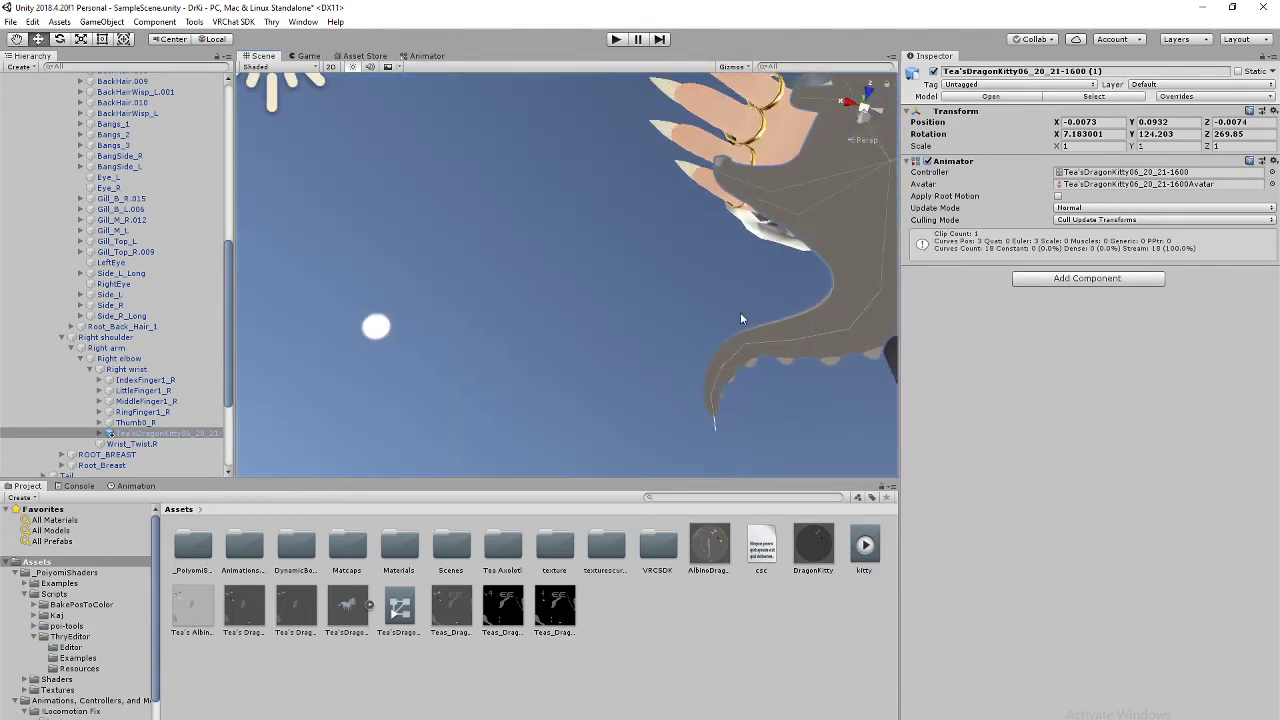
scroll(733, 315, down, 4)
scroll(736, 297, up, 4)
scroll(750, 268, down, 4)
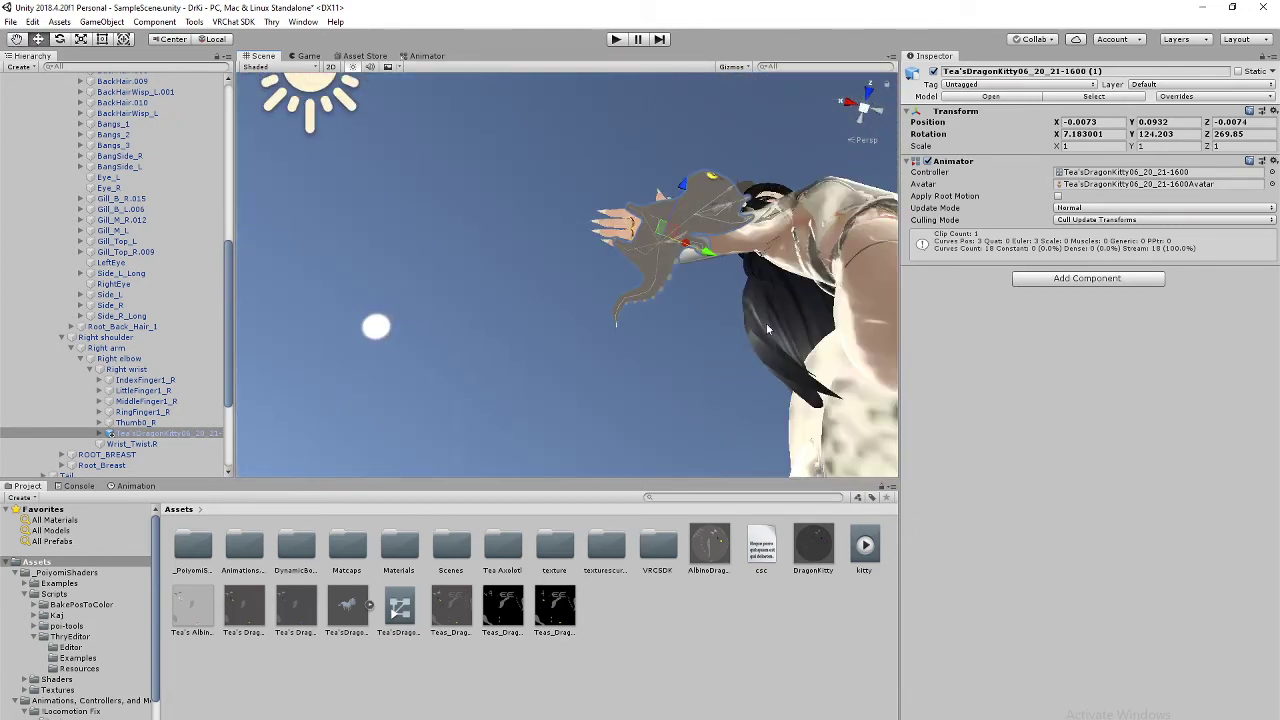
right_drag(767, 325, 523, 349)
middle_drag(668, 256, 582, 373)
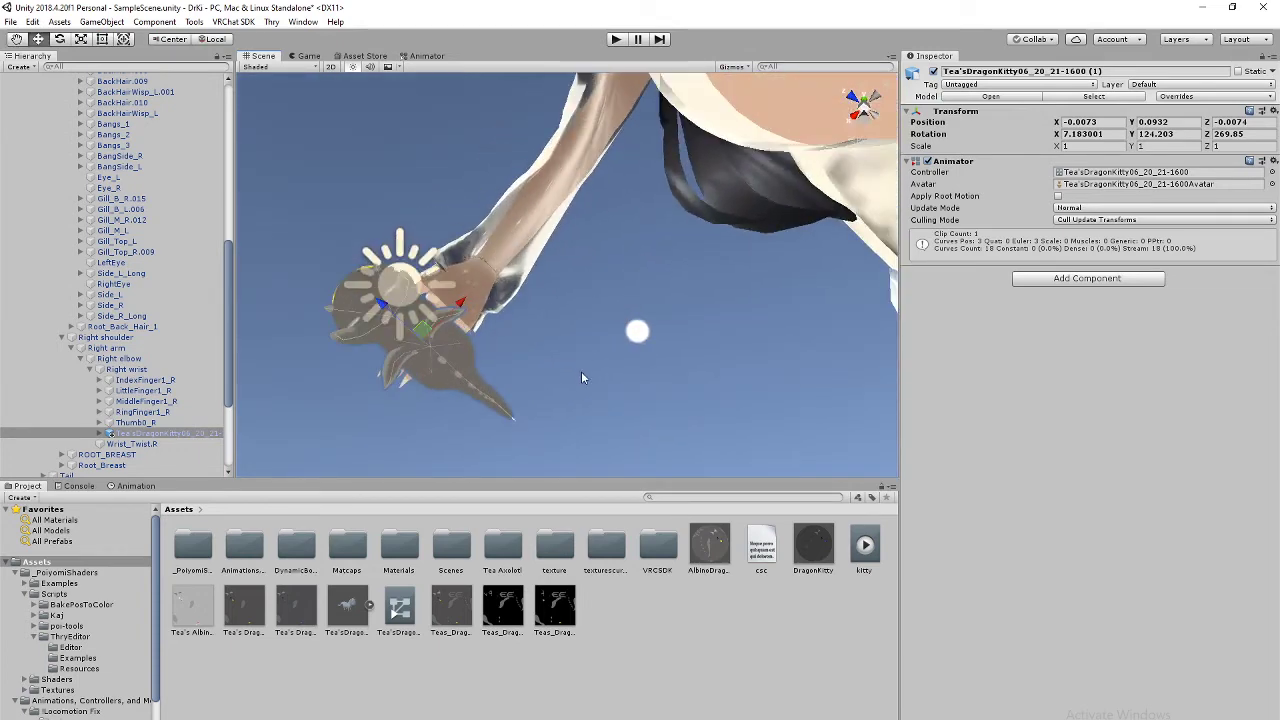
drag(460, 301, 473, 283)
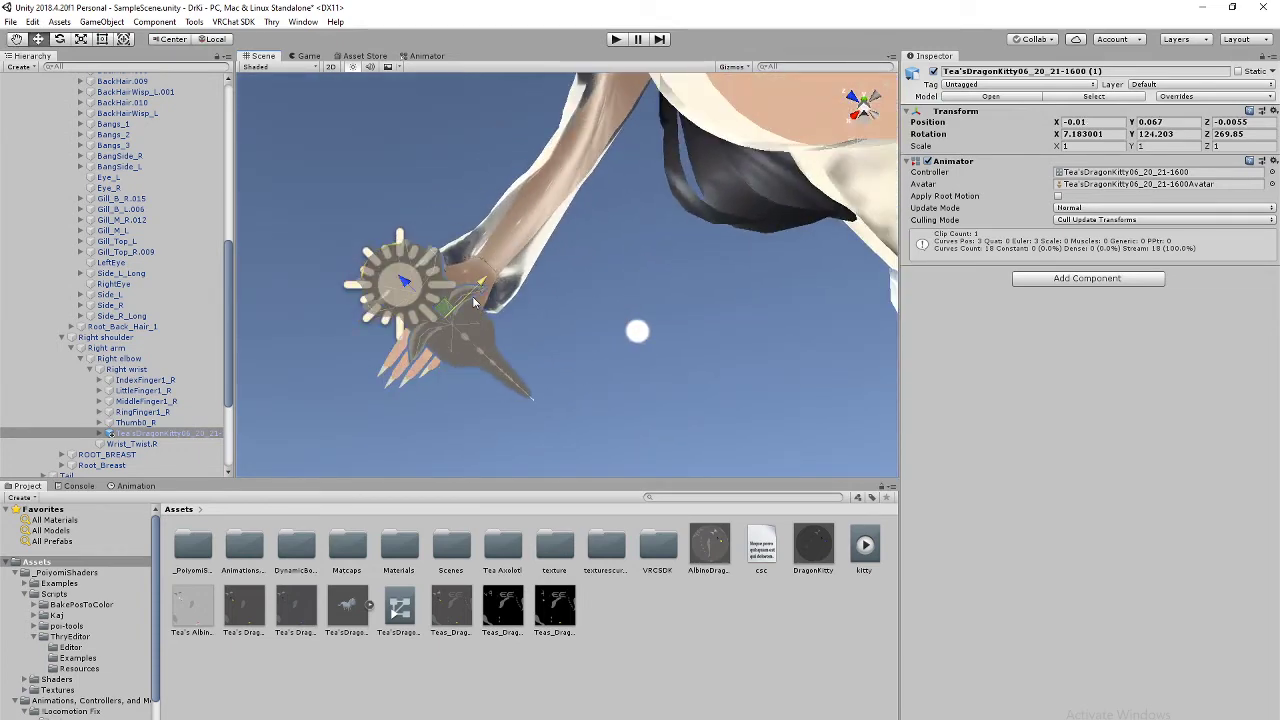
right_drag(568, 286, 624, 270)
Step: Shift the kitty further along its X axis so it sits on the wrist
right_drag(805, 252, 755, 325)
middle_drag(758, 332, 669, 357)
drag(477, 254, 512, 234)
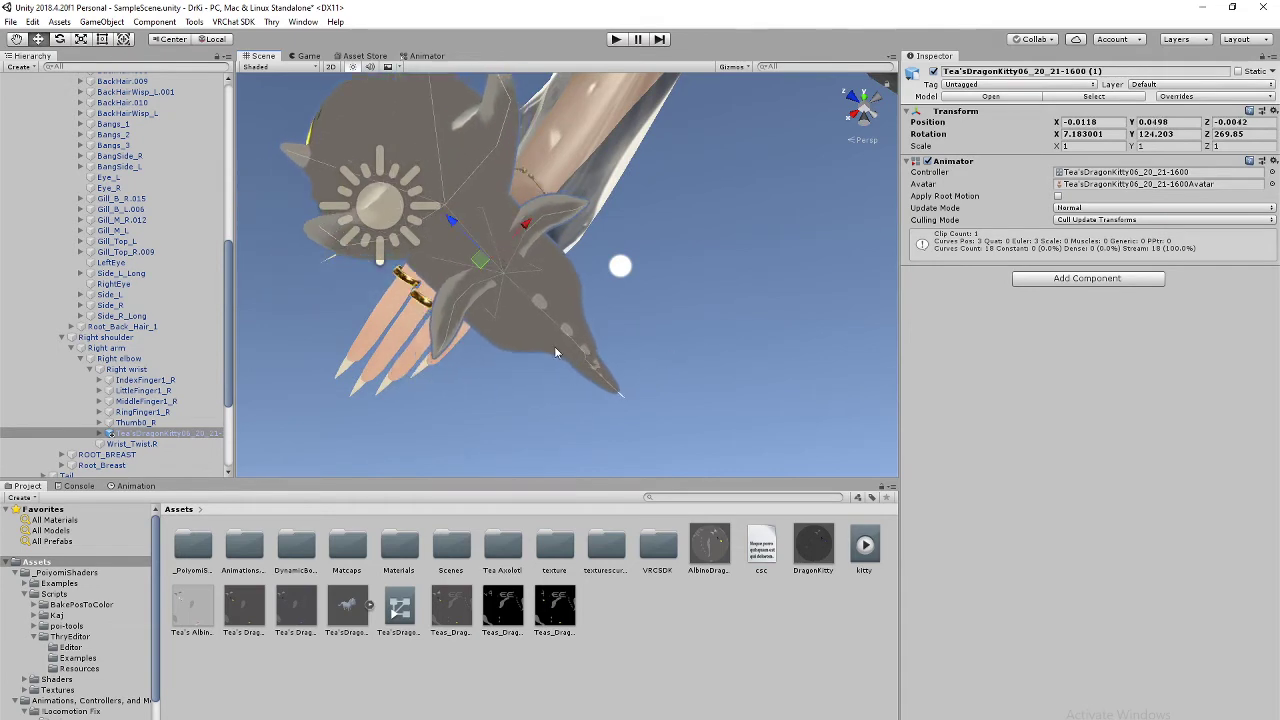
right_drag(557, 351, 785, 345)
middle_drag(330, 170, 575, 309)
right_drag(574, 303, 429, 397)
middle_drag(429, 397, 594, 368)
right_drag(594, 368, 702, 344)
middle_drag(702, 345, 685, 257)
right_drag(685, 257, 565, 348)
middle_drag(656, 186, 642, 246)
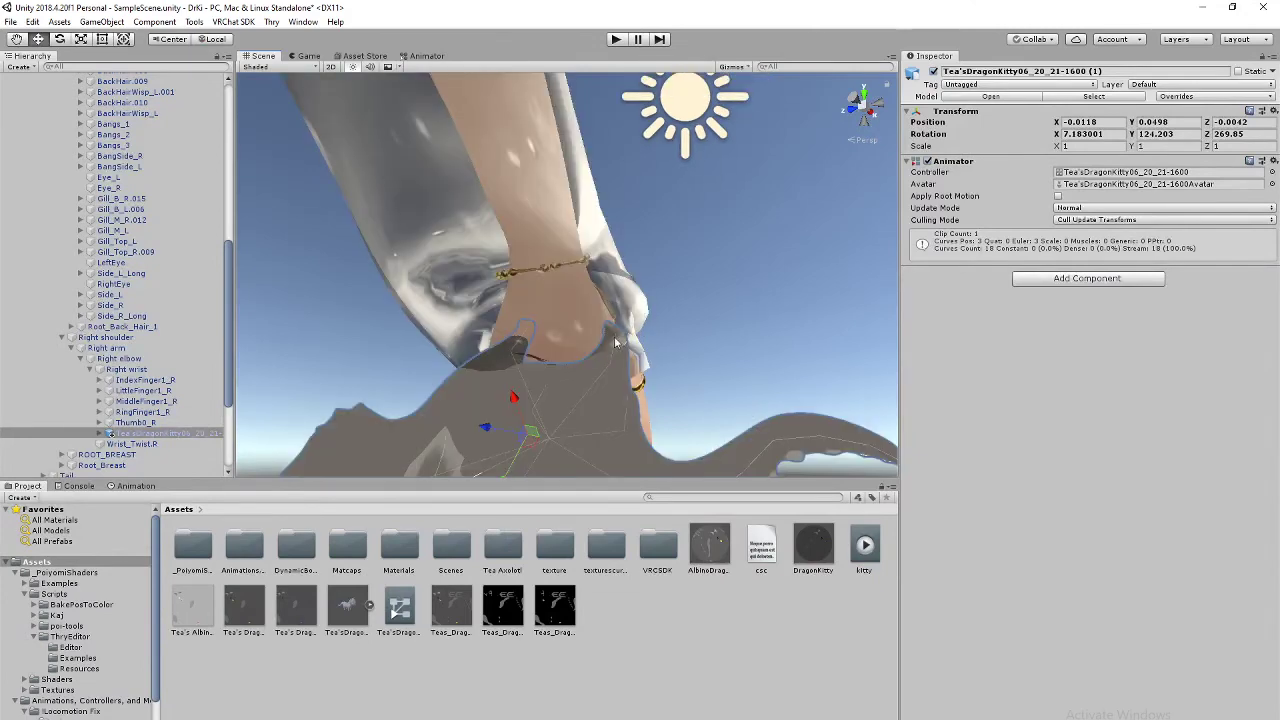
right_drag(616, 342, 740, 297)
scroll(550, 302, down, 5)
scroll(550, 303, up, 5)
scroll(740, 297, down, 6)
right_drag(639, 293, 760, 385)
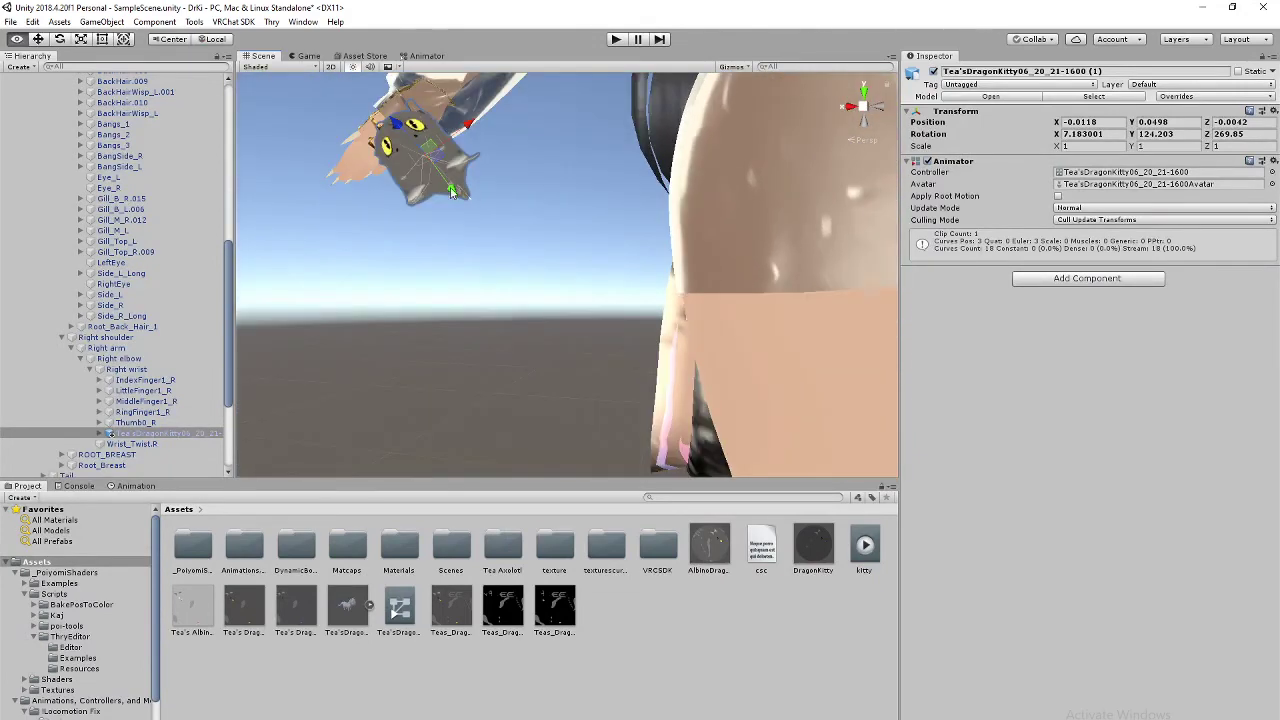
middle_drag(330, 110, 518, 241)
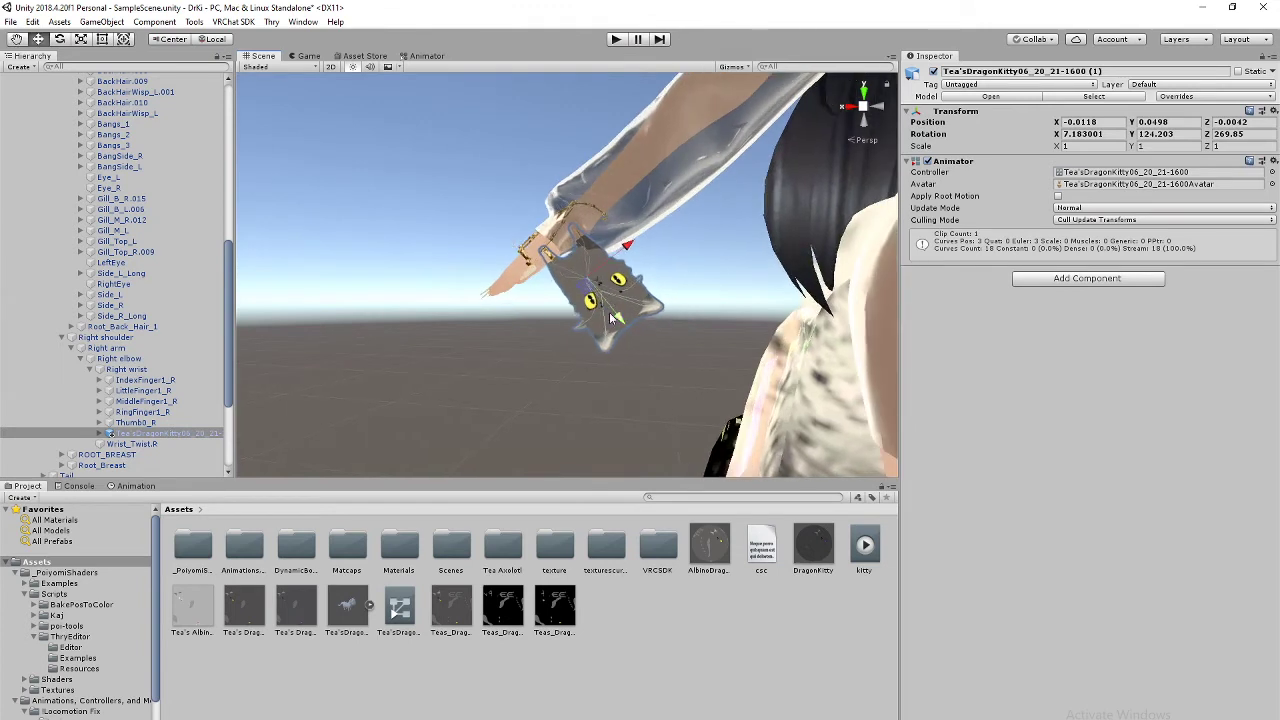
Step: Rotate the kitty against the wrist to rotation 9.173, 124.443, 276.033
key(e)
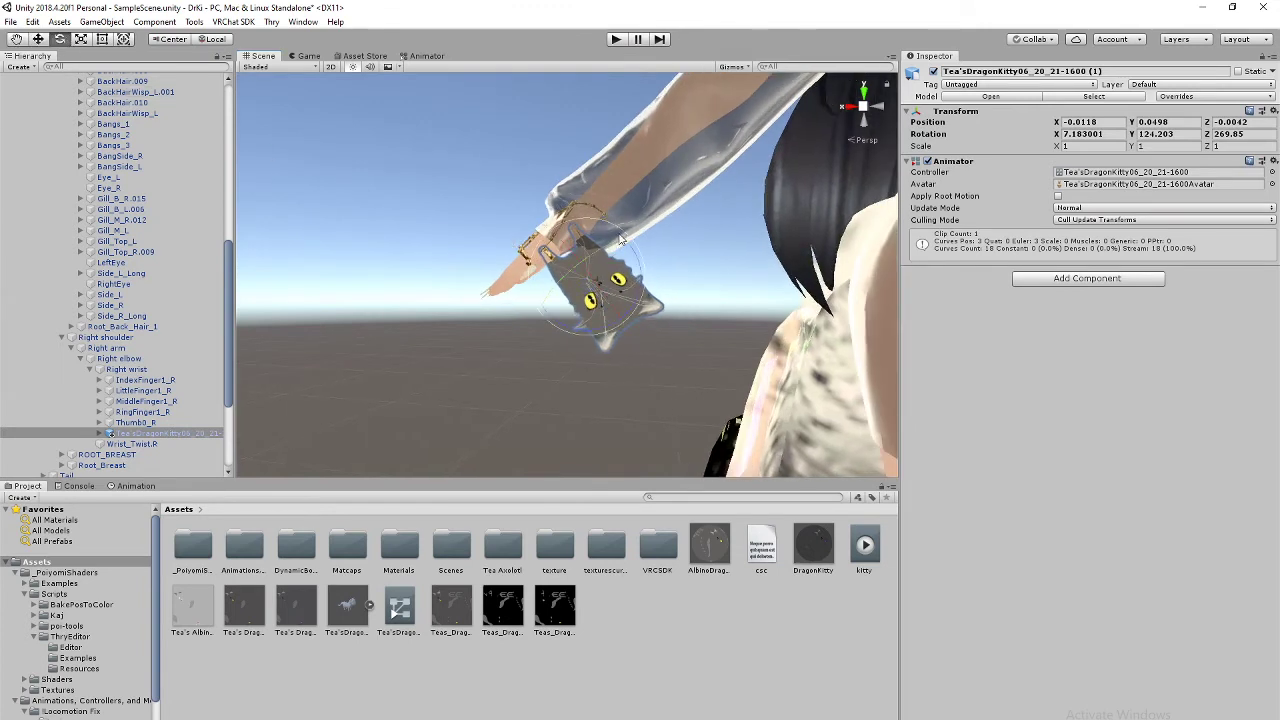
mouse_move(631, 240)
mouse_down()
mouse_move(645, 268)
mouse_move(636, 250)
mouse_up()
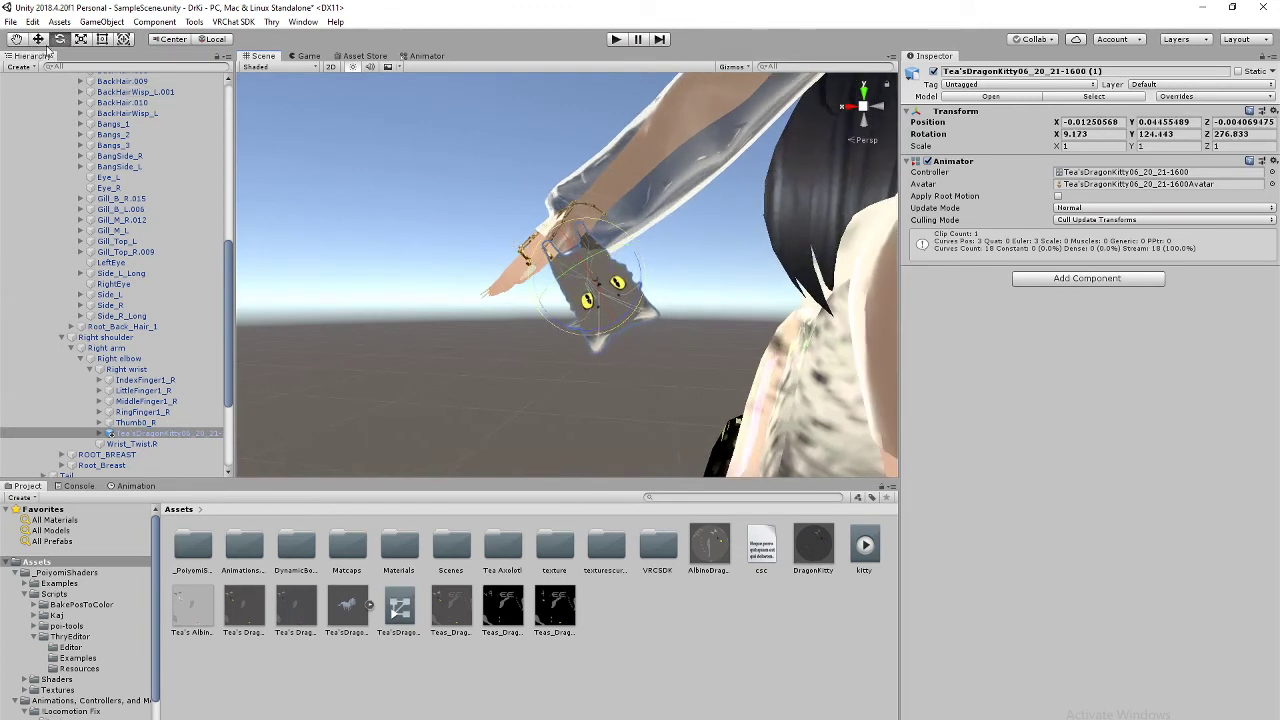
click(42, 40)
Step: Move the kitty closer to the hand, nudging it along one axis beside the bracelet
mouse_move(604, 320)
mouse_down()
mouse_move(617, 330)
mouse_move(612, 321)
mouse_up()
alt+drag(640, 412, 715, 347)
scroll(715, 347, up, 4)
alt+drag(738, 295, 515, 380)
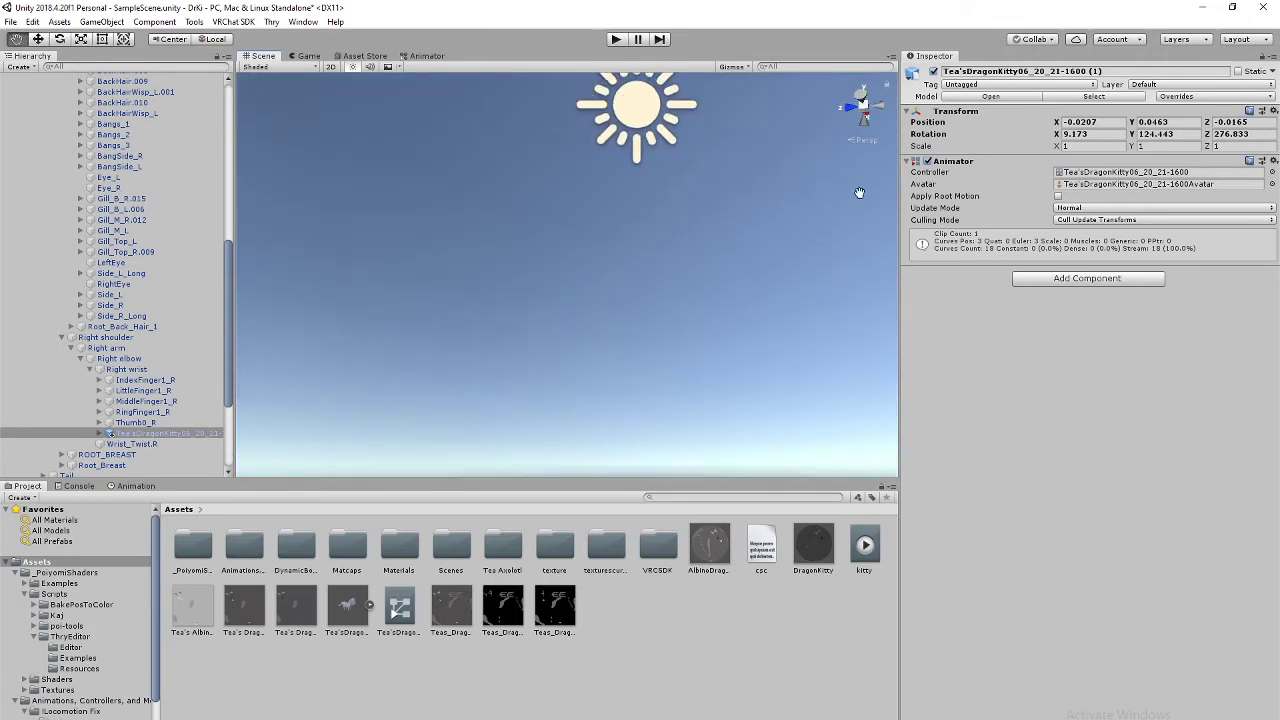
scroll(791, 220, down, 4)
alt+drag(791, 220, 797, 232)
middle_drag(796, 232, 757, 335)
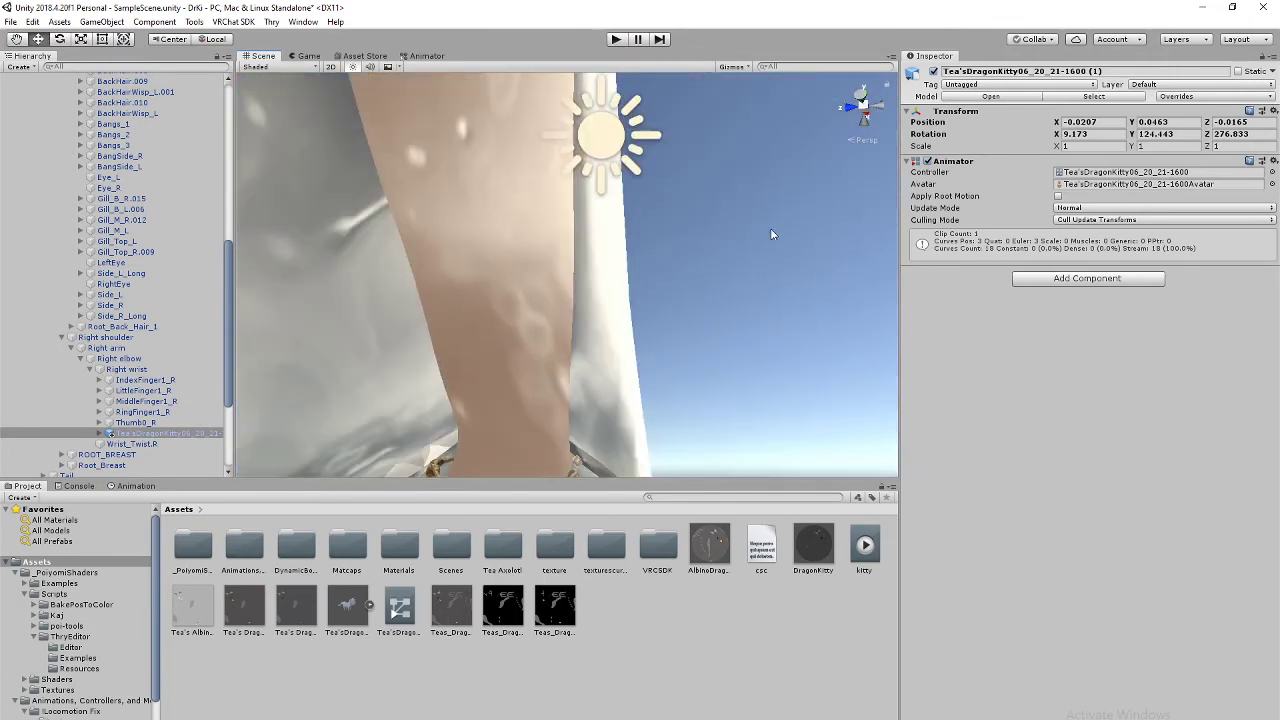
alt+drag(735, 276, 740, 243)
middle_drag(722, 332, 720, 158)
scroll(705, 181, down, 1)
scroll(705, 182, up, 1)
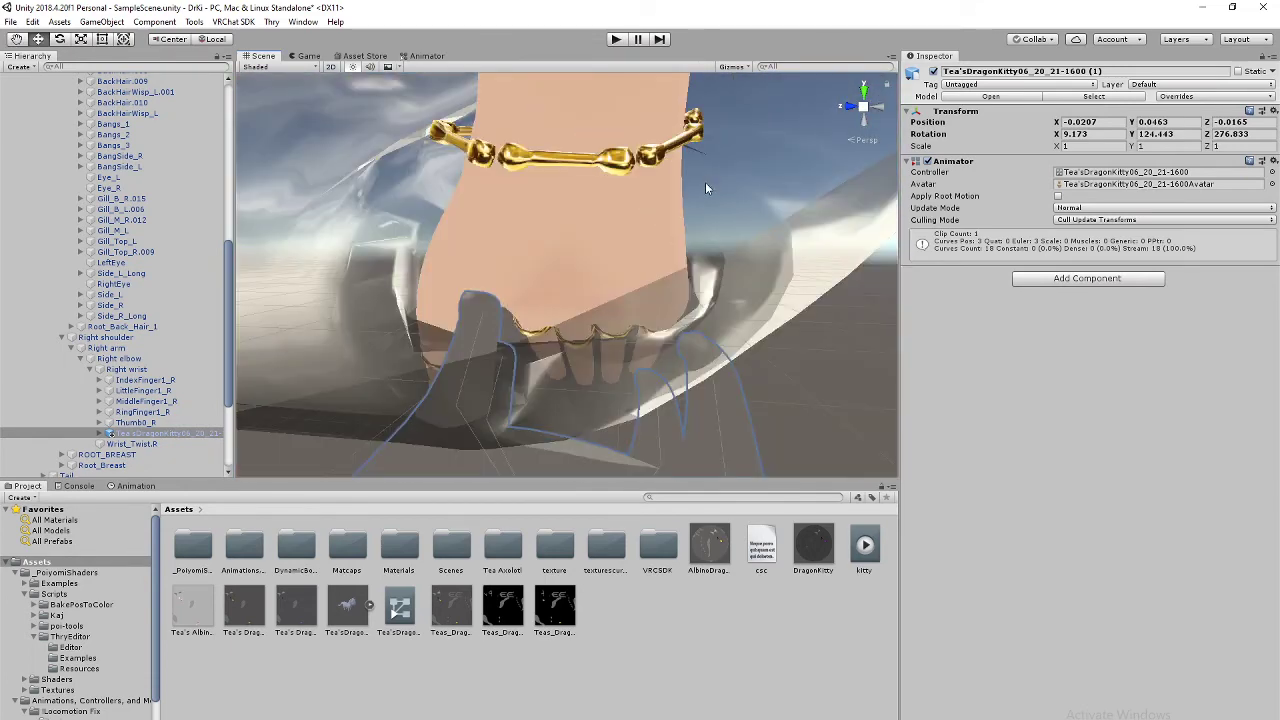
right_drag(705, 182, 634, 291)
mouse_move(634, 291)
middle_down()
mouse_move(623, 283)
mouse_move(630, 306)
mouse_move(618, 294)
mouse_move(646, 284)
middle_up()
scroll(646, 282, up, 1)
right_drag(646, 282, 505, 255)
scroll(644, 277, down, 1)
middle_drag(545, 222, 571, 245)
right_drag(571, 245, 734, 306)
mouse_move(734, 306)
middle_down()
mouse_move(700, 277)
mouse_move(722, 303)
mouse_move(717, 293)
middle_up()
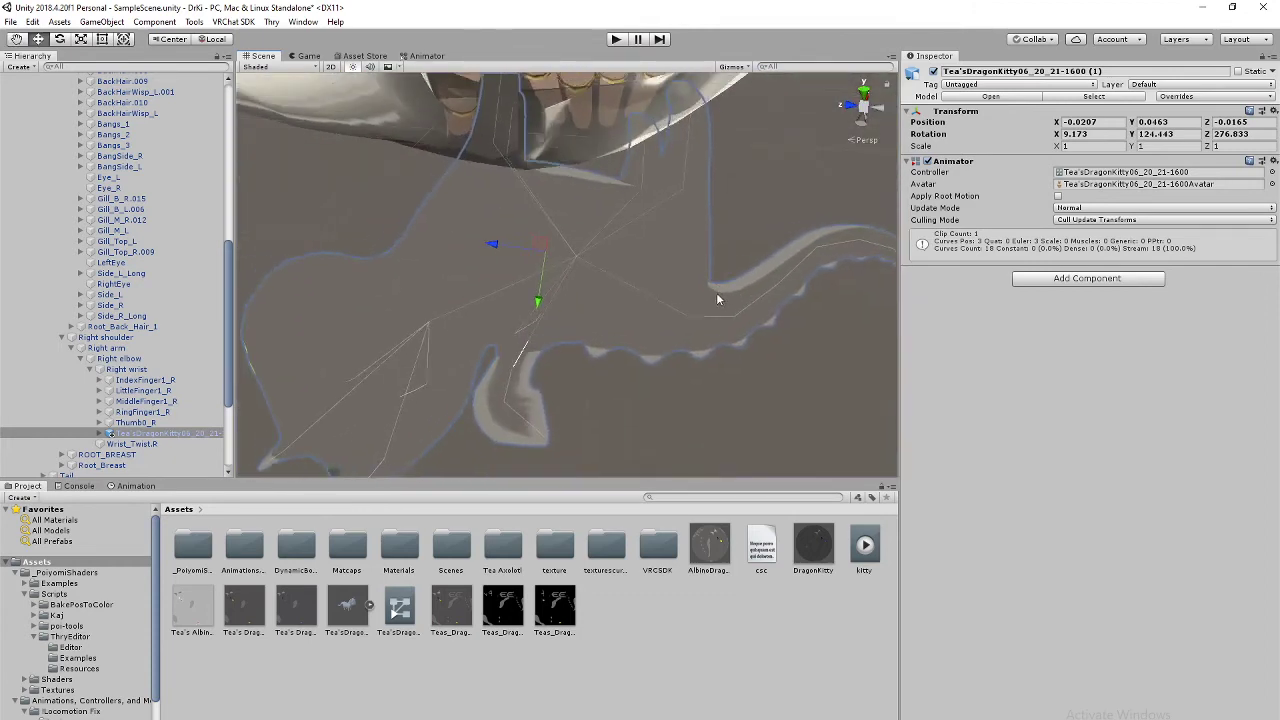
scroll(716, 292, up, 1)
scroll(497, 176, down, 2)
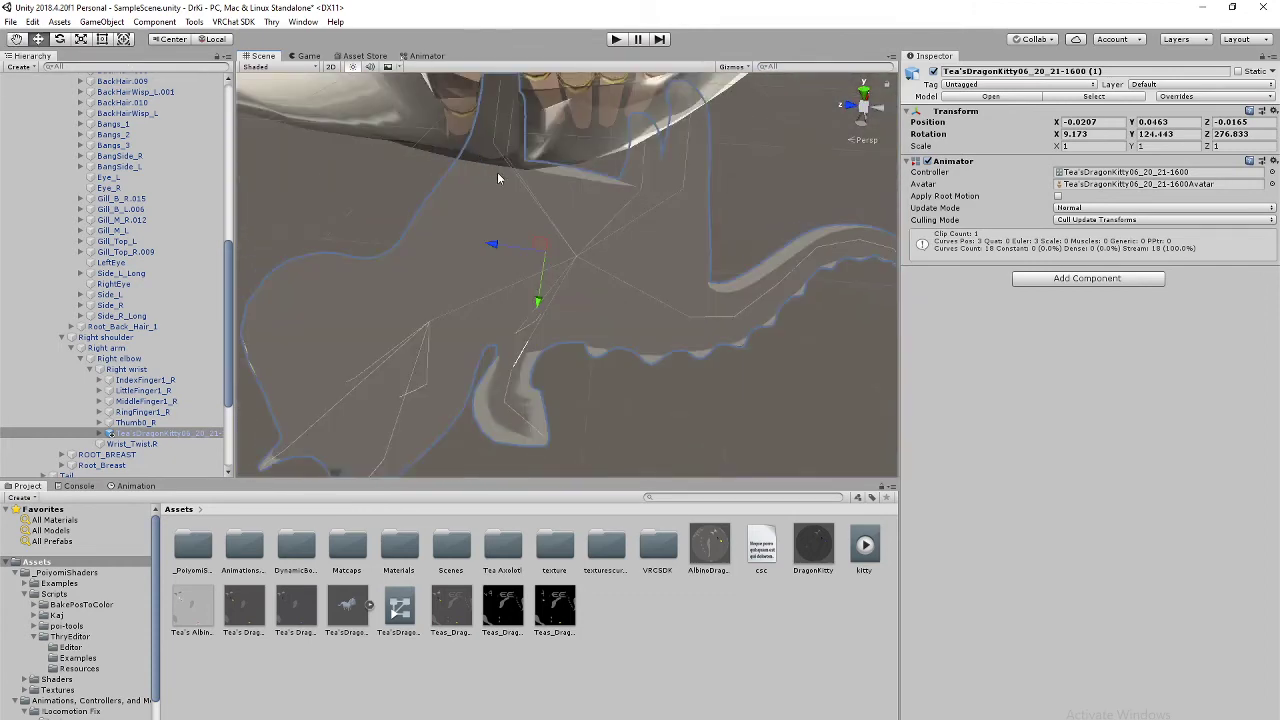
Step: Turn the kitty around its vertical axis
click(59, 39)
drag(601, 255, 600, 243)
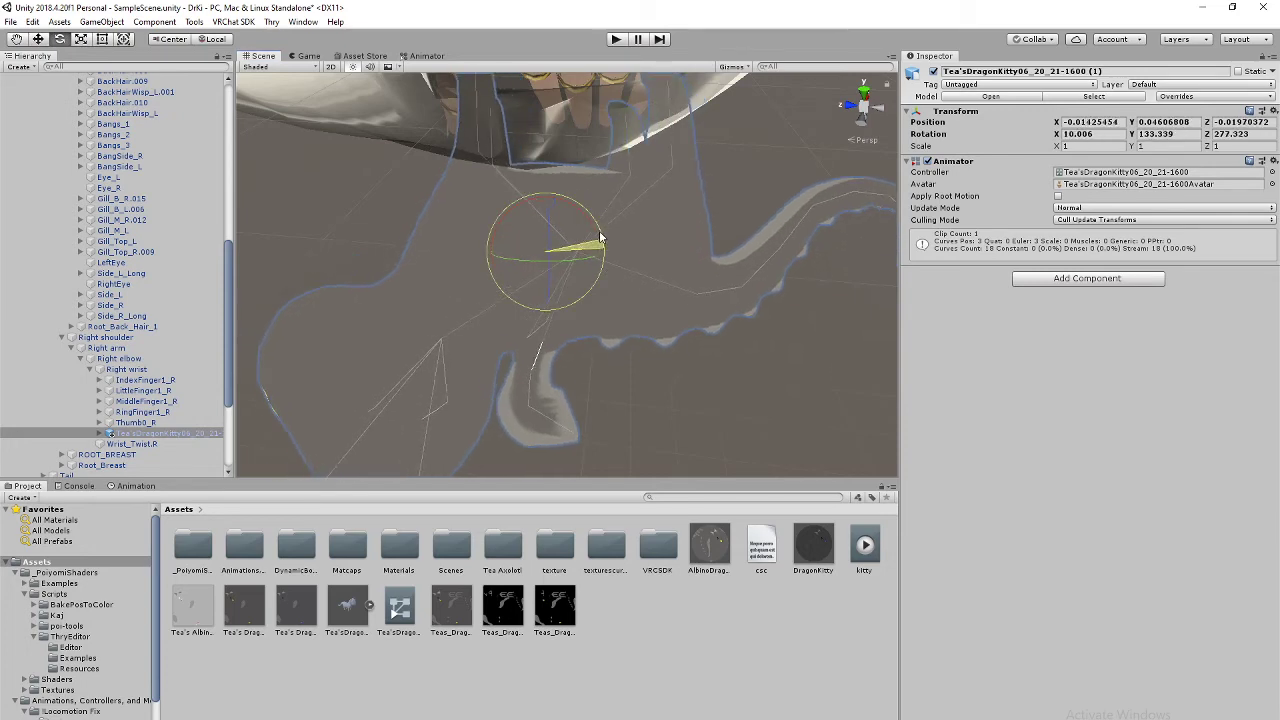
alt+drag(694, 214, 713, 224)
right_drag(714, 224, 400, 215)
middle_drag(626, 252, 571, 264)
right_drag(570, 264, 694, 183)
Step: Frame the kitty, raise it toward the wrist and tilt it to rotation 10.406, 135.582, 282.052
key(w)
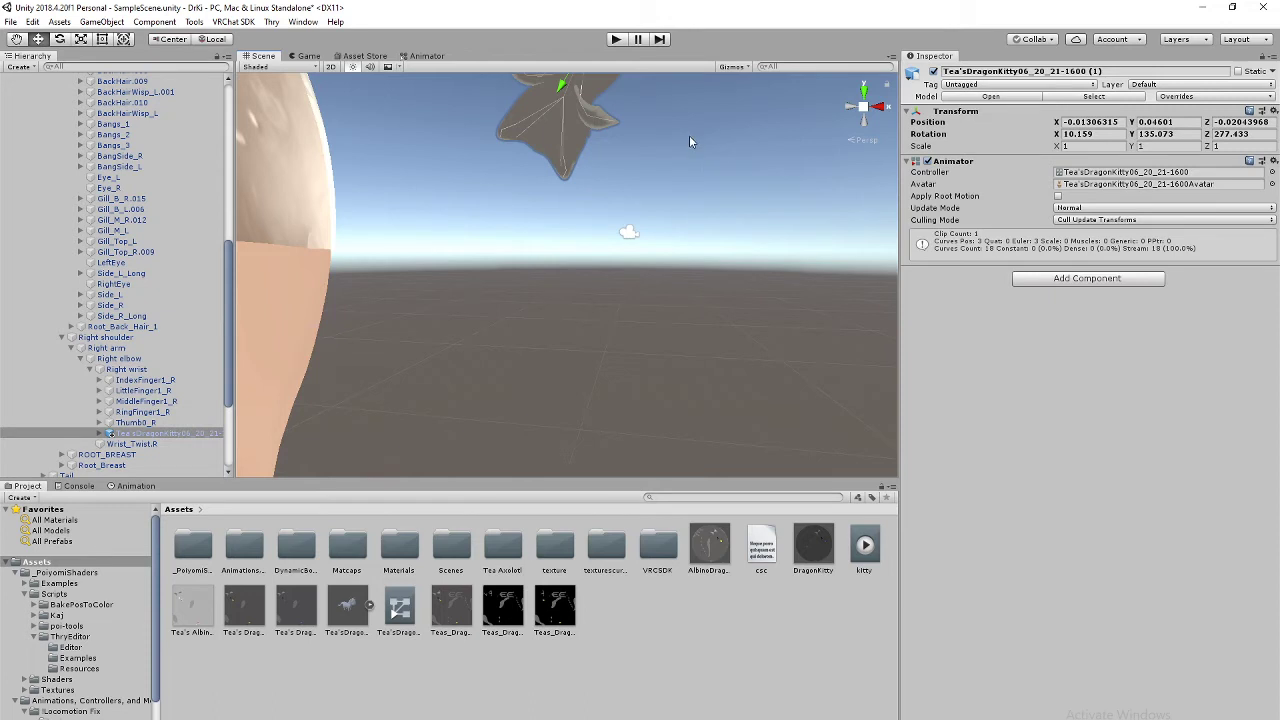
key(f)
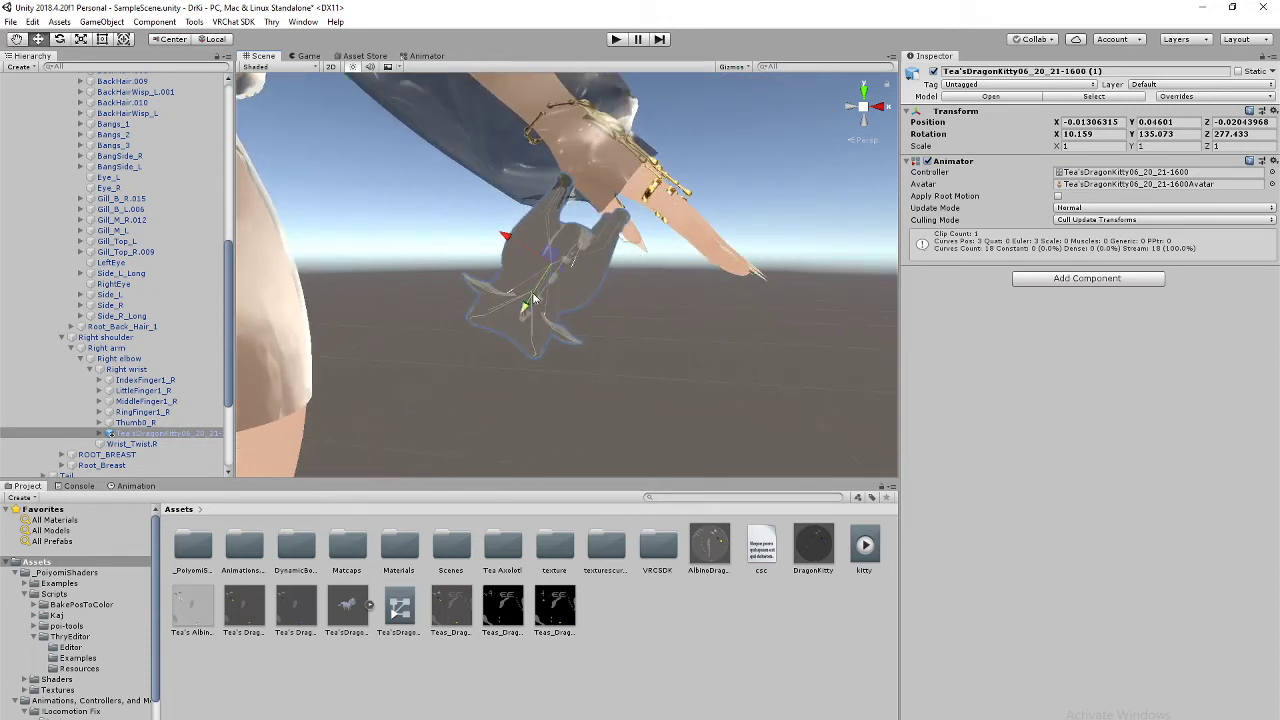
drag(533, 298, 531, 255)
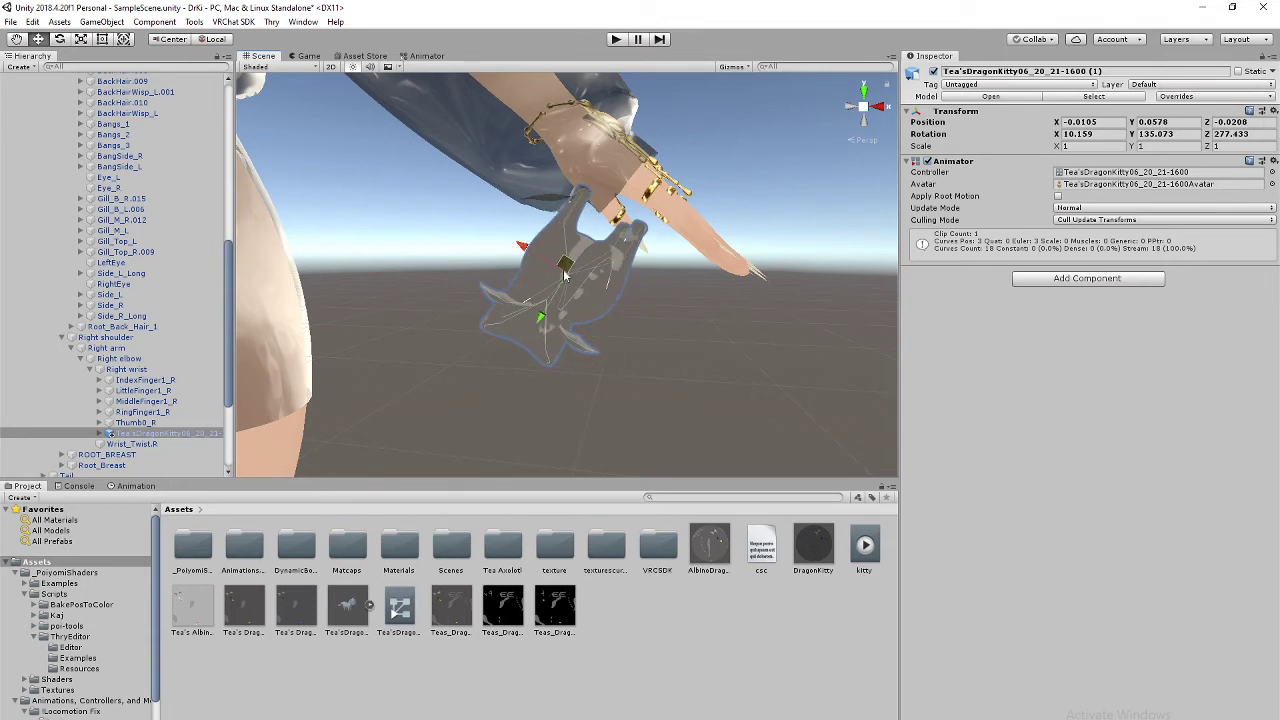
drag(558, 302, 561, 296)
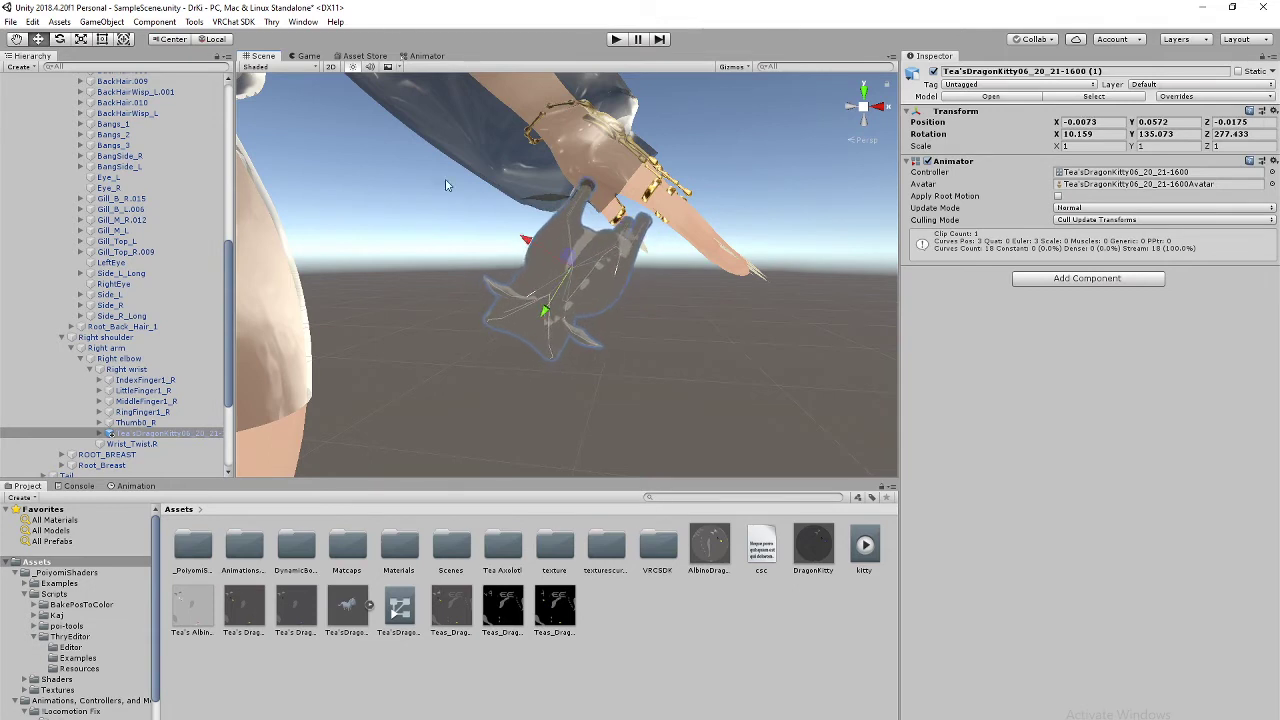
click(60, 39)
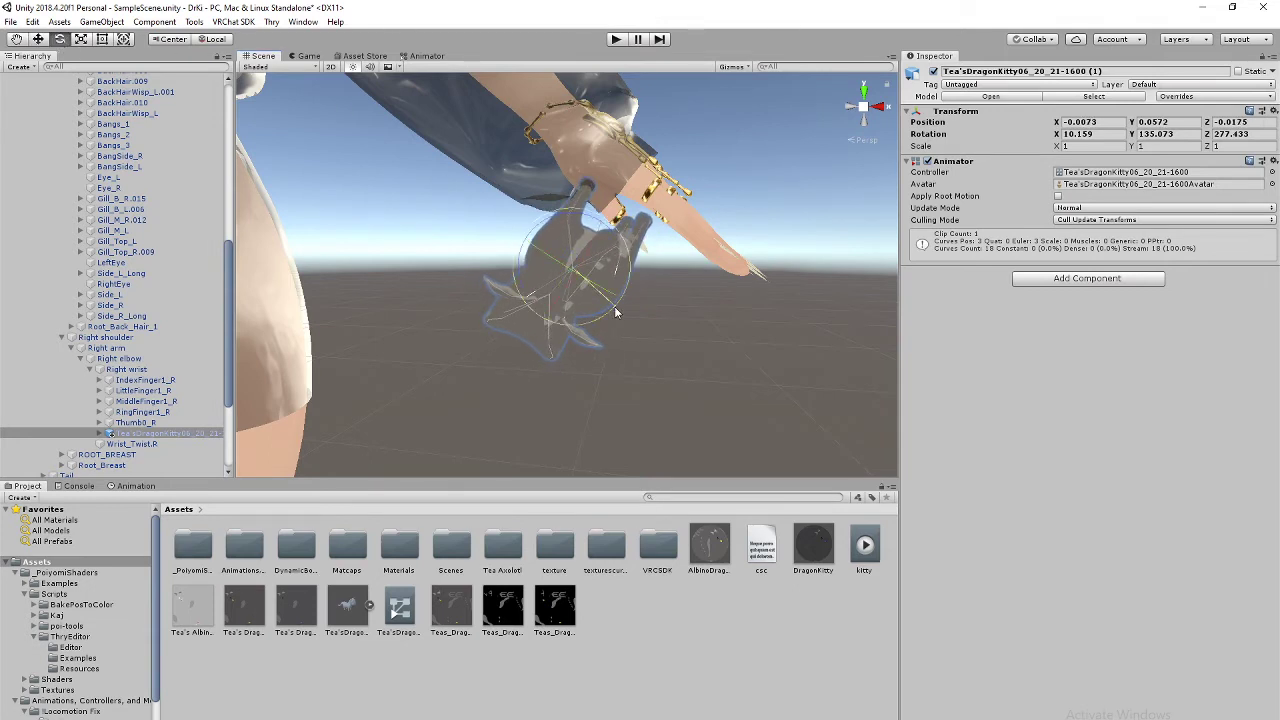
drag(615, 308, 622, 301)
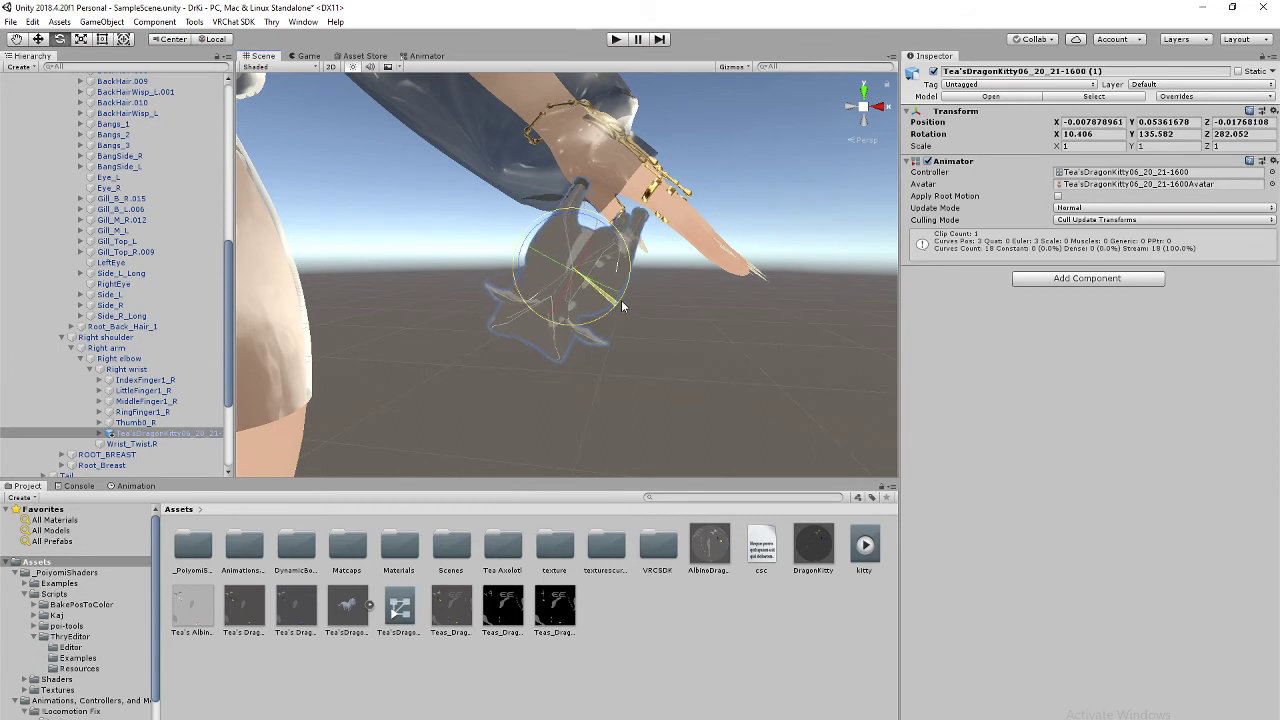
click(39, 39)
Step: Move the kitty up and right onto the wrist, to position -0.002, 0.0744, -0.0173
drag(531, 258, 540, 260)
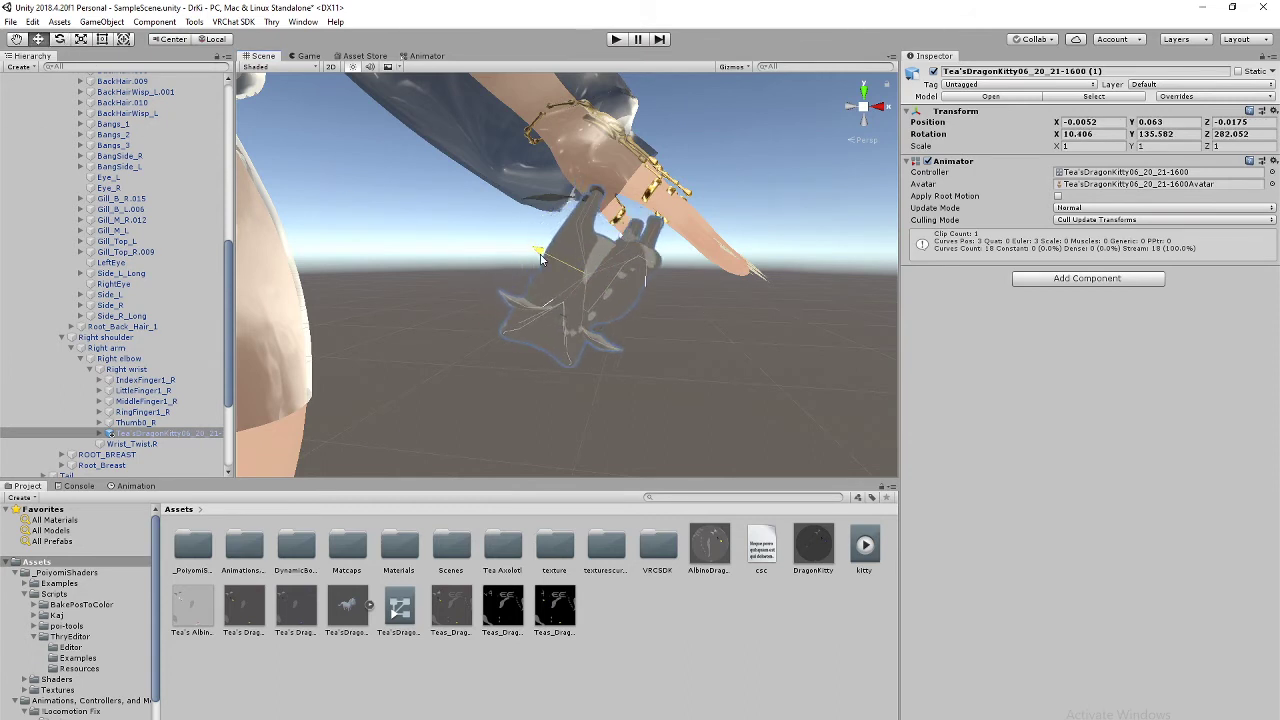
right_drag(758, 378, 693, 343)
middle_drag(693, 343, 774, 338)
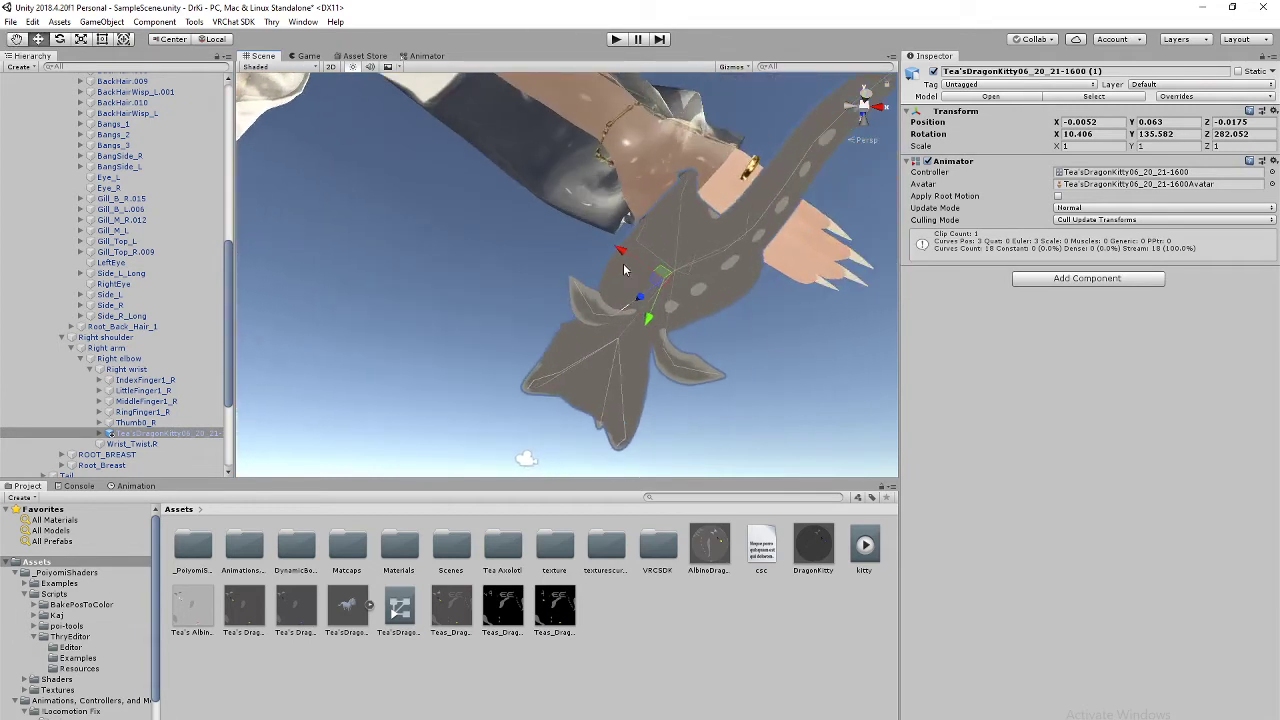
drag(624, 270, 641, 263)
middle_drag(768, 323, 674, 297)
right_drag(674, 297, 885, 218)
middle_drag(345, 178, 461, 226)
right_drag(461, 226, 860, 300)
middle_drag(445, 228, 463, 232)
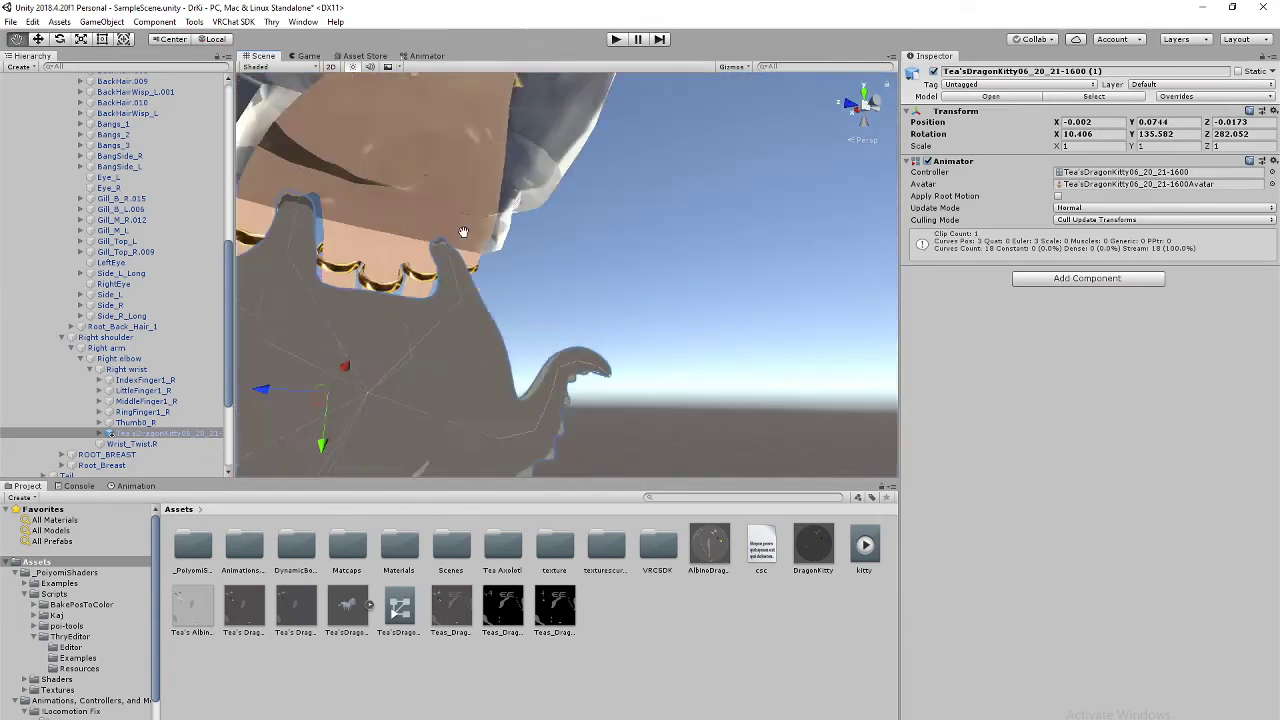
right_drag(463, 232, 797, 150)
click(850, 109)
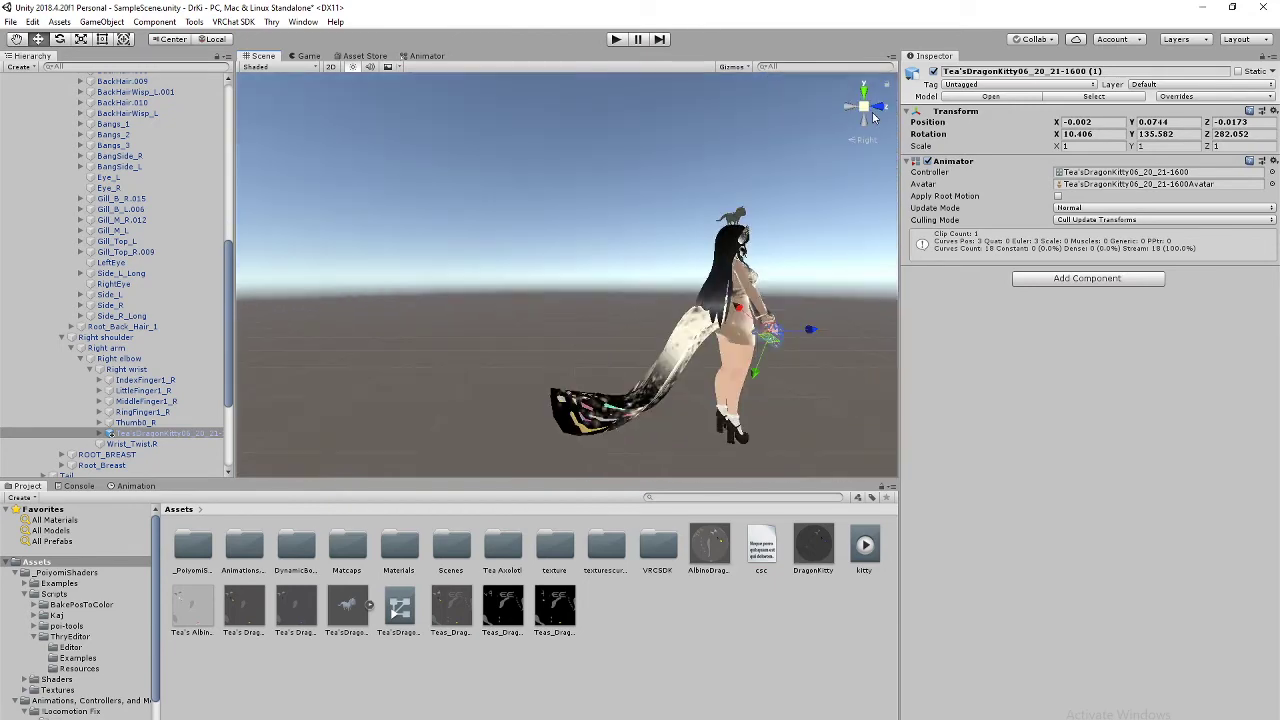
Step: View the avatar from the front and select the head kitty, undoing an accidental nudge
click(877, 107)
middle_drag(708, 234, 634, 212)
scroll(614, 225, down, 4)
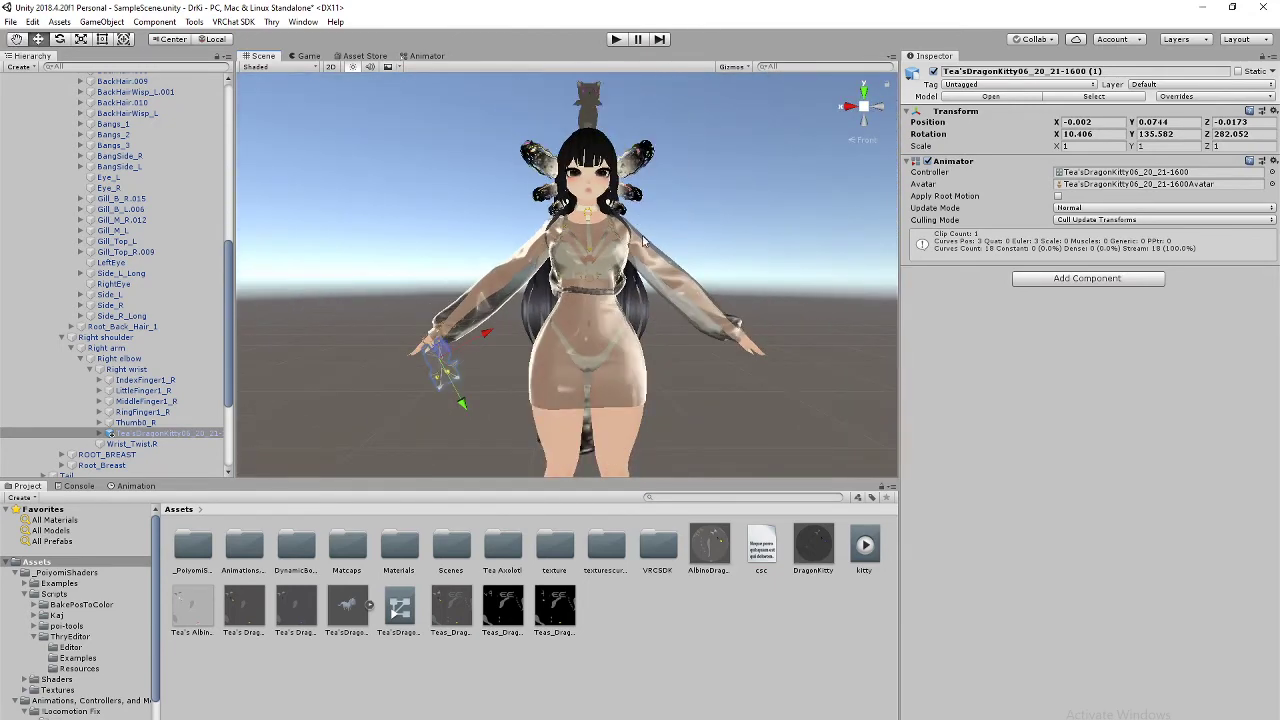
click(745, 215)
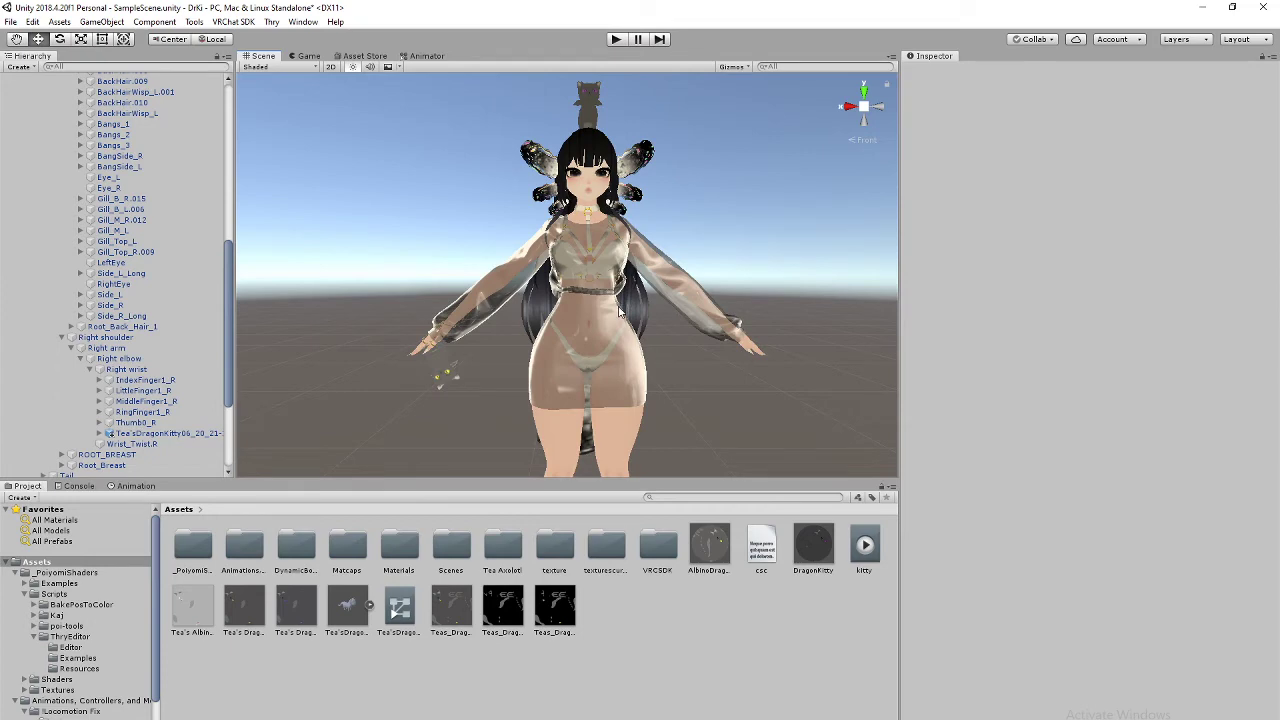
middle_drag(620, 313, 630, 375)
scroll(622, 232, up, 3)
click(627, 228)
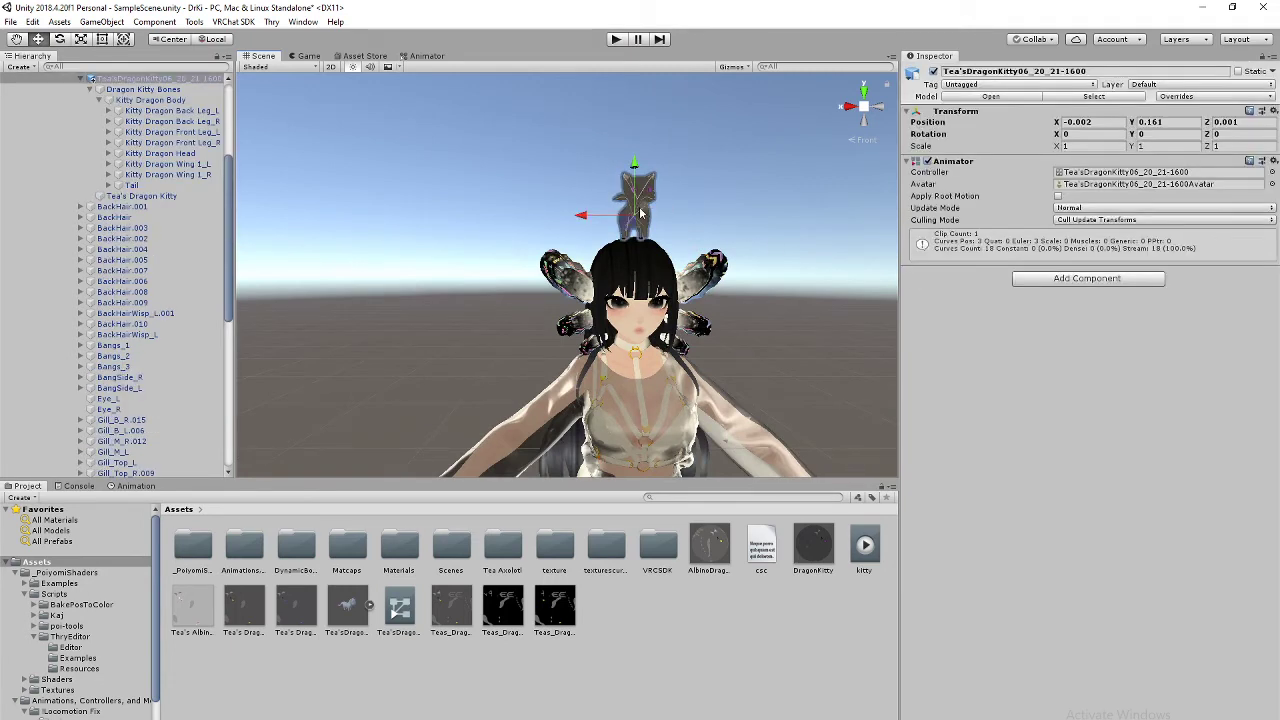
drag(647, 222, 650, 214)
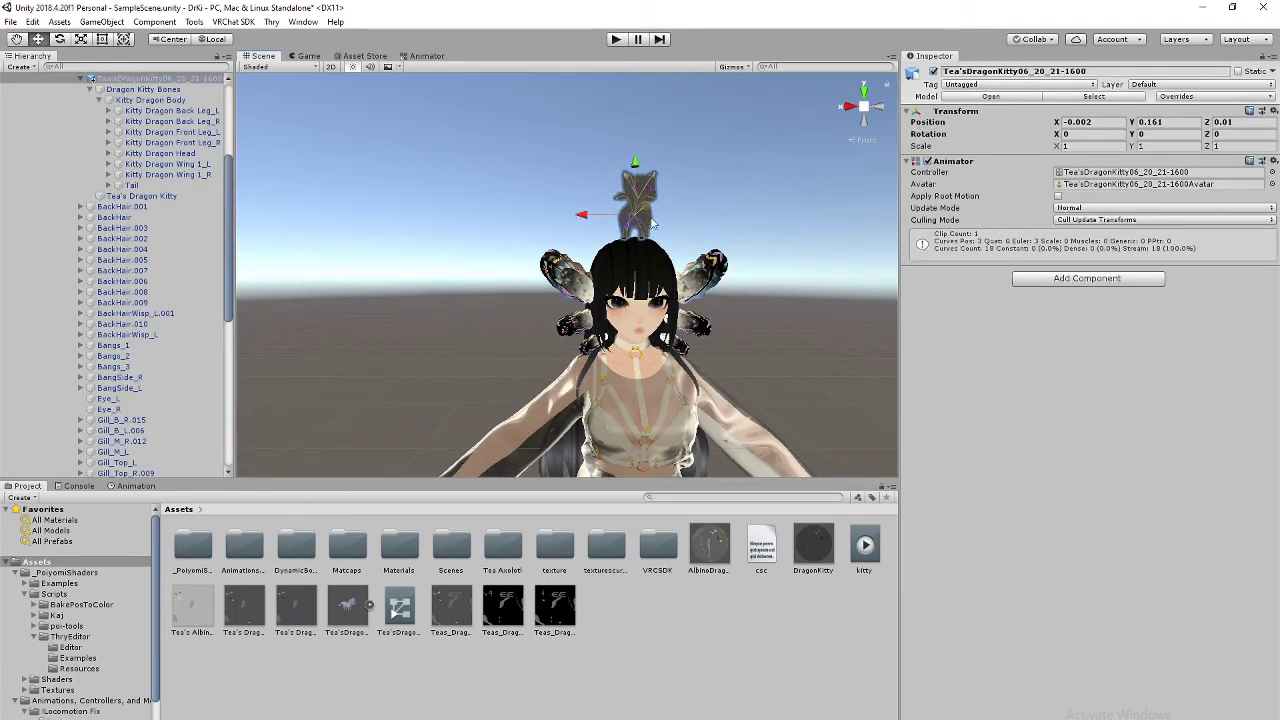
key(ctrl+z)
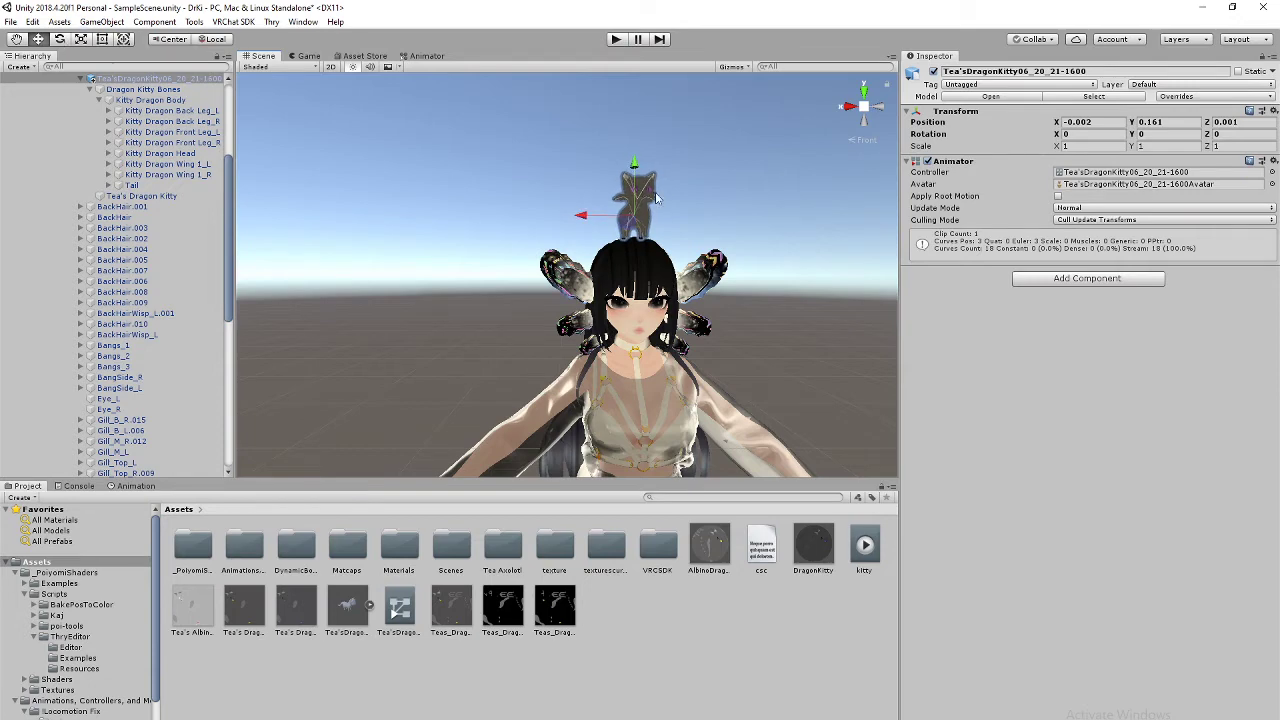
Step: Reselect the head kitty, undo its position change, and bring up the DragonKitty material
click(627, 243)
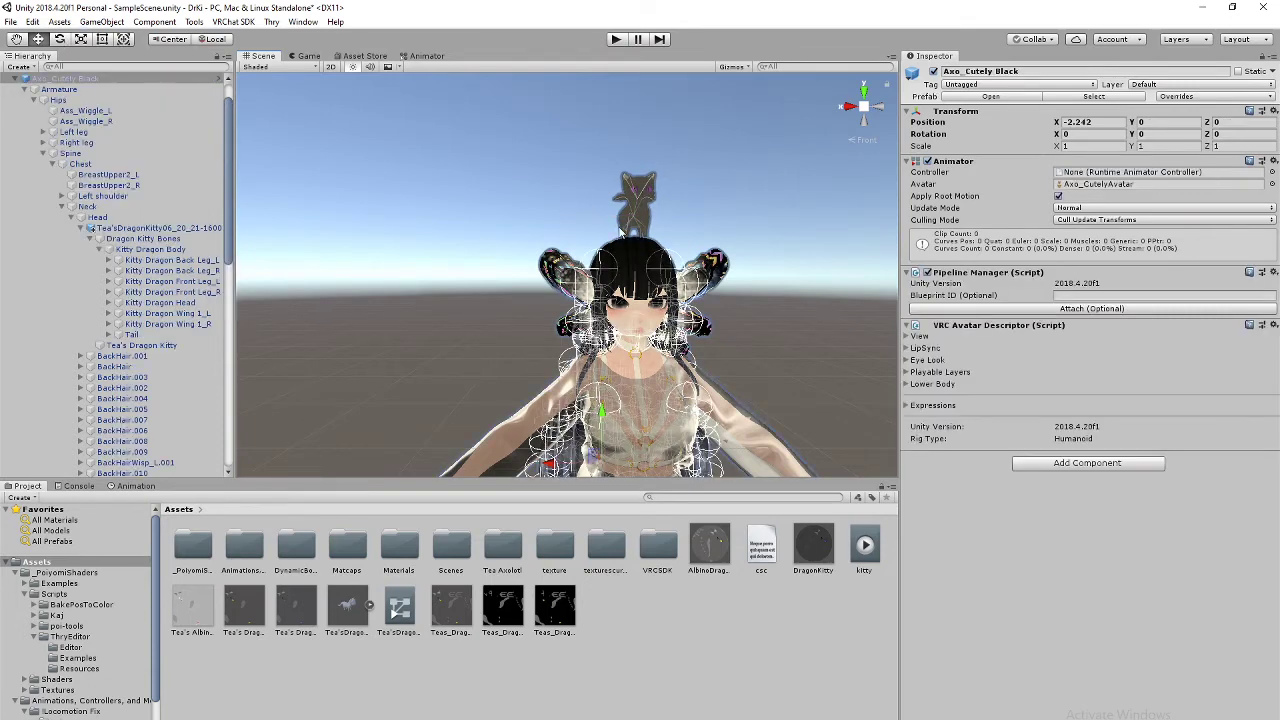
click(620, 232)
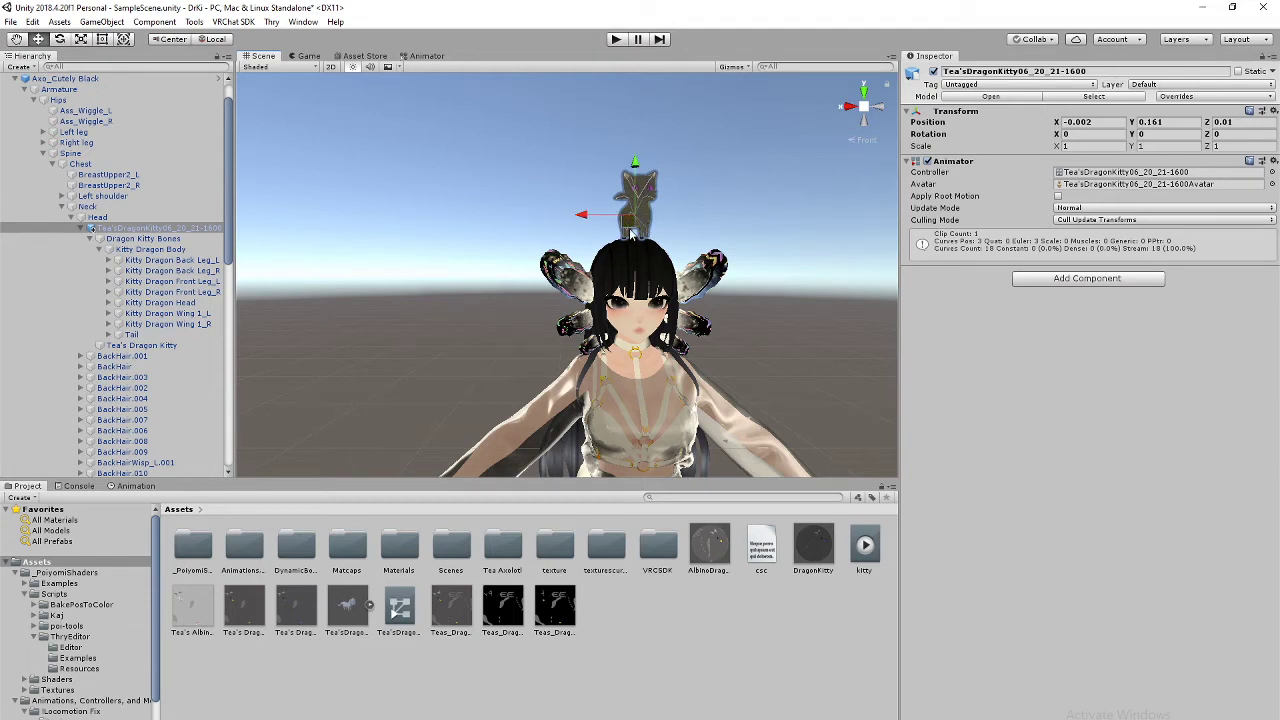
key(ctrl+z)
click(143, 229)
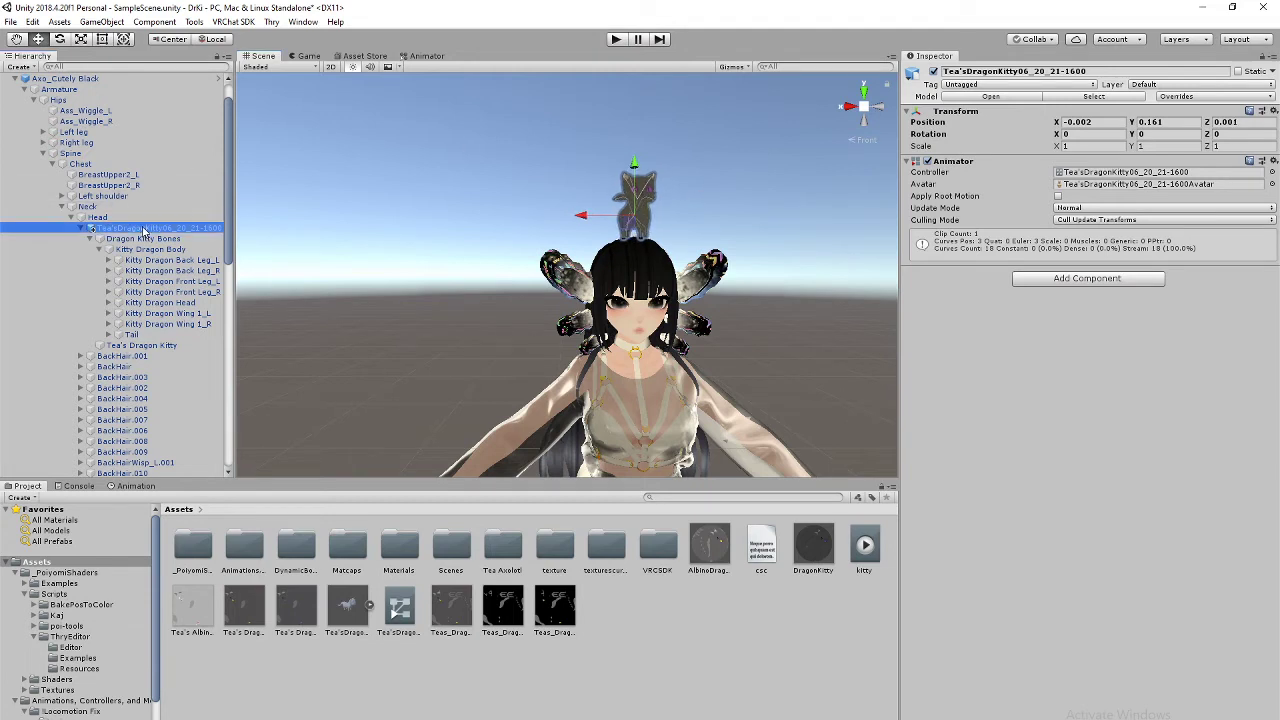
click(644, 219)
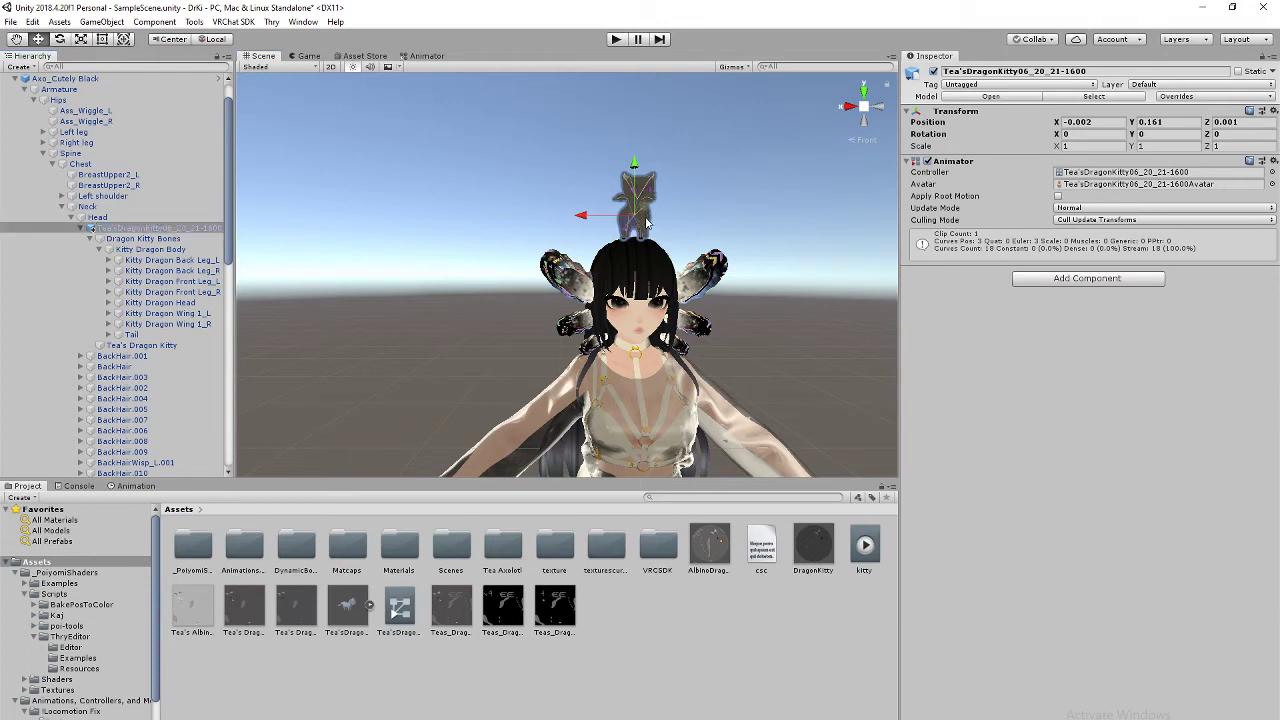
click(814, 549)
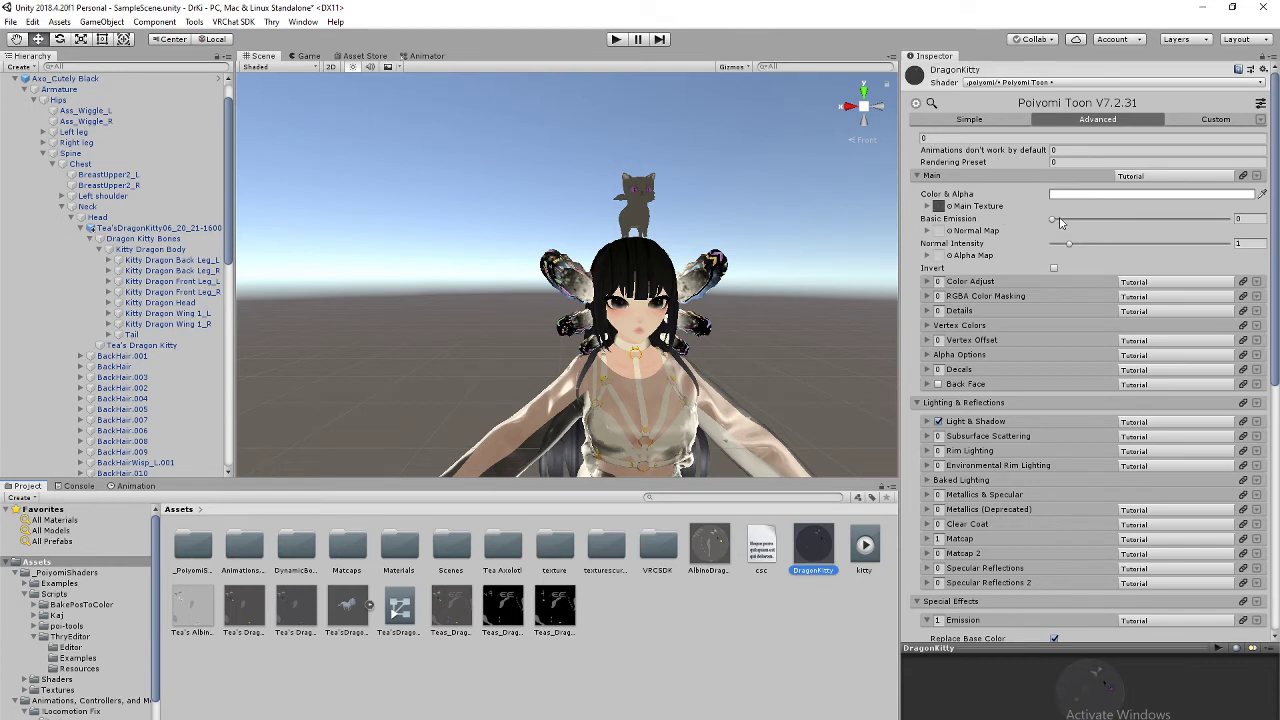
Step: Set Basic Emission 0.5, then in Color Adjust set Hue Shift 1, Hue Shift Speed 1, Saturation 0.51
click(1248, 221)
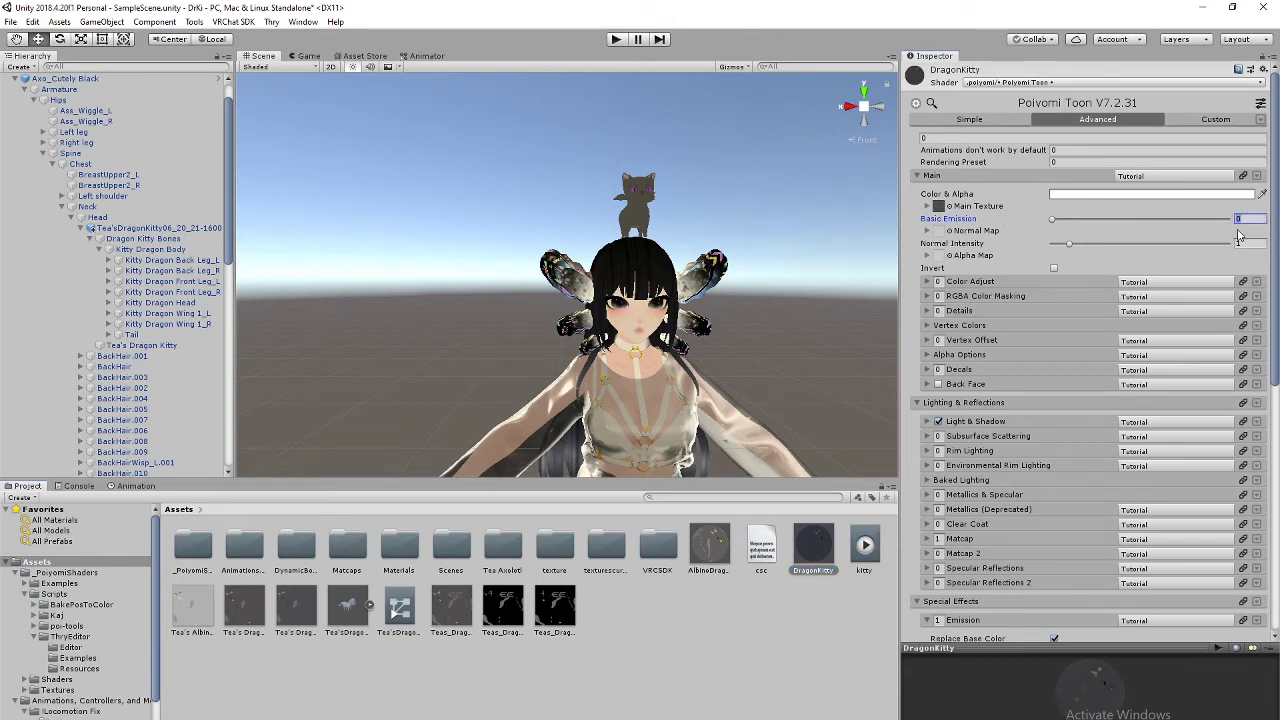
text(.3)
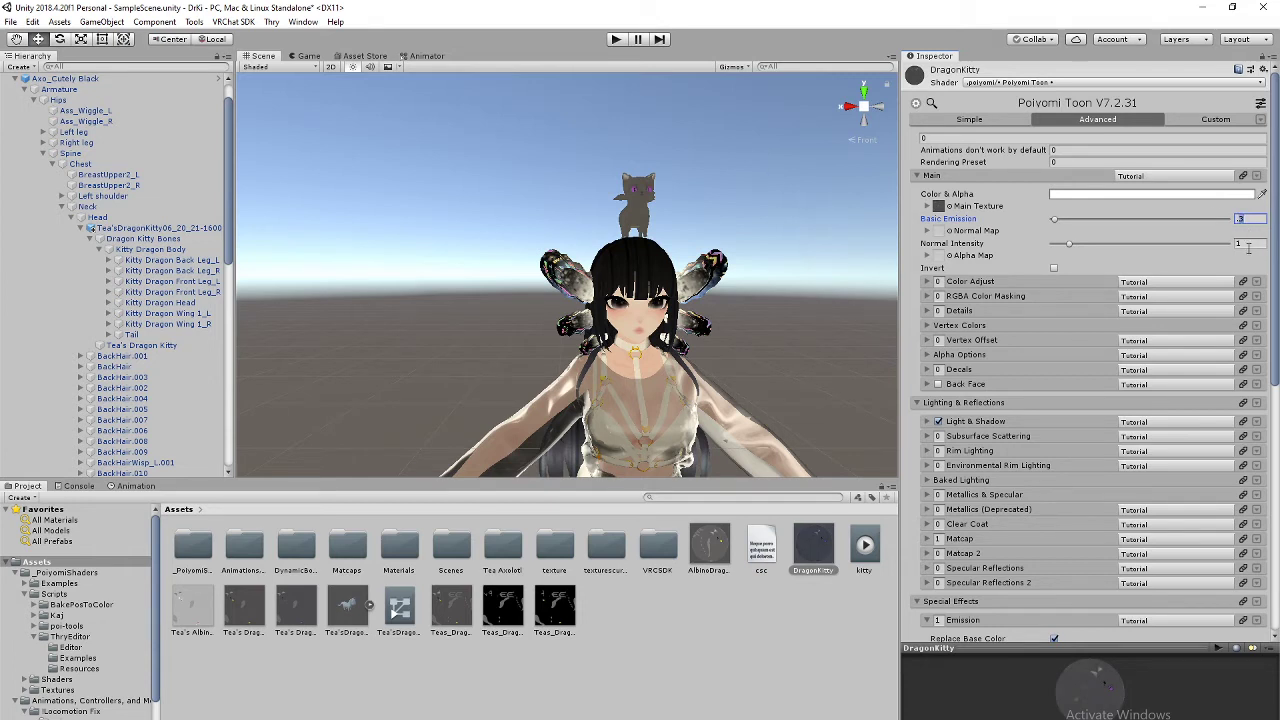
middle_drag(698, 326, 661, 315)
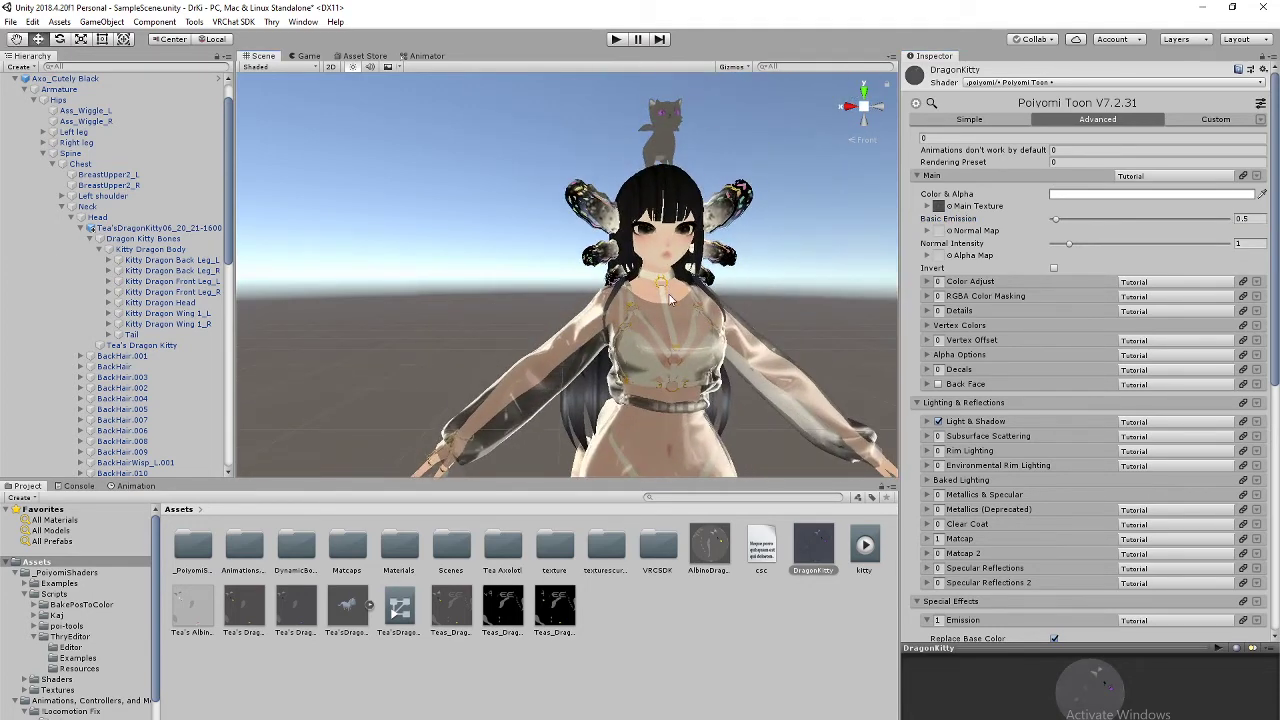
click(926, 282)
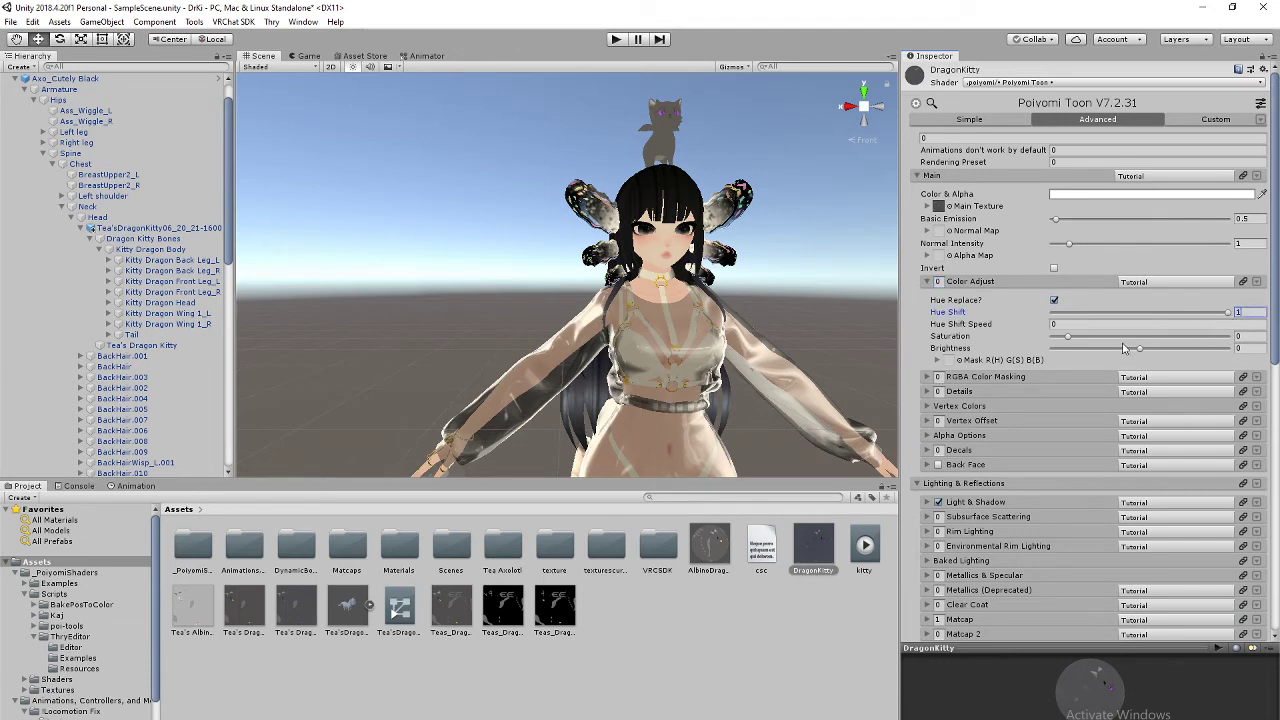
key(Tab)
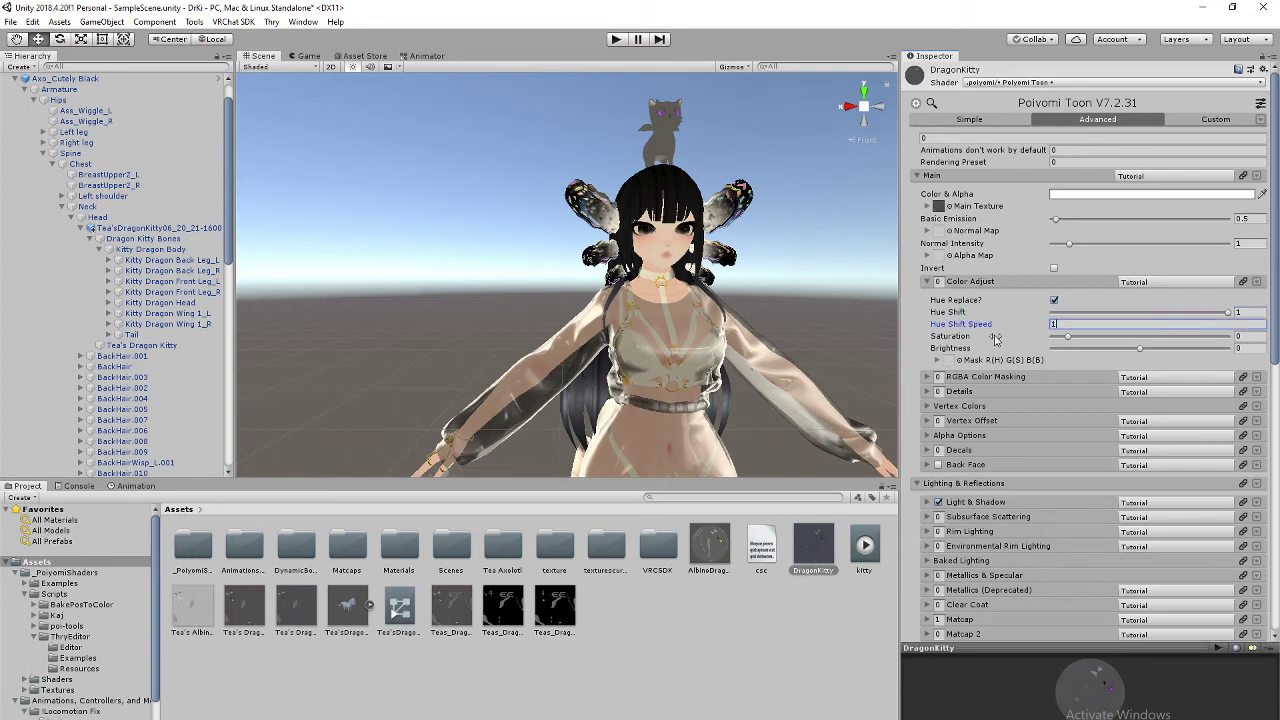
click(1078, 341)
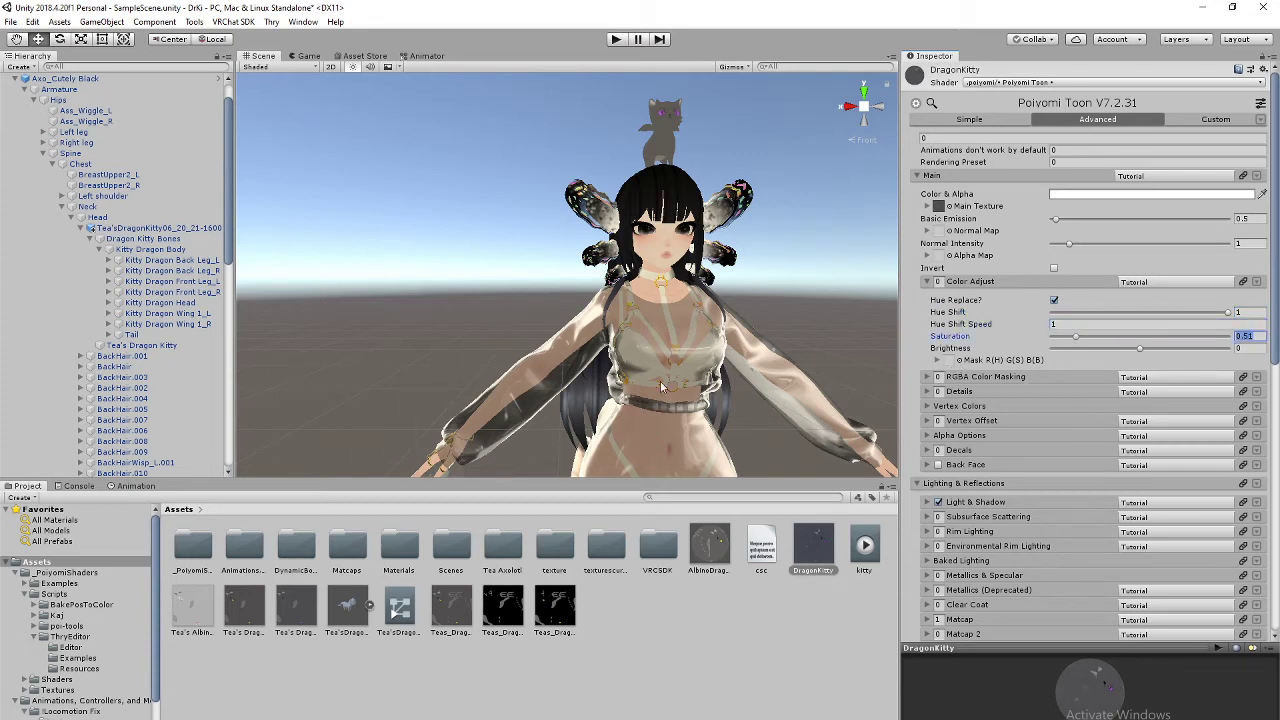
scroll(637, 280, up, 5)
middle_drag(727, 227, 717, 268)
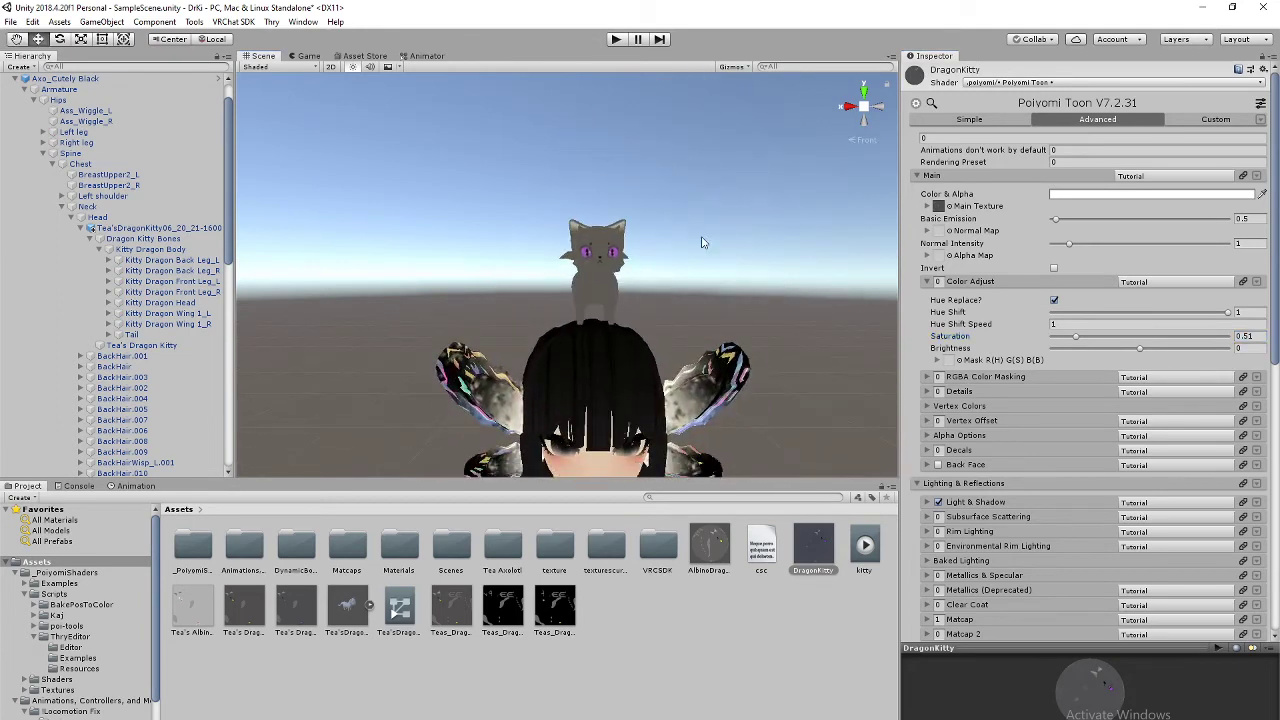
scroll(700, 238, up, 7)
scroll(777, 289, down, 7)
scroll(774, 290, down, 3)
middle_drag(640, 330, 670, 255)
scroll(655, 285, down, 1)
mouse_move(635, 300)
middle_down()
mouse_move(655, 240)
mouse_move(643, 185)
mouse_move(639, 286)
middle_up()
scroll(645, 292, down, 5)
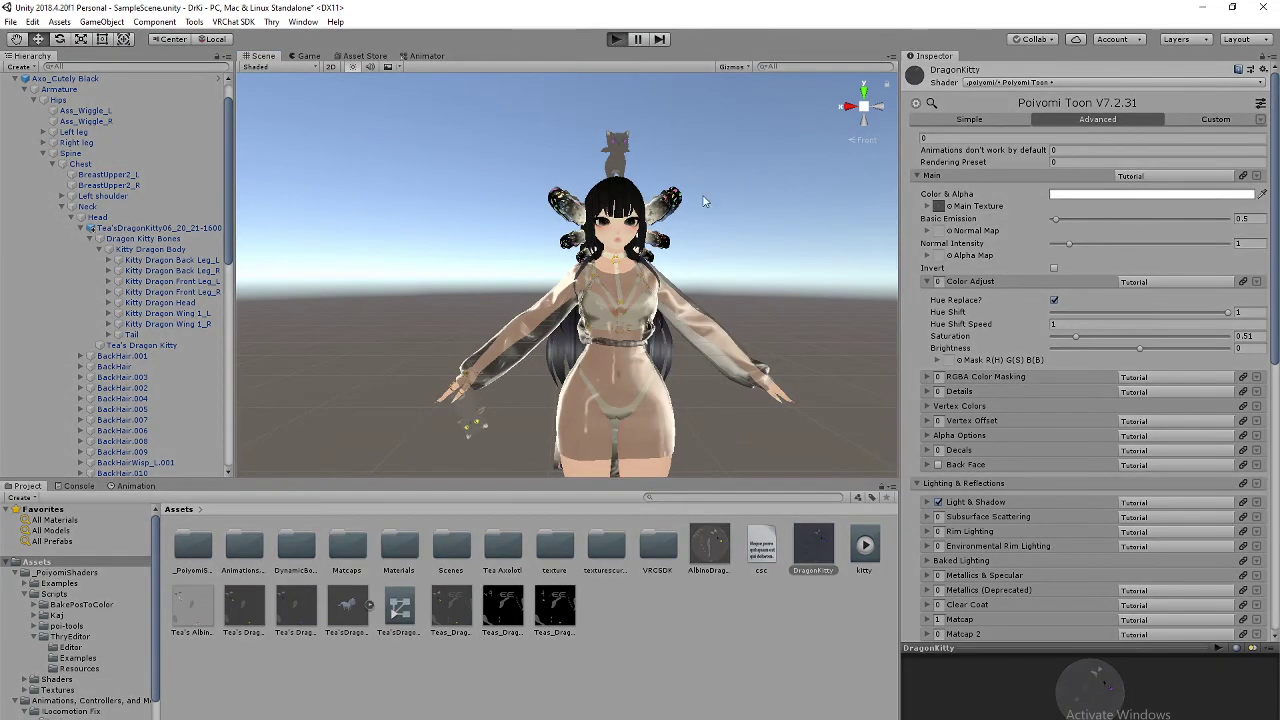
click(262, 57)
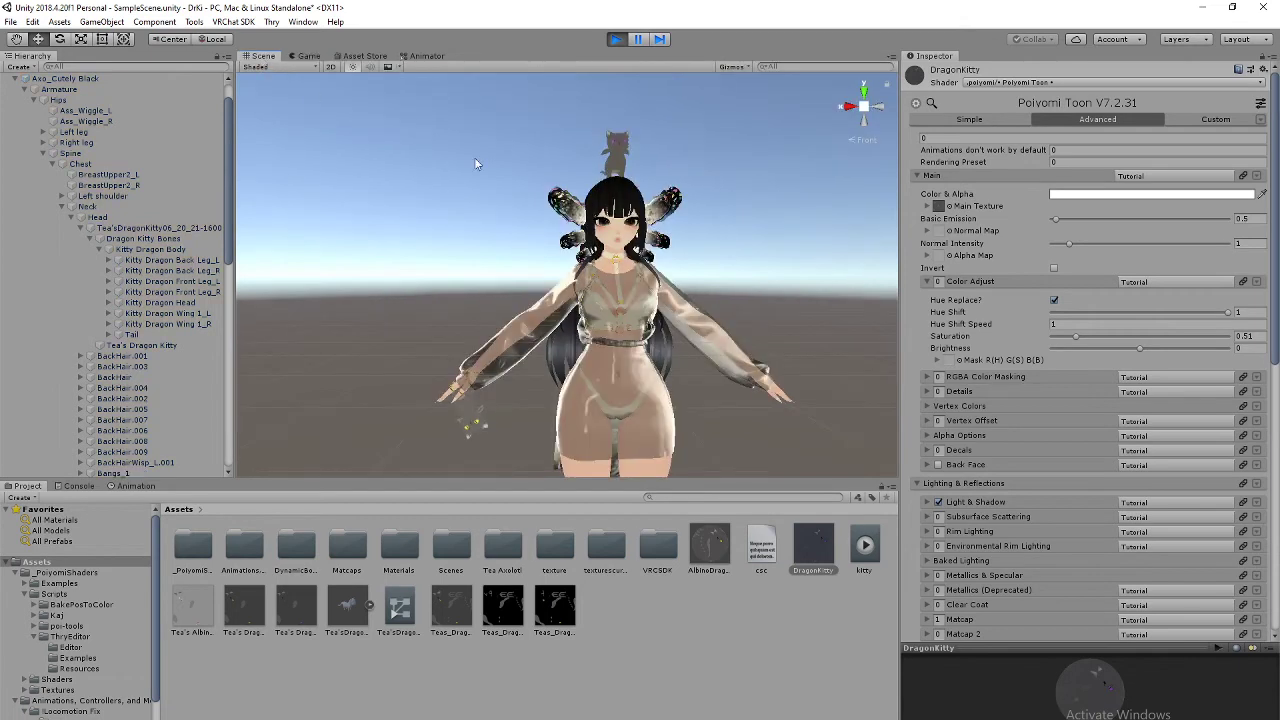
middle_drag(688, 194, 675, 233)
scroll(662, 264, up, 3)
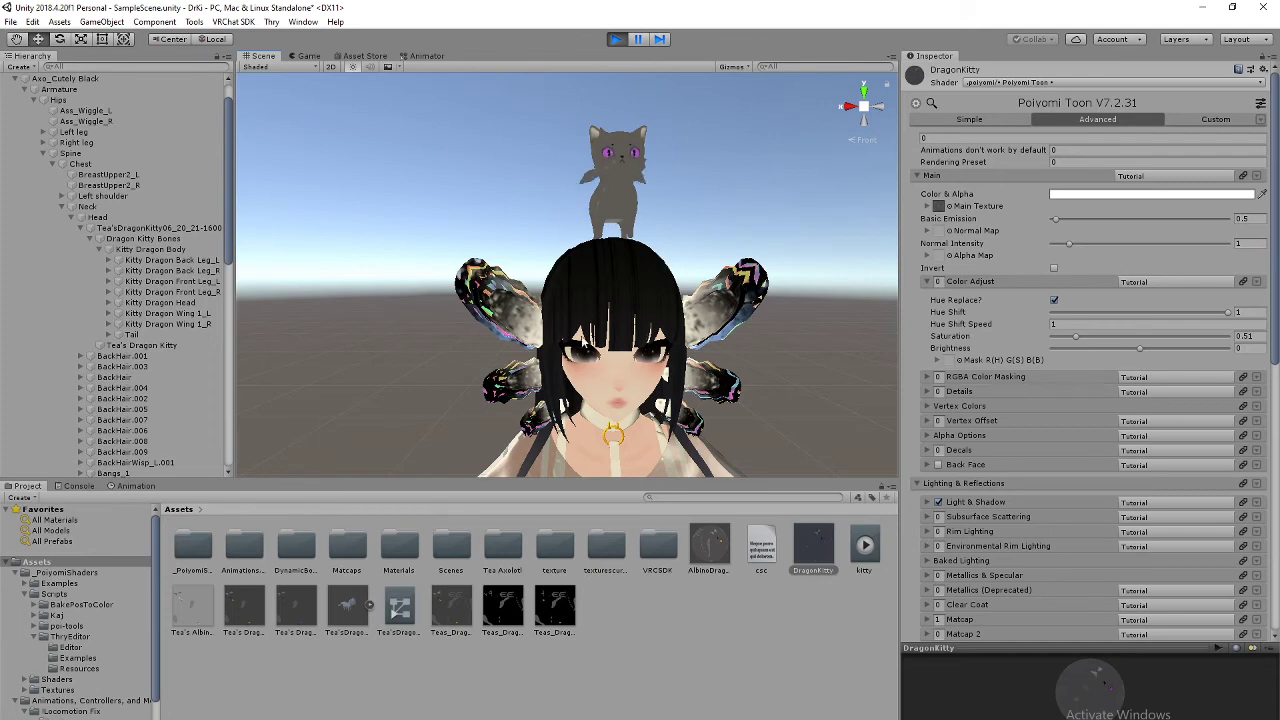
middle_drag(662, 264, 543, 349)
click(618, 44)
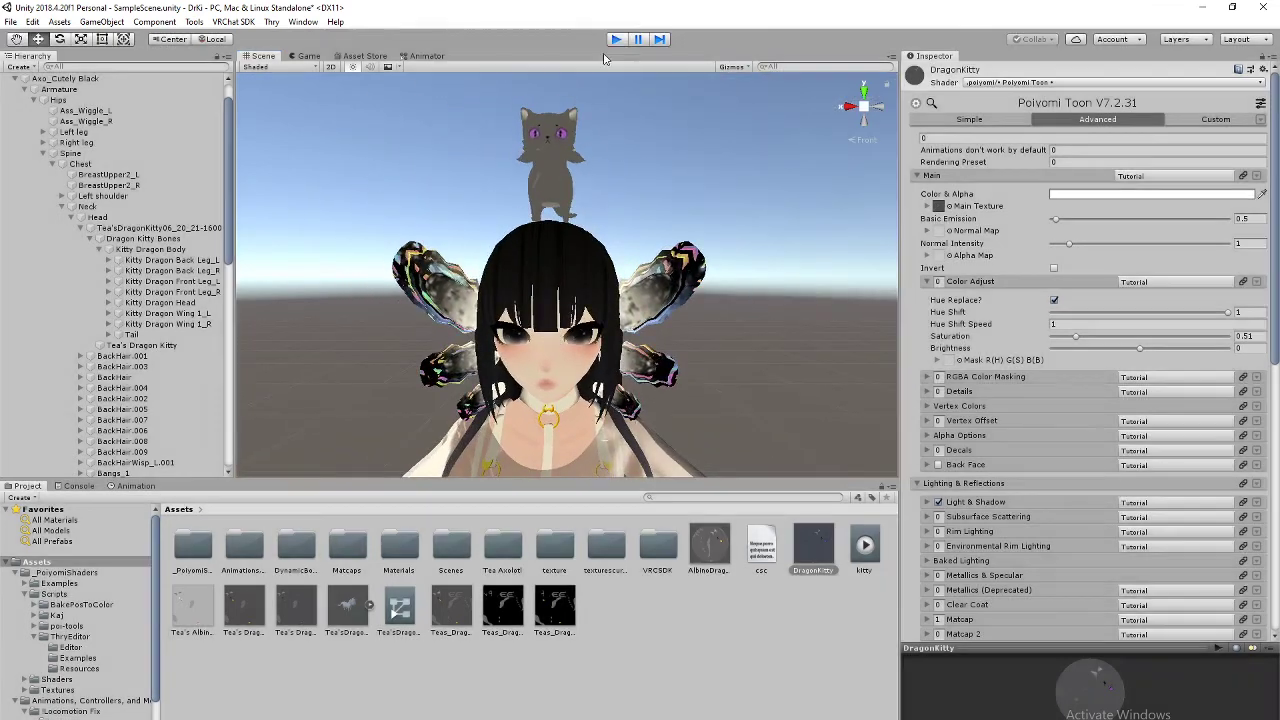
scroll(631, 322, down, 6)
middle_drag(629, 324, 642, 270)
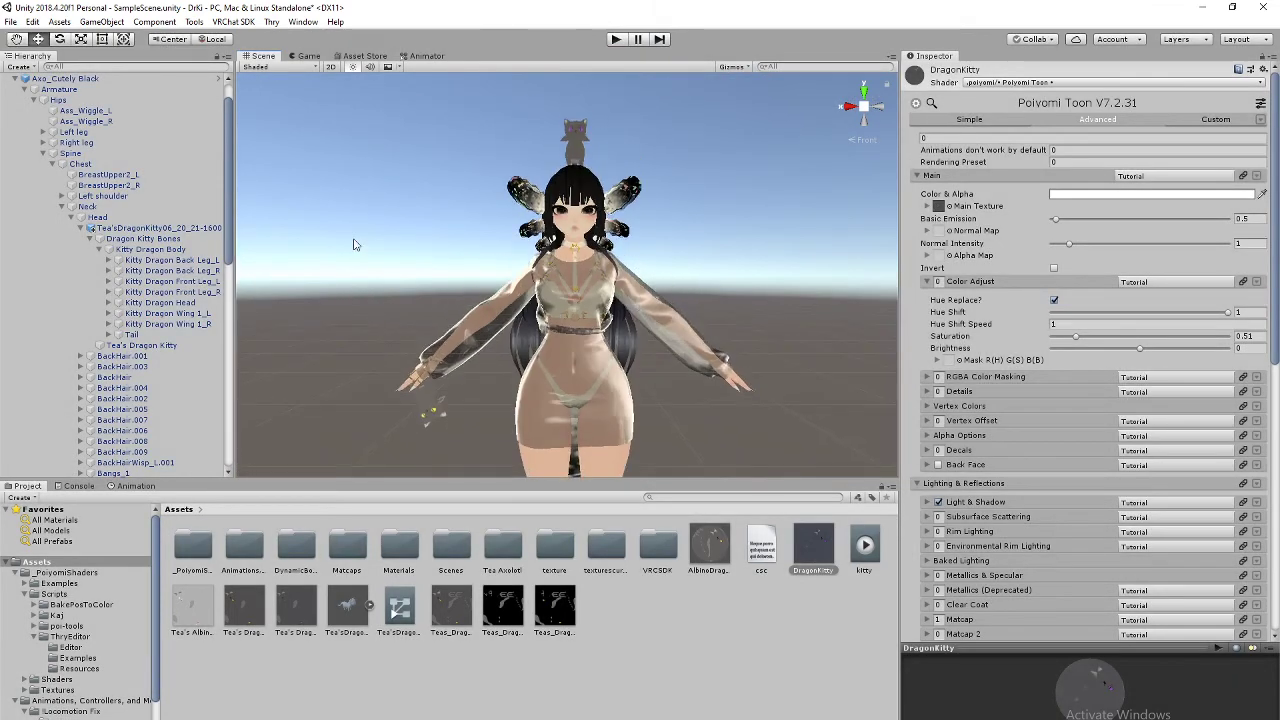
Step: Duplicate the Axo_Cutely Black avatar with Ctrl+D
click(62, 78)
scroll(150, 200, up, 1)
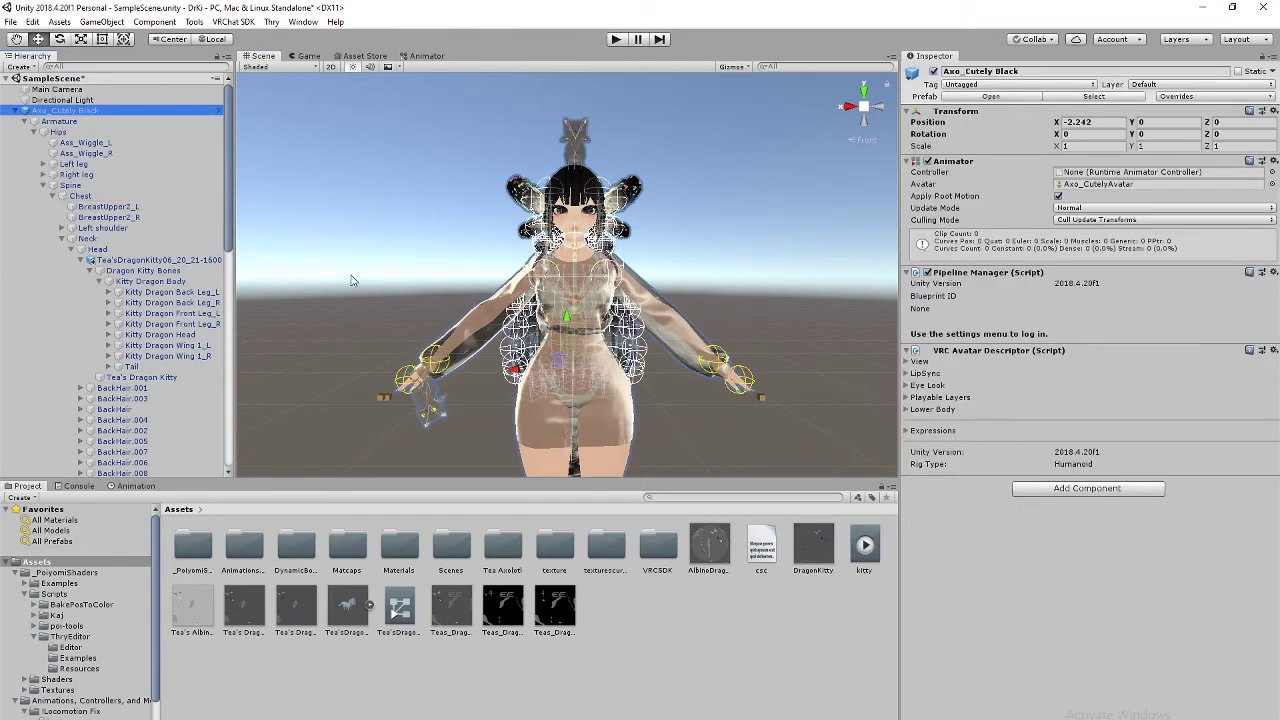
key(ctrl+d)
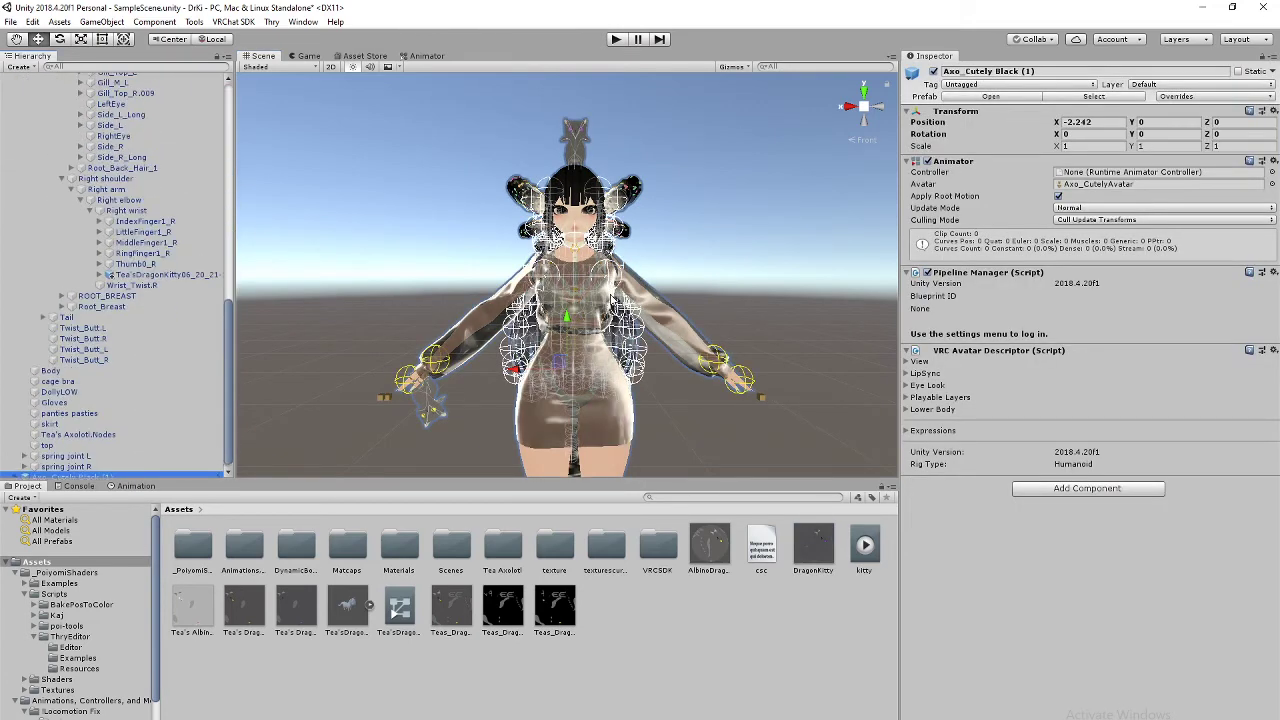
scroll(625, 340, down, 5)
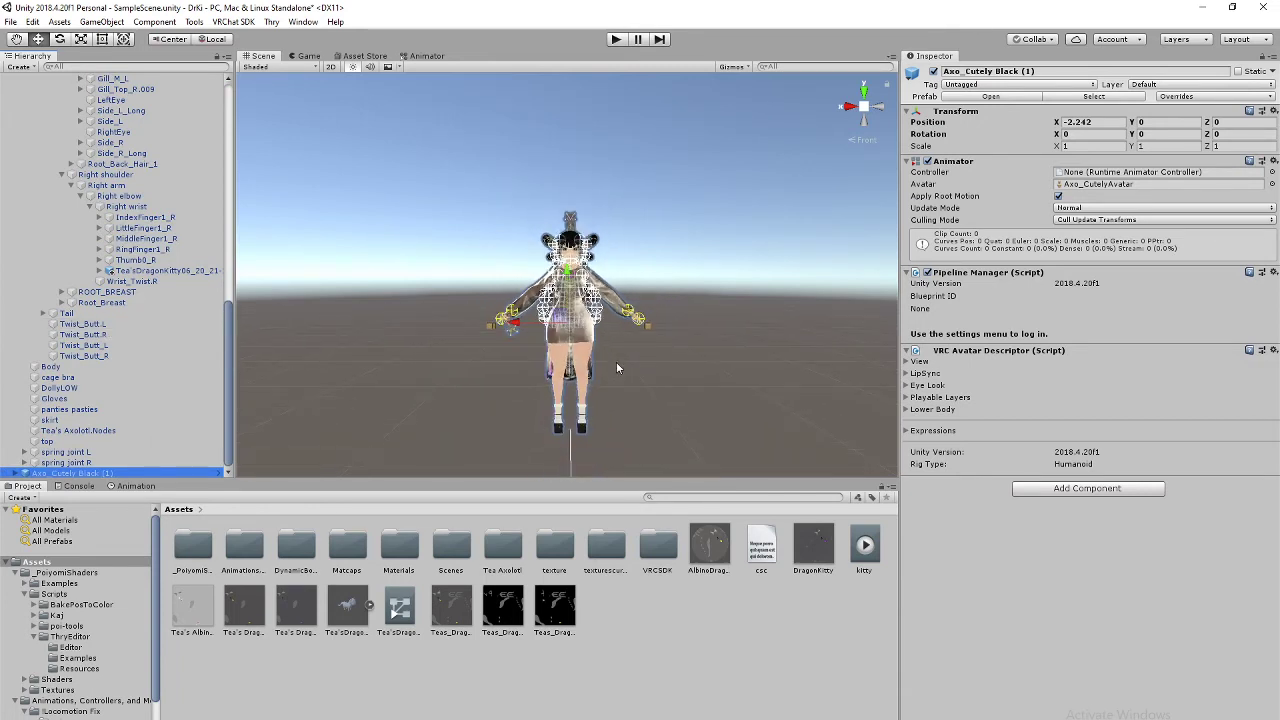
Step: Deactivate the original Axo_Cutely Black so only the (1) copy shows
scroll(137, 279, up, 8)
scroll(137, 279, up, 4)
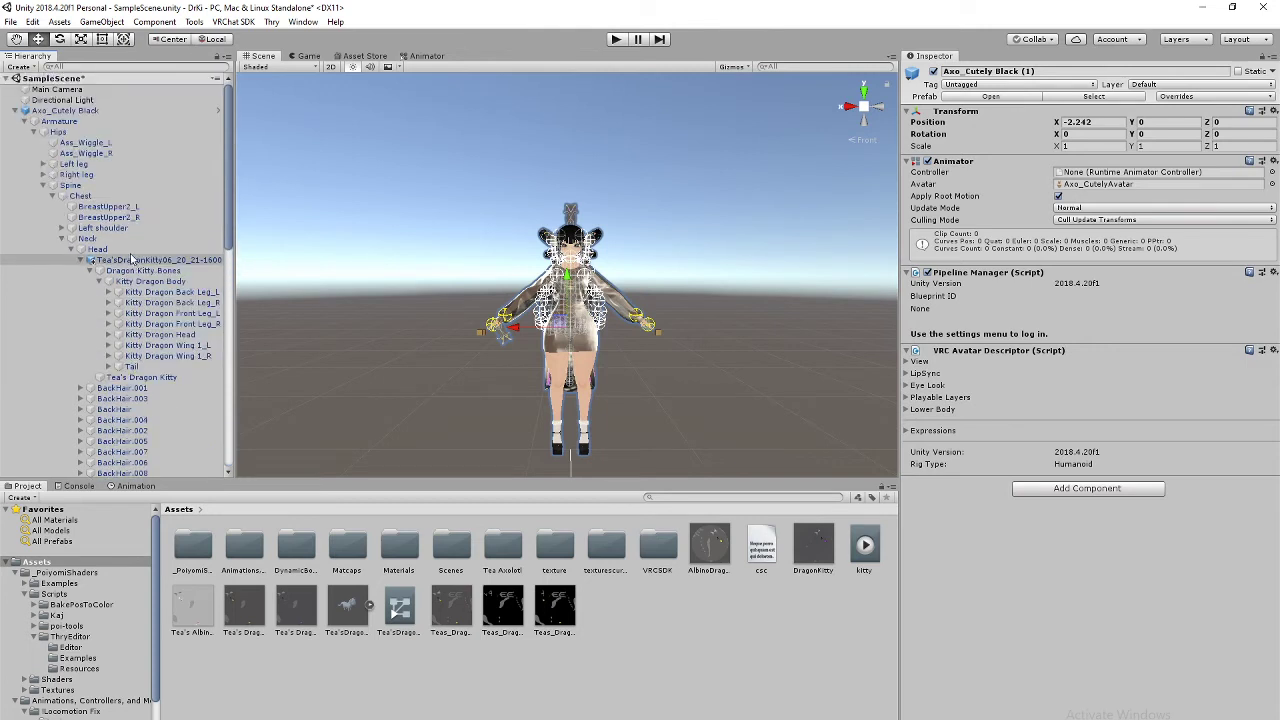
click(65, 110)
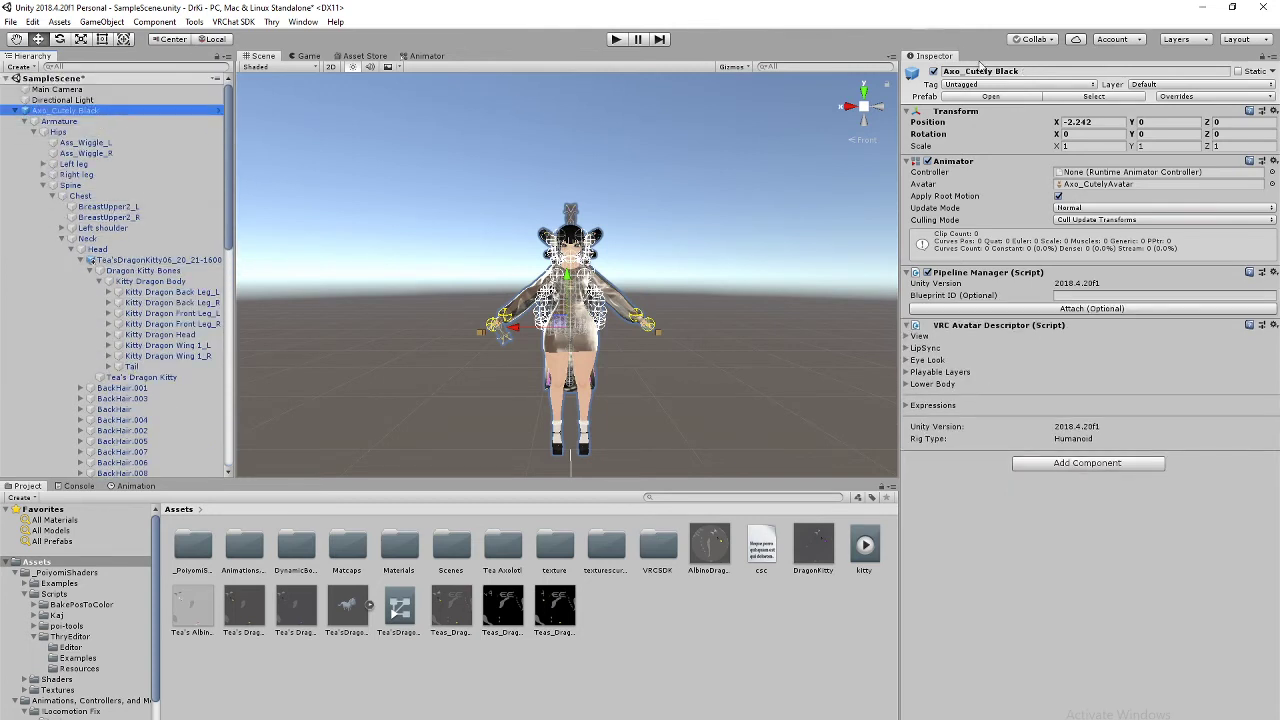
click(933, 73)
scroll(658, 264, up, 3)
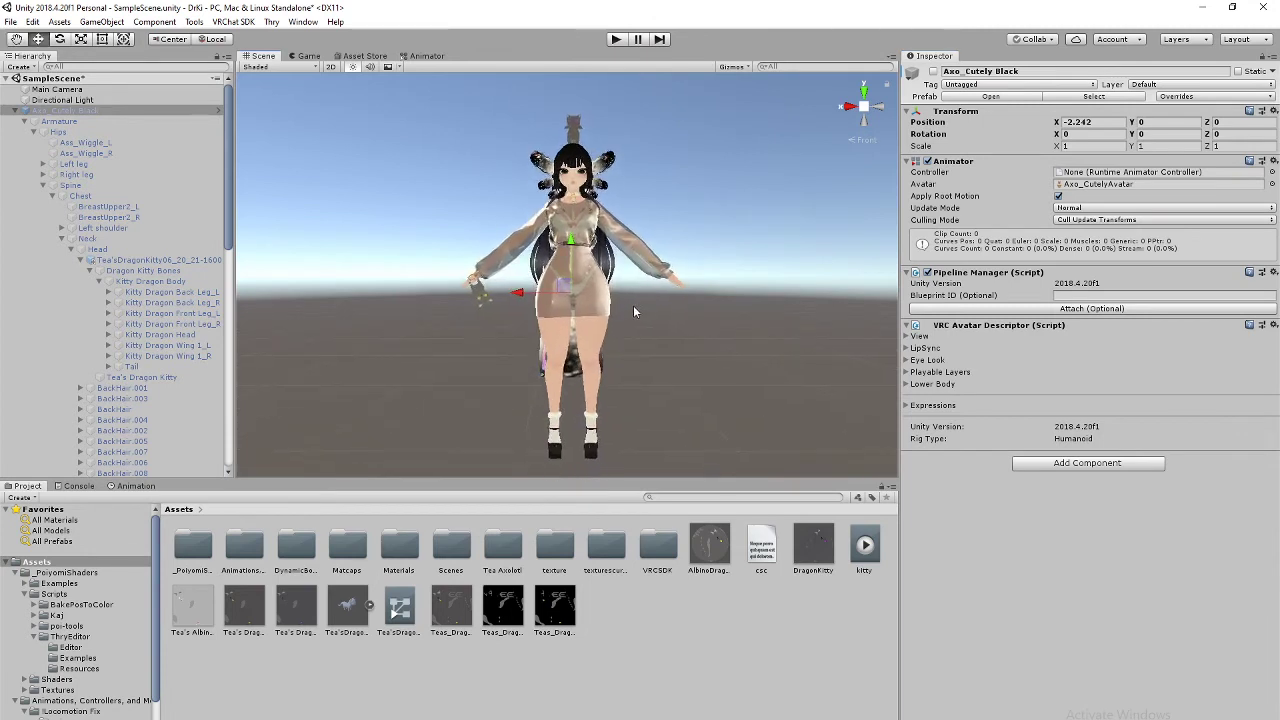
Step: Collapse the original avatar and expand the copy's Armature, Hips, Spine, Chest, Neck and Head bones
click(15, 111)
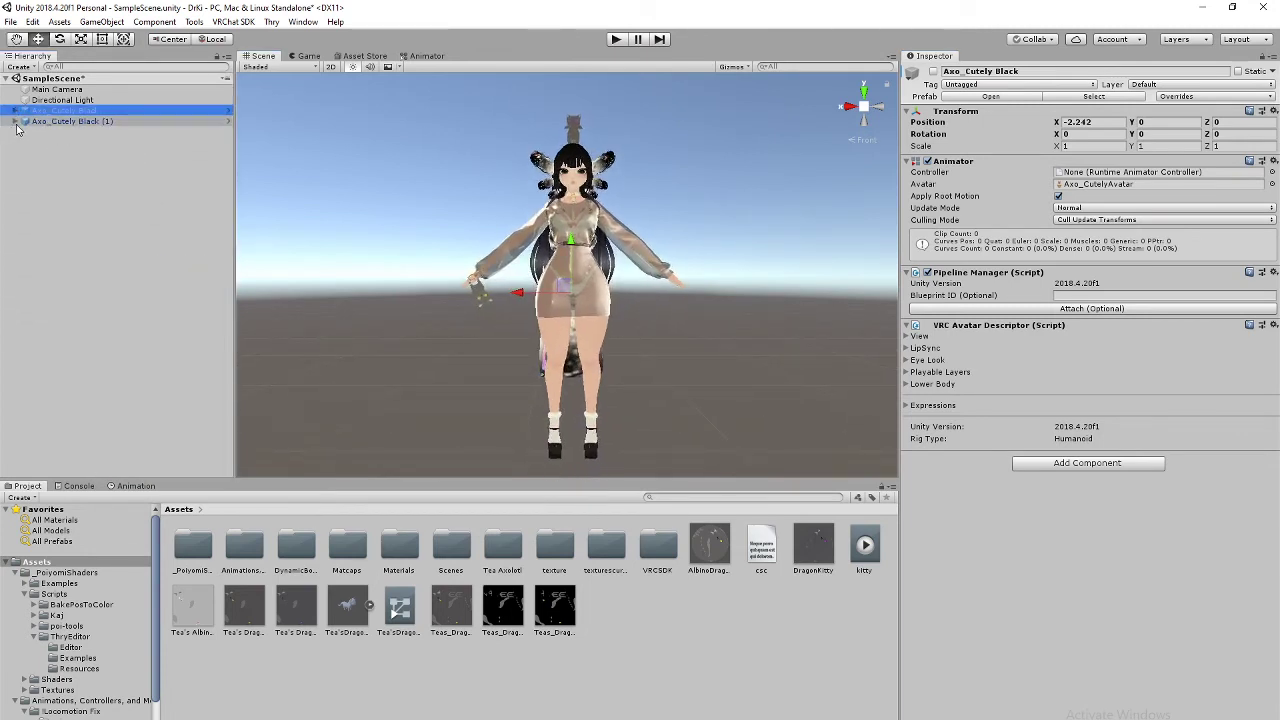
click(15, 121)
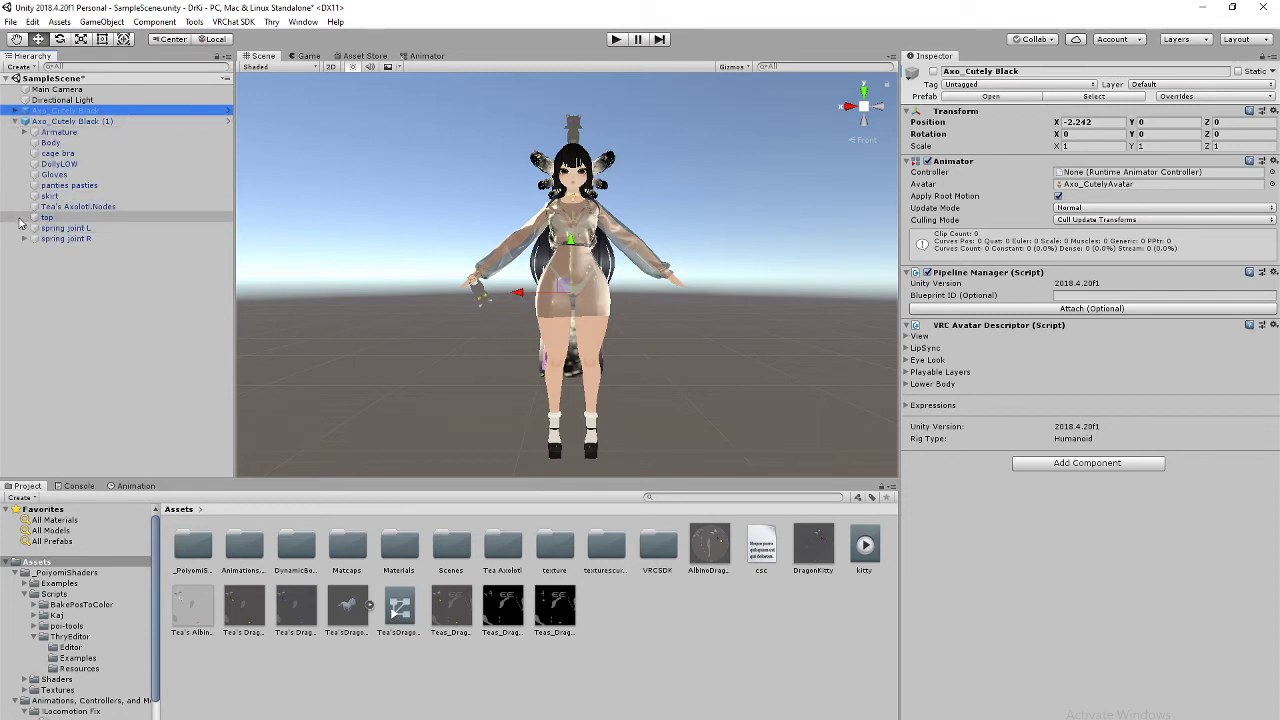
click(24, 132)
click(34, 143)
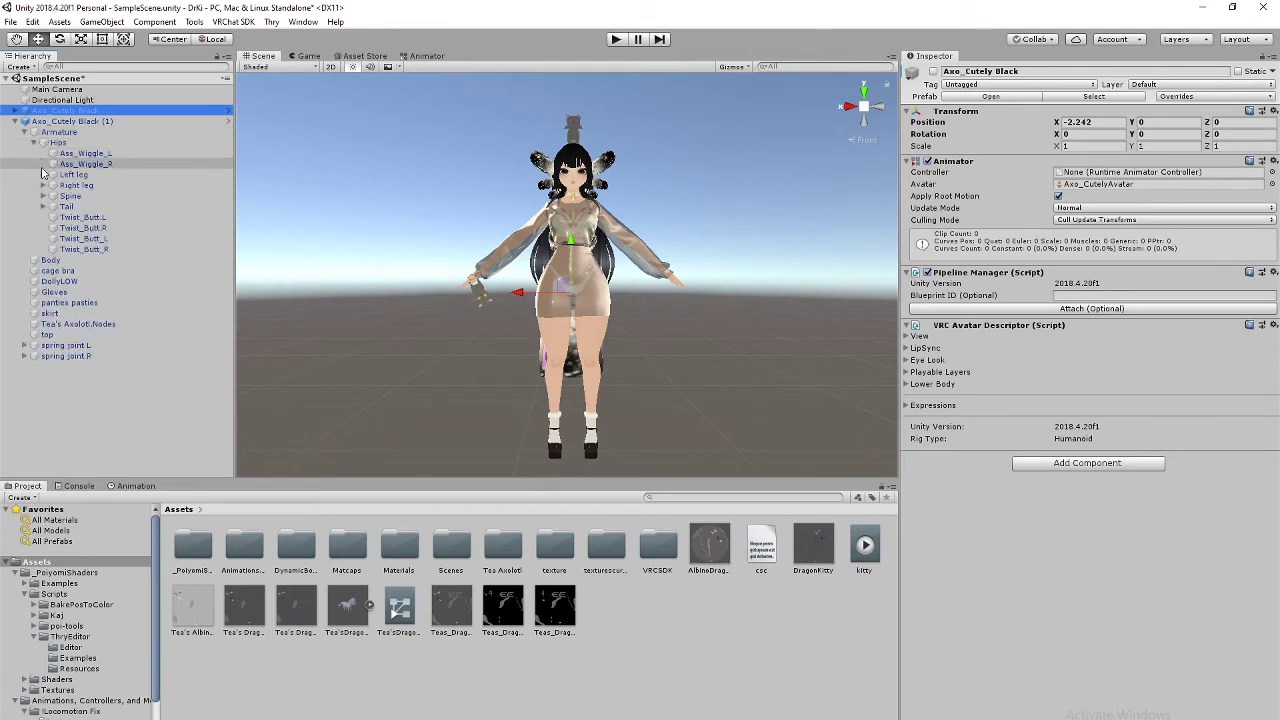
click(44, 198)
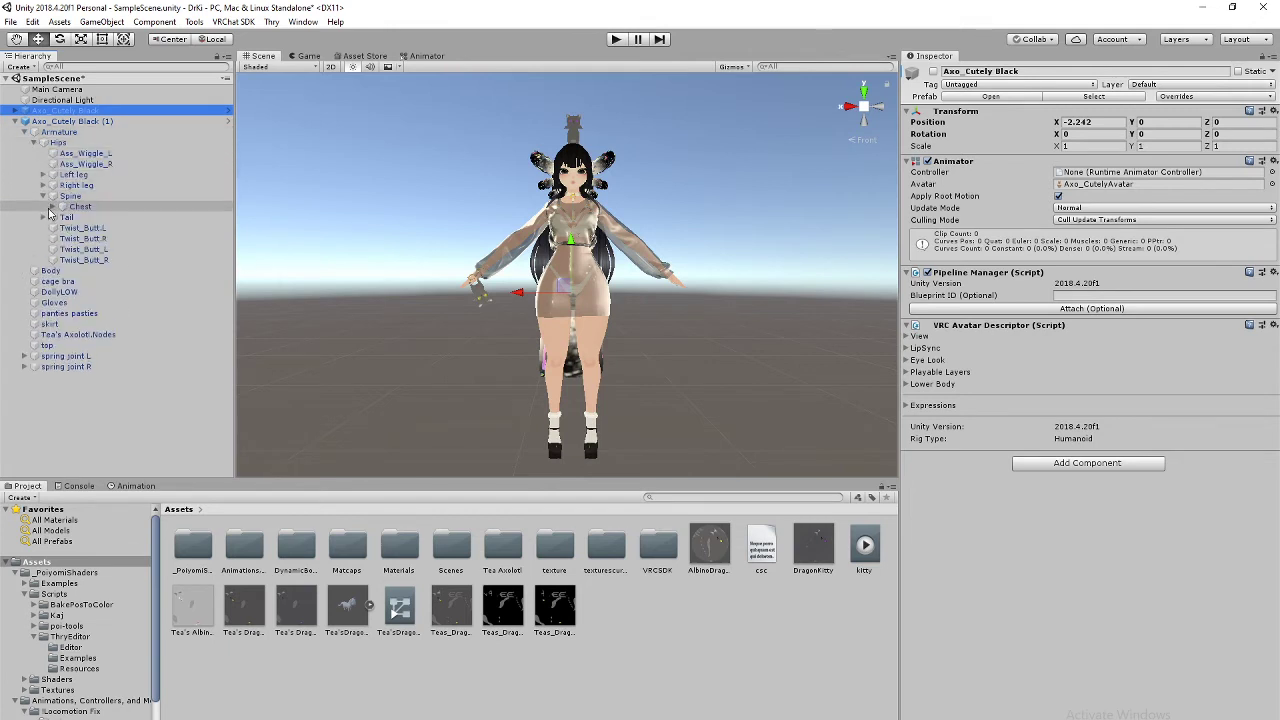
click(53, 207)
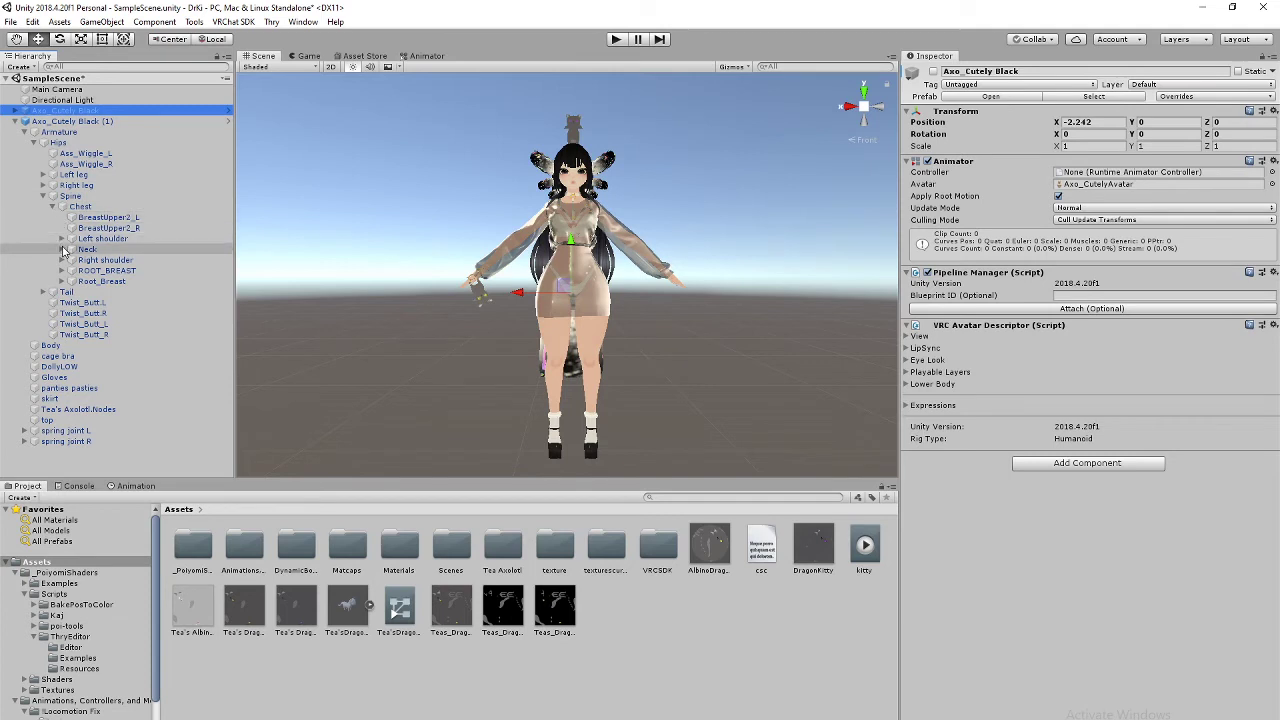
click(62, 249)
click(71, 260)
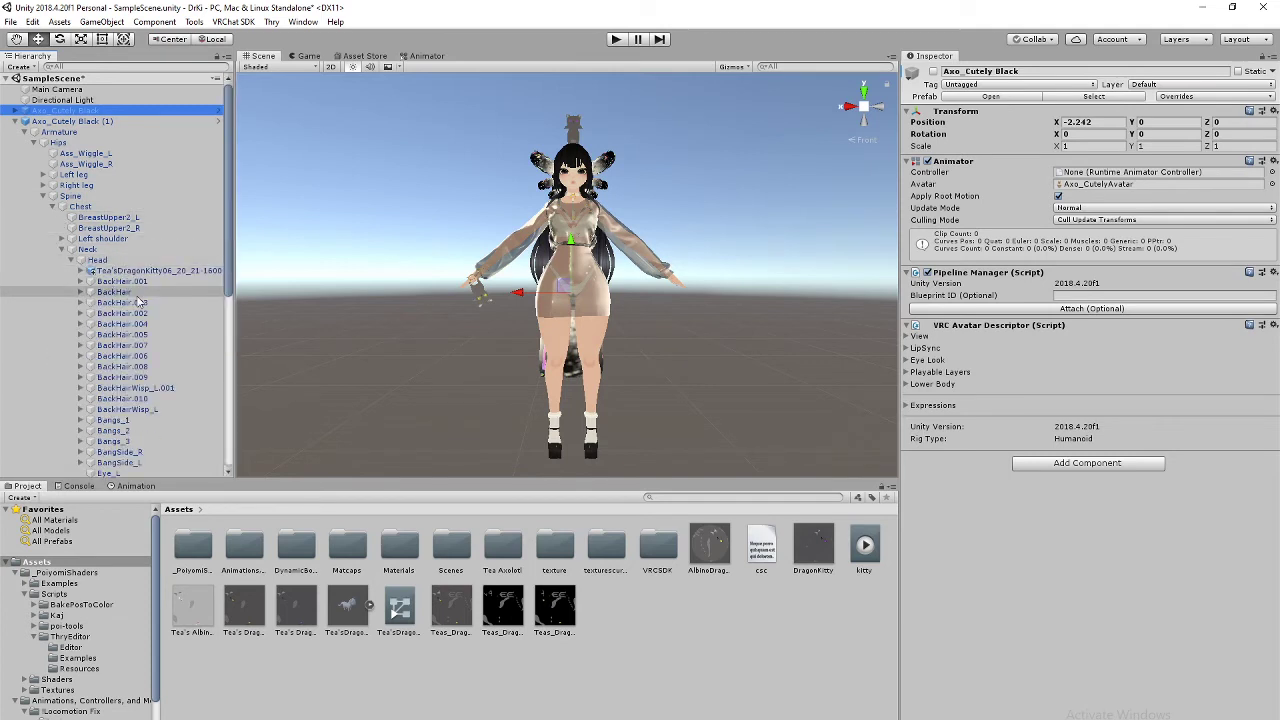
scroll(120, 280, down, 10)
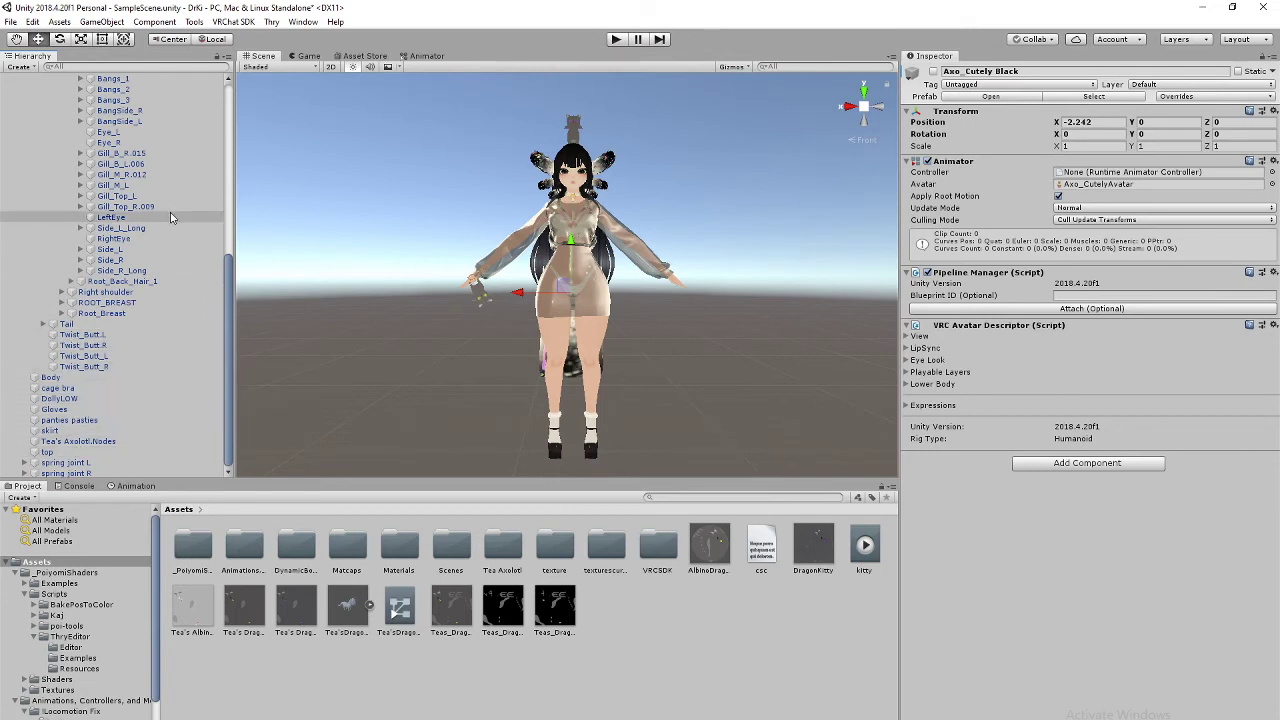
scroll(172, 263, up, 7)
scroll(172, 263, up, 3)
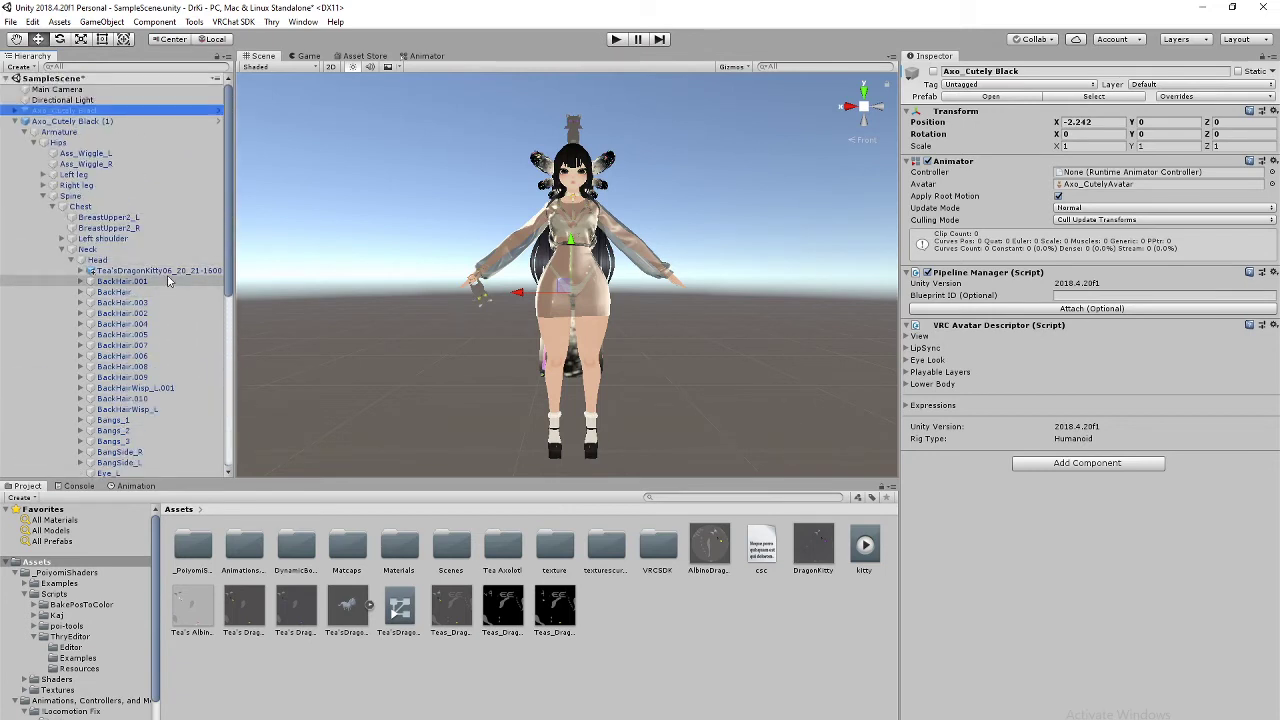
scroll(168, 281, down, 6)
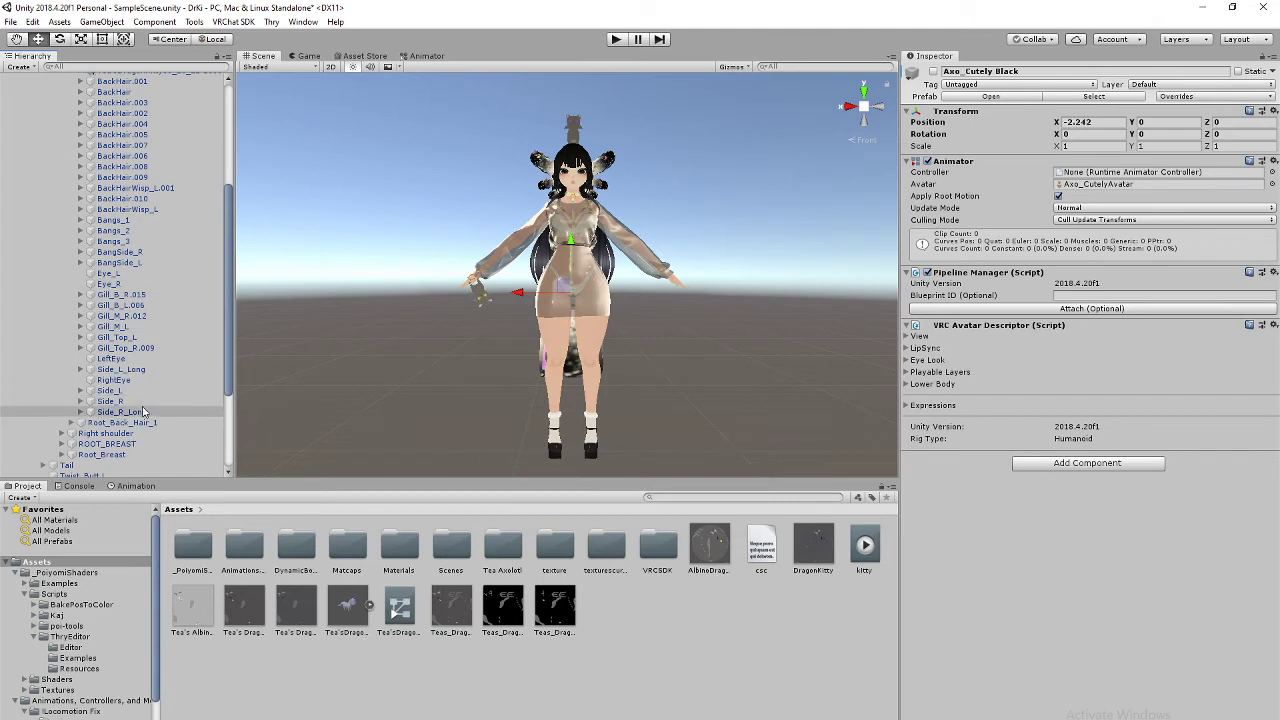
Step: Expand Right shoulder, arm, elbow and wrist, then select Tea'sDragonKitty06_20_21-1600 (1)
click(62, 433)
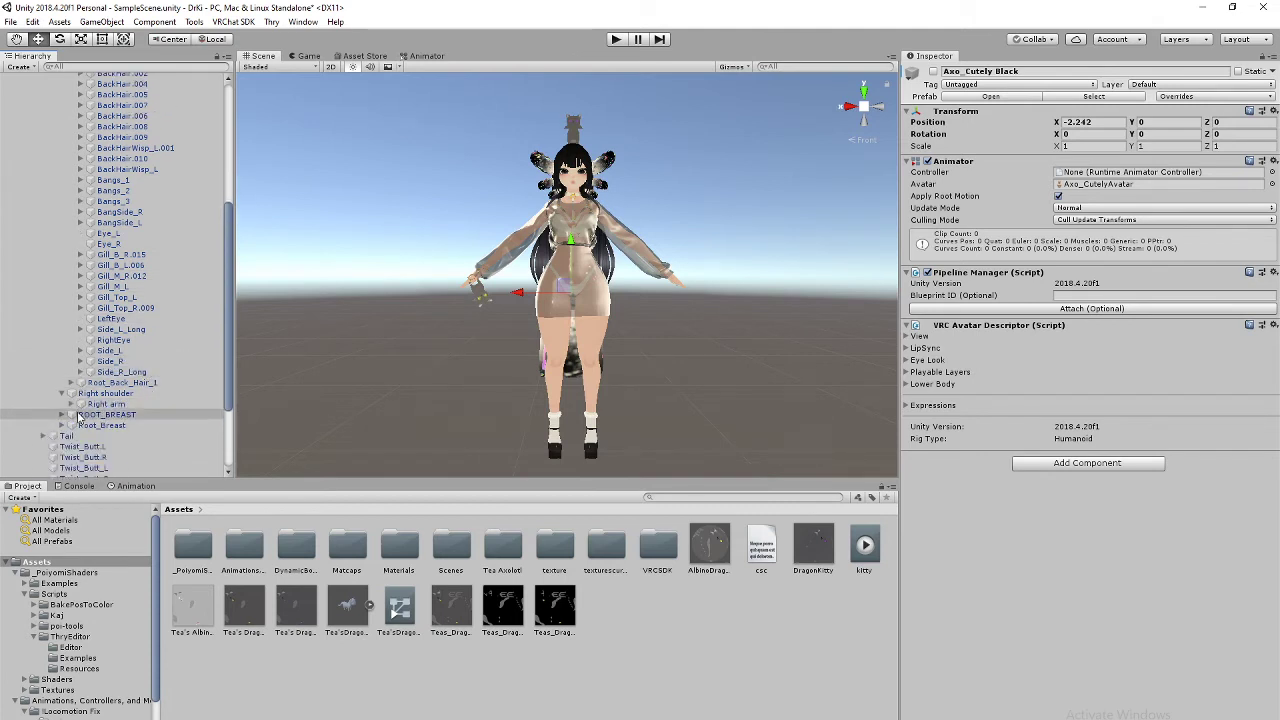
click(71, 403)
click(81, 414)
click(90, 425)
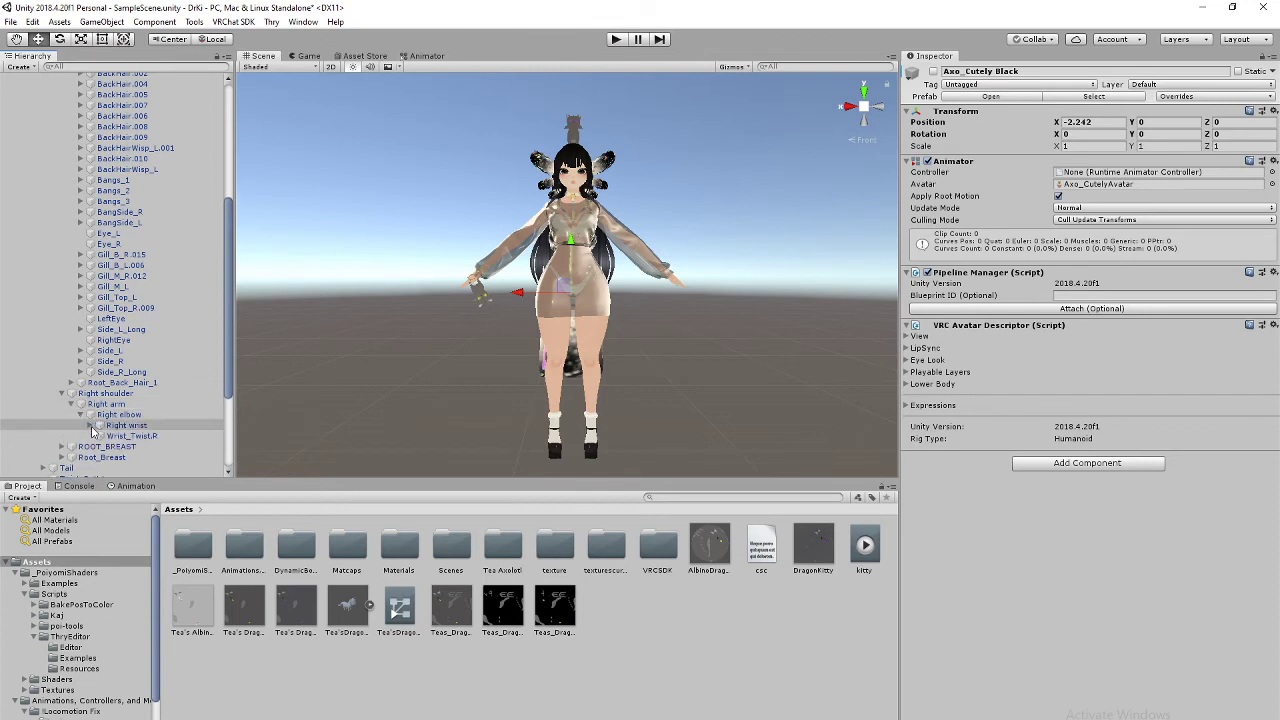
click(90, 425)
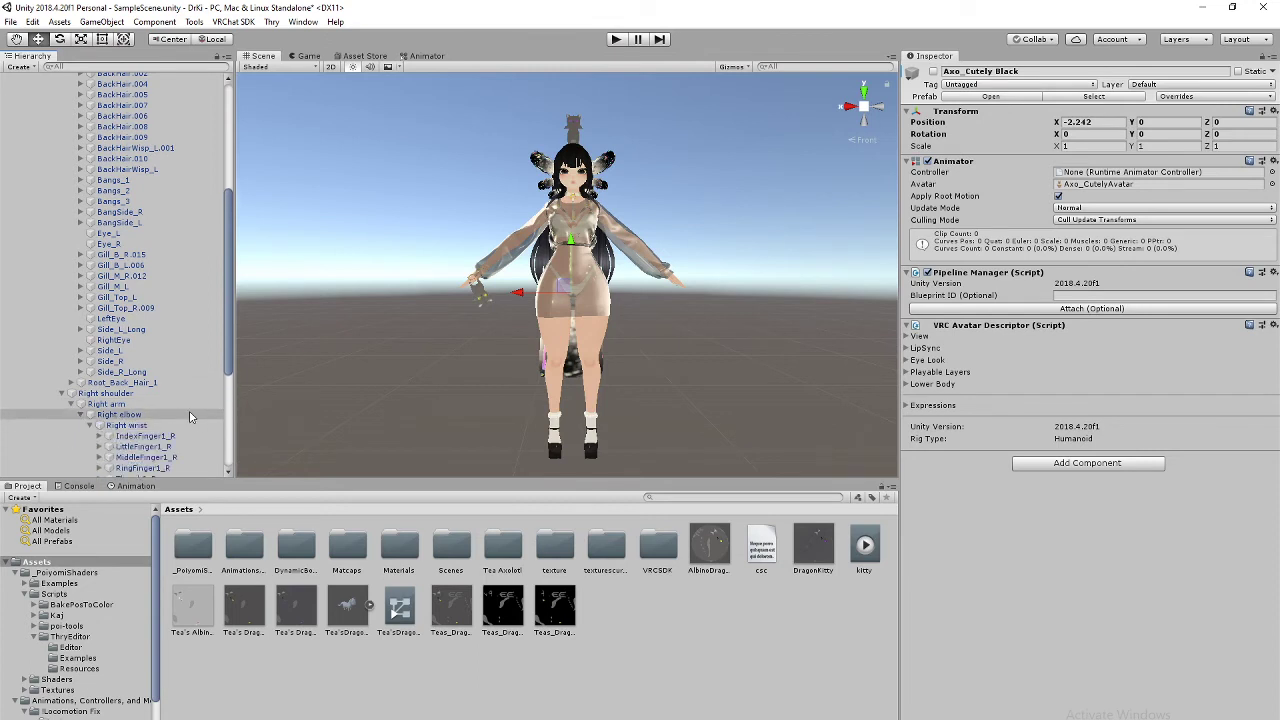
scroll(188, 415, down, 3)
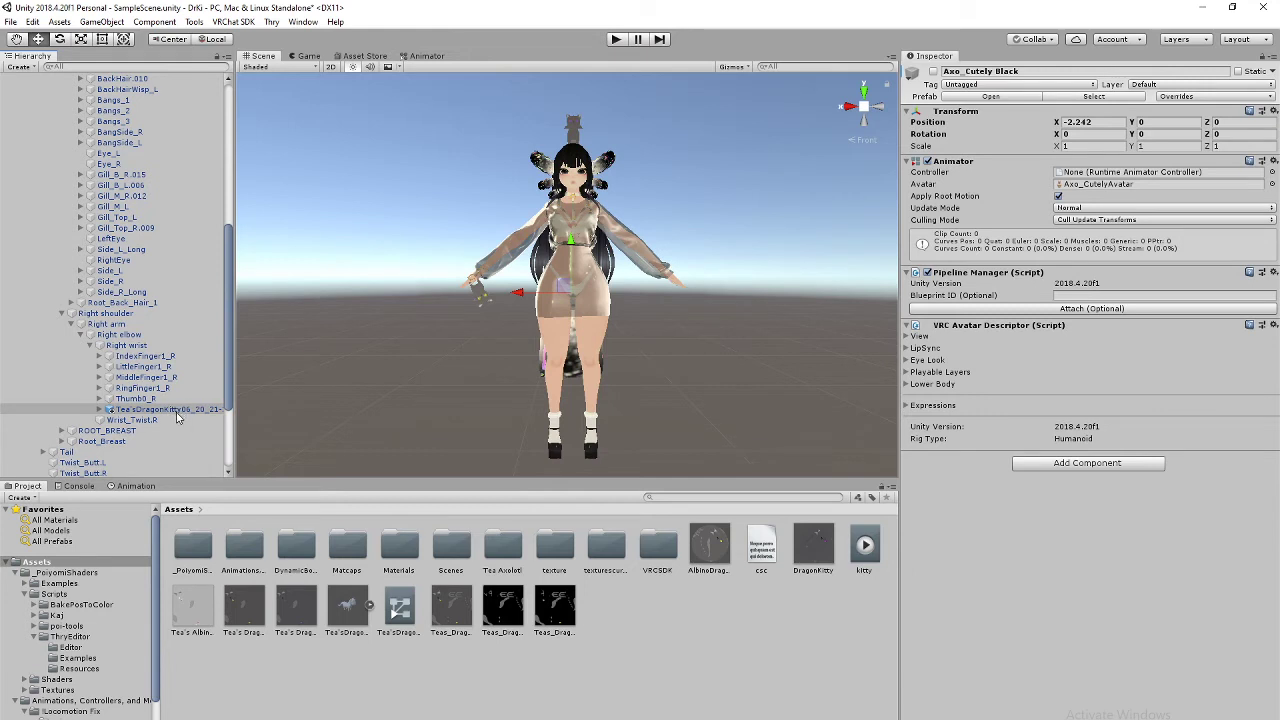
click(176, 412)
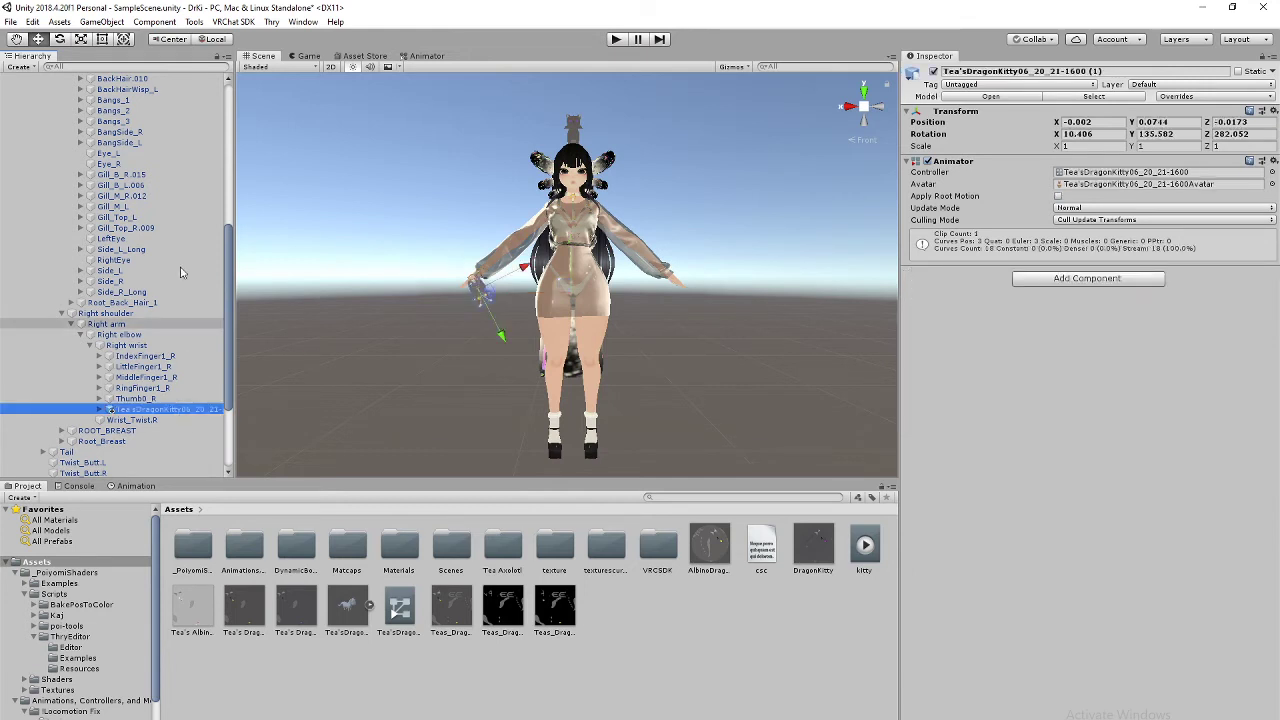
Step: Make the dragon kitty the first child of the avatar's Right wrist
click(102, 21)
click(130, 242)
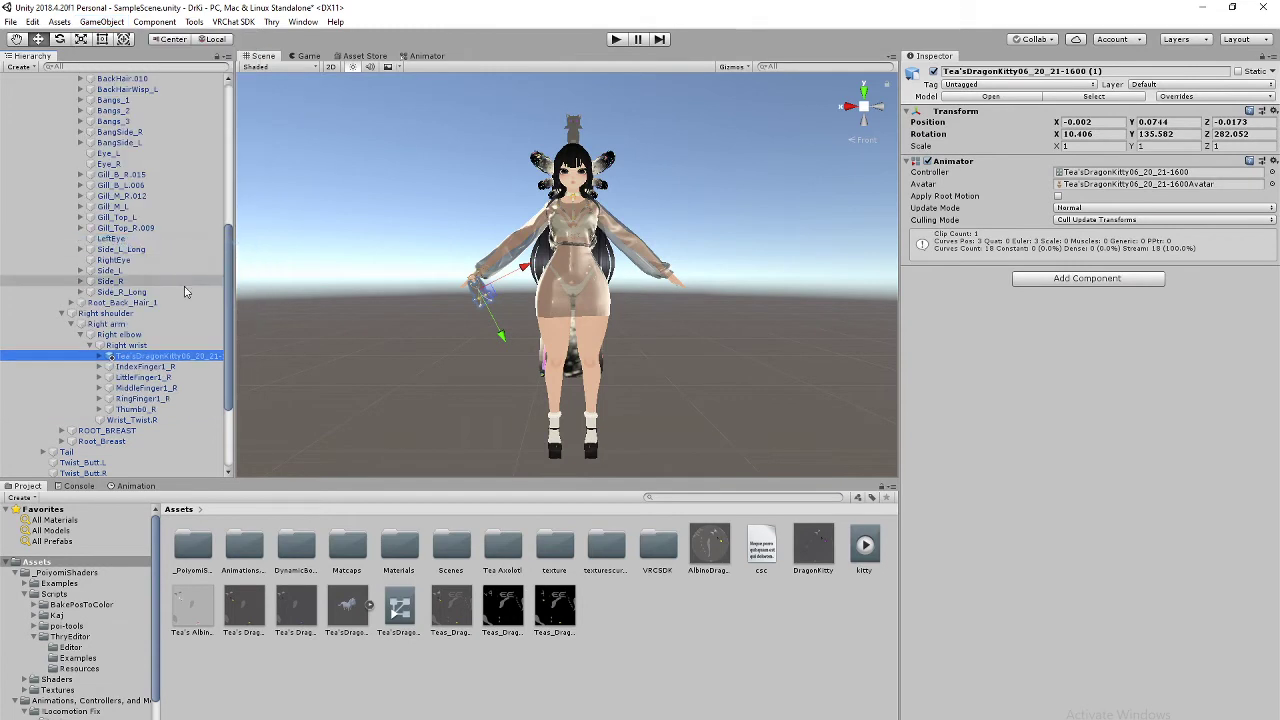
scroll(564, 248, up, 4)
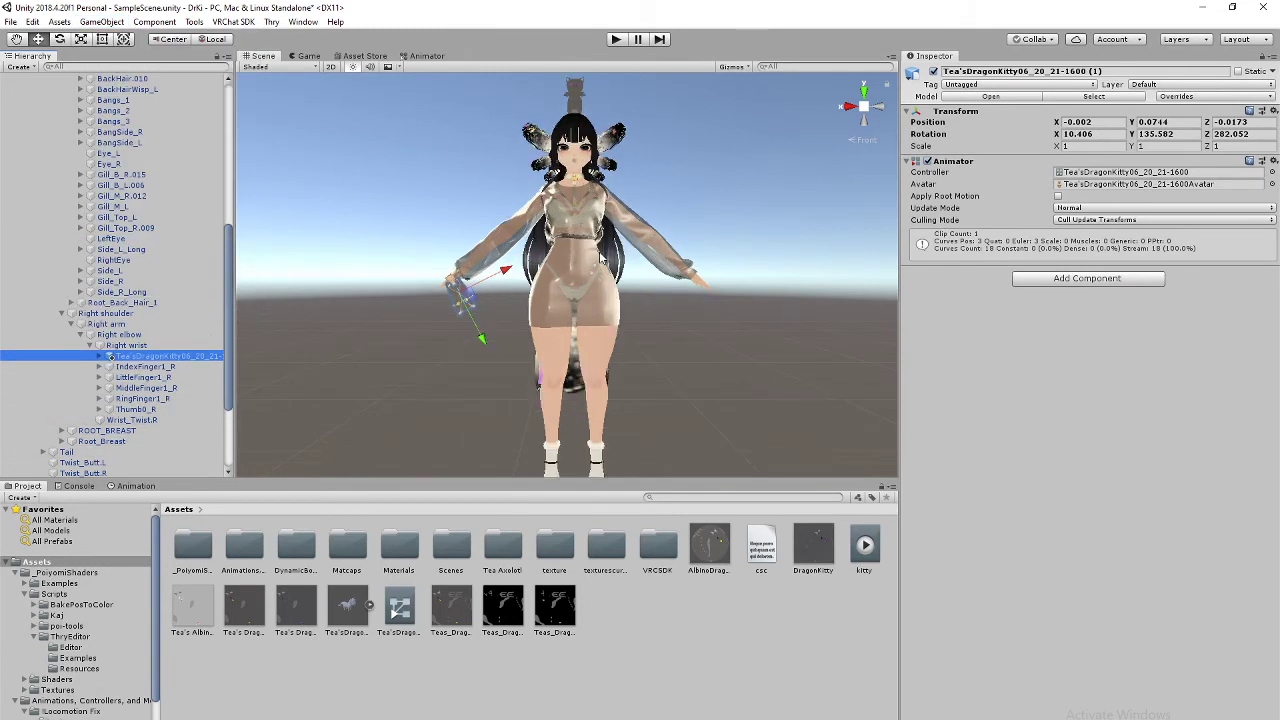
scroll(564, 248, down, 1)
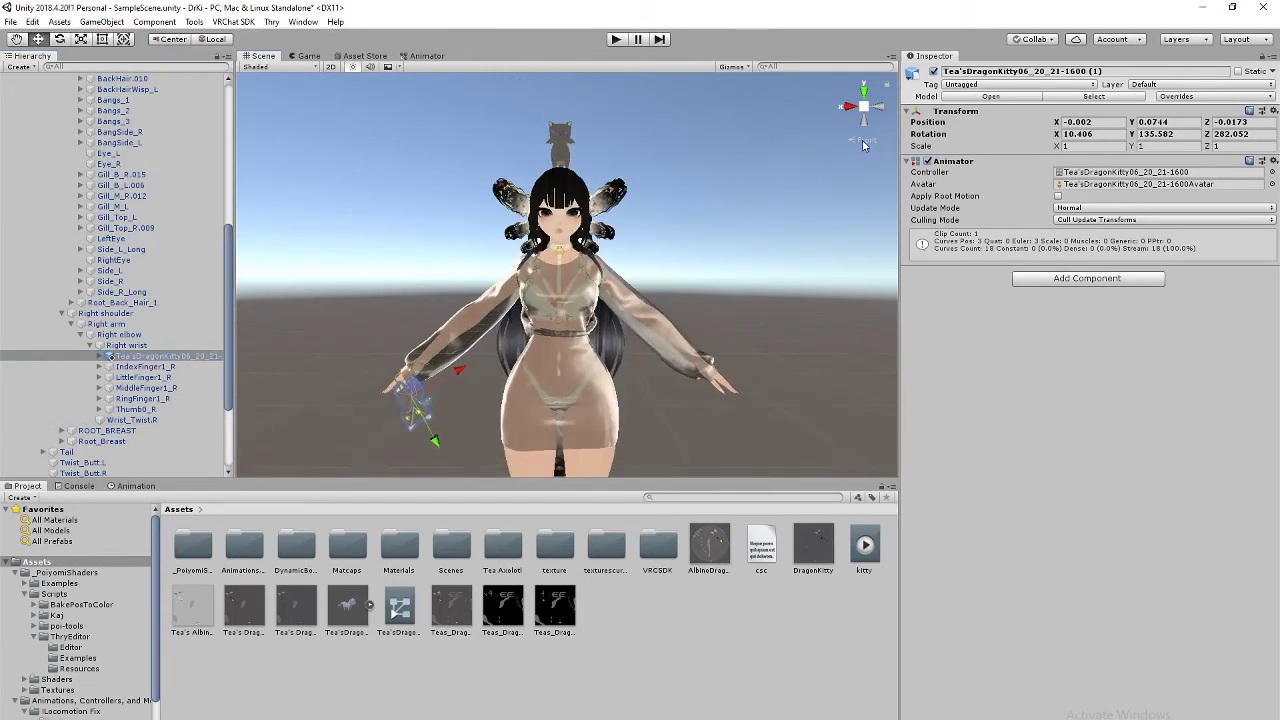
Step: Check the wrist kitty's placement from the right-side and front views of the avatar
click(851, 108)
middle_drag(801, 203, 611, 175)
click(883, 112)
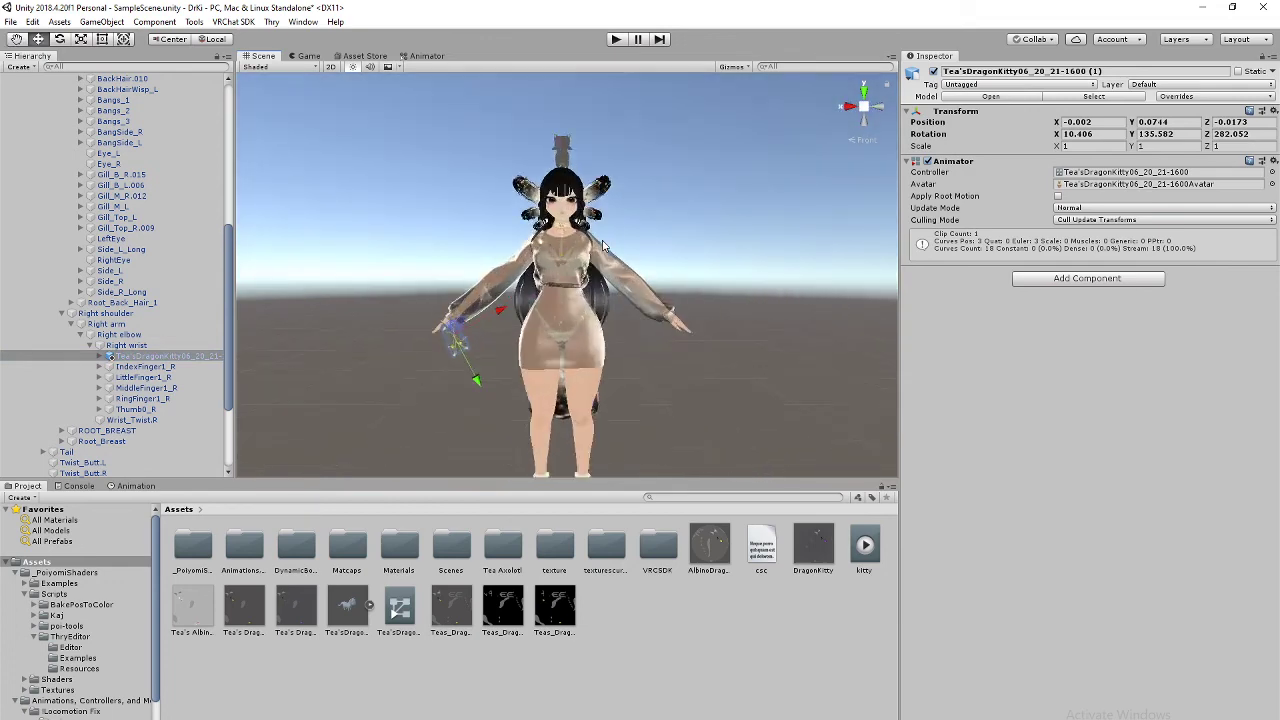
scroll(605, 222, up, 5)
scroll(606, 222, down, 5)
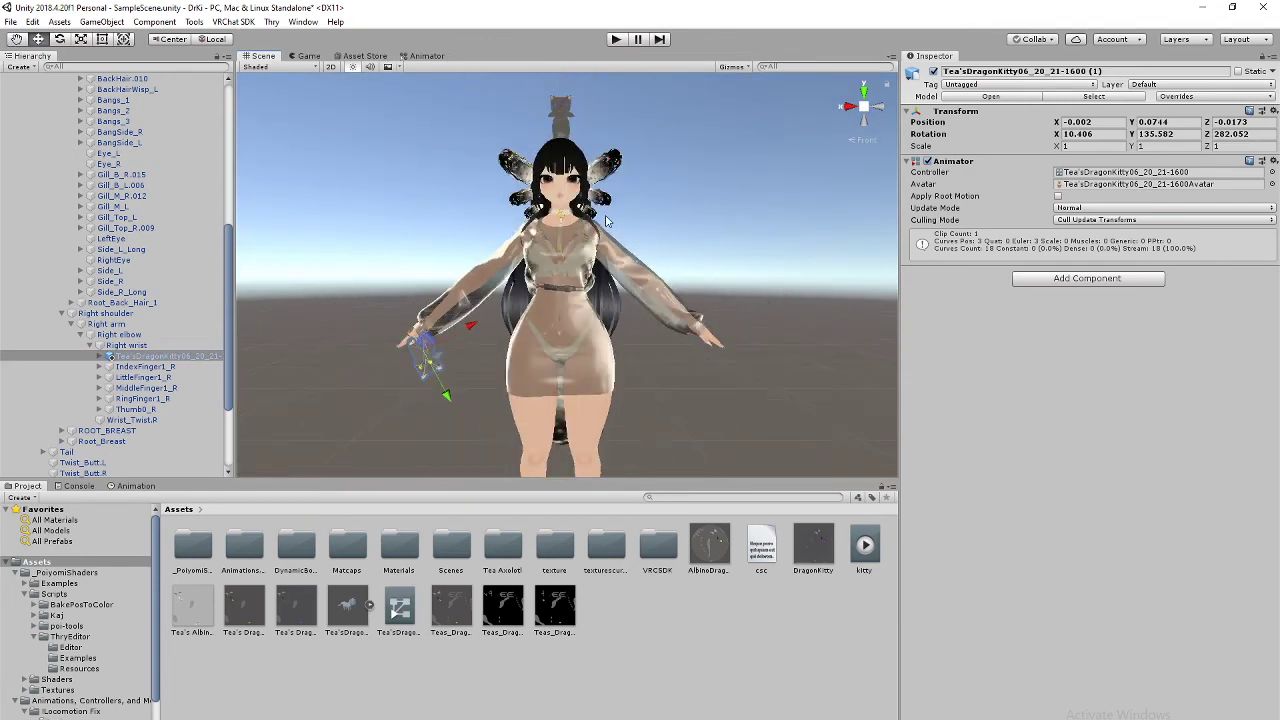
middle_drag(607, 223, 602, 249)
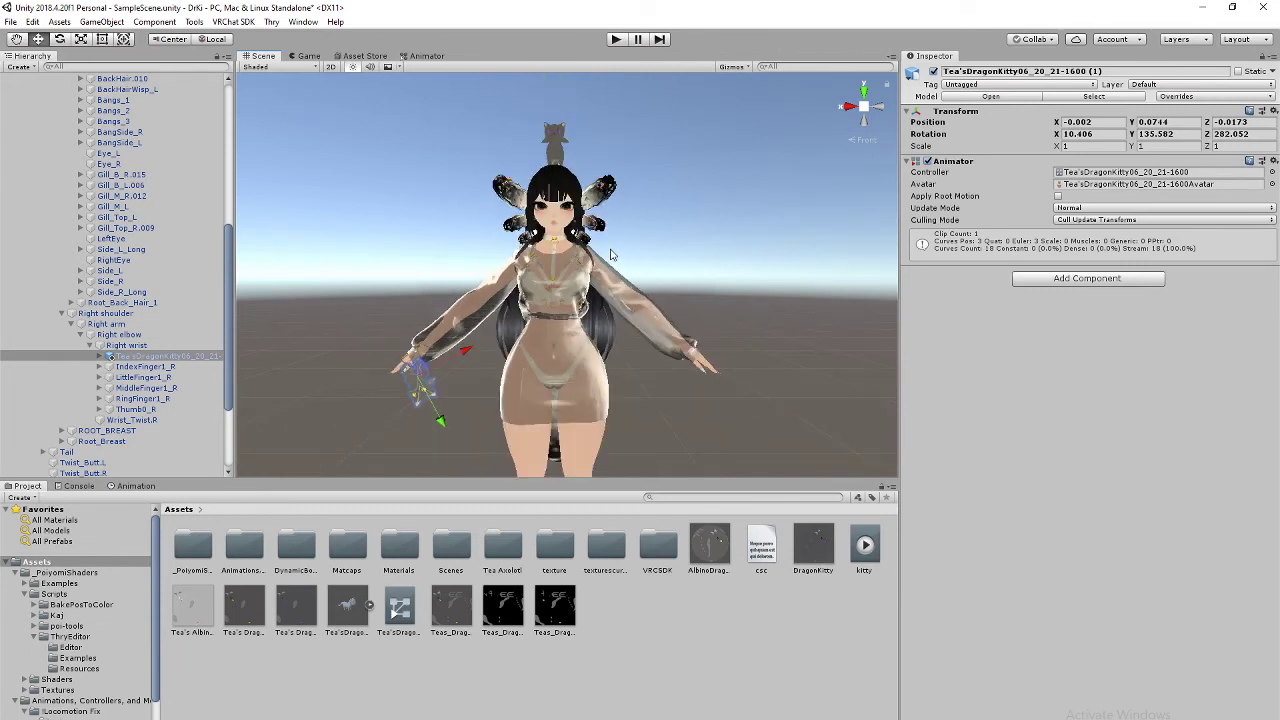
scroll(612, 255, up, 2)
mouse_move(610, 250)
middle_down()
mouse_move(613, 283)
mouse_move(629, 247)
middle_up()
scroll(605, 280, down, 6)
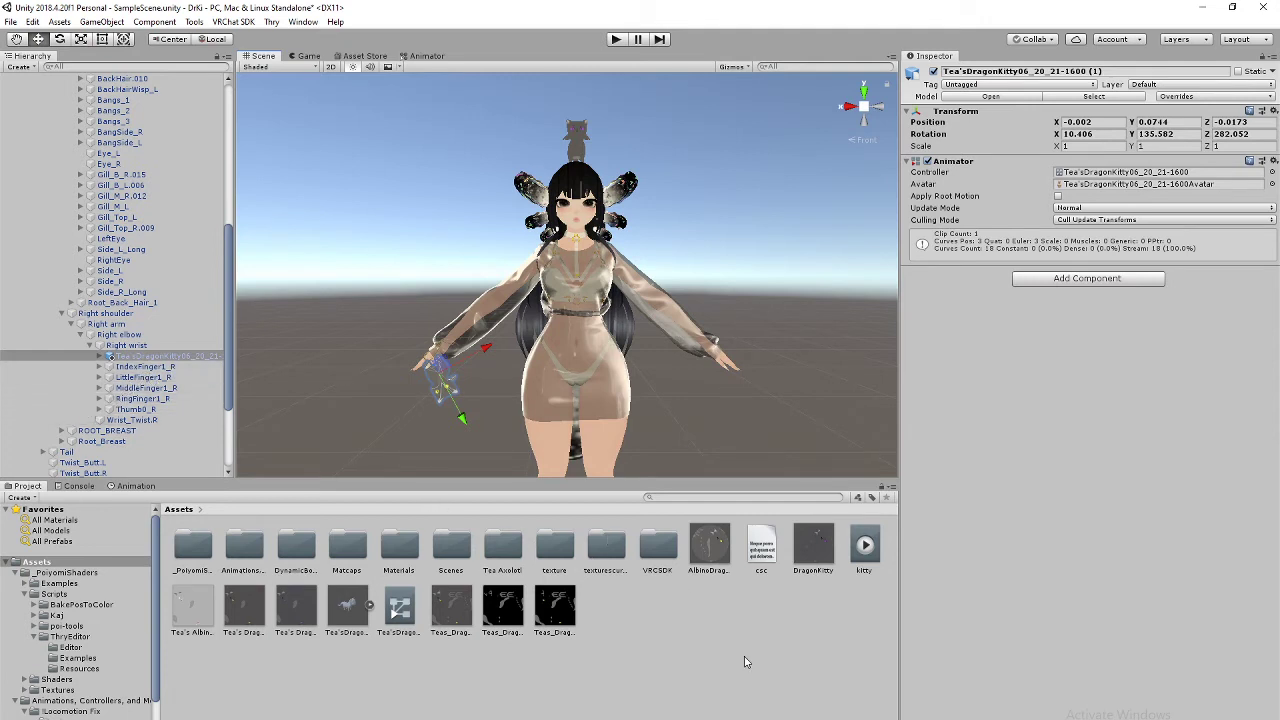
Step: Review the avatar from the right-side and front views in the Scene
right_click(713, 665)
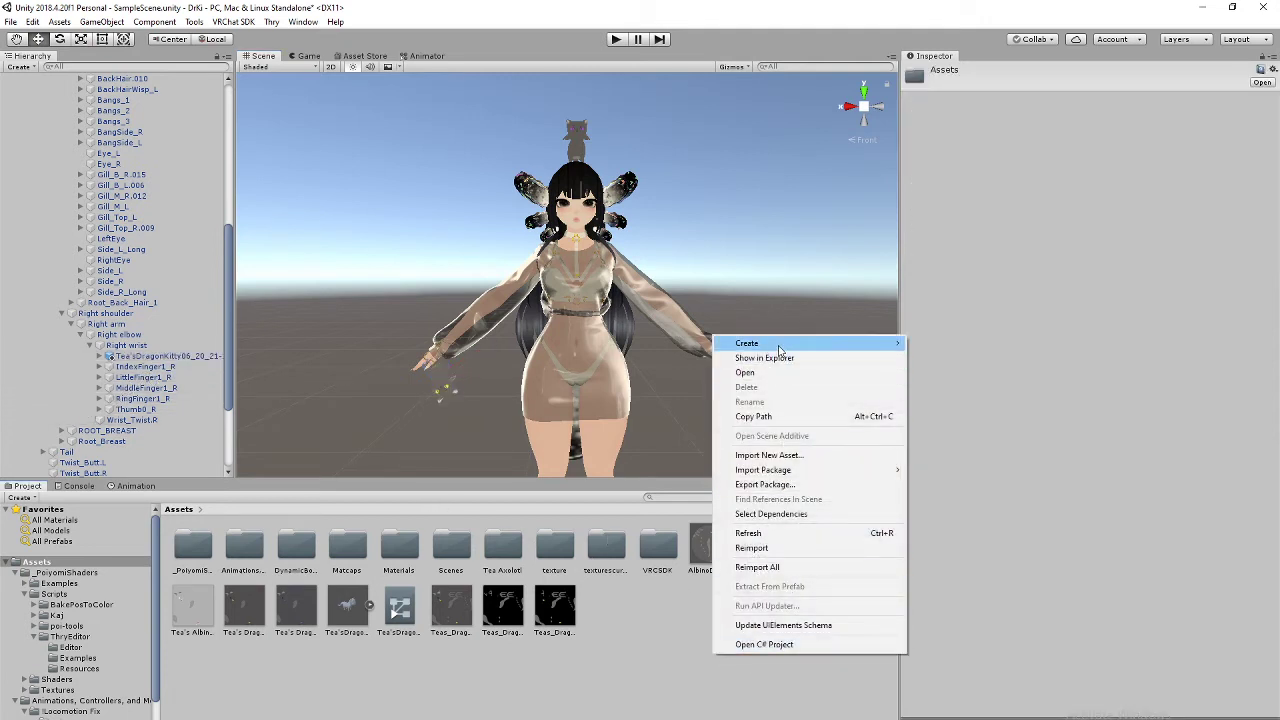
mouse_move(779, 348)
click(639, 686)
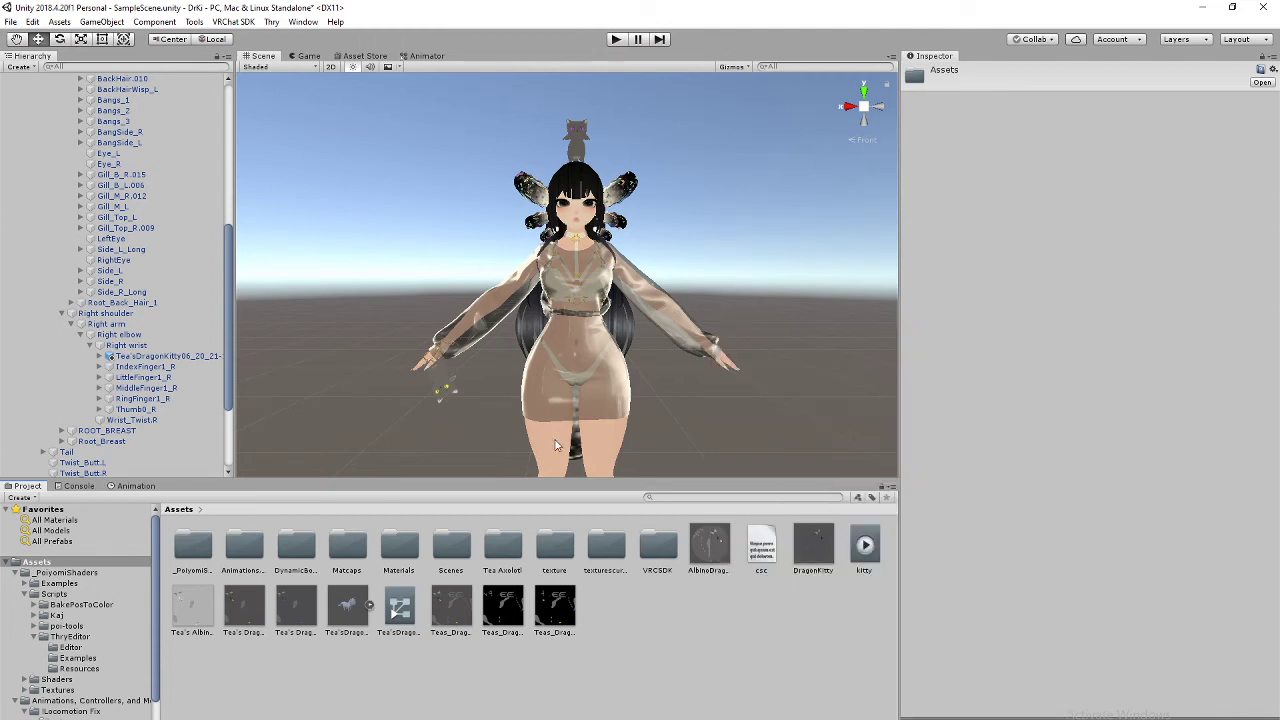
mouse_move(543, 373)
middle_down()
mouse_move(517, 315)
mouse_move(521, 261)
mouse_move(530, 388)
middle_up()
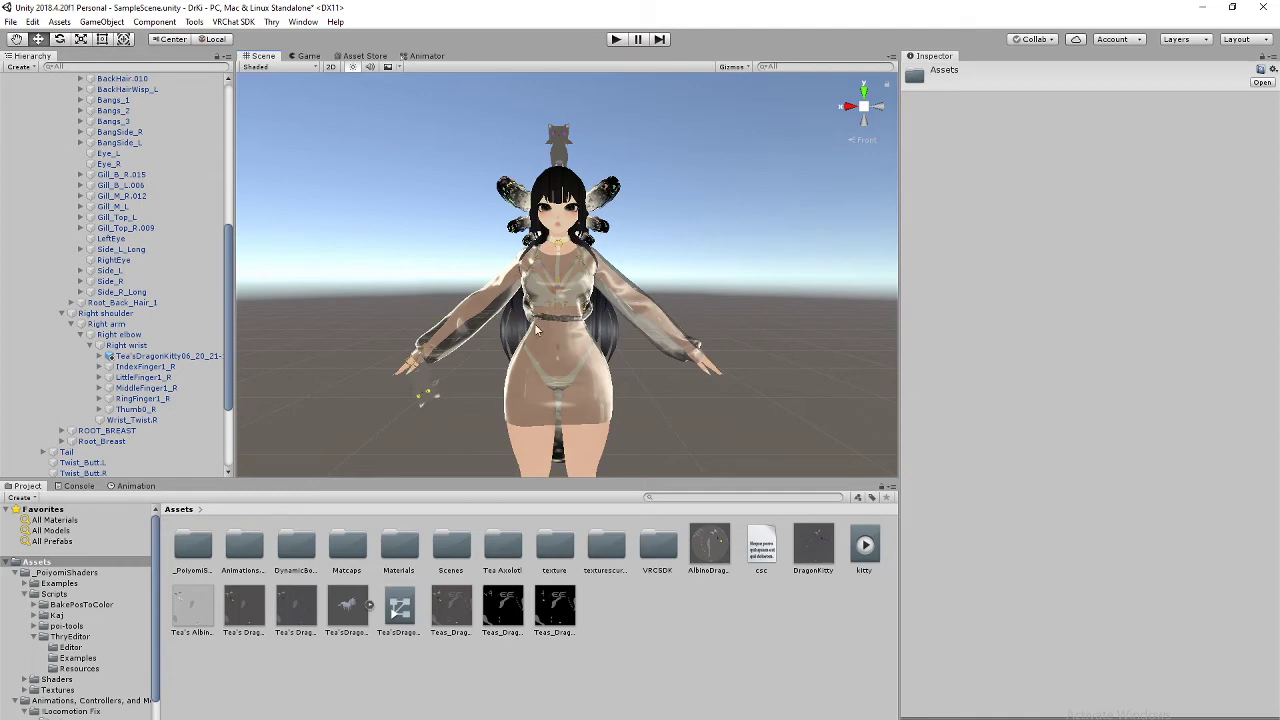
scroll(535, 329, up, 5)
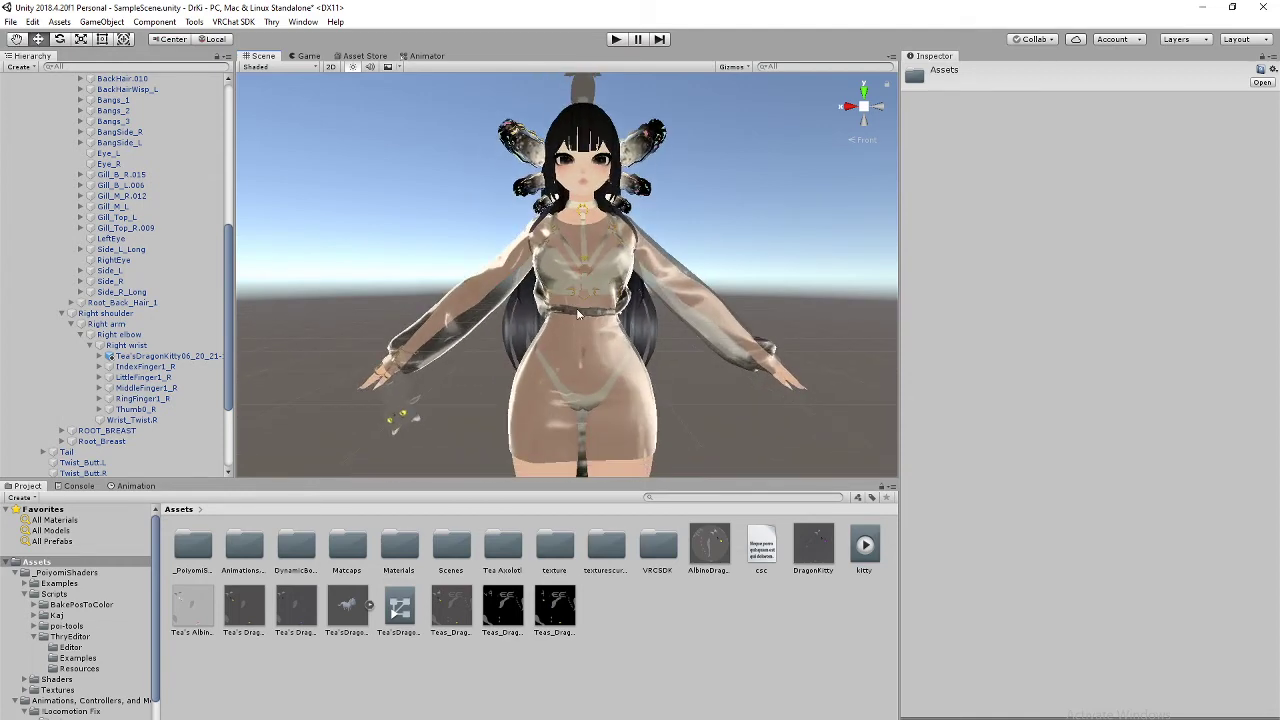
scroll(577, 313, down, 2)
click(851, 110)
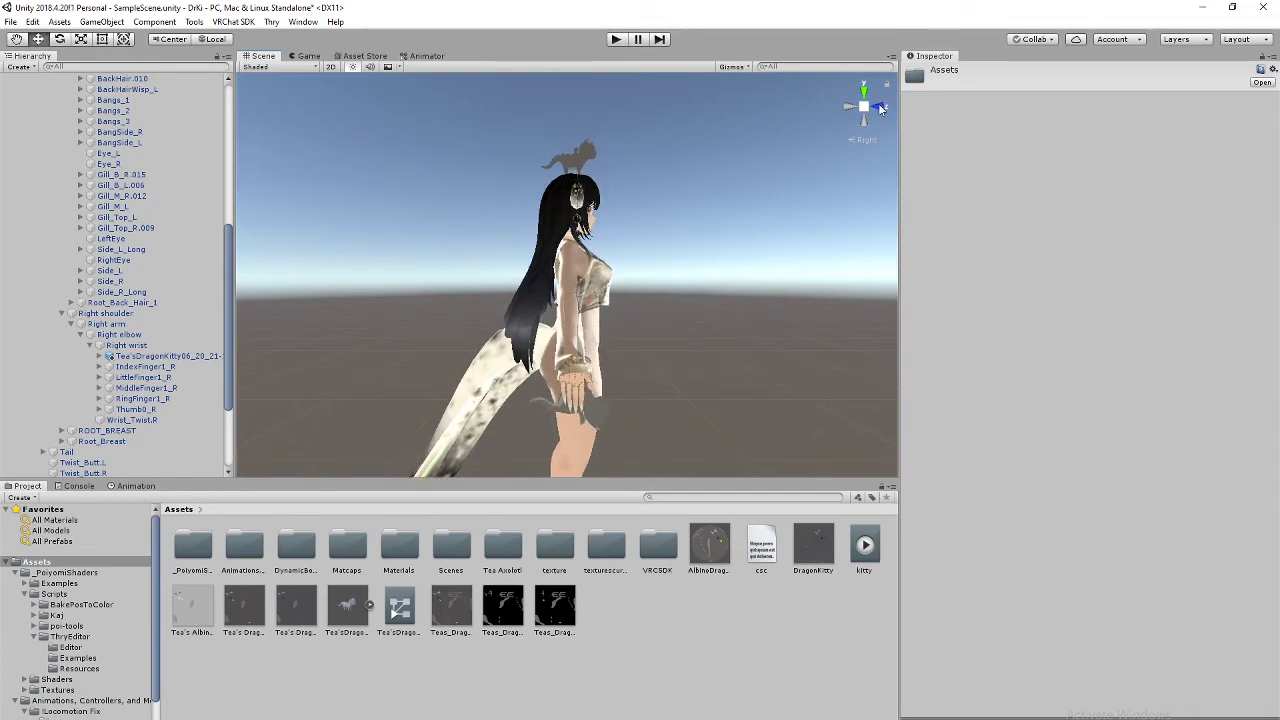
click(881, 109)
scroll(648, 313, up, 3)
Step: Create a new animation clip in Assets named 'kitty both'
right_click(641, 640)
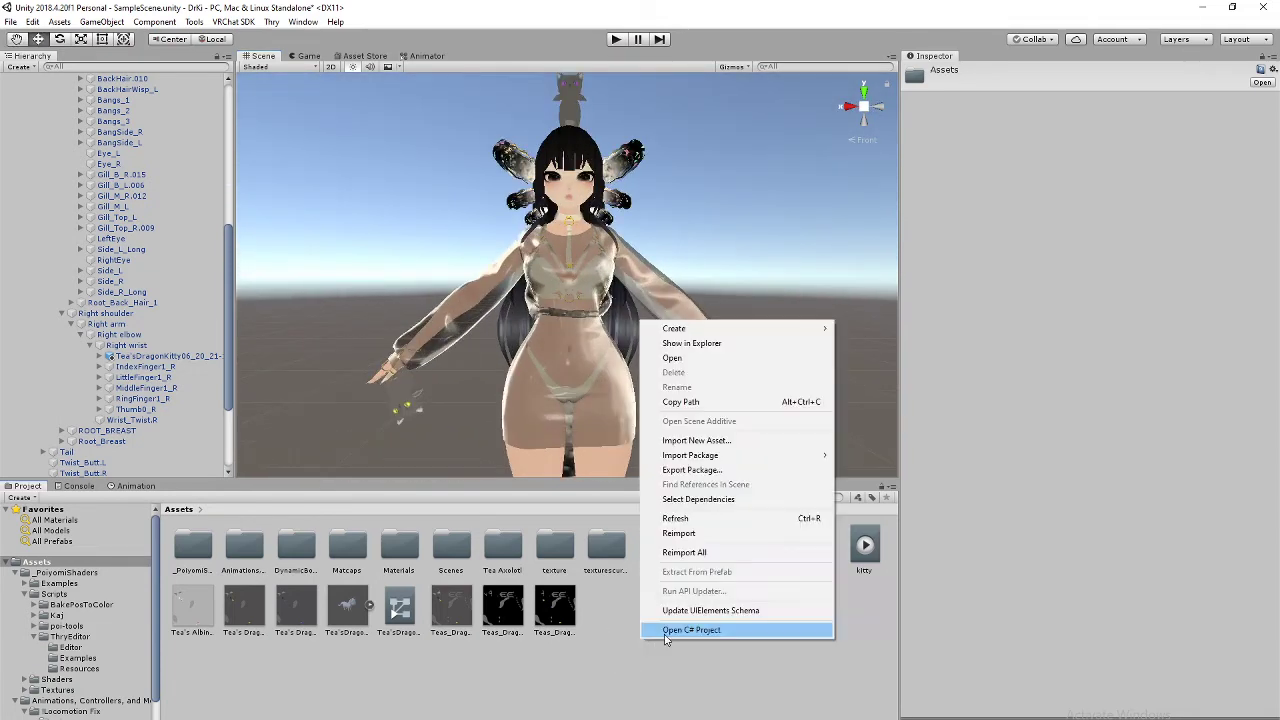
mouse_move(729, 330)
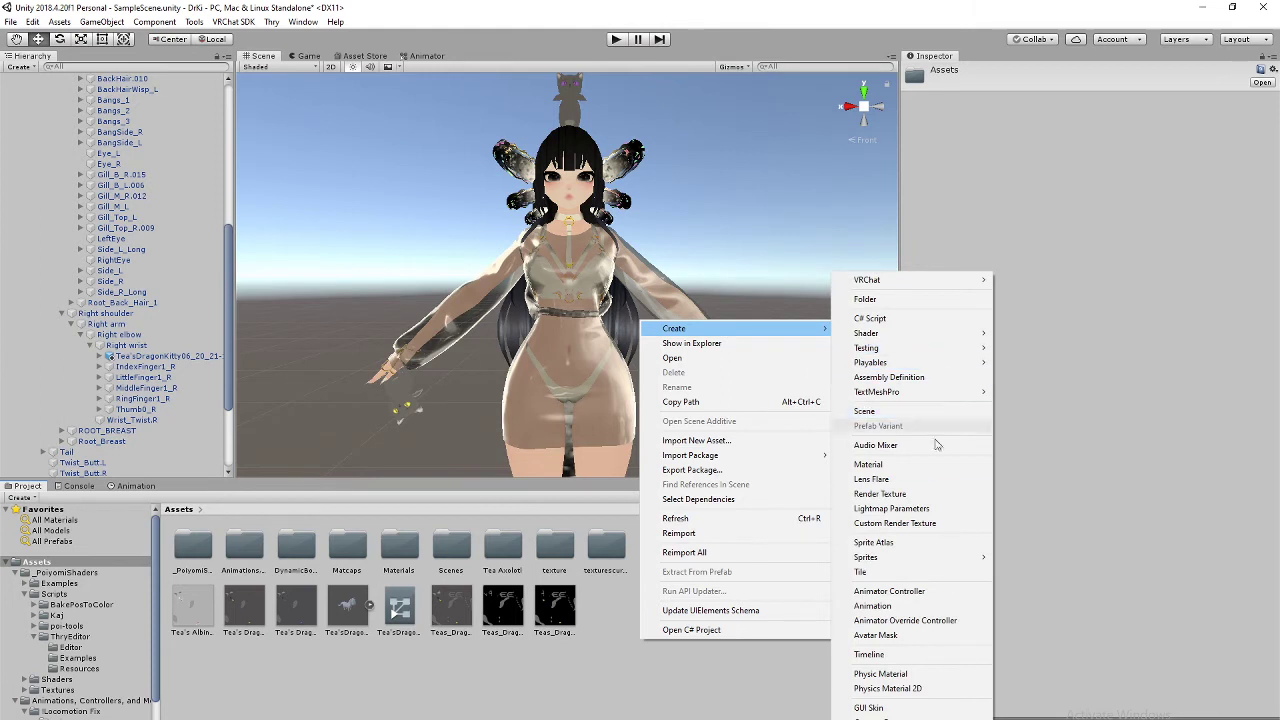
click(880, 607)
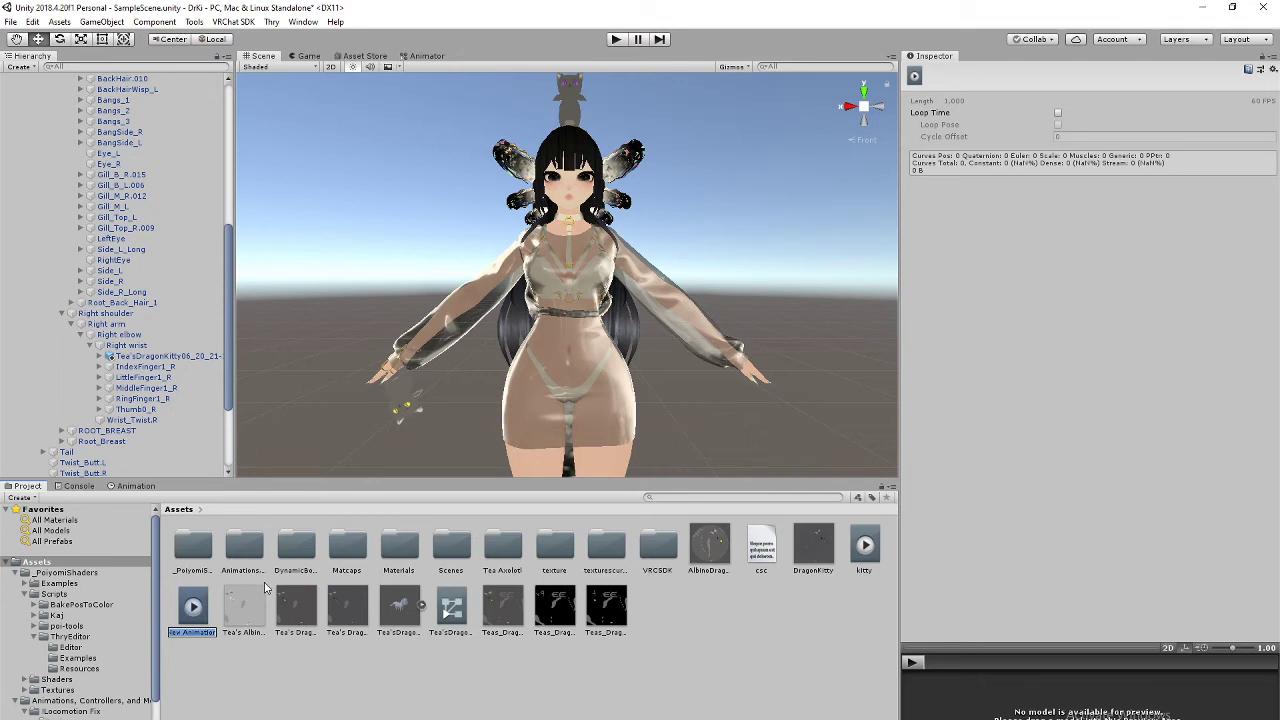
text(kitty both)
key(Return)
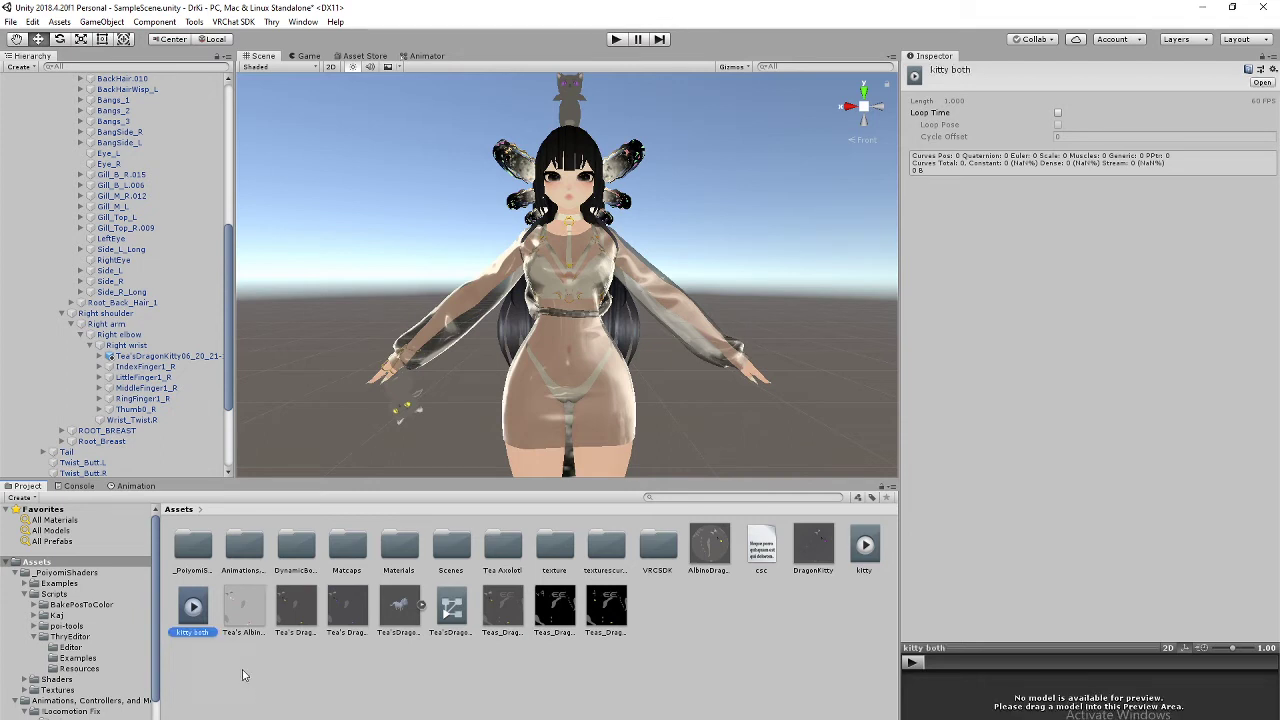
Step: Duplicate kitty both and rename the copy 'kitty hand'
right_click(188, 605)
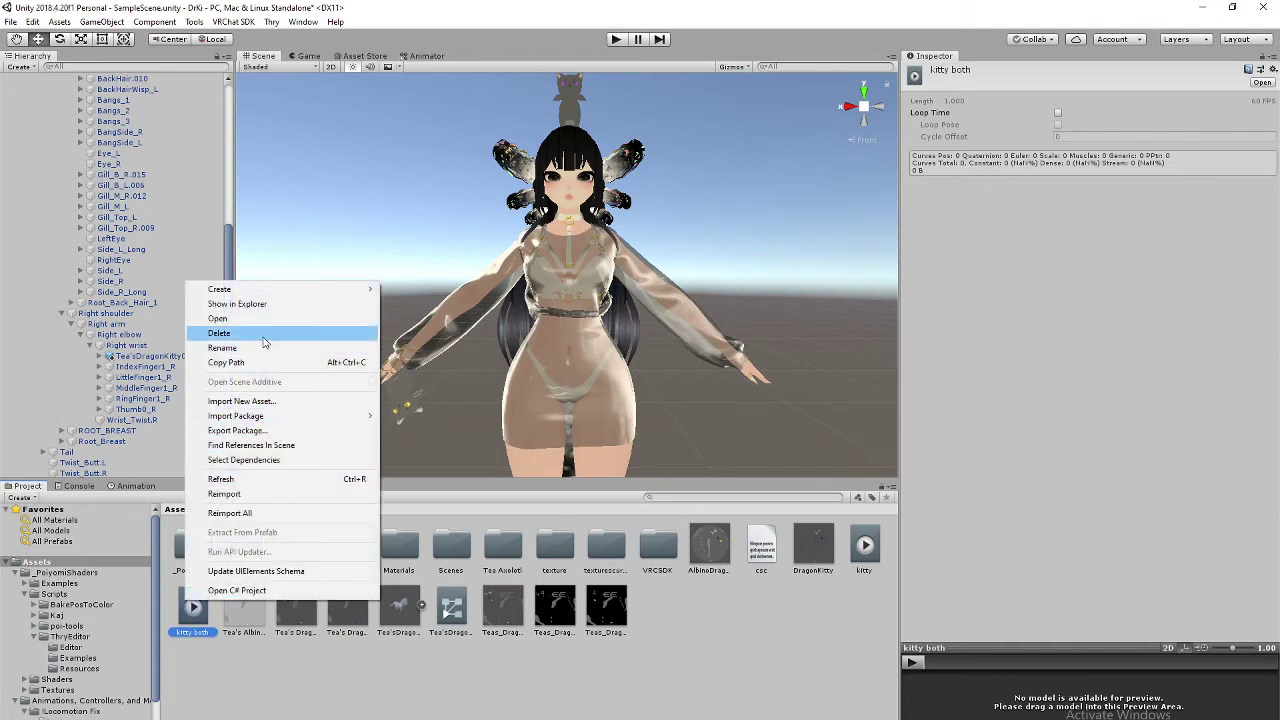
click(280, 702)
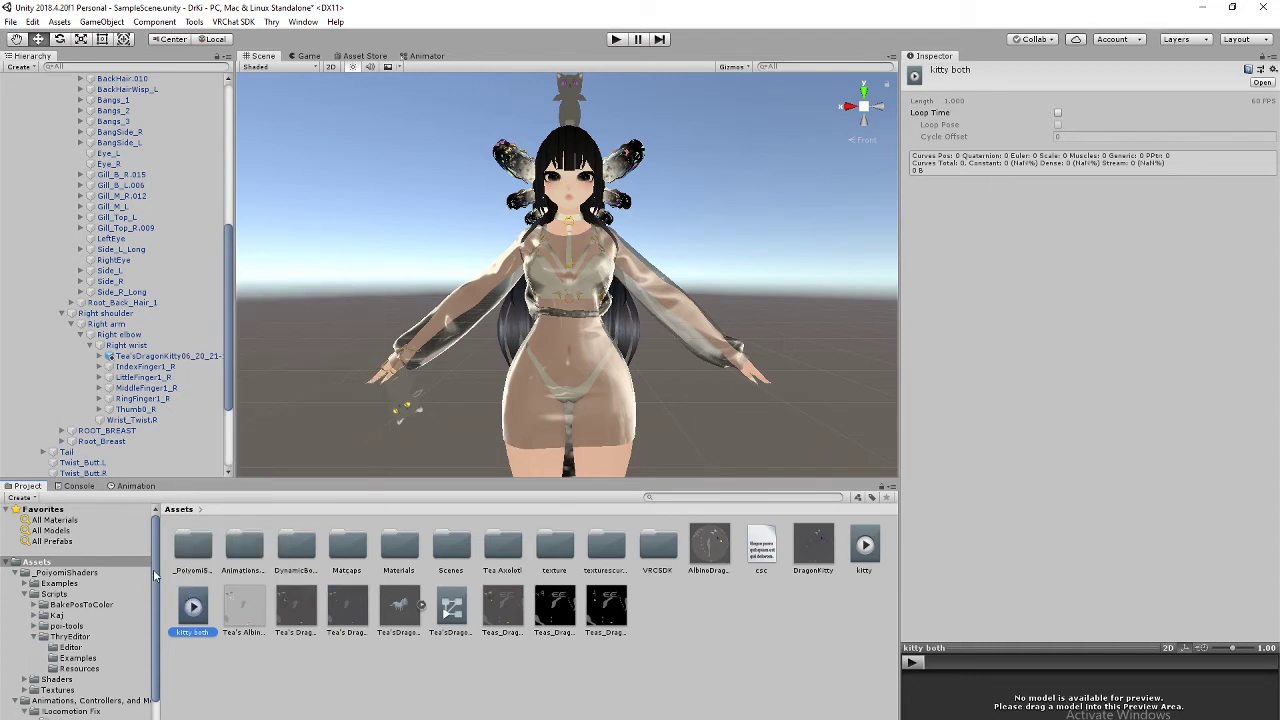
key(ctrl+d)
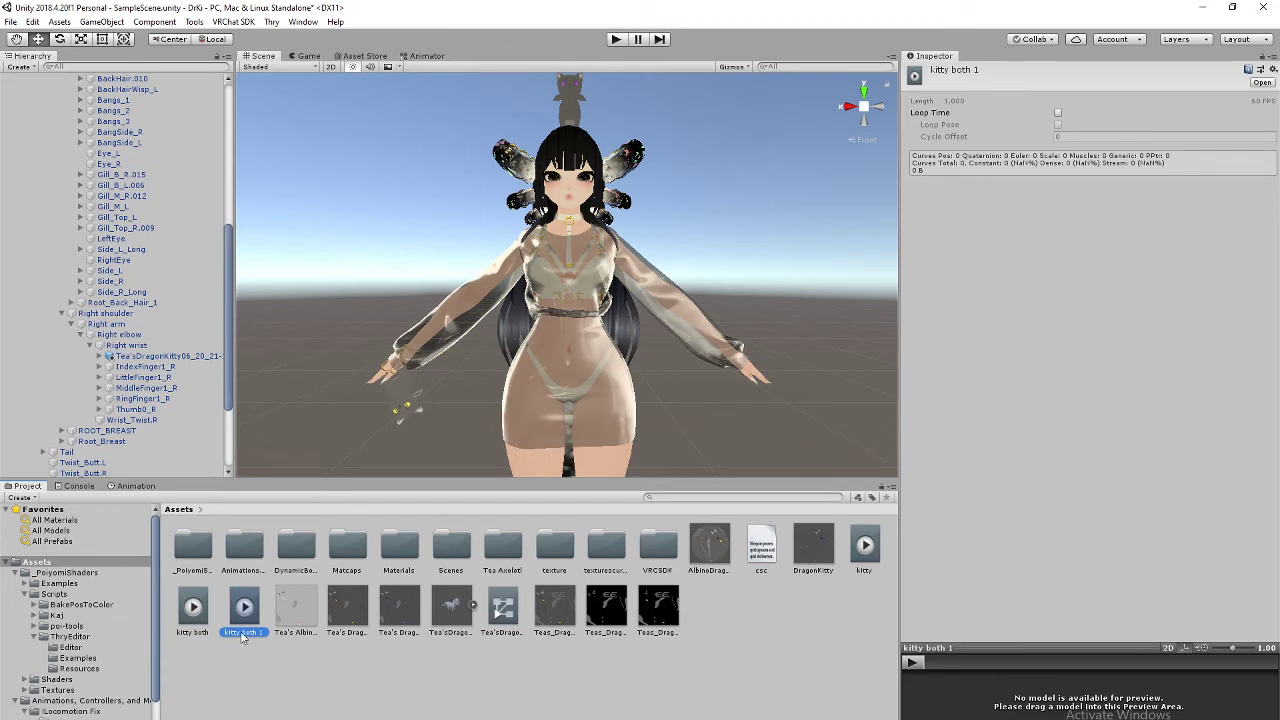
click(243, 633)
drag(264, 634, 244, 631)
text(hai)
text(nd)
key(Return)
Step: Duplicate kitty hand and rename the copy 'kitty head'
key(ctrl+d)
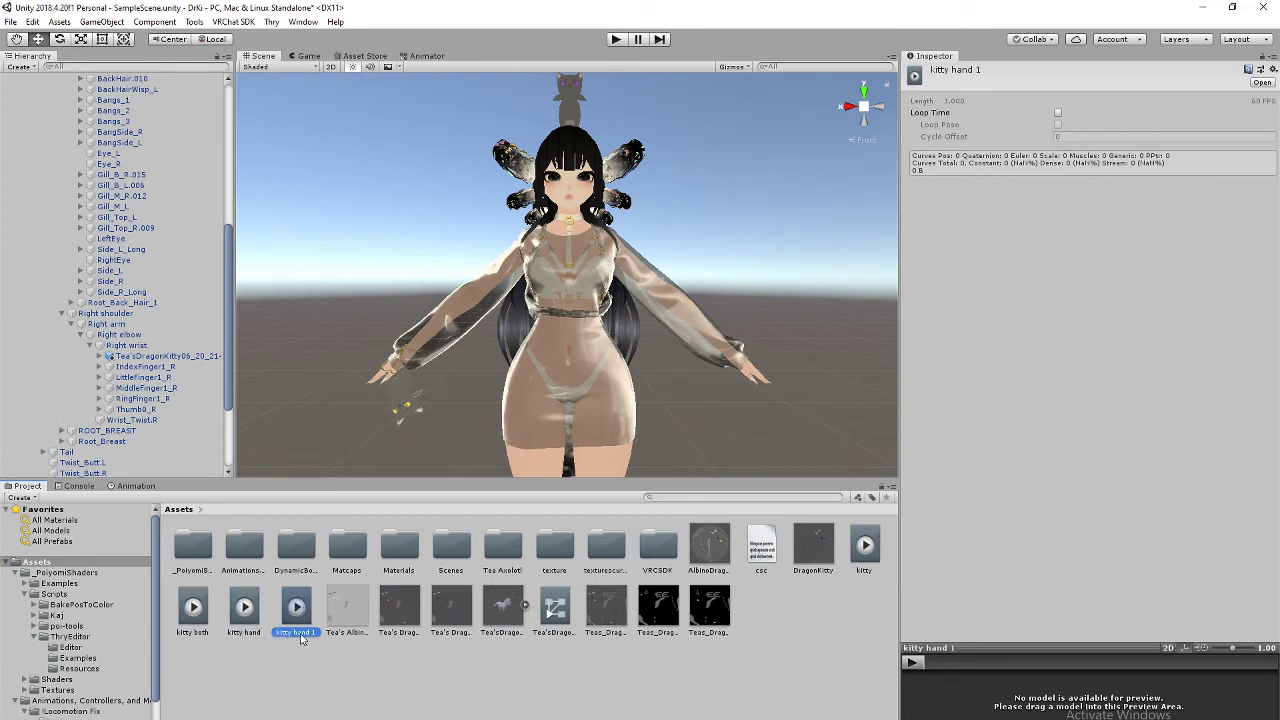
click(302, 636)
drag(318, 636, 296, 640)
text(head)
key(Return)
Step: Duplicate kitty head and rename the copy 'kitty off'
key(ctrl+d)
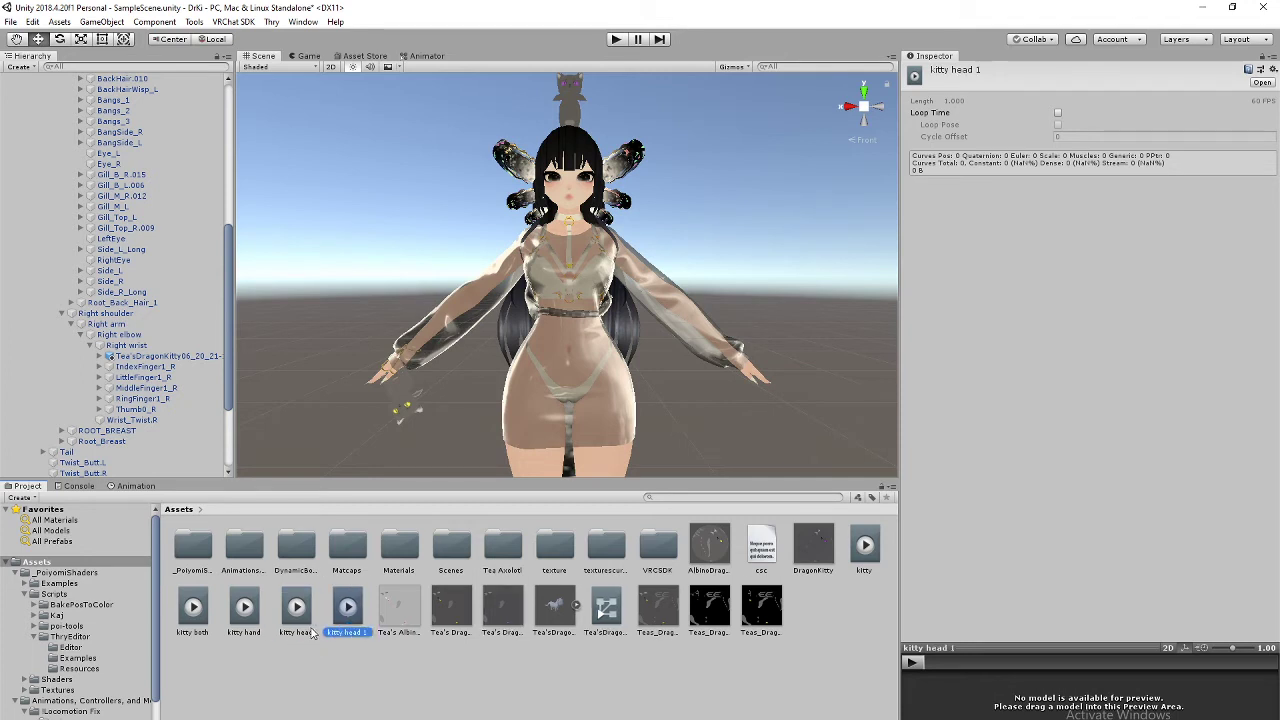
key(F2)
key(BackSpace)
text(kitty off)
key(Return)
middle_drag(700, 295, 692, 301)
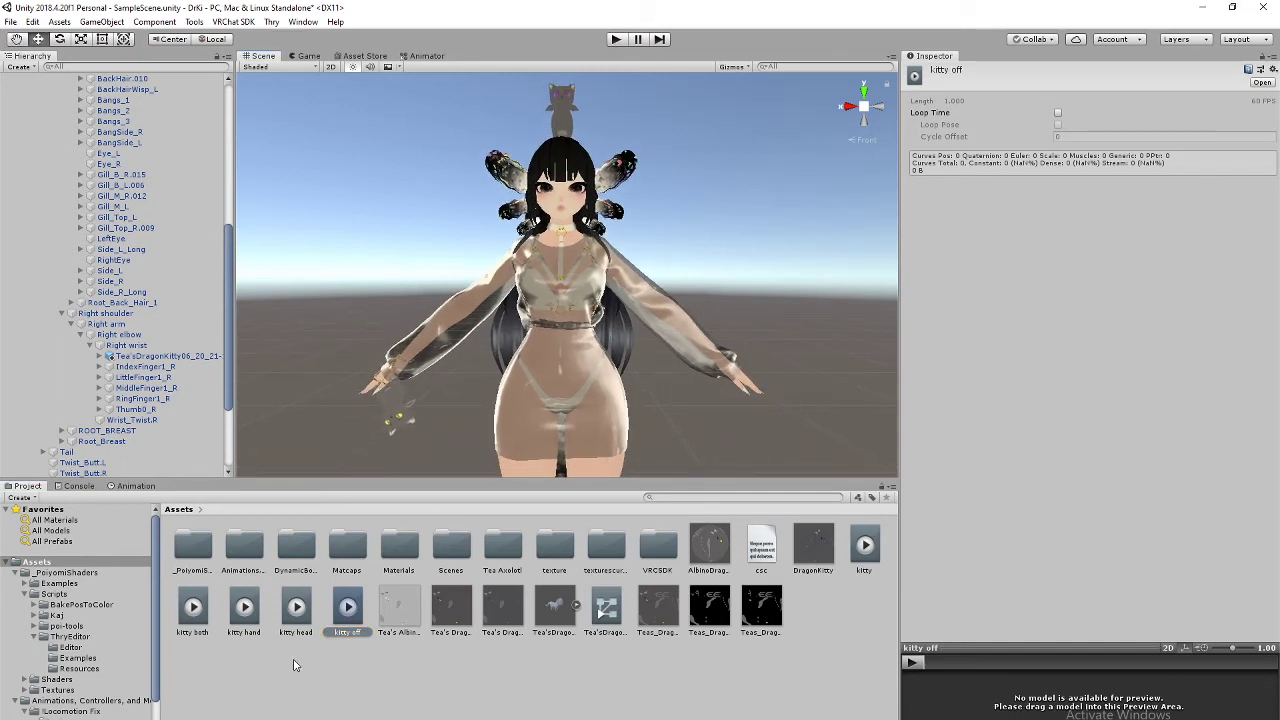
scroll(110, 598, down, 2)
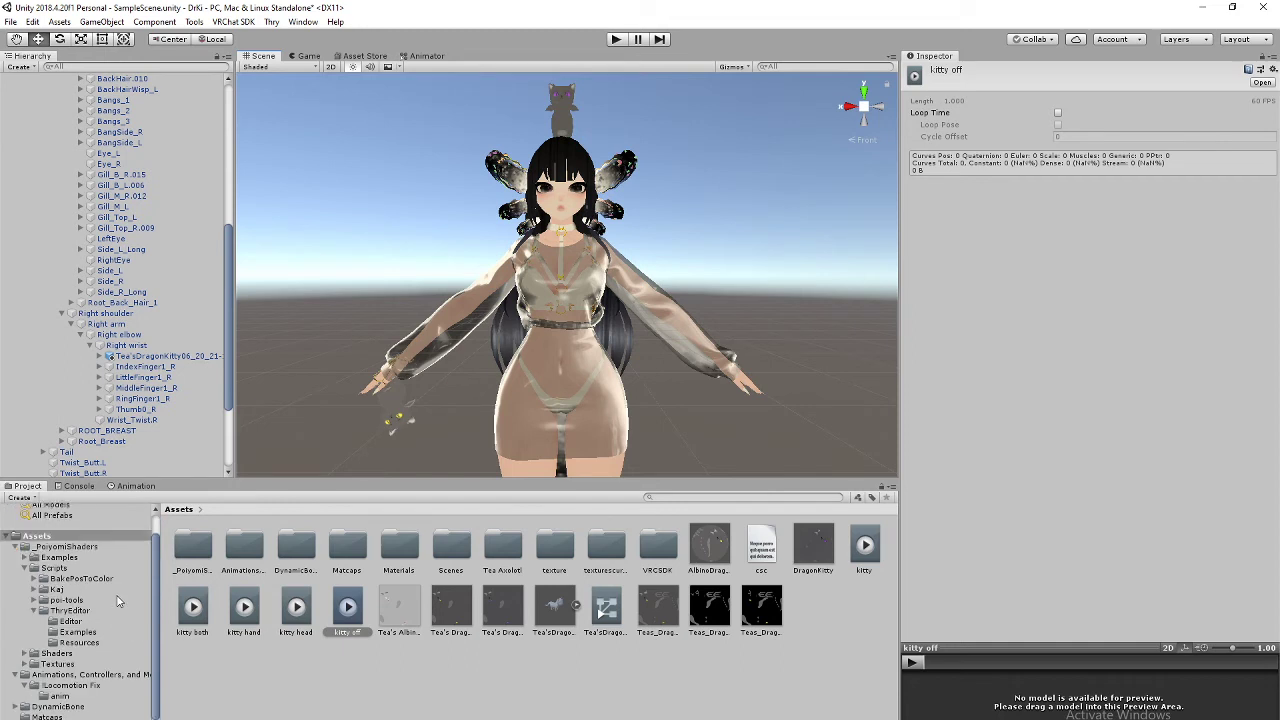
scroll(117, 600, up, 2)
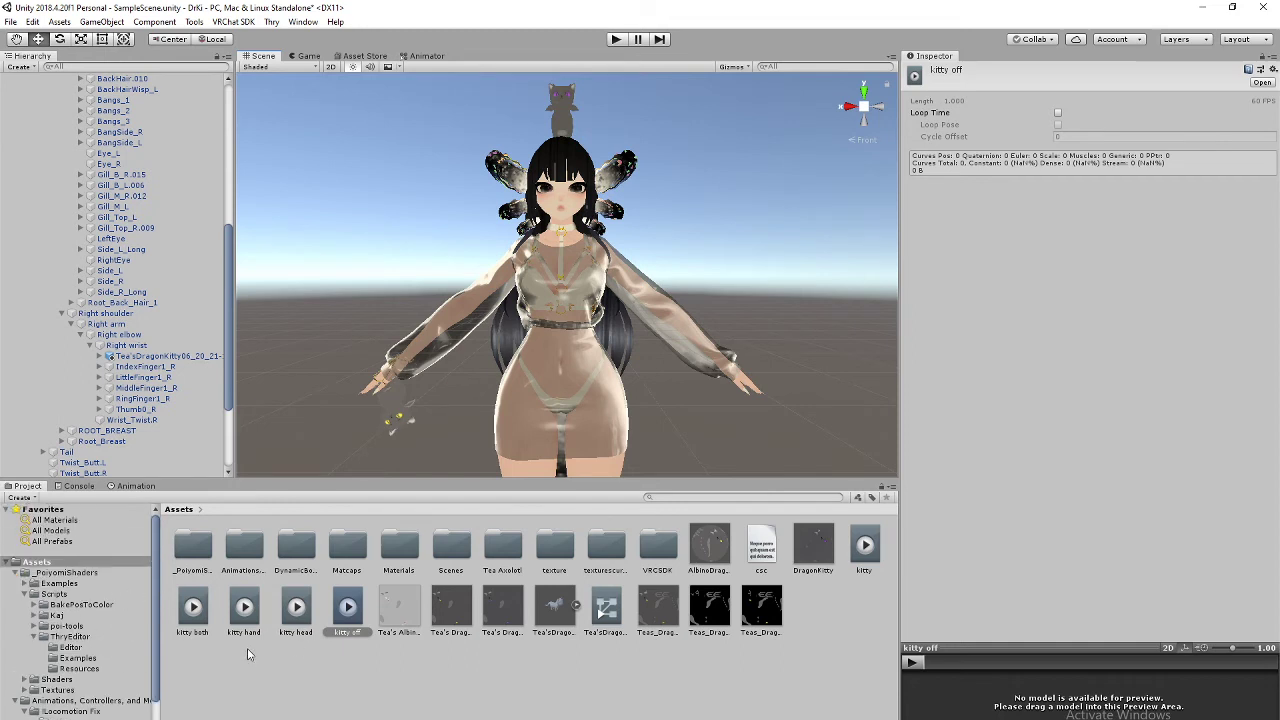
scroll(152, 359, down, 5)
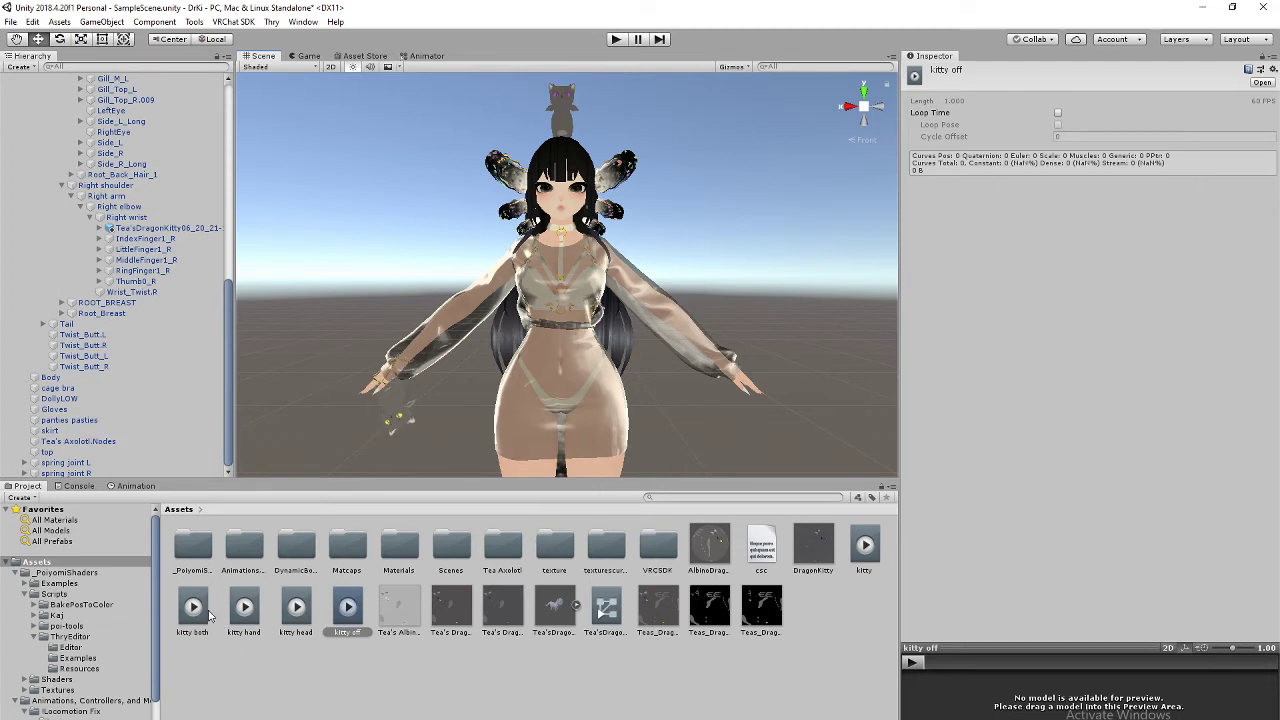
Step: Remove the Animator component from the right-wrist dragon kitty
click(398, 418)
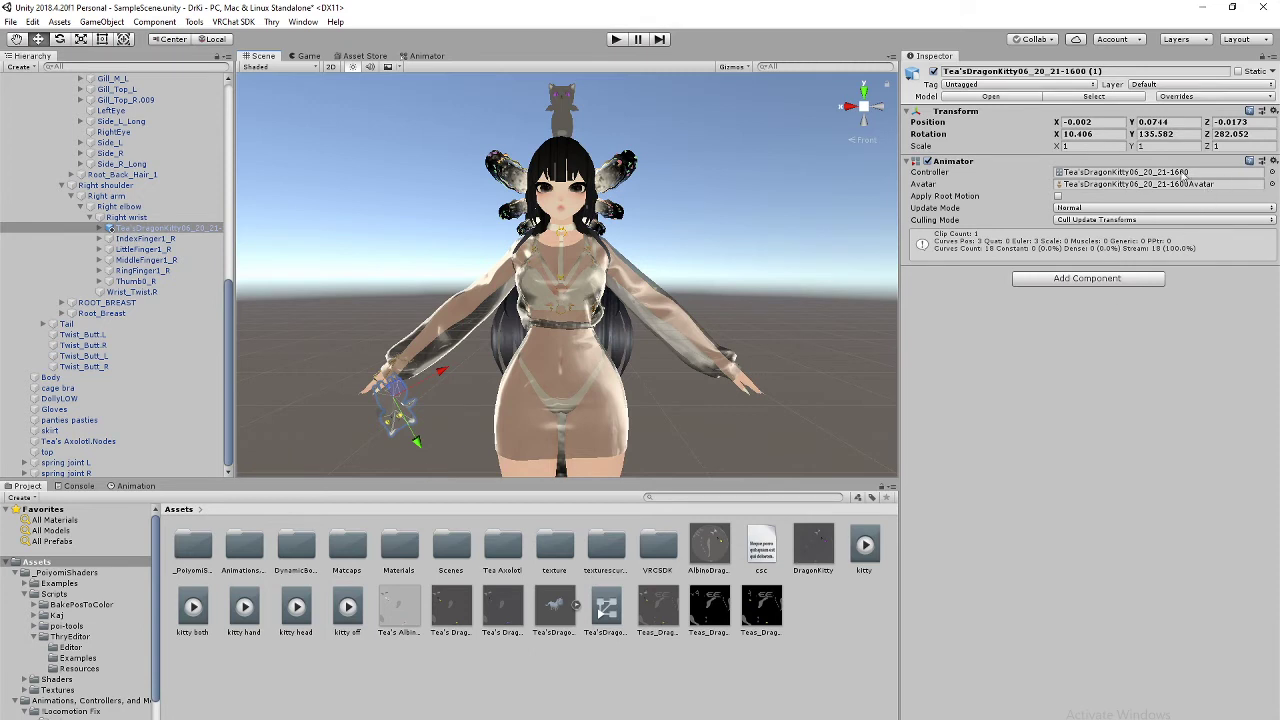
click(1273, 162)
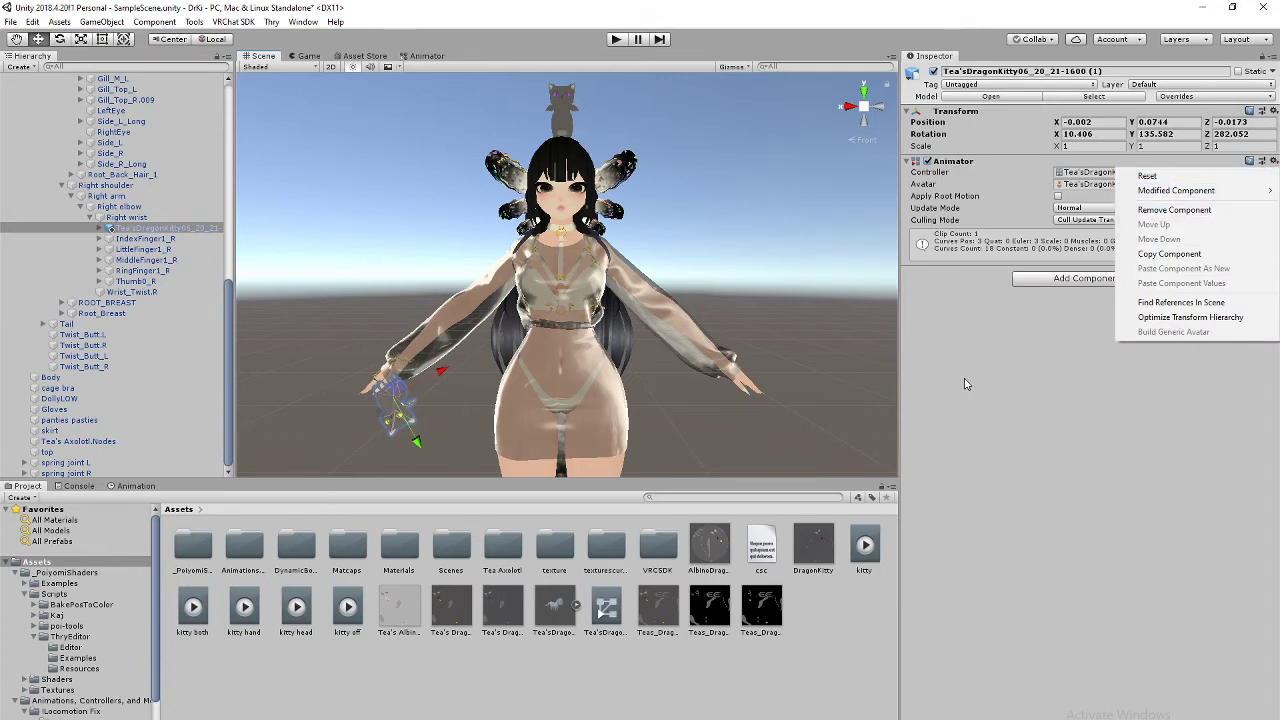
click(1155, 212)
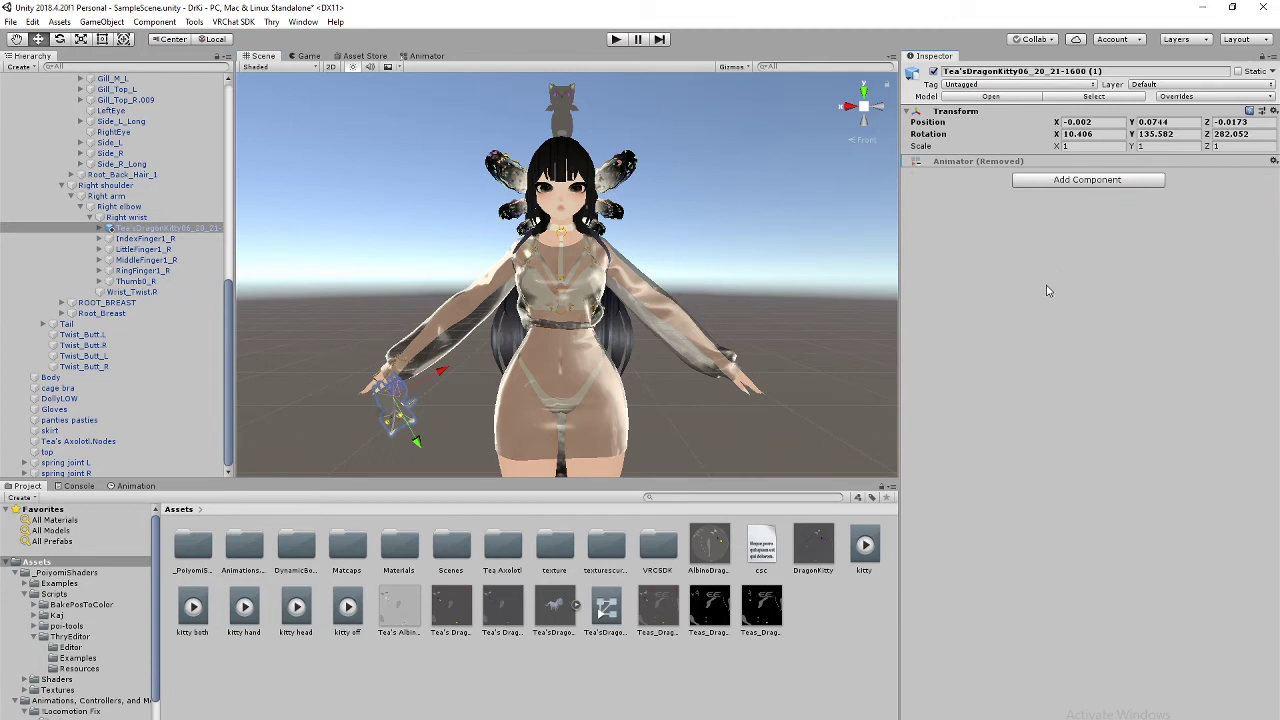
mouse_move(573, 317)
middle_down()
mouse_move(578, 305)
mouse_move(588, 330)
middle_up()
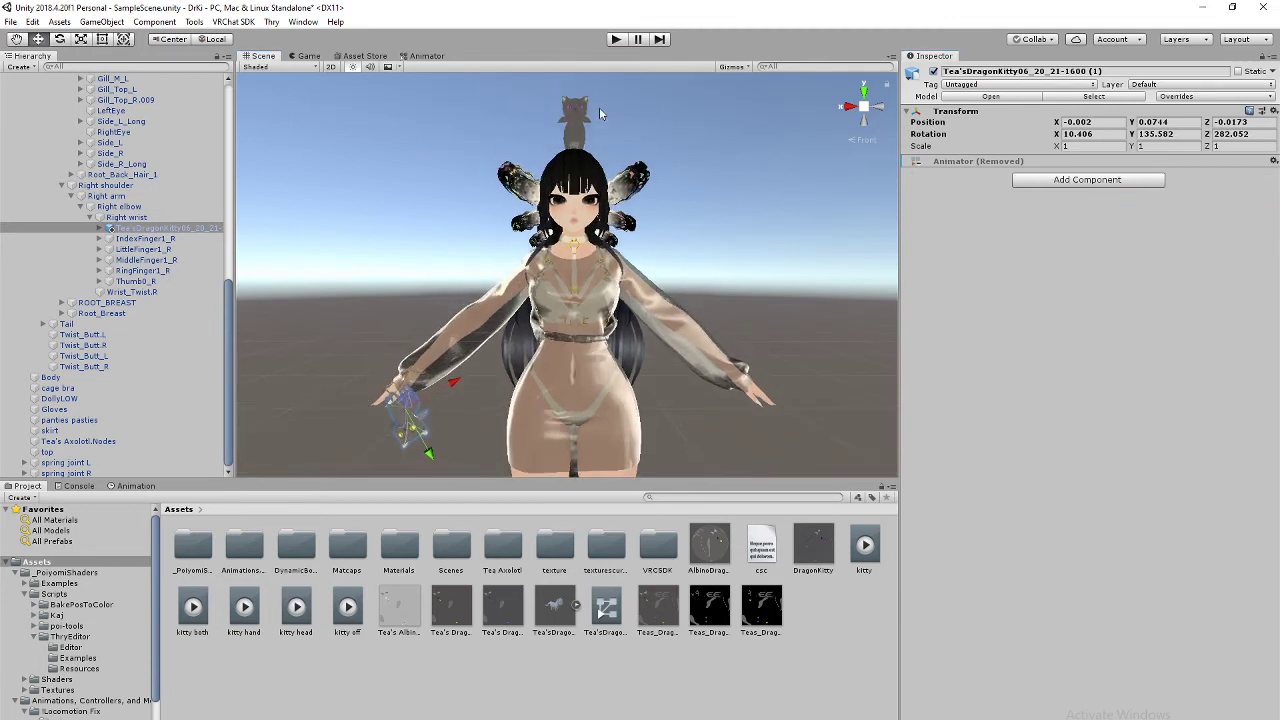
Step: Remove the head dragon kitty's Animator, then select the Axo_Cutely Black (1) avatar
click(579, 133)
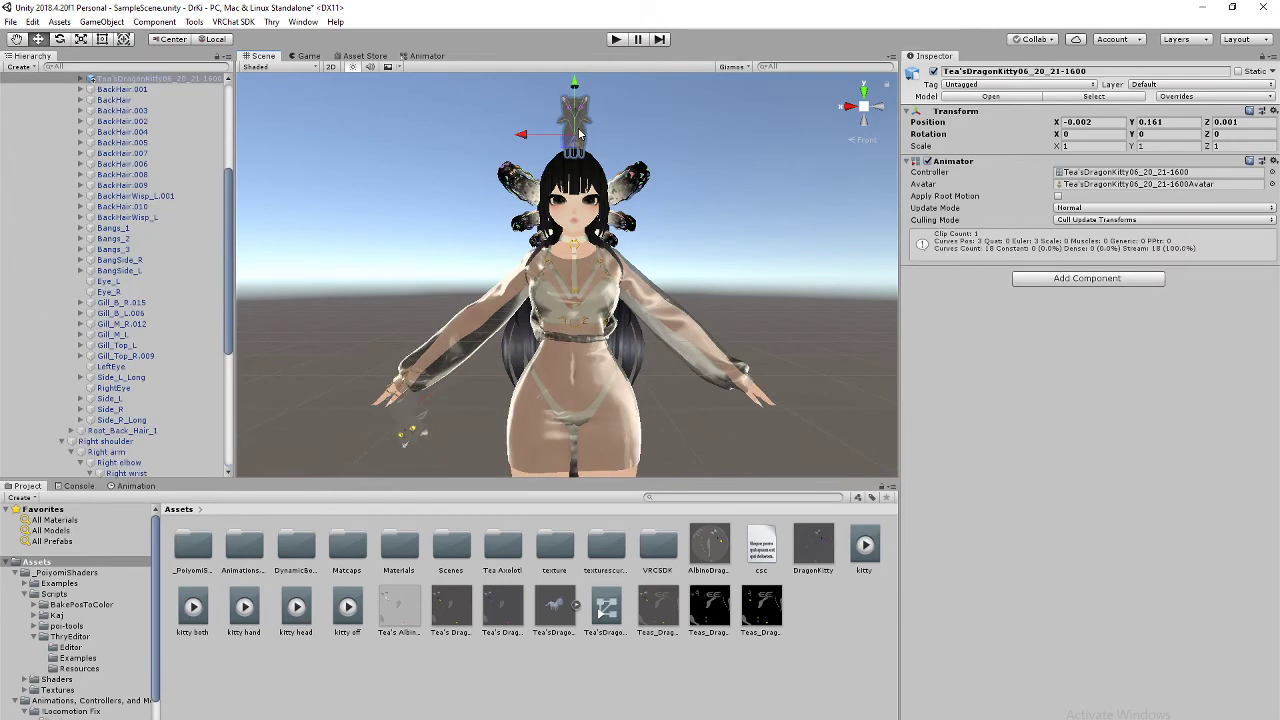
click(1273, 161)
click(1203, 209)
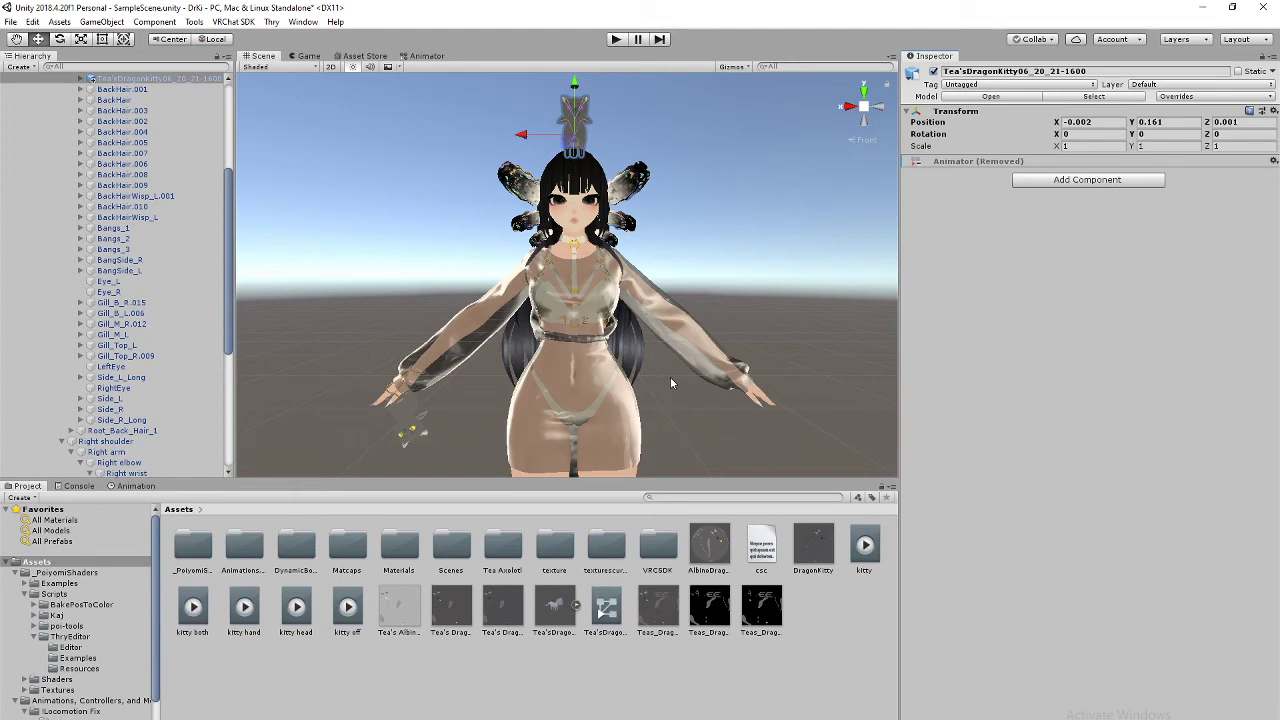
middle_drag(678, 367, 665, 364)
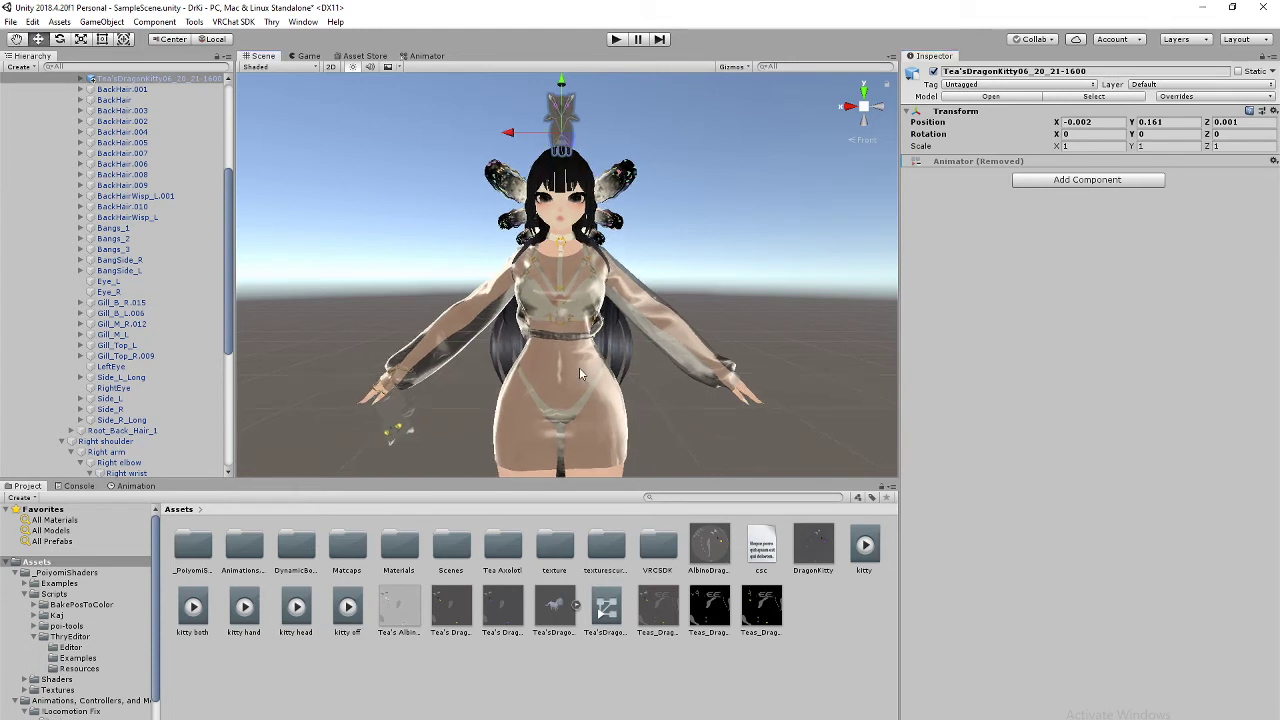
click(580, 373)
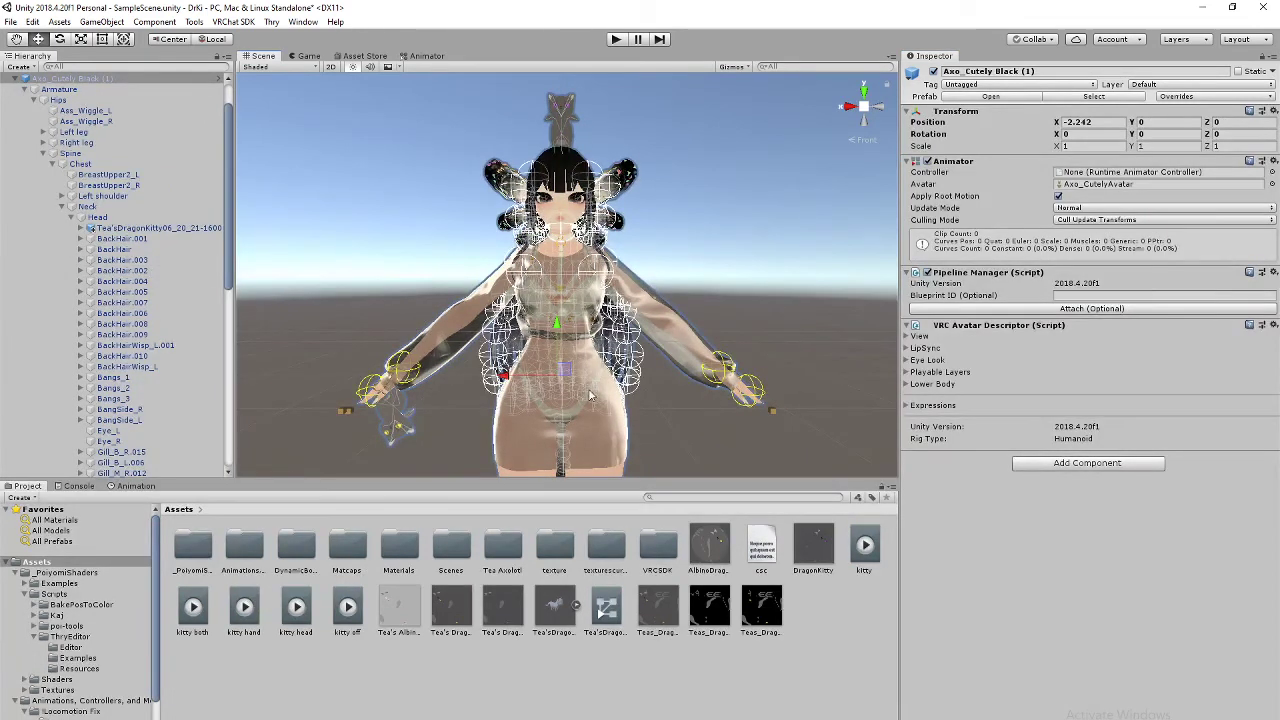
Step: Drag the kitty both, hand, head and off clips onto Axo_Cutely Black (1) and show the Animation window
scroll(600, 403, down, 3)
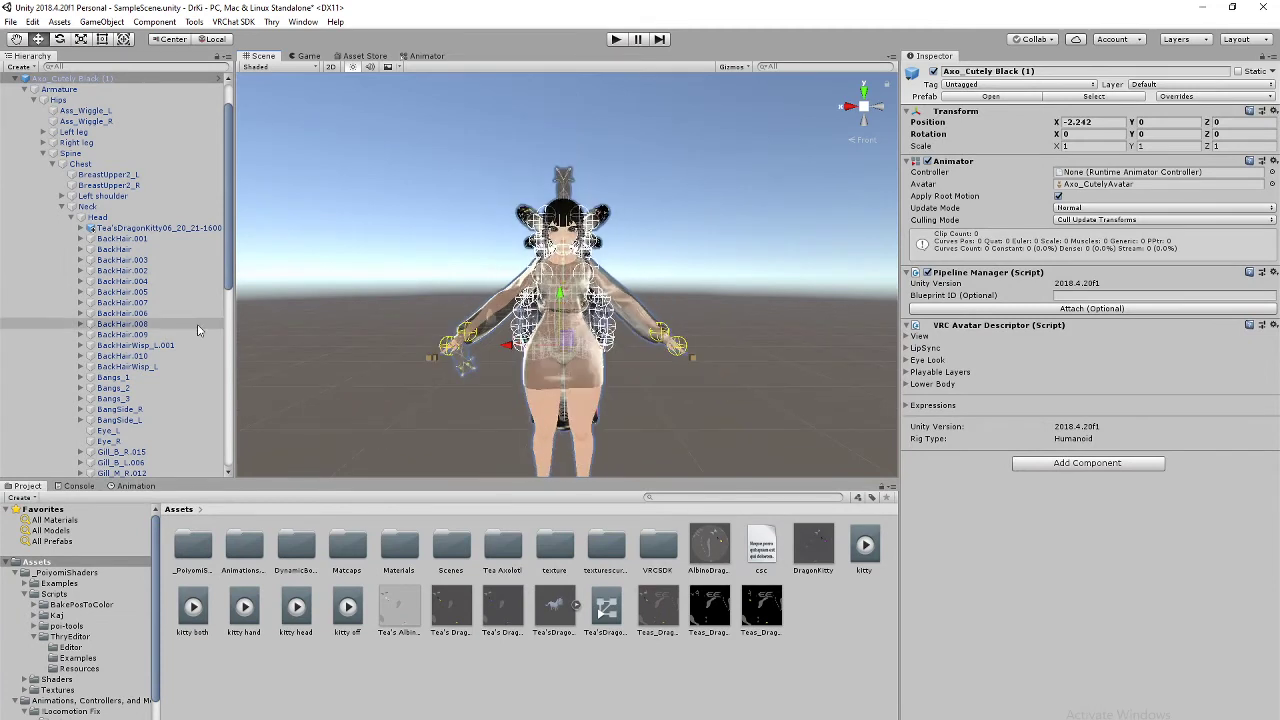
scroll(165, 295, down, 2)
scroll(165, 295, up, 4)
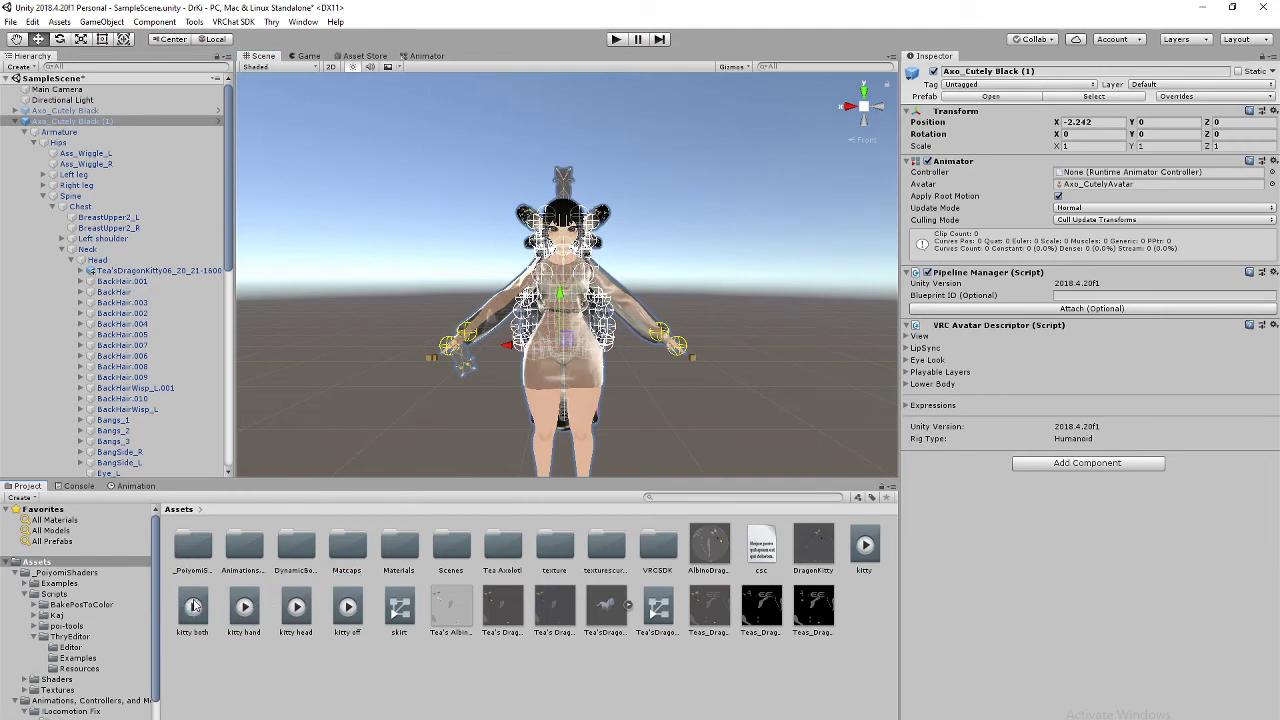
drag(193, 606, 96, 106)
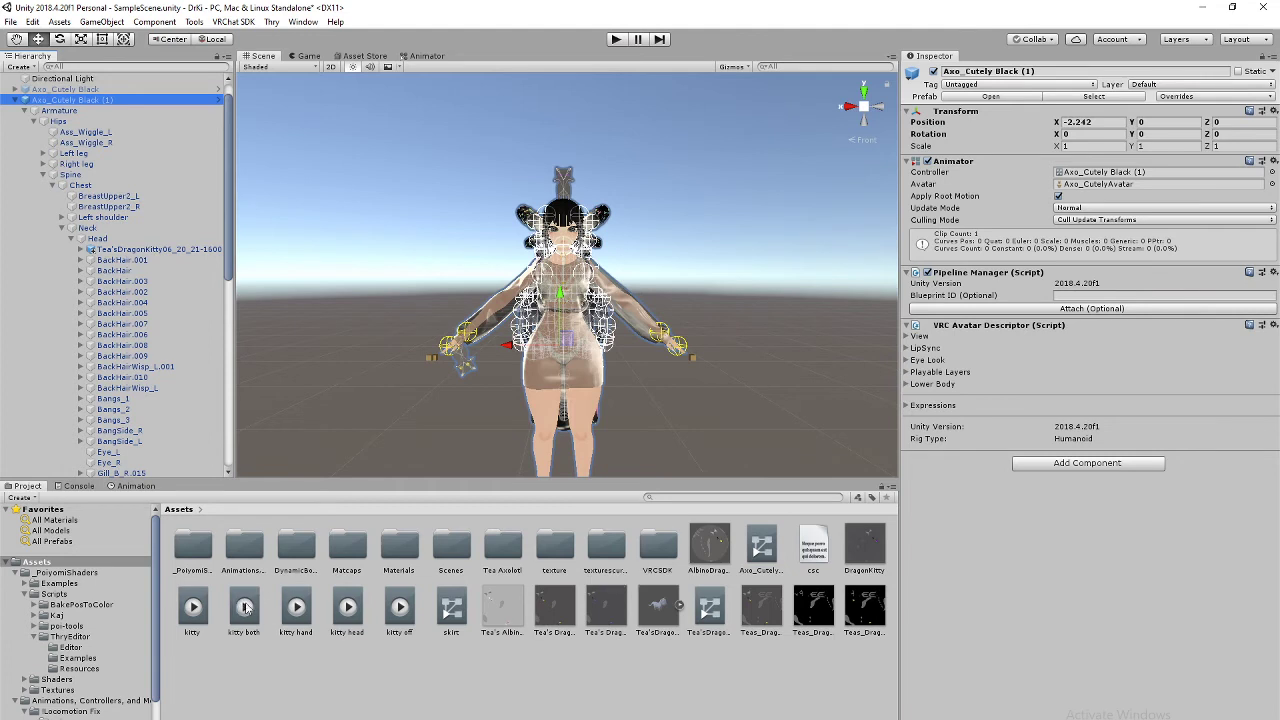
drag(307, 624, 87, 103)
drag(347, 610, 80, 104)
click(398, 618)
drag(398, 618, 86, 104)
click(135, 486)
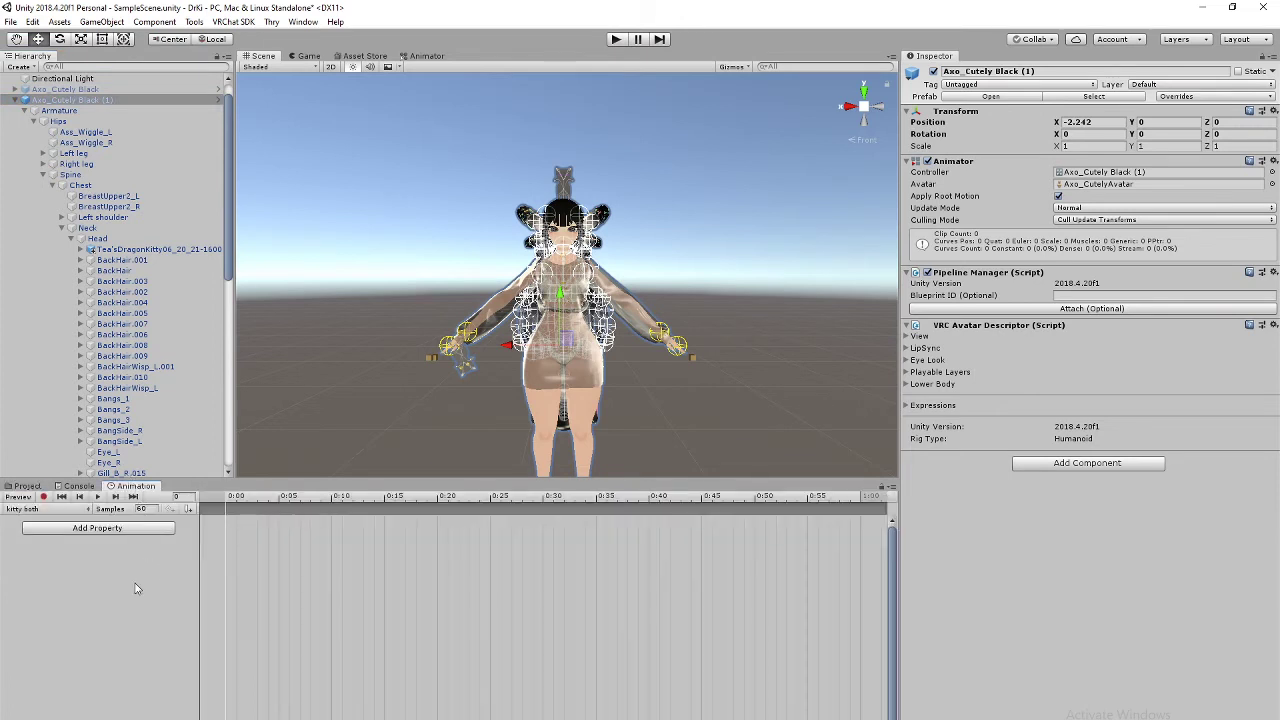
Step: Deactivate both the head and the wrist dragon kitties
scroll(587, 383, up, 2)
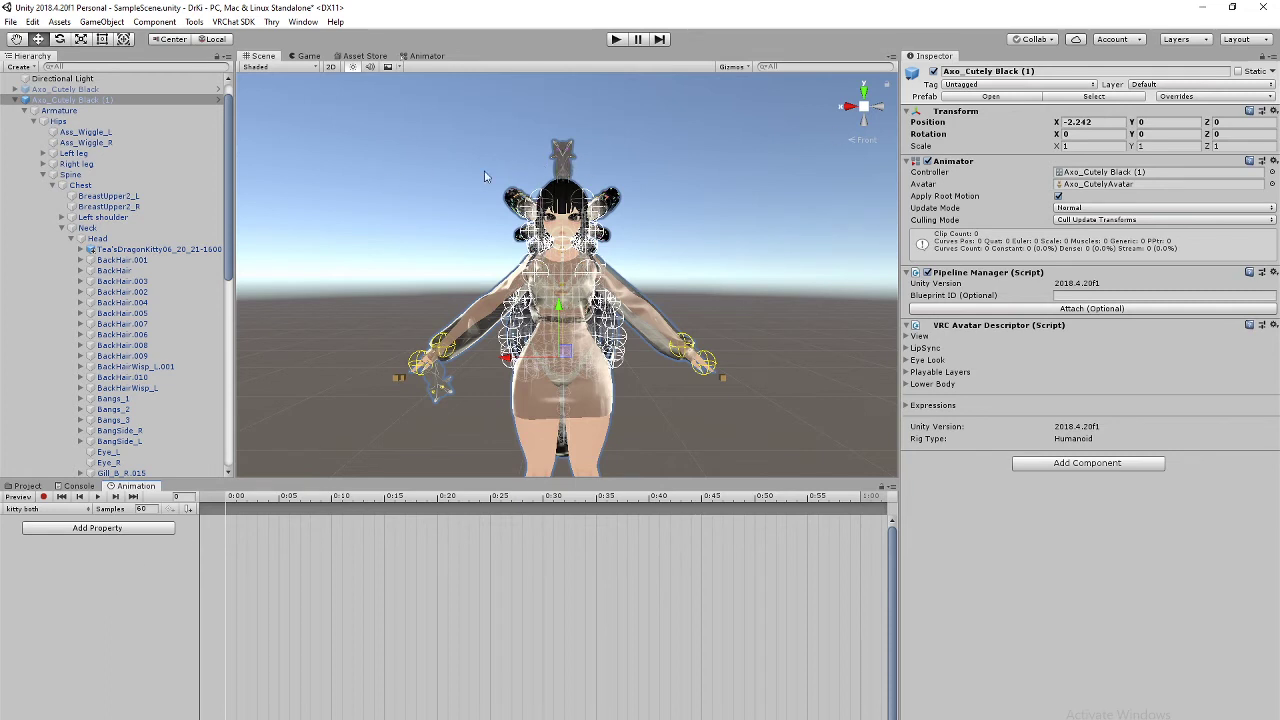
click(178, 249)
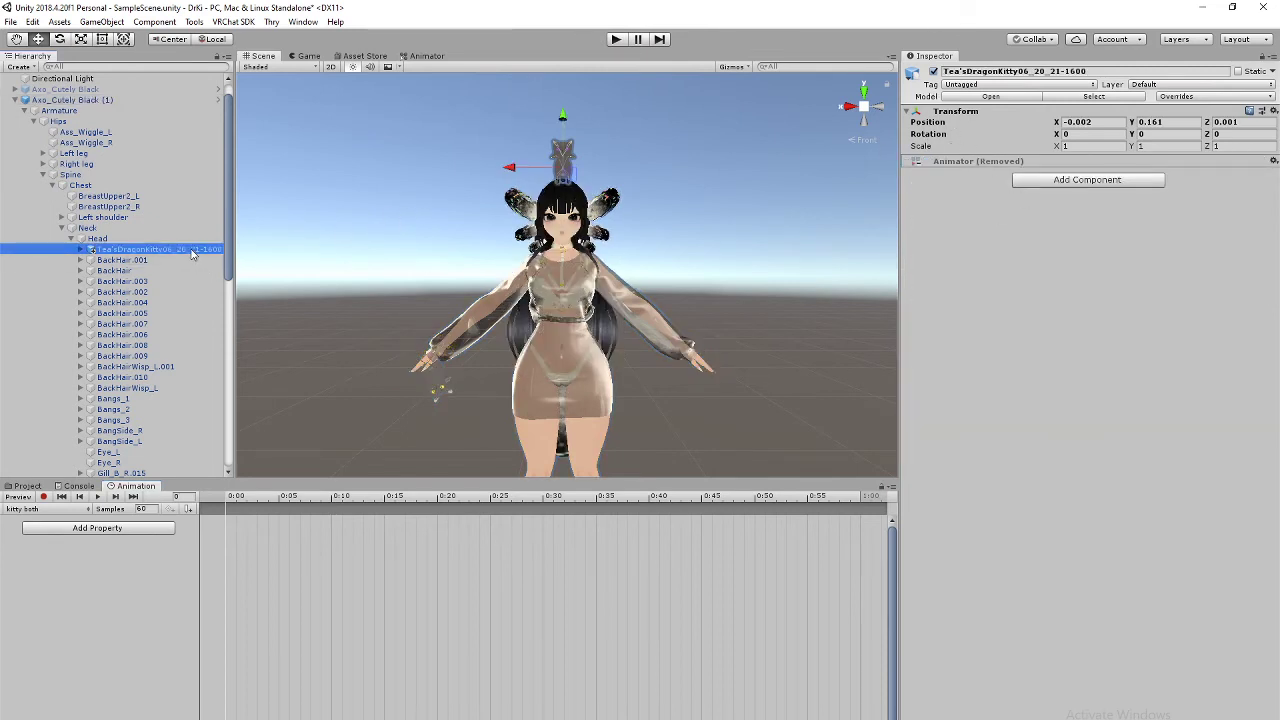
click(934, 72)
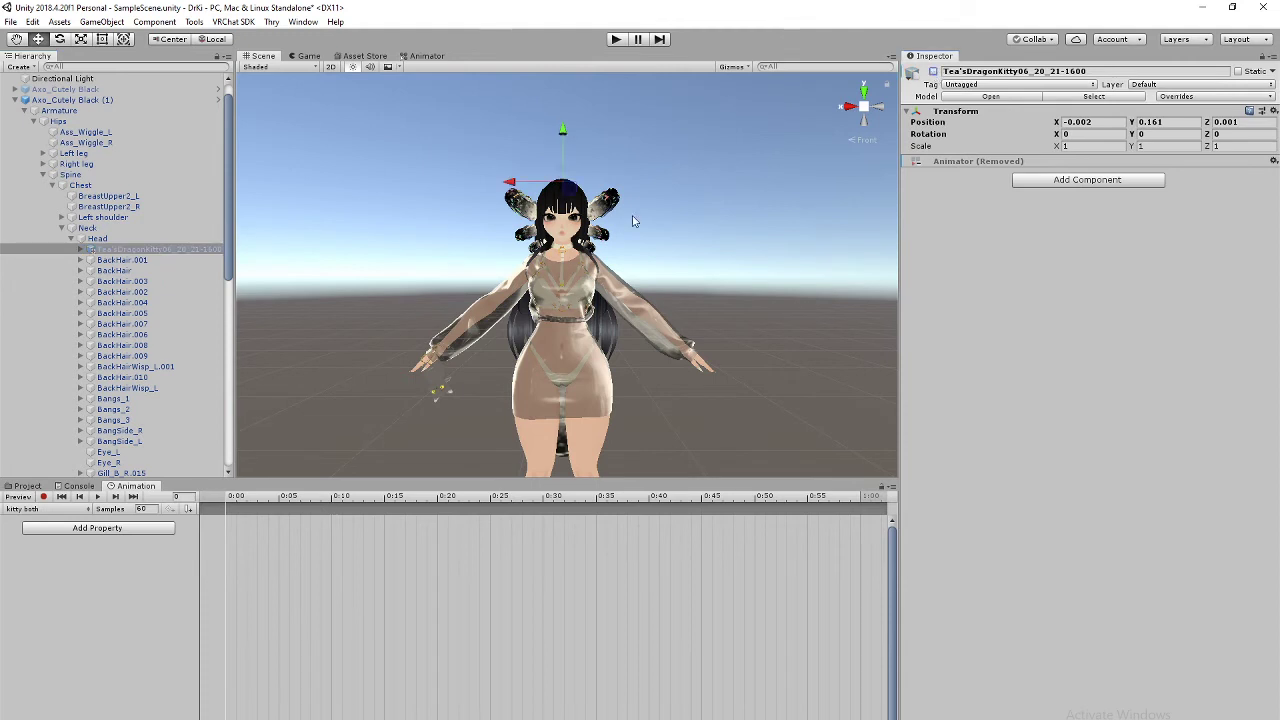
scroll(130, 370, down, 10)
click(132, 334)
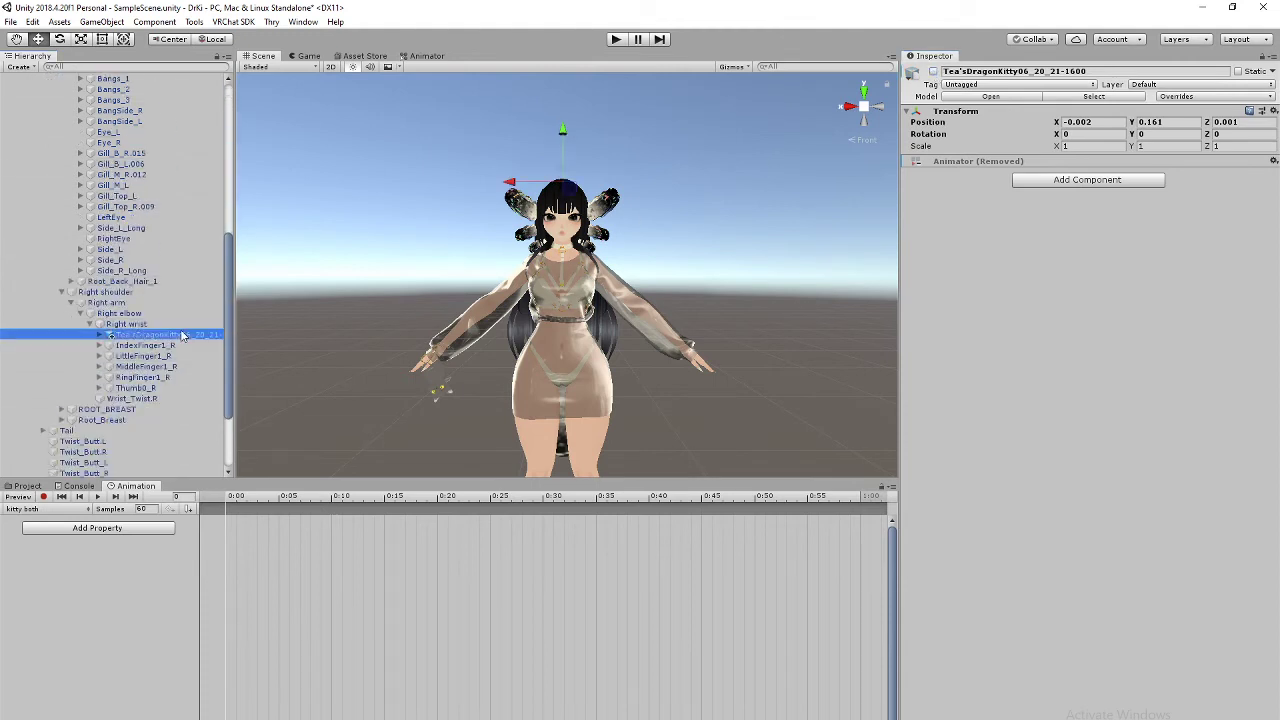
click(935, 73)
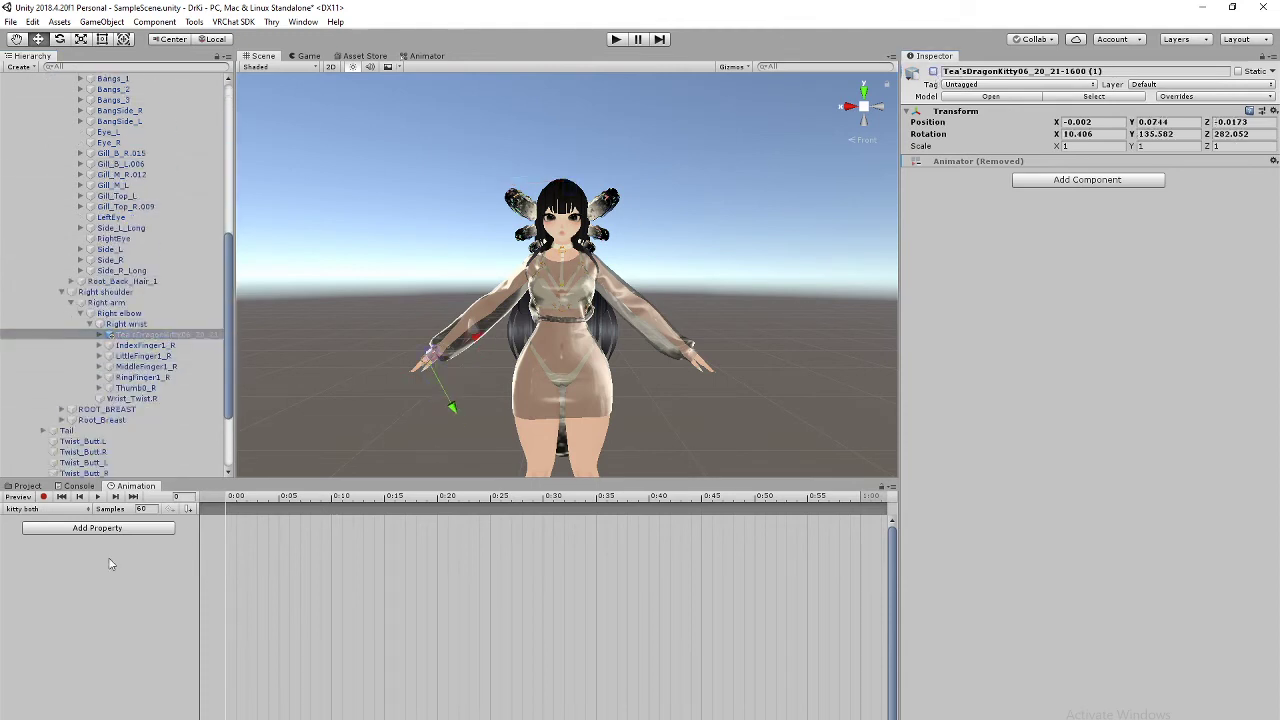
Step: In record mode, key both the wrist and head kitties as active in kitty both
click(44, 497)
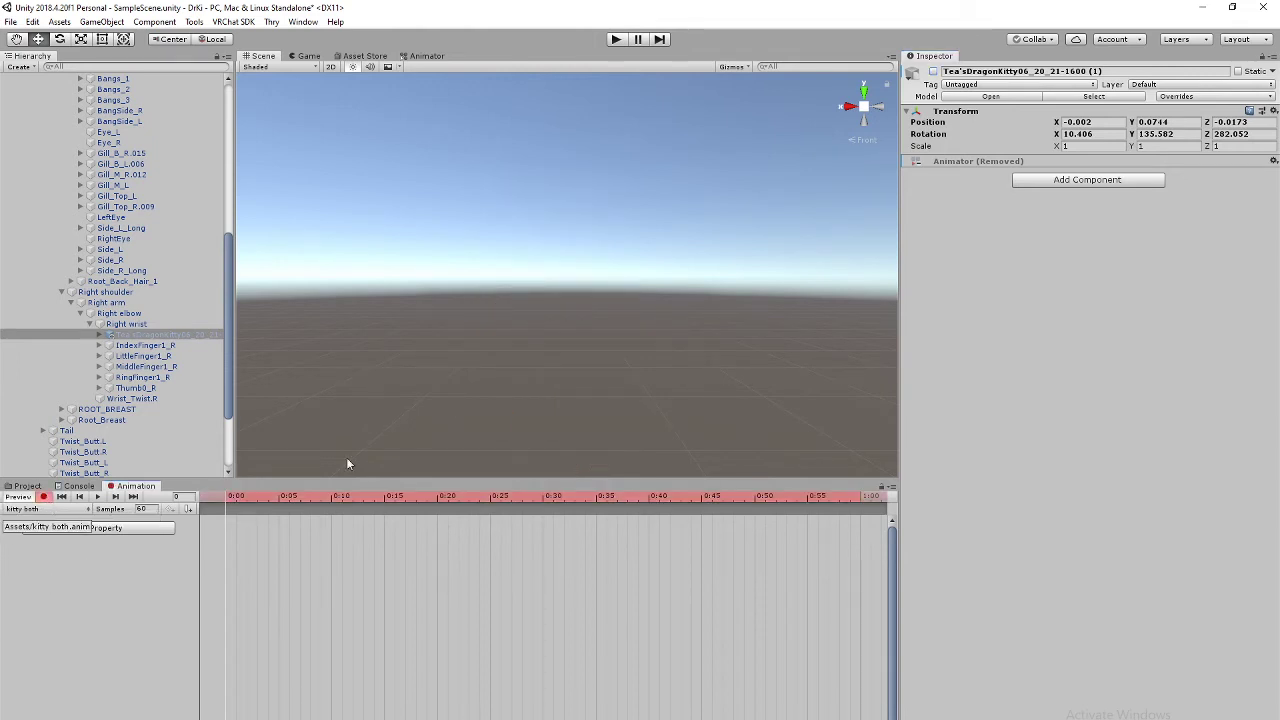
click(933, 72)
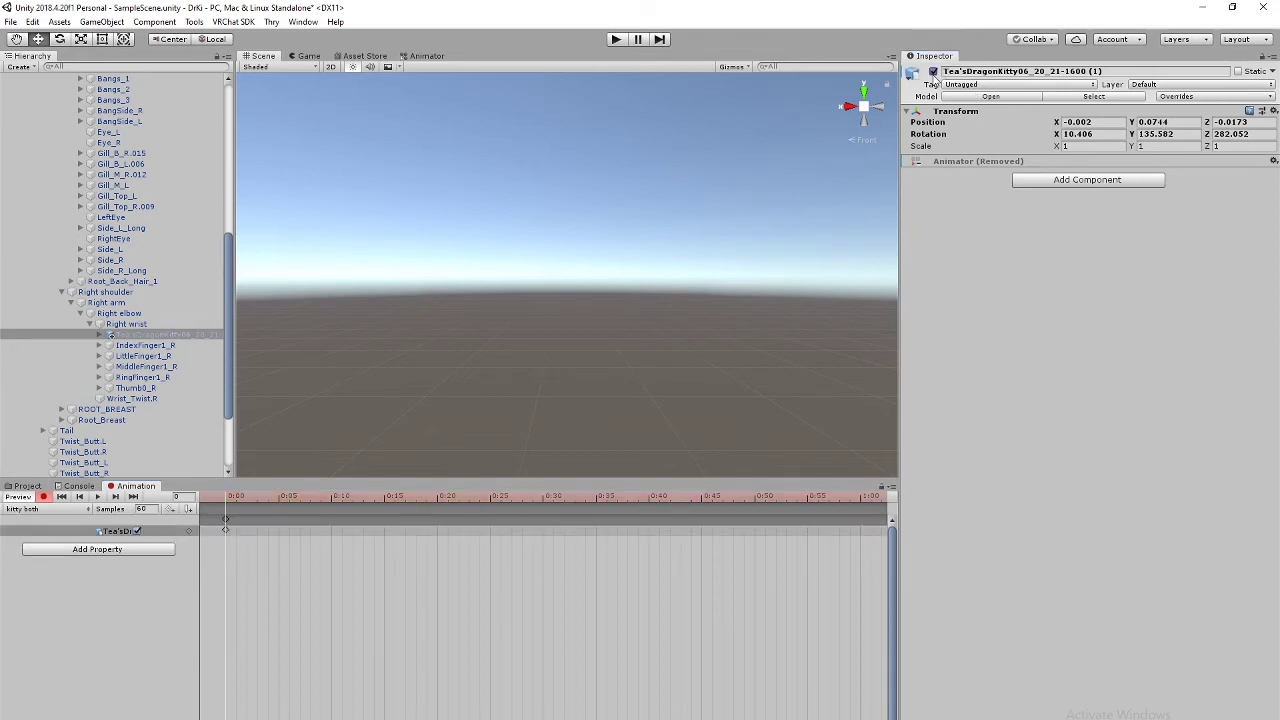
scroll(173, 247, up, 8)
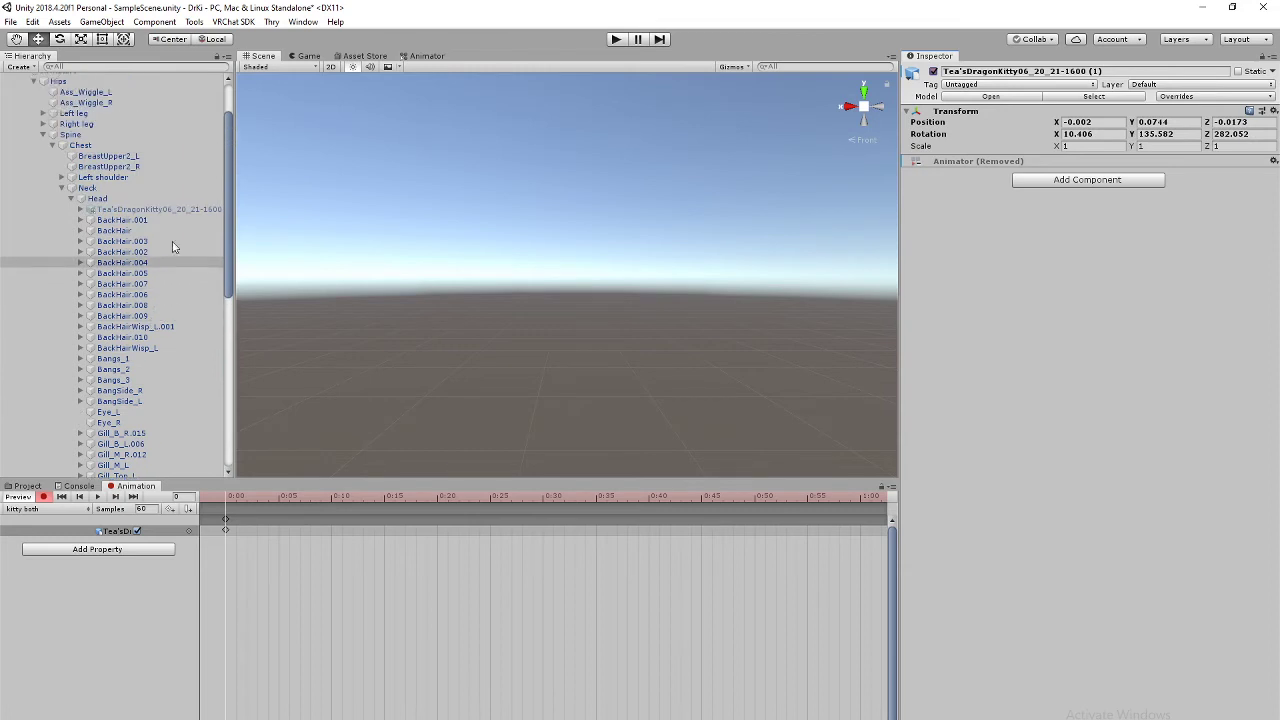
click(172, 209)
click(933, 72)
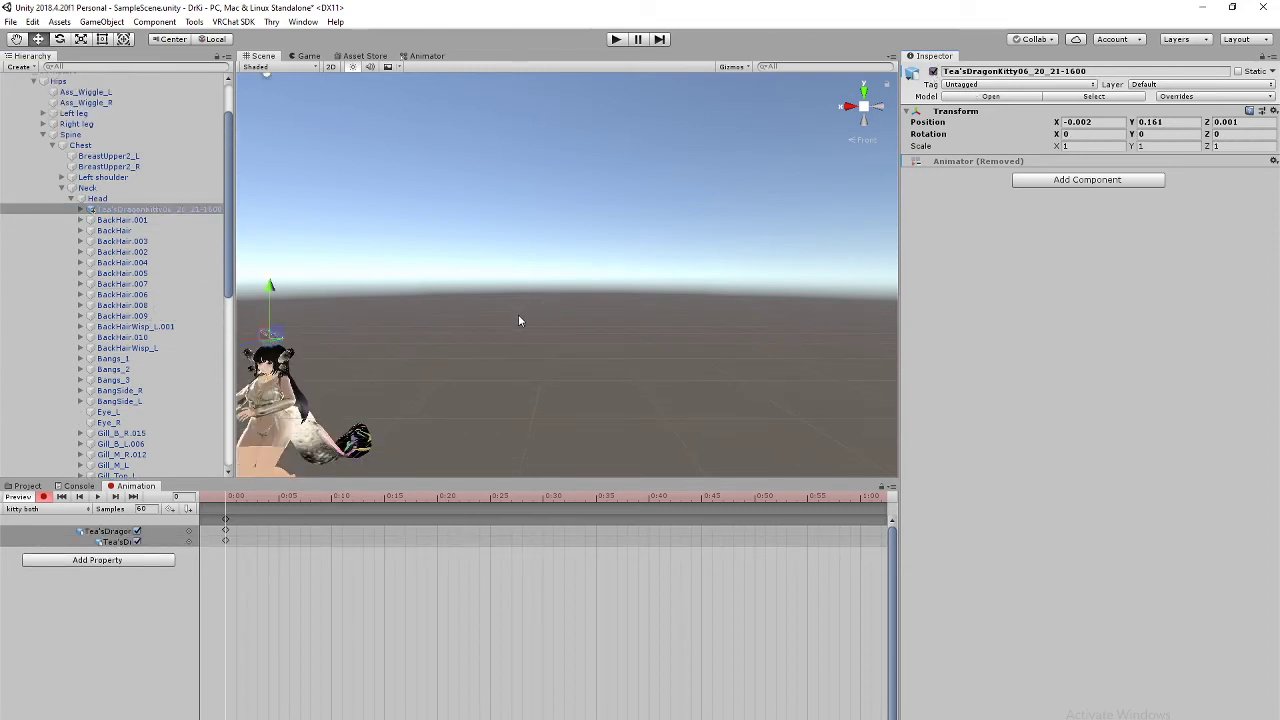
Step: Center the avatar in the Scene view and zoom the timeline around 0:00
middle_drag(494, 328, 700, 278)
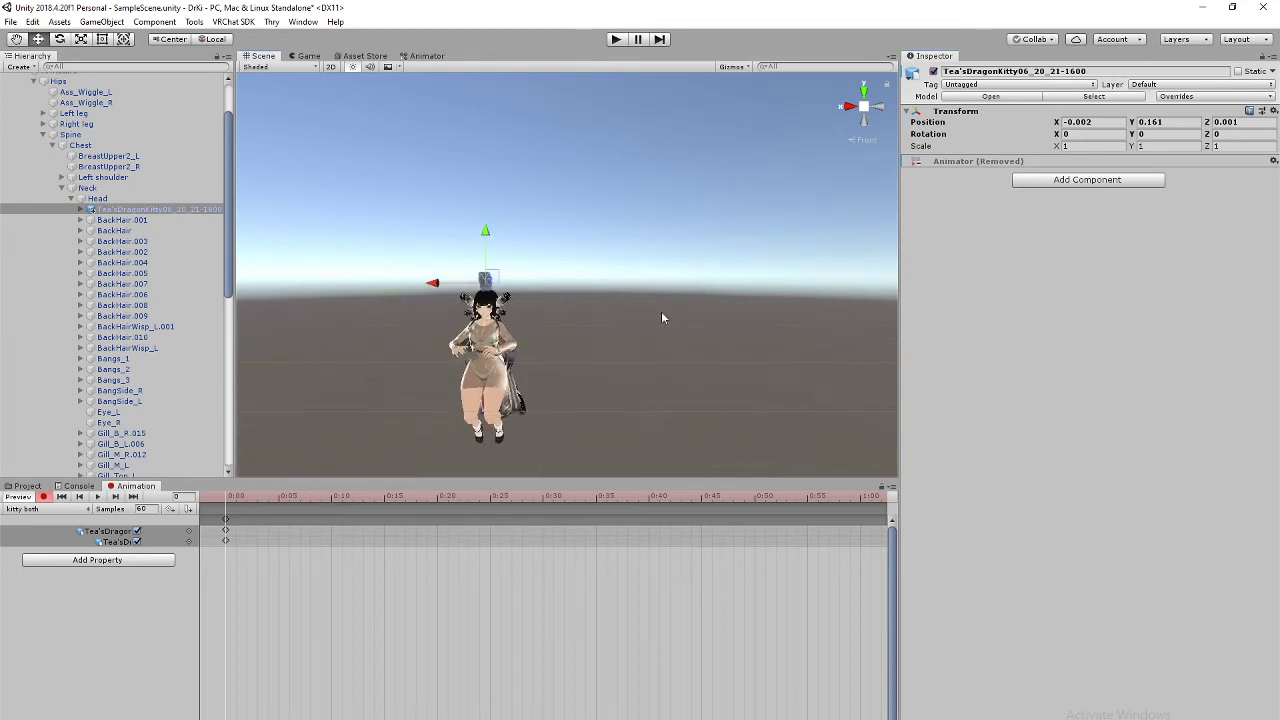
scroll(657, 320, up, 5)
scroll(656, 320, up, 5)
middle_drag(615, 334, 837, 150)
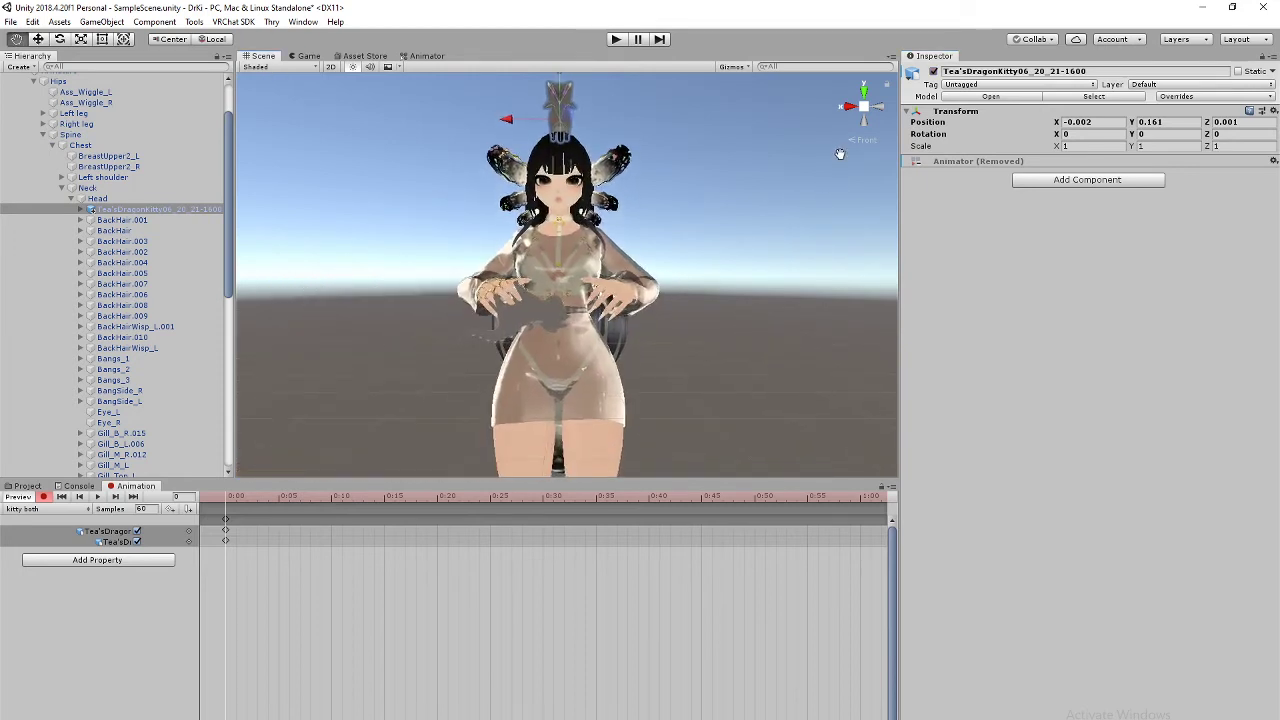
scroll(390, 622, up, 3)
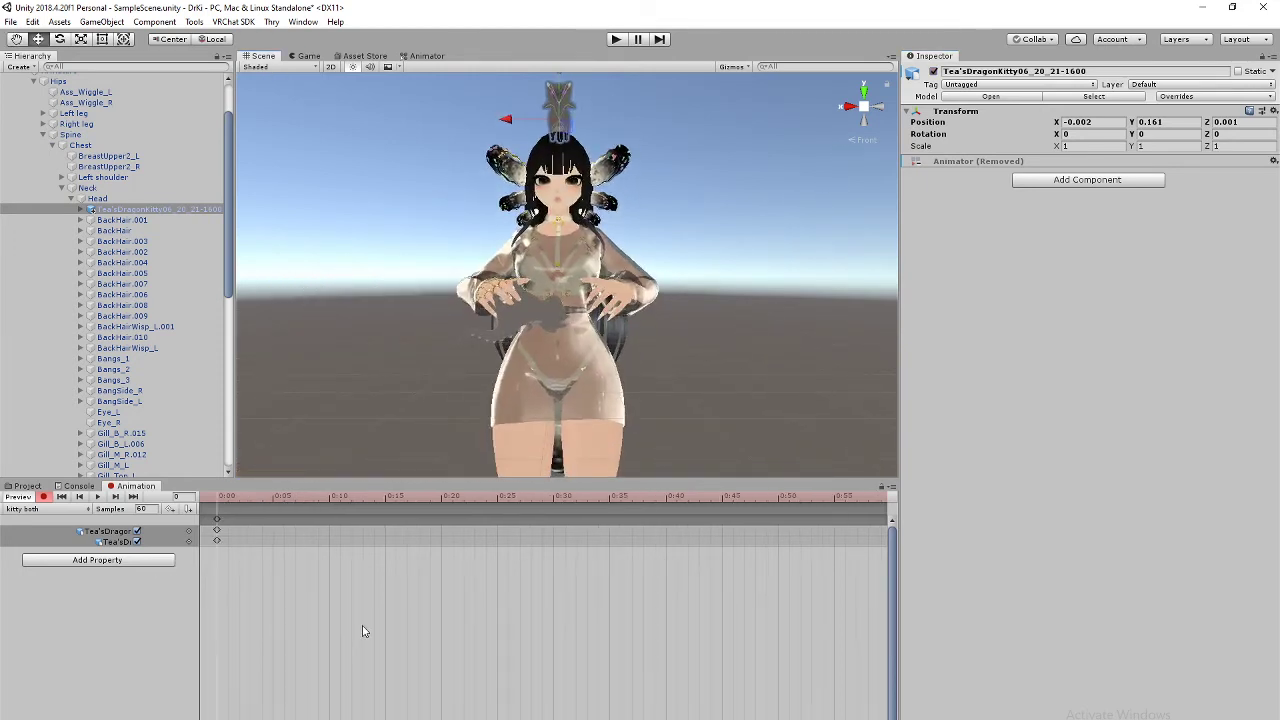
scroll(303, 624, up, 3)
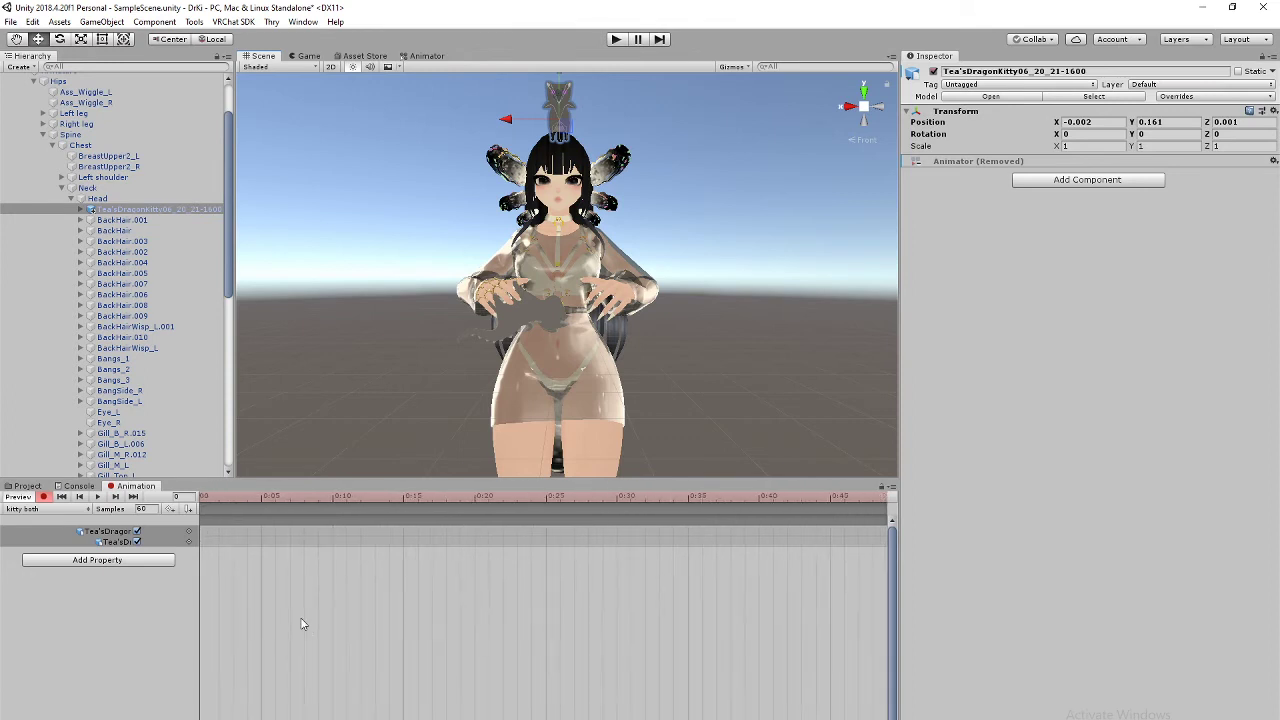
middle_drag(273, 556, 346, 539)
scroll(277, 560, up, 3)
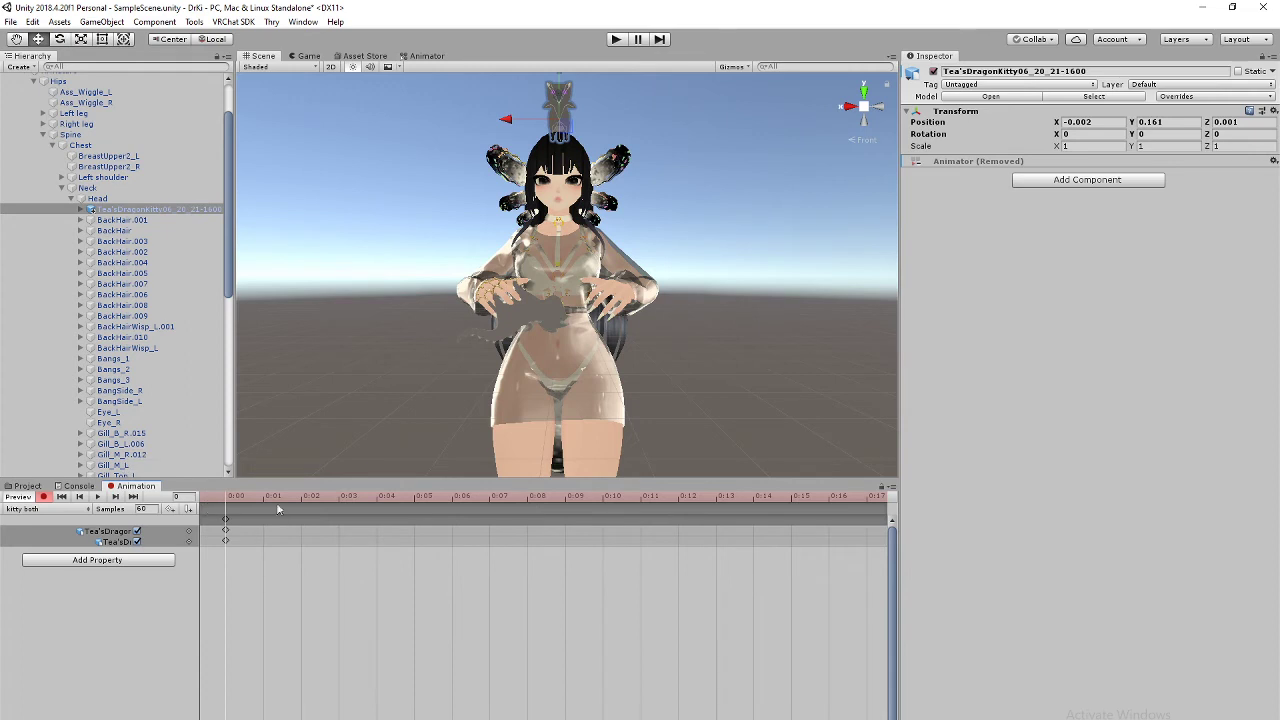
Step: Add keys for both kitty tracks at frame 1 in kitty both, then switch to kitty hand
click(224, 520)
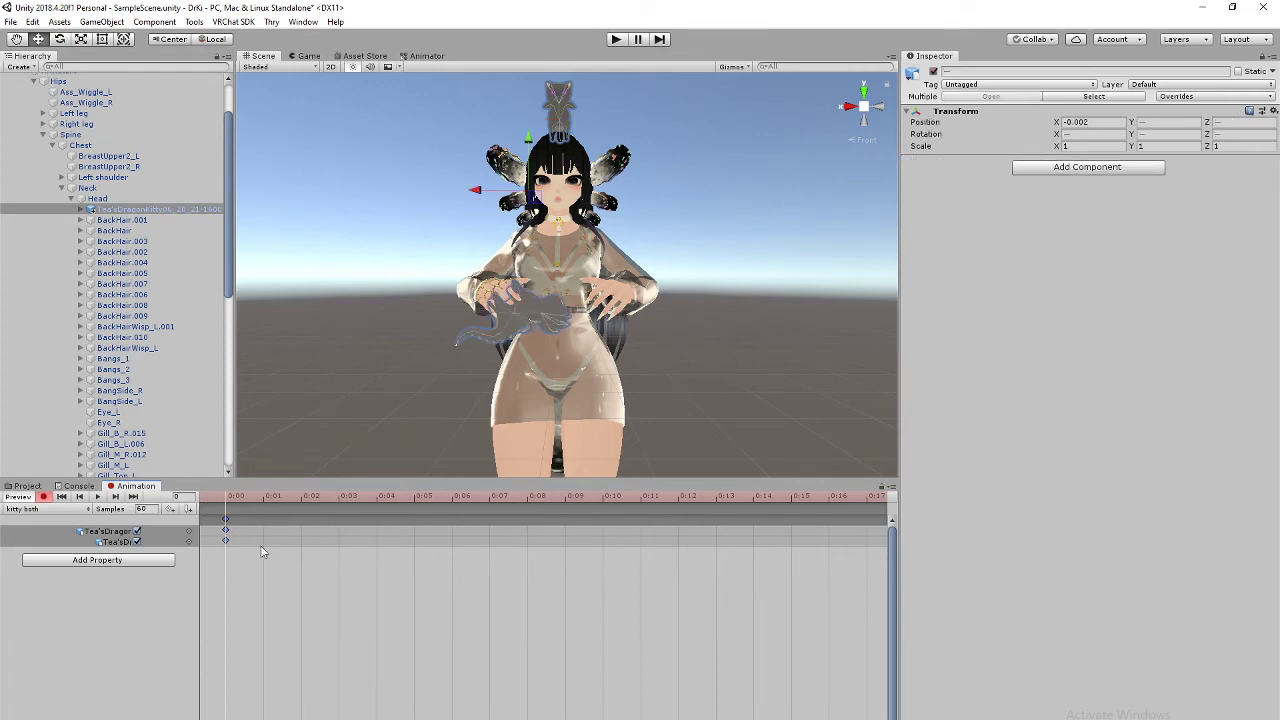
click(263, 500)
click(226, 500)
click(267, 504)
double_click(265, 543)
click(31, 510)
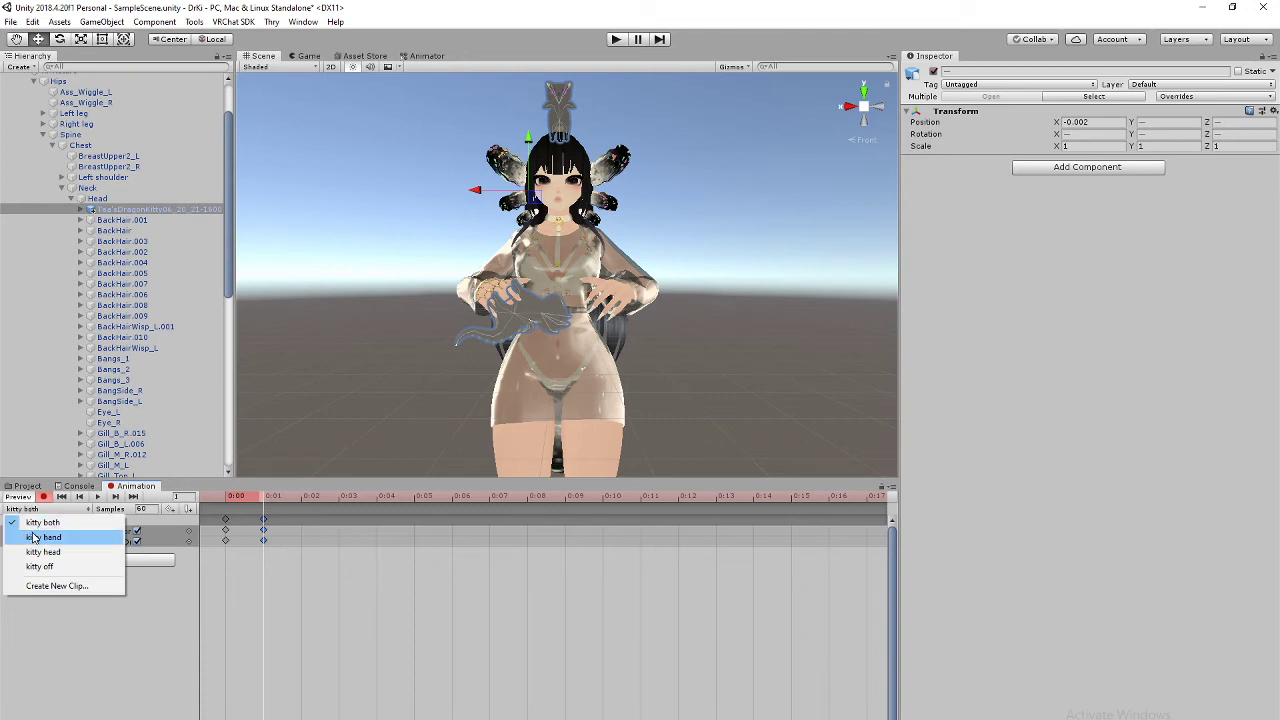
click(33, 538)
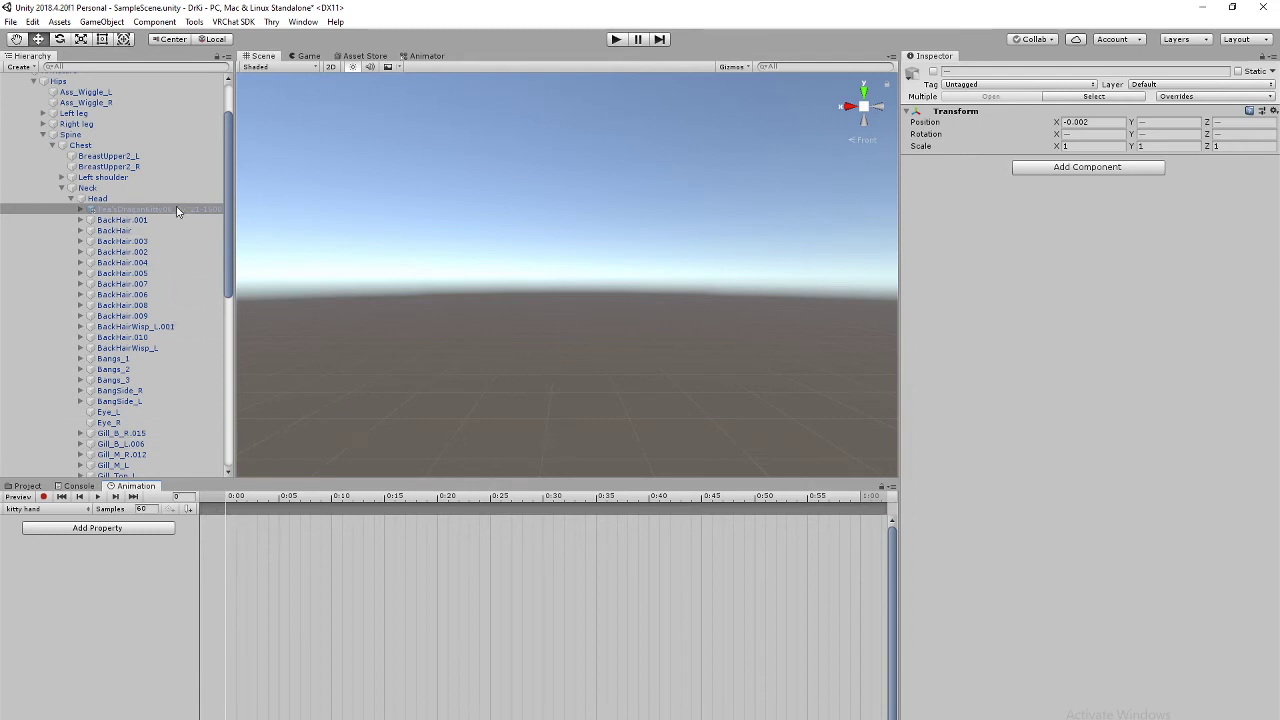
Step: Record the head kitty as hidden and the wrist kitty as visible in kitty hand
click(116, 211)
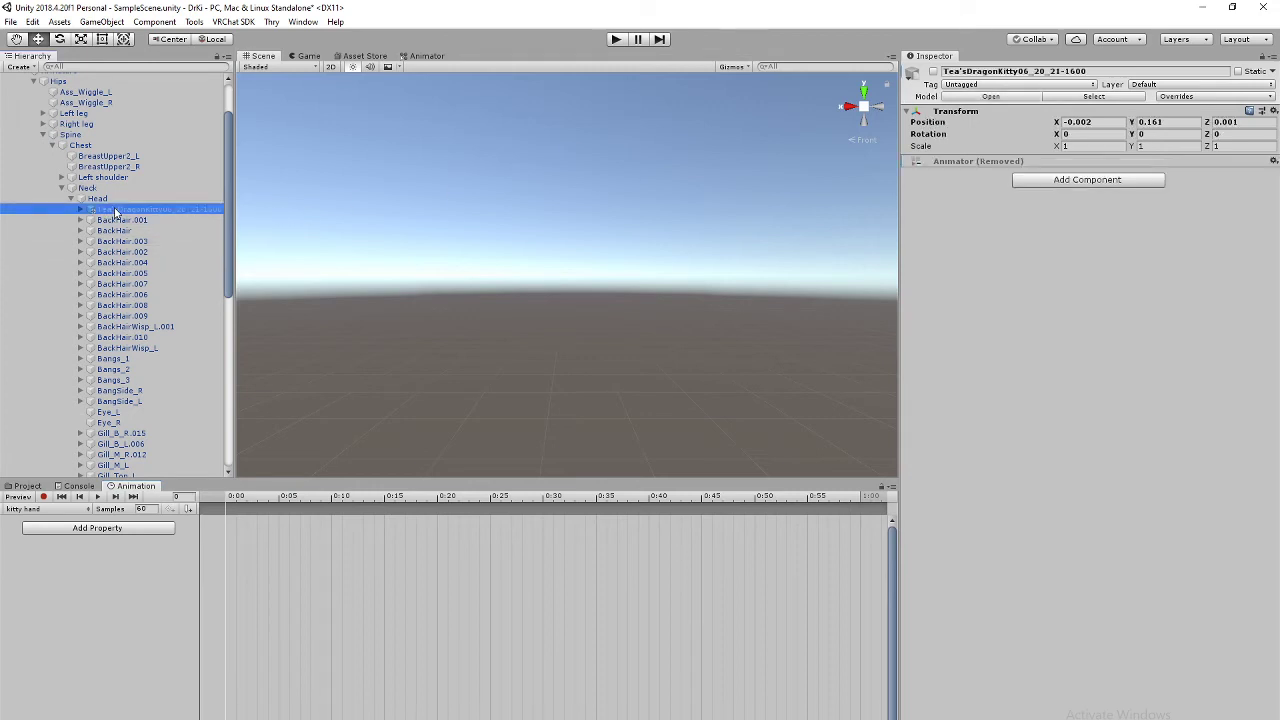
click(933, 72)
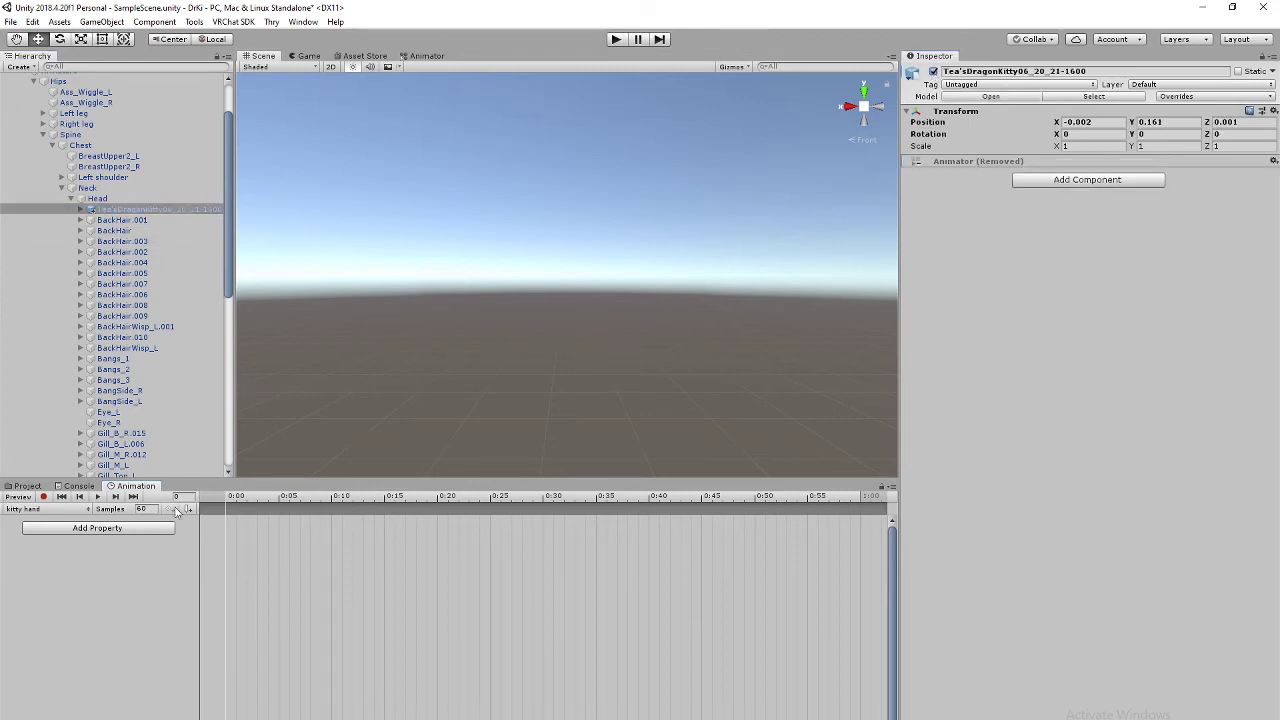
click(44, 497)
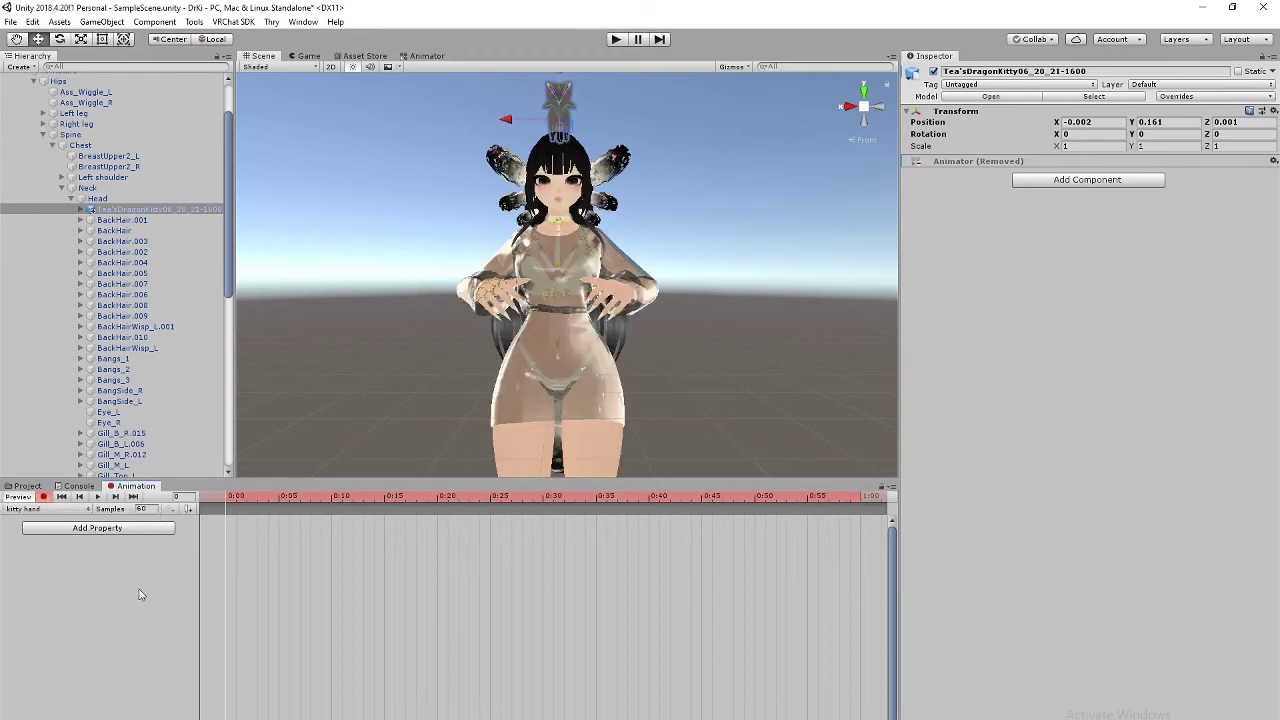
click(934, 72)
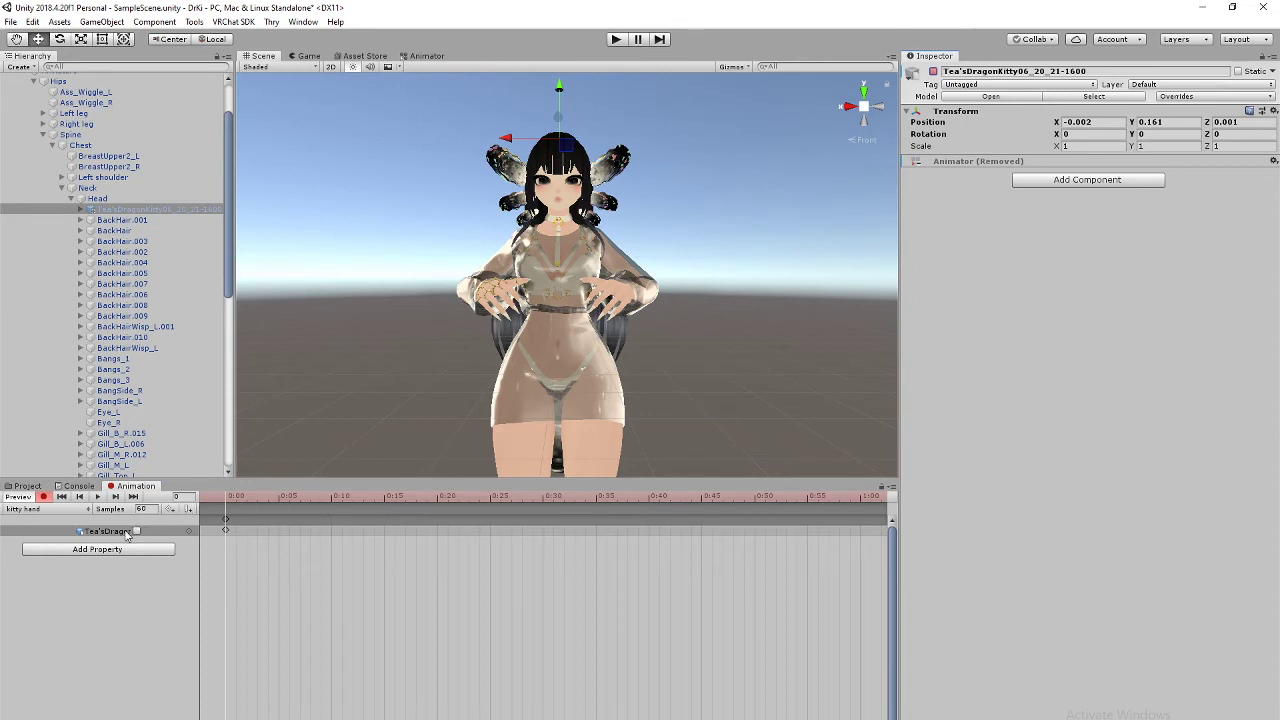
scroll(157, 380, down, 10)
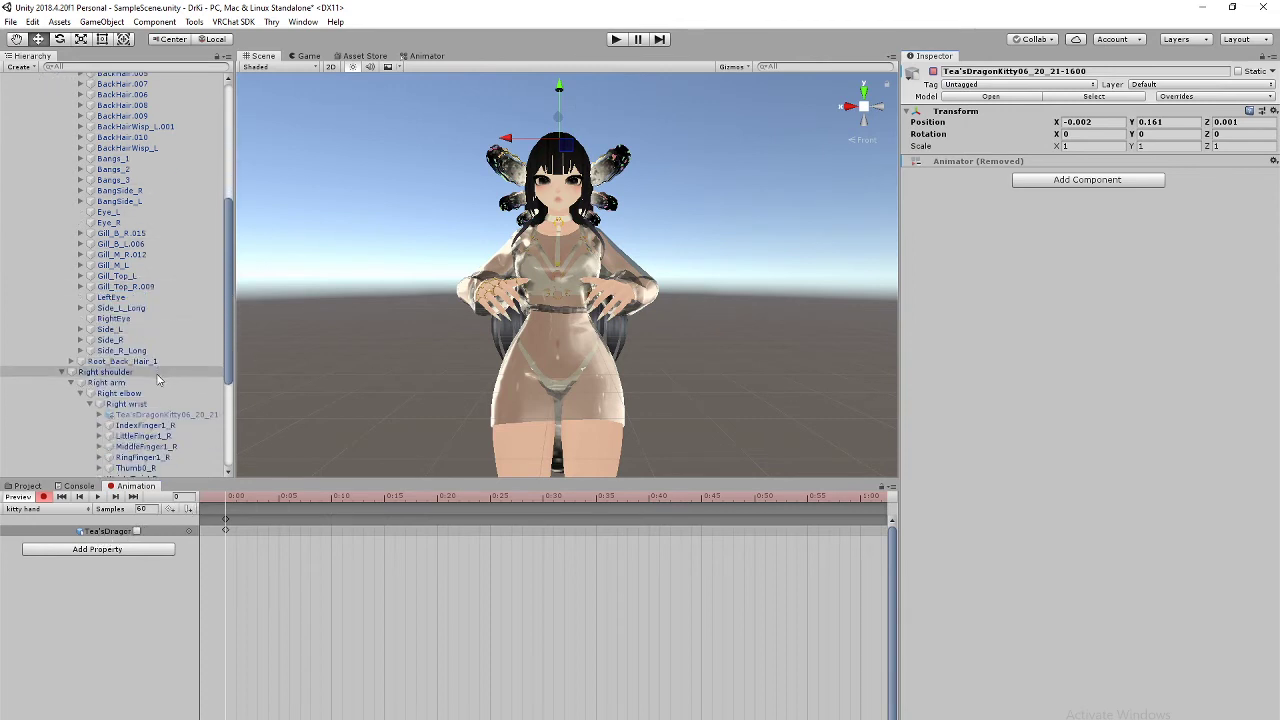
click(163, 414)
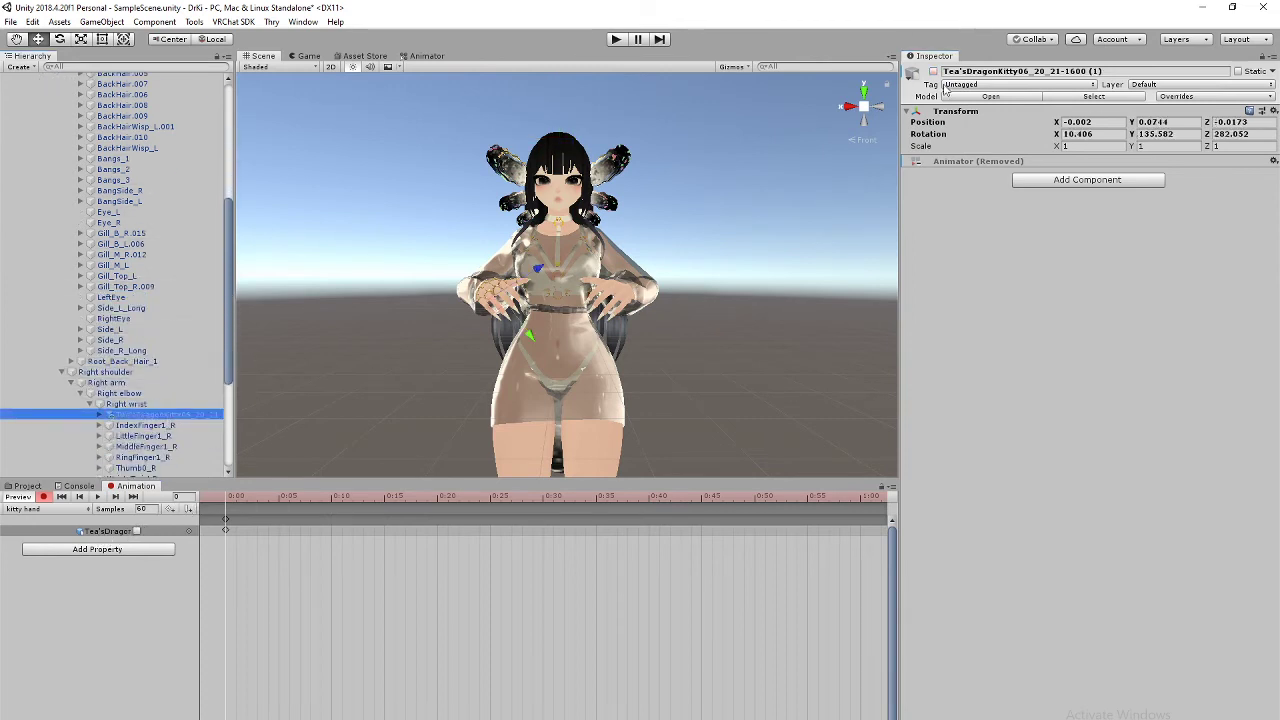
click(934, 72)
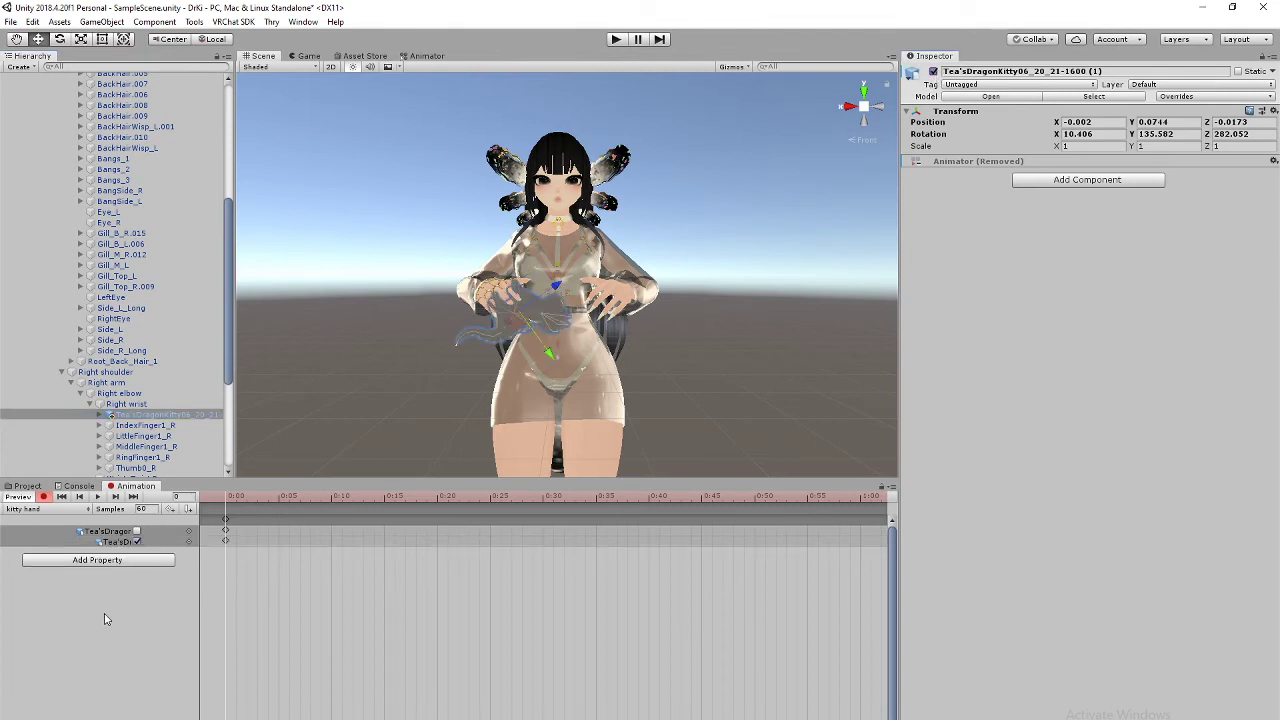
Step: Copy the kitty hand frame-0 keyframes onto frame 1
click(226, 520)
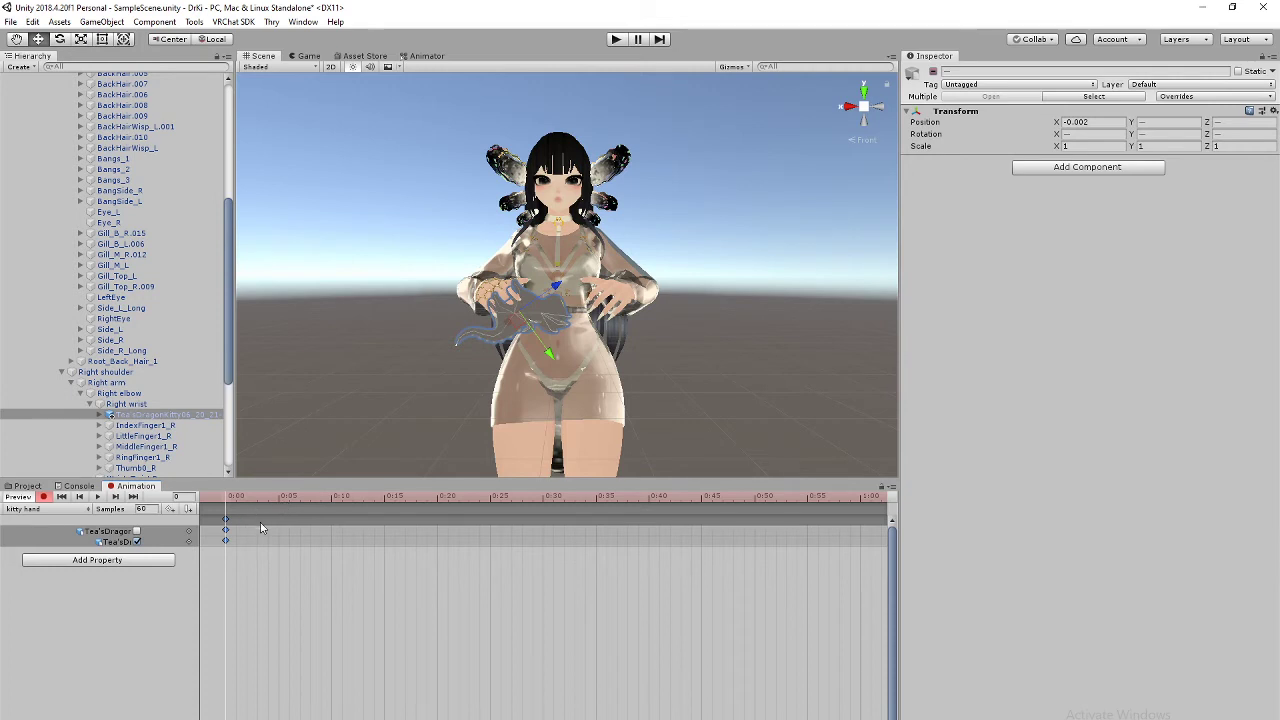
scroll(260, 528, up, 10)
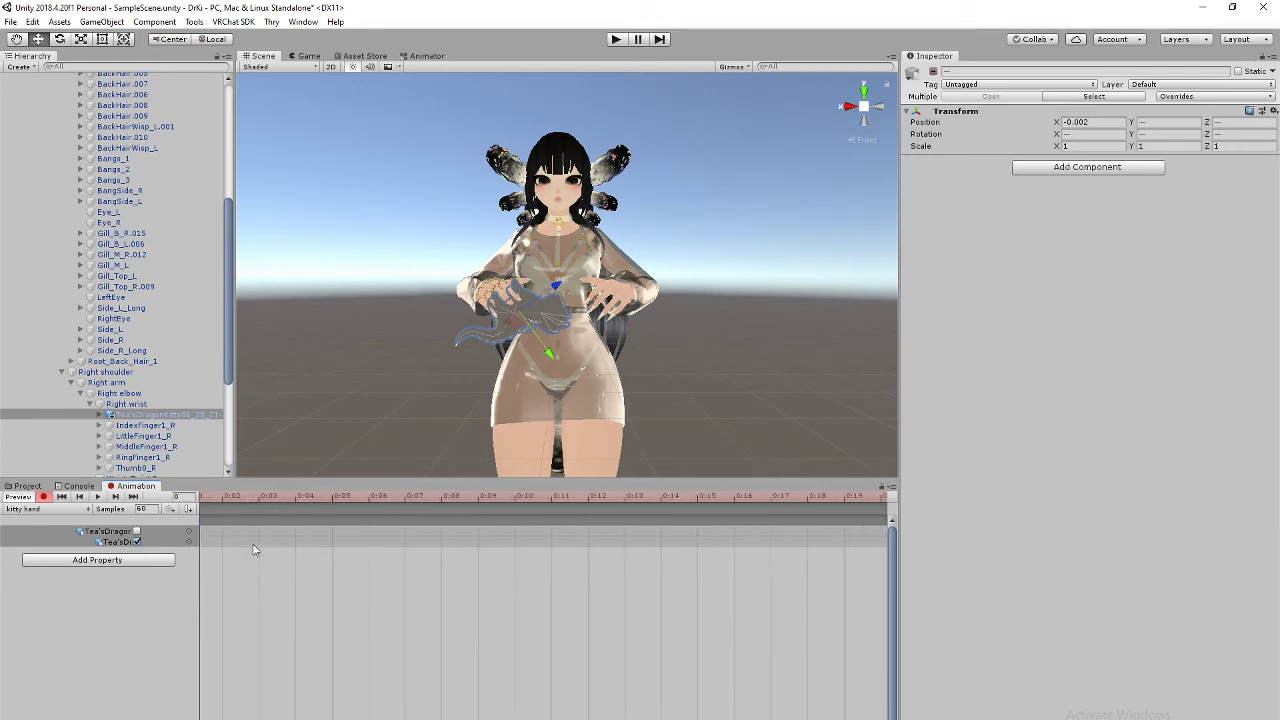
middle_drag(253, 545, 424, 546)
scroll(424, 546, up, 1)
click(264, 497)
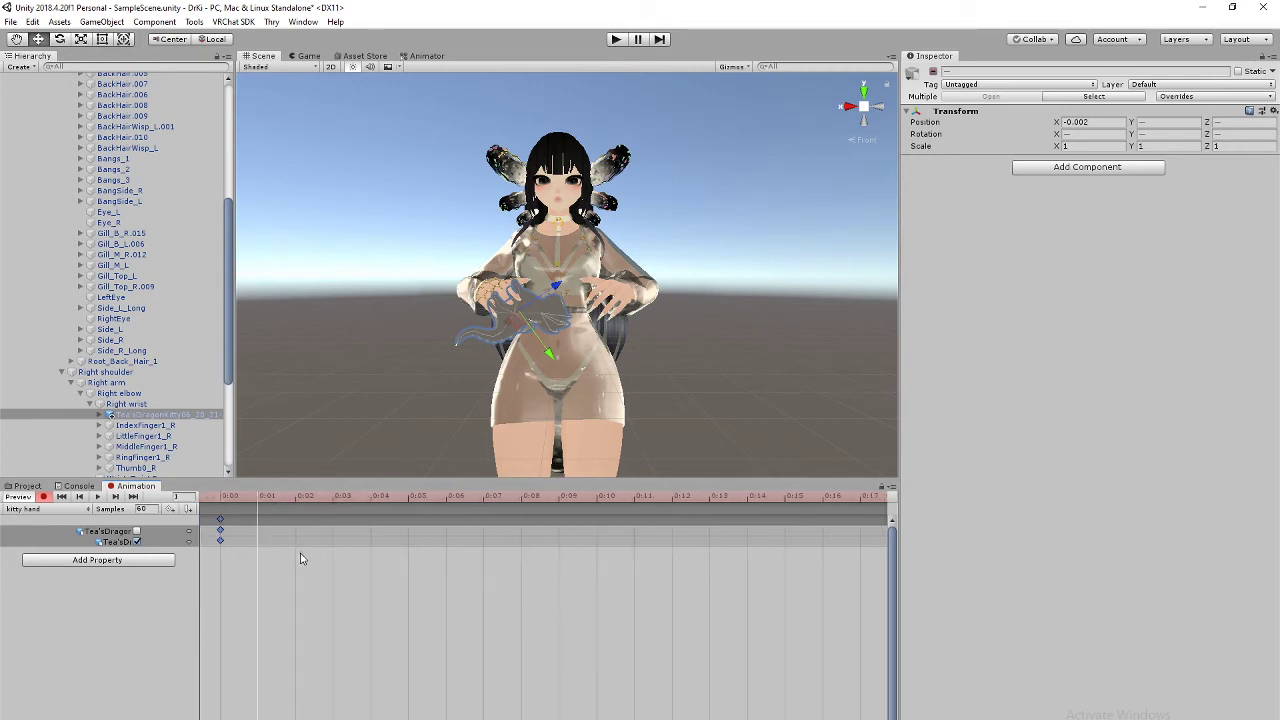
key(ctrl+v)
click(27, 510)
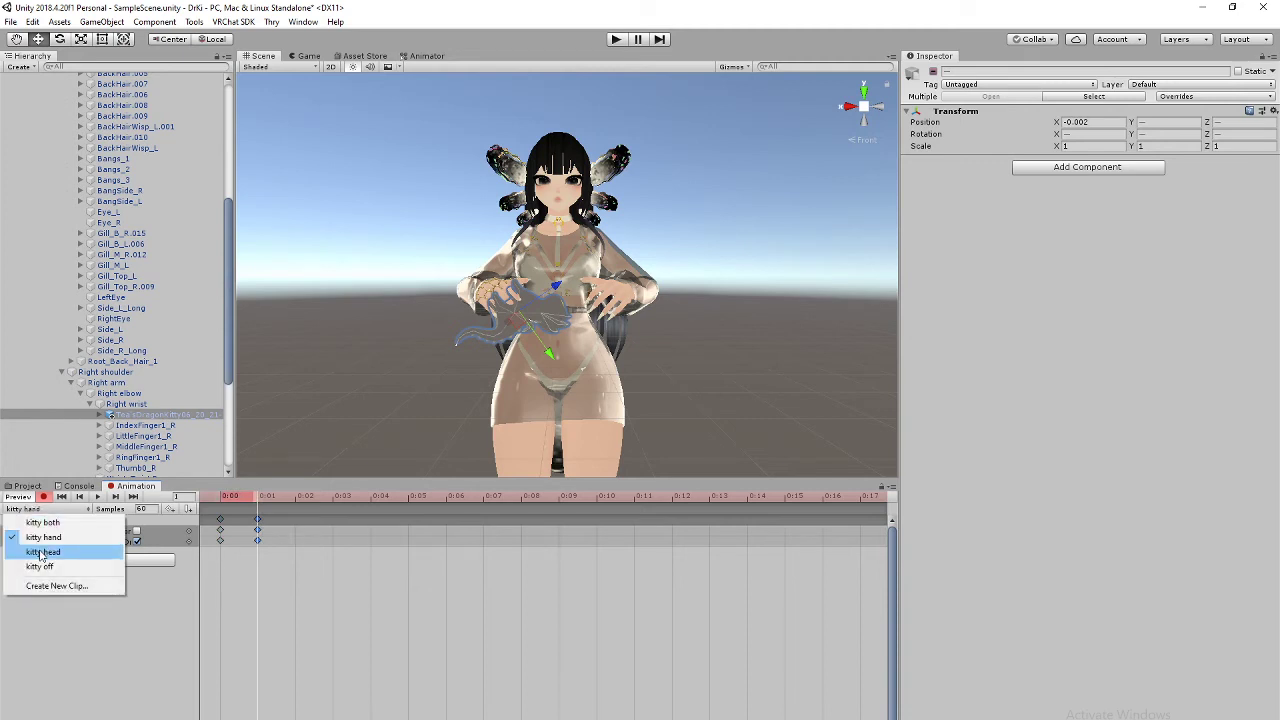
Step: In the kitty head clip, record the head kitty as visible and the wrist kitty hidden
click(42, 553)
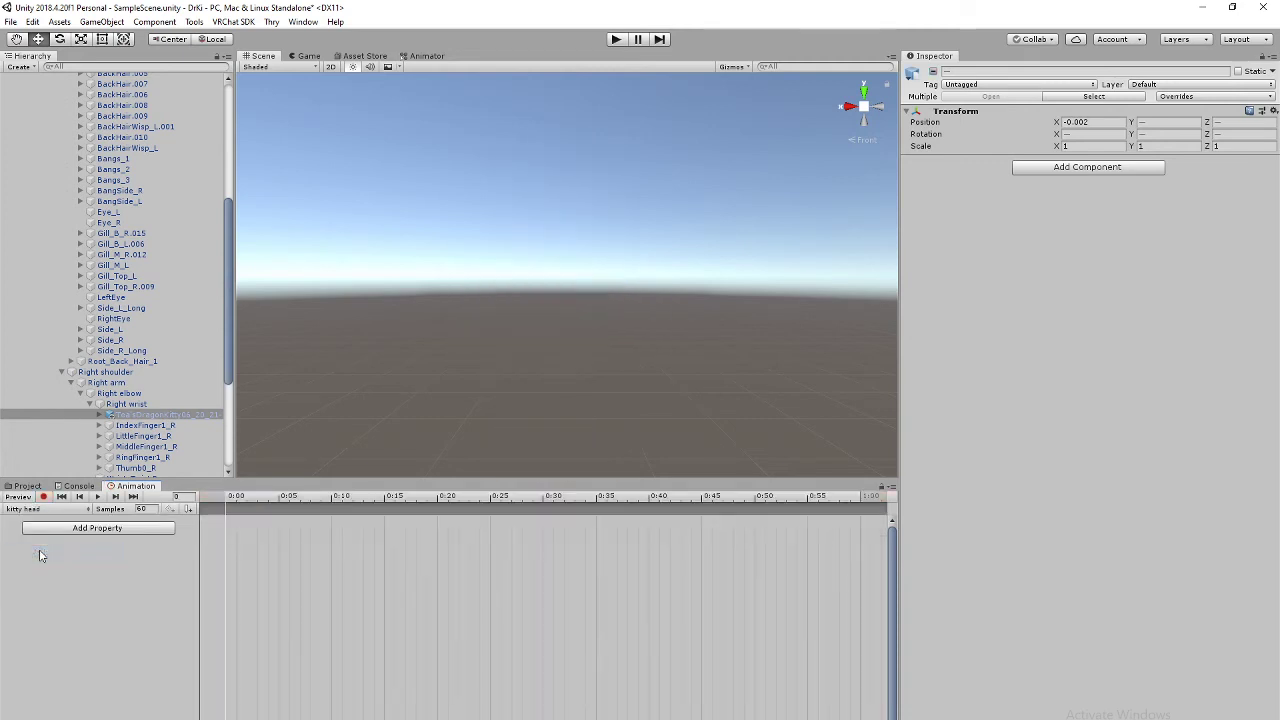
click(194, 414)
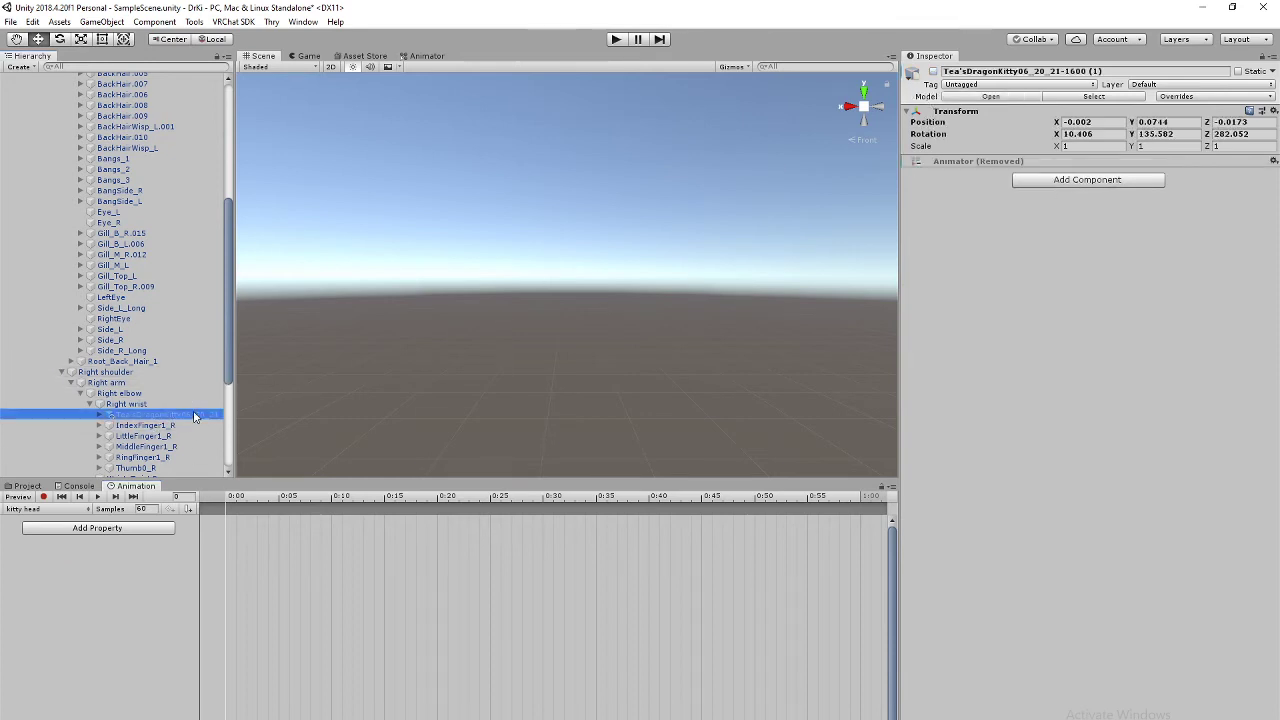
click(933, 72)
scroll(150, 308, up, 8)
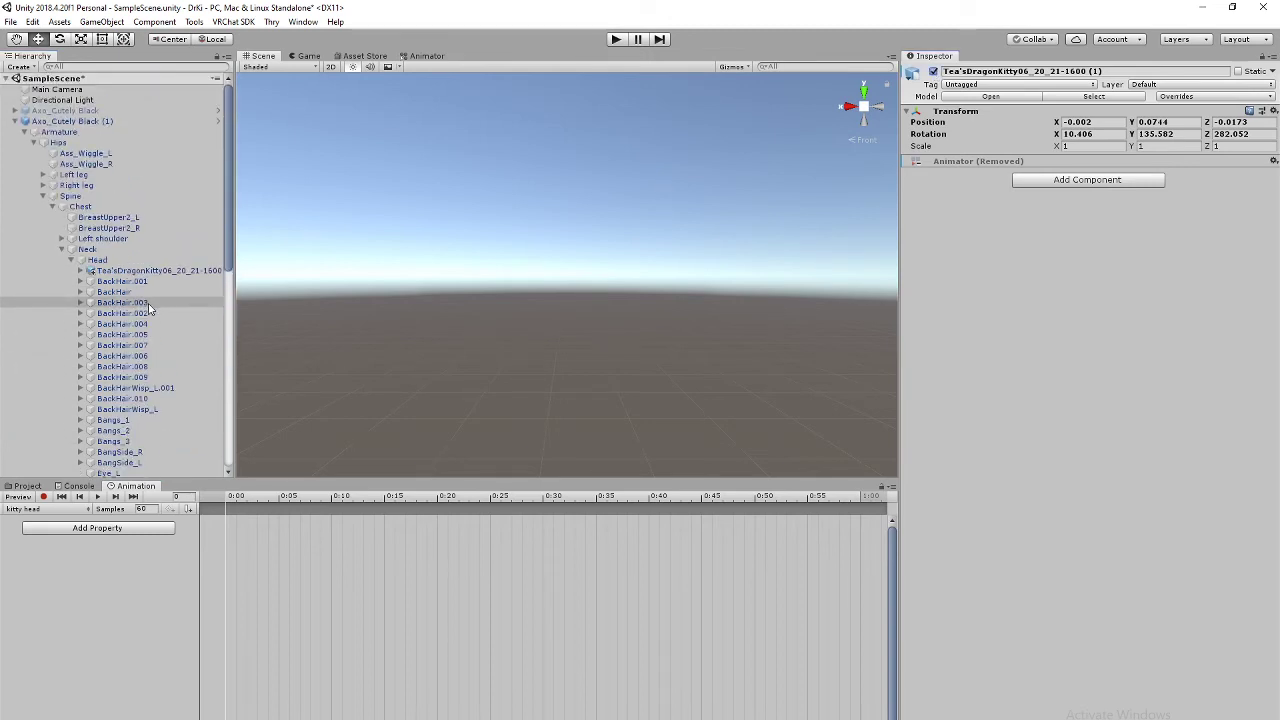
click(160, 270)
click(933, 72)
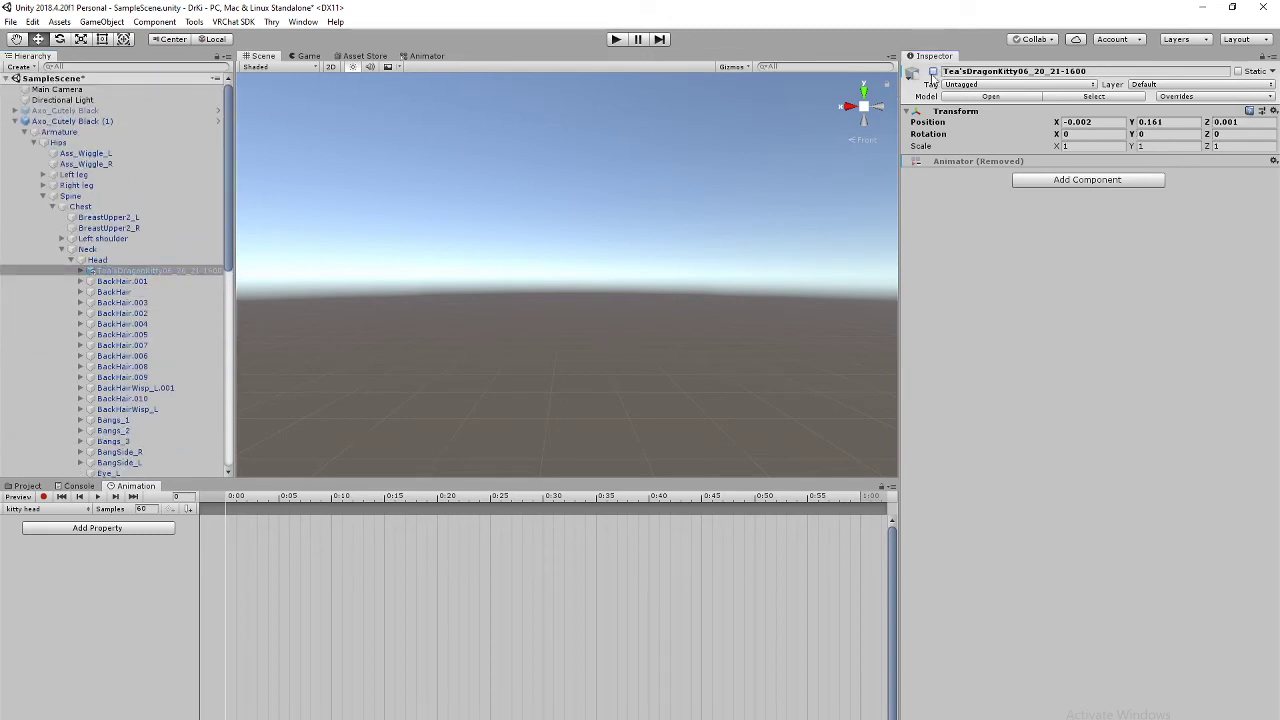
click(44, 497)
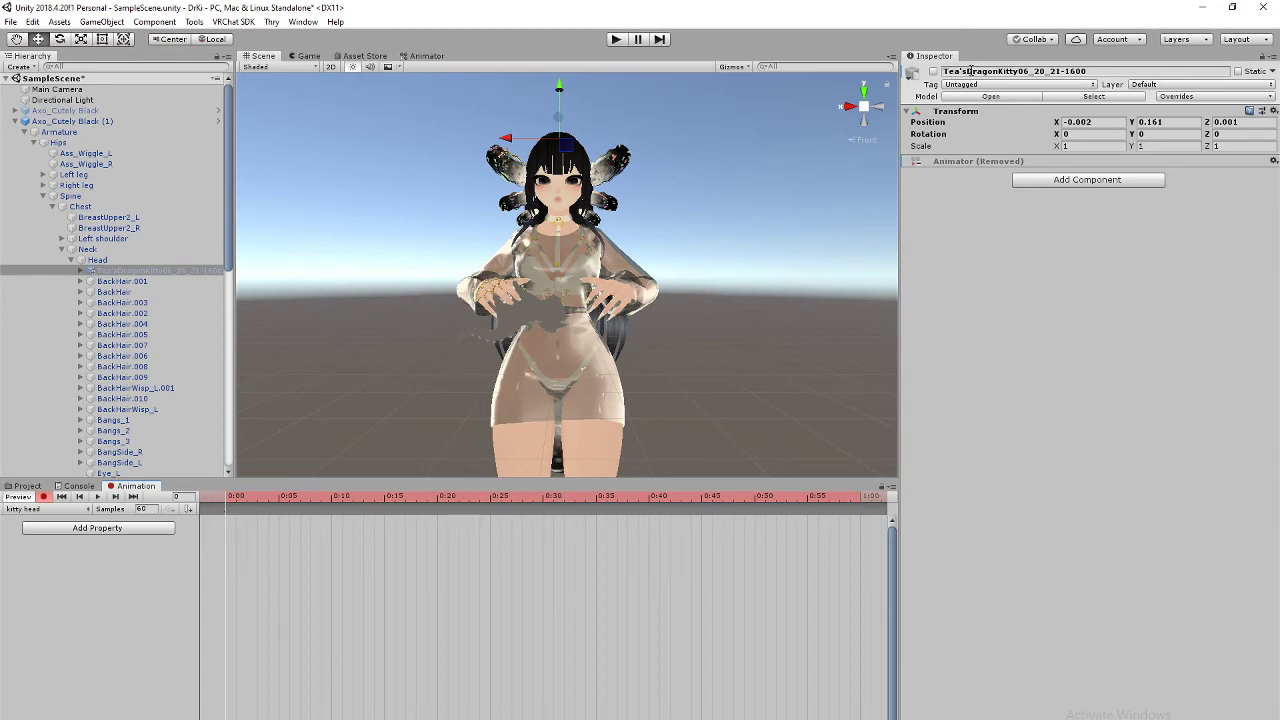
click(934, 72)
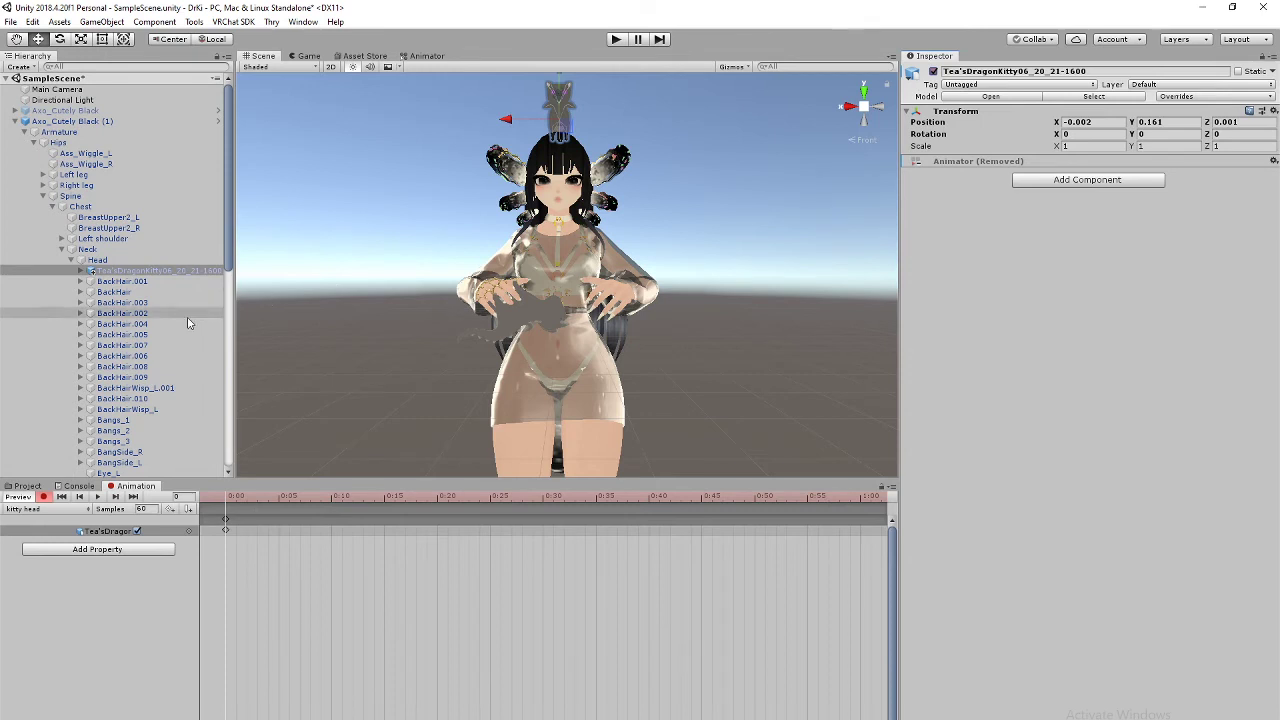
scroll(184, 349, down, 6)
click(184, 395)
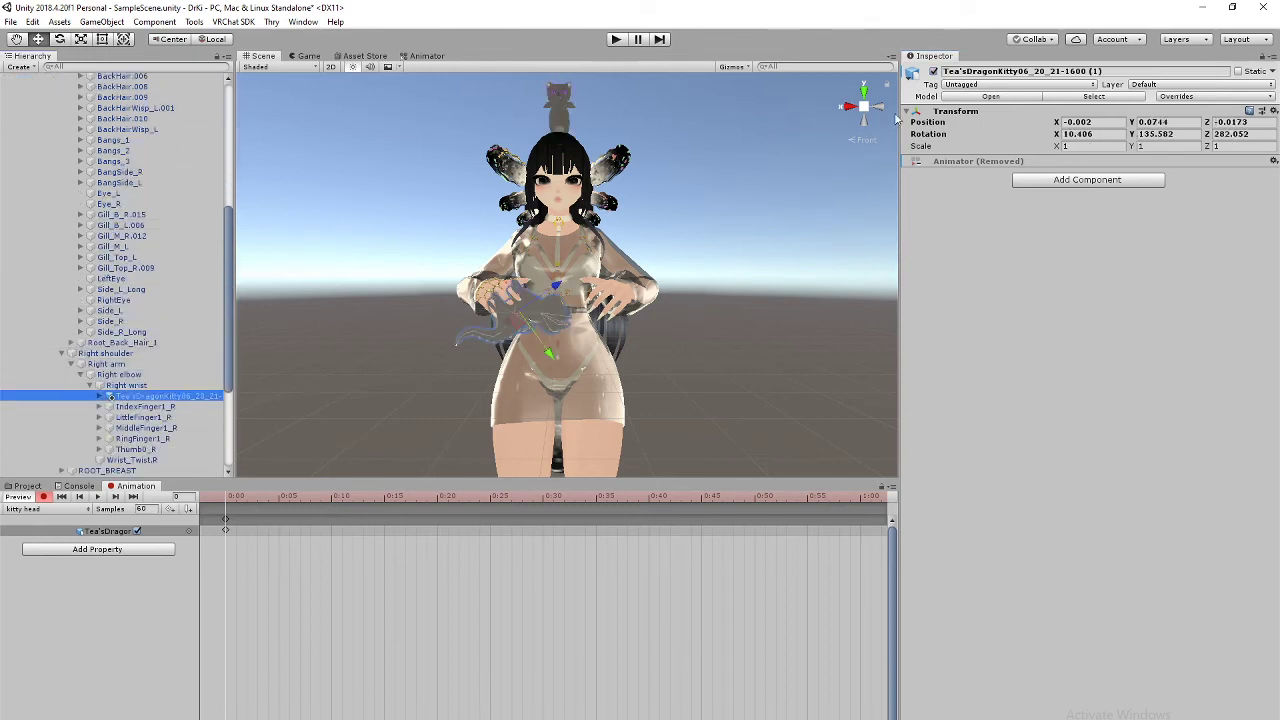
click(934, 72)
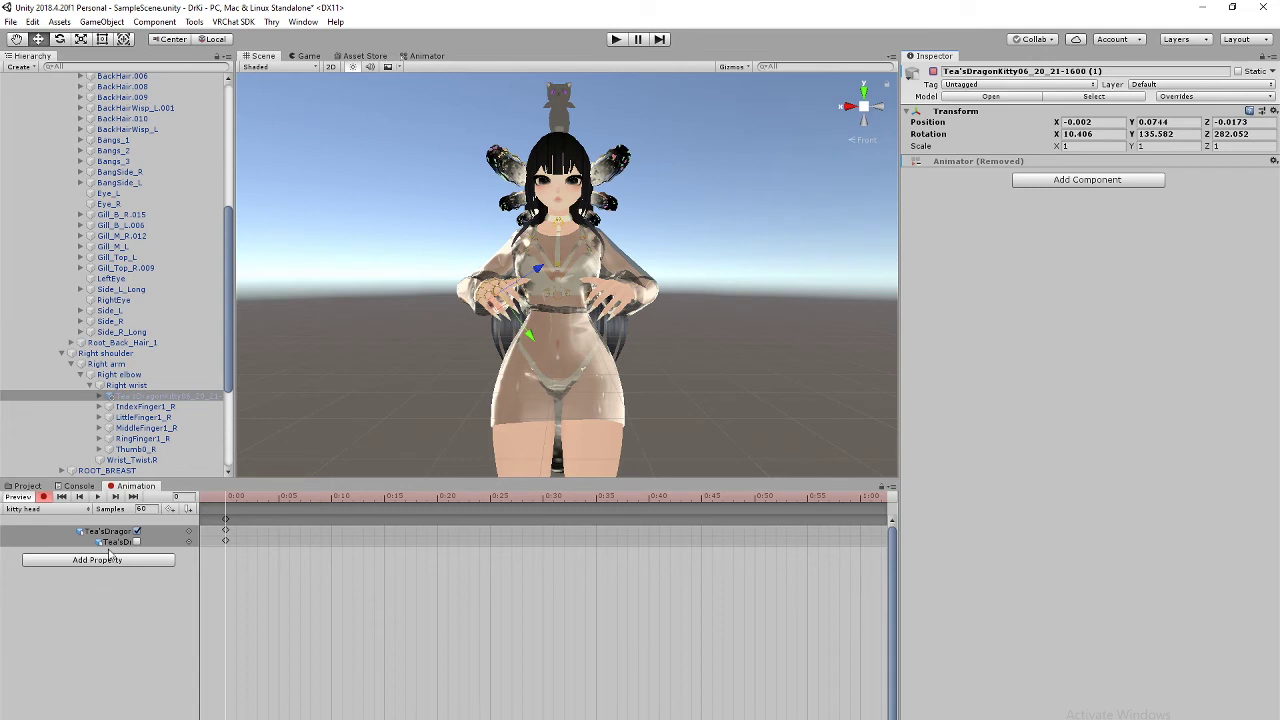
Step: Paste the kitty head frame-0 keyframes at frame 1
click(227, 519)
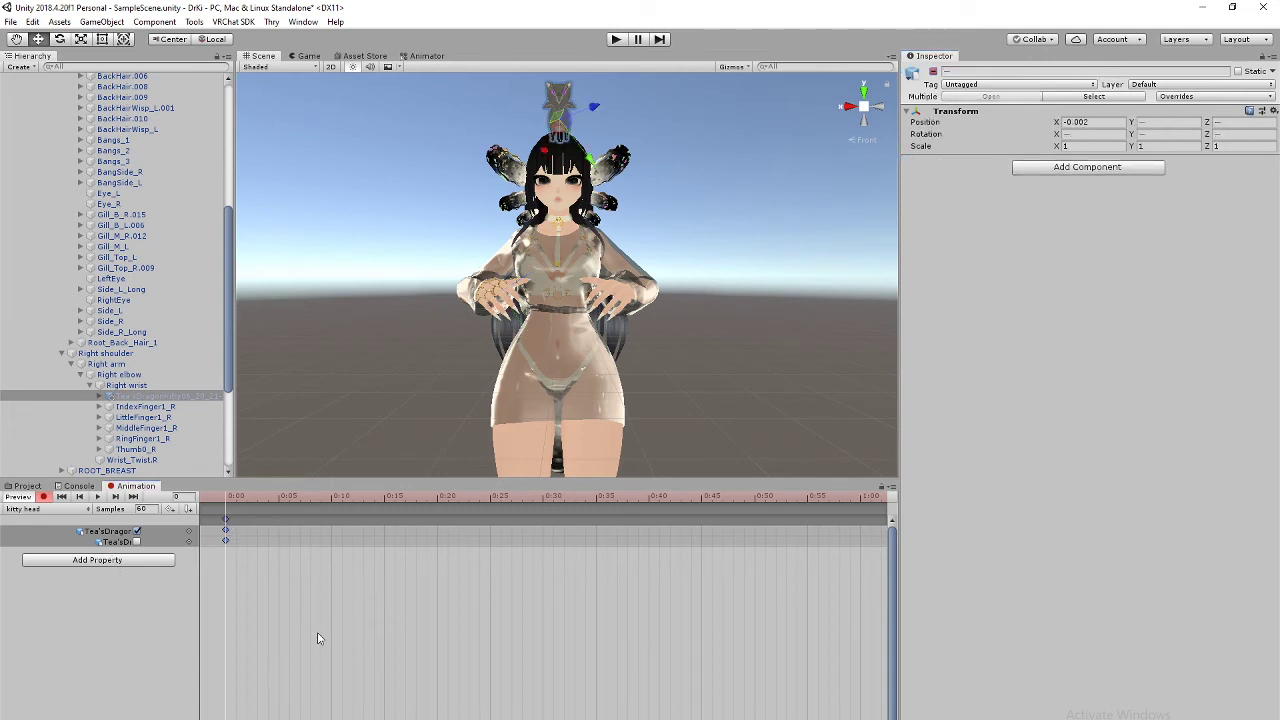
scroll(259, 543, up, 5)
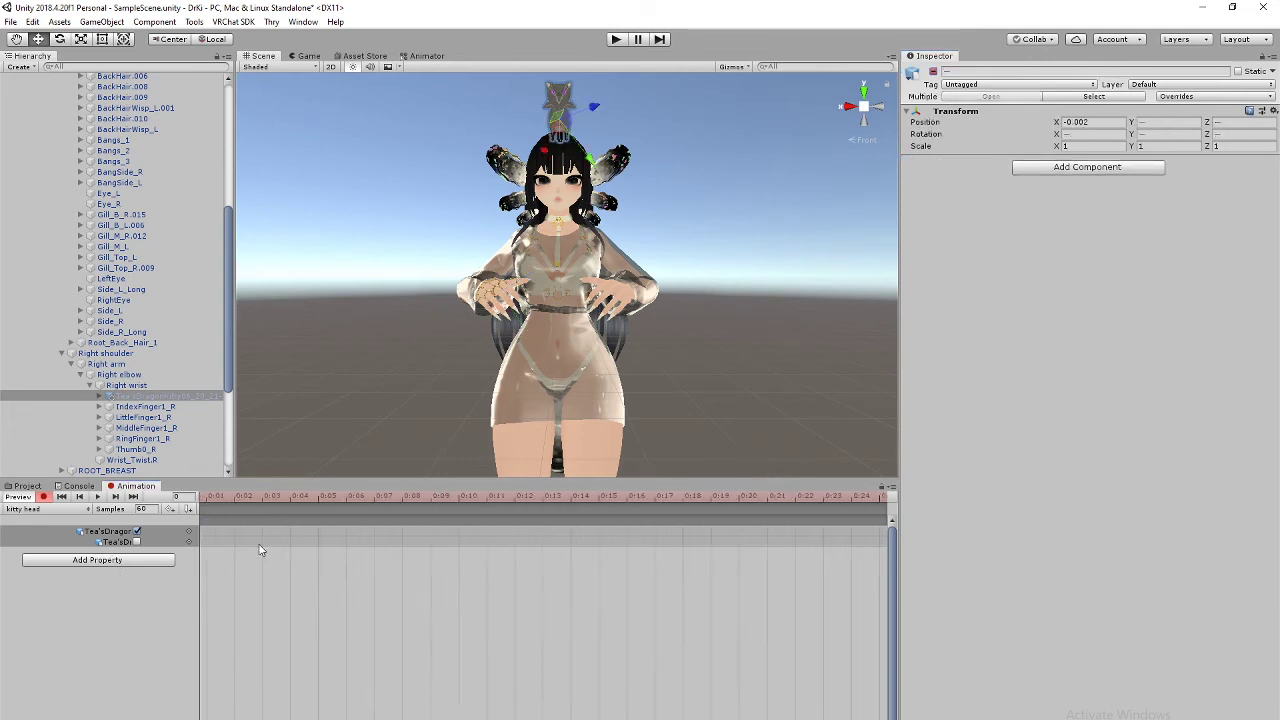
middle_drag(241, 552, 402, 545)
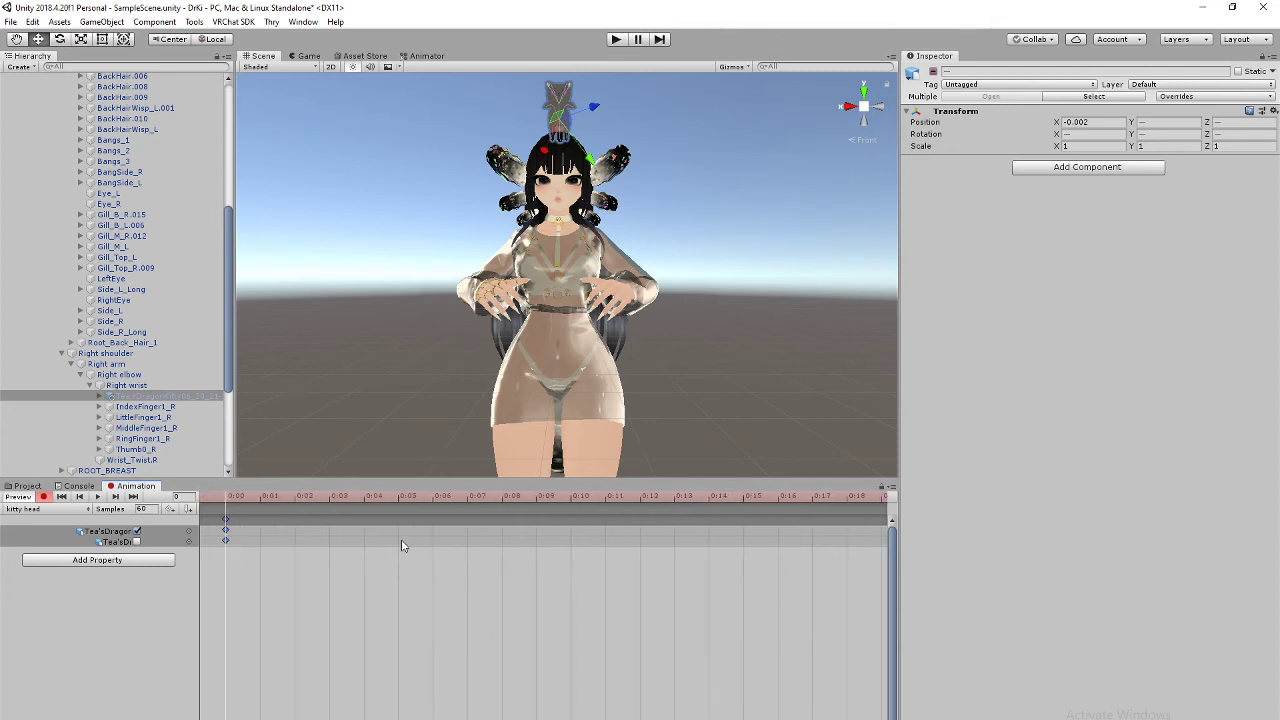
click(266, 496)
key(ctrl+v)
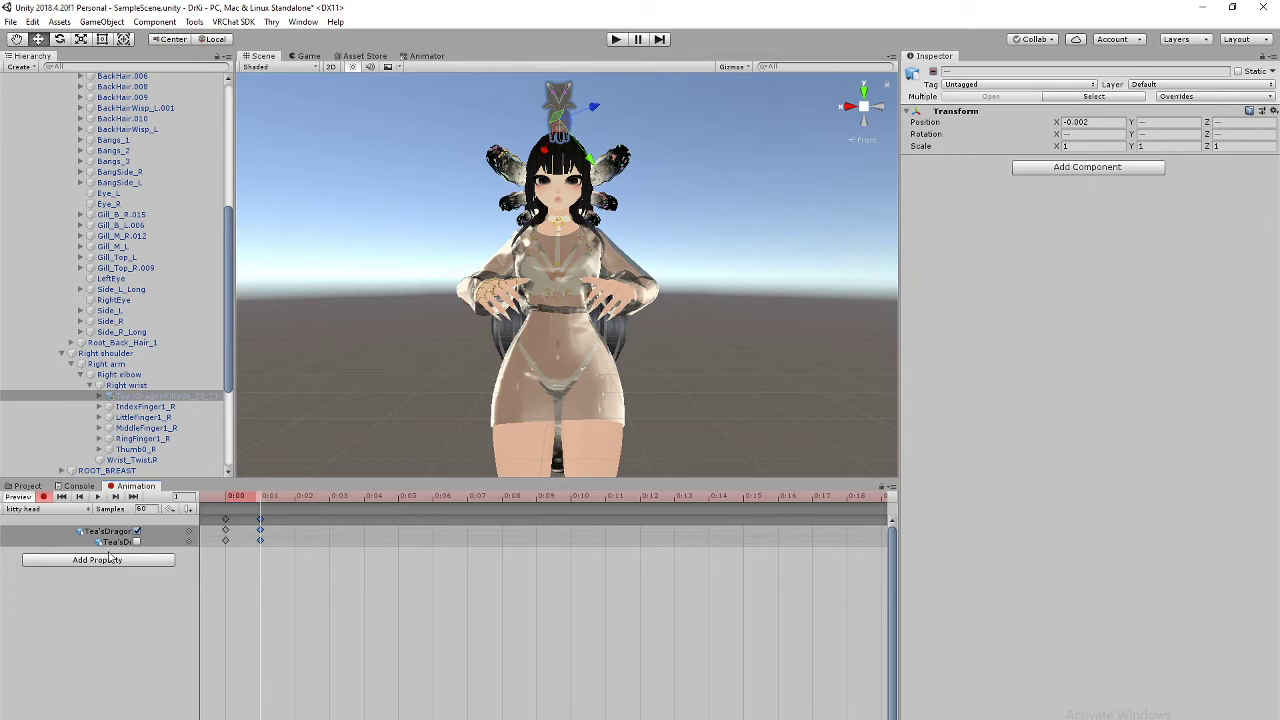
click(35, 512)
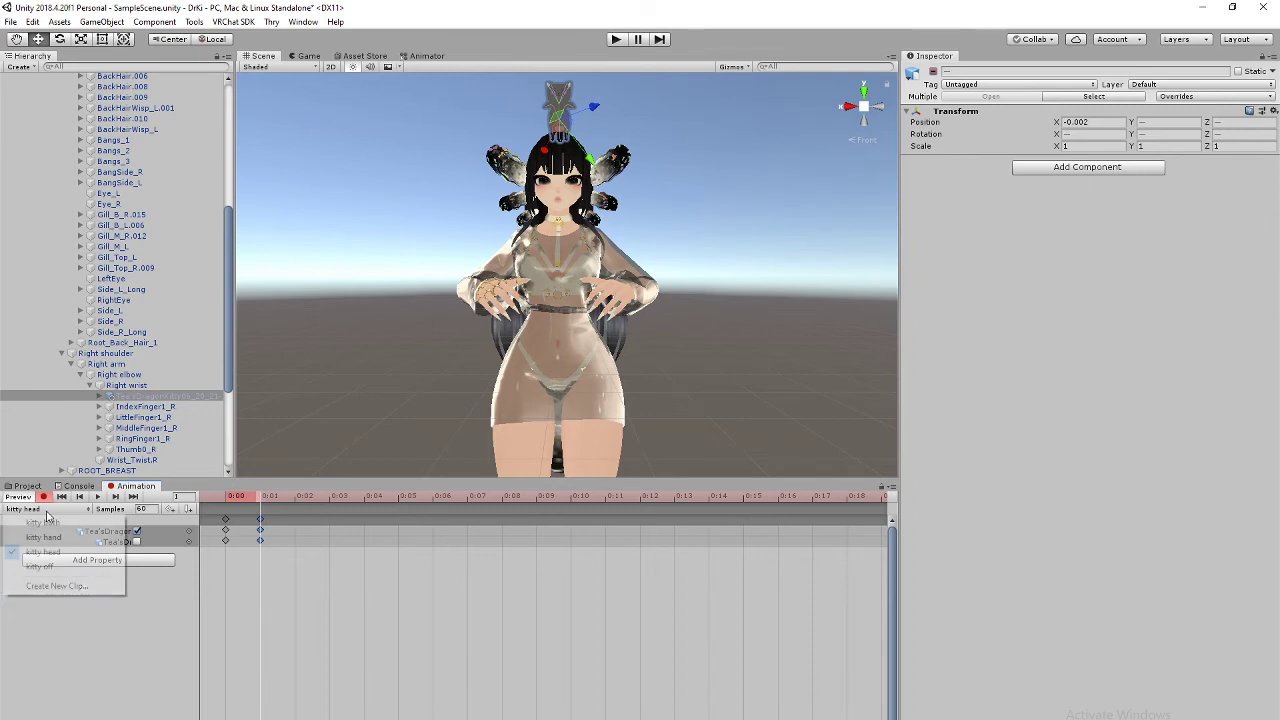
Step: Switch to the kitty off clip, making sure the wrist and head dragon kitties are active
click(48, 568)
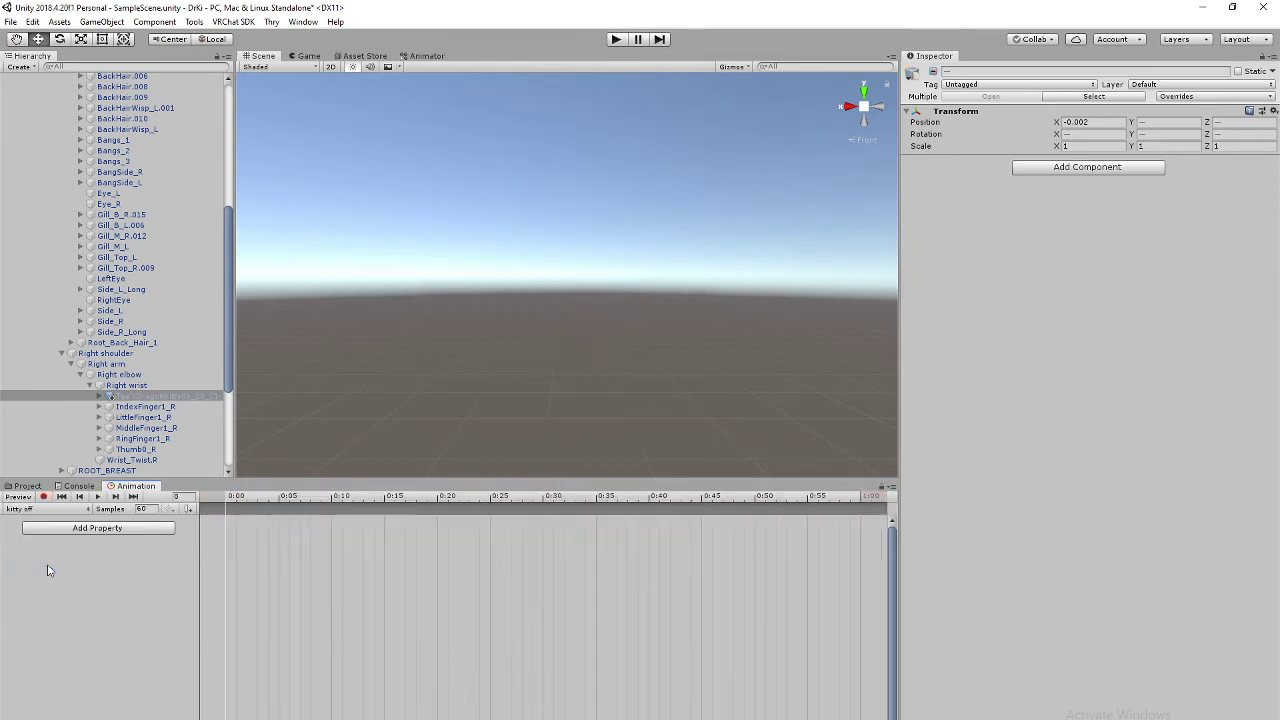
click(194, 398)
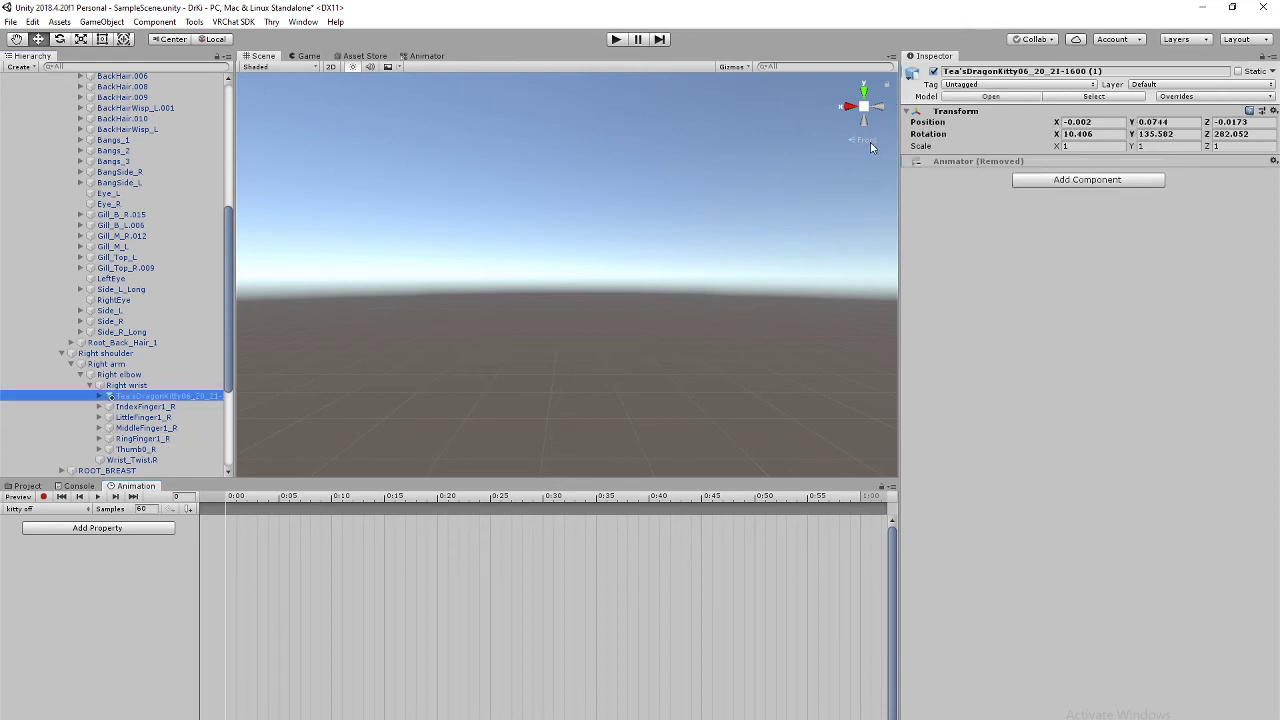
click(933, 72)
scroll(190, 360, down, 5)
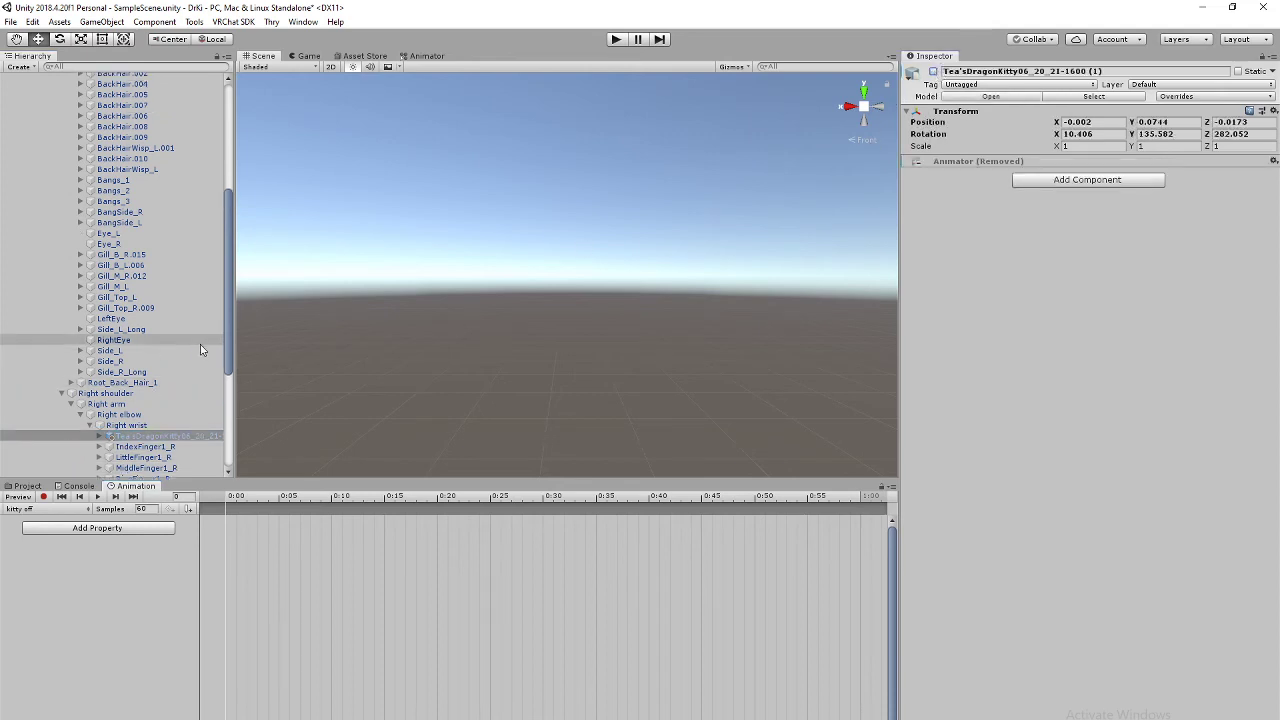
scroll(185, 369, up, 3)
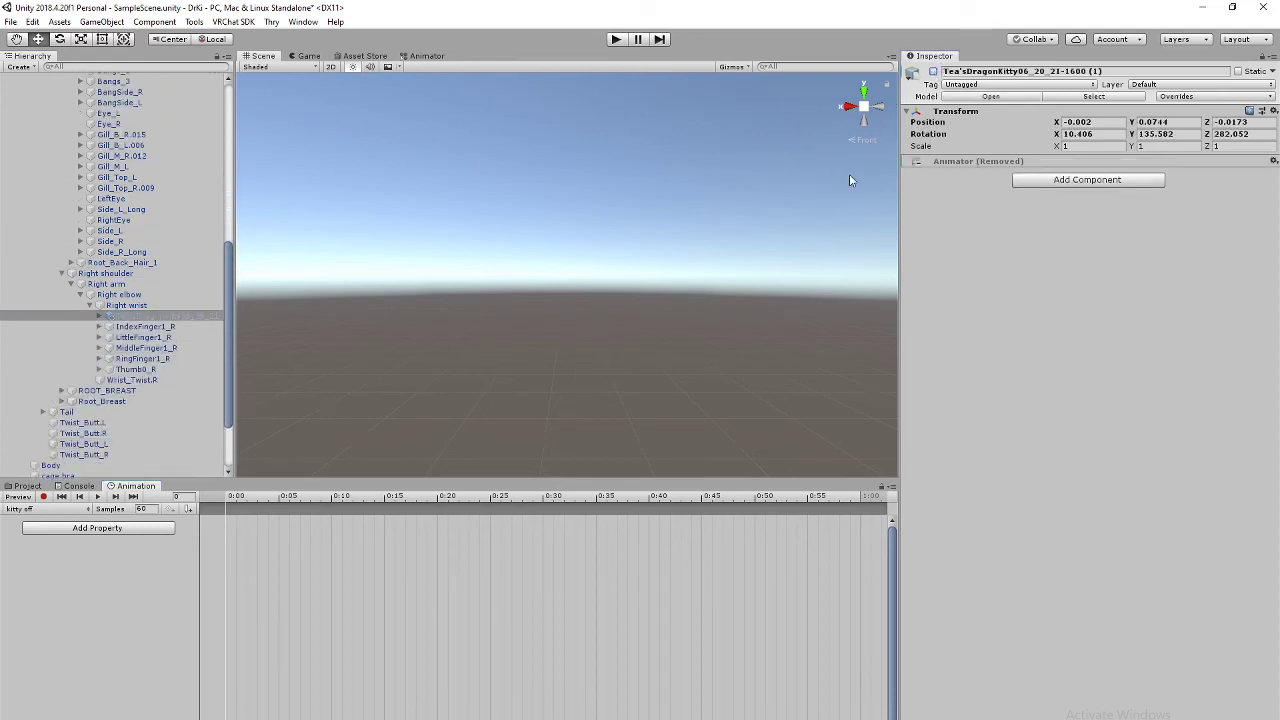
click(933, 72)
scroll(190, 357, up, 10)
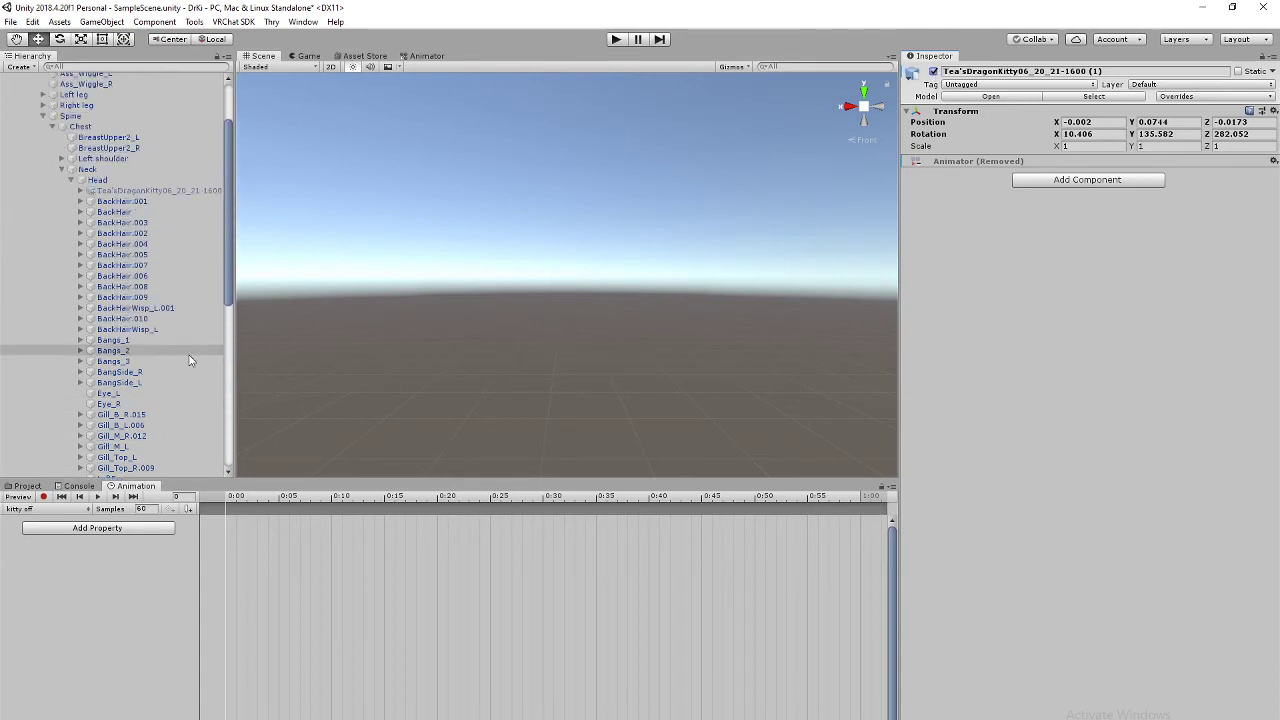
click(190, 282)
click(190, 272)
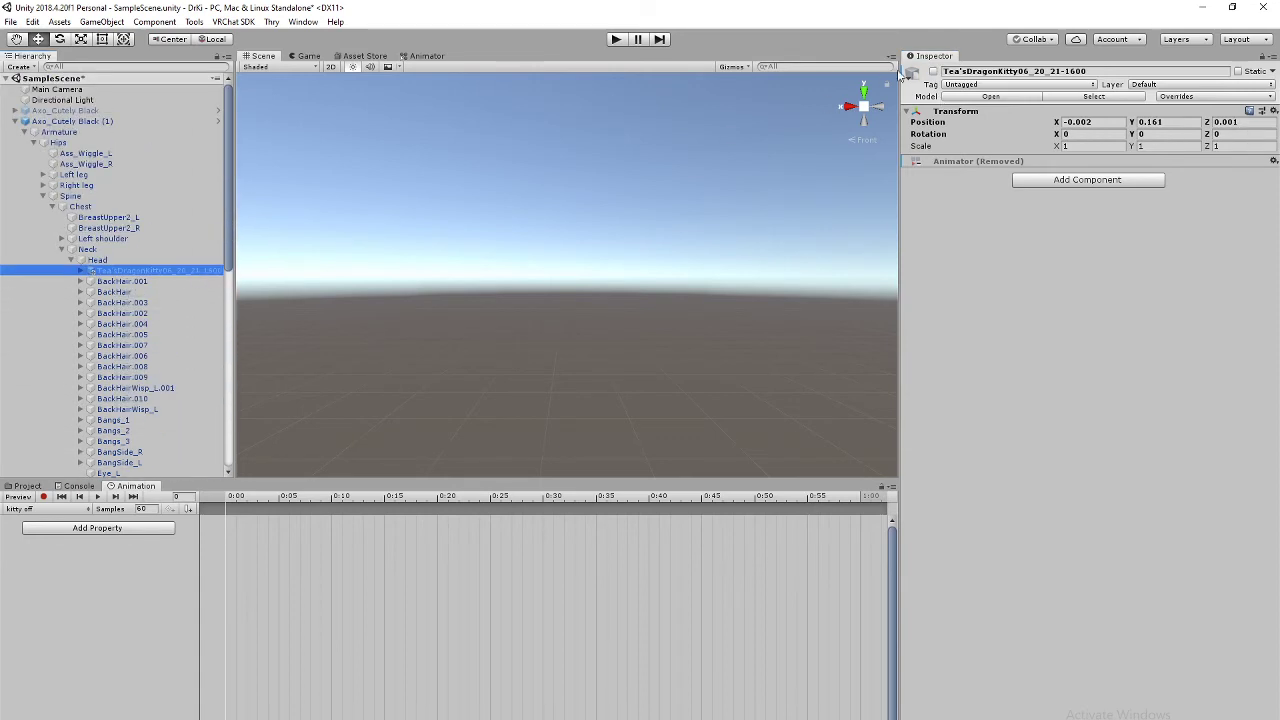
click(934, 72)
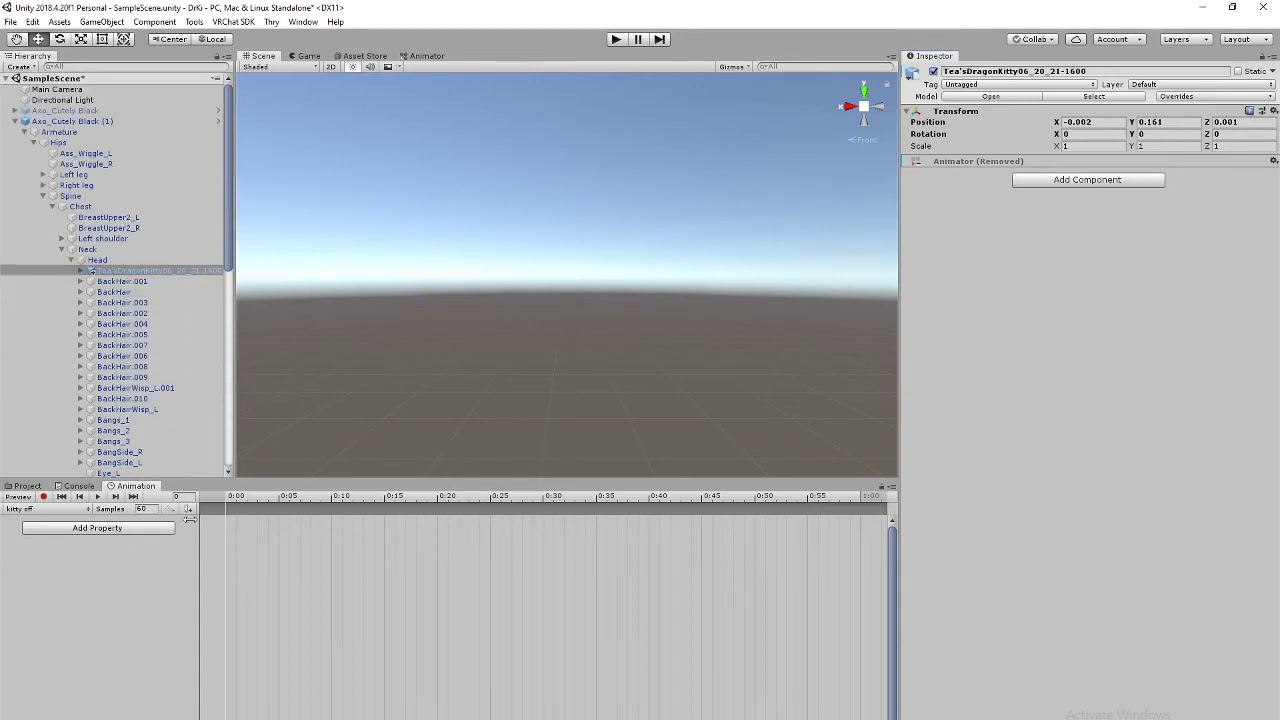
Step: In Record mode, key the head and right-wrist dragon kitties as hidden at frame 0
click(43, 497)
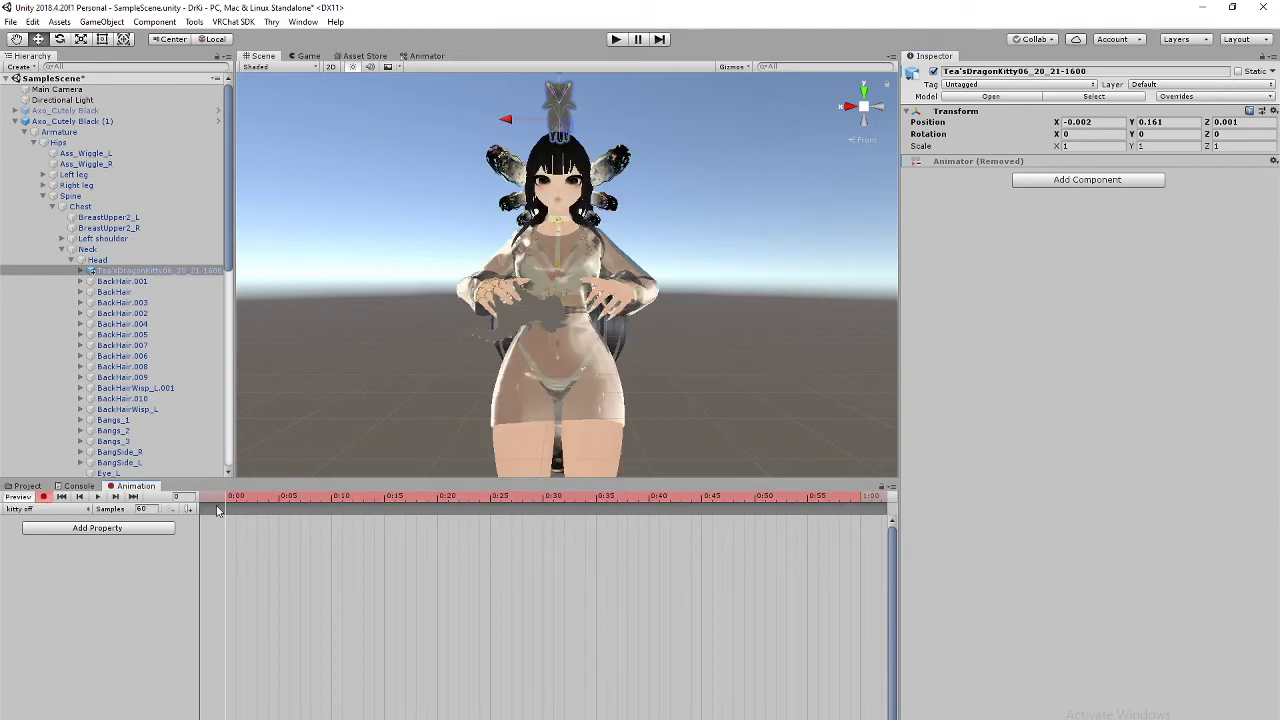
click(934, 72)
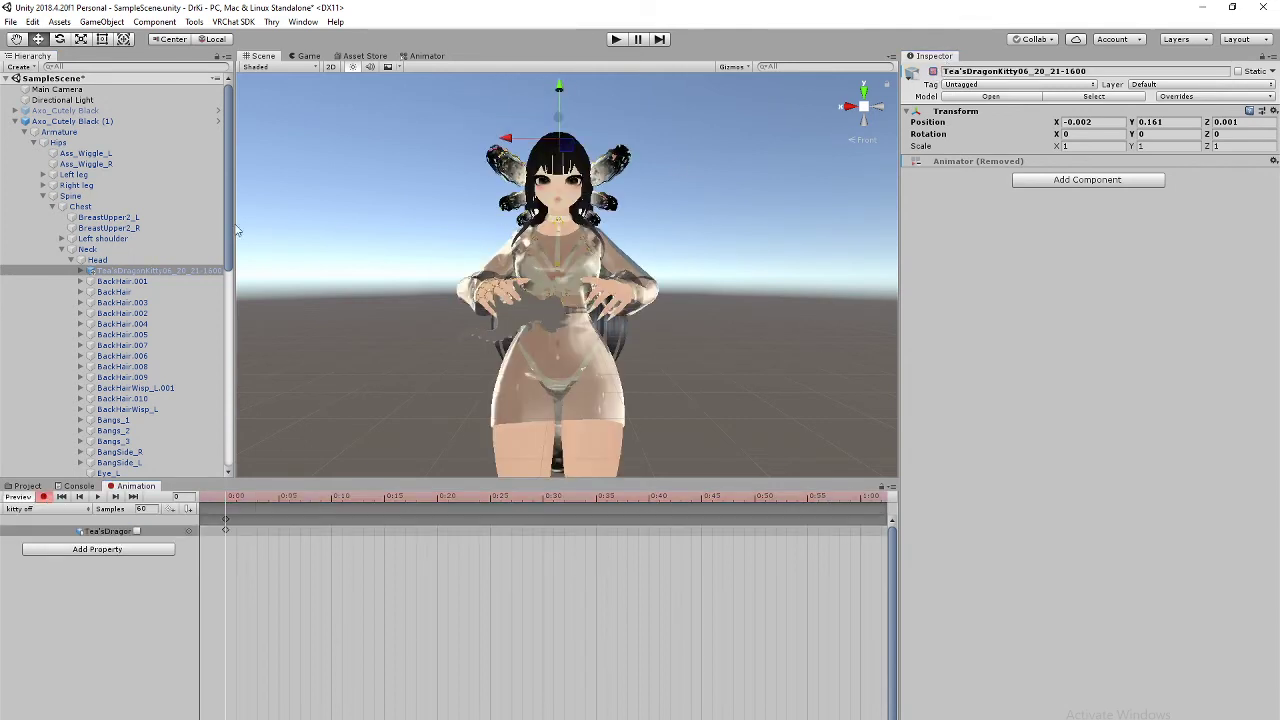
scroll(160, 300, down, 7)
click(160, 397)
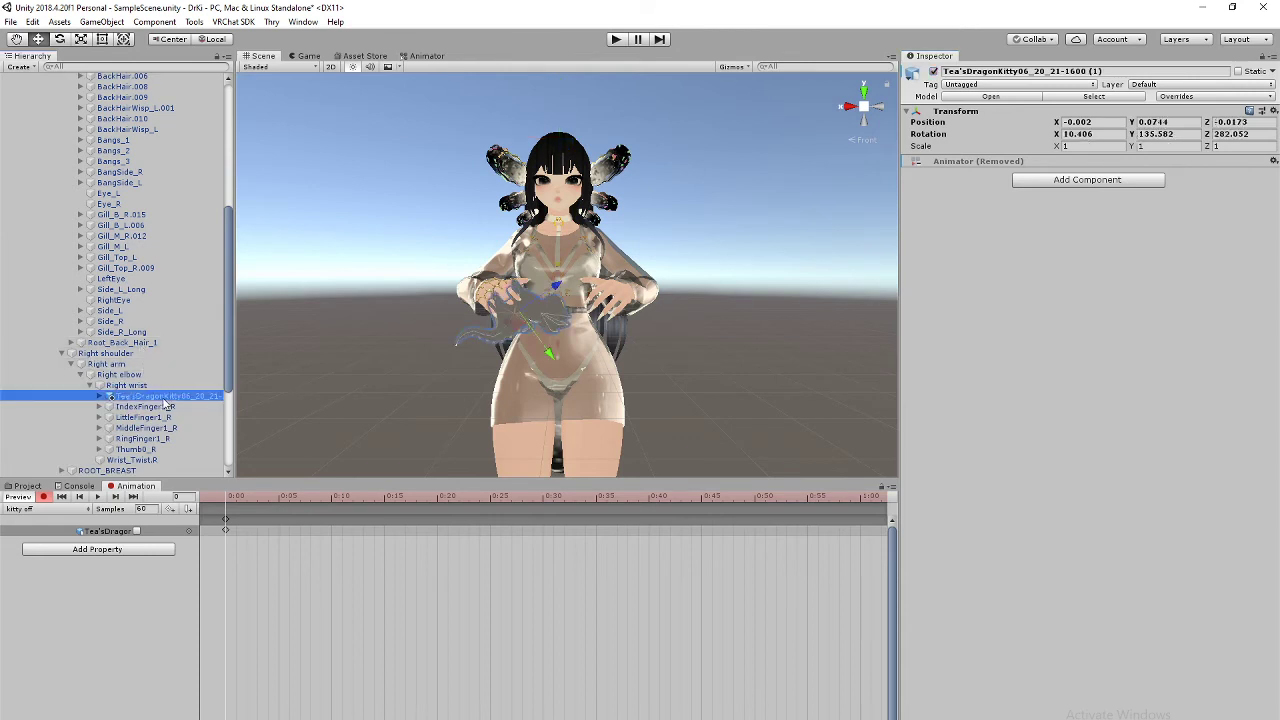
click(934, 72)
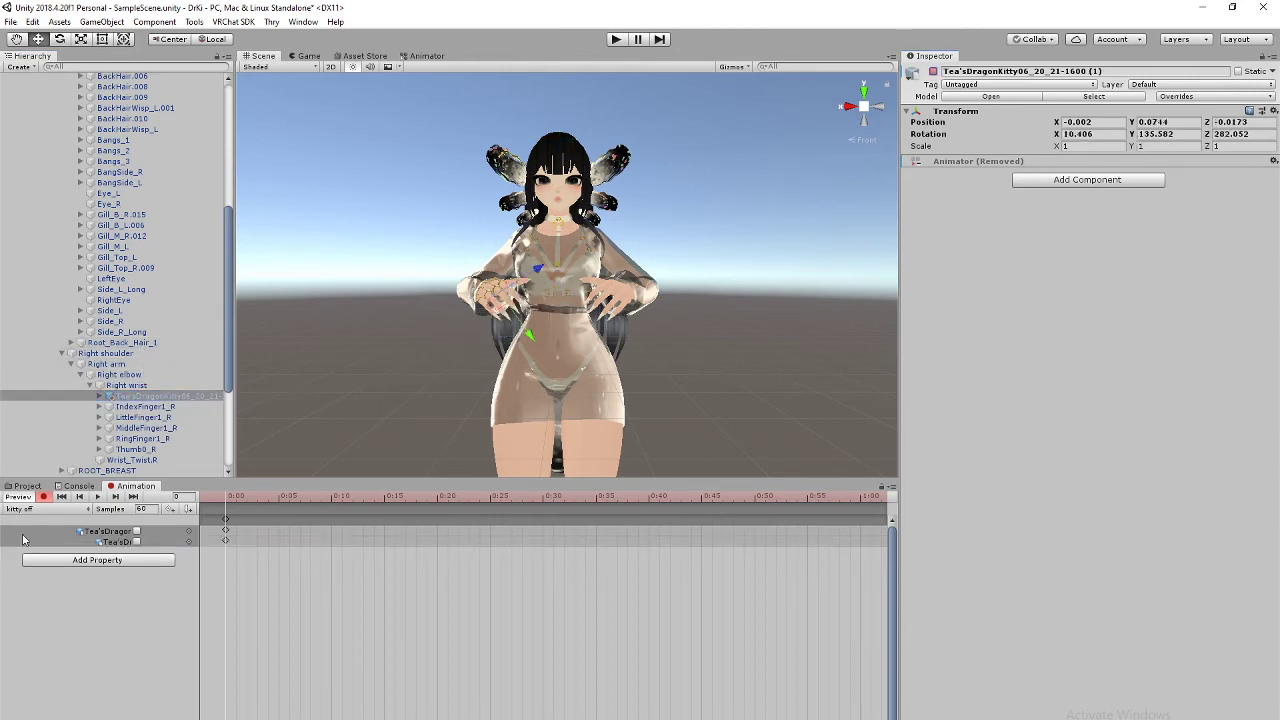
Step: Copy both frame-0 keyframes to frame 1, then stop recording
click(225, 520)
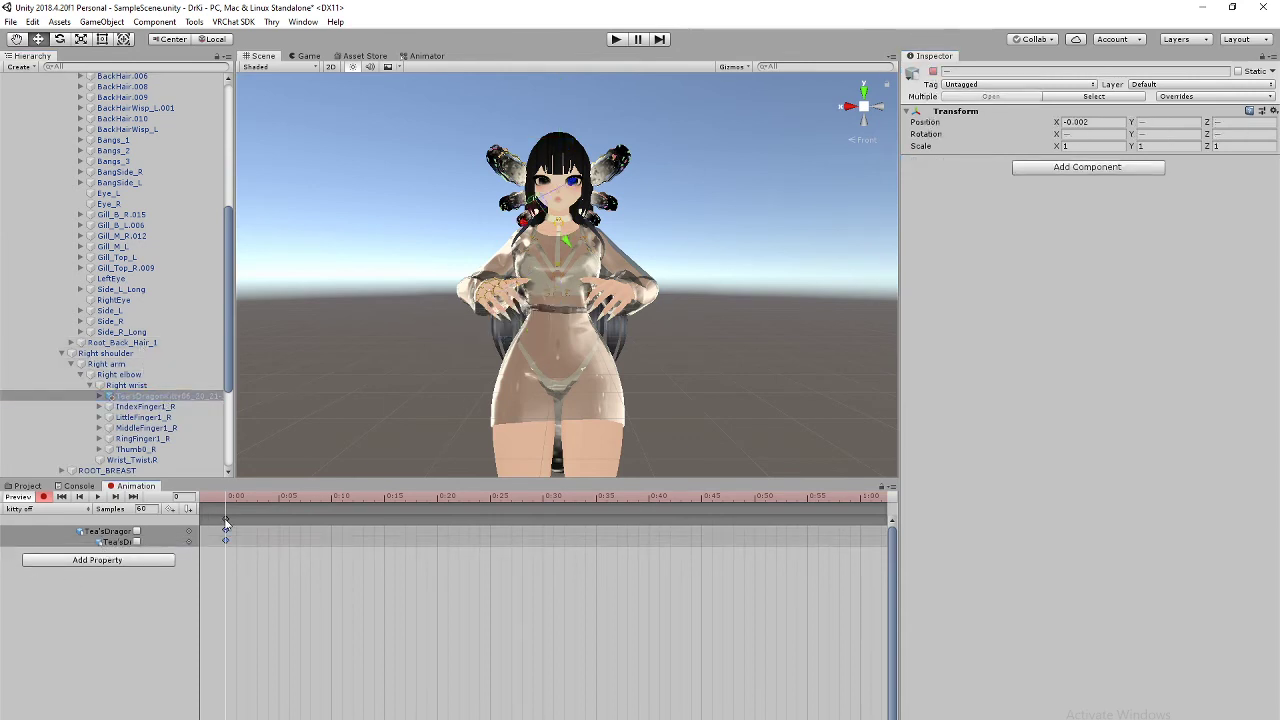
scroll(263, 575, up, 10)
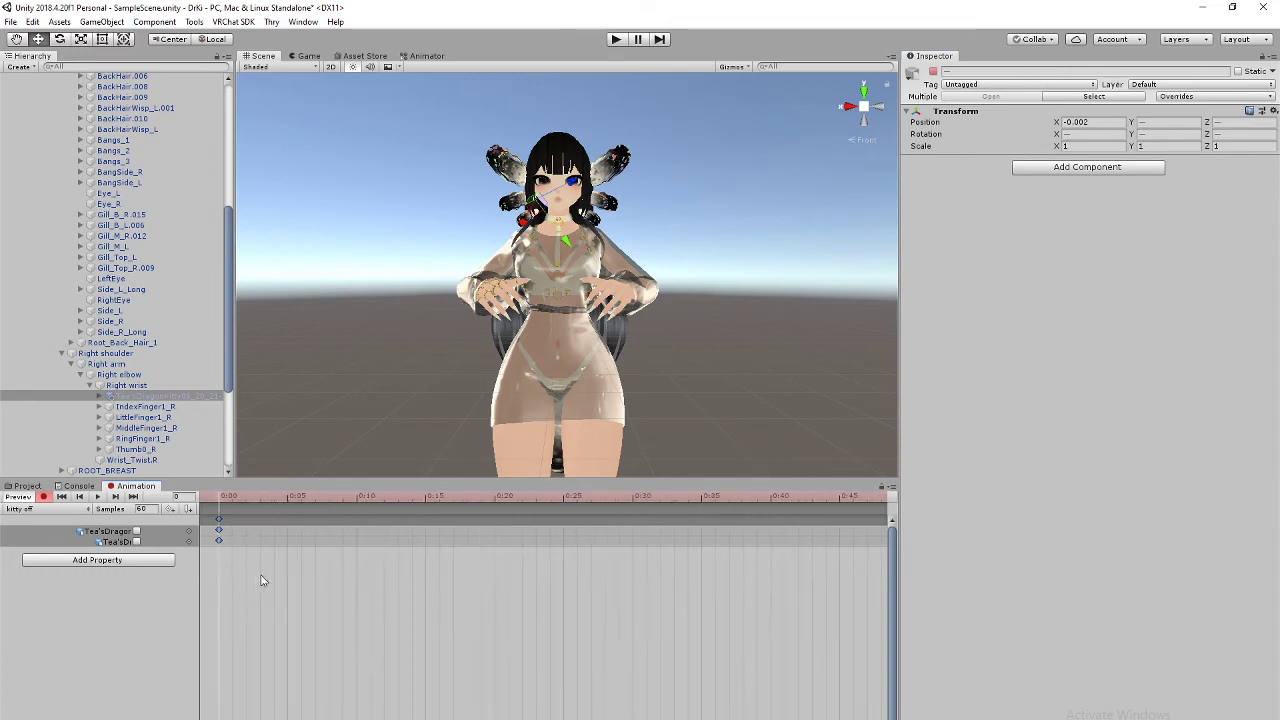
click(254, 500)
key(ctrl+v)
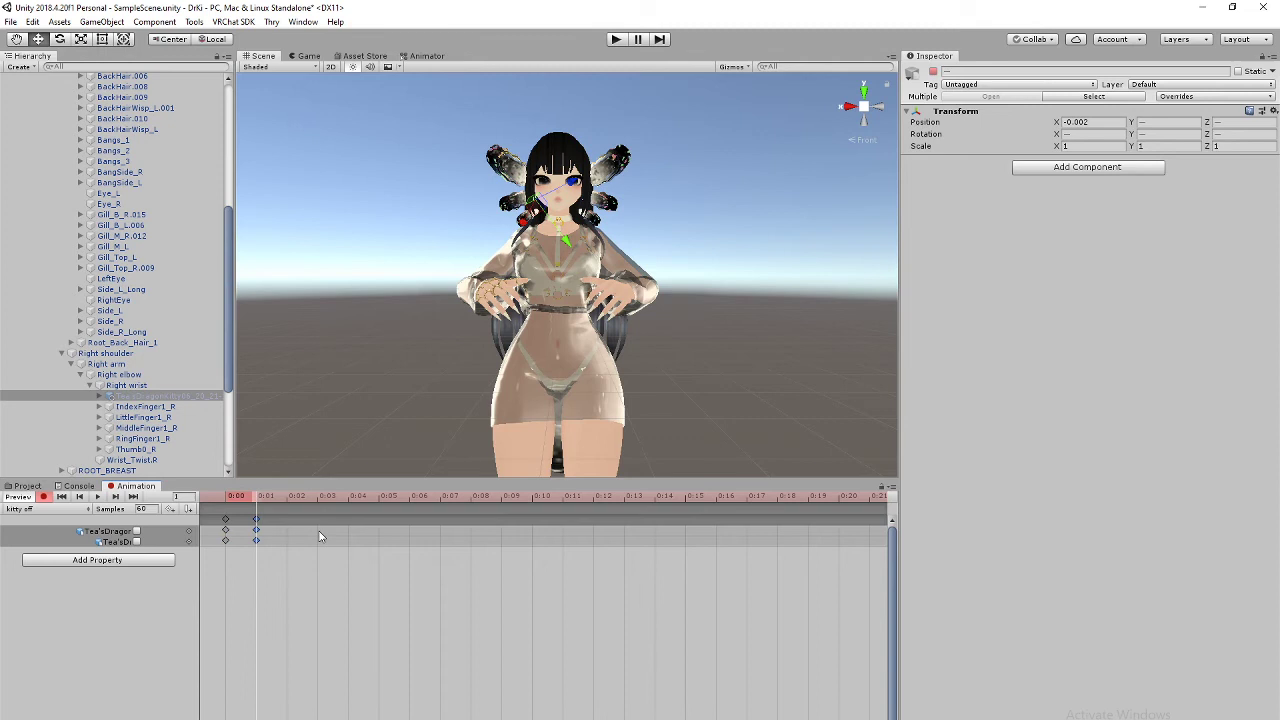
click(43, 496)
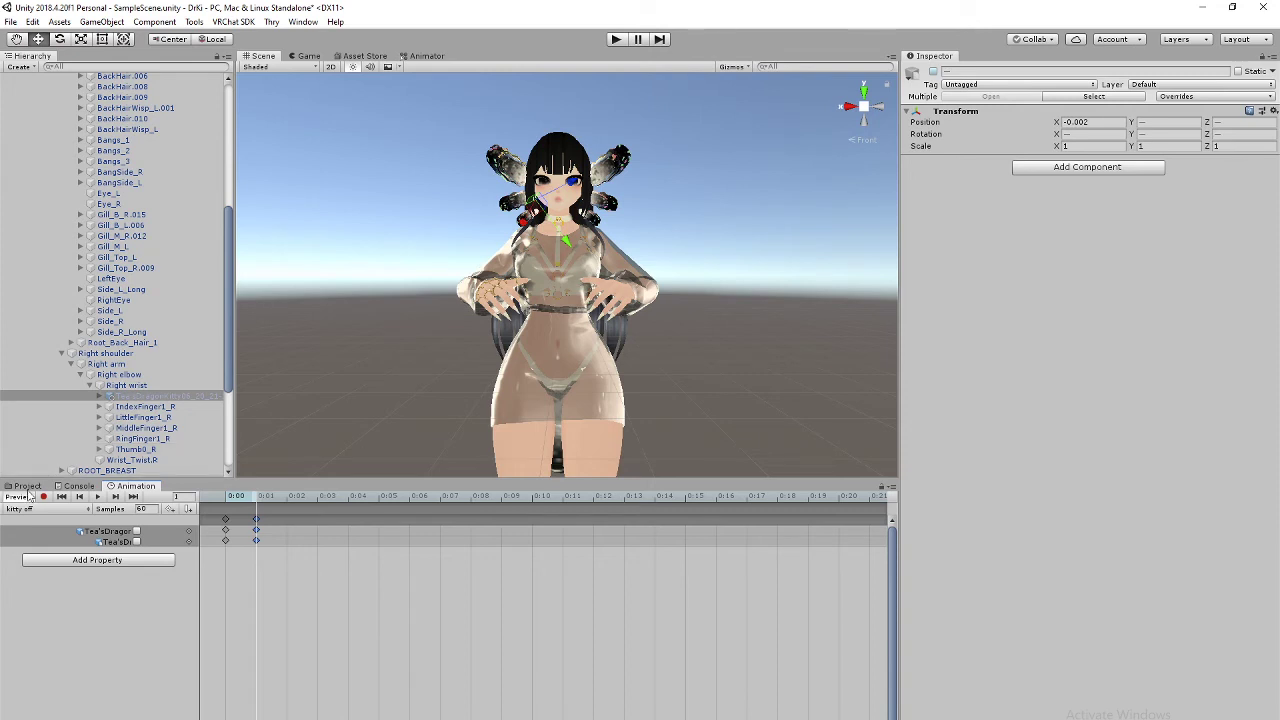
Step: Delete the duplicate Axo_Cutely Black (1) and reactivate the original Axo_Cutely Black avatar
scroll(140, 420, down, 5)
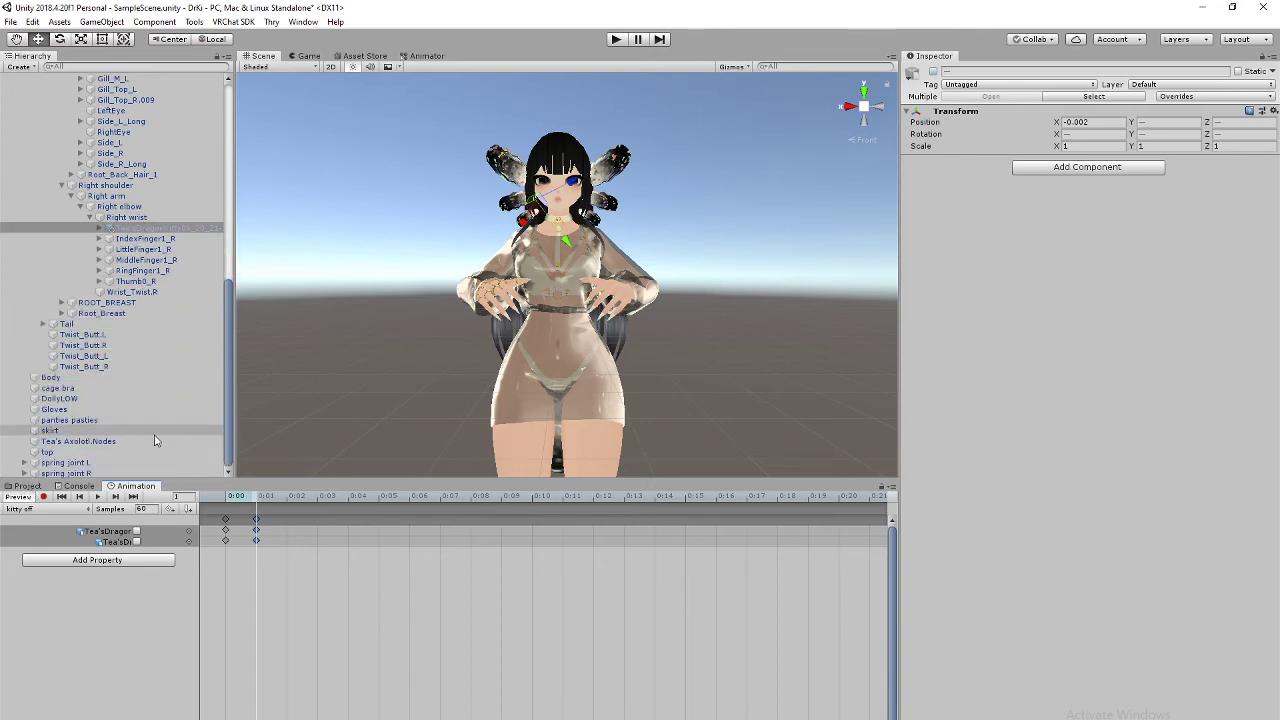
scroll(152, 453, up, 15)
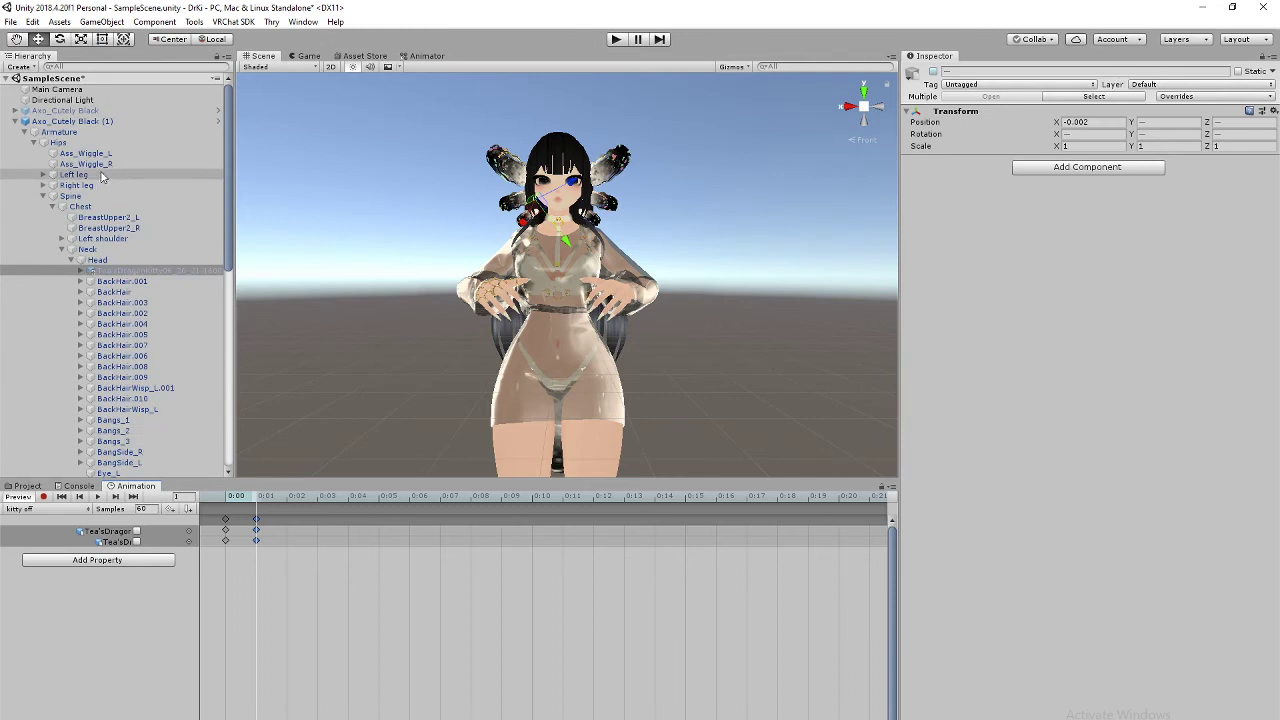
click(126, 122)
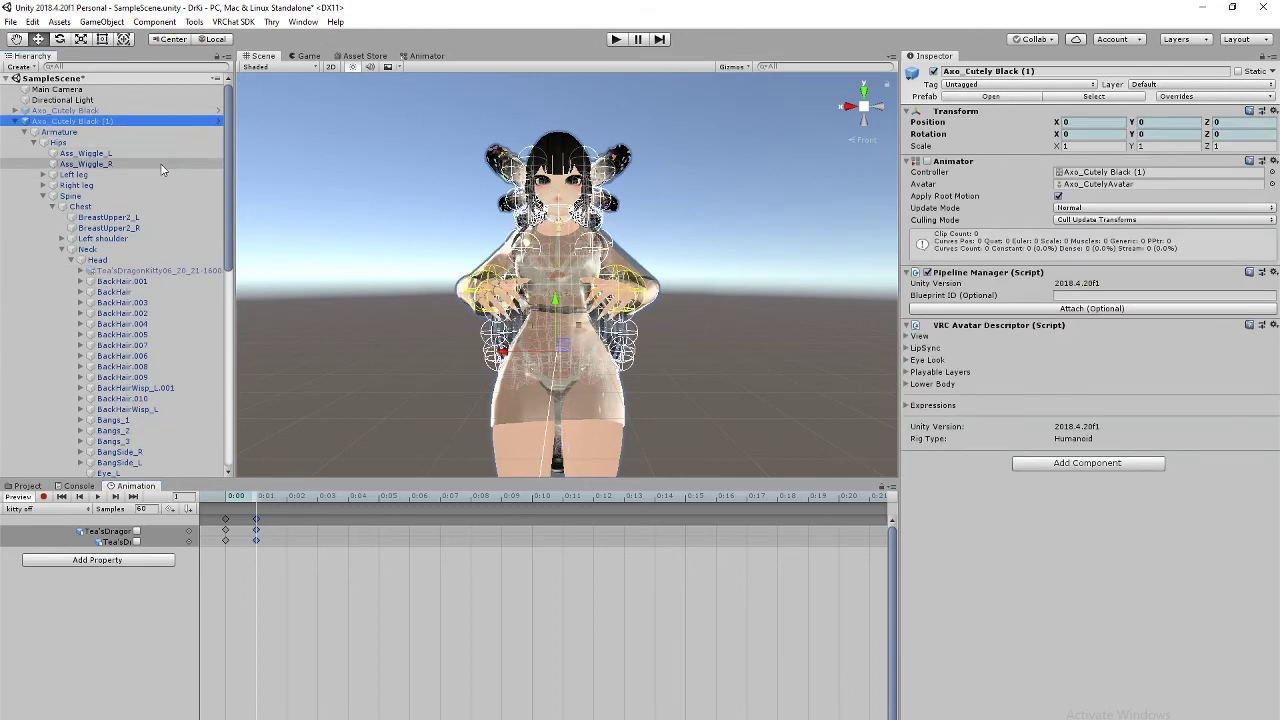
key(Delete)
click(95, 111)
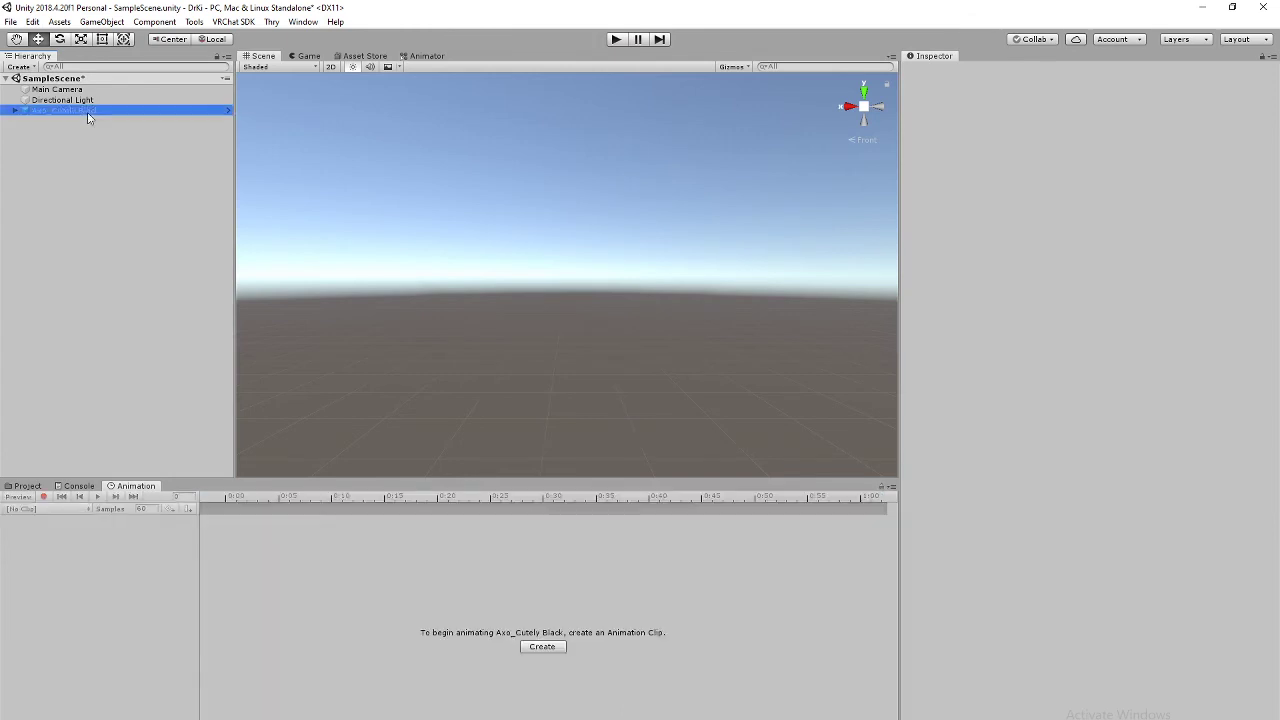
click(933, 73)
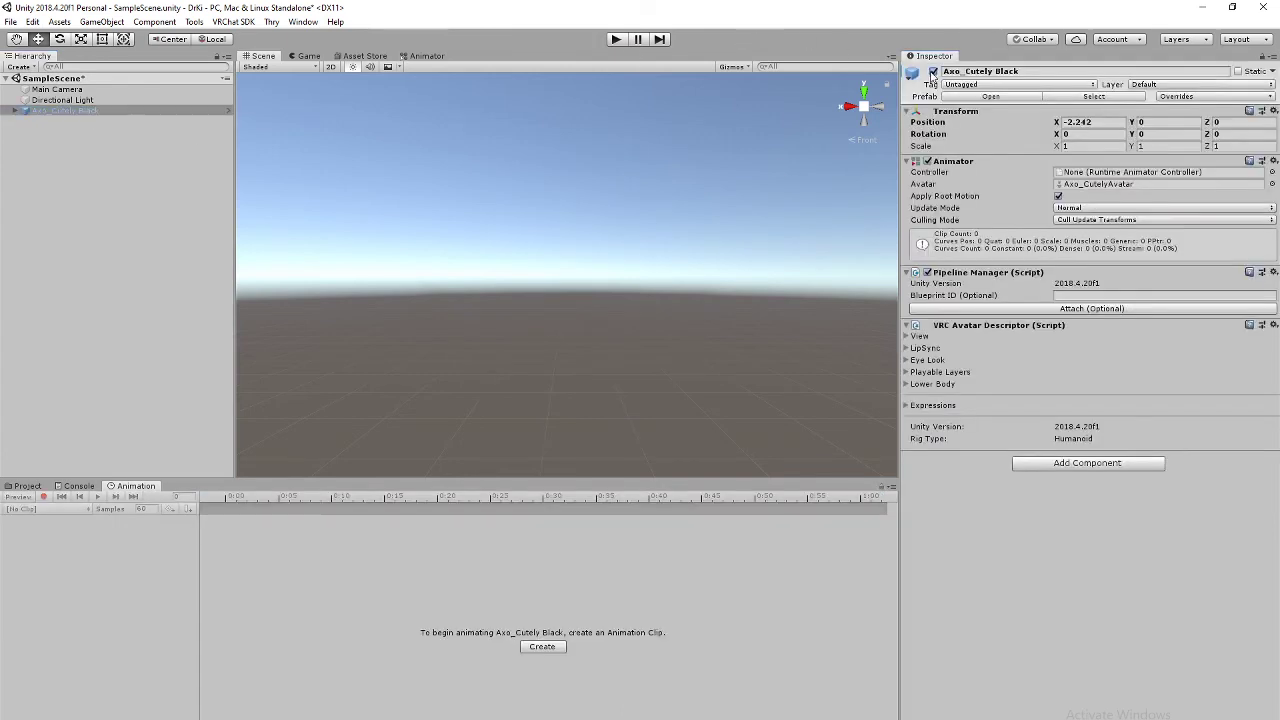
Step: Show the project's asset files and frame the whole avatar in the Scene view
click(27, 486)
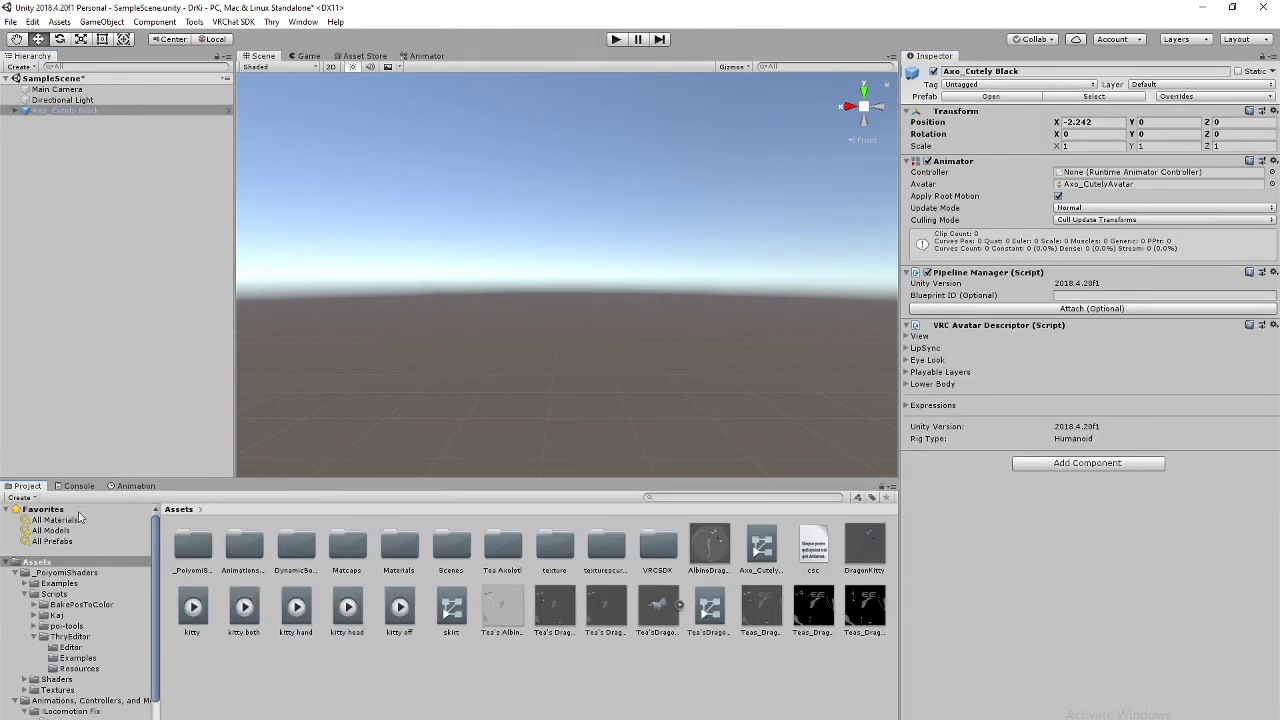
scroll(655, 256, down, 5)
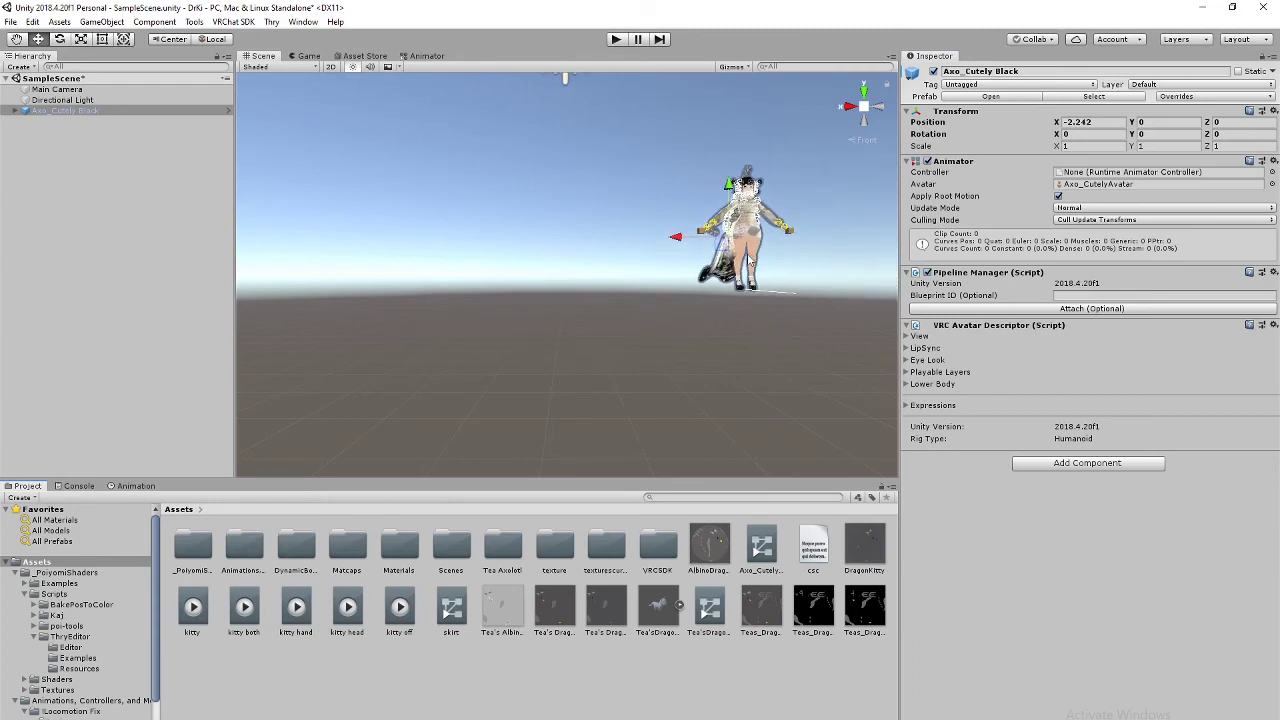
middle_drag(700, 262, 590, 374)
scroll(604, 375, up, 8)
key(f)
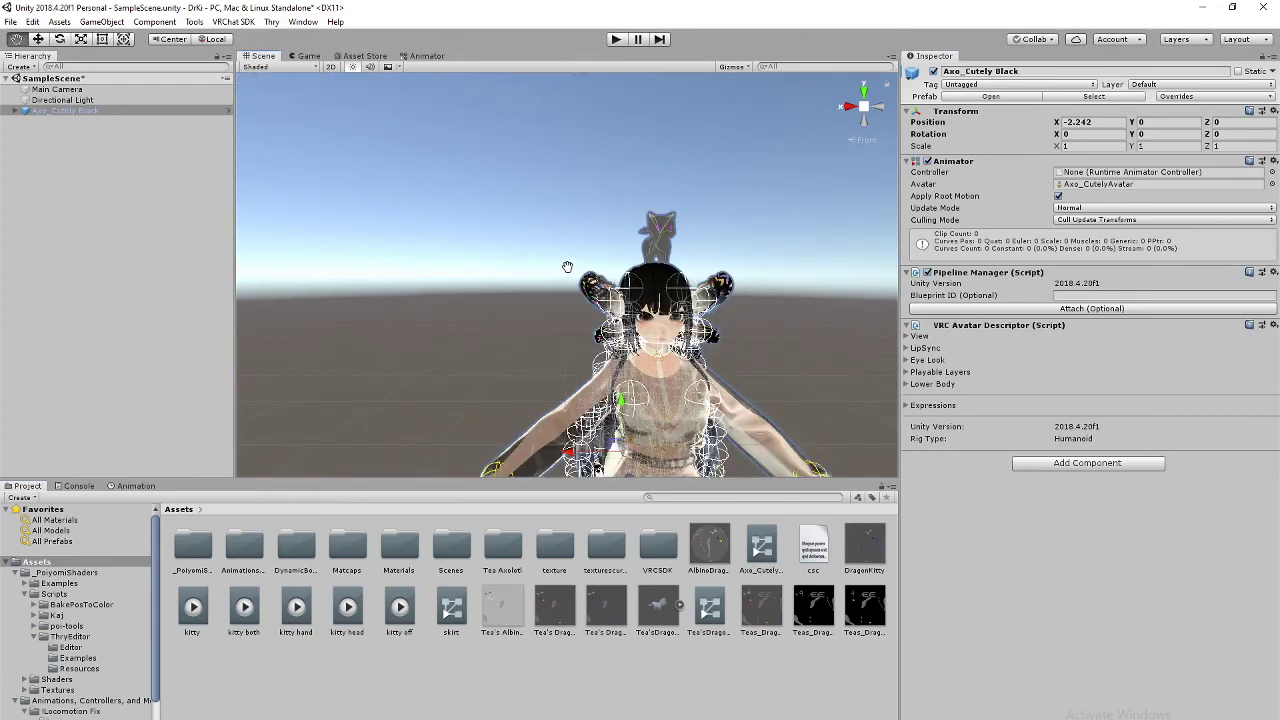
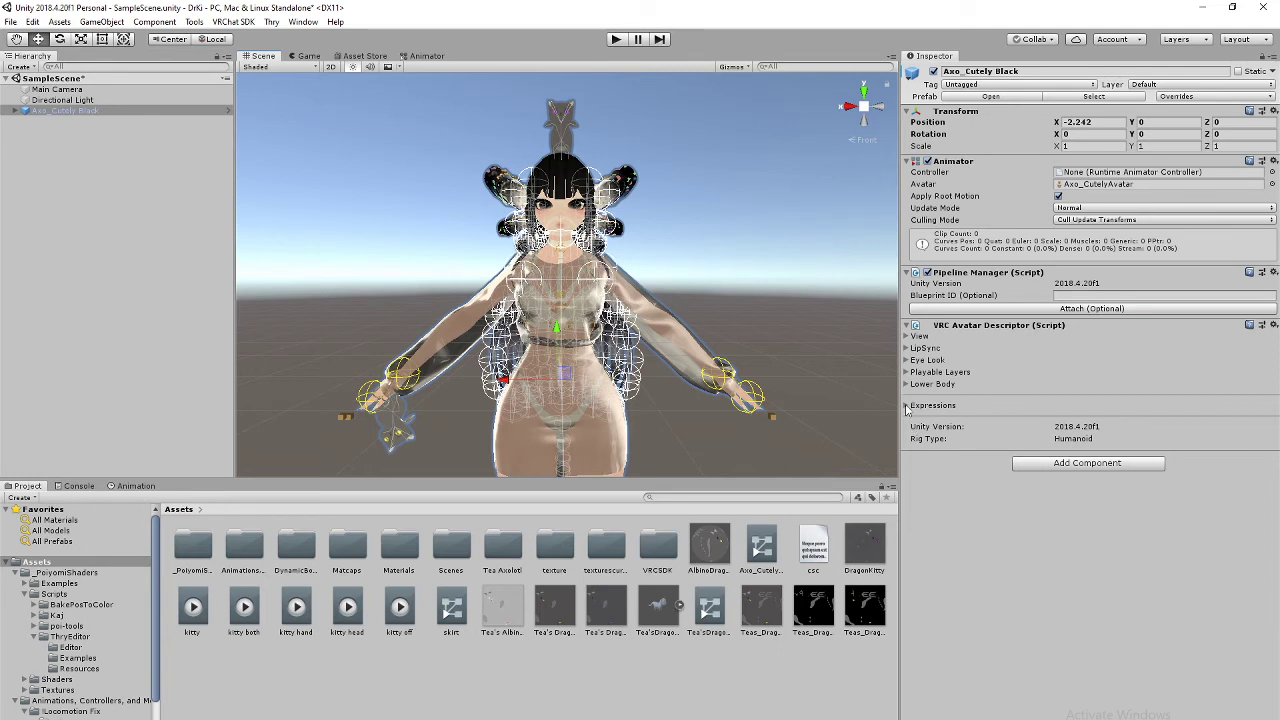
Step: Open the FX controller from the avatar descriptor's Playable Layers in the Animator
click(908, 386)
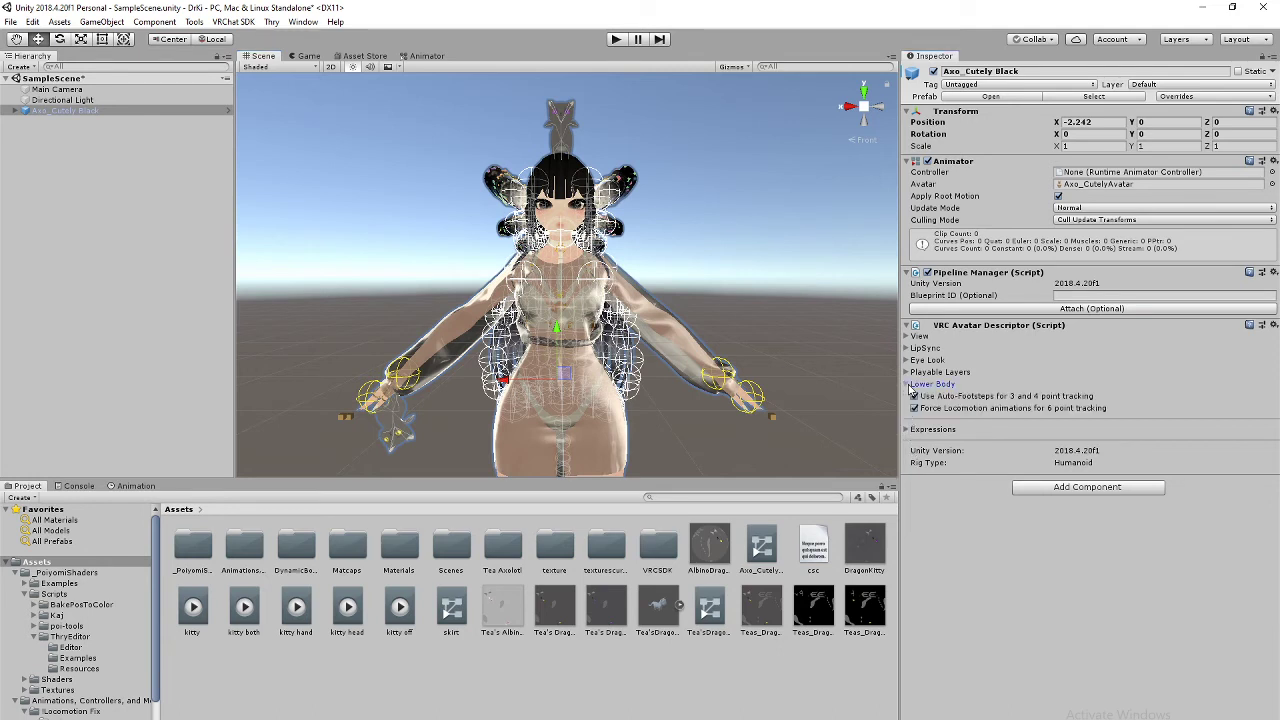
click(908, 385)
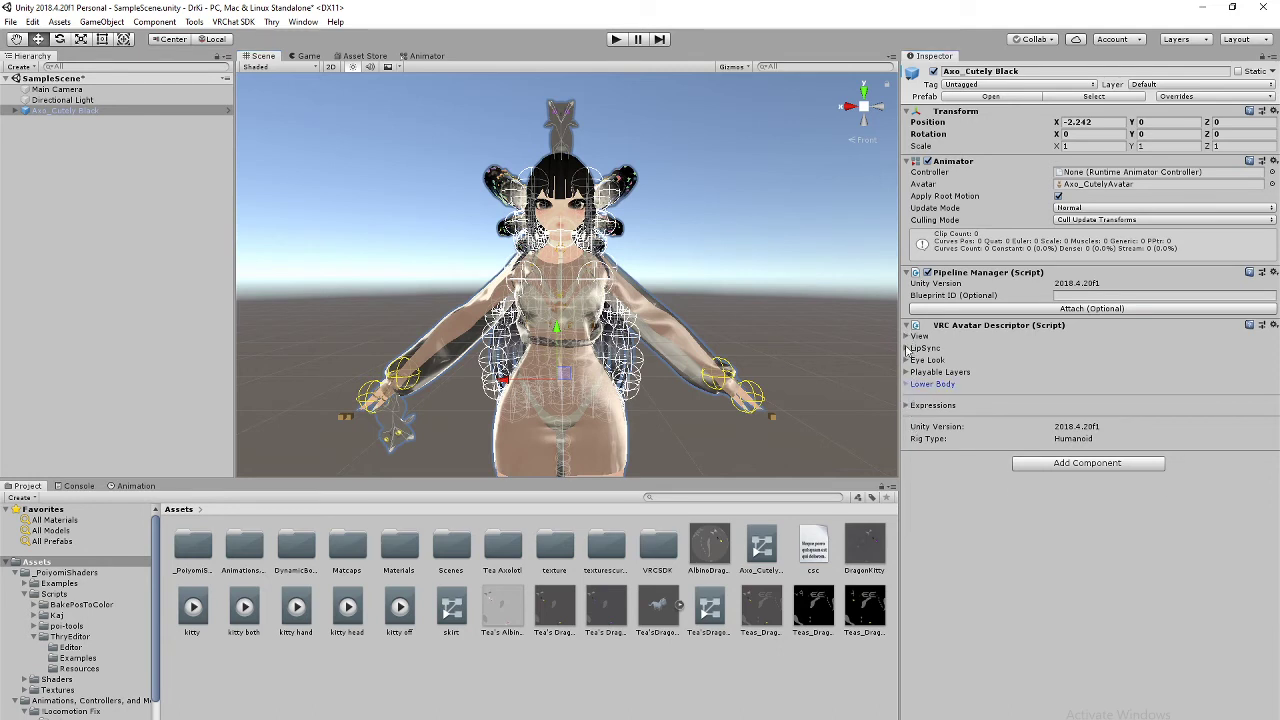
click(910, 372)
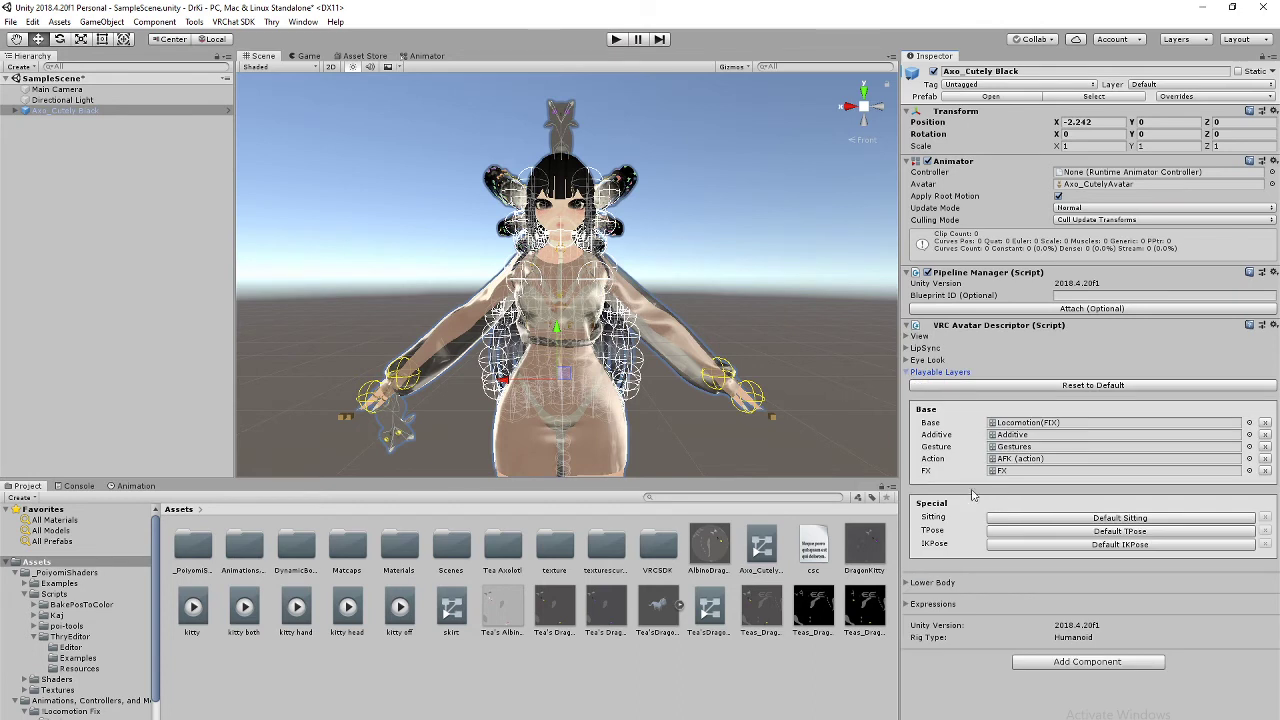
click(1012, 471)
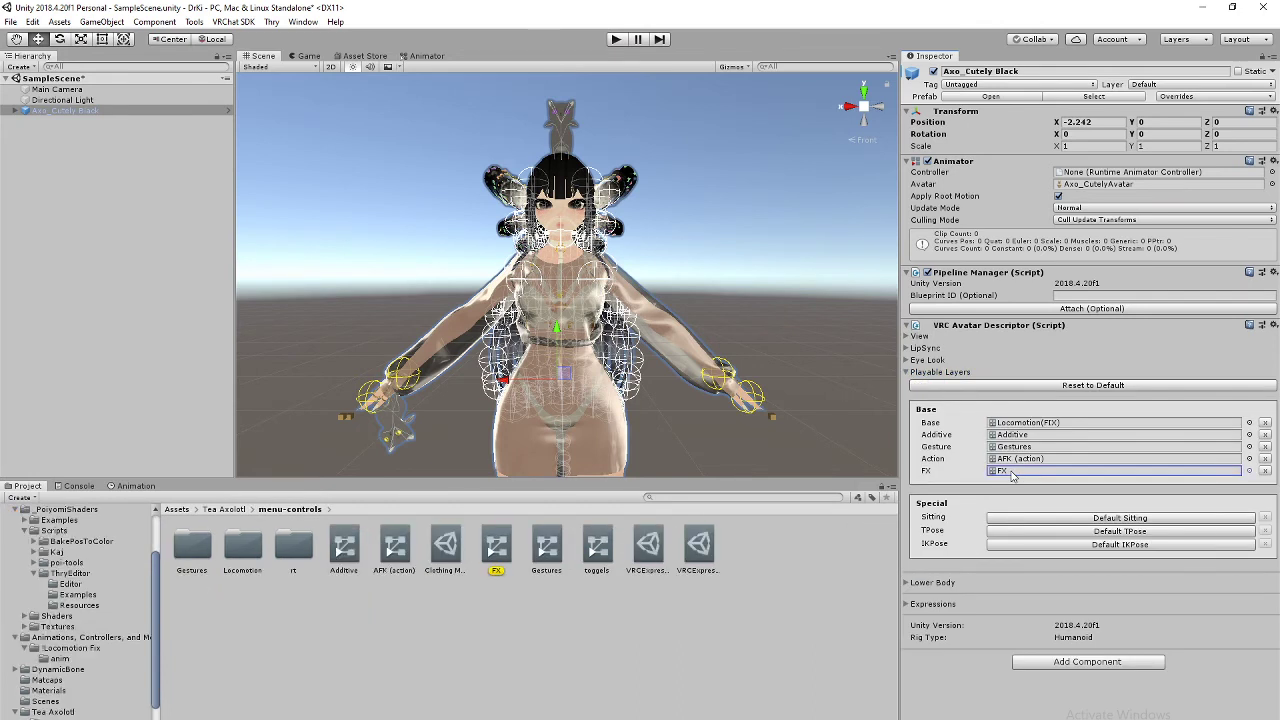
double_click(498, 549)
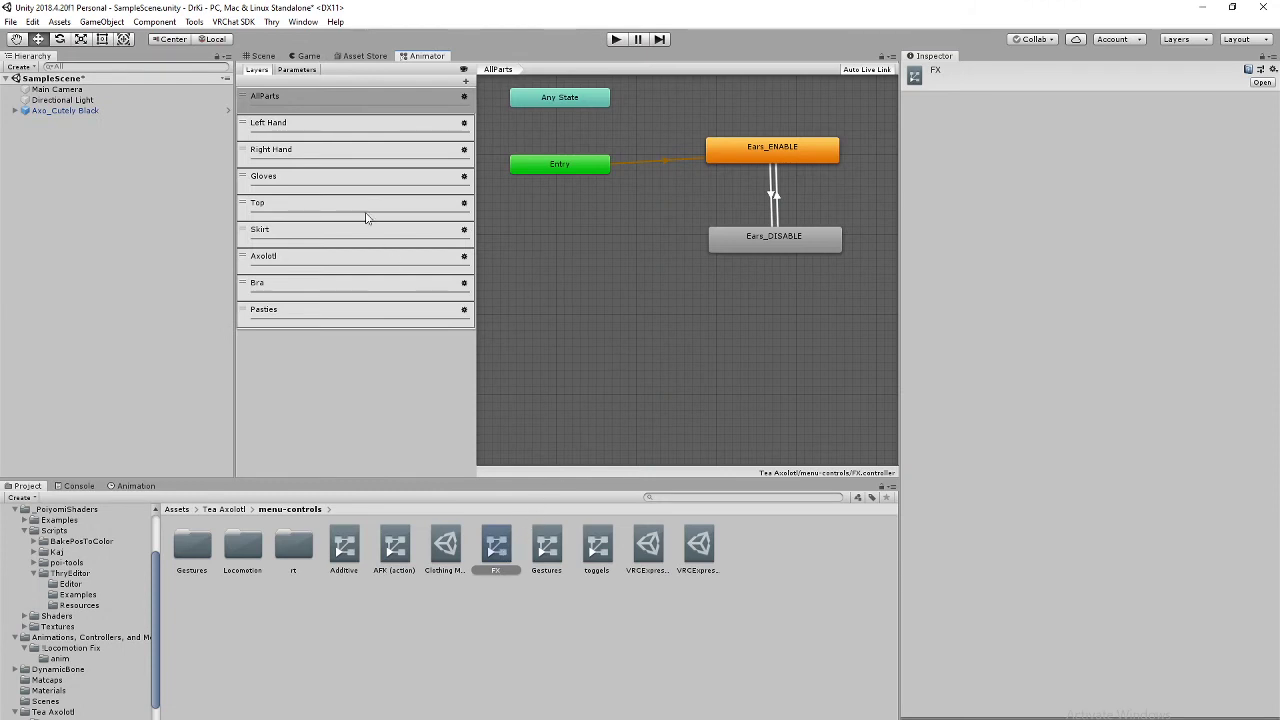
Step: Add an Int parameter named Kitty Dragon to the FX controller's Parameters list
click(300, 70)
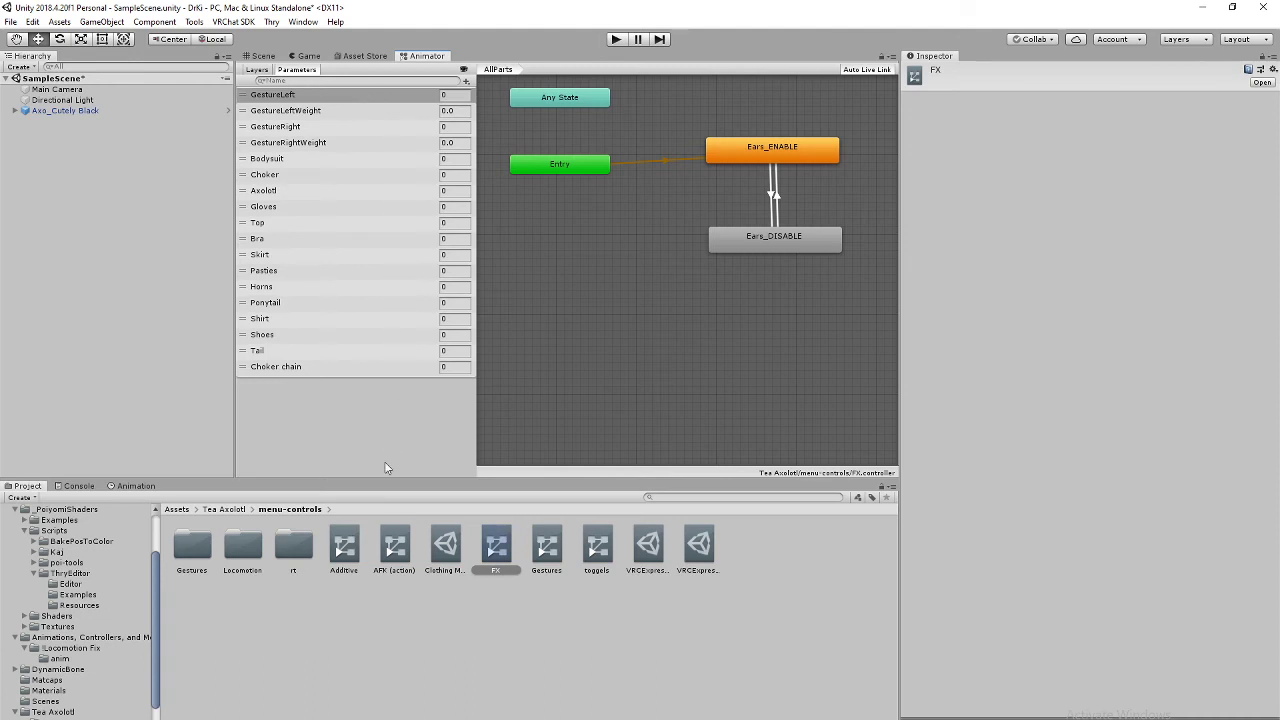
click(466, 80)
click(478, 110)
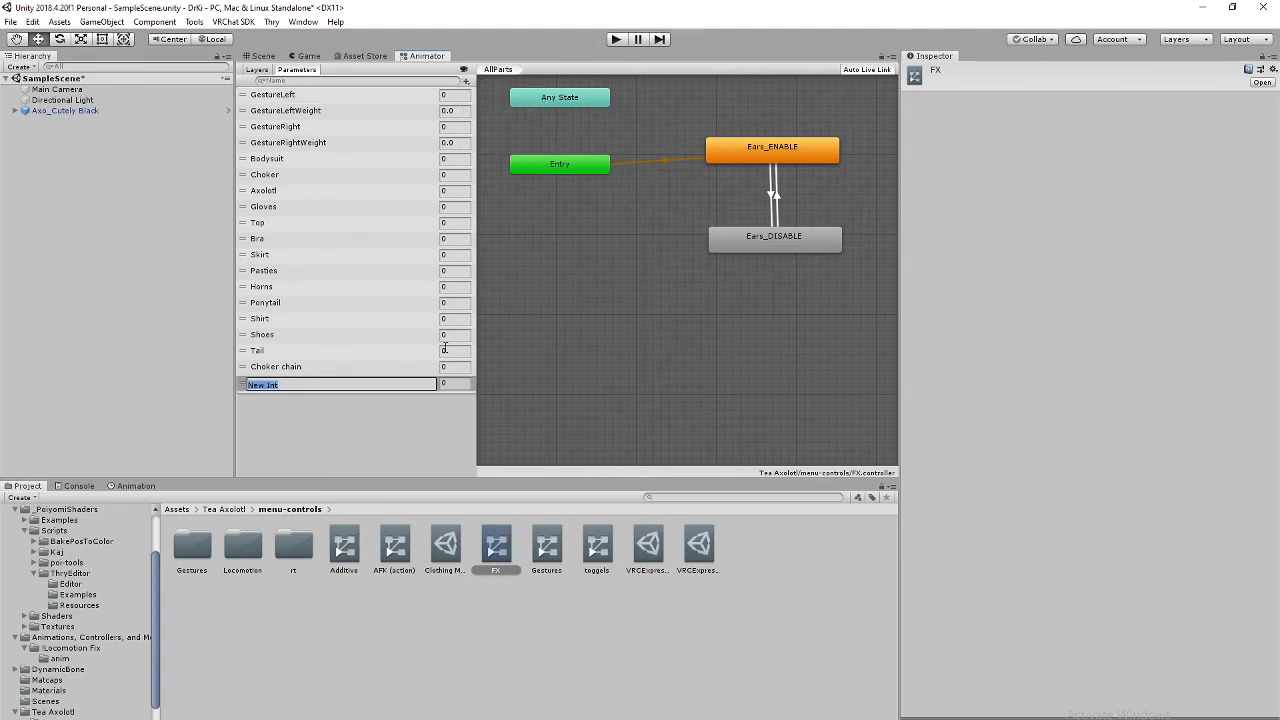
text(x)
key(Return)
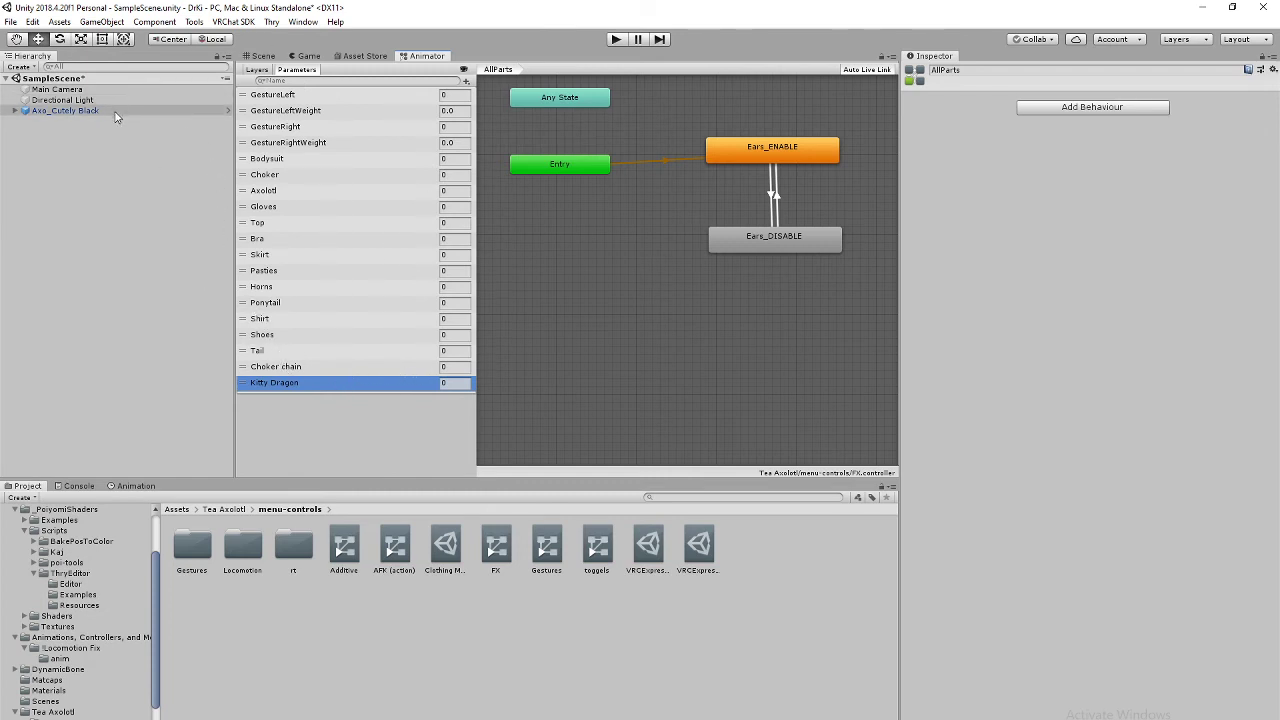
Step: Open the avatar's VRCExpressionParameters asset and name the empty seventh entry Kitty Dragon
click(70, 110)
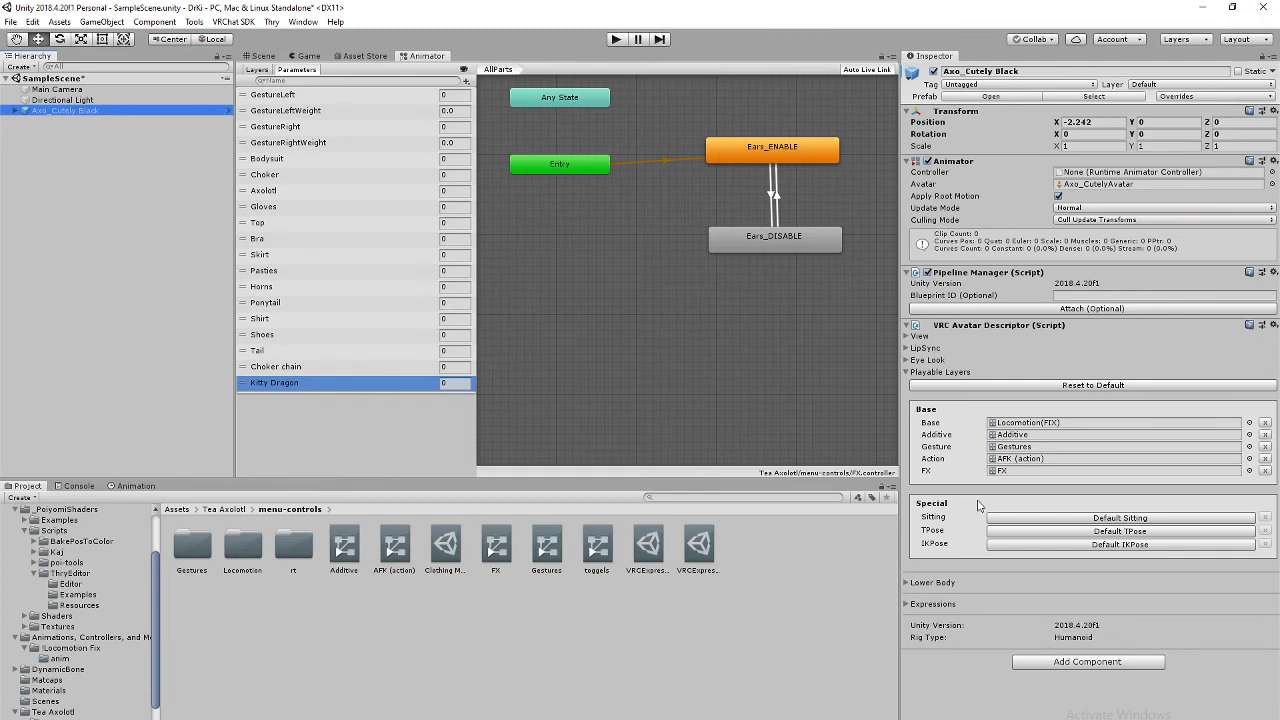
click(906, 605)
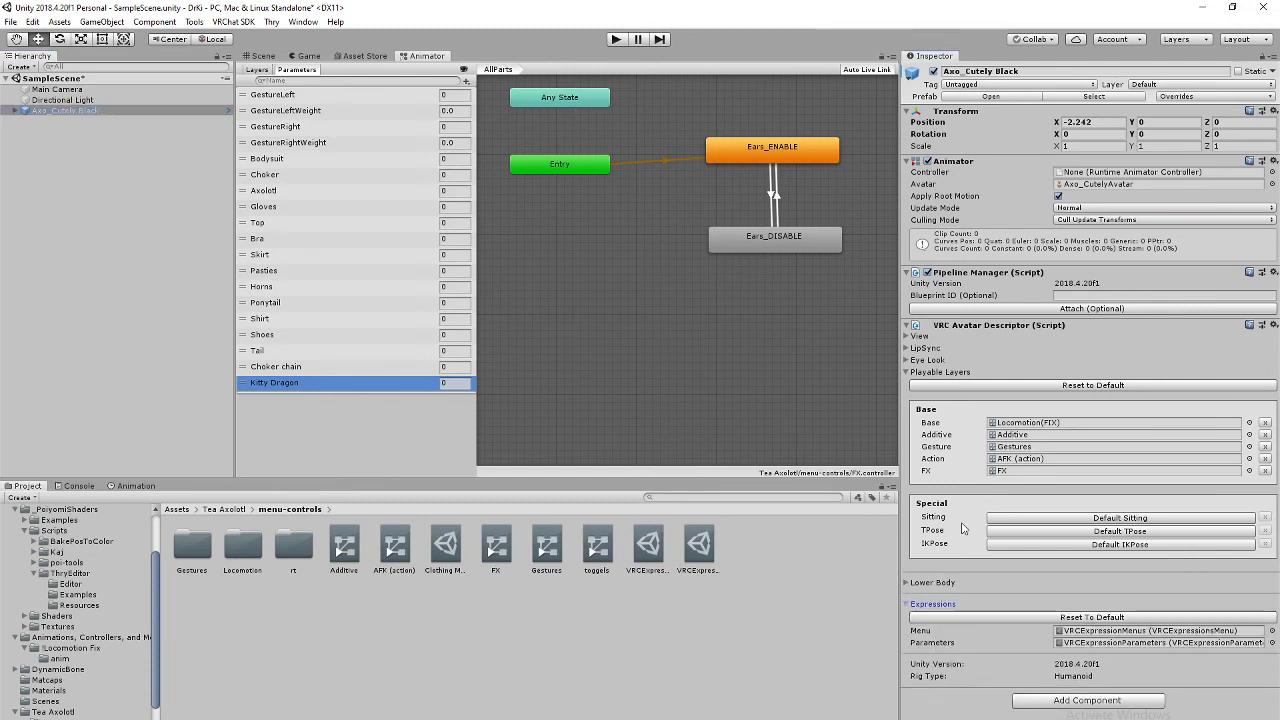
click(1119, 645)
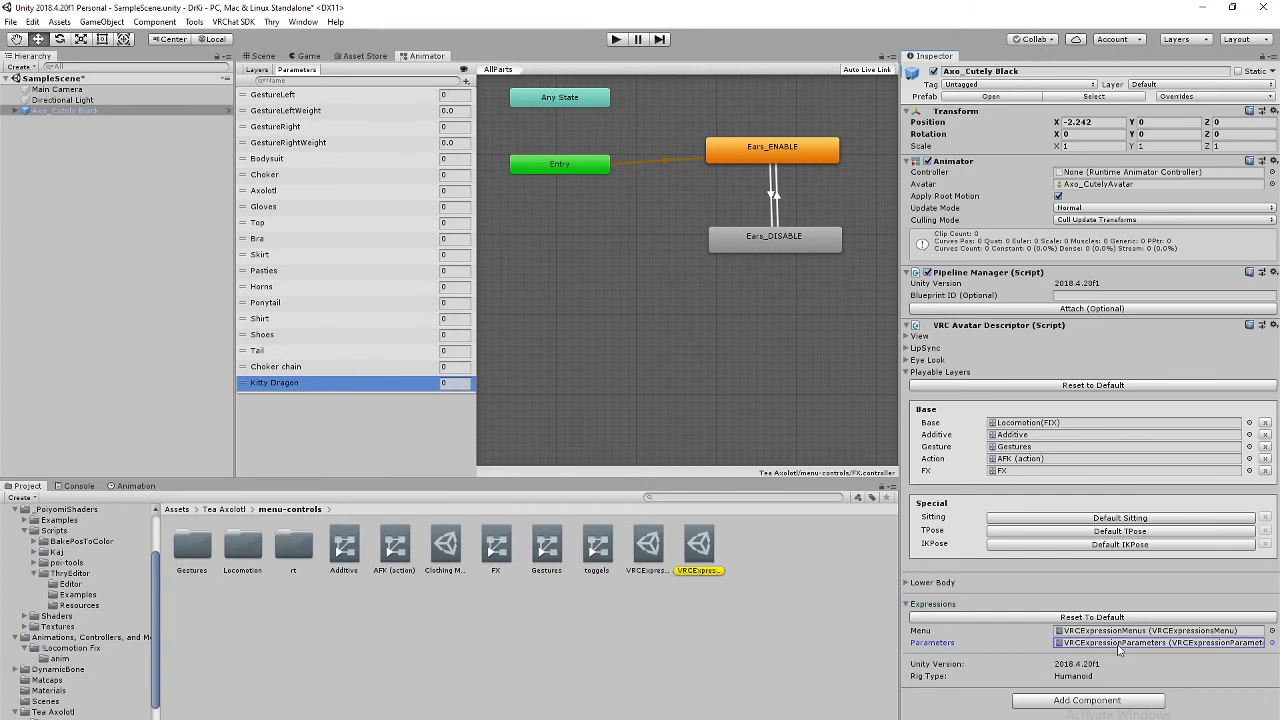
click(699, 552)
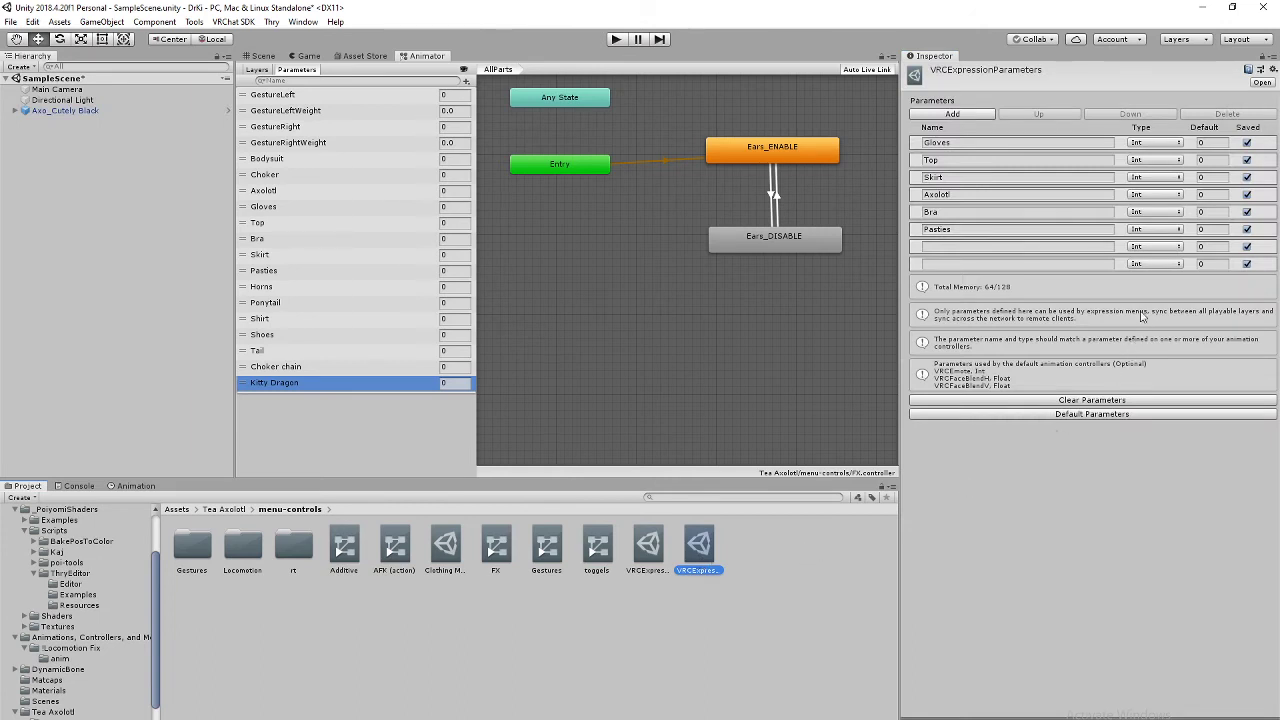
click(940, 248)
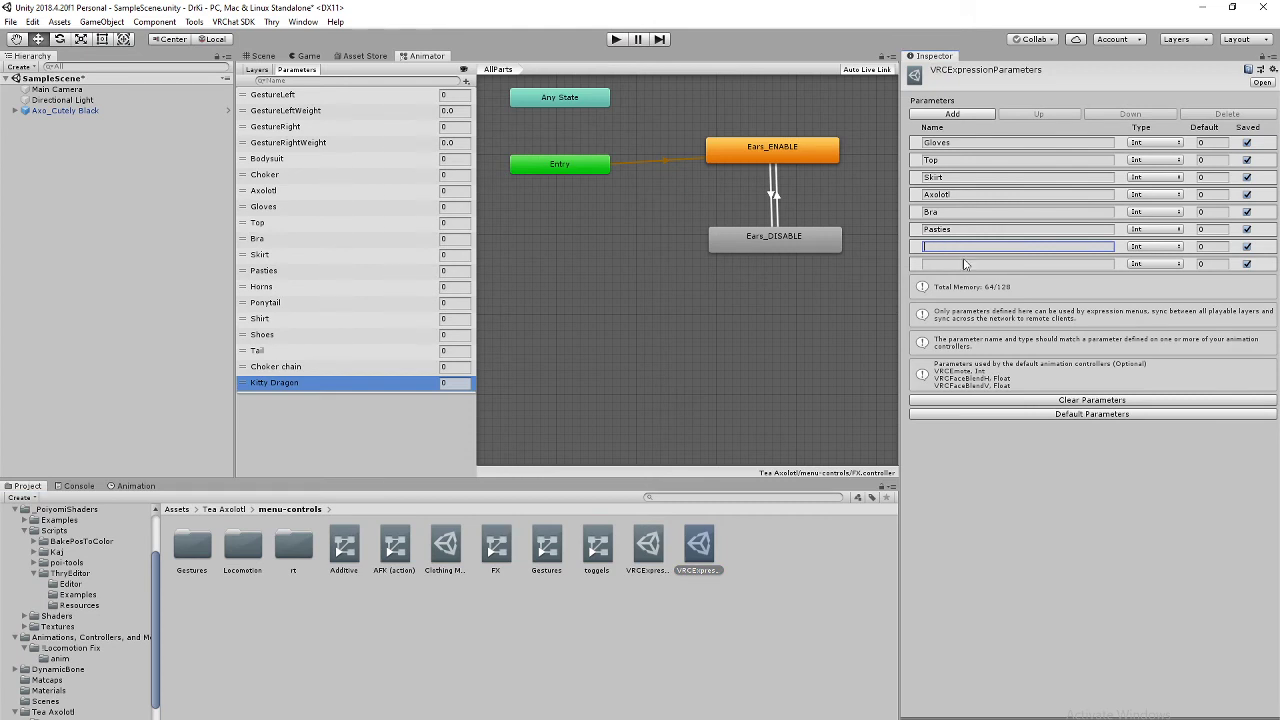
text(Kitty Dragon)
Step: Add a new layer named Kitty Dragon to the FX controller
click(257, 70)
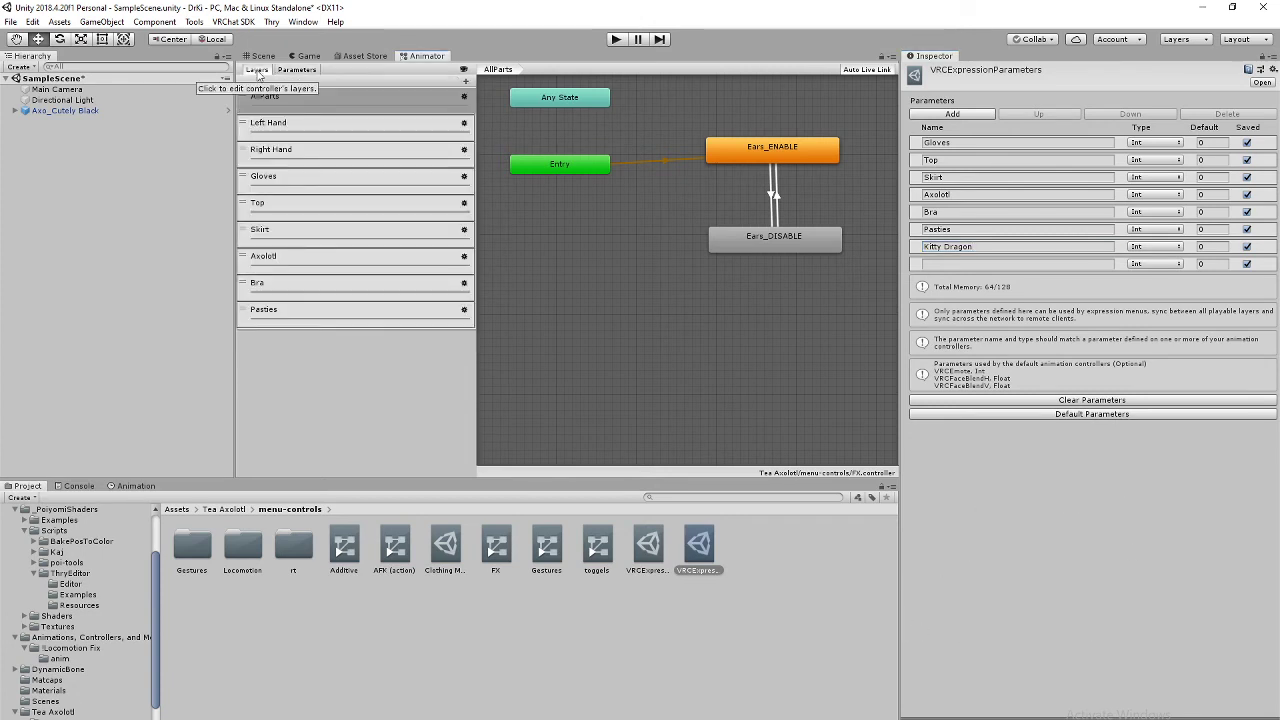
click(464, 80)
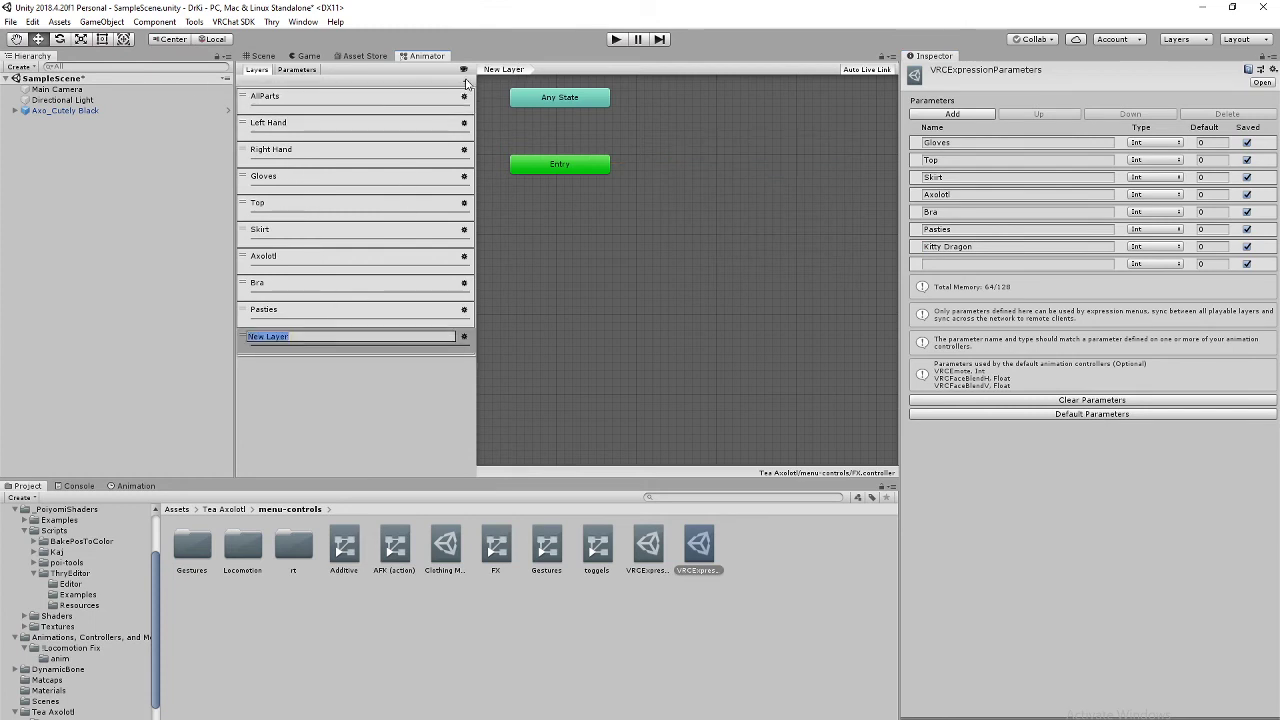
text(Eitty Dragon)
key(Return)
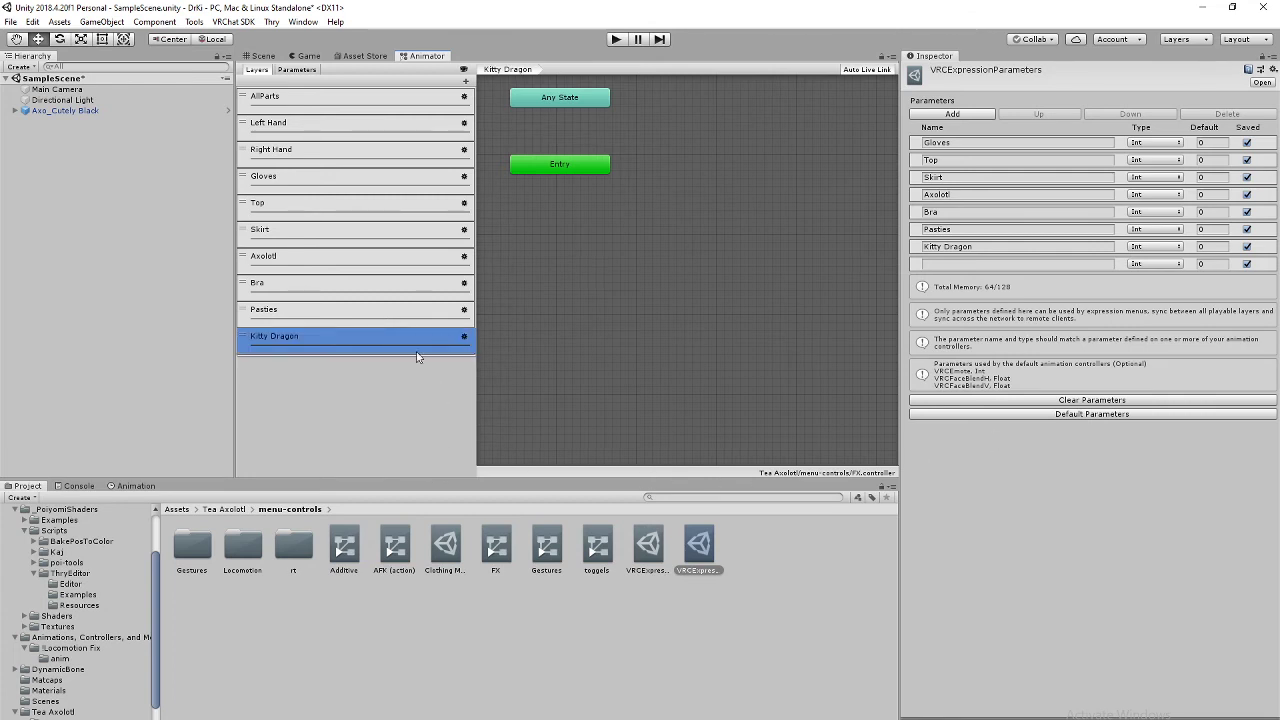
Step: Set the Kitty Dragon layer's weight to 1
right_click(466, 338)
click(466, 336)
click(615, 338)
text(1)
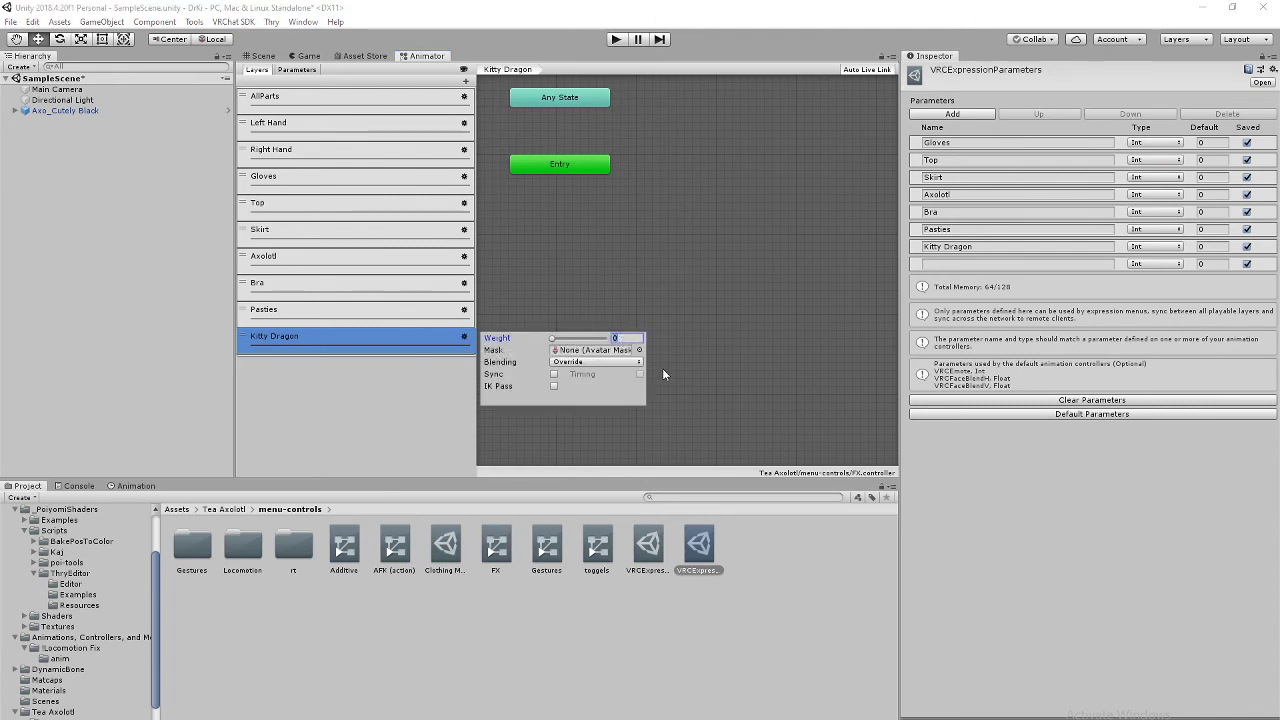
key(Return)
click(403, 427)
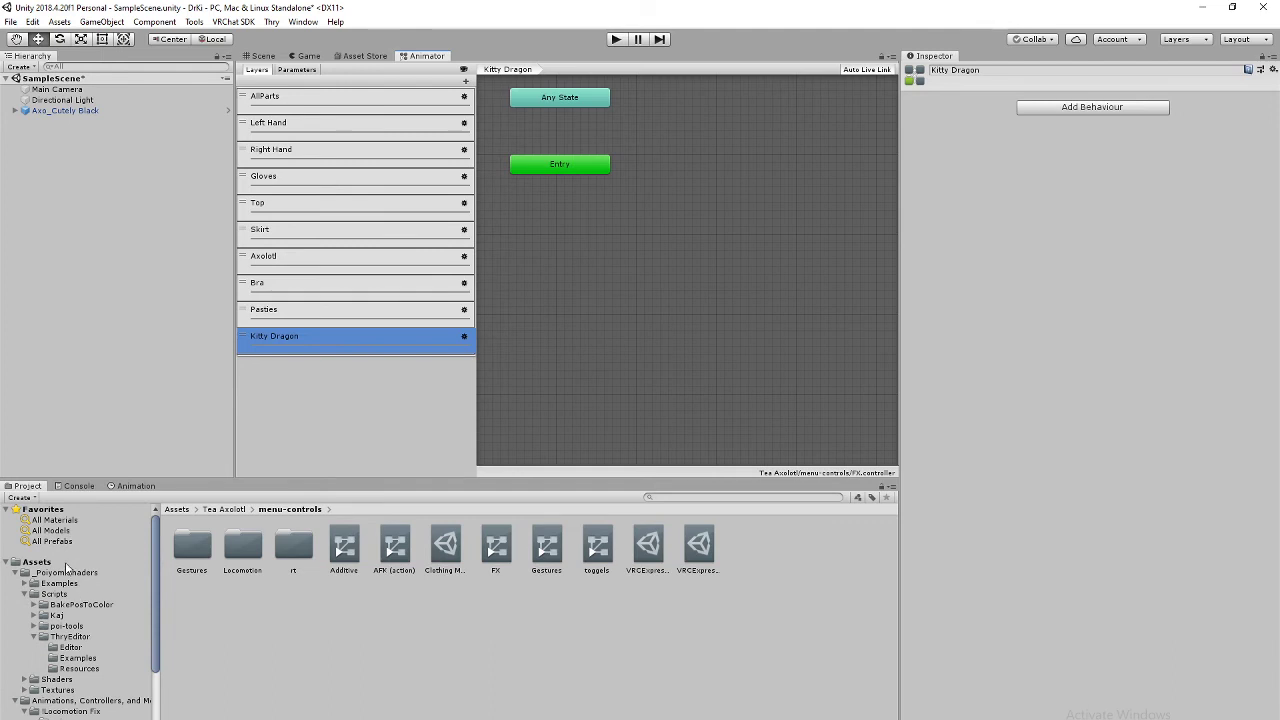
Step: Drag the kitty off, kitty both, kitty head and kitty hand clips into the layer, kitty off as default
click(68, 563)
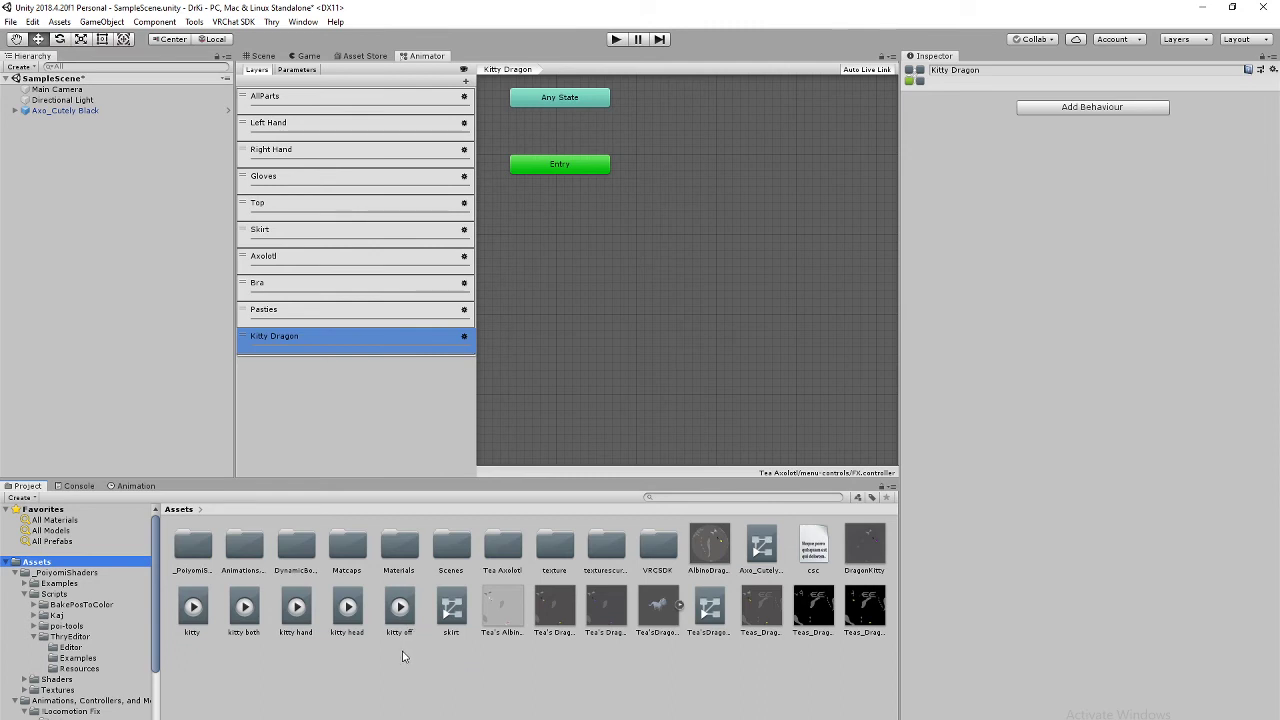
drag(400, 612, 598, 197)
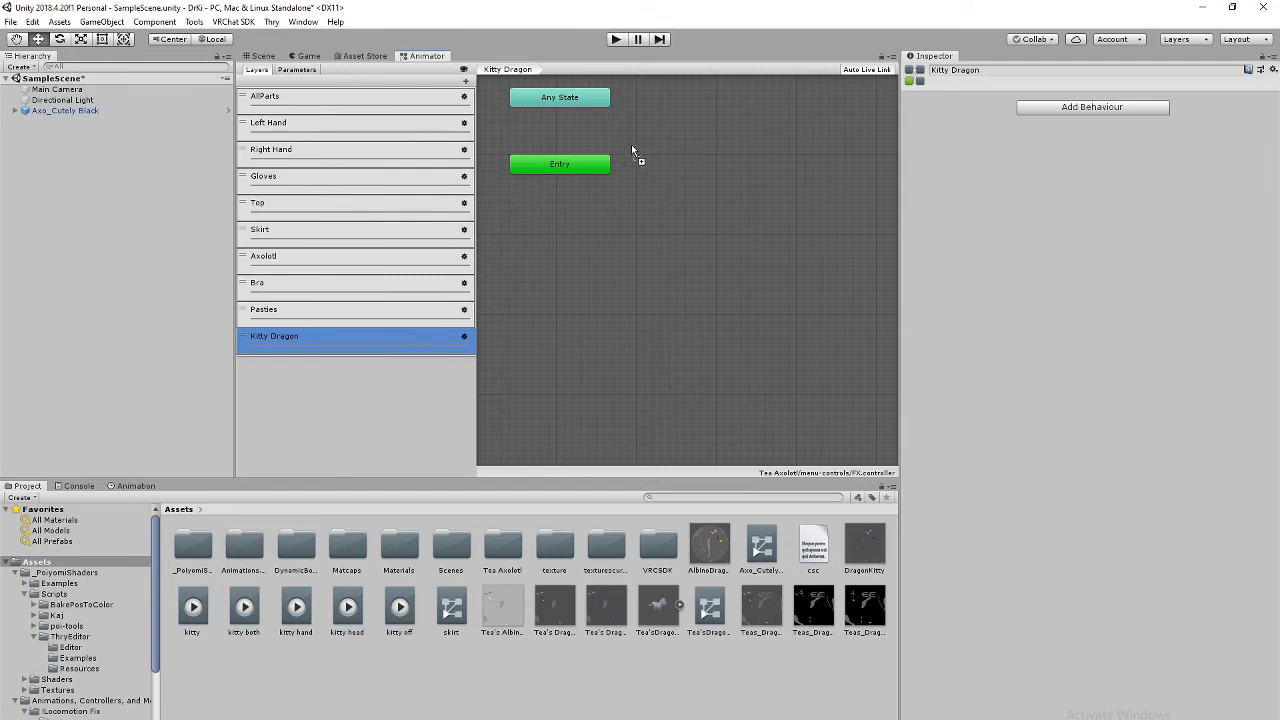
drag(668, 111, 672, 102)
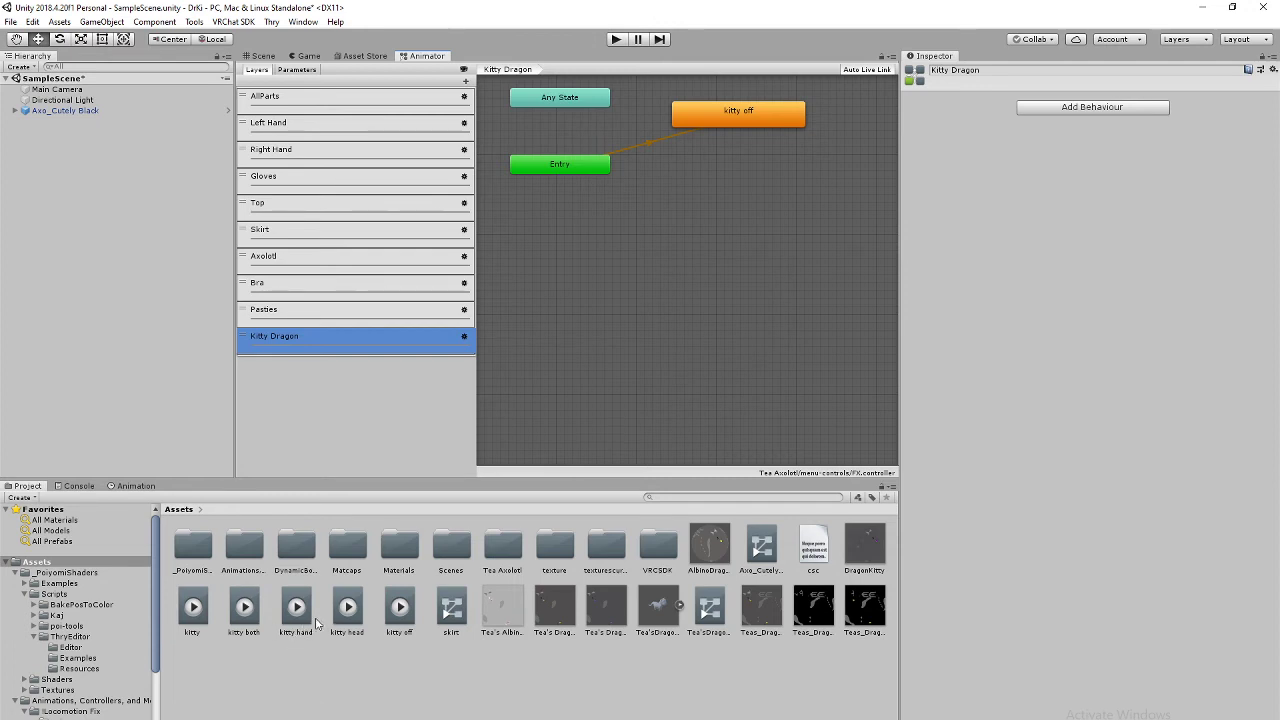
drag(245, 607, 597, 328)
drag(757, 207, 720, 175)
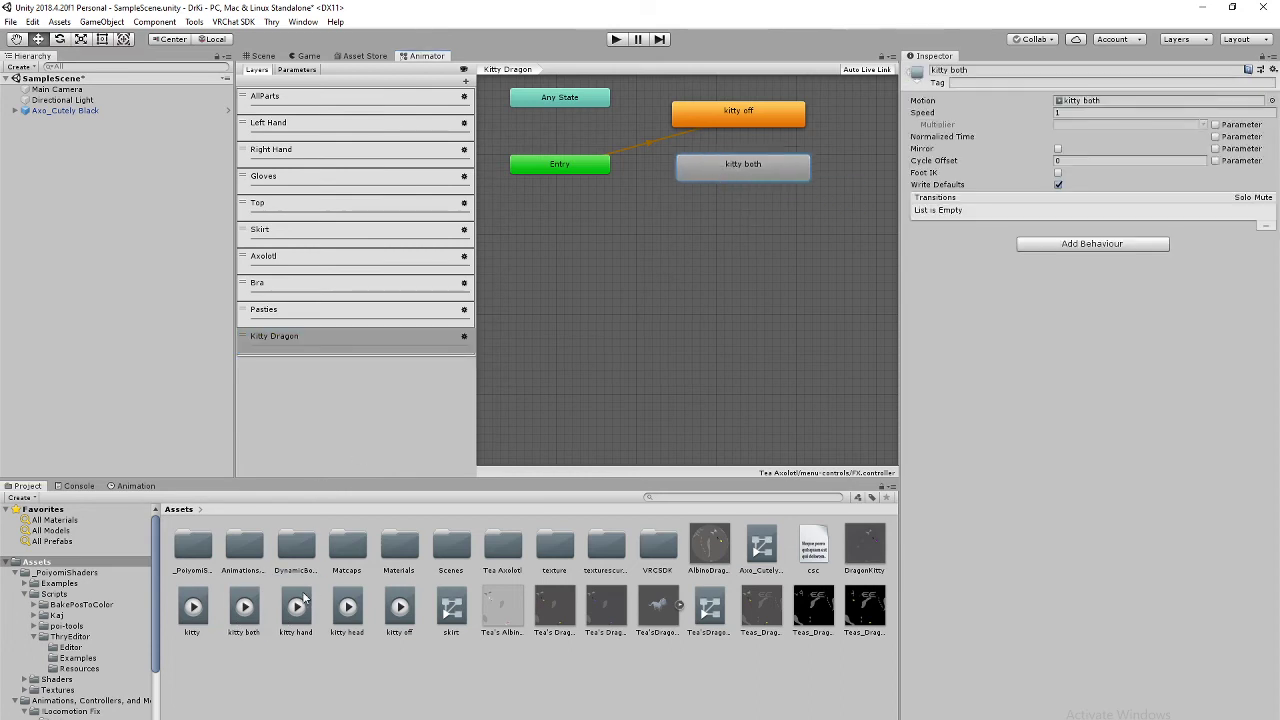
drag(347, 610, 715, 205)
drag(296, 607, 714, 255)
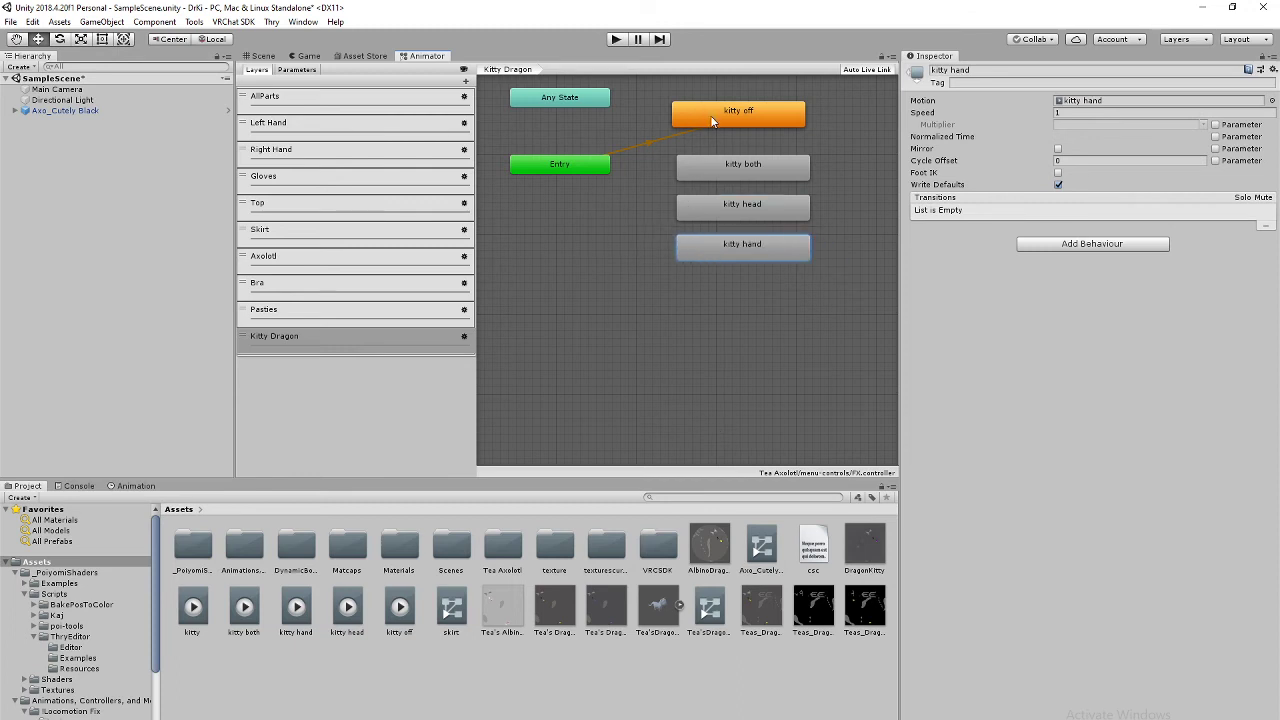
drag(712, 121, 558, 135)
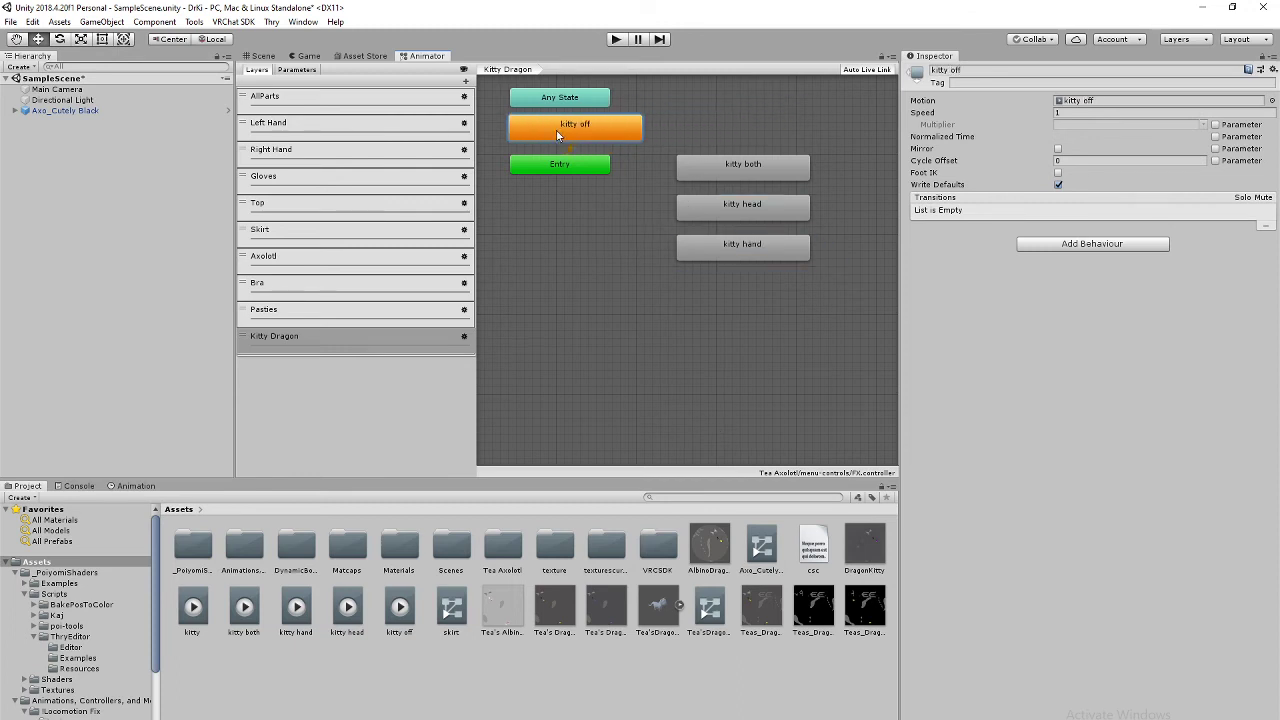
Step: Rearrange the graph: kitty states to the right, kitty off on top, Any State in the middle
right_click(574, 99)
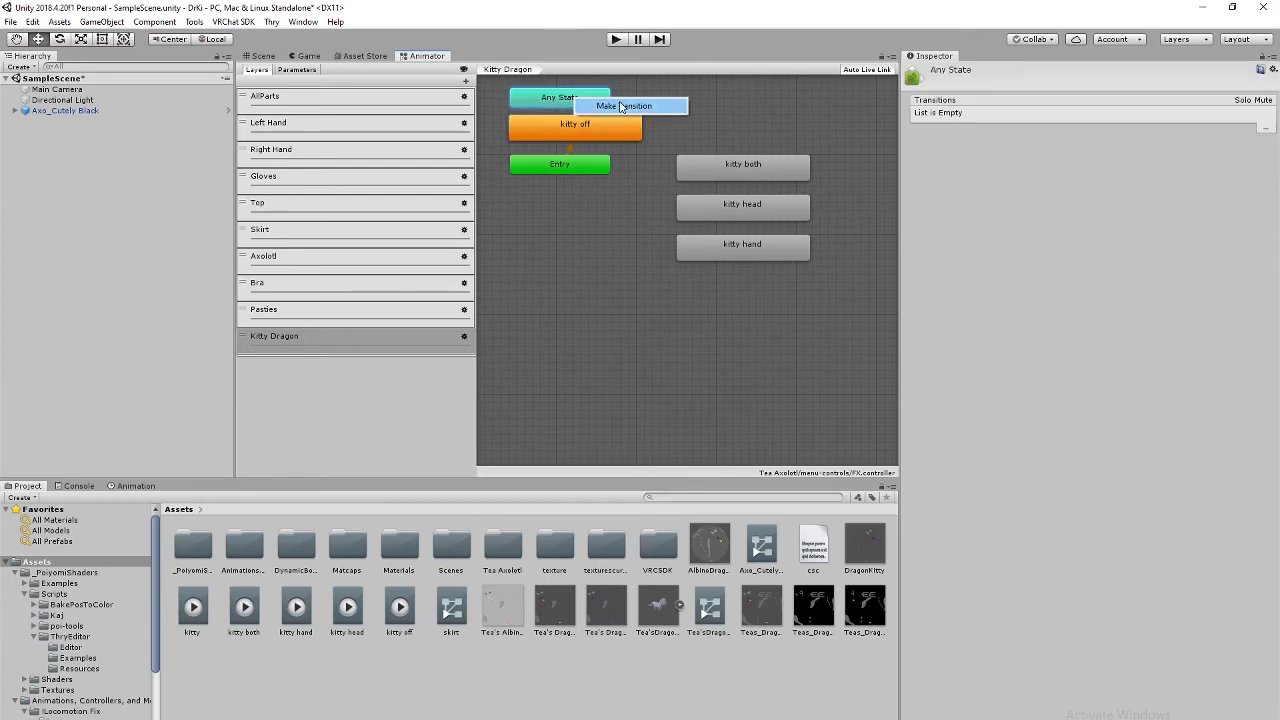
click(556, 94)
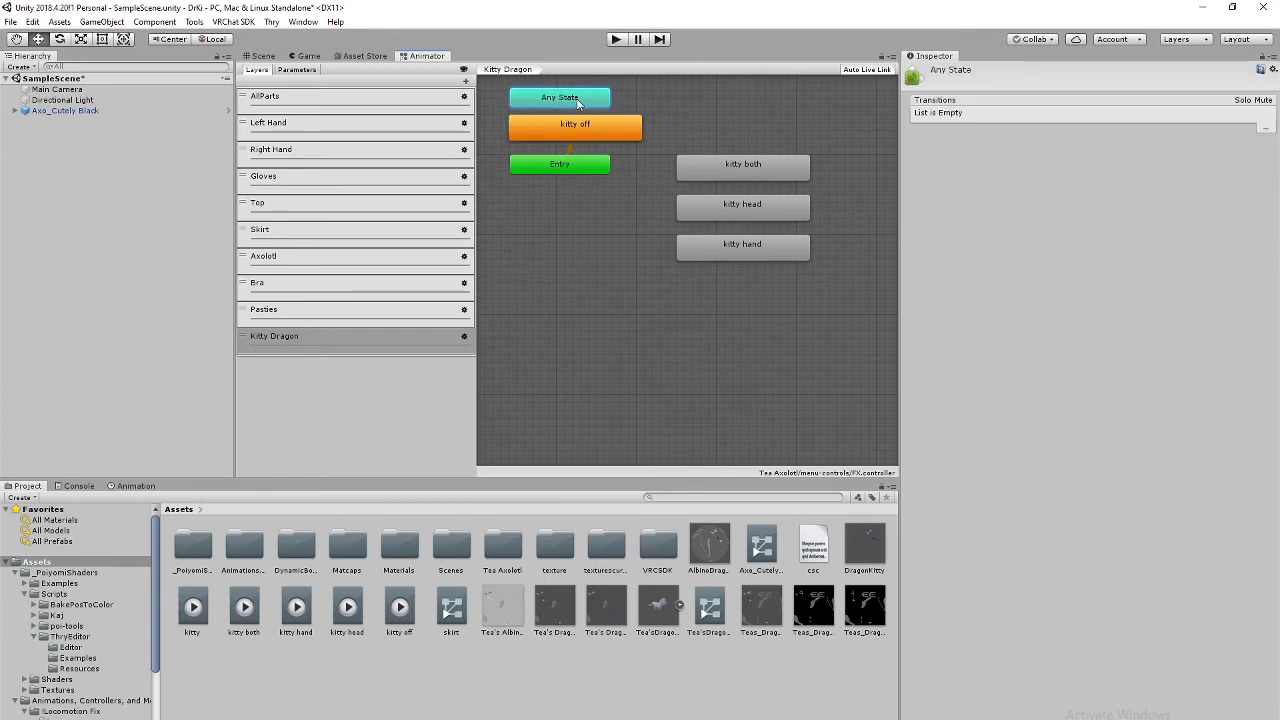
click(720, 165)
shift+click(730, 205)
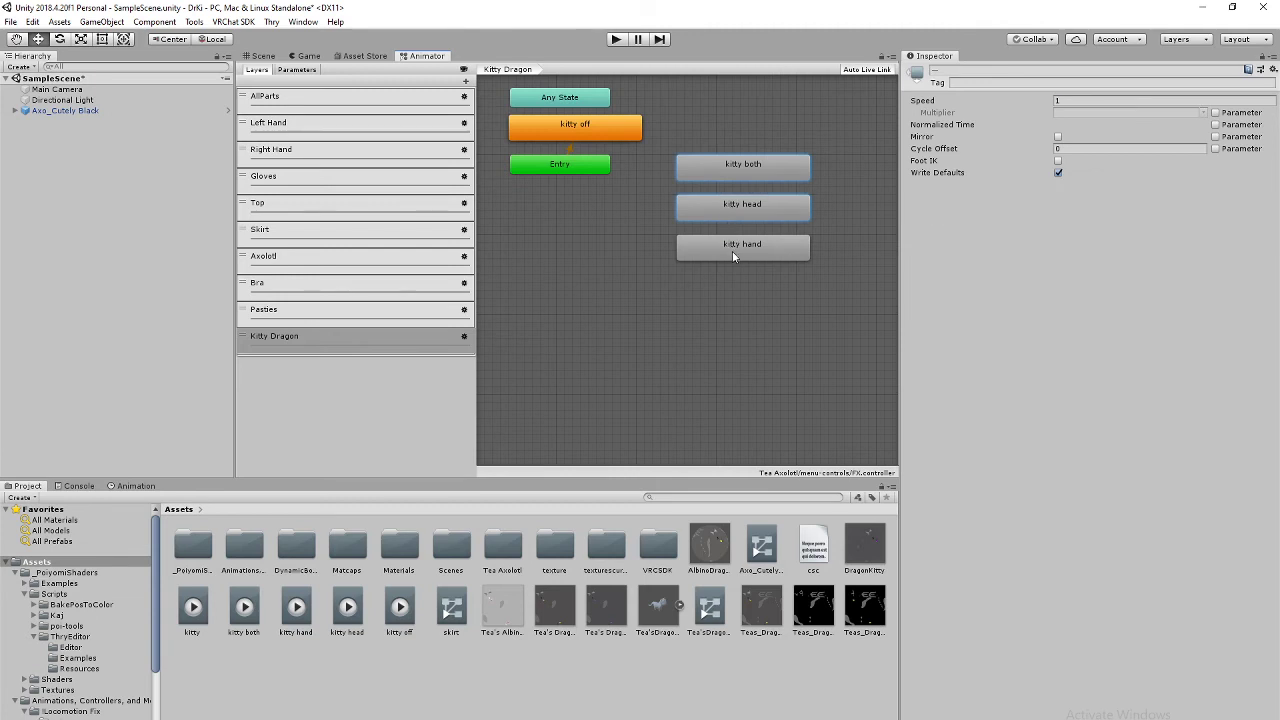
shift+click(732, 251)
drag(718, 204, 802, 205)
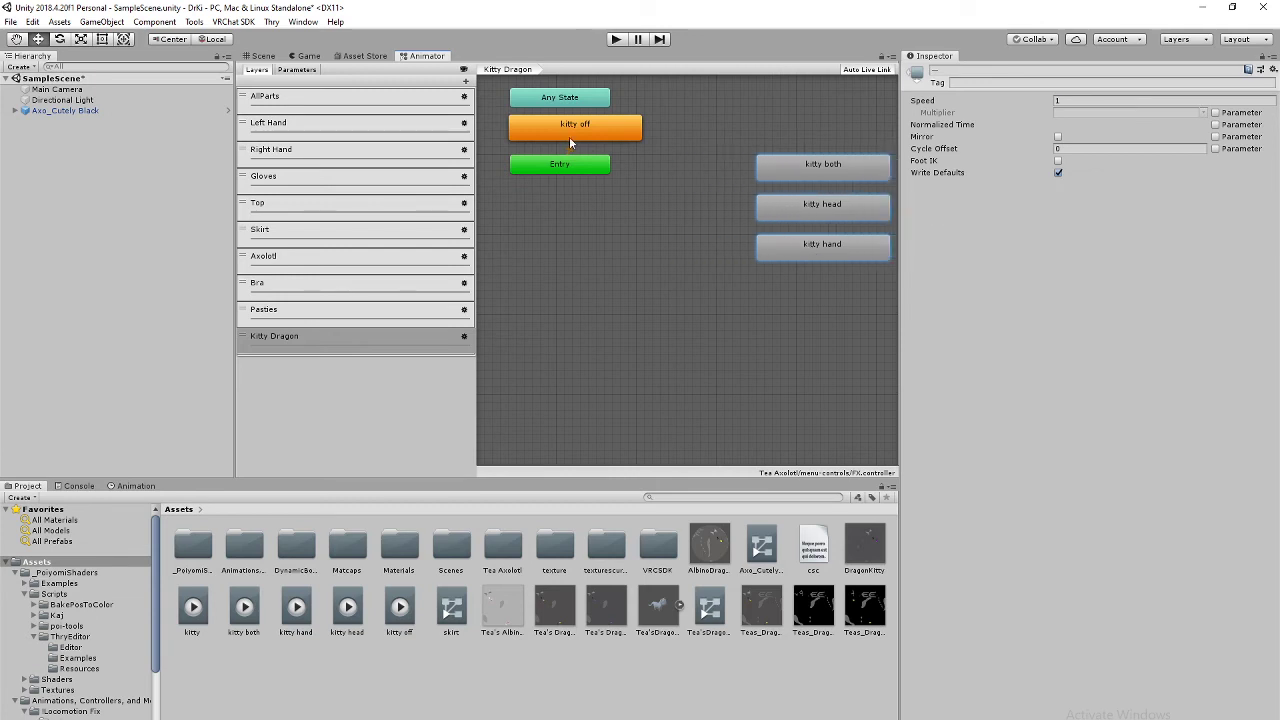
drag(570, 138, 664, 96)
click(569, 100)
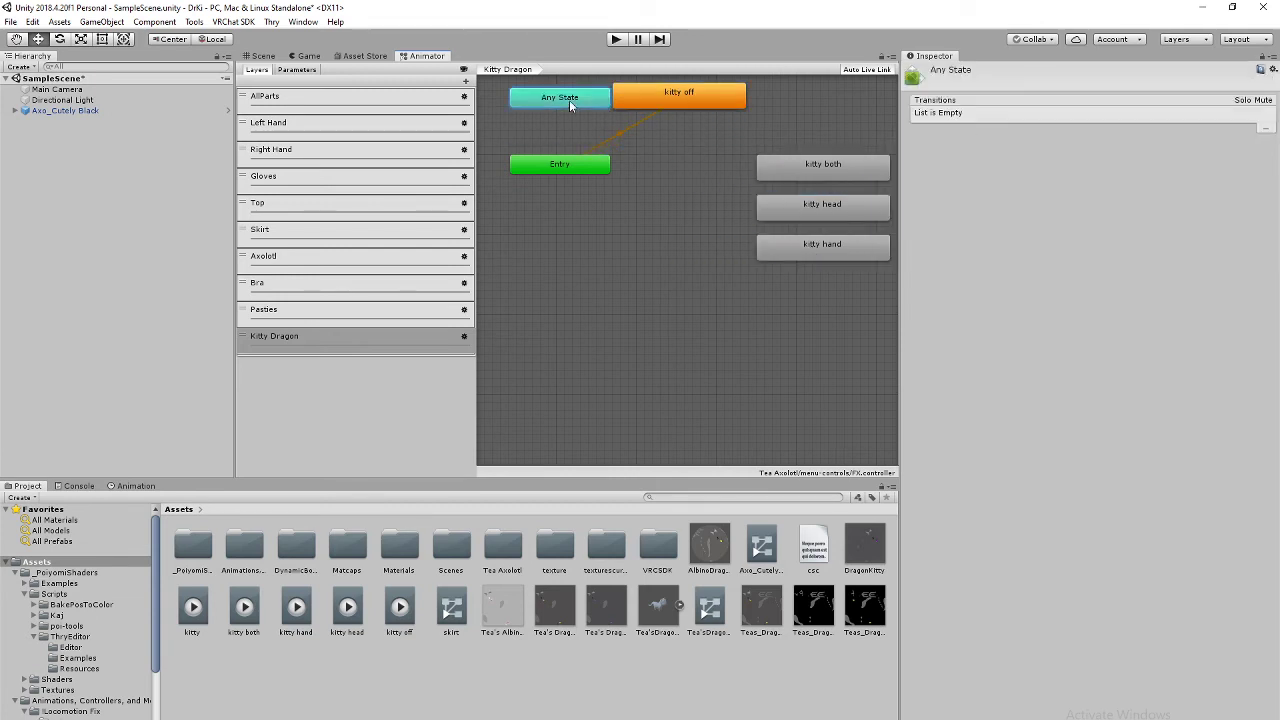
drag(569, 100, 676, 218)
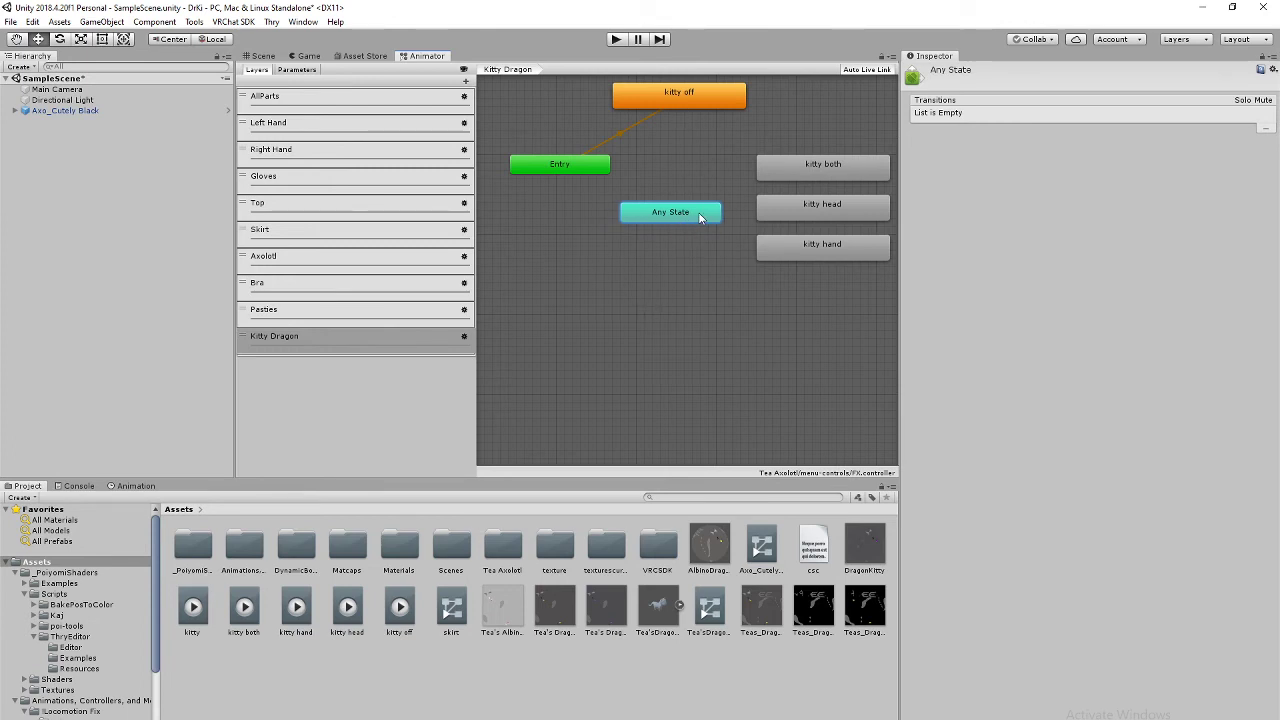
mouse_move(700, 217)
mouse_down()
mouse_move(665, 214)
mouse_move(680, 220)
mouse_up()
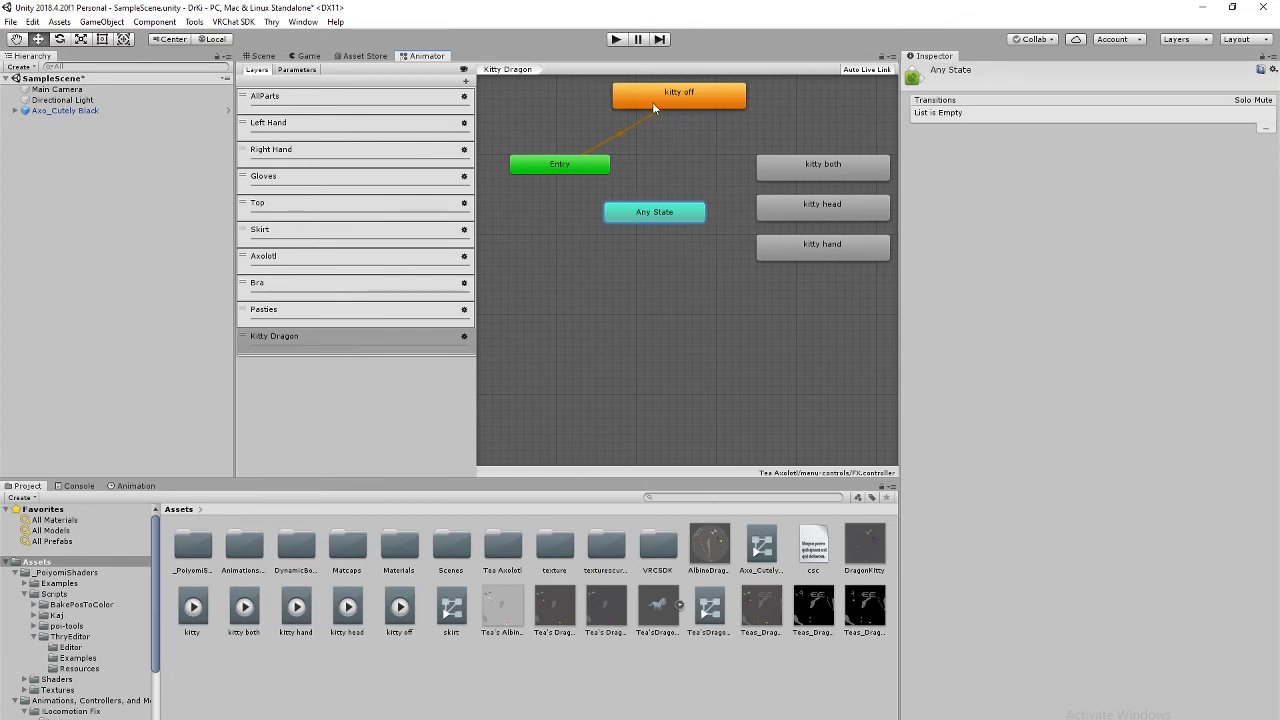
Step: Create an Any State to kitty off transition with condition Kitty Dragon Equals 0
right_click(672, 217)
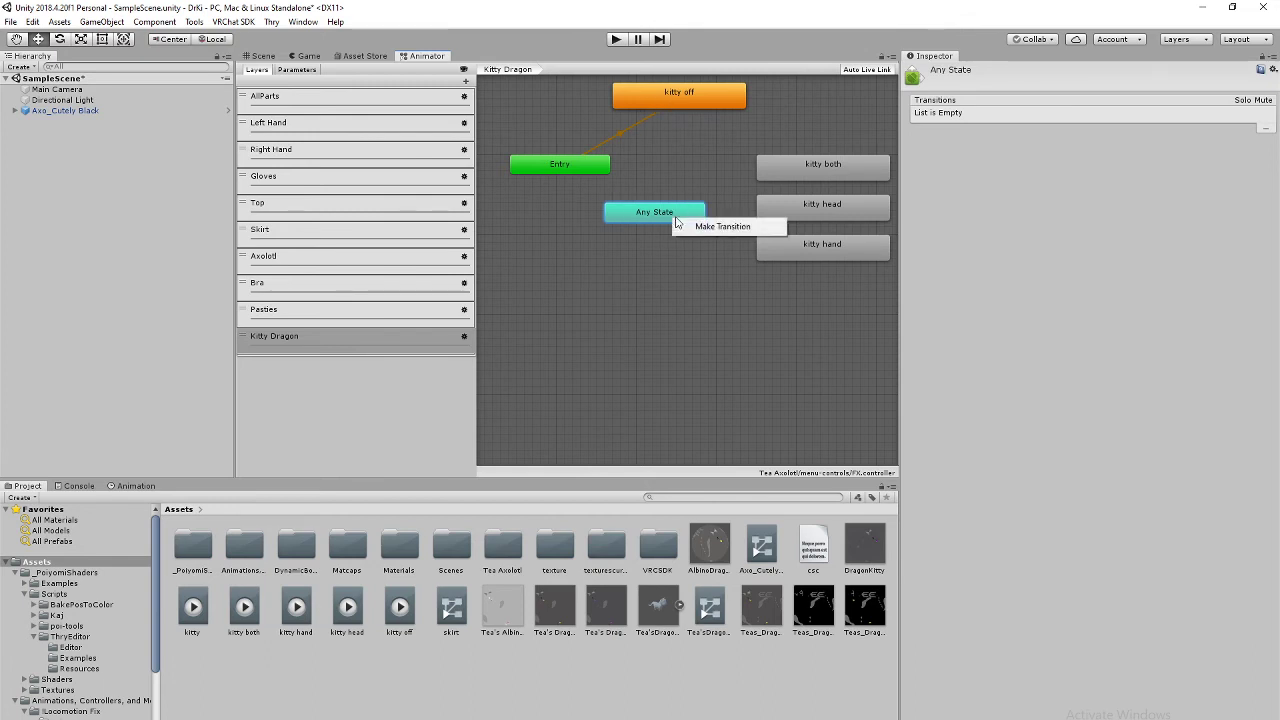
click(715, 227)
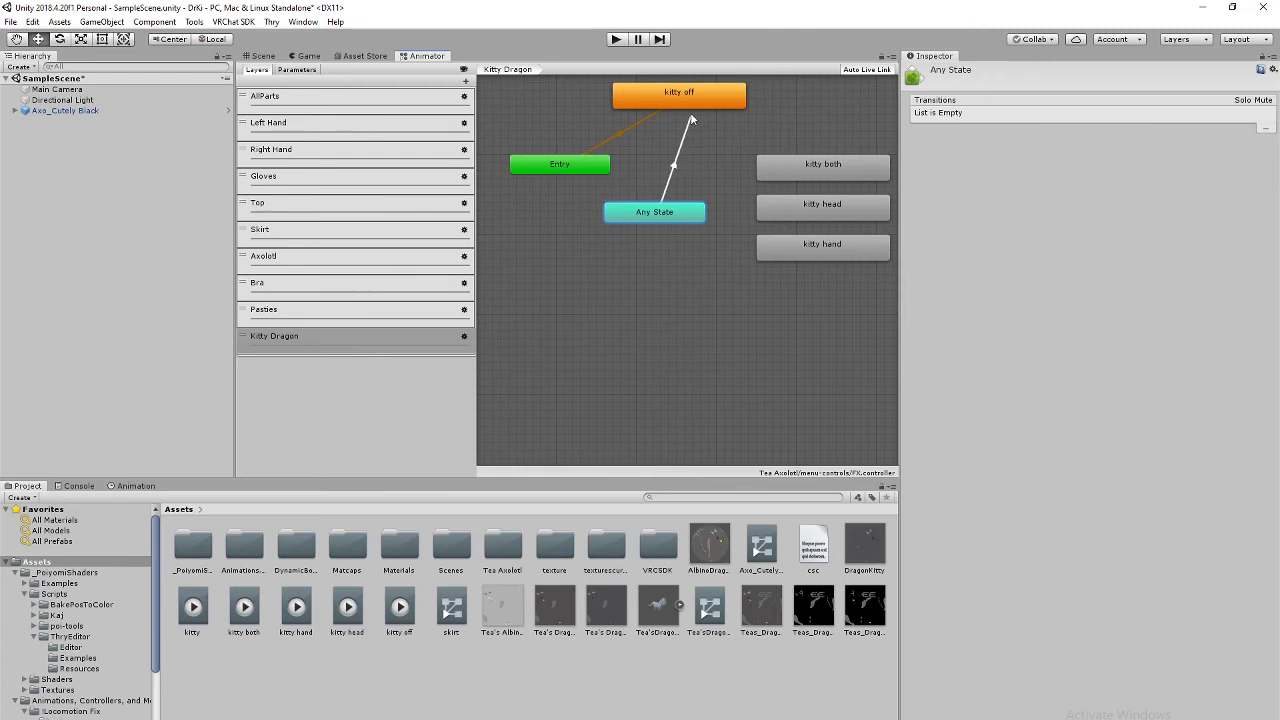
click(672, 106)
click(671, 156)
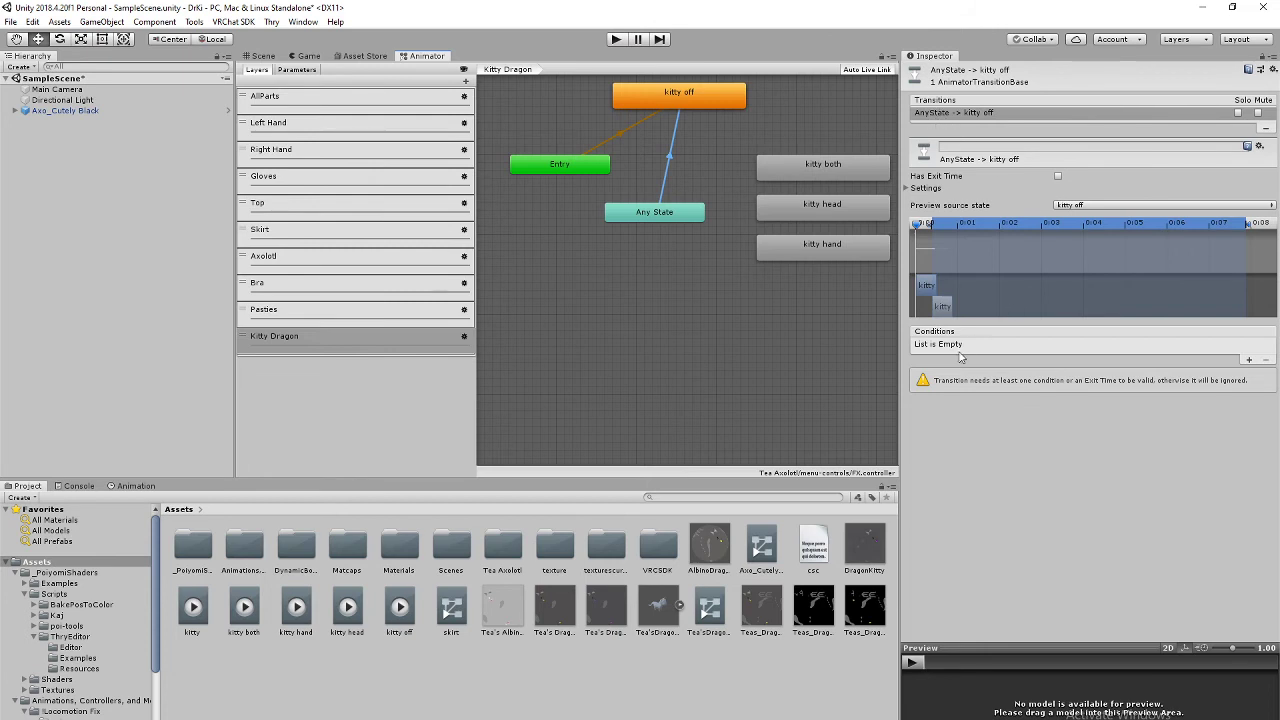
click(1248, 360)
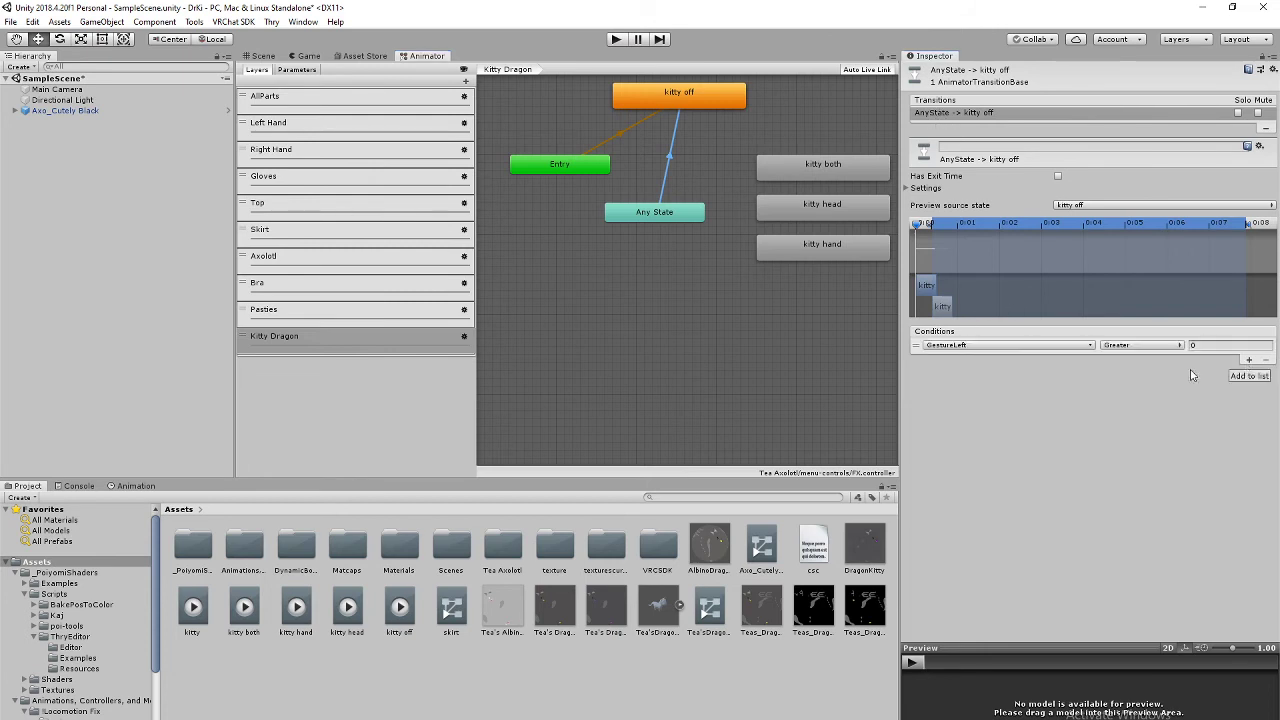
click(1088, 350)
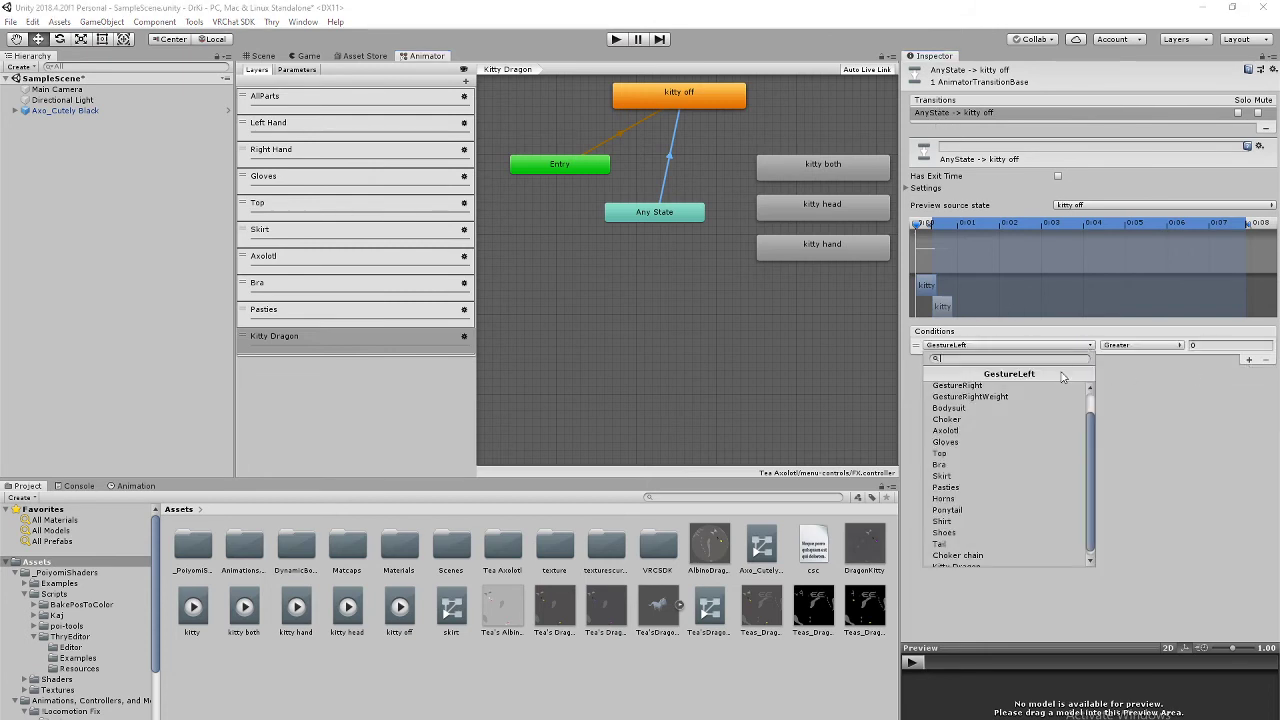
click(1037, 386)
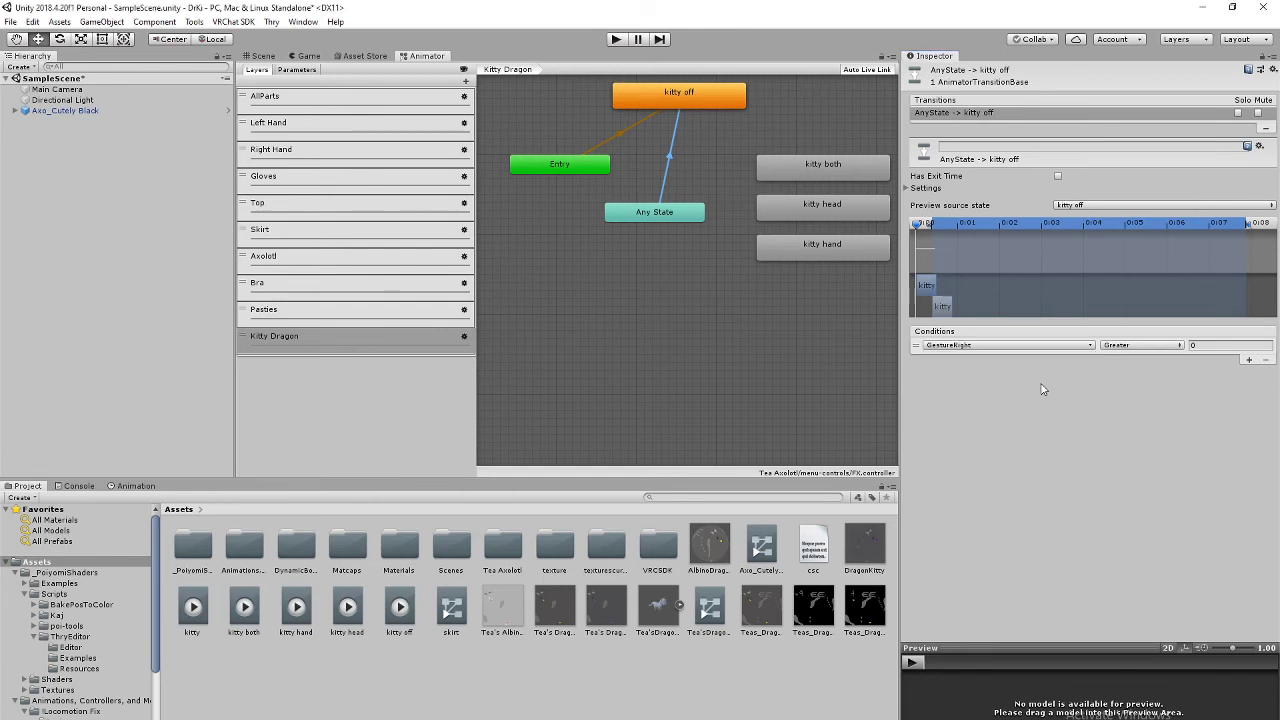
click(1092, 345)
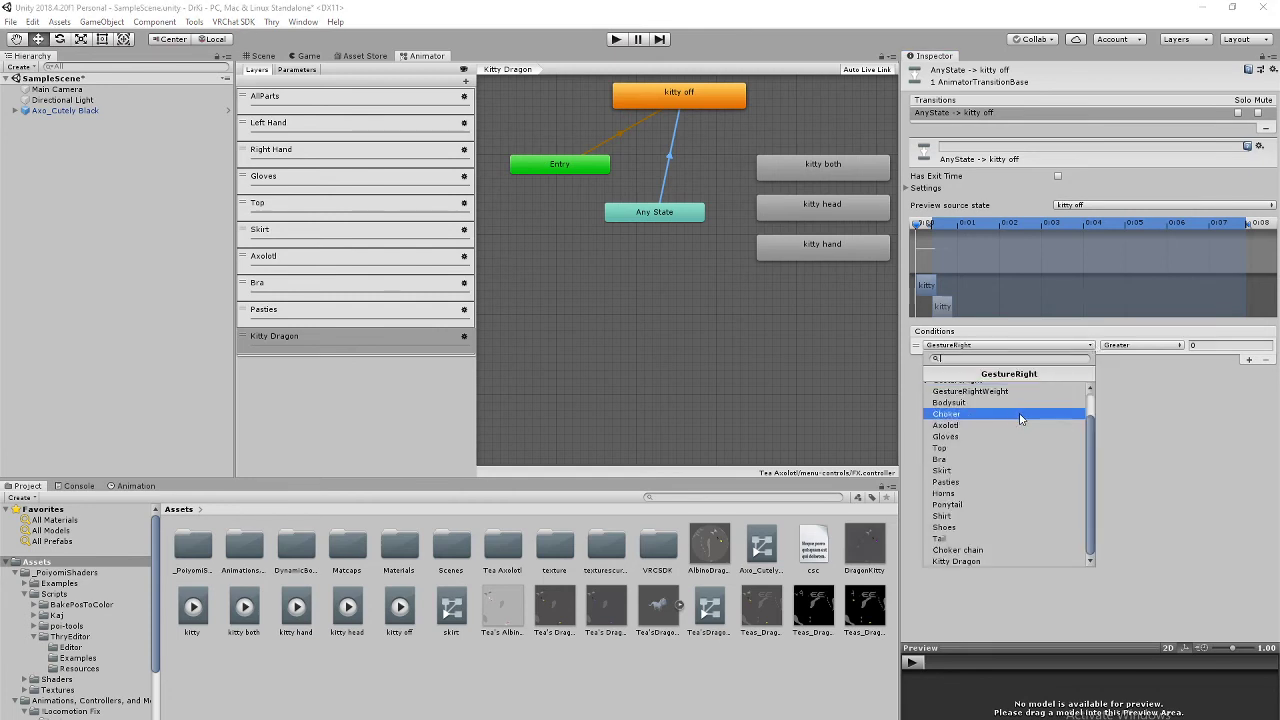
click(1024, 563)
click(1179, 346)
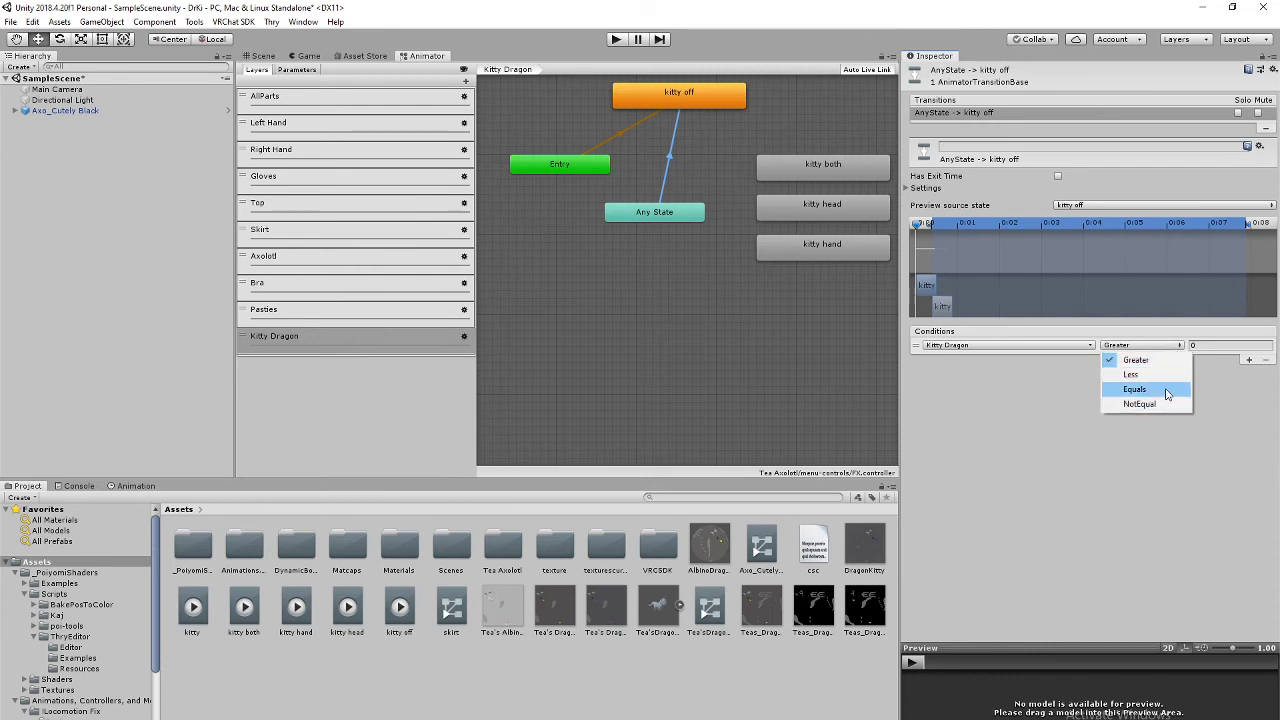
click(1166, 390)
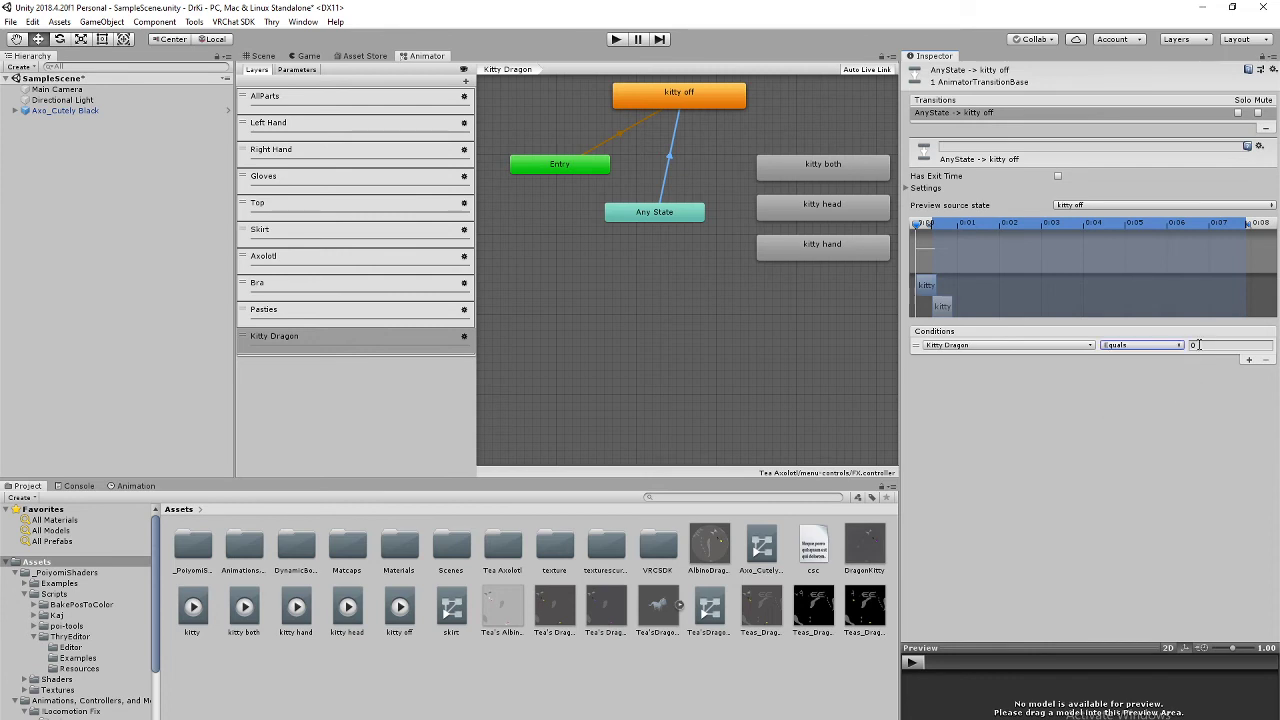
click(1113, 455)
Step: Draw an Any State to kitty both transition and add a Kitty Dragon condition
right_click(664, 212)
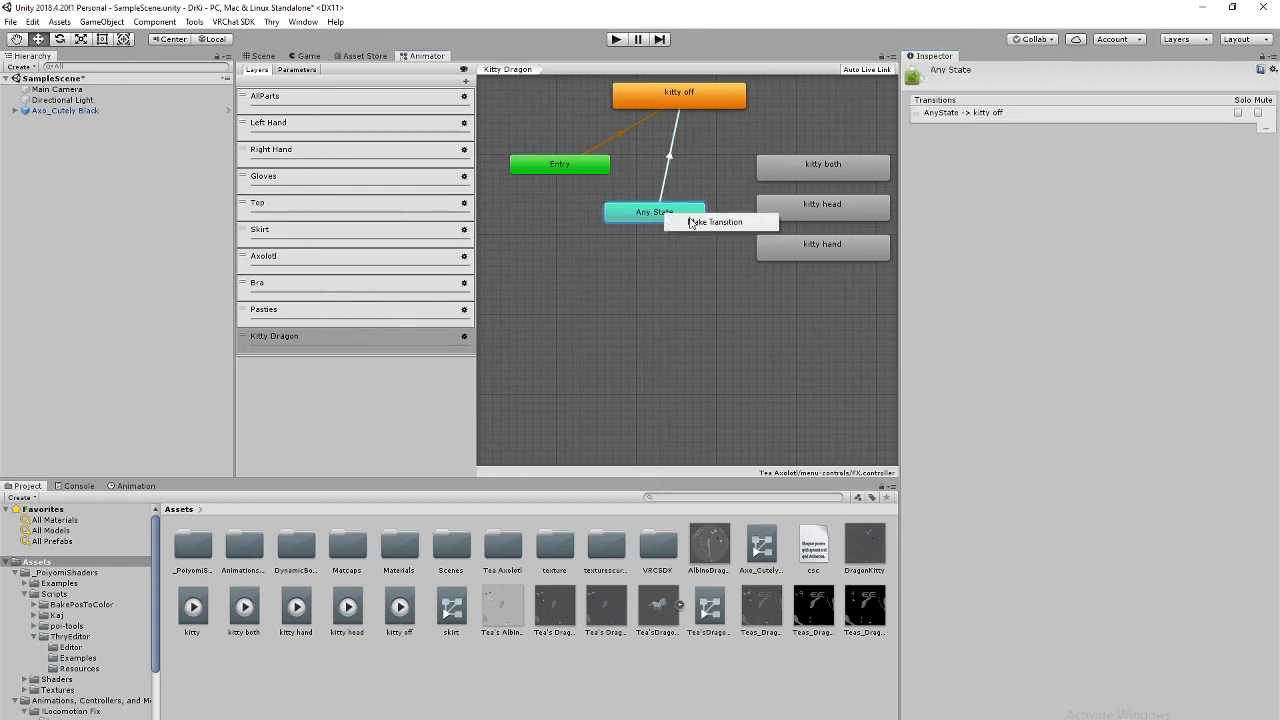
click(727, 224)
click(777, 163)
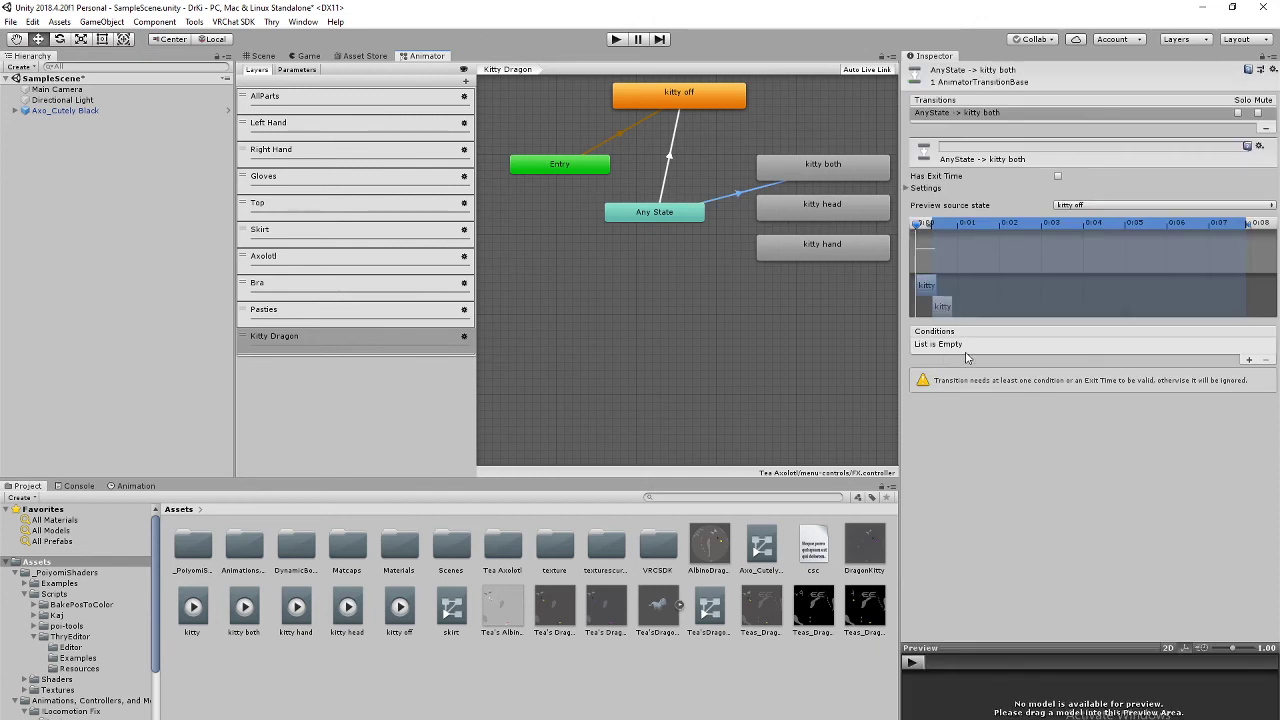
click(1249, 360)
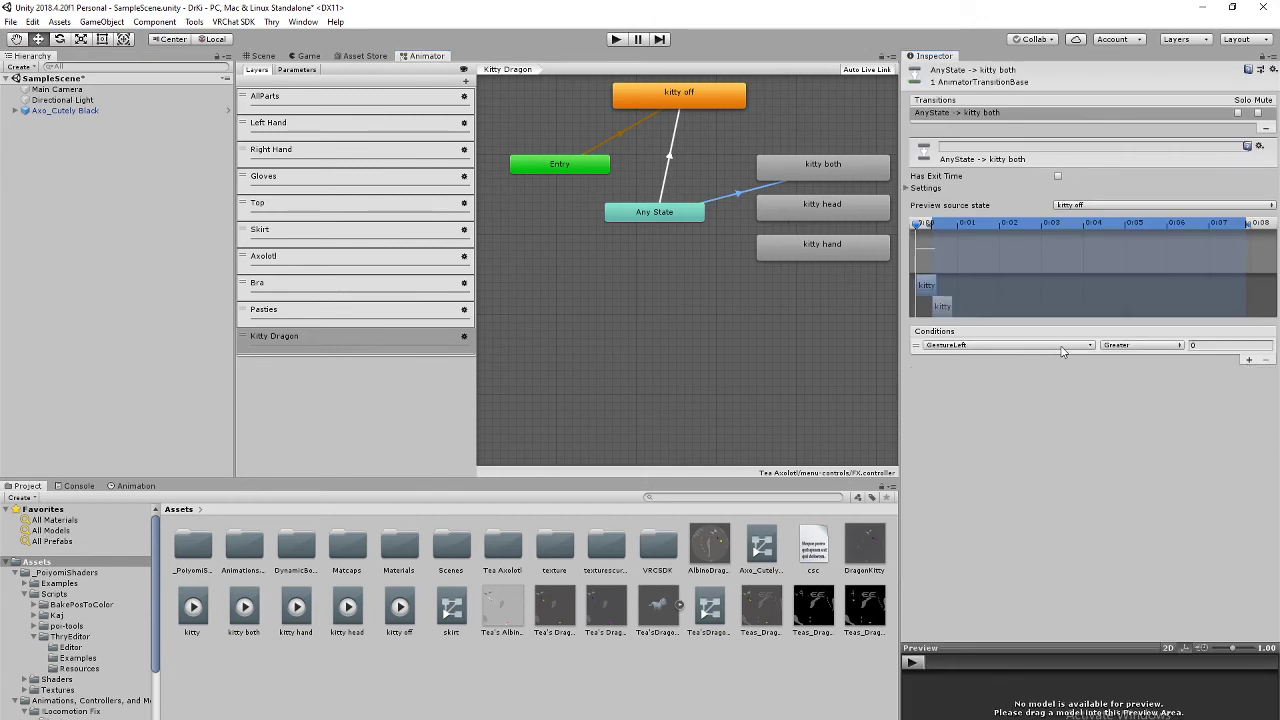
click(1064, 346)
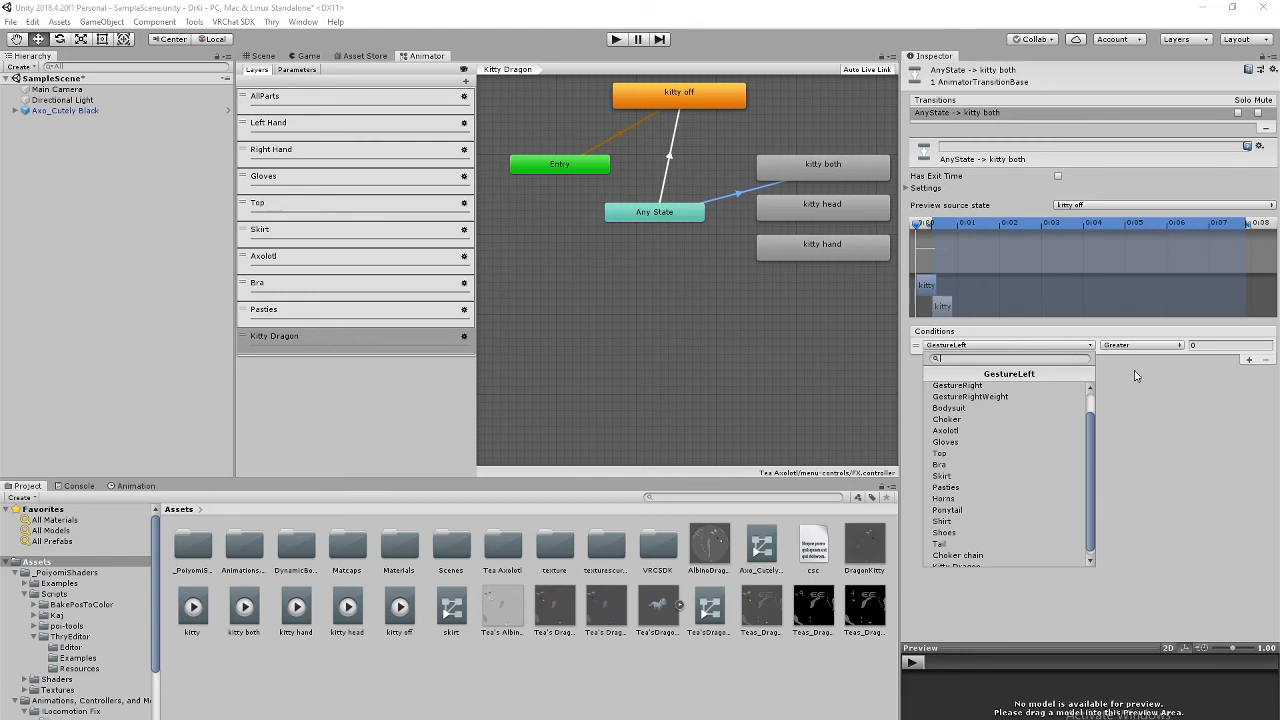
click(1157, 396)
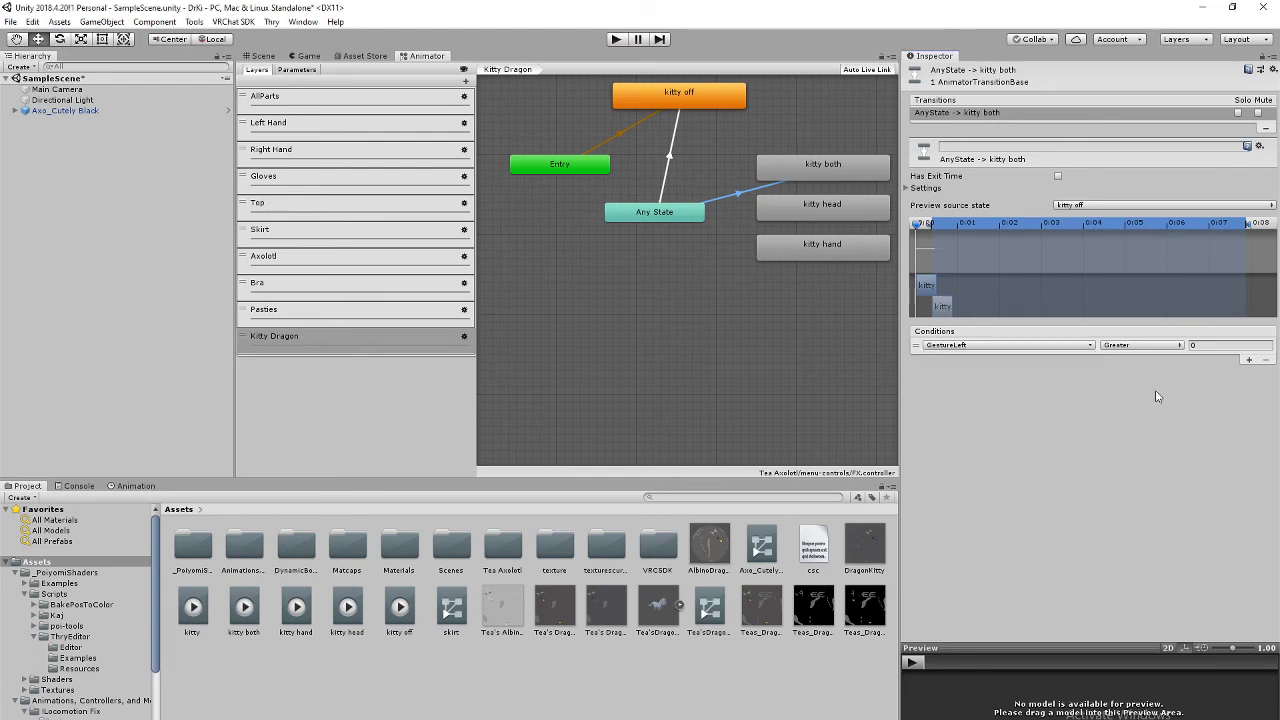
click(1066, 346)
click(988, 566)
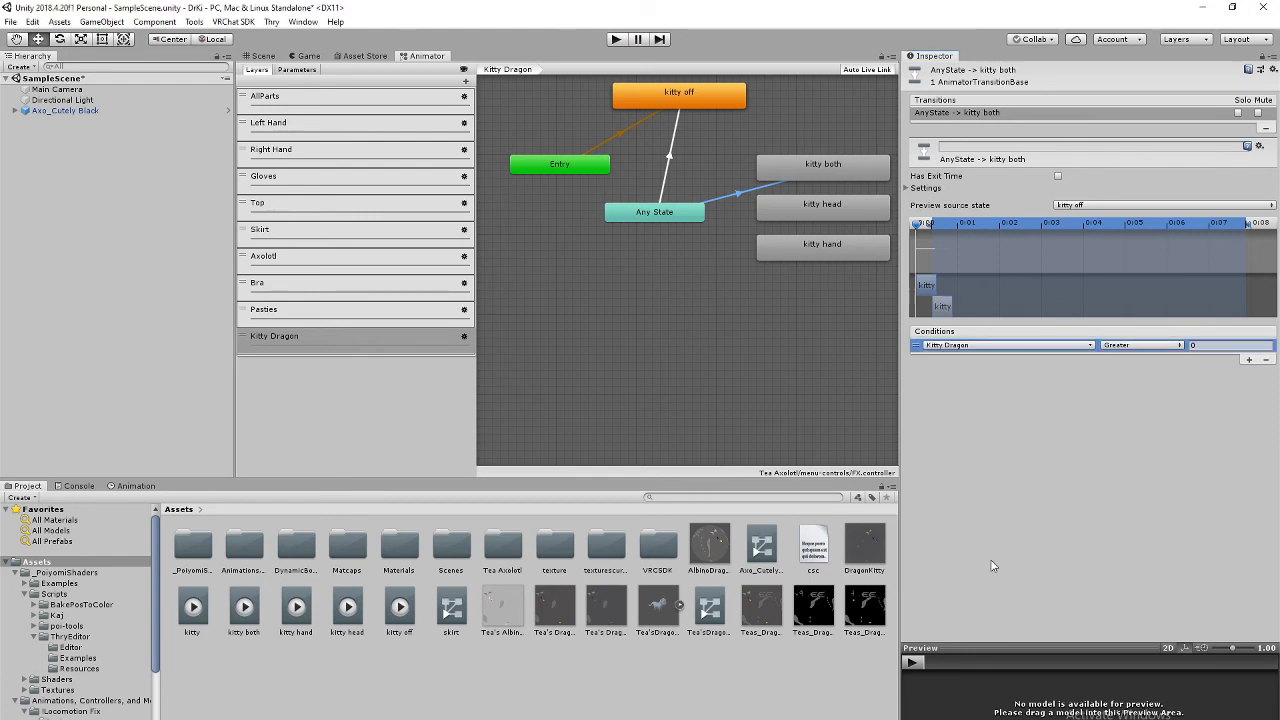
Step: Set the kitty both condition to Equals 1 and glance at the transition's timing settings
click(1168, 346)
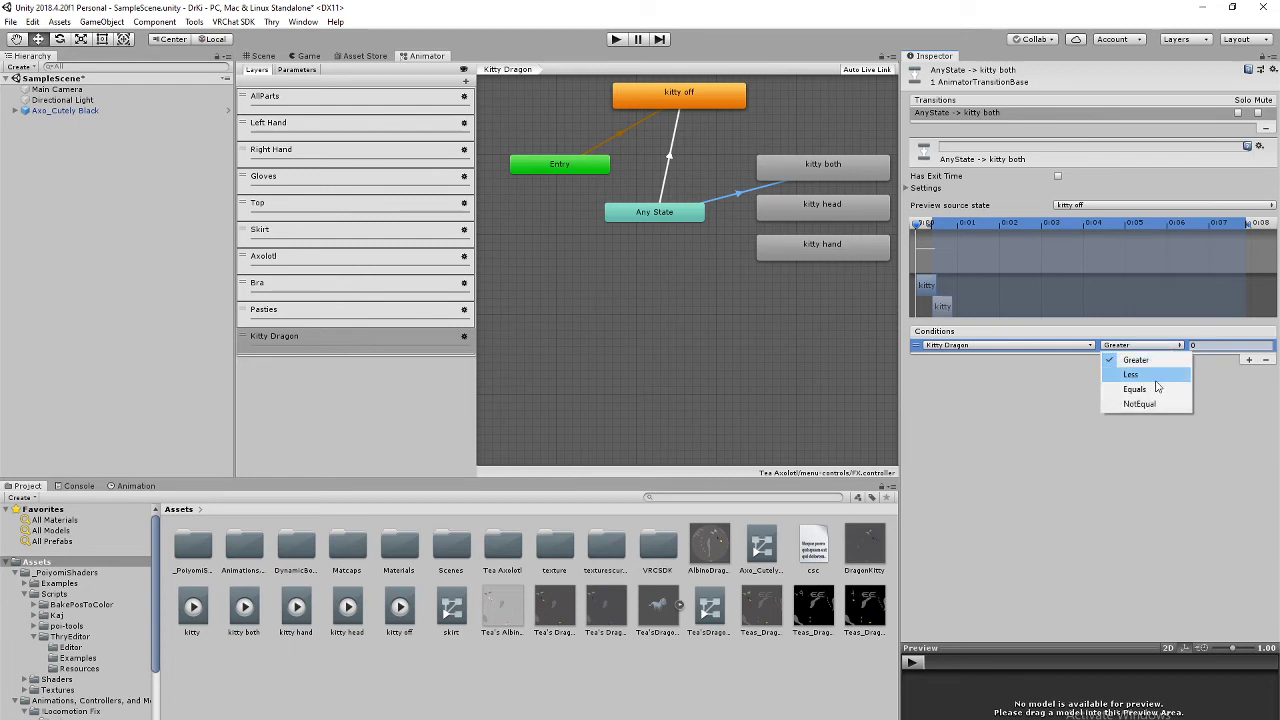
click(1130, 386)
click(1197, 346)
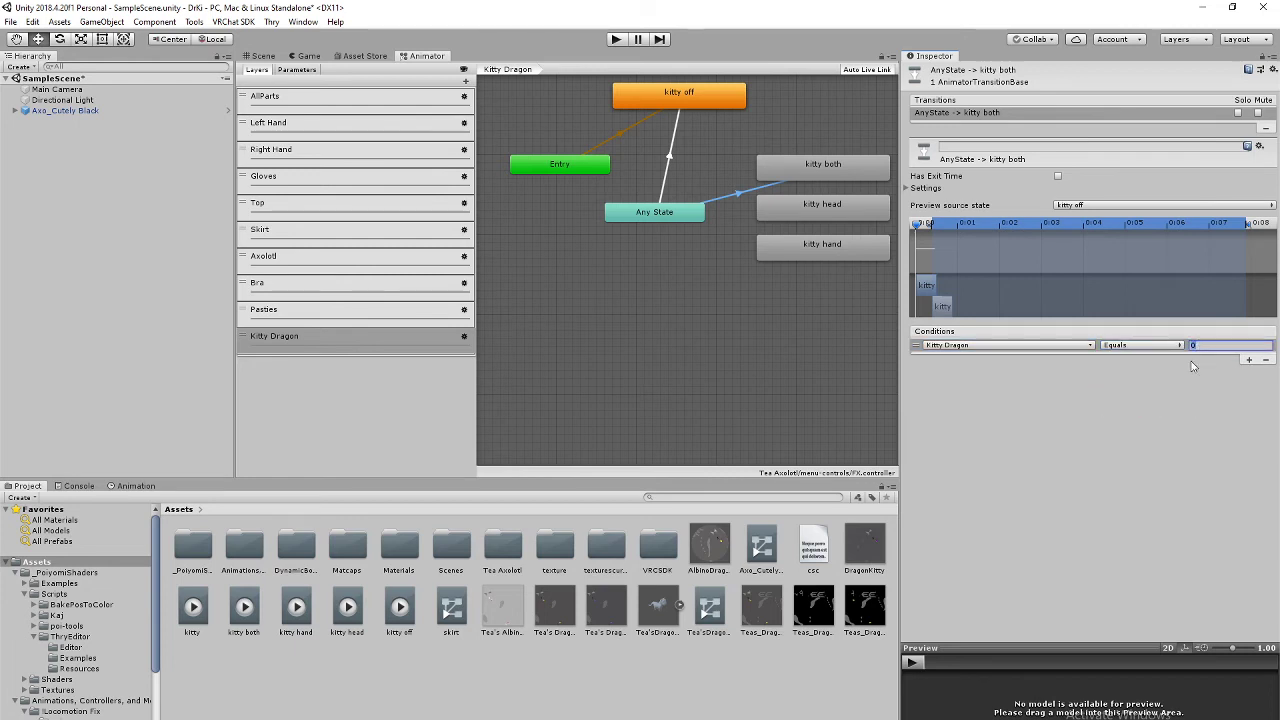
text(1)
click(1012, 446)
click(910, 188)
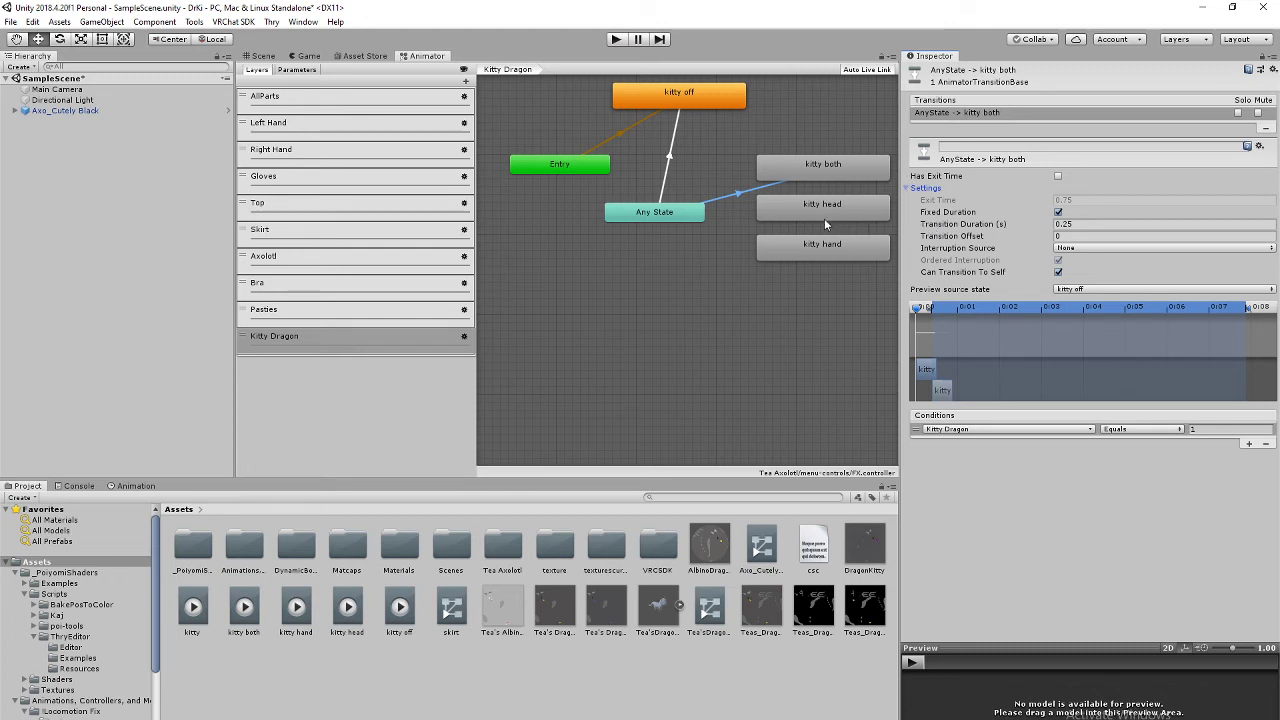
click(910, 188)
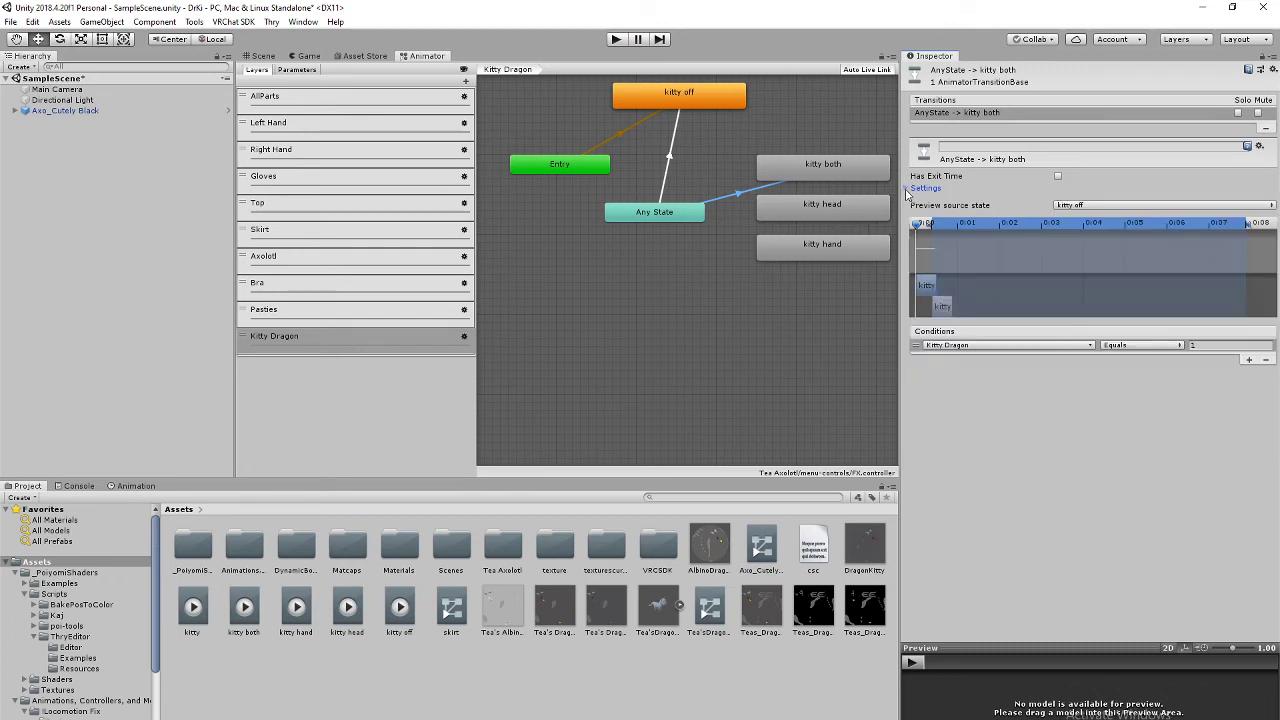
Step: Create an Any State to kitty head transition with a Kitty Dragon Equals condition
right_click(690, 212)
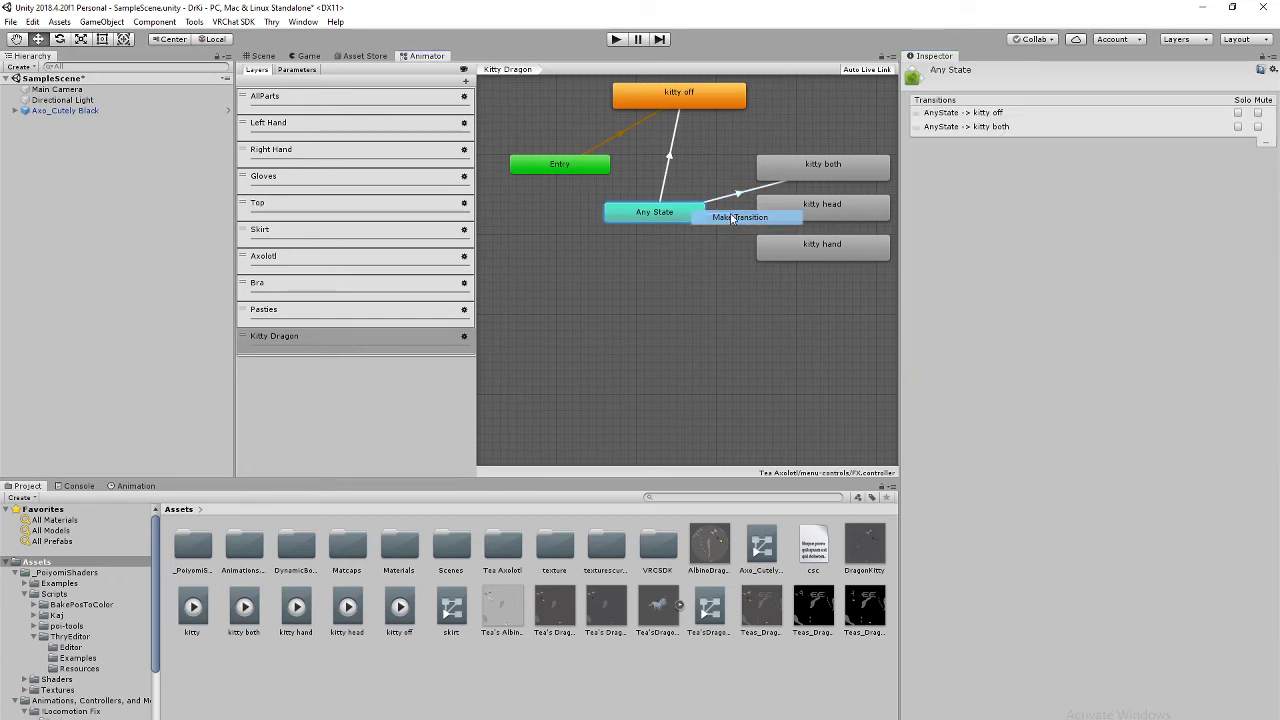
click(715, 218)
click(791, 208)
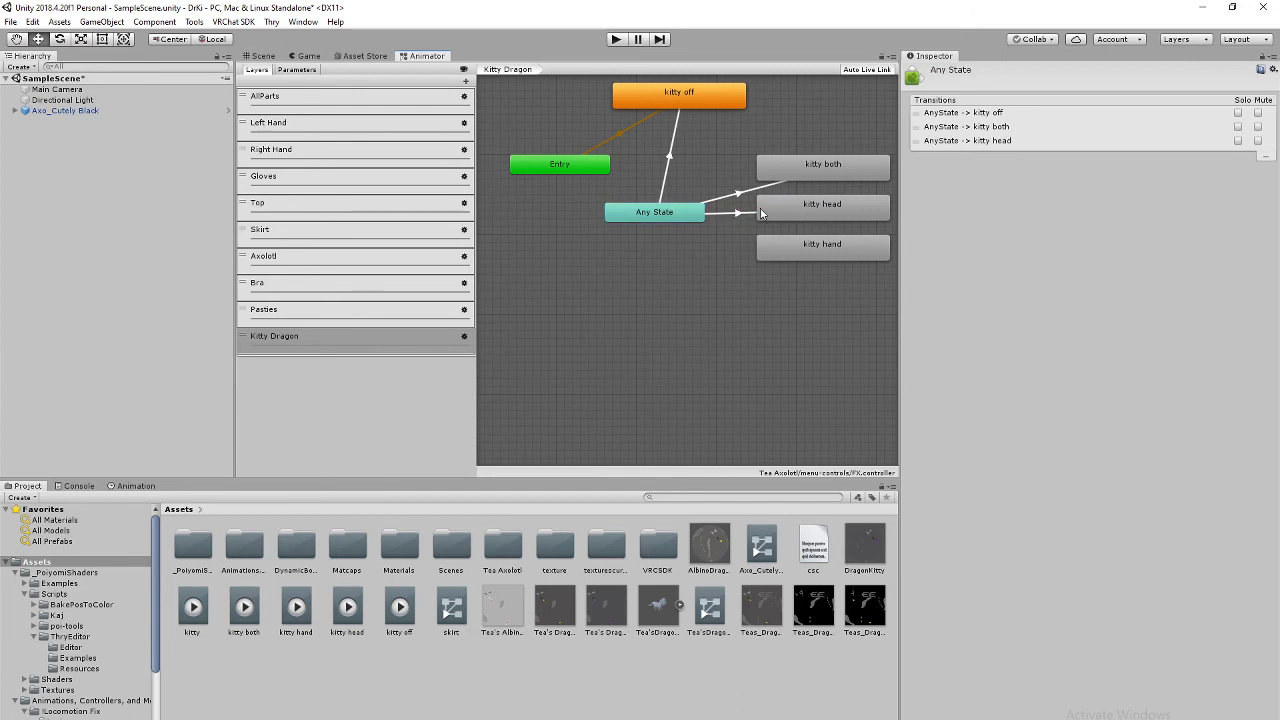
click(744, 214)
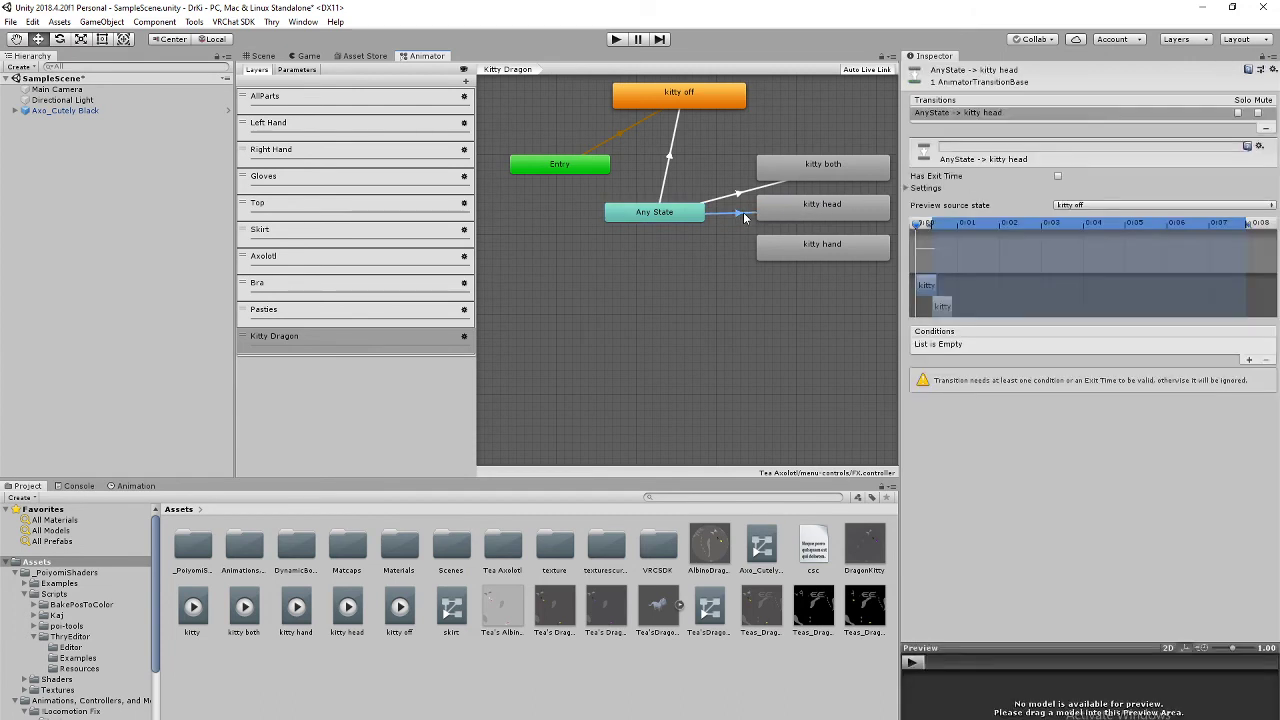
click(1248, 360)
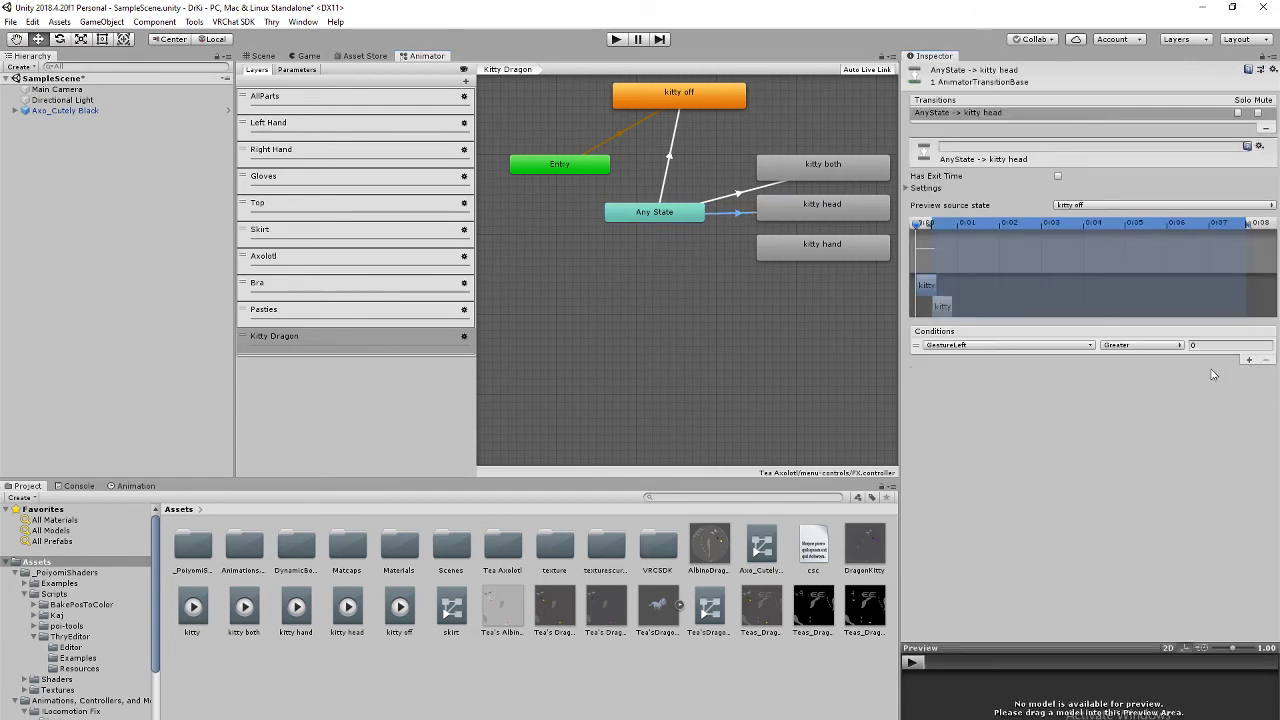
click(1073, 345)
scroll(1015, 505, down, 2)
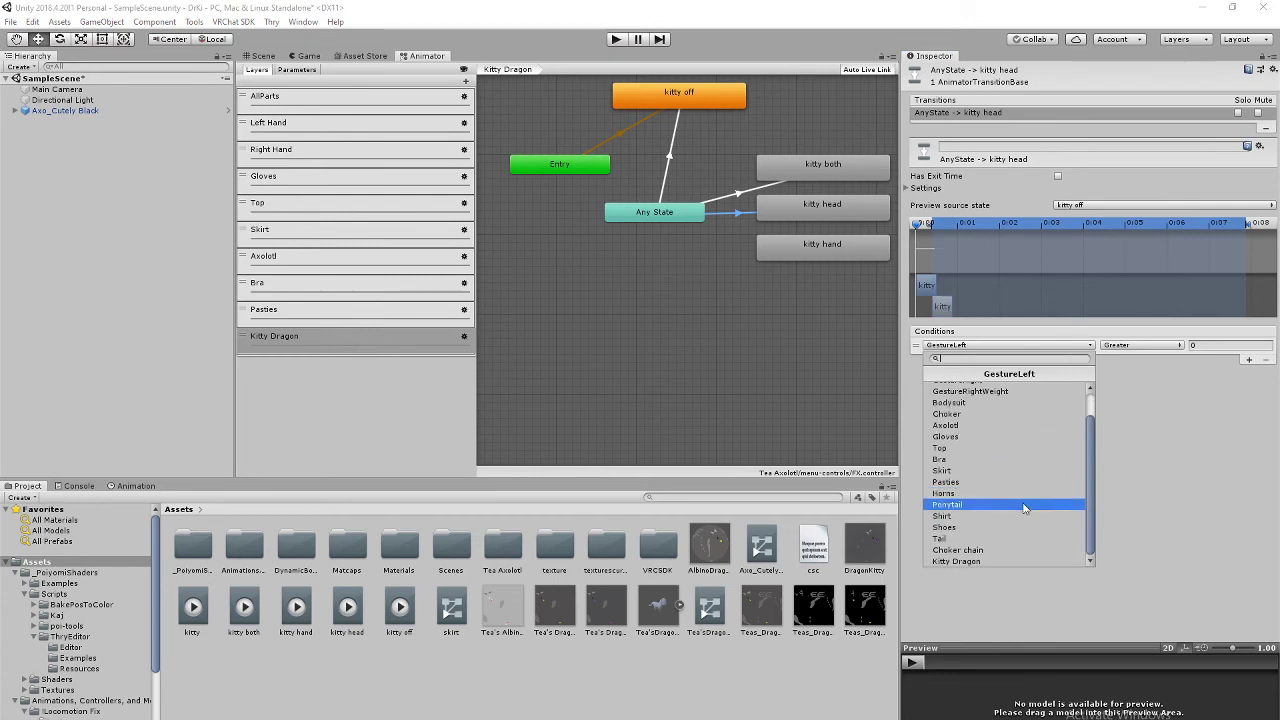
click(1005, 562)
click(1180, 346)
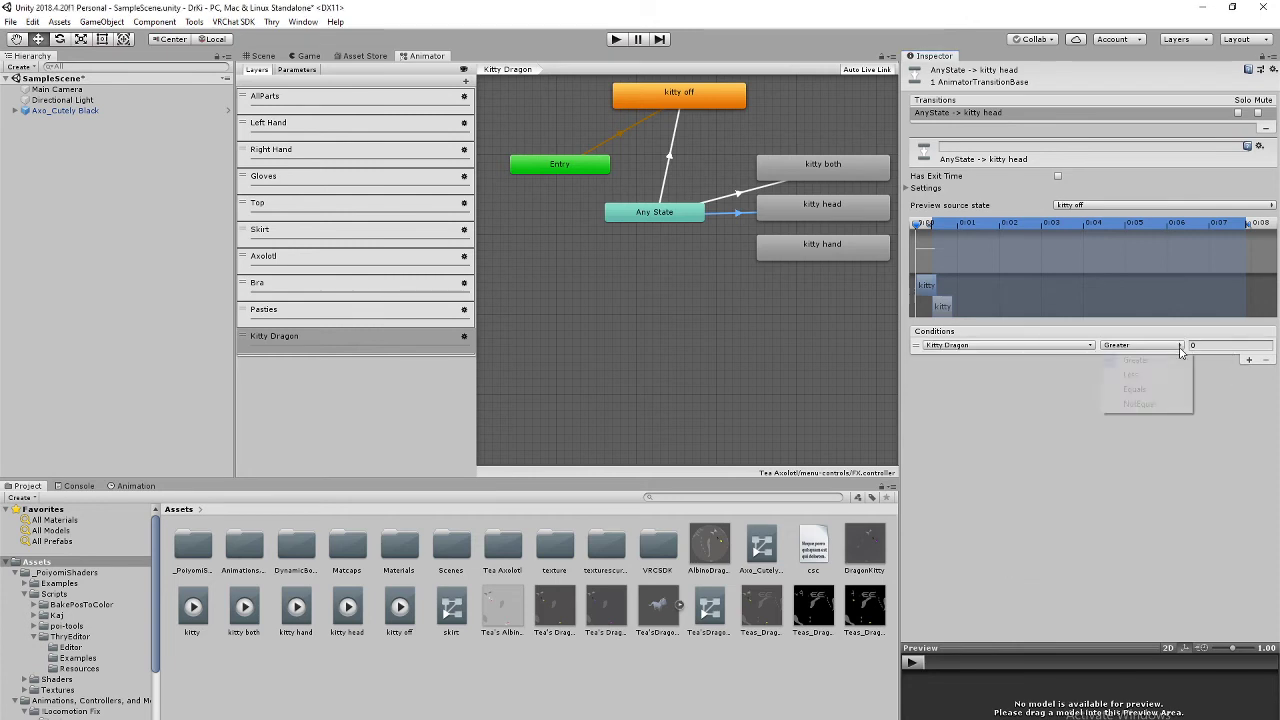
click(1156, 390)
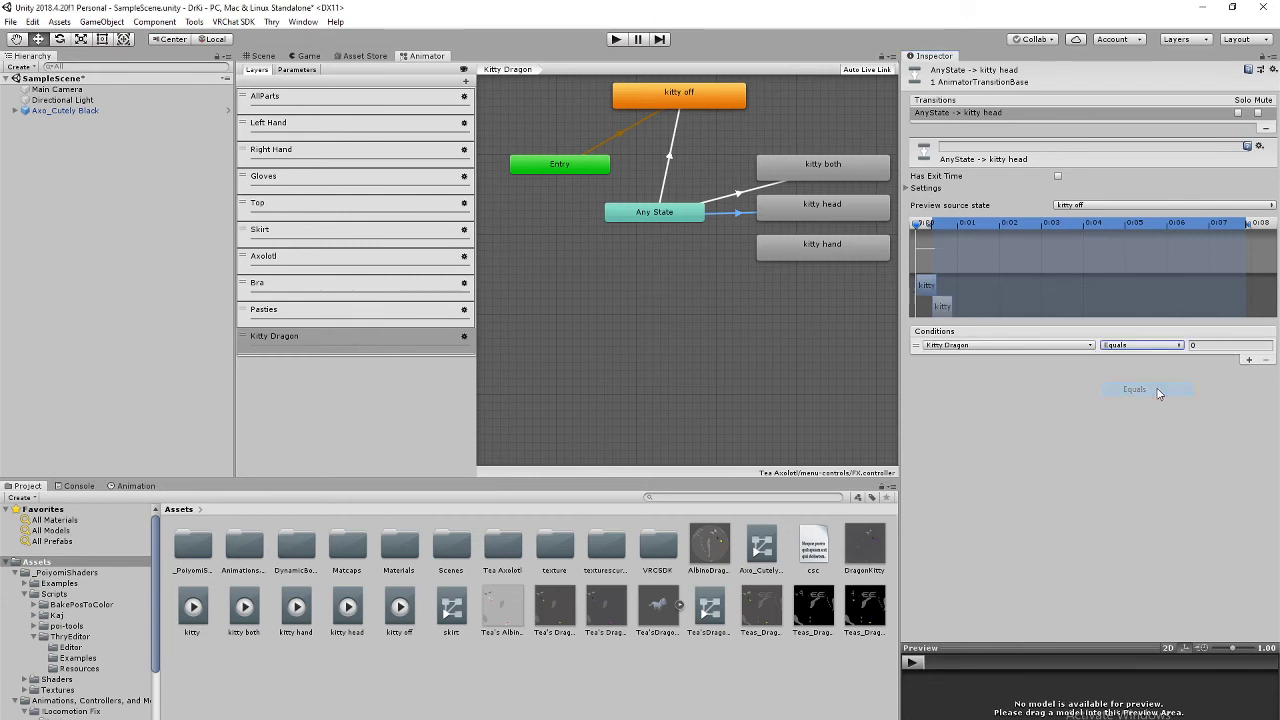
click(1198, 345)
click(683, 214)
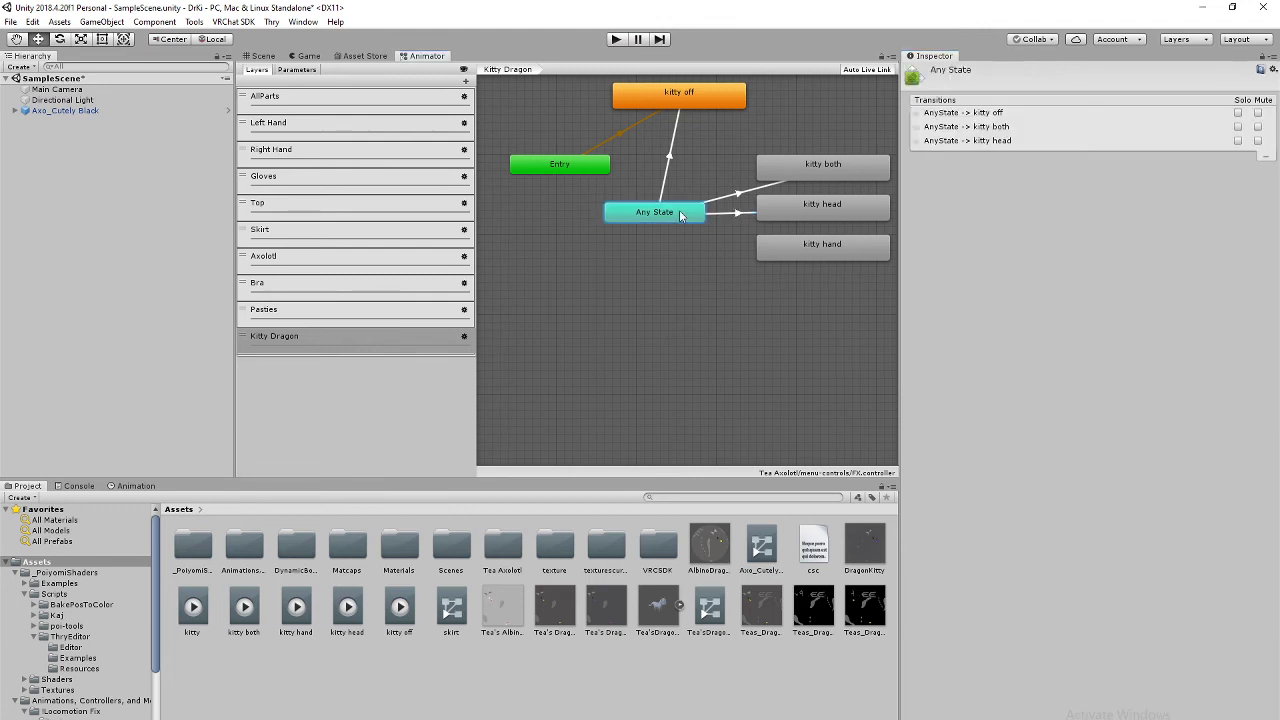
Step: Draw a transition from Any State to the kitty hand state
right_click(681, 213)
click(714, 221)
click(804, 249)
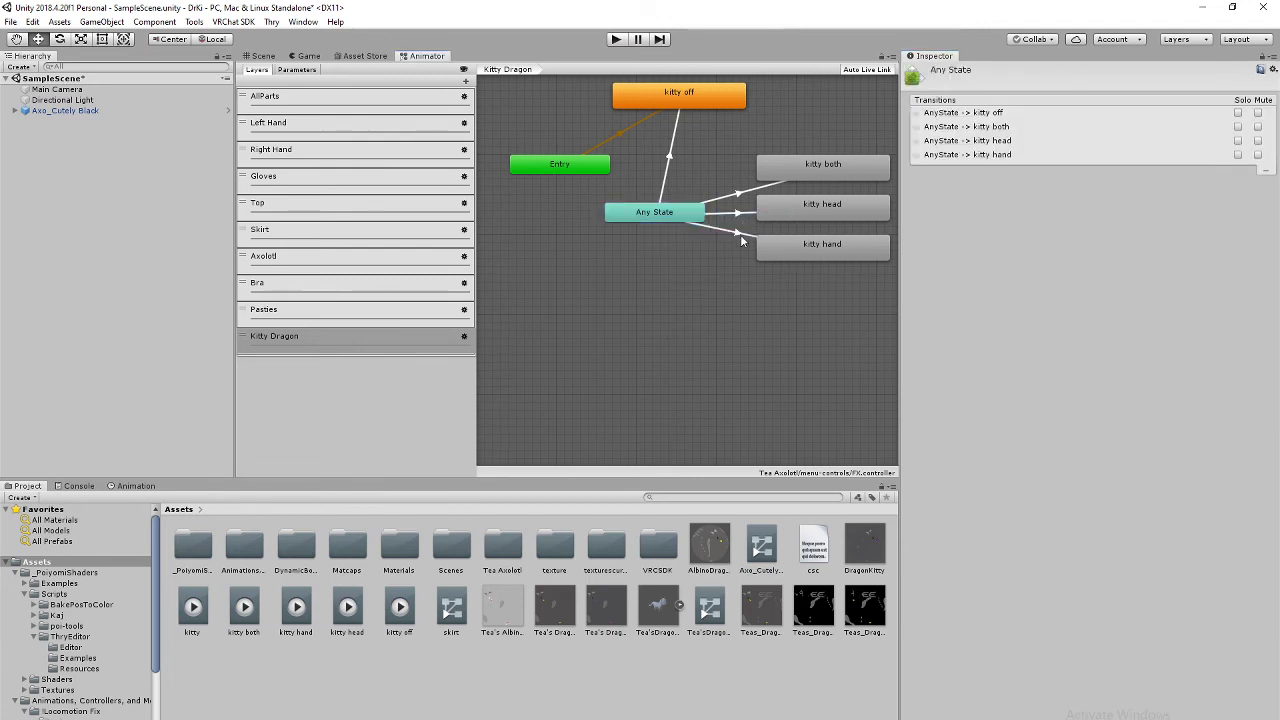
click(737, 230)
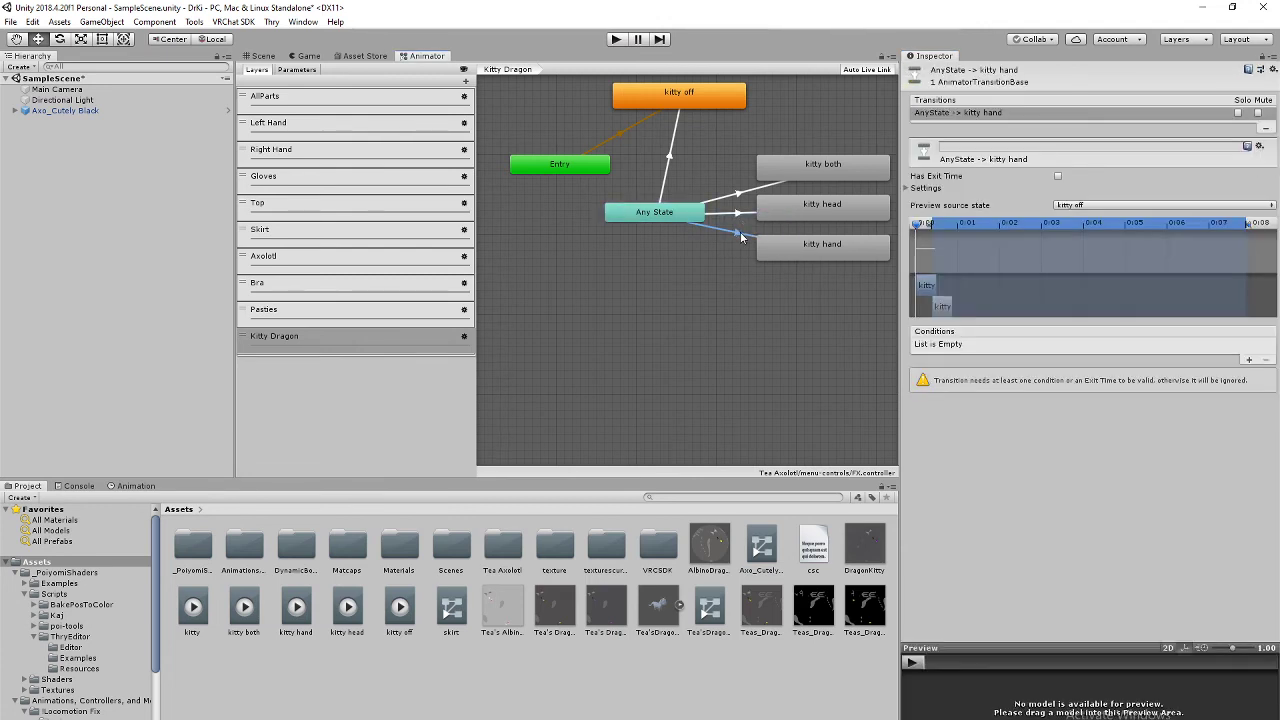
Step: Give the kitty hand transition the condition Kitty Dragon Equals 3
click(1248, 360)
click(1050, 346)
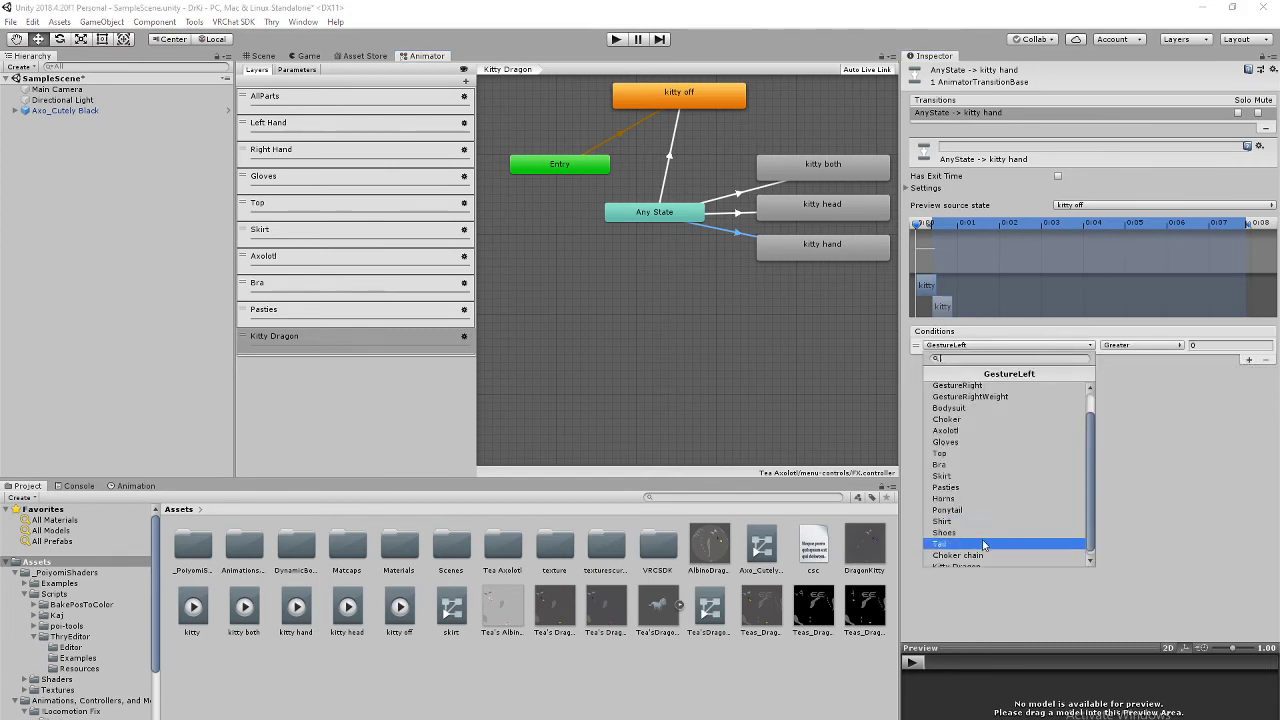
scroll(990, 545, down, 3)
click(992, 562)
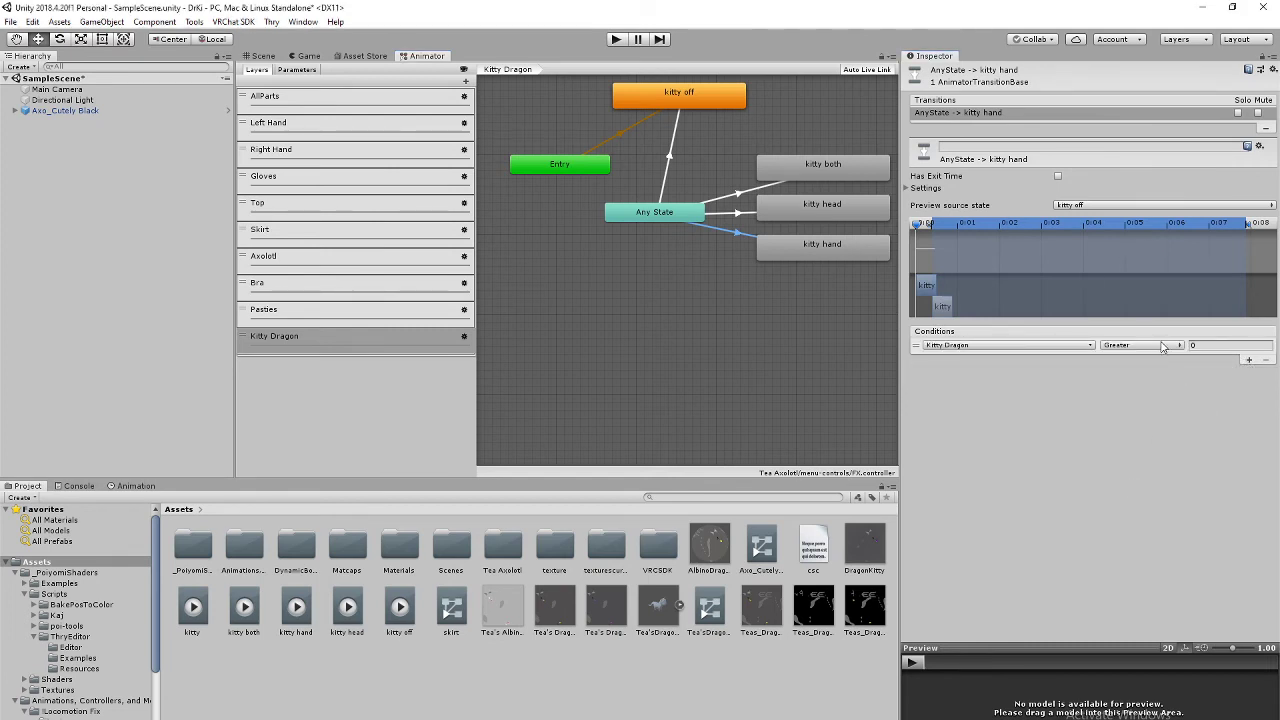
click(1163, 346)
click(1155, 390)
click(1211, 345)
text(3)
click(1149, 458)
Step: Select Axo_Cutely Black, view it in the Scene, and ping its Expressions Menu asset
click(118, 110)
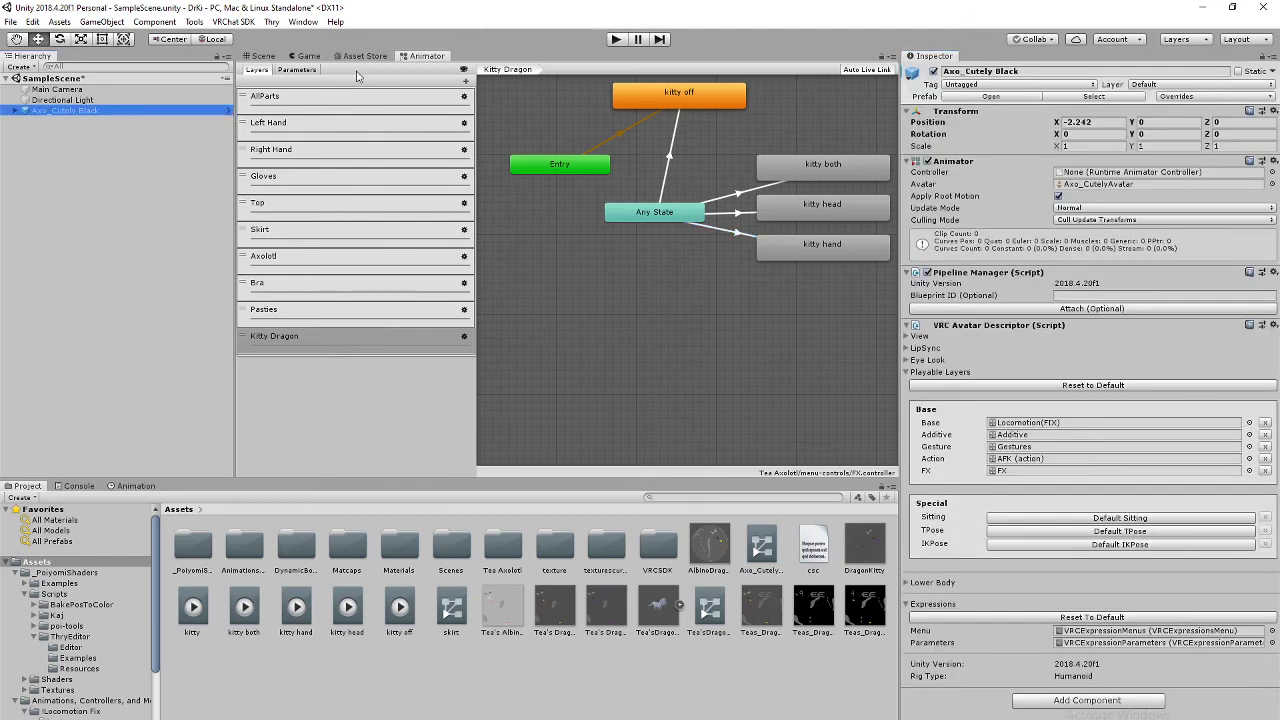
click(263, 56)
middle_drag(688, 318, 706, 307)
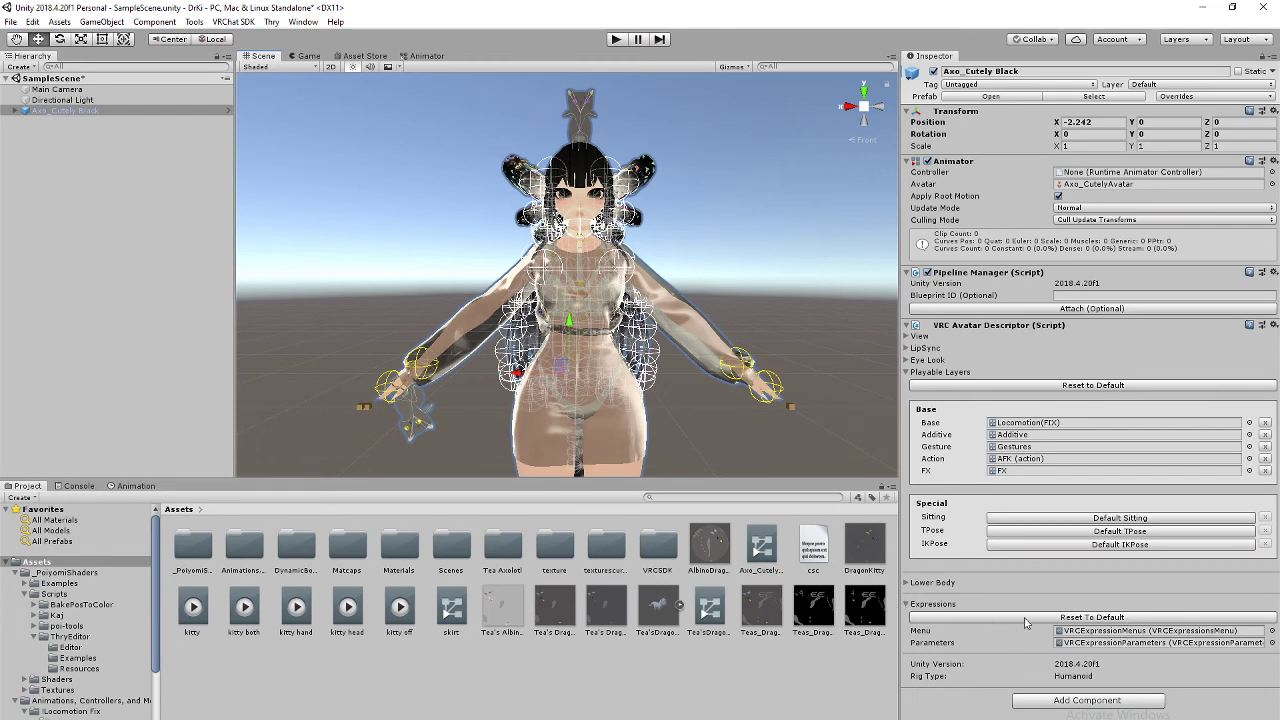
click(1125, 631)
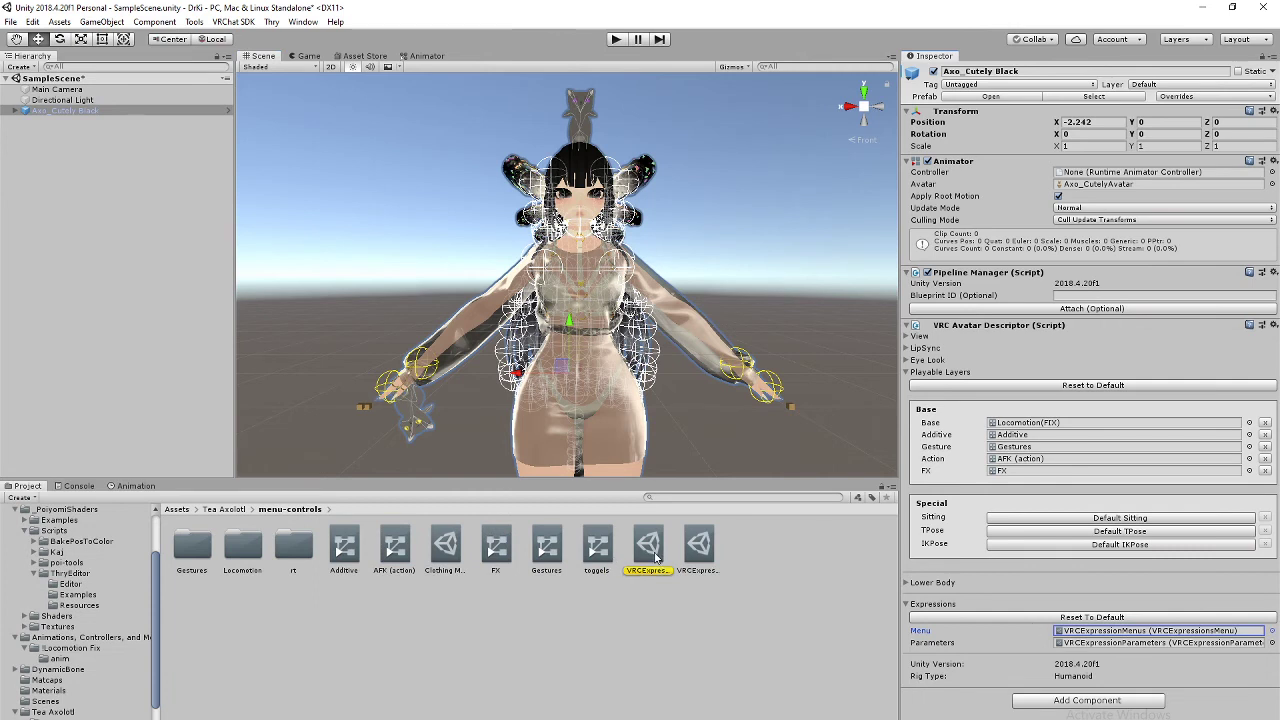
Step: Select the VRCExpressionMenus asset and add a new control below Clothing
click(655, 557)
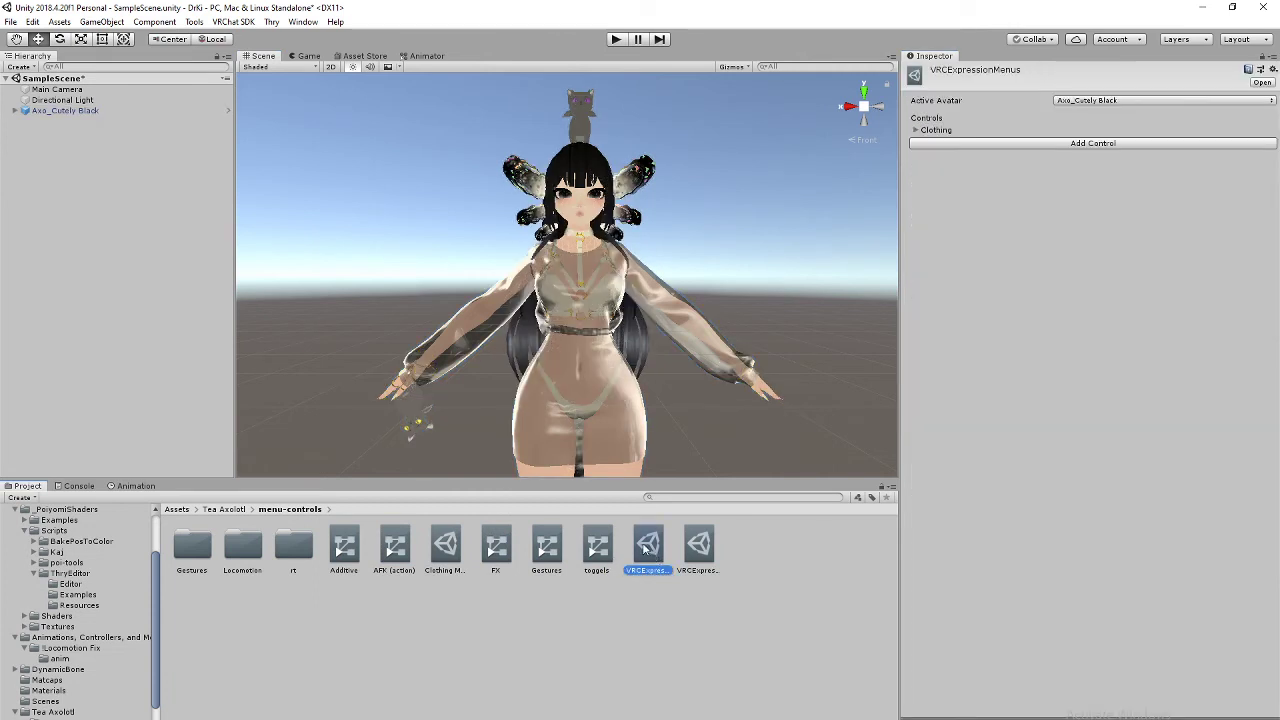
right_click(774, 572)
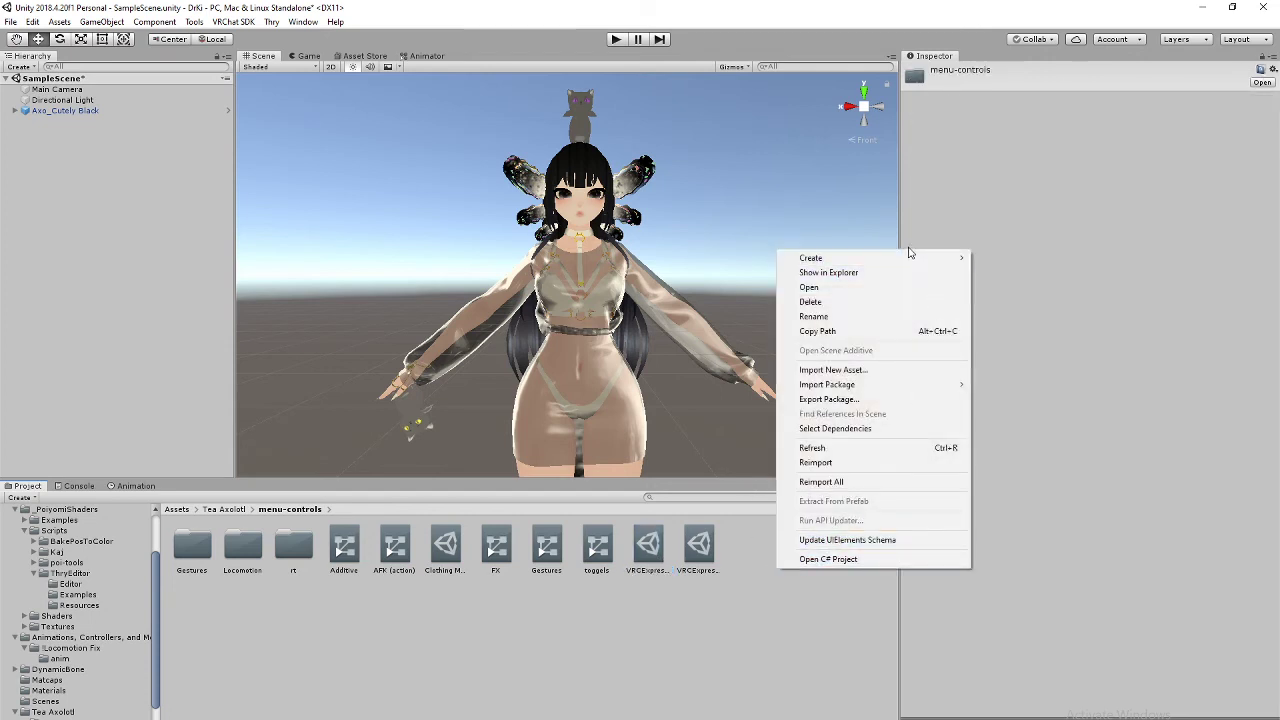
click(792, 650)
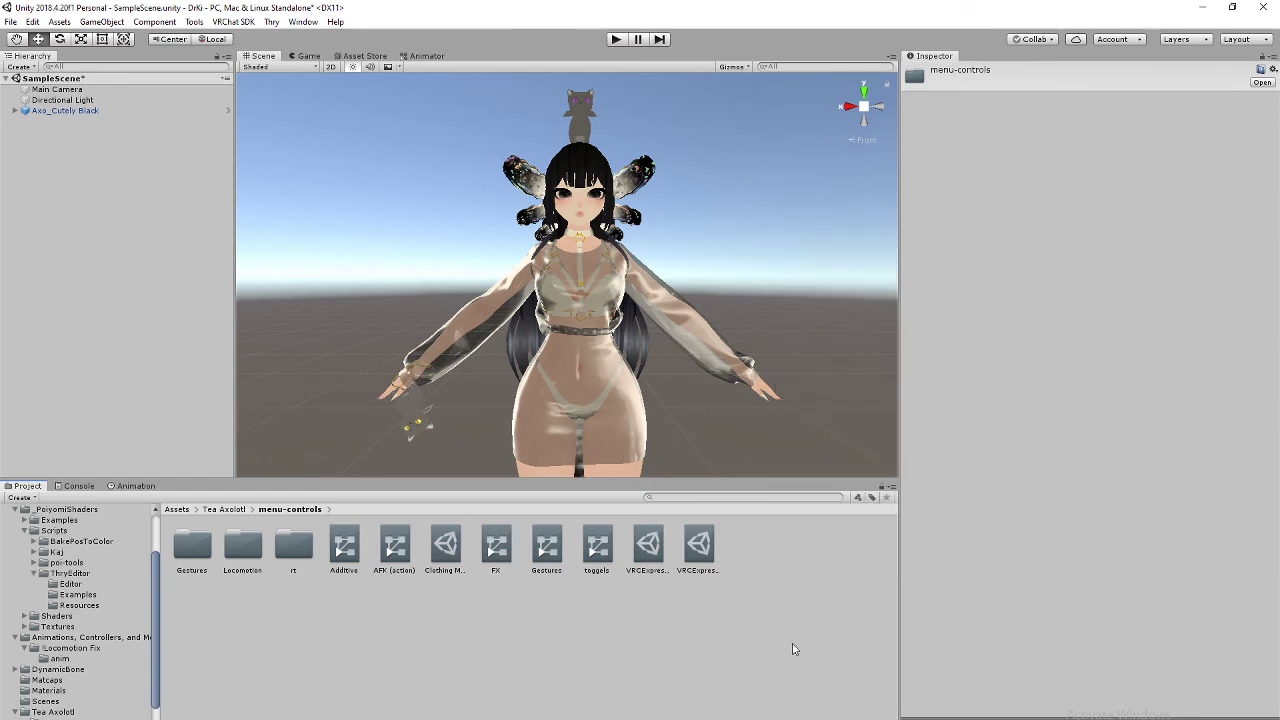
click(647, 548)
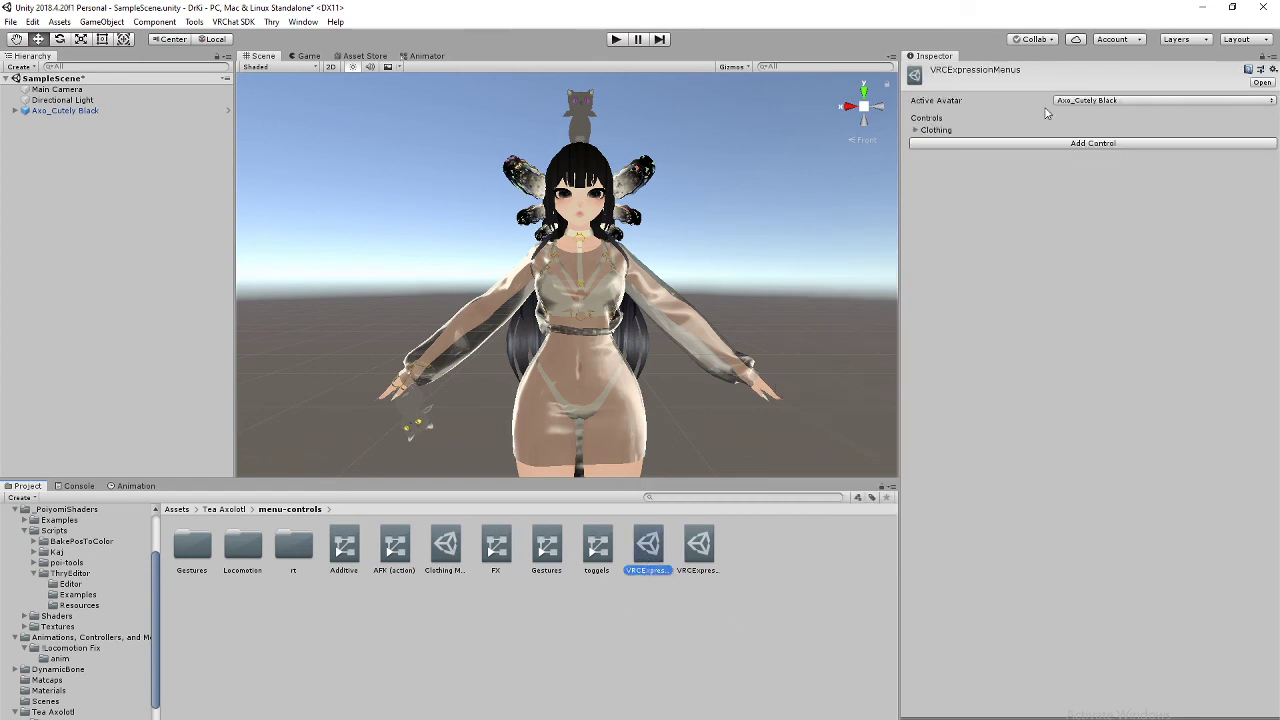
click(1072, 143)
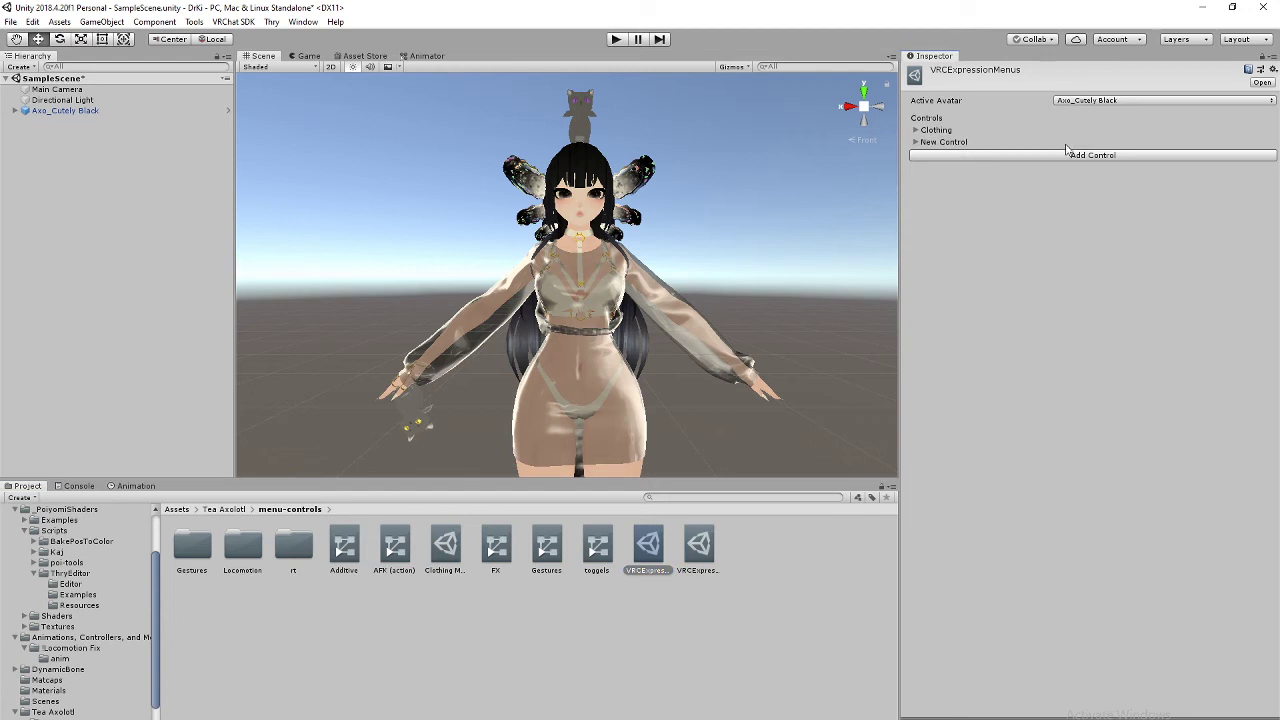
click(916, 143)
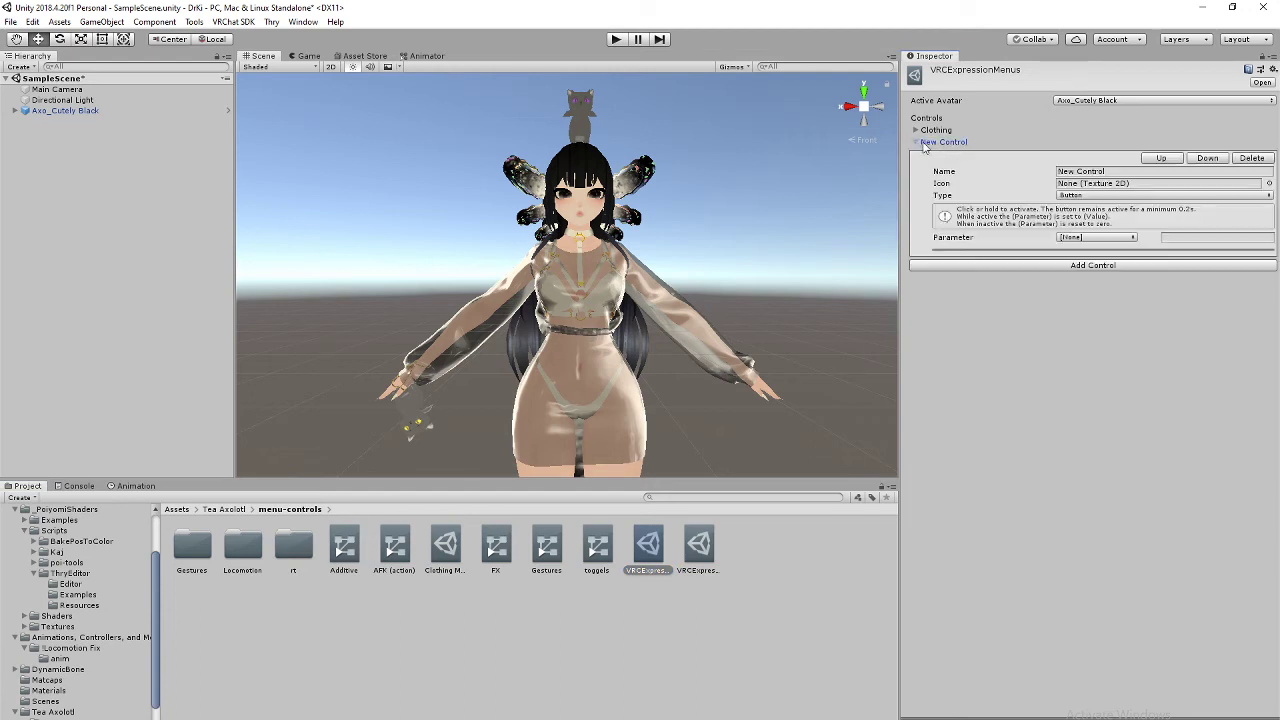
Step: Name the new control Kitty Dragon and set its type to Sub Menu
click(1072, 171)
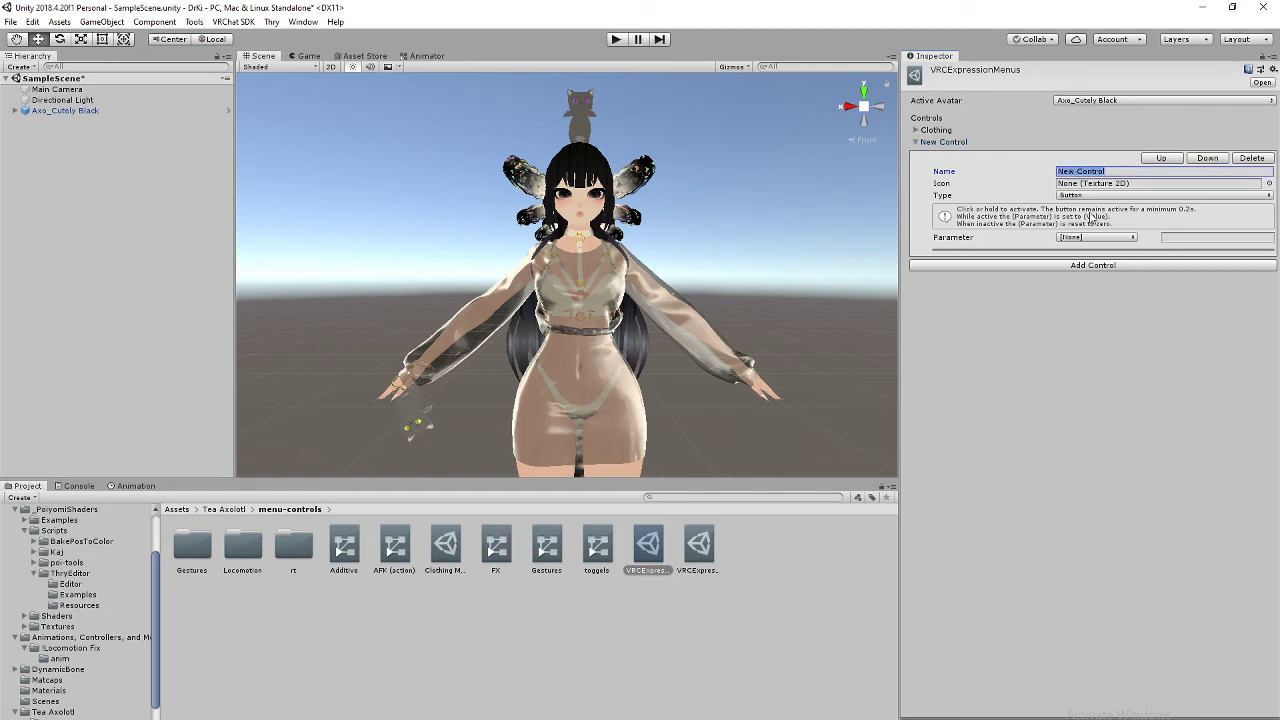
text(K)
key(BackSpace)
text(D)
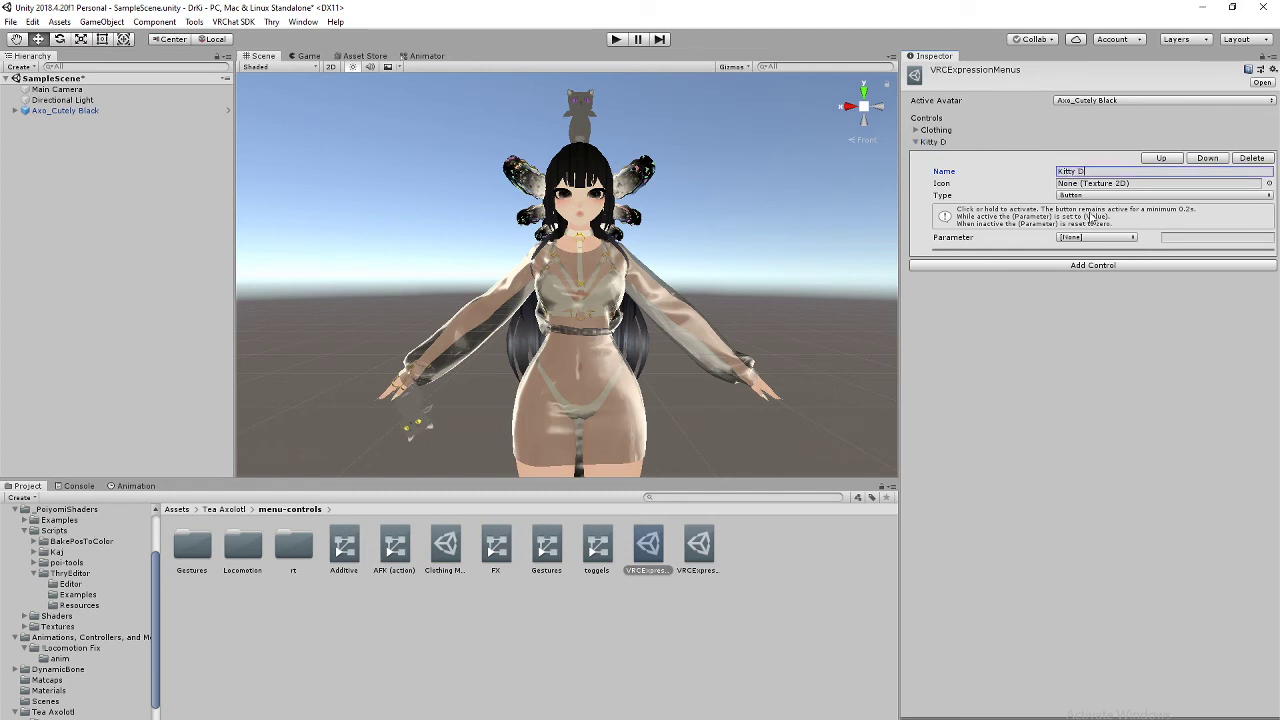
text(ragon)
click(1125, 196)
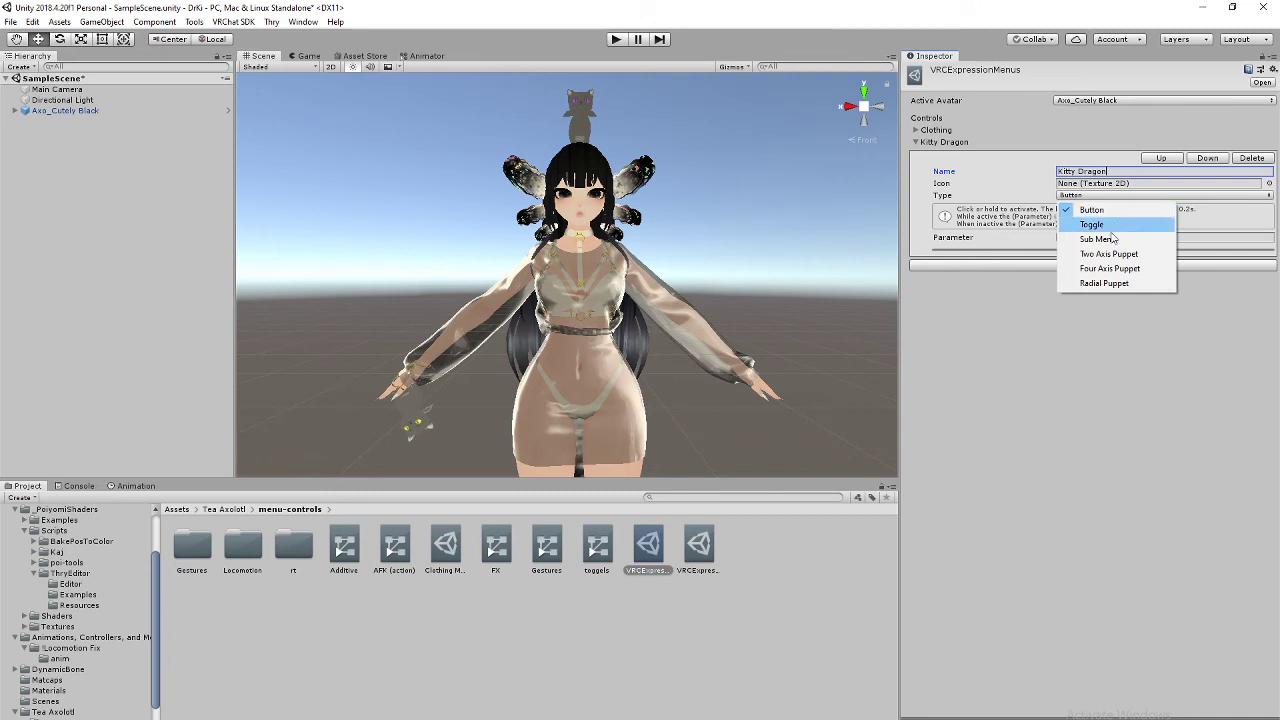
click(1110, 240)
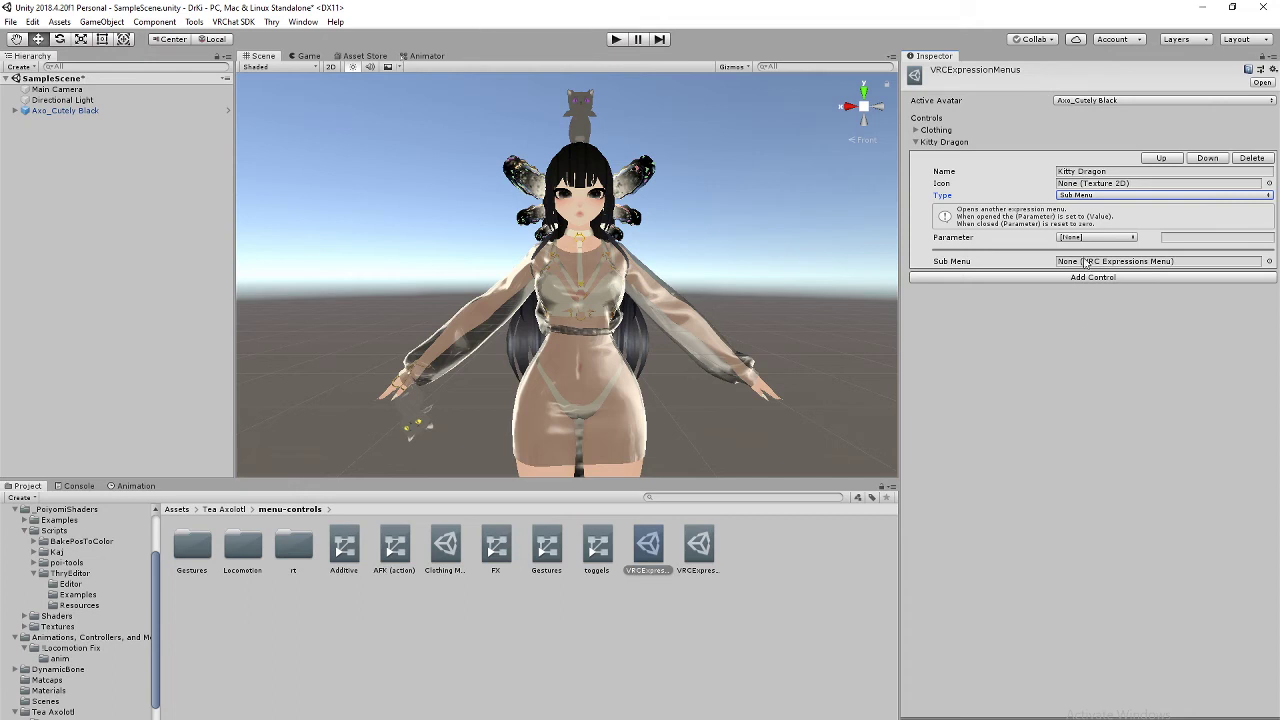
Step: Duplicate the Clothing Menu asset with Ctrl+D and rename the copy Kitty Toggles
click(917, 130)
click(917, 130)
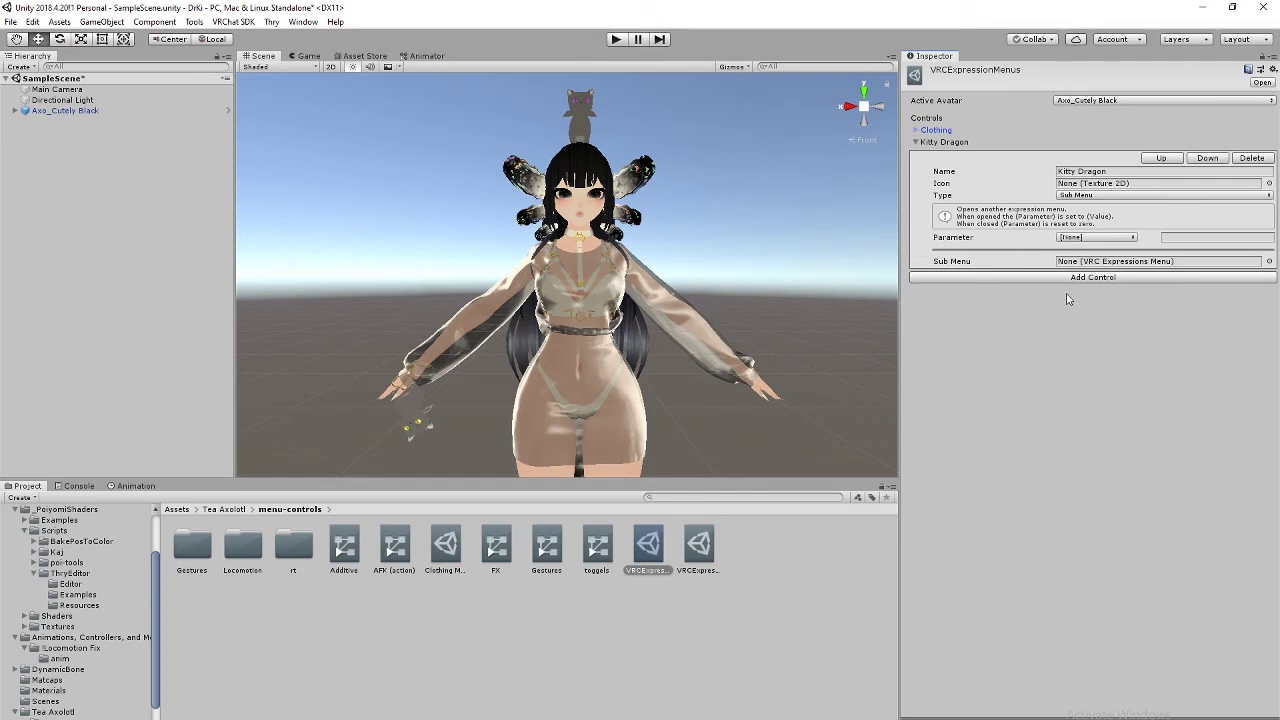
scroll(66, 668, down, 2)
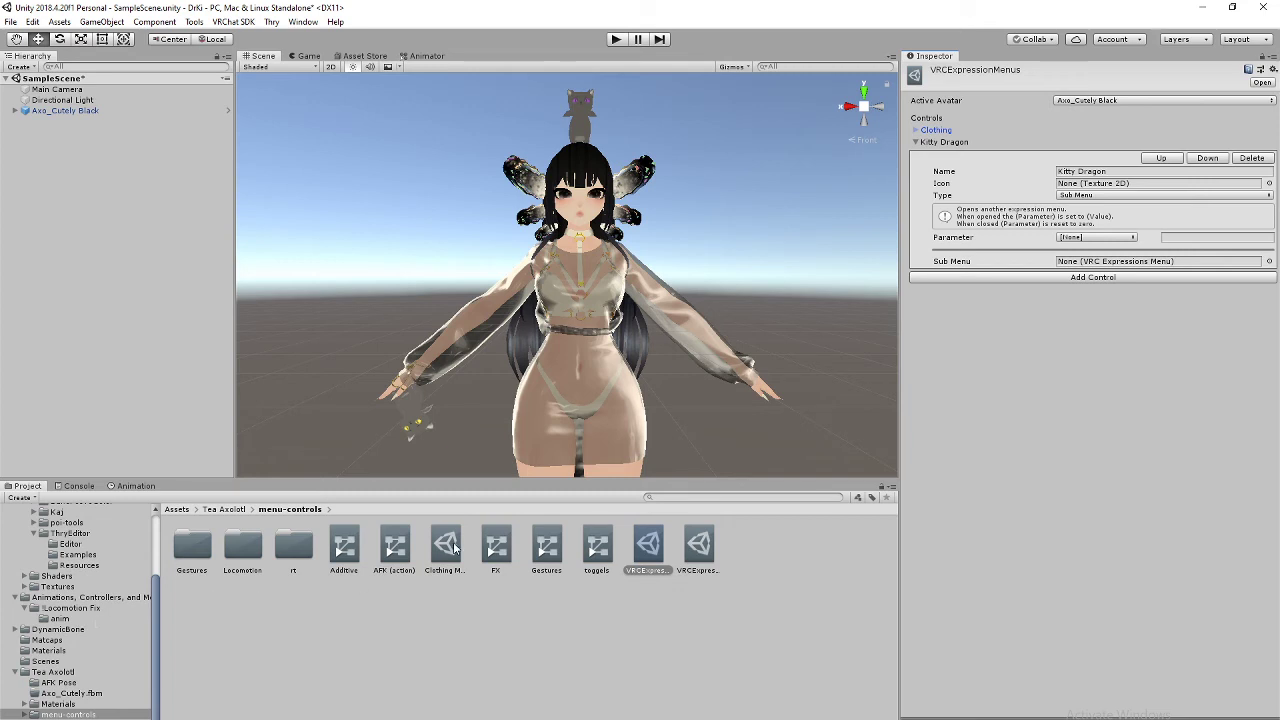
click(446, 546)
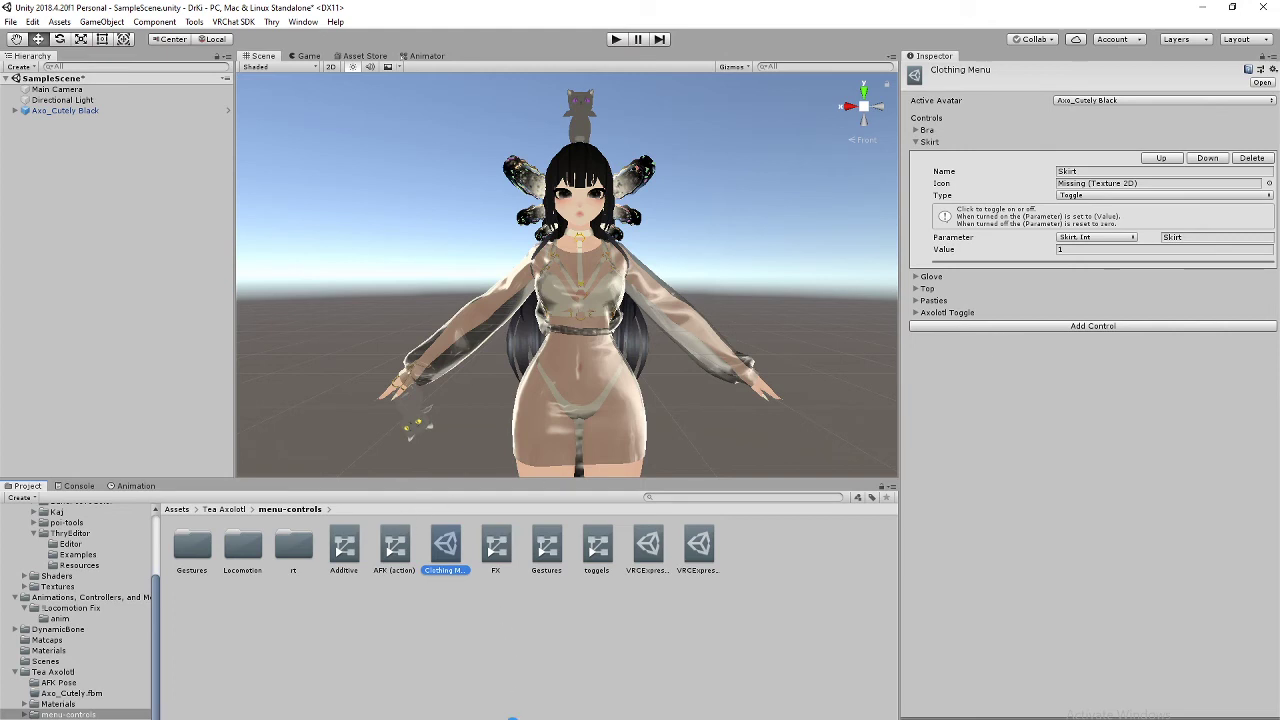
key(ctrl+d)
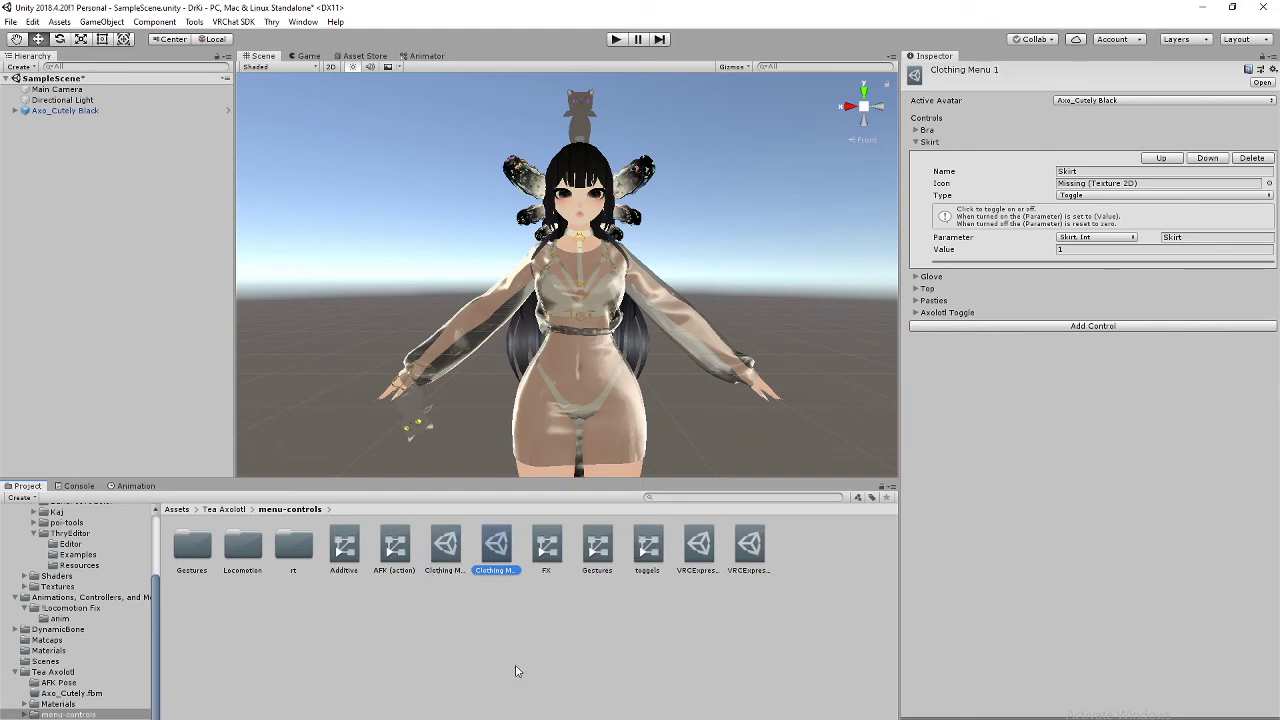
click(491, 570)
text(Kitty Toggles)
key(Return)
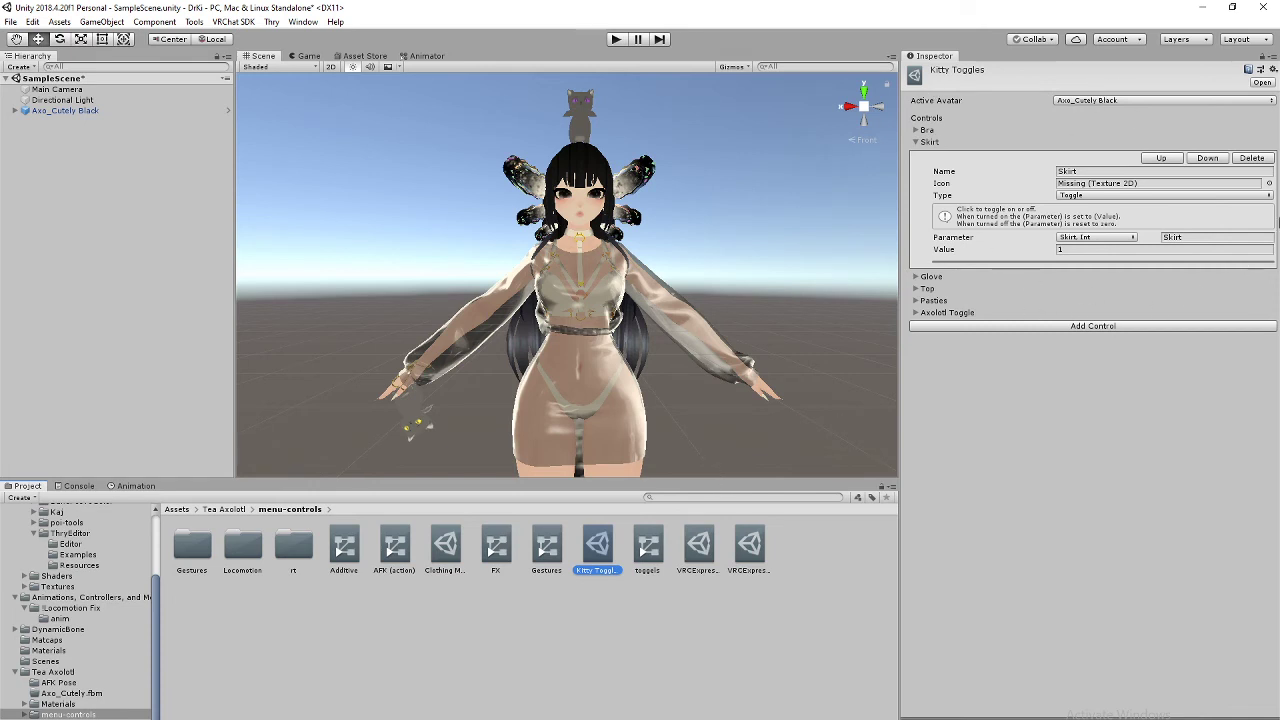
Step: Delete the Skirt and Glove controls, then expand the Bra, Pasties and Axolotl Toggle controls
click(1250, 158)
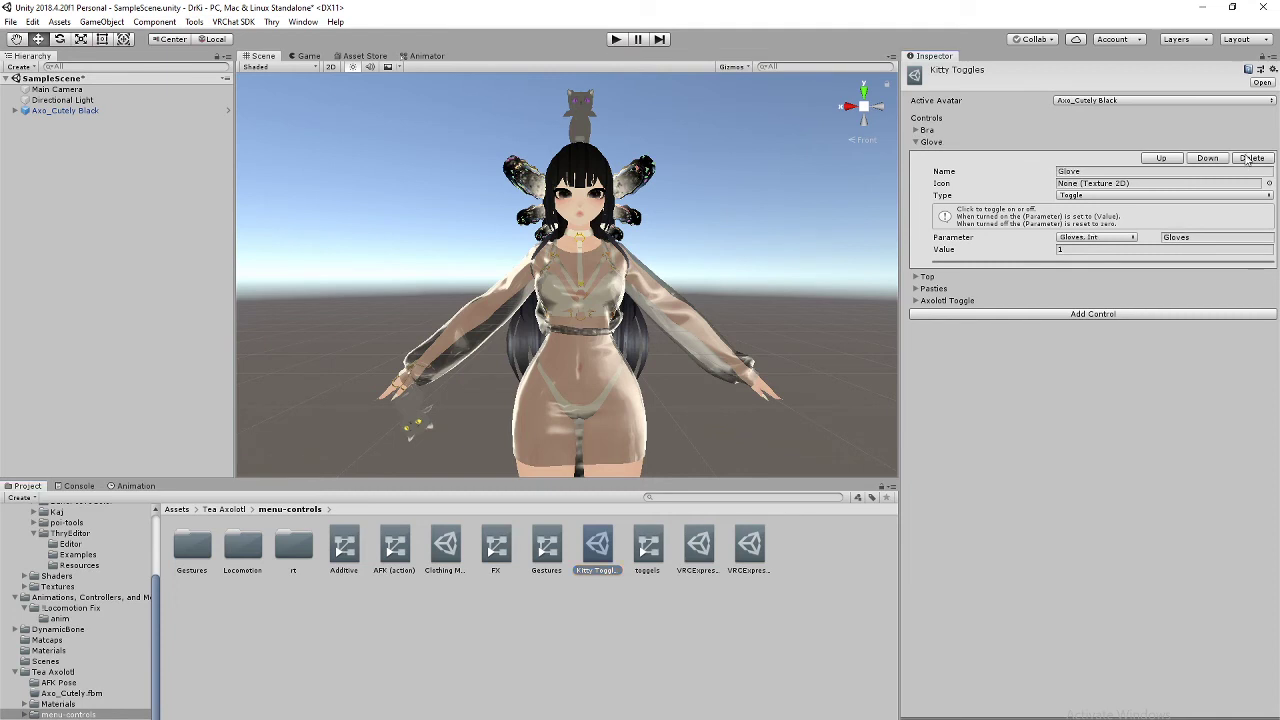
click(1250, 158)
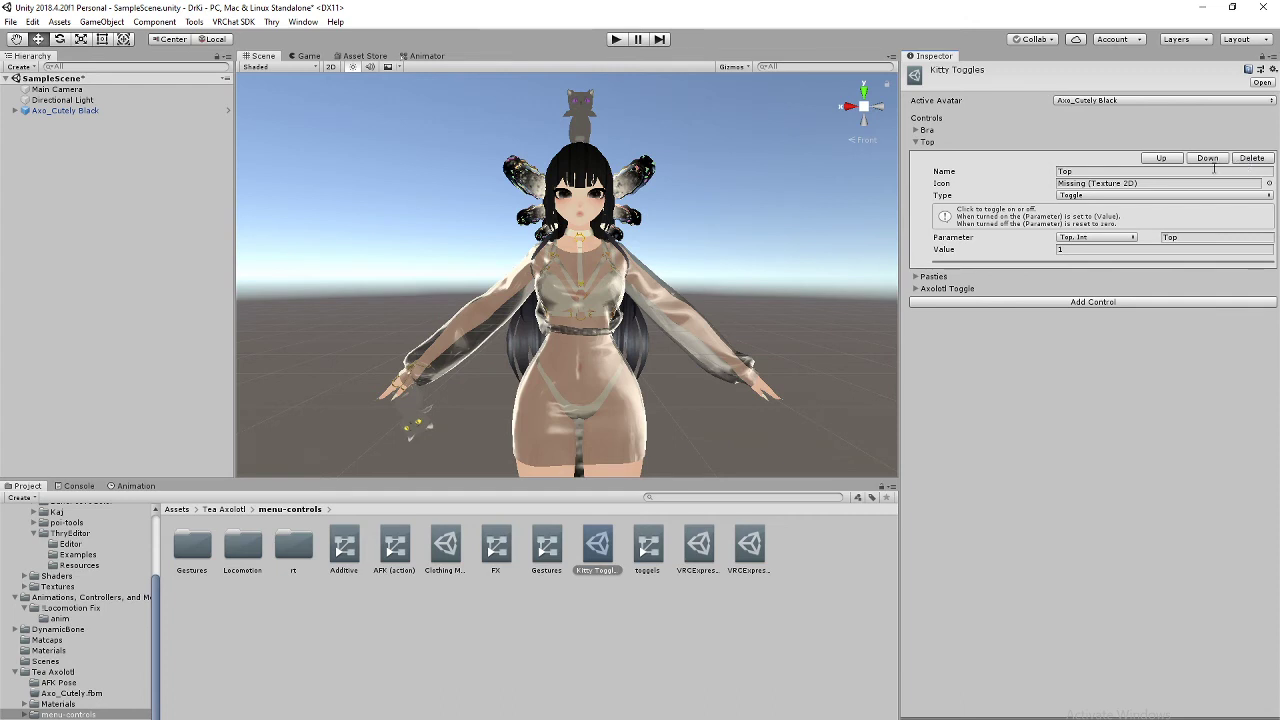
click(916, 131)
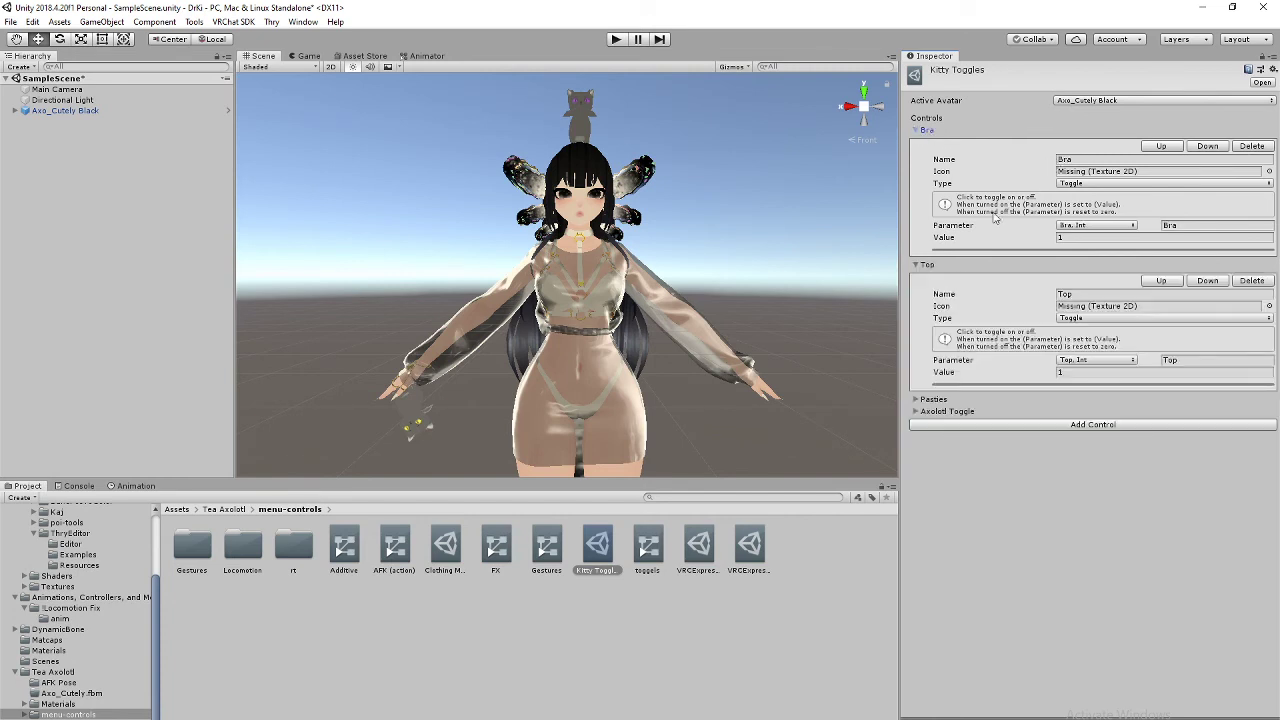
click(914, 399)
click(914, 534)
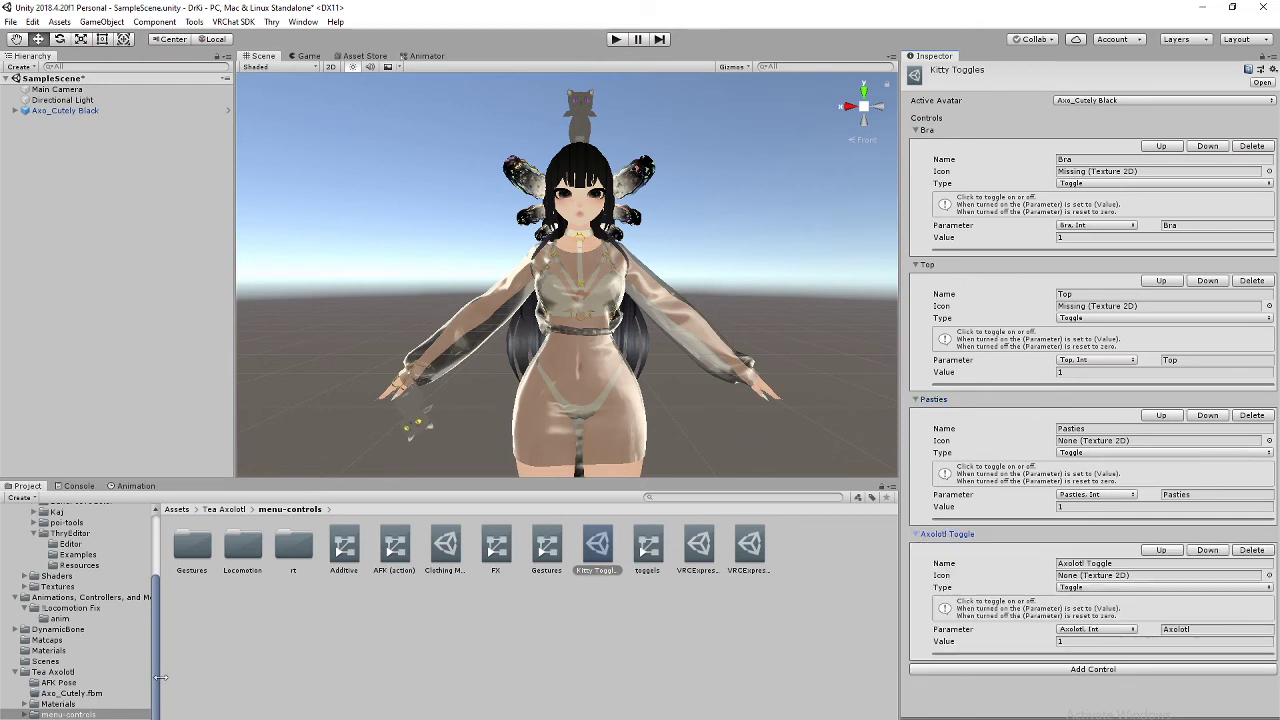
scroll(88, 620, up, 3)
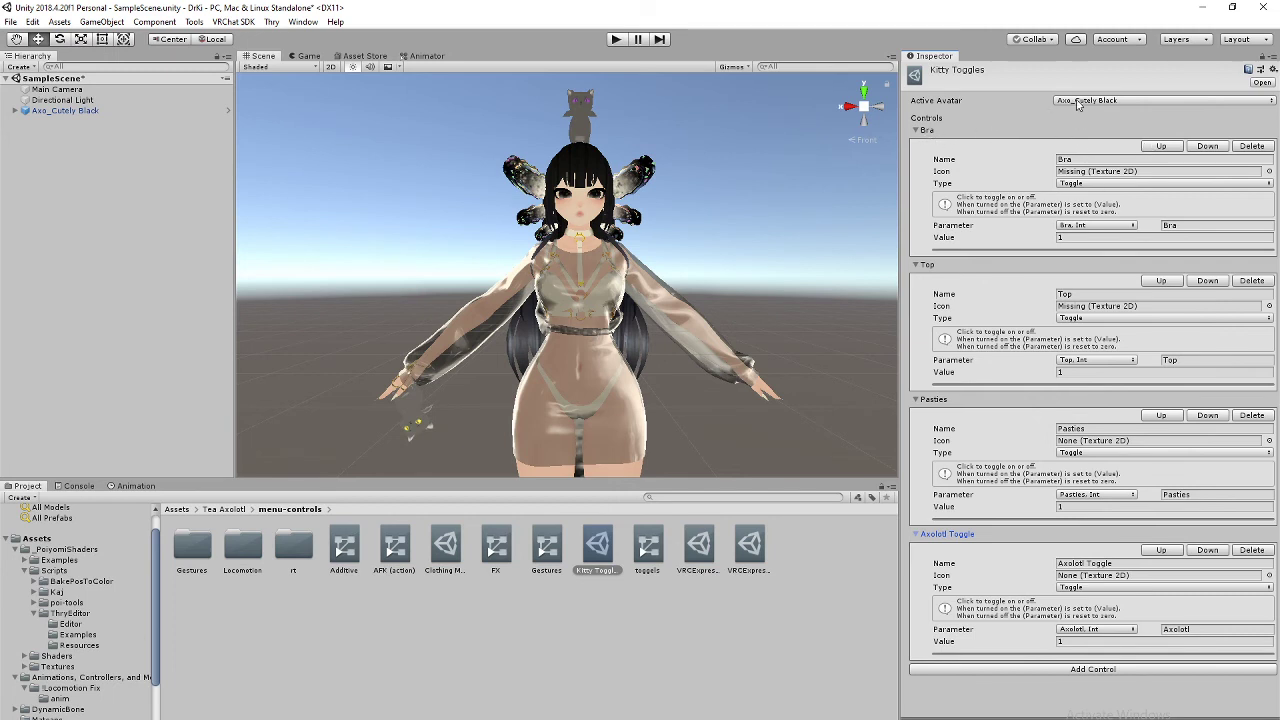
Step: Rename the Bra control to Kitty Off with value 0
click(925, 131)
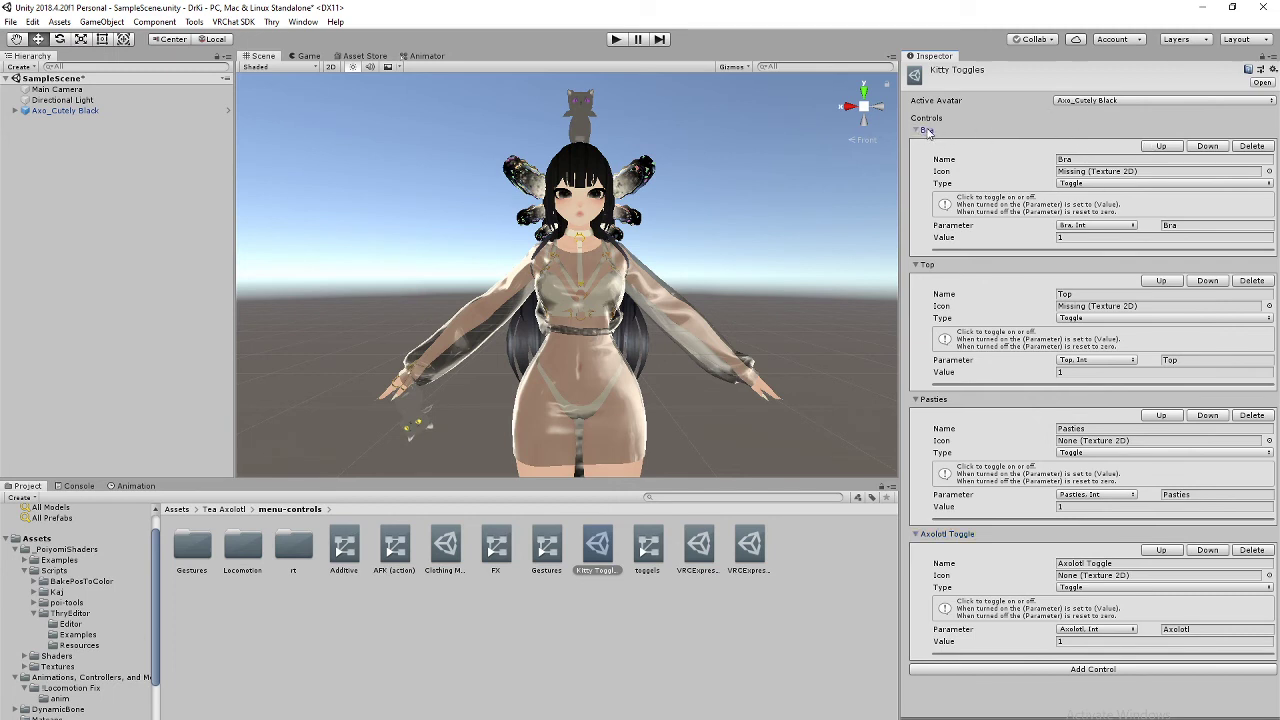
click(1067, 160)
text(Kitty Off)
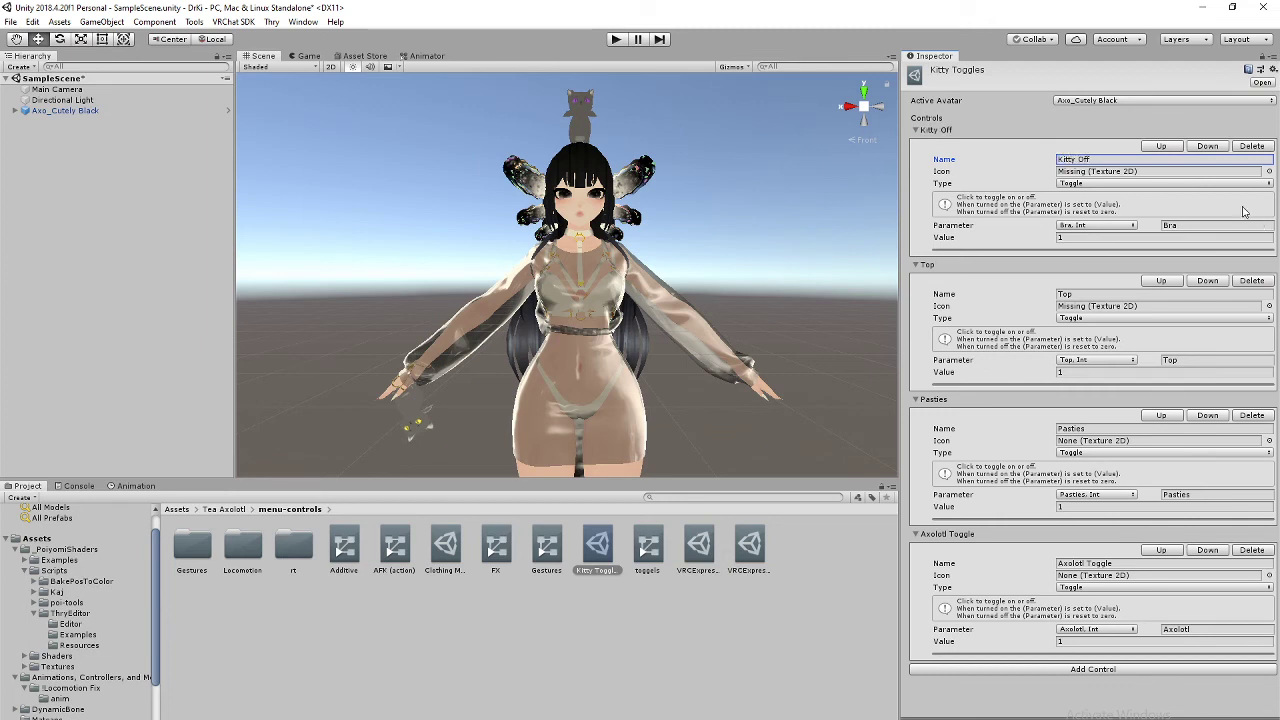
click(1107, 292)
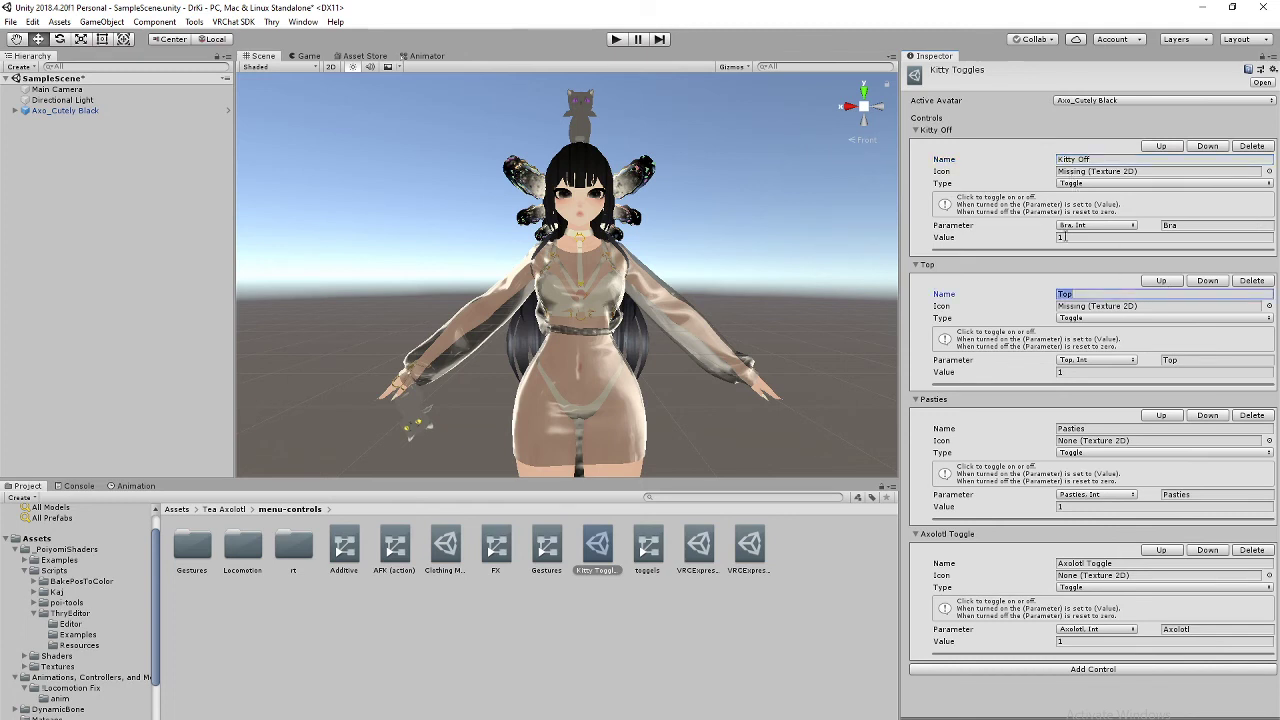
click(1064, 237)
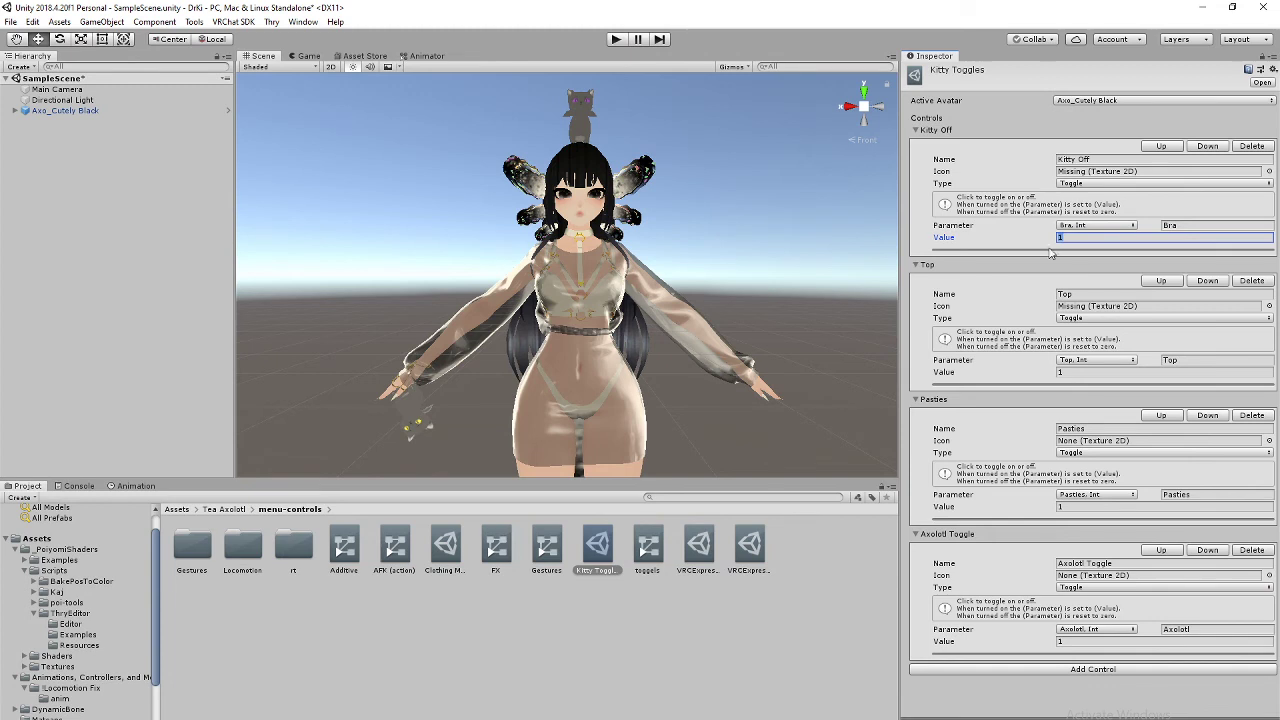
text(0)
Step: Rename Top to Kitty Both and set Kitty Off and Kitty Both to the Kitty Dragon parameter
click(1075, 296)
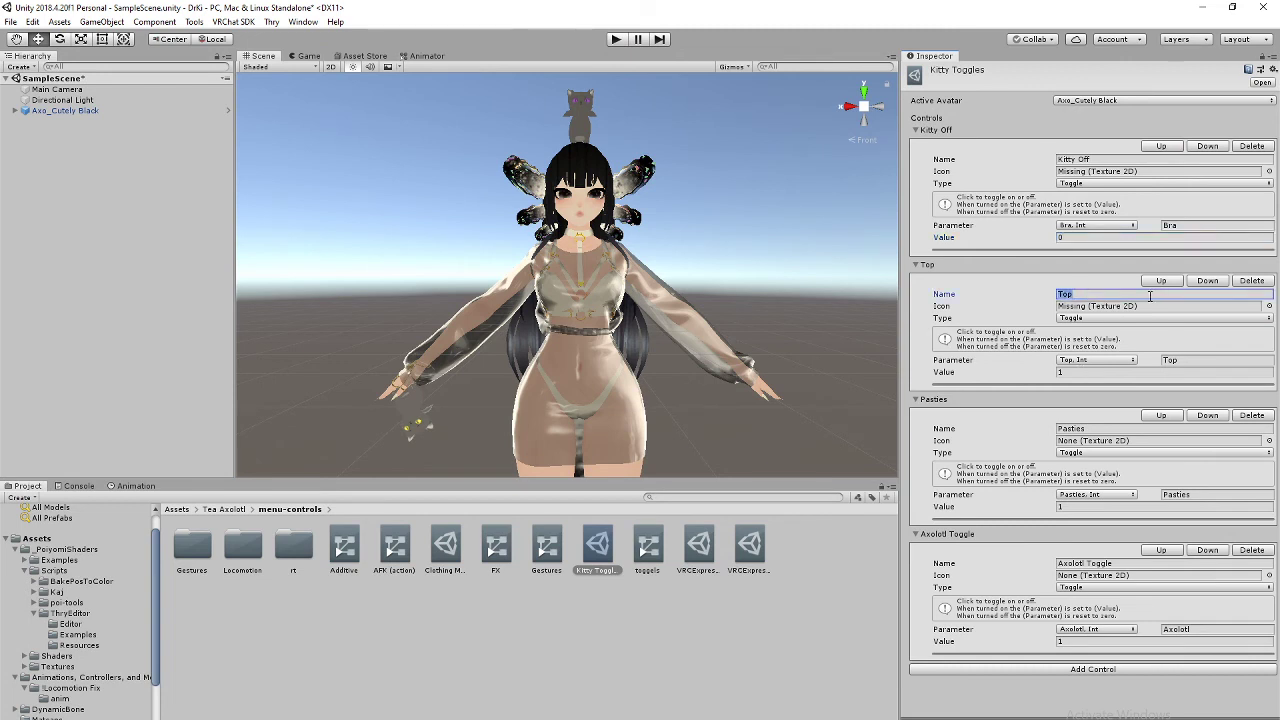
text(Kitty Both)
click(1122, 229)
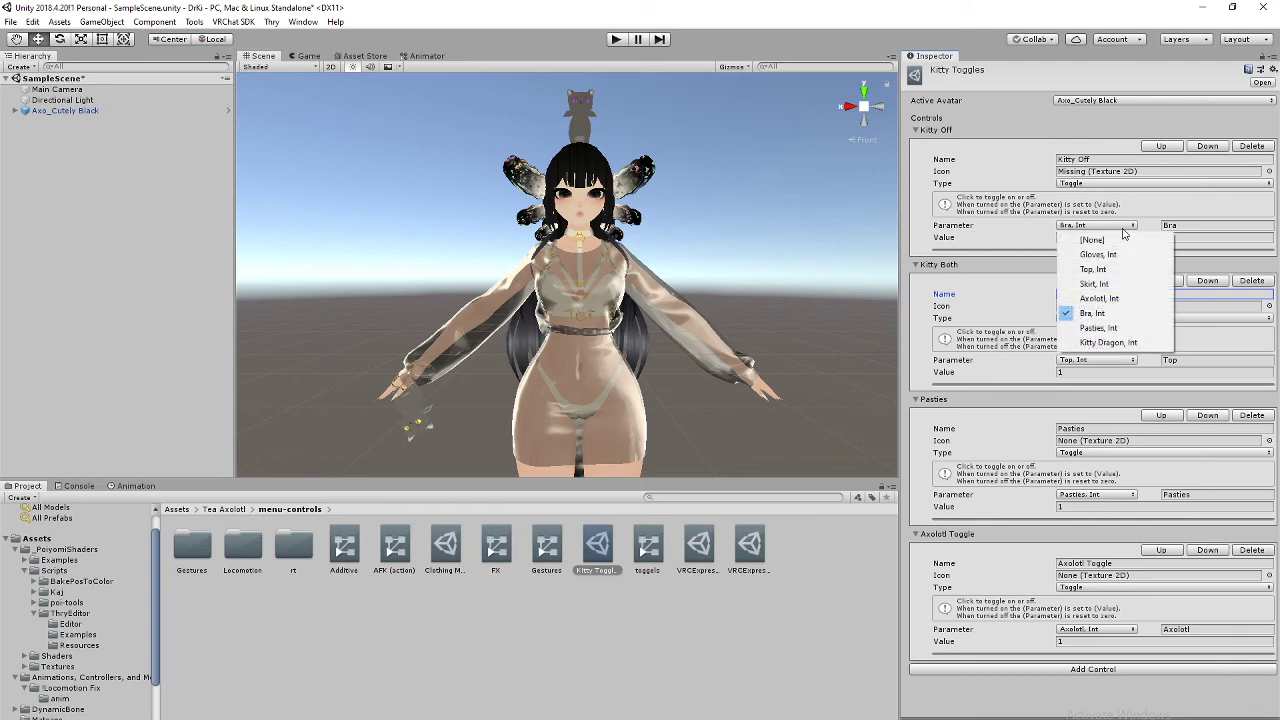
click(1106, 342)
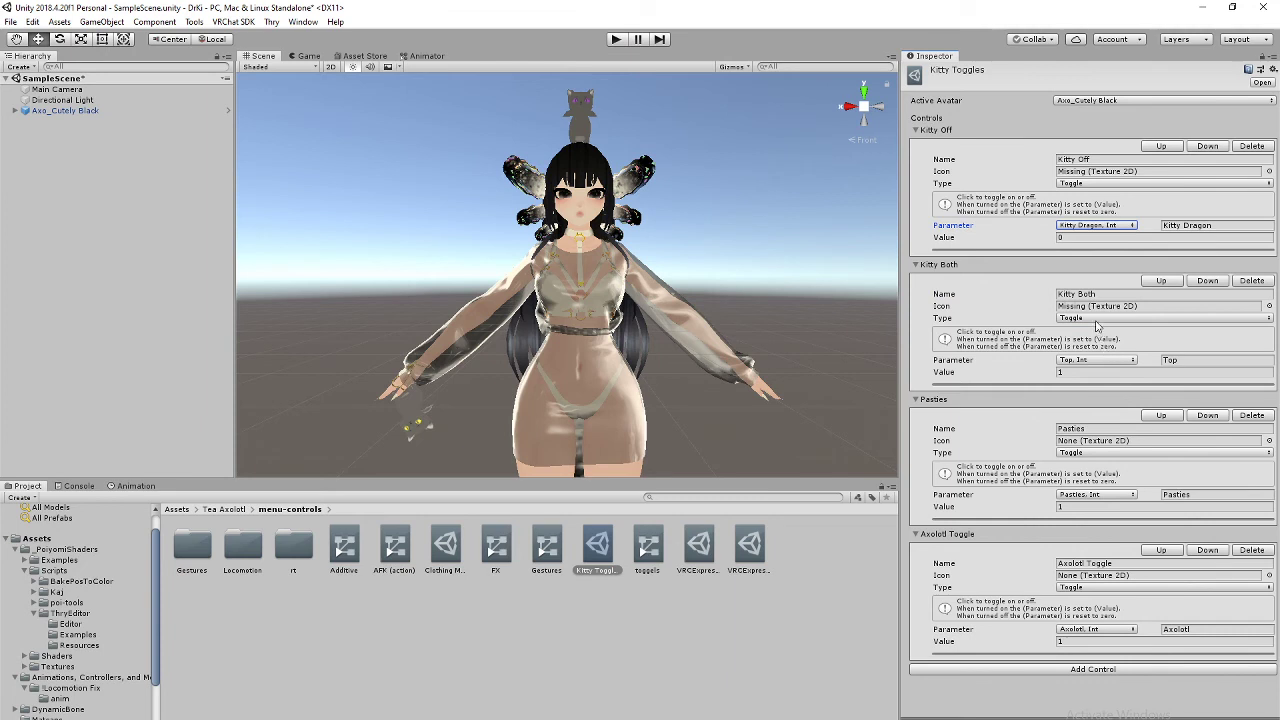
click(1133, 362)
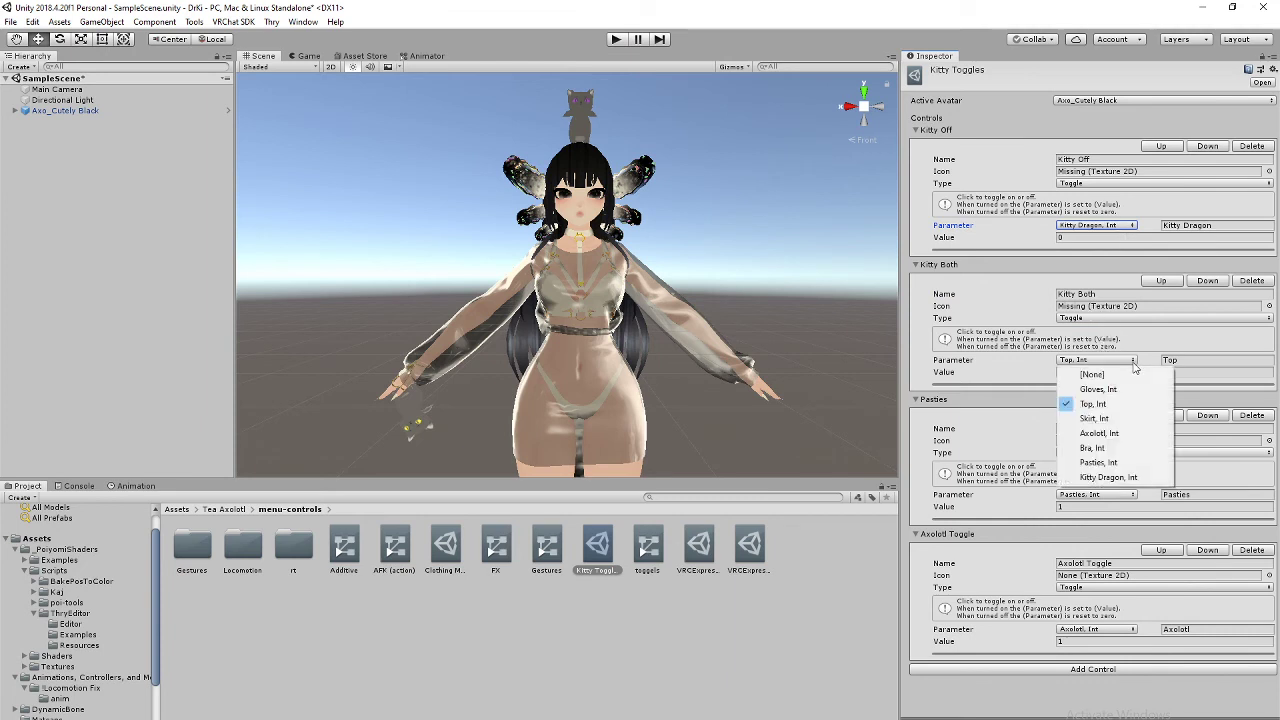
click(1128, 478)
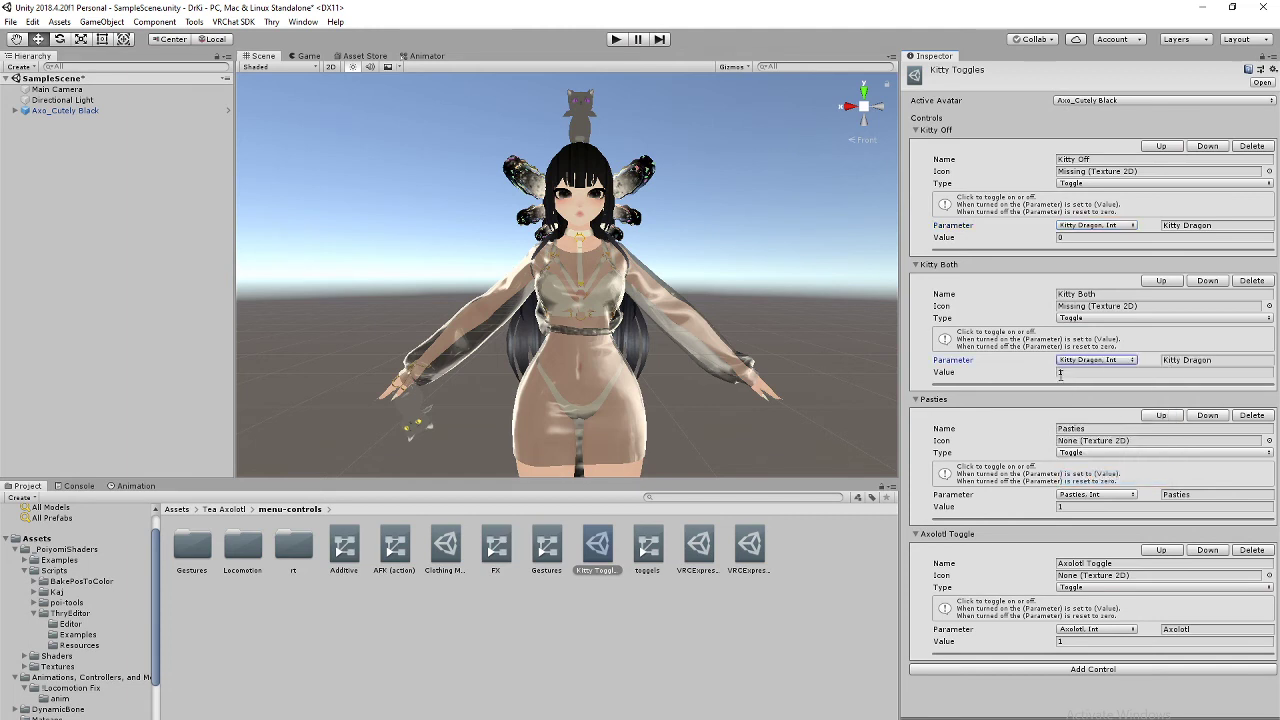
Step: Turn Pasties into Kitty Head on the Kitty Dragon parameter with value 2
click(1100, 428)
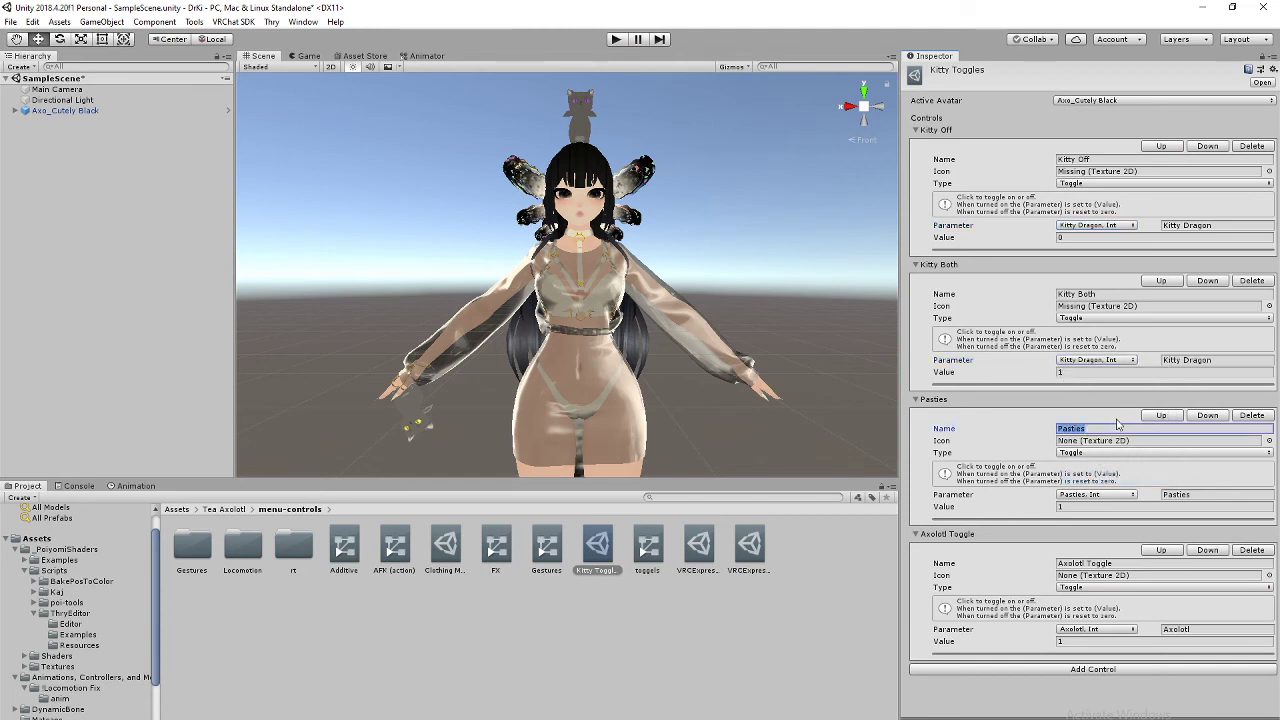
text(Kitty Head)
click(1098, 495)
click(1100, 612)
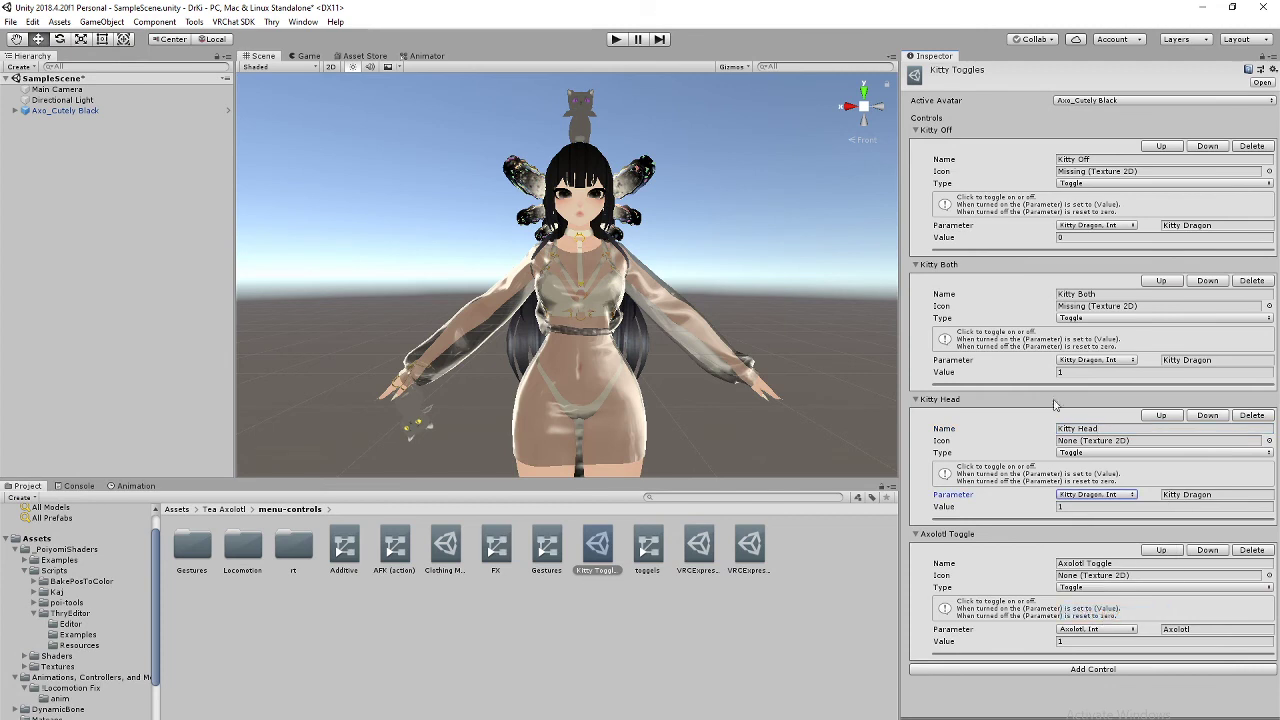
click(1100, 563)
text(Kitty)
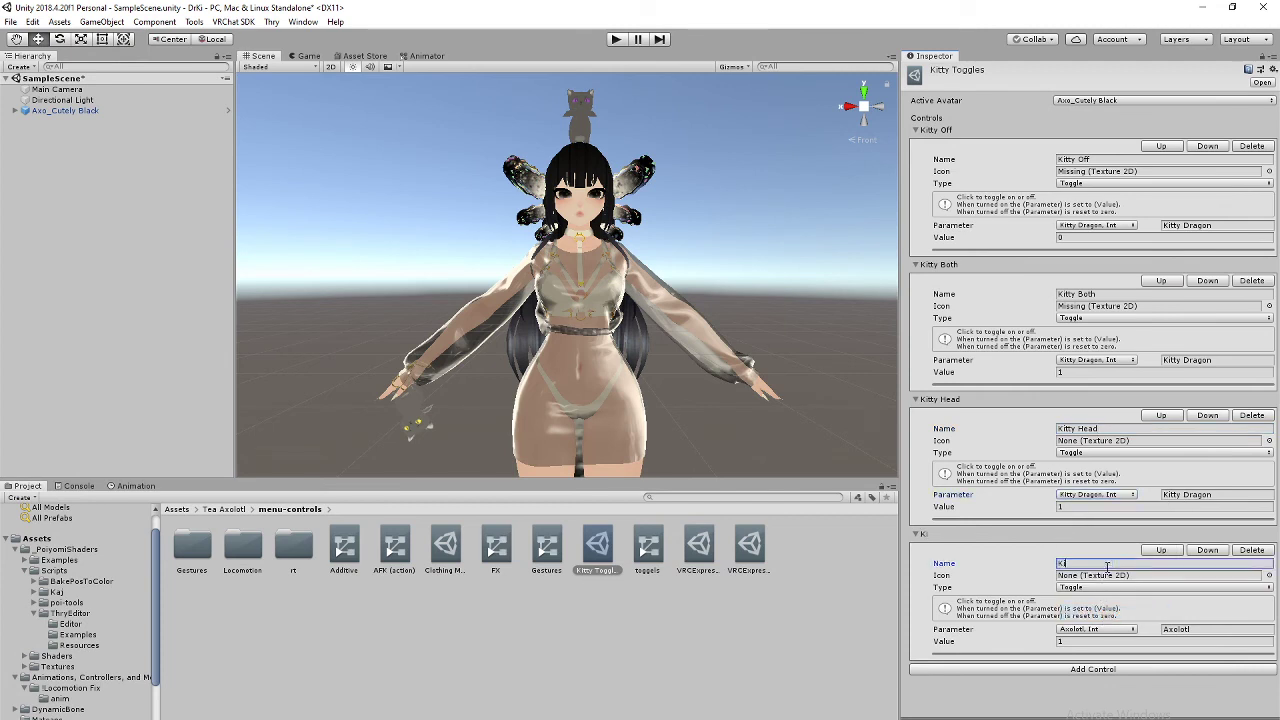
click(1072, 508)
text(2)
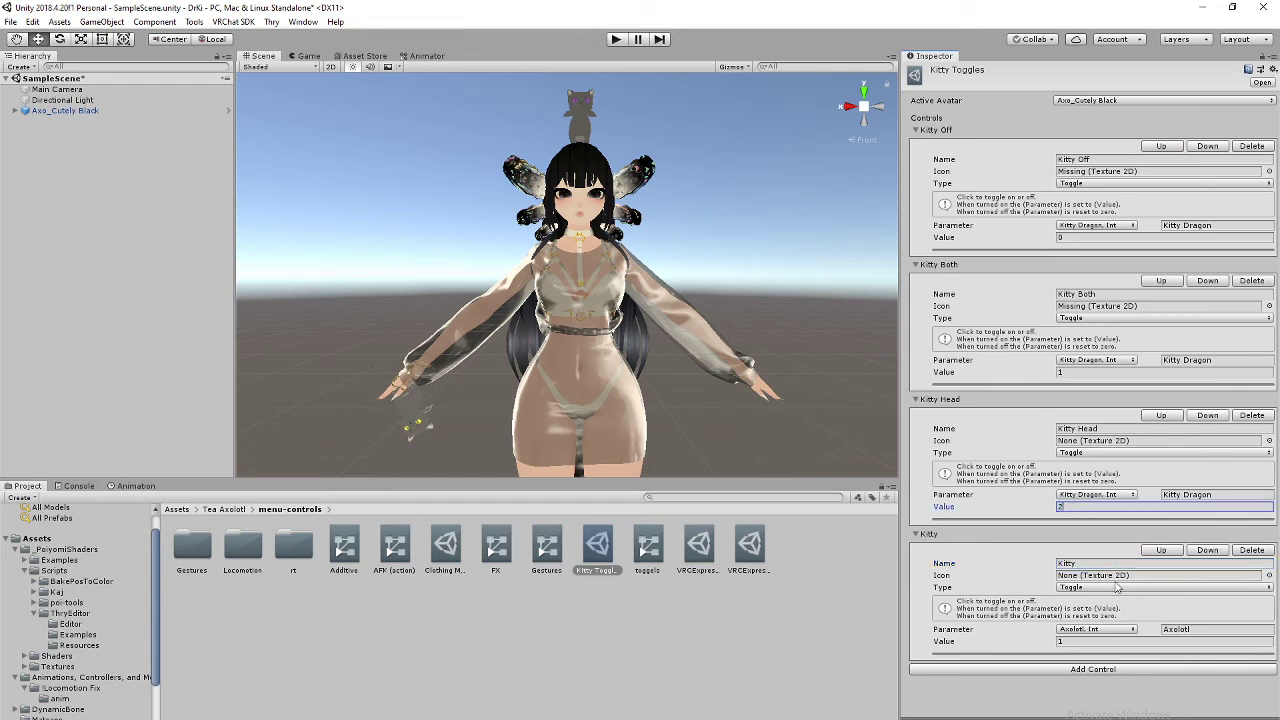
Step: Turn Axolotl Toggle into Kitty Hand on the Kitty Dragon parameter with value 3
click(1093, 566)
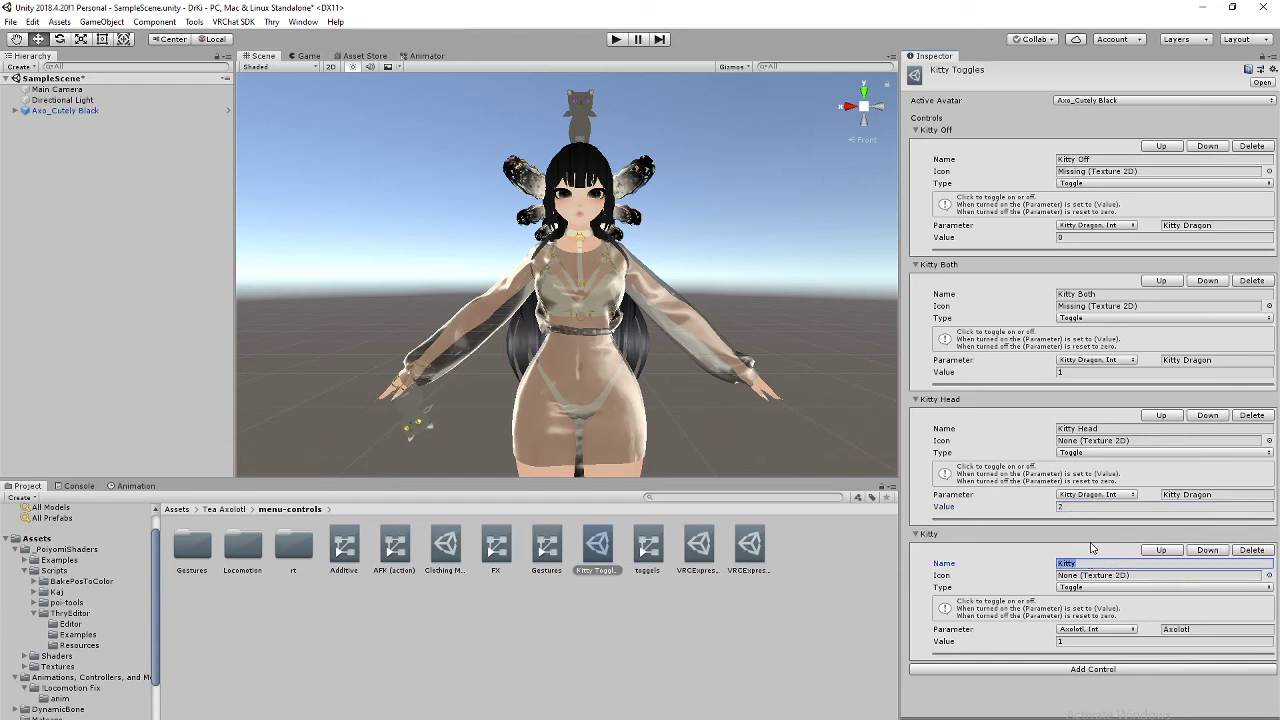
key(End)
click(1085, 635)
click(1088, 652)
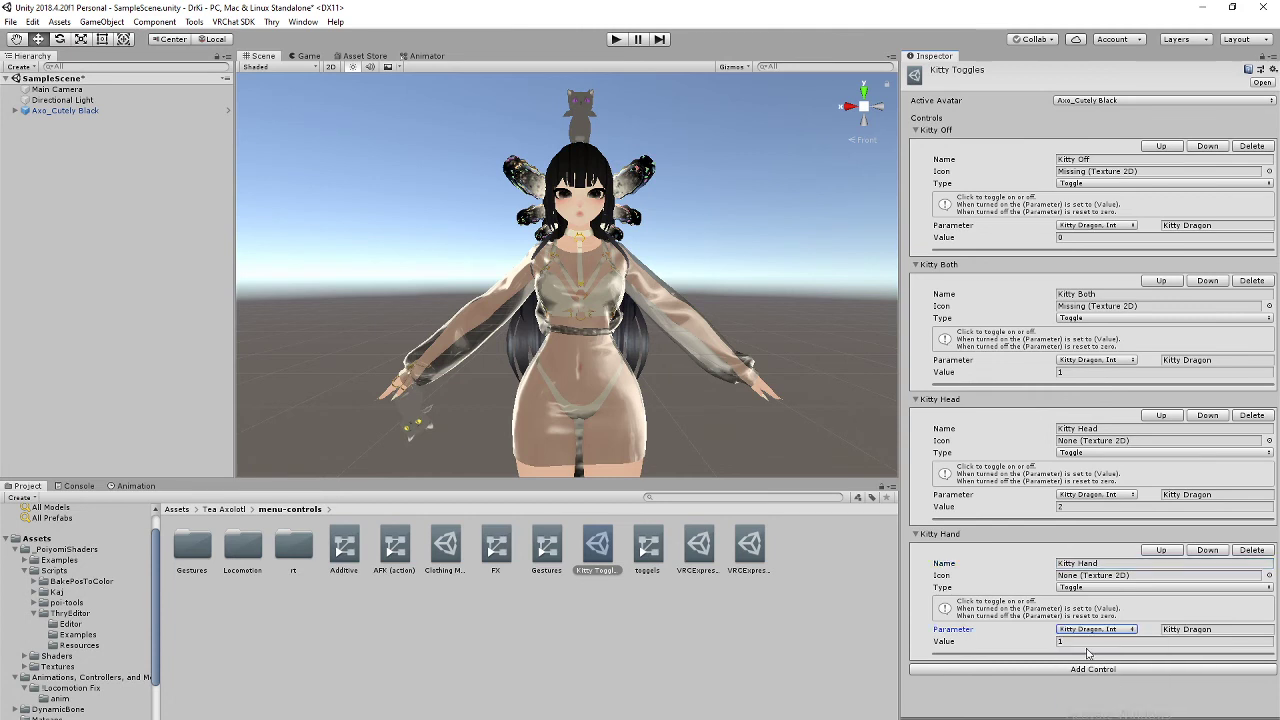
click(1066, 642)
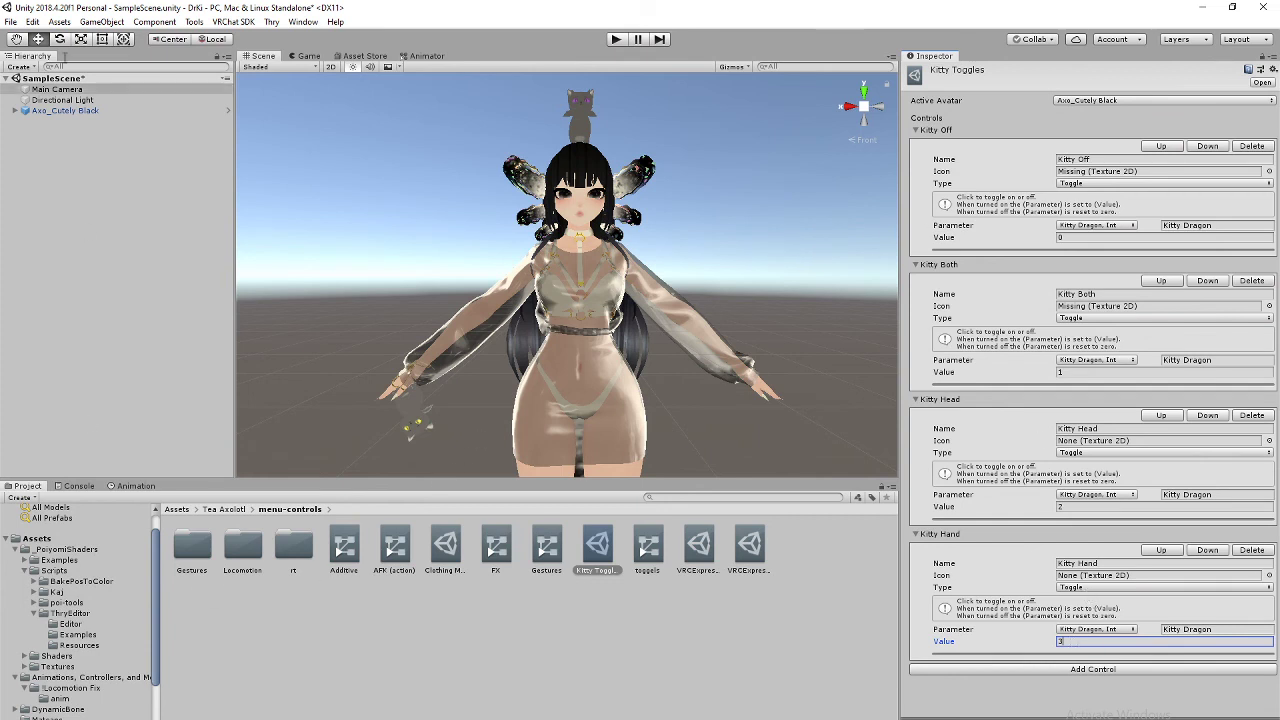
click(65, 110)
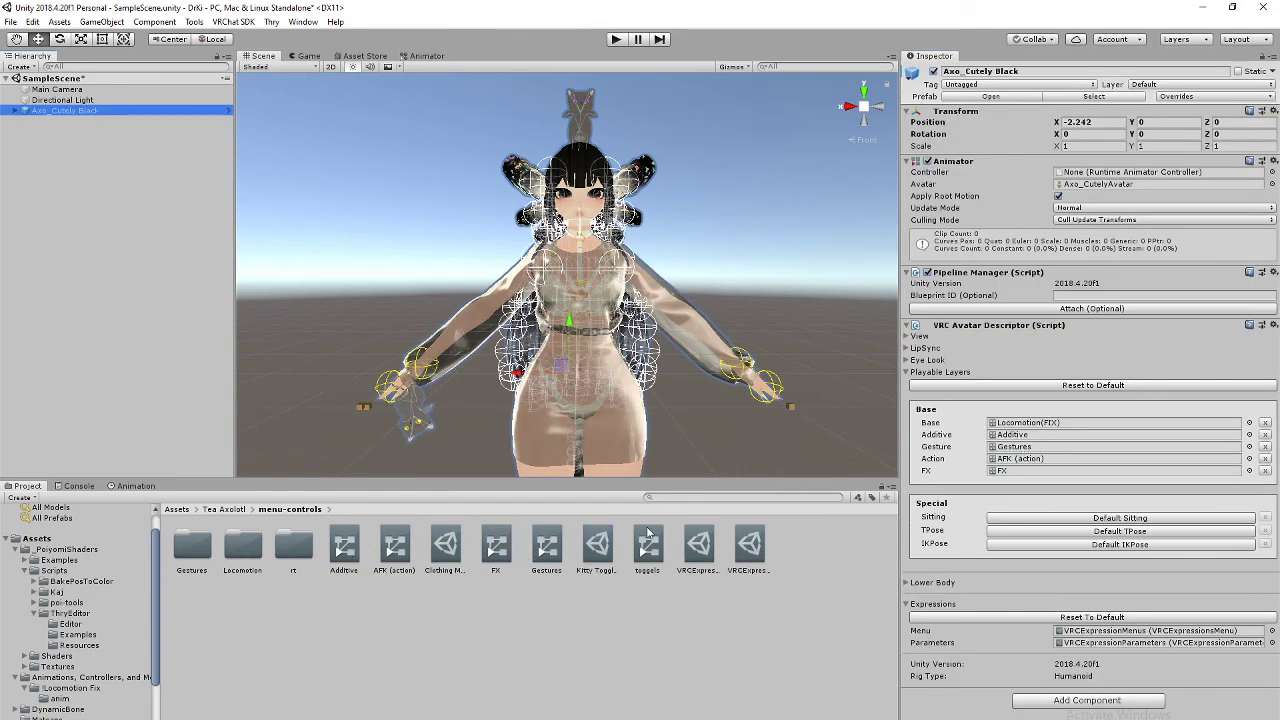
Step: Drag Kitty Toggles into Kitty Dragon's Sub Menu slot, then collapse the avatar descriptor's Playable Layers and Expressions sections
click(698, 545)
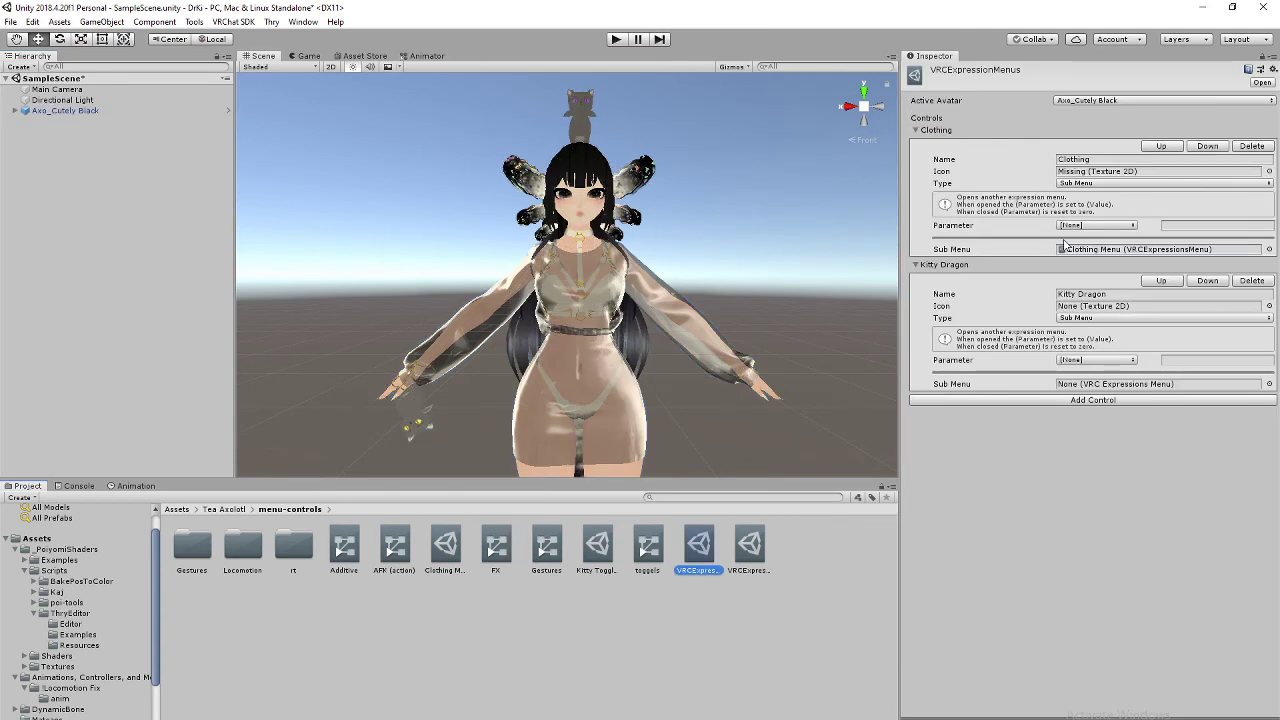
click(1100, 360)
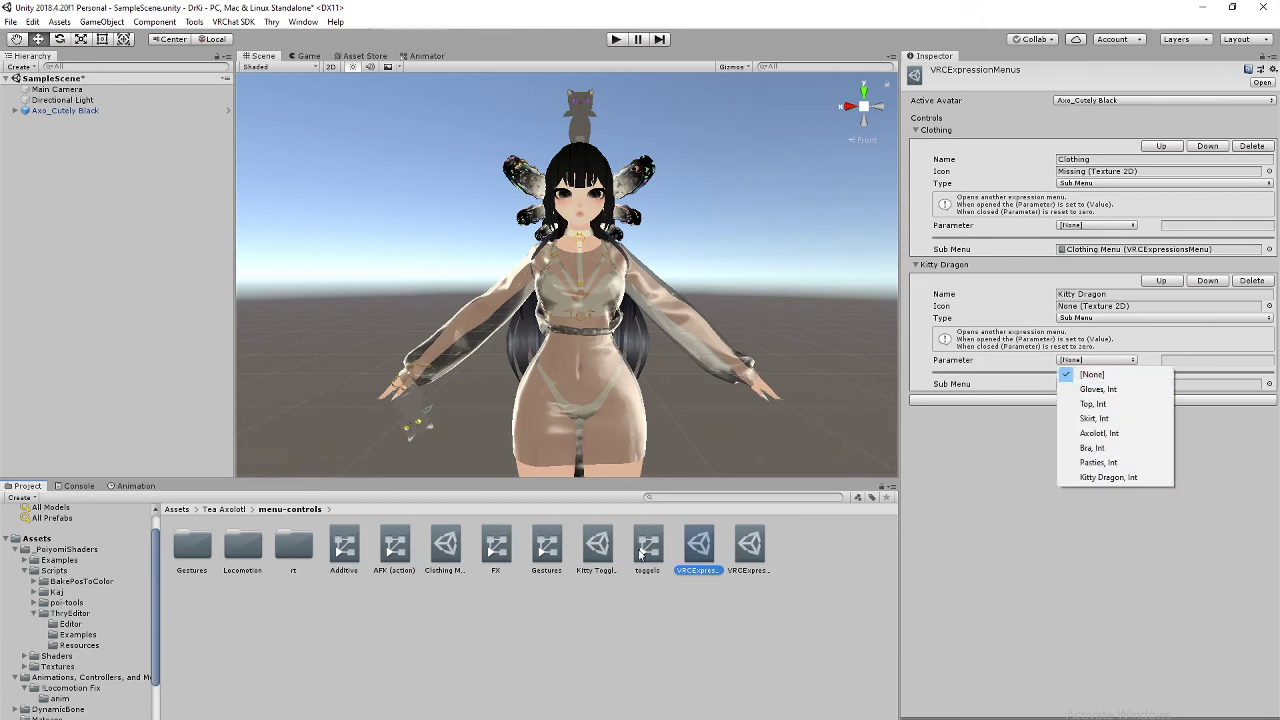
click(601, 548)
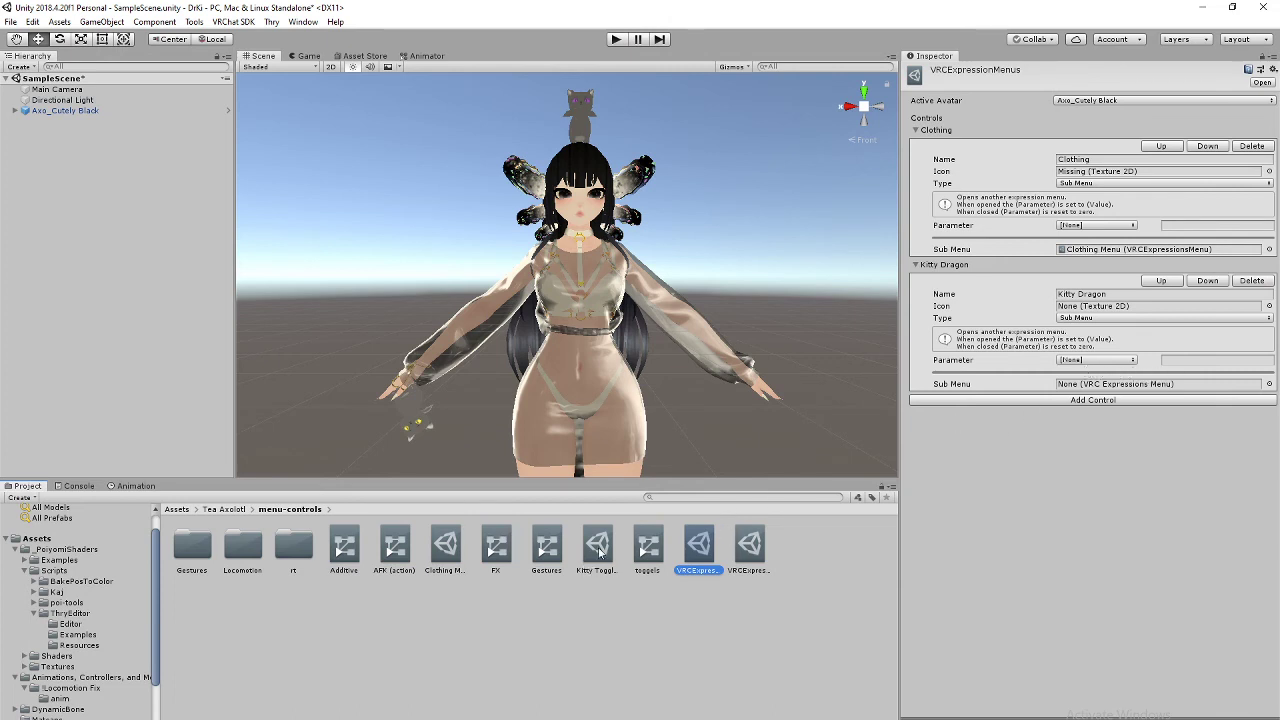
drag(600, 552, 1174, 388)
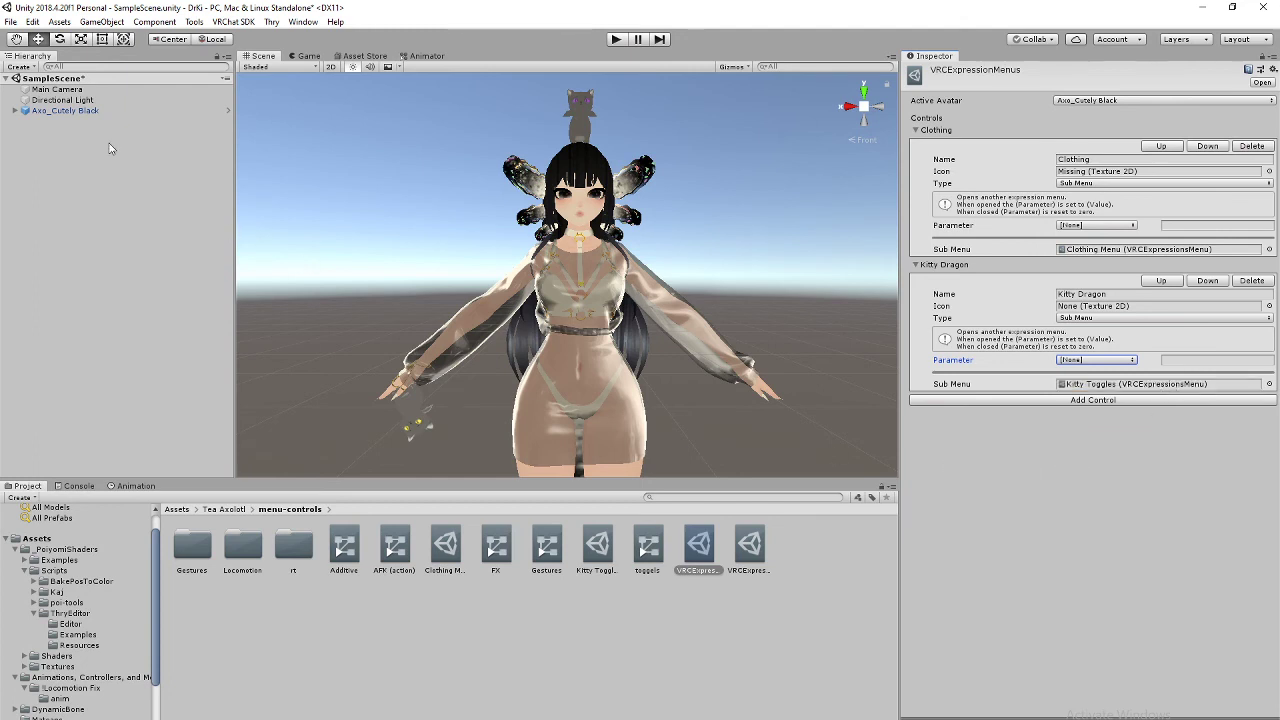
click(108, 111)
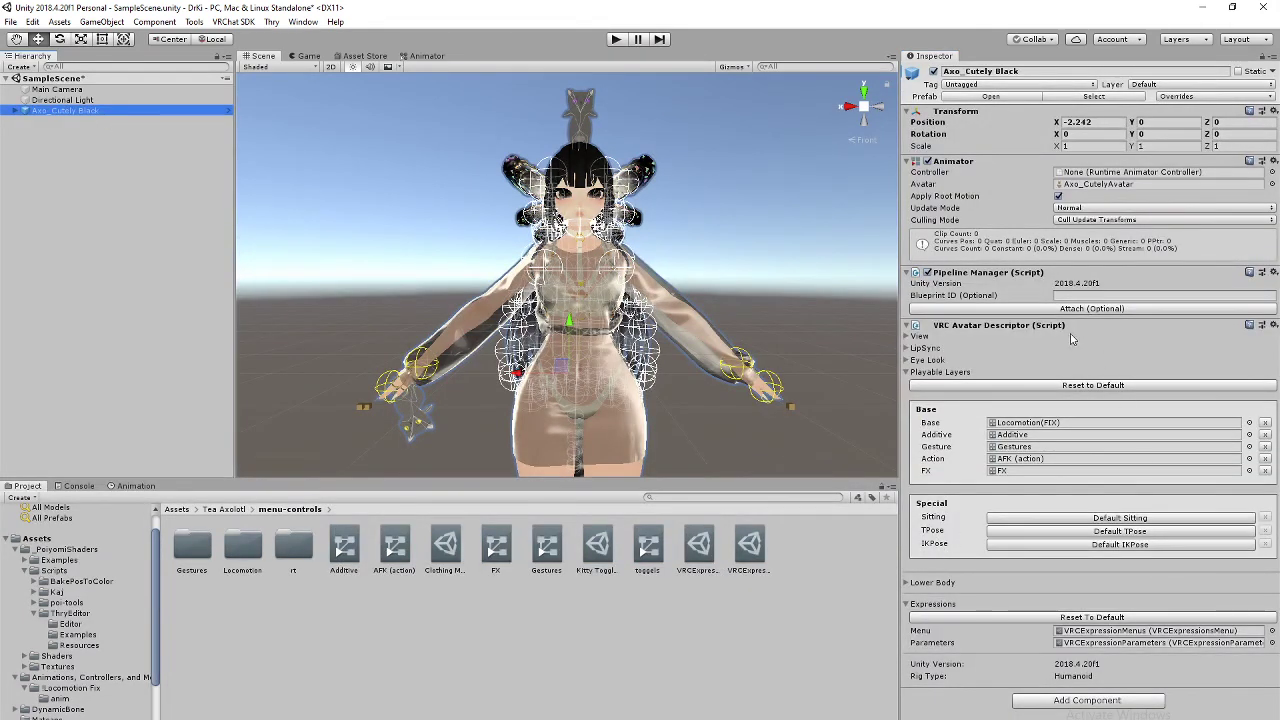
click(906, 372)
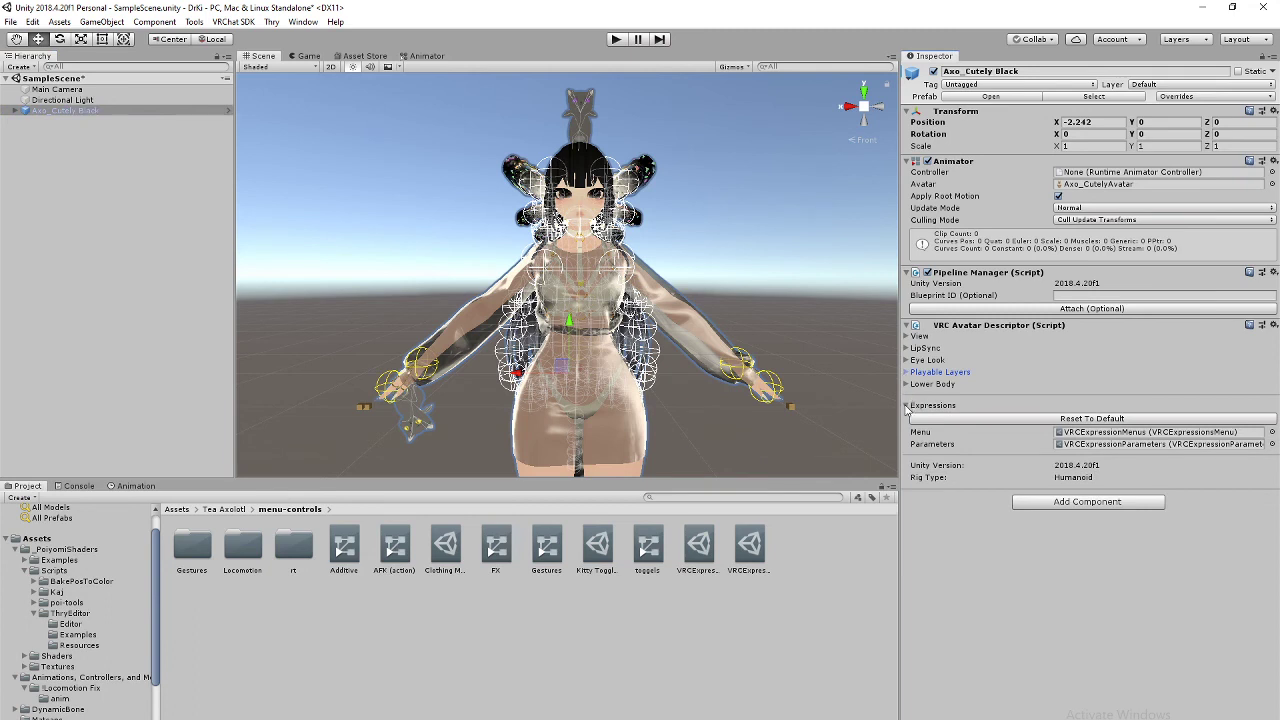
click(907, 405)
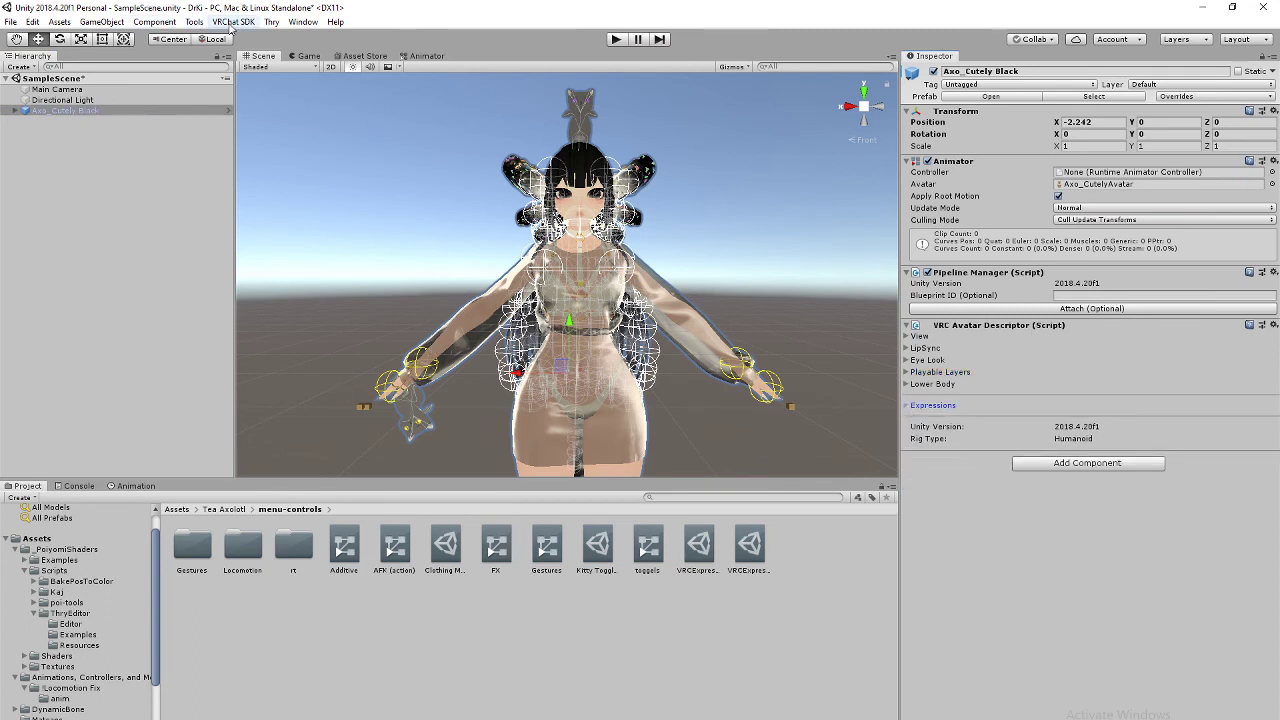
Step: Open the VRChat SDK Control Panel, auto-fix the mipmapped-textures warning, and move the panel left
click(233, 21)
click(259, 57)
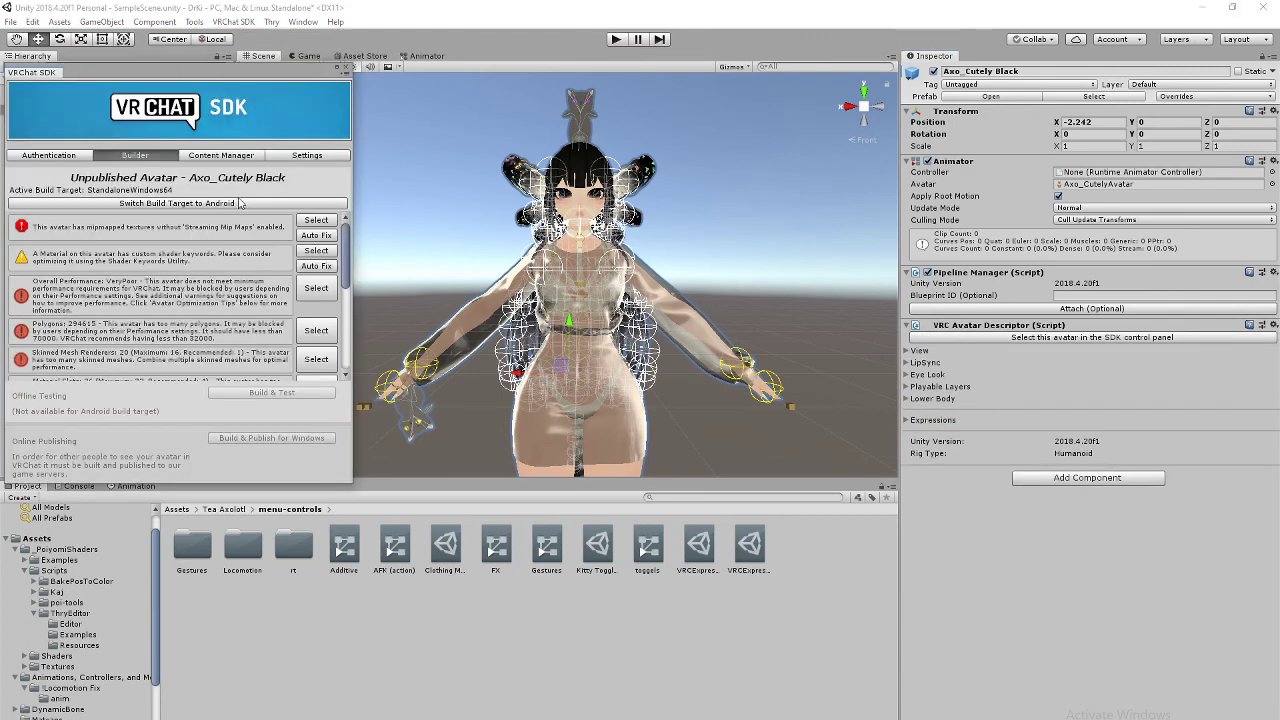
click(312, 236)
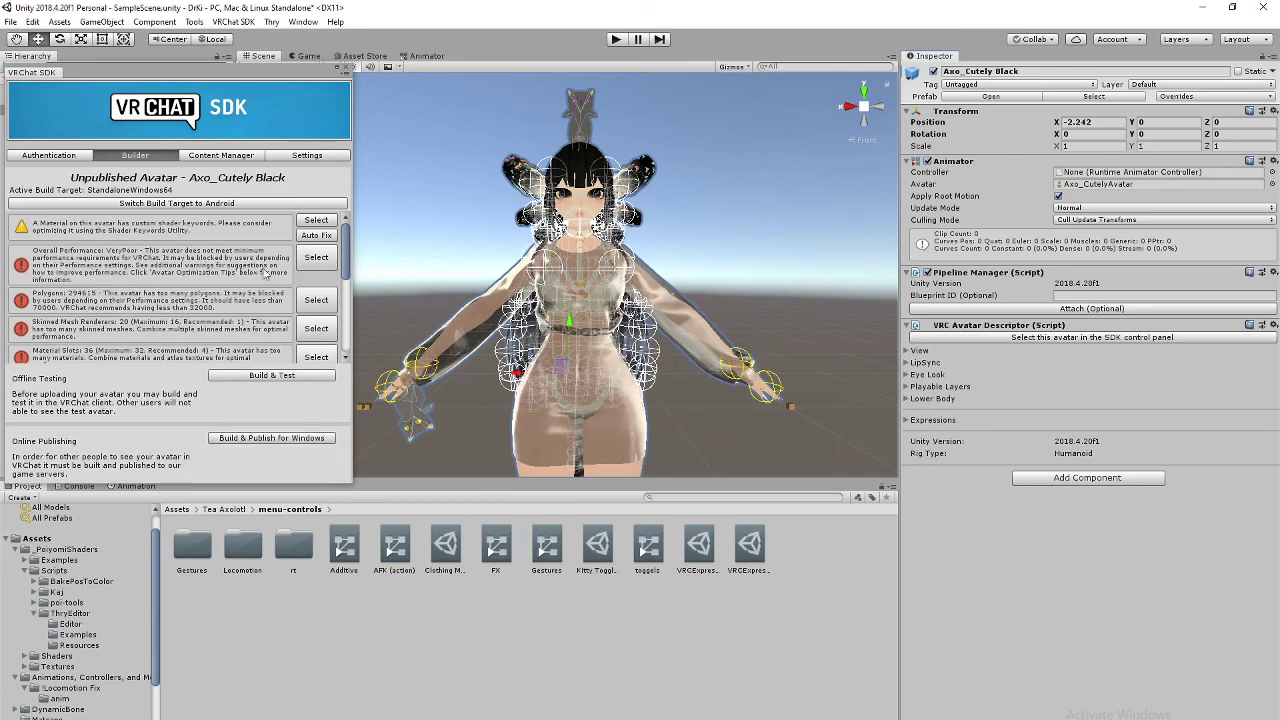
drag(272, 76, 90, 84)
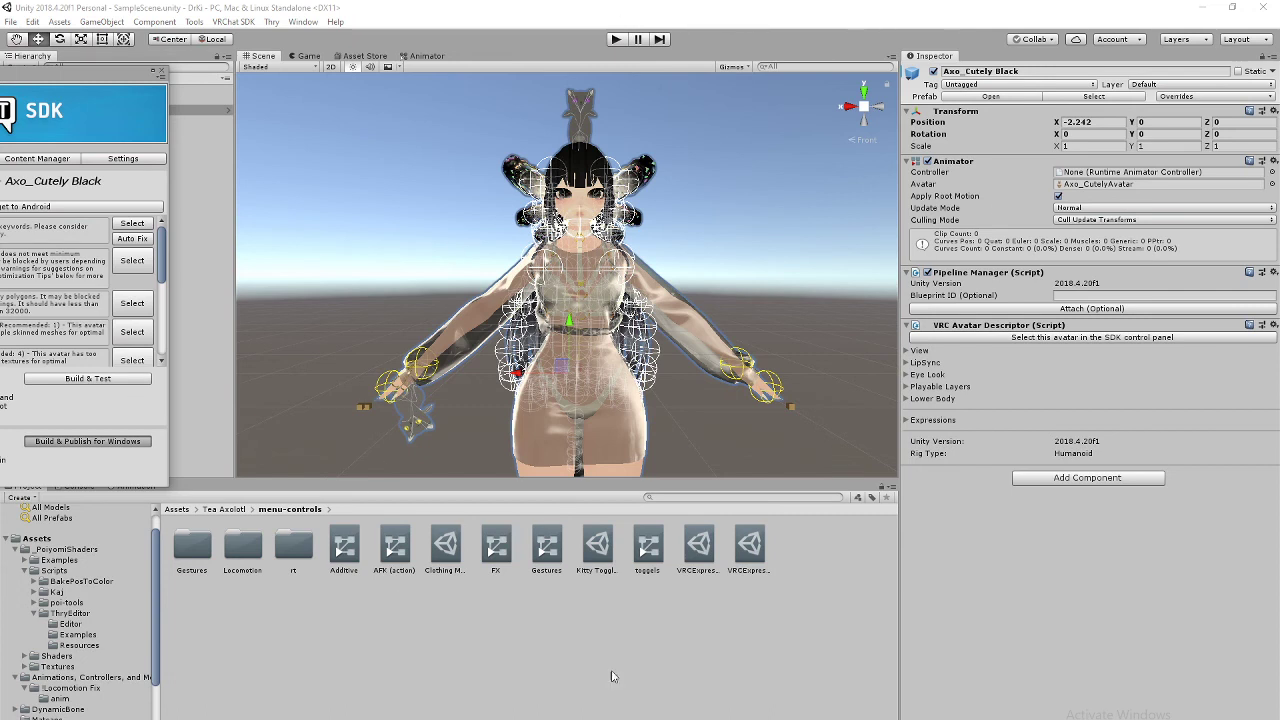
Step: Launch VRChat from Steam in desktop mode, then minimise VRChat and Steam to return to Unity
key(super)
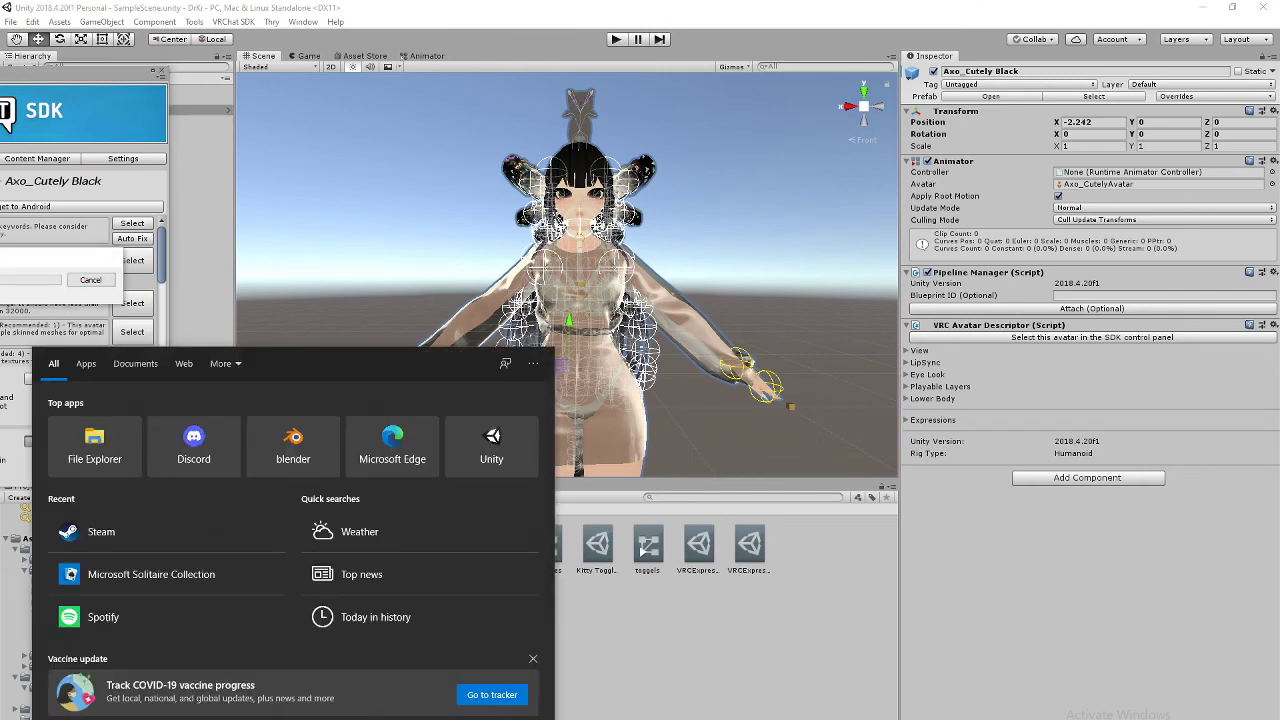
text(steam)
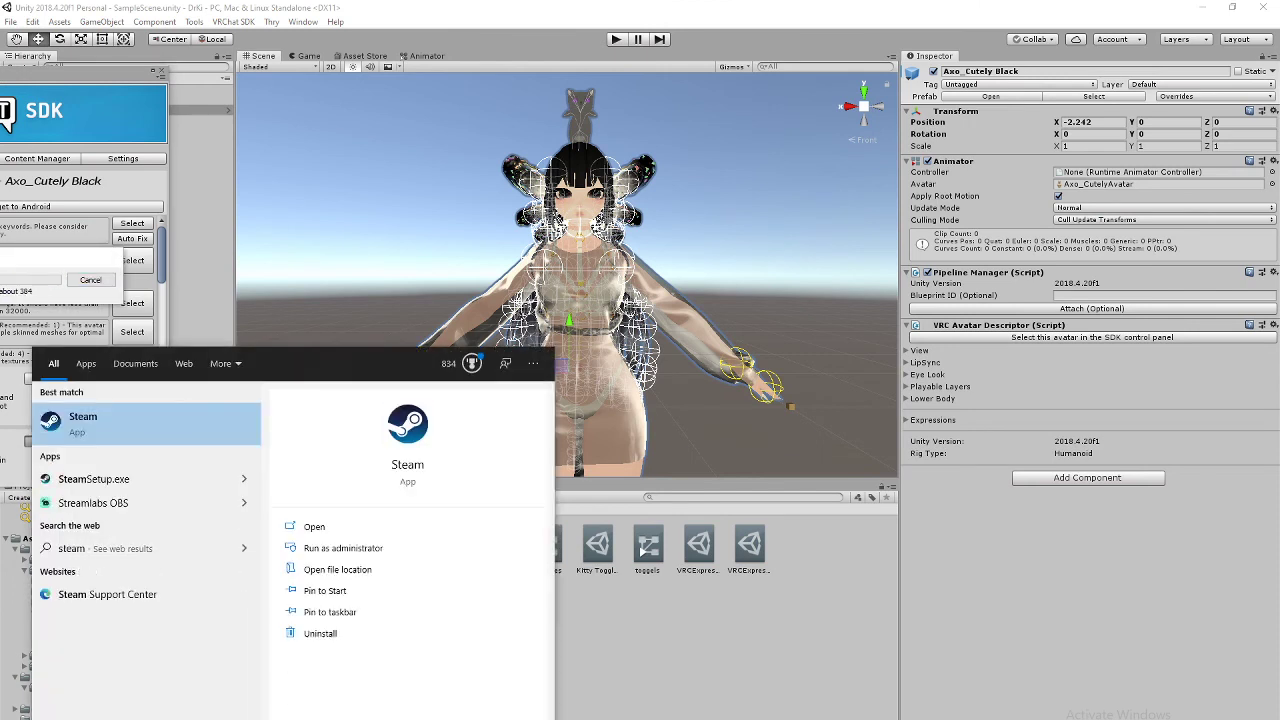
click(314, 526)
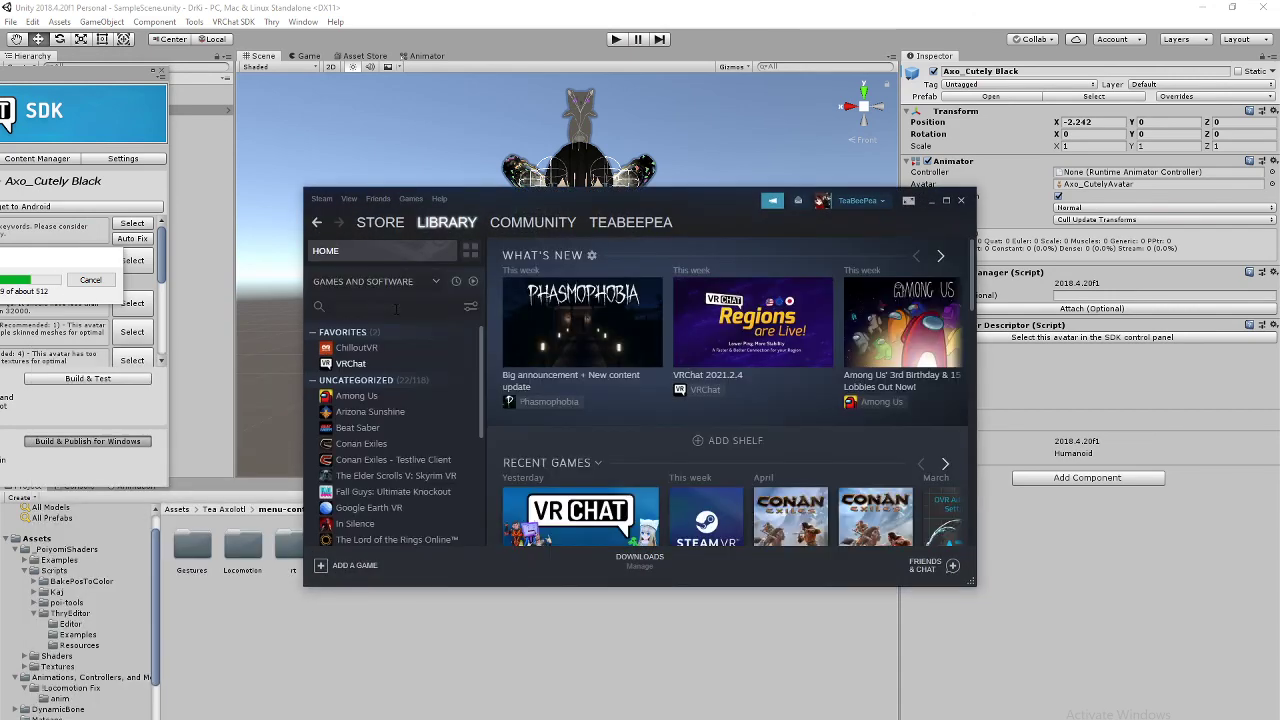
click(371, 366)
click(552, 422)
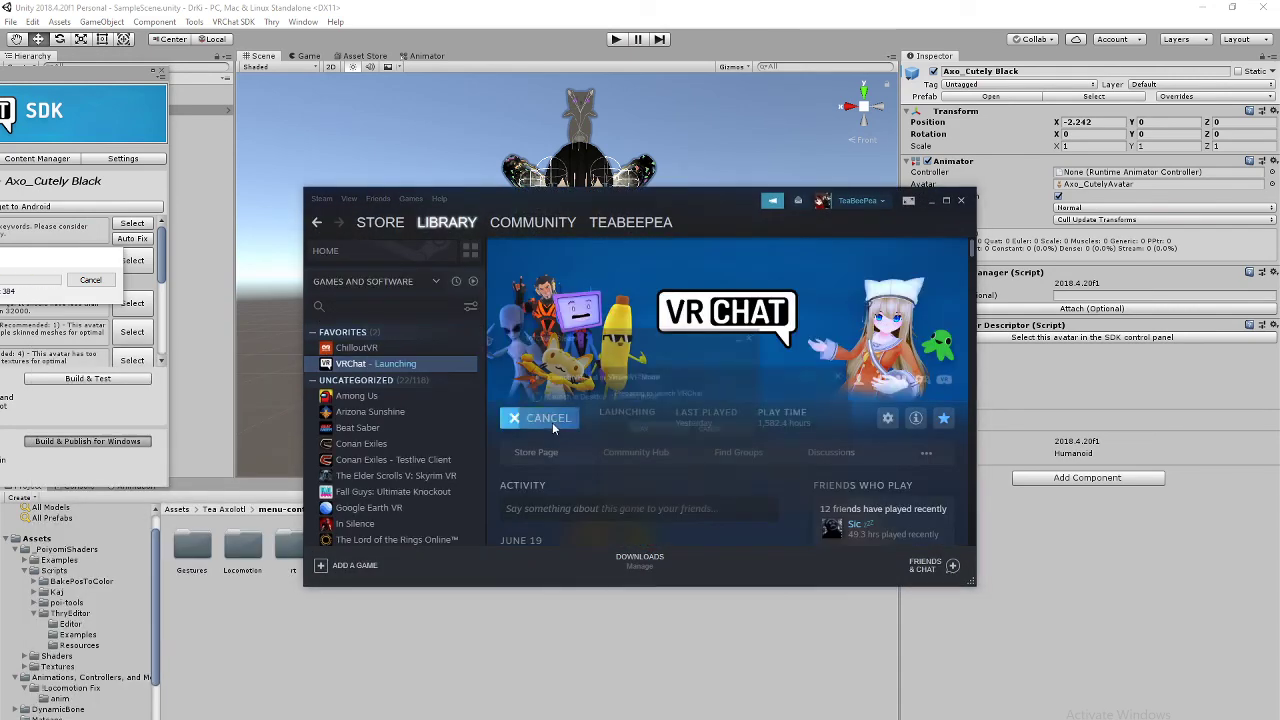
click(631, 399)
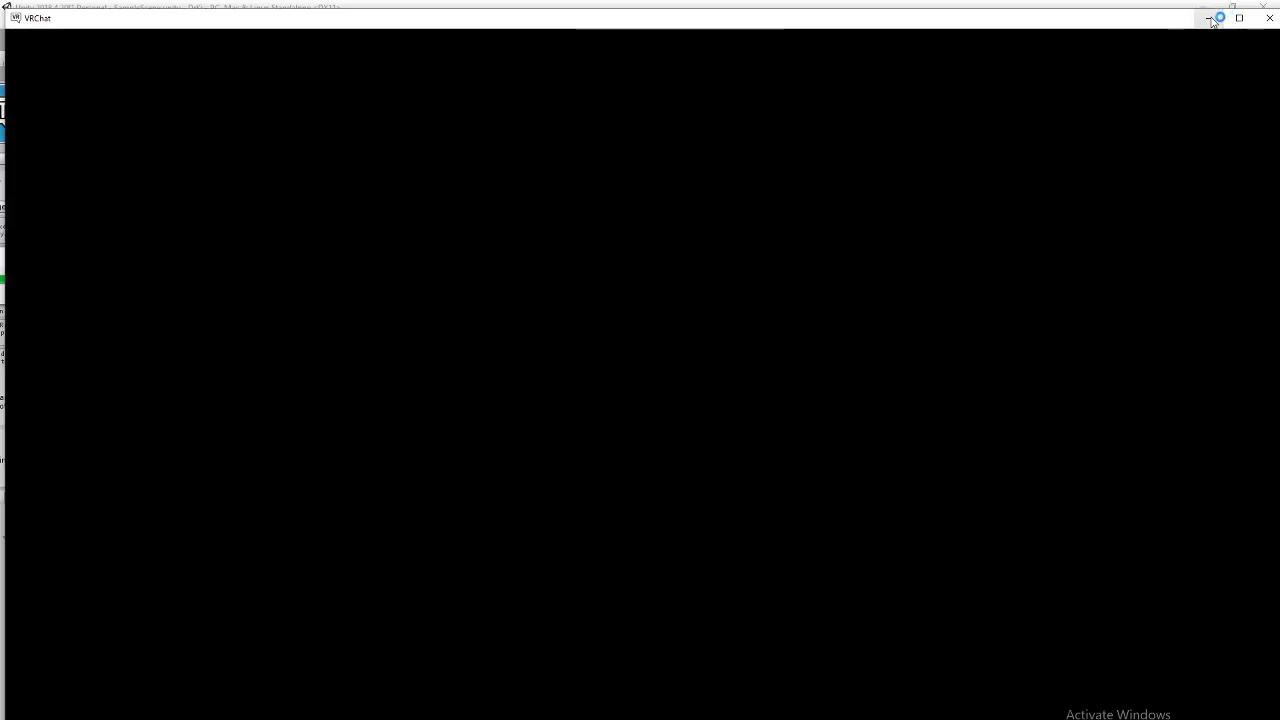
click(1209, 18)
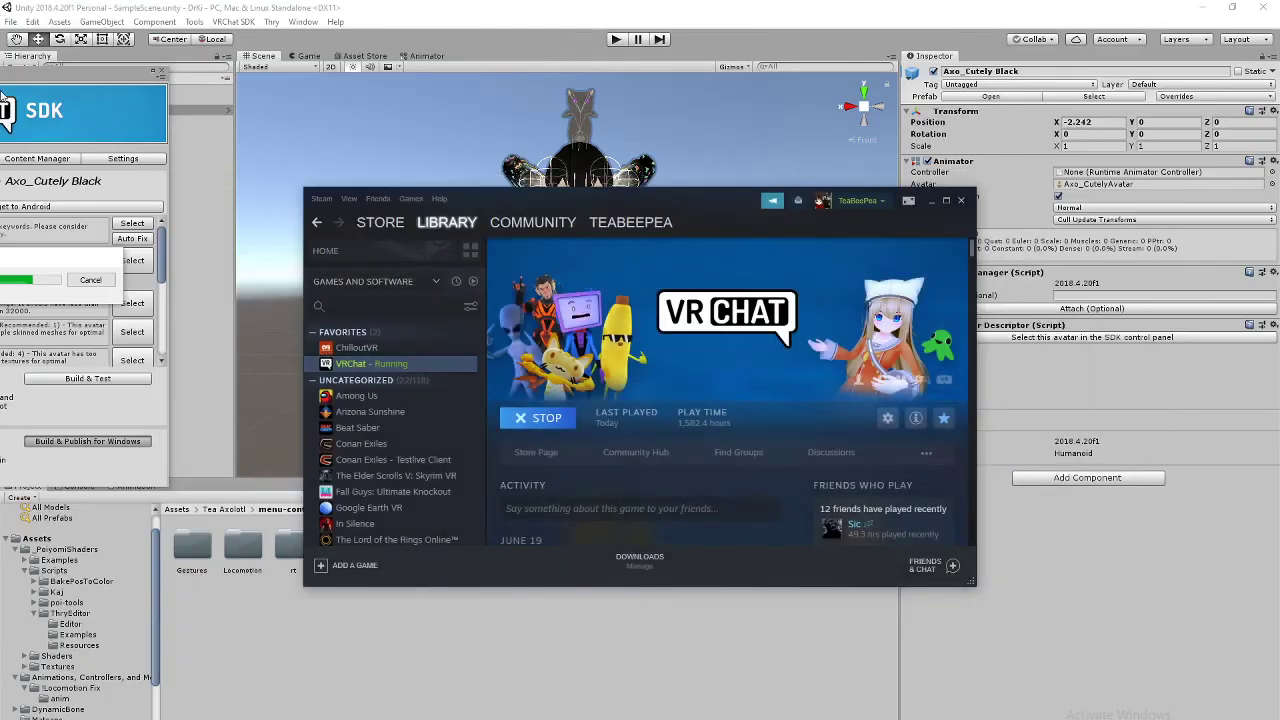
key(alt+Tab)
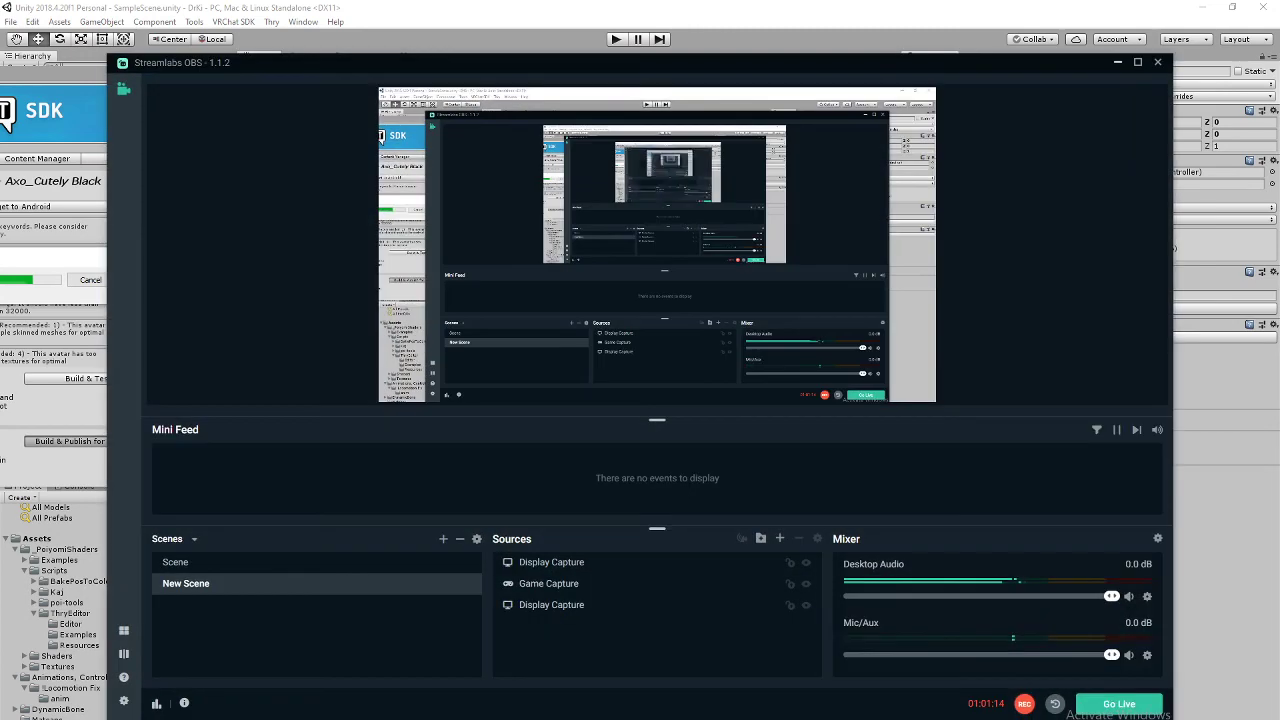
key(alt+Tab)
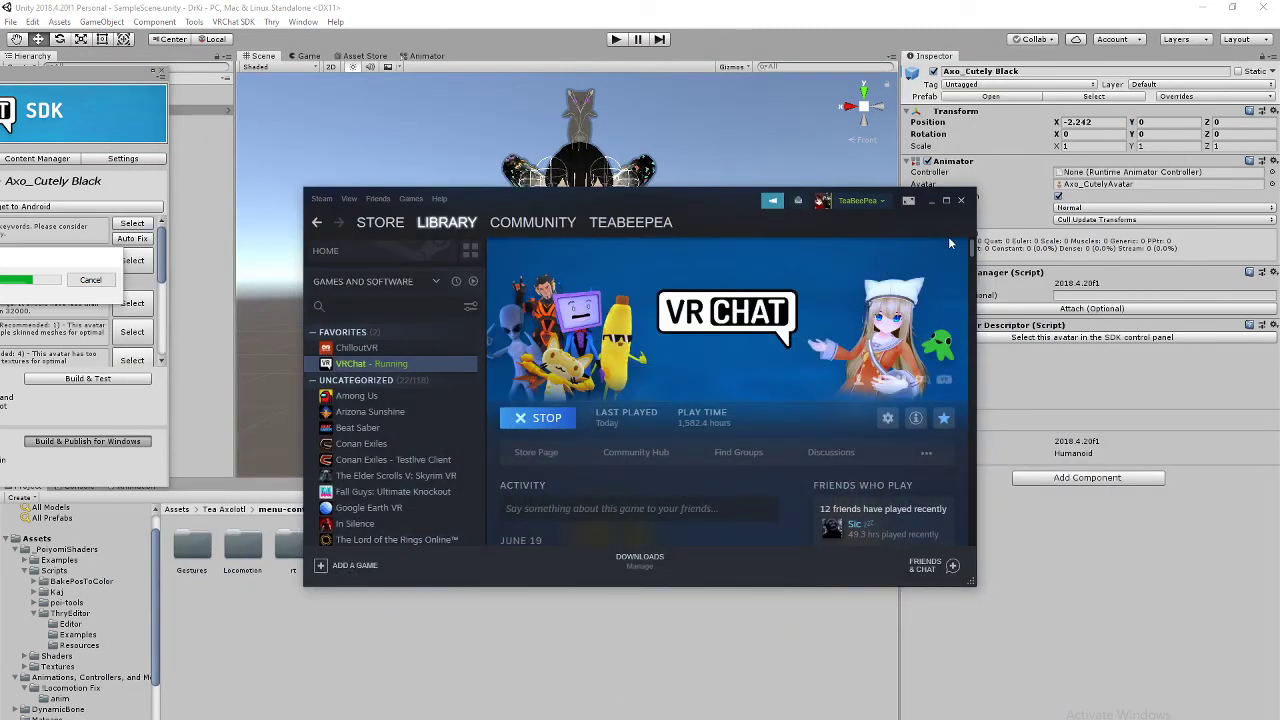
click(929, 204)
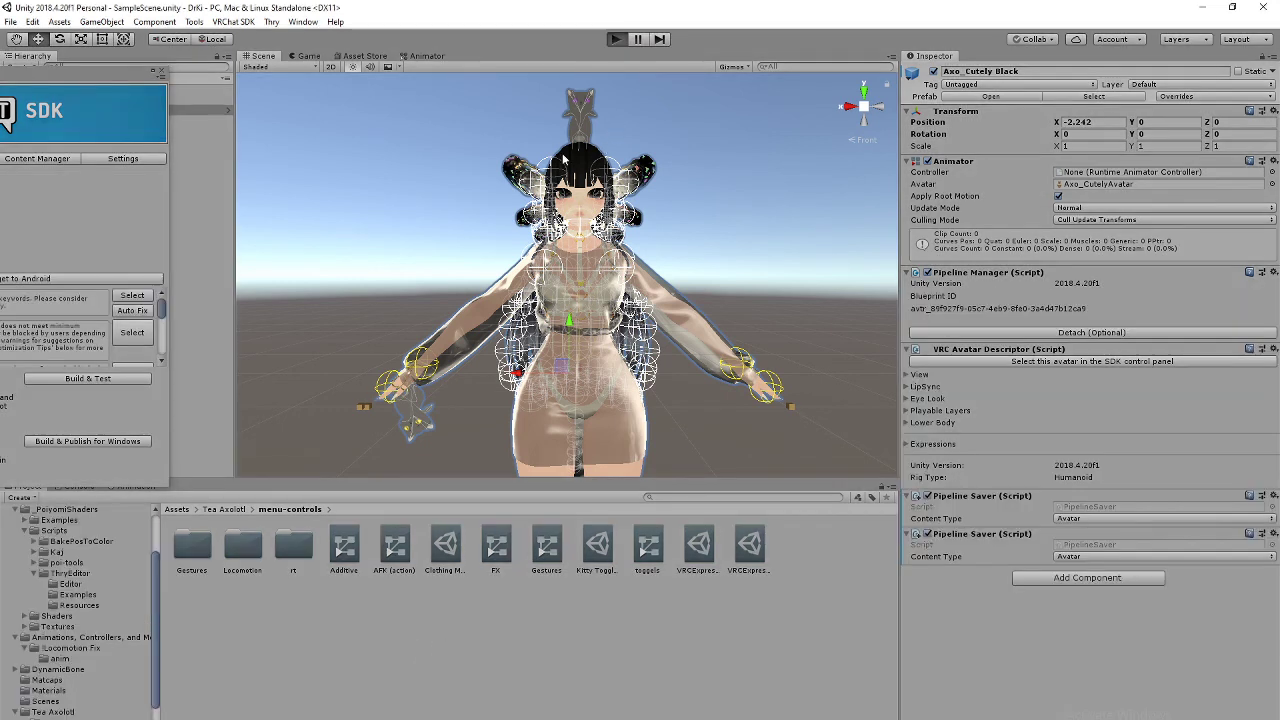
Step: Name the avatar 'Axo Cutely Kitty', accept the content terms, and start the upload
click(404, 196)
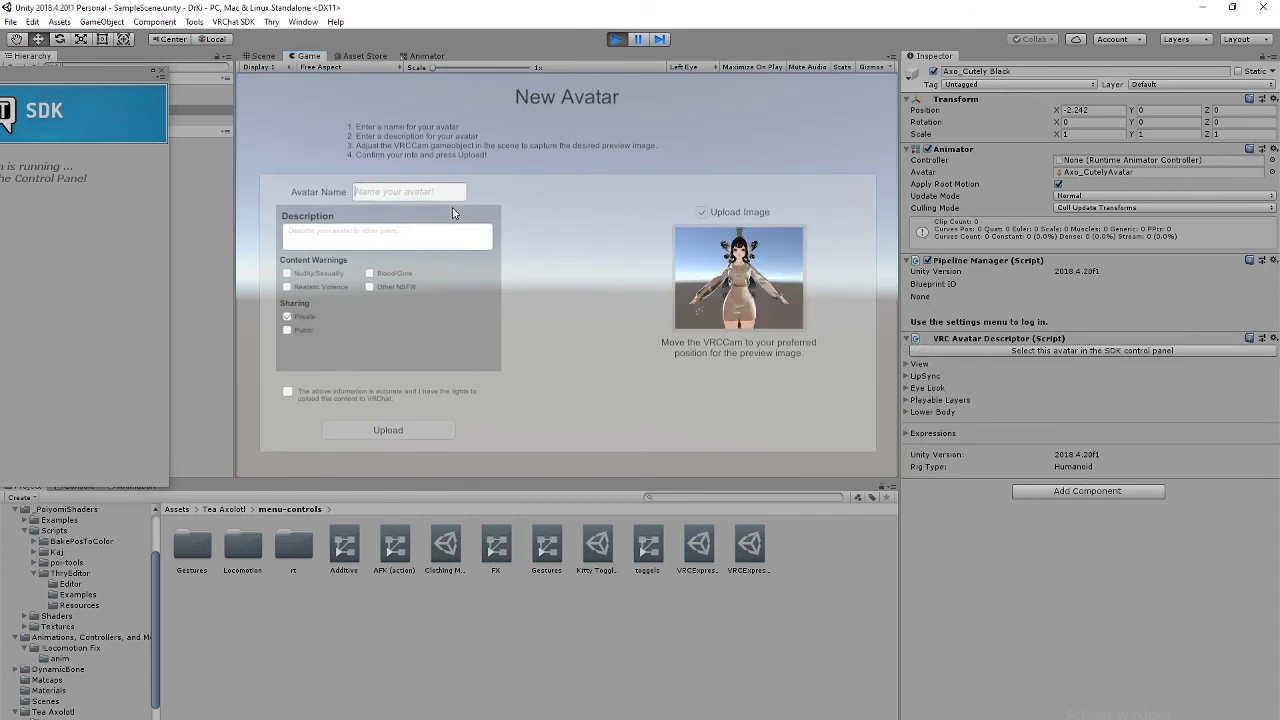
text(Axo Cutely Kitty)
click(287, 391)
click(337, 430)
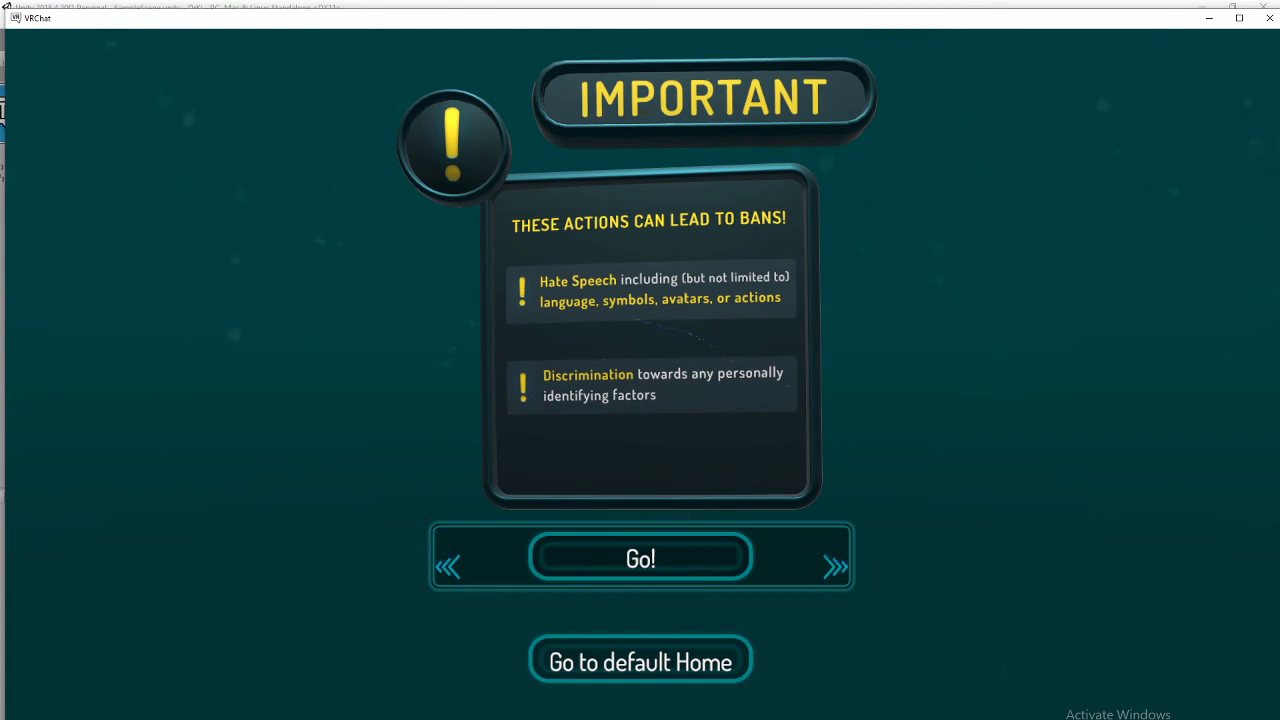
Step: Get back into VRChat past the rules screen and dismiss the upload-complete notice
click(1209, 18)
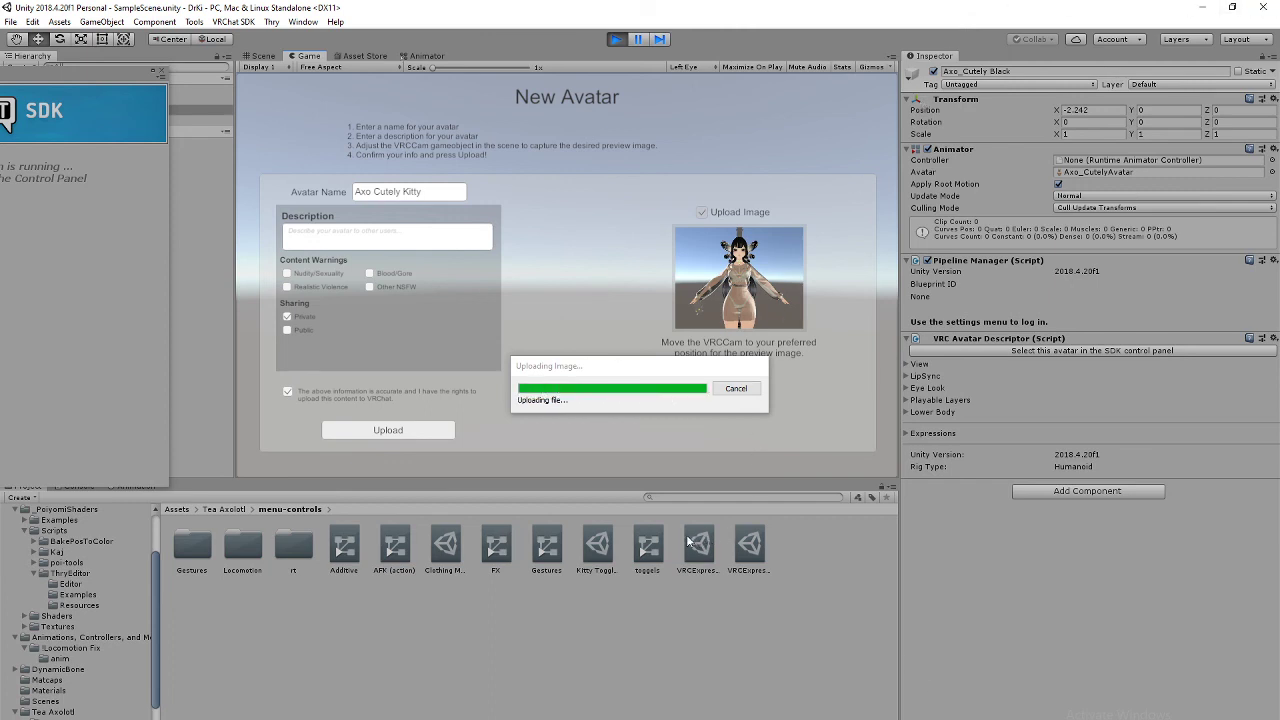
mouse_move(702, 719)
click(706, 719)
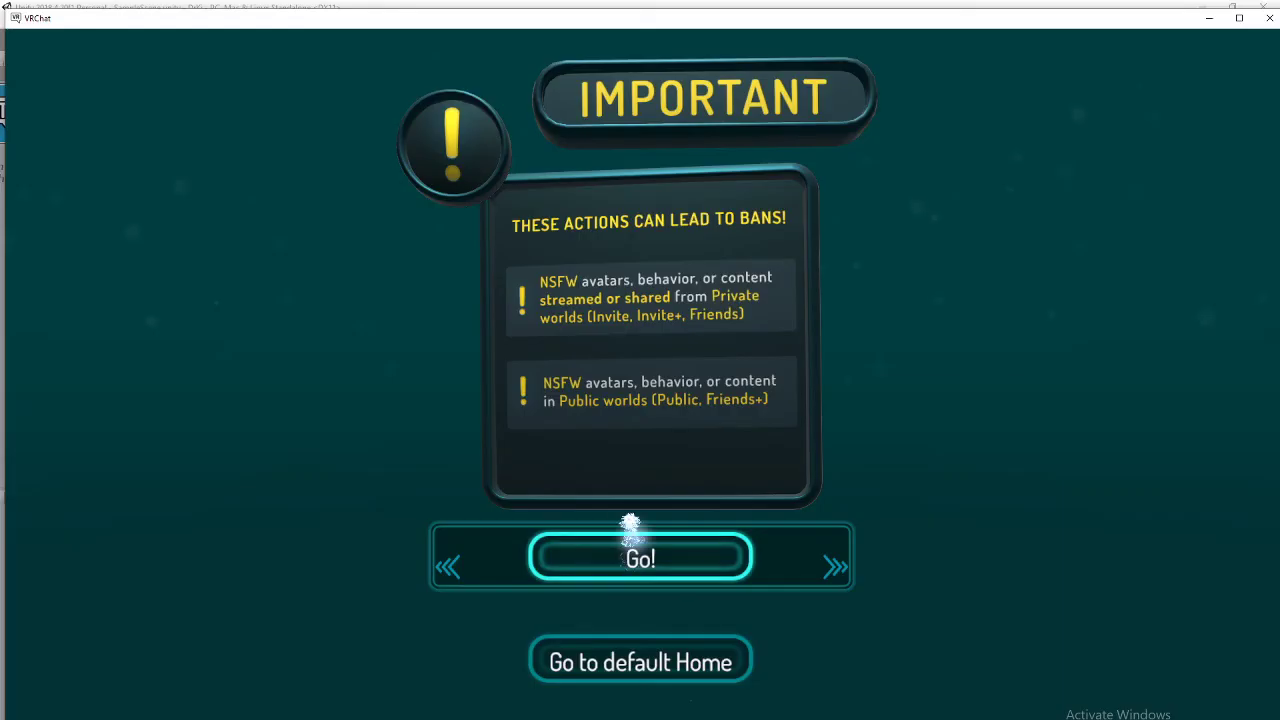
click(640, 568)
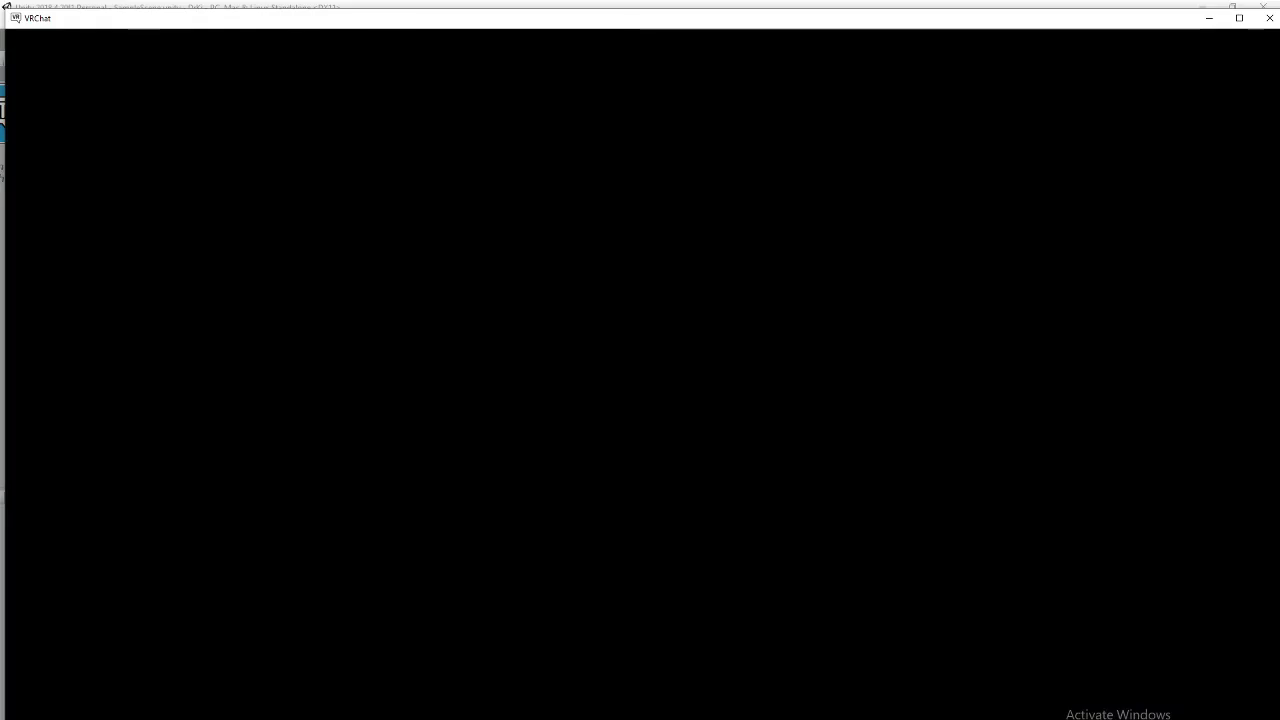
key(super)
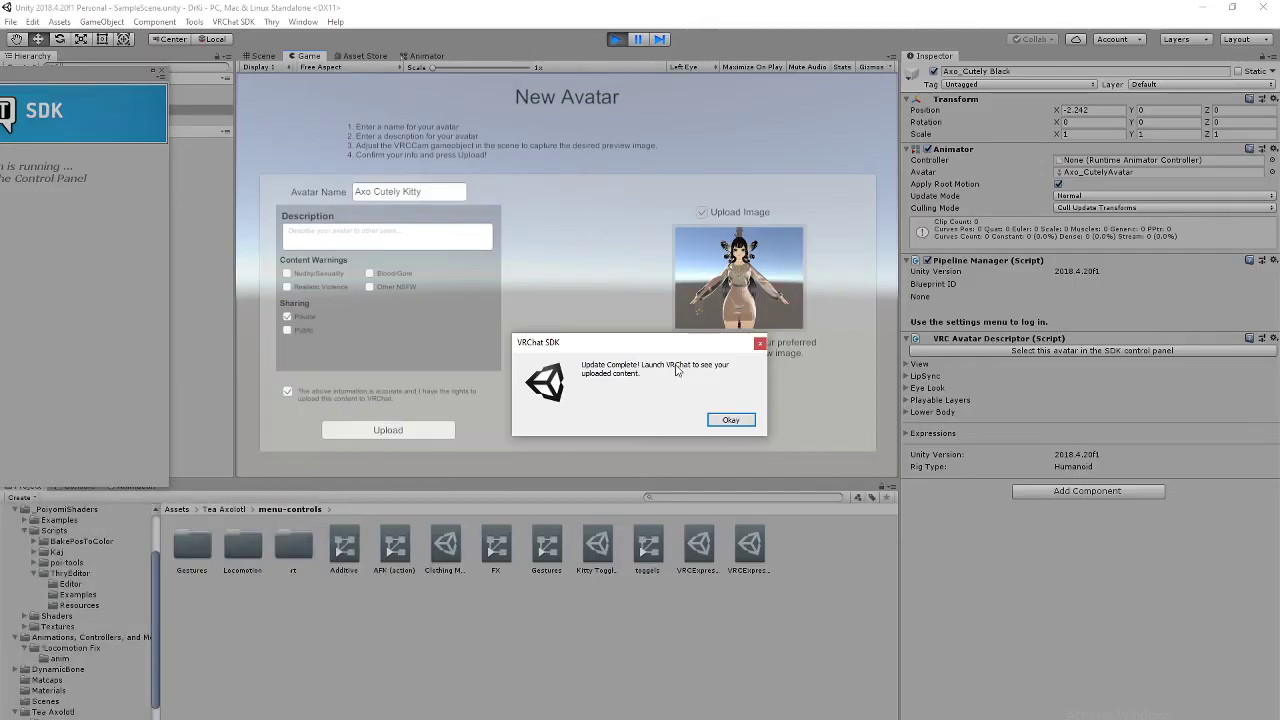
click(730, 420)
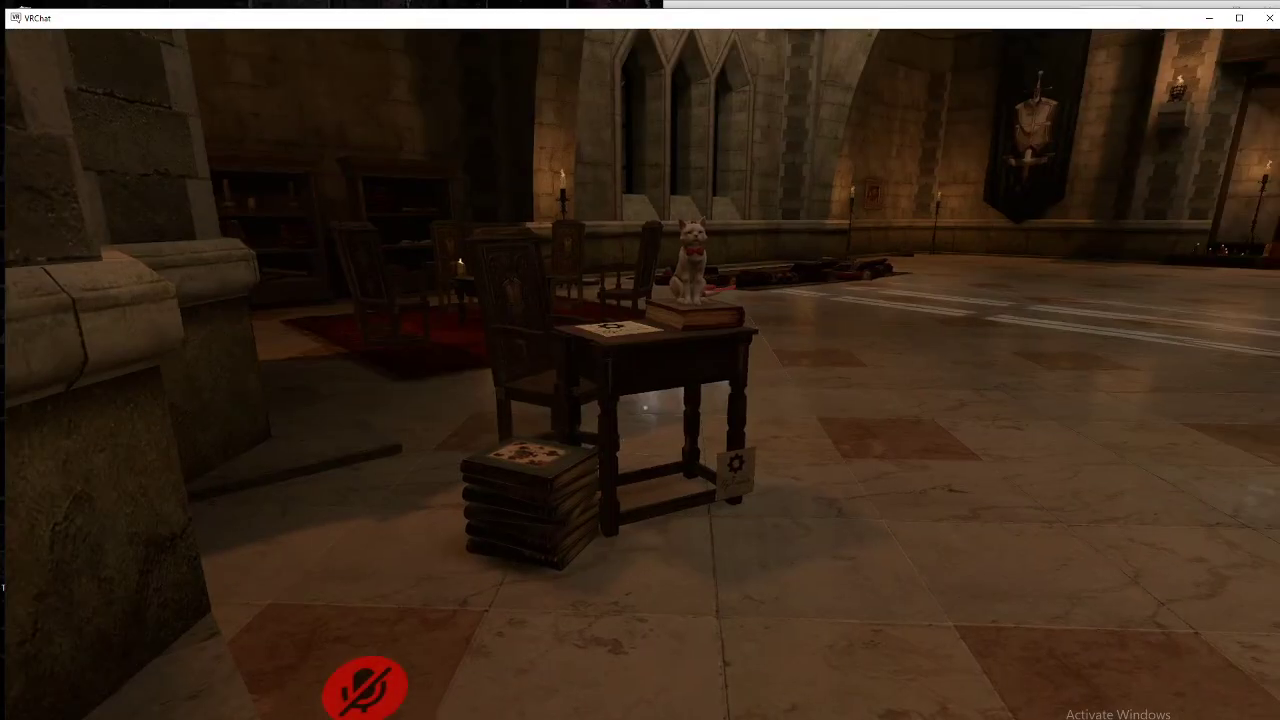
Step: Walk to the mirror controls and turn on the low-quality mirror
key(w)
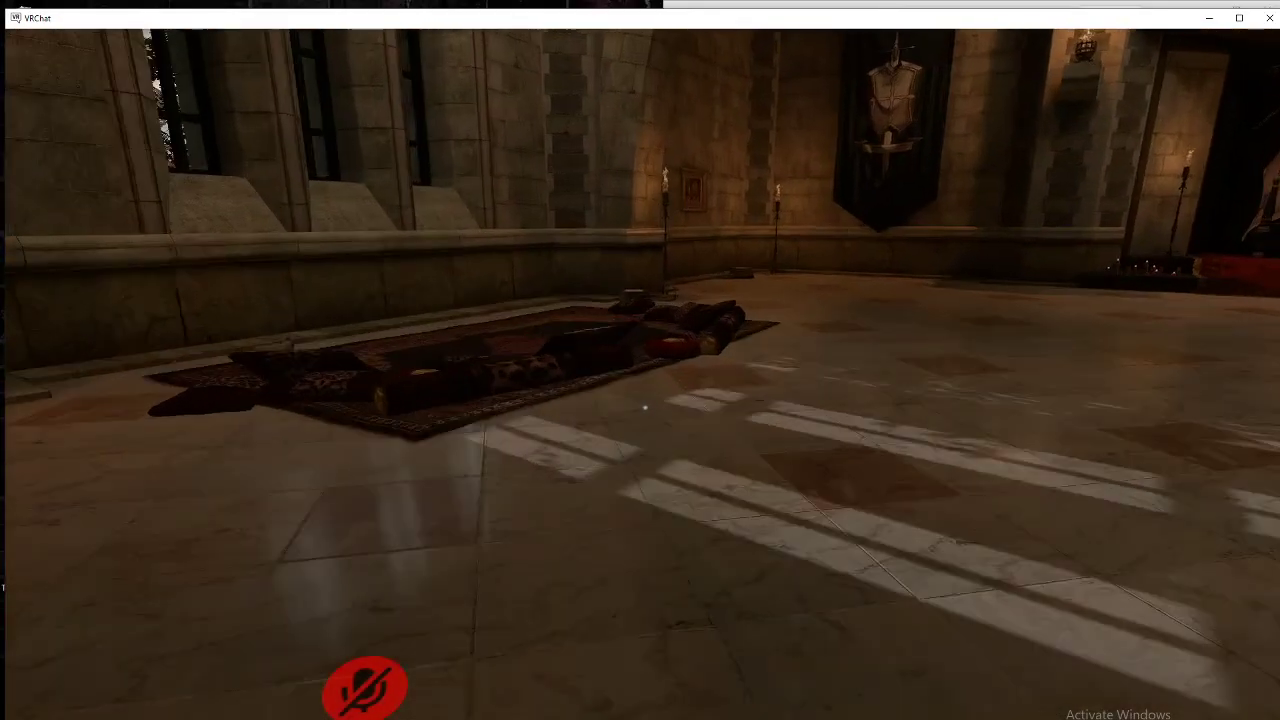
key(w)
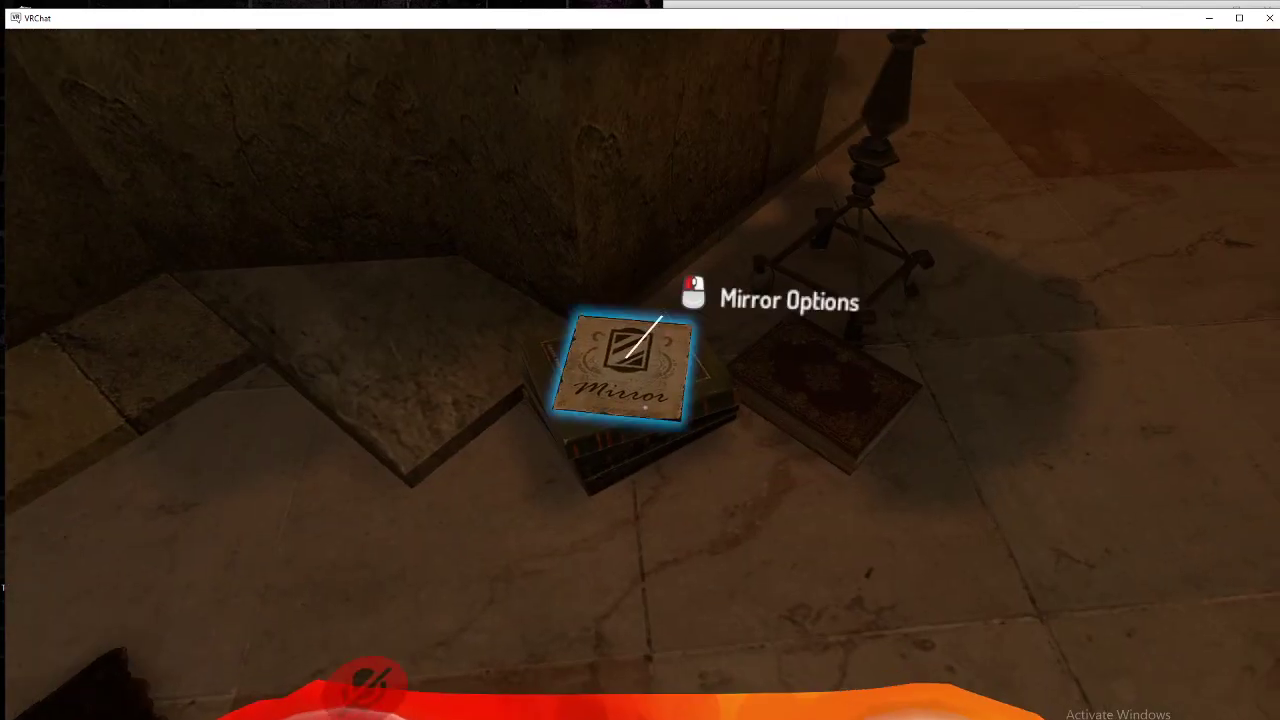
click(628, 356)
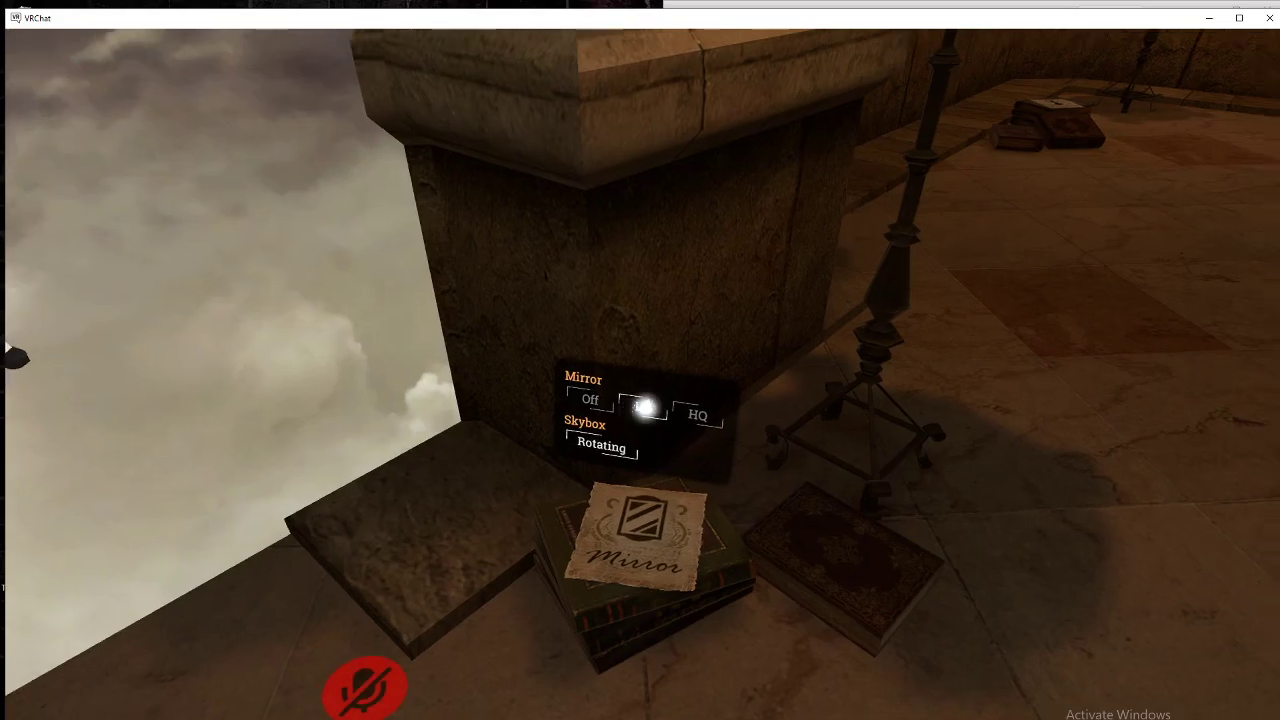
click(648, 405)
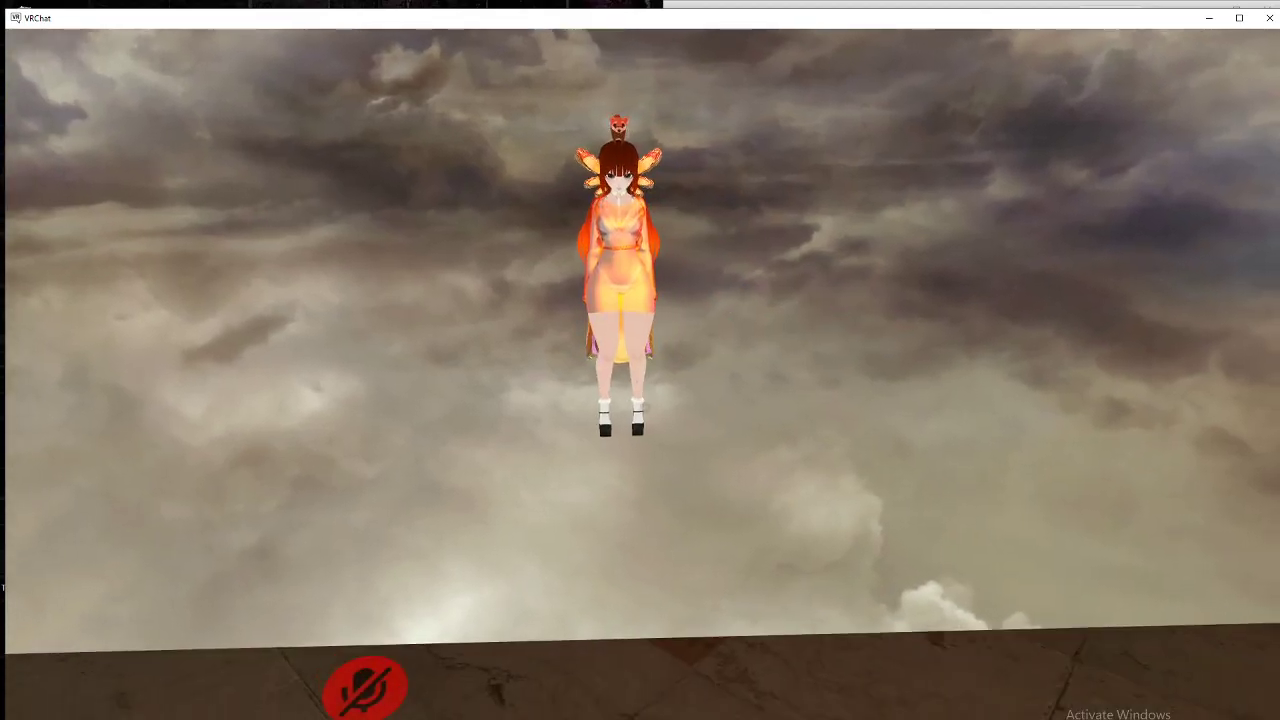
Step: Switch into the Axo Cutely Kitty avatar from the quick menu's avatar list
key(Escape)
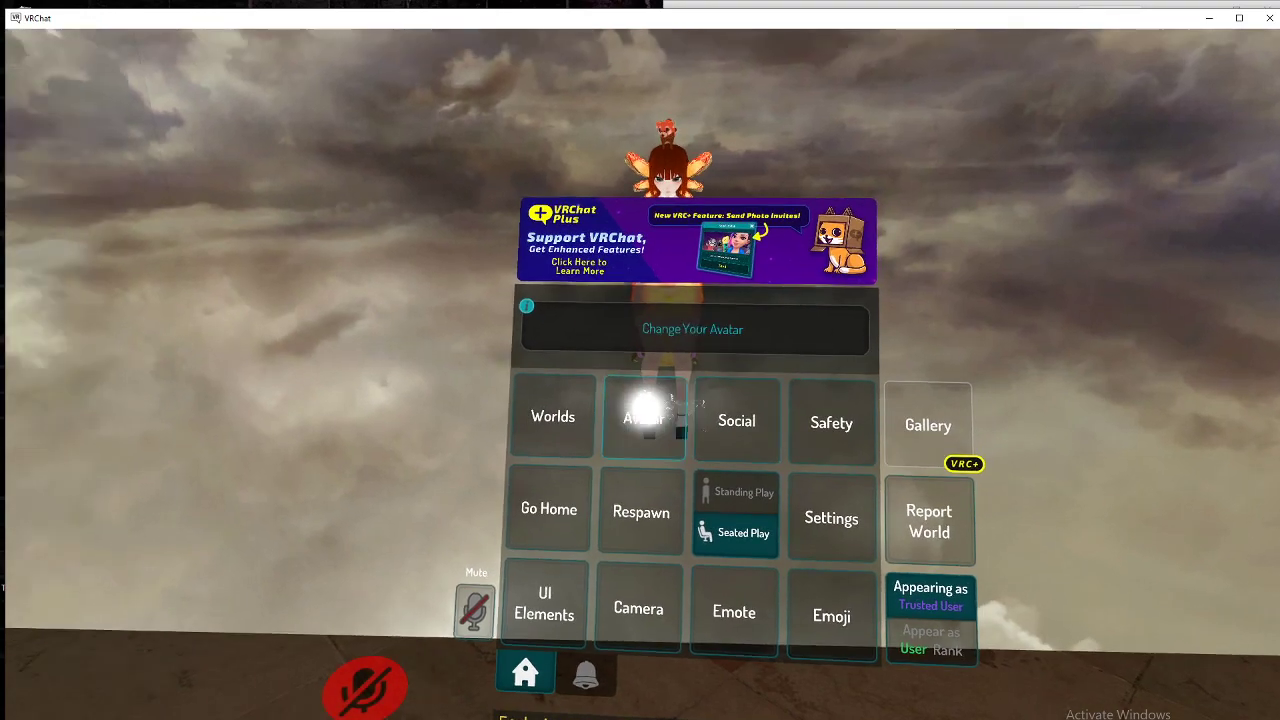
click(640, 410)
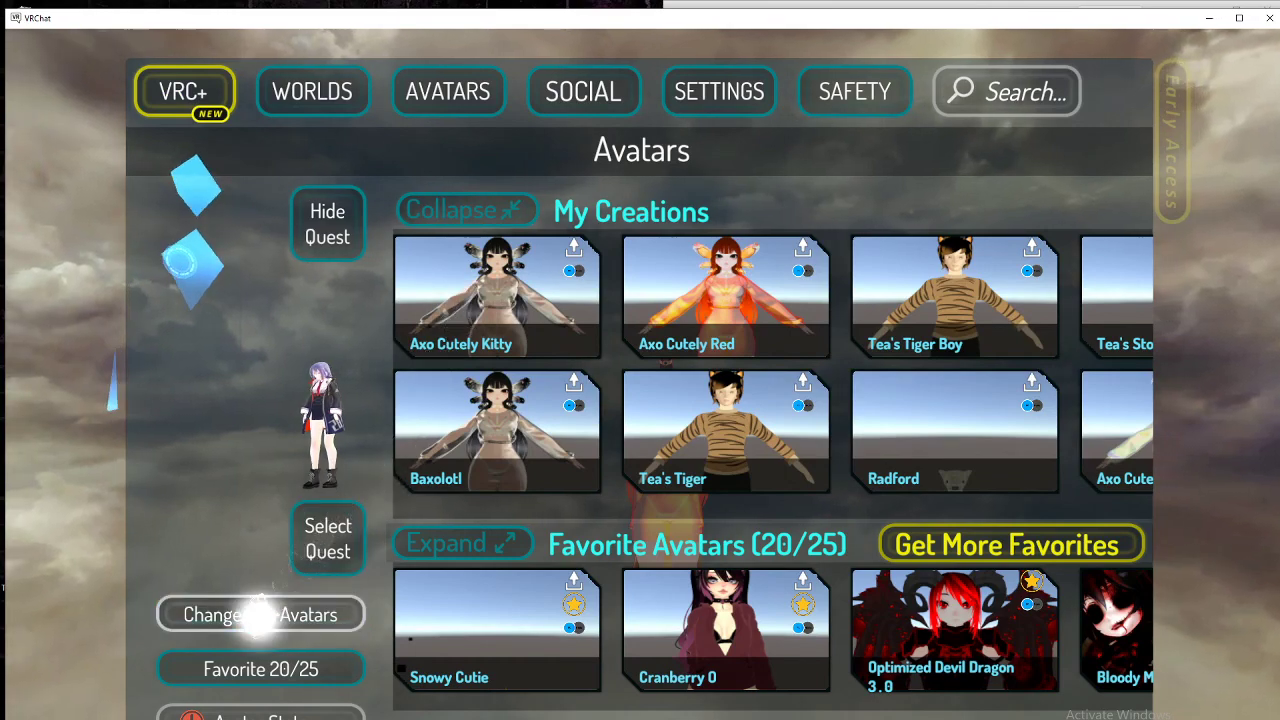
click(257, 612)
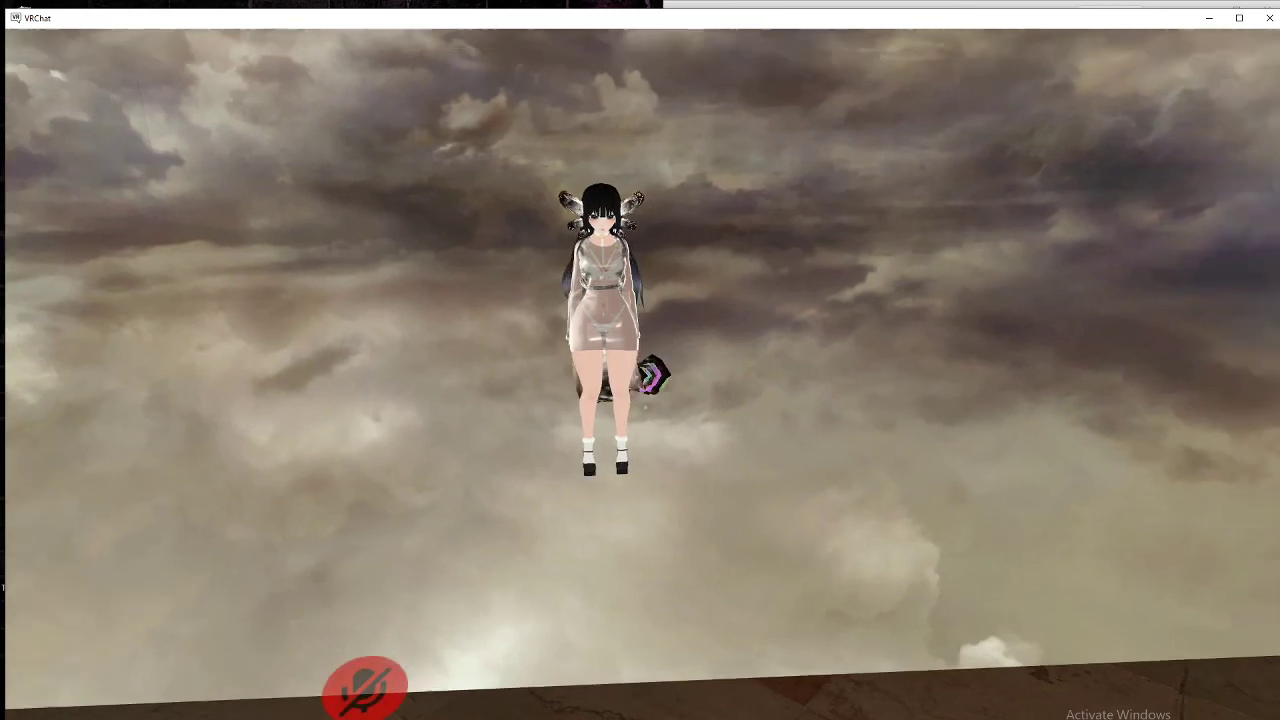
key(Escape)
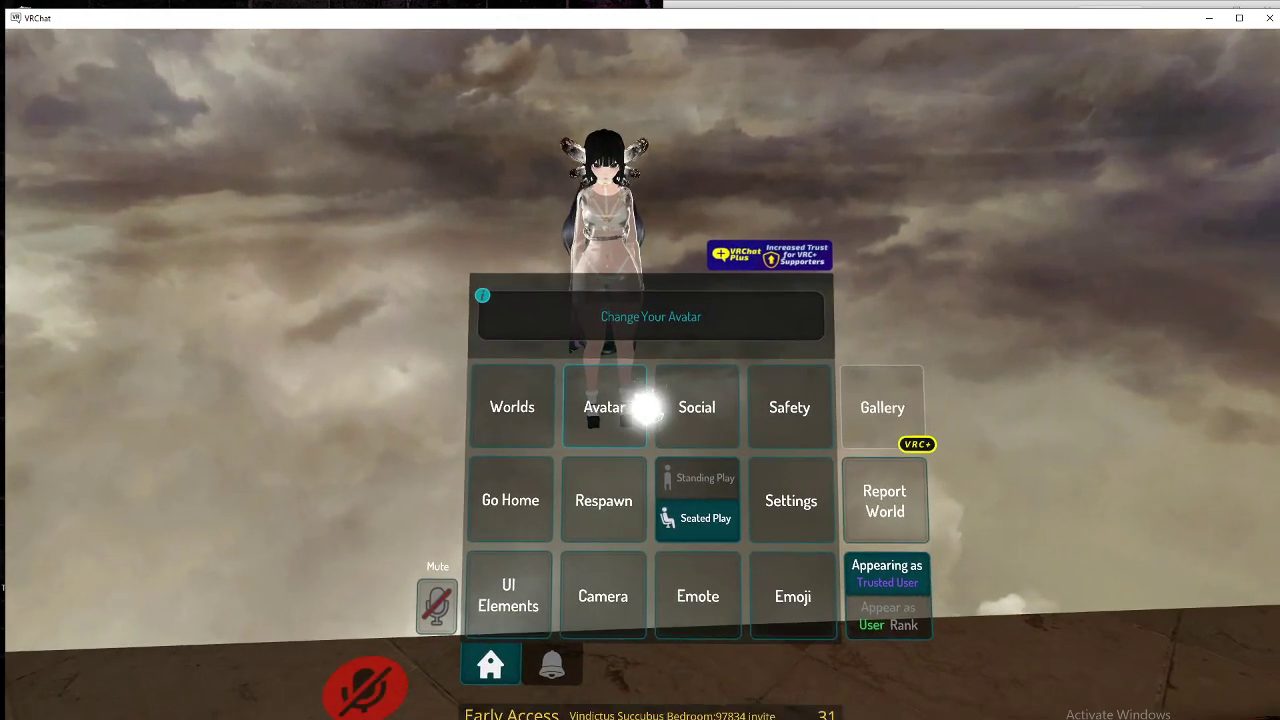
key(Escape)
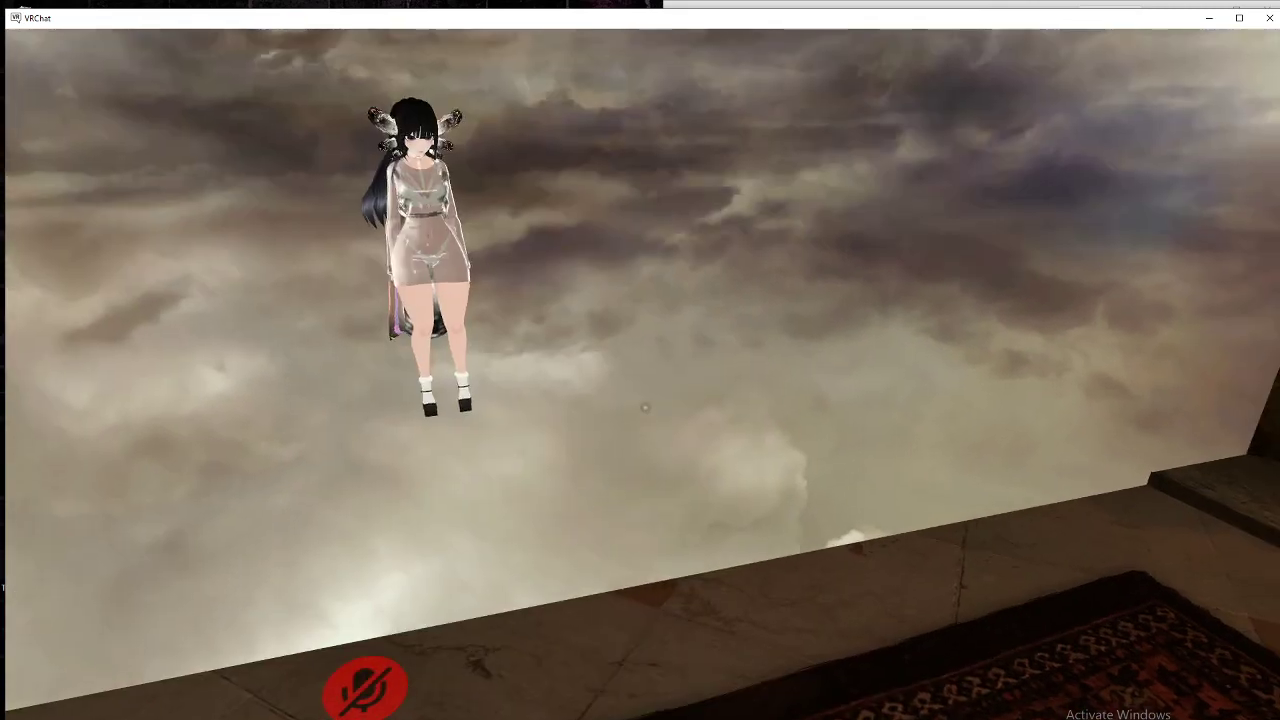
Step: In Expressions > Kitty Dragon, cycle Kitty Both, Head, Hand and Off, ending on Kitty Head
key(r)
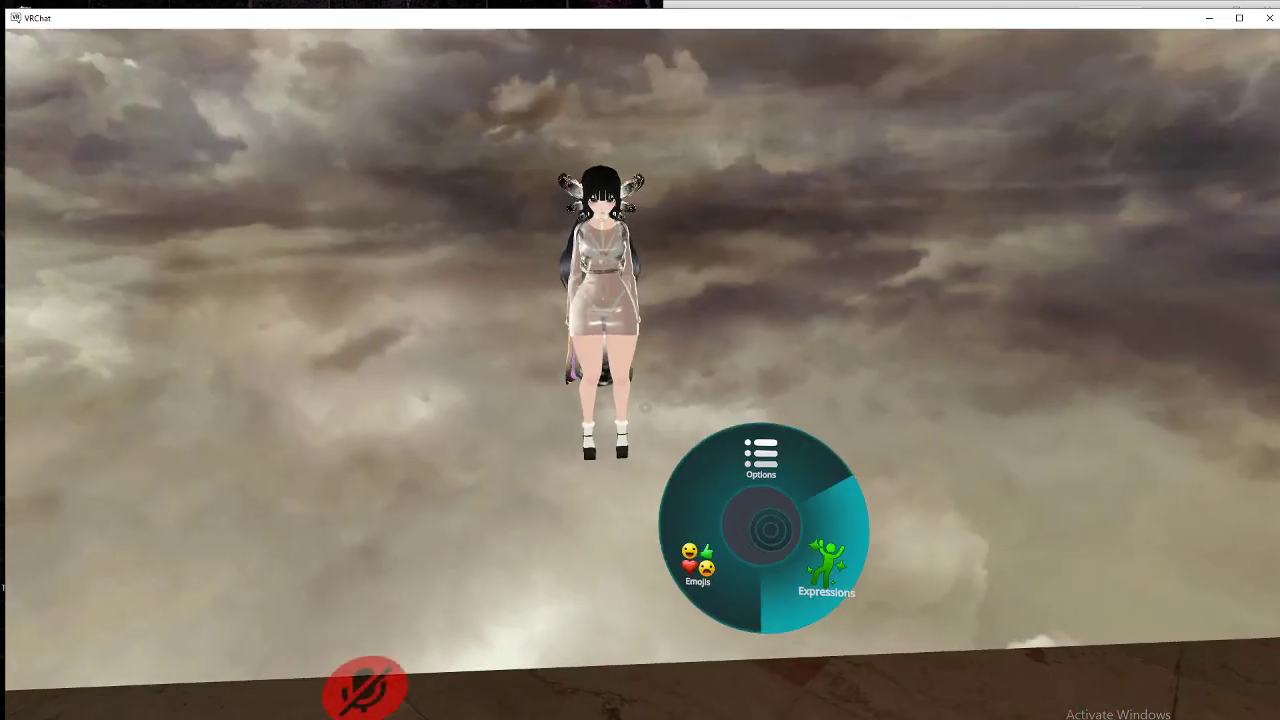
click(770, 531)
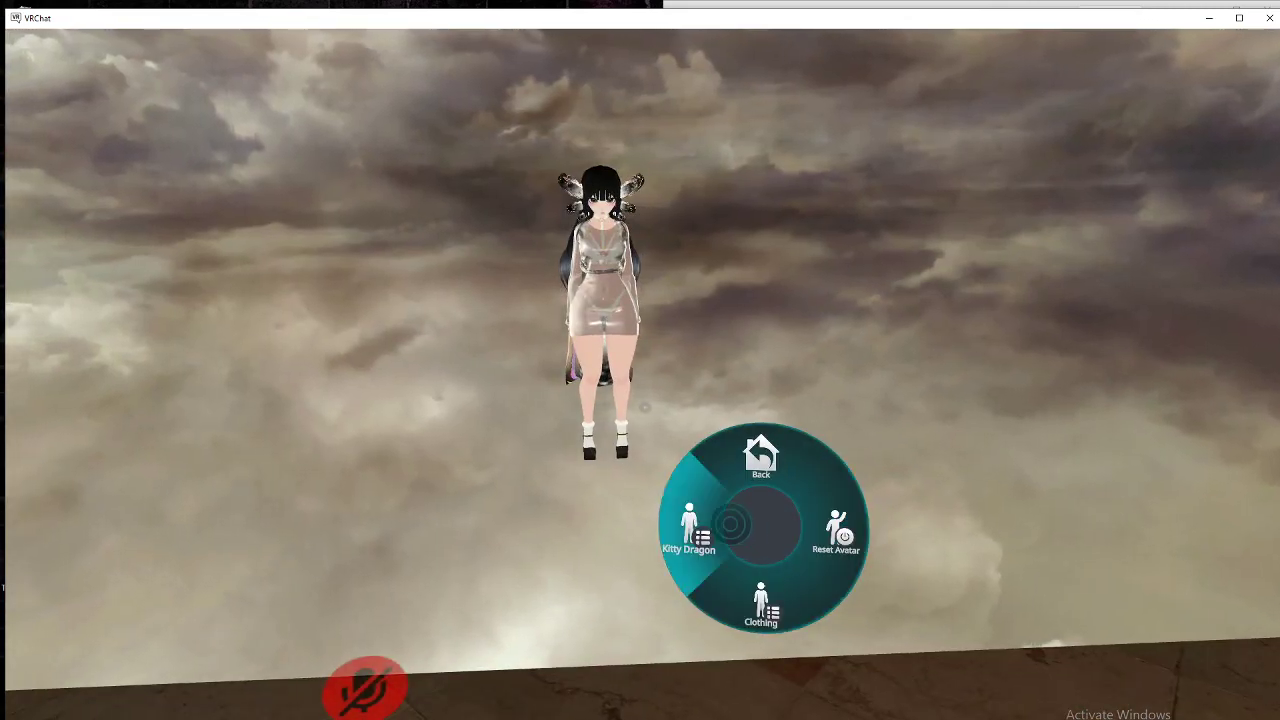
click(730, 524)
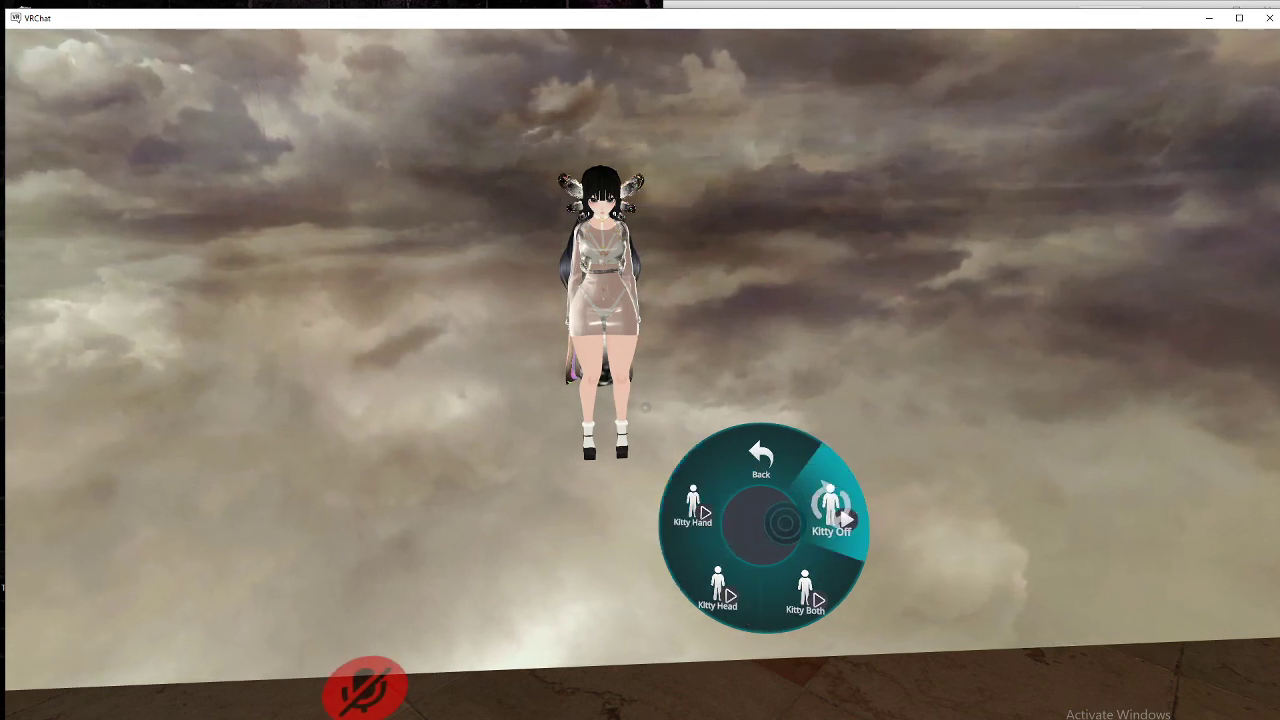
click(781, 543)
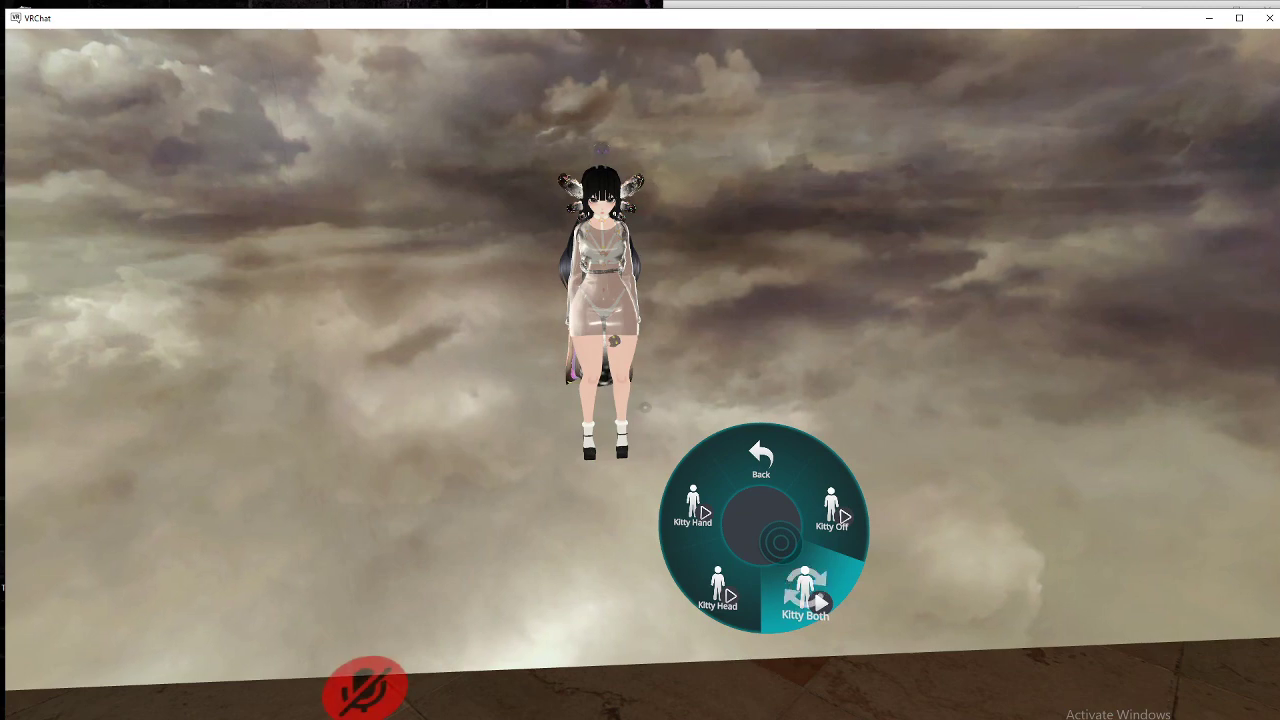
click(745, 562)
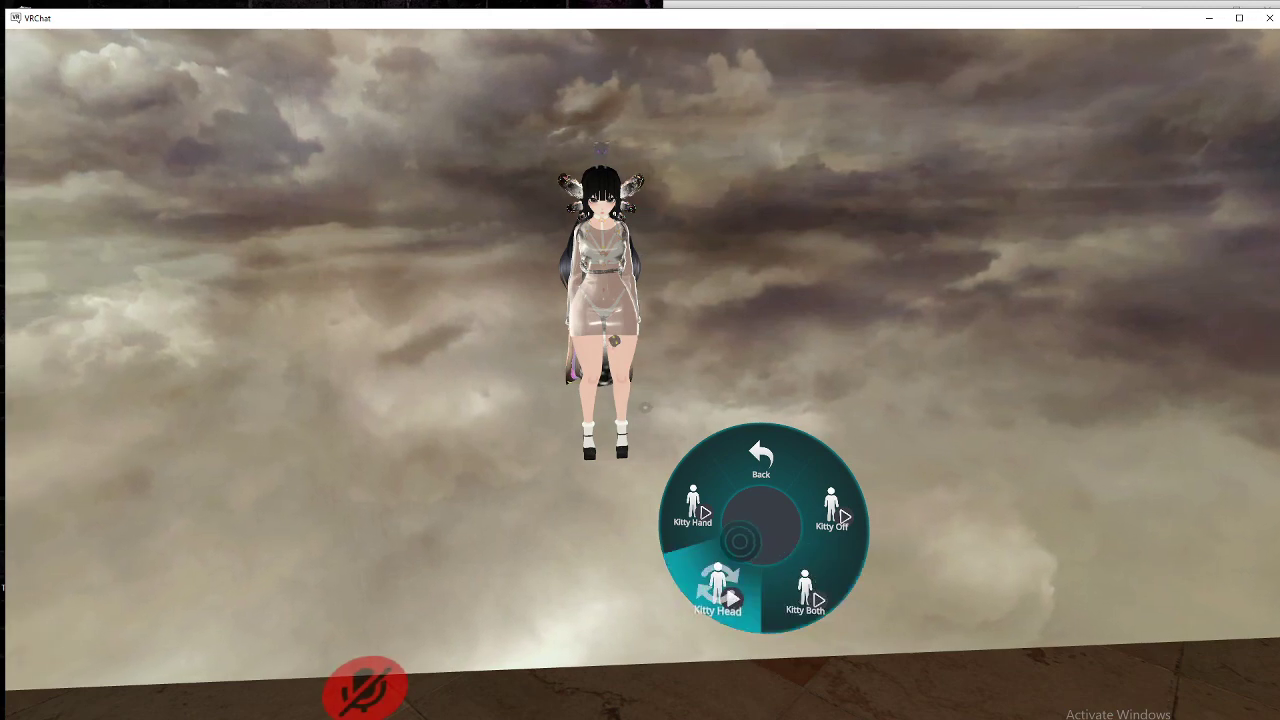
click(731, 528)
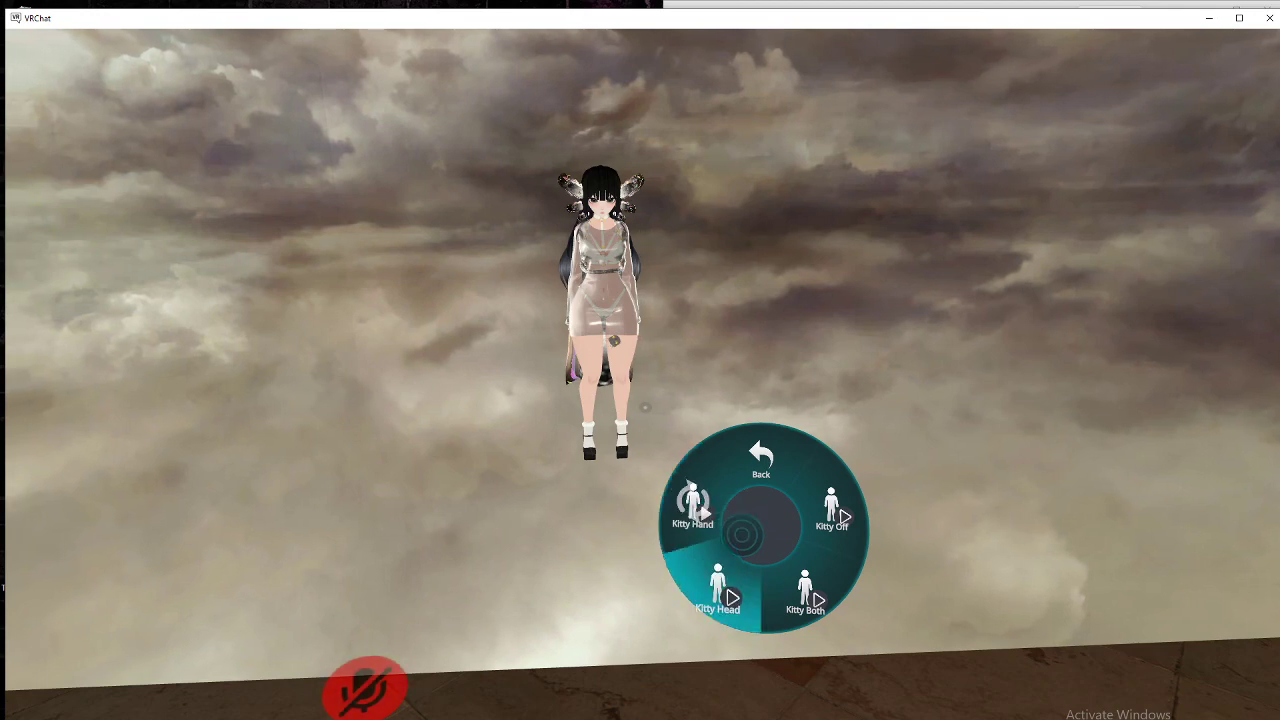
click(749, 541)
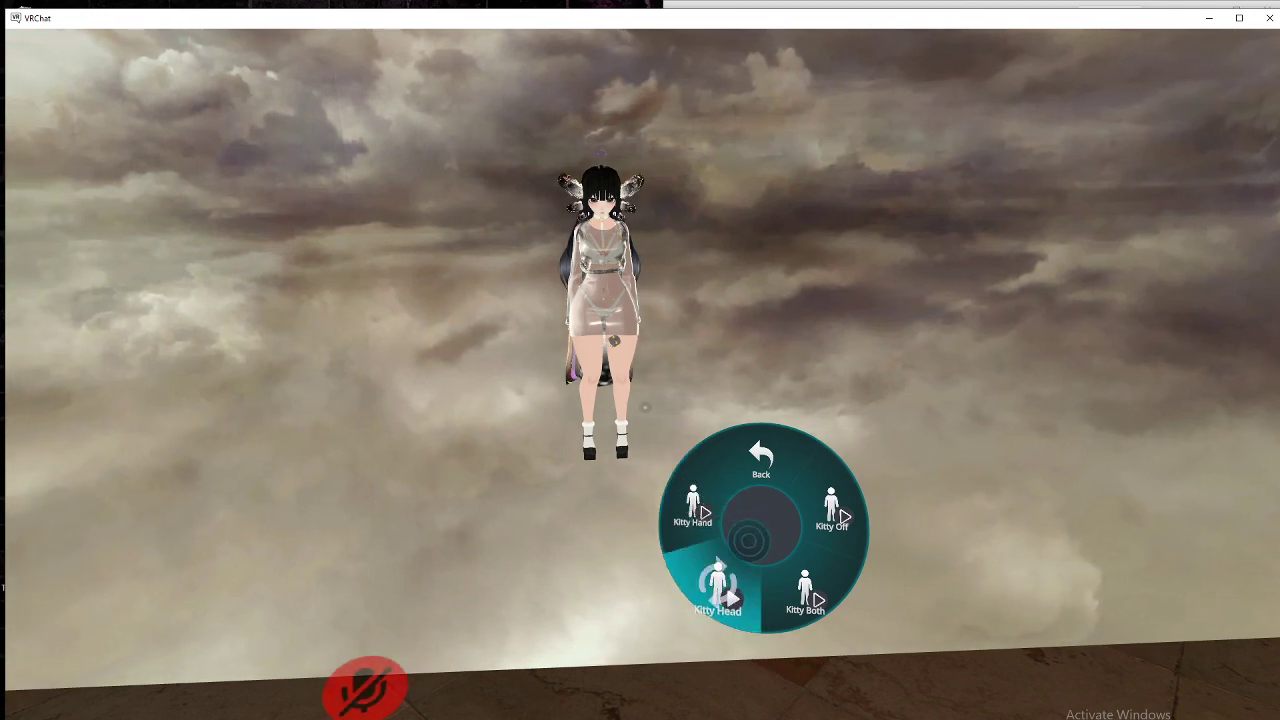
click(773, 546)
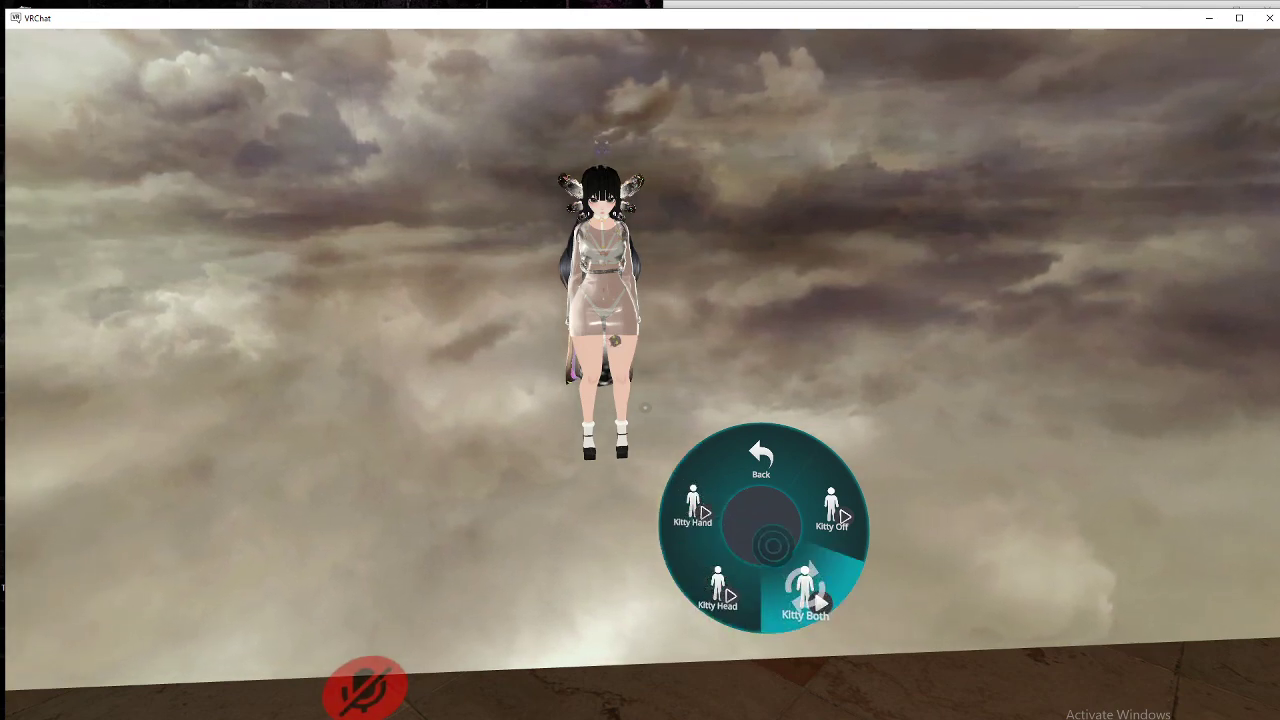
click(785, 518)
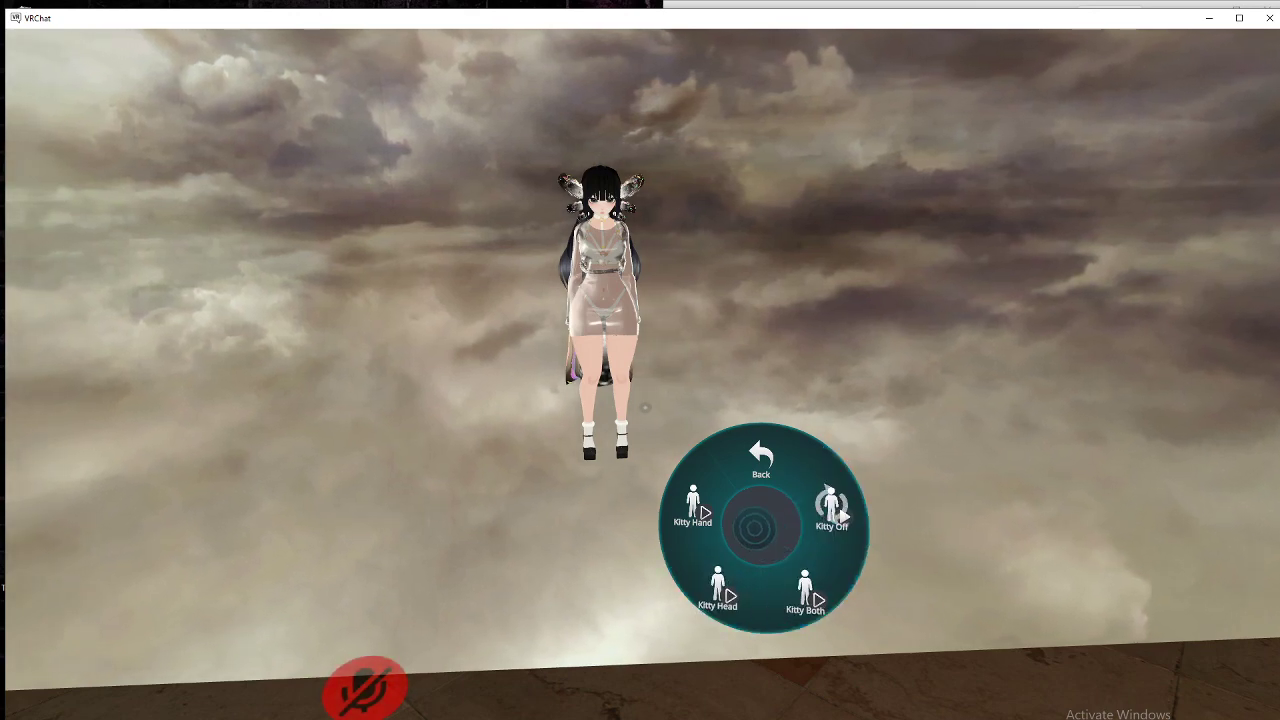
click(745, 550)
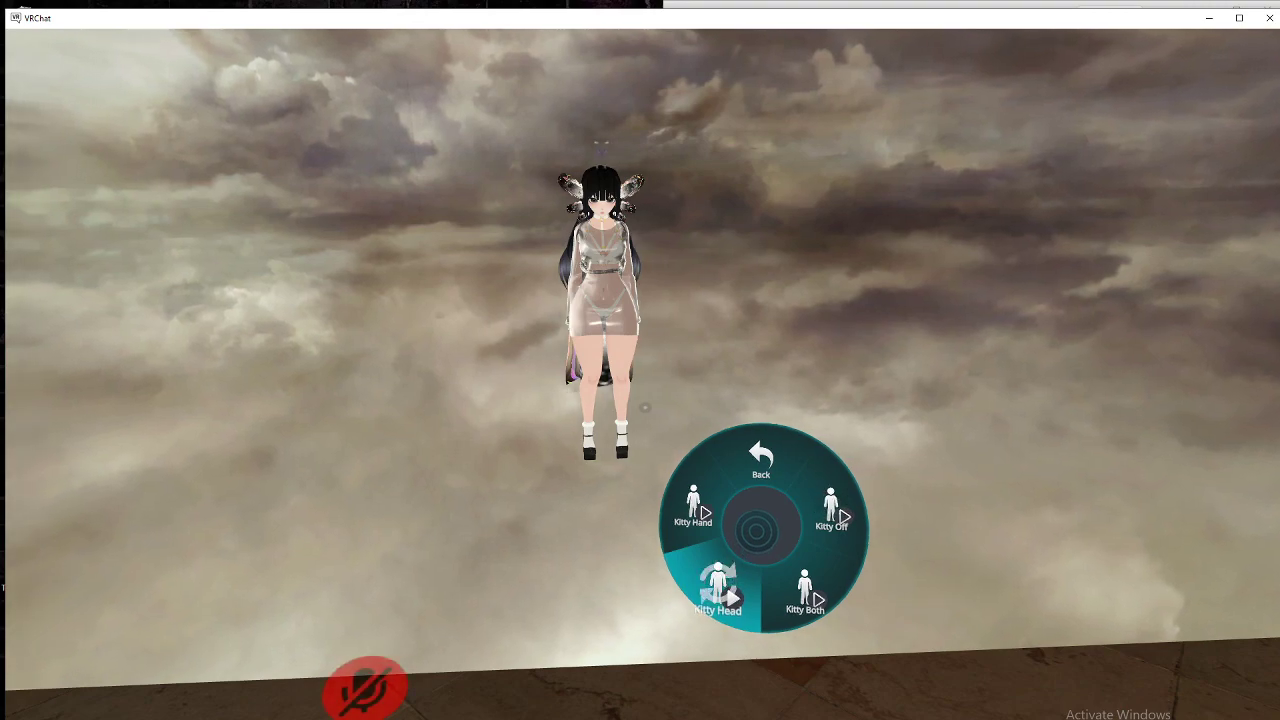
key(r)
key(w)
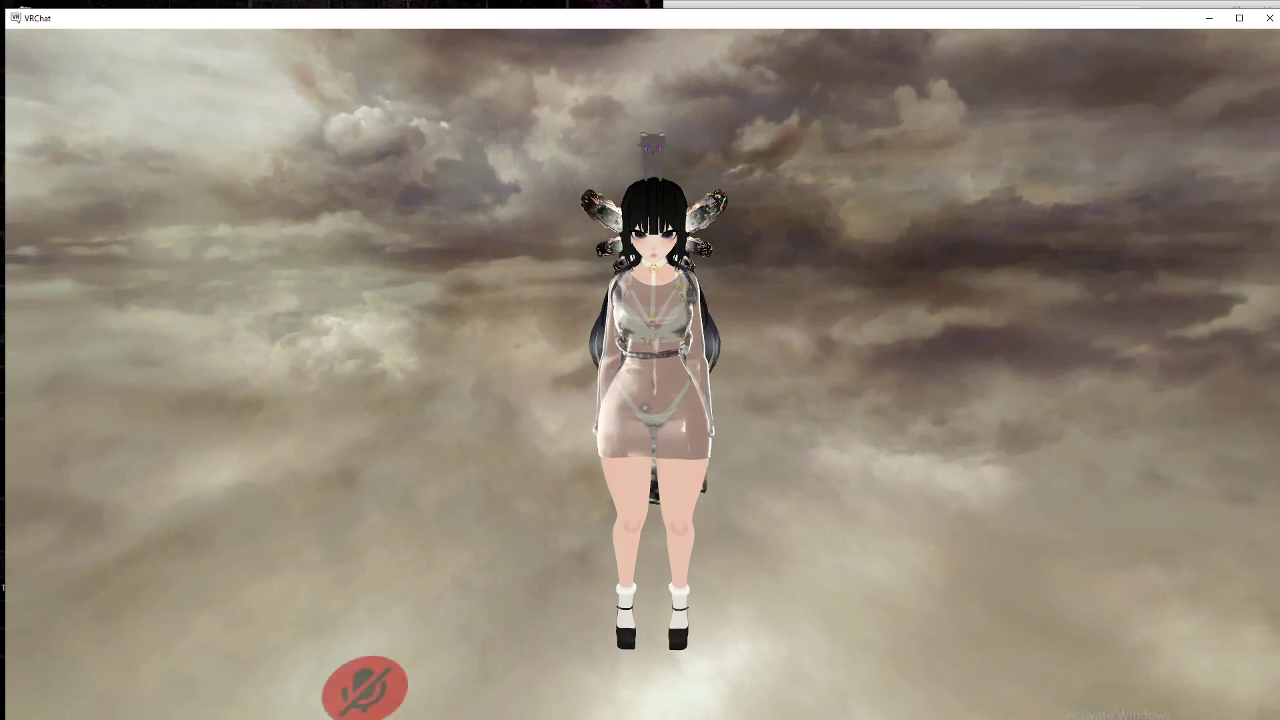
Step: Walk up to the mirror to view the kitty-topped avatar, then open the Quick Menu
key(w)
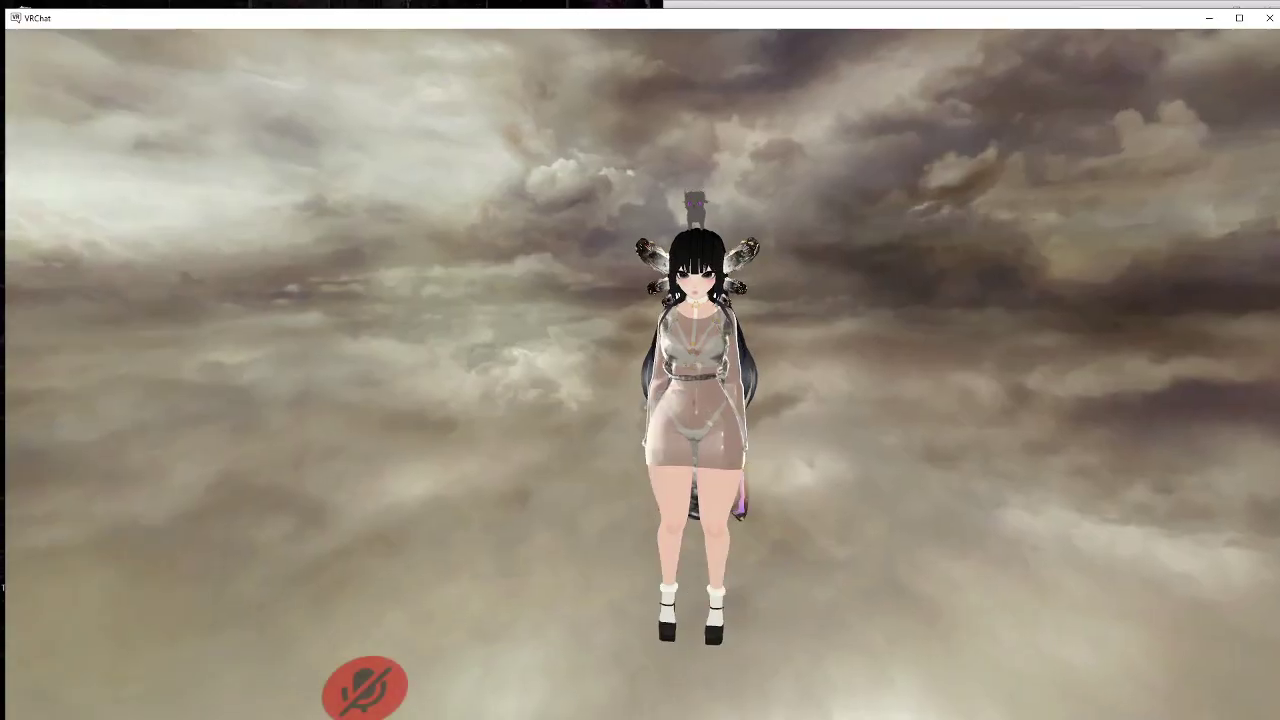
key(Escape)
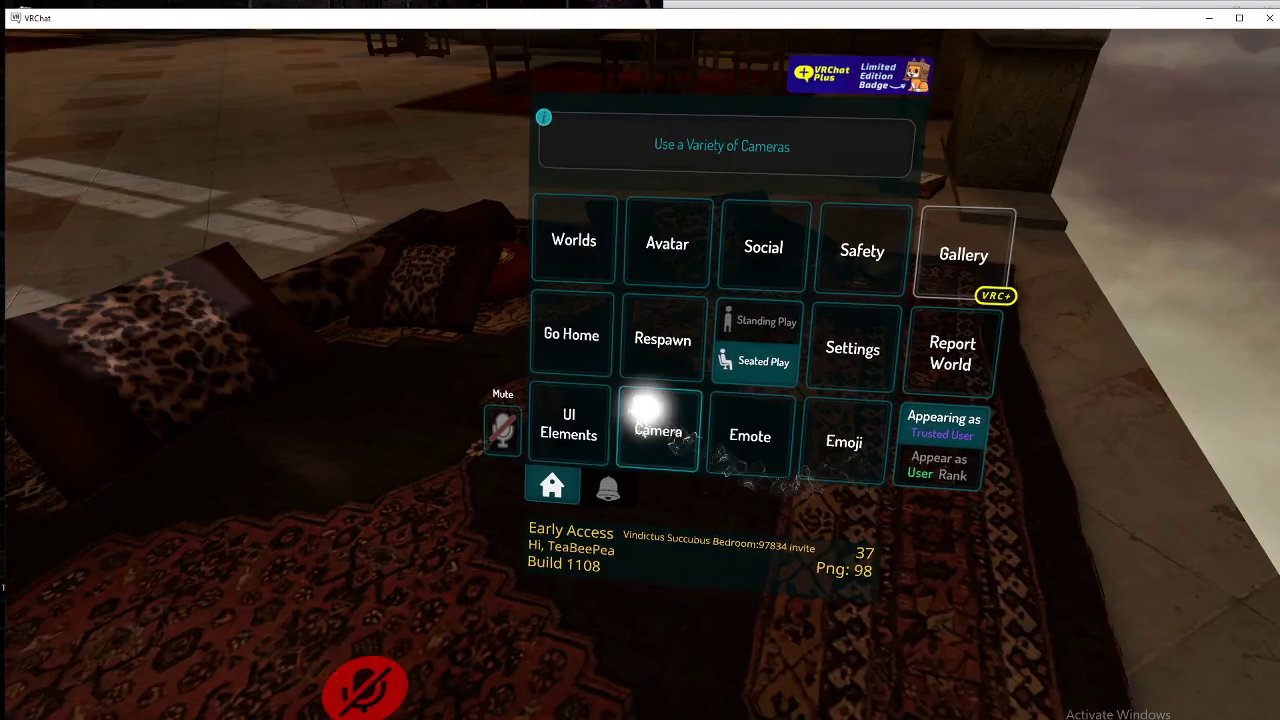
click(645, 415)
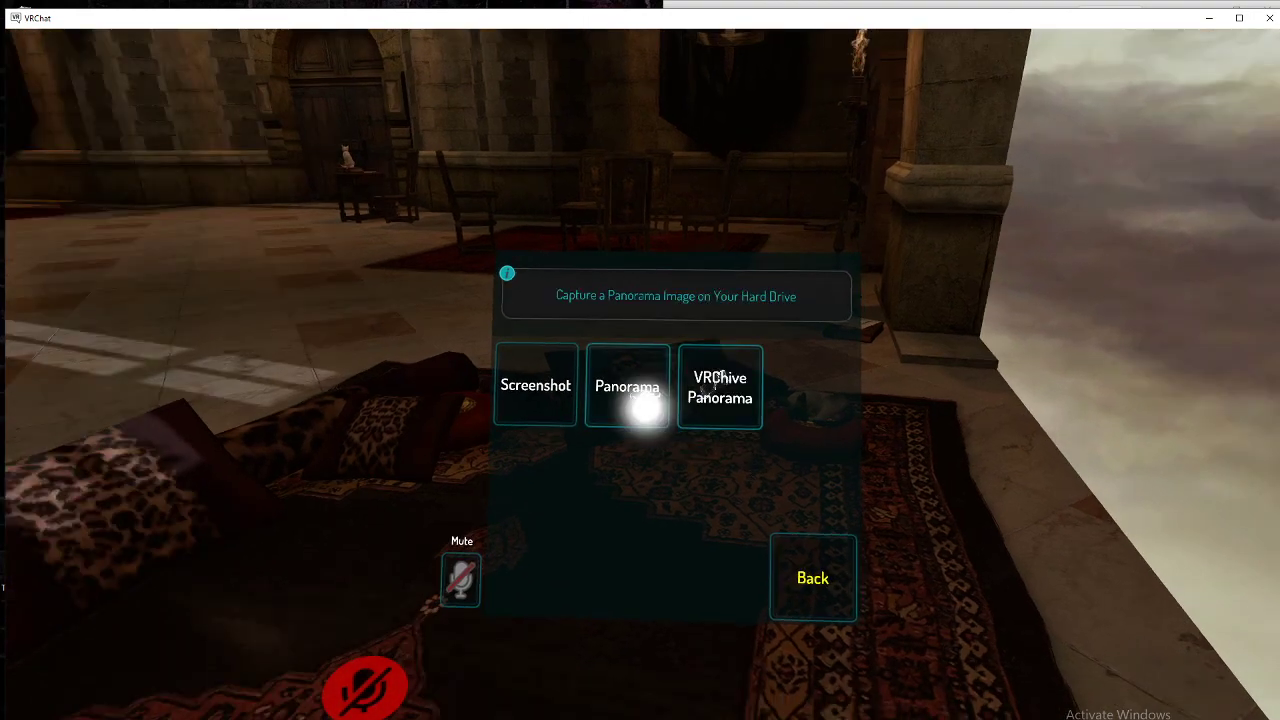
key(Escape)
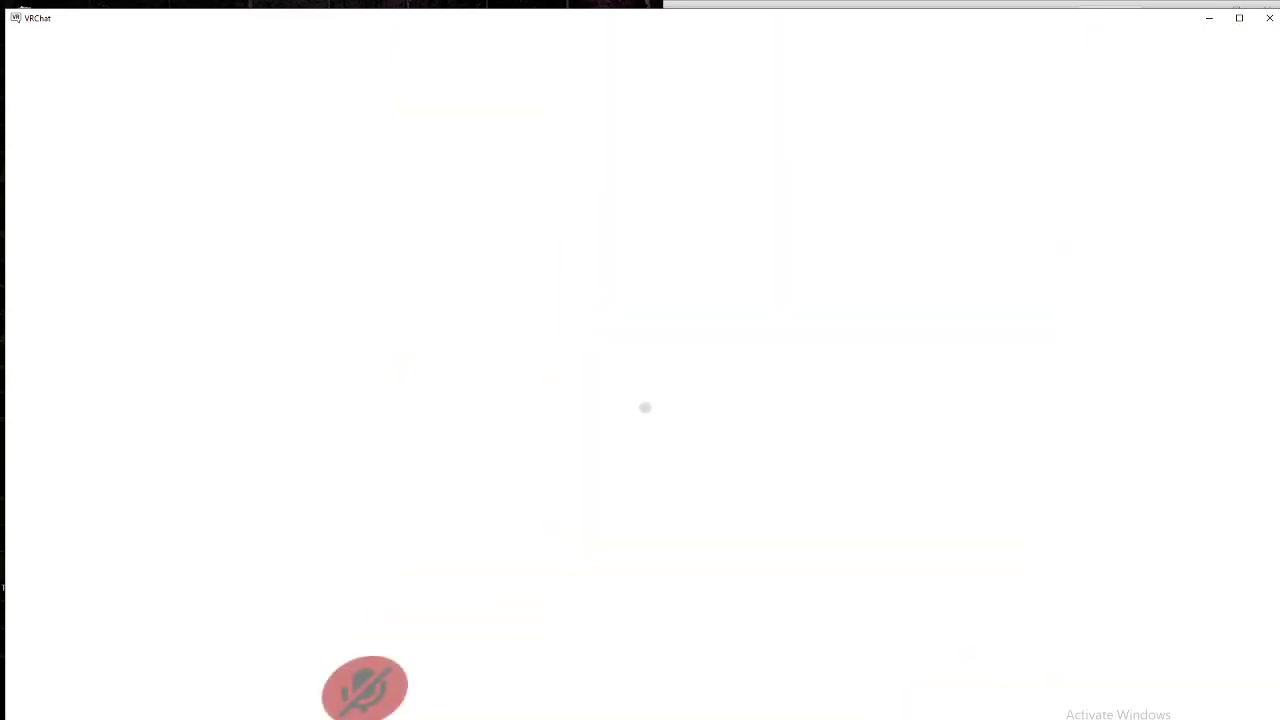
key(Escape)
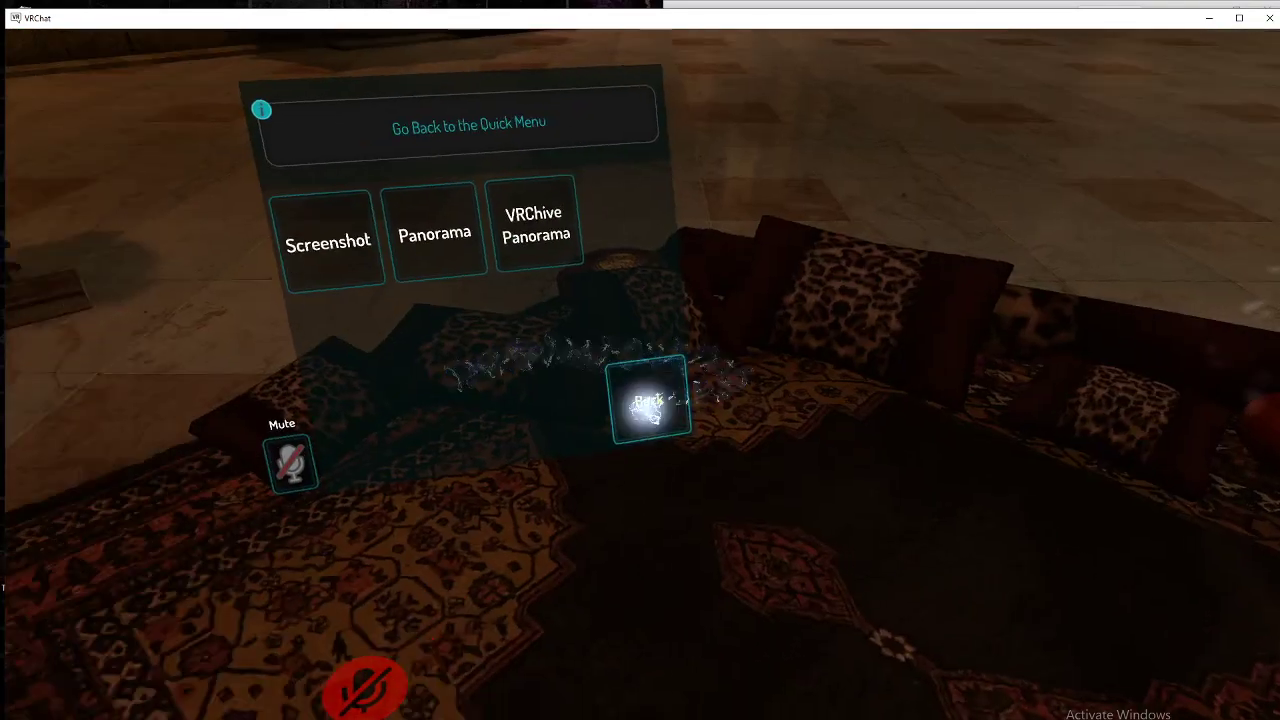
click(645, 410)
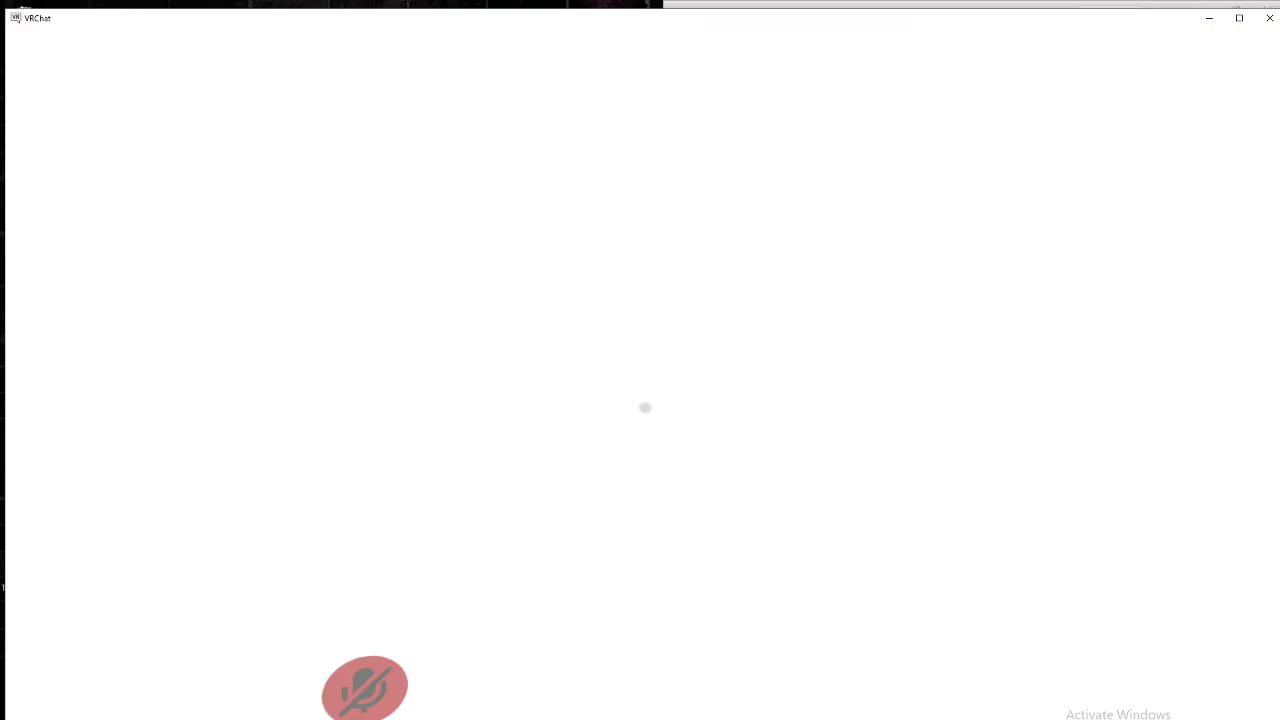
key(w)
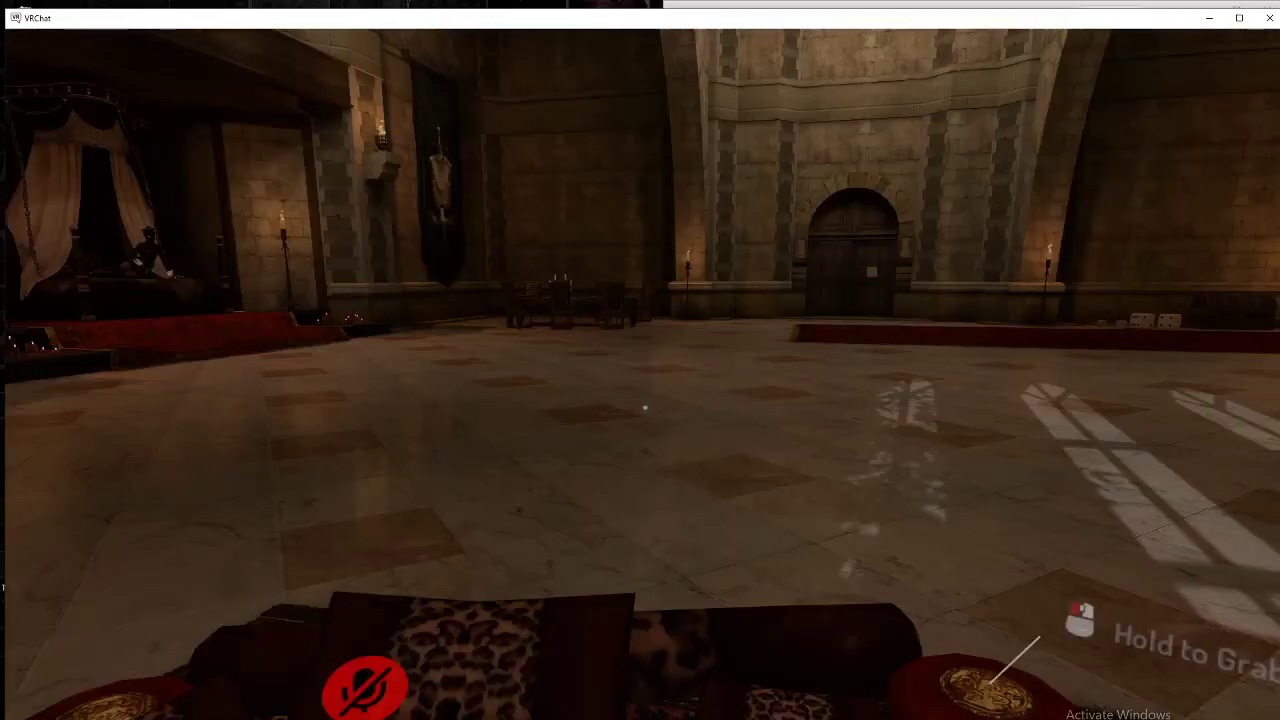
key(a)
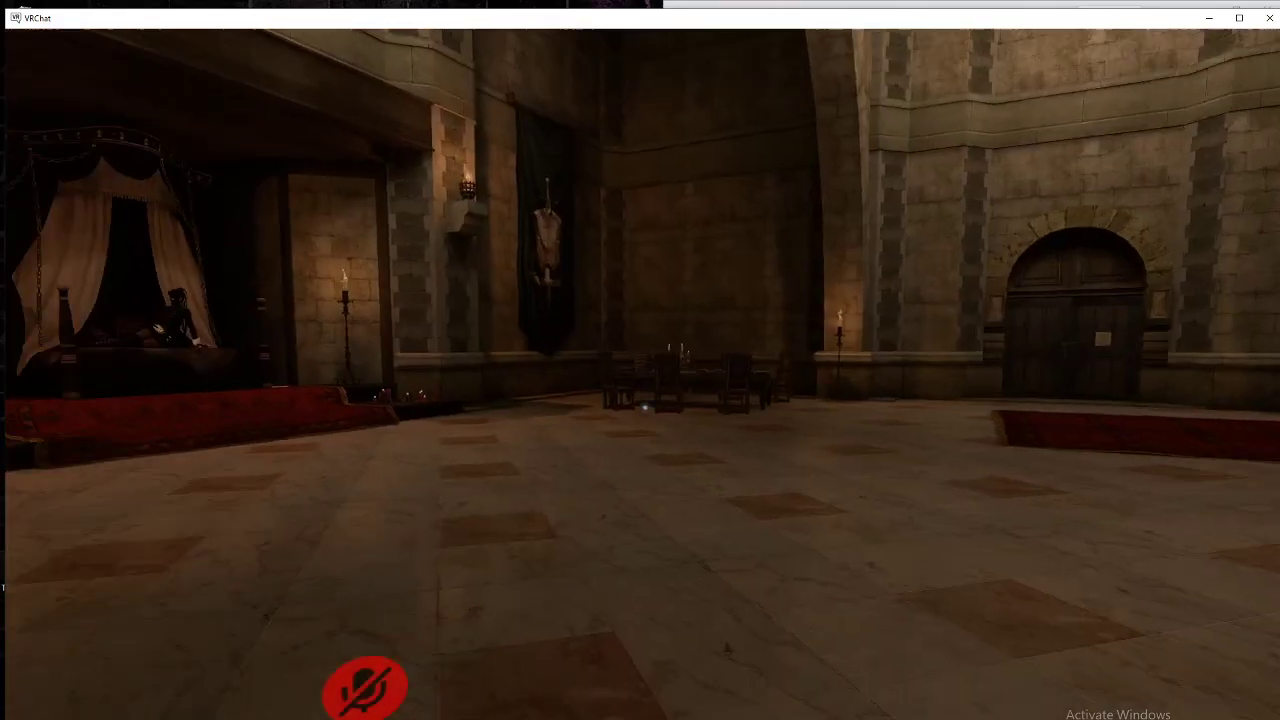
key(Escape)
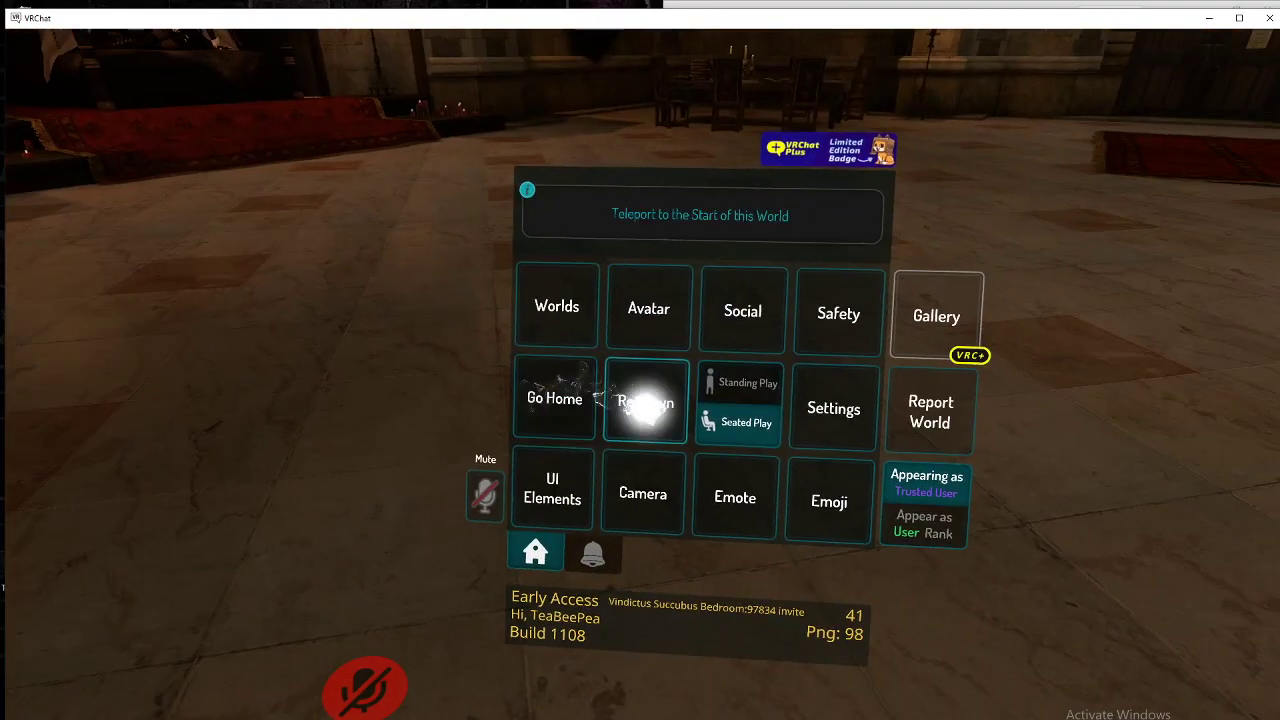
Step: Respawn at the world's starting point and bring up the full Social menu
click(645, 403)
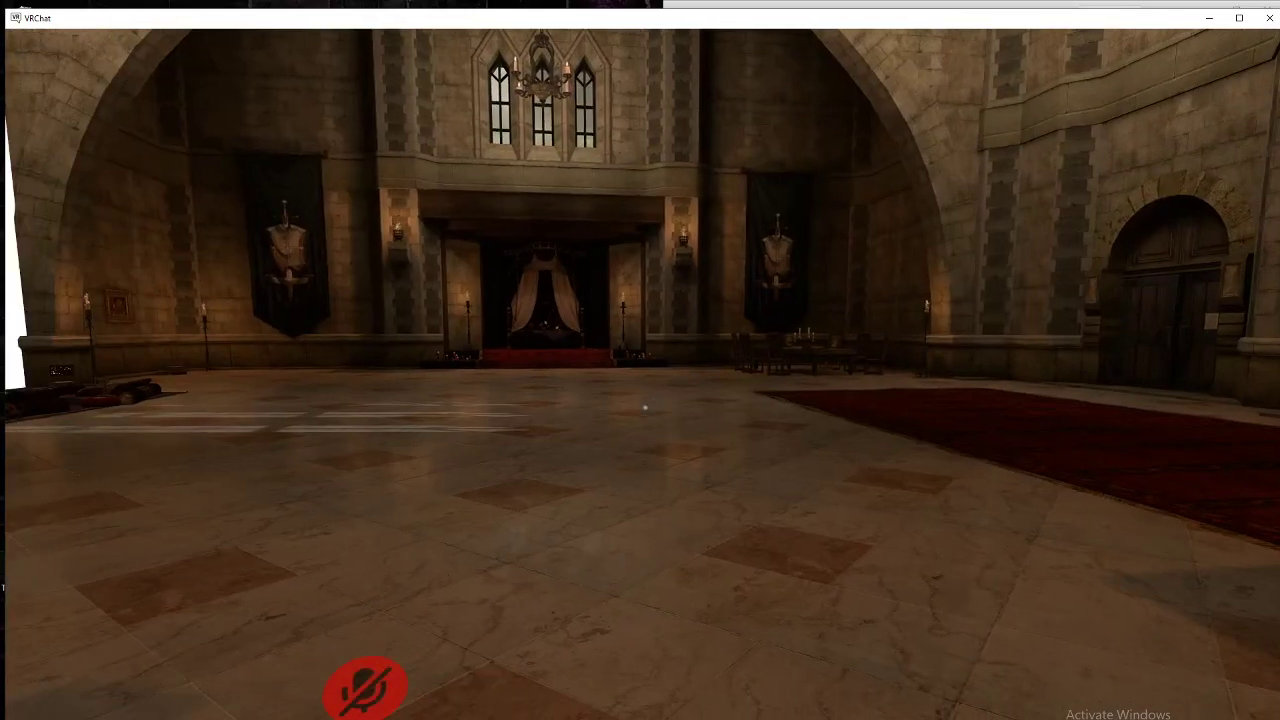
key(Escape)
click(634, 412)
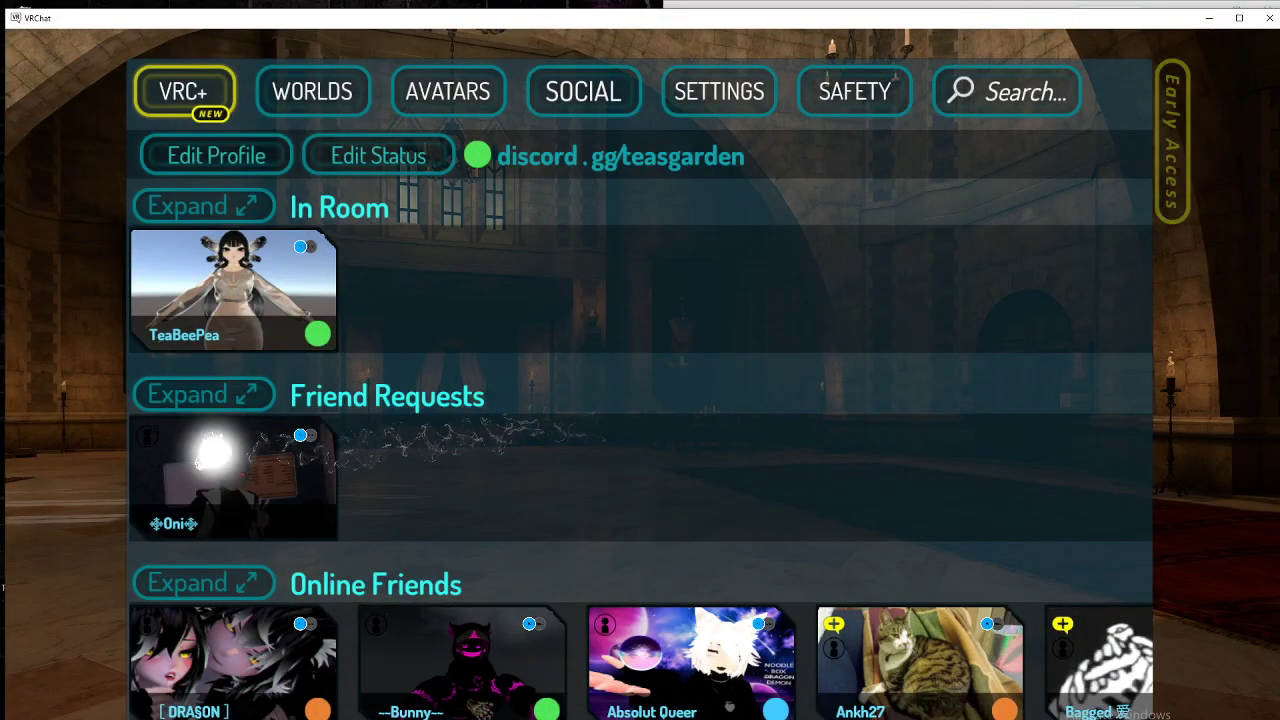
Step: Accept the pending friend request, then open your own profile from the In Room card
click(218, 456)
click(495, 634)
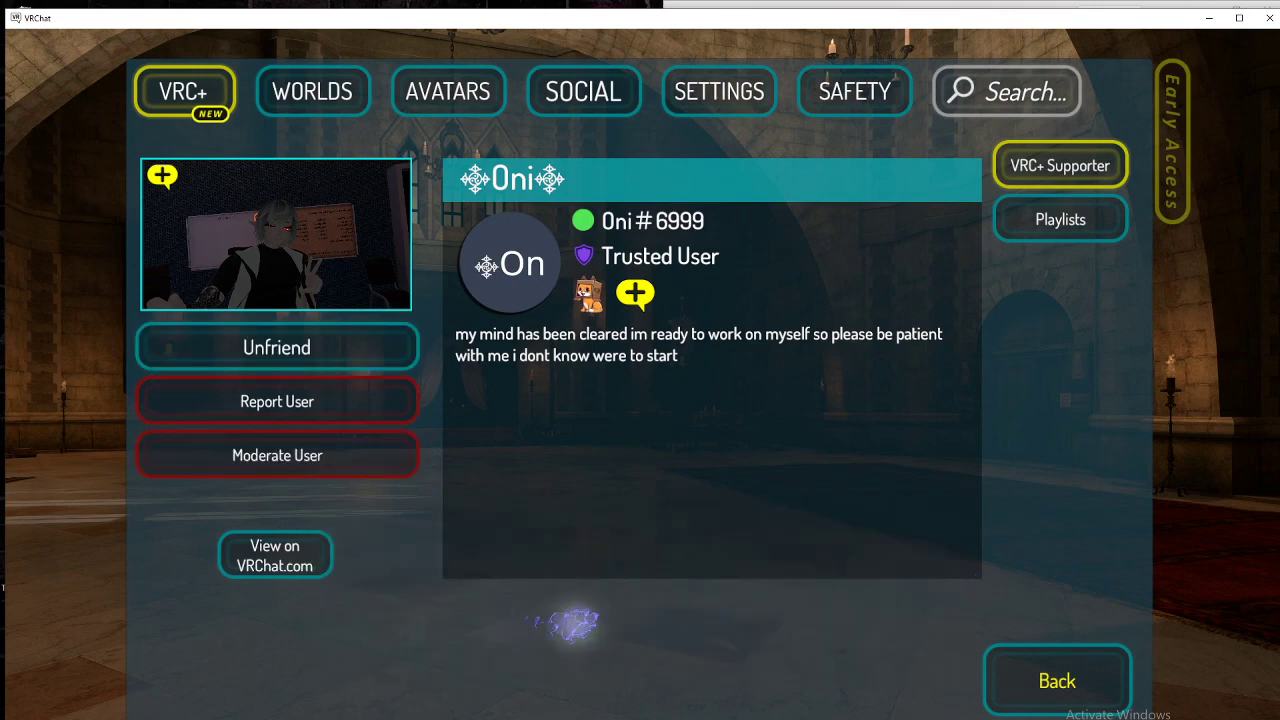
click(1080, 680)
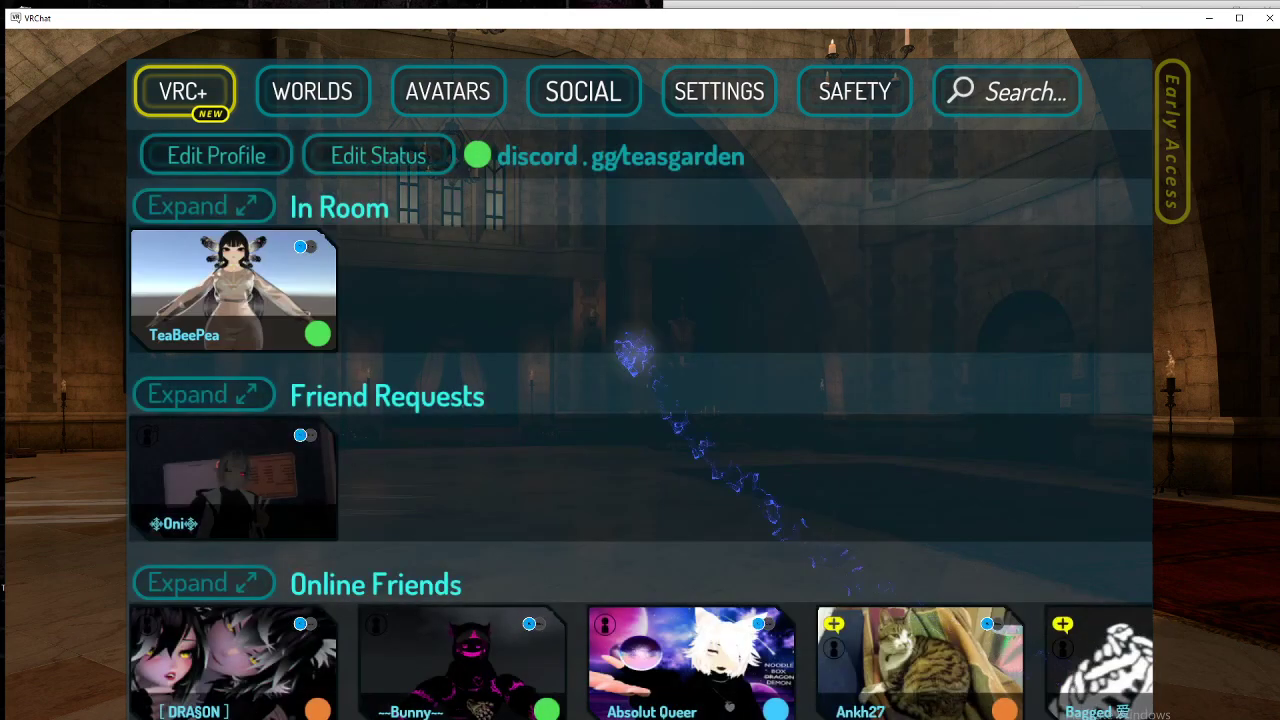
click(175, 310)
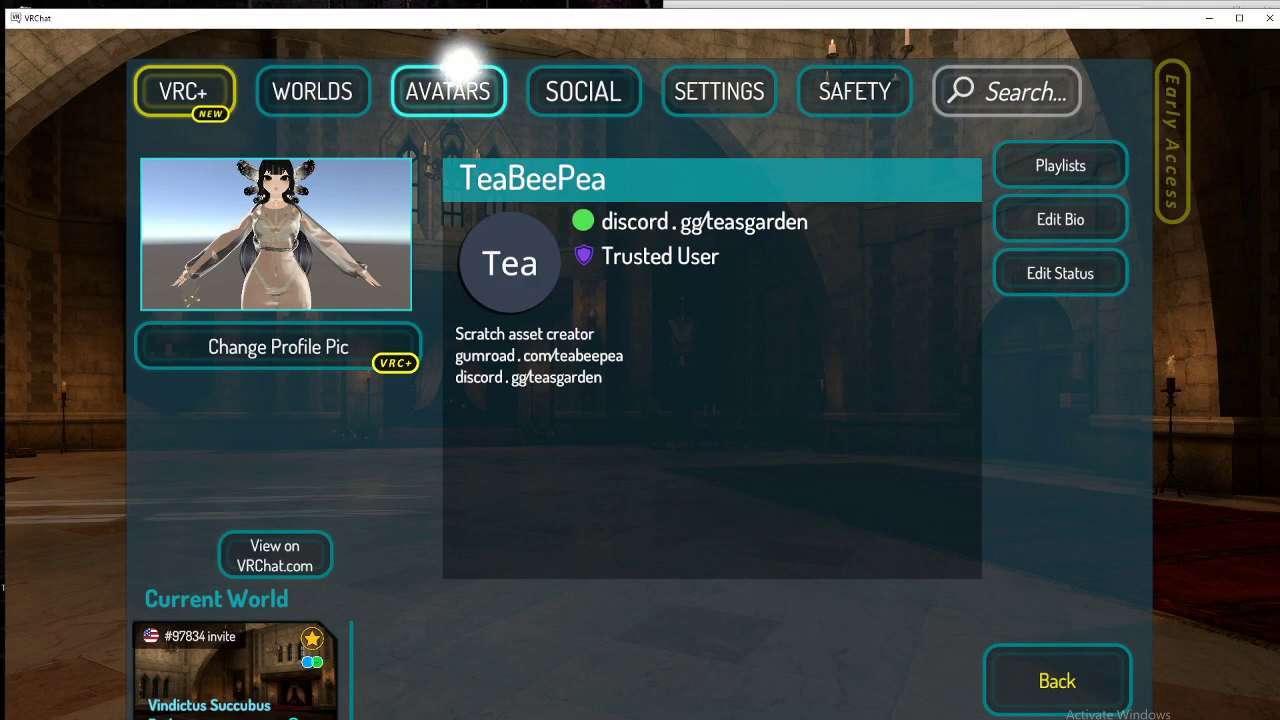
Step: Replace the status message with your Discord account tag and apply the update
click(573, 91)
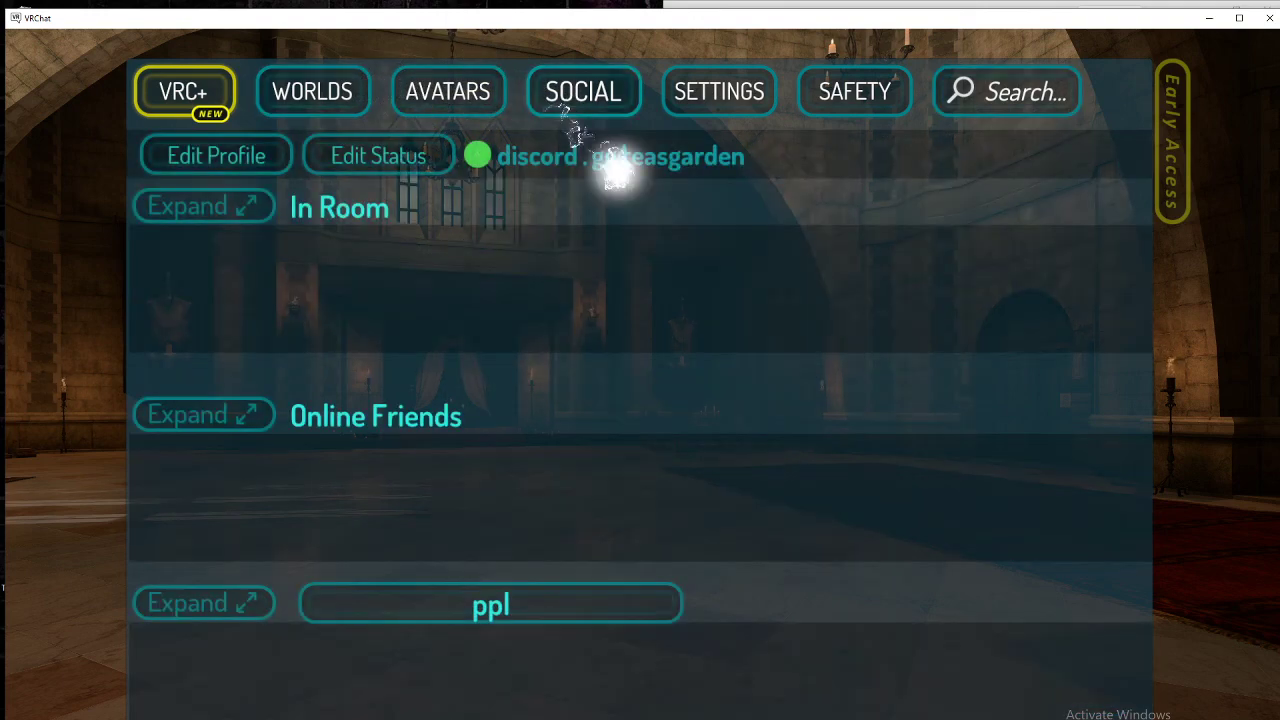
click(400, 154)
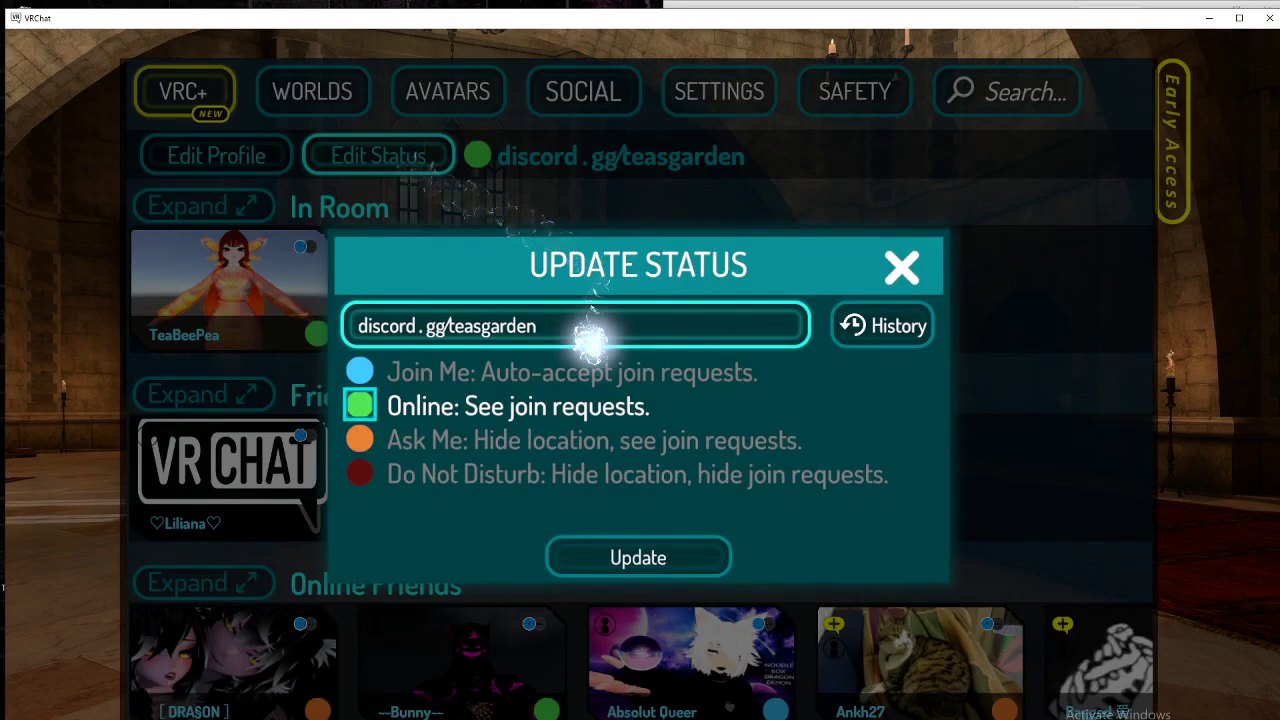
click(357, 324)
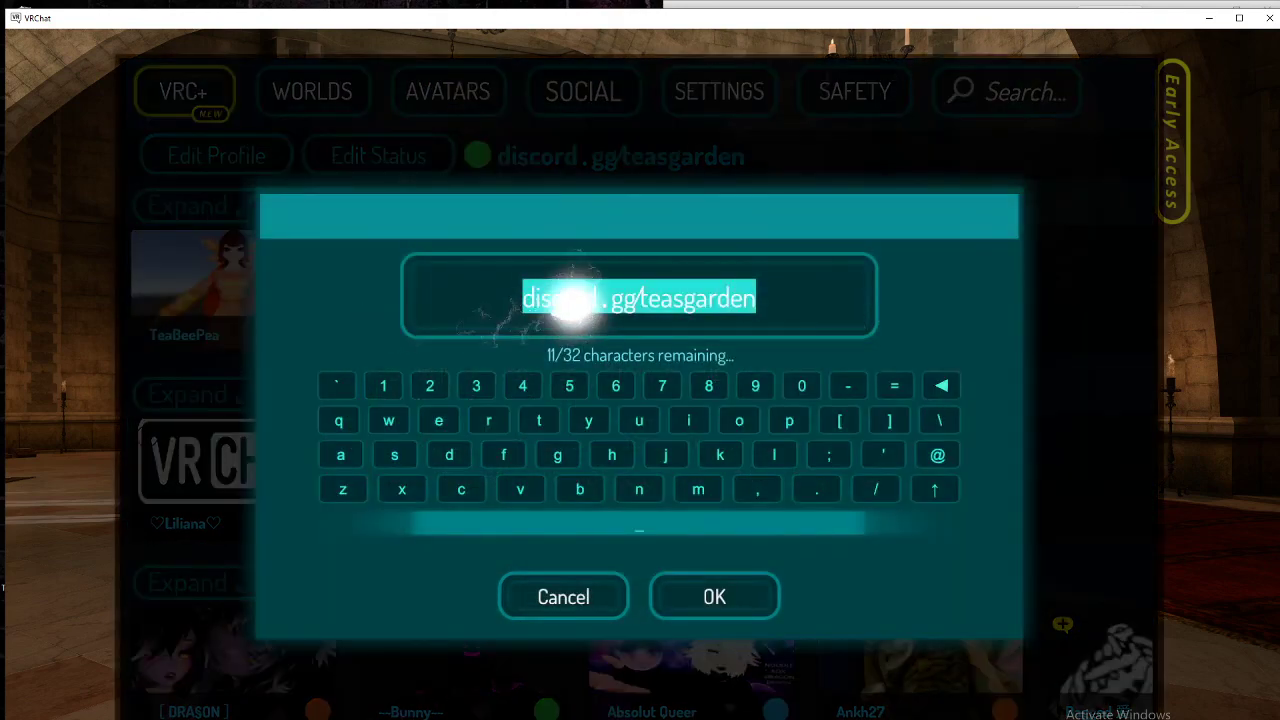
text(teabeepea)
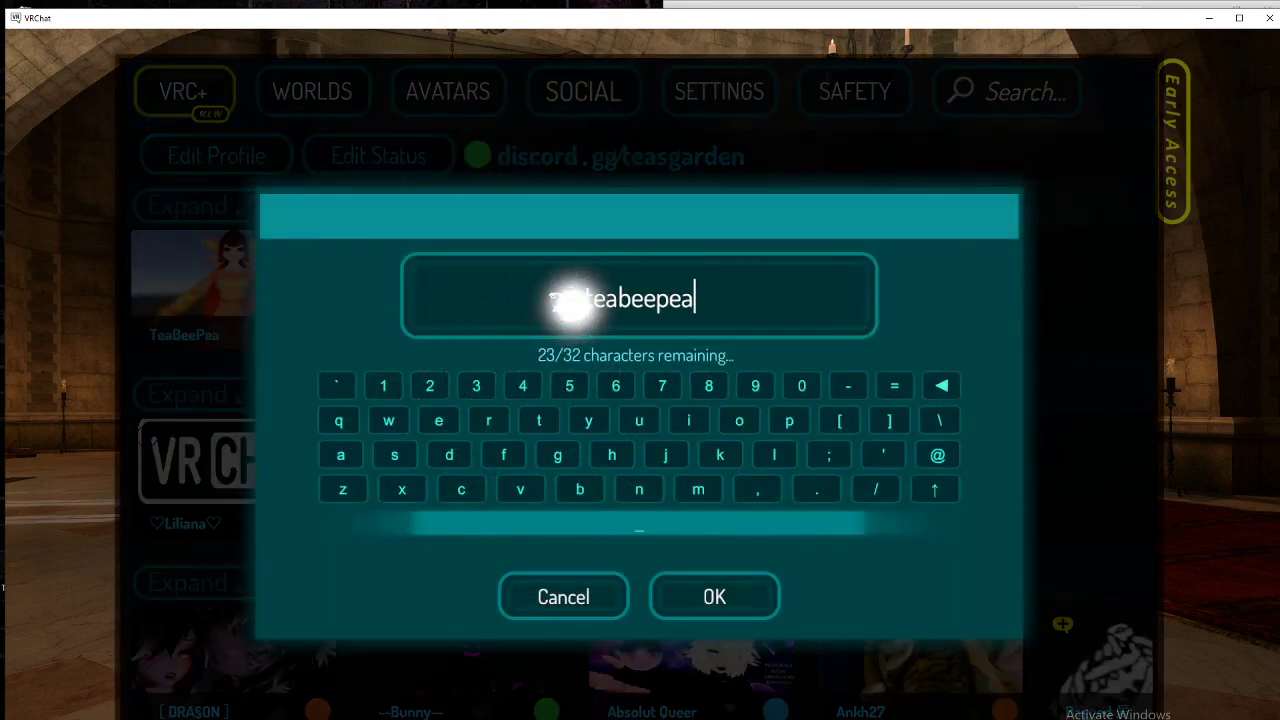
text(#3)
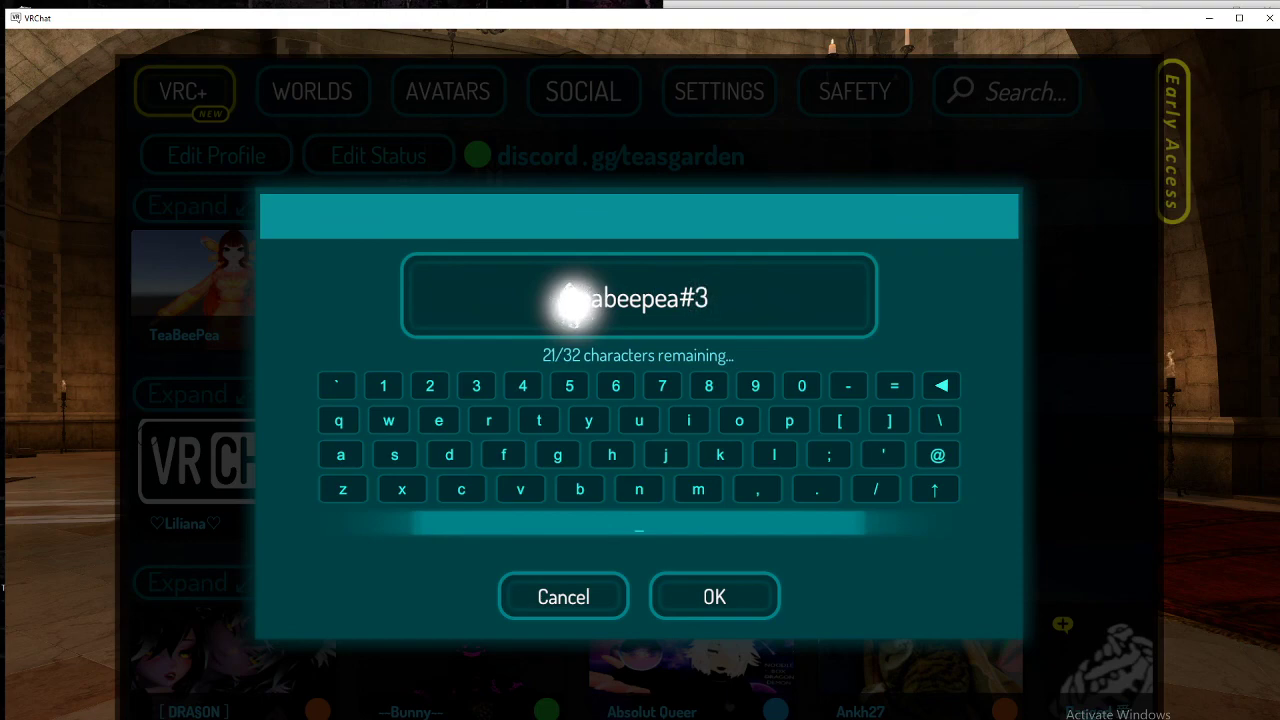
text(773)
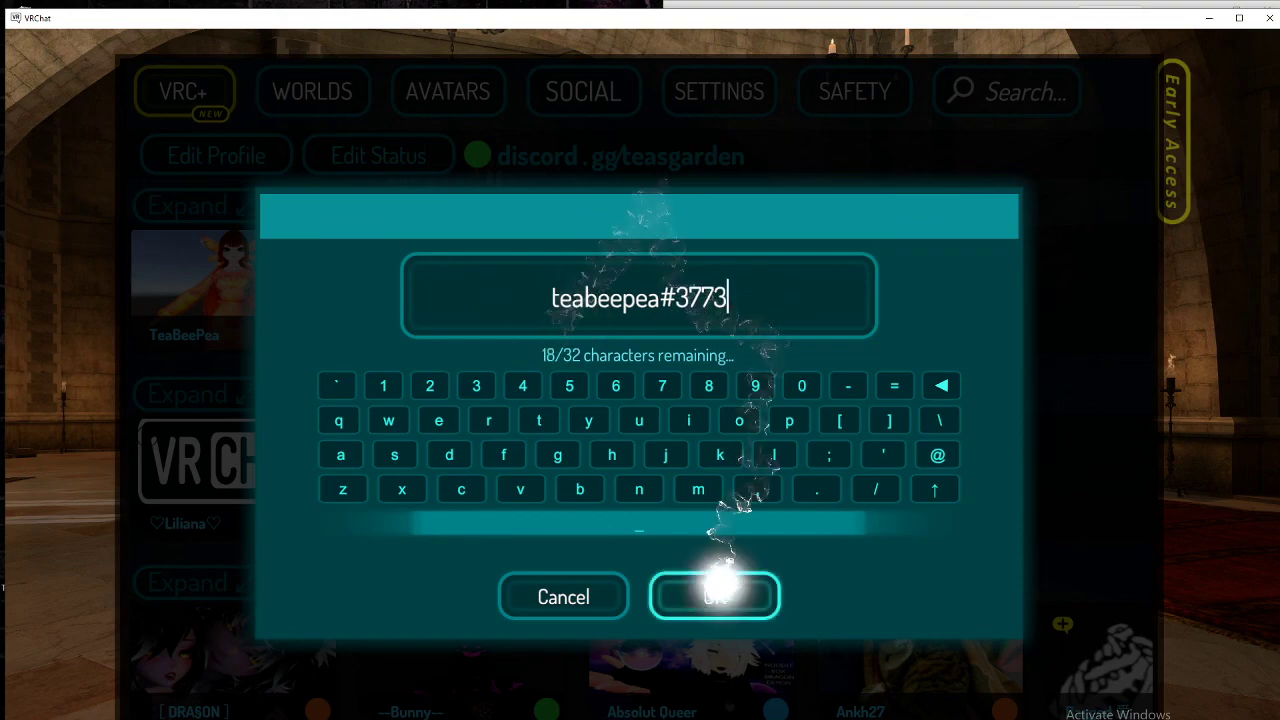
click(715, 592)
click(614, 552)
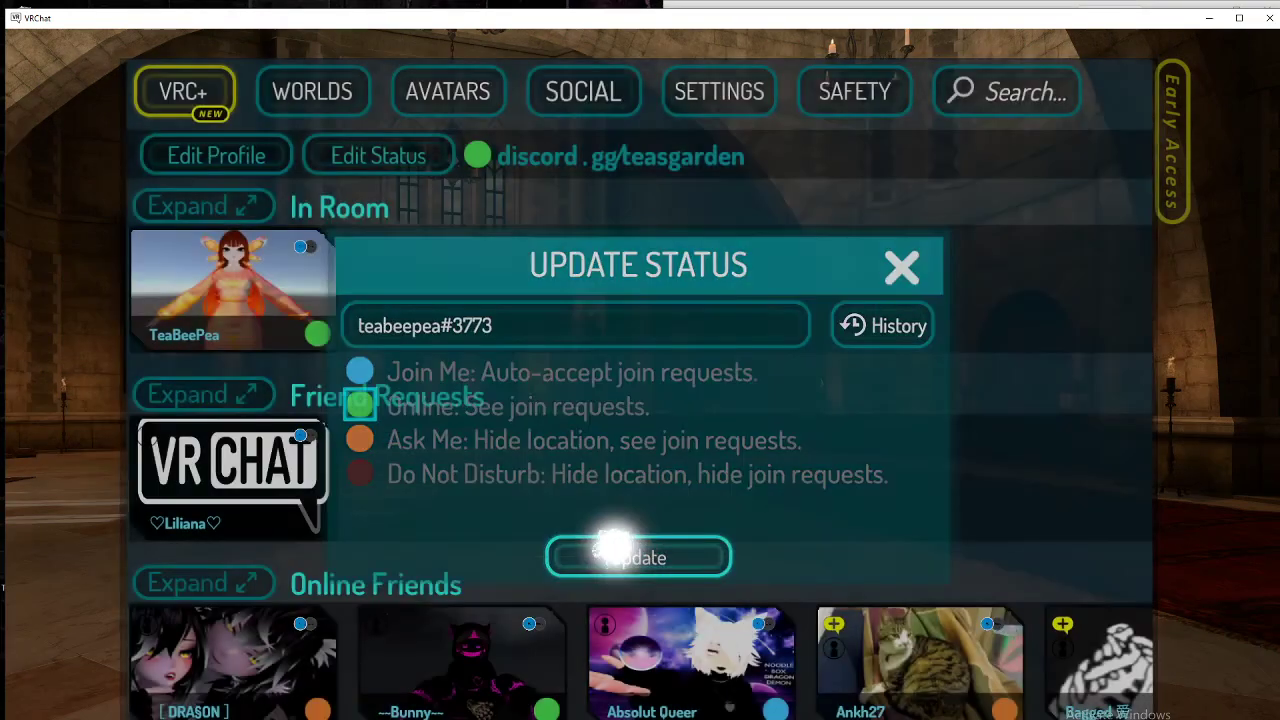
Step: Accept the second friend request, view her world details, and return to the Social page
click(240, 470)
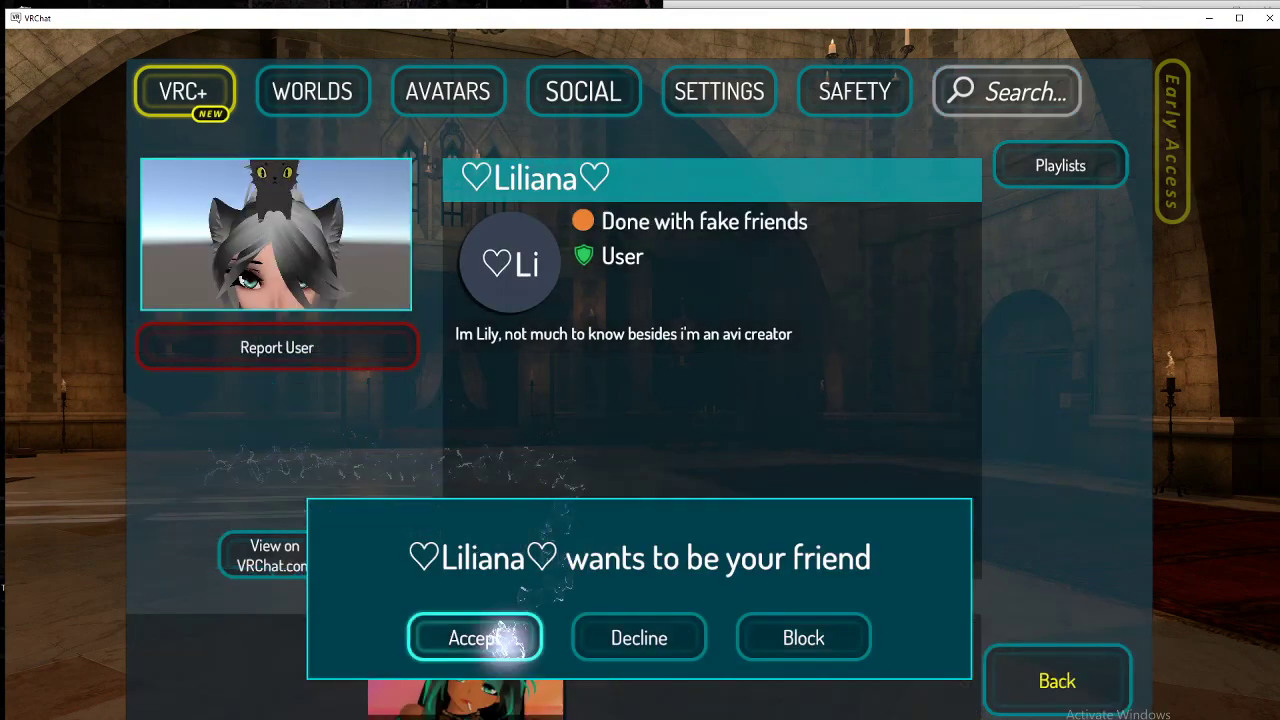
click(505, 638)
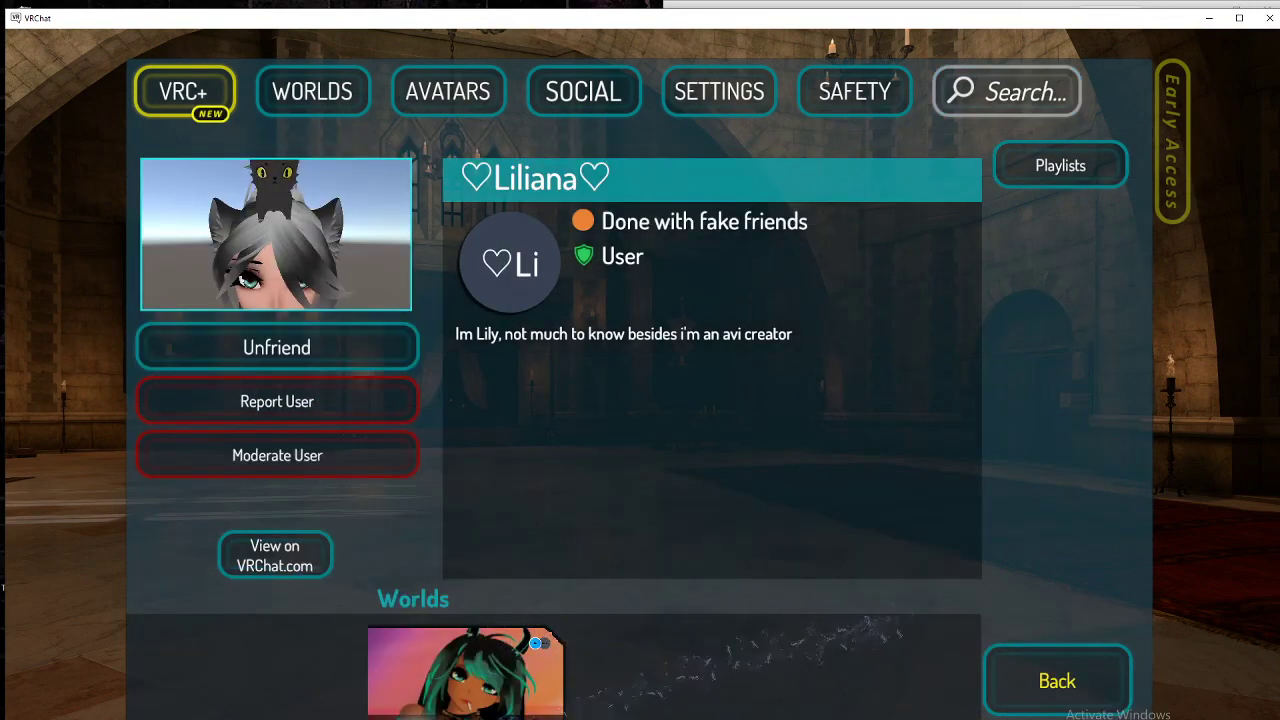
click(430, 700)
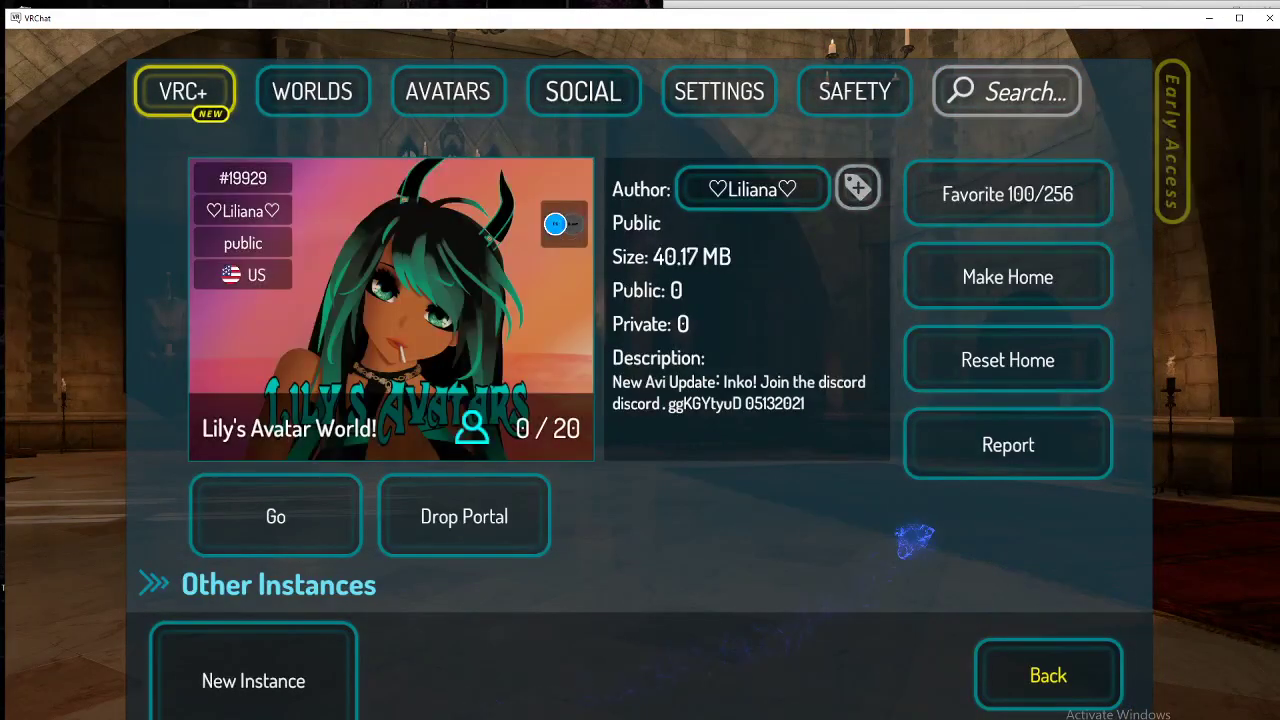
click(1020, 670)
click(1018, 685)
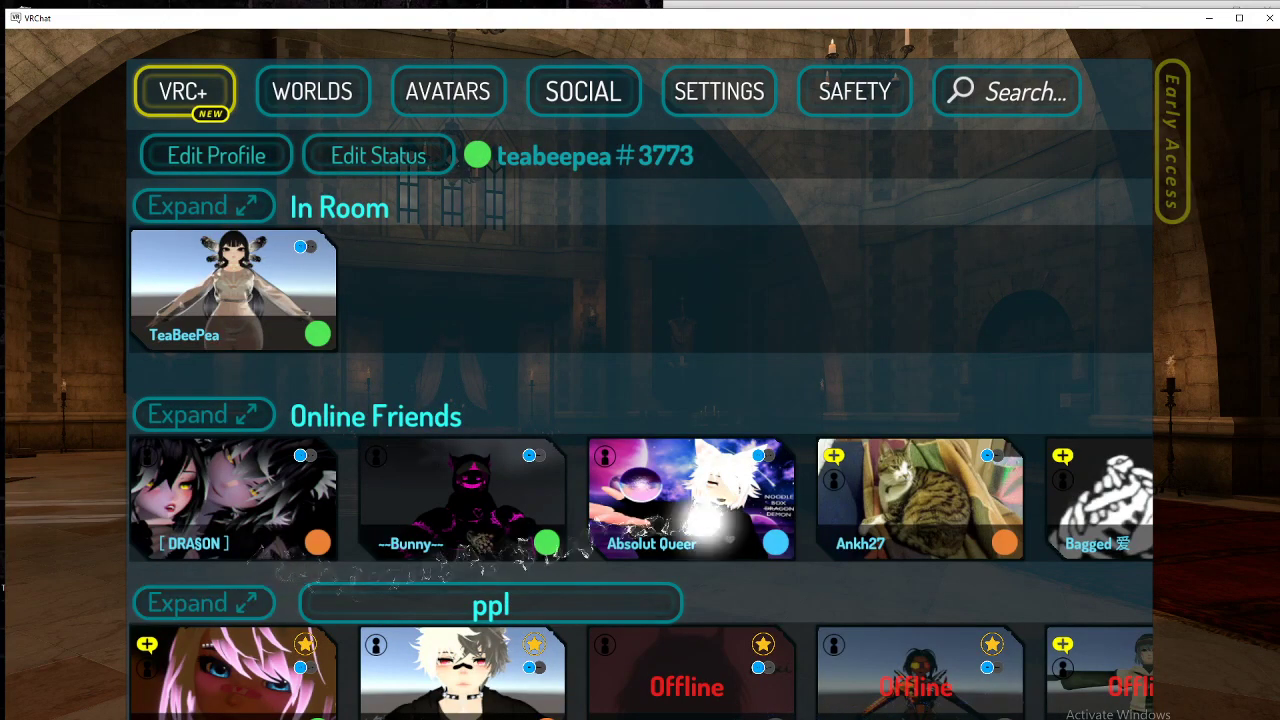
Step: Browse the Online Friends row left and right, then close Social into the quick menu
drag(706, 525, 194, 538)
drag(632, 531, 310, 540)
drag(606, 503, 180, 525)
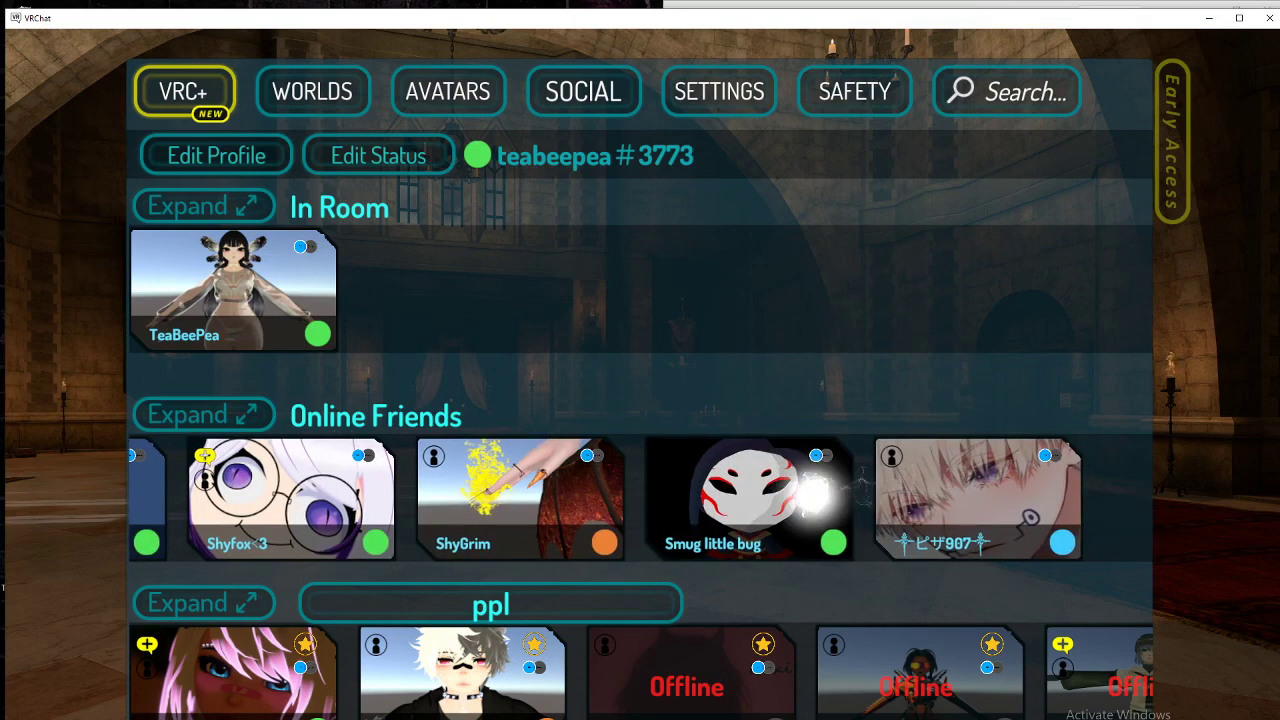
drag(813, 494, 1250, 490)
drag(742, 556, 1240, 488)
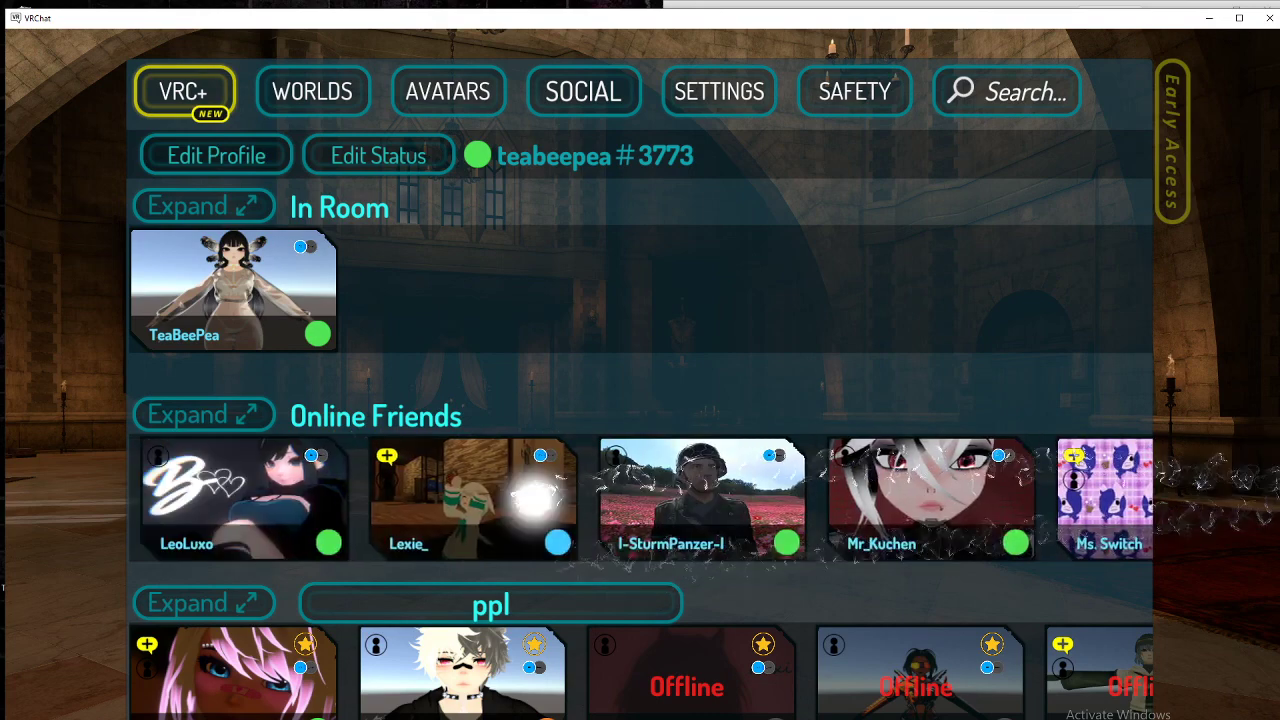
drag(648, 524, 937, 486)
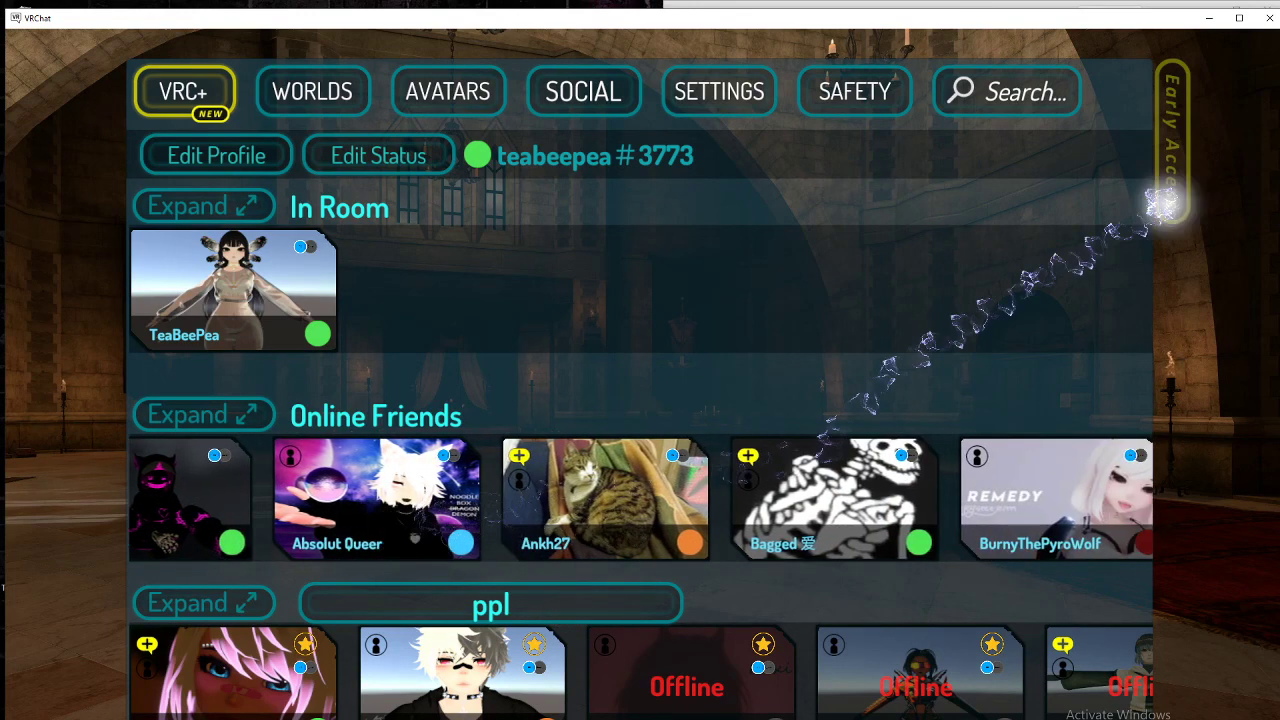
key(Escape)
key(Escape)
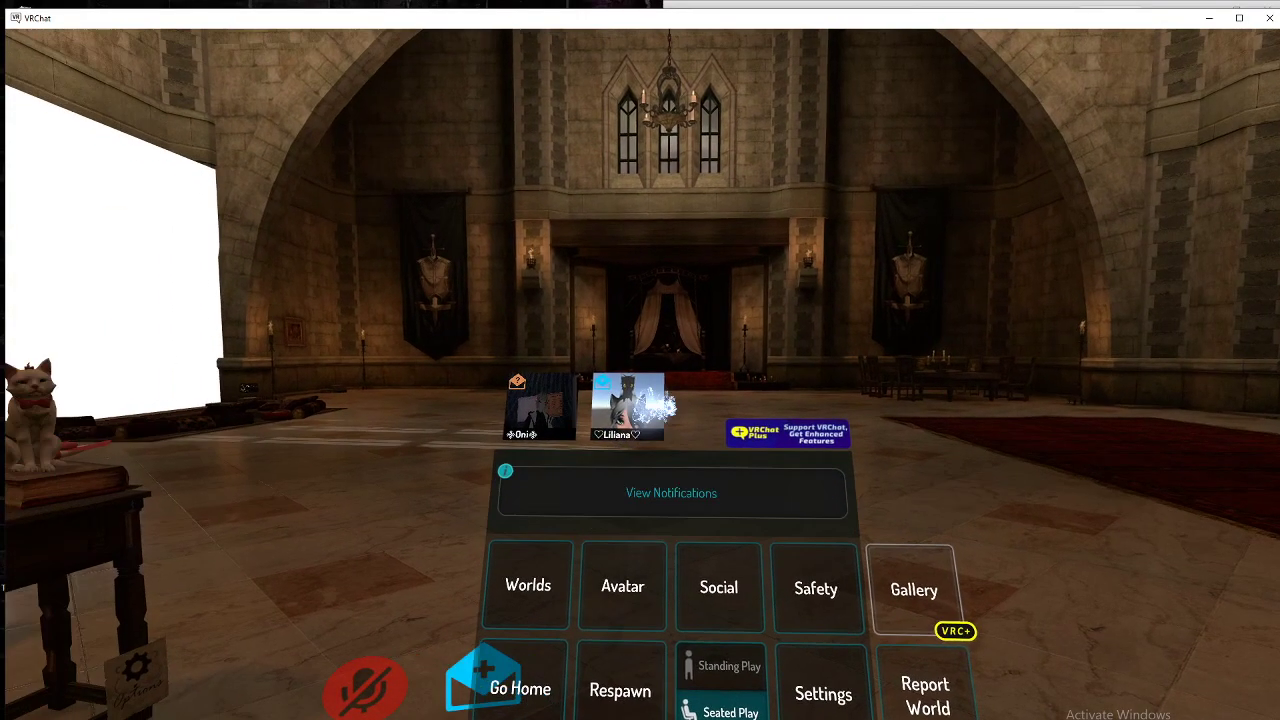
Step: Accept the friend's invite to Waves from notifications, then switch over to Discord
click(654, 406)
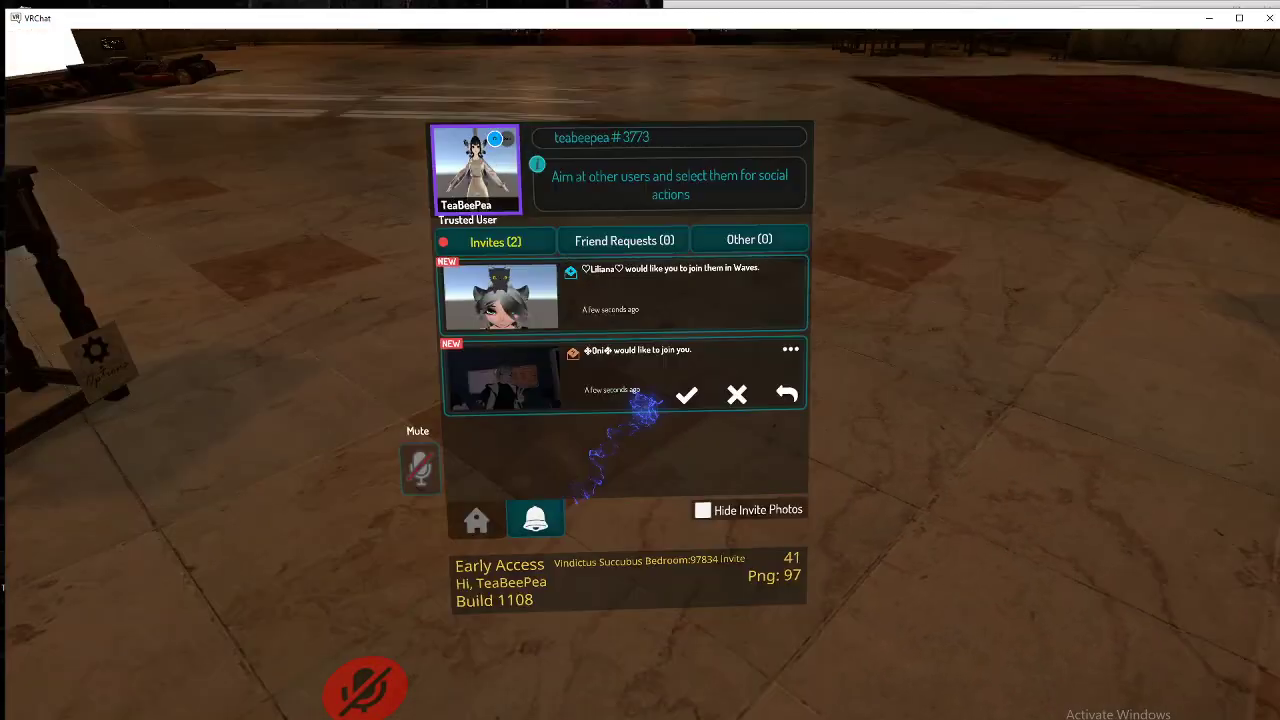
mouse_move(646, 409)
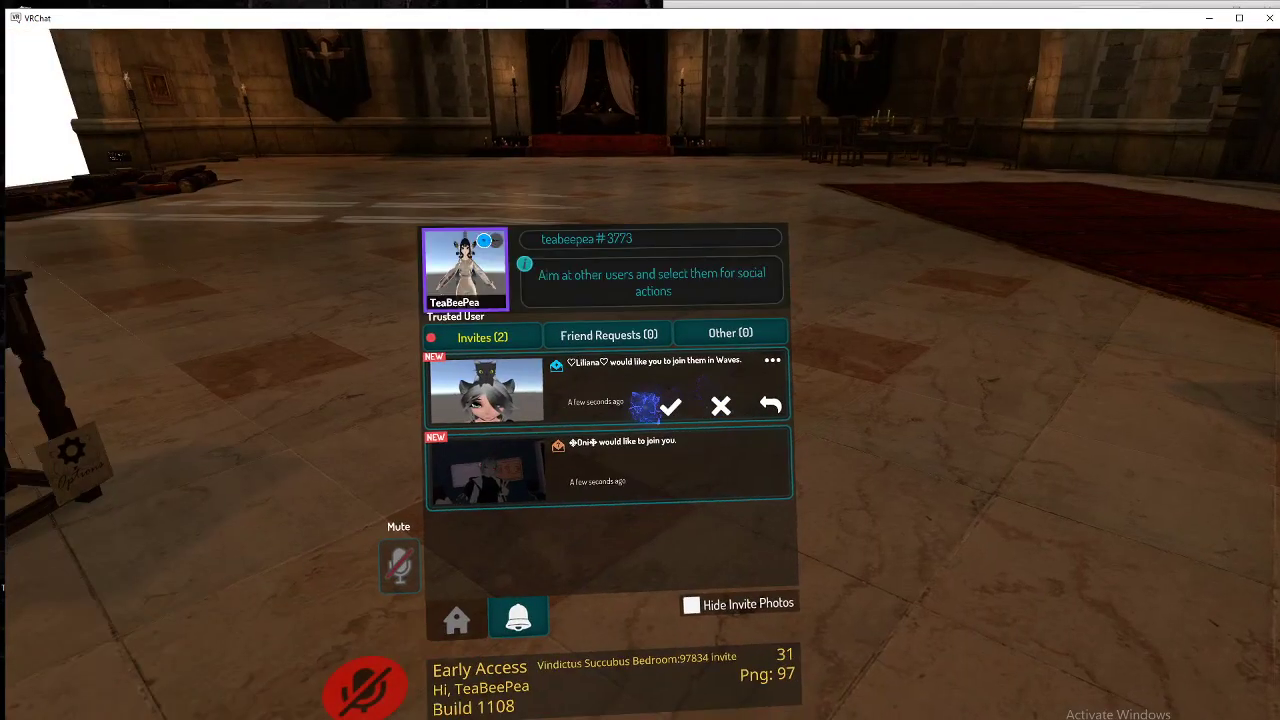
click(646, 409)
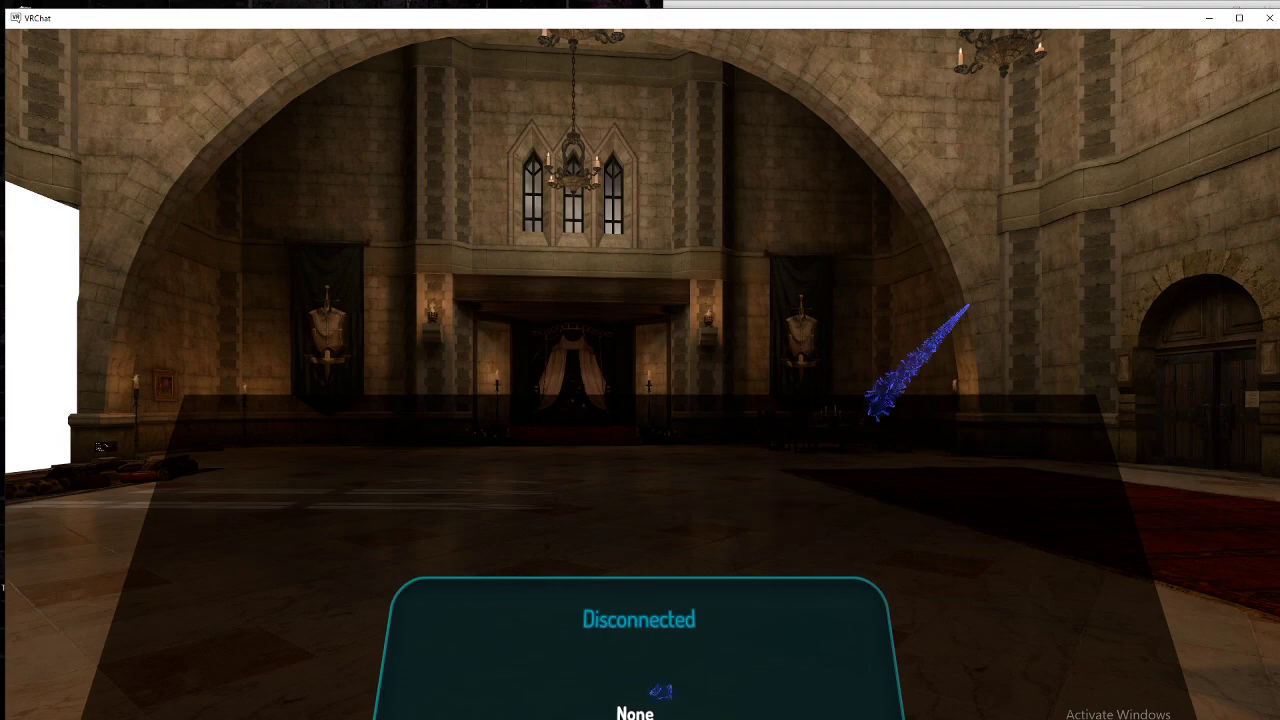
key(alt+Tab)
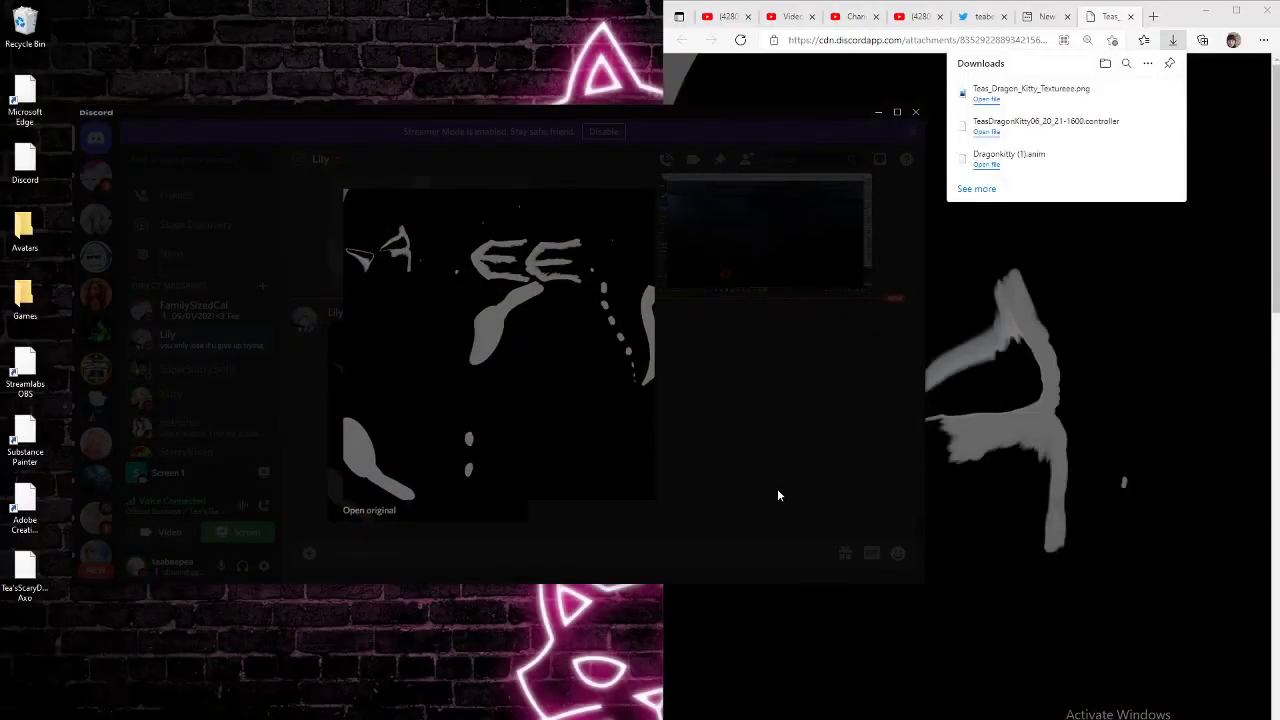
Step: End Discord's screen-share stream, dismiss its feedback prompt, and bring Streamlabs OBS forward
click(777, 488)
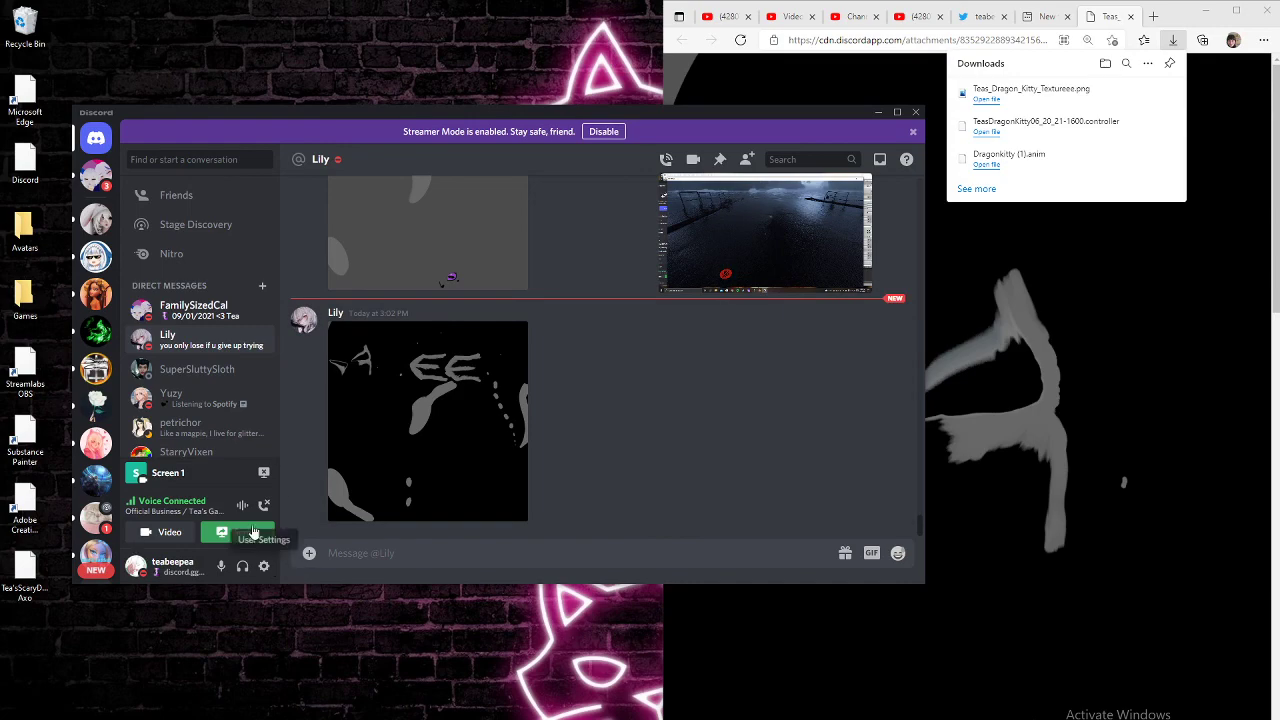
click(264, 472)
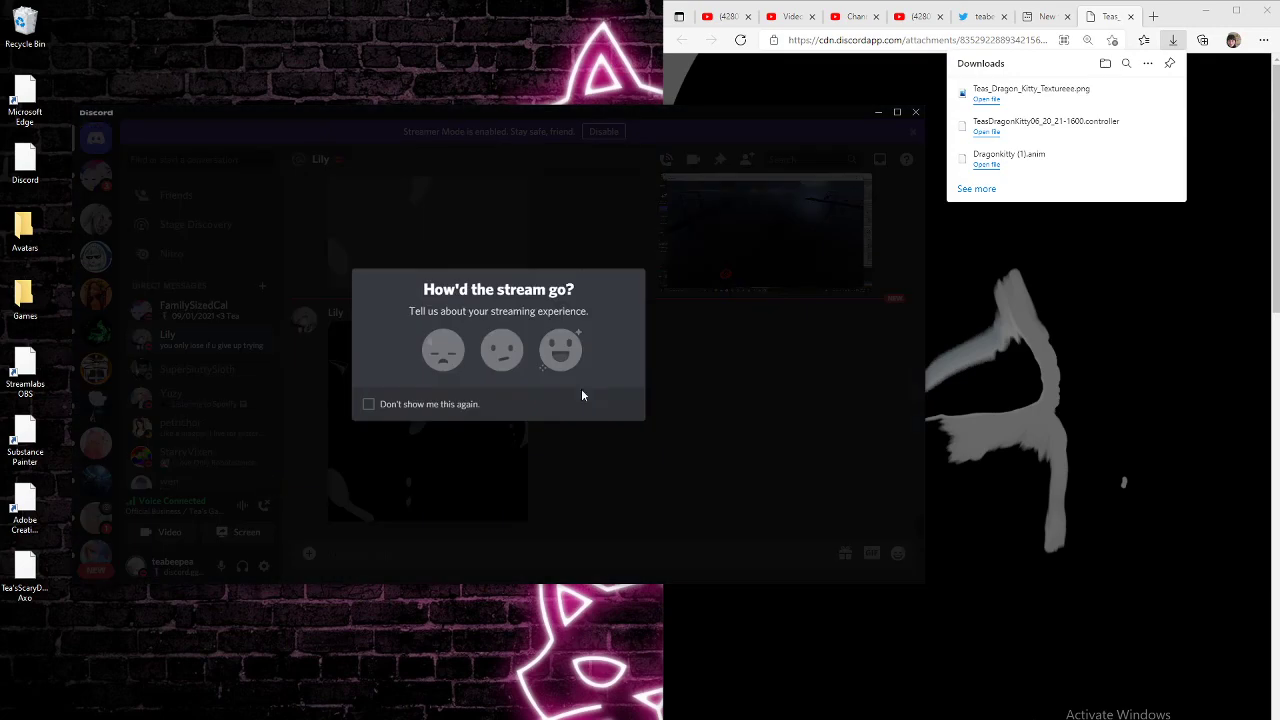
click(685, 490)
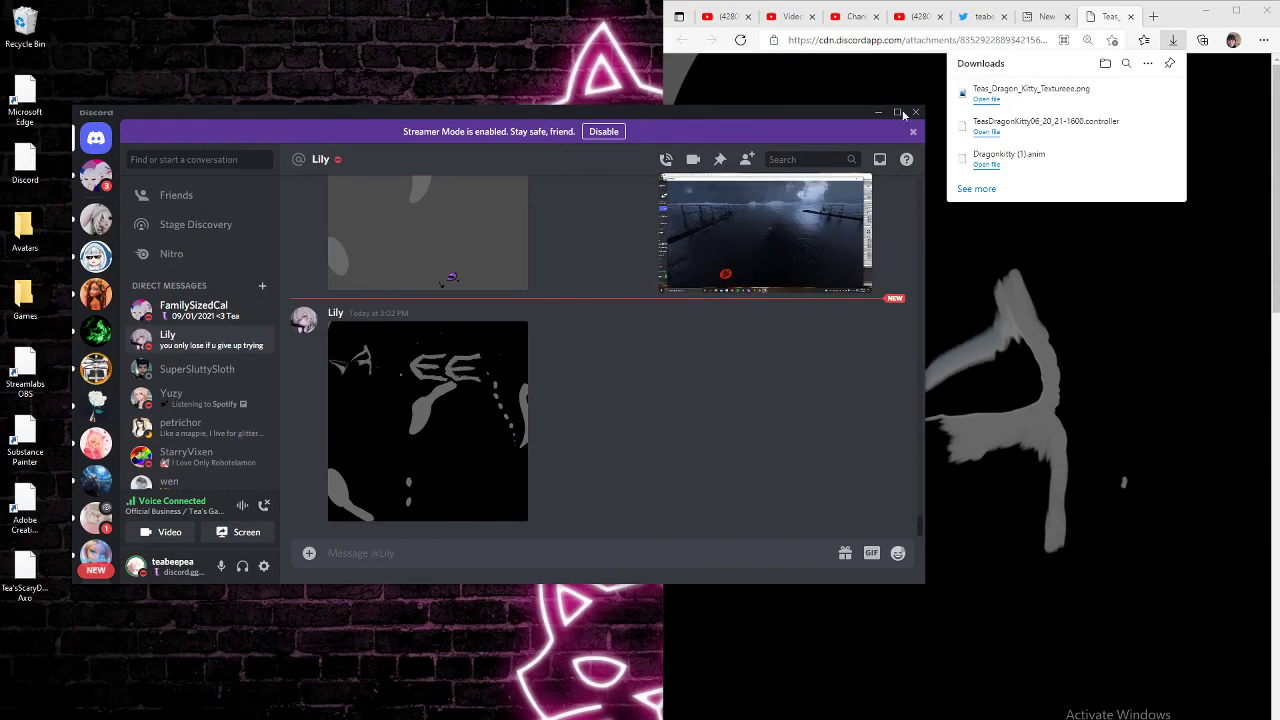
click(640, 719)
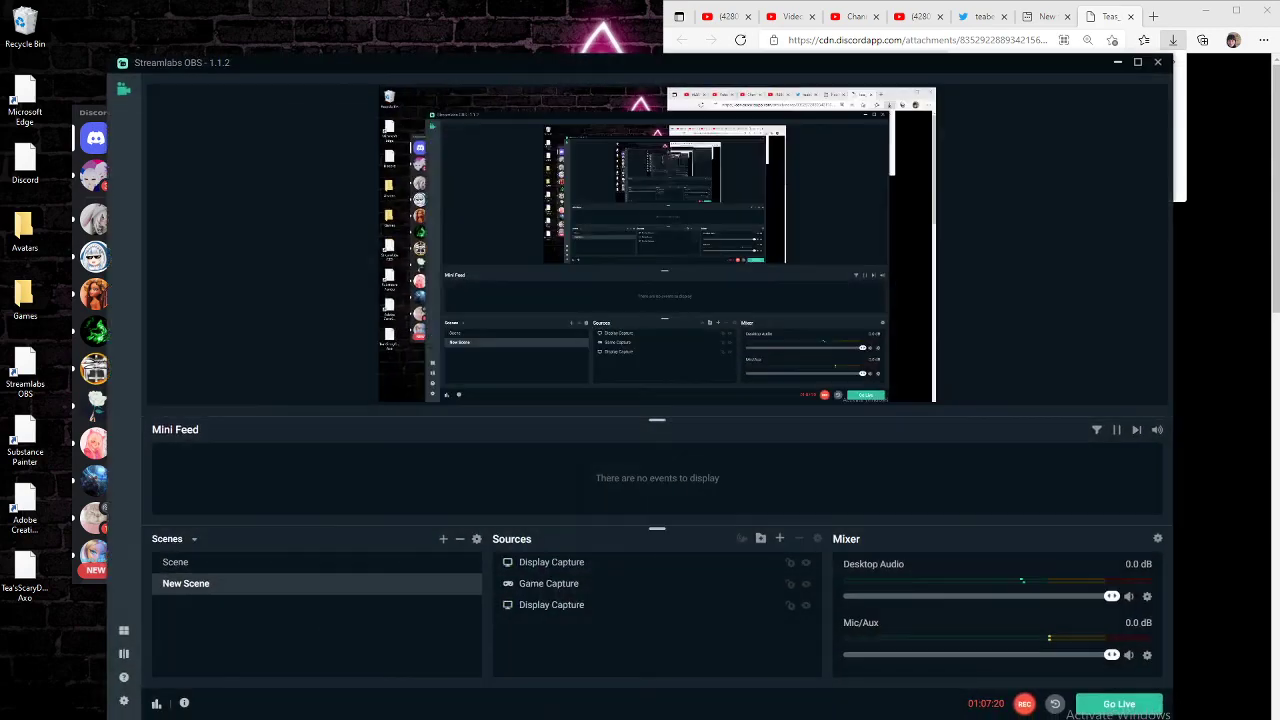